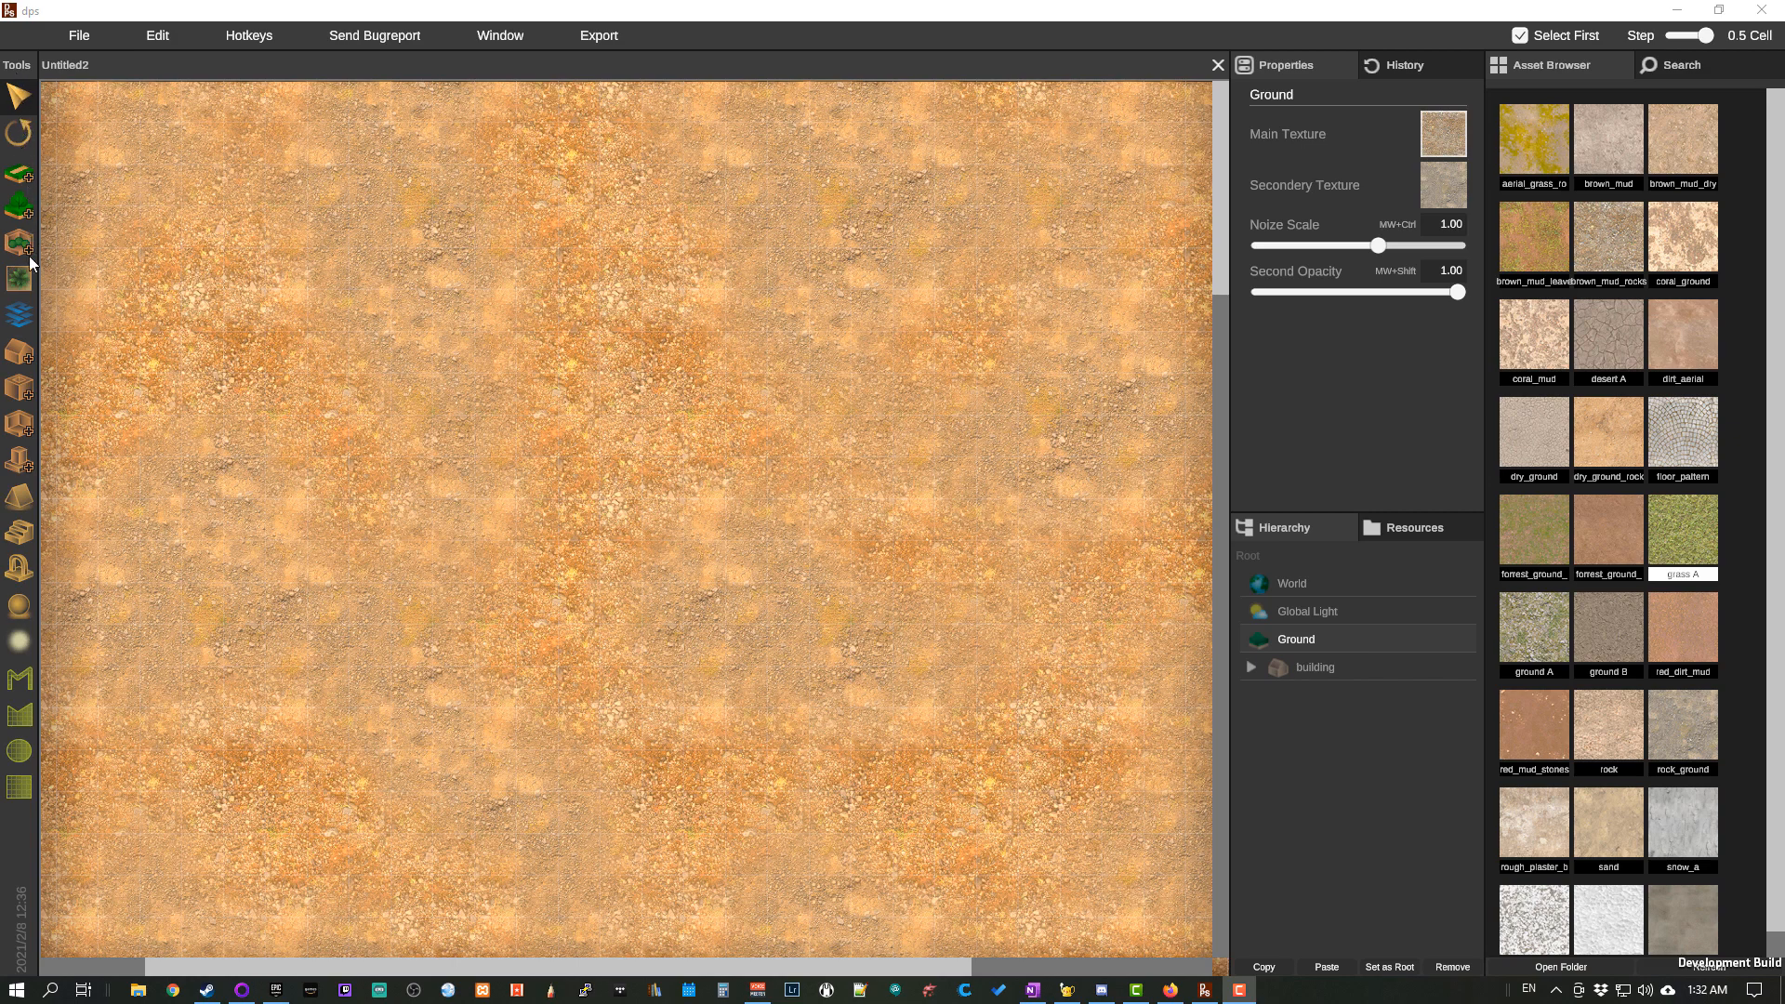
{"action": "left_click", "coordinate": [27, 125]}
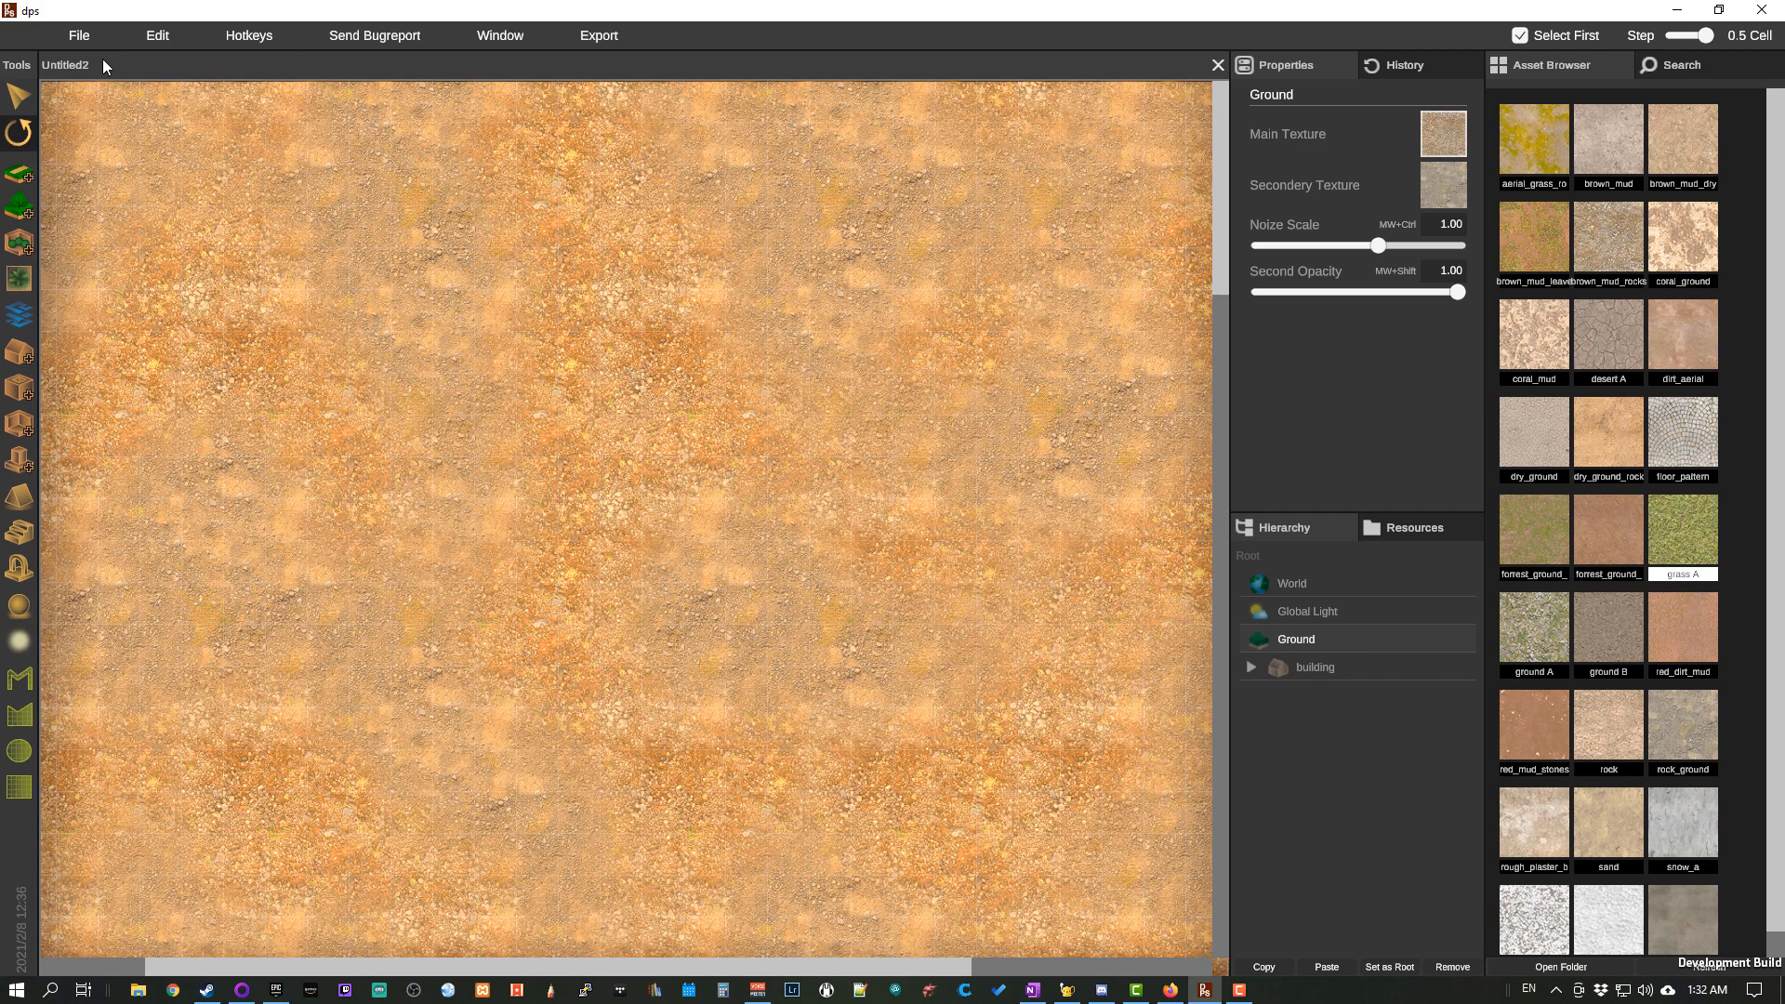
{"action": "left_click", "coordinate": [76, 39]}
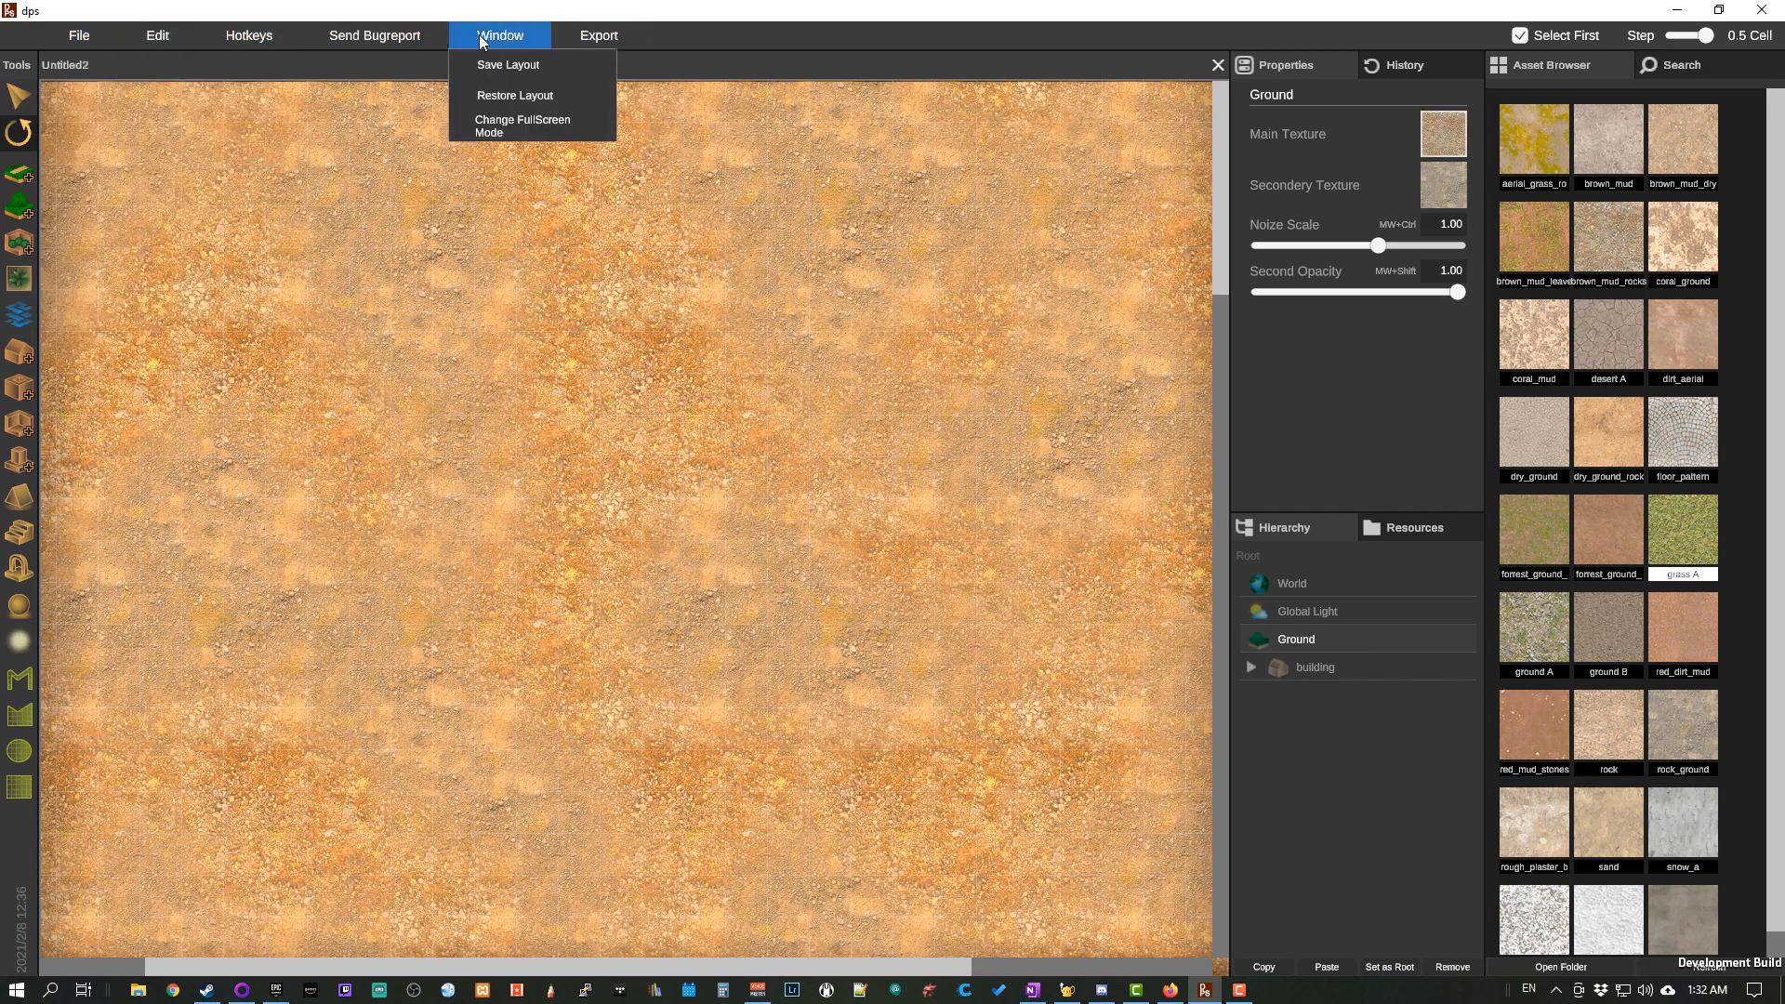
{"action": "mouse_move", "coordinate": [86, 35]}
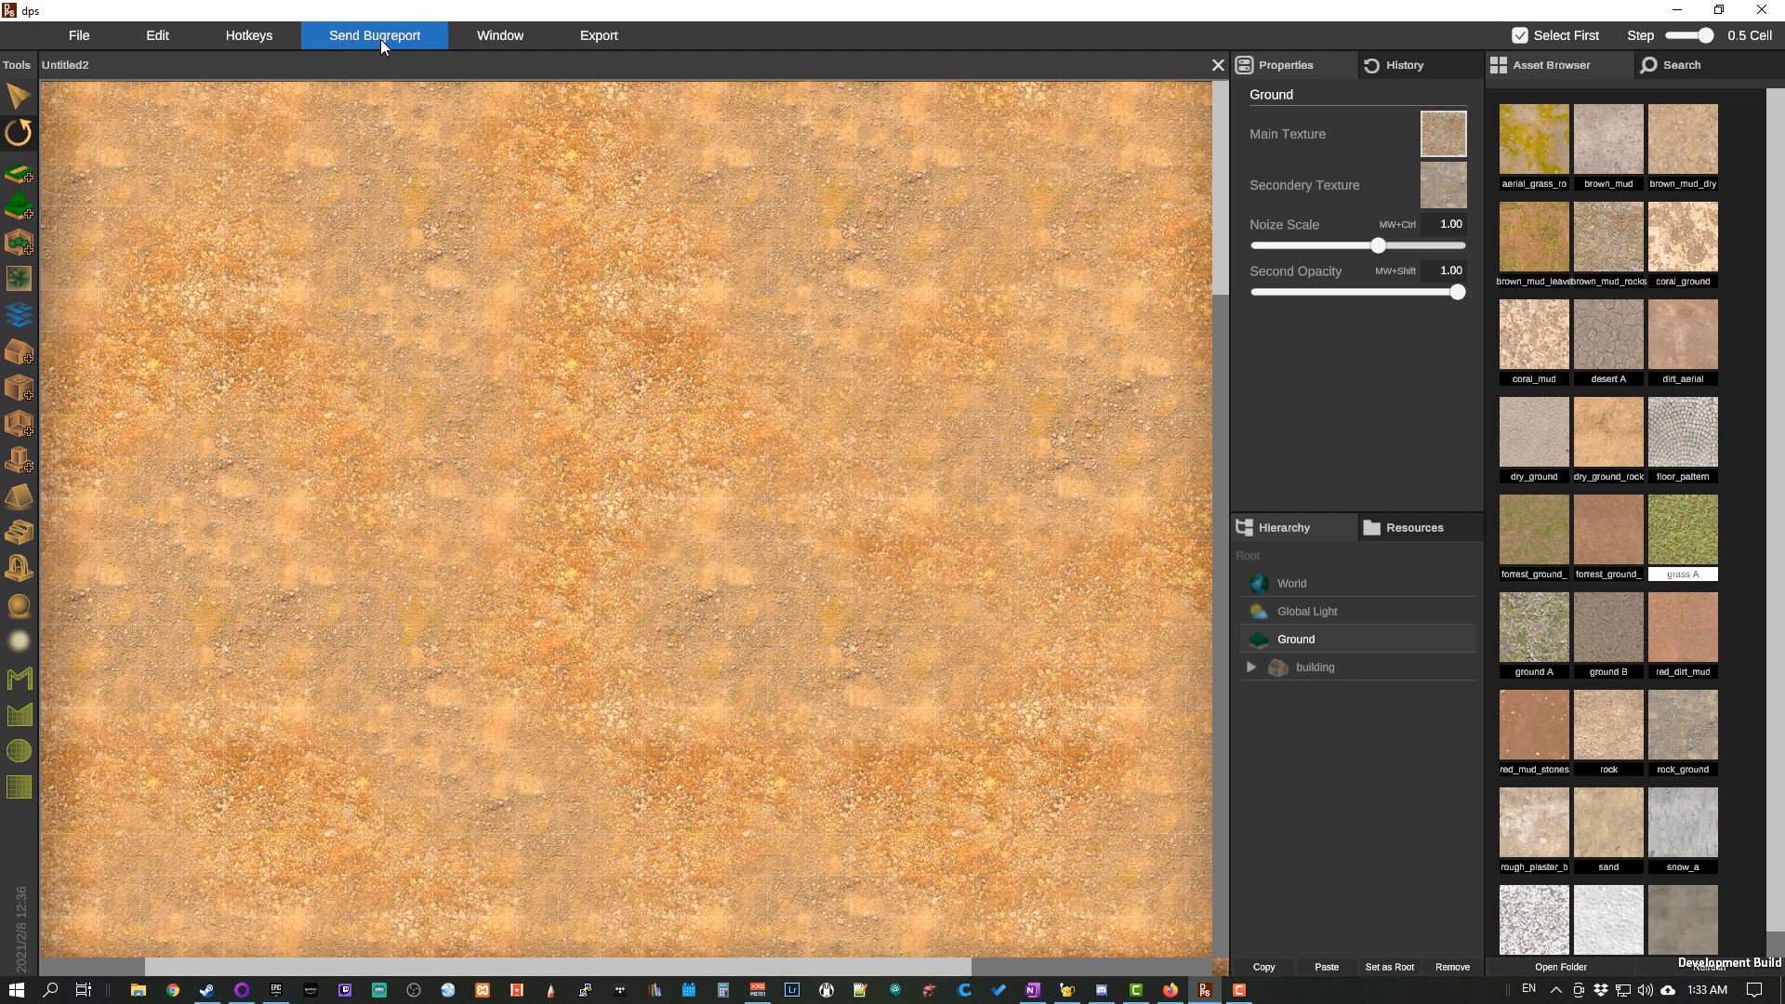
{"action": "left_click", "coordinate": [523, 44]}
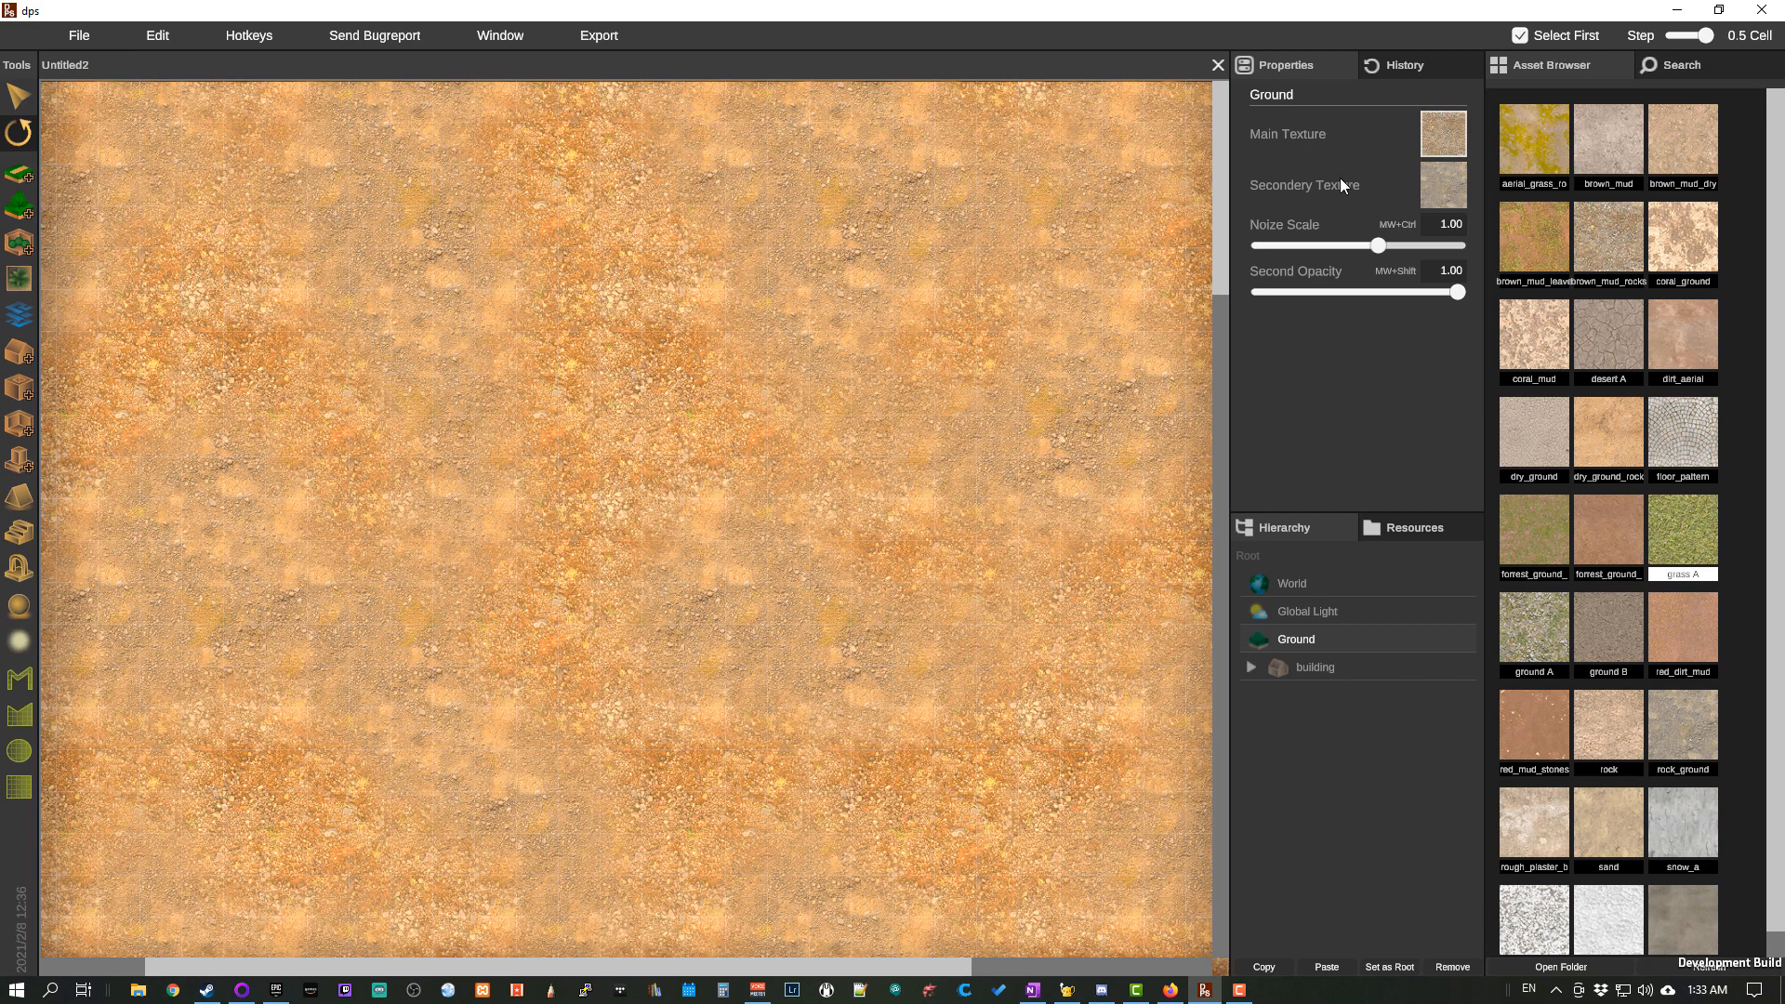
Step: View the history of recorded actions and return to the properties of the selected Ground
{"action": "left_click", "coordinate": [1400, 62]}
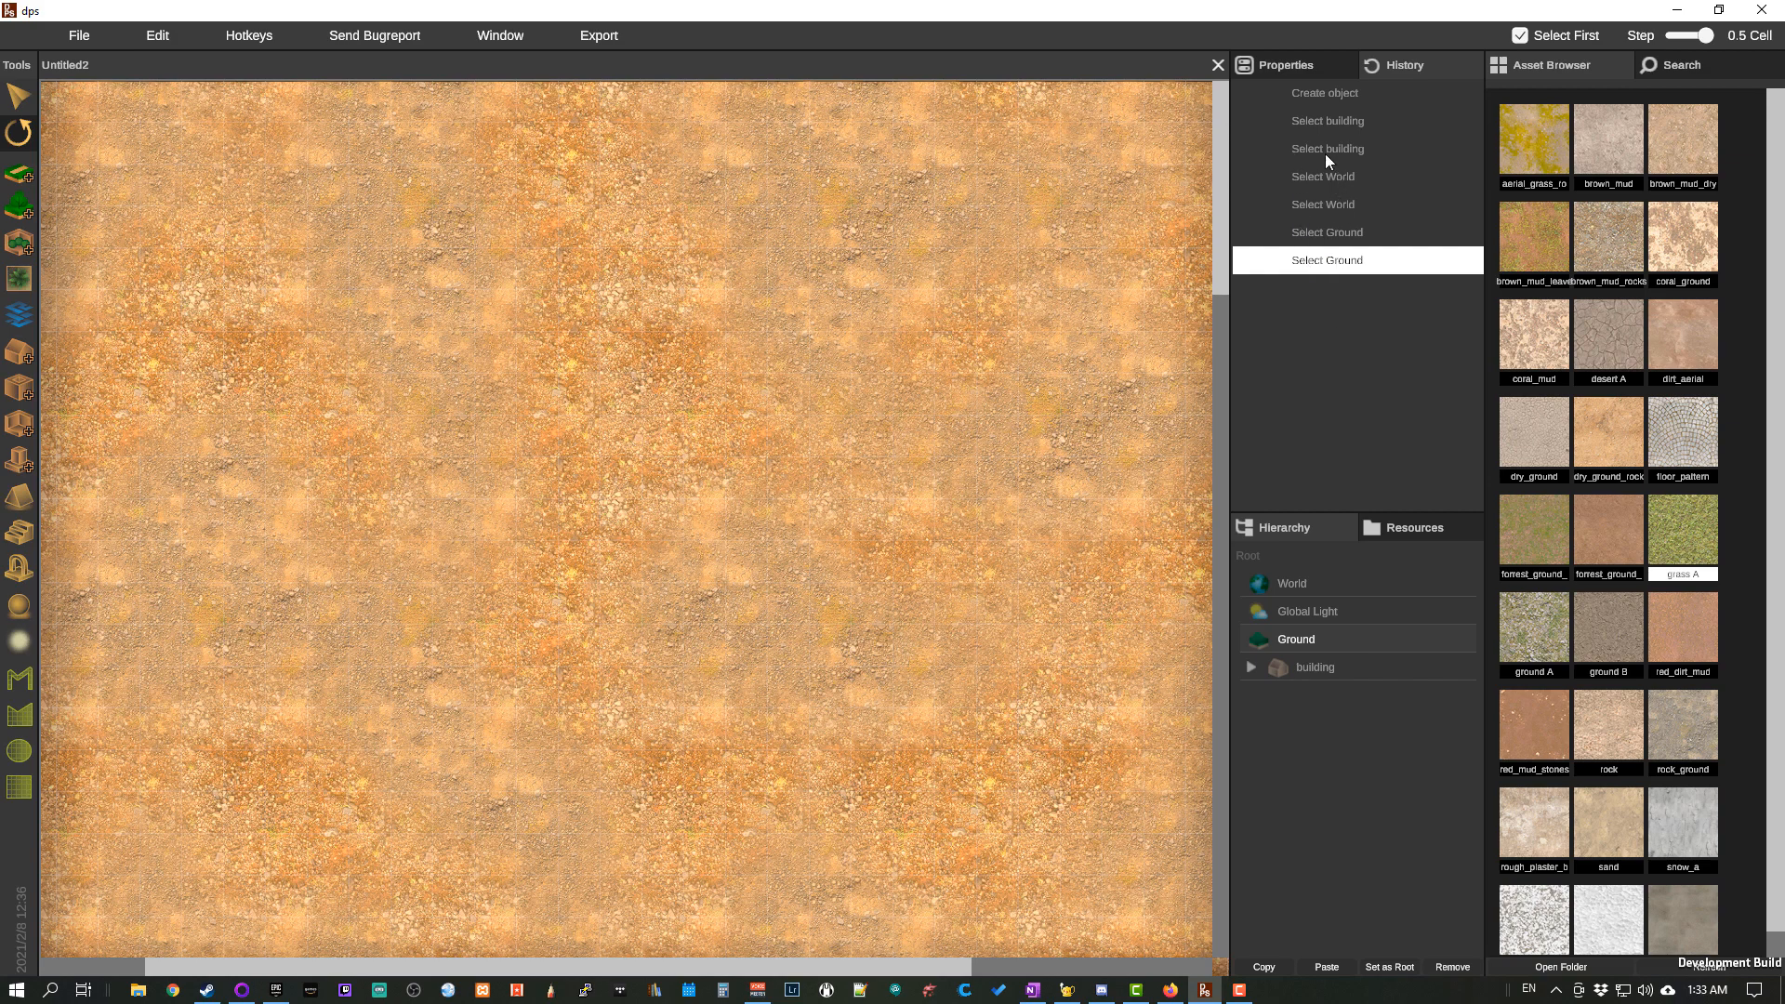
{"action": "left_click", "coordinate": [1315, 75]}
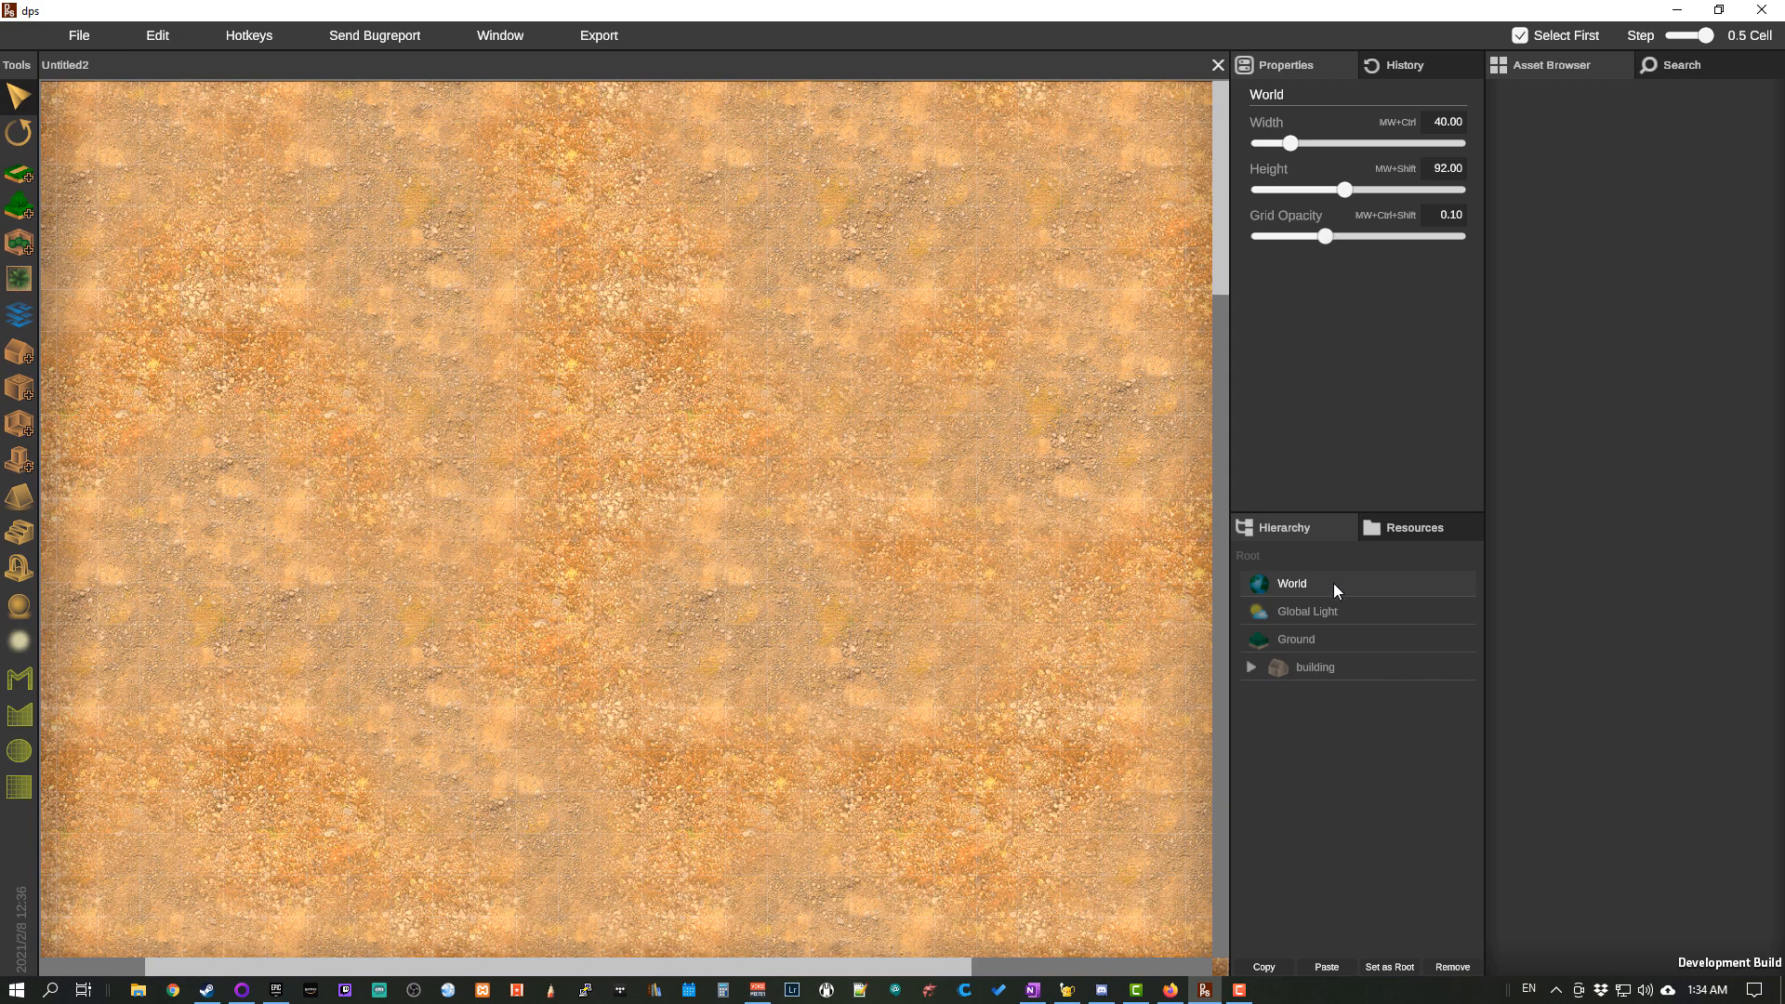
Step: Select Global Light, Ground, World and building in turn to view the properties of each
{"action": "left_click", "coordinate": [1352, 609]}
{"action": "left_click", "coordinate": [1353, 640]}
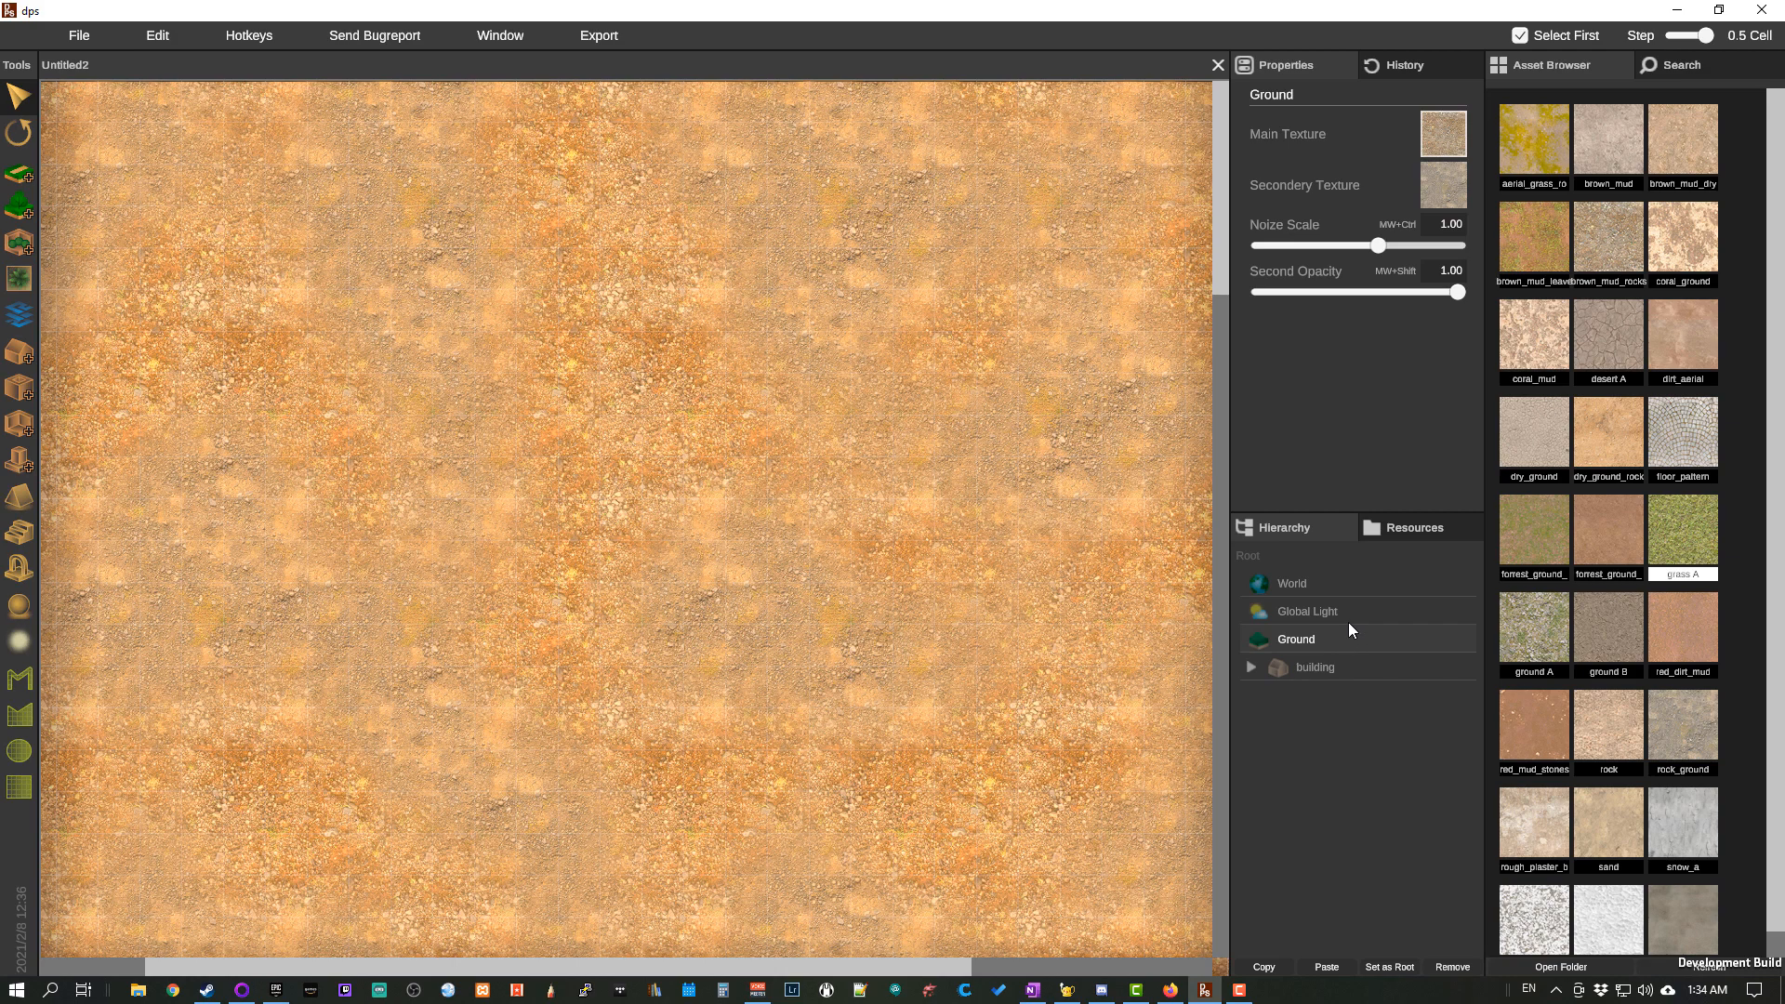
{"action": "left_click", "coordinate": [1348, 613]}
{"action": "left_click", "coordinate": [1352, 588]}
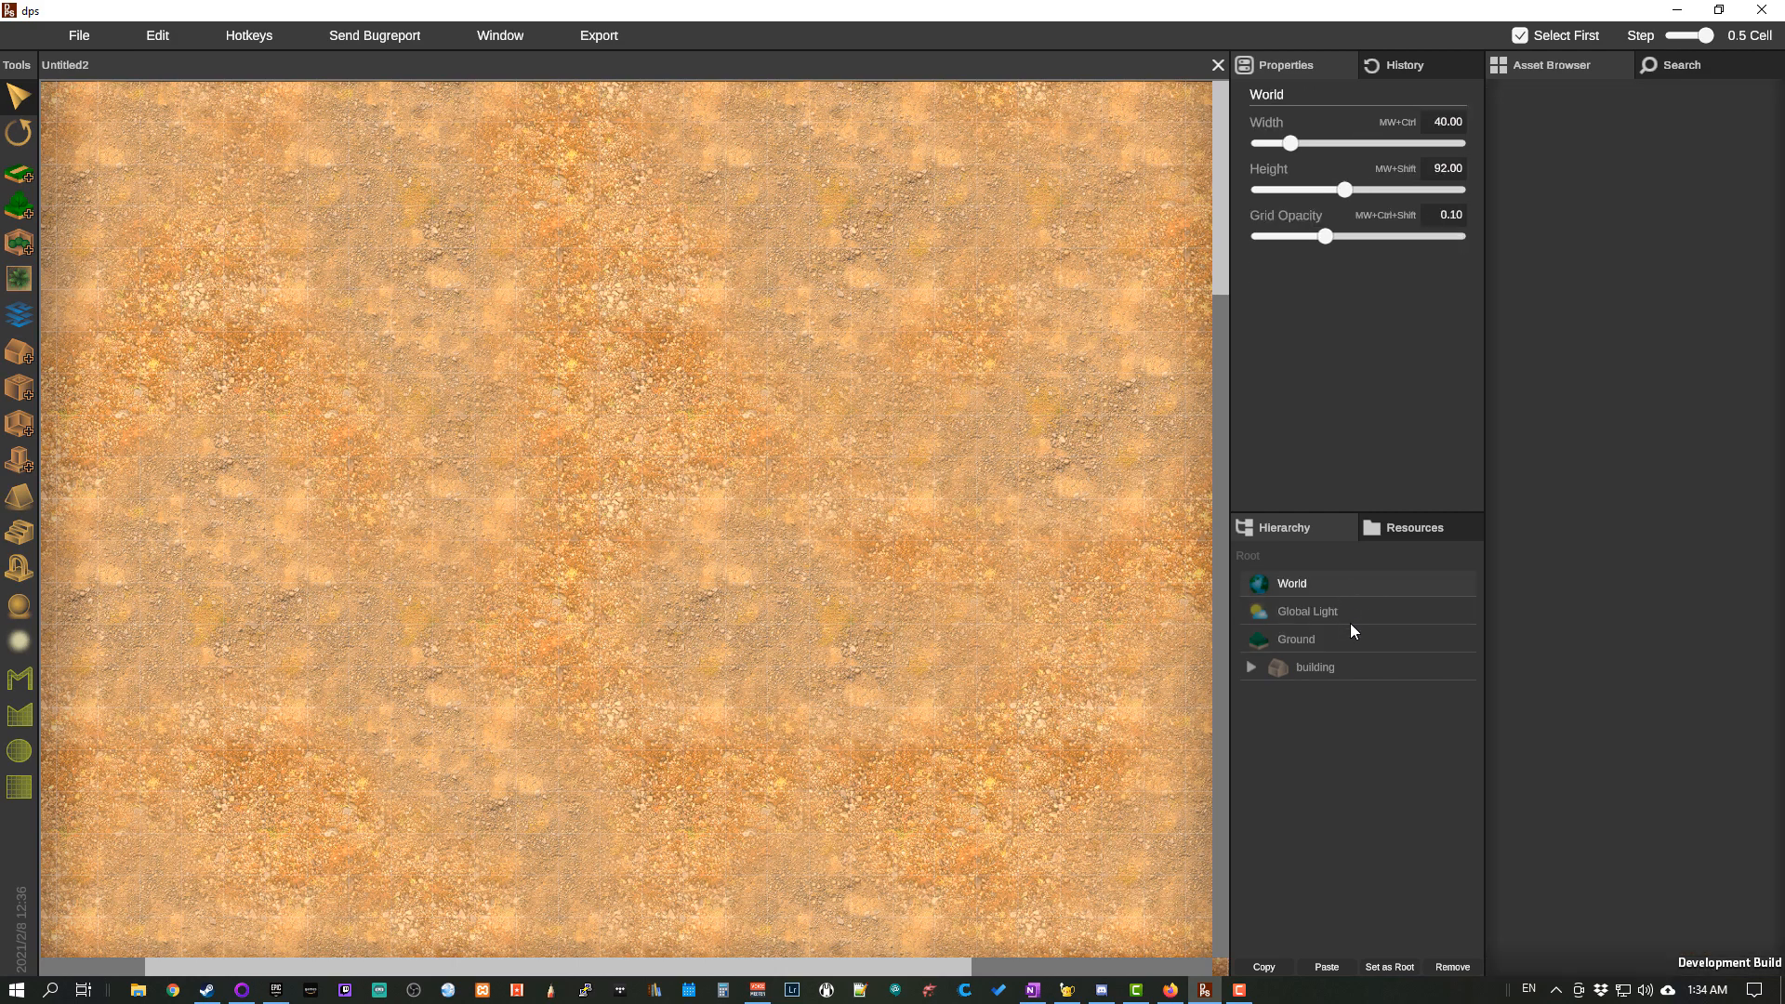
{"action": "left_click", "coordinate": [1351, 667]}
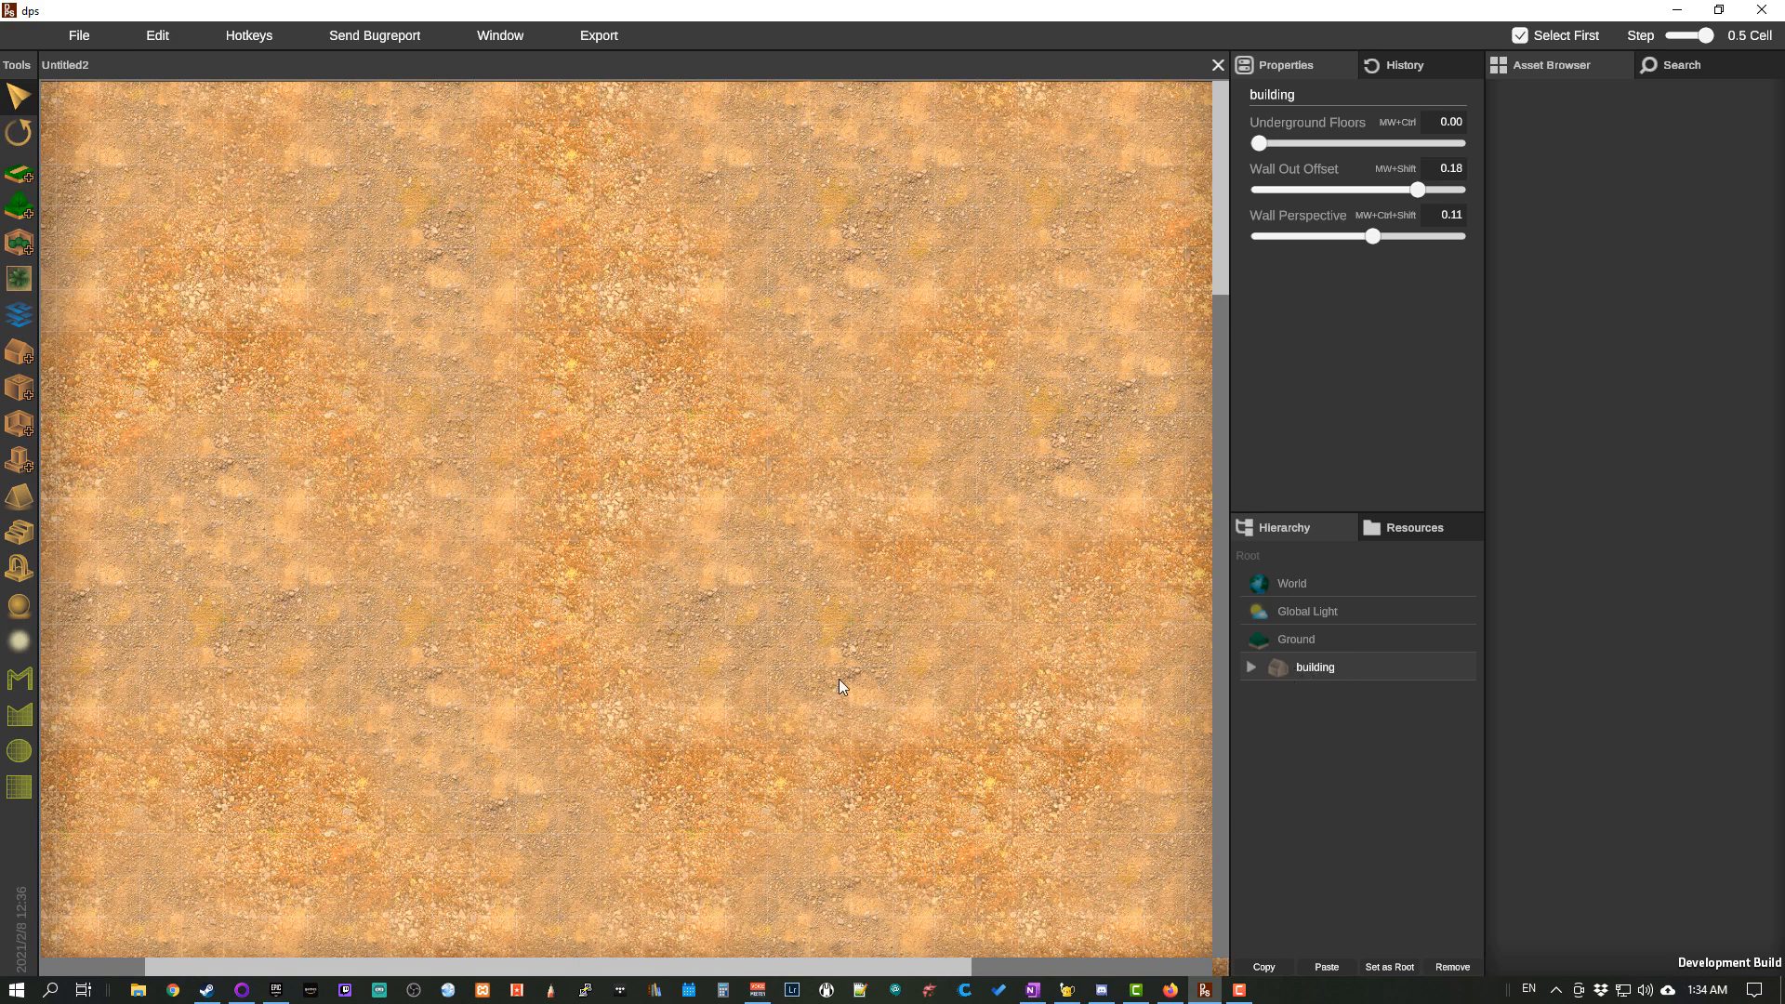
Step: Expand the building's hierarchy, view the properties of its floor, and collapse the hierarchy again
{"action": "left_click", "coordinate": [1251, 667]}
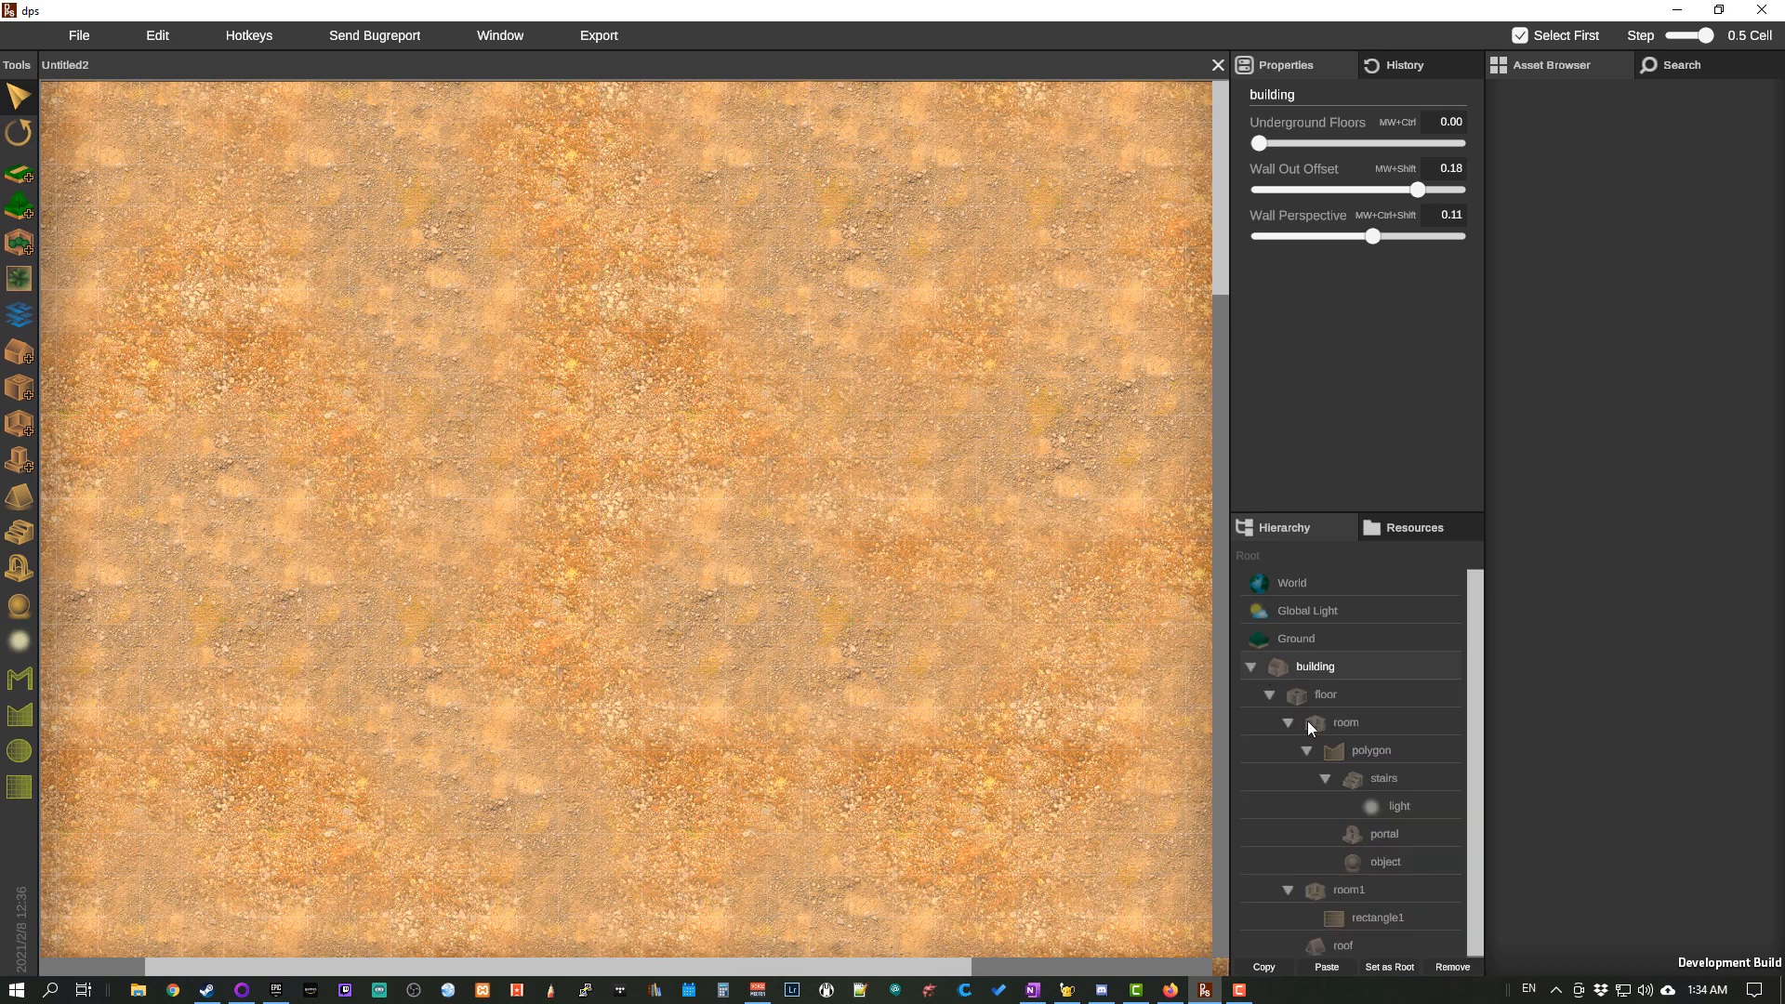
{"action": "scroll", "coordinate": [1322, 849], "scroll_direction": "down", "scroll_amount": 1}
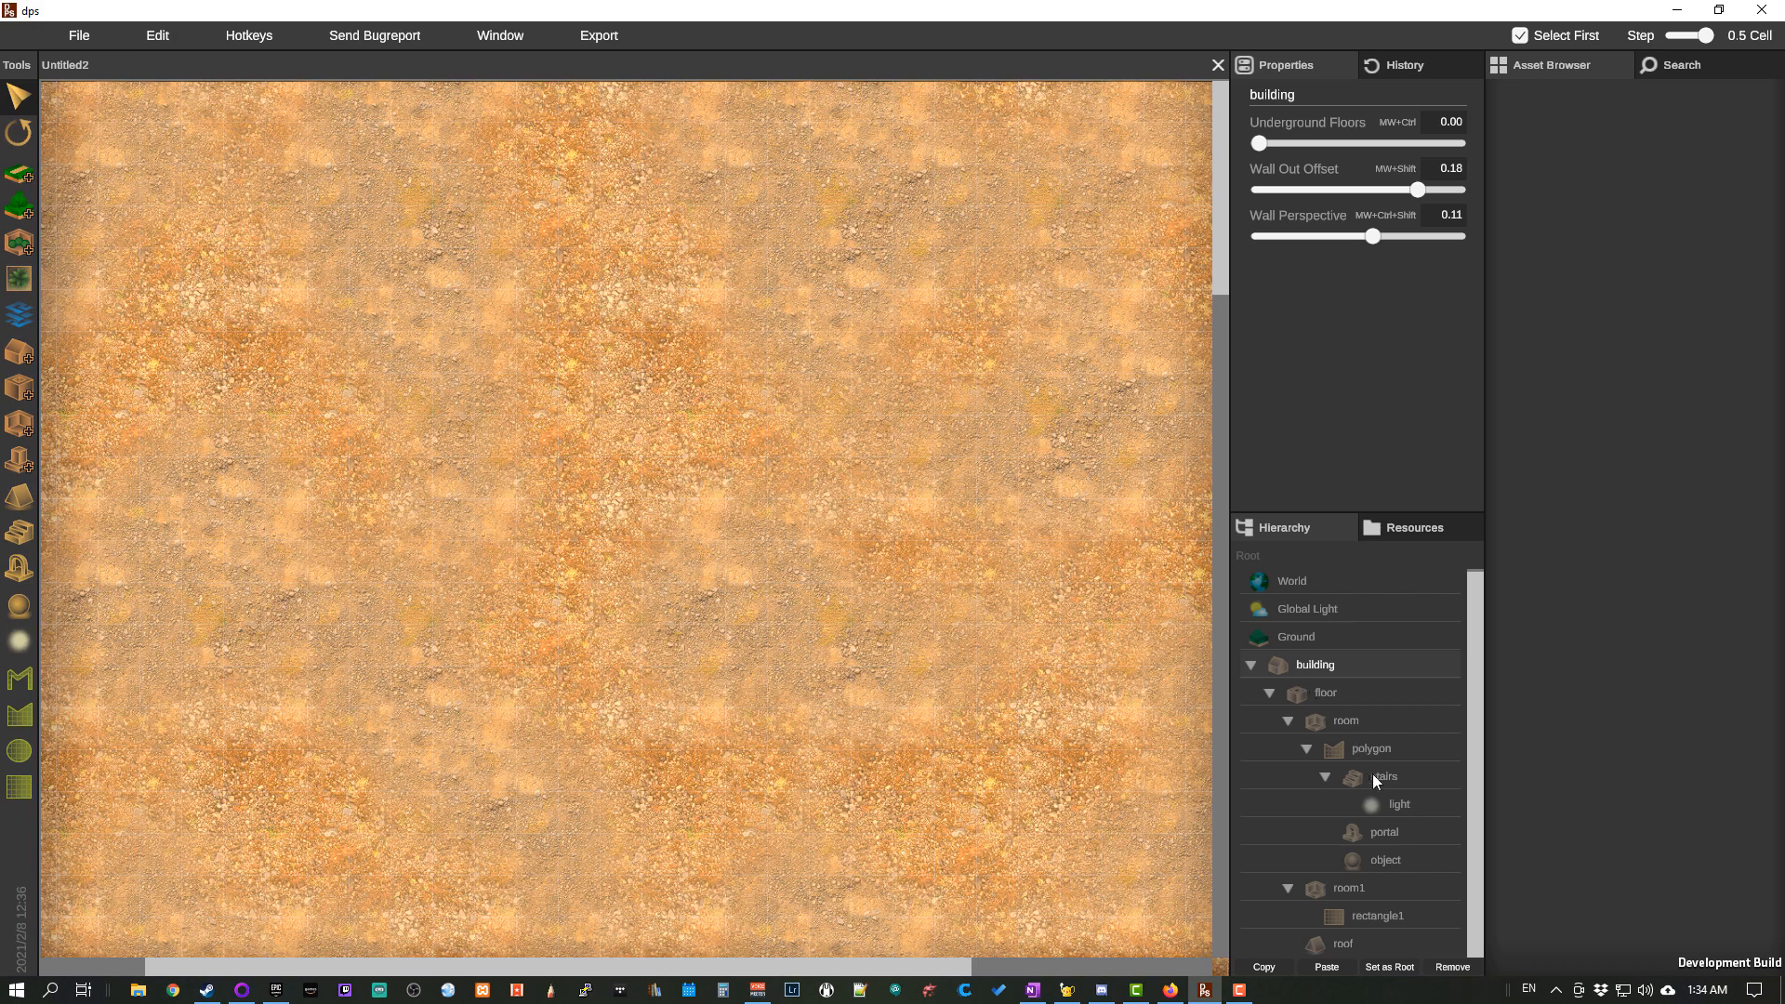
{"action": "left_click", "coordinate": [1340, 692]}
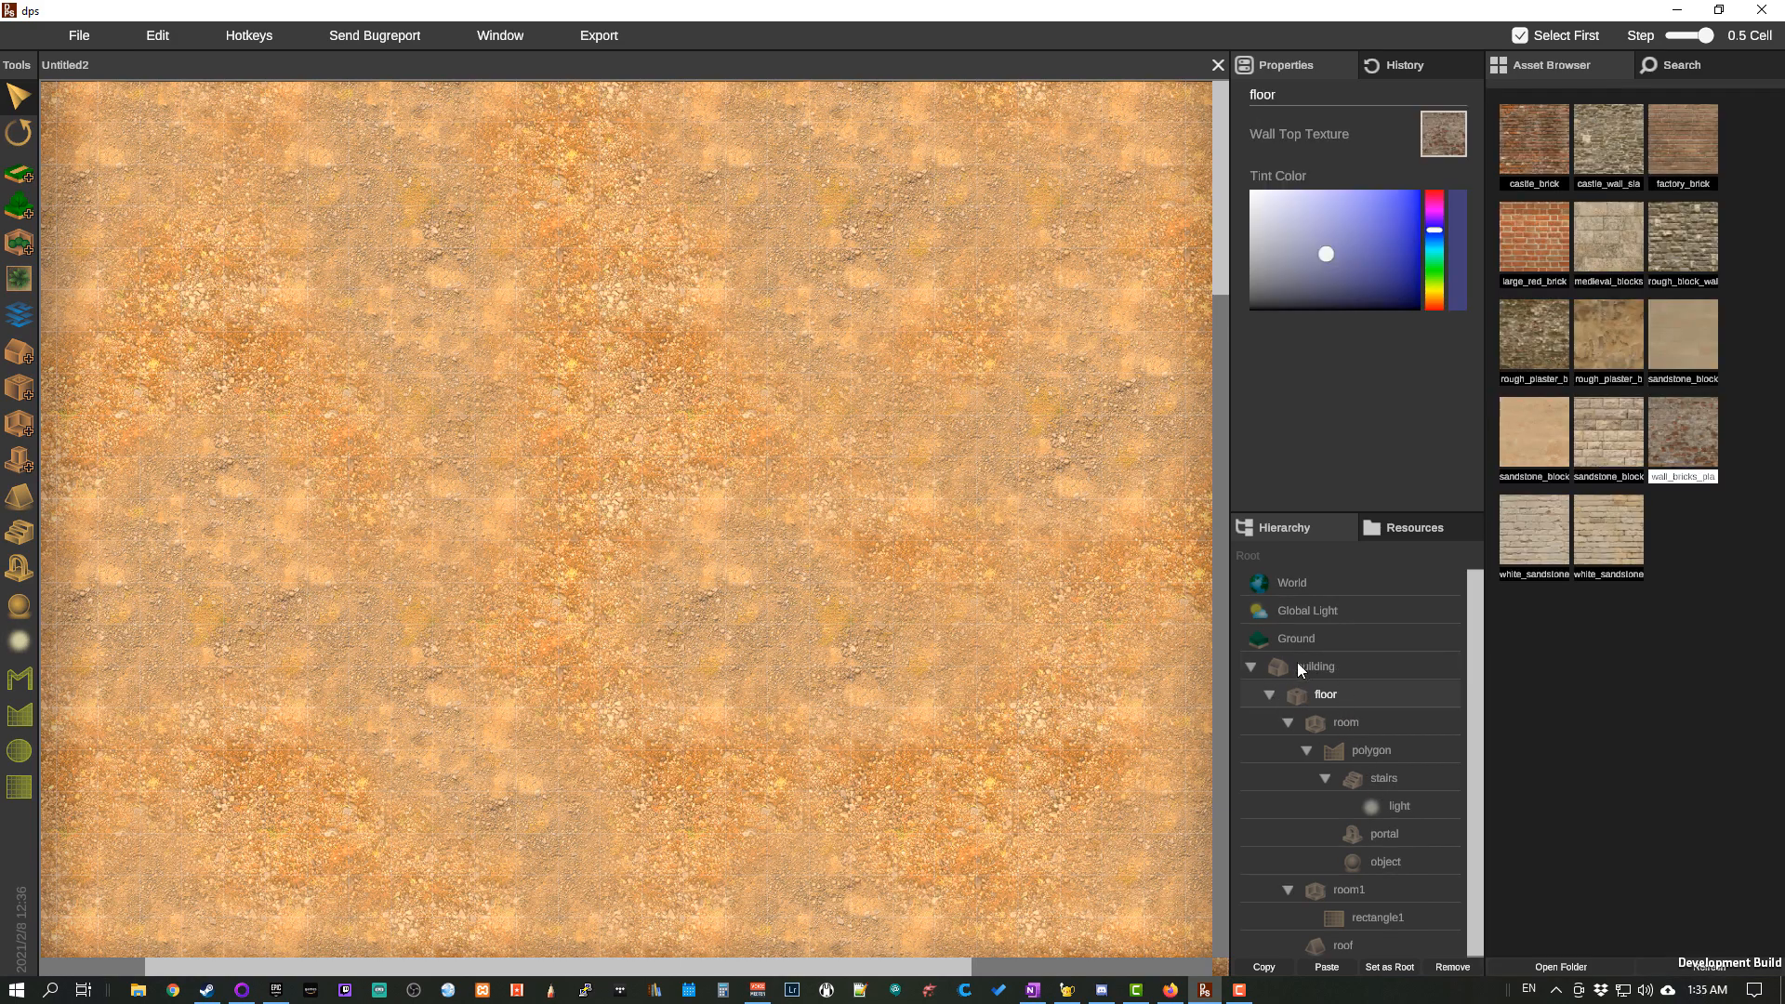
{"action": "left_click", "coordinate": [1268, 695]}
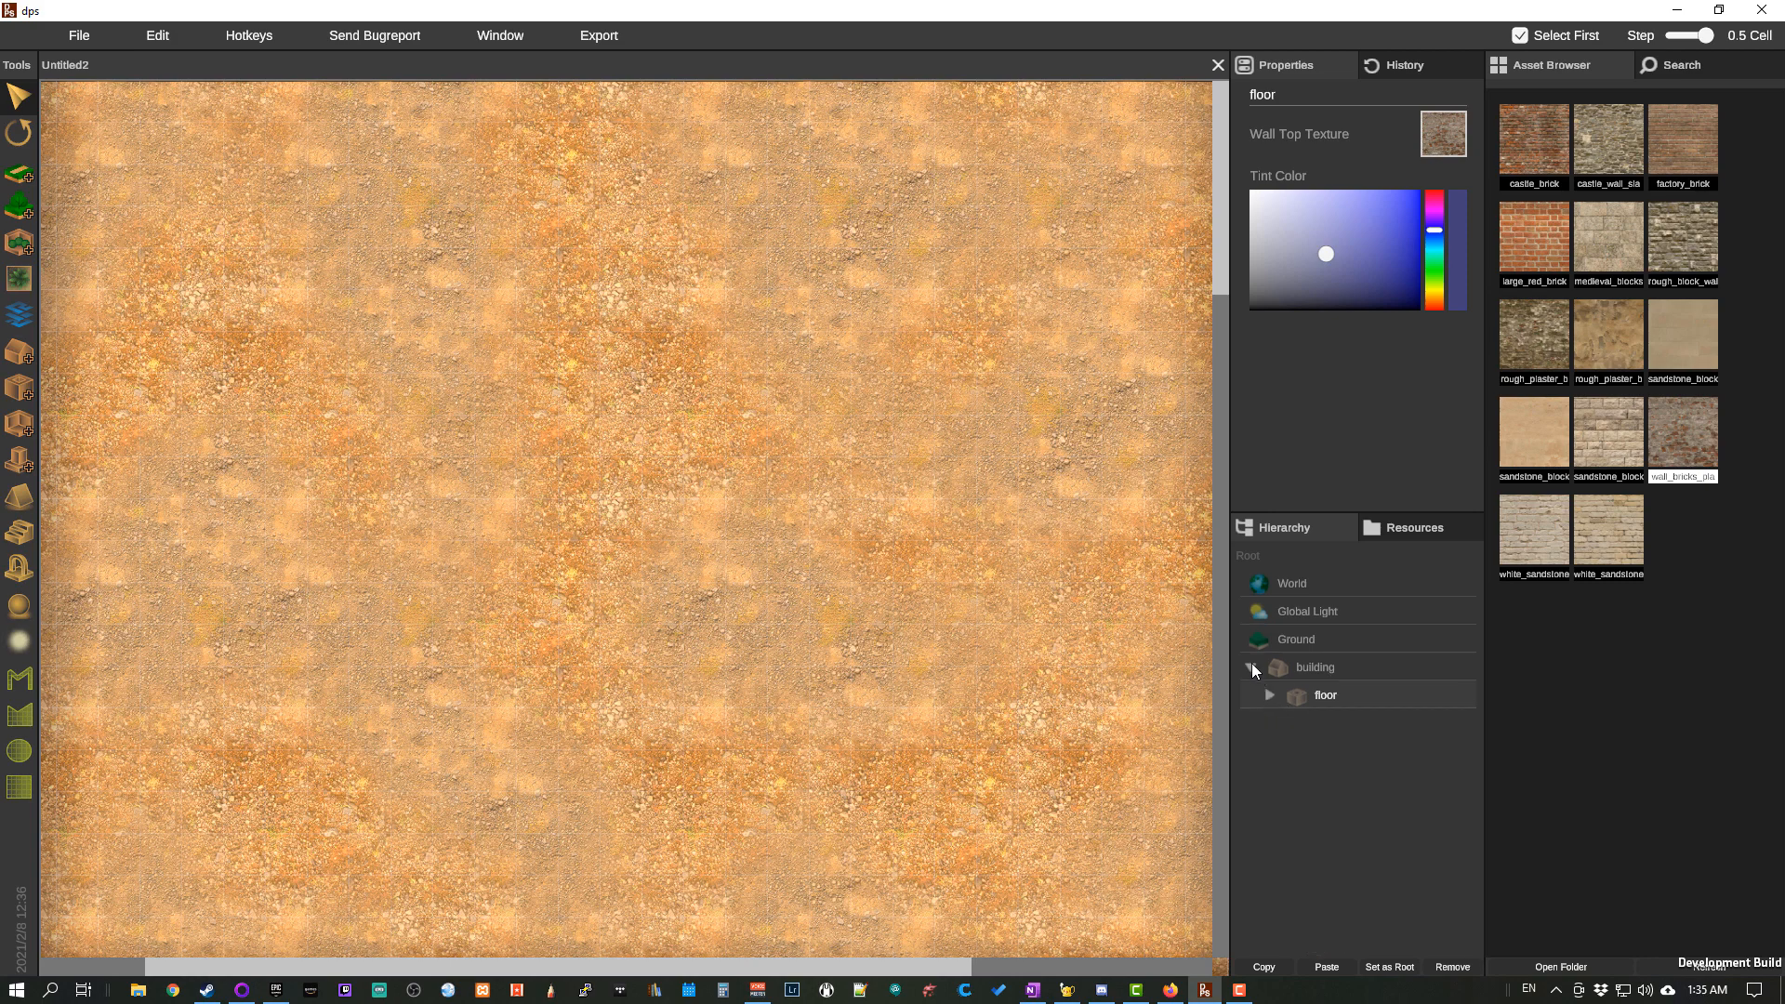
{"action": "left_click", "coordinate": [1252, 664]}
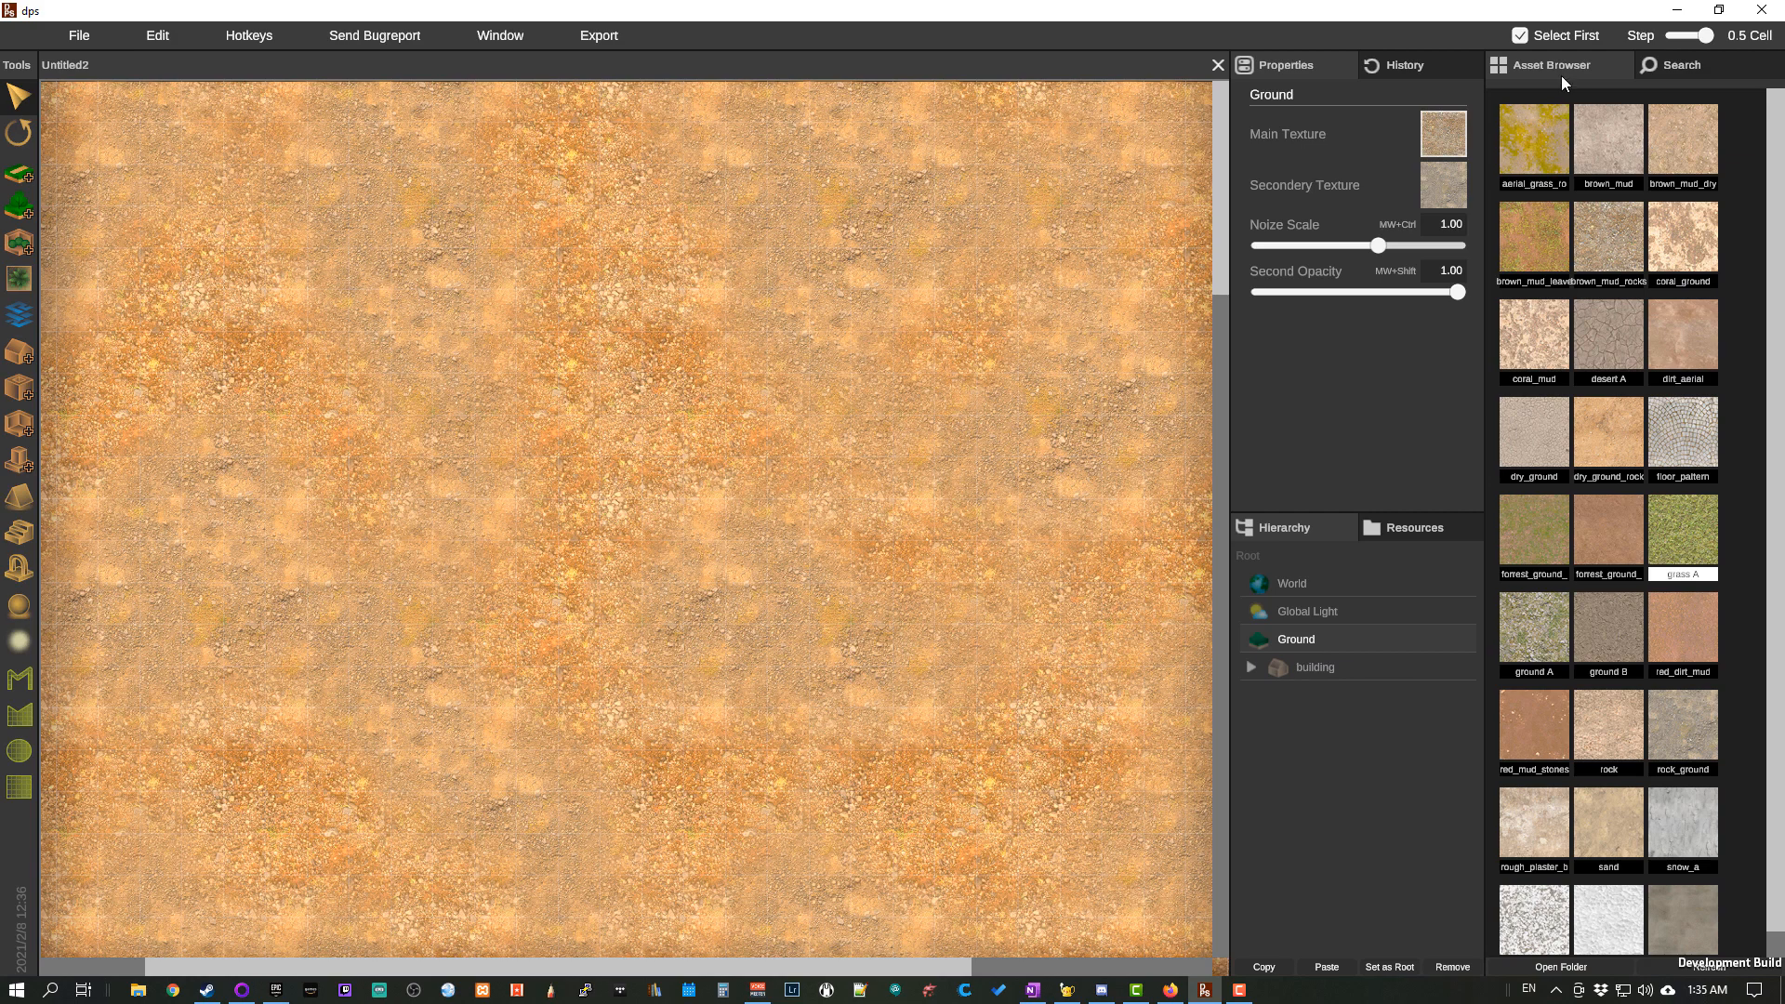
Step: Try the red_dirt_mud, ground A and ground B textures as the Ground's main texture, ending on ground B
{"action": "scroll", "coordinate": [1569, 554], "scroll_direction": "down", "scroll_amount": 1}
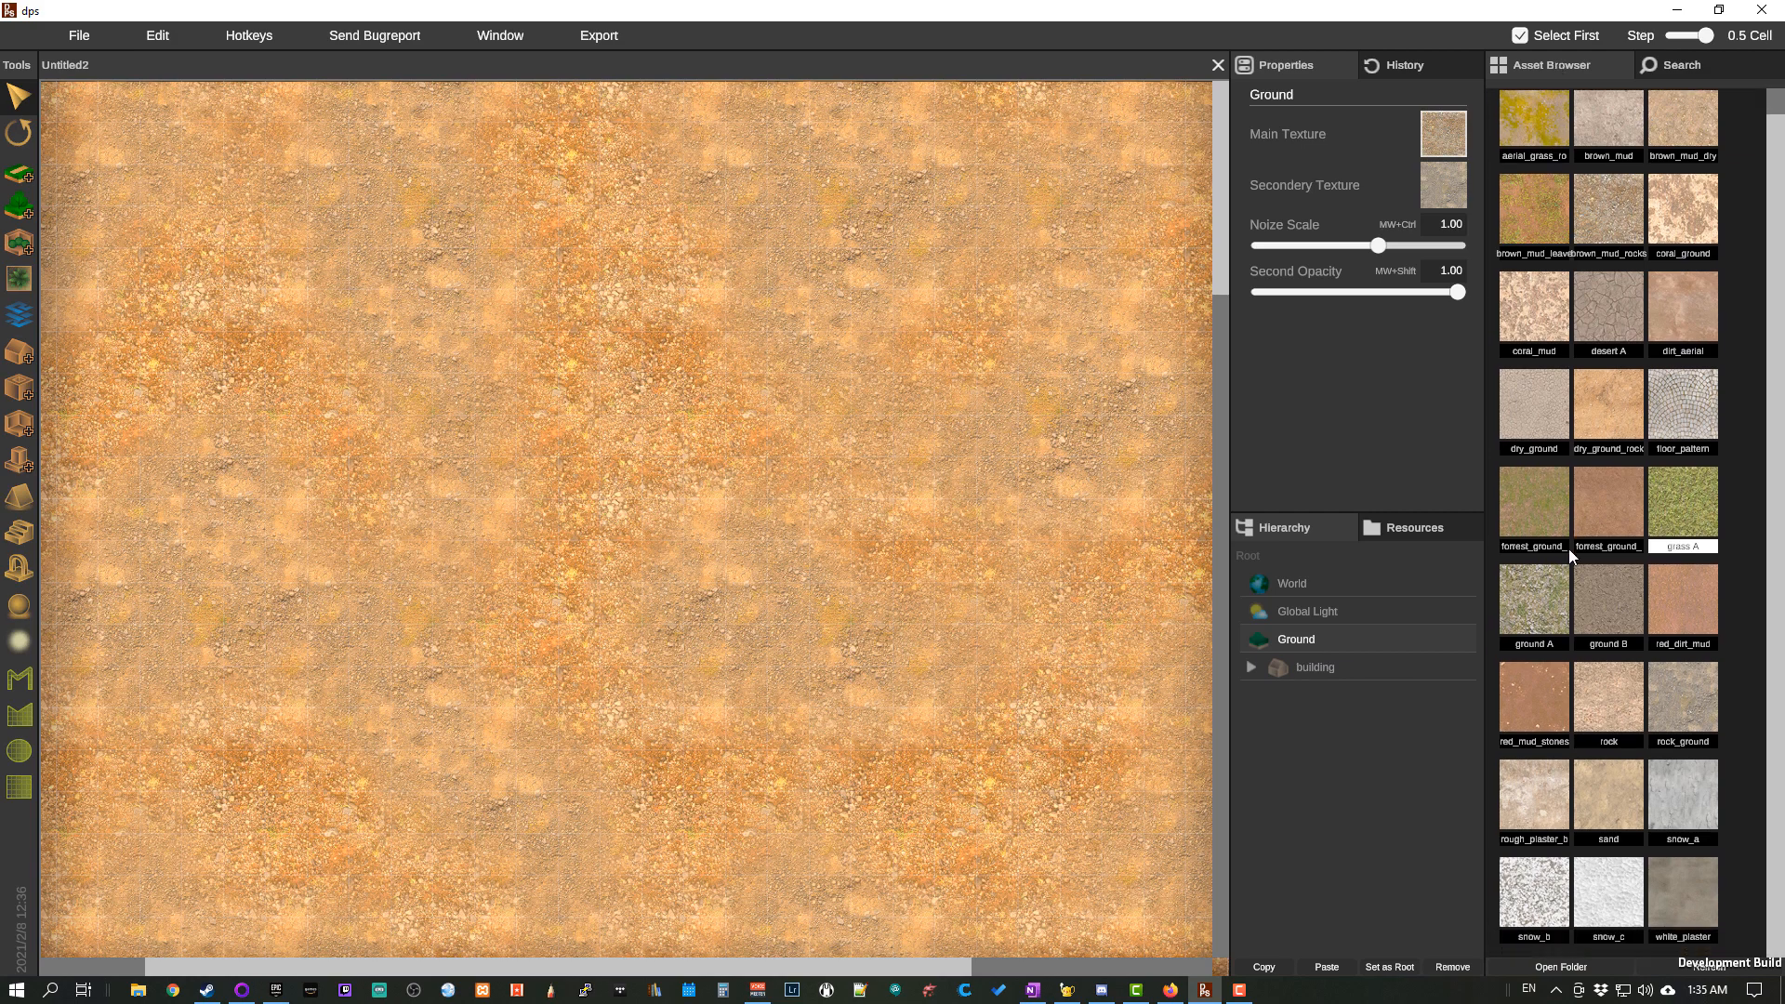
{"action": "left_click", "coordinate": [1605, 591]}
{"action": "left_click", "coordinate": [1677, 594]}
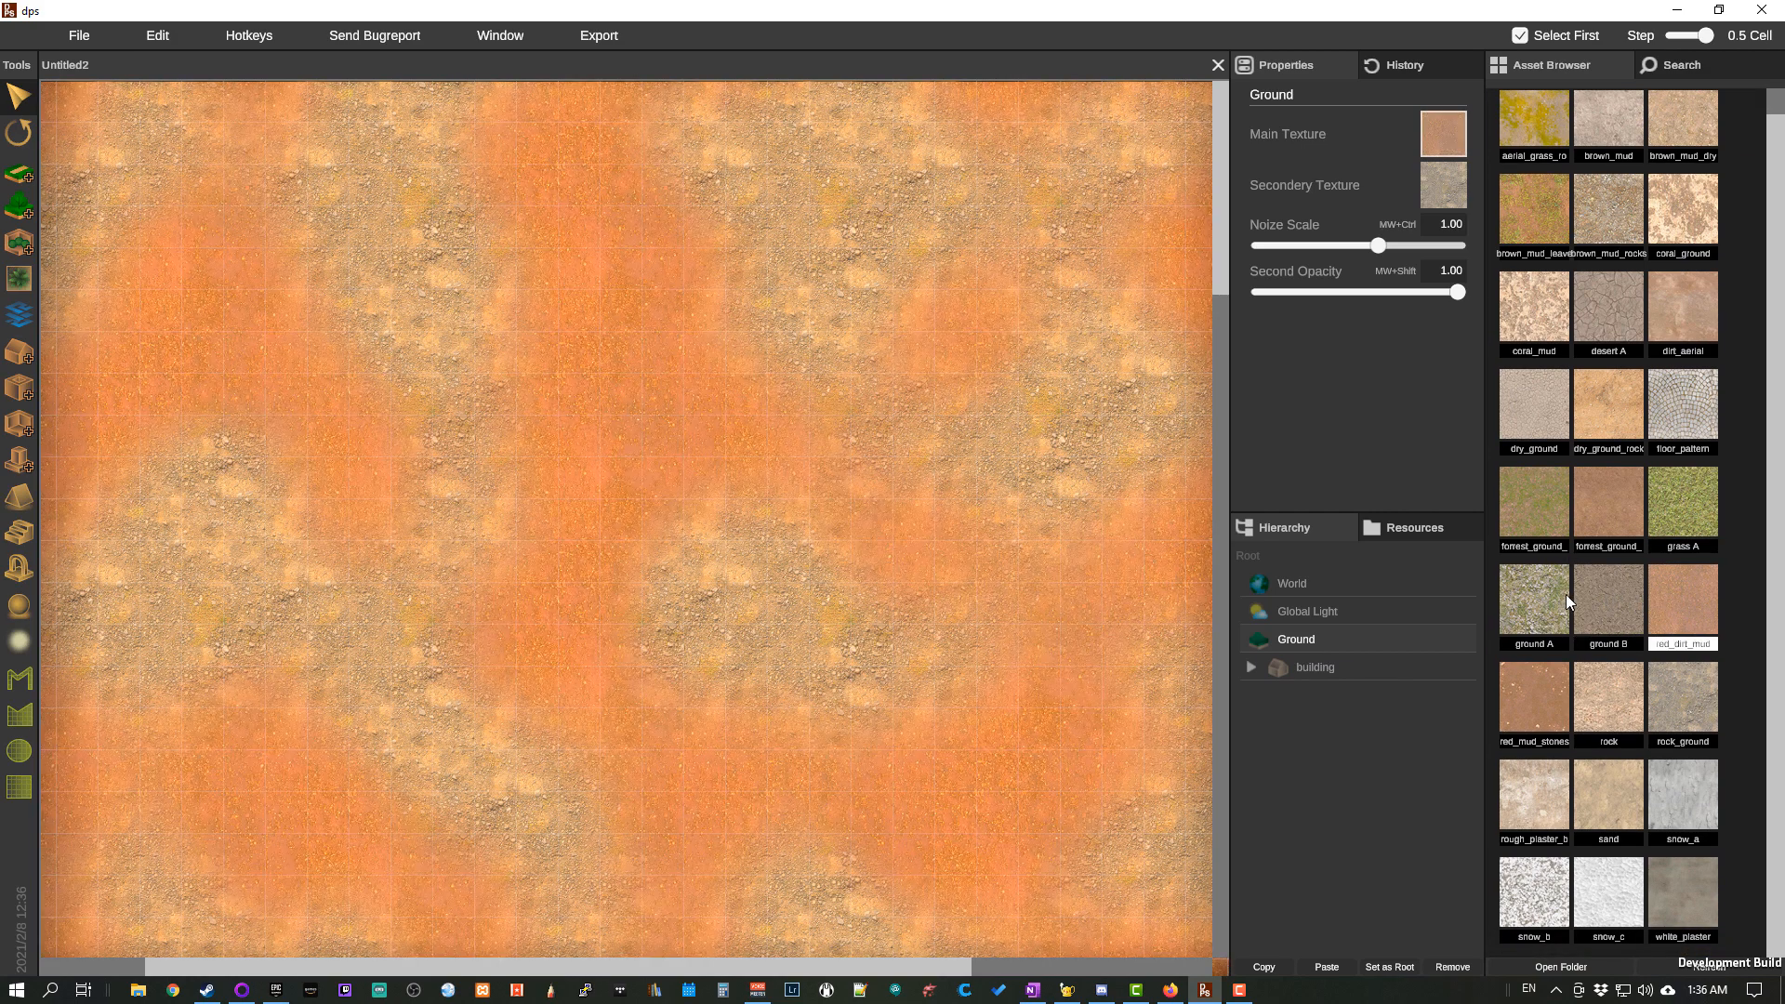
{"action": "left_click", "coordinate": [1549, 595]}
{"action": "left_click", "coordinate": [1592, 603]}
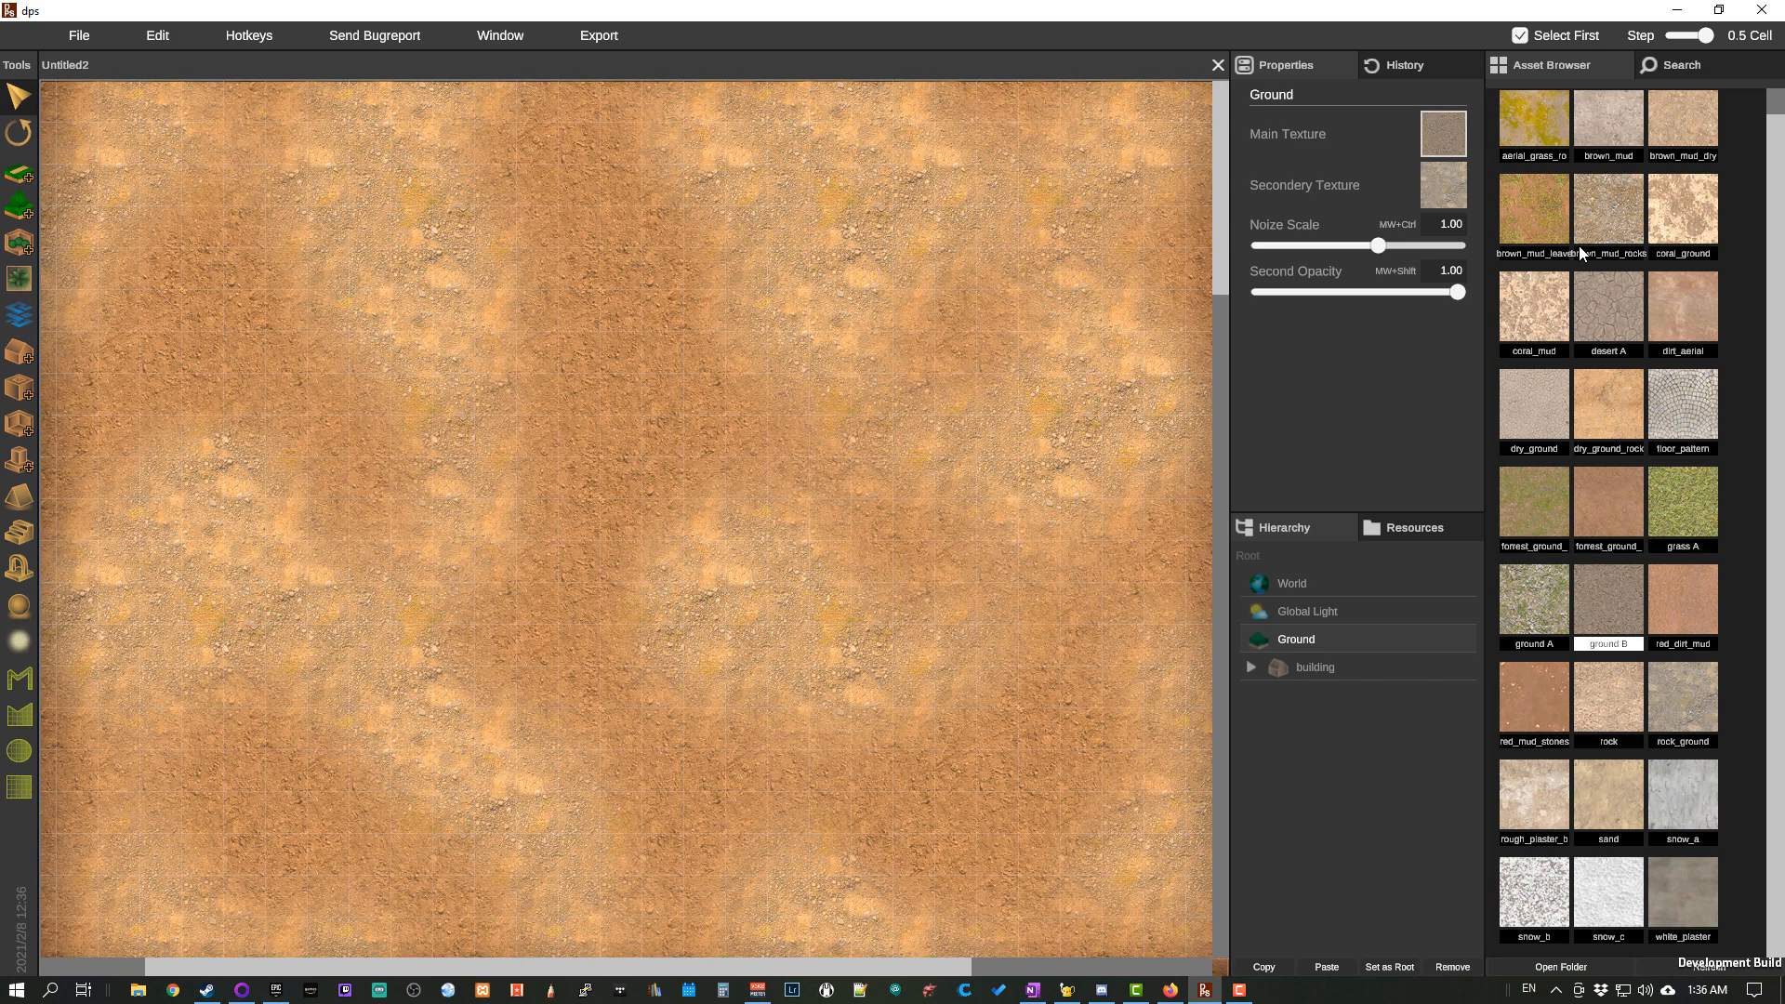
{"action": "scroll", "coordinate": [1663, 571], "scroll_direction": "up", "scroll_amount": 1}
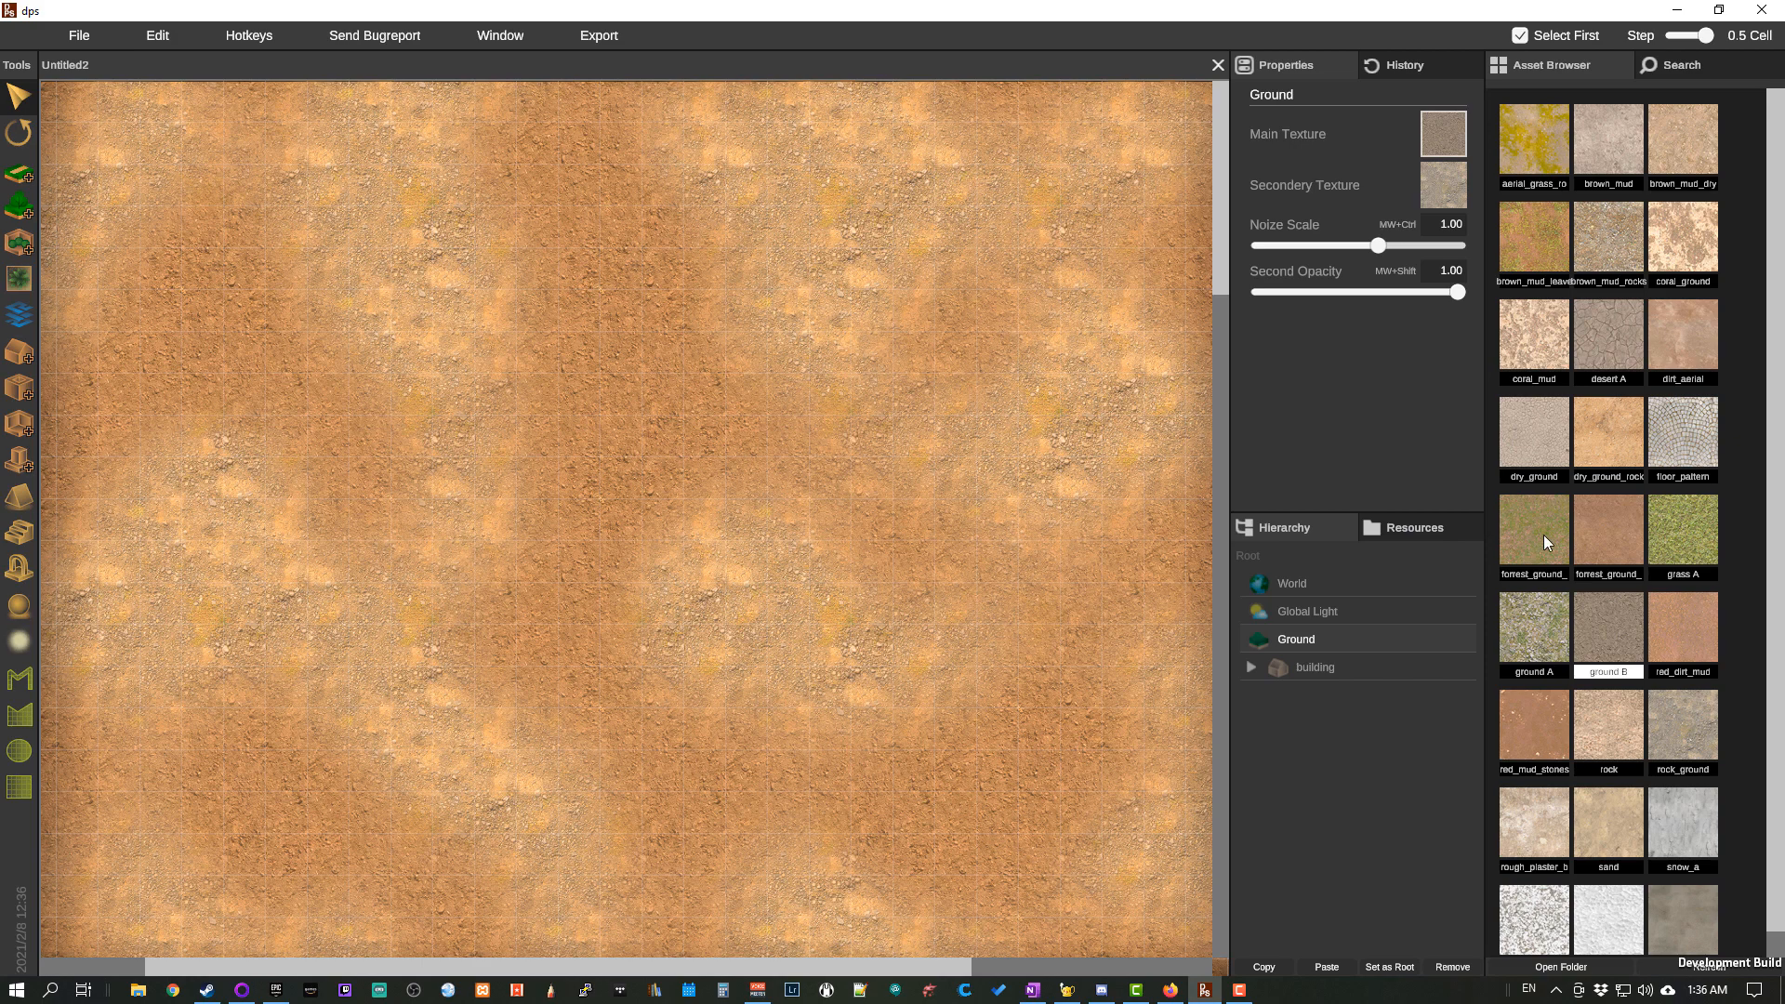
Step: Browse the dragonville resources, including handpainted inferno, and open the handpainted grounds texture set
{"action": "left_click", "coordinate": [1426, 526]}
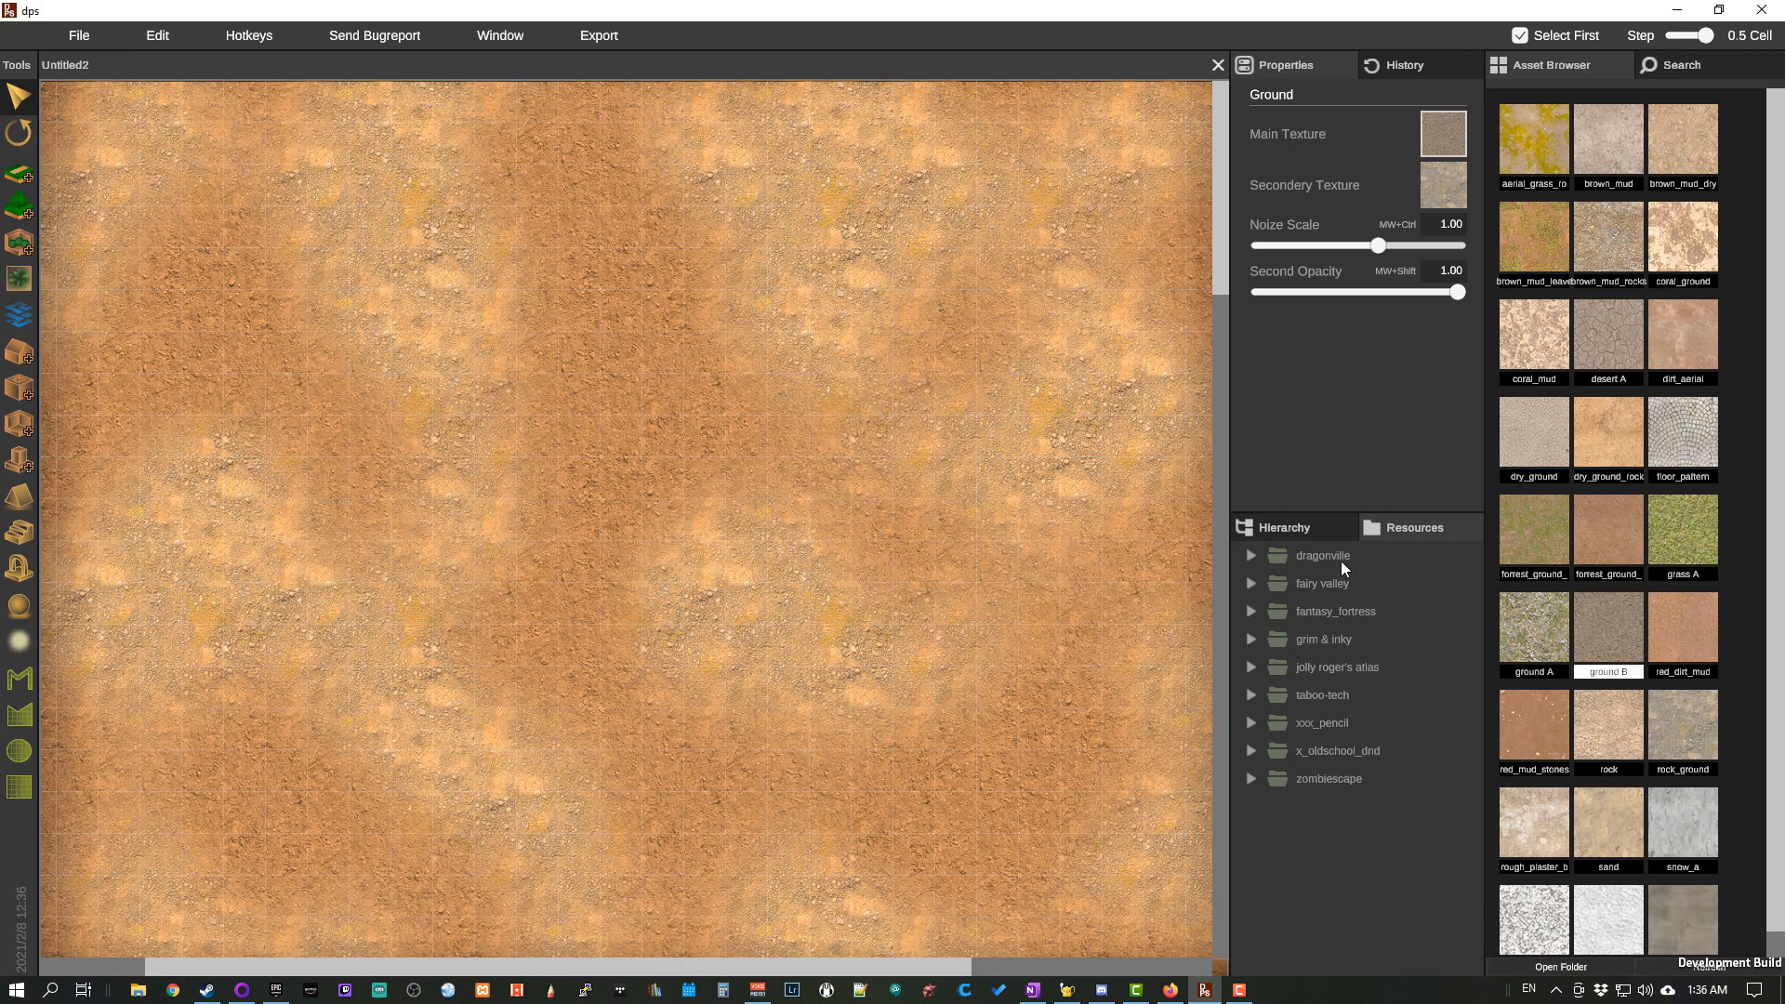
{"action": "left_click", "coordinate": [1252, 556]}
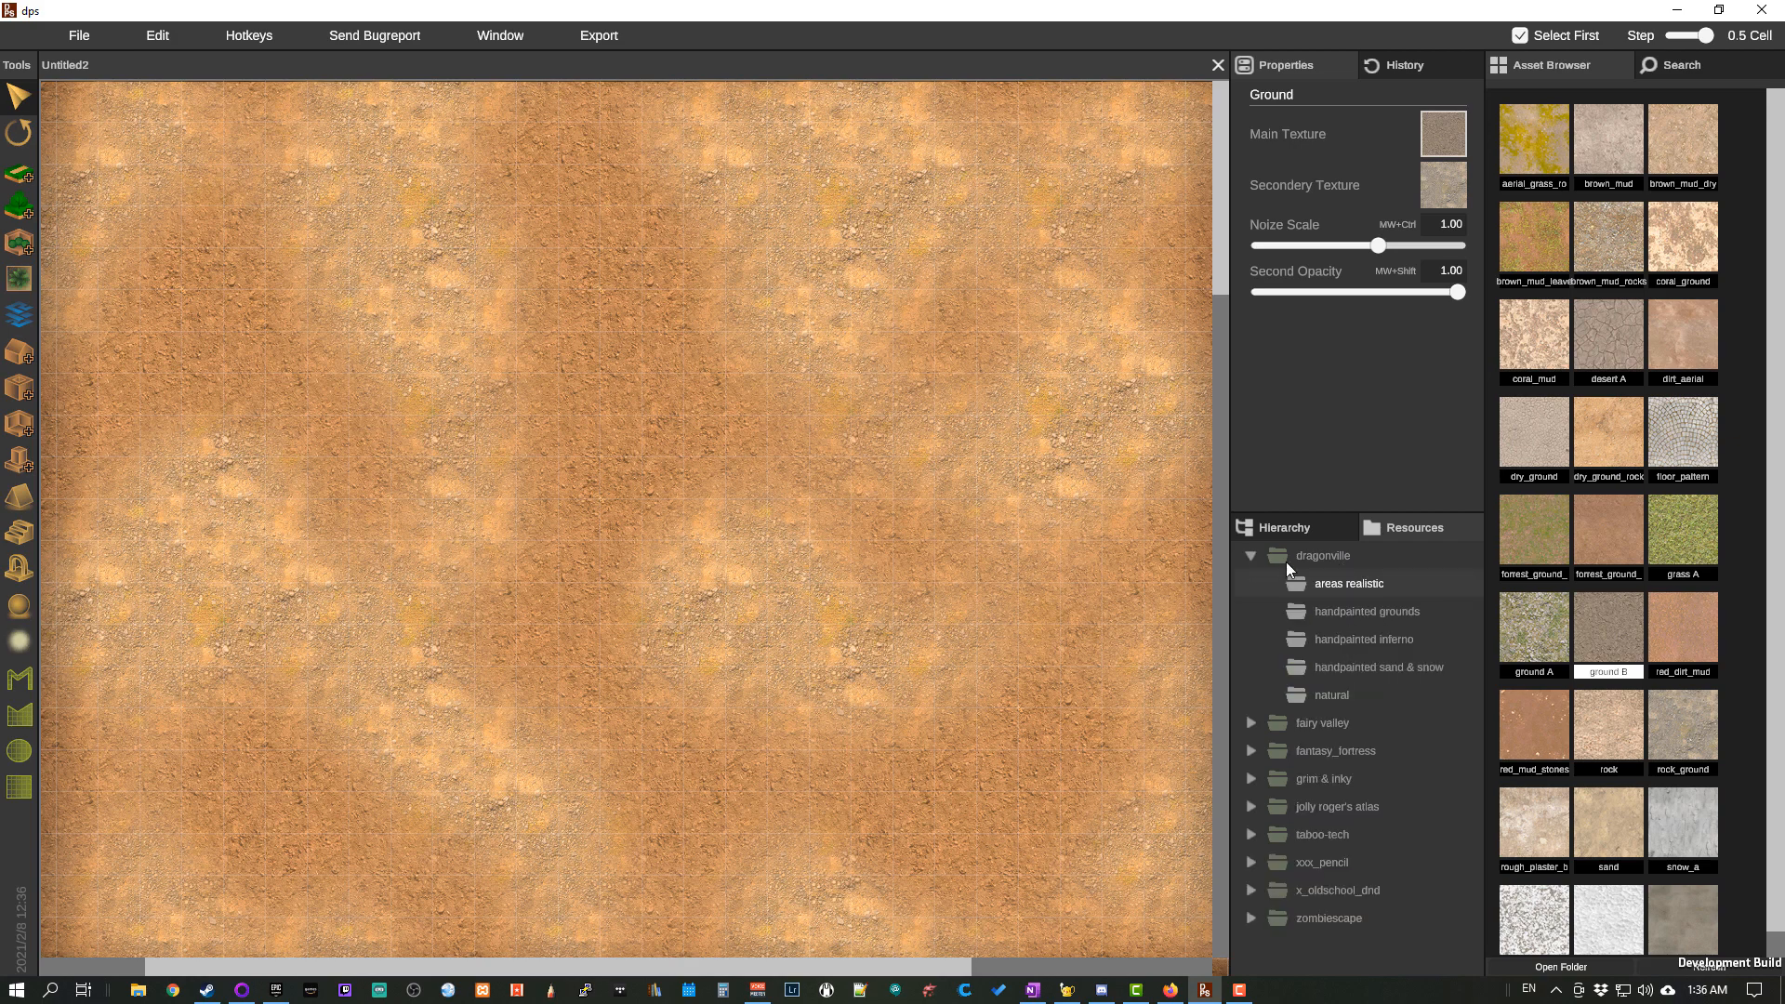
{"action": "left_click", "coordinate": [1340, 610]}
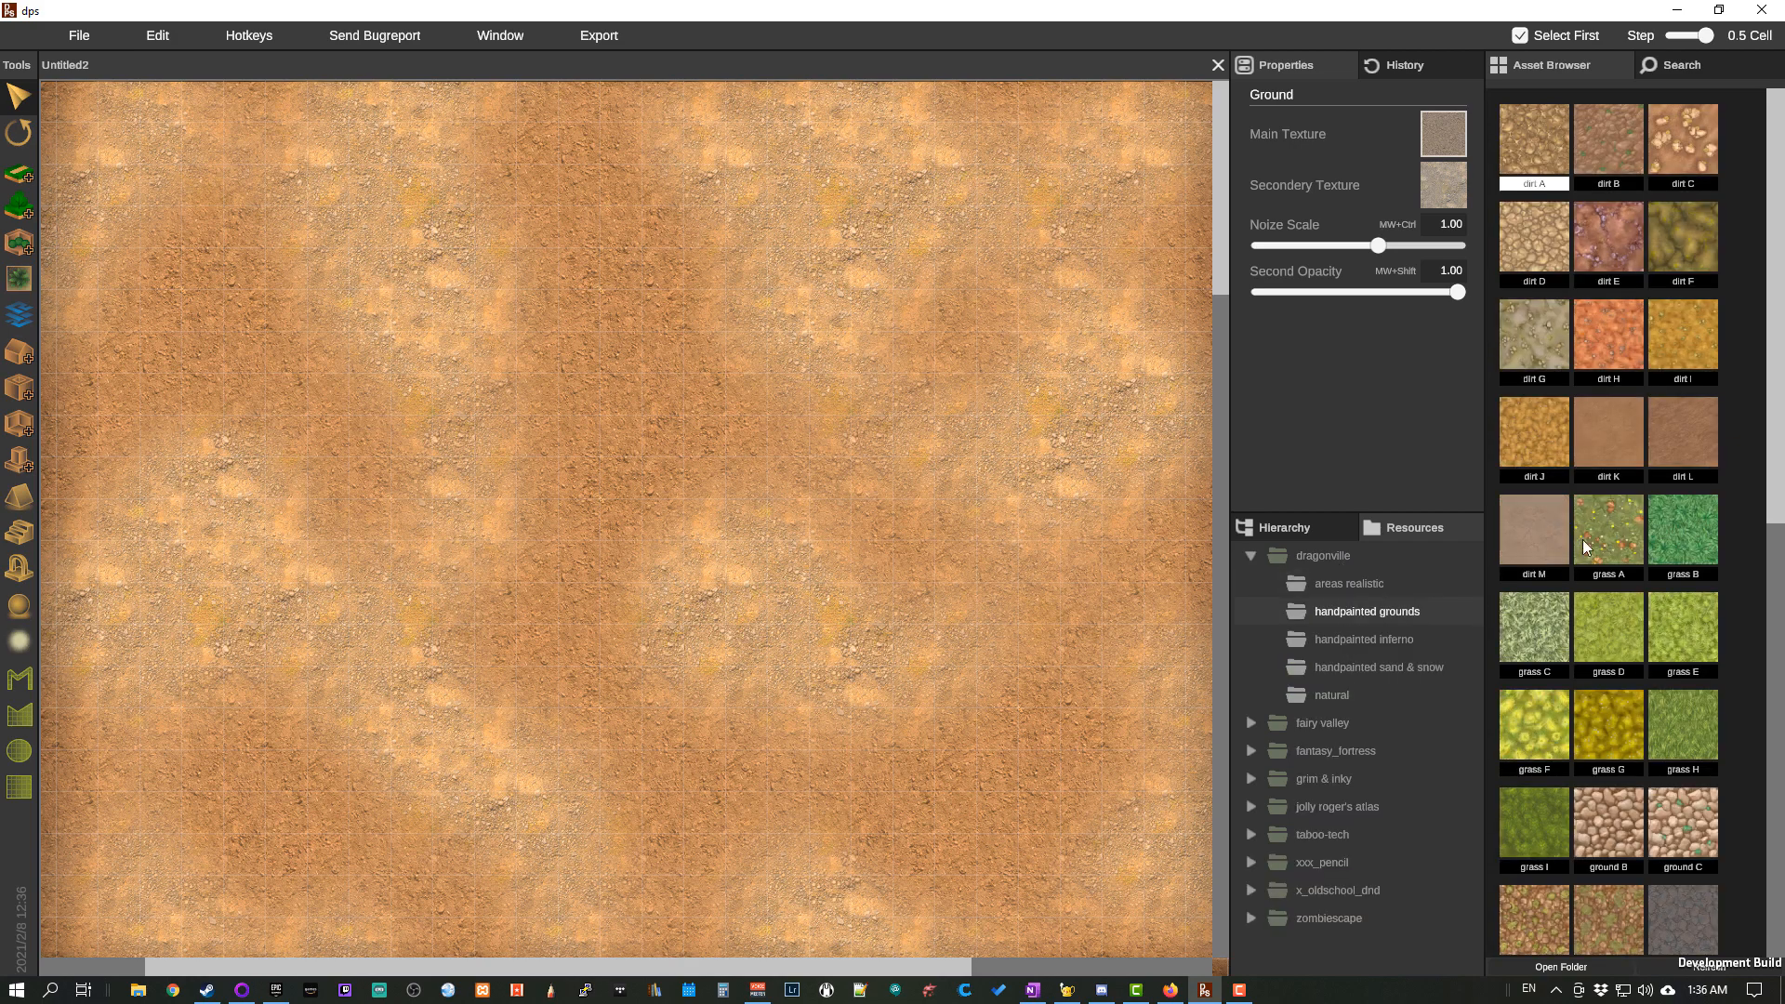
{"action": "left_click", "coordinate": [1359, 642]}
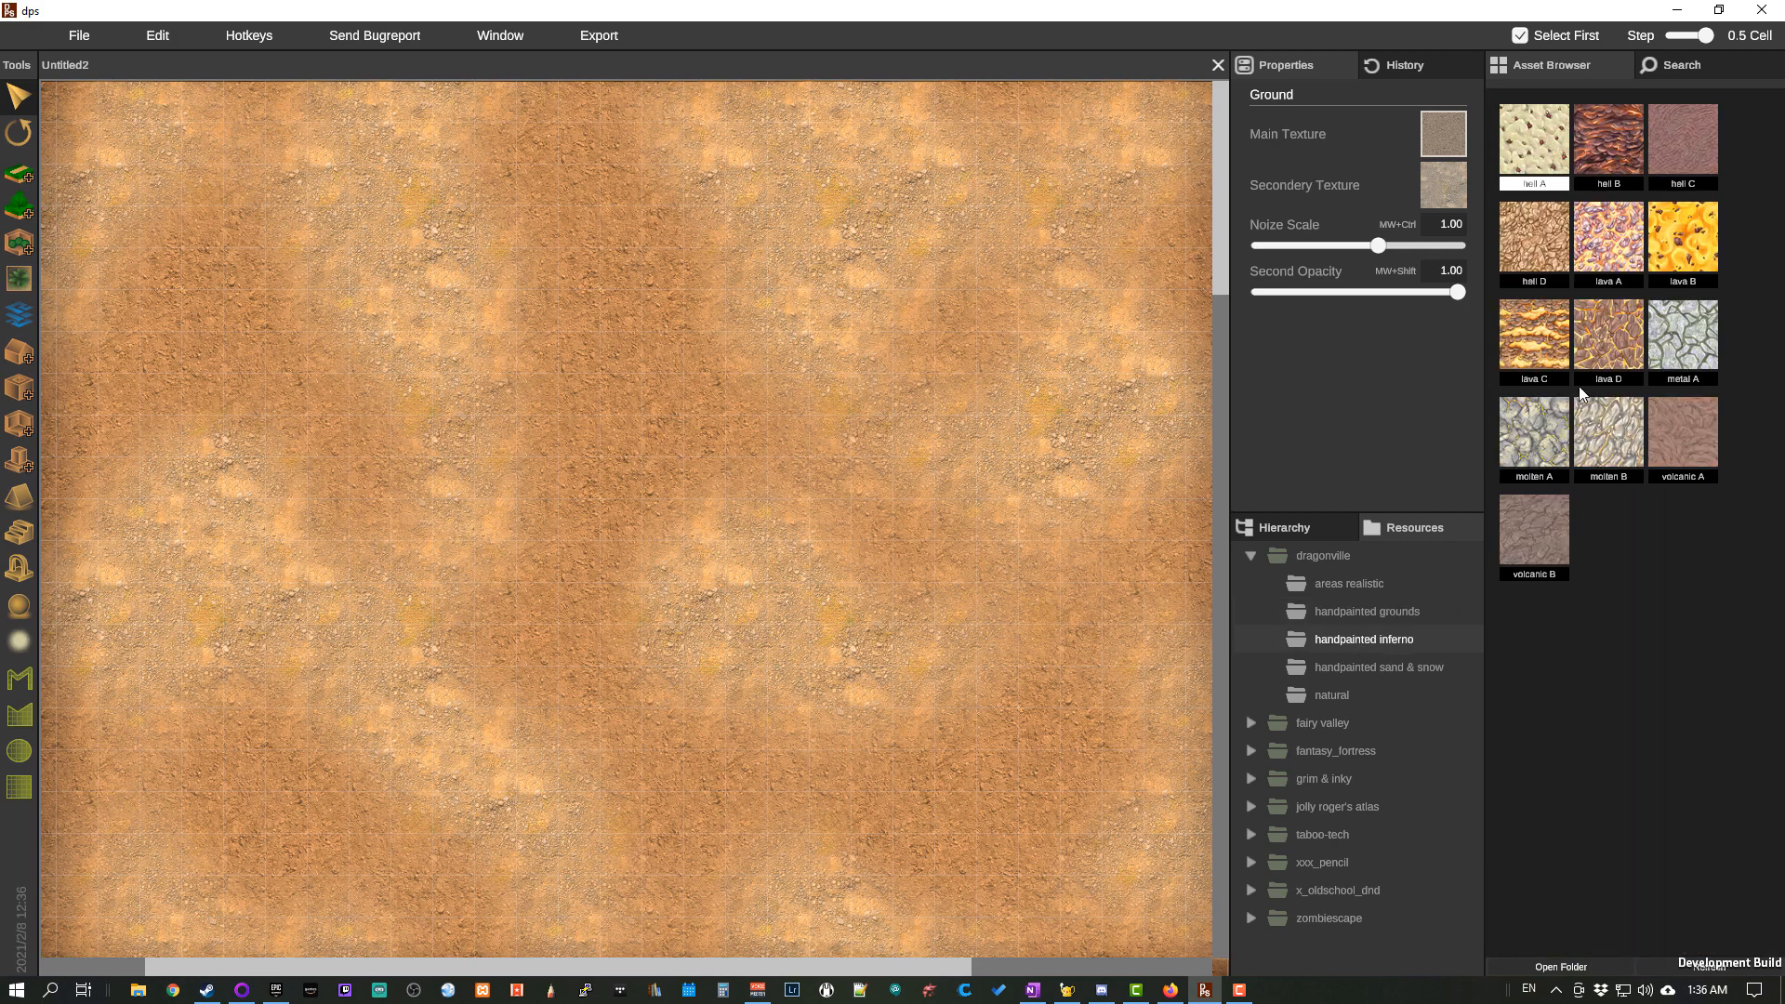
{"action": "left_click", "coordinate": [1369, 611]}
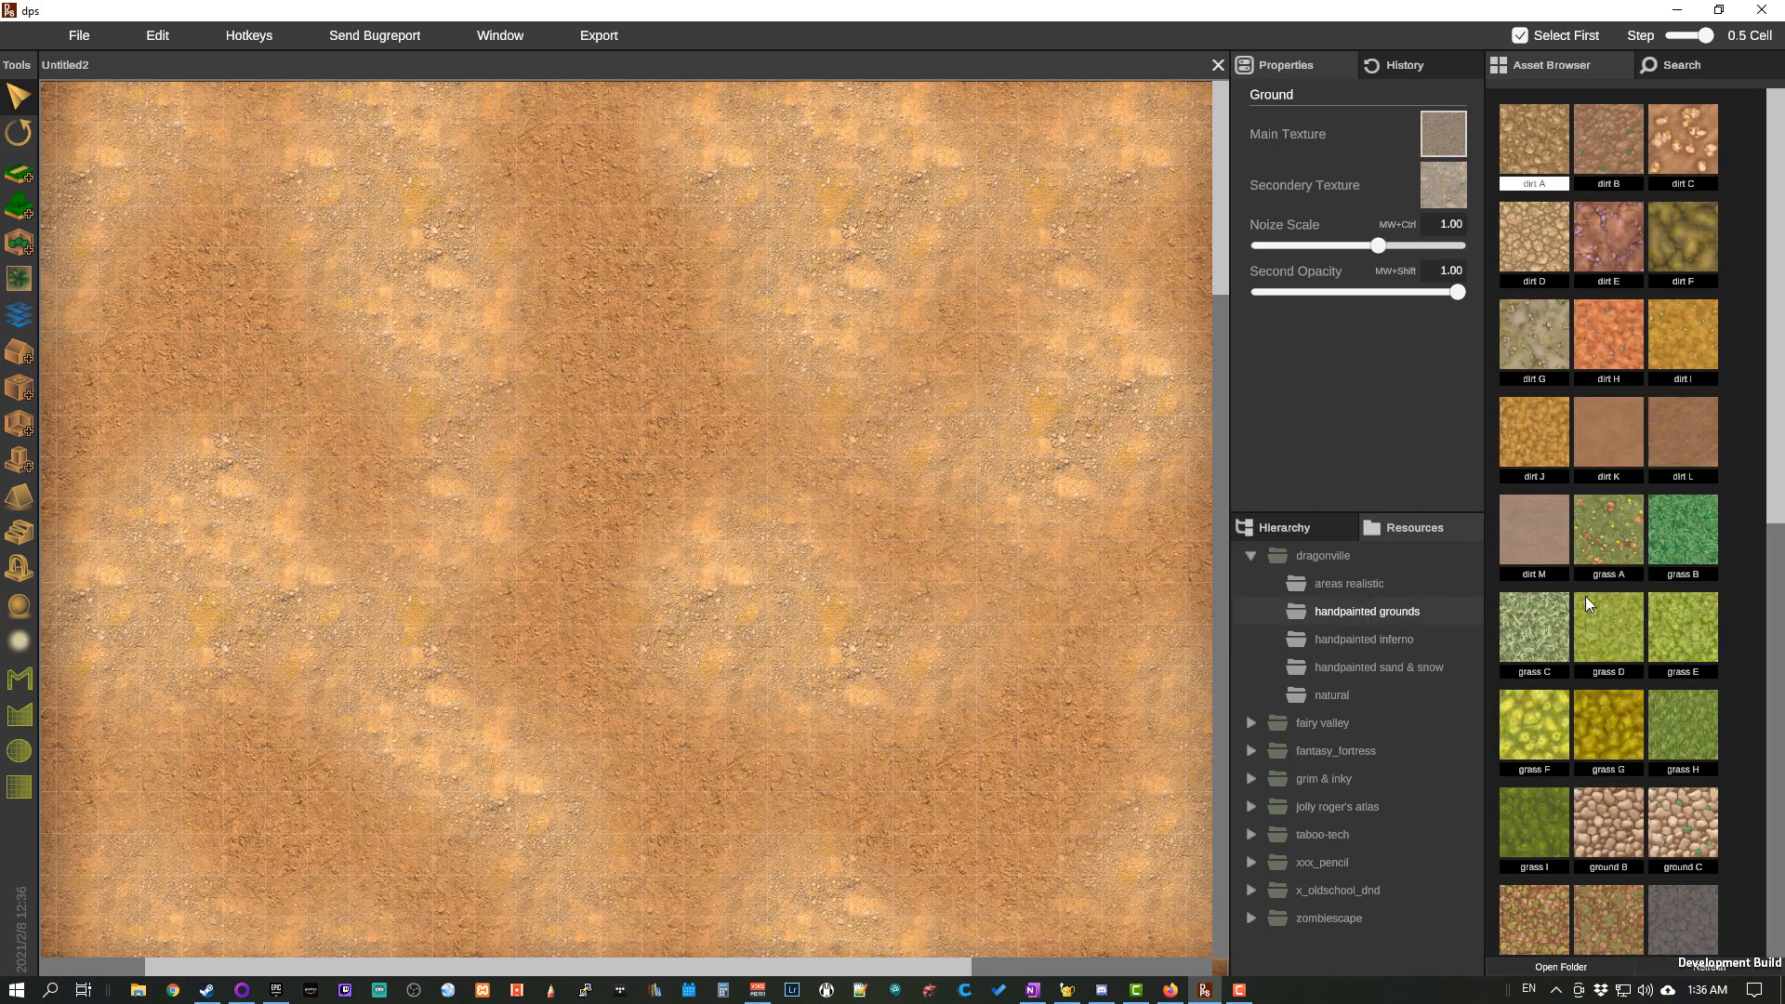
Step: Set the Ground's main texture to grass F after trying grass D, grass E and grass H
{"action": "left_click", "coordinate": [1618, 630]}
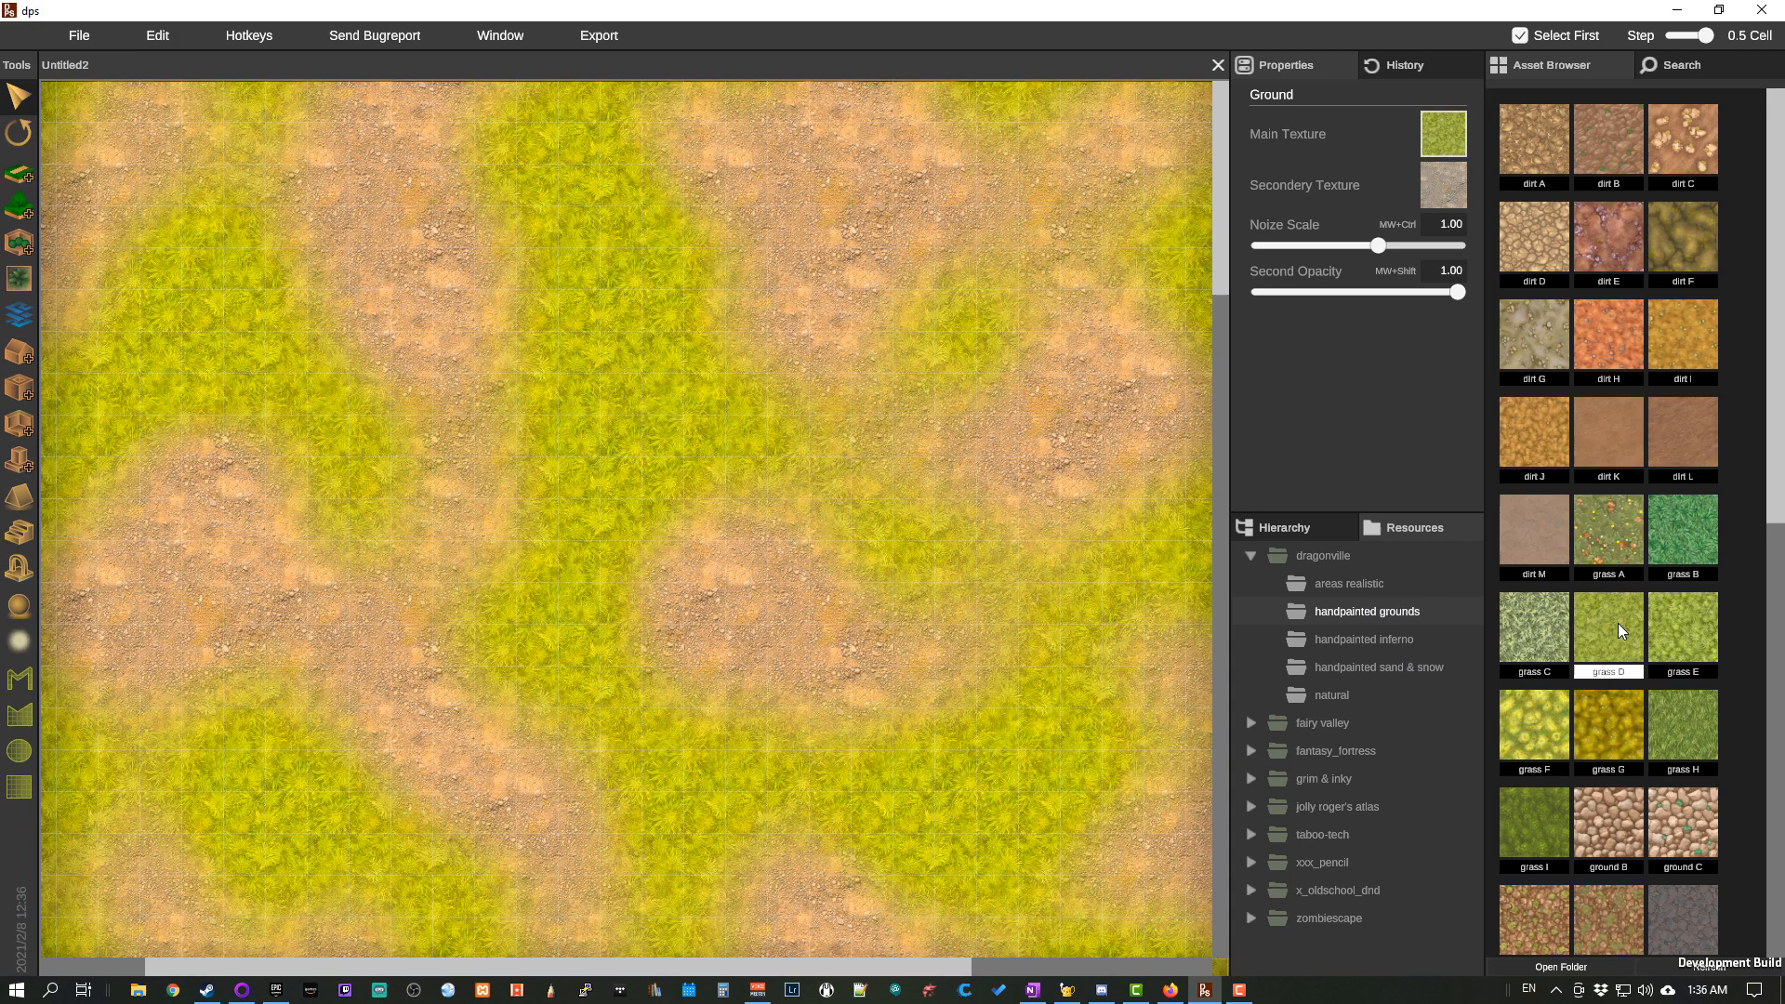
{"action": "left_click", "coordinate": [1687, 623]}
{"action": "left_click", "coordinate": [1685, 713]}
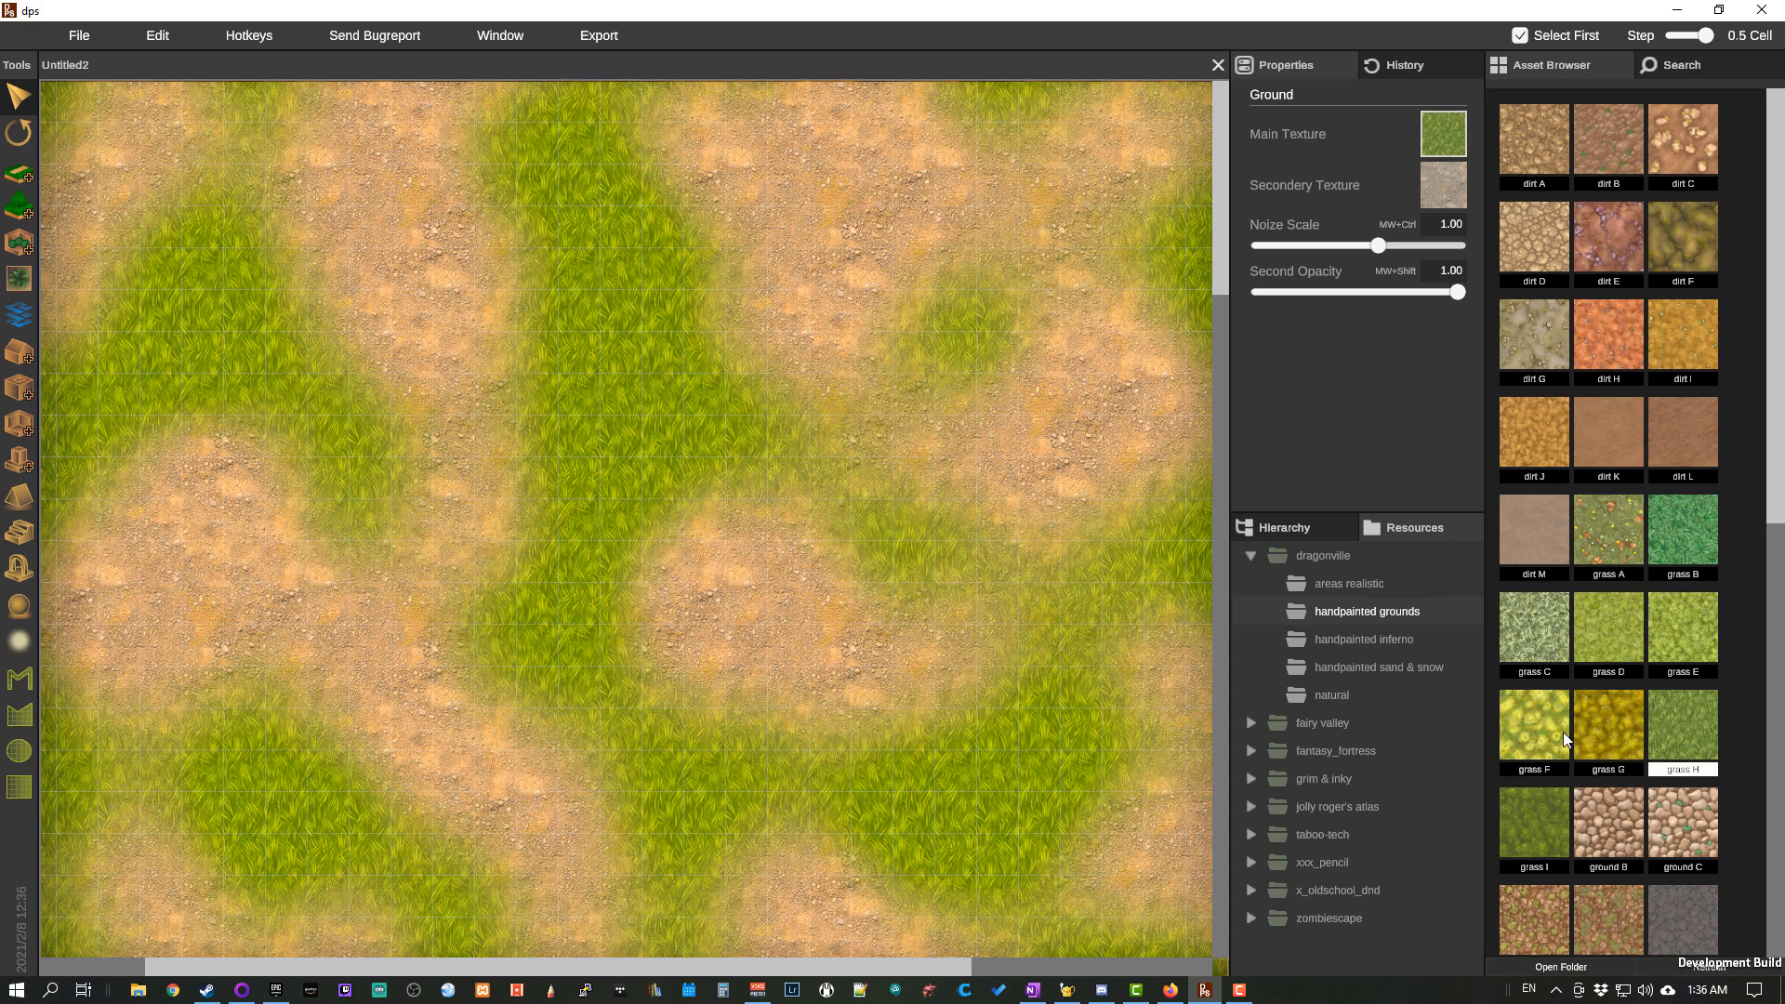
{"action": "left_click", "coordinate": [1564, 733]}
Step: Compare the scene hierarchy with the resource folders and look through the remaining handpainted grounds textures
{"action": "left_click", "coordinate": [1314, 527]}
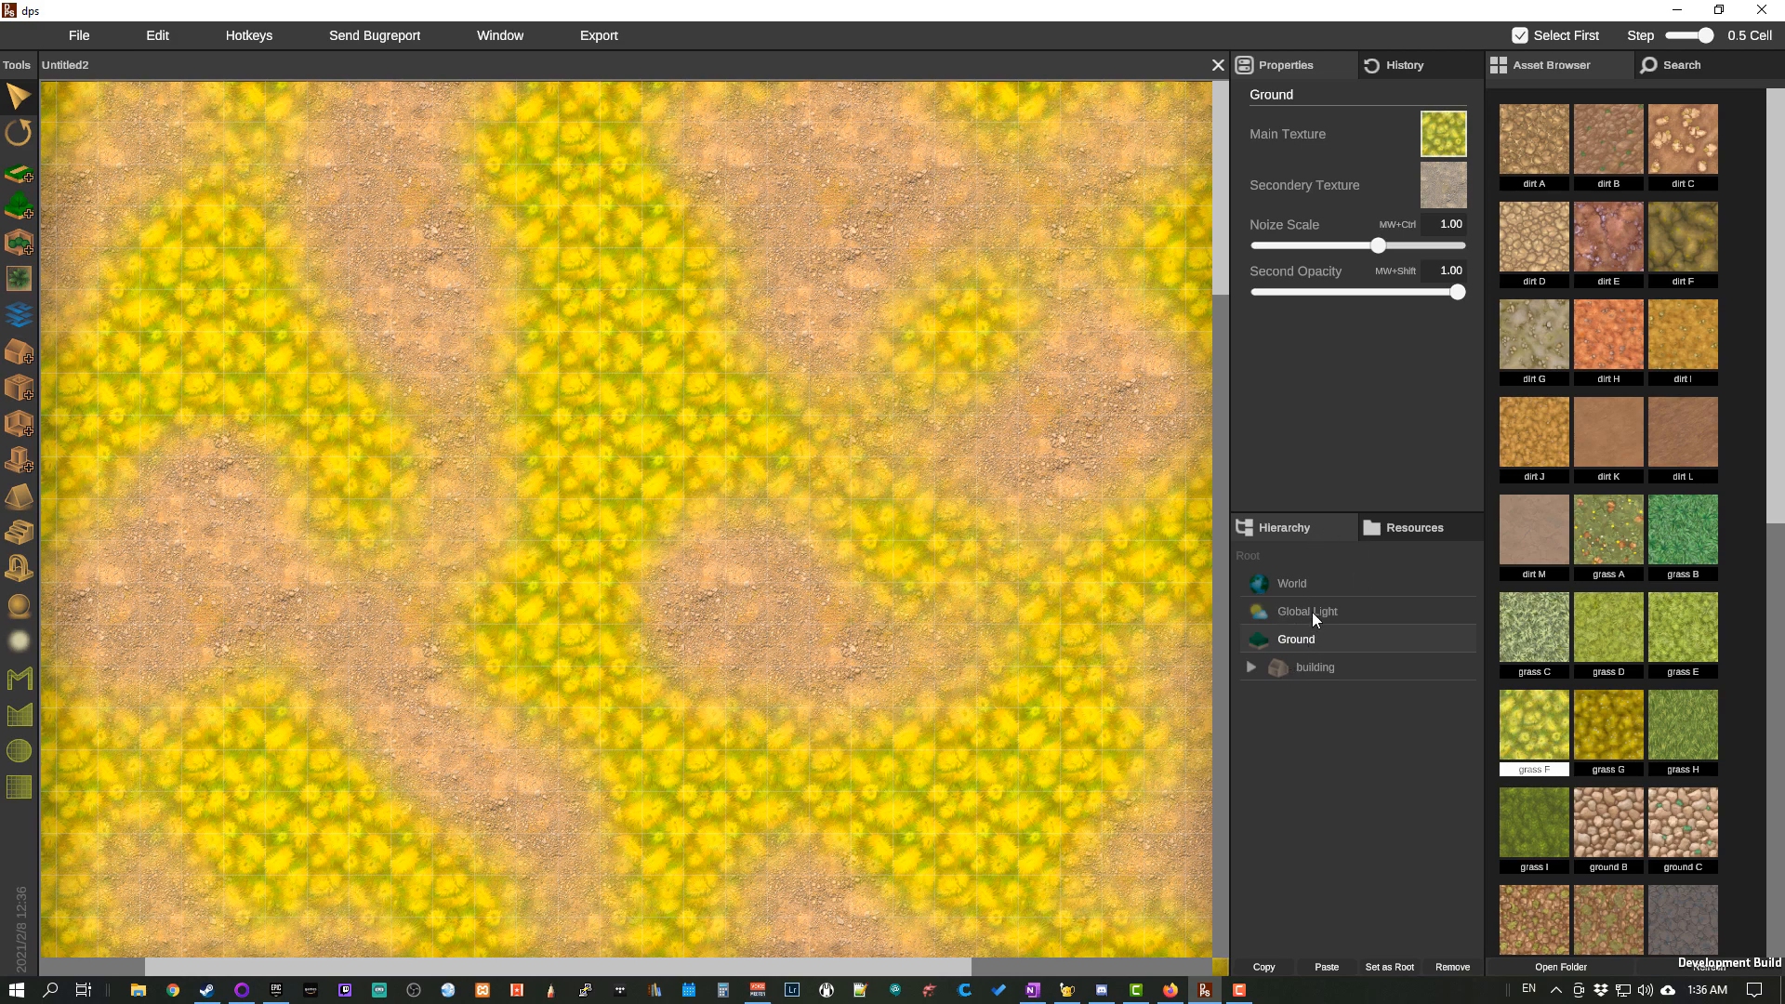
{"action": "left_click", "coordinate": [1391, 528]}
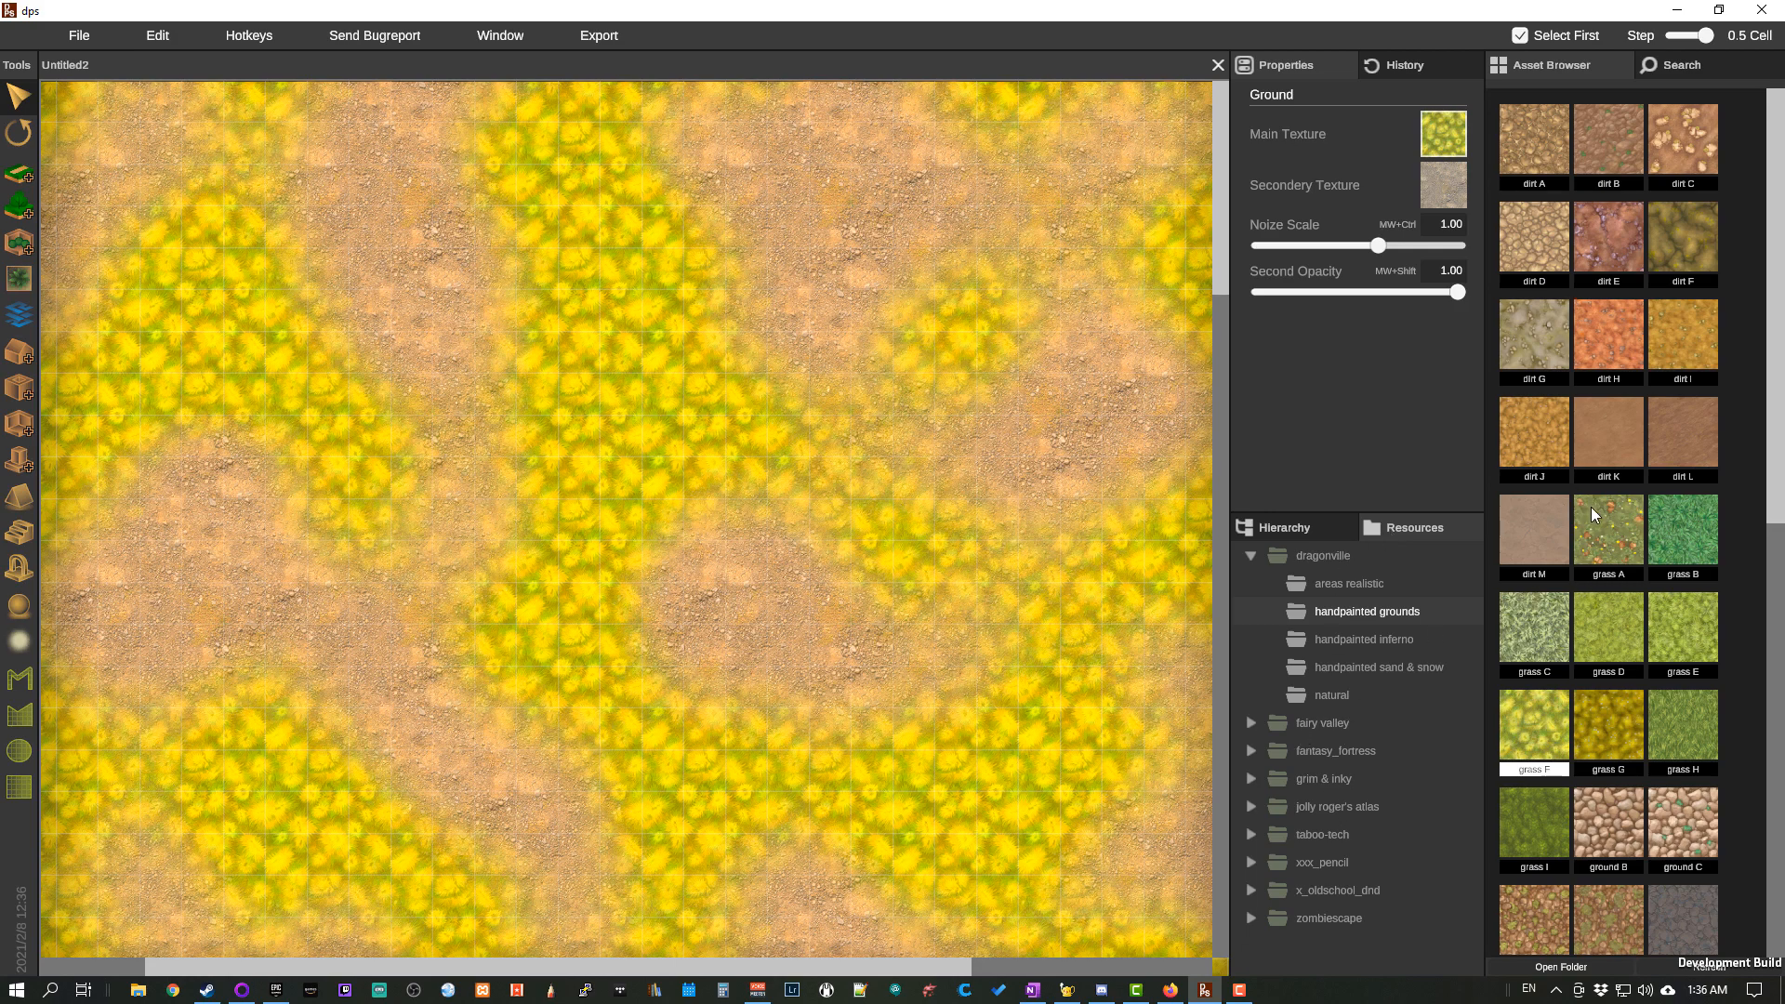
{"action": "left_click", "coordinate": [1319, 526]}
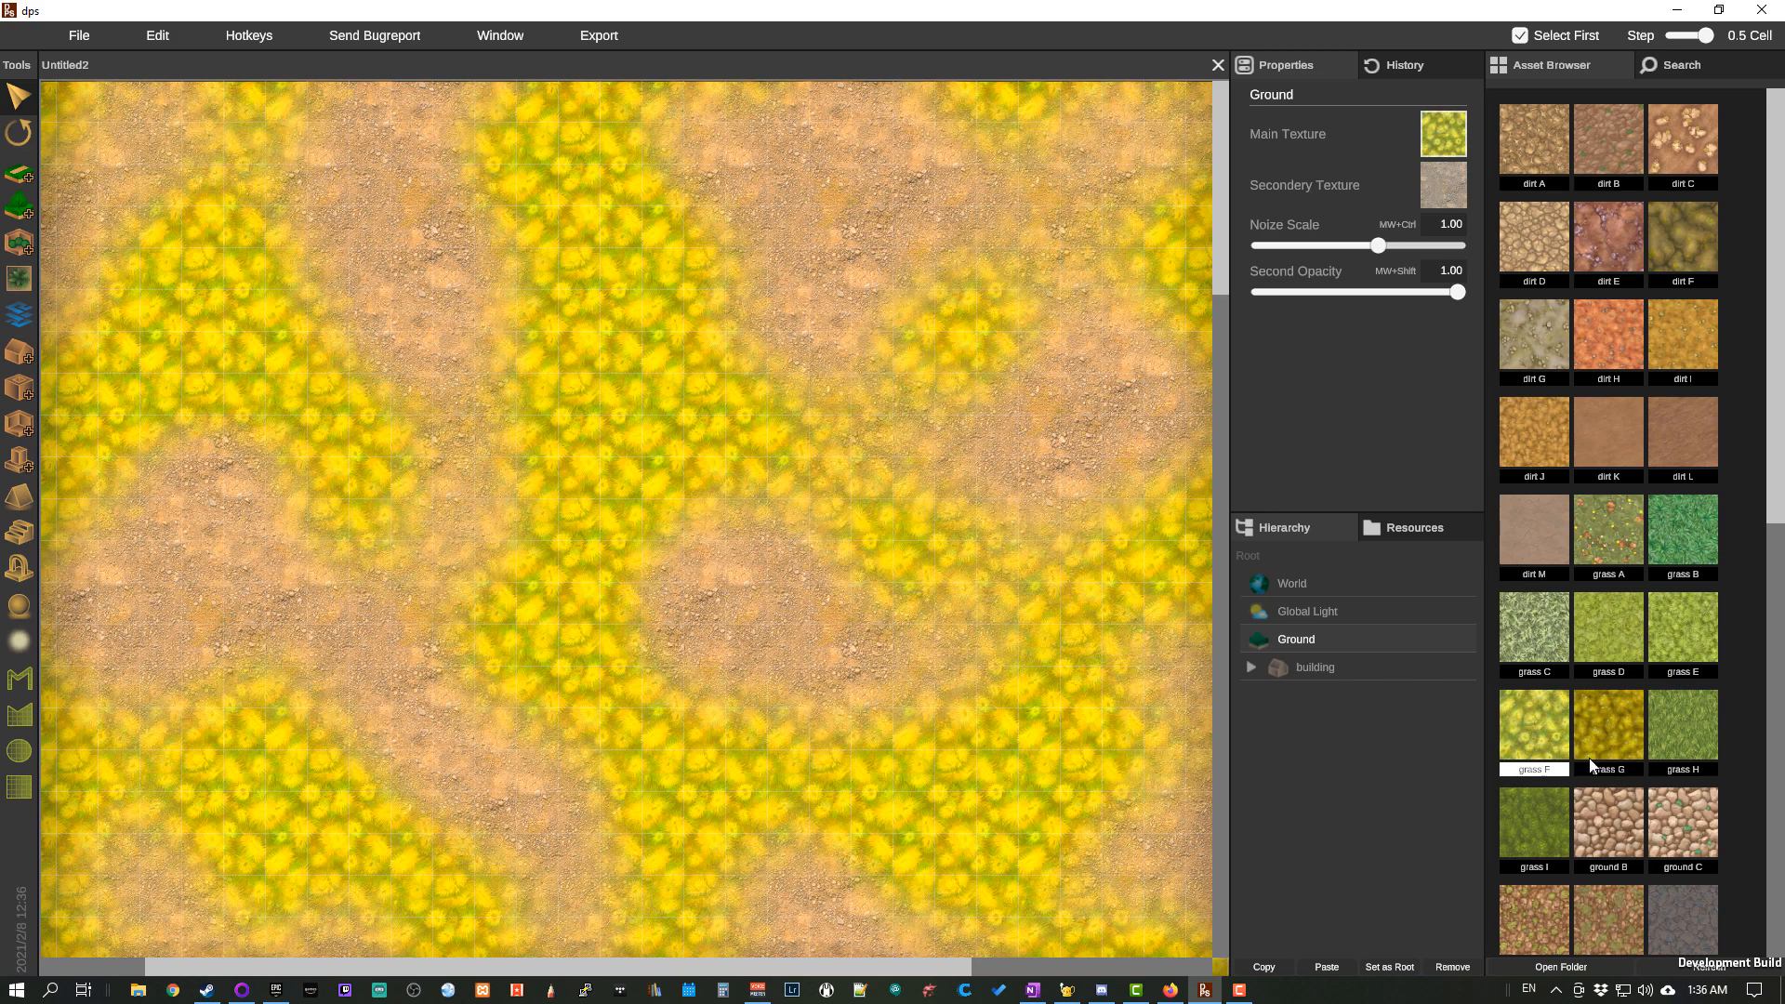
{"action": "scroll", "coordinate": [1592, 761], "scroll_direction": "down", "scroll_amount": 10}
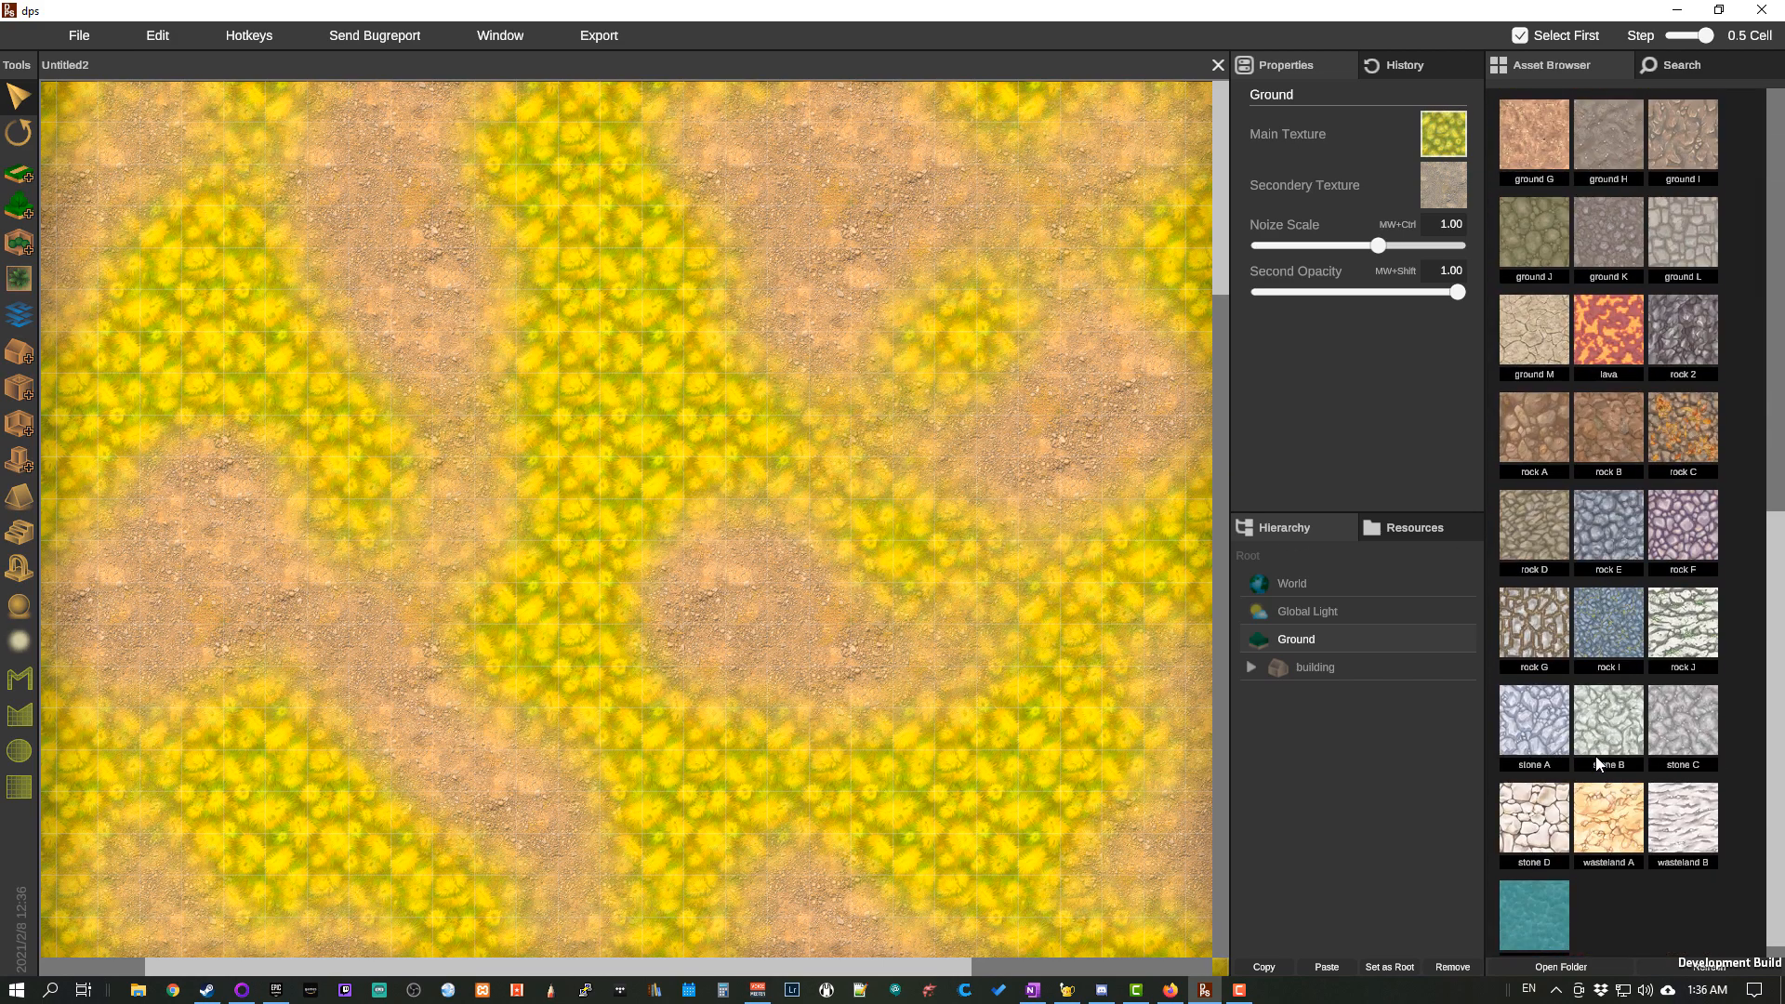
{"action": "scroll", "coordinate": [1595, 756], "scroll_direction": "down", "scroll_amount": 1}
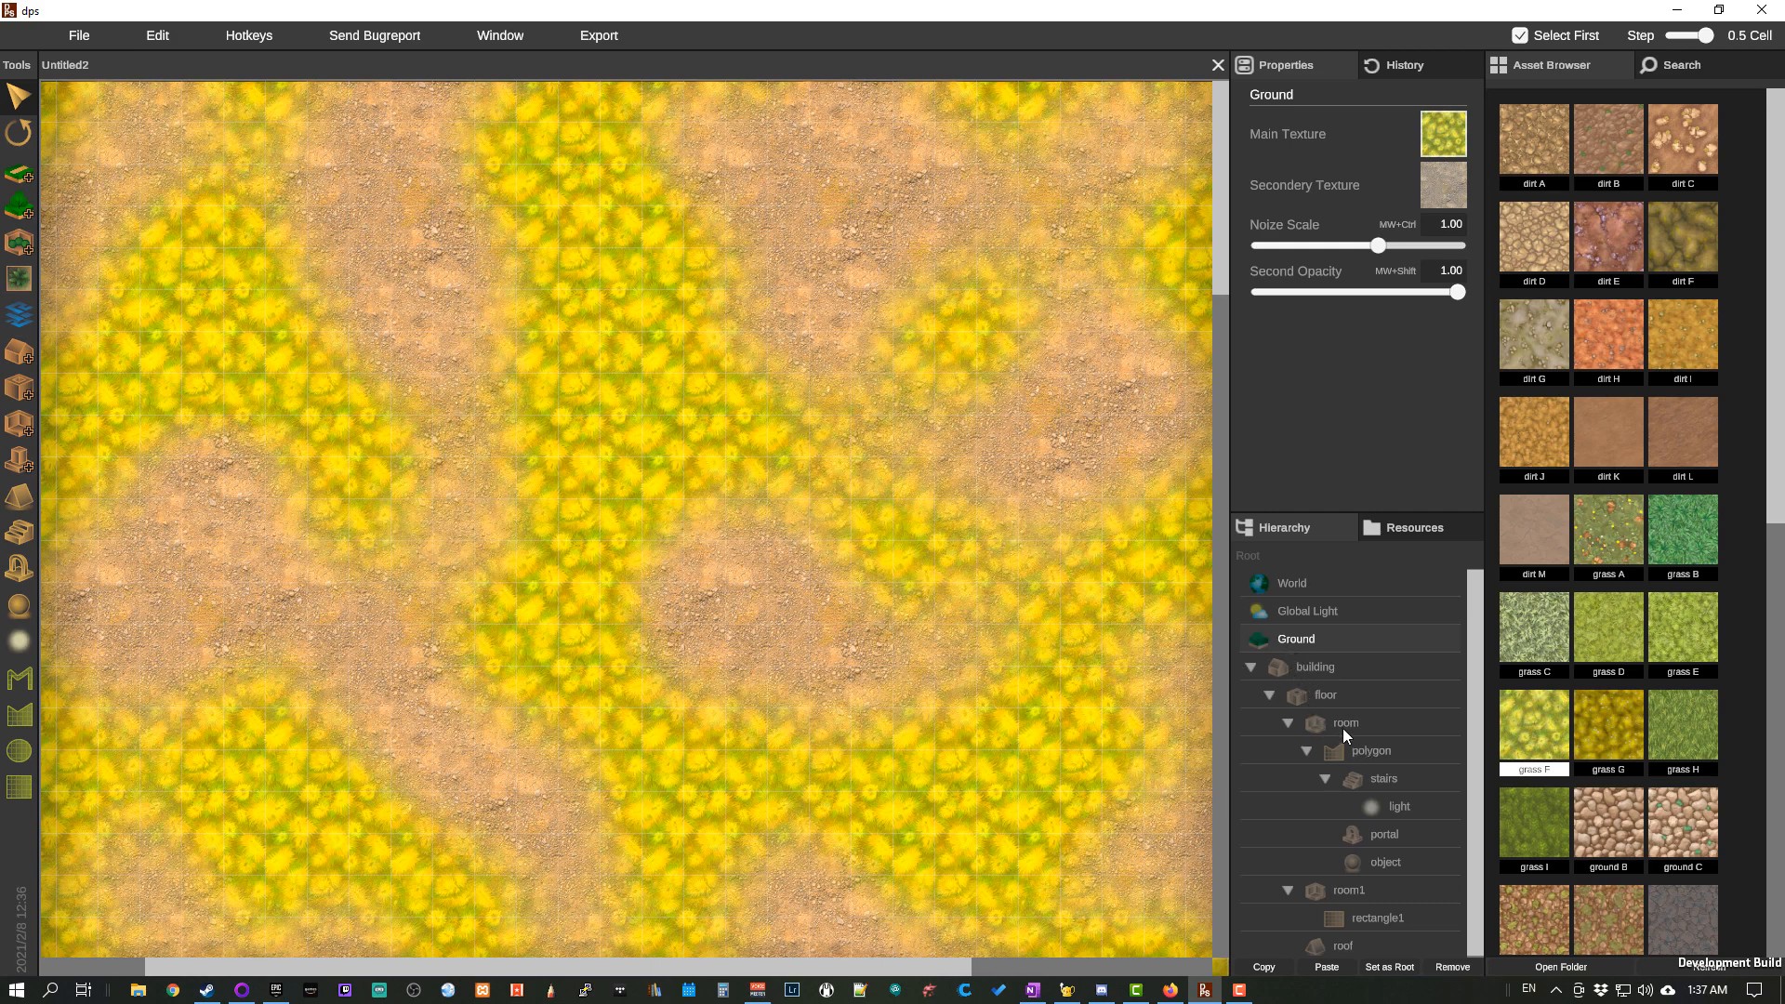
Step: Select the polygon inside the building's room and browse its flooring textures in the zombiescape tiles and xxx_pencil floor folders
{"action": "left_click", "coordinate": [1374, 749]}
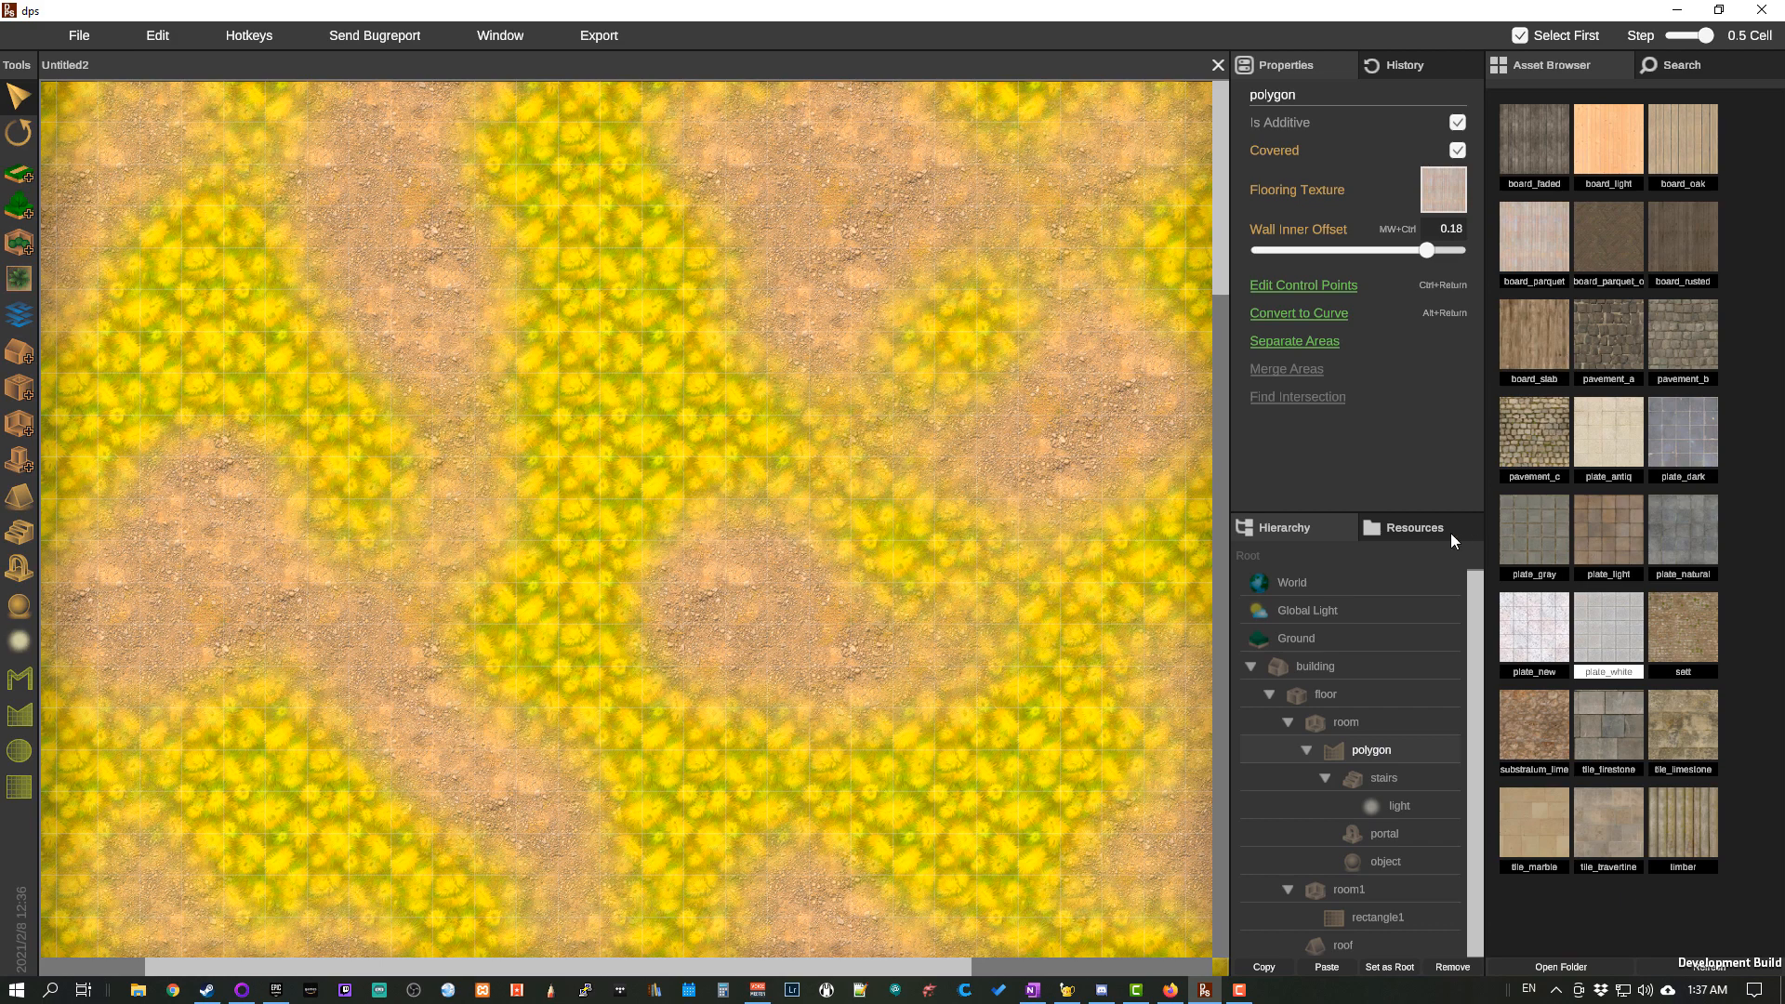
{"action": "left_click", "coordinate": [1415, 528]}
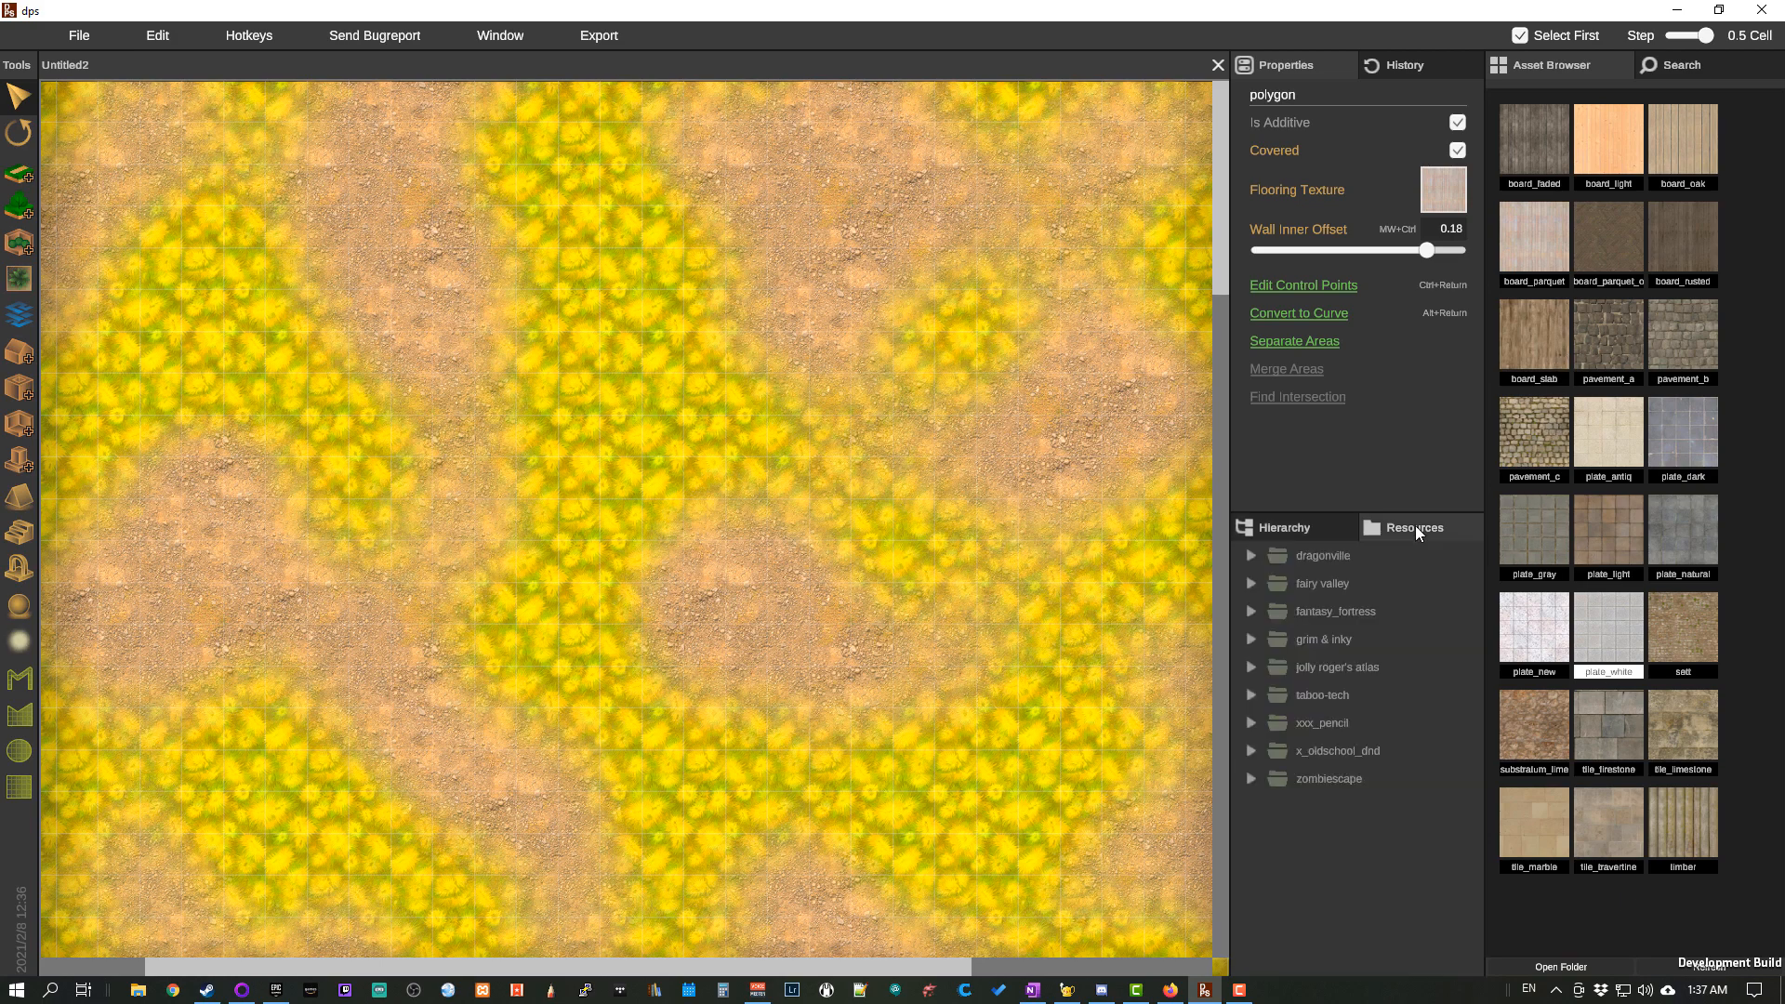
{"action": "left_click", "coordinate": [1252, 775]}
{"action": "left_click", "coordinate": [1252, 754]}
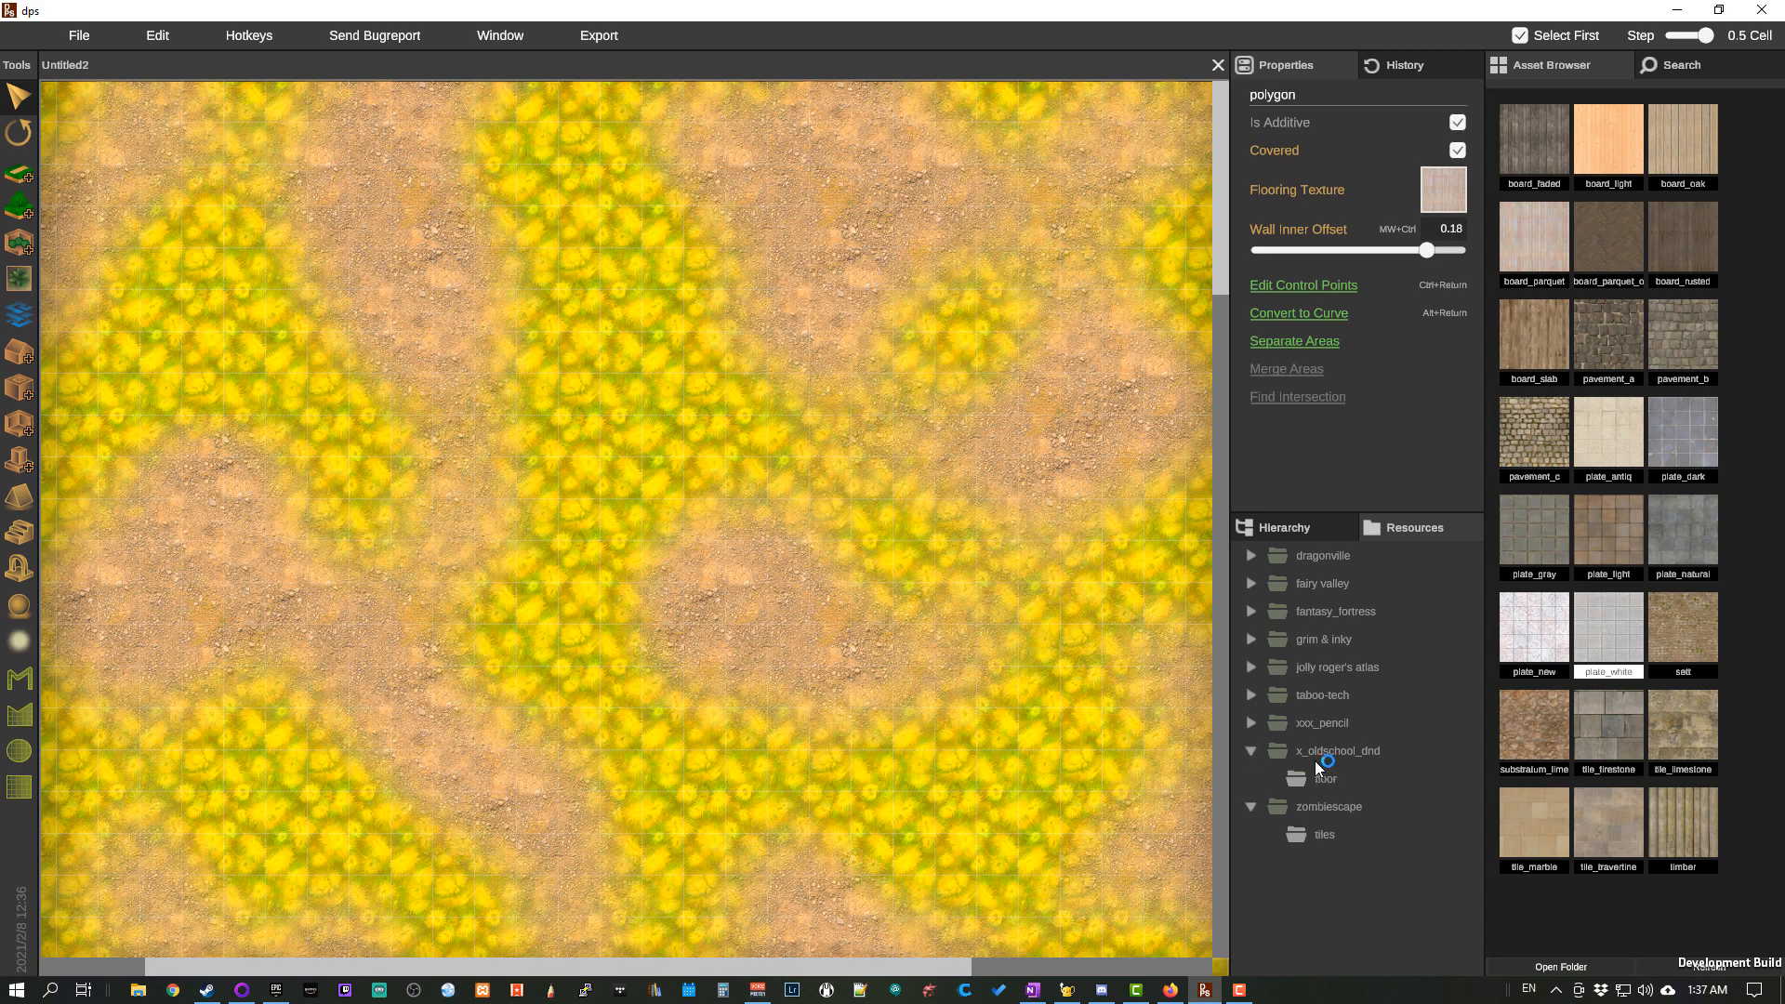
{"action": "left_click", "coordinate": [1325, 835]}
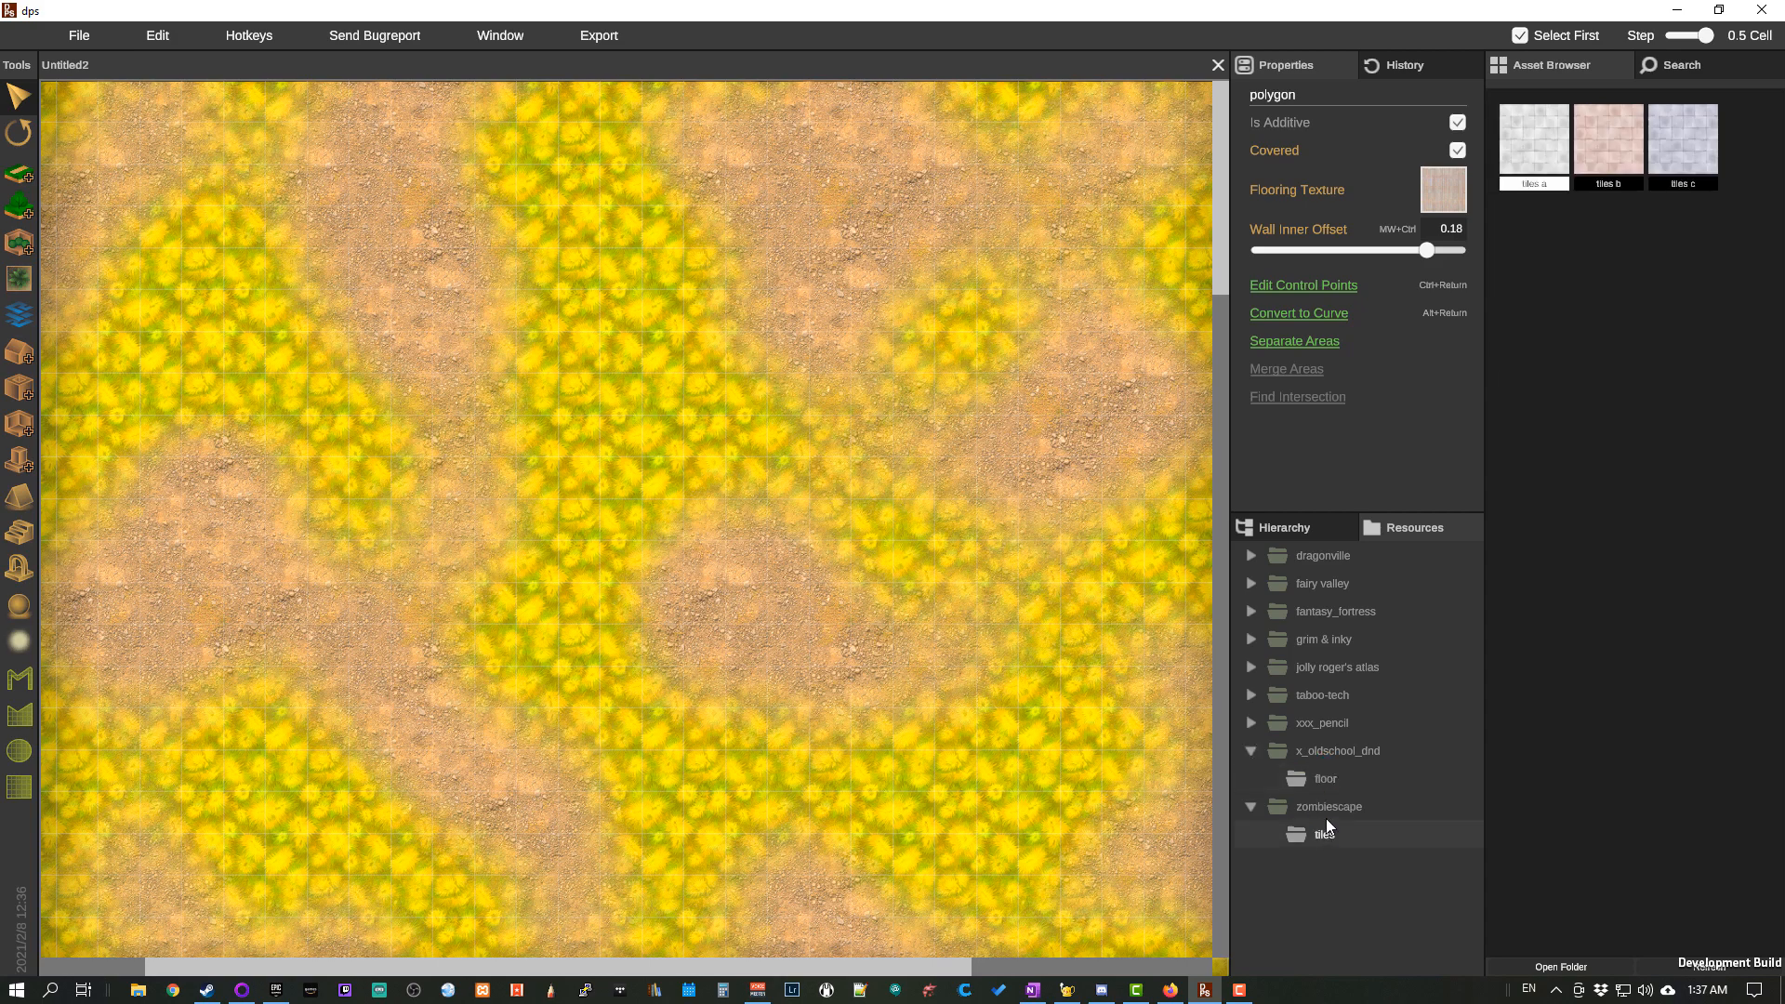
{"action": "left_click", "coordinate": [1257, 723]}
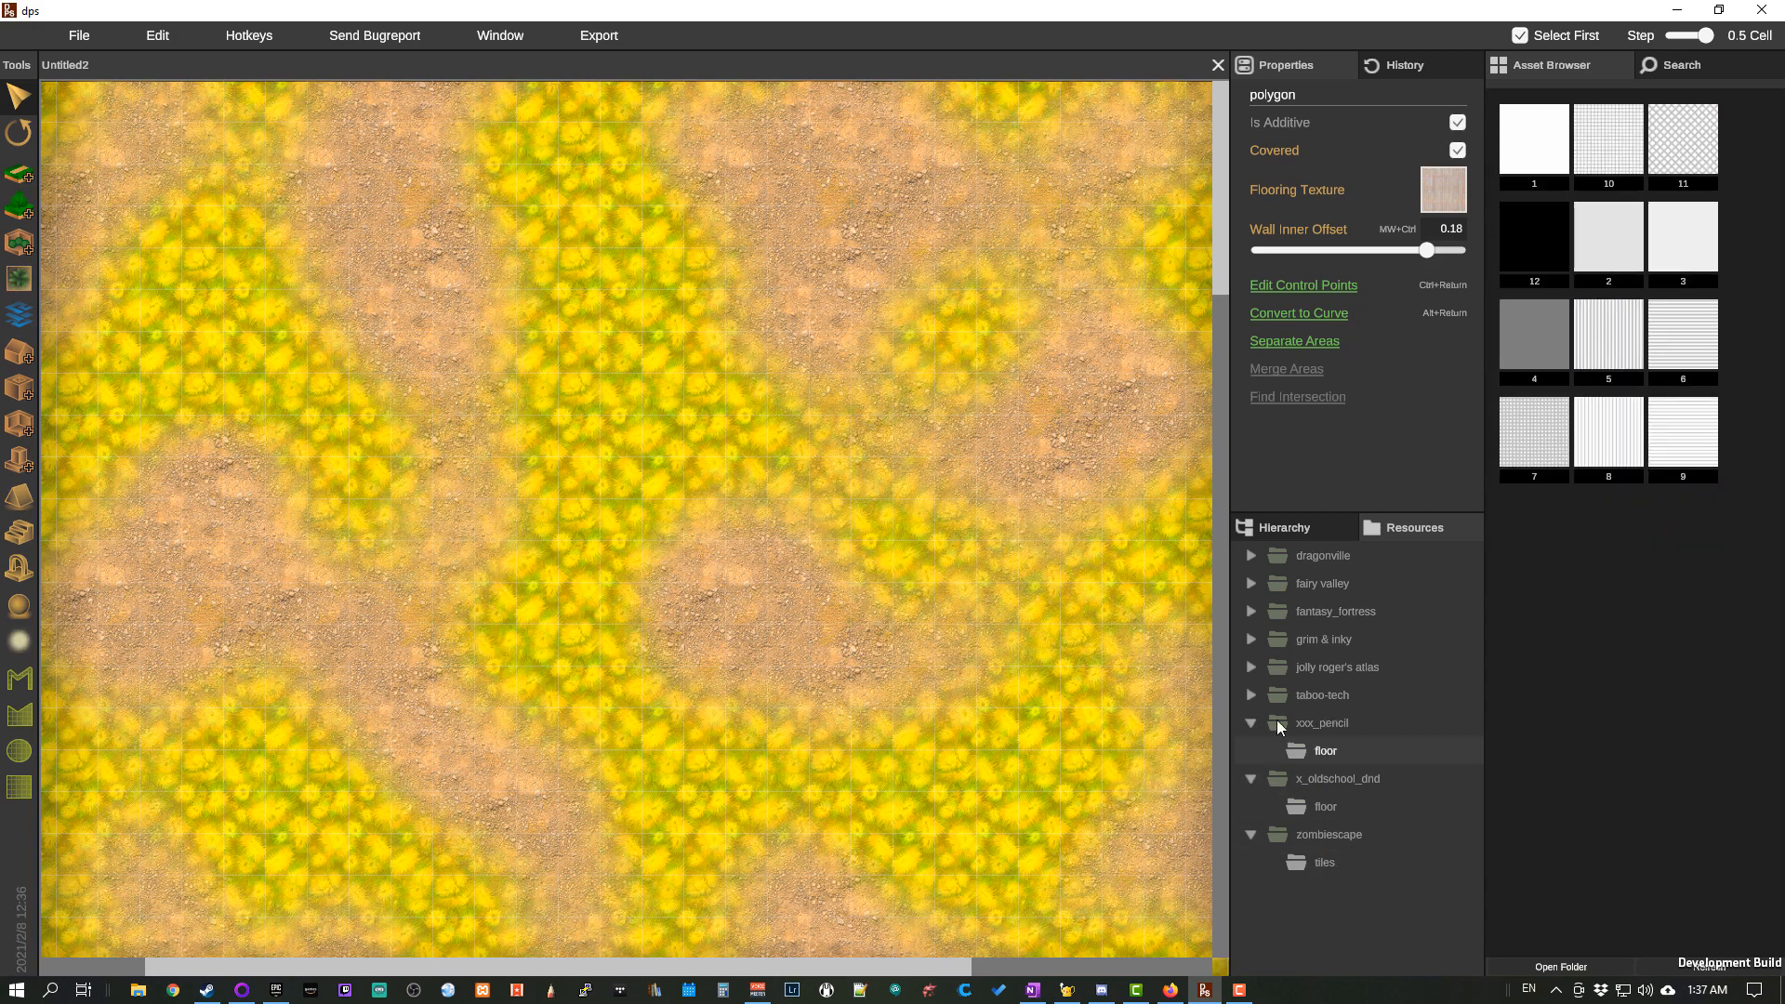
Step: Select the object under the building's polygon in the scene hierarchy and look through its furniture assets
{"action": "left_click", "coordinate": [1331, 533]}
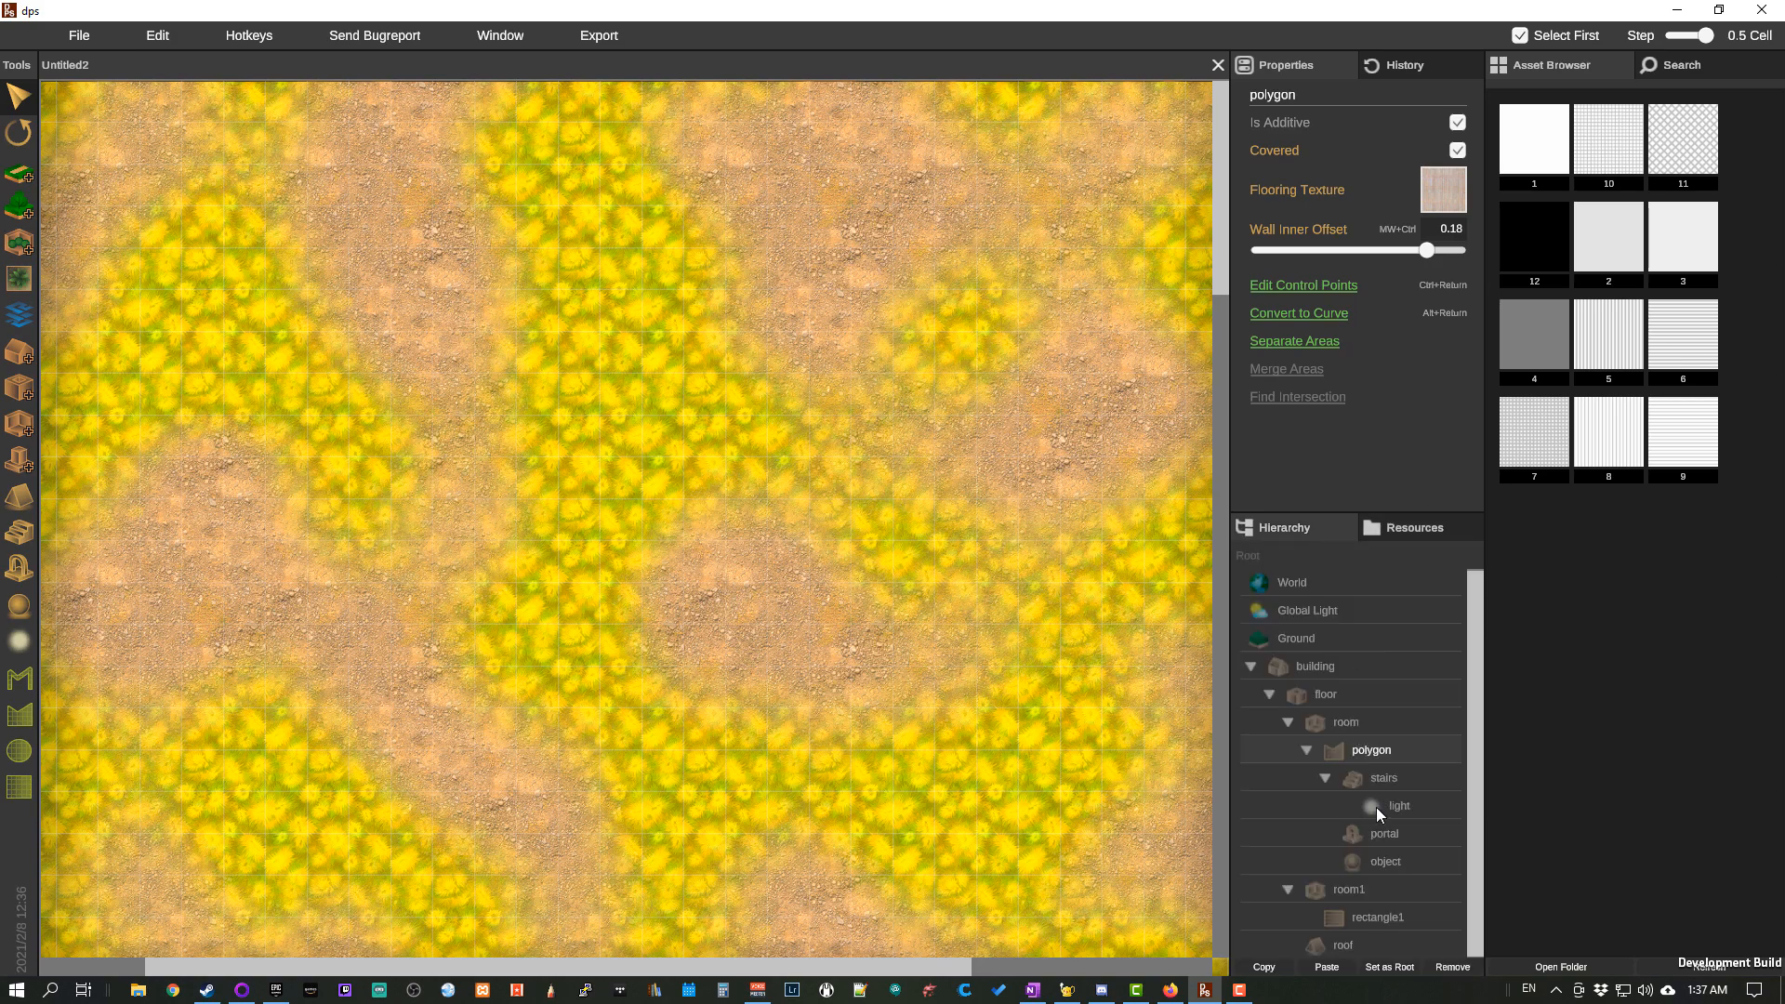
{"action": "left_click_drag", "start_coordinate": [1471, 796], "coordinate": [1449, 850]}
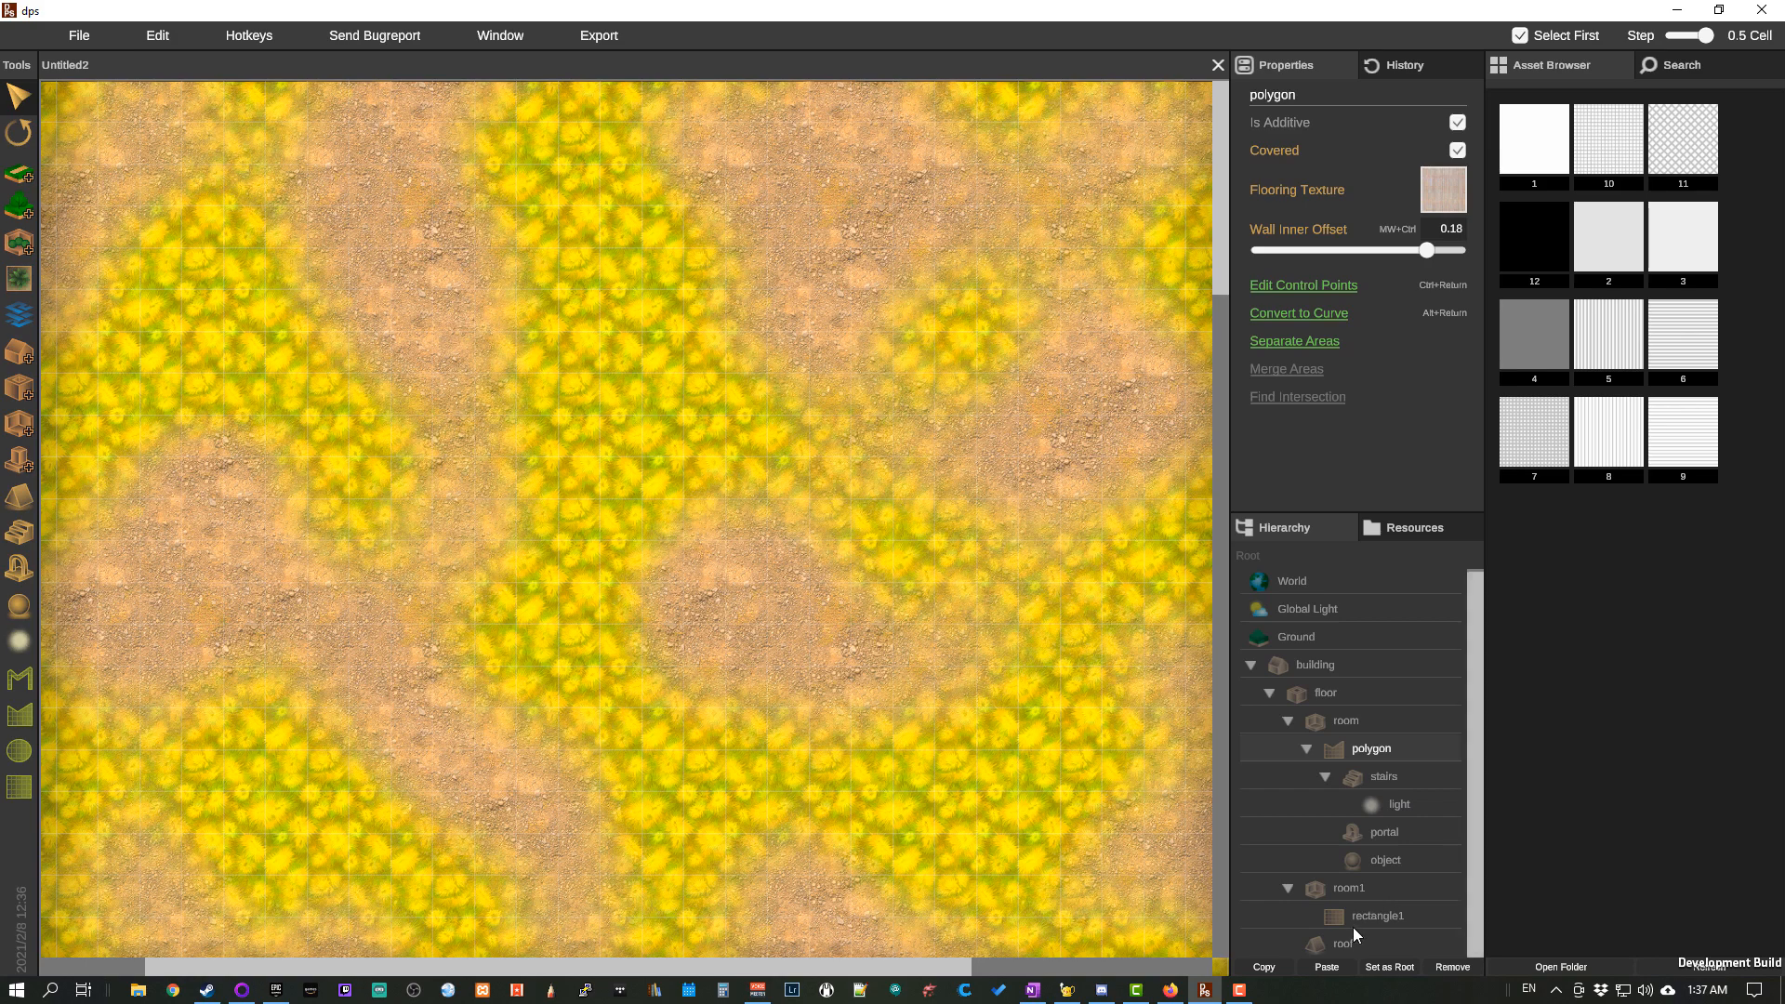
{"action": "left_click", "coordinate": [1372, 861]}
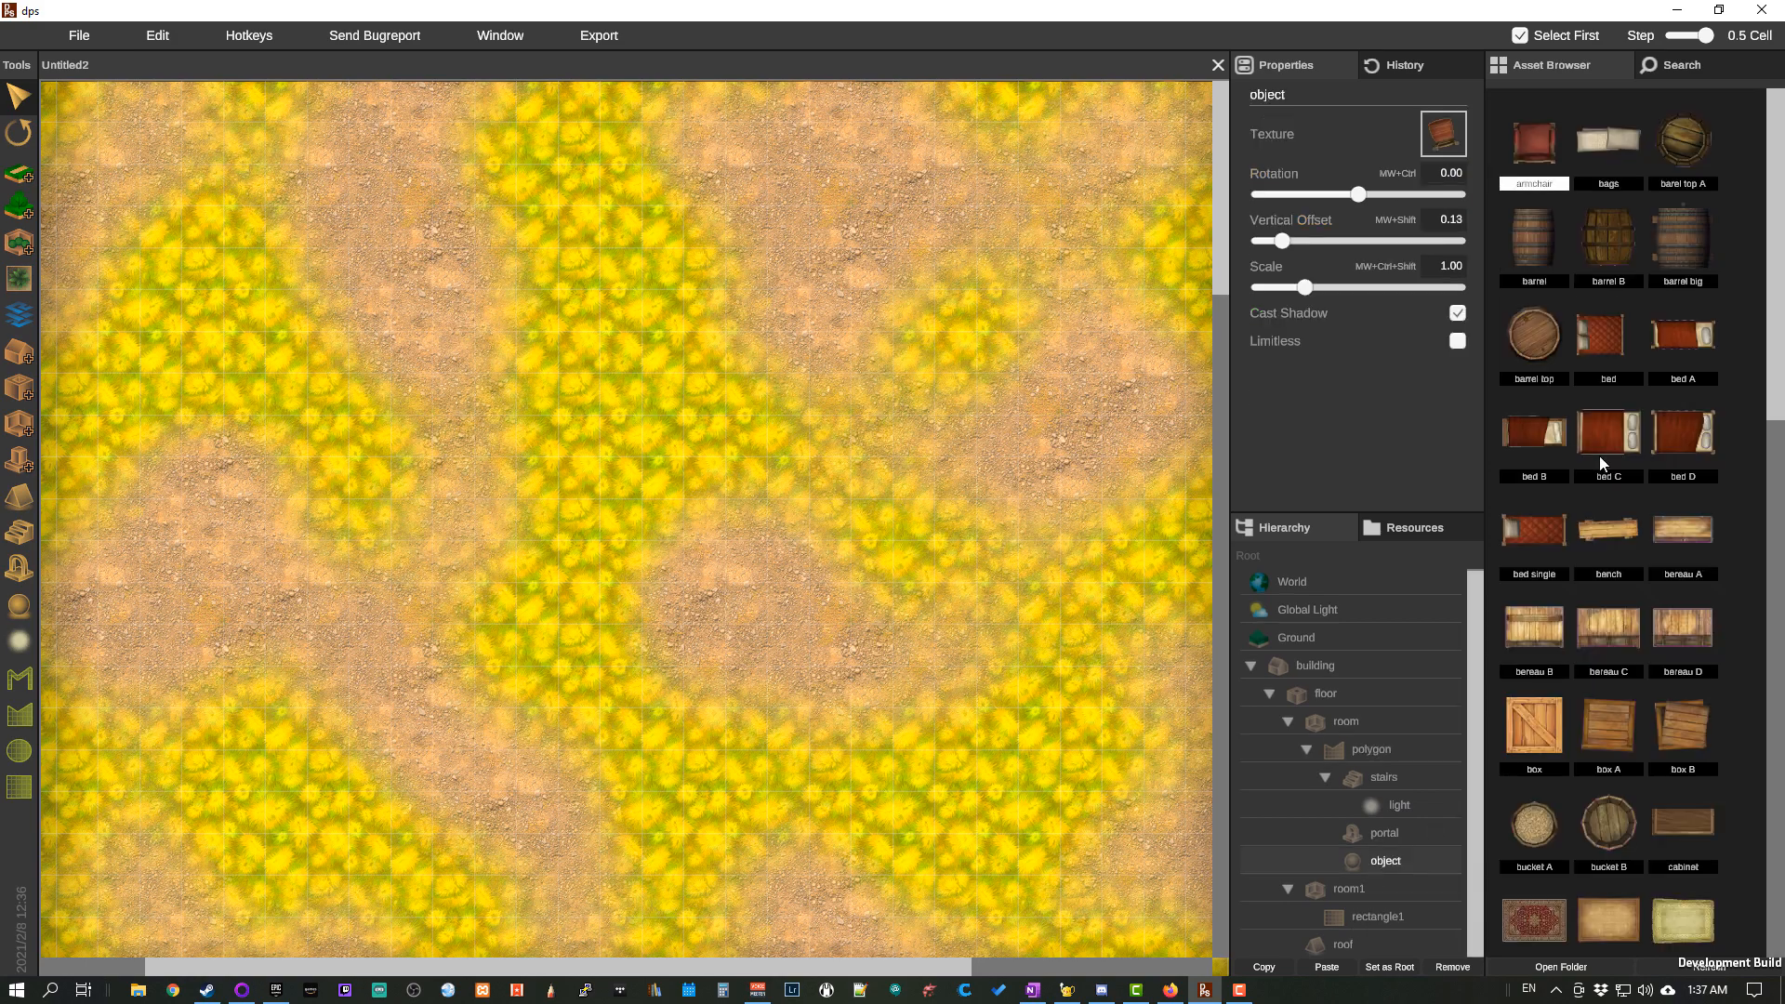
{"action": "left_click_drag", "start_coordinate": [1776, 365], "coordinate": [1746, 699]}
Step: Browse the fantasy_fortress resources, opening the magic 4 and blades 3 folders within on_table_staff
{"action": "left_click", "coordinate": [1432, 529]}
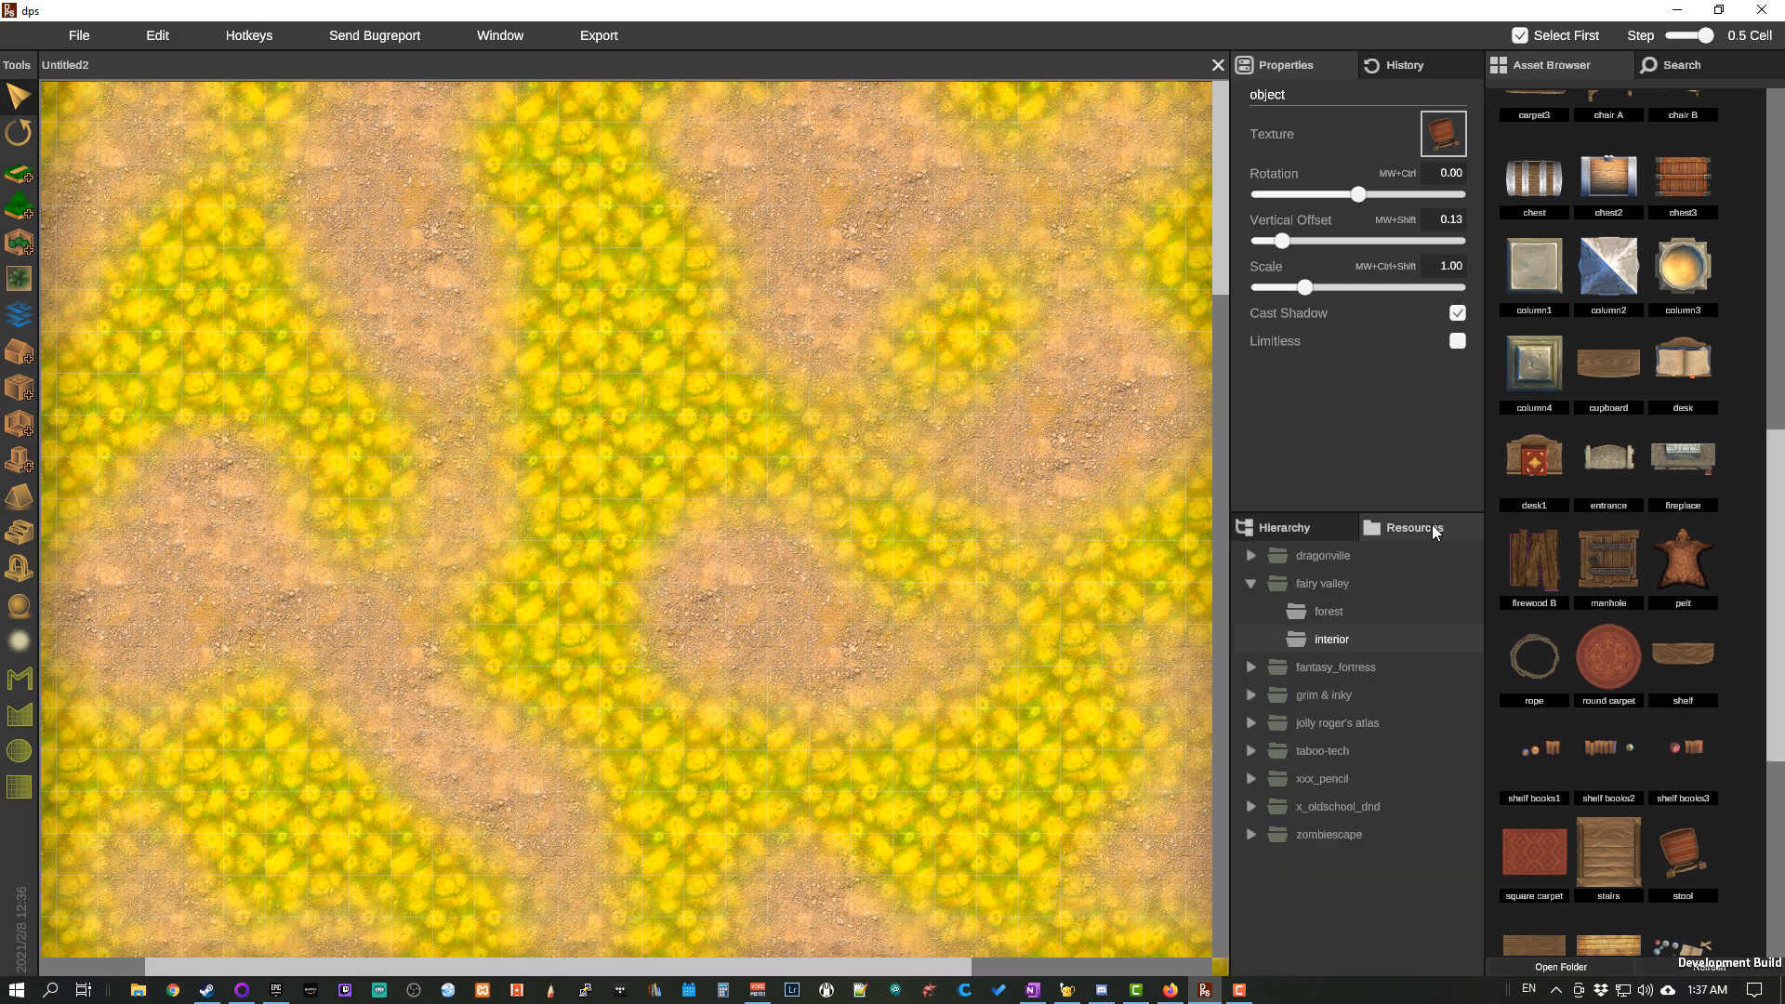
{"action": "left_click", "coordinate": [1252, 669]}
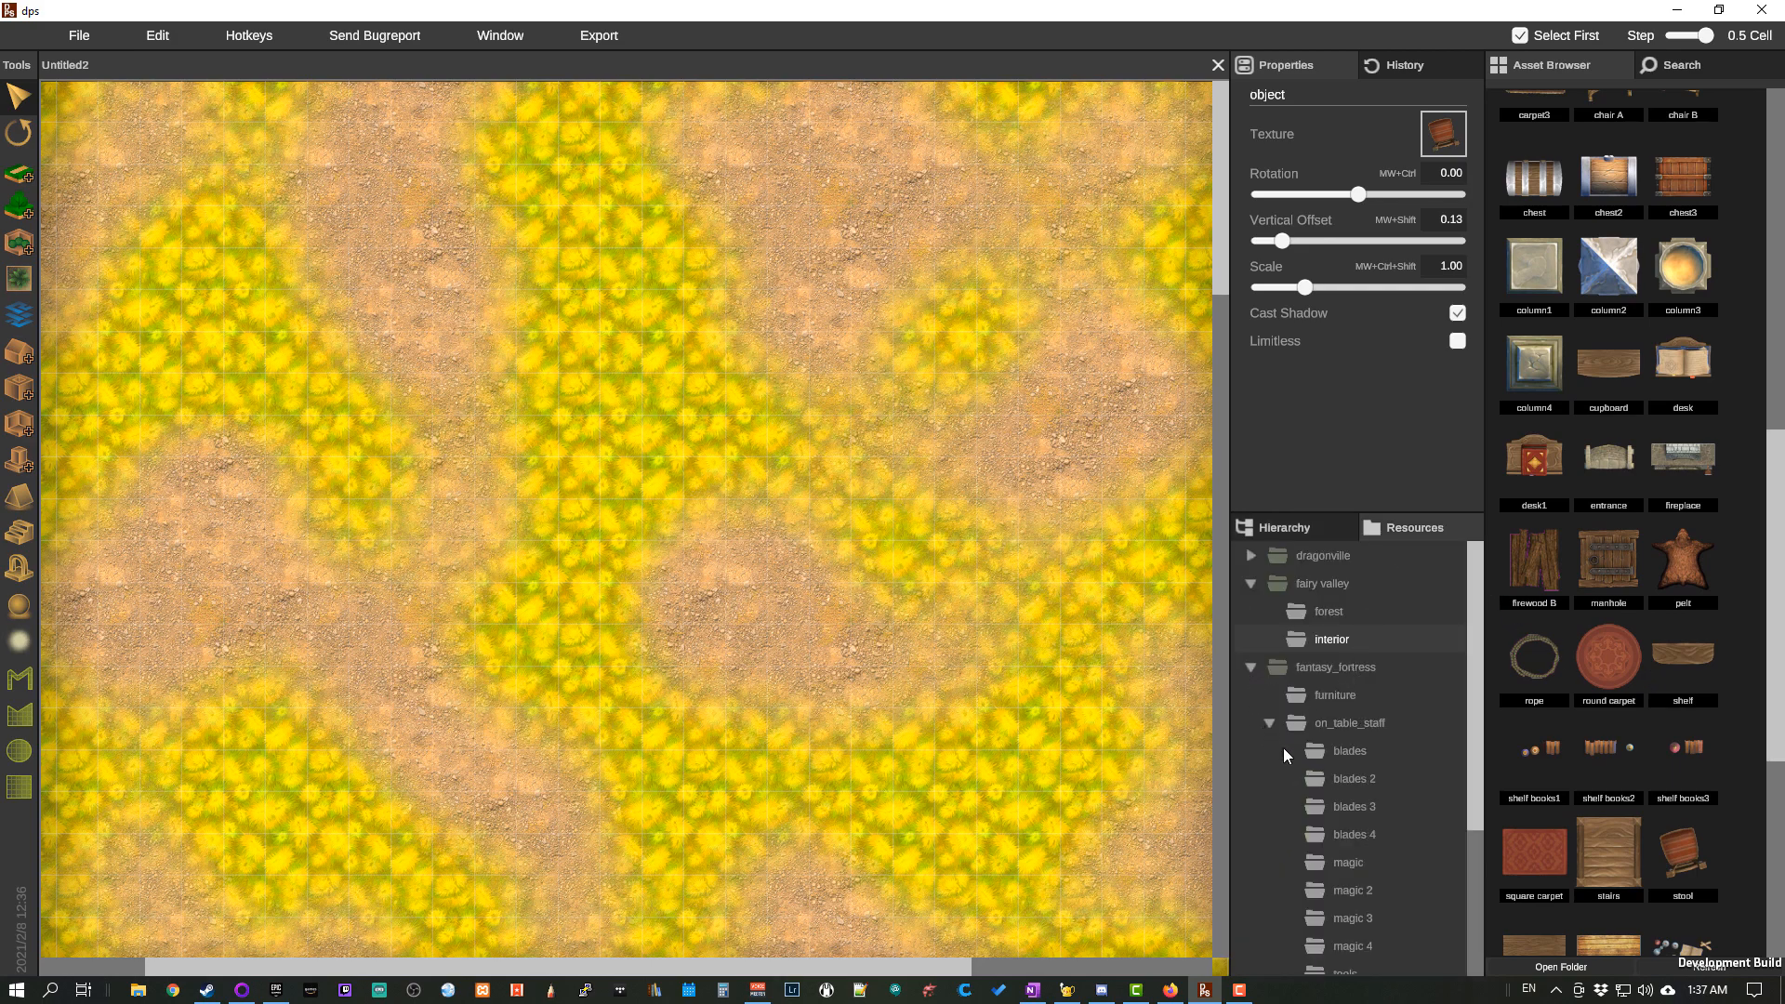
{"action": "scroll", "coordinate": [1358, 775], "scroll_direction": "down", "scroll_amount": 1}
{"action": "scroll", "coordinate": [1336, 919], "scroll_direction": "down", "scroll_amount": 3}
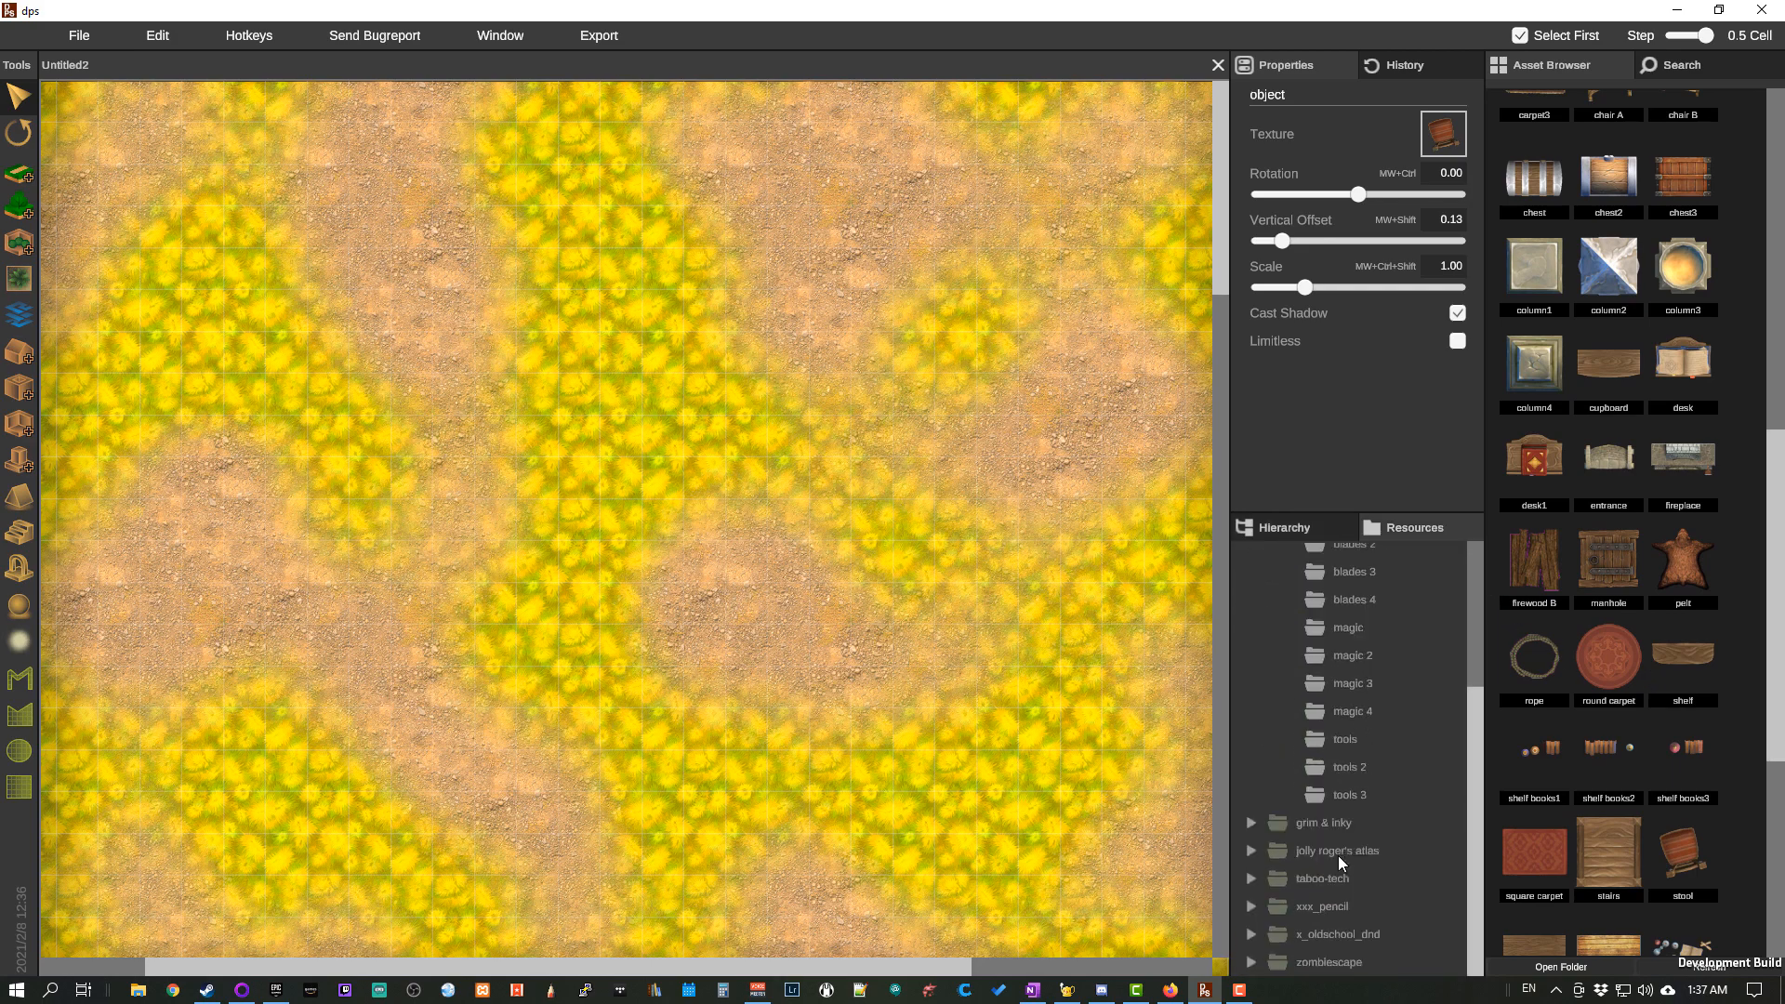
{"action": "left_click", "coordinate": [1343, 718]}
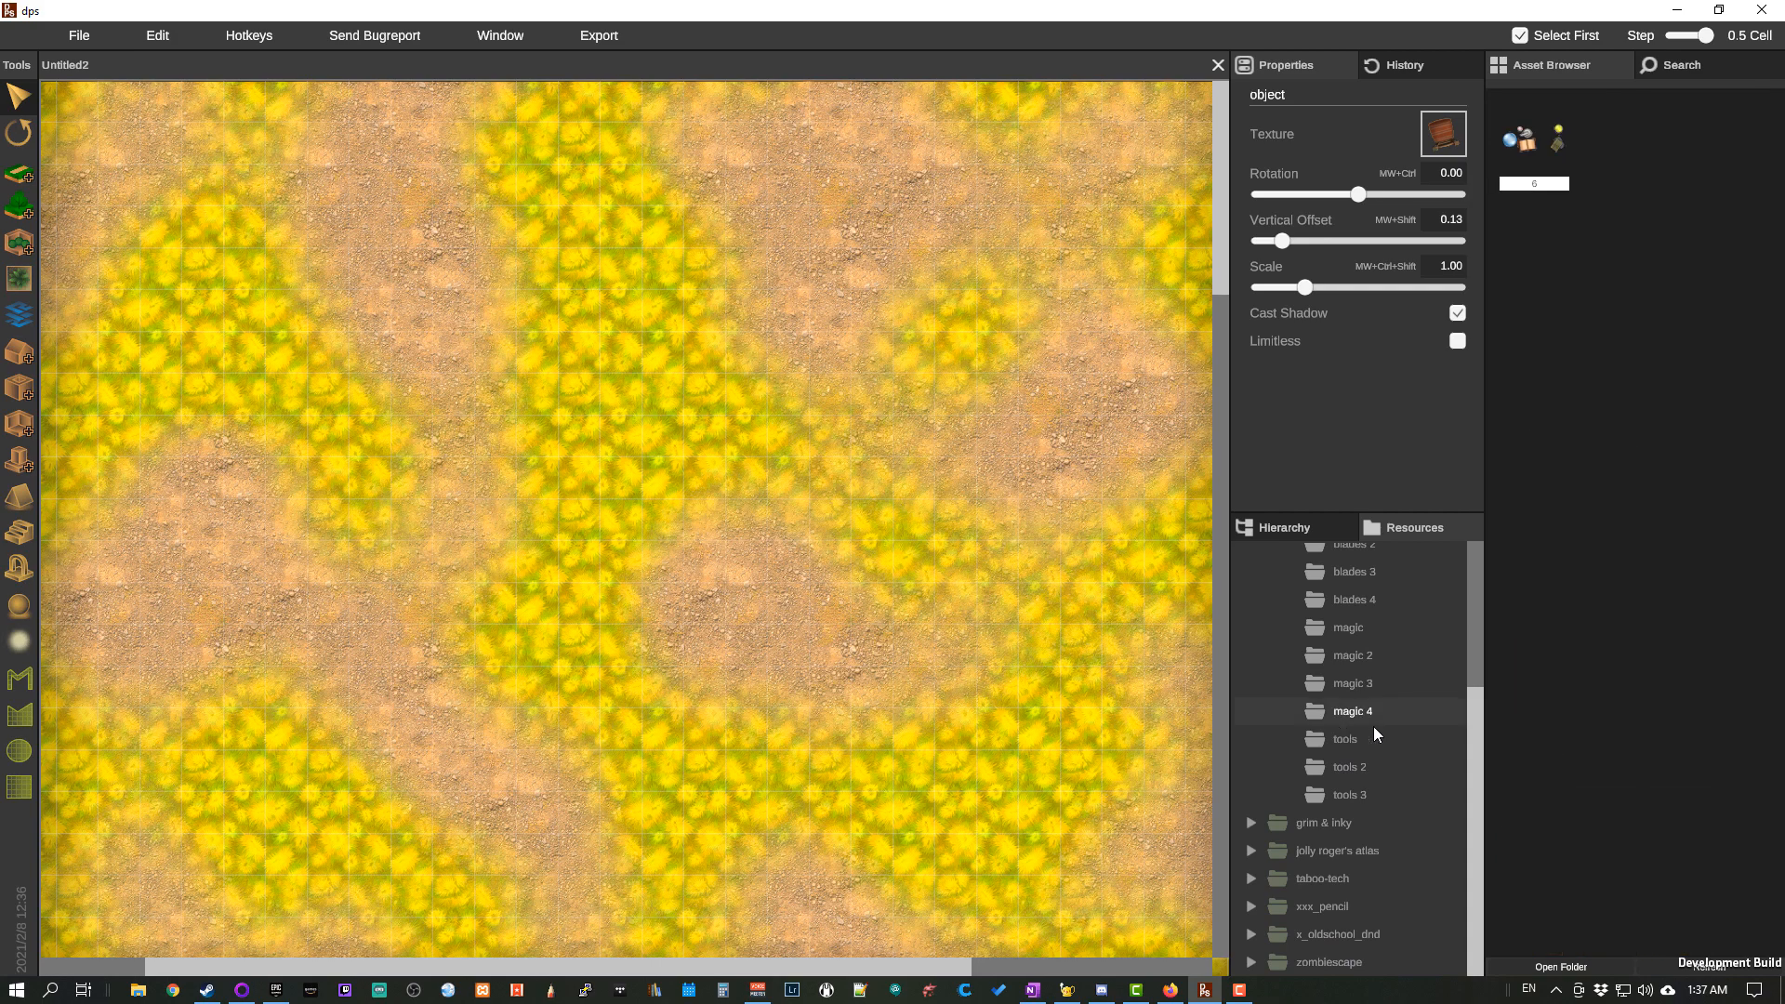
{"action": "left_click", "coordinate": [1337, 765]}
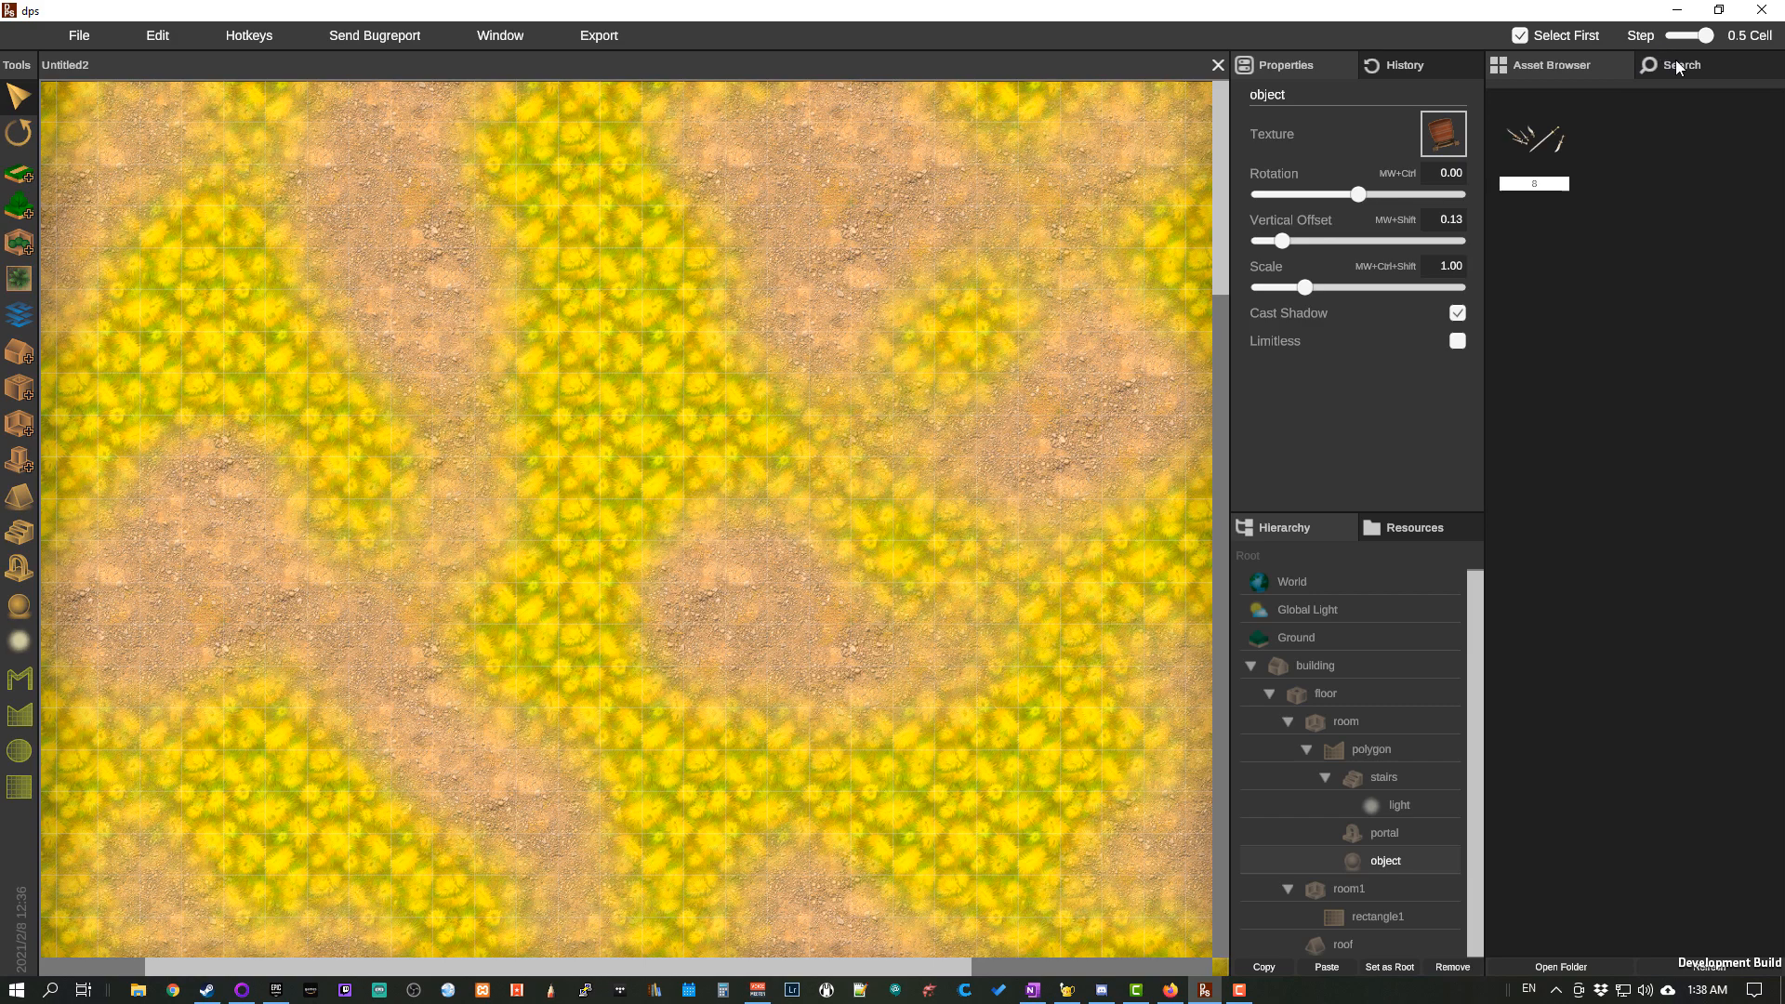
Step: Search all assets for "chair" and clear the search text
{"action": "left_click", "coordinate": [1675, 63]}
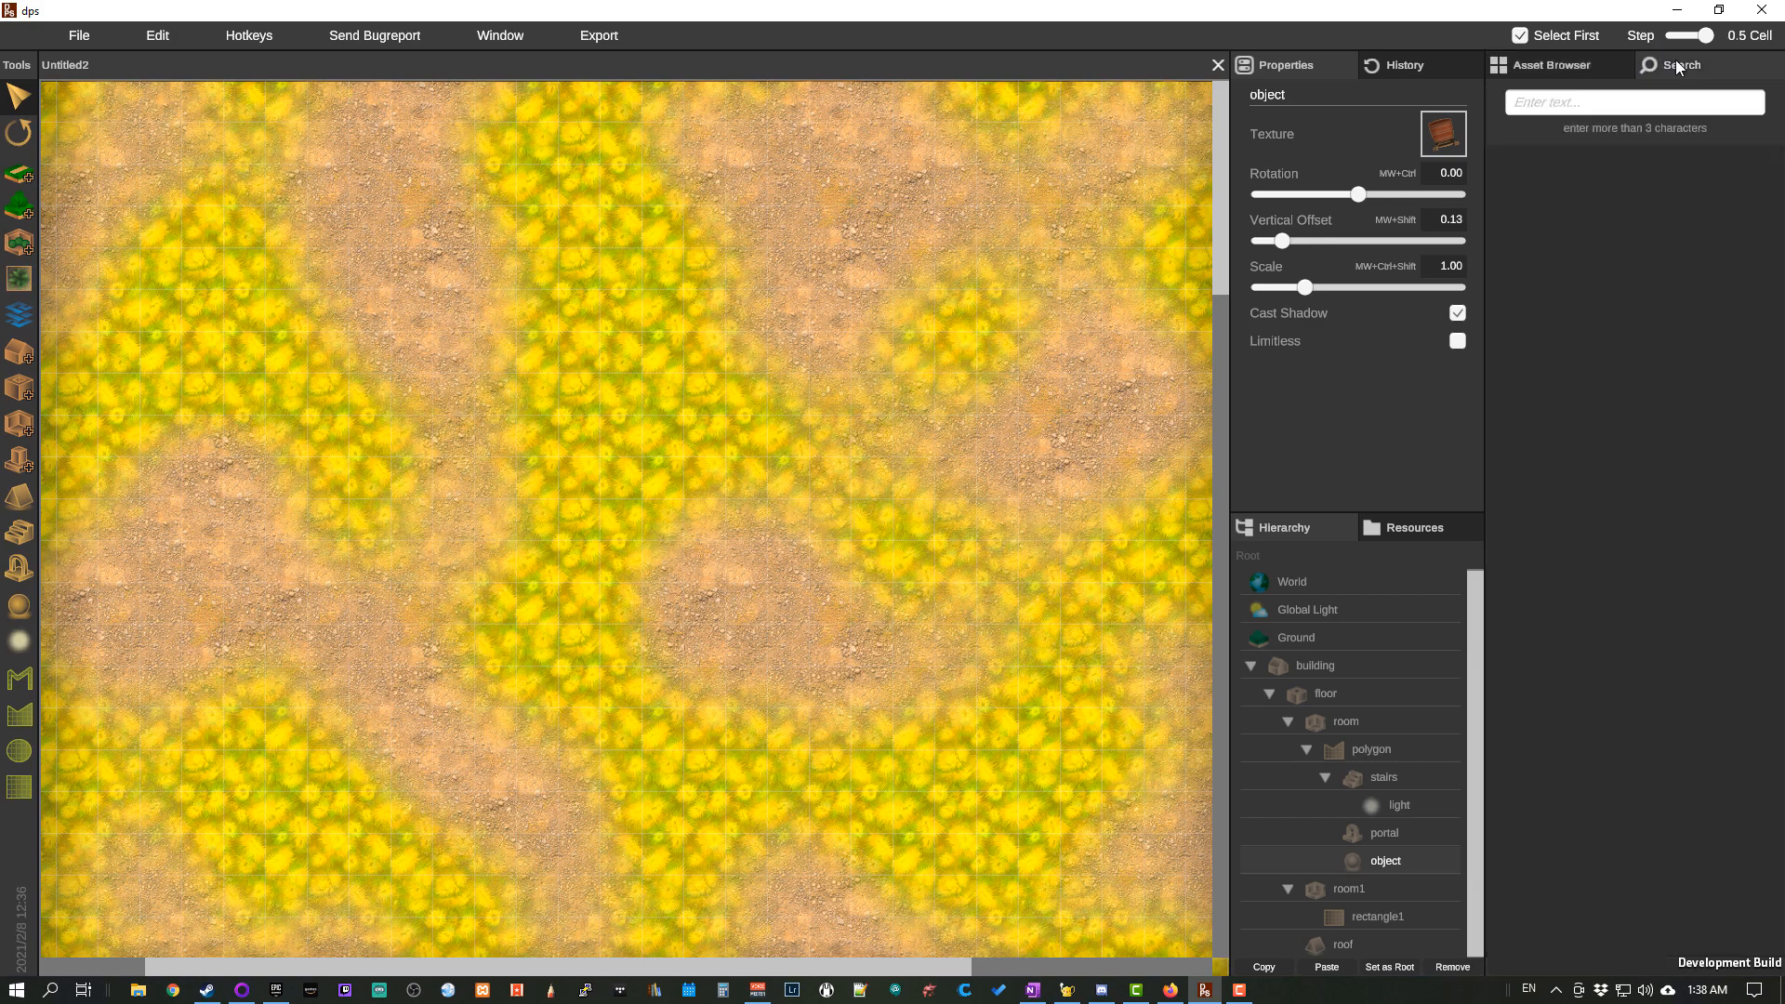
{"action": "left_click", "coordinate": [1656, 110]}
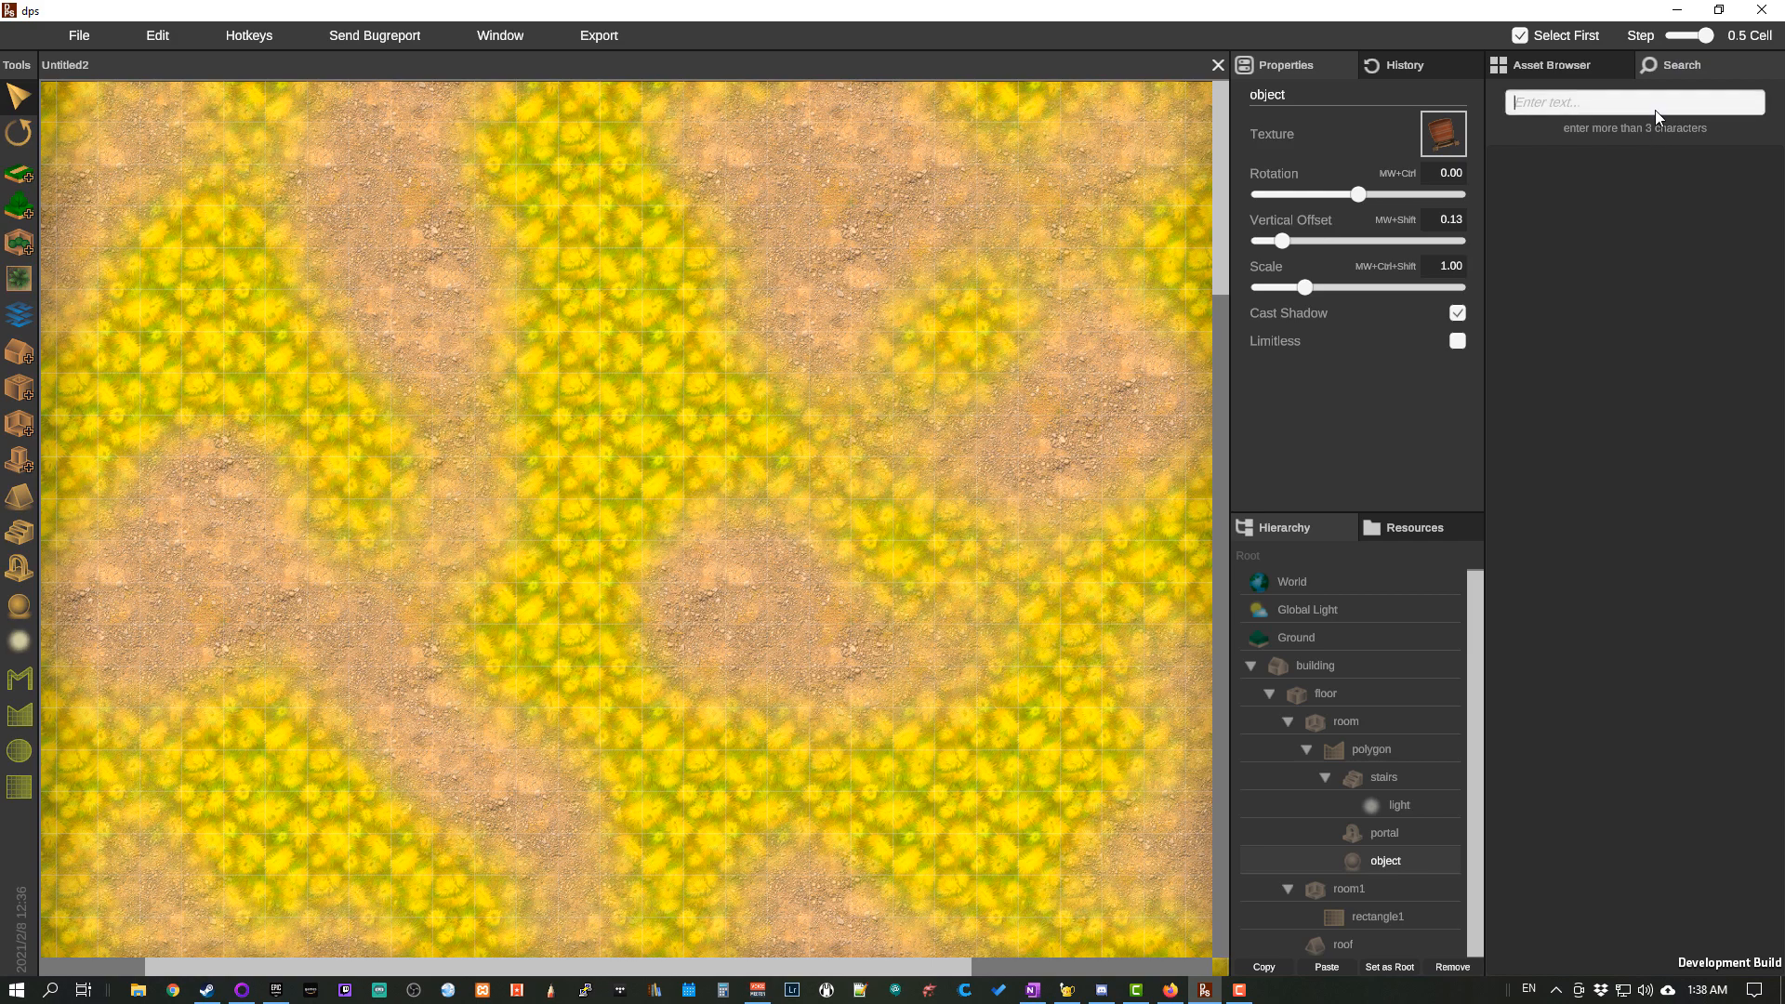
{"action": "type", "text": "chair"}
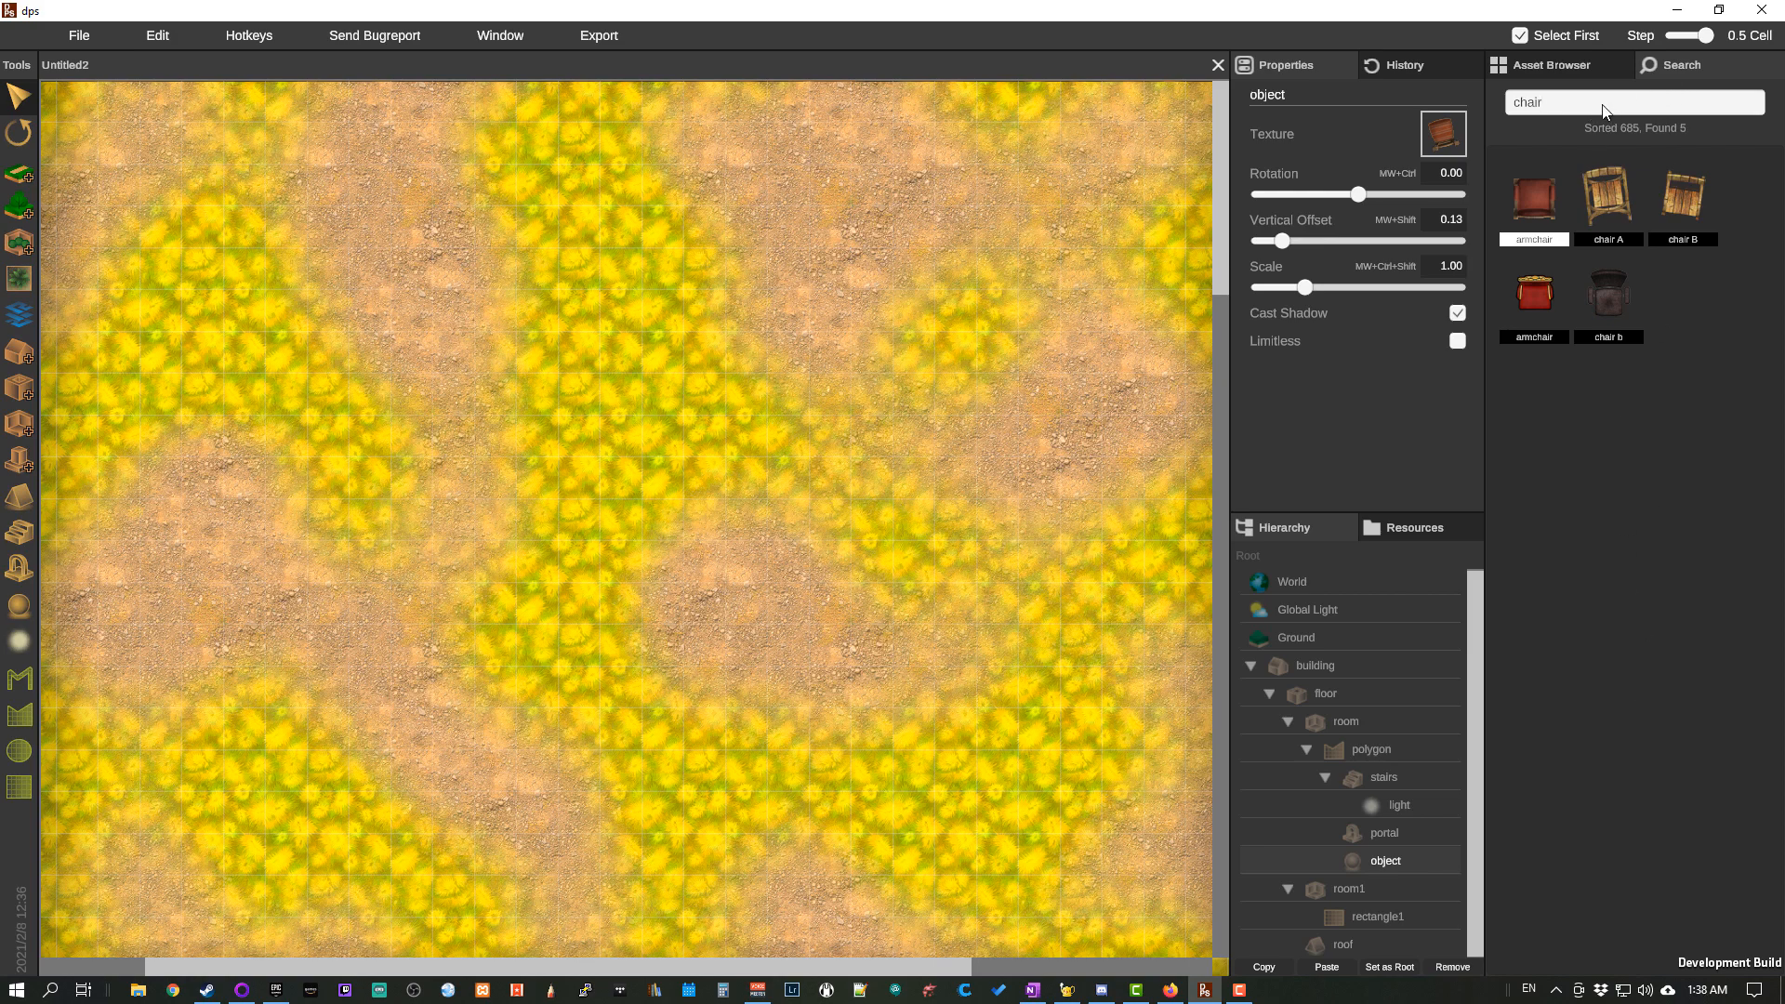
{"action": "key", "text": "BackSpace"}
{"action": "key", "text": "BackSpace"}
{"action": "key", "text": "BackSpace"}
{"action": "key", "text": "BackSpace"}
{"action": "key", "text": "BackSpace"}
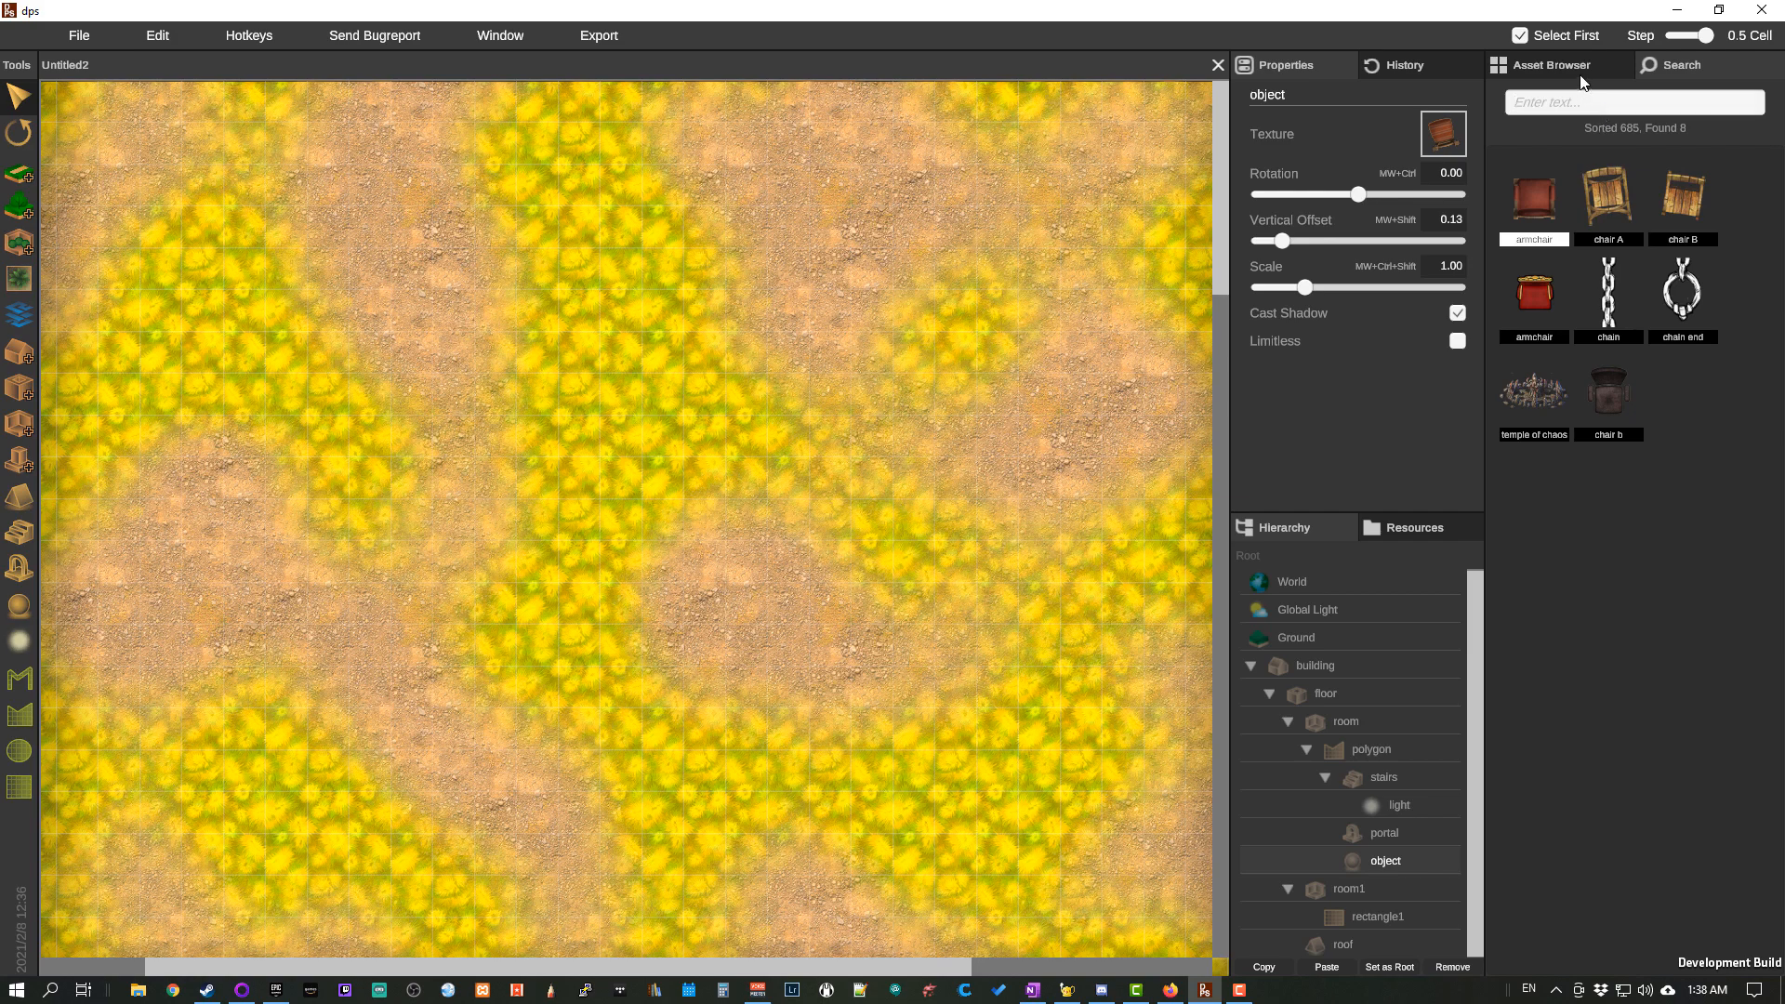
Step: Set the object's texture to asset 8 from blades 3 and check its tileset folder in File Explorer
{"action": "left_click", "coordinate": [1581, 77]}
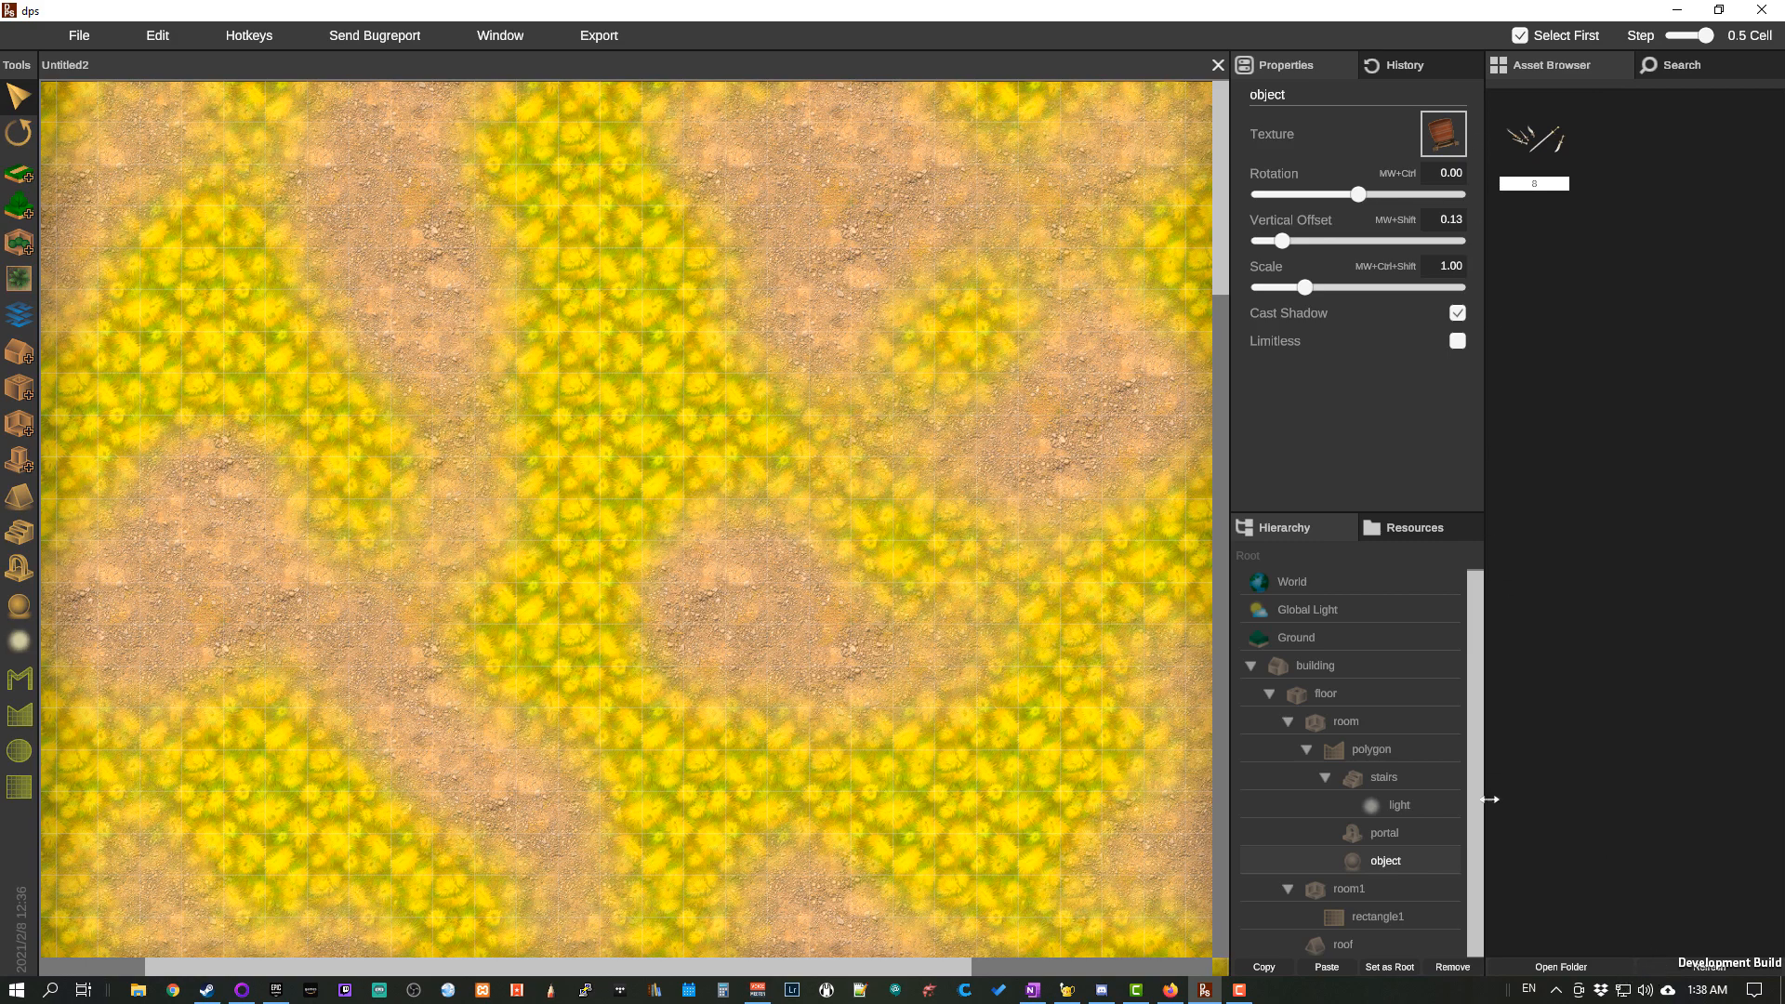
{"action": "left_click", "coordinate": [1532, 144]}
{"action": "left_click", "coordinate": [1571, 970]}
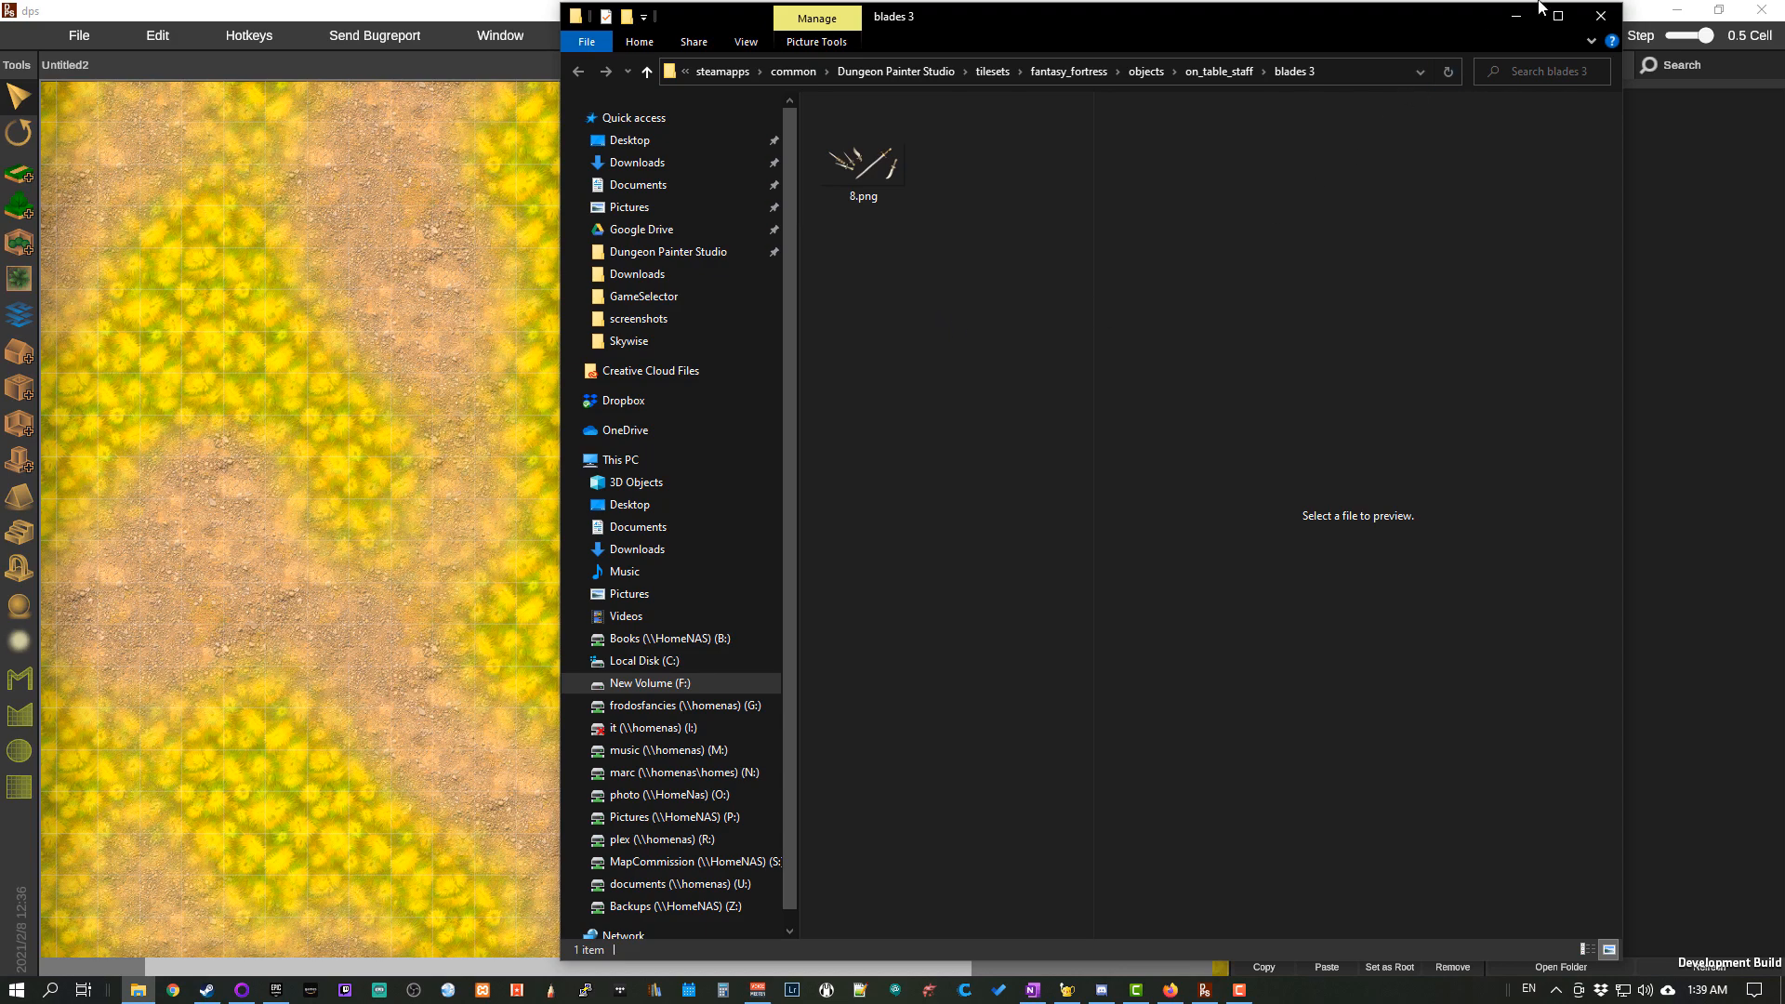
{"action": "left_click", "coordinate": [1602, 16]}
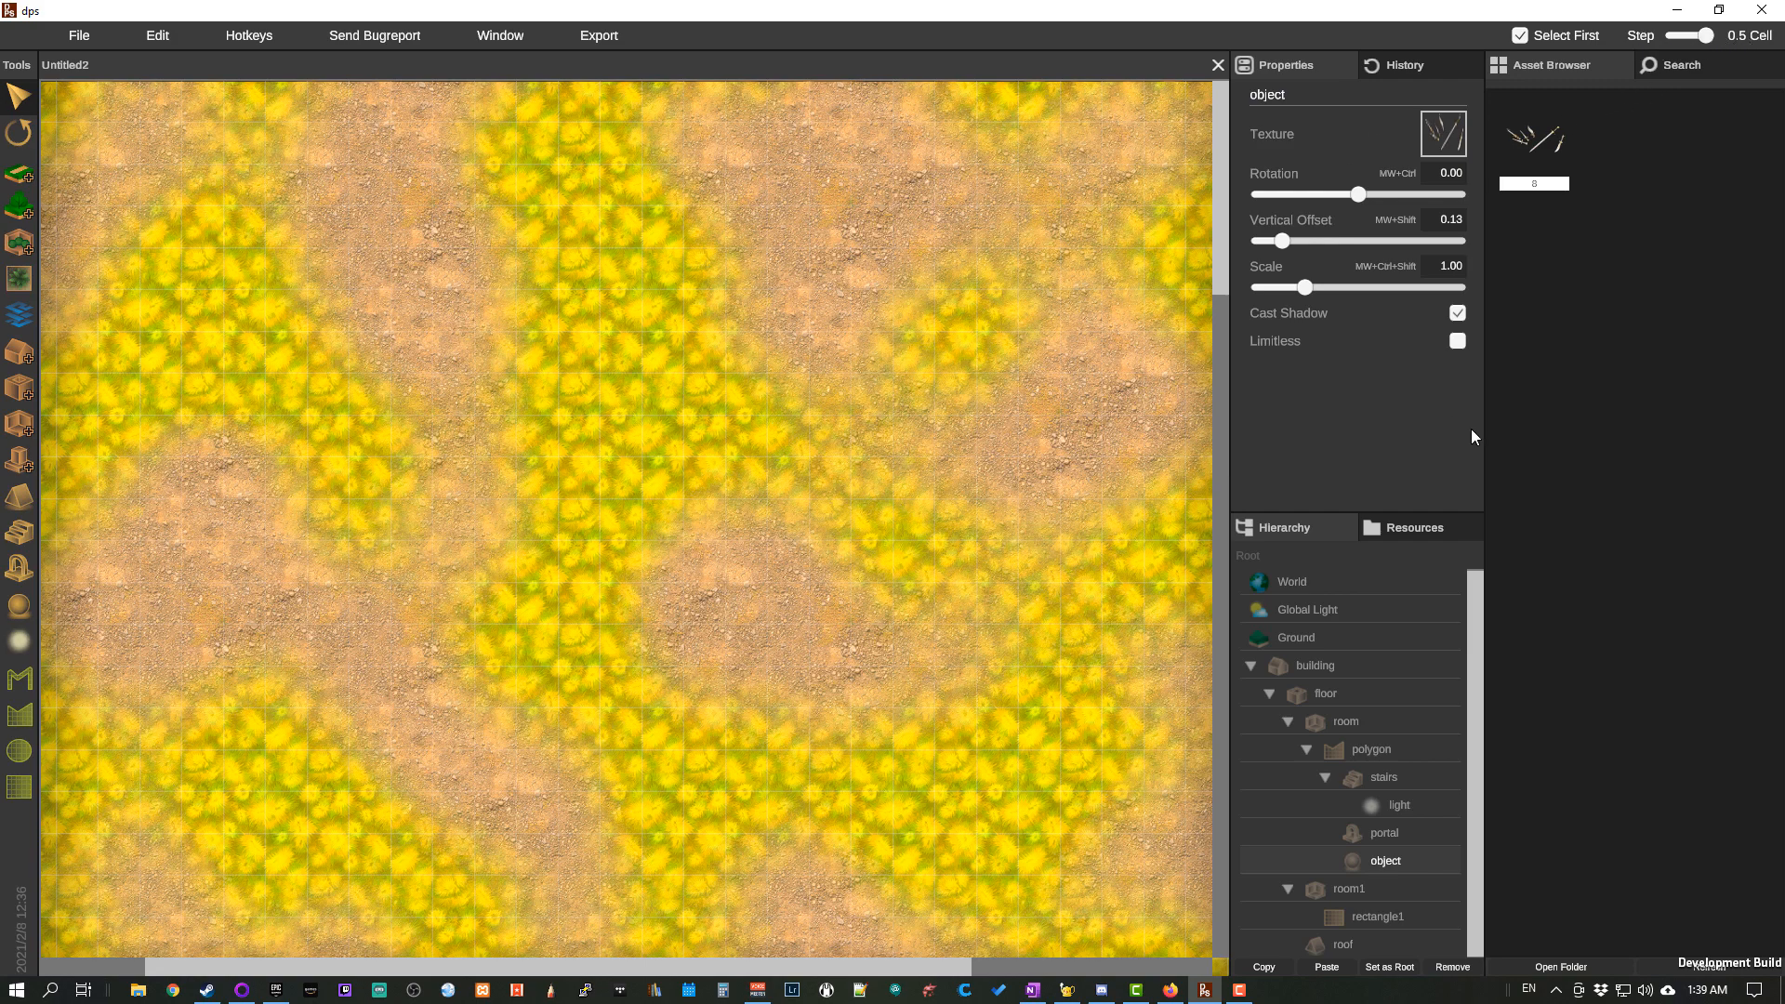
Step: Try a smaller grid step and set it back to 0.5 Cell
{"action": "left_click_drag", "start_coordinate": [1712, 35], "coordinate": [1648, 49]}
{"action": "mouse_move", "coordinate": [1706, 38]}
{"action": "left_mouse_down"}
{"action": "mouse_move", "coordinate": [1685, 37]}
{"action": "mouse_move", "coordinate": [1722, 37]}
{"action": "left_mouse_up"}
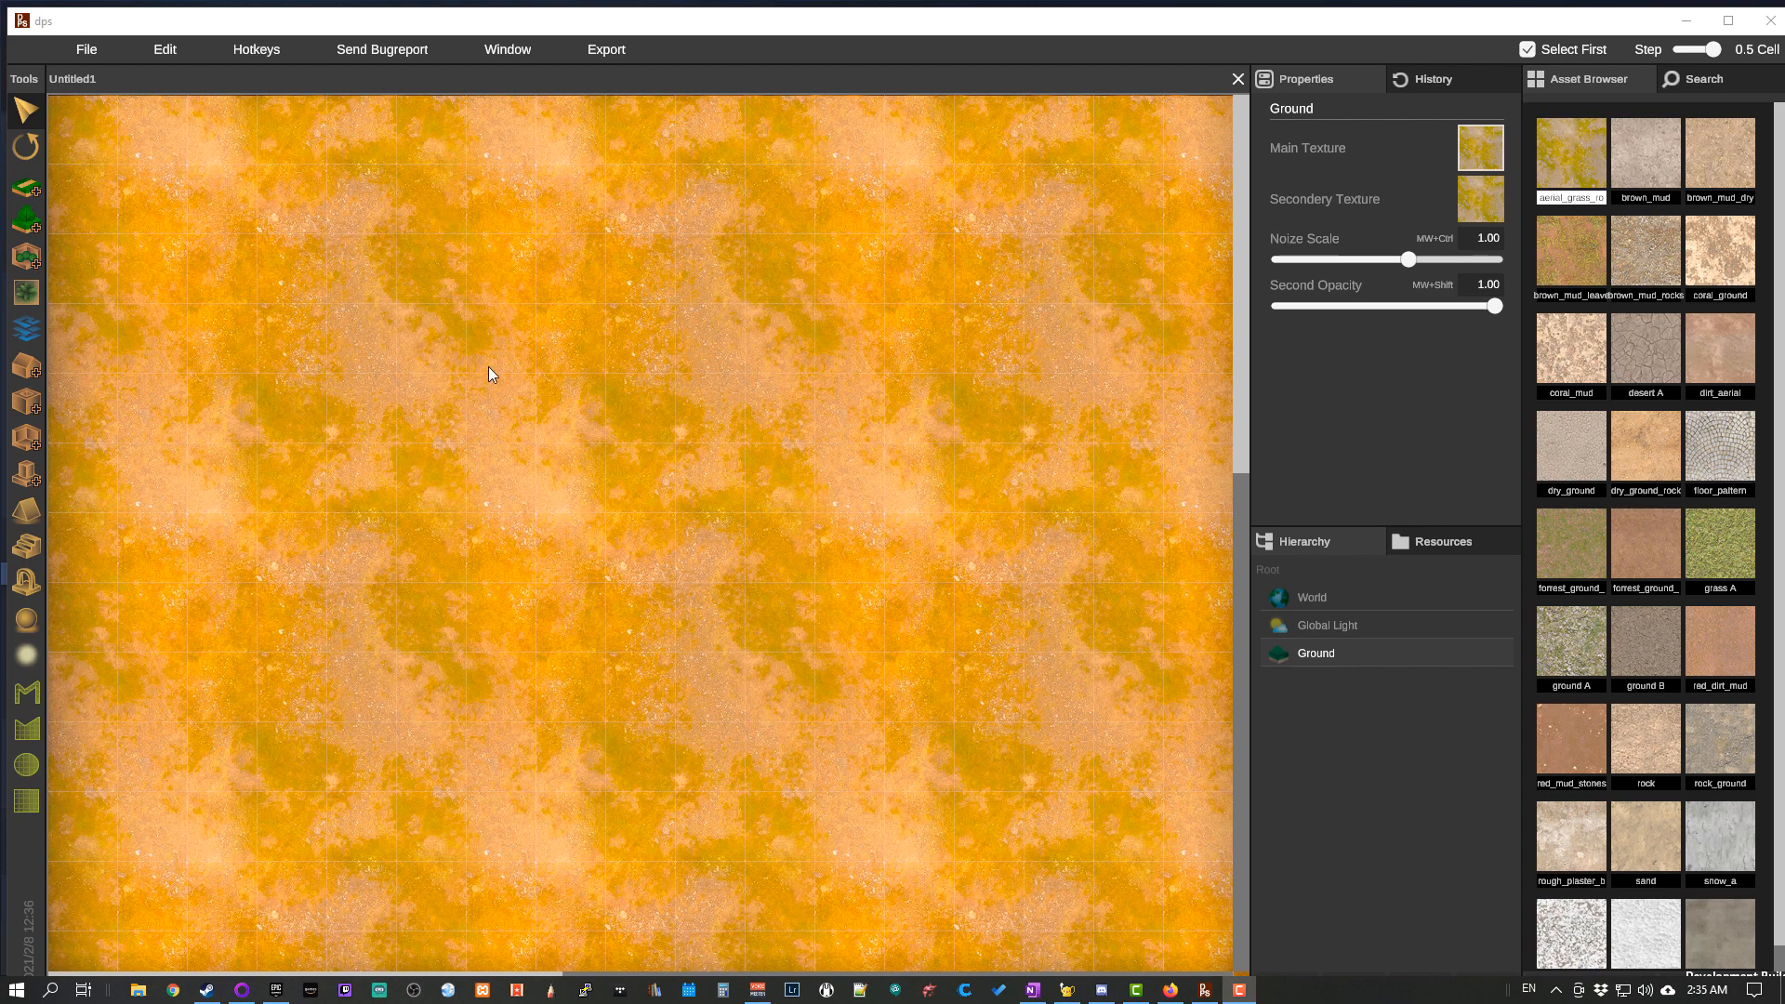
Step: Save the current window layout and dock the Tools panel beside Resources
{"action": "left_click", "coordinate": [522, 52]}
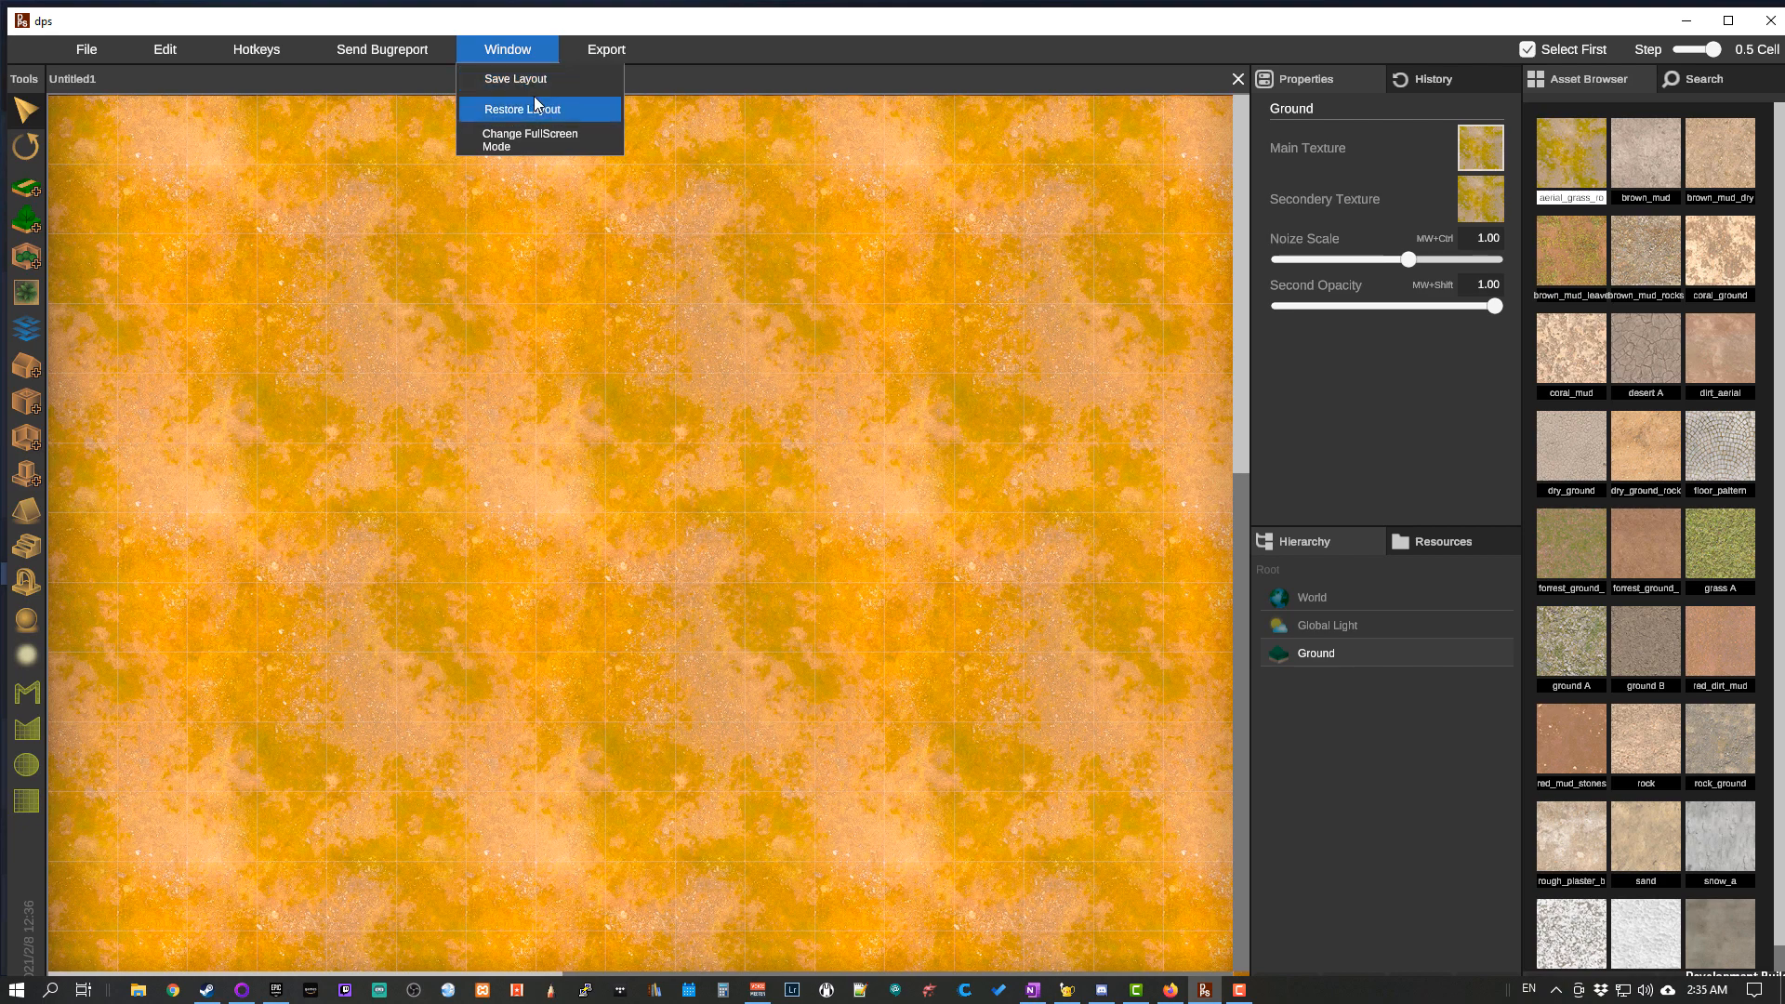
{"action": "left_click", "coordinate": [535, 80]}
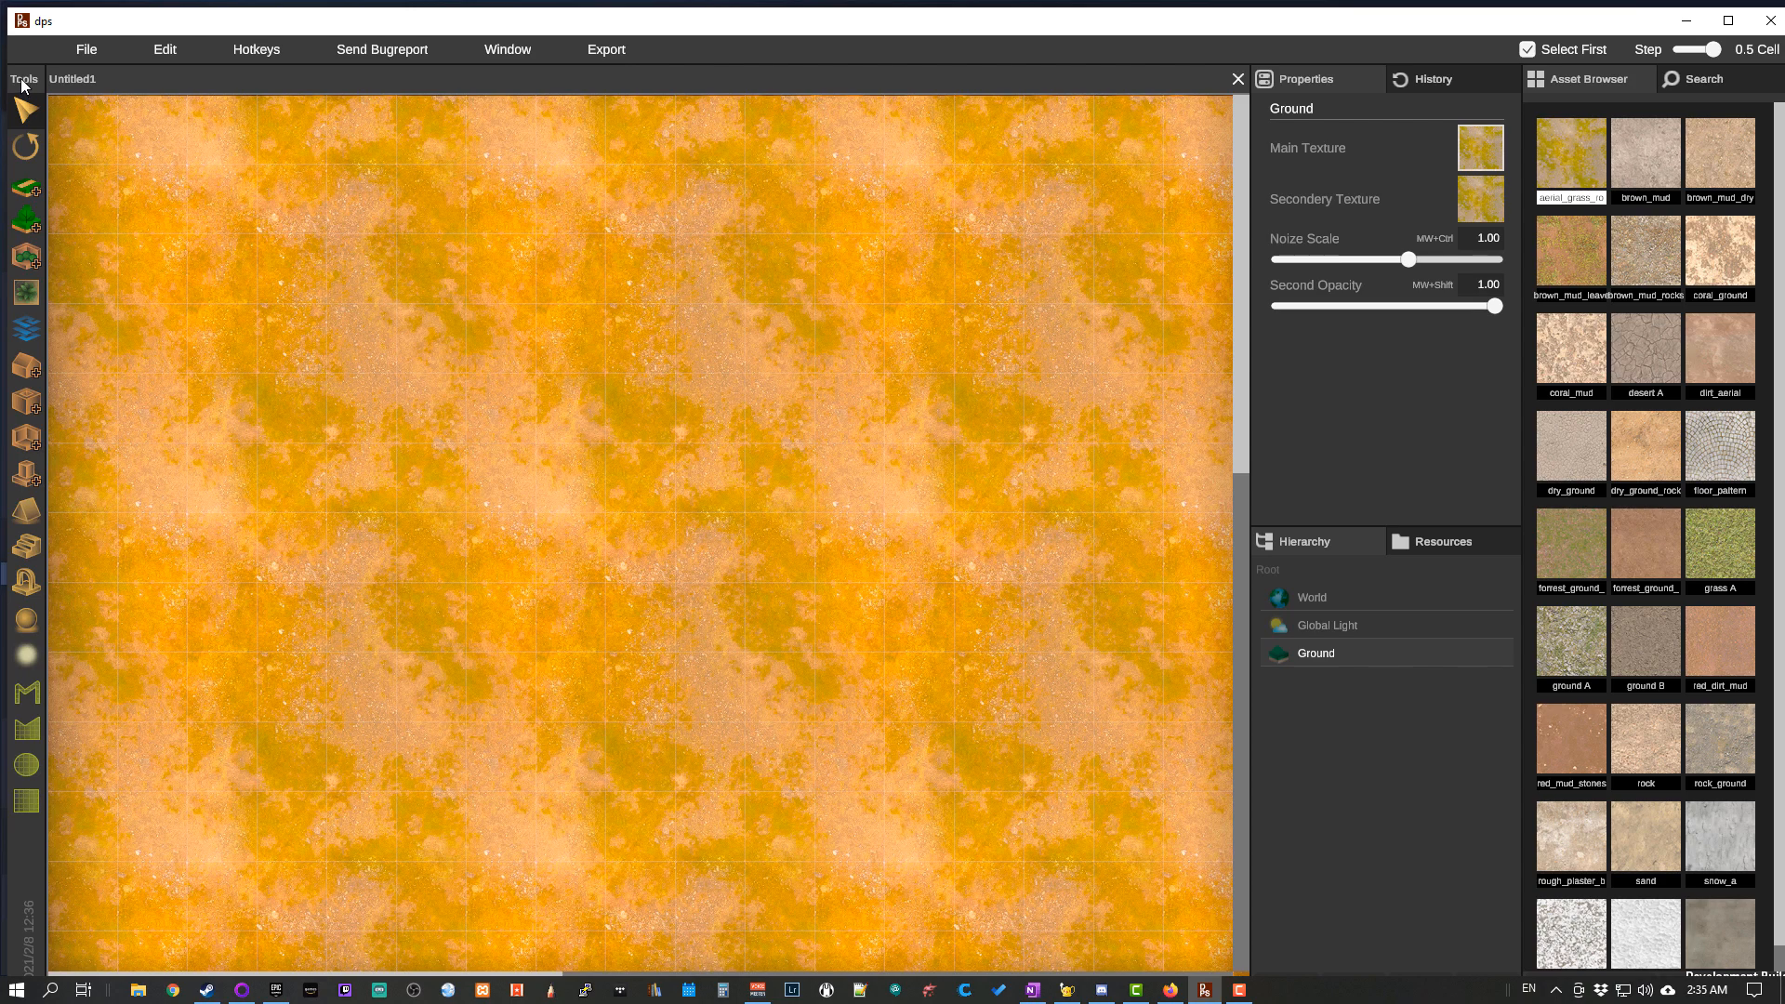
{"action": "left_click_drag", "start_coordinate": [22, 81], "coordinate": [57, 96]}
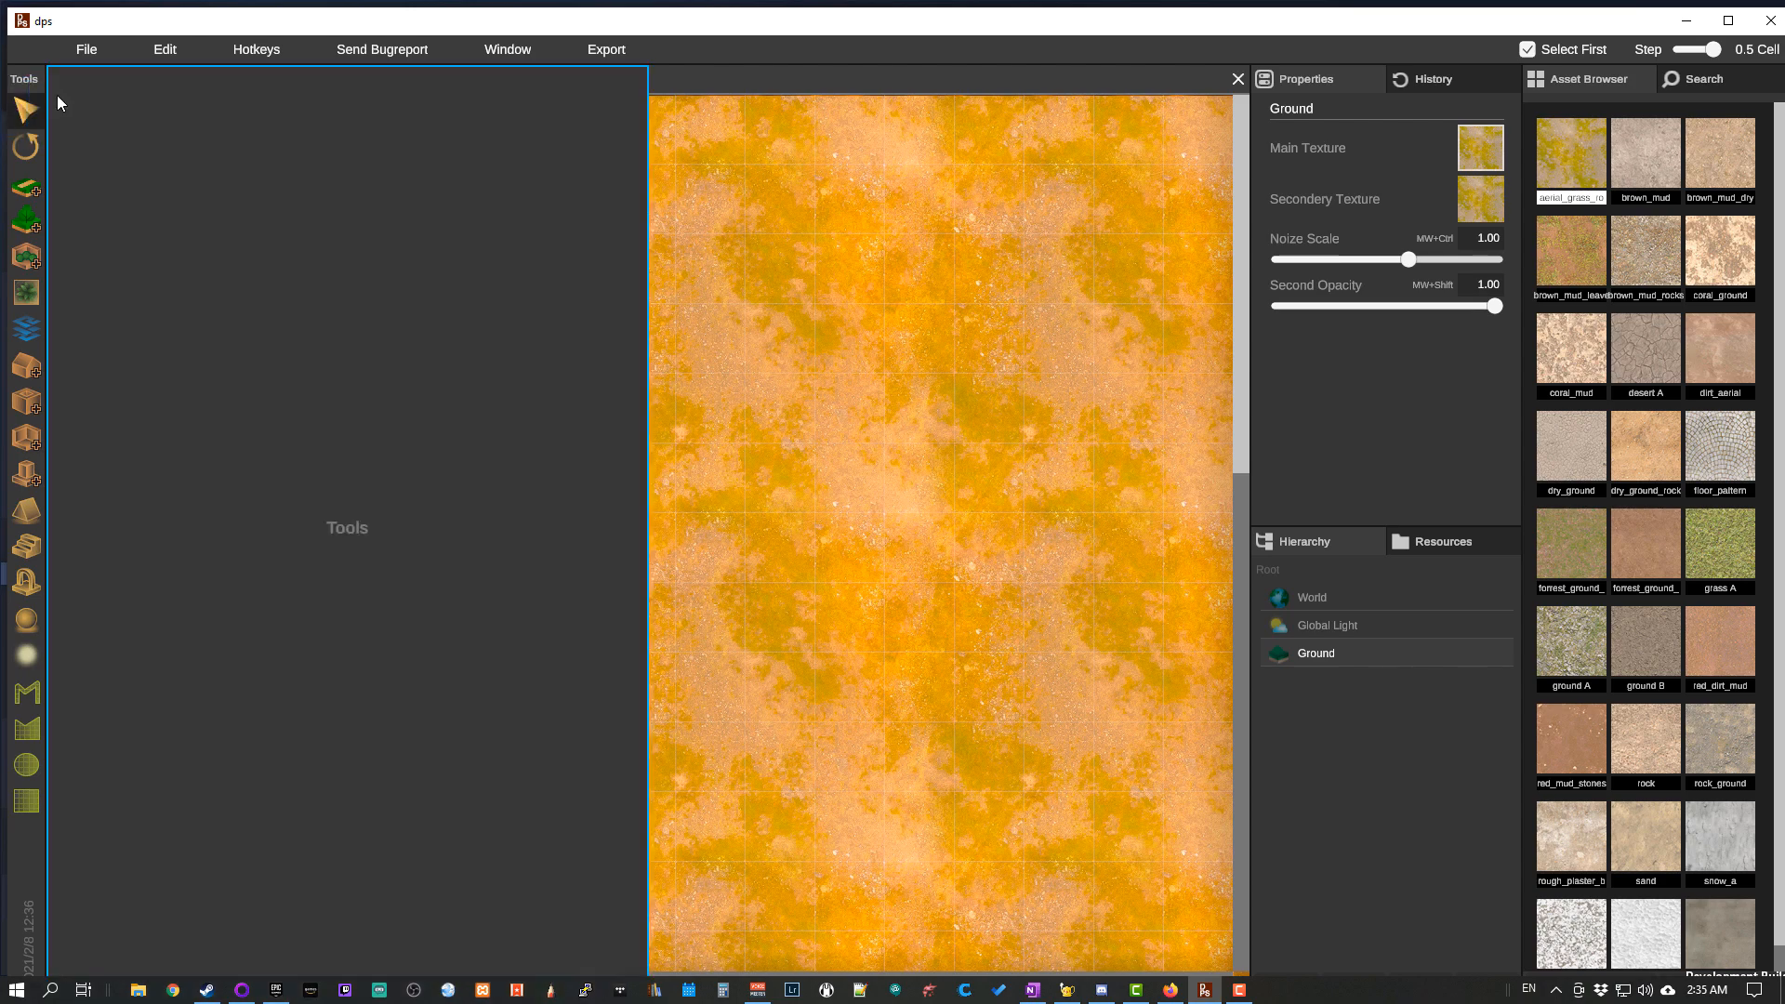
{"action": "left_click_drag", "start_coordinate": [182, 168], "coordinate": [545, 225]}
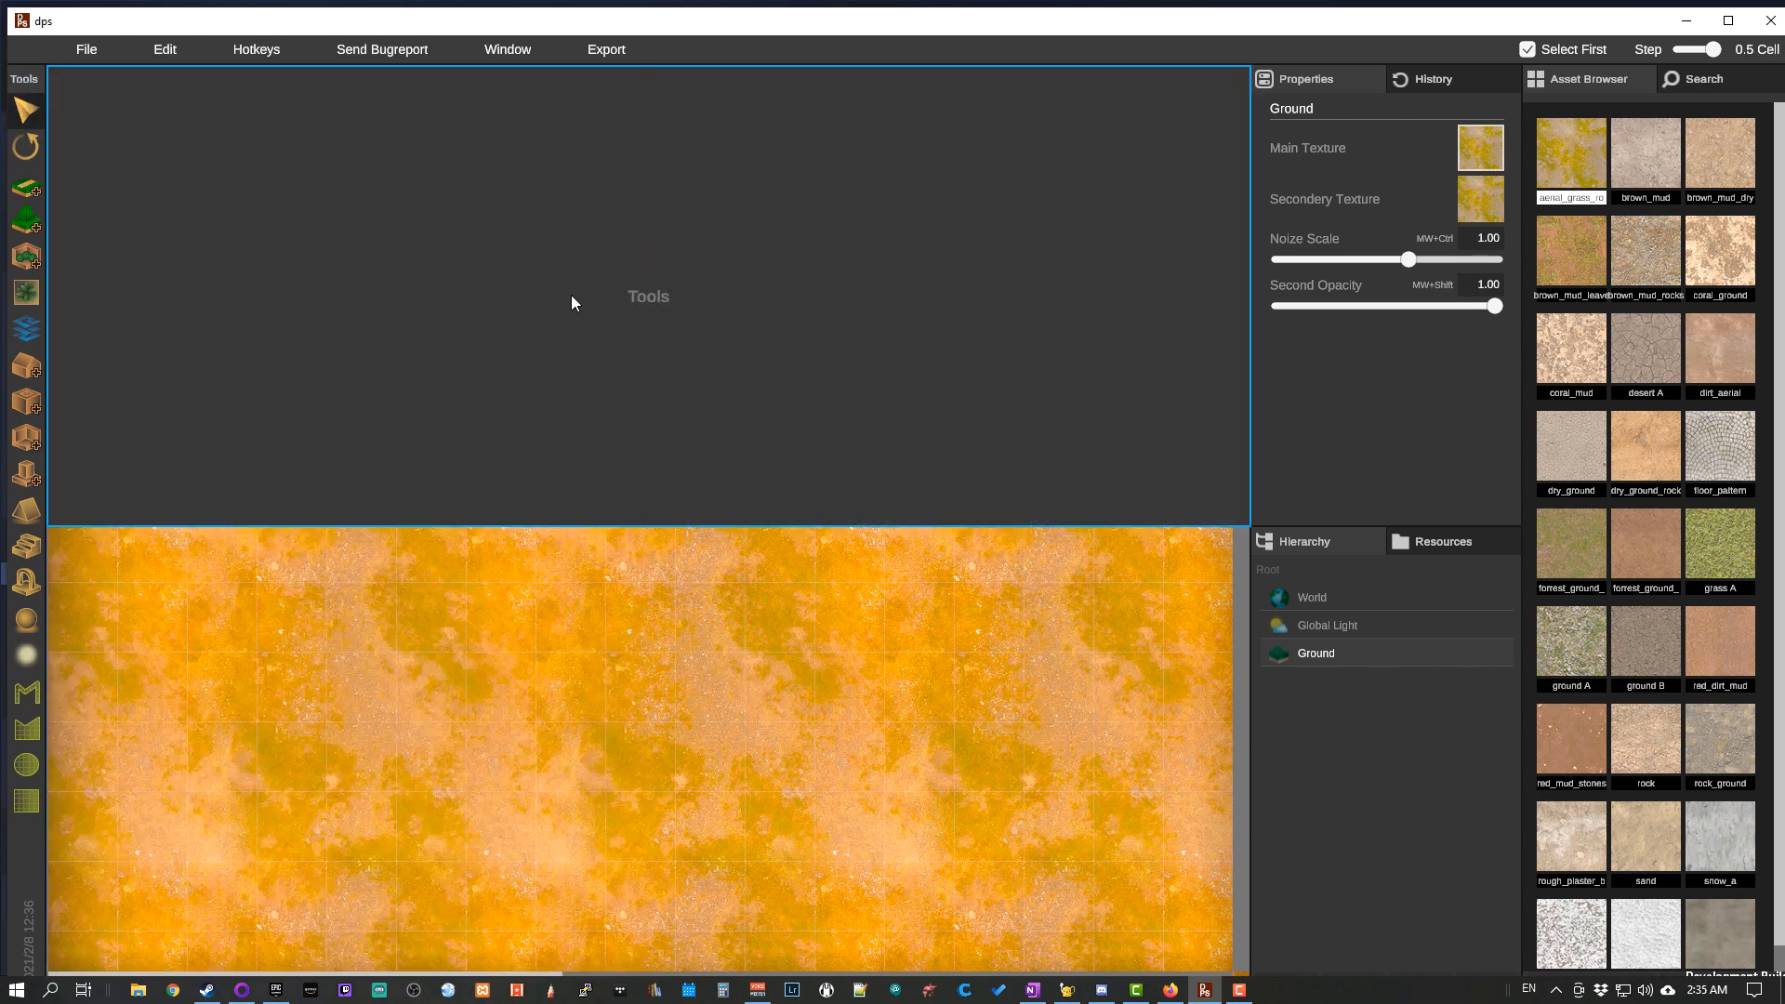
{"action": "left_click_drag", "start_coordinate": [572, 297], "coordinate": [1463, 843]}
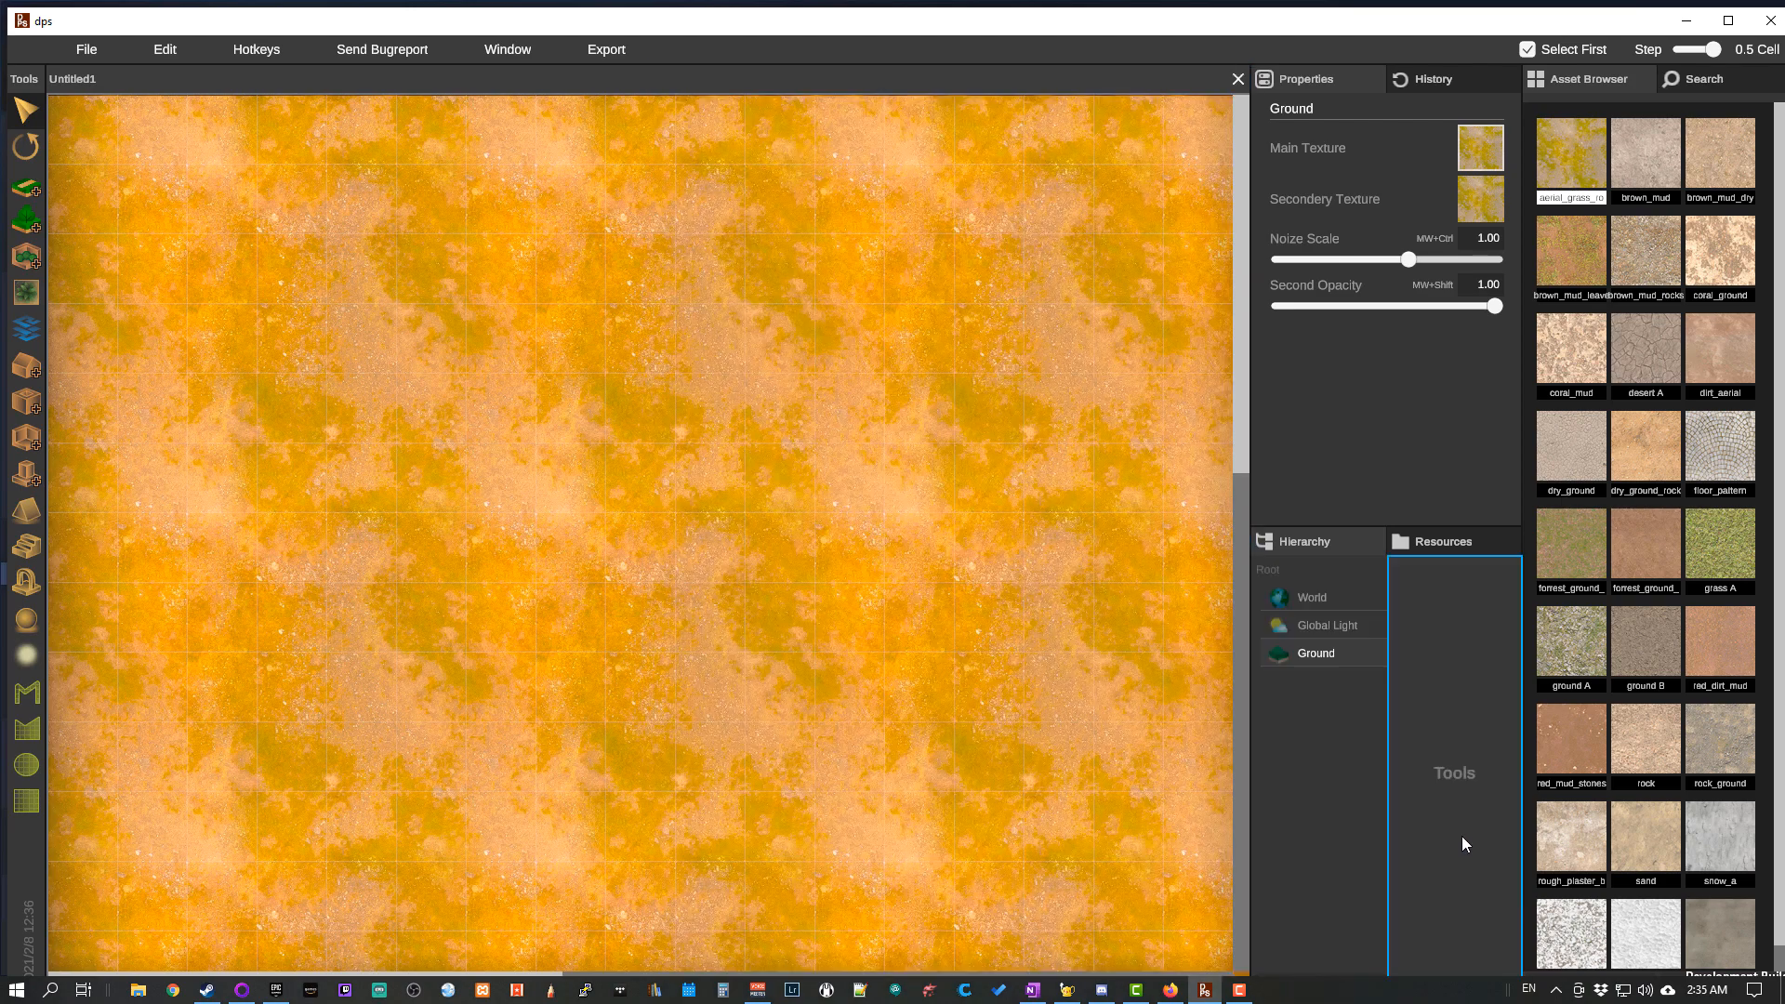
{"action": "left_click_drag", "start_coordinate": [1474, 742], "coordinate": [1475, 742]}
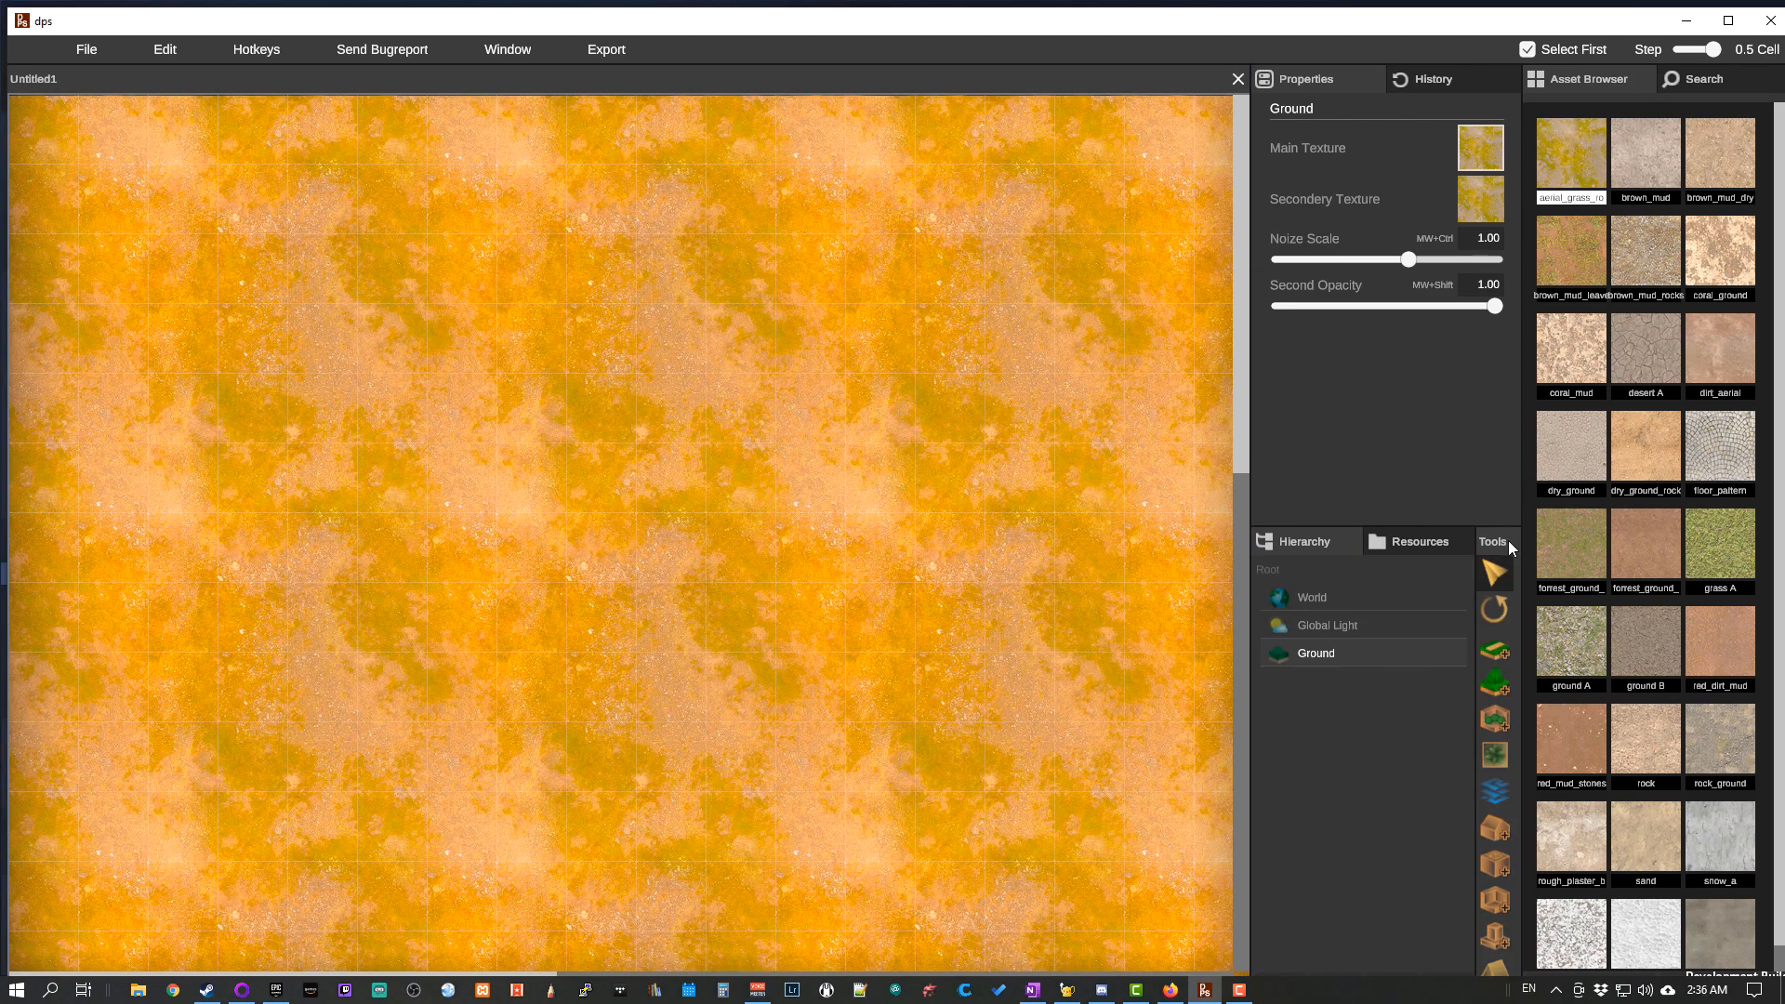
Step: Dock the Tools panel above the Hierarchy, try it over the Asset Browser, and move it back to the map's left side
{"action": "left_click_drag", "start_coordinate": [1505, 540], "coordinate": [1415, 595]}
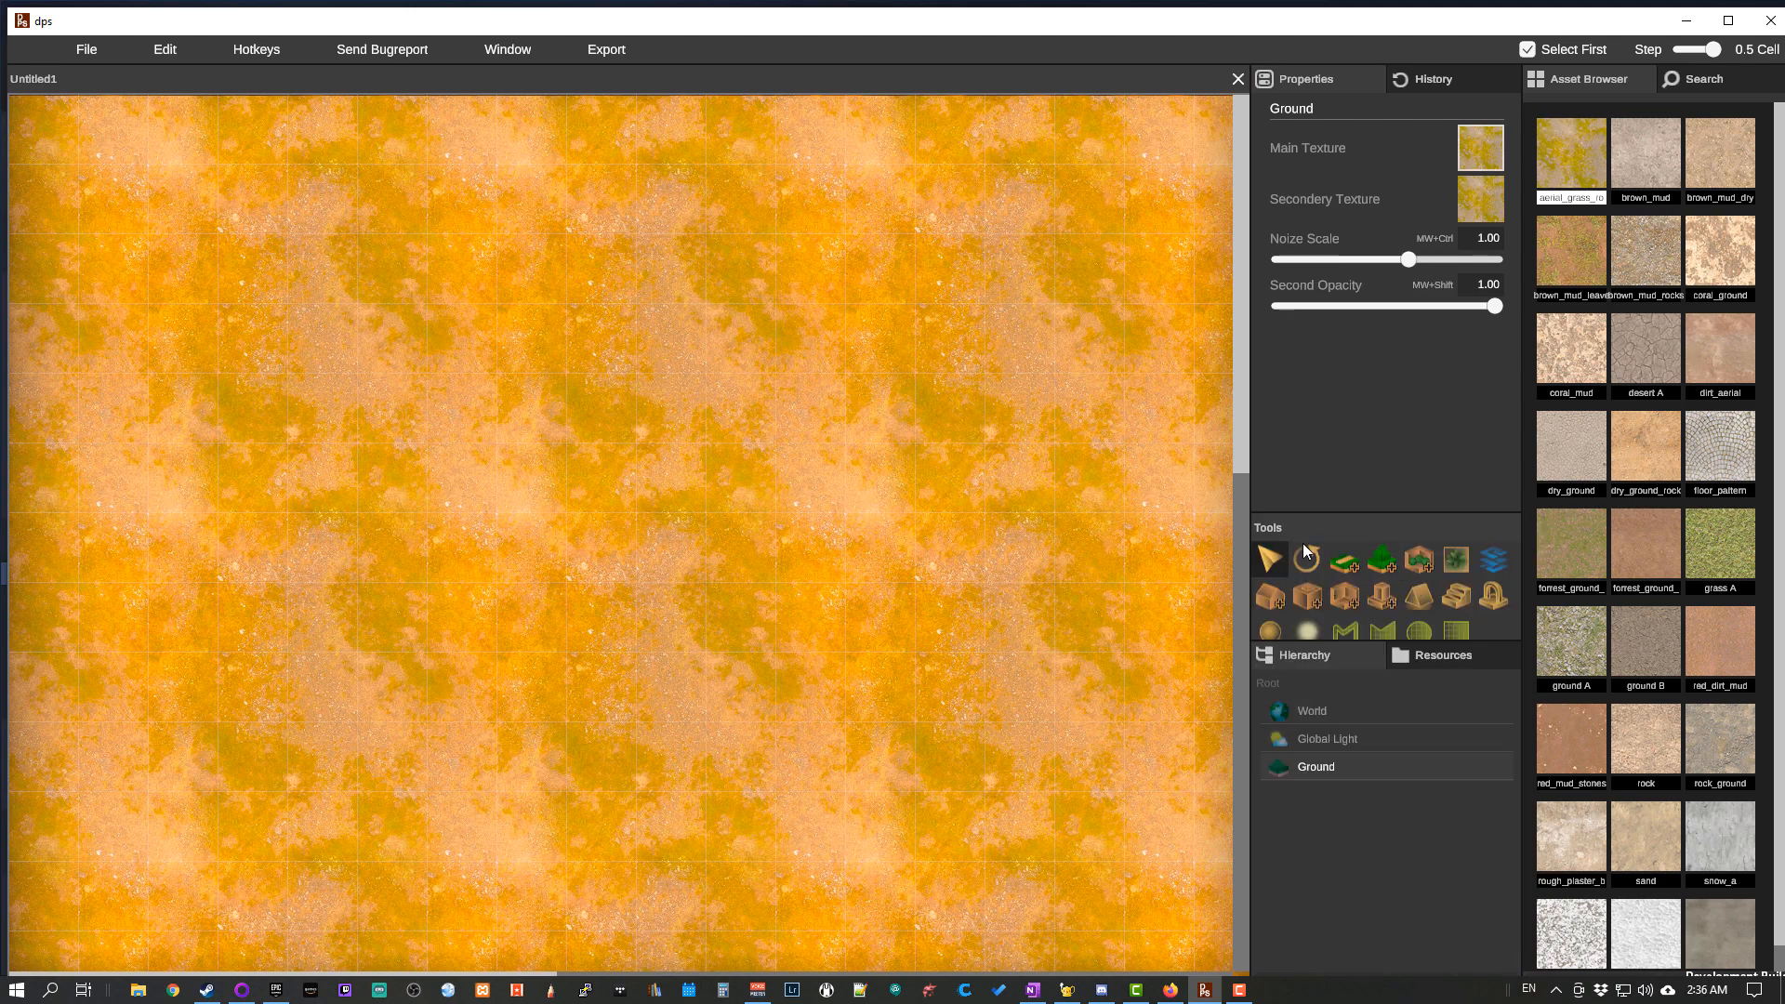
{"action": "left_click_drag", "start_coordinate": [1264, 527], "coordinate": [1658, 156]}
{"action": "left_click_drag", "start_coordinate": [1650, 543], "coordinate": [1627, 705]}
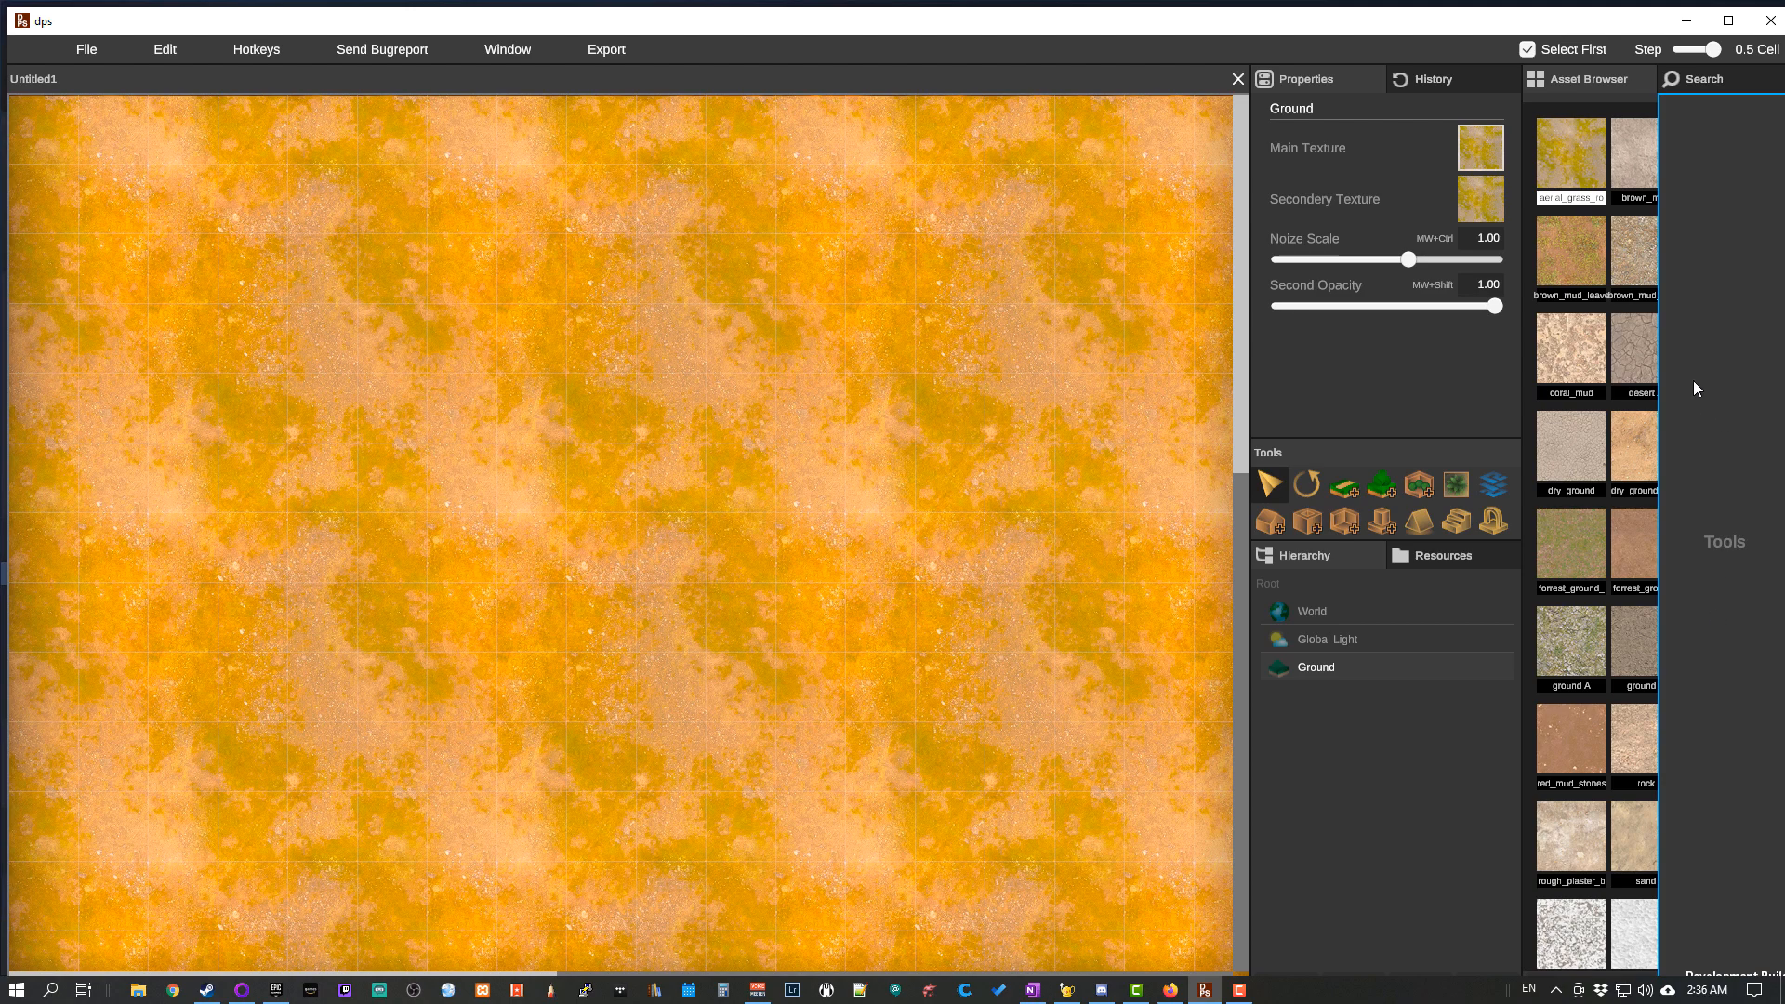
{"action": "left_click_drag", "start_coordinate": [1694, 389], "coordinate": [50, 274]}
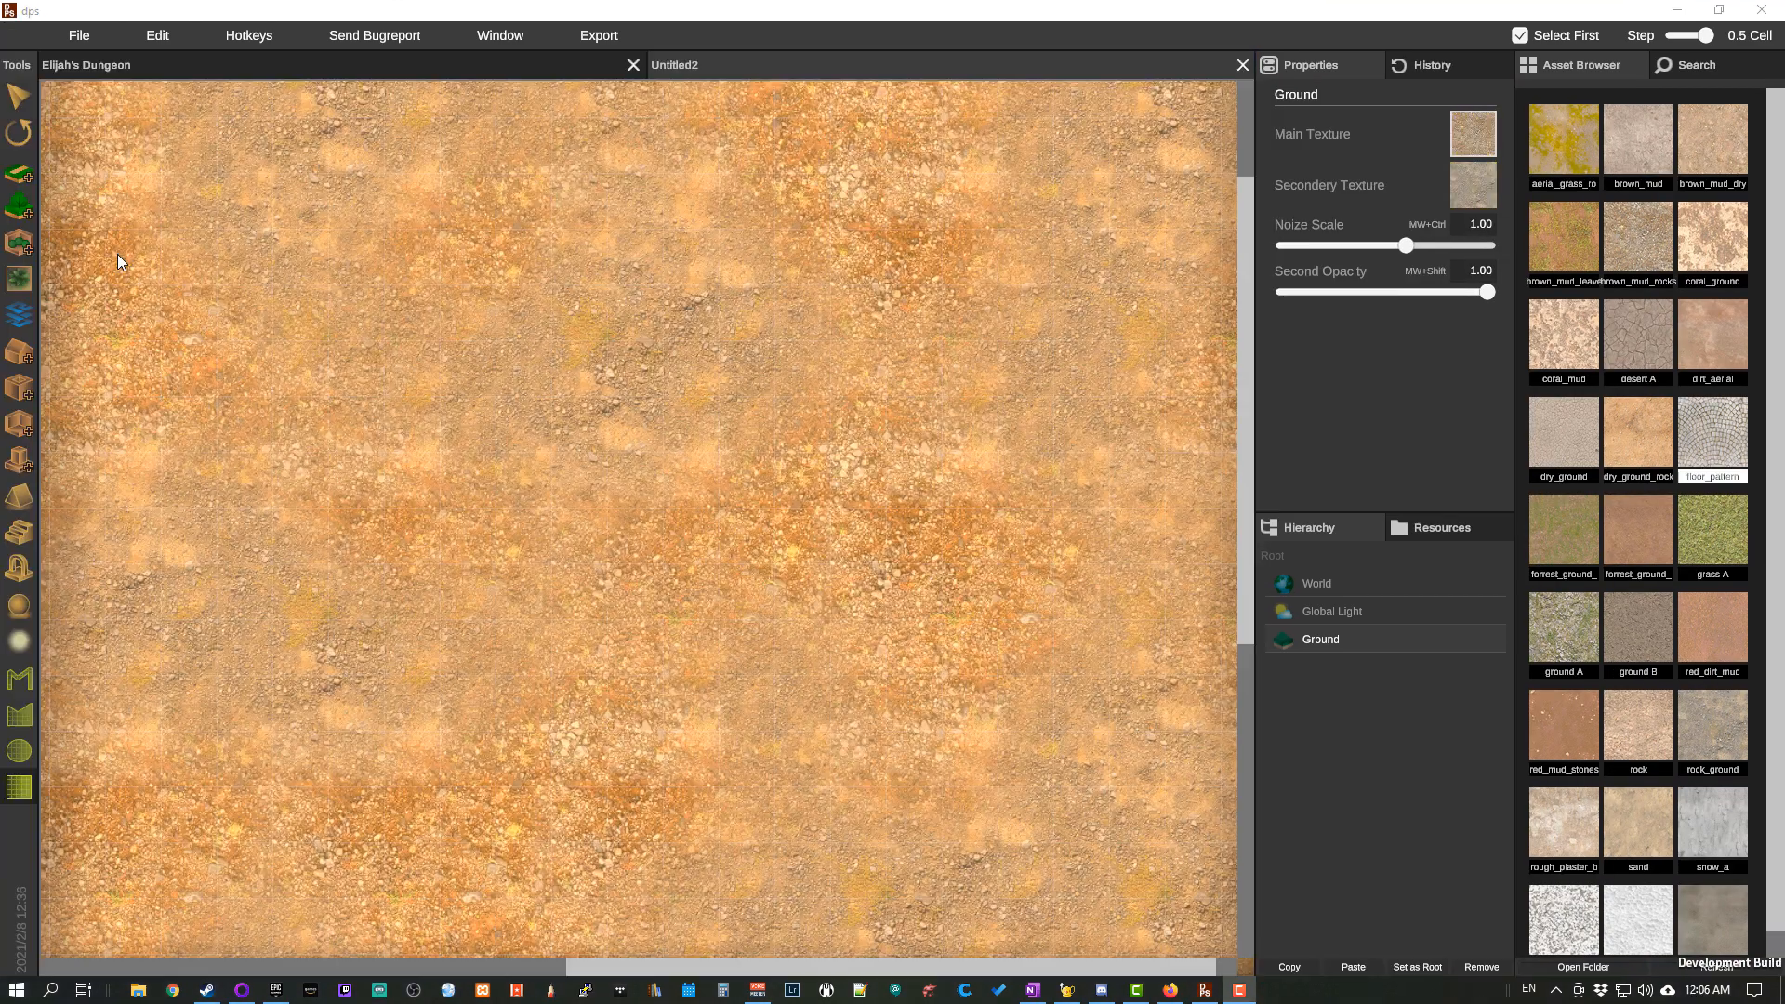
Step: Add a glade to the Ground, draw a rectangle in it, make it additive and texture it with floor_pattern
{"action": "left_click", "coordinate": [23, 180]}
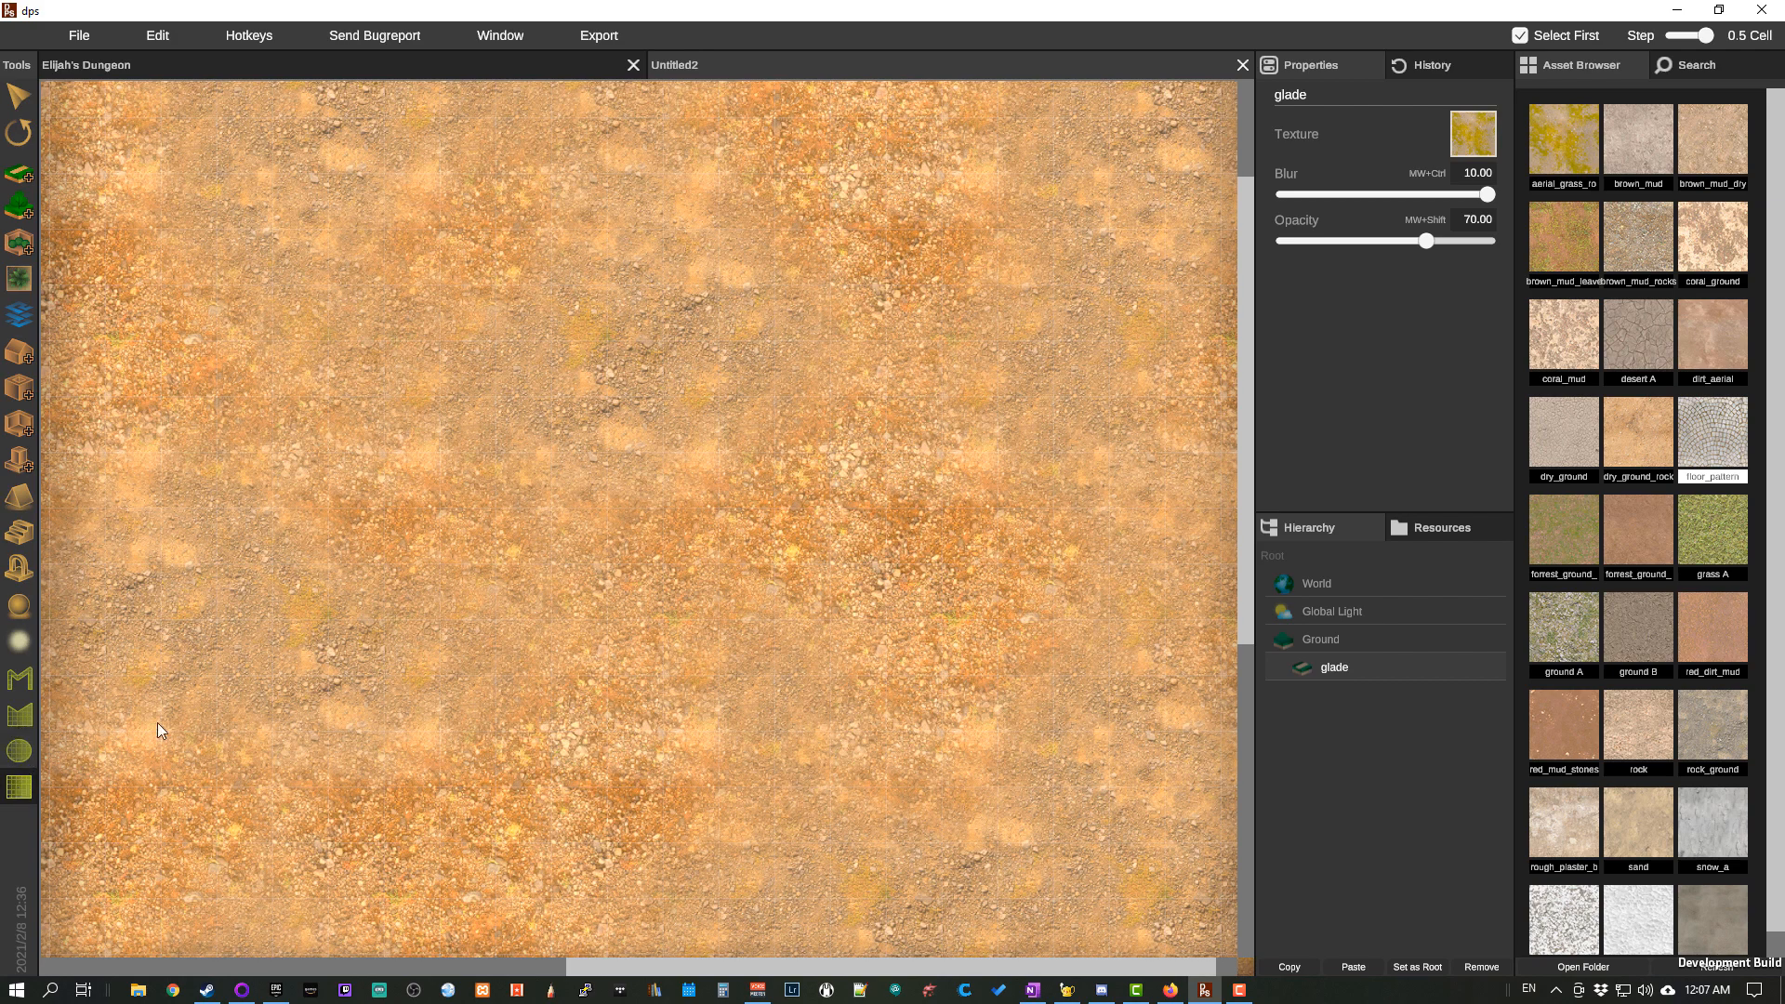
{"action": "left_click_drag", "start_coordinate": [283, 201], "coordinate": [632, 550]}
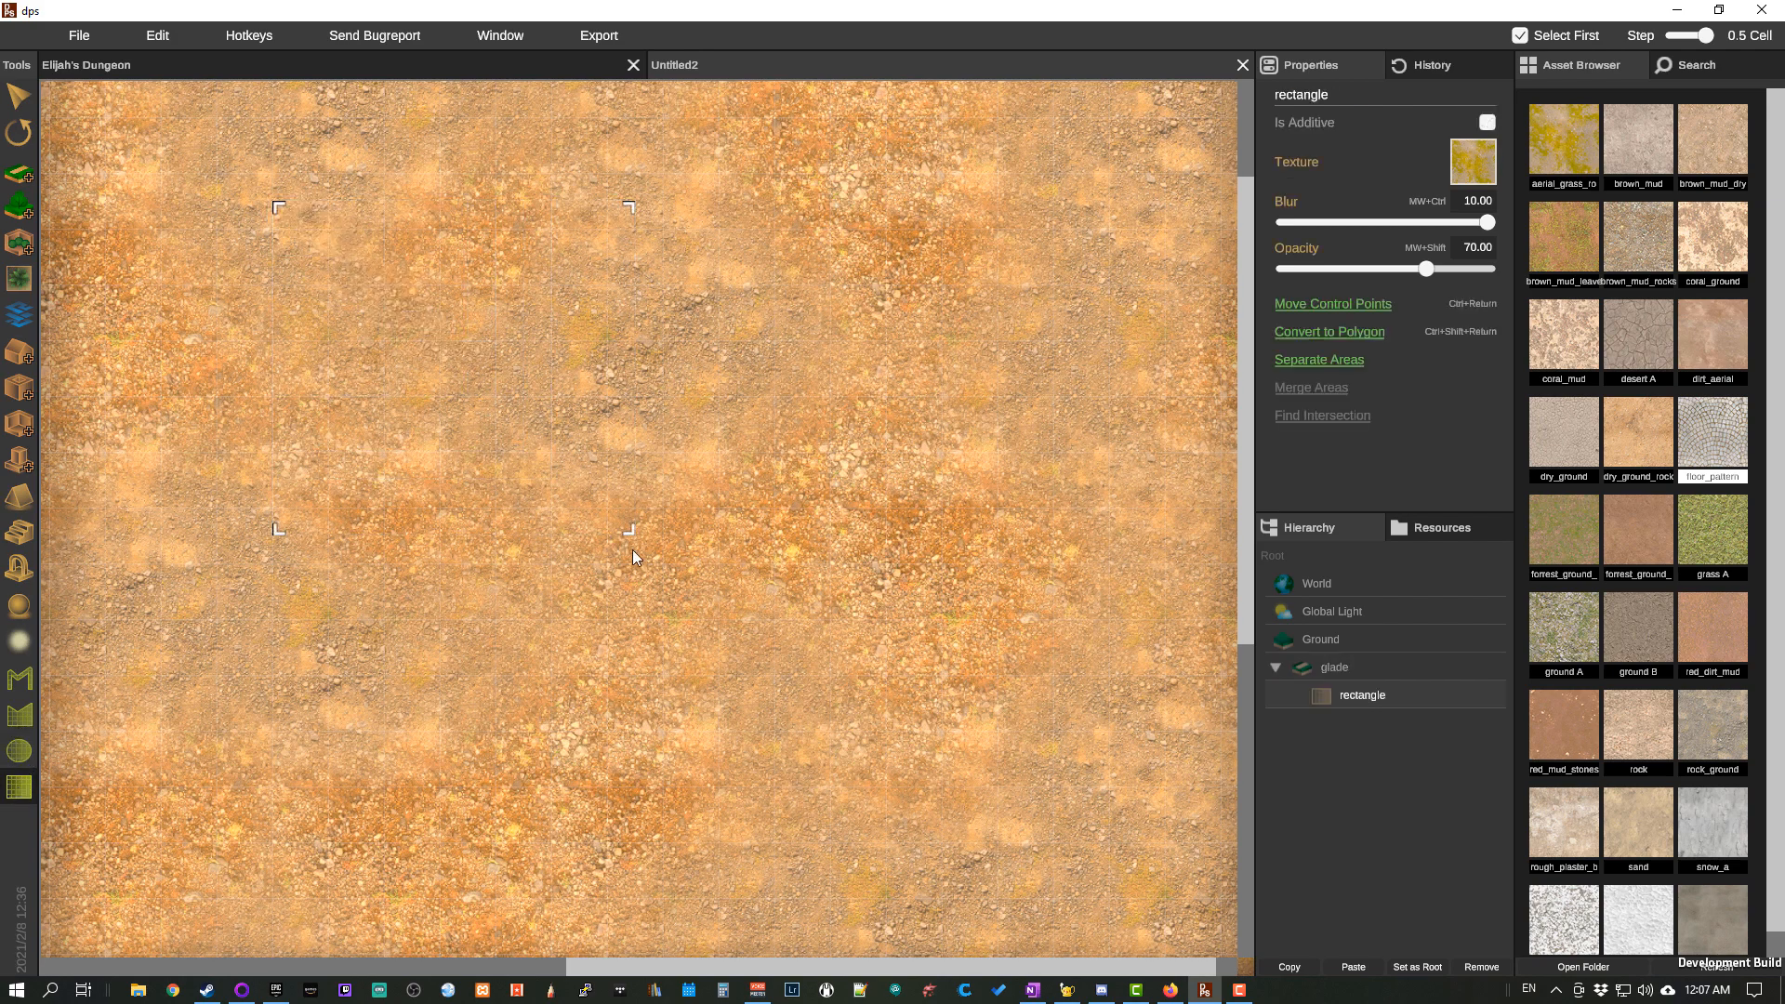
{"action": "left_click", "coordinate": [1487, 123]}
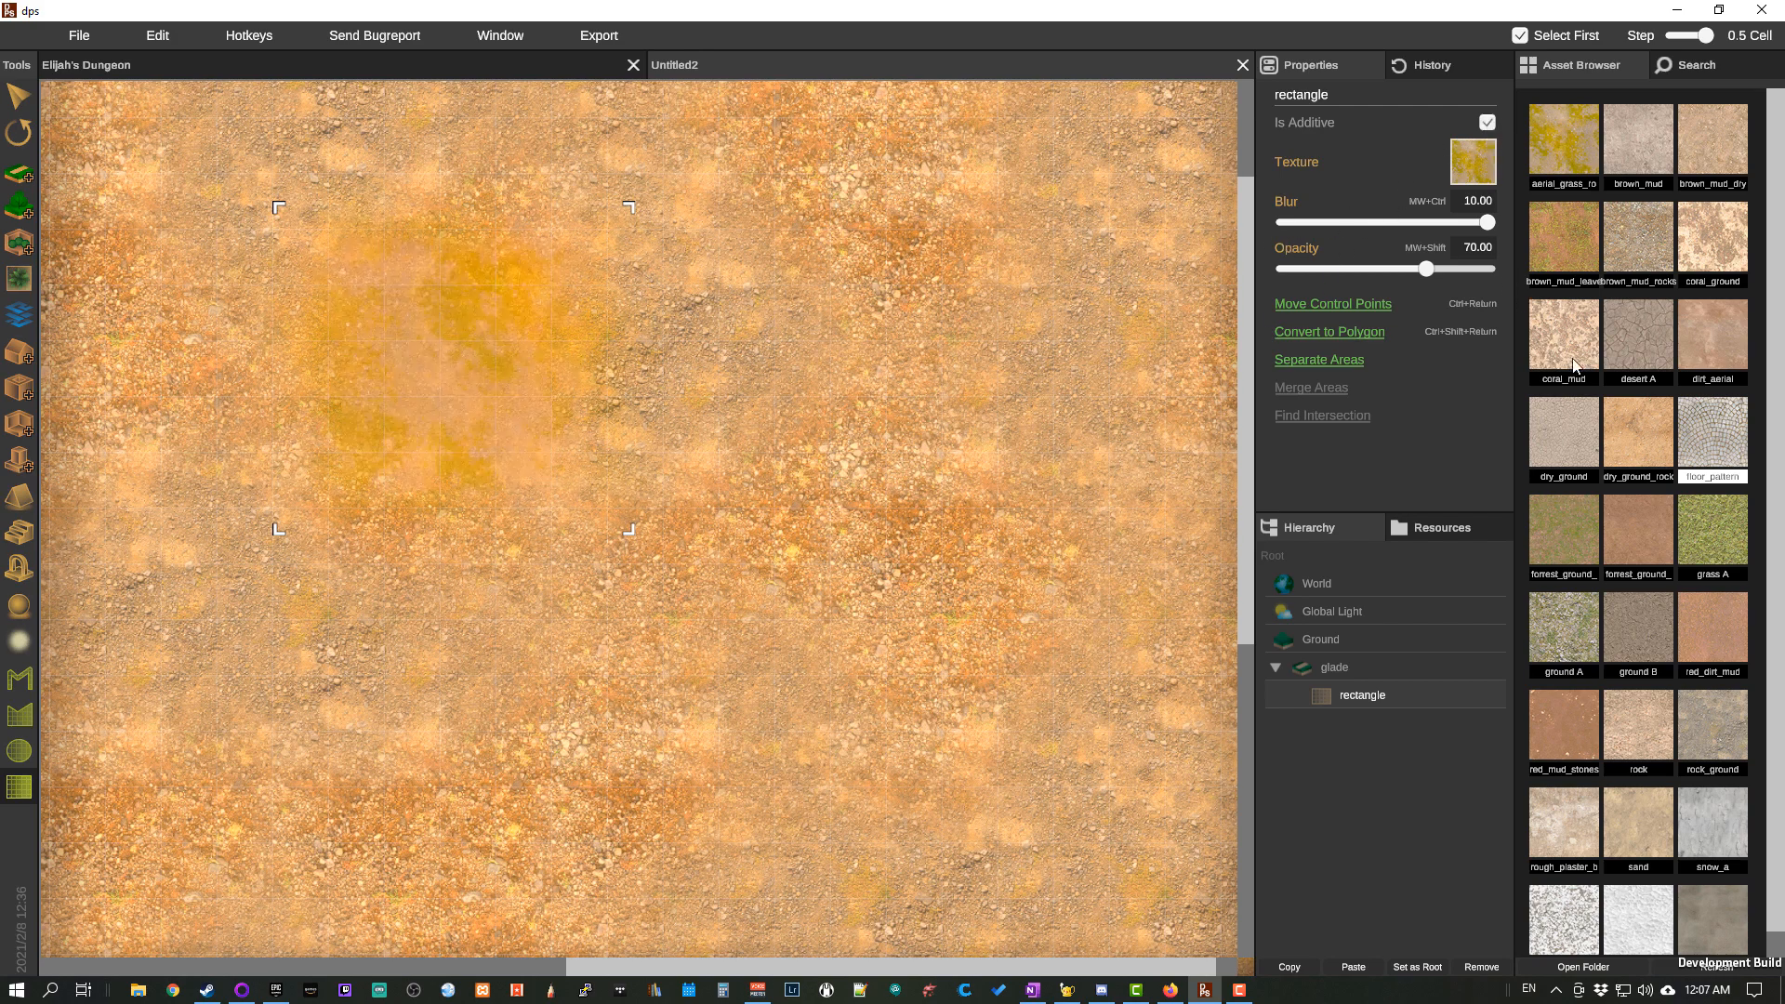
{"action": "left_click", "coordinate": [1721, 439]}
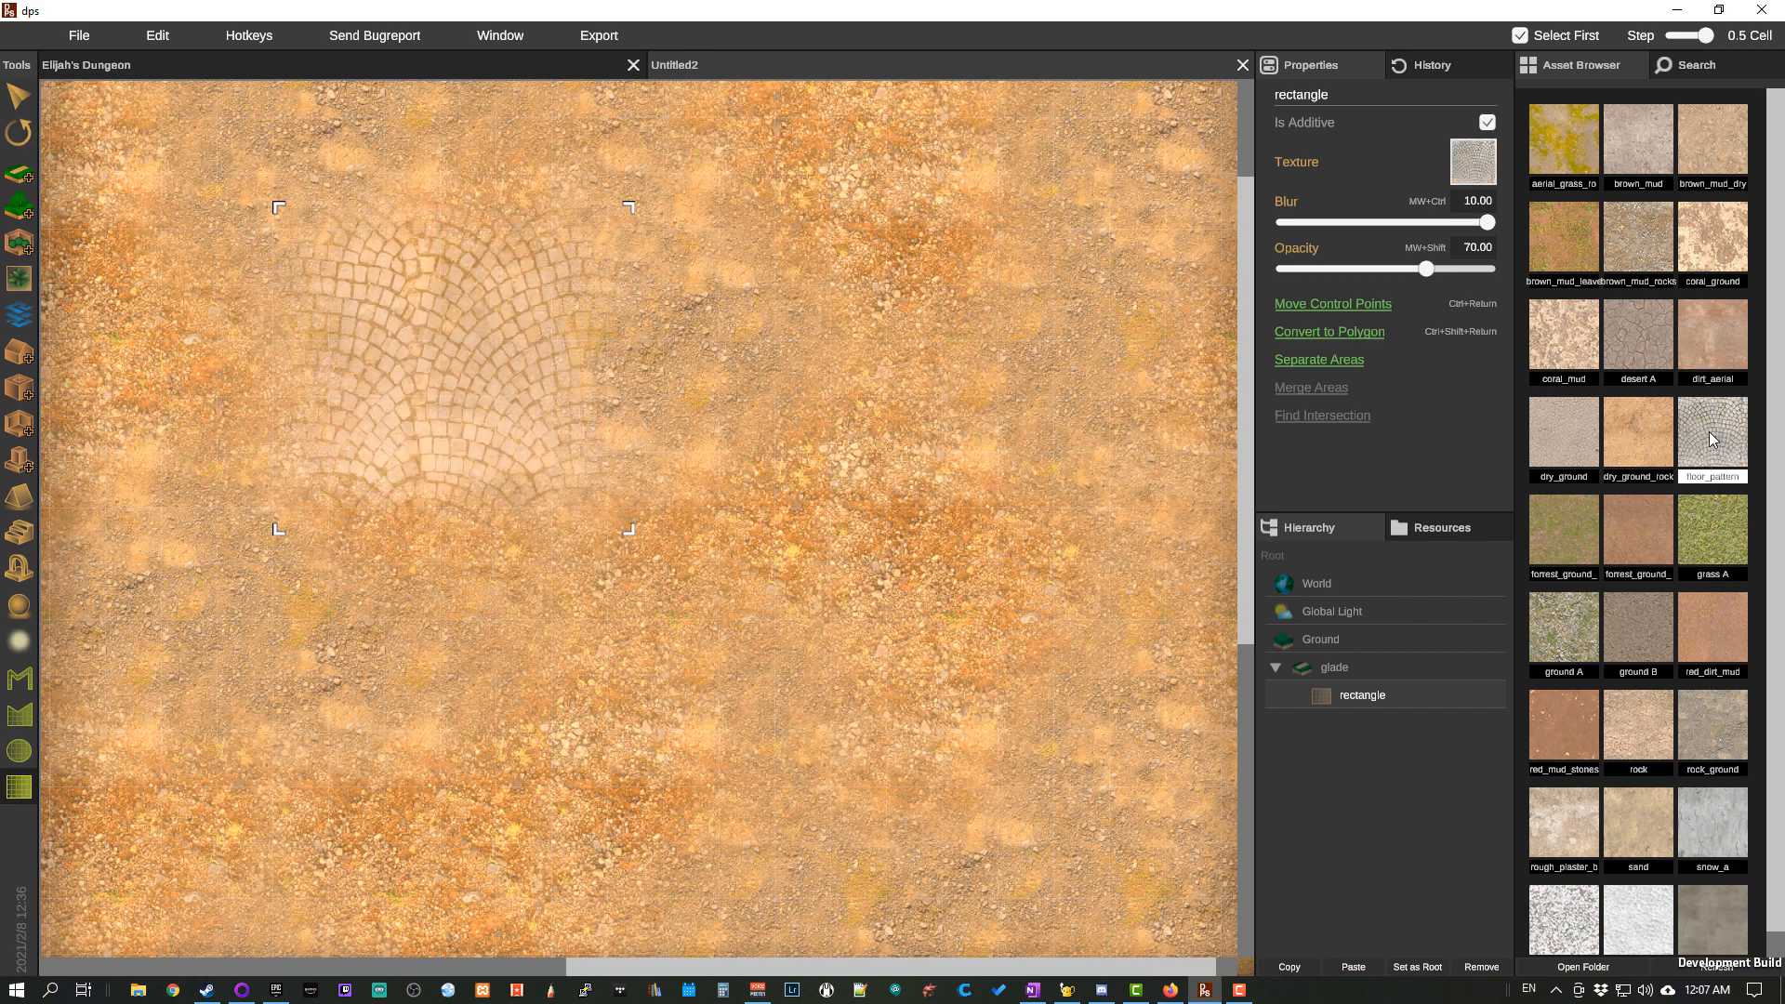
Step: Move the paved rectangle slightly downwards and set its blur to 1.00 and opacity to 97.85
{"action": "left_click", "coordinate": [18, 95]}
{"action": "mouse_move", "coordinate": [539, 353]}
{"action": "left_mouse_down"}
{"action": "mouse_move", "coordinate": [581, 401]}
{"action": "mouse_move", "coordinate": [559, 361]}
{"action": "left_mouse_up"}
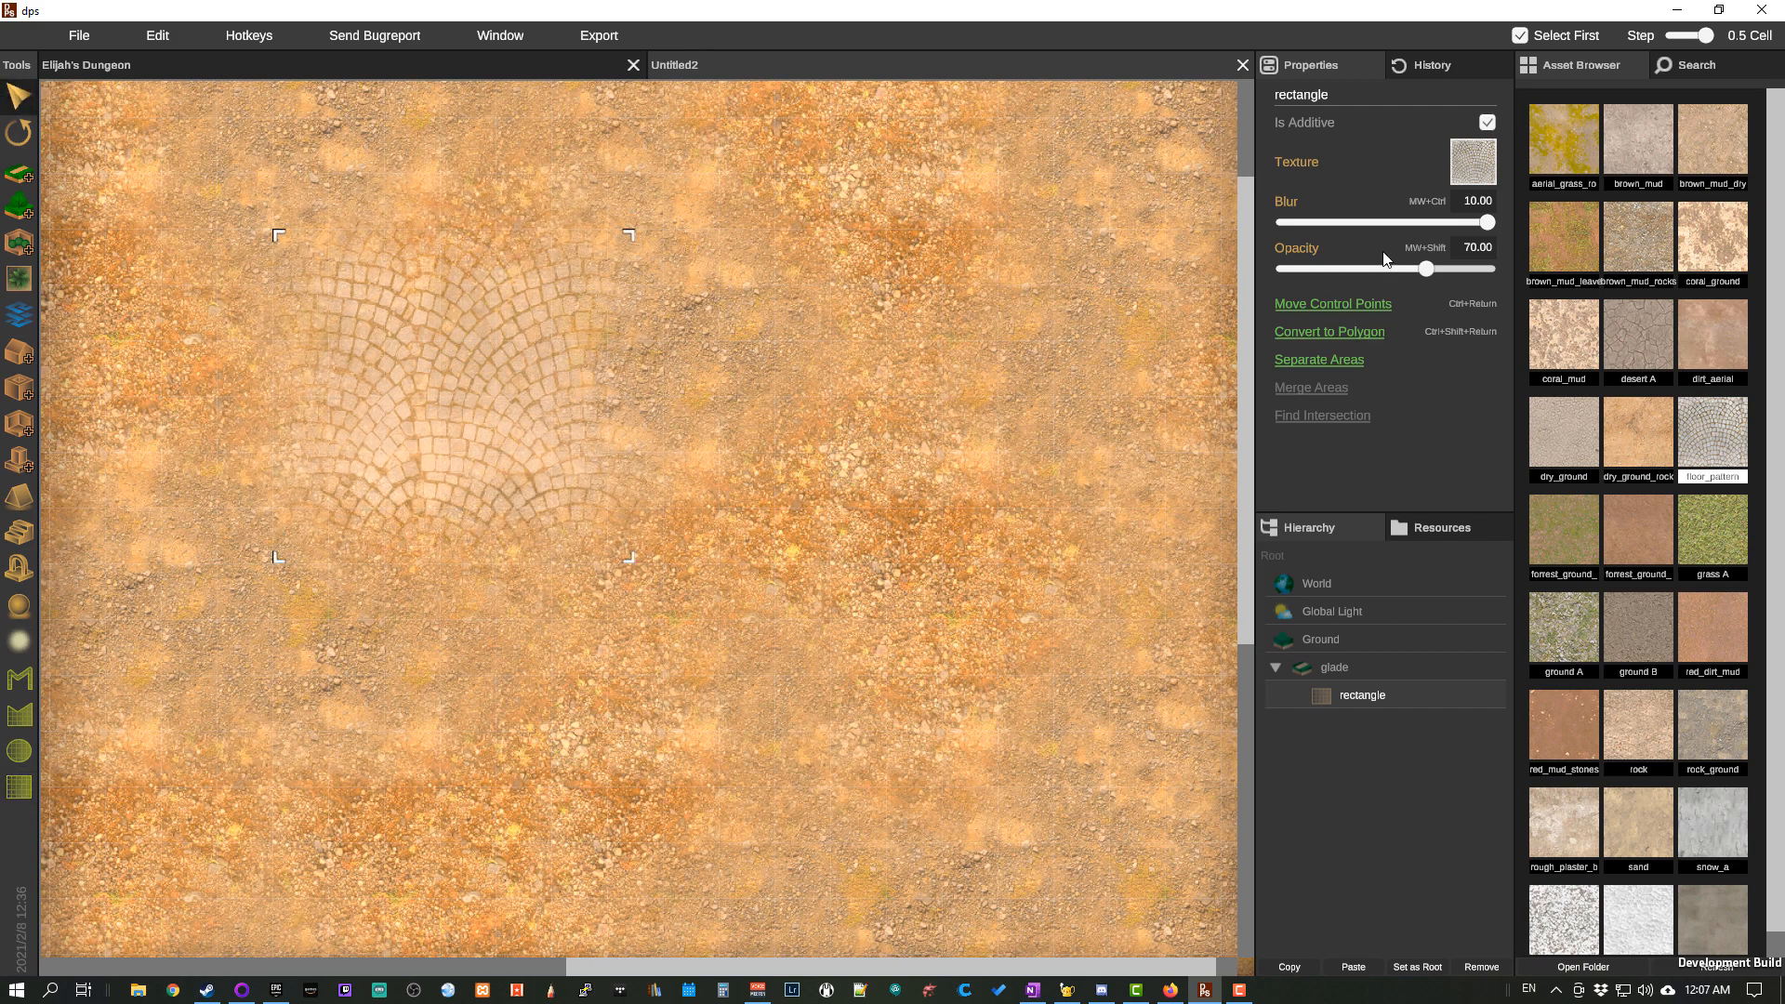
{"action": "left_click_drag", "start_coordinate": [1426, 269], "coordinate": [1275, 226]}
{"action": "left_click_drag", "start_coordinate": [1443, 272], "coordinate": [1482, 281]}
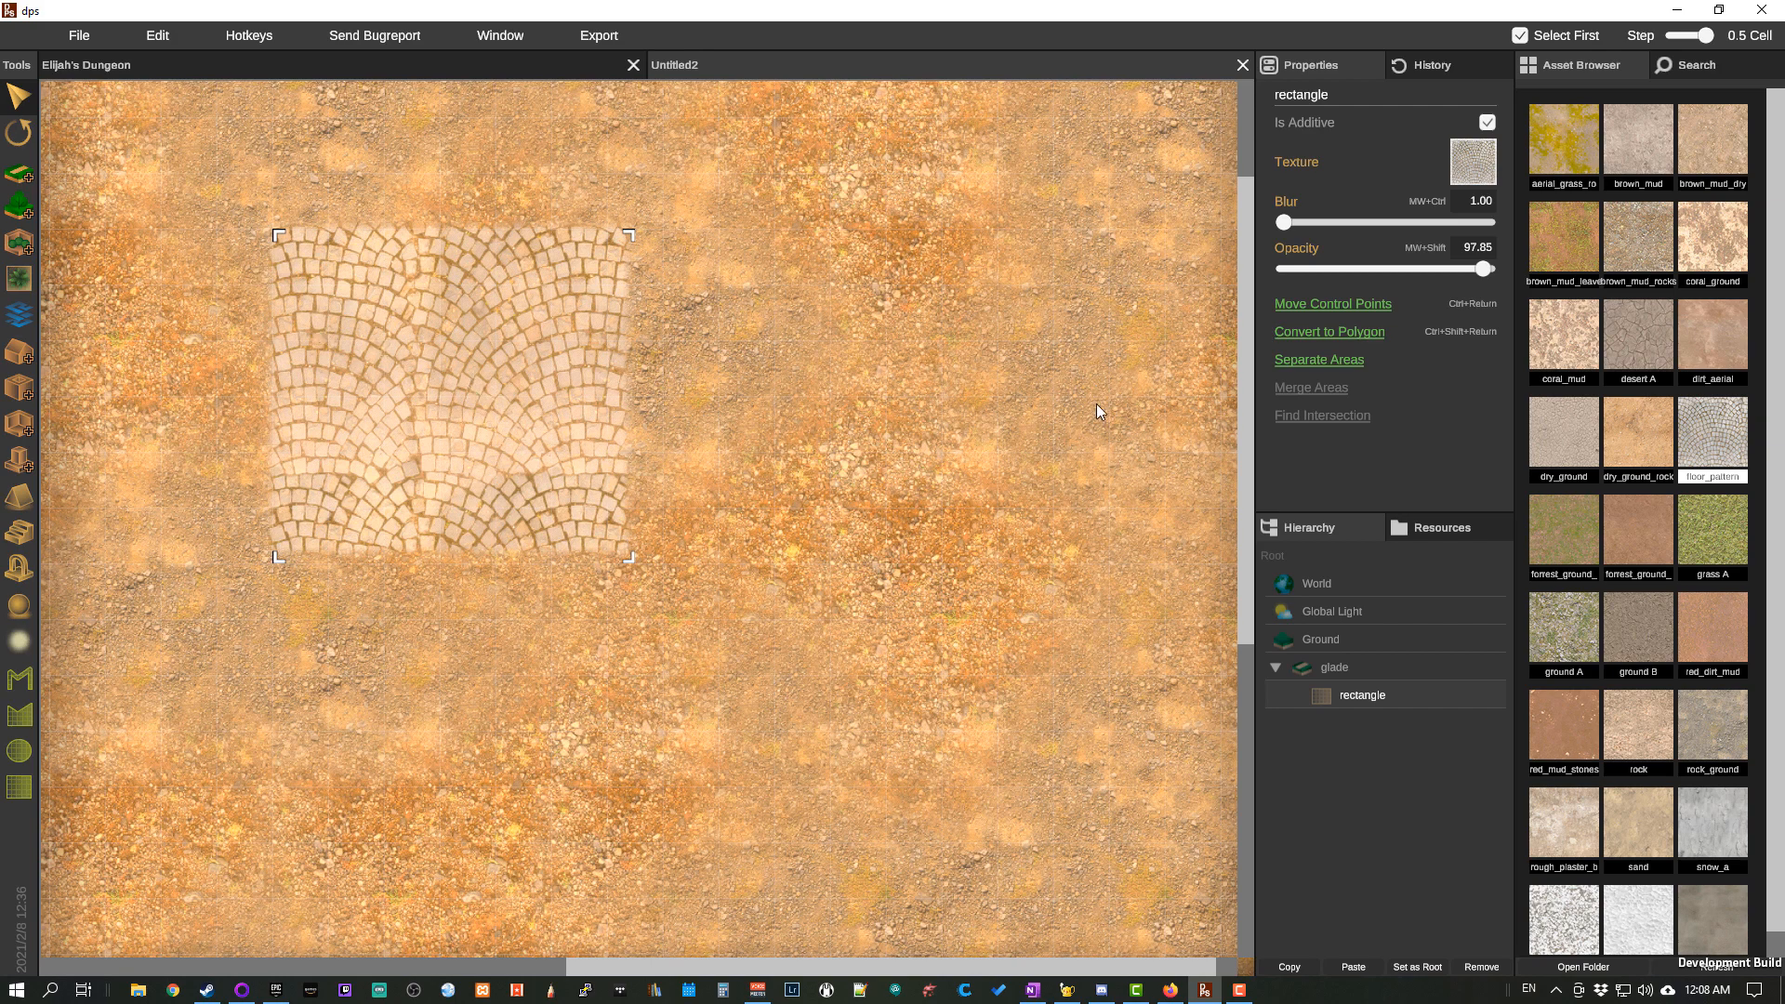
Step: Move the rectangle's upper-right control point outwards and down, and convert the shape to a polygon
{"action": "left_click", "coordinate": [1336, 303]}
{"action": "left_click_drag", "start_coordinate": [633, 229], "coordinate": [663, 285]}
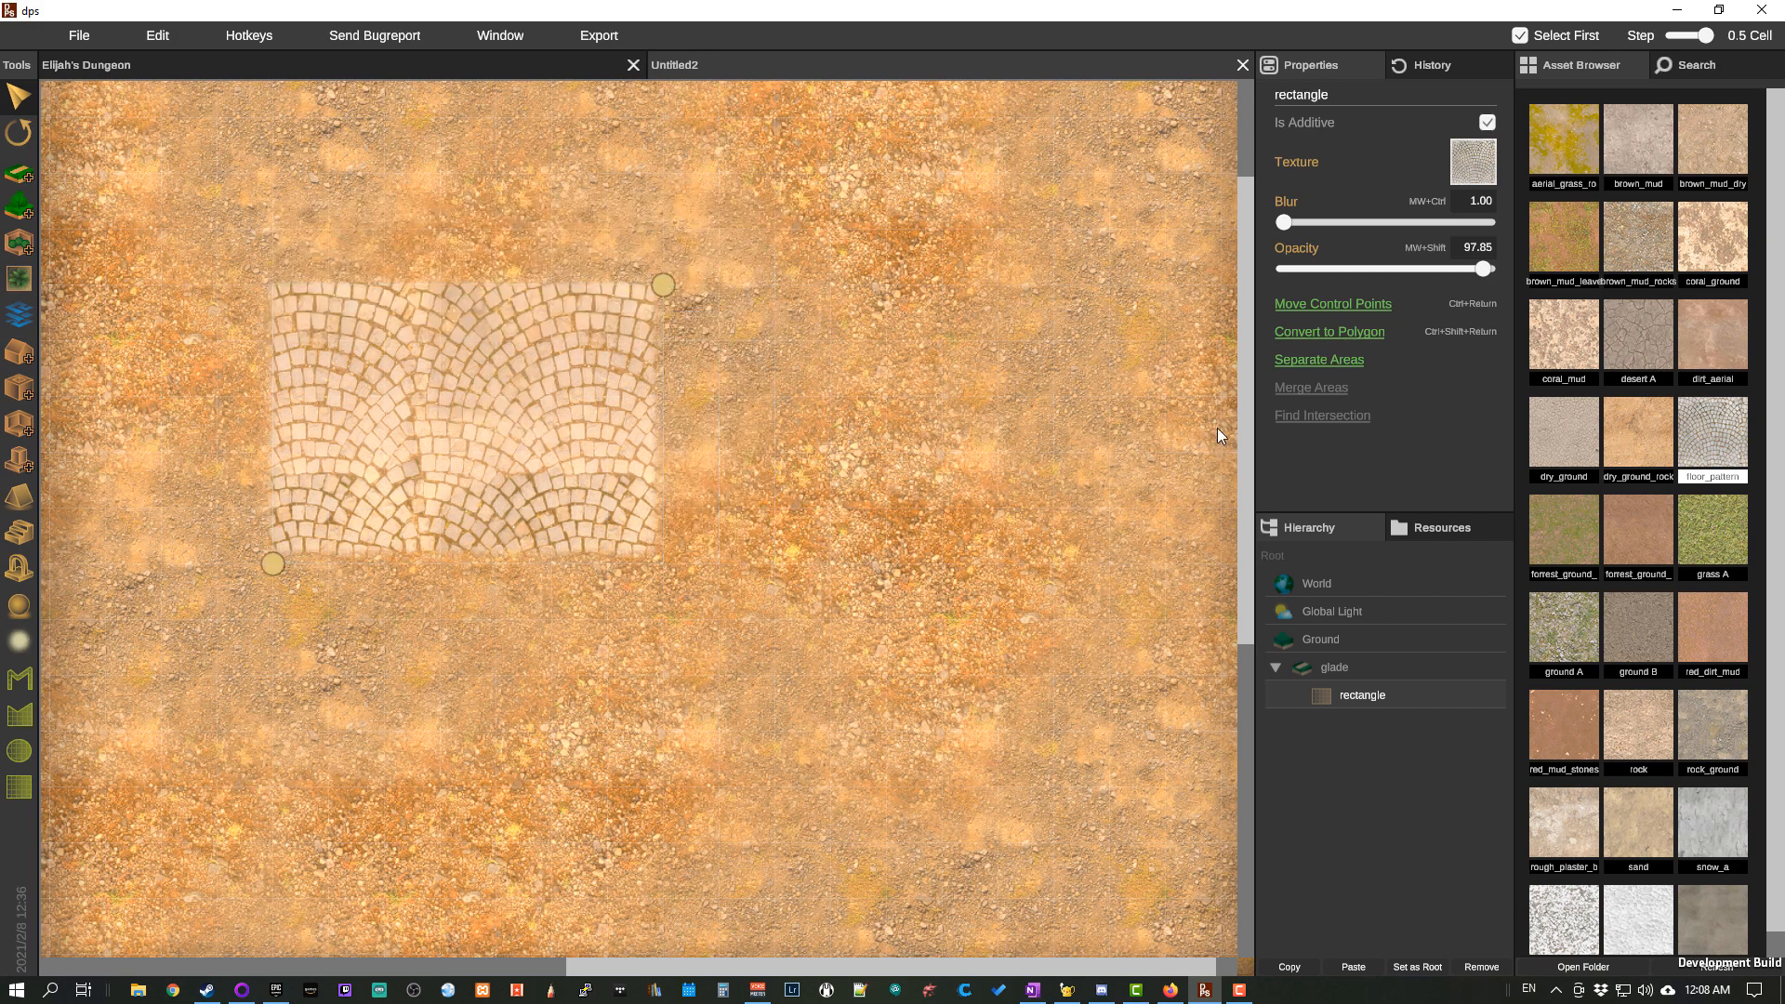
{"action": "left_click", "coordinate": [1343, 335]}
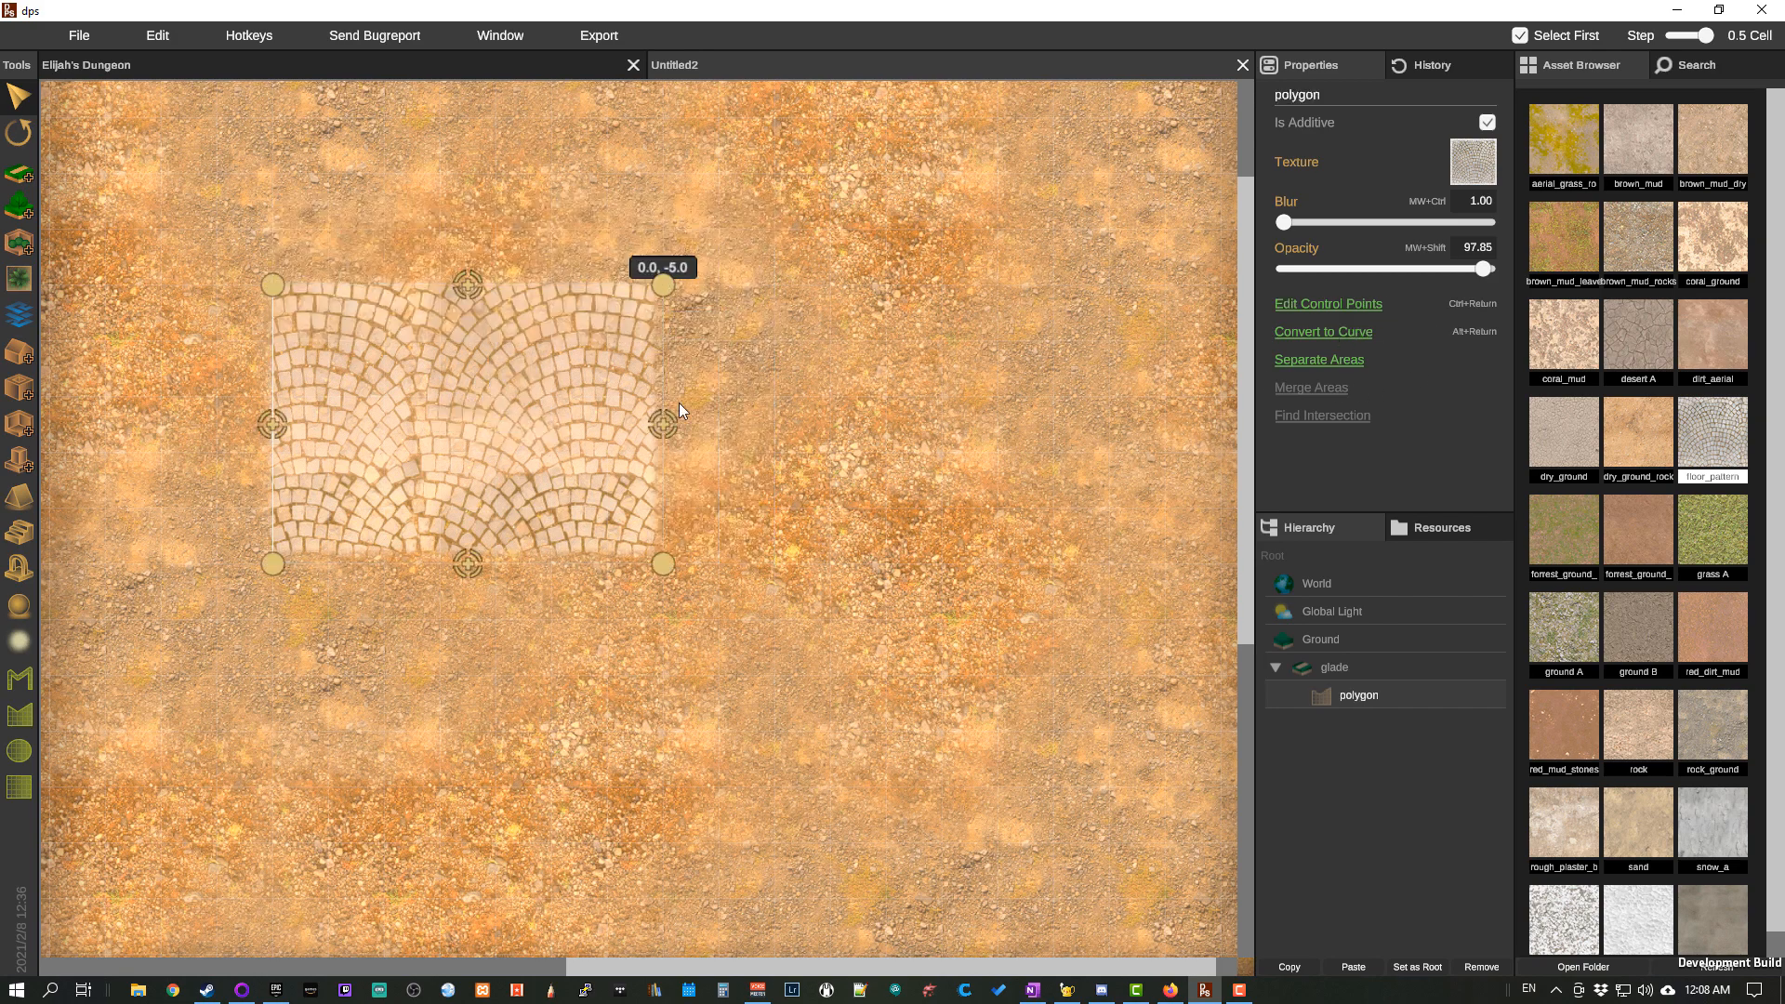
Step: Pull the polygon's right-edge midpoint, lower-right corner and bottom-edge midpoint outwards
{"action": "left_click_drag", "start_coordinate": [656, 431], "coordinate": [764, 456]}
{"action": "left_click_drag", "start_coordinate": [663, 564], "coordinate": [668, 595]}
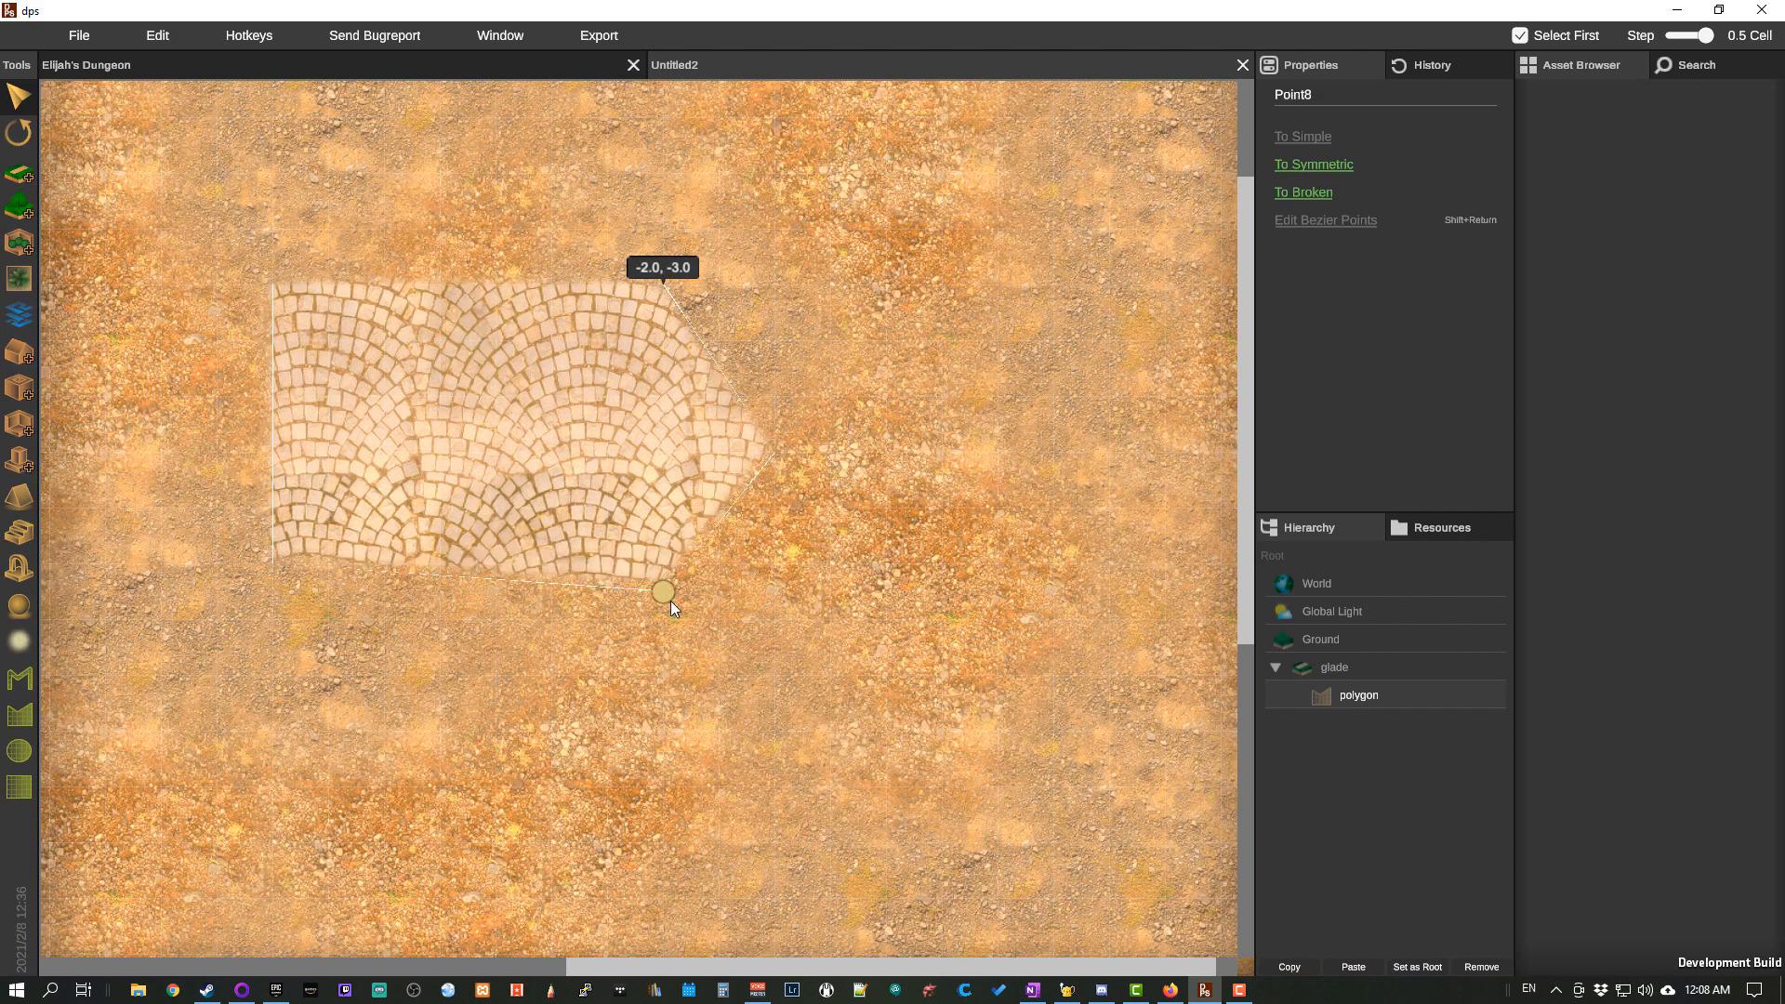
{"action": "left_click_drag", "start_coordinate": [474, 577], "coordinate": [469, 661]}
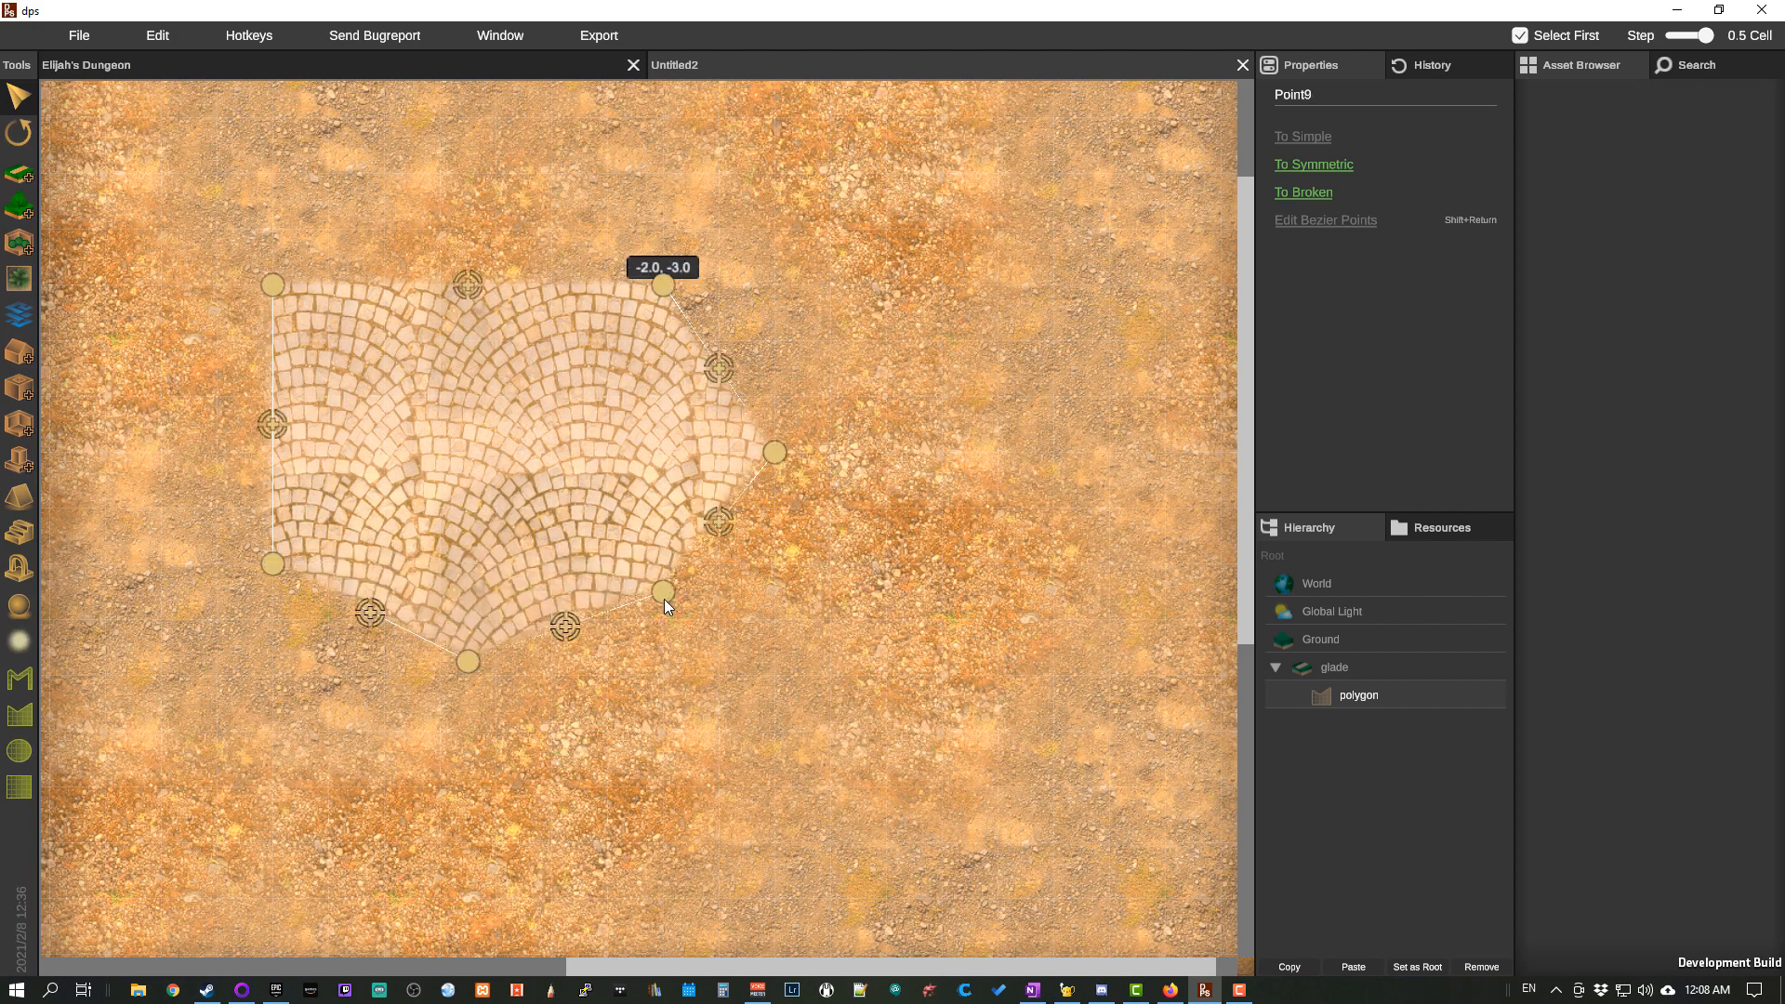
Step: Pull the polygon's lower-right corner and its left-edge midpoint inwards
{"action": "left_click_drag", "start_coordinate": [664, 599], "coordinate": [636, 571]}
{"action": "left_click_drag", "start_coordinate": [271, 428], "coordinate": [303, 408]}
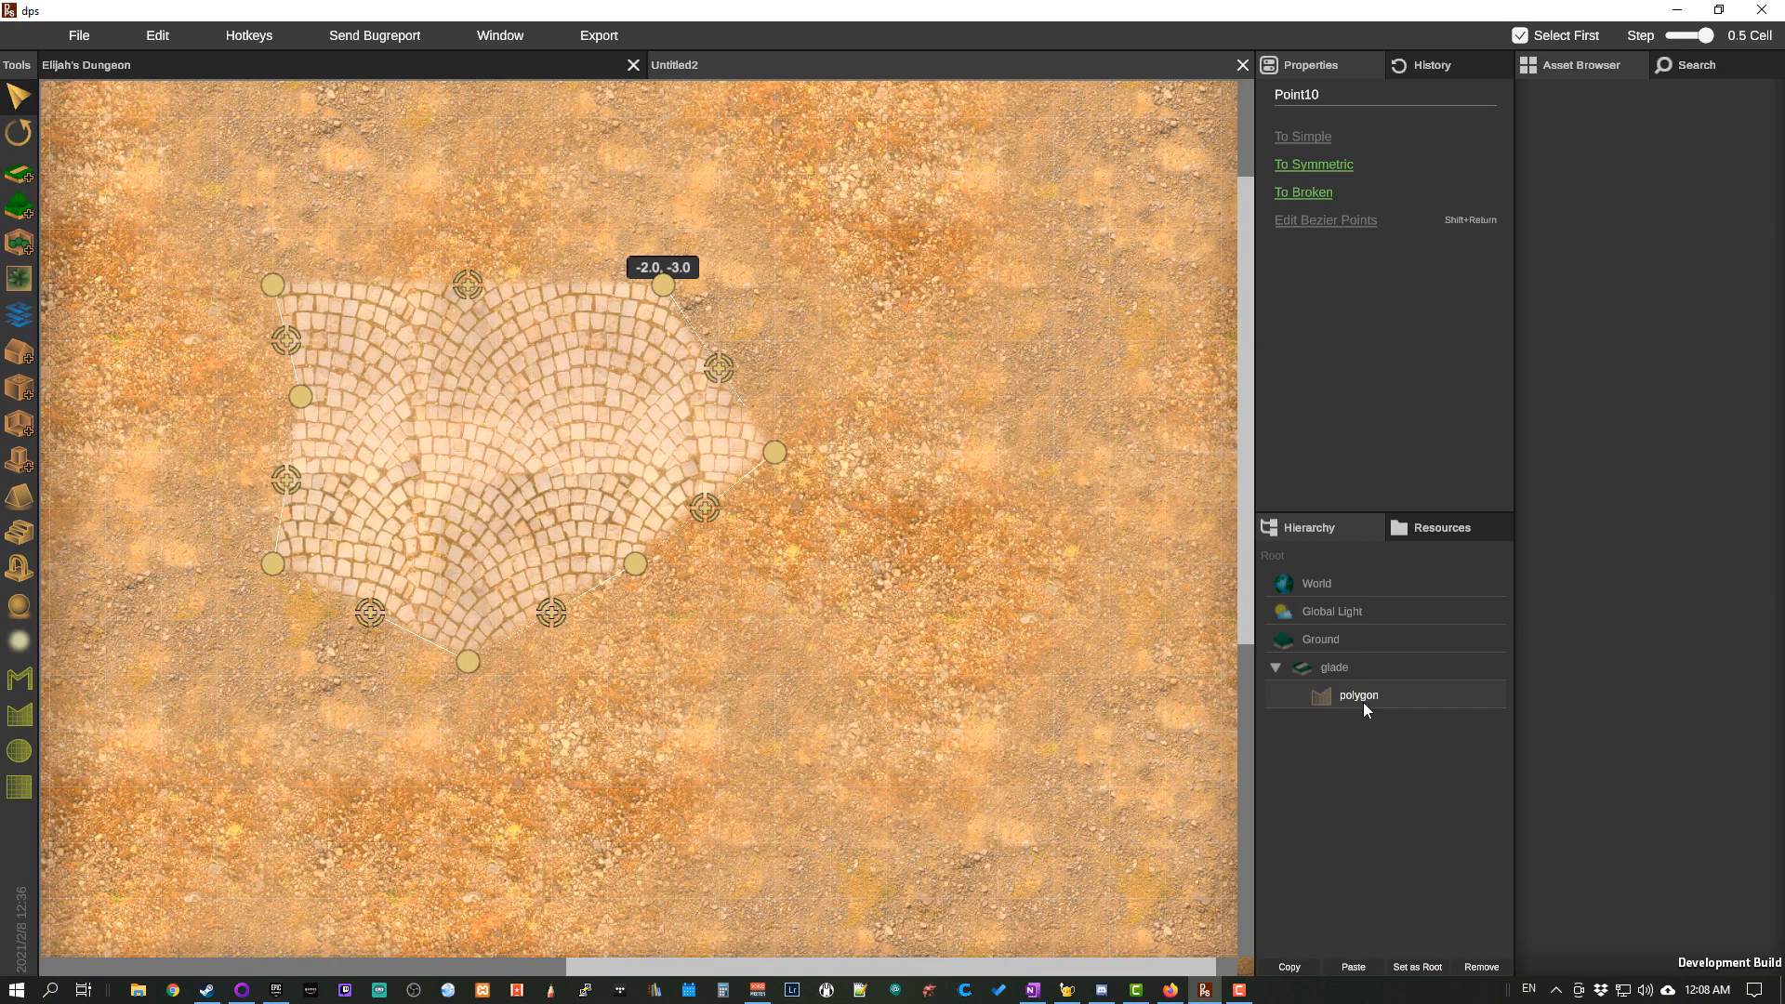
Step: Try the grass A texture and both forrest_ground textures on the polygon, and restore floor_pattern
{"action": "left_click", "coordinate": [1360, 696]}
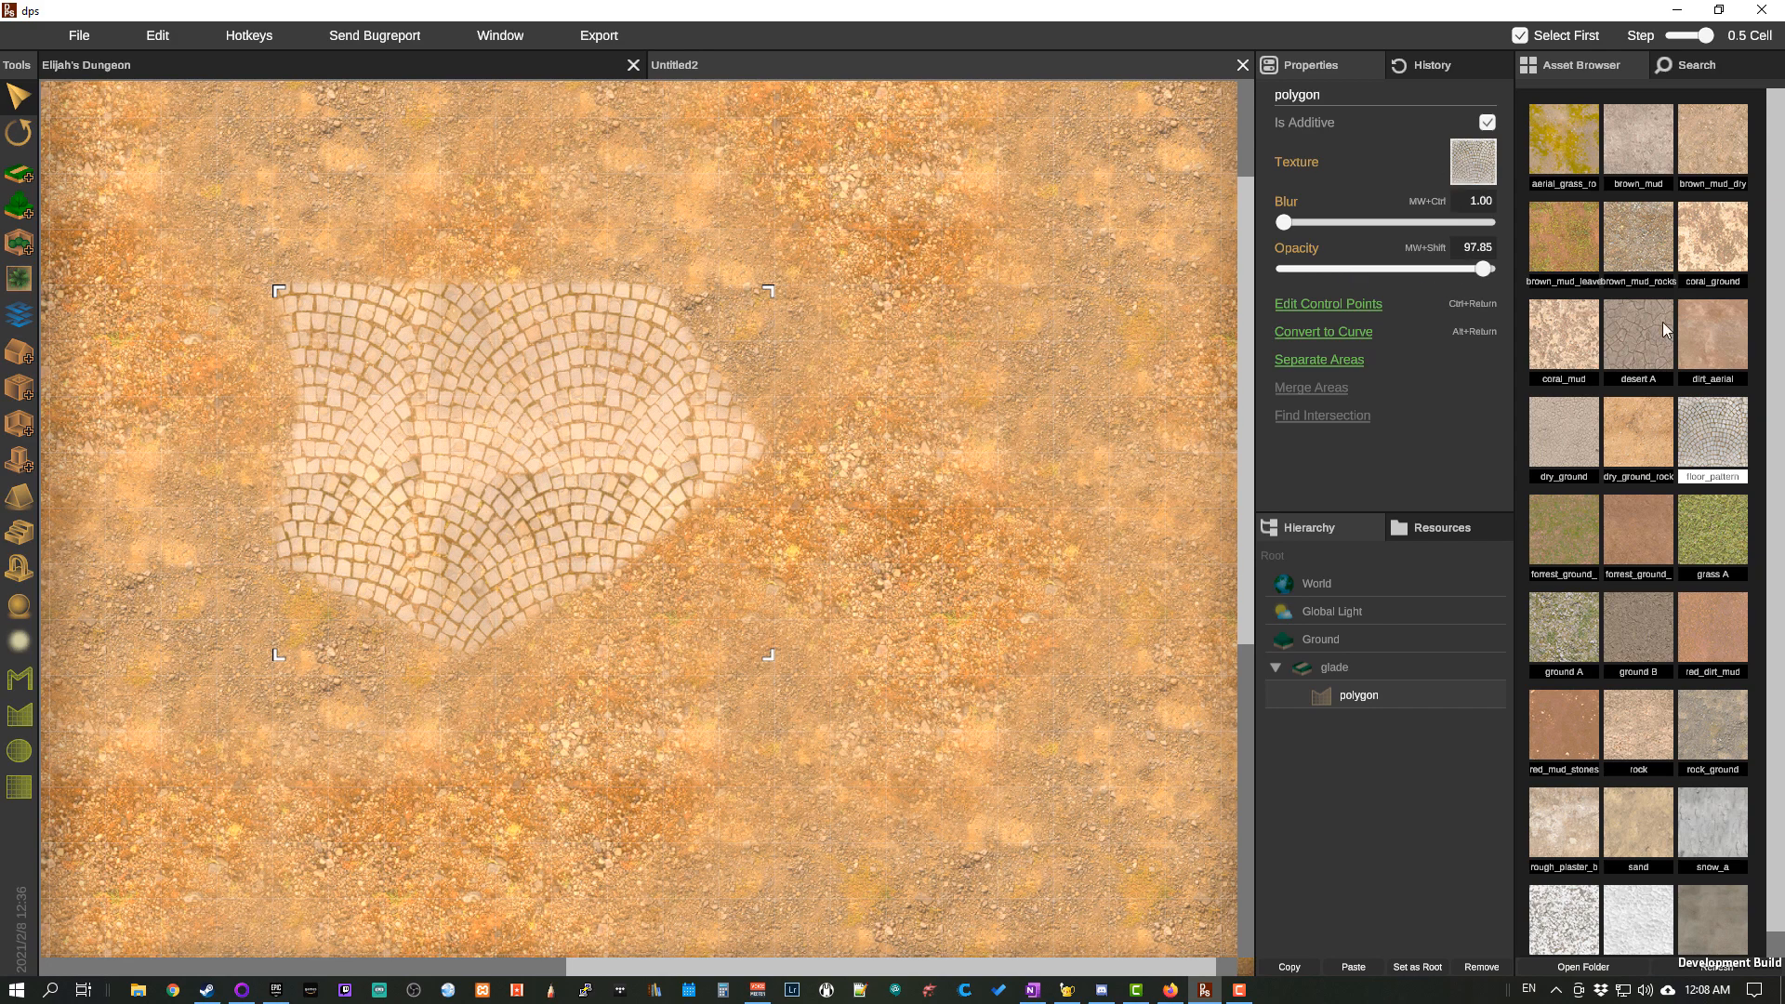
{"action": "left_click", "coordinate": [1710, 527]}
{"action": "left_click", "coordinate": [1631, 521]}
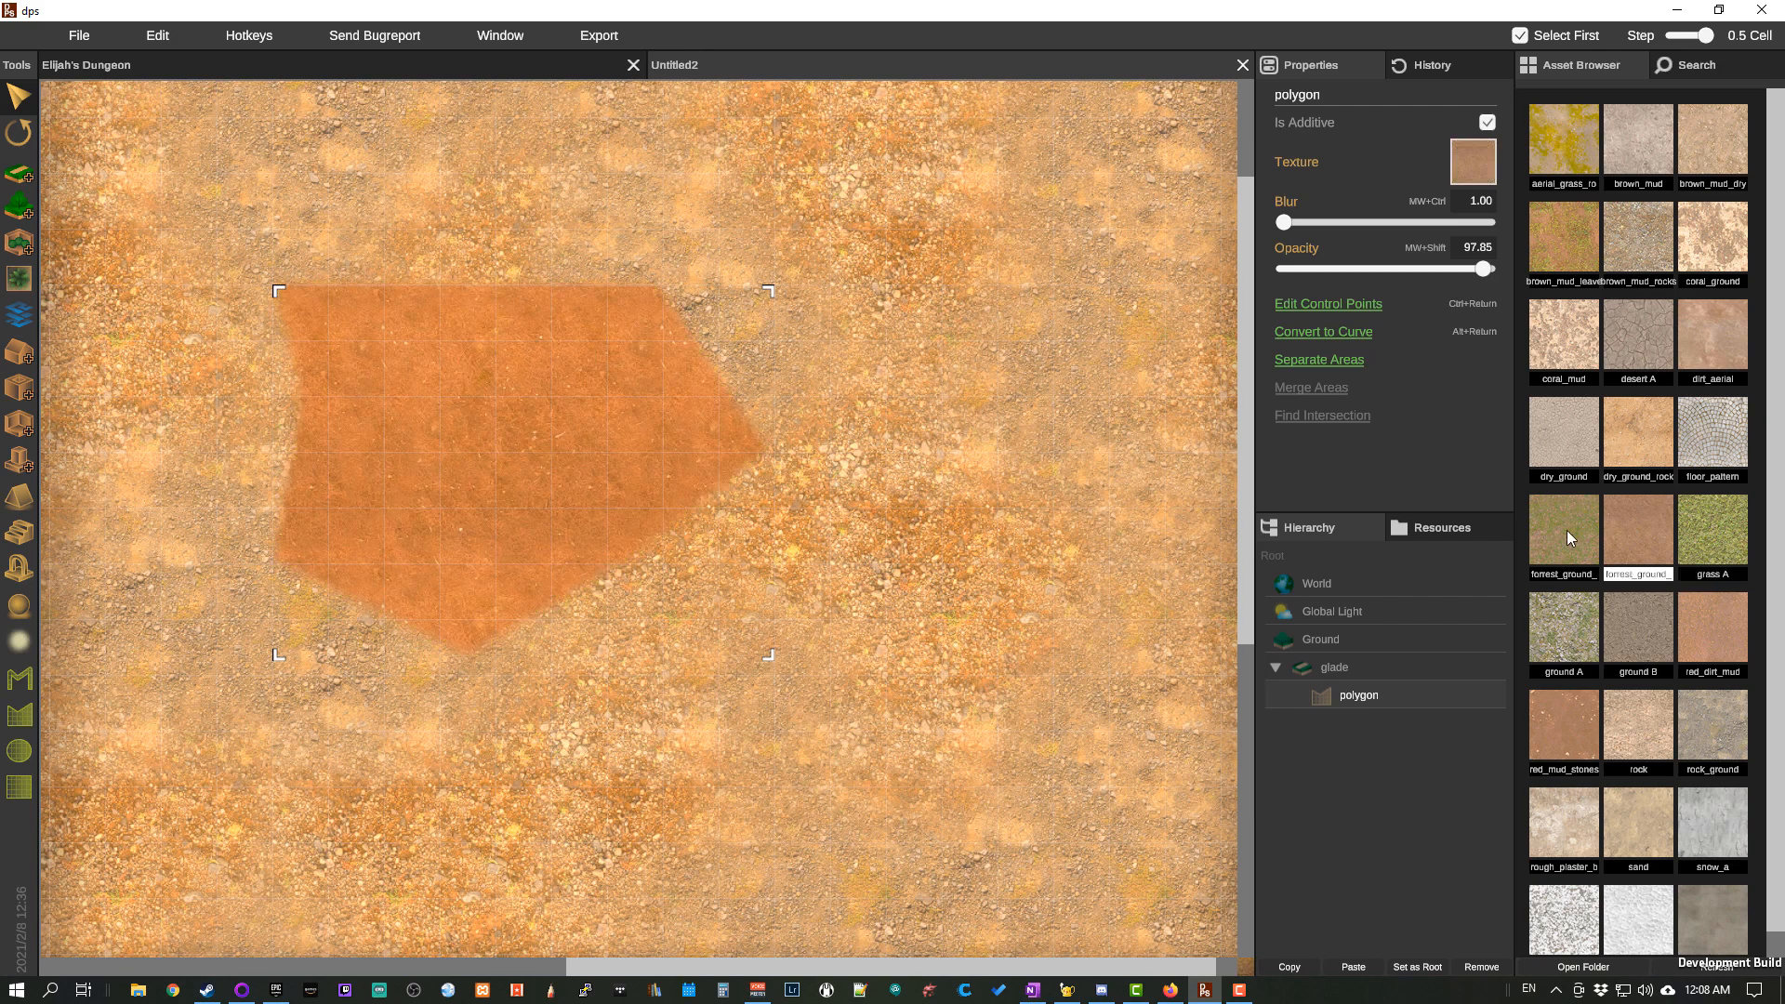
{"action": "left_click", "coordinate": [1566, 530]}
{"action": "left_click", "coordinate": [1708, 428]}
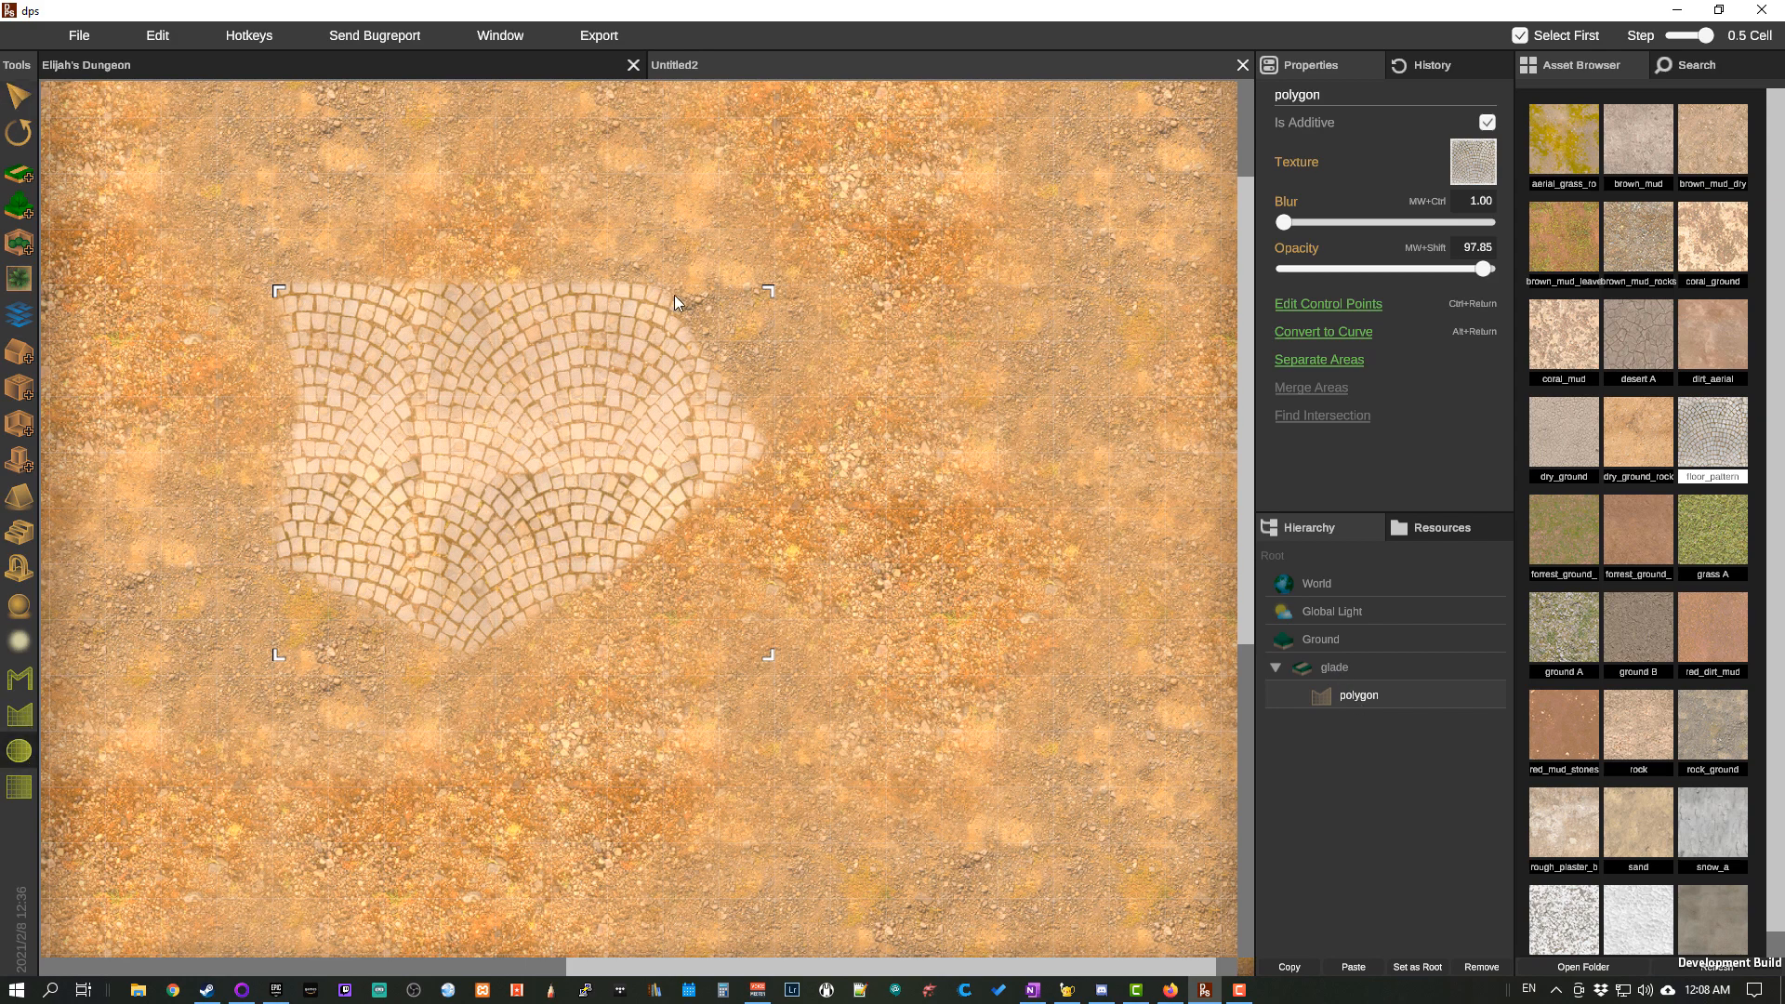
Step: Draw an ellipse in the glade beside the polygon and move it so the two paved shapes overlap
{"action": "left_click_drag", "start_coordinate": [996, 407], "coordinate": [1198, 595]}
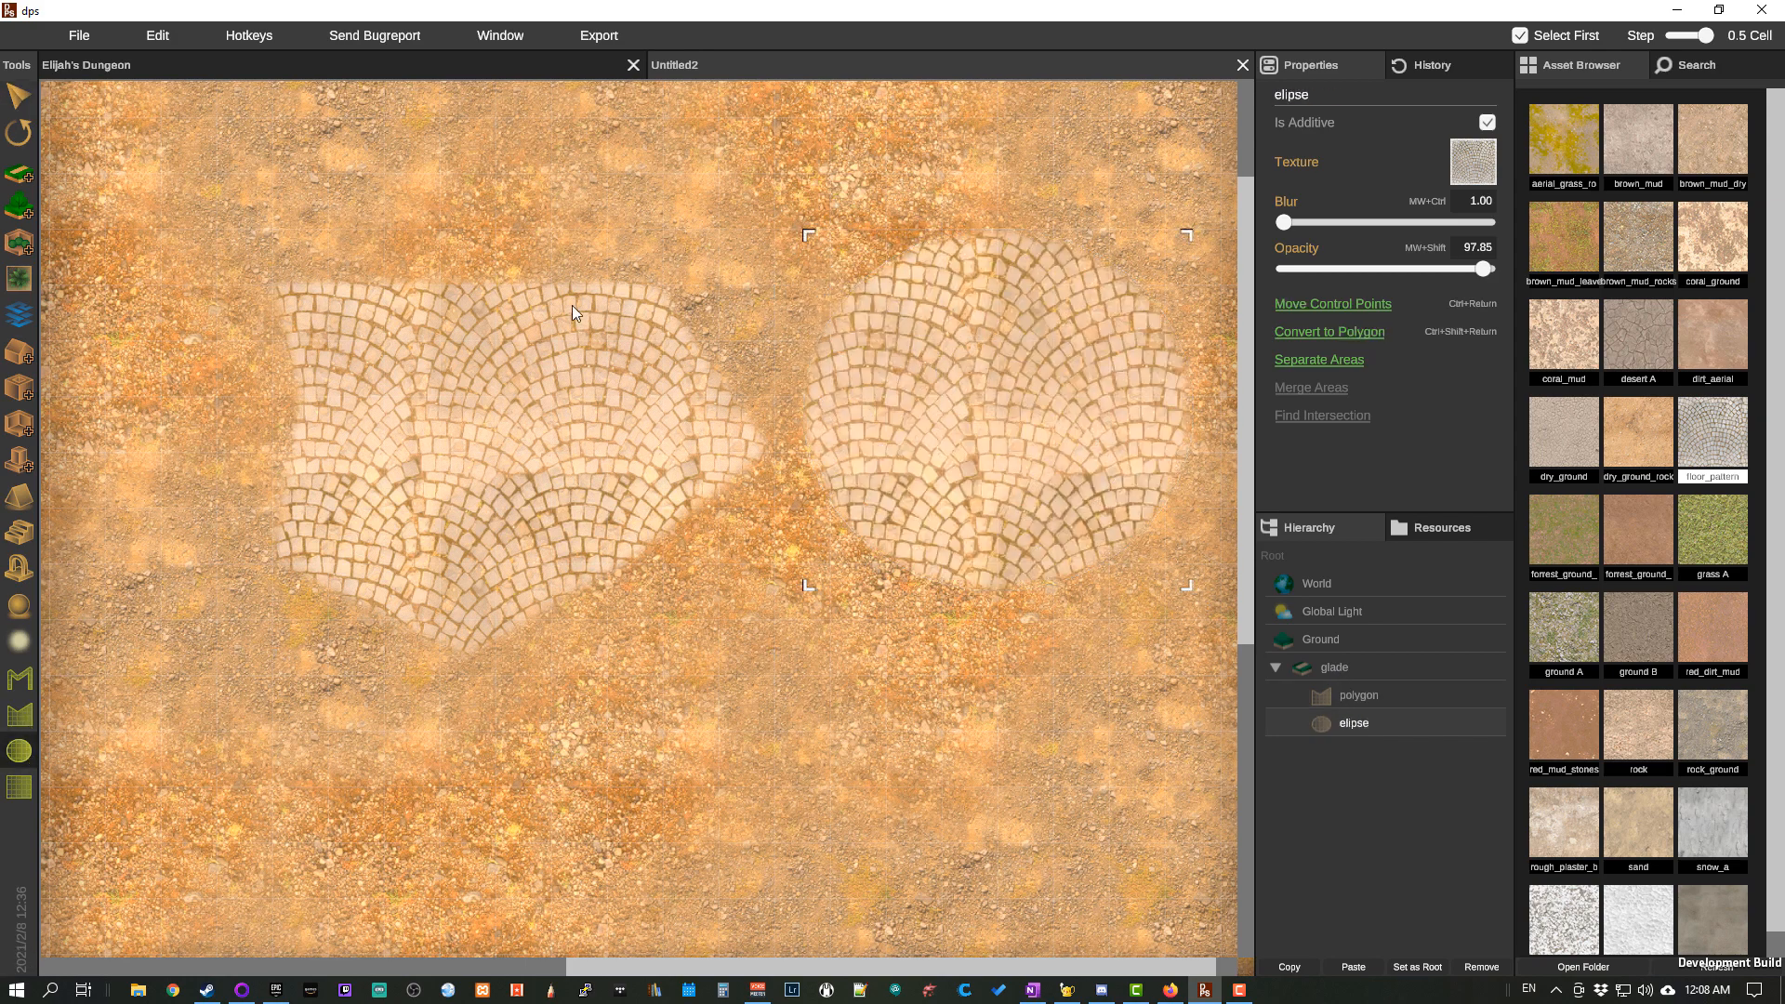
{"action": "left_click", "coordinate": [17, 96]}
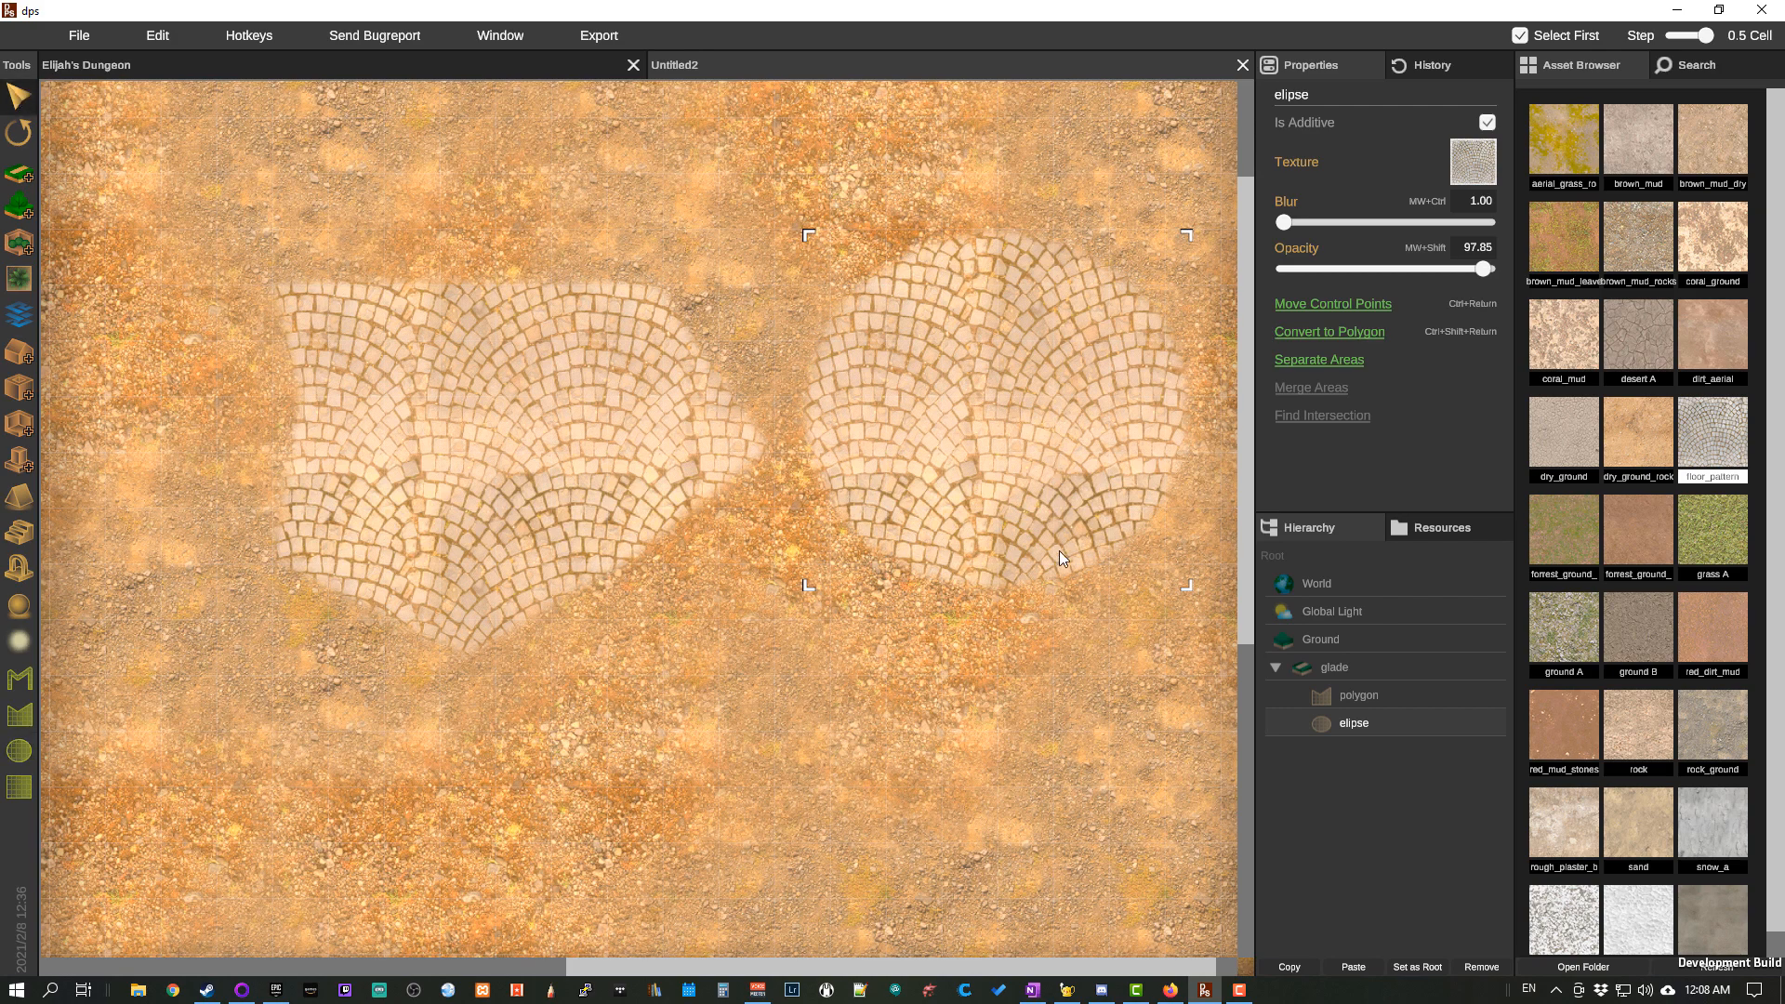
{"action": "left_click_drag", "start_coordinate": [1060, 553], "coordinate": [816, 399]}
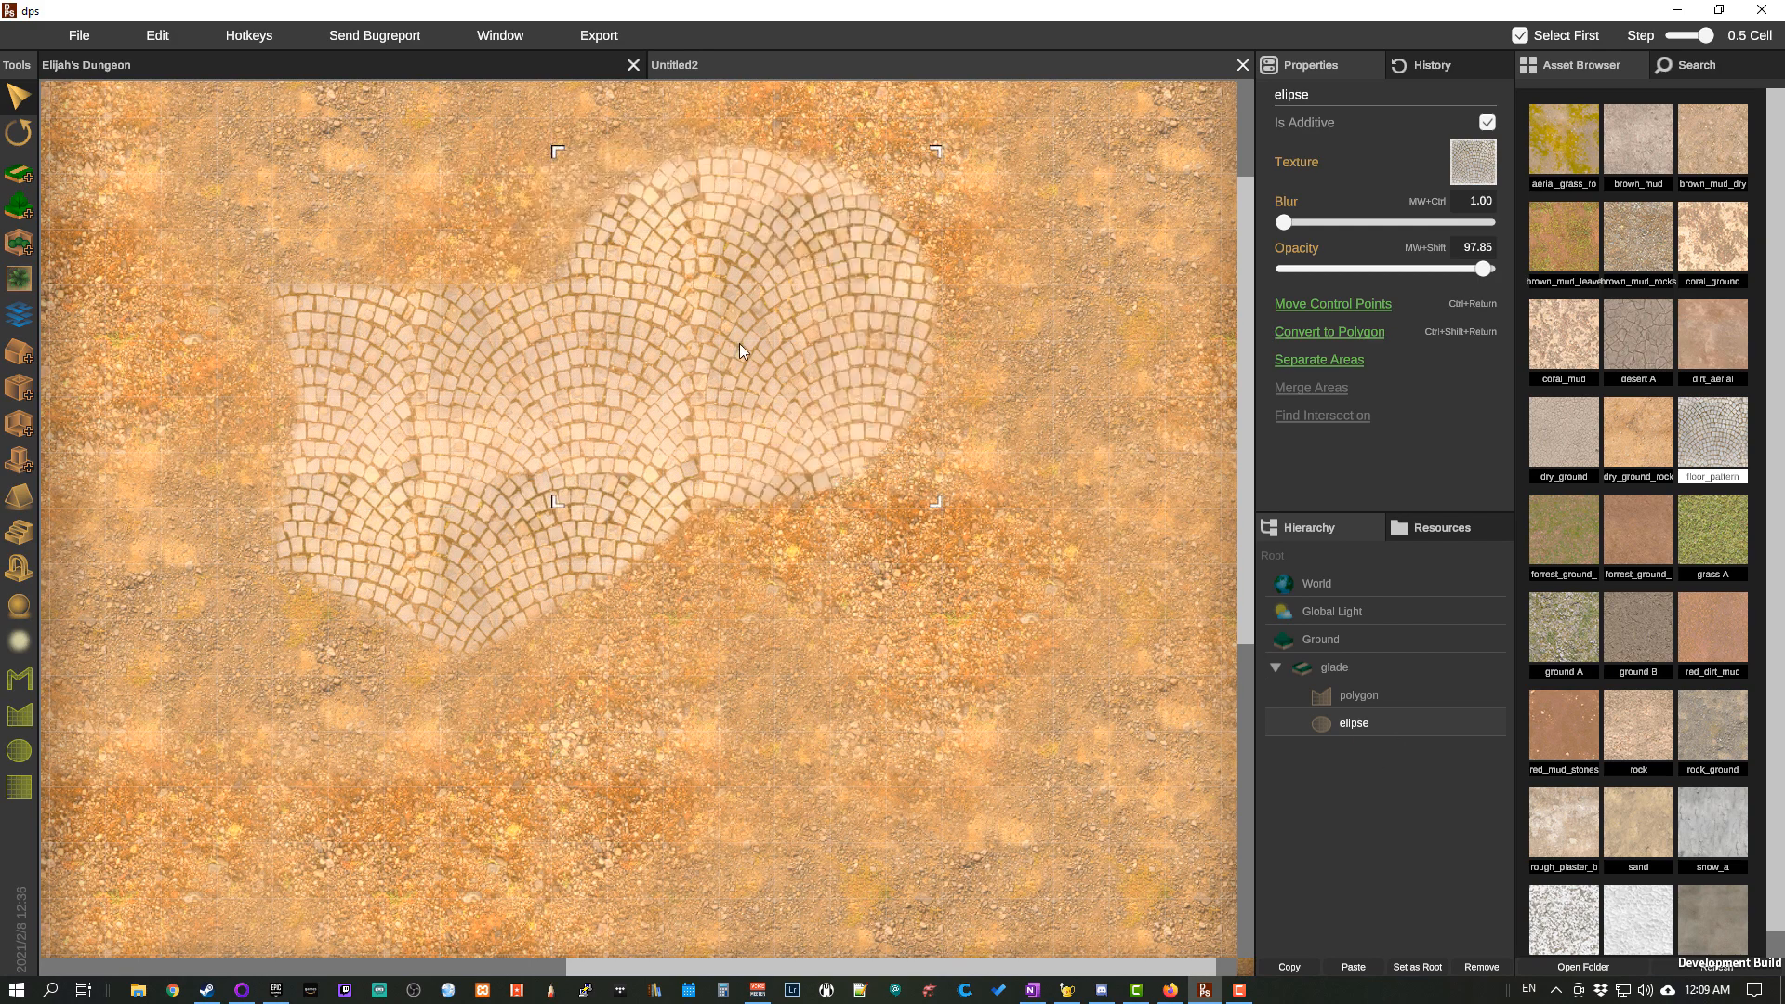
{"action": "mouse_move", "coordinate": [739, 343]}
{"action": "left_mouse_down"}
{"action": "mouse_move", "coordinate": [757, 404]}
{"action": "mouse_move", "coordinate": [735, 359]}
{"action": "left_mouse_up"}
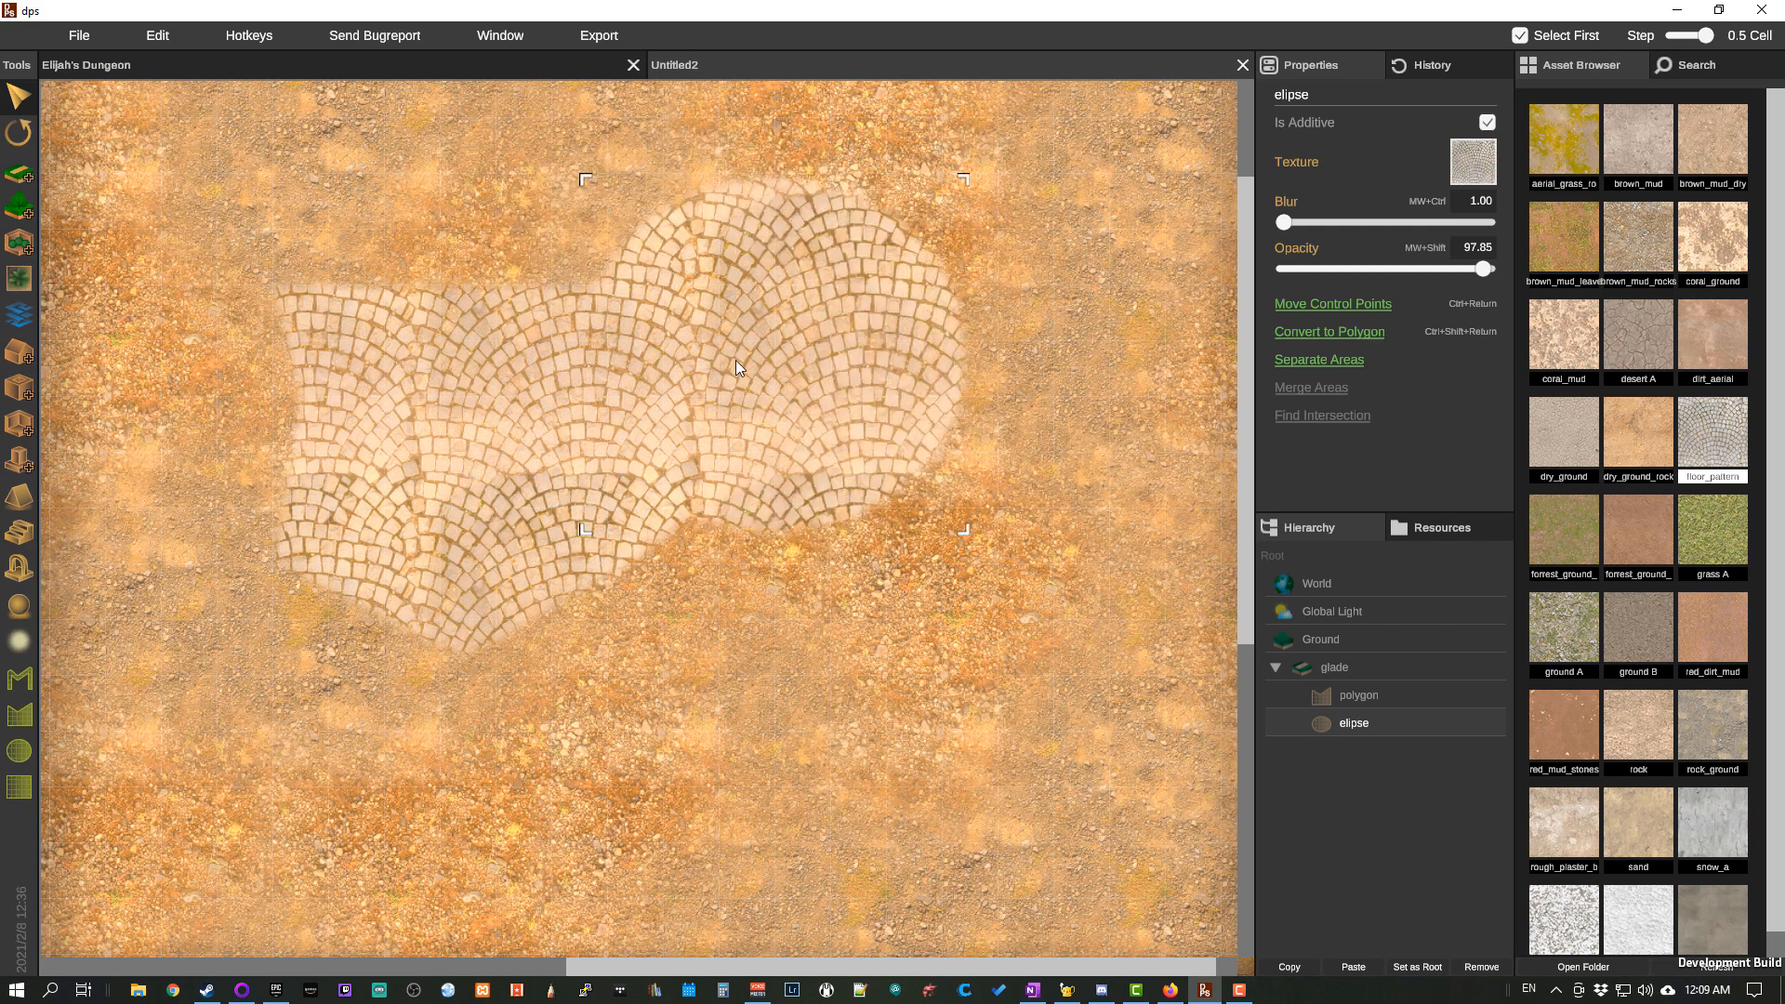
Step: Move the whole glade slightly right and down, and set its opacity to 100.00
{"action": "left_click", "coordinate": [1367, 666]}
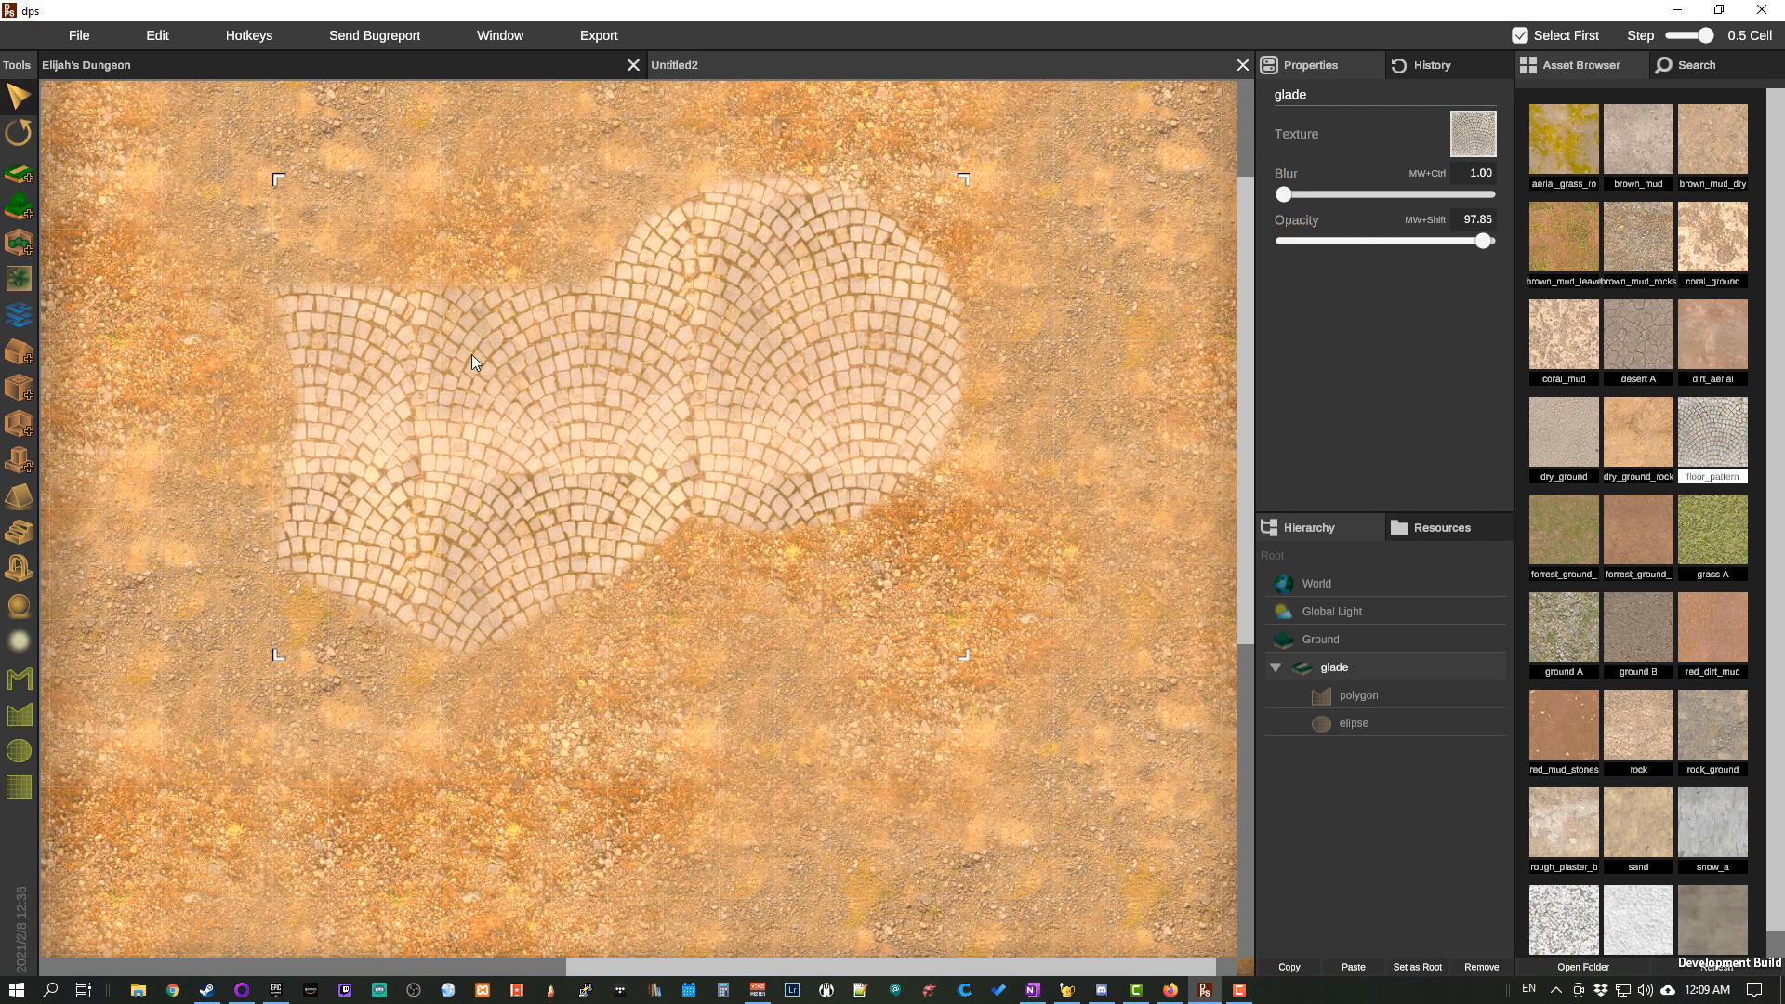
{"action": "left_click_drag", "start_coordinate": [471, 354], "coordinate": [452, 478]}
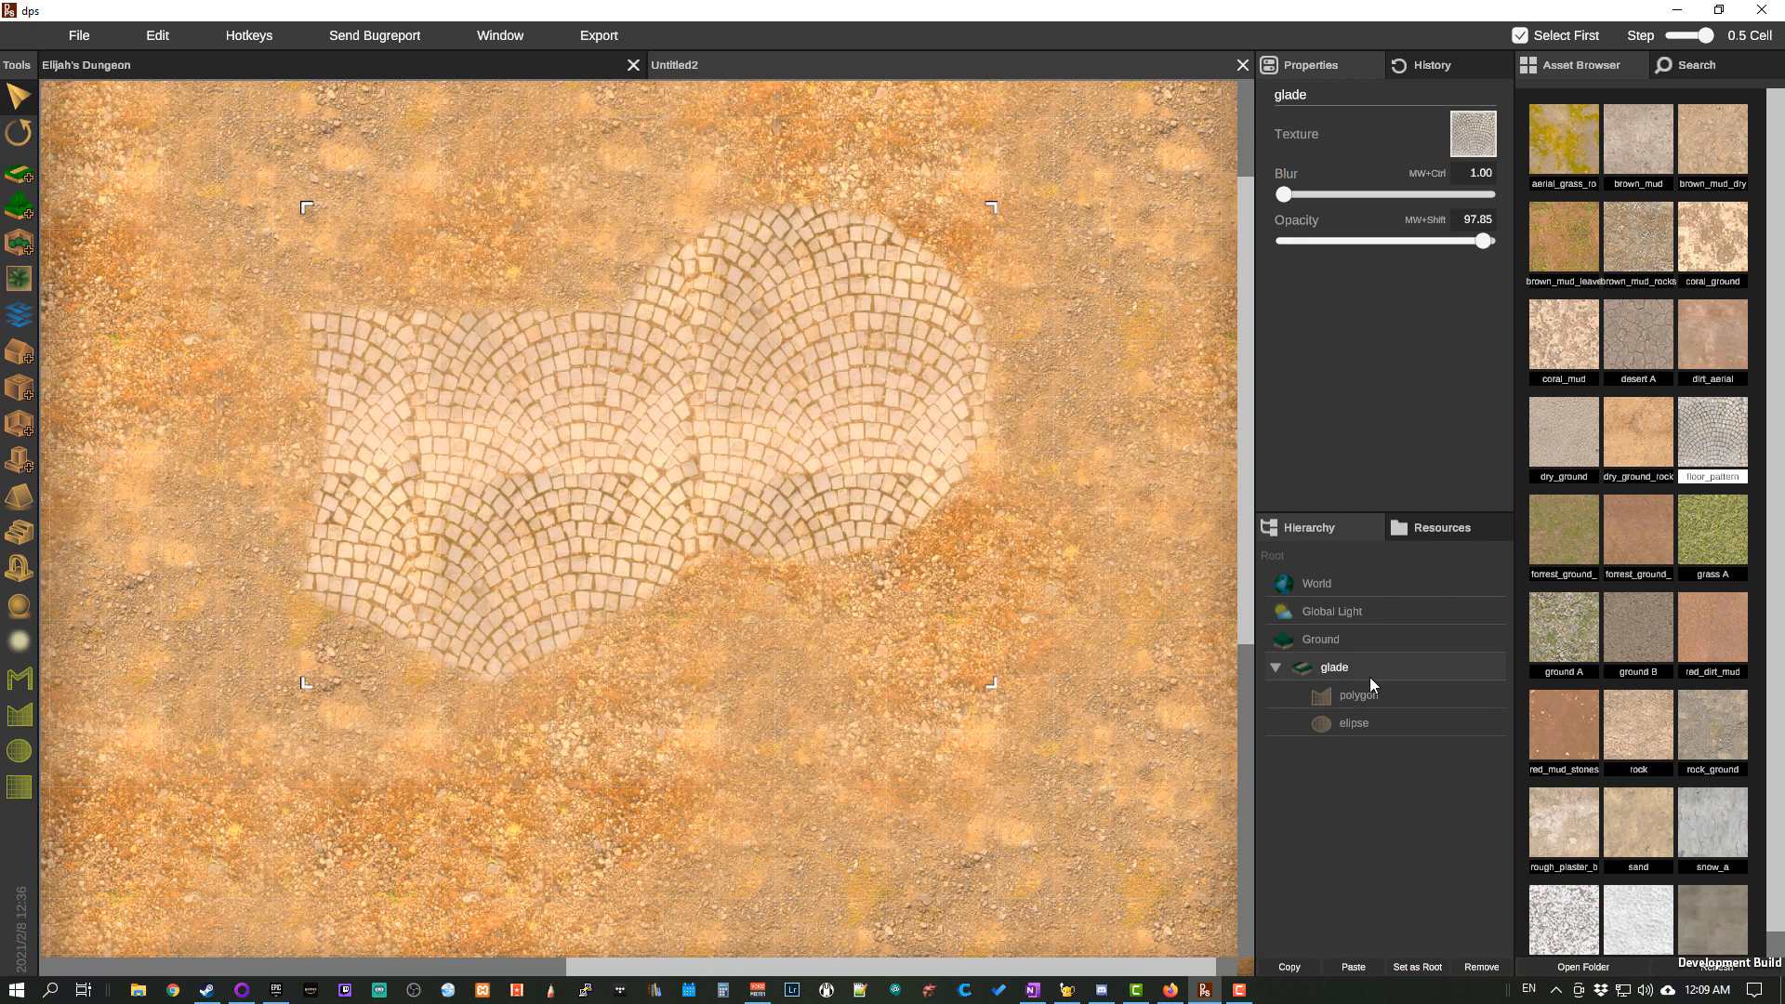
{"action": "mouse_move", "coordinate": [670, 397]}
{"action": "left_mouse_down"}
{"action": "mouse_move", "coordinate": [725, 434]}
{"action": "mouse_move", "coordinate": [656, 428]}
{"action": "mouse_move", "coordinate": [686, 423]}
{"action": "left_mouse_up"}
{"action": "mouse_move", "coordinate": [1483, 242]}
{"action": "left_mouse_down"}
{"action": "mouse_move", "coordinate": [1276, 242]}
{"action": "mouse_move", "coordinate": [1492, 242]}
{"action": "left_mouse_up"}
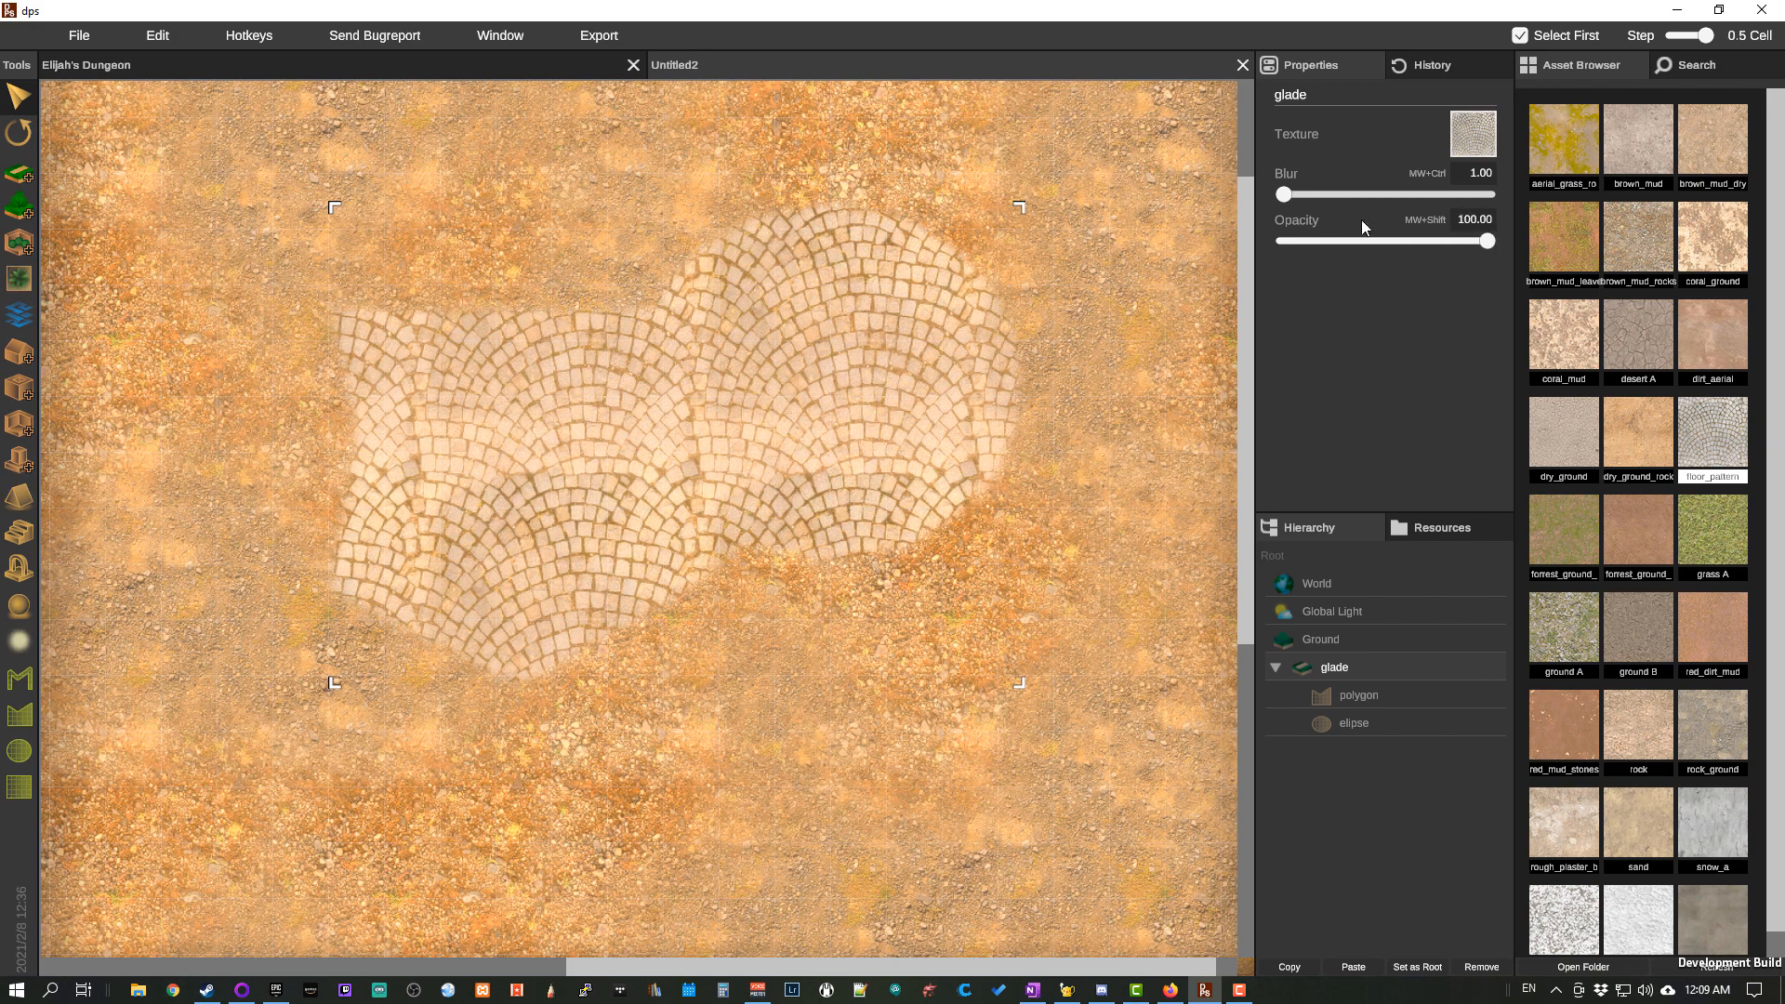
{"action": "mouse_move", "coordinate": [1283, 195]}
{"action": "left_mouse_down"}
{"action": "mouse_move", "coordinate": [1432, 194]}
{"action": "mouse_move", "coordinate": [1281, 191]}
{"action": "left_mouse_up"}
Step: Move the ellipse down so it sits separately below and right of the polygon
{"action": "left_click", "coordinate": [973, 438]}
{"action": "left_click_drag", "start_coordinate": [948, 362], "coordinate": [921, 715]}
Step: Switch between the glade's polygon and ellipse to compare their properties, and lower the polygon's opacity to 85.39
{"action": "left_click", "coordinate": [1366, 697]}
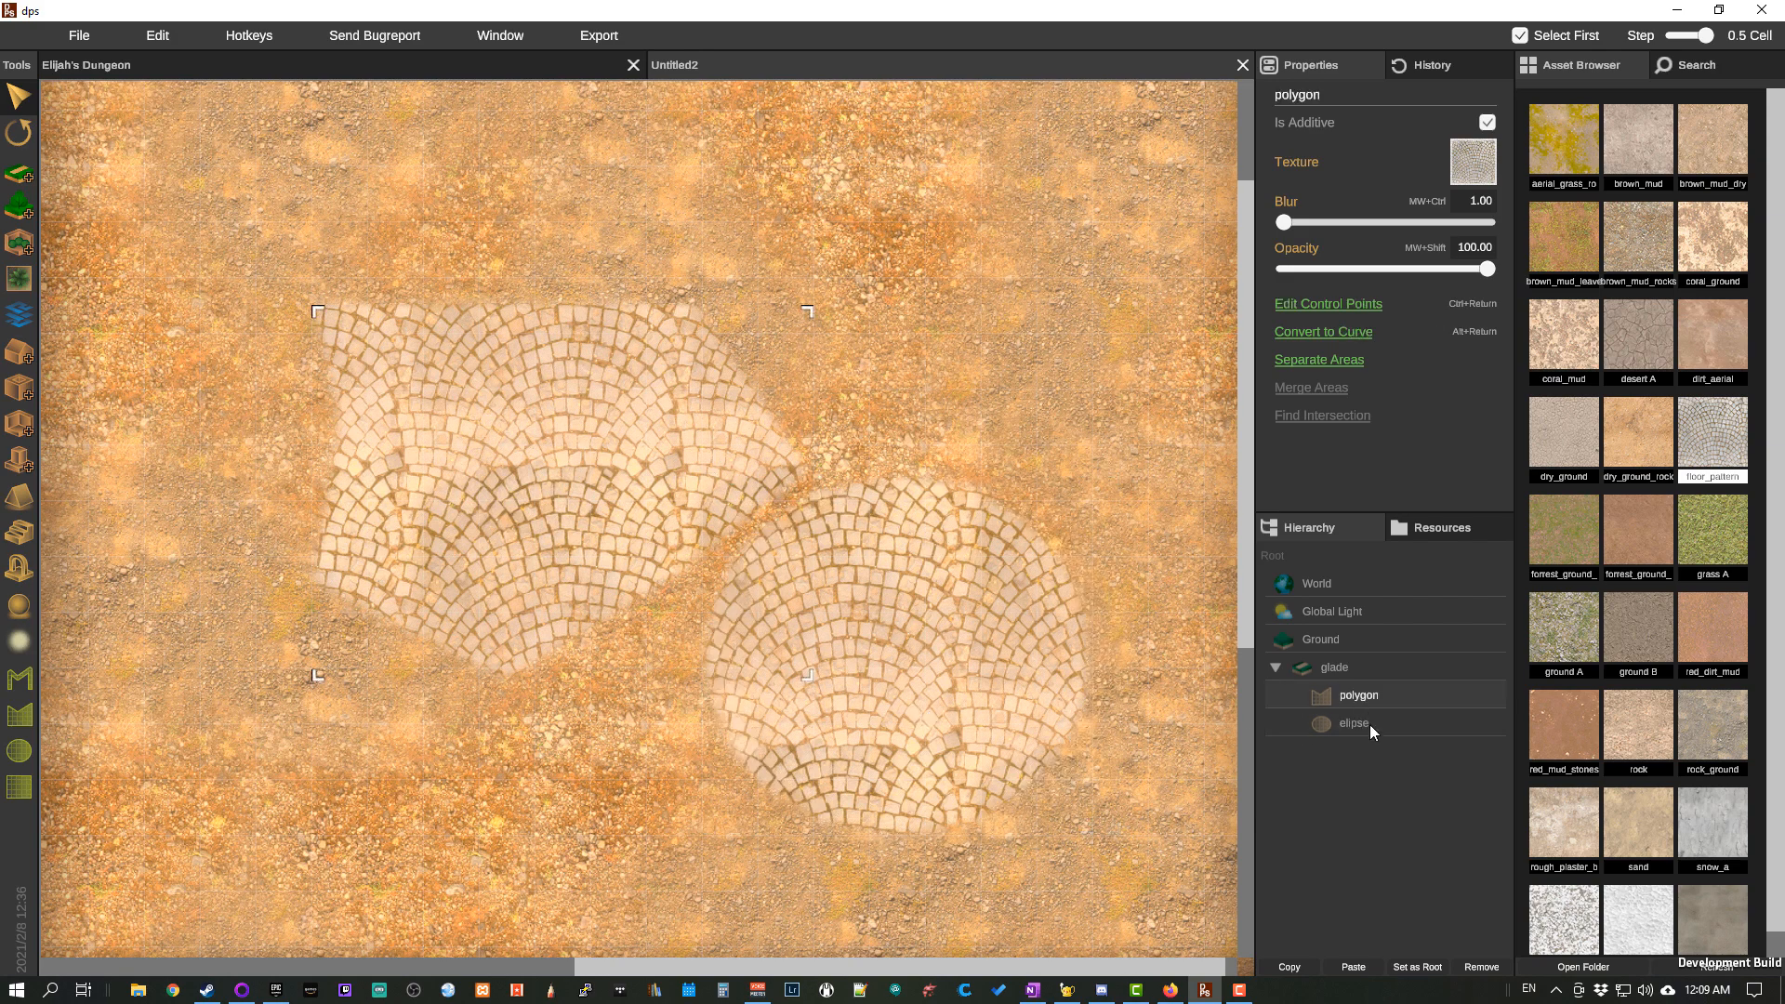
{"action": "left_click", "coordinate": [1369, 725]}
{"action": "left_click", "coordinate": [1374, 691]}
{"action": "left_click", "coordinate": [1379, 721]}
{"action": "left_click", "coordinate": [1382, 707]}
{"action": "left_click", "coordinate": [1382, 719]}
{"action": "left_click", "coordinate": [1382, 701]}
{"action": "mouse_move", "coordinate": [1442, 270]}
{"action": "left_mouse_down"}
{"action": "mouse_move", "coordinate": [1371, 258]}
{"action": "mouse_move", "coordinate": [1473, 281]}
{"action": "mouse_move", "coordinate": [1292, 260]}
{"action": "mouse_move", "coordinate": [1463, 283]}
{"action": "left_mouse_up"}
{"action": "left_click_drag", "start_coordinate": [1287, 219], "coordinate": [1253, 368]}
Step: Compare the properties of the parent glade with those of its ellipse and polygon
{"action": "left_click", "coordinate": [1355, 666]}
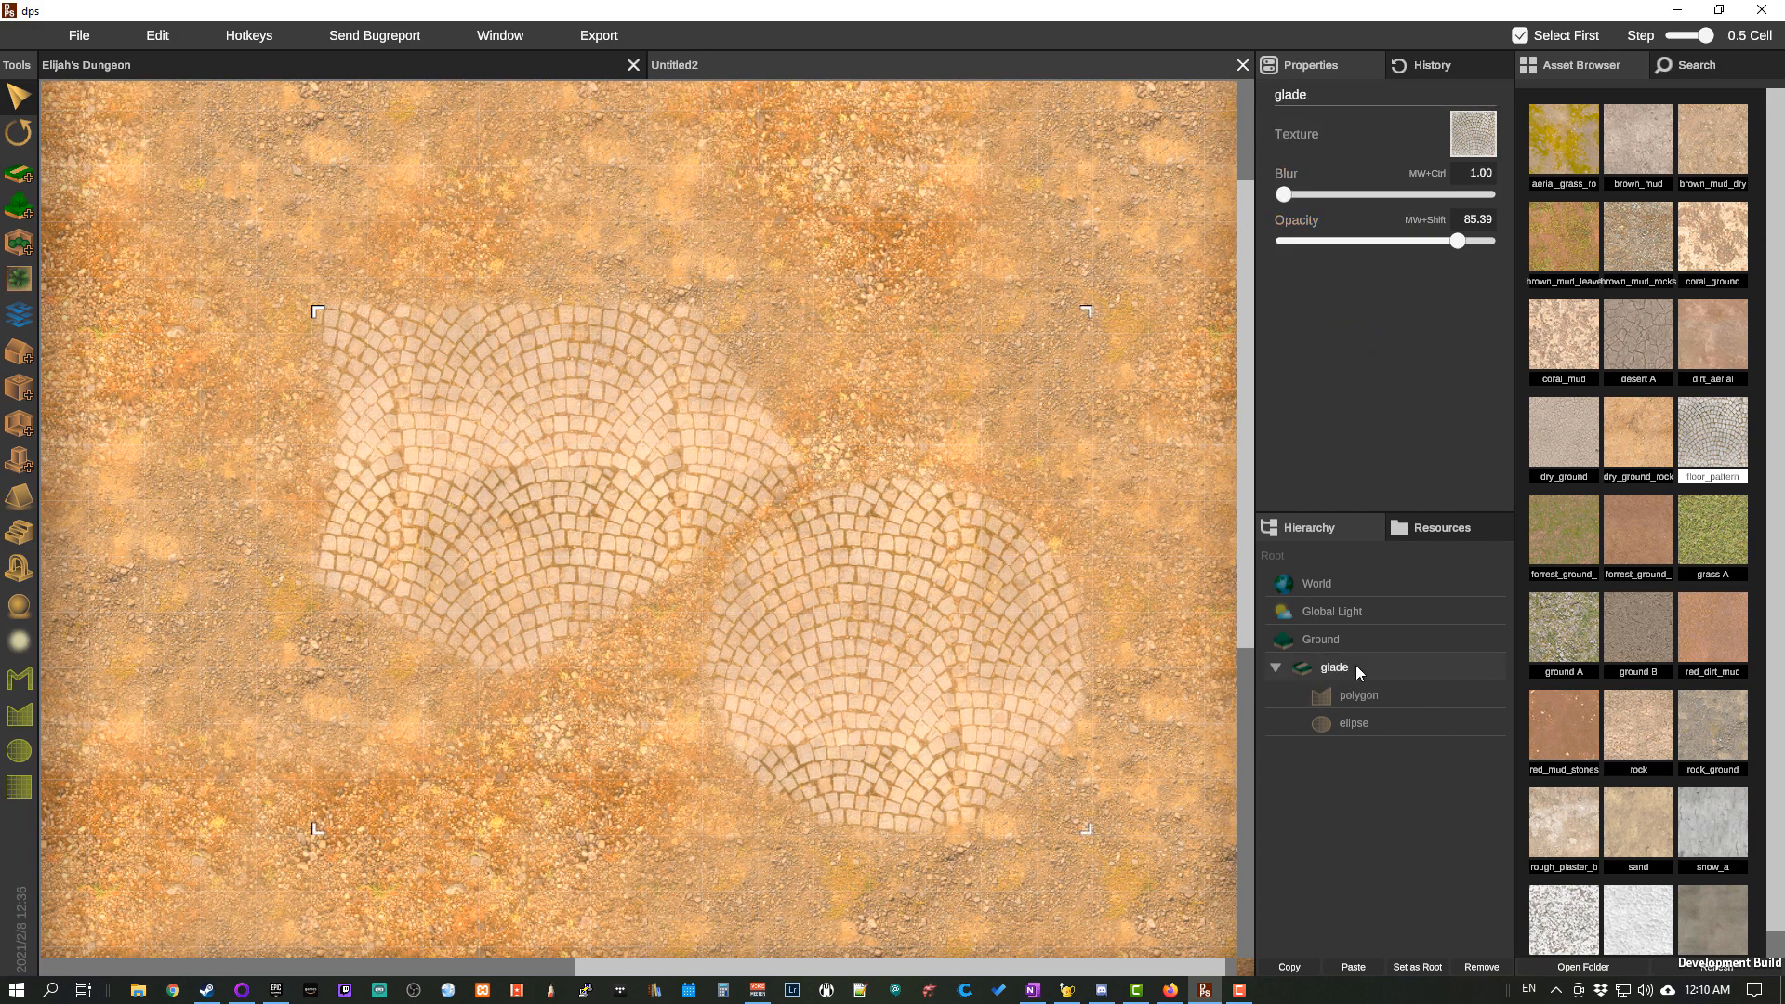
{"action": "left_click", "coordinate": [1398, 733]}
{"action": "left_click", "coordinate": [1398, 694]}
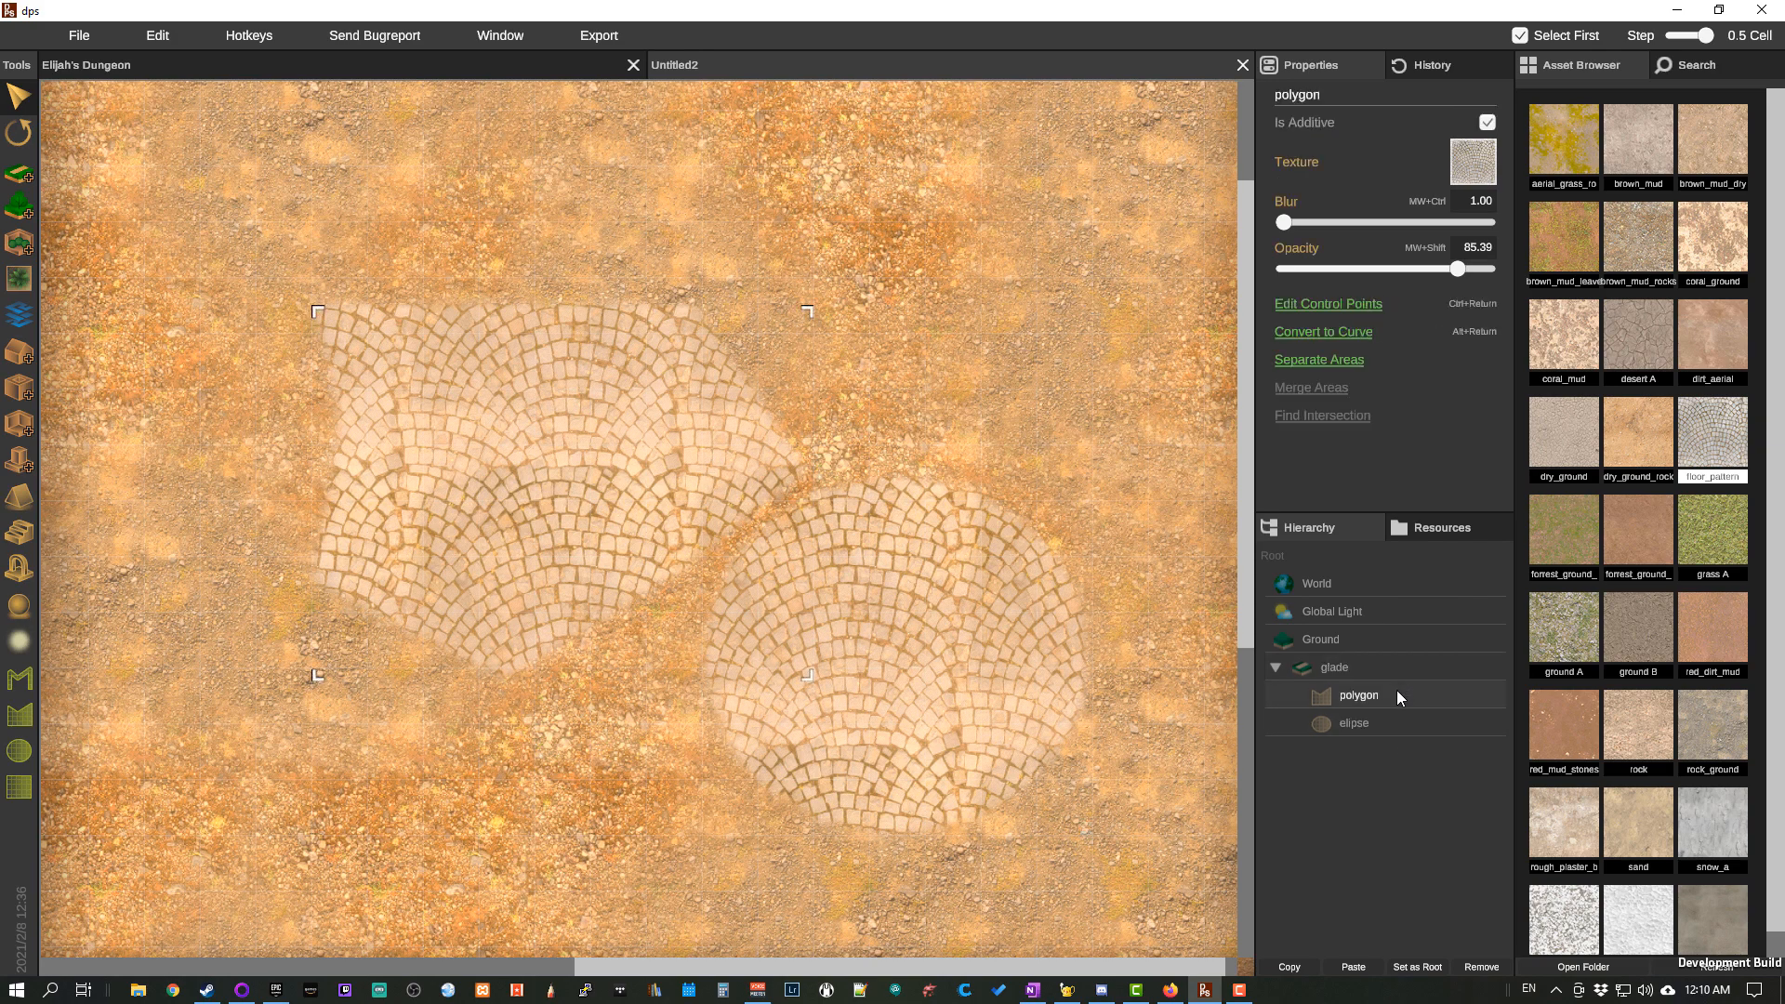
{"action": "left_click", "coordinate": [1324, 667]}
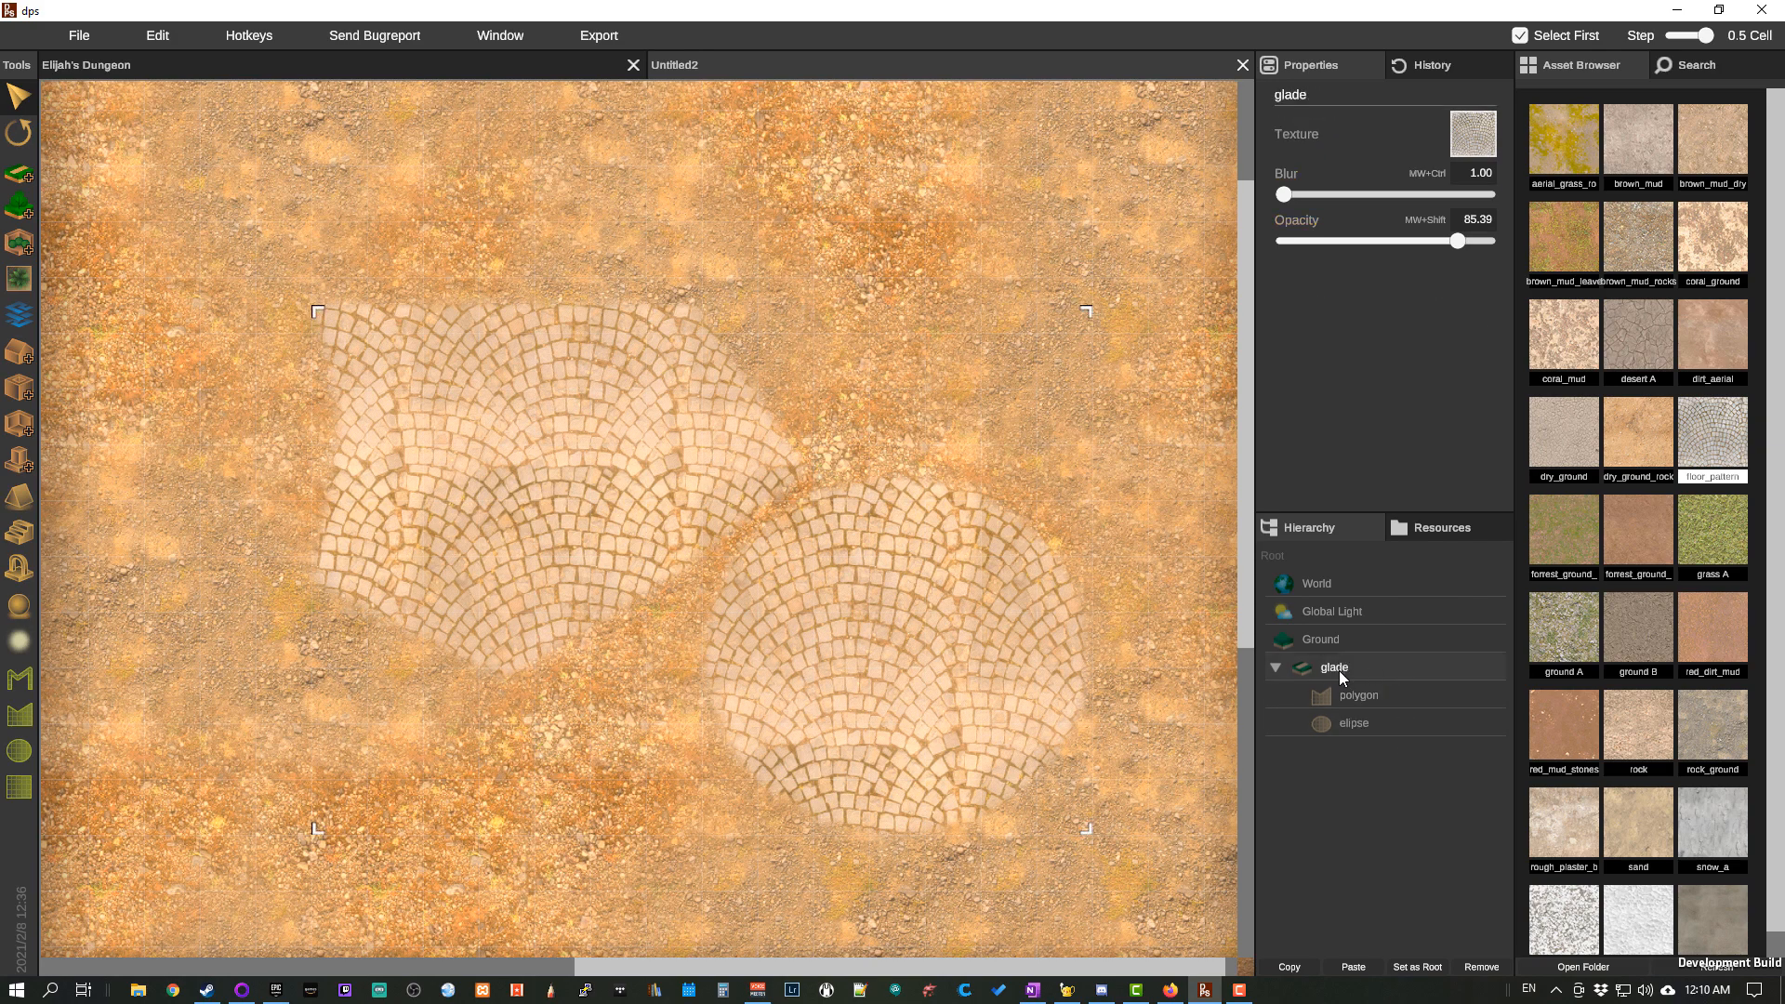
Step: Add a building, collapse and expand the glade's children in the hierarchy, and remove the building
{"action": "left_click", "coordinate": [28, 358]}
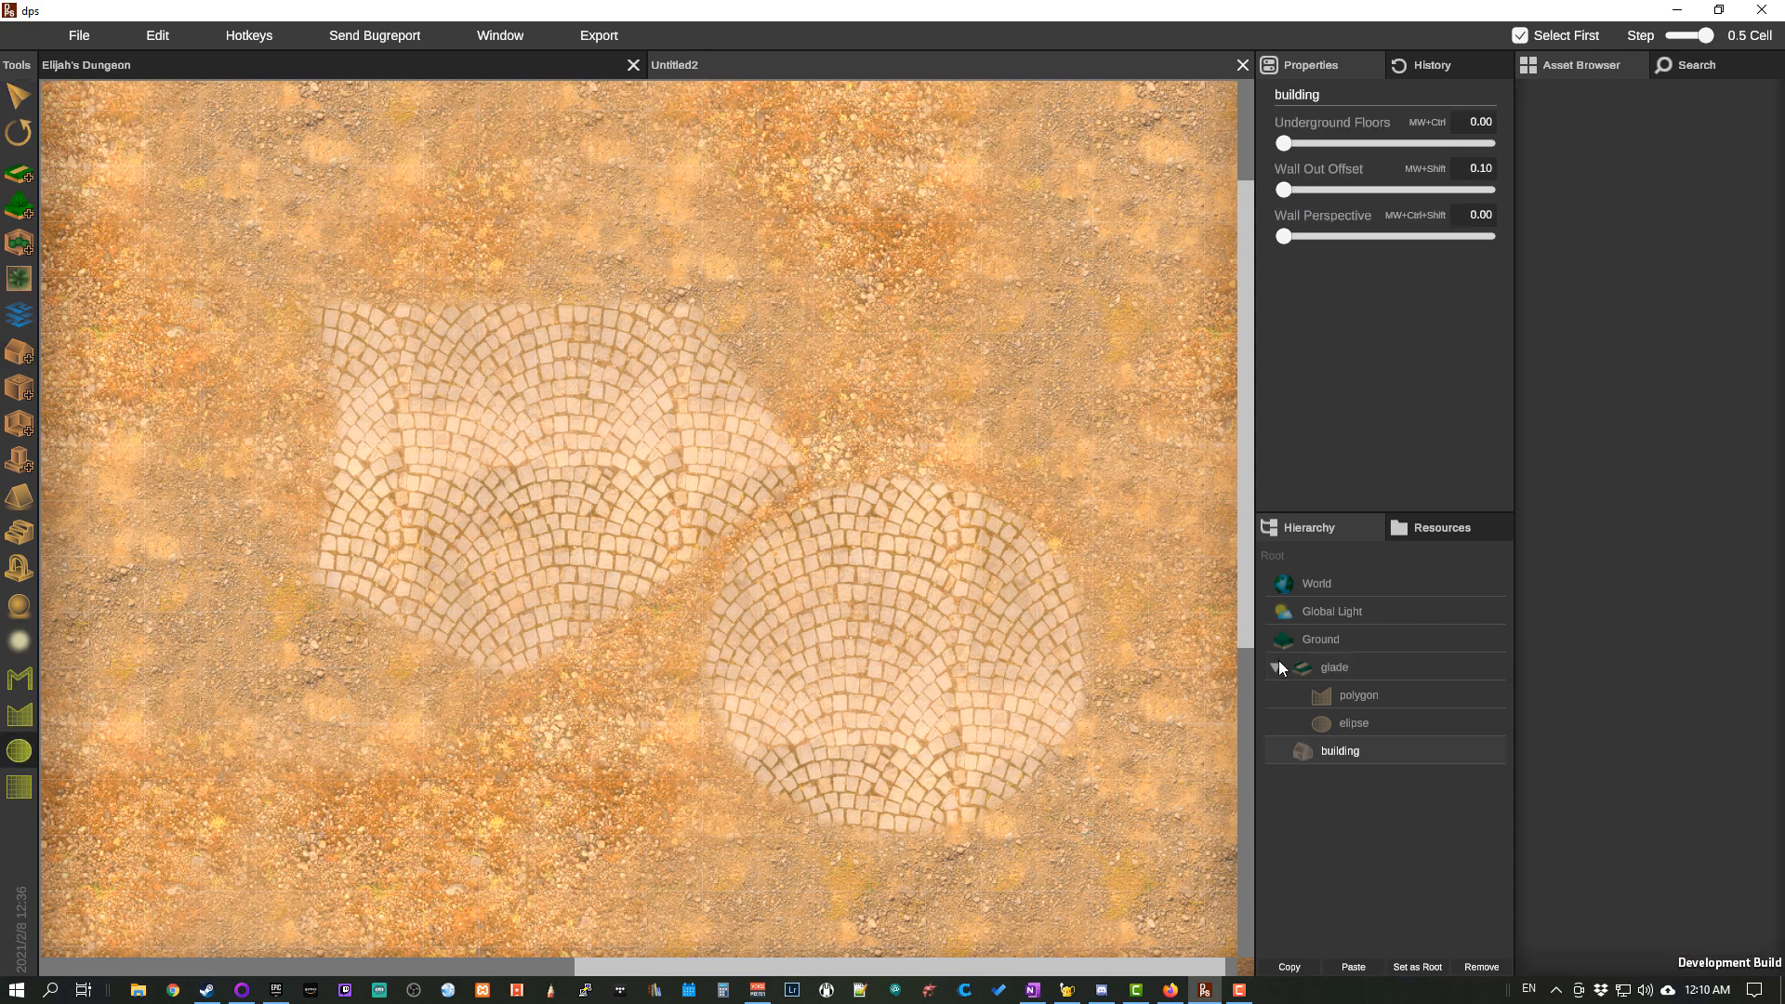
{"action": "left_click", "coordinate": [1278, 667]}
{"action": "left_click", "coordinate": [1274, 666]}
{"action": "left_click", "coordinate": [1274, 666]}
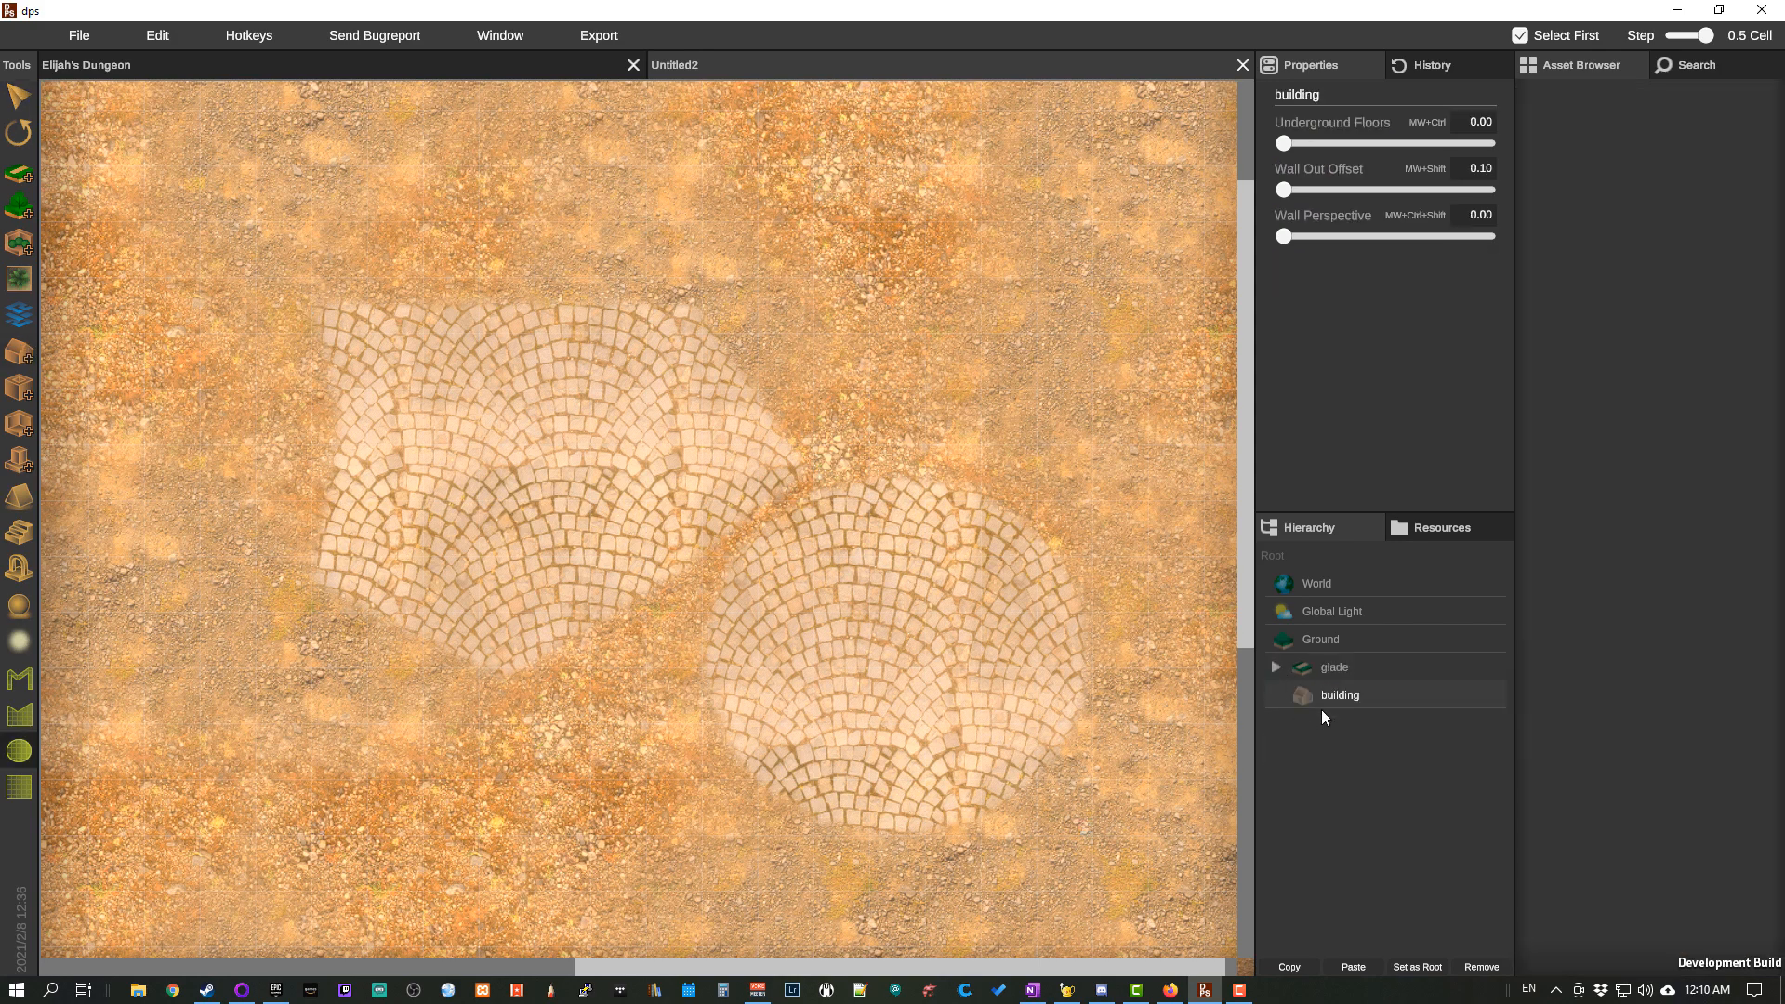
{"action": "left_click", "coordinate": [1273, 666]}
{"action": "right_click", "coordinate": [1341, 756]}
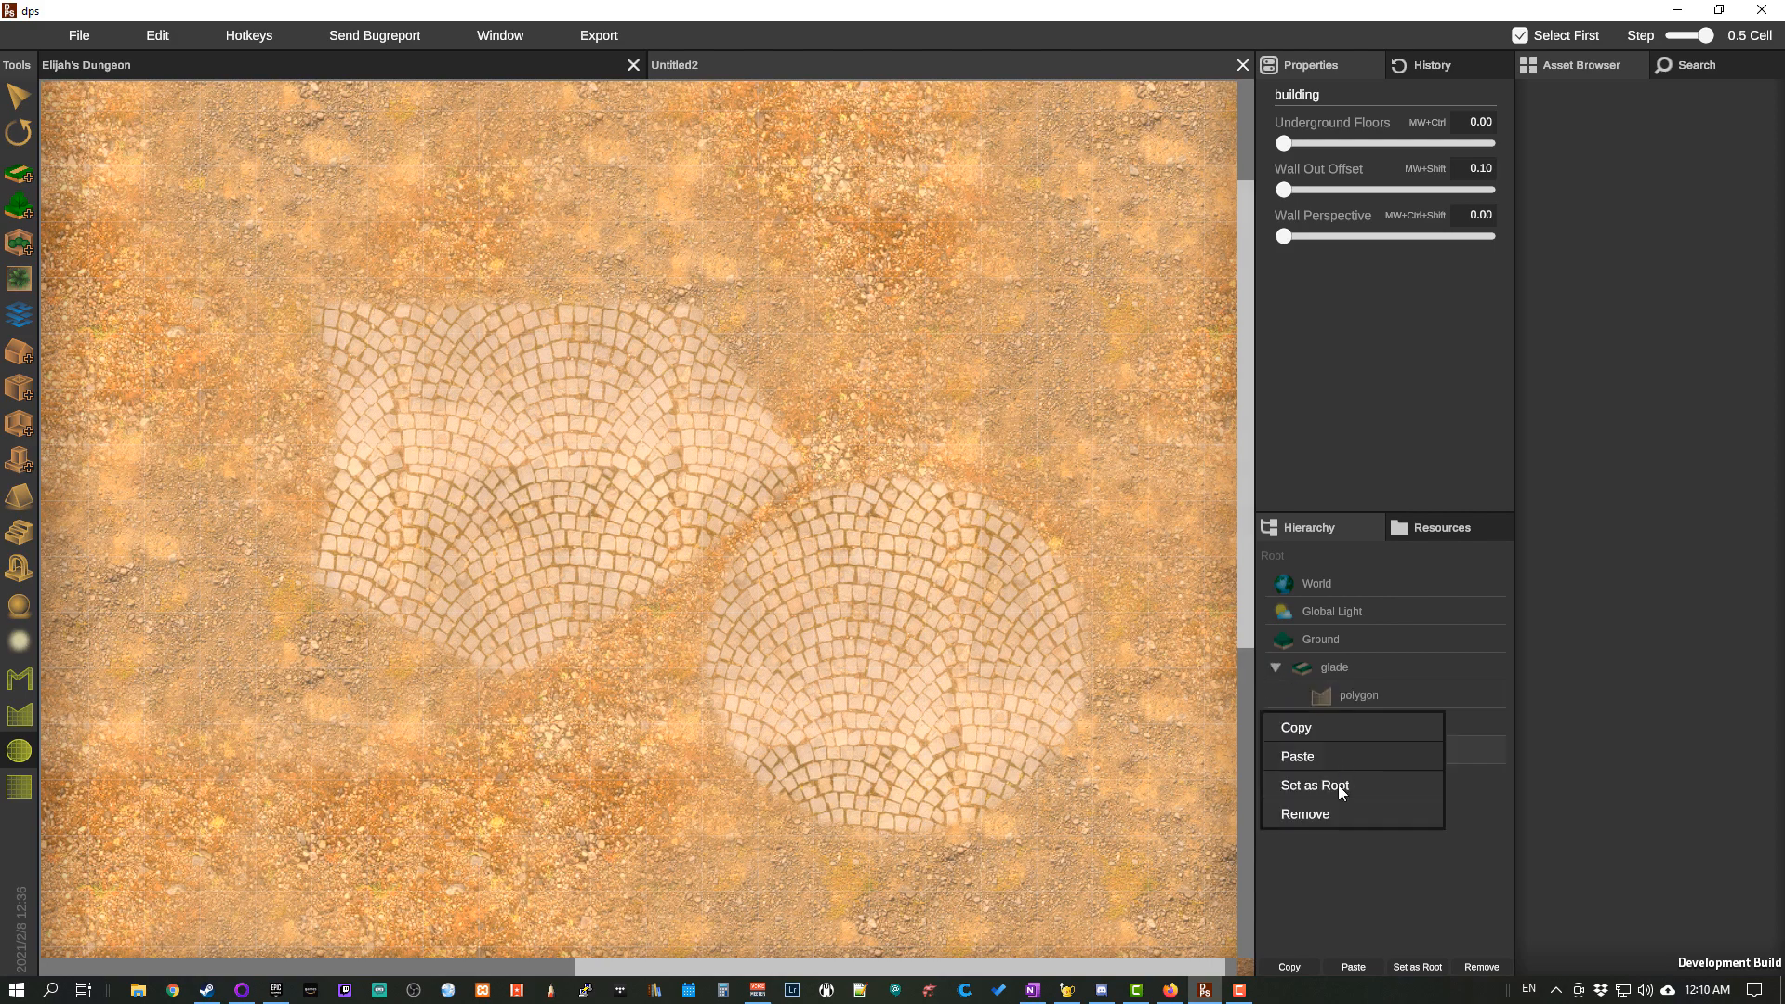
{"action": "left_click", "coordinate": [1336, 811]}
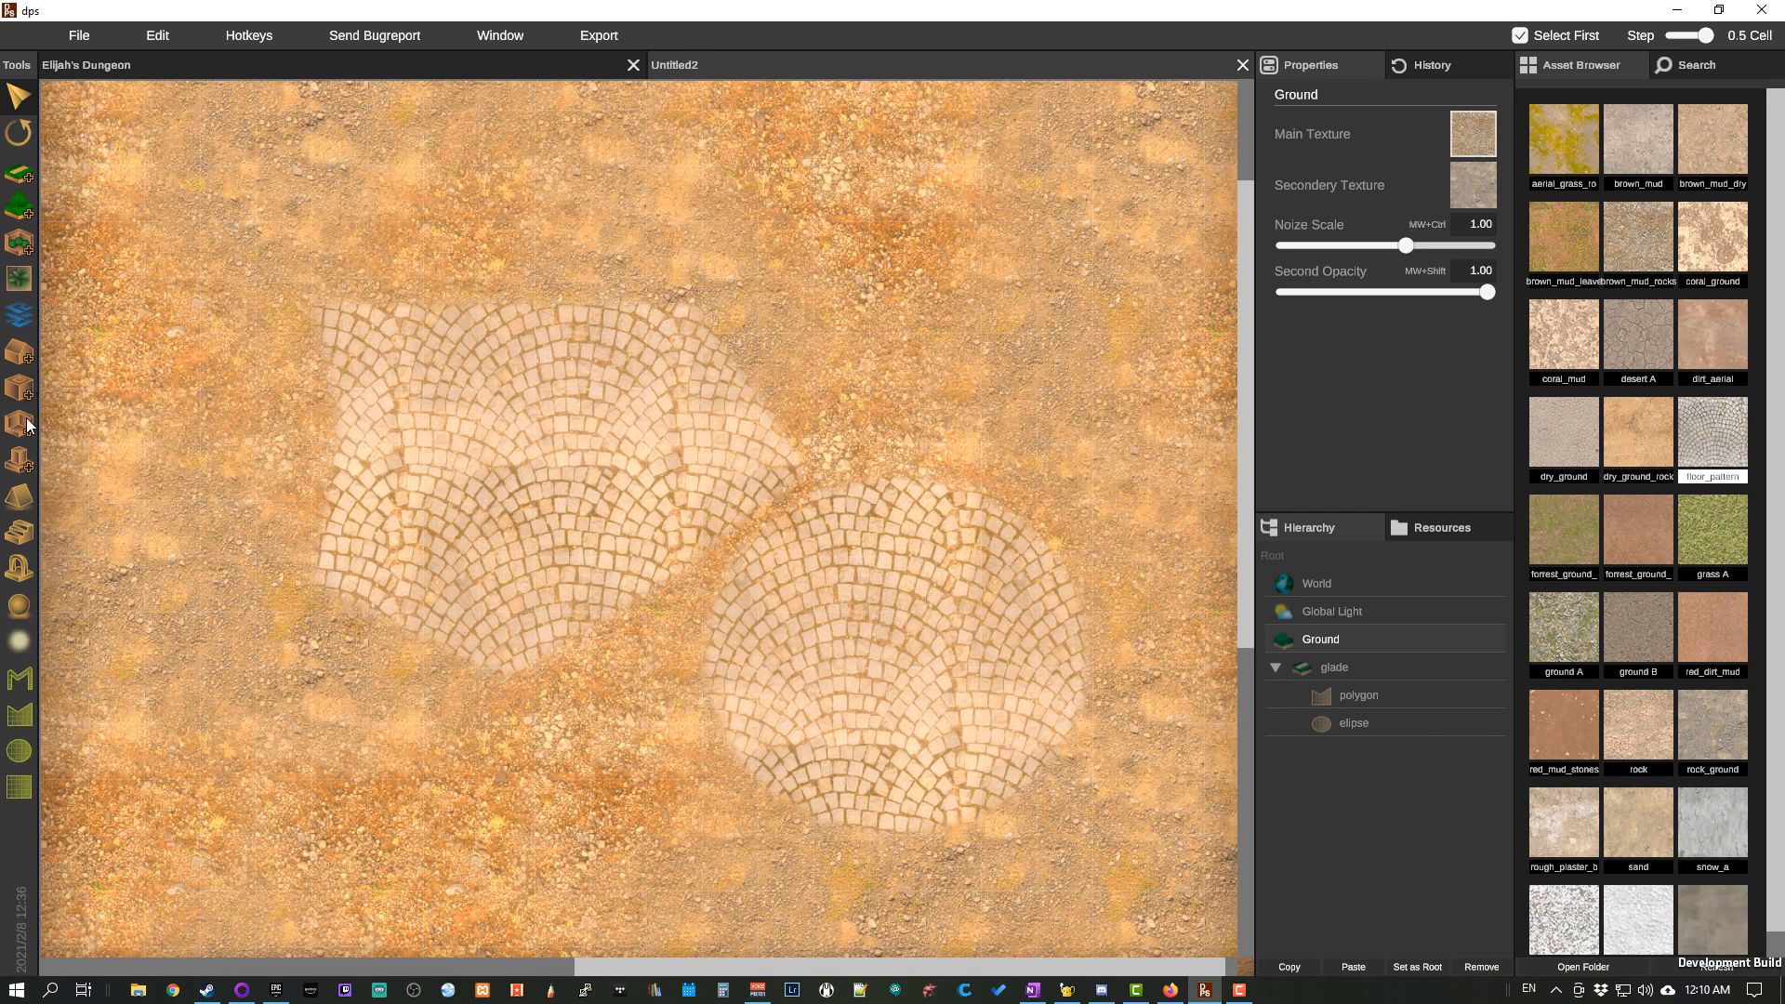
Step: Add a platform and remove it again
{"action": "left_click", "coordinate": [27, 476]}
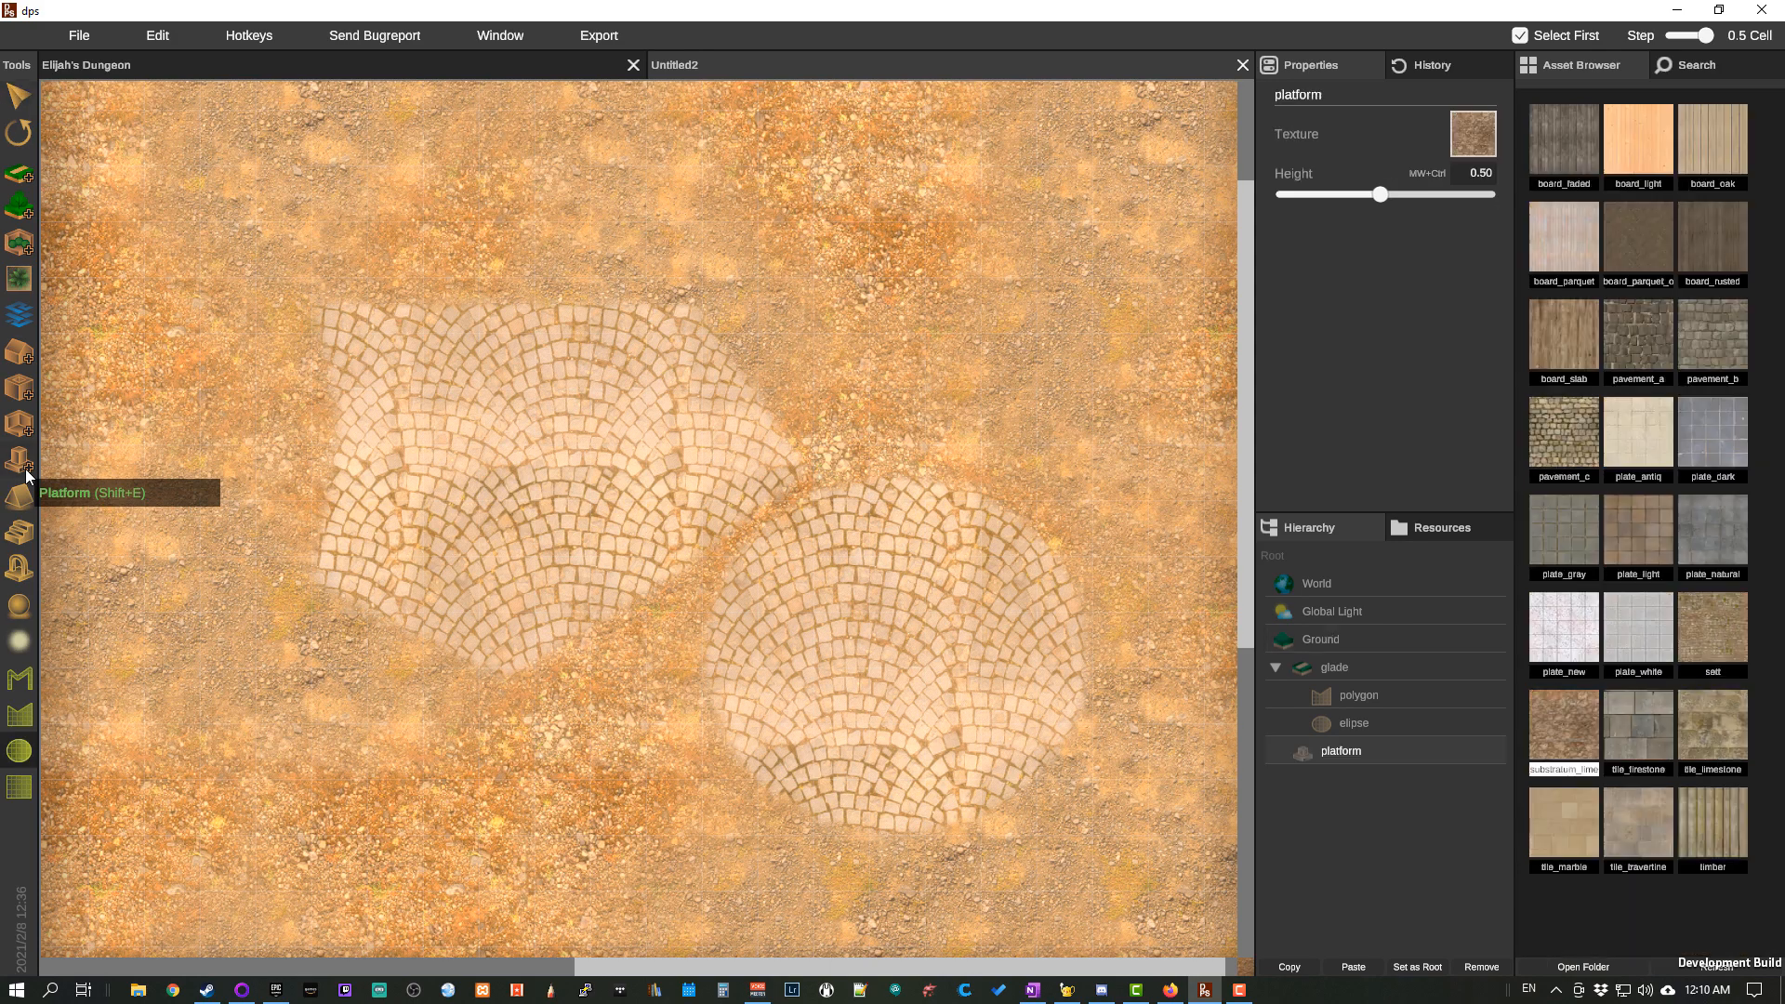
{"action": "right_click", "coordinate": [1327, 744]}
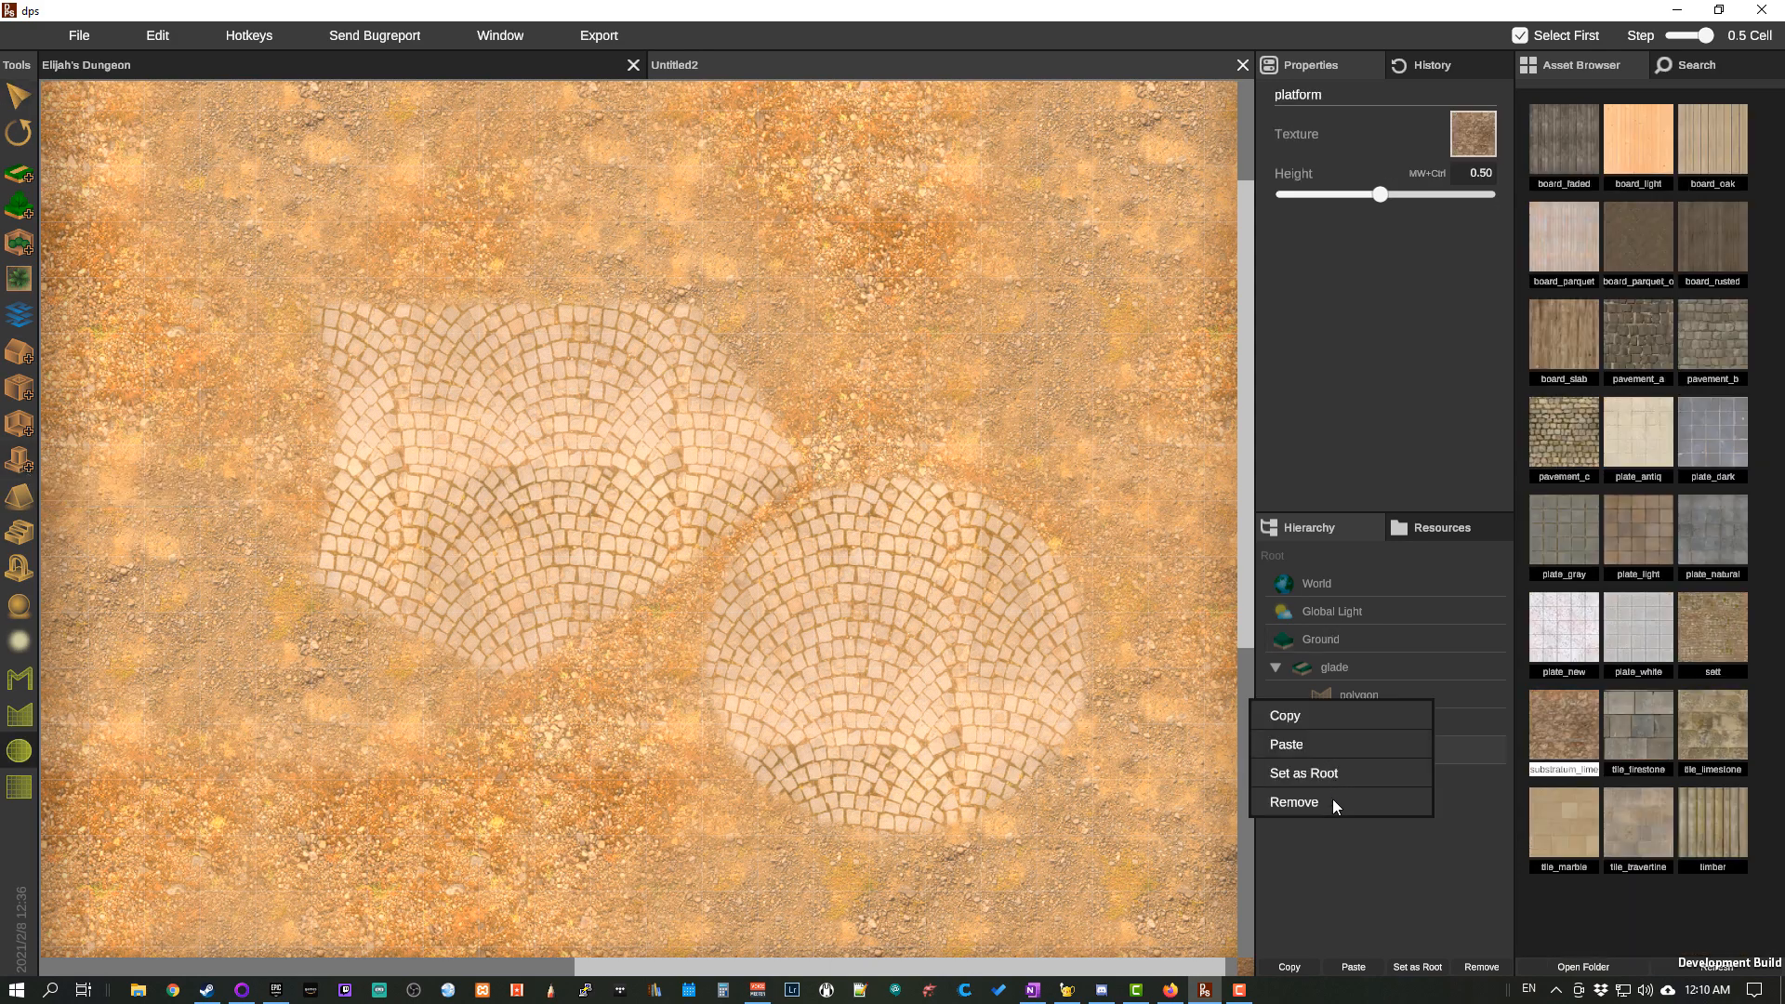
{"action": "left_click", "coordinate": [1331, 802]}
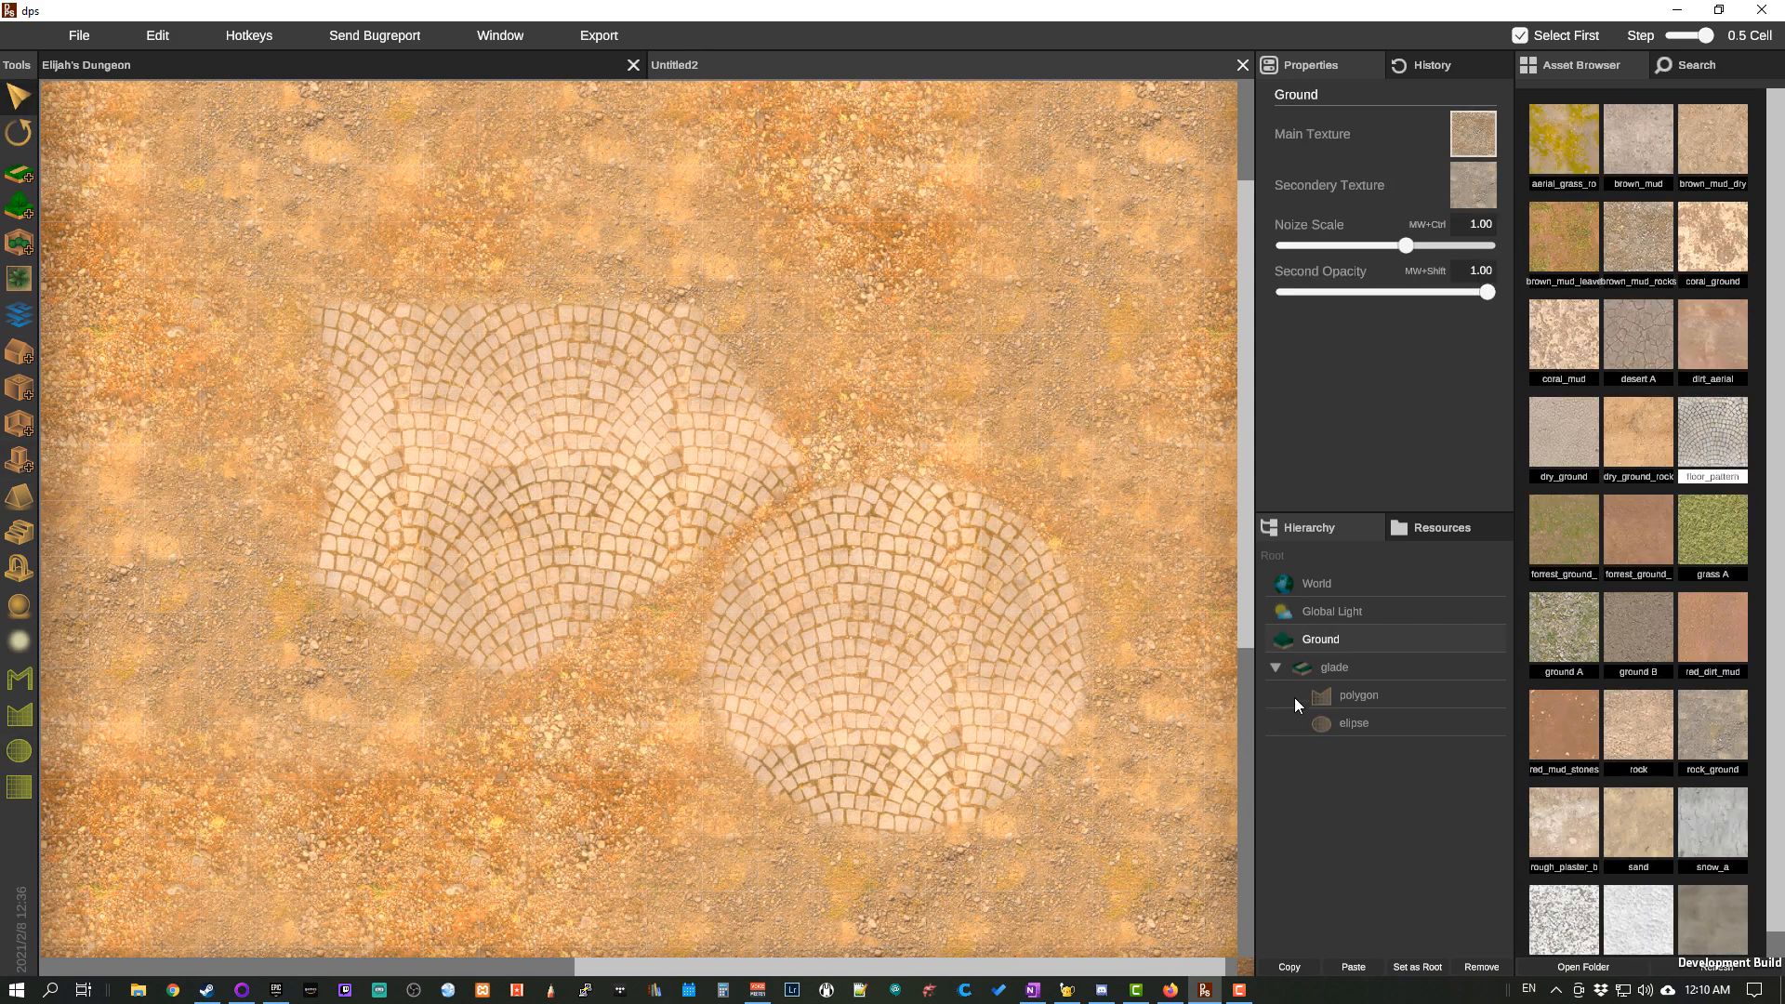
Step: Place two forge objects on the paved polygon and three on the paved ellipse
{"action": "left_click", "coordinate": [25, 609]}
{"action": "left_click", "coordinate": [1571, 540]}
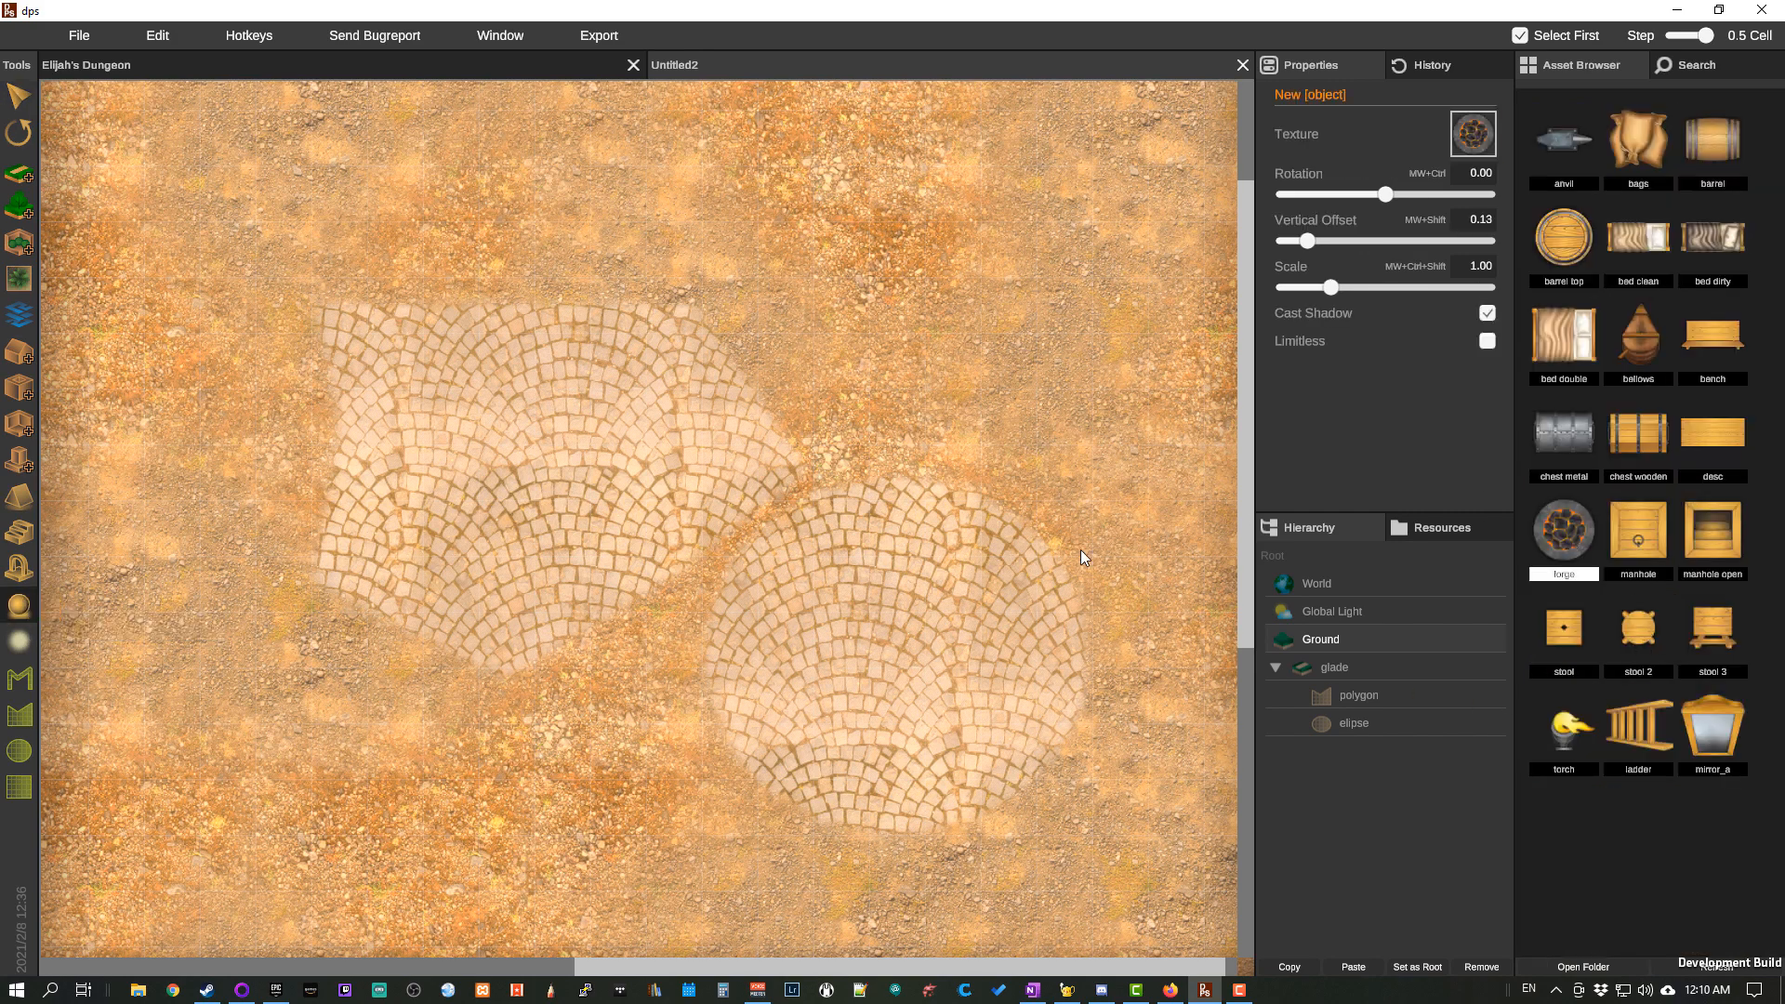
{"action": "left_click", "coordinate": [565, 429]}
{"action": "left_click", "coordinate": [480, 499]}
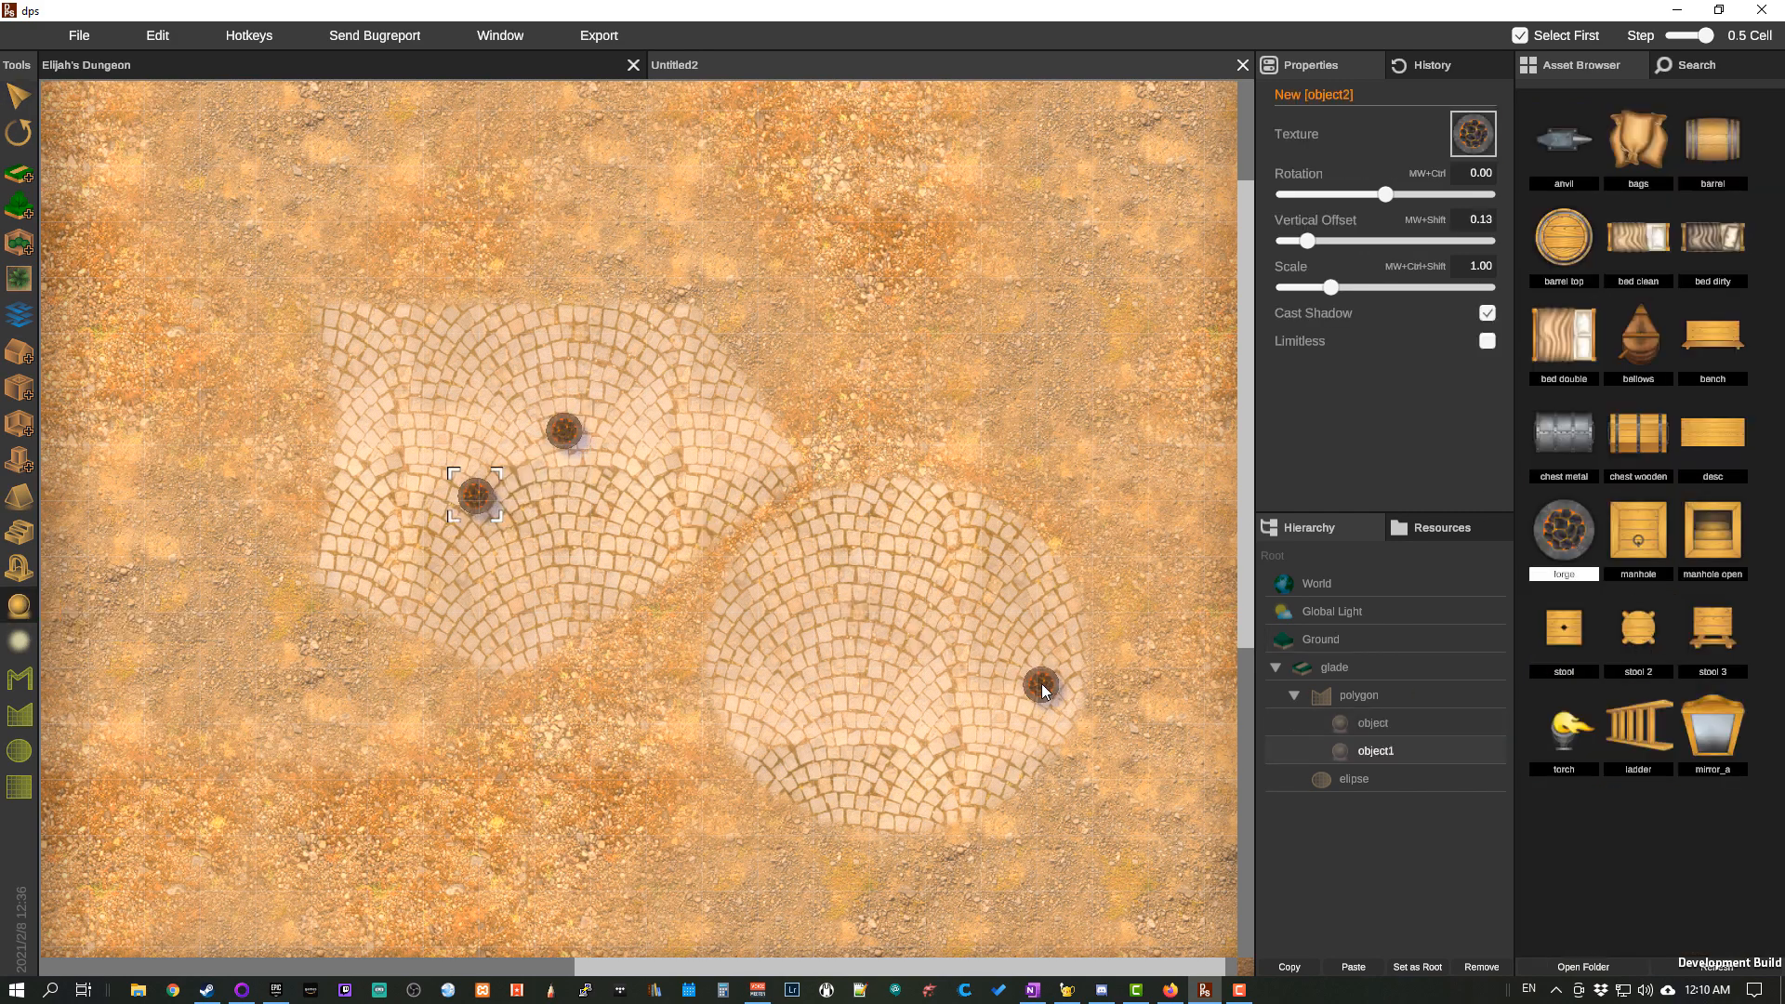
{"action": "left_click", "coordinate": [1041, 683]}
{"action": "left_click", "coordinate": [930, 575]}
{"action": "left_click", "coordinate": [885, 638]}
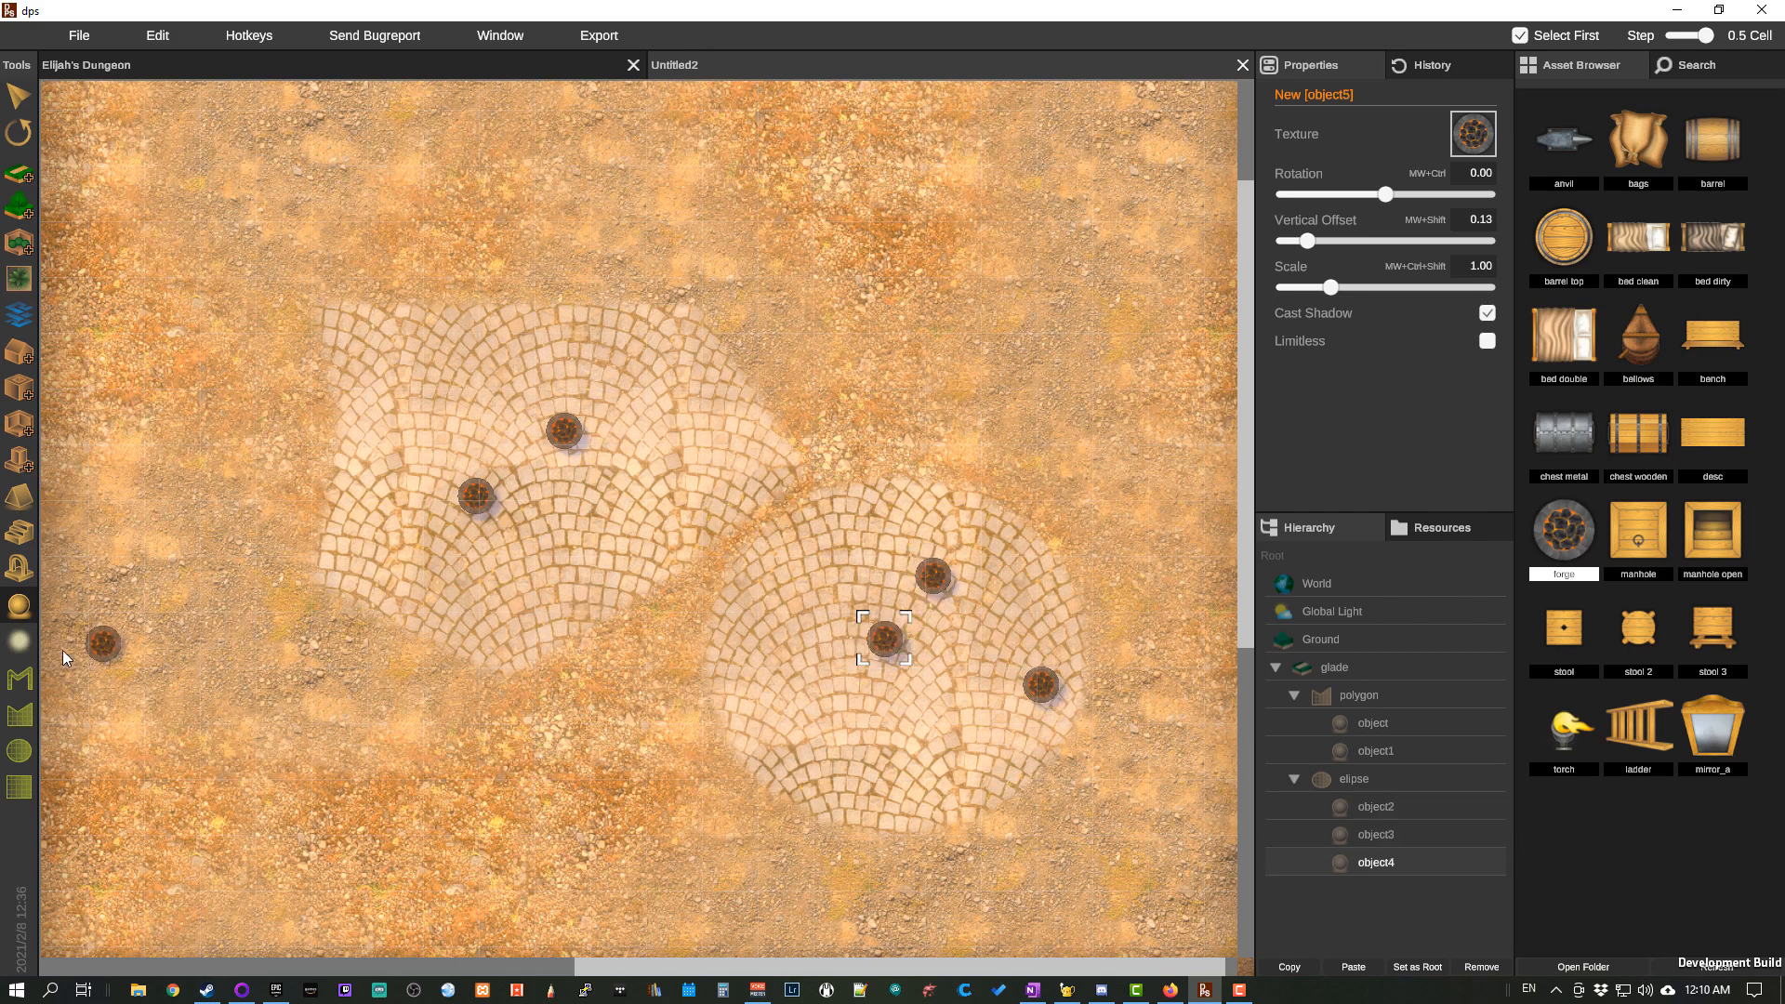
Step: Set a darker orange light colour and place lights on the polygon, on the ellipse and on the ellipse's rightmost forge
{"action": "left_click", "coordinate": [20, 643]}
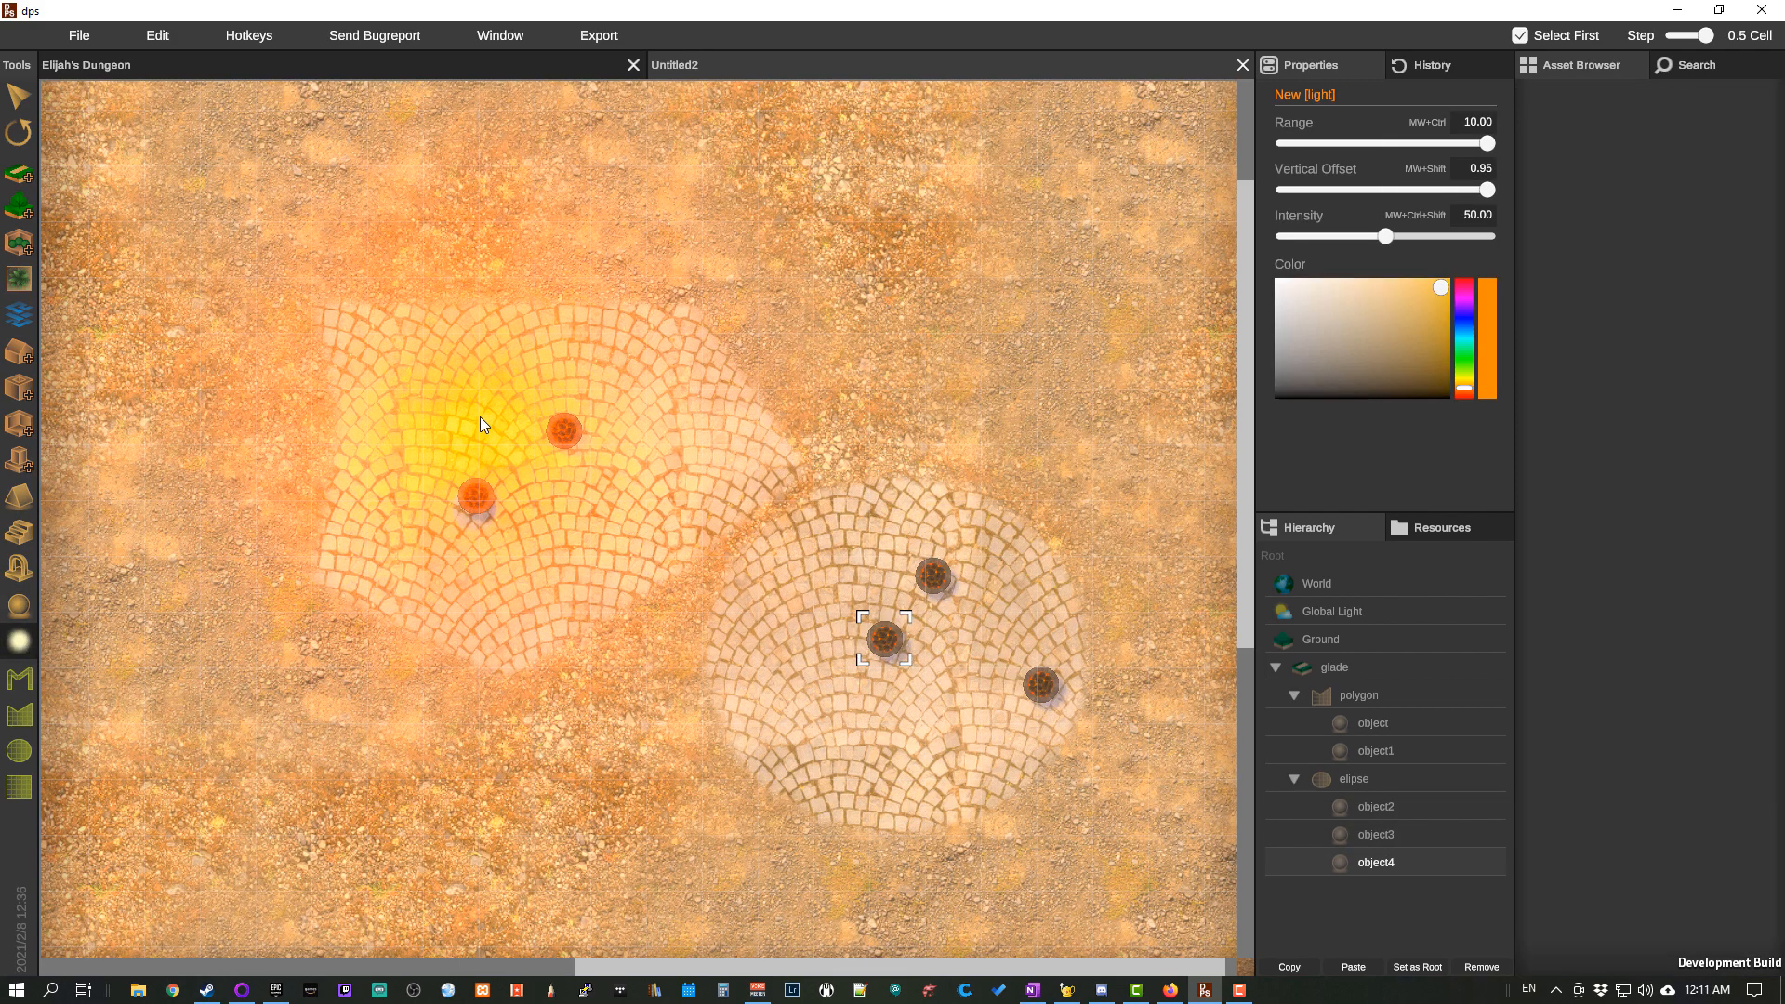
{"action": "left_click_drag", "start_coordinate": [1438, 286], "coordinate": [1431, 338]}
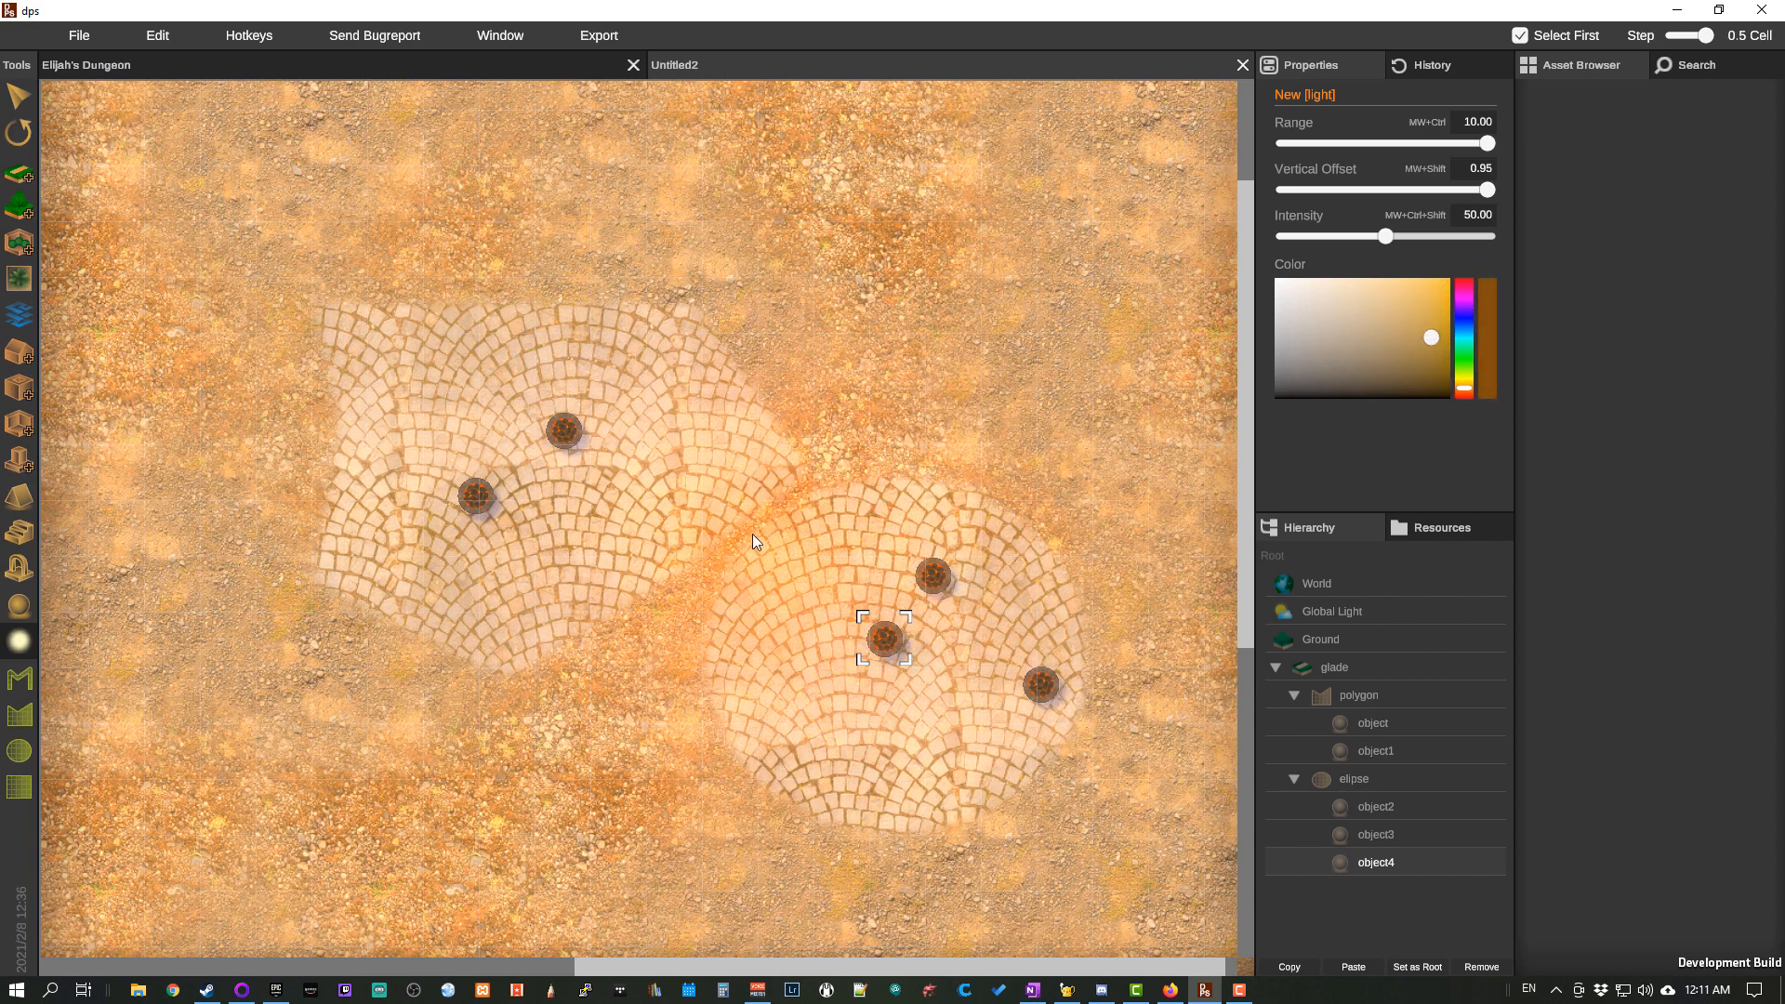
{"action": "left_click", "coordinate": [556, 515]}
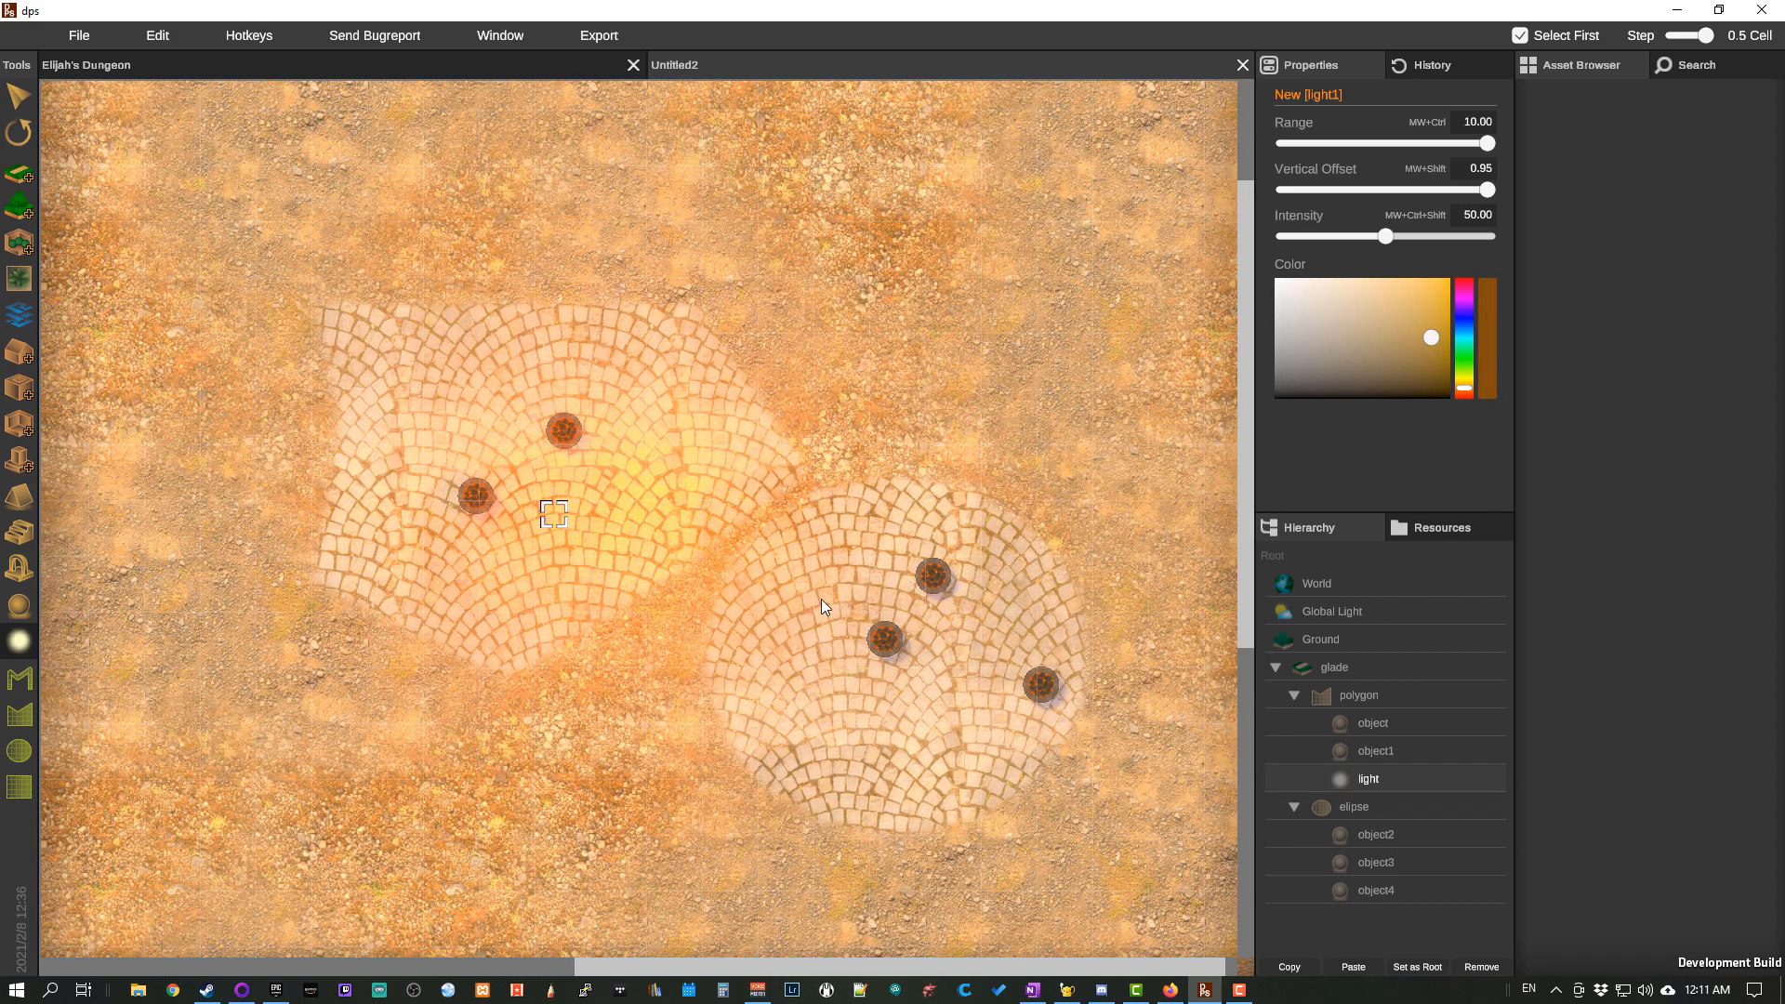
{"action": "left_click", "coordinate": [937, 609]}
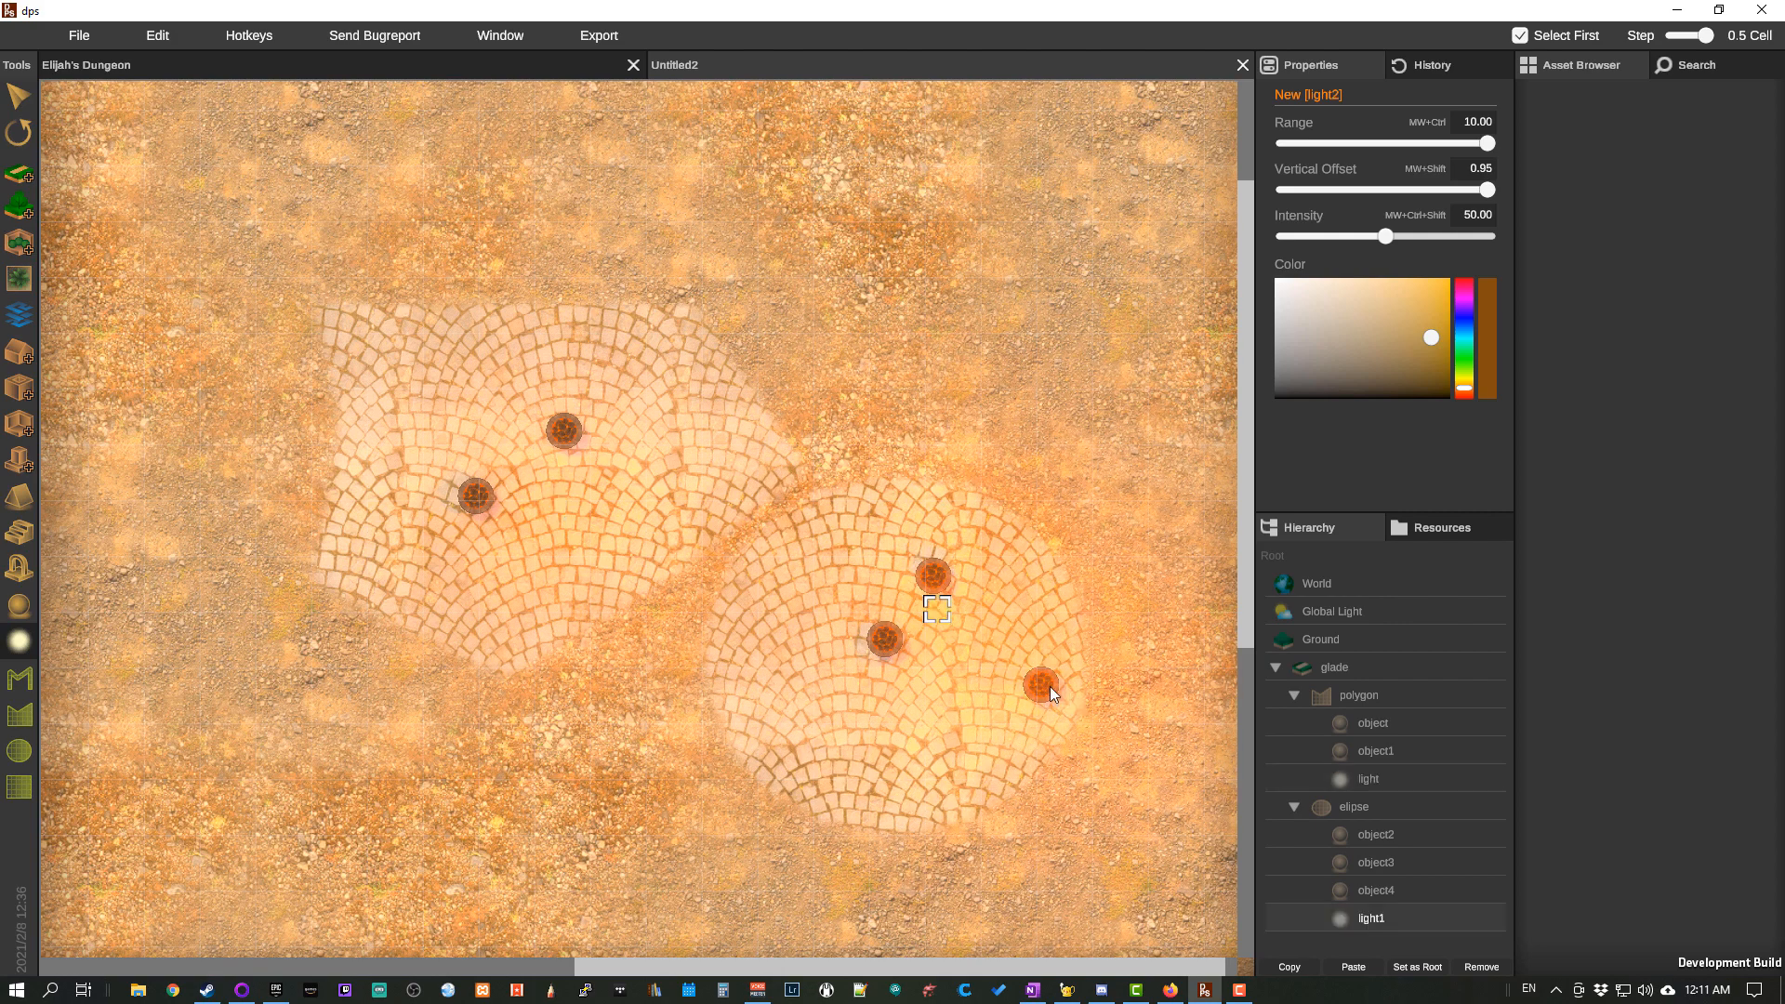
{"action": "left_click", "coordinate": [1049, 687]}
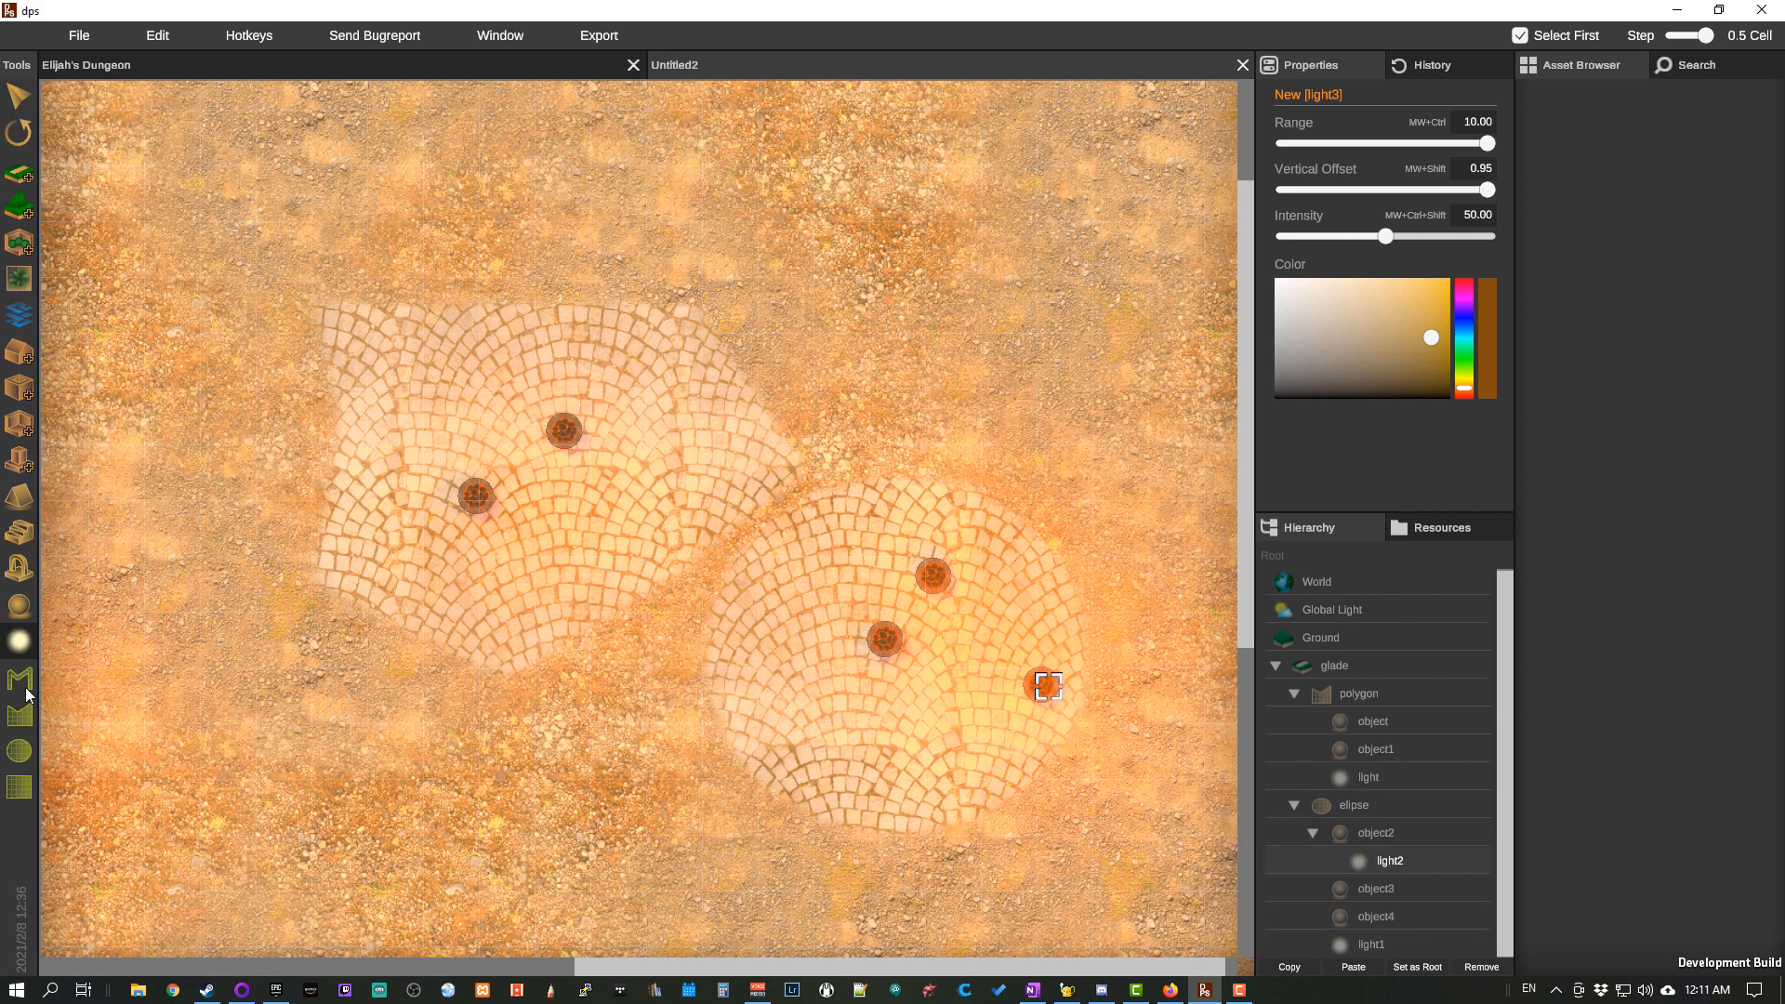
Step: Place one portal on the polygon and two on the ellipse, using portal top 1 and width 1.69
{"action": "left_click", "coordinate": [18, 569]}
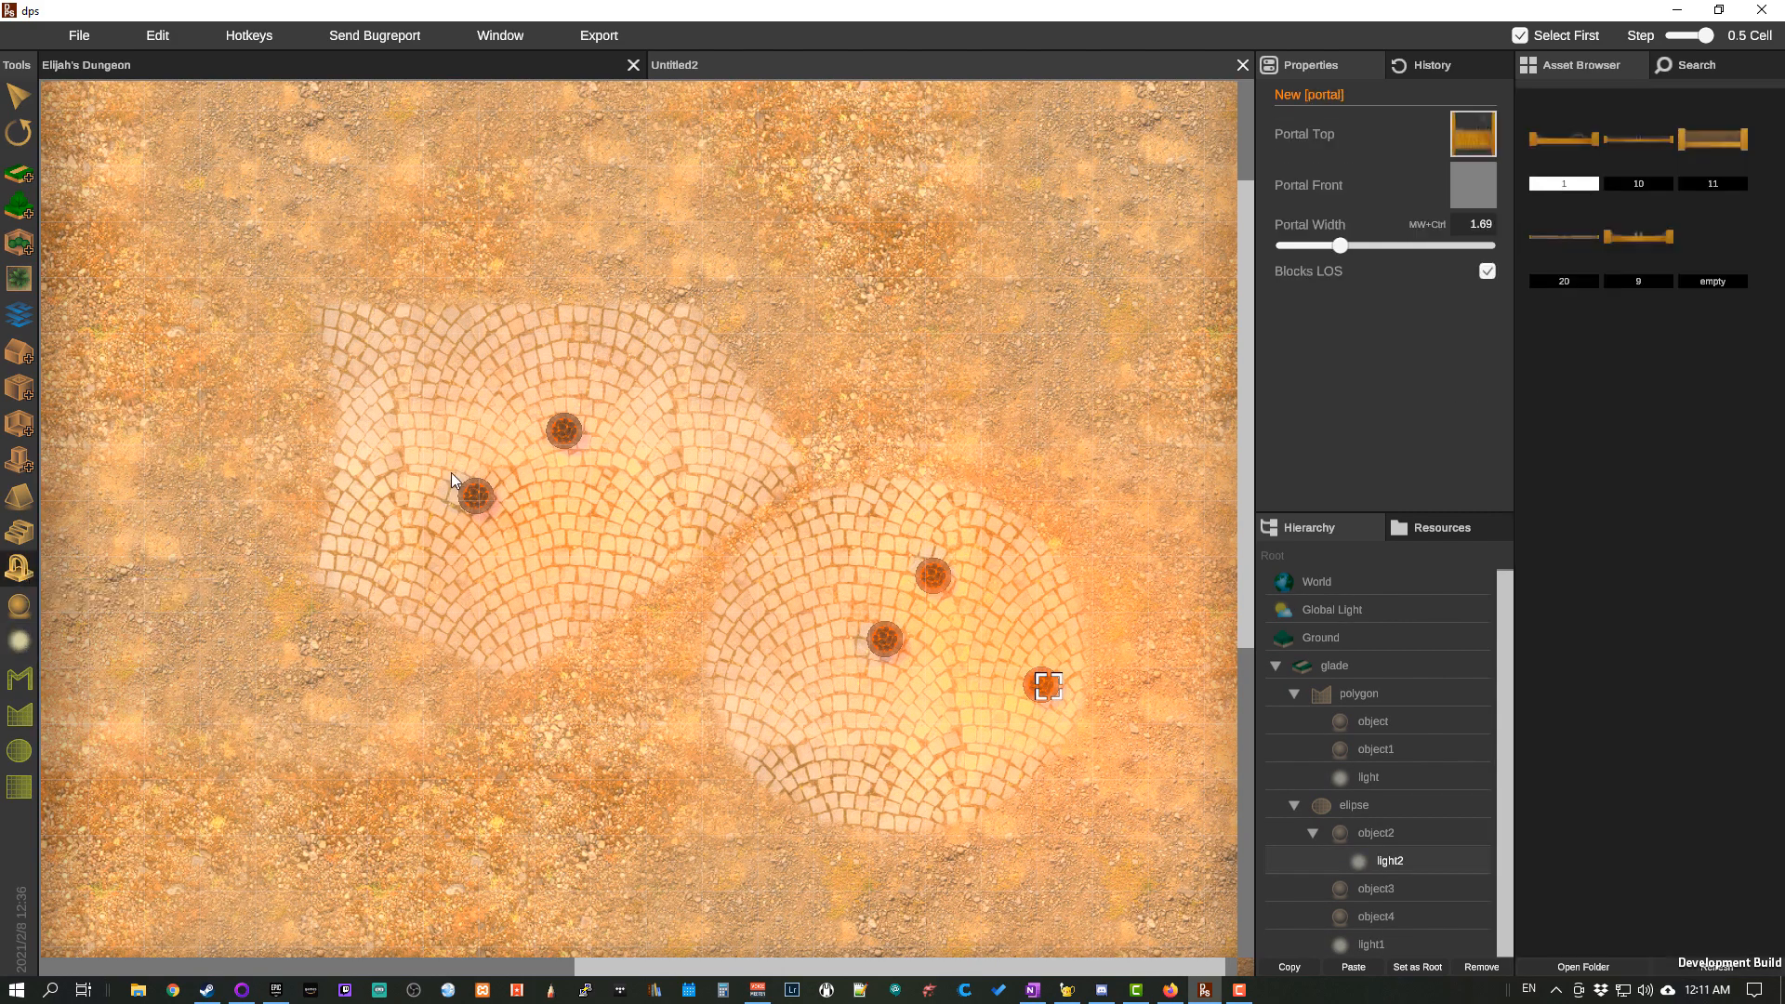
{"action": "left_click", "coordinate": [453, 346]}
{"action": "left_click", "coordinate": [870, 569]}
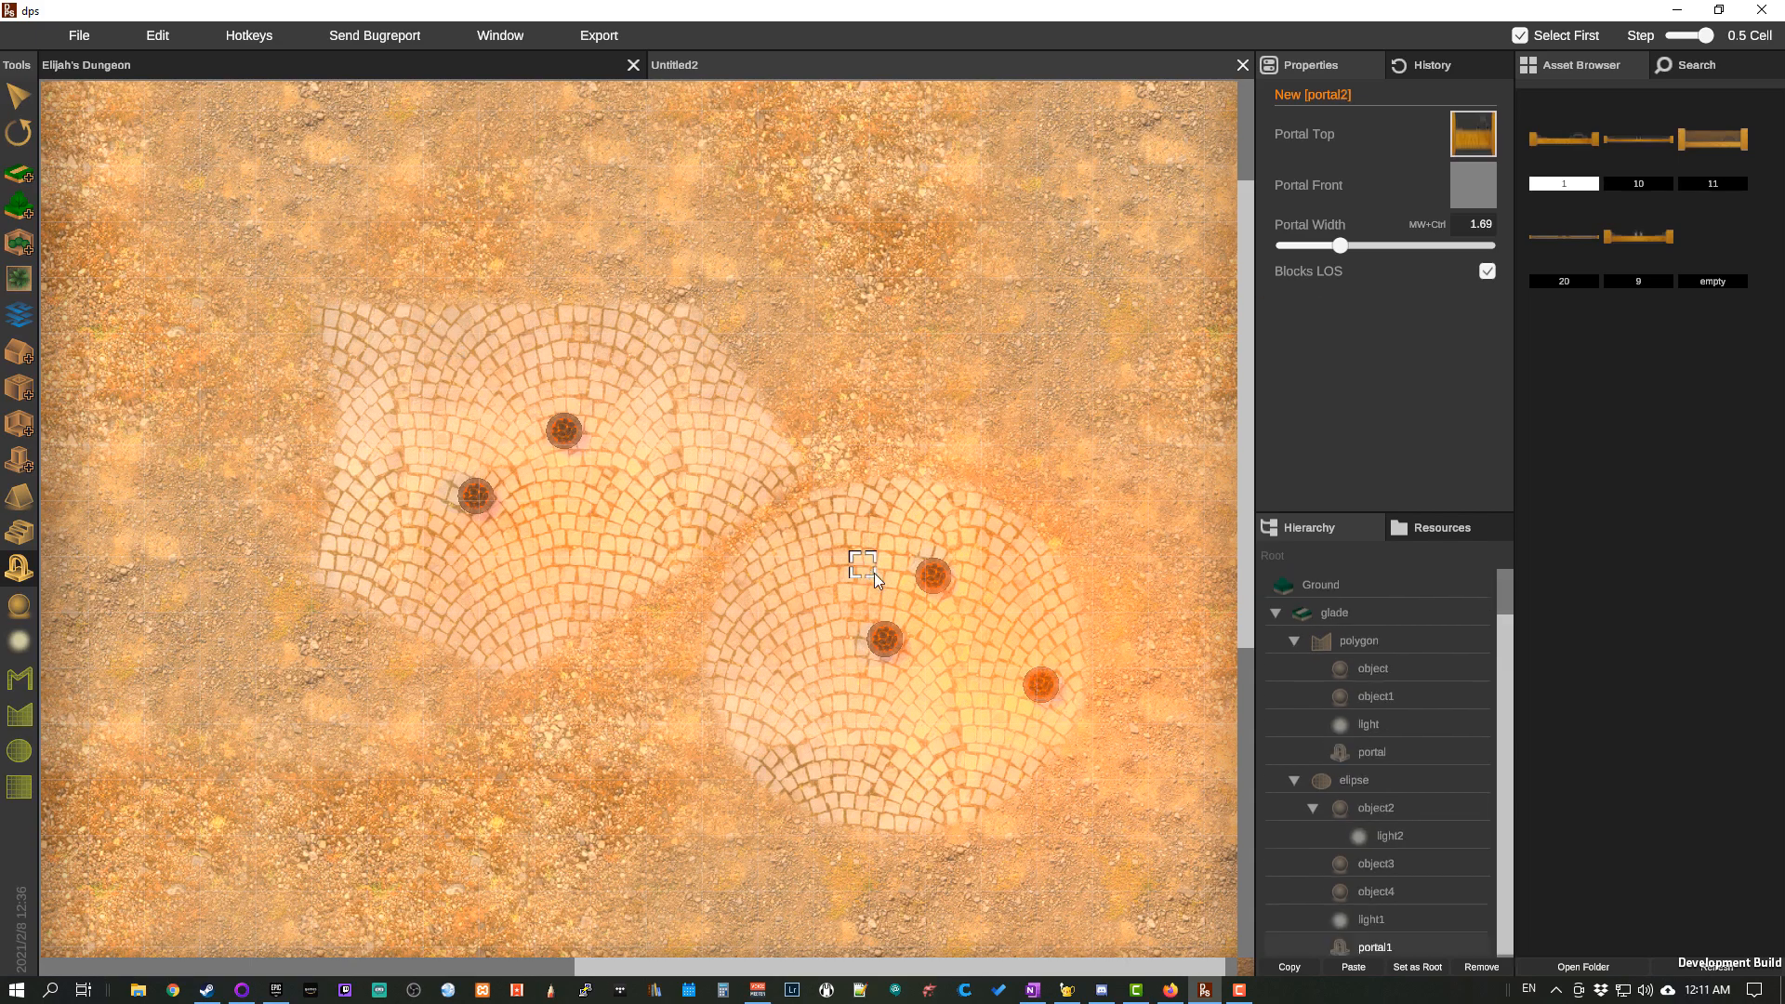
{"action": "left_click", "coordinate": [991, 679]}
{"action": "scroll", "coordinate": [985, 669], "scroll_direction": "up", "scroll_amount": 2}
{"action": "left_click_drag", "start_coordinate": [980, 659], "coordinate": [521, 517]}
{"action": "left_click_drag", "start_coordinate": [1047, 746], "coordinate": [683, 658]}
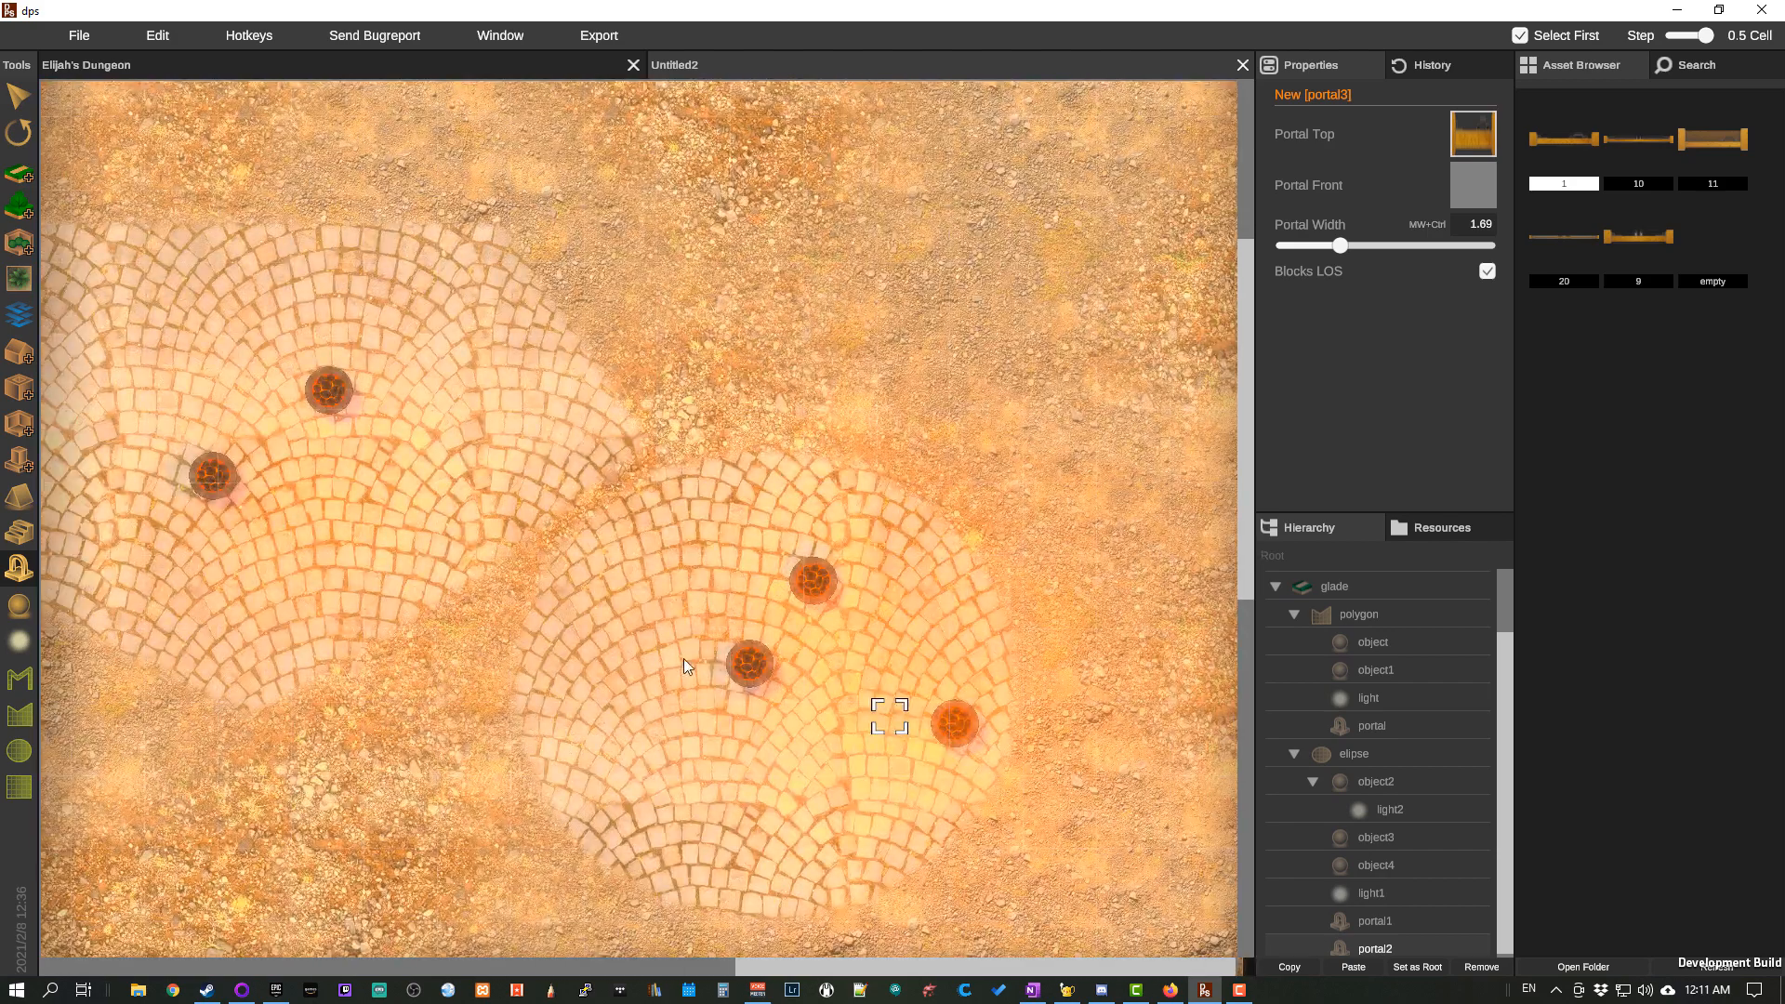
{"action": "left_click_drag", "start_coordinate": [937, 644], "coordinate": [932, 615]}
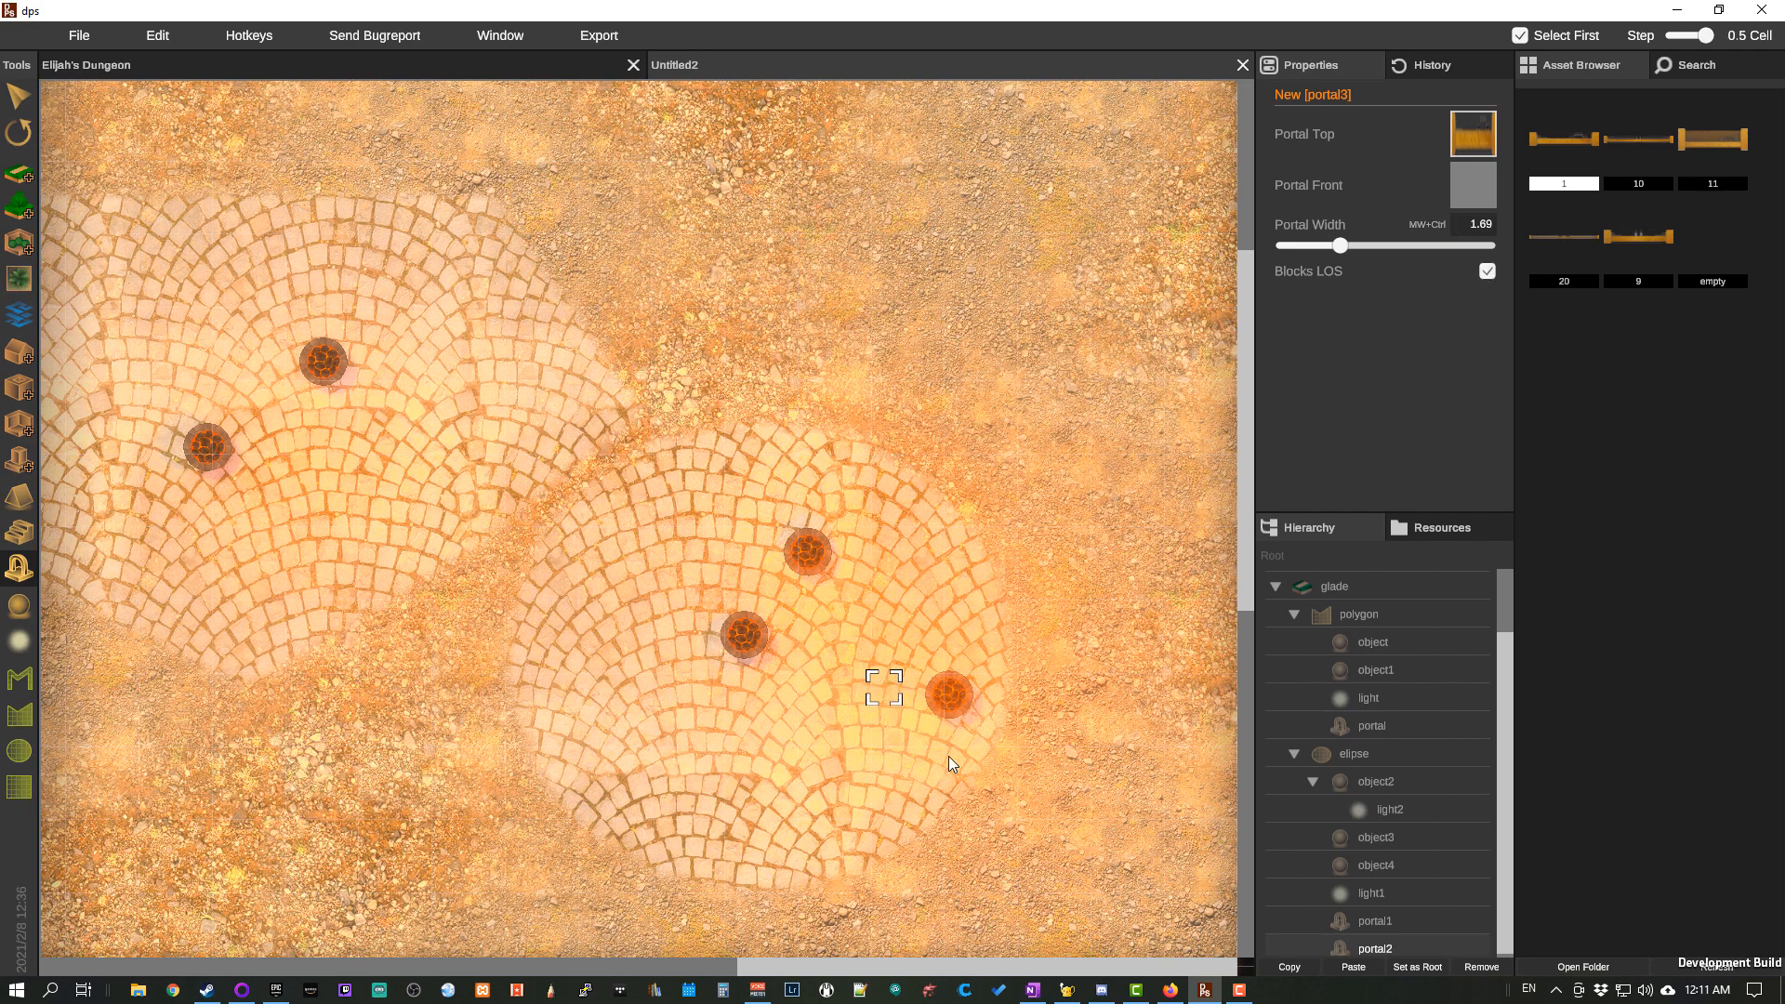
{"action": "left_click_drag", "start_coordinate": [1509, 673], "coordinate": [1487, 573]}
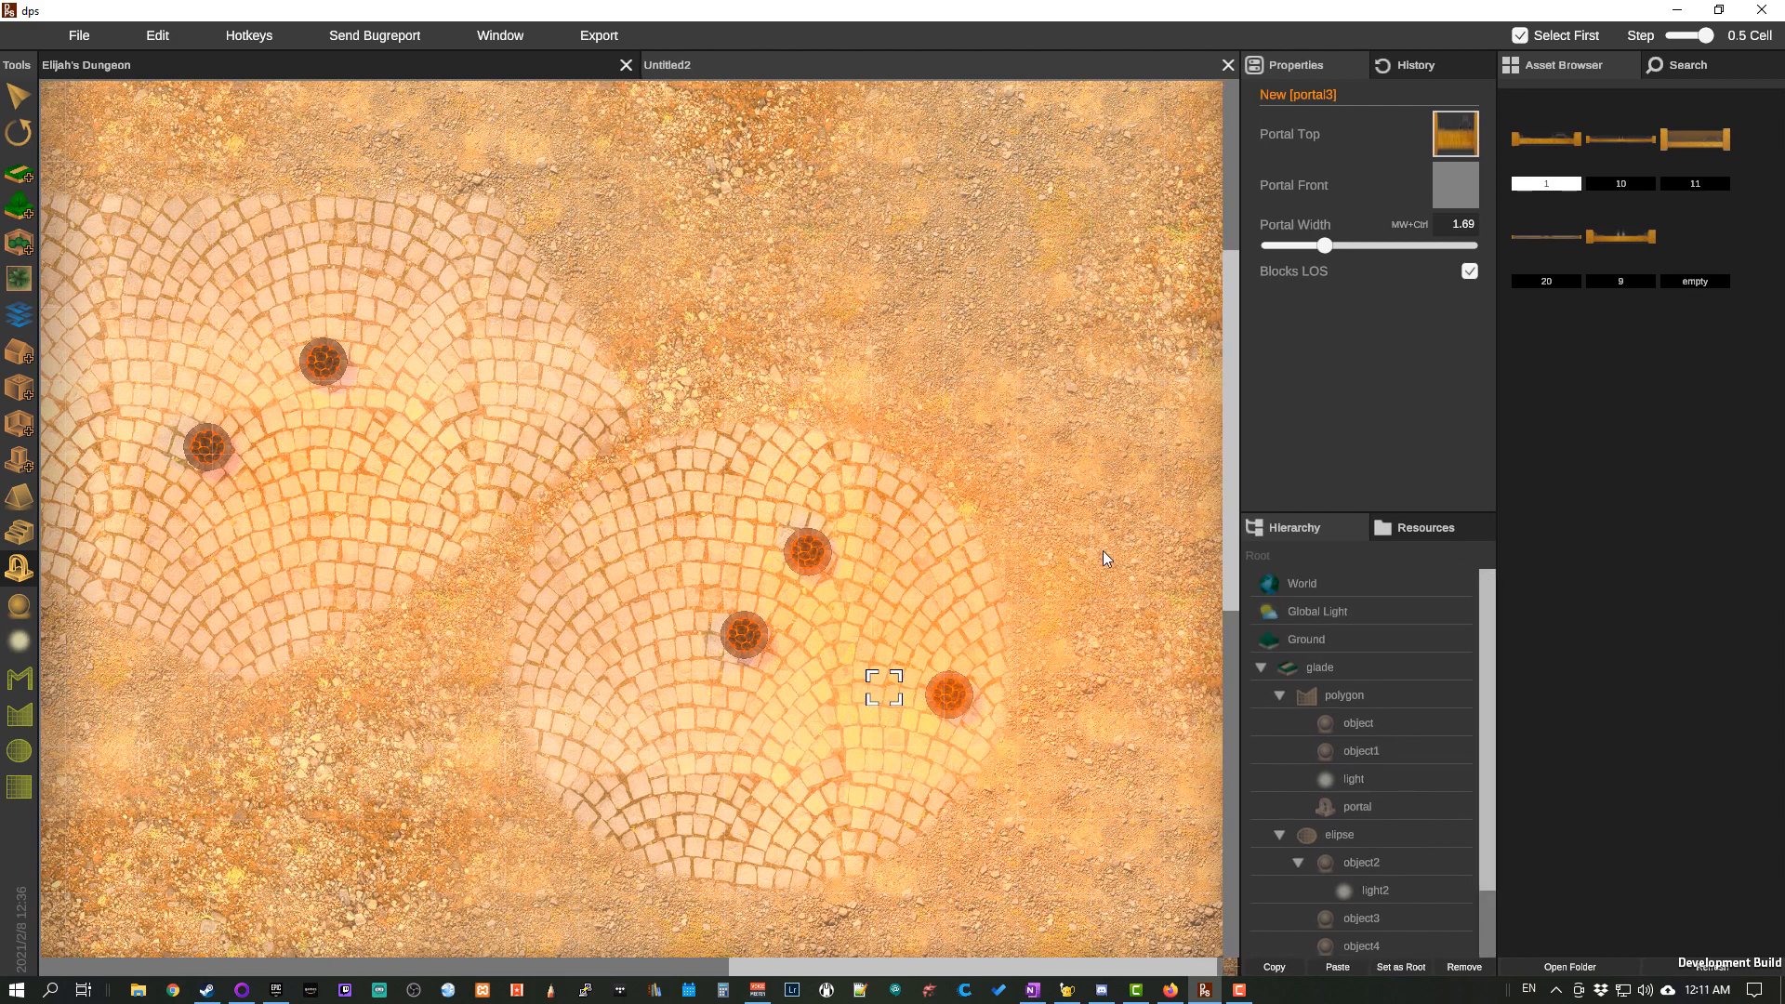
{"action": "left_click_drag", "start_coordinate": [1036, 541], "coordinate": [1042, 456]}
{"action": "scroll", "coordinate": [1042, 456], "scroll_direction": "down", "scroll_amount": 1}
{"action": "left_click_drag", "start_coordinate": [597, 623], "coordinate": [774, 864]}
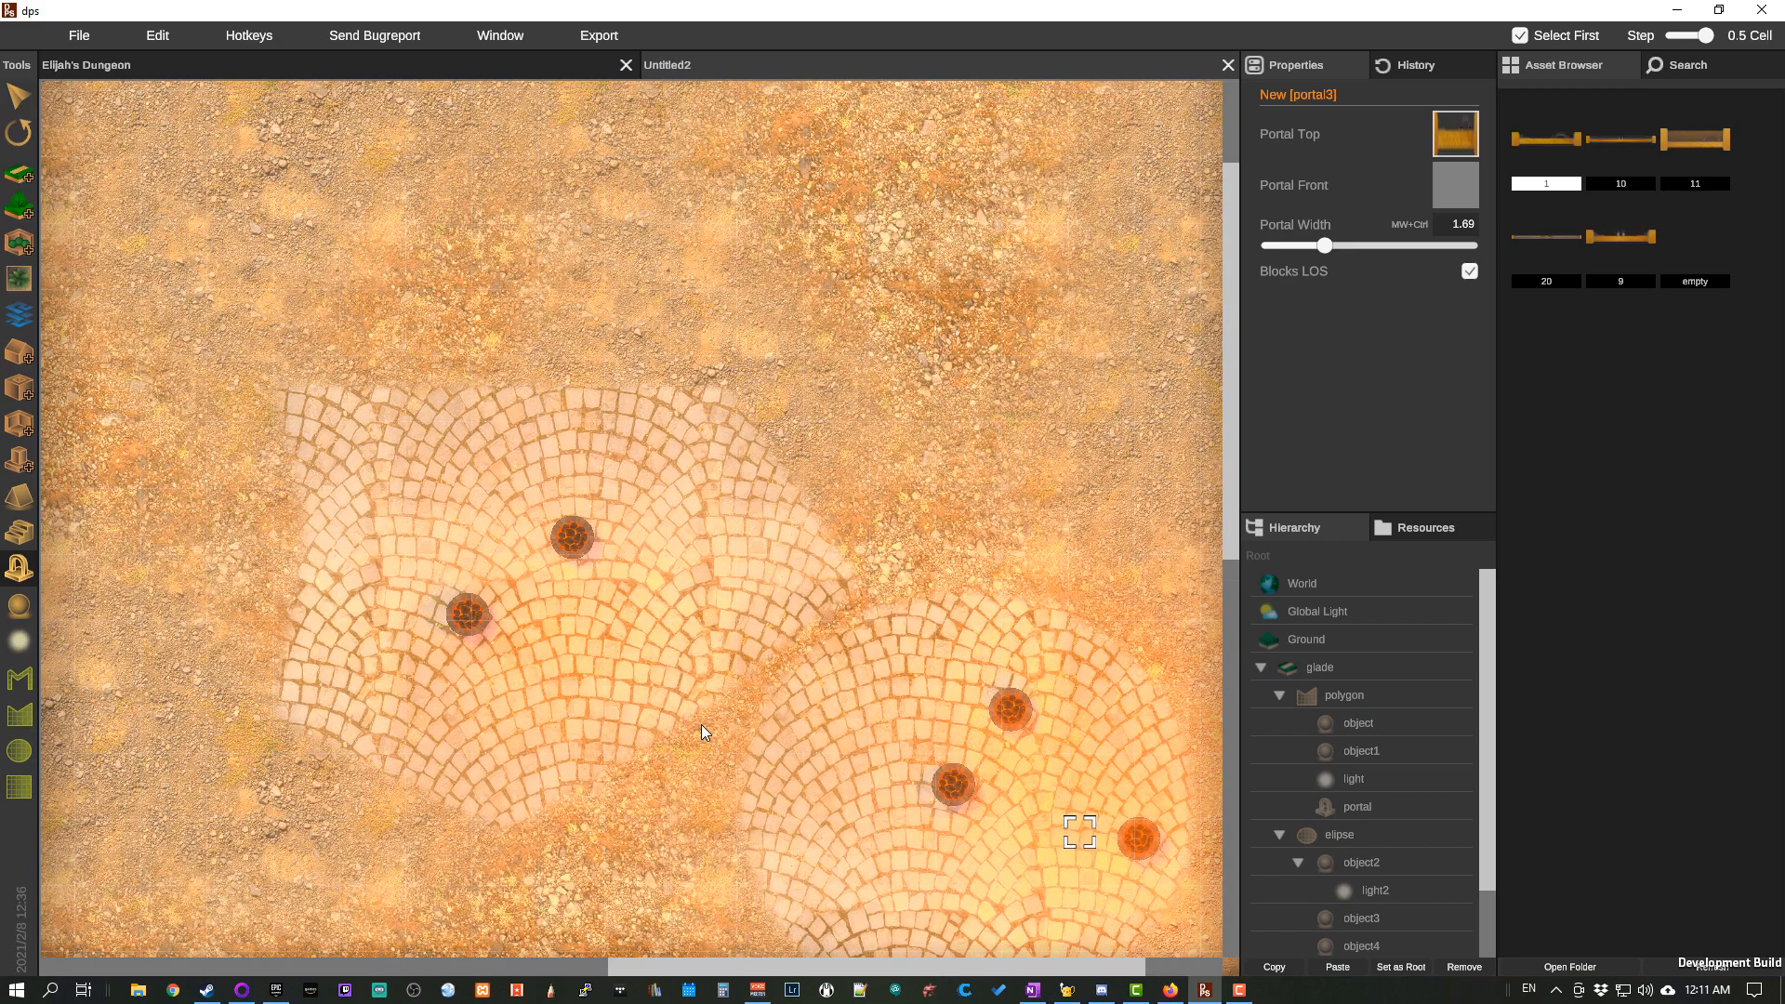
{"action": "scroll", "coordinate": [701, 723], "scroll_direction": "down", "scroll_amount": 2}
{"action": "left_click_drag", "start_coordinate": [701, 723], "coordinate": [700, 514]}
{"action": "scroll", "coordinate": [667, 555], "scroll_direction": "down", "scroll_amount": 1}
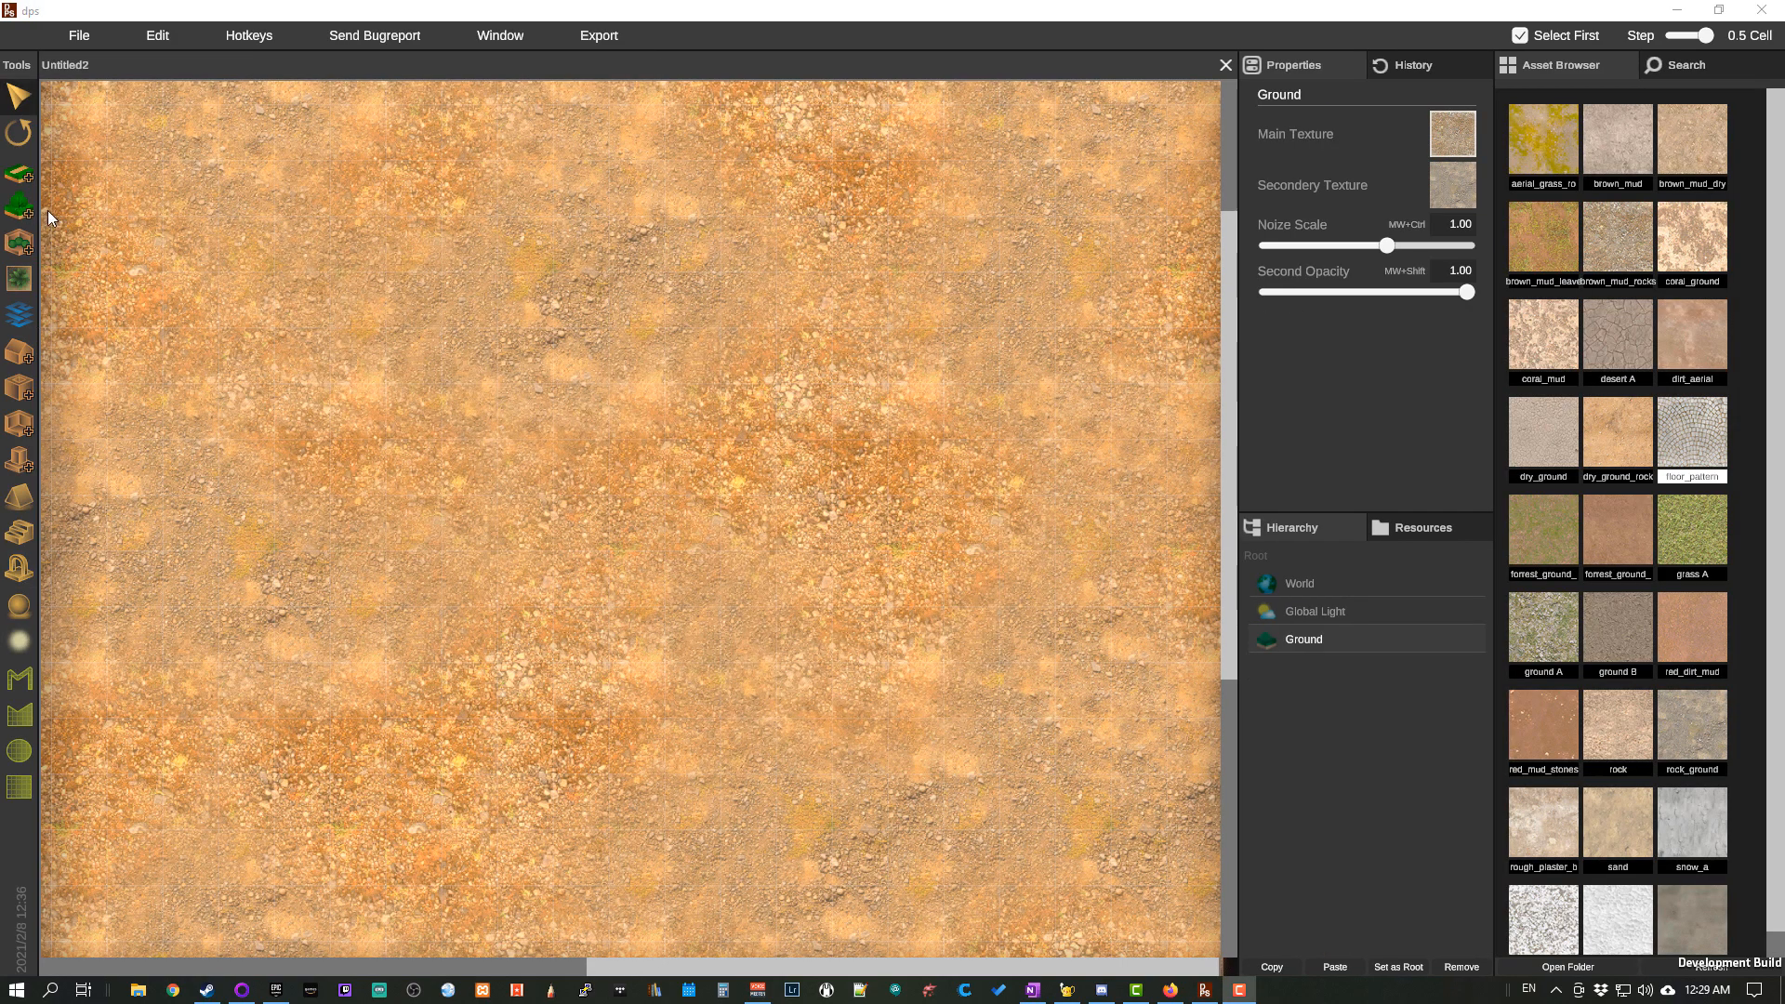
Step: Add a plenty with the box A texture and draw it as a large ellipse across the middle of the ground
{"action": "left_click", "coordinate": [27, 214]}
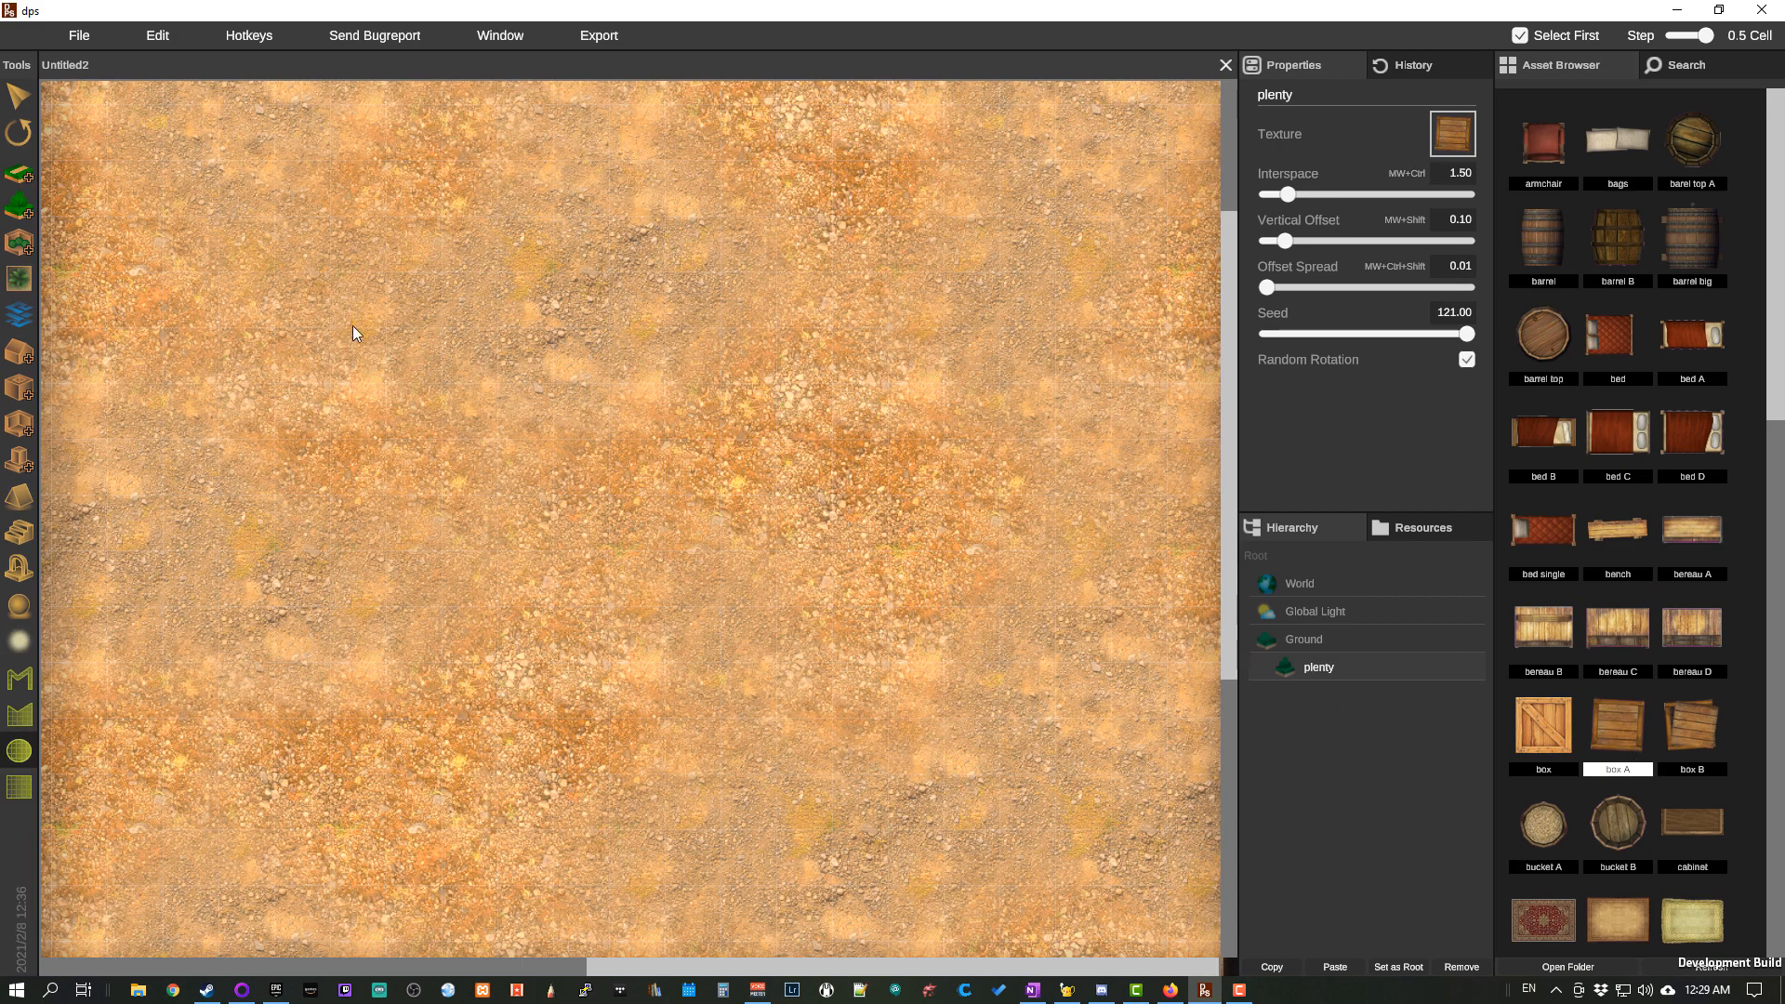
{"action": "left_click_drag", "start_coordinate": [353, 325], "coordinate": [947, 797]}
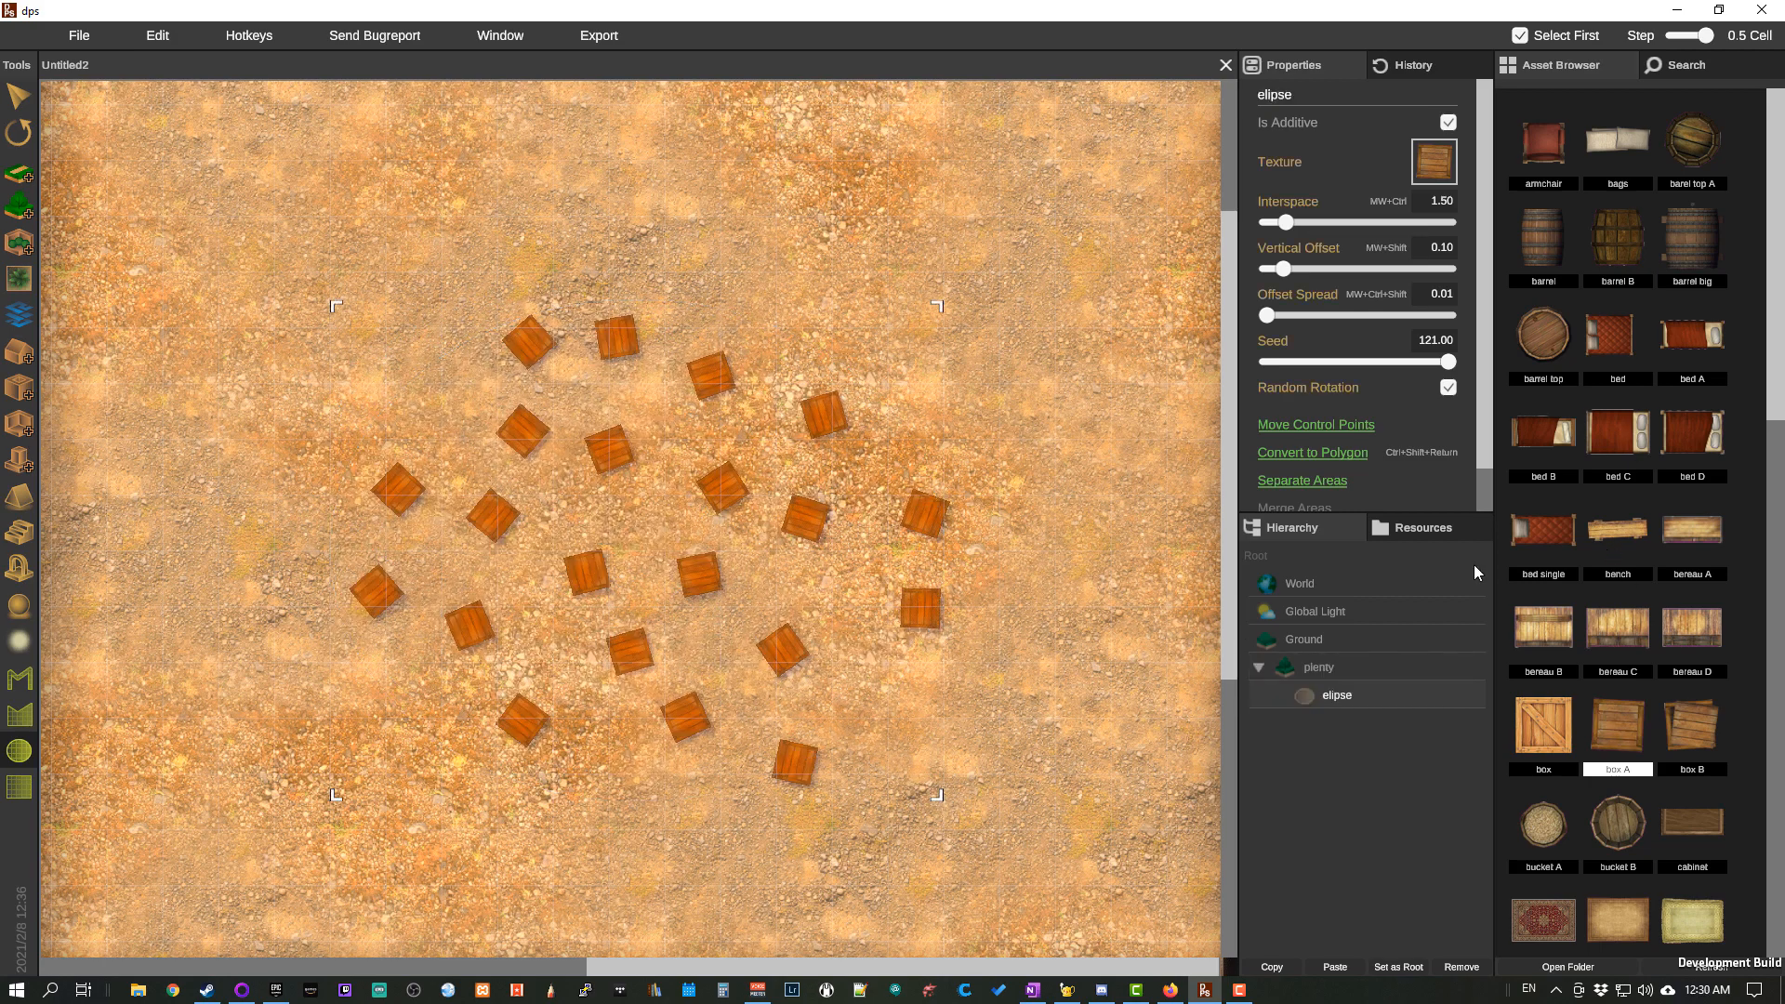
{"action": "left_click", "coordinate": [22, 90]}
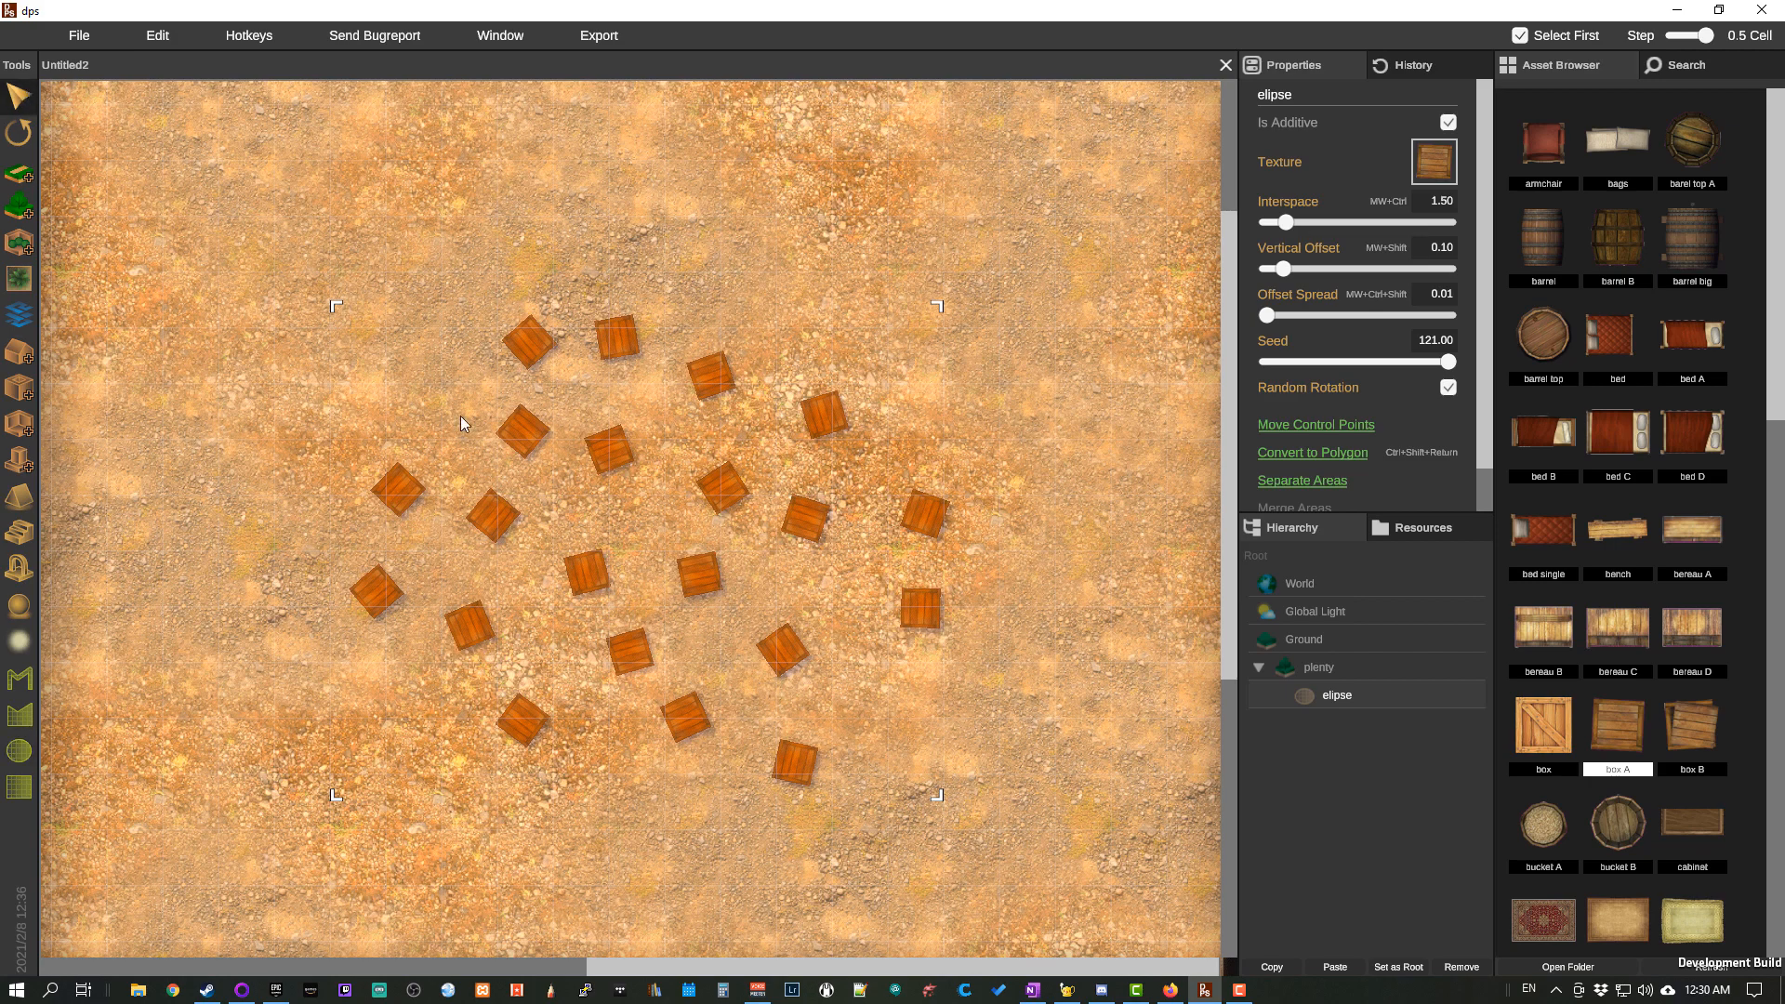
{"action": "left_click", "coordinate": [1321, 672]}
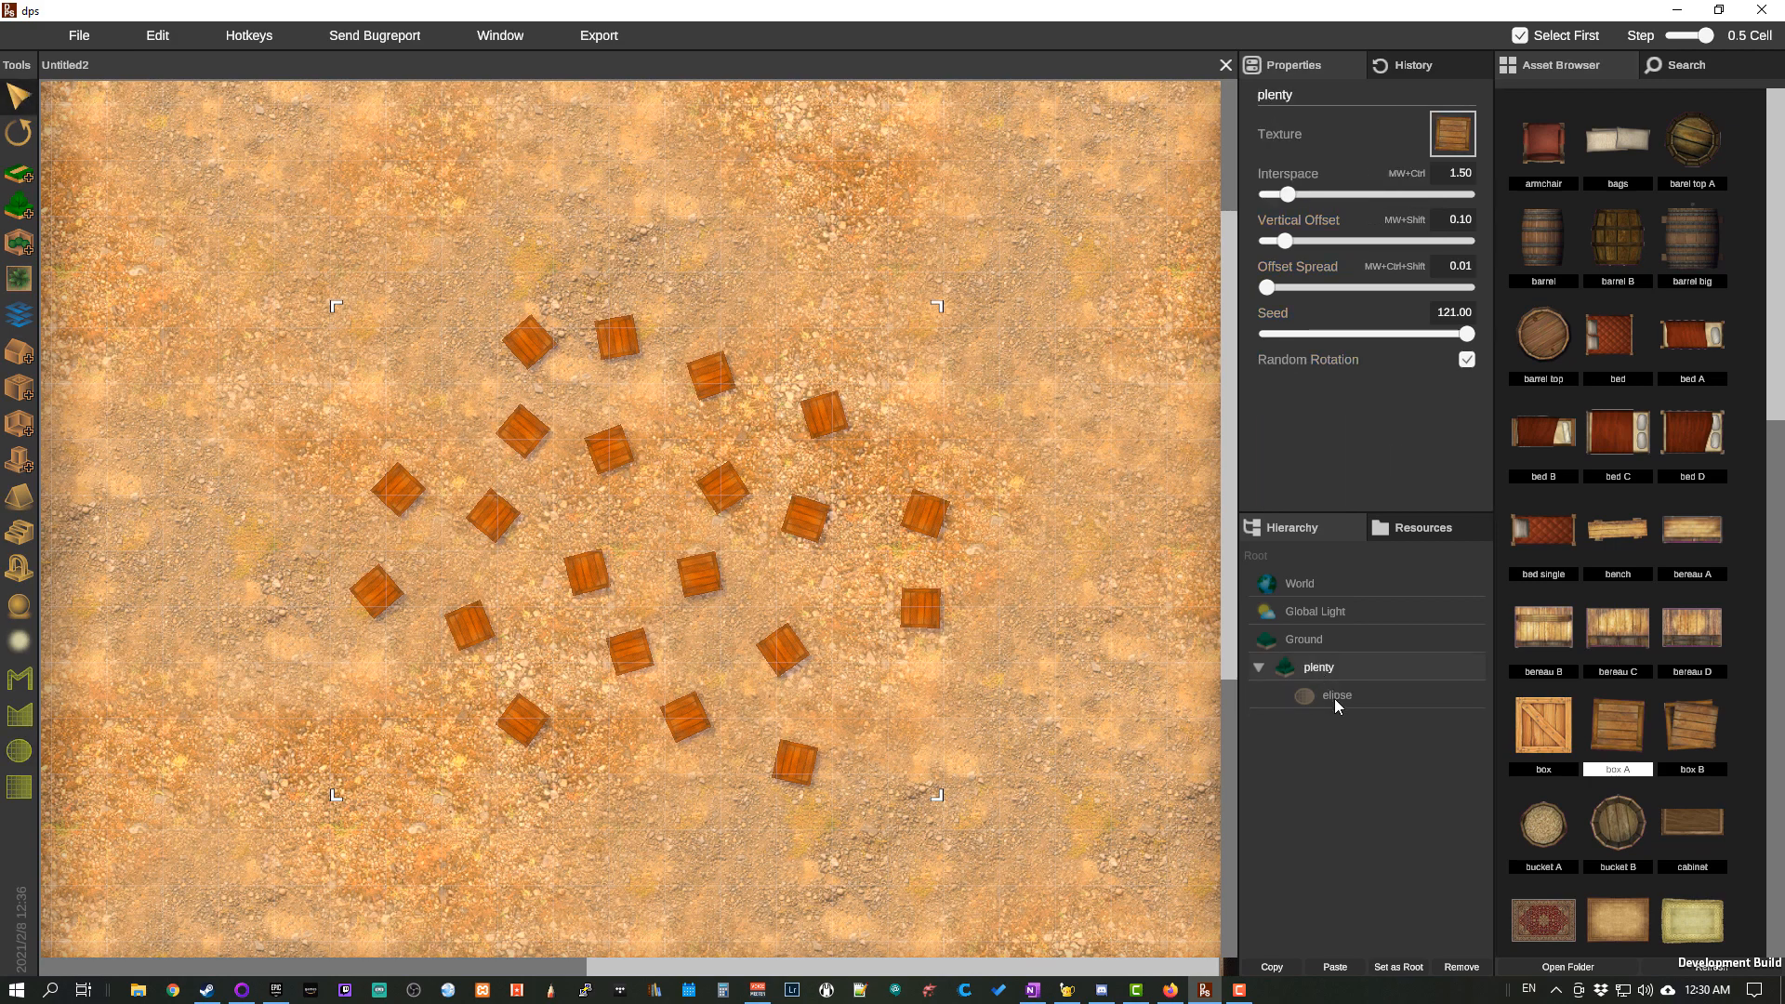
{"action": "left_click", "coordinate": [1335, 699]}
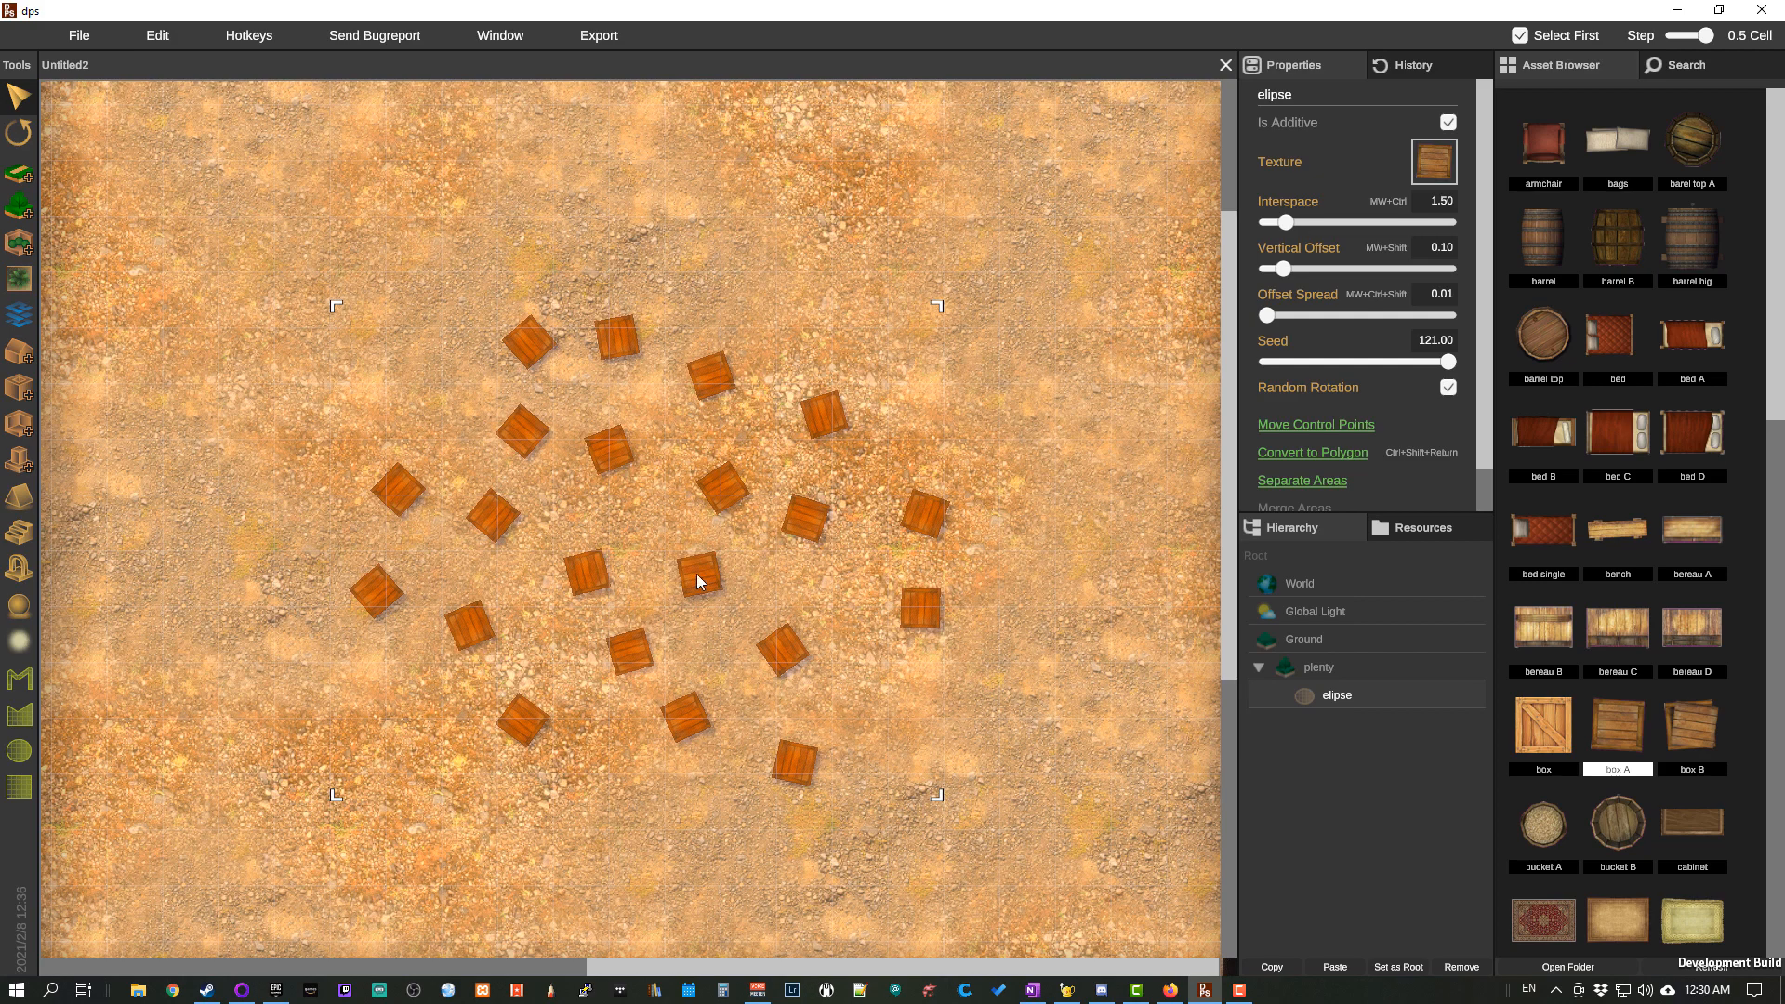
Step: Try the bureau, box, bucket B and red carpet textures on the ellipse and return it to box A
{"action": "mouse_move", "coordinate": [564, 484]}
{"action": "left_mouse_down"}
{"action": "mouse_move", "coordinate": [523, 412]}
{"action": "mouse_move", "coordinate": [588, 506]}
{"action": "mouse_move", "coordinate": [555, 494]}
{"action": "left_mouse_up"}
{"action": "left_click", "coordinate": [1616, 636]}
{"action": "left_click", "coordinate": [1555, 644]}
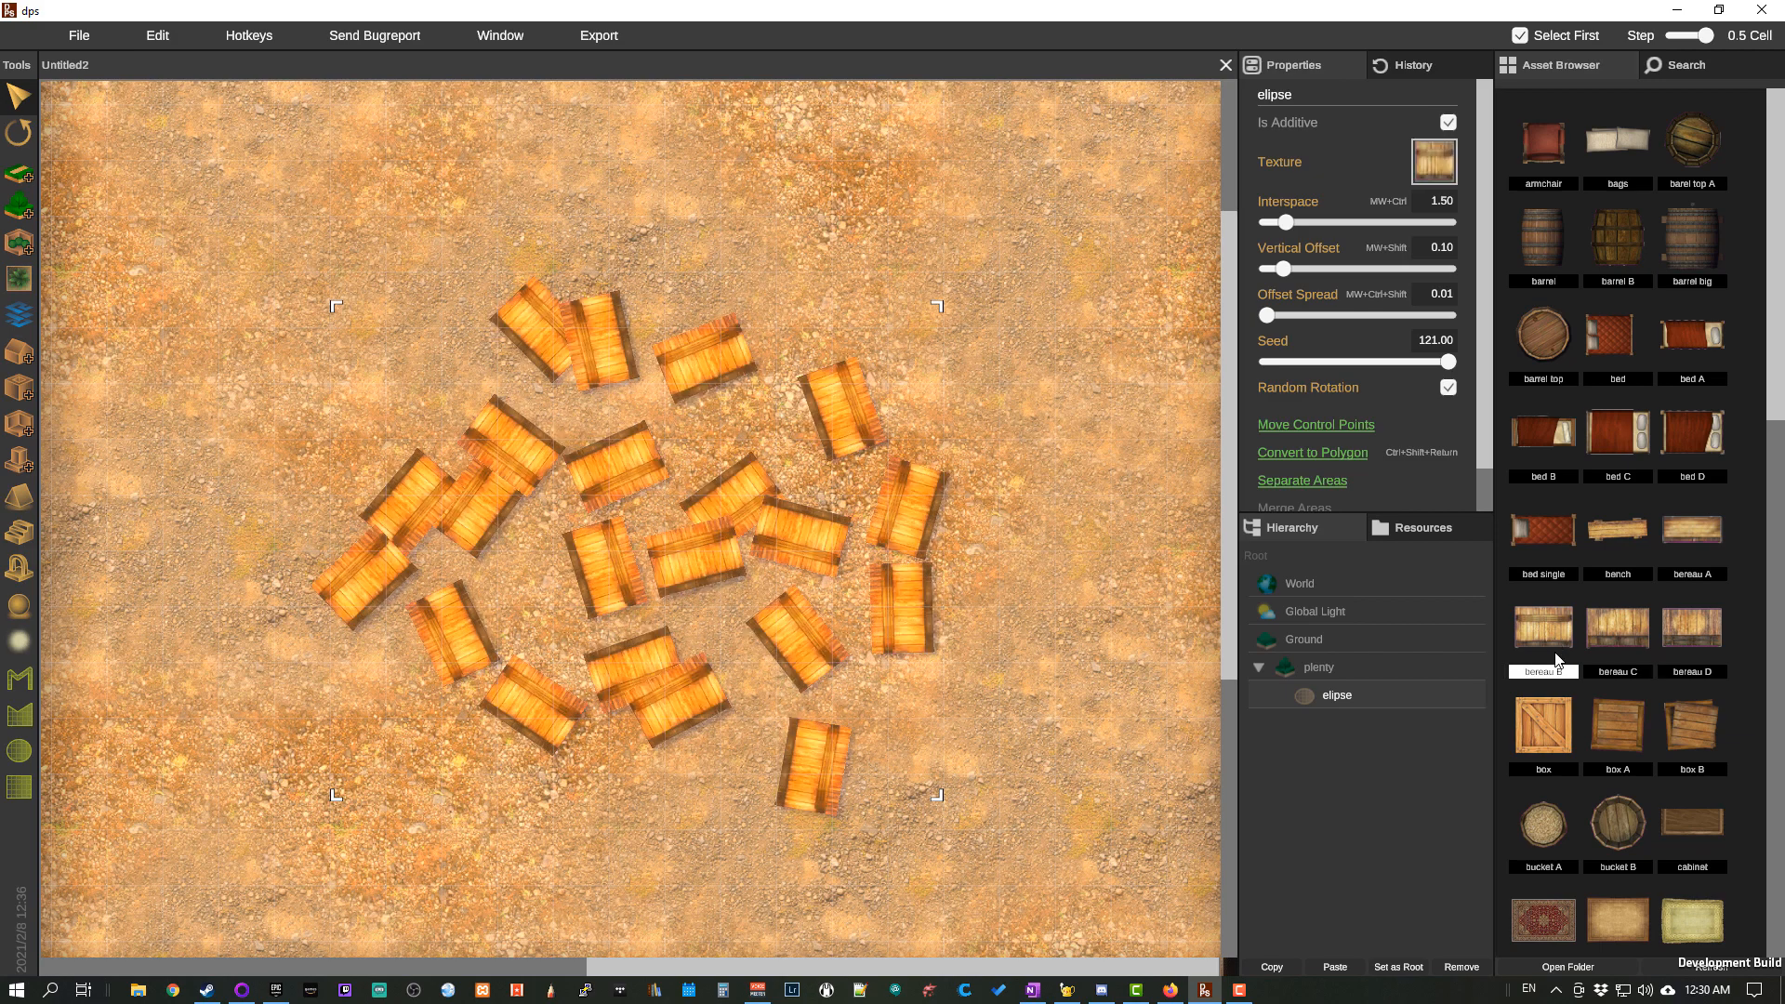
{"action": "left_click", "coordinate": [1559, 706]}
{"action": "left_click", "coordinate": [1632, 716]}
{"action": "left_click", "coordinate": [1618, 835]}
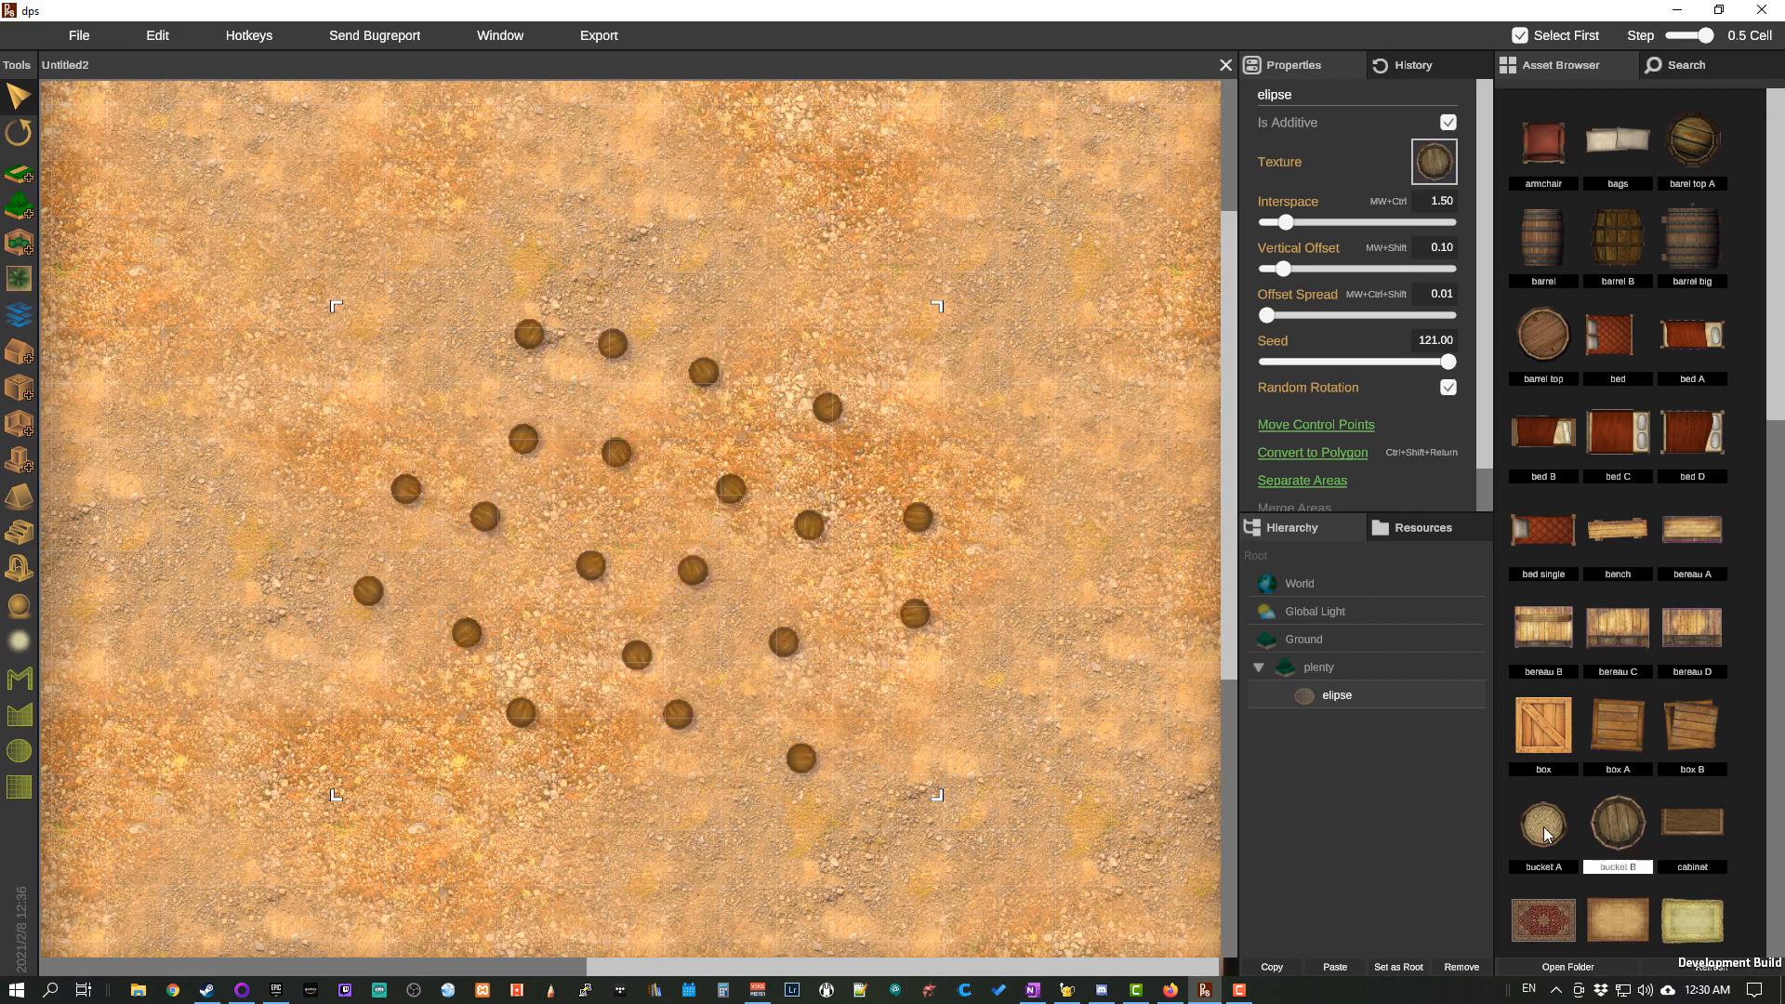
{"action": "left_click", "coordinate": [1566, 923]}
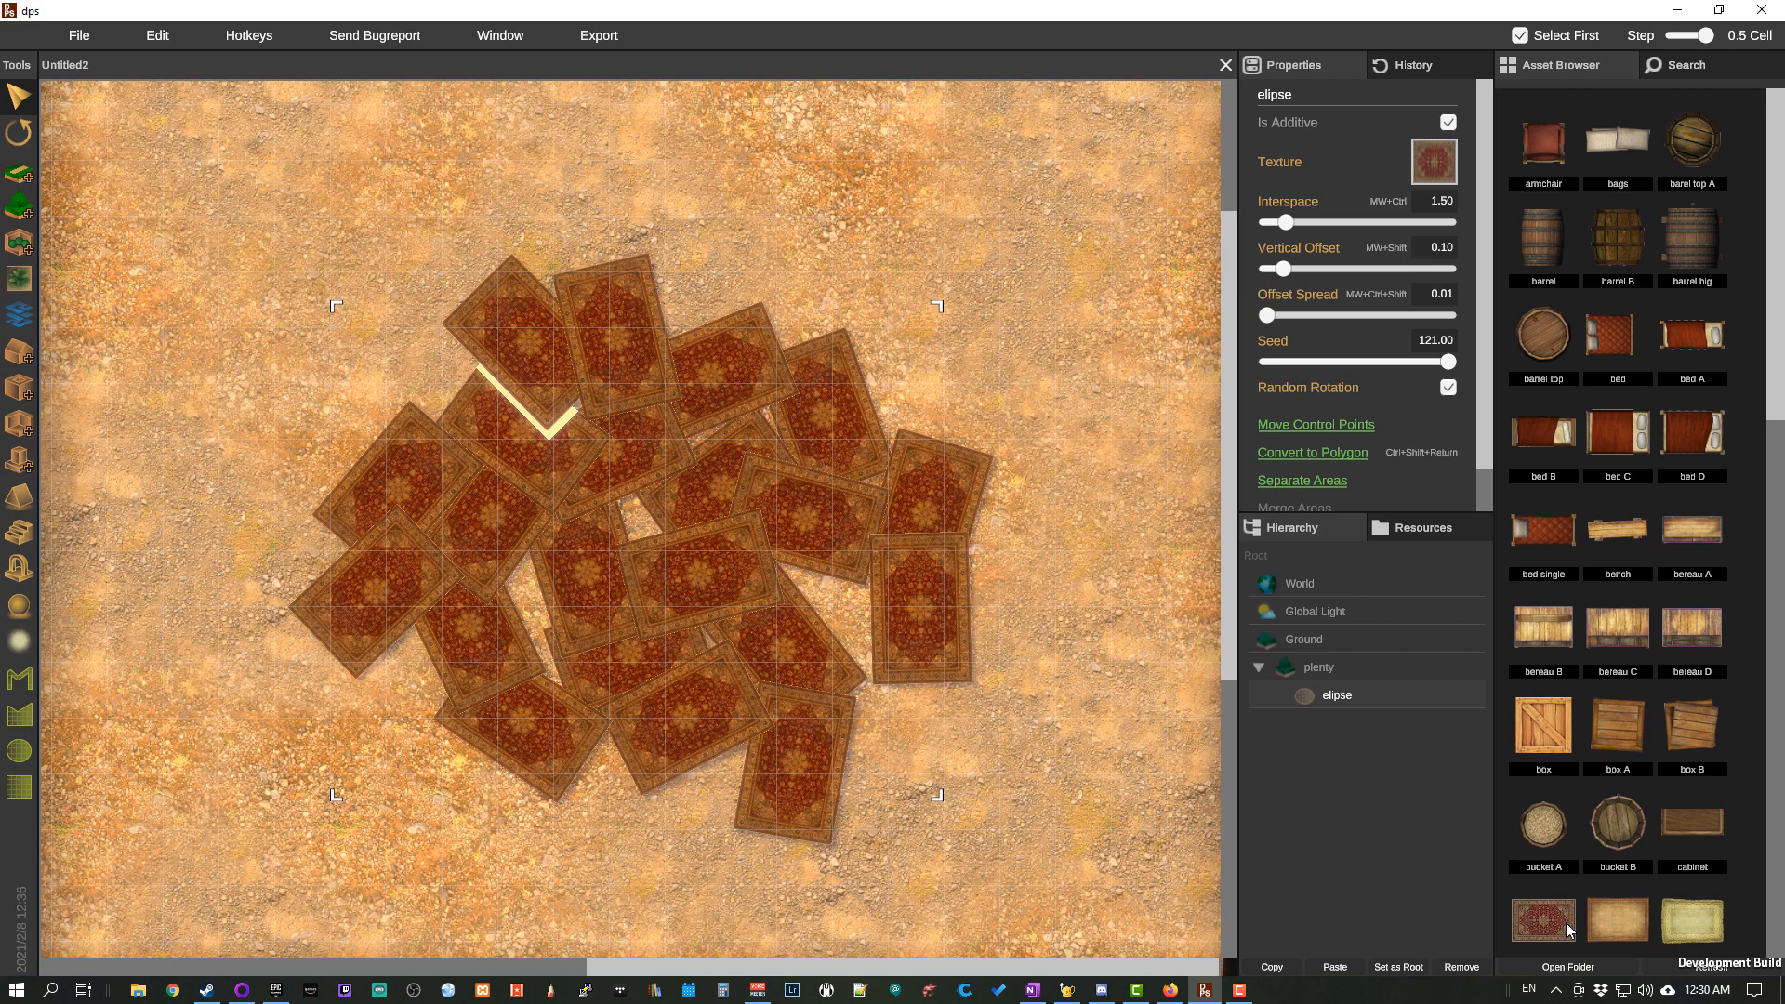
{"action": "left_click", "coordinate": [1622, 725]}
Step: Move the crate-filled ellipse slightly up and to the left on the map
{"action": "scroll", "coordinate": [690, 534], "scroll_direction": "up", "scroll_amount": 1}
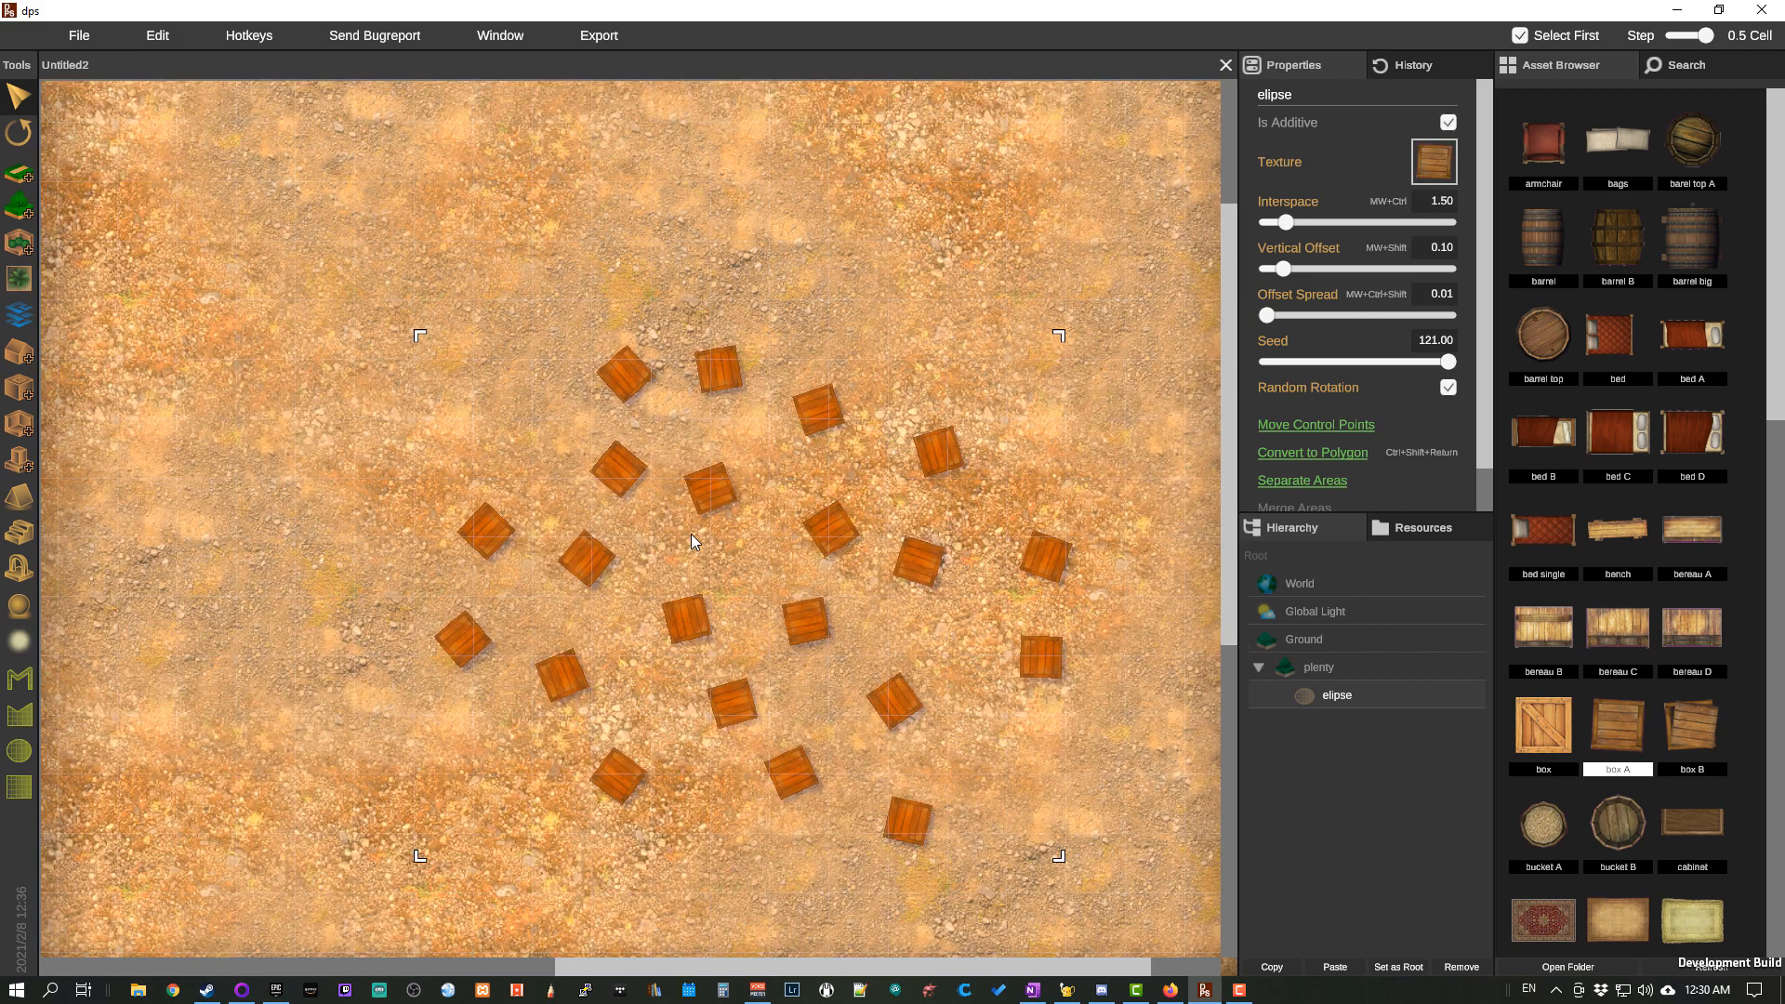
{"action": "scroll", "coordinate": [690, 534], "scroll_direction": "down", "scroll_amount": 1}
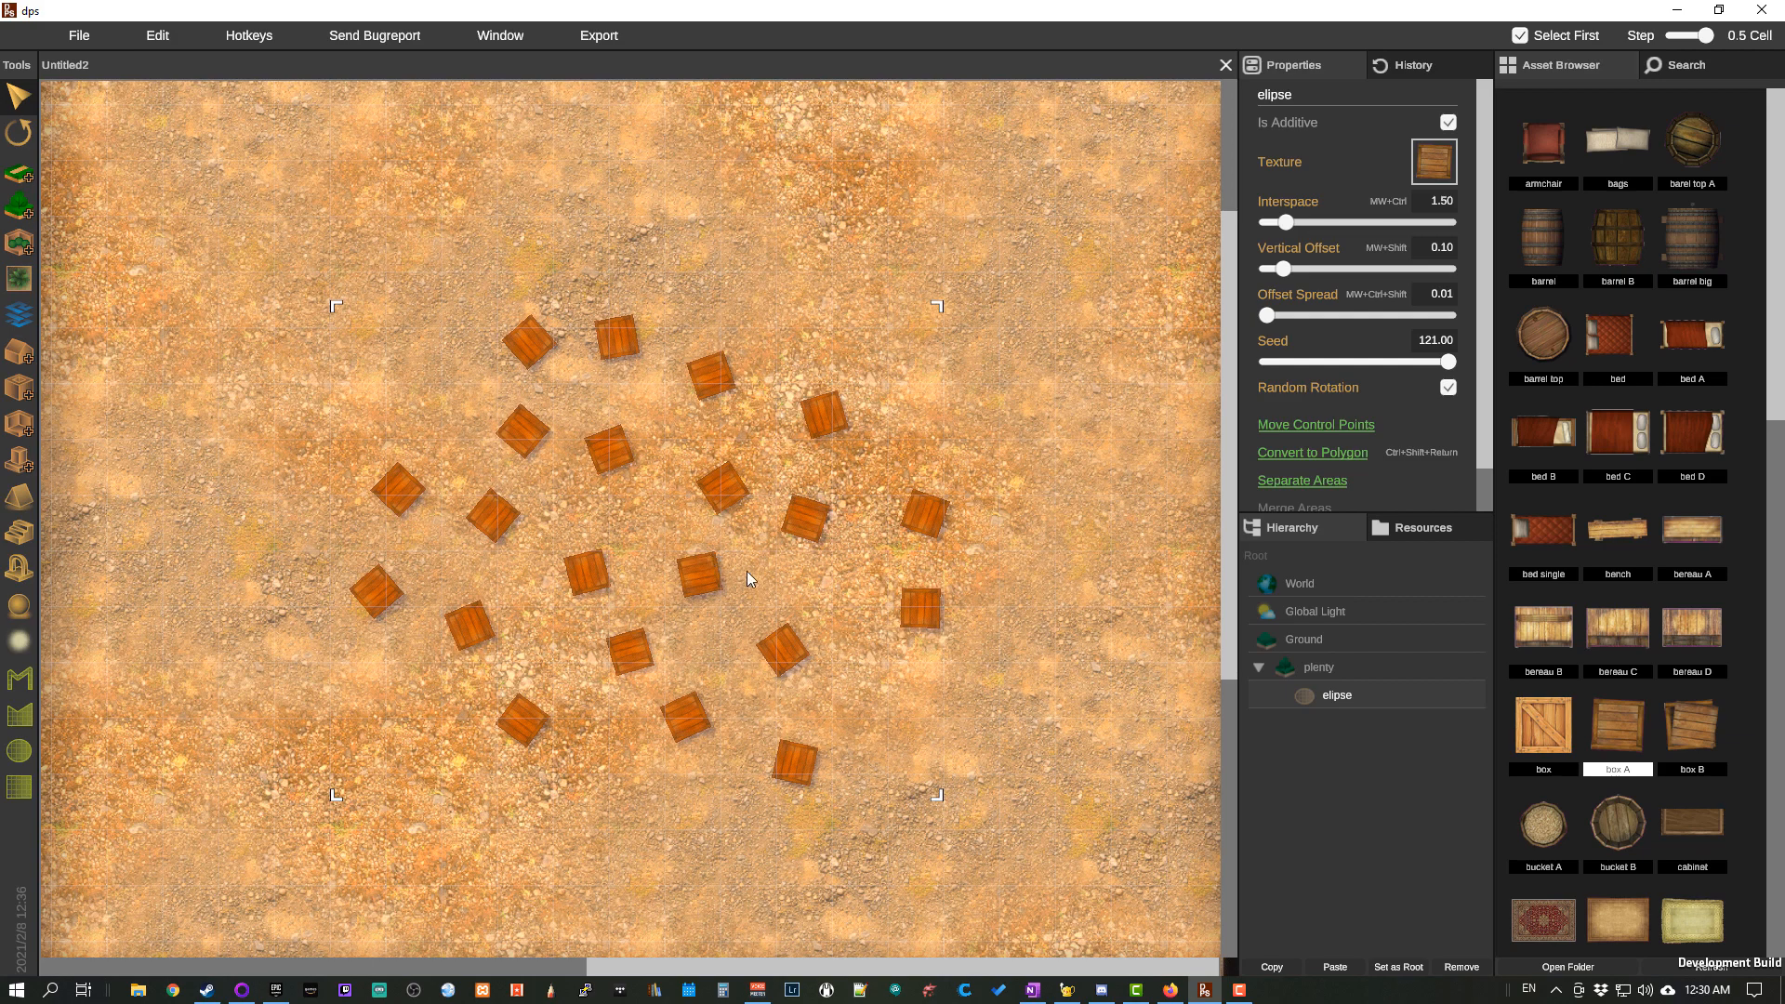
{"action": "left_click_drag", "start_coordinate": [739, 566], "coordinate": [679, 523]}
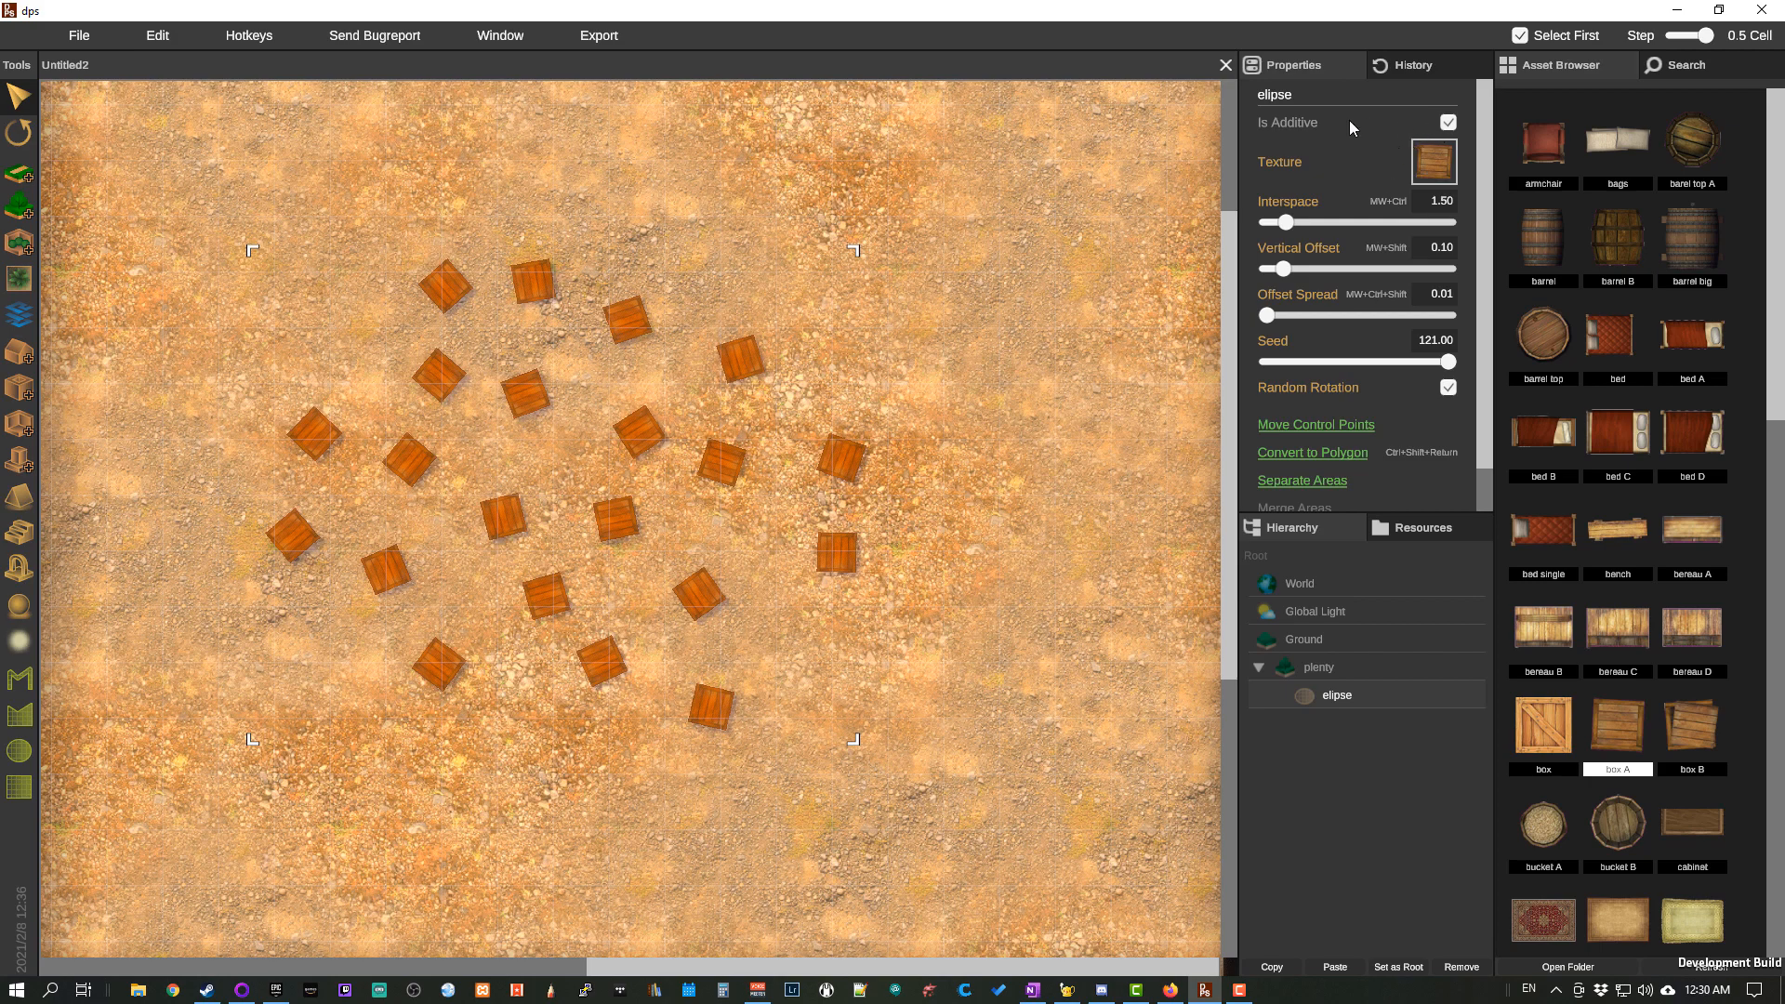
Step: Switch the ellipse's Is Additive option off and on again twice
{"action": "left_click", "coordinate": [1447, 122]}
{"action": "left_click", "coordinate": [1446, 124]}
{"action": "left_click", "coordinate": [1454, 120]}
{"action": "left_click", "coordinate": [1452, 121]}
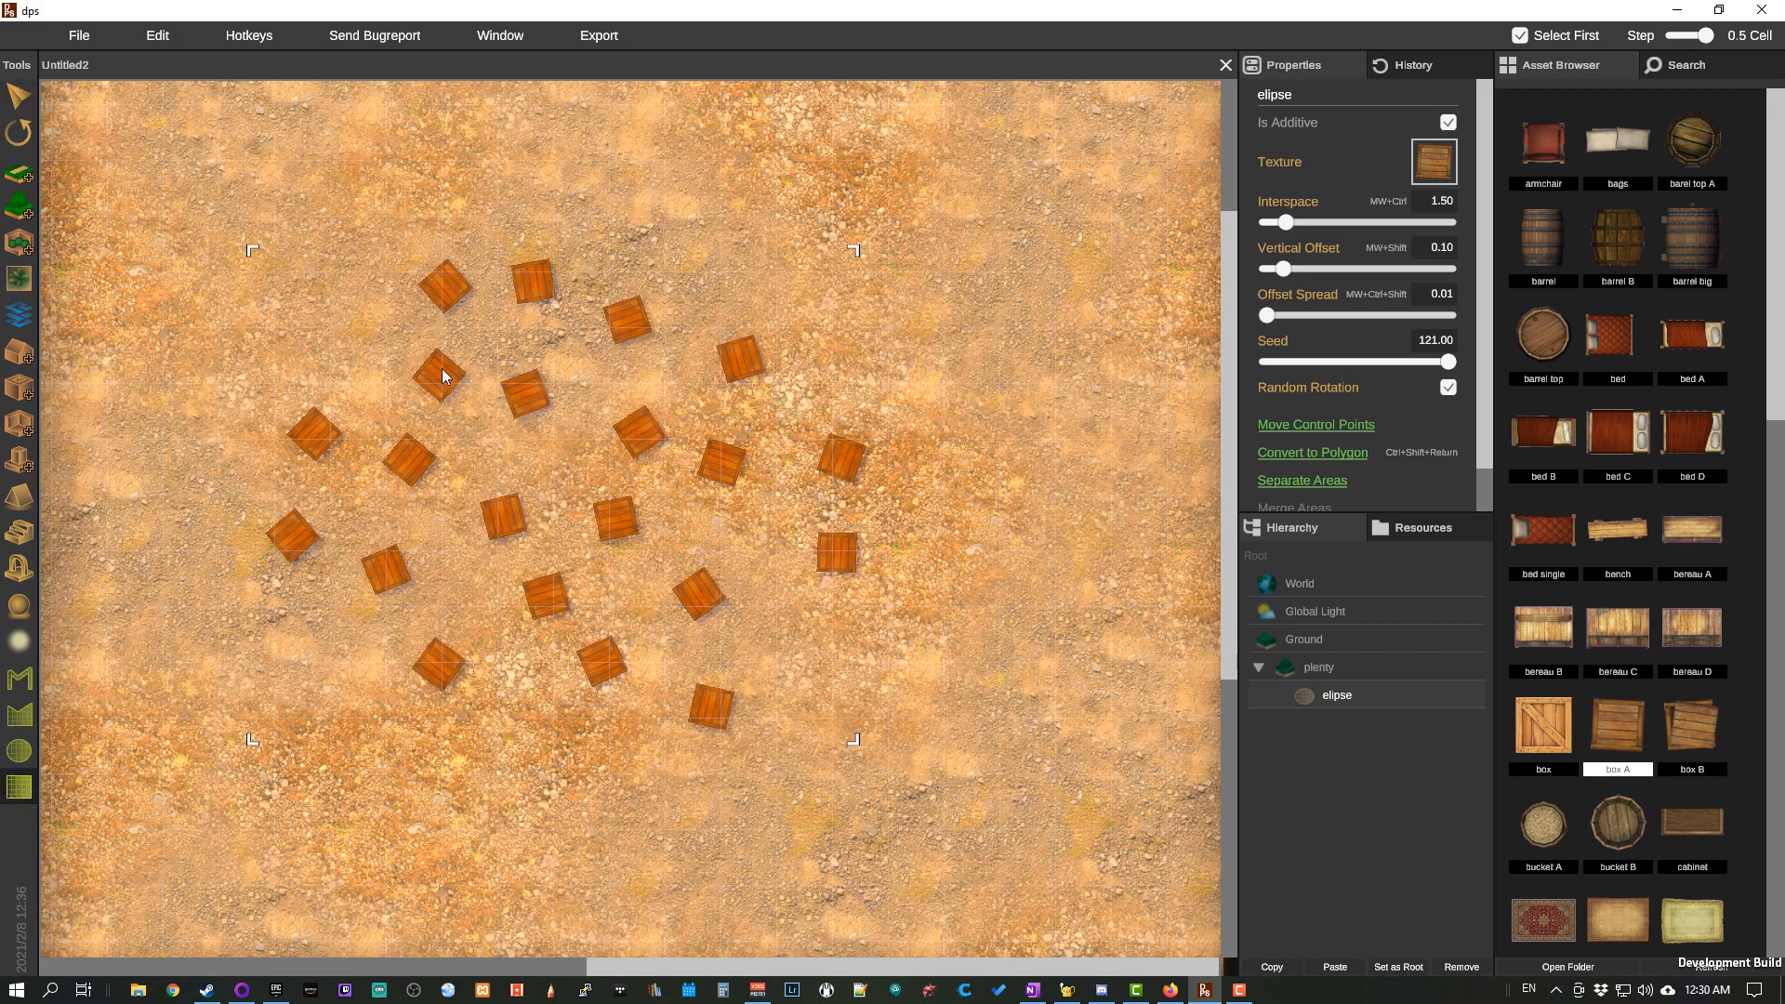
Step: Cut a subtractive rectangle out of the ellipse's middle and shift it slightly downward
{"action": "left_click_drag", "start_coordinate": [443, 356], "coordinate": [691, 579]}
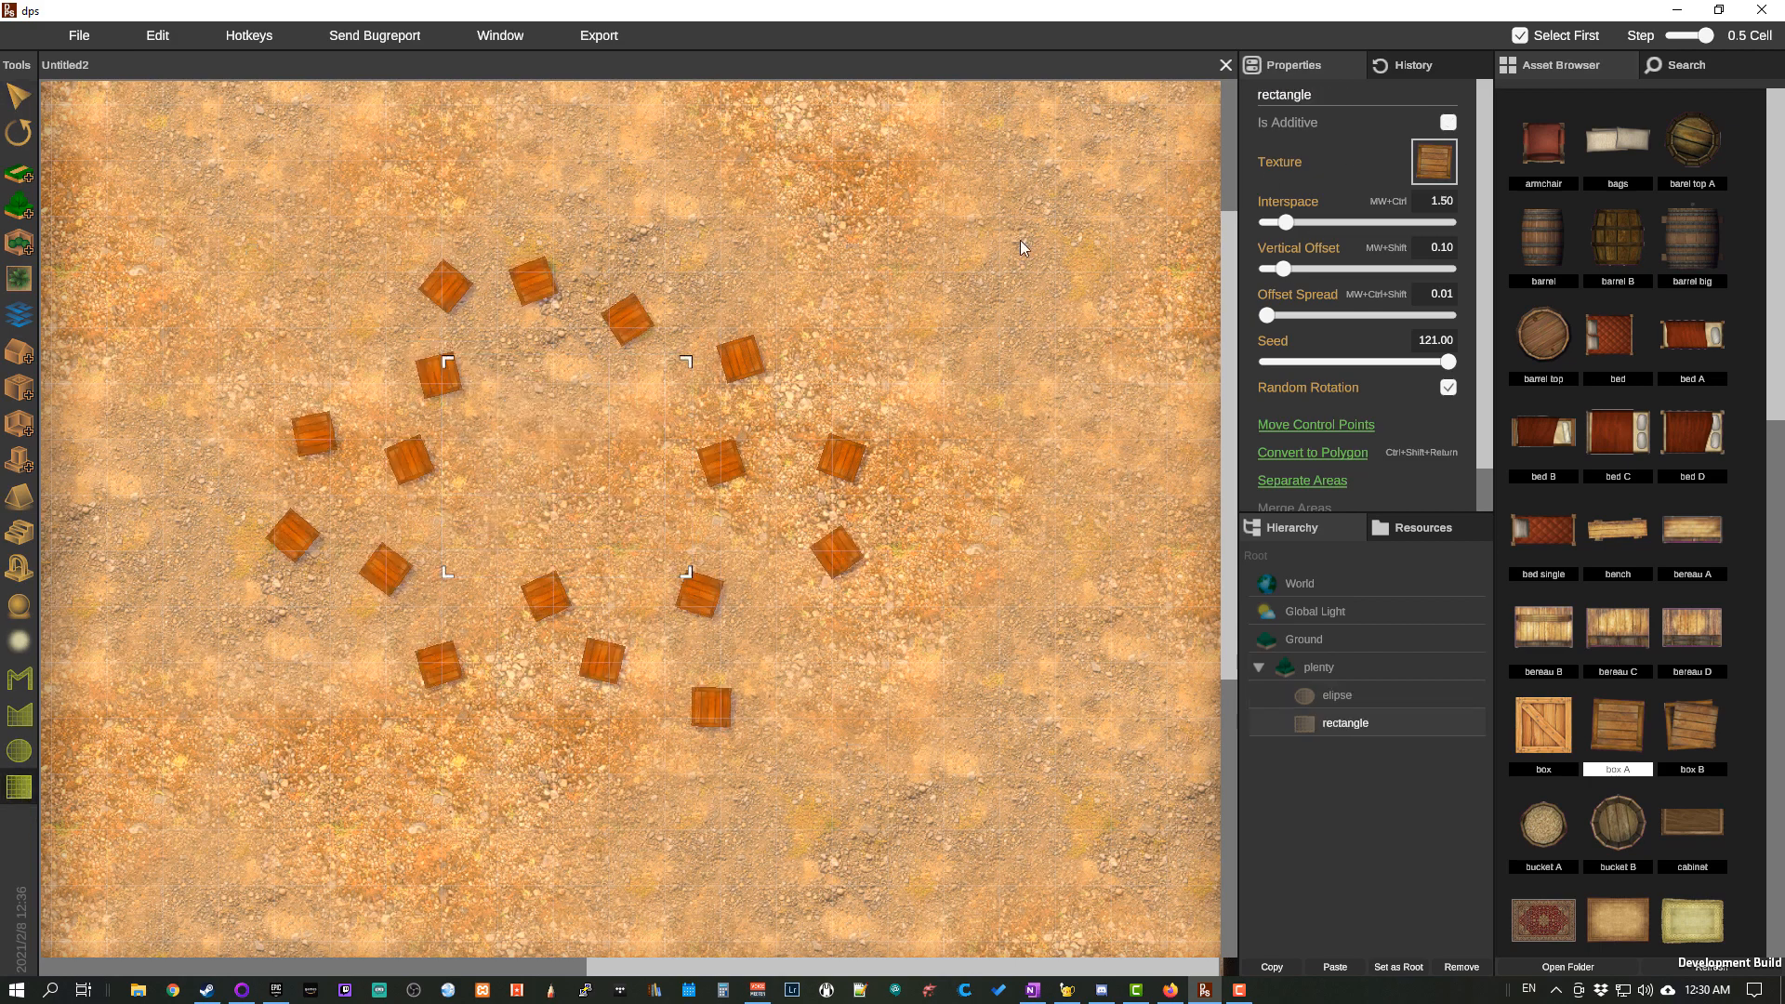
{"action": "left_click", "coordinate": [31, 95]}
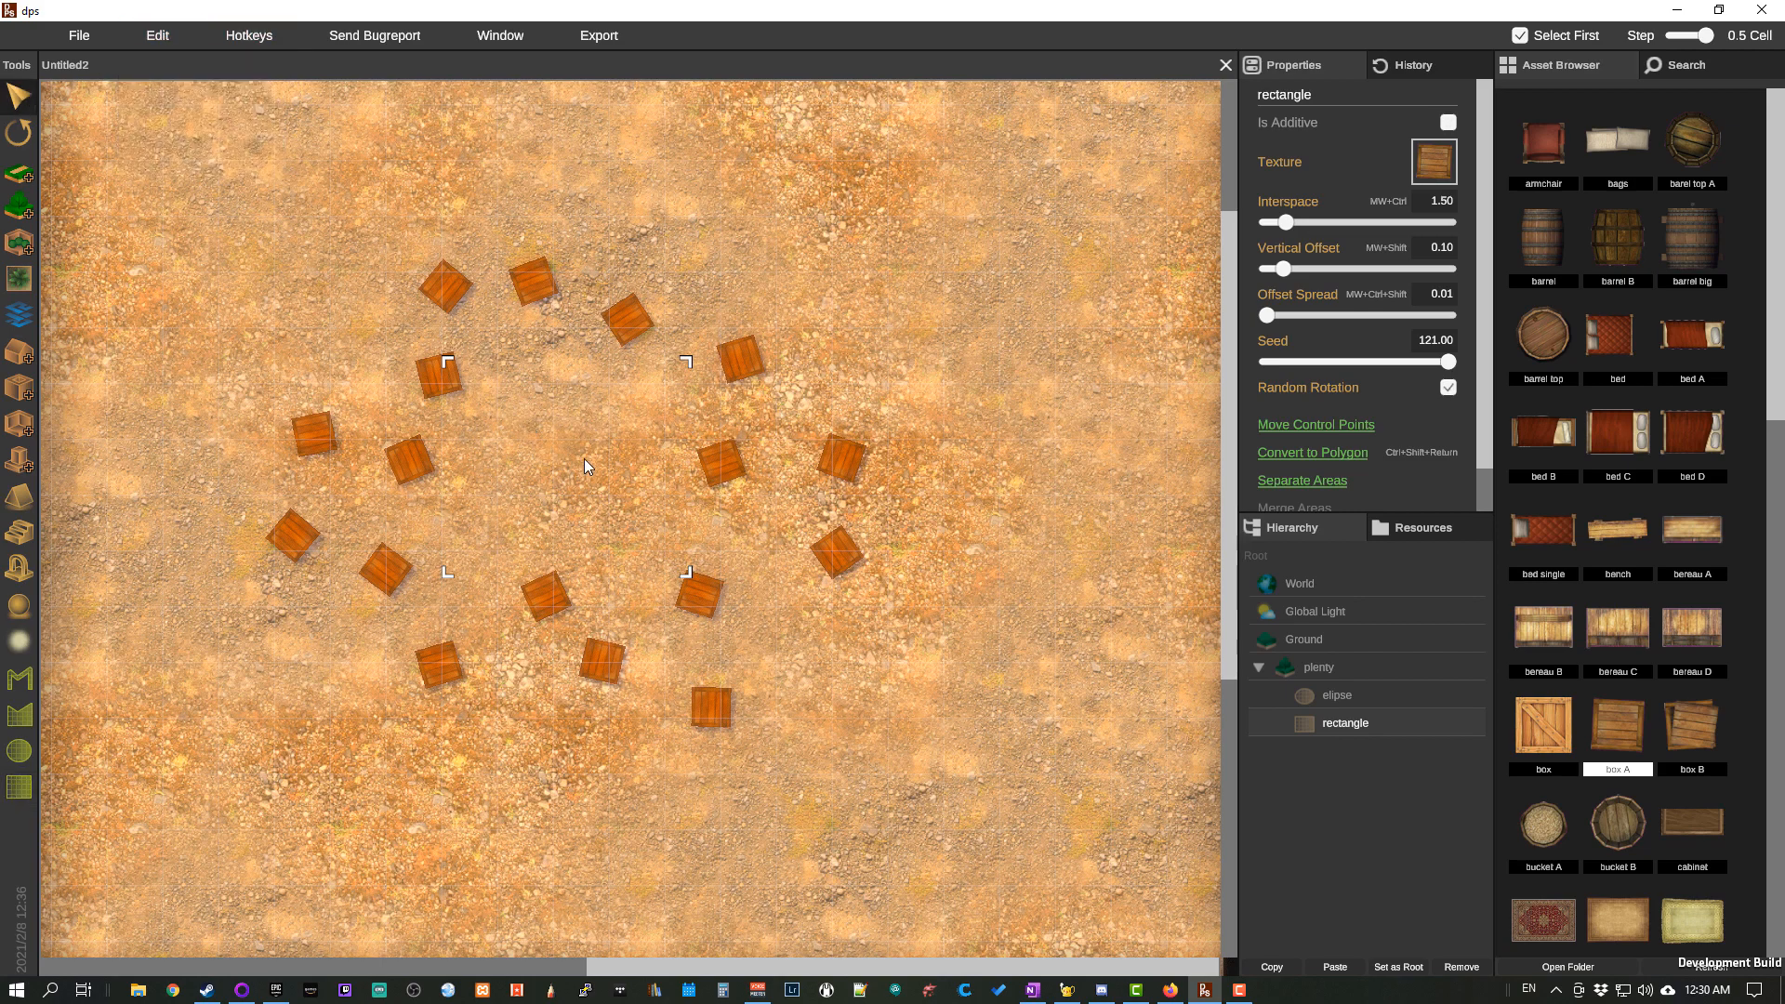
{"action": "mouse_move", "coordinate": [584, 460]}
{"action": "left_mouse_down"}
{"action": "mouse_move", "coordinate": [522, 445]}
{"action": "mouse_move", "coordinate": [638, 448]}
{"action": "mouse_move", "coordinate": [555, 431]}
{"action": "mouse_move", "coordinate": [610, 415]}
{"action": "mouse_move", "coordinate": [816, 580]}
{"action": "mouse_move", "coordinate": [759, 505]}
{"action": "mouse_move", "coordinate": [485, 453]}
{"action": "mouse_move", "coordinate": [571, 474]}
{"action": "left_mouse_up"}
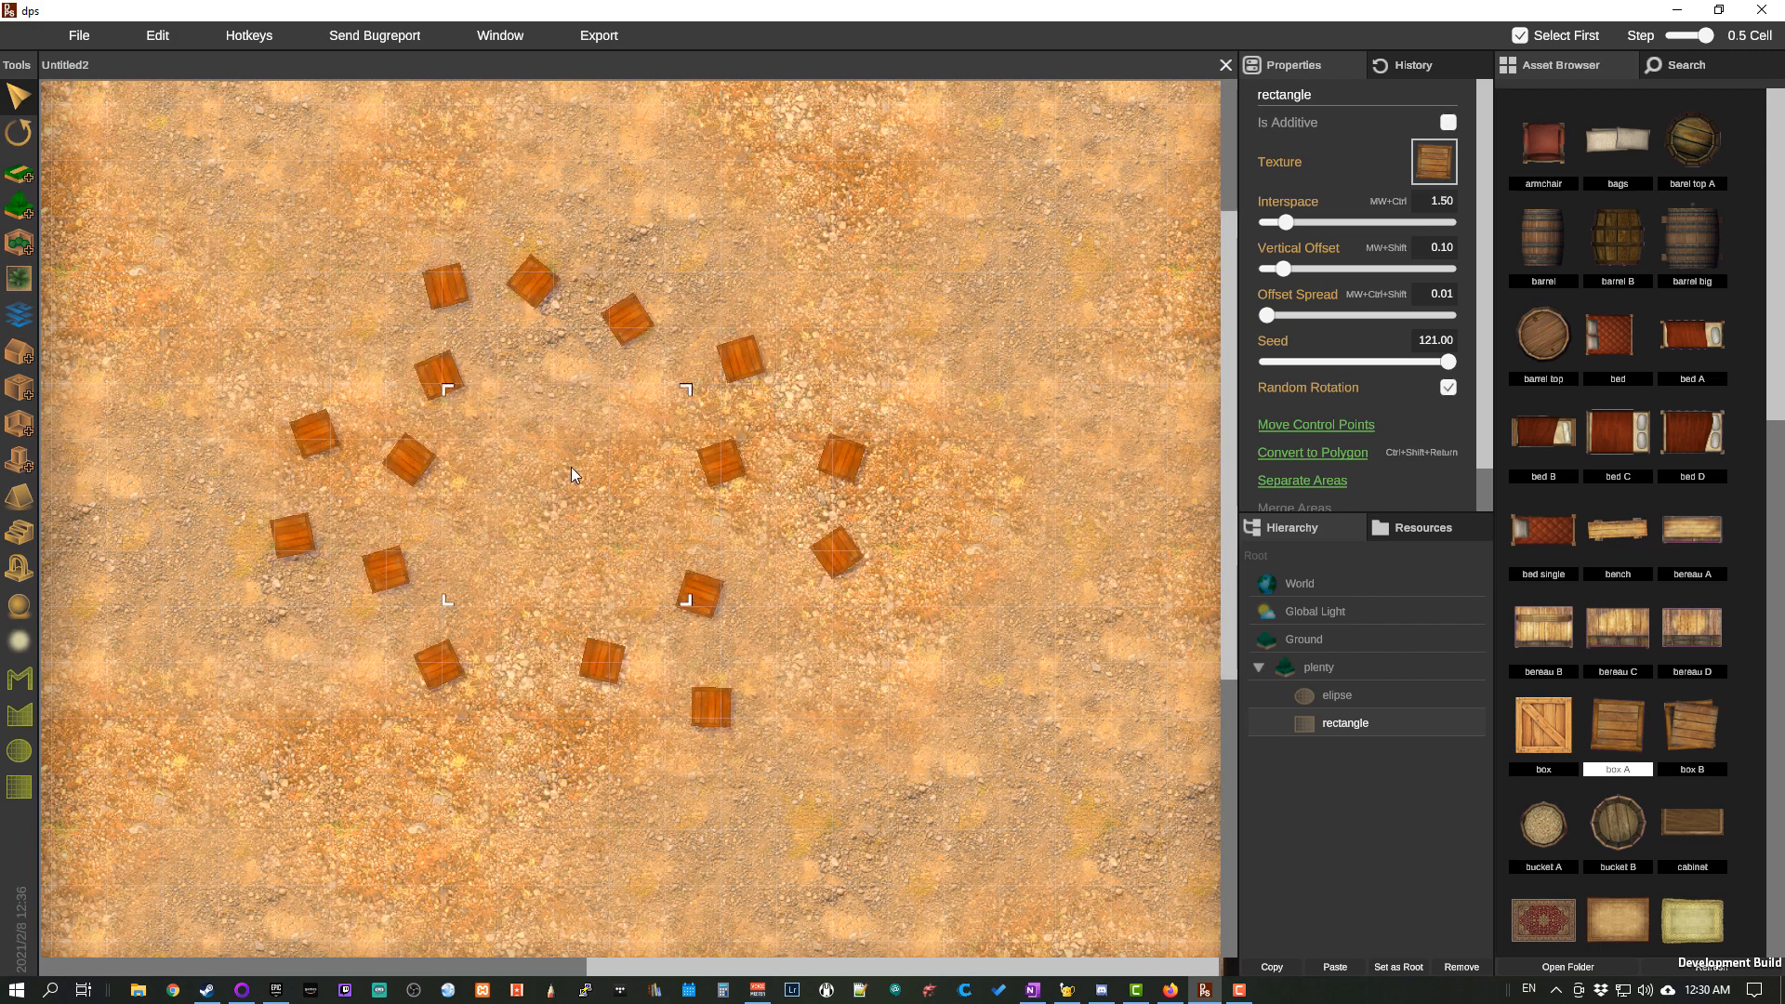
Step: Set the ellipse's interspace to 0.50, vertical offset to 0.47, offset spread to 0.02 and seed to 100, toggling random rotation off and on
{"action": "left_click", "coordinate": [1324, 690]}
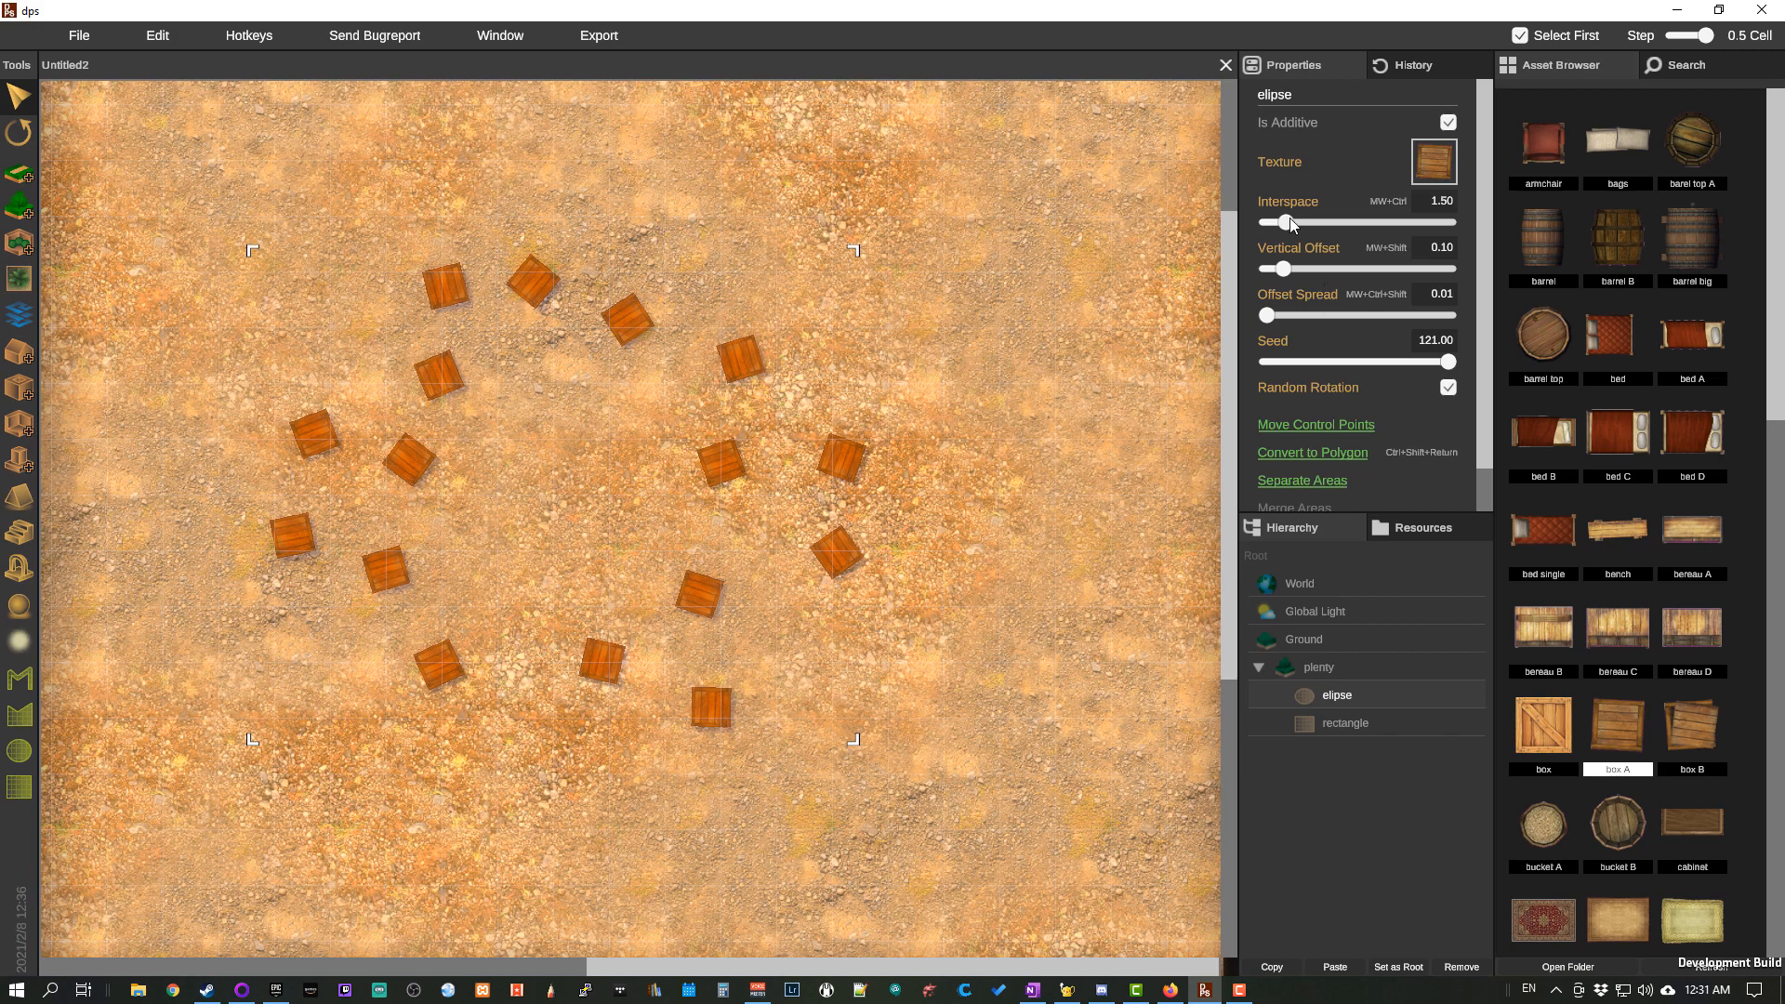
{"action": "left_click_drag", "start_coordinate": [1291, 223], "coordinate": [1270, 310]}
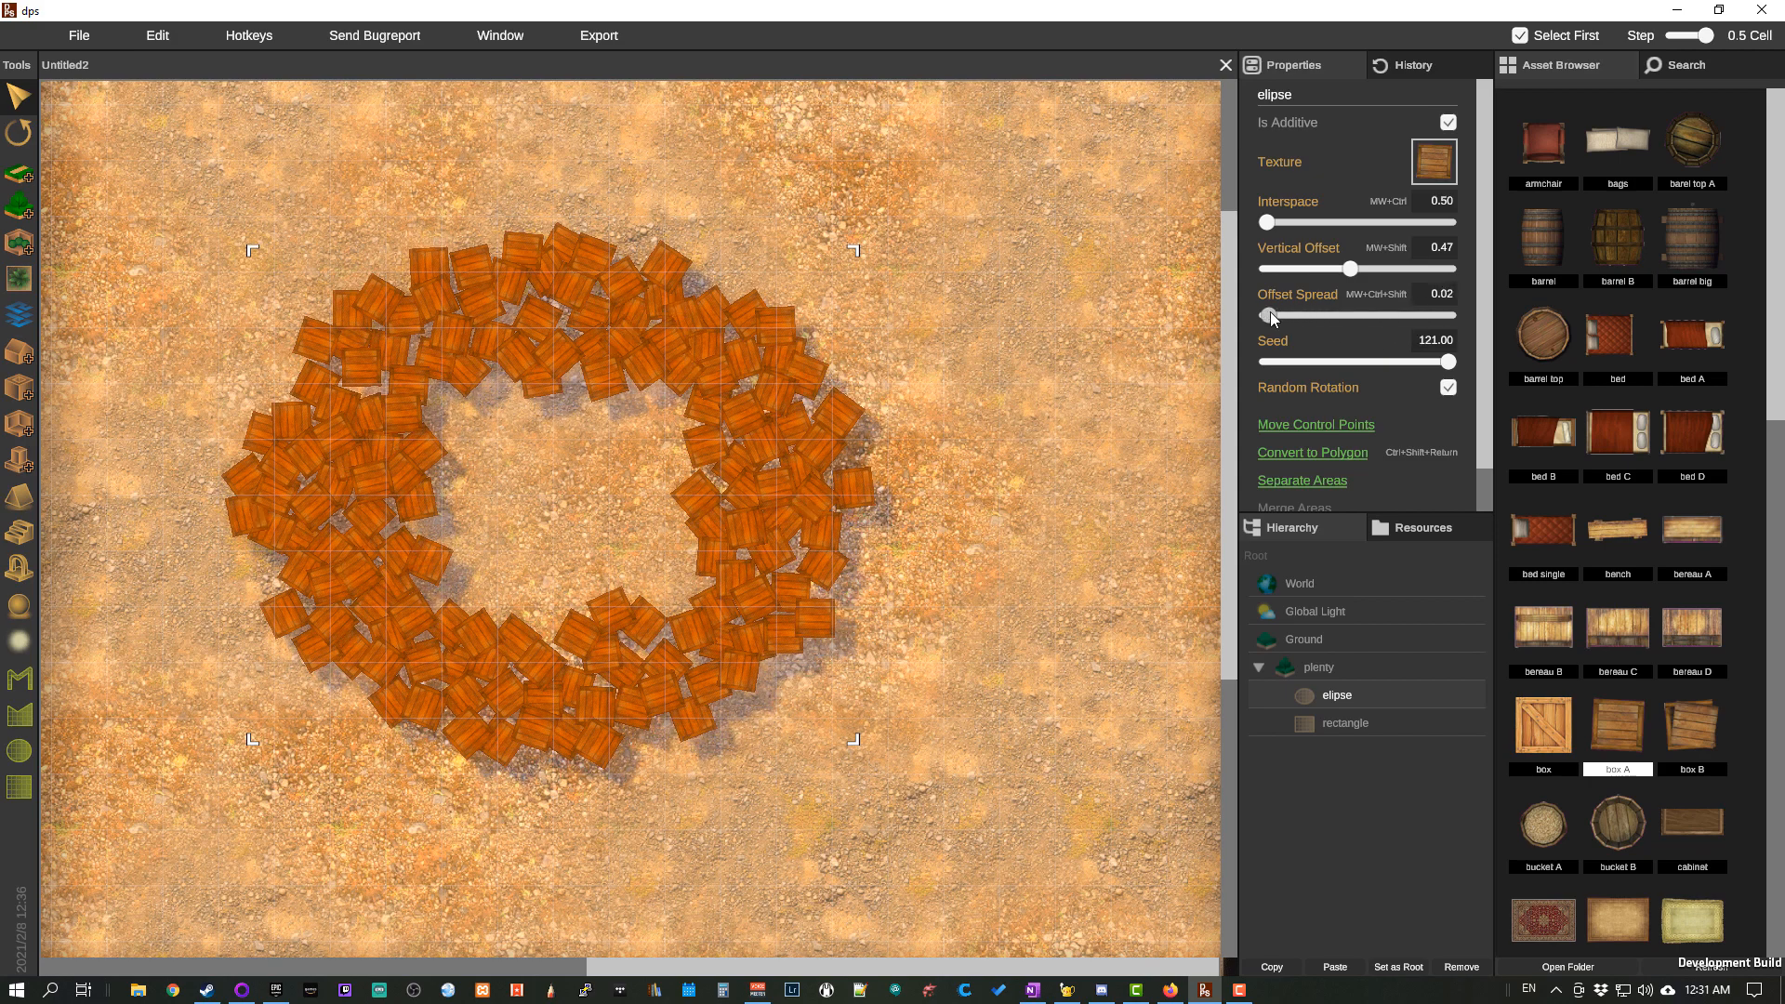
{"action": "mouse_move", "coordinate": [1447, 362]}
{"action": "left_mouse_down"}
{"action": "mouse_move", "coordinate": [1313, 353]}
{"action": "mouse_move", "coordinate": [1464, 361]}
{"action": "left_mouse_up"}
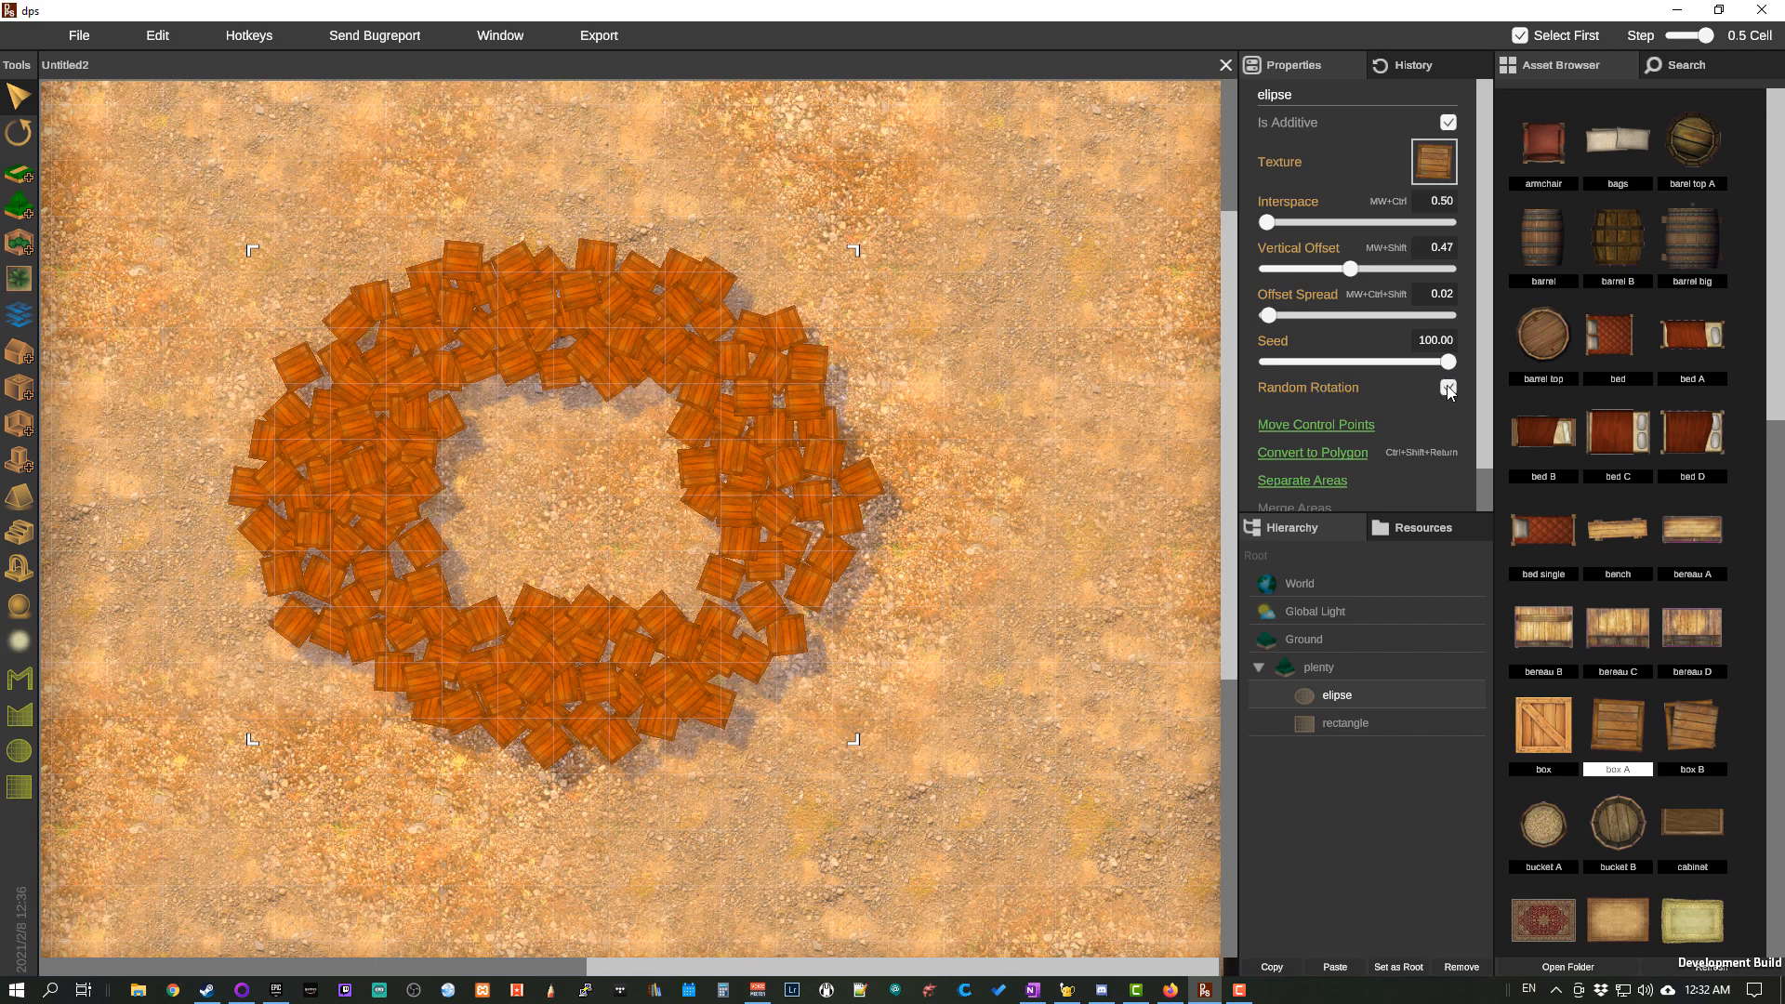
{"action": "left_click", "coordinate": [1449, 388]}
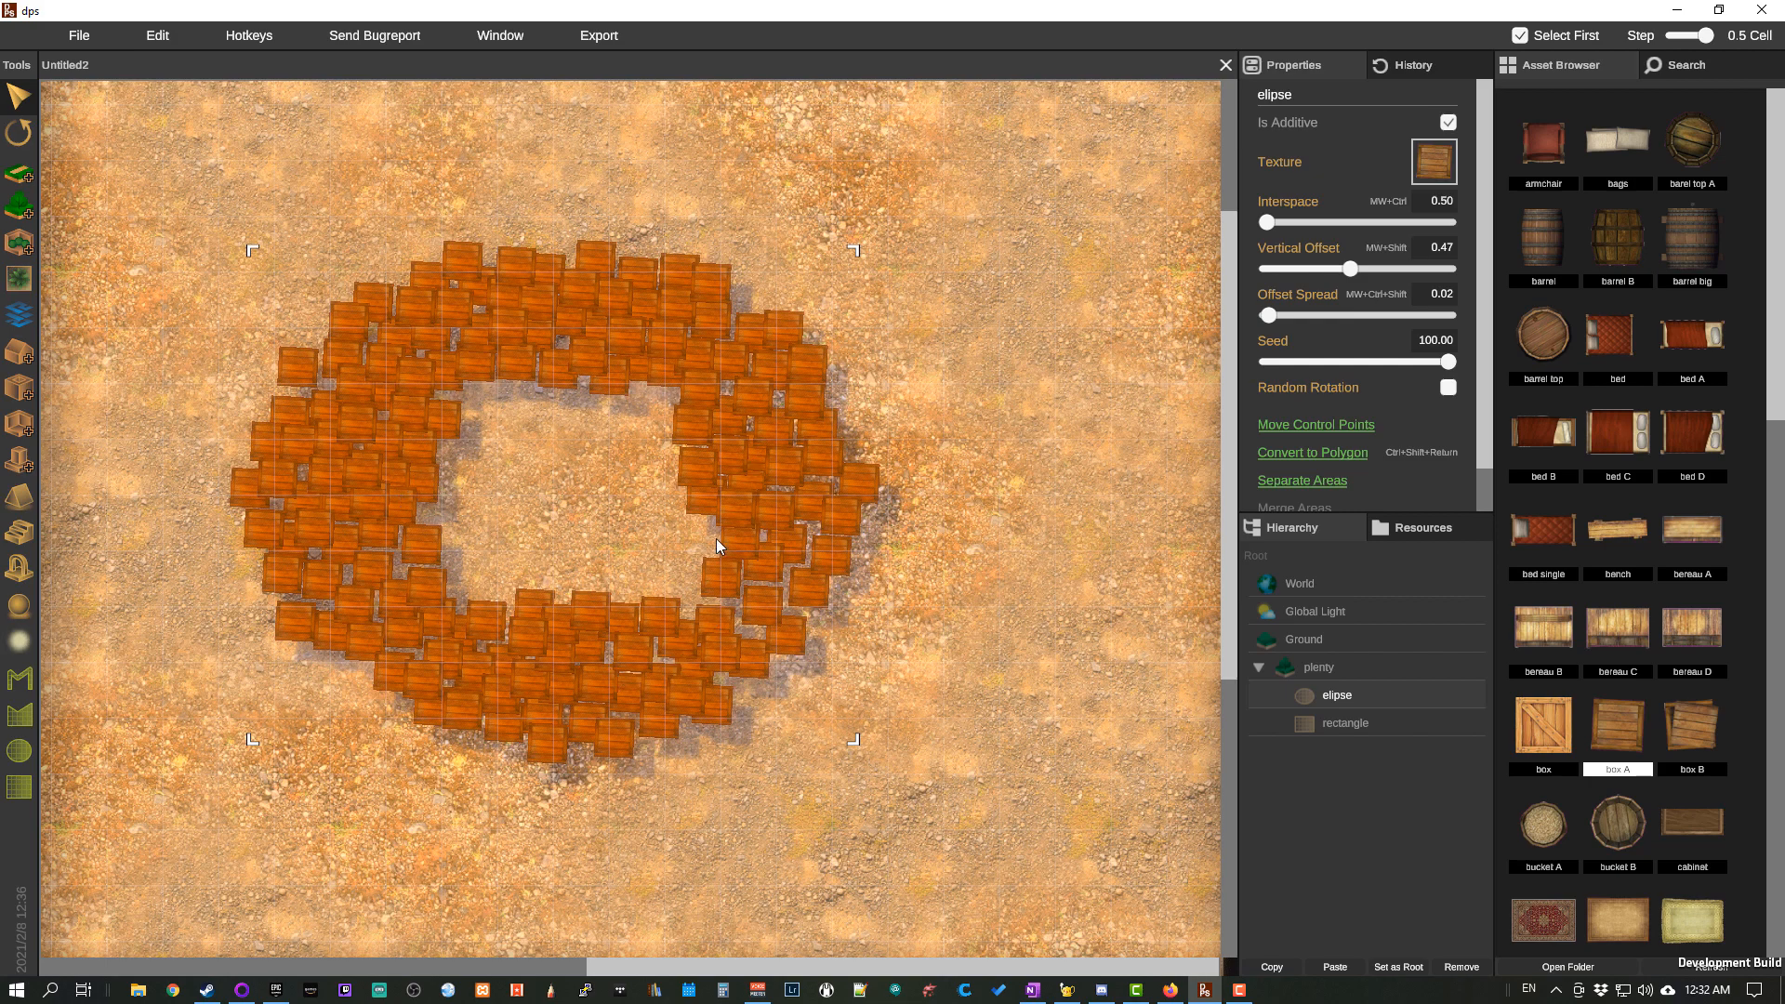
{"action": "left_click", "coordinate": [1449, 387]}
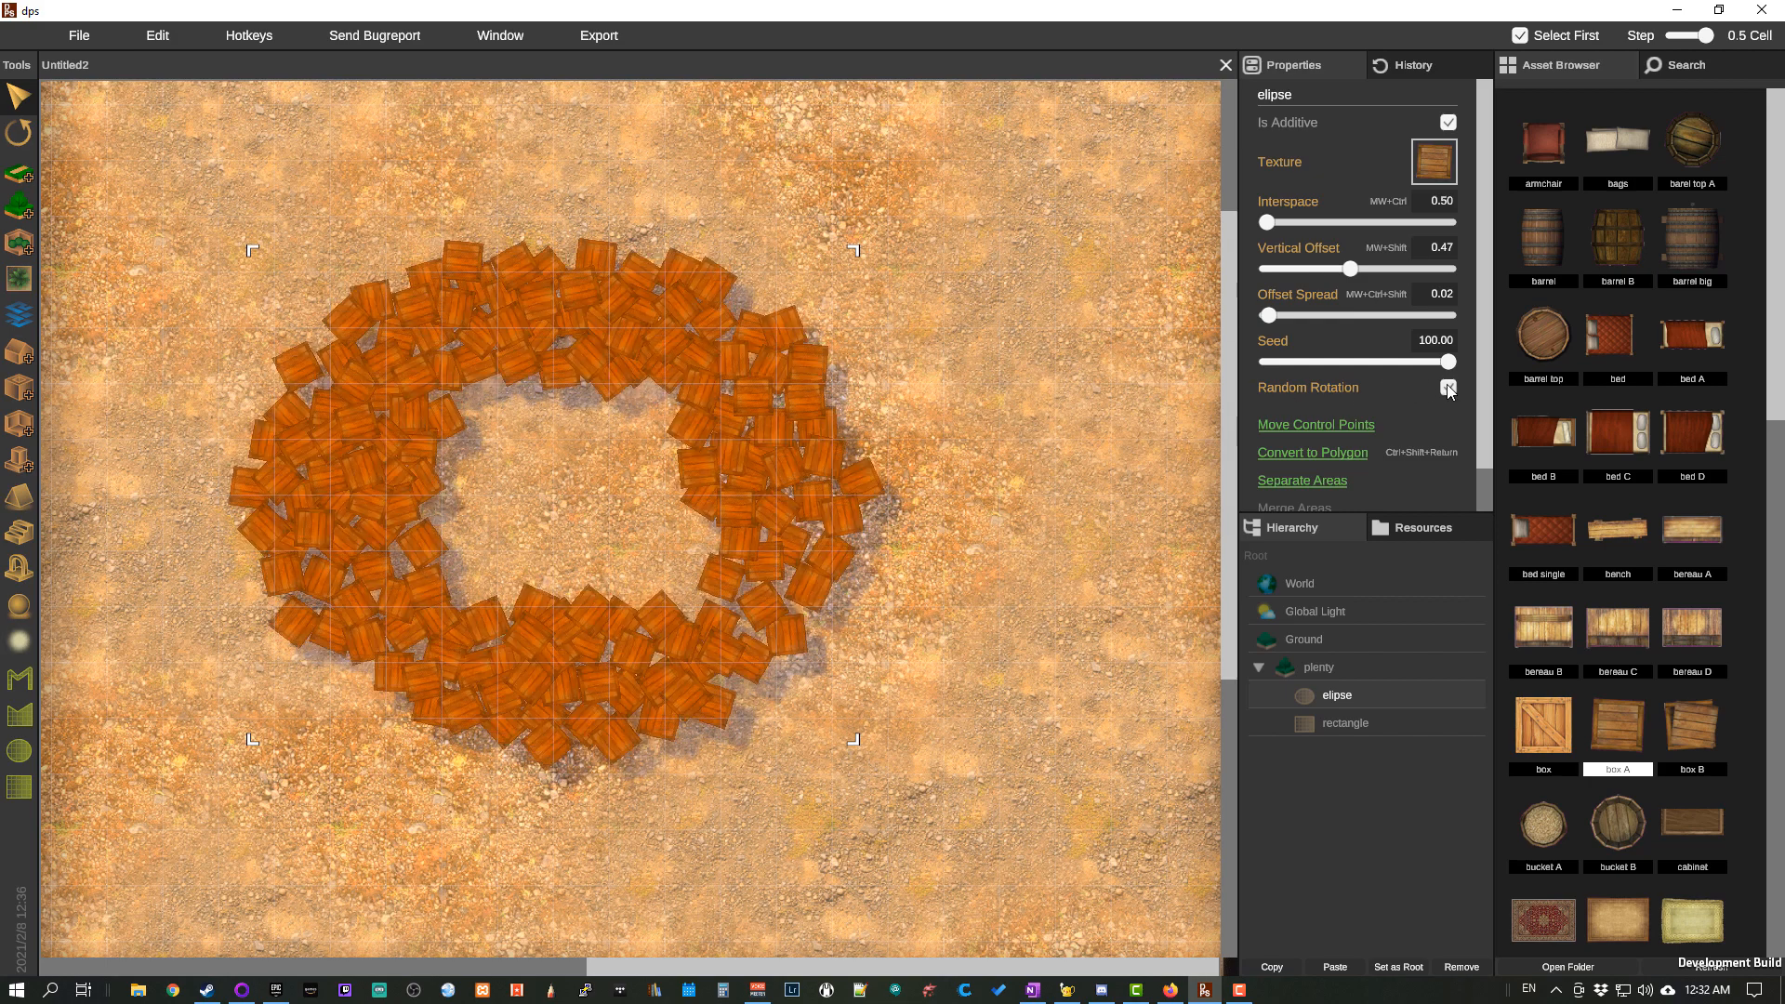
Step: Enlarge the ellipse by moving its upper-right control point outward
{"action": "left_click", "coordinate": [1326, 426]}
{"action": "left_click_drag", "start_coordinate": [867, 247], "coordinate": [1026, 188]}
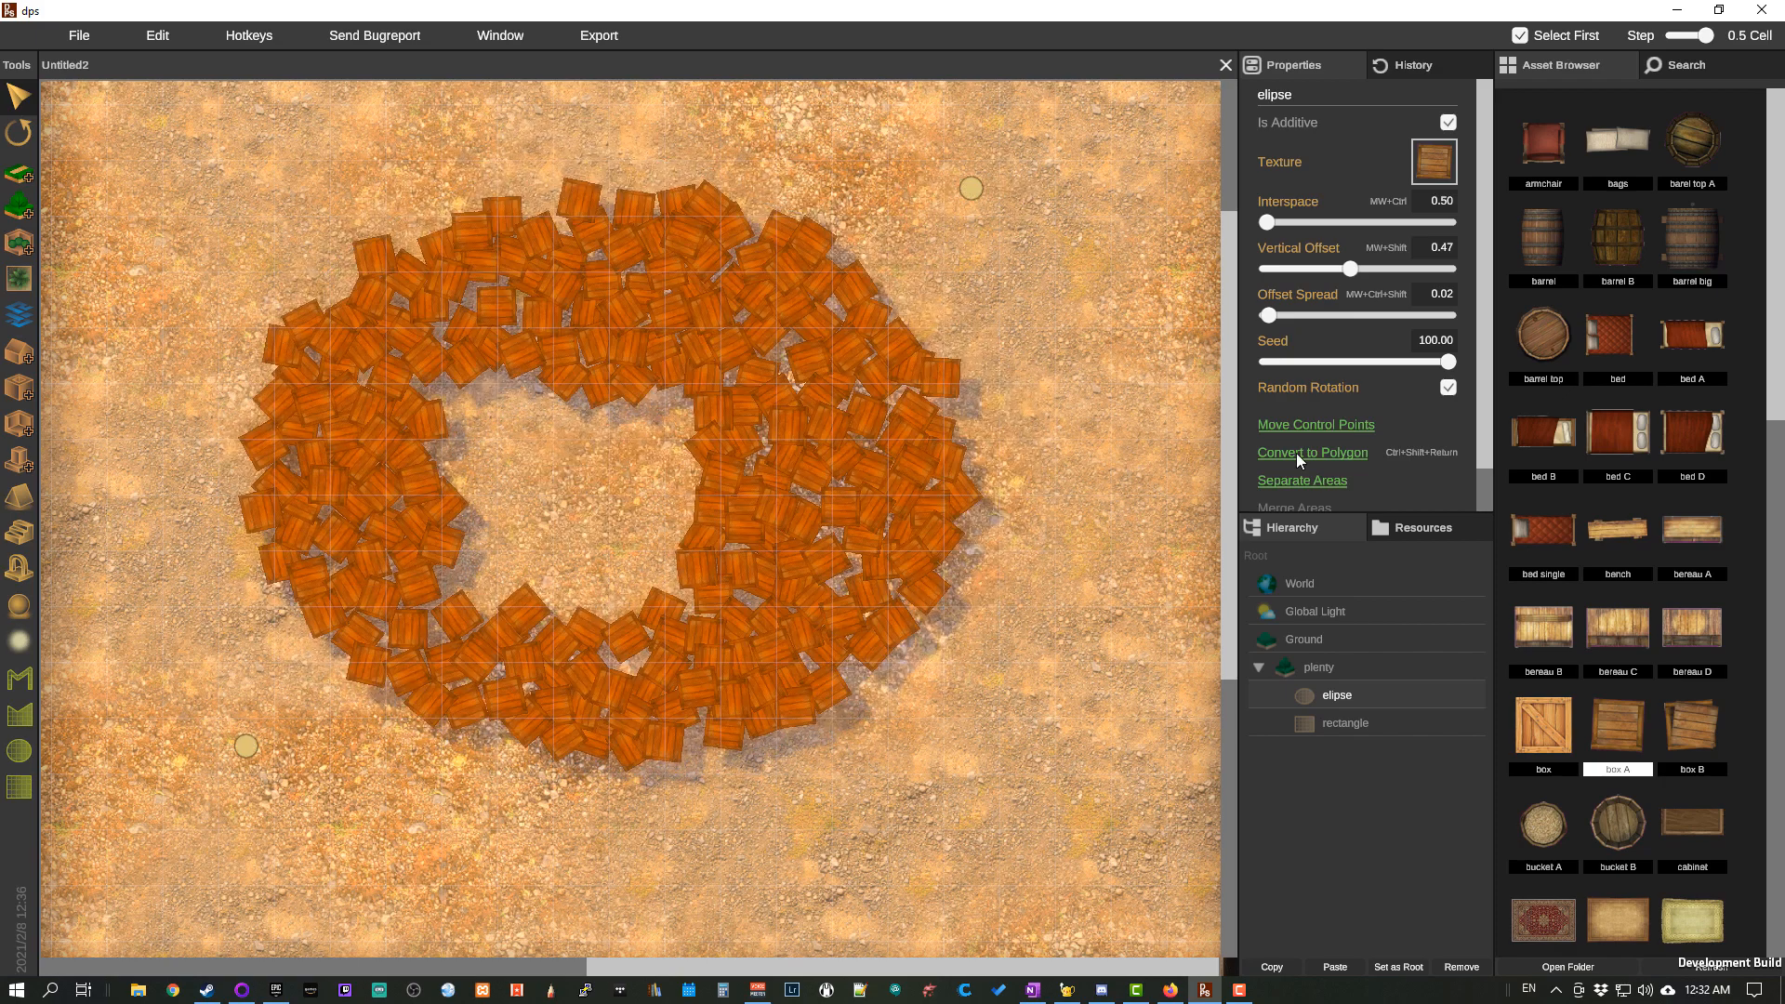
Step: Convert the ellipse to a polygon and pull four points on its right and lower edges outward
{"action": "left_click", "coordinate": [1298, 456]}
{"action": "left_click_drag", "start_coordinate": [973, 477], "coordinate": [1110, 690]}
{"action": "left_click_drag", "start_coordinate": [852, 666], "coordinate": [917, 817]}
{"action": "left_click_drag", "start_coordinate": [689, 749], "coordinate": [701, 879]}
{"action": "left_click_drag", "start_coordinate": [580, 760], "coordinate": [533, 812]}
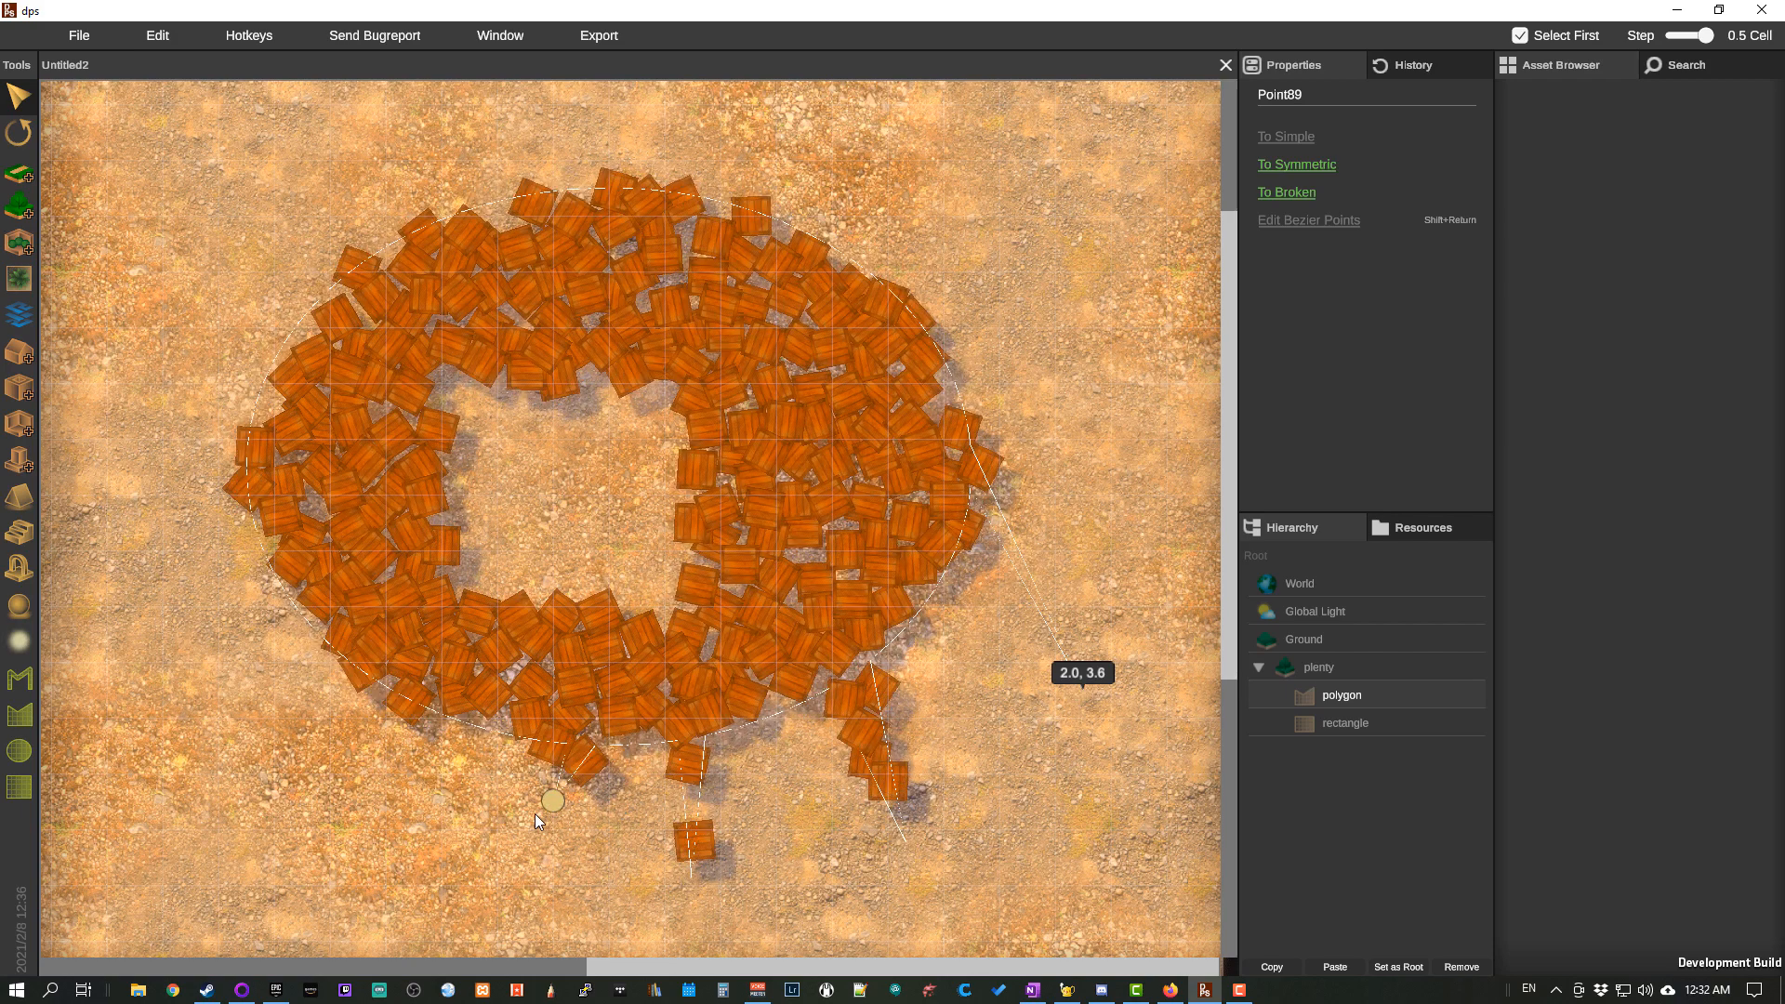
Step: Separate the polygon's area into its own plenty group and check the new group in the hierarchy
{"action": "left_click", "coordinate": [1345, 694]}
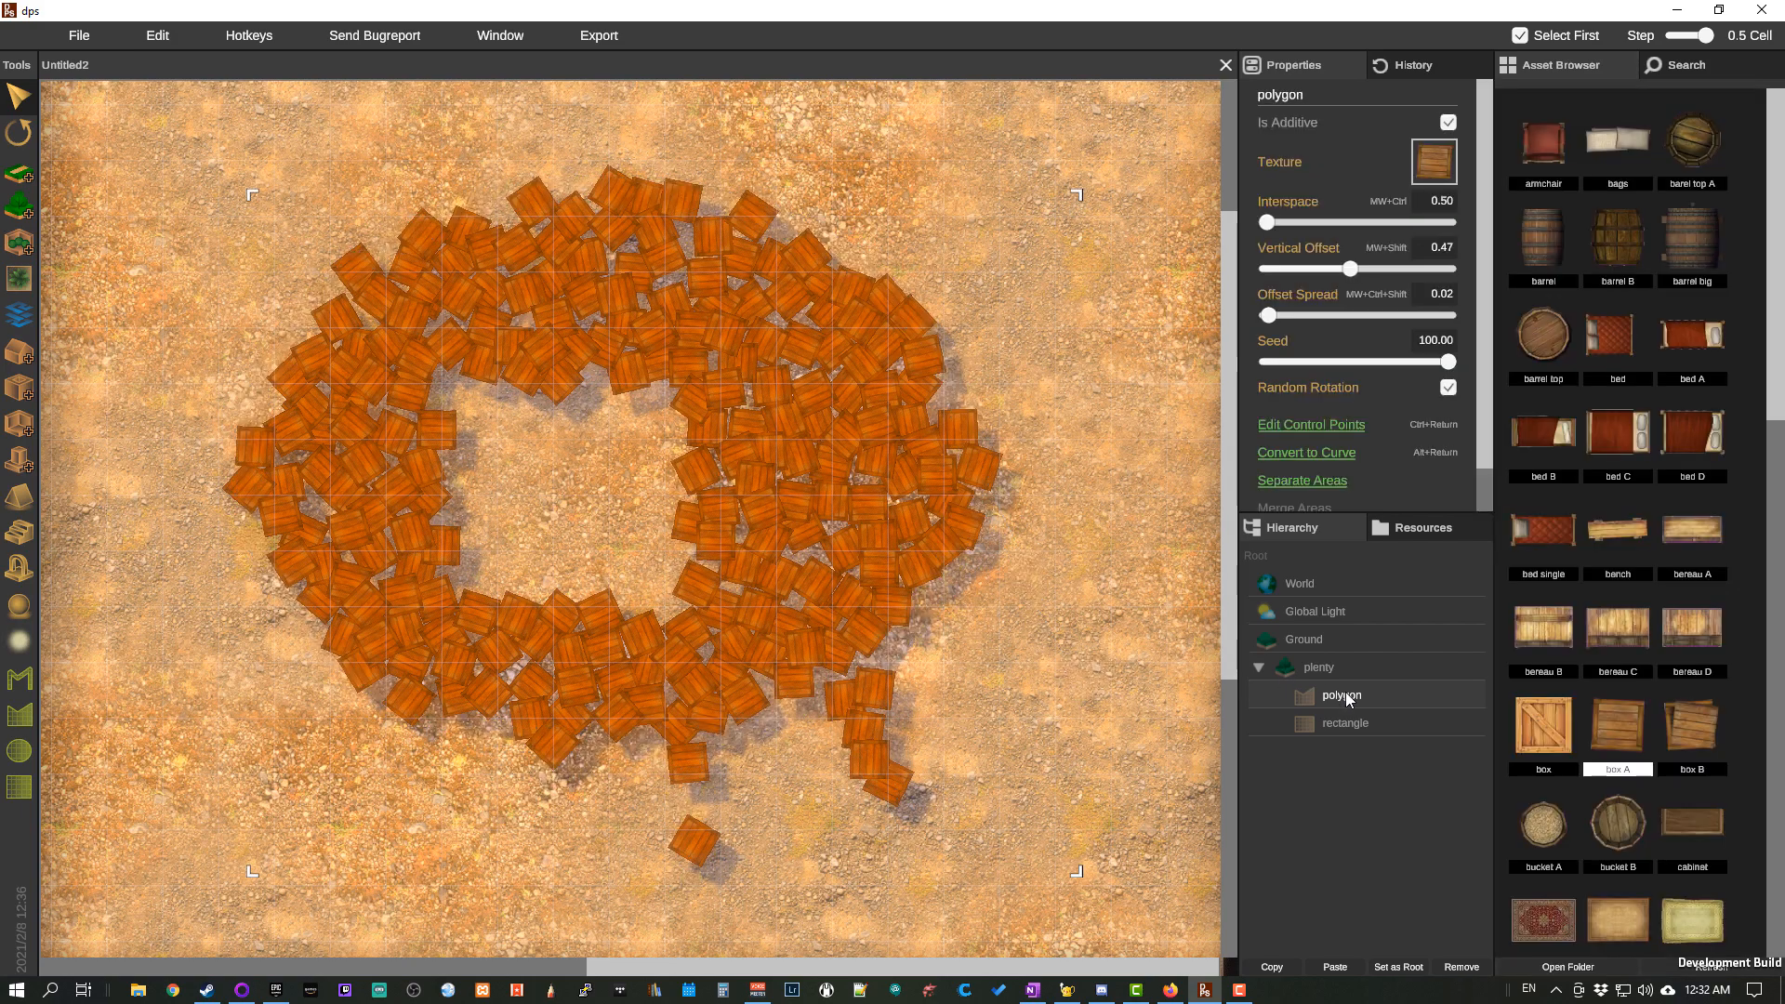
{"action": "scroll", "coordinate": [1481, 335], "scroll_direction": "down", "scroll_amount": 1}
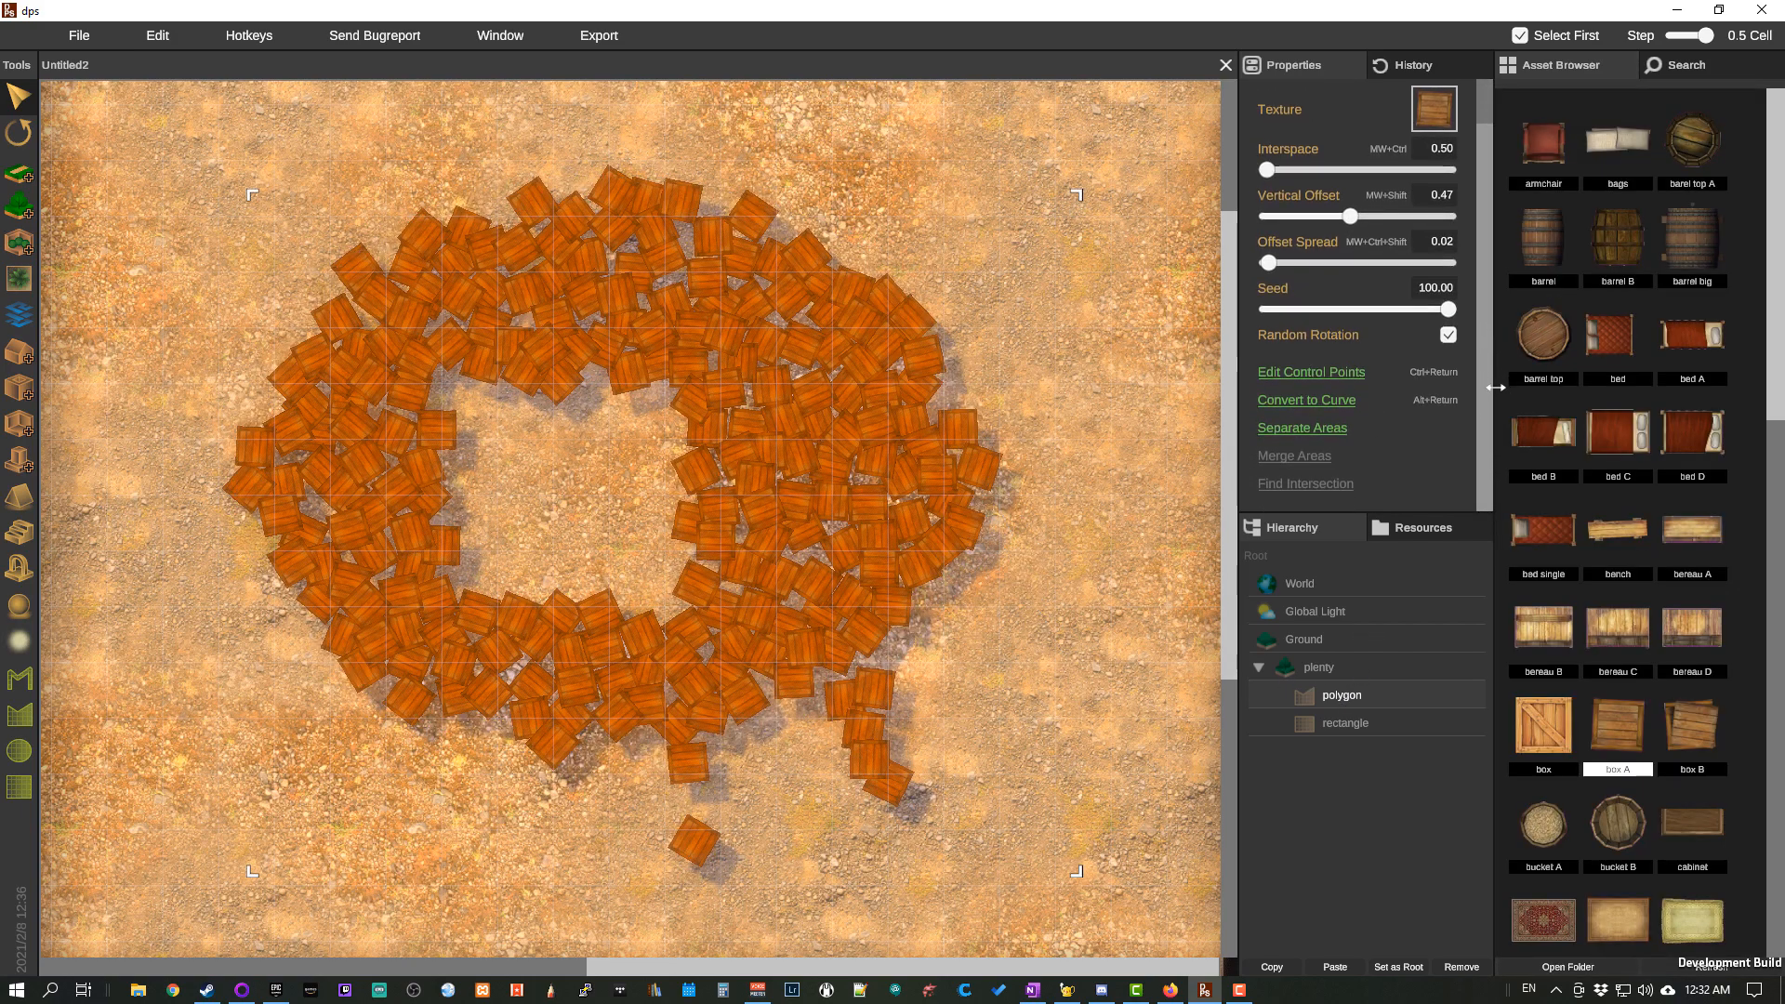
{"action": "left_click", "coordinate": [1315, 428]}
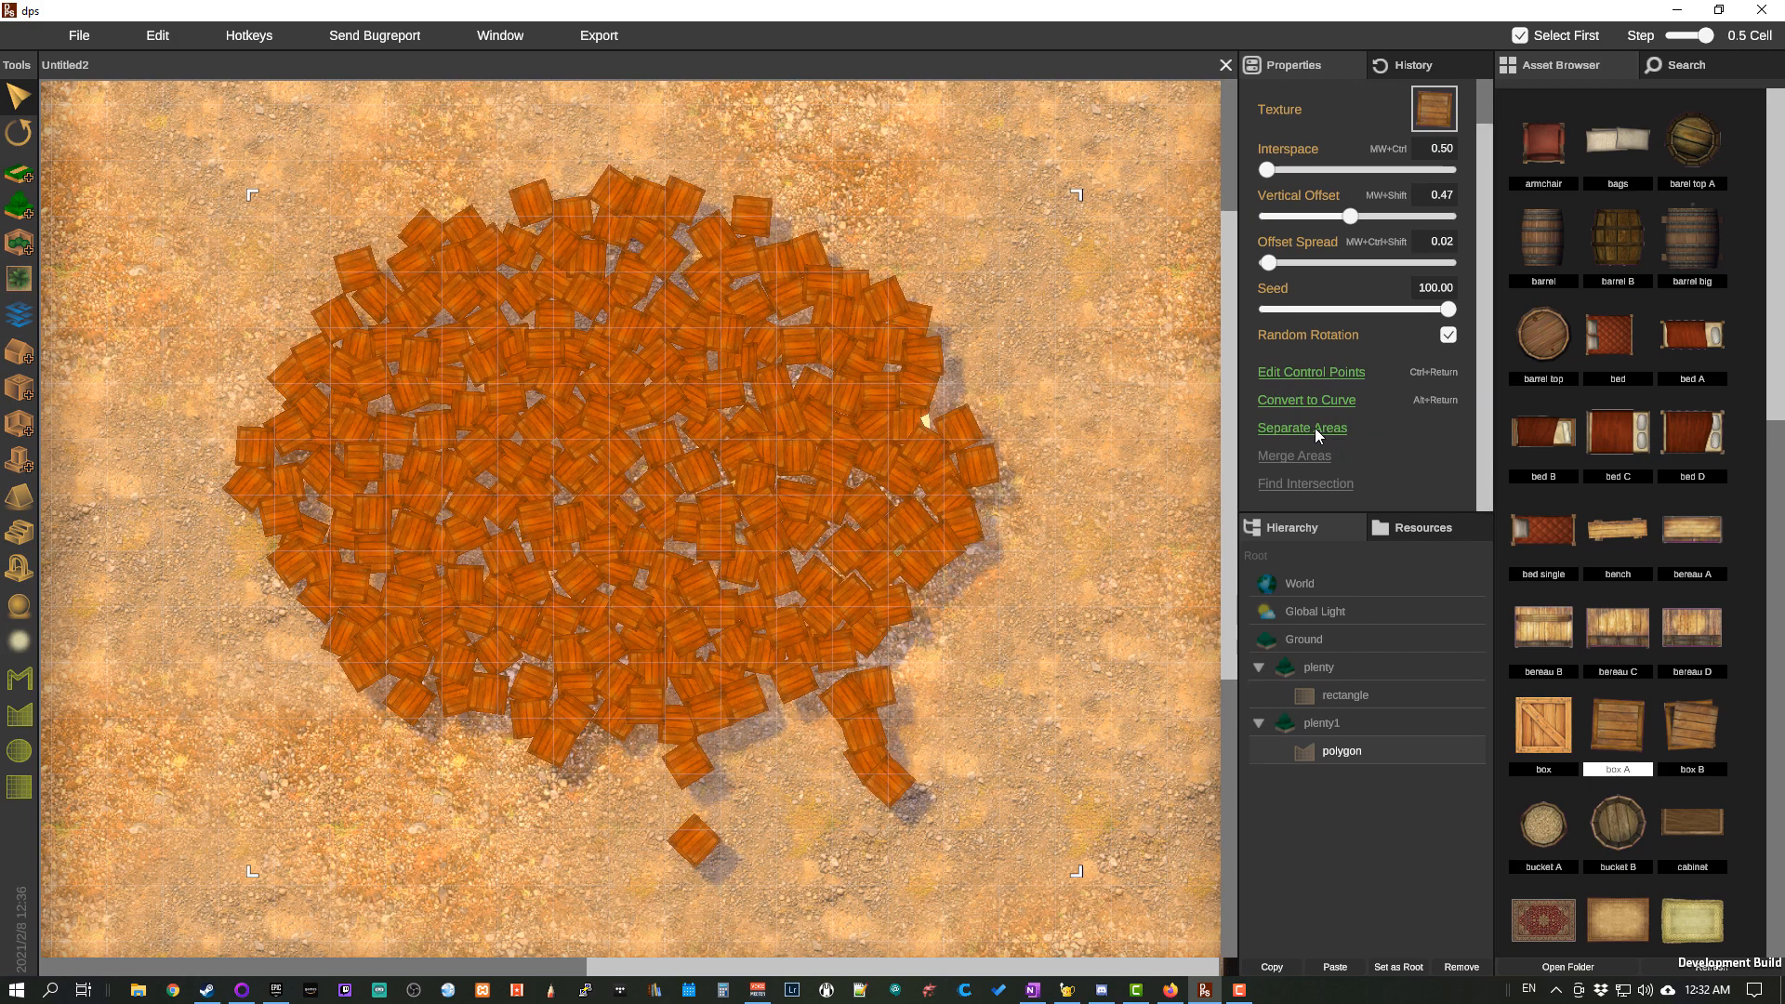
{"action": "left_click", "coordinate": [1328, 724]}
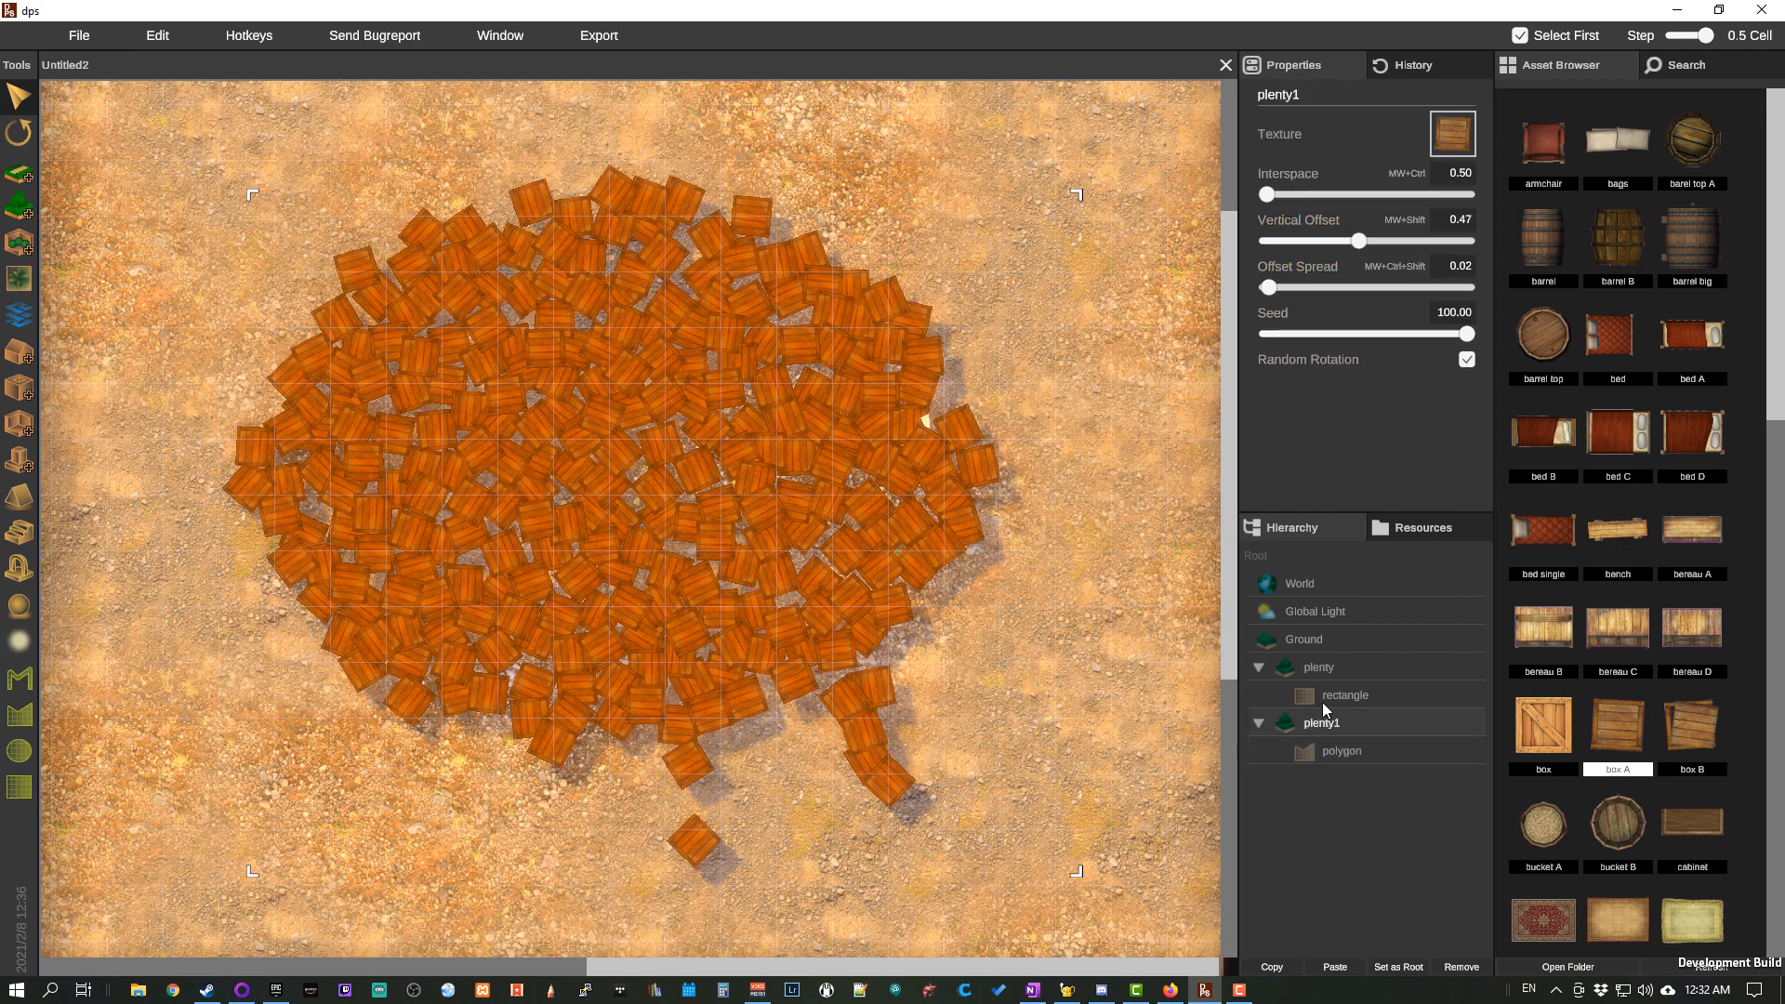
{"action": "left_click", "coordinate": [1322, 722]}
{"action": "left_click", "coordinate": [1258, 724]}
{"action": "left_click", "coordinate": [1258, 724]}
Step: Set the separated polygon's texture to barrel
{"action": "left_click", "coordinate": [1342, 752]}
{"action": "left_click", "coordinate": [1542, 252]}
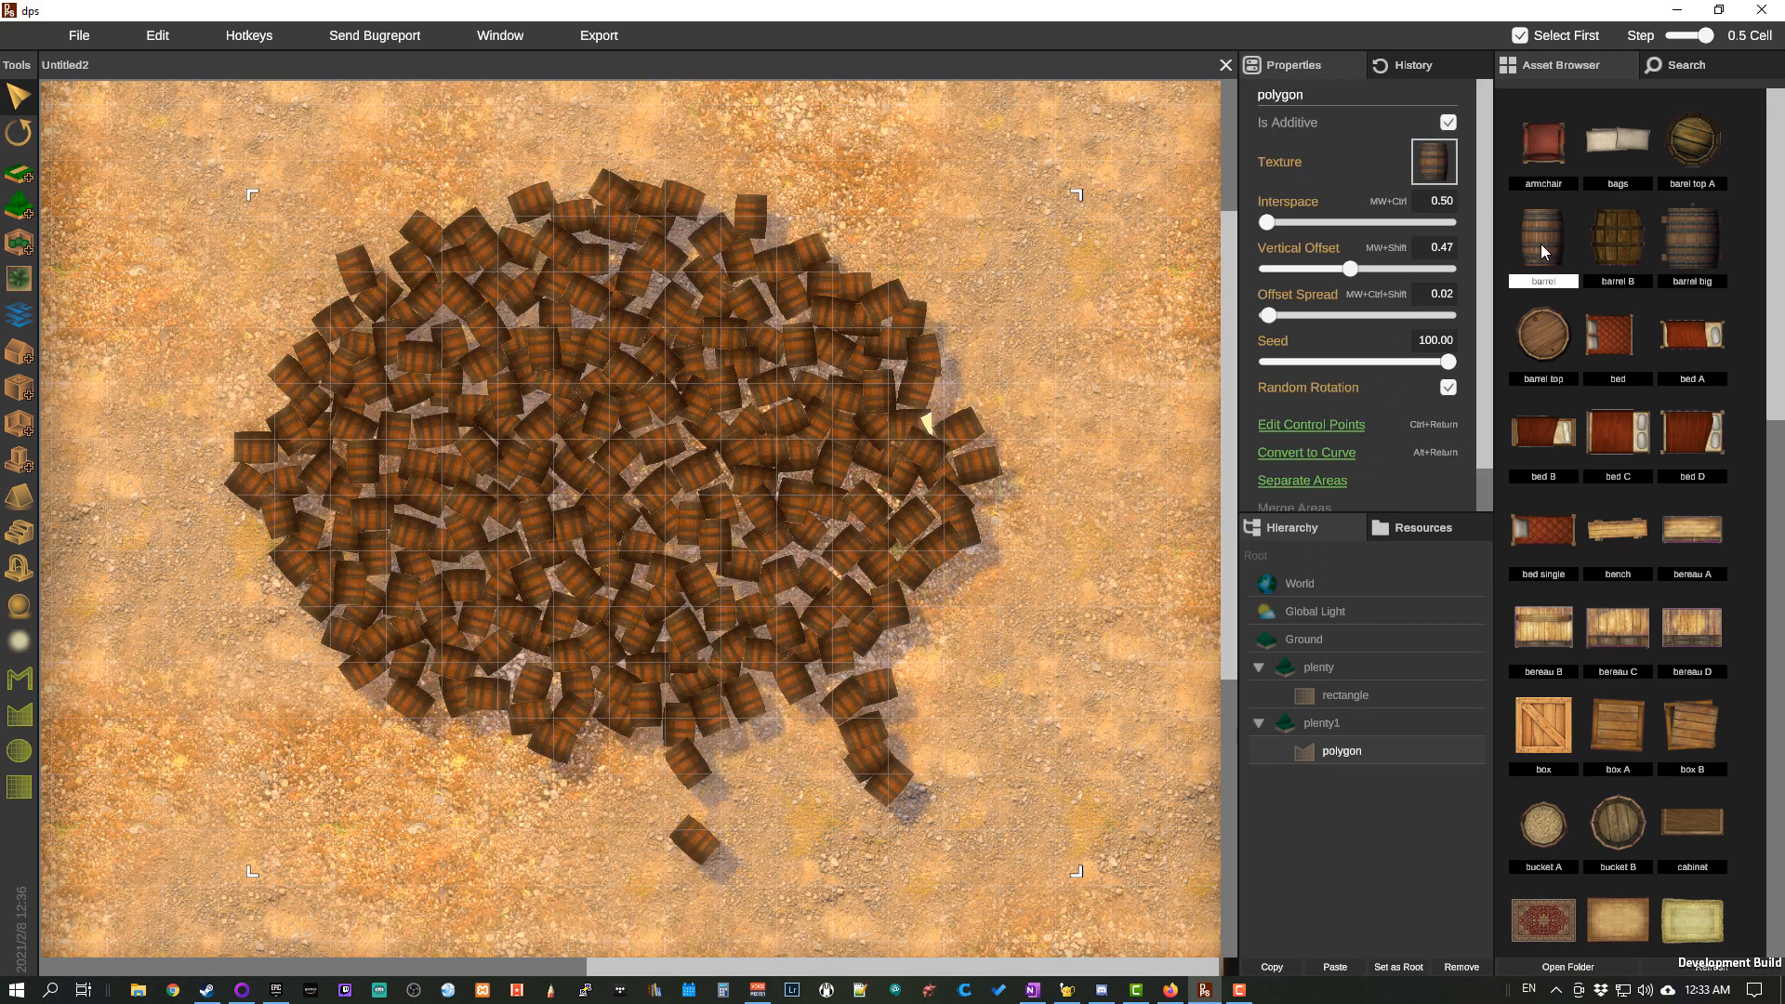
Step: Try the bed texture on the rectangle, make the rectangle additive and set its texture to box A
{"action": "left_click", "coordinate": [1344, 699]}
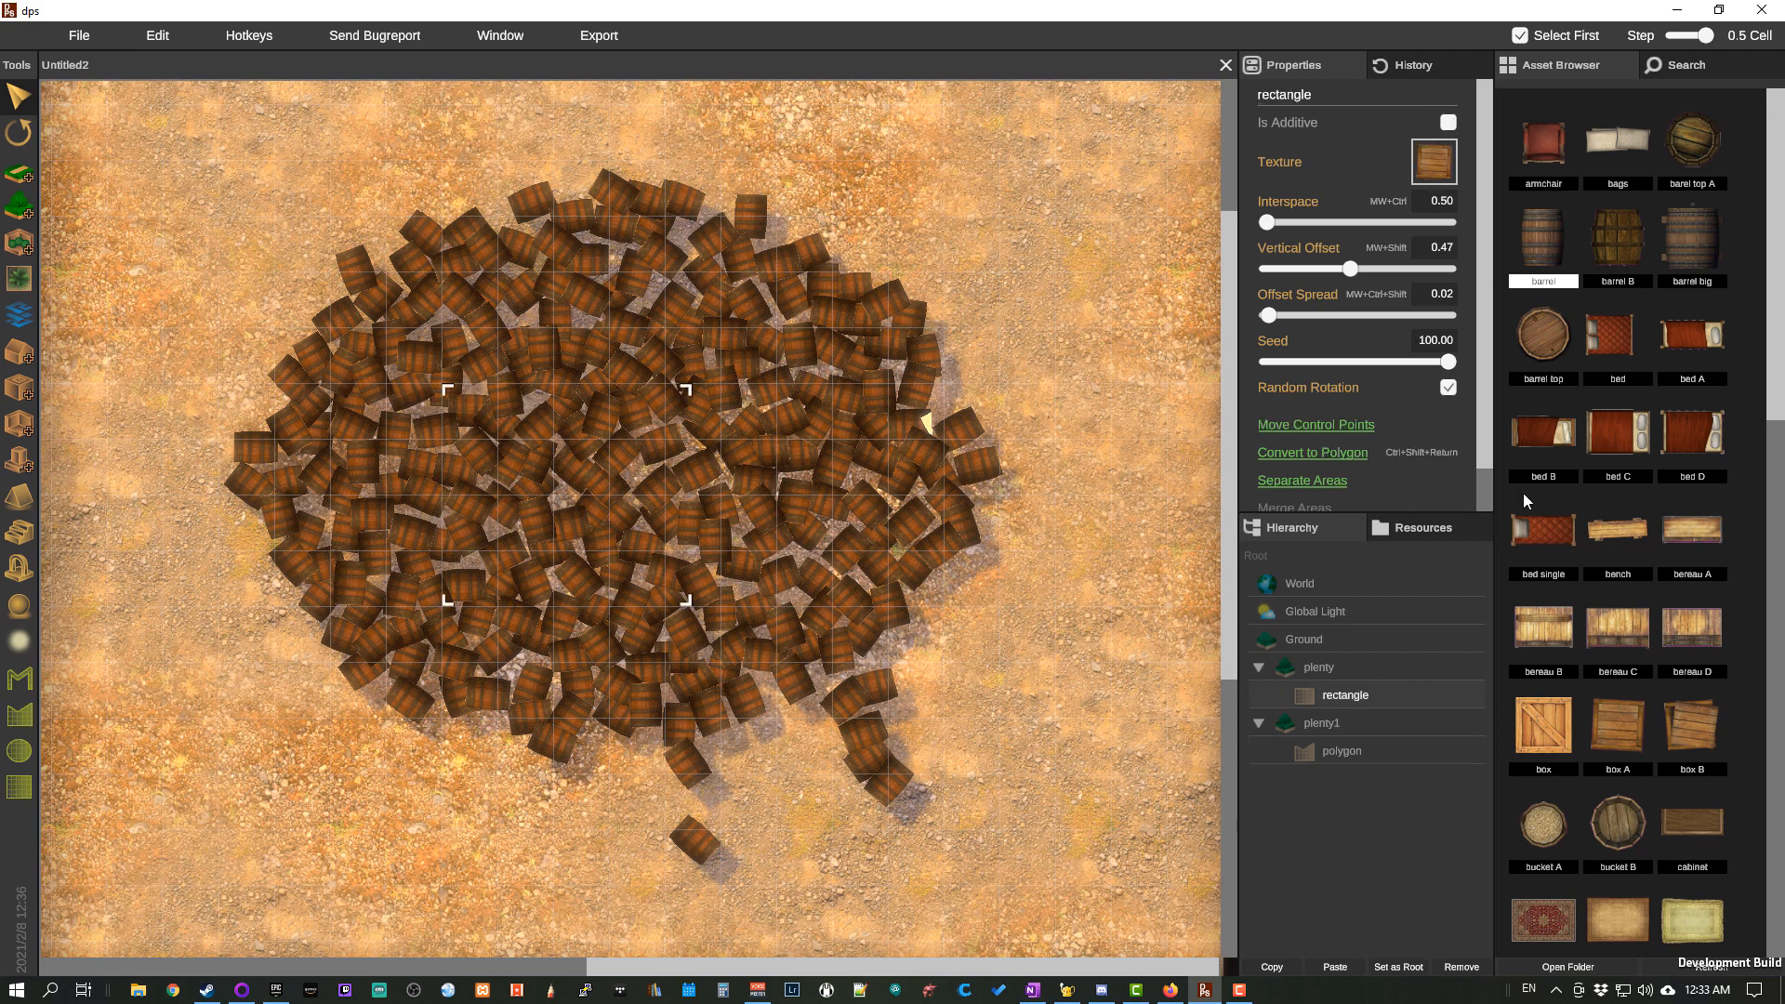
{"action": "left_click", "coordinate": [1600, 446]}
{"action": "left_click", "coordinate": [1616, 353]}
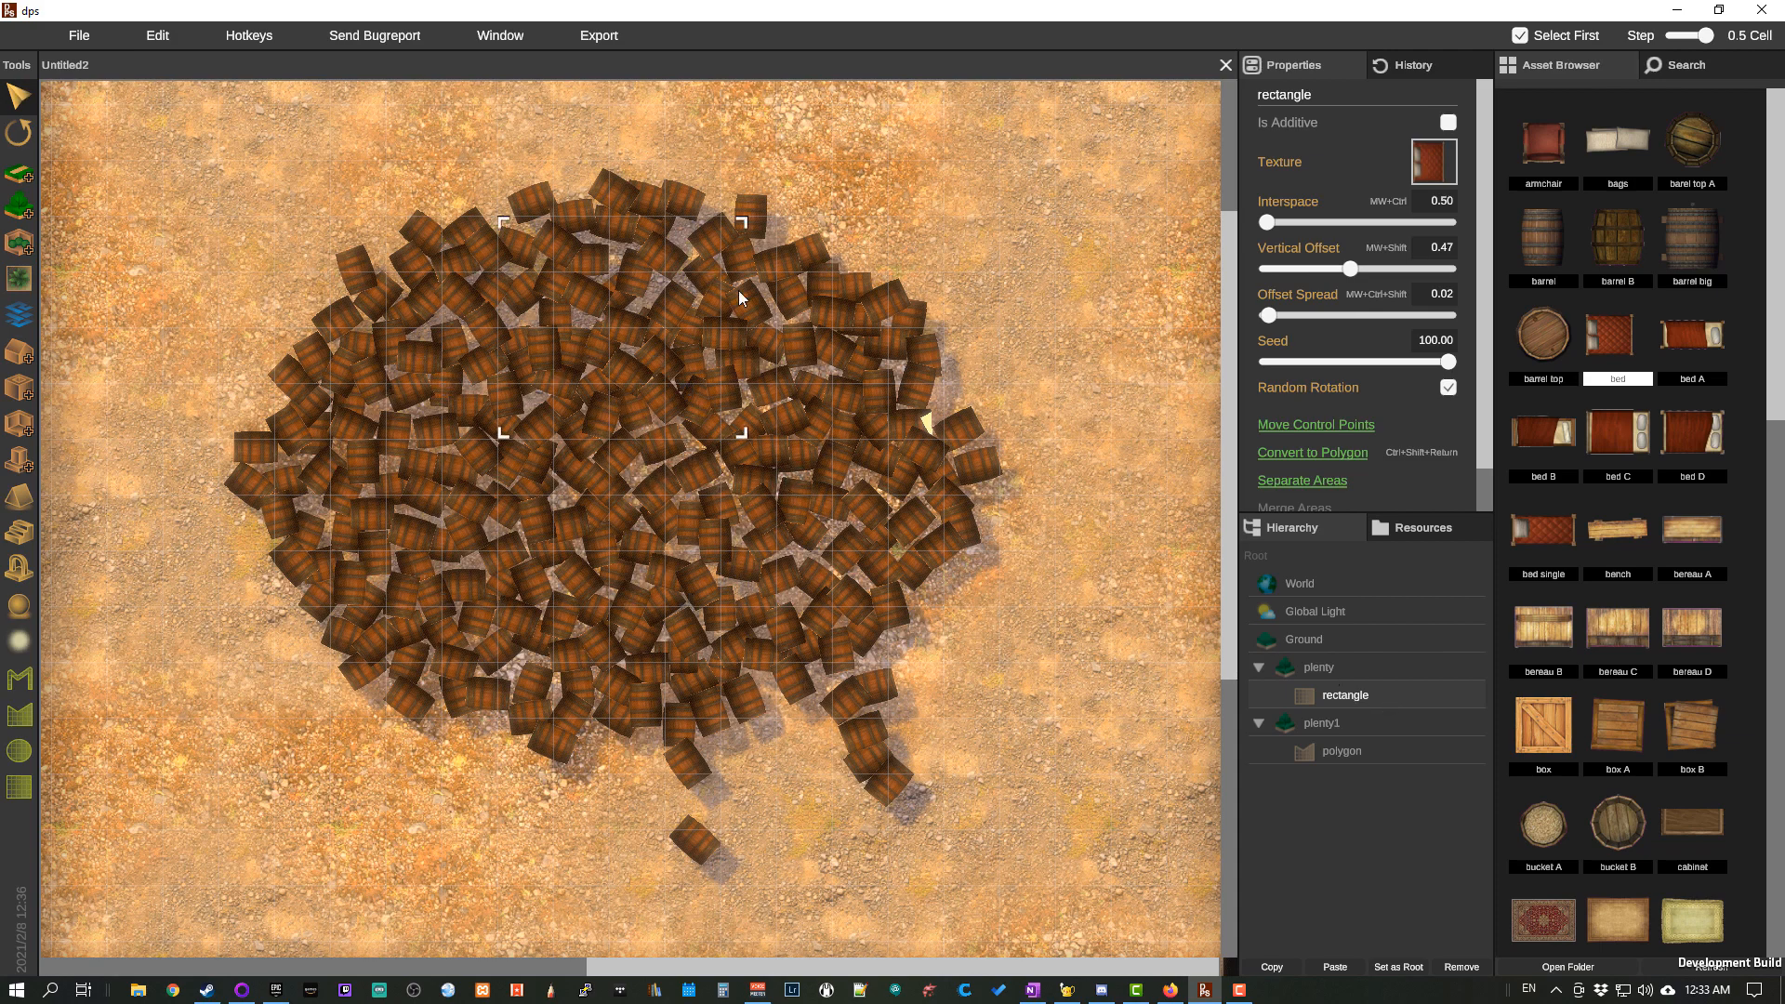
{"action": "left_click", "coordinate": [1448, 123]}
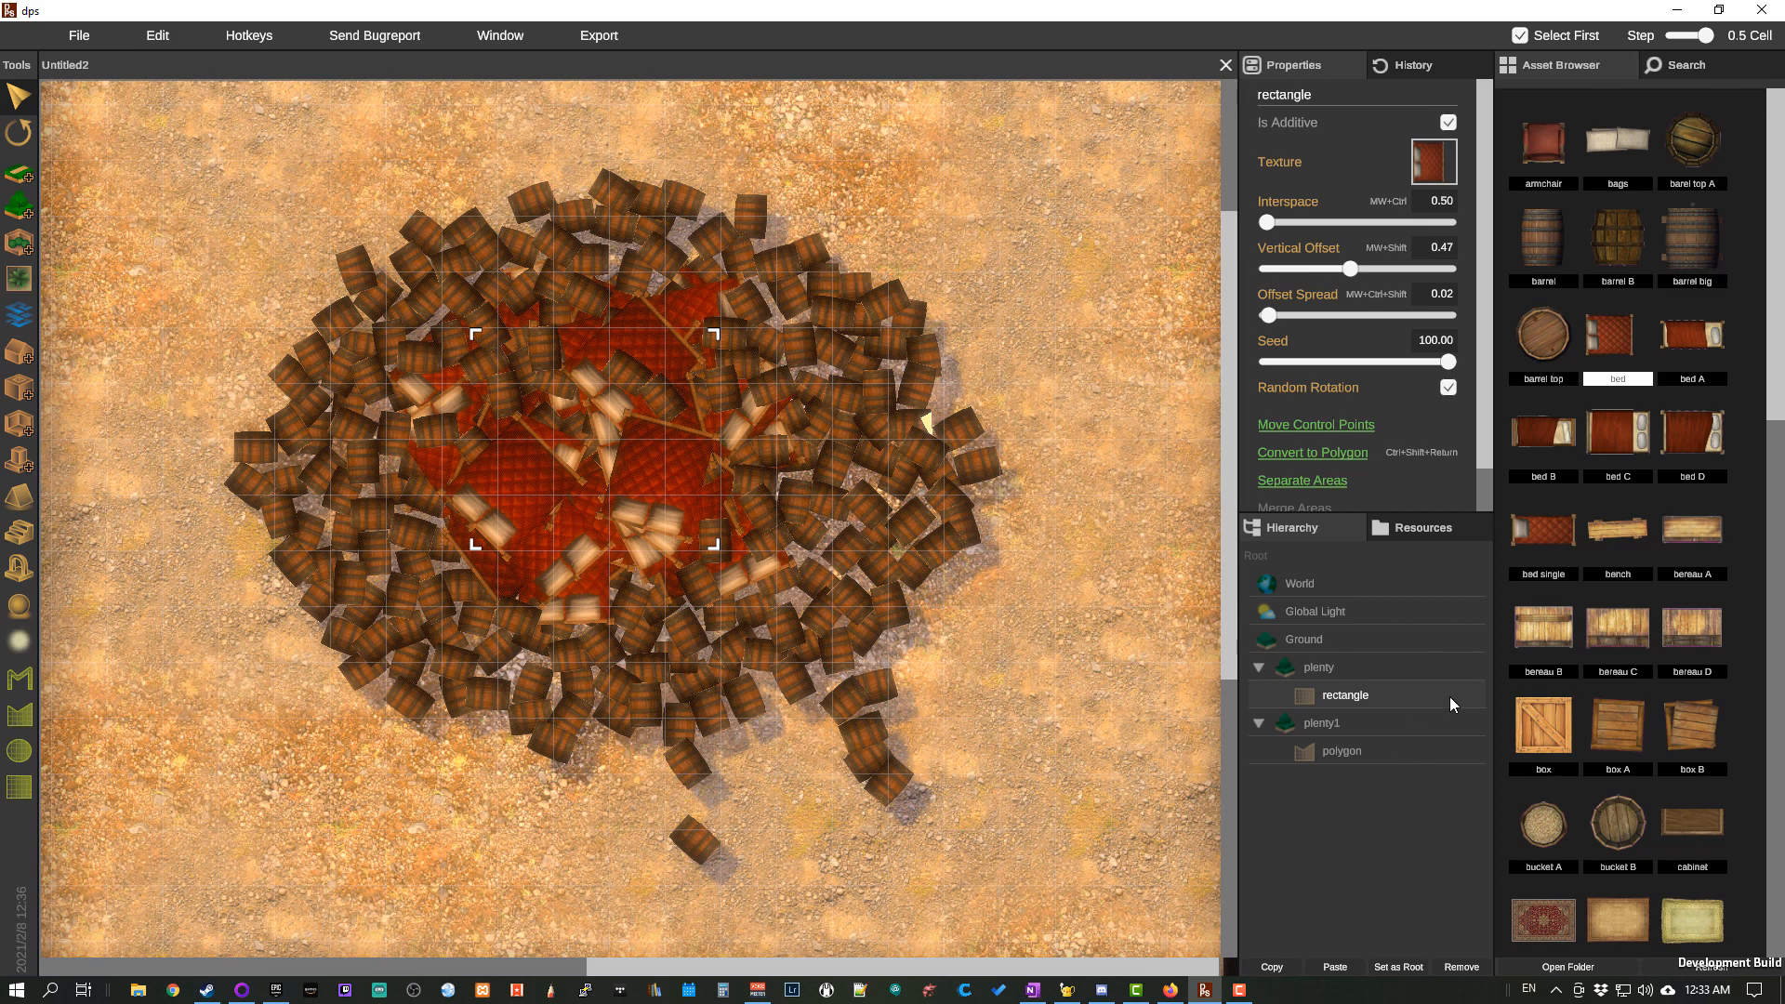
{"action": "left_click", "coordinate": [1642, 735]}
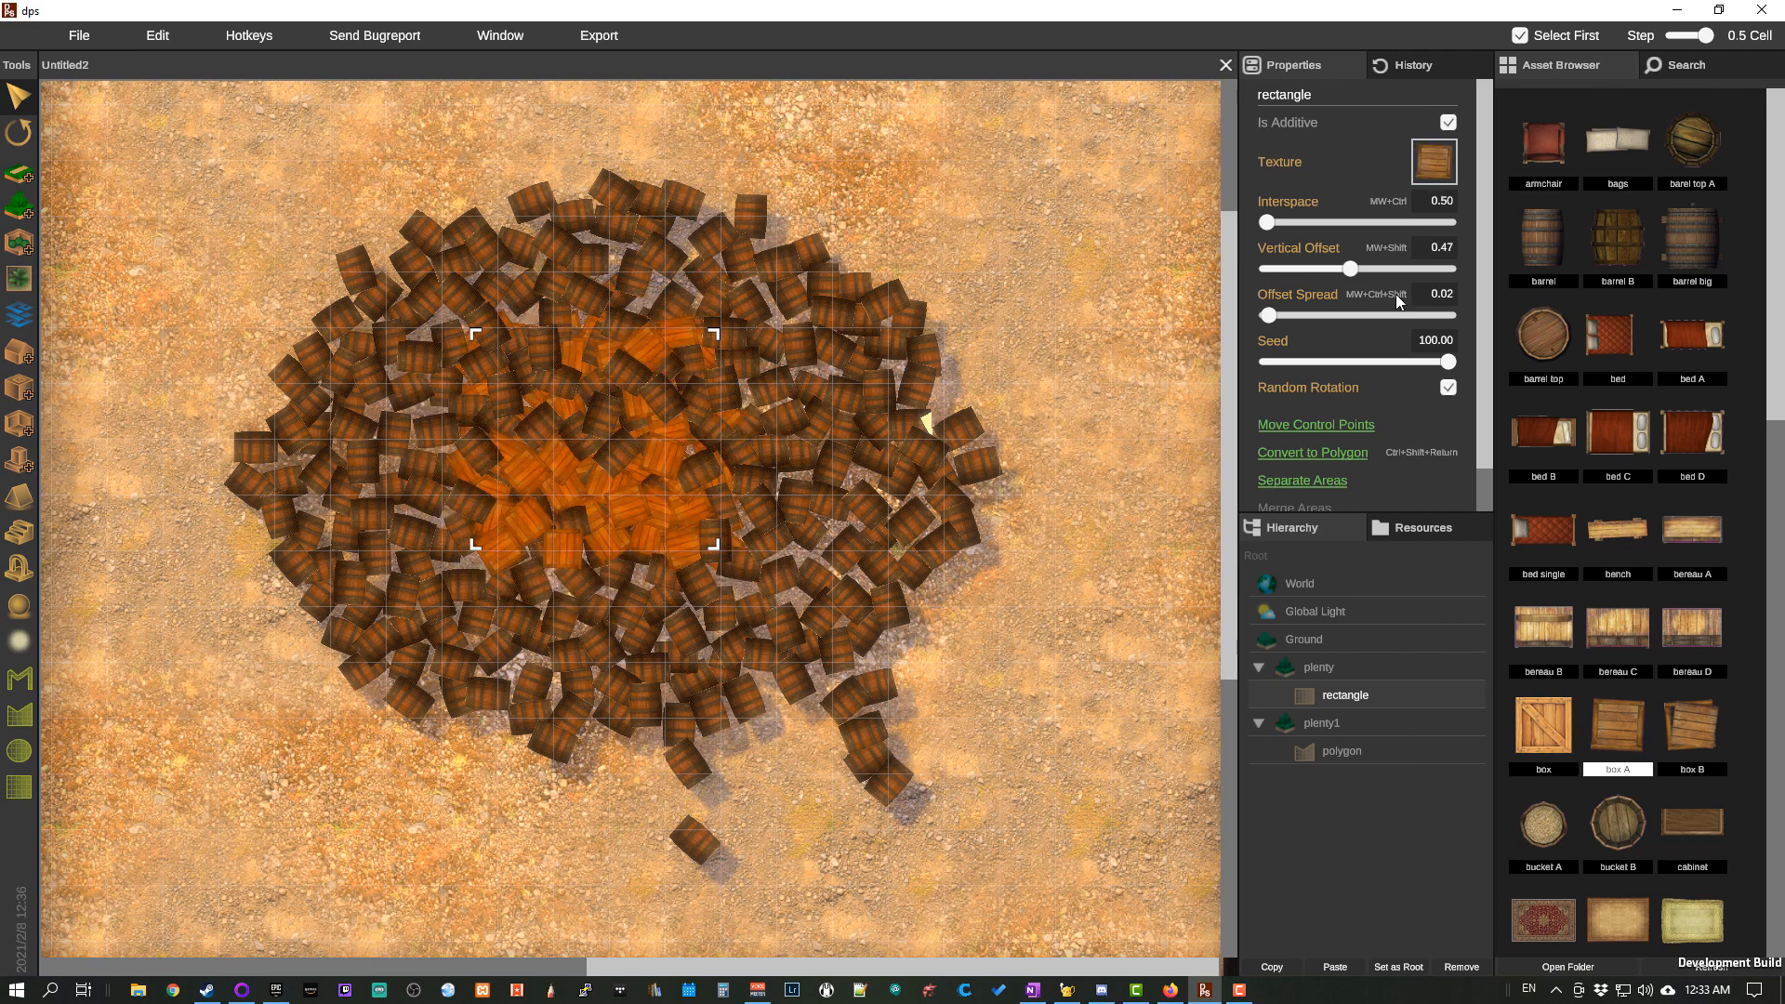
Step: Remove the plenty group of barrels and shift the remaining crate rectangle slightly down
{"action": "left_click", "coordinate": [1326, 722]}
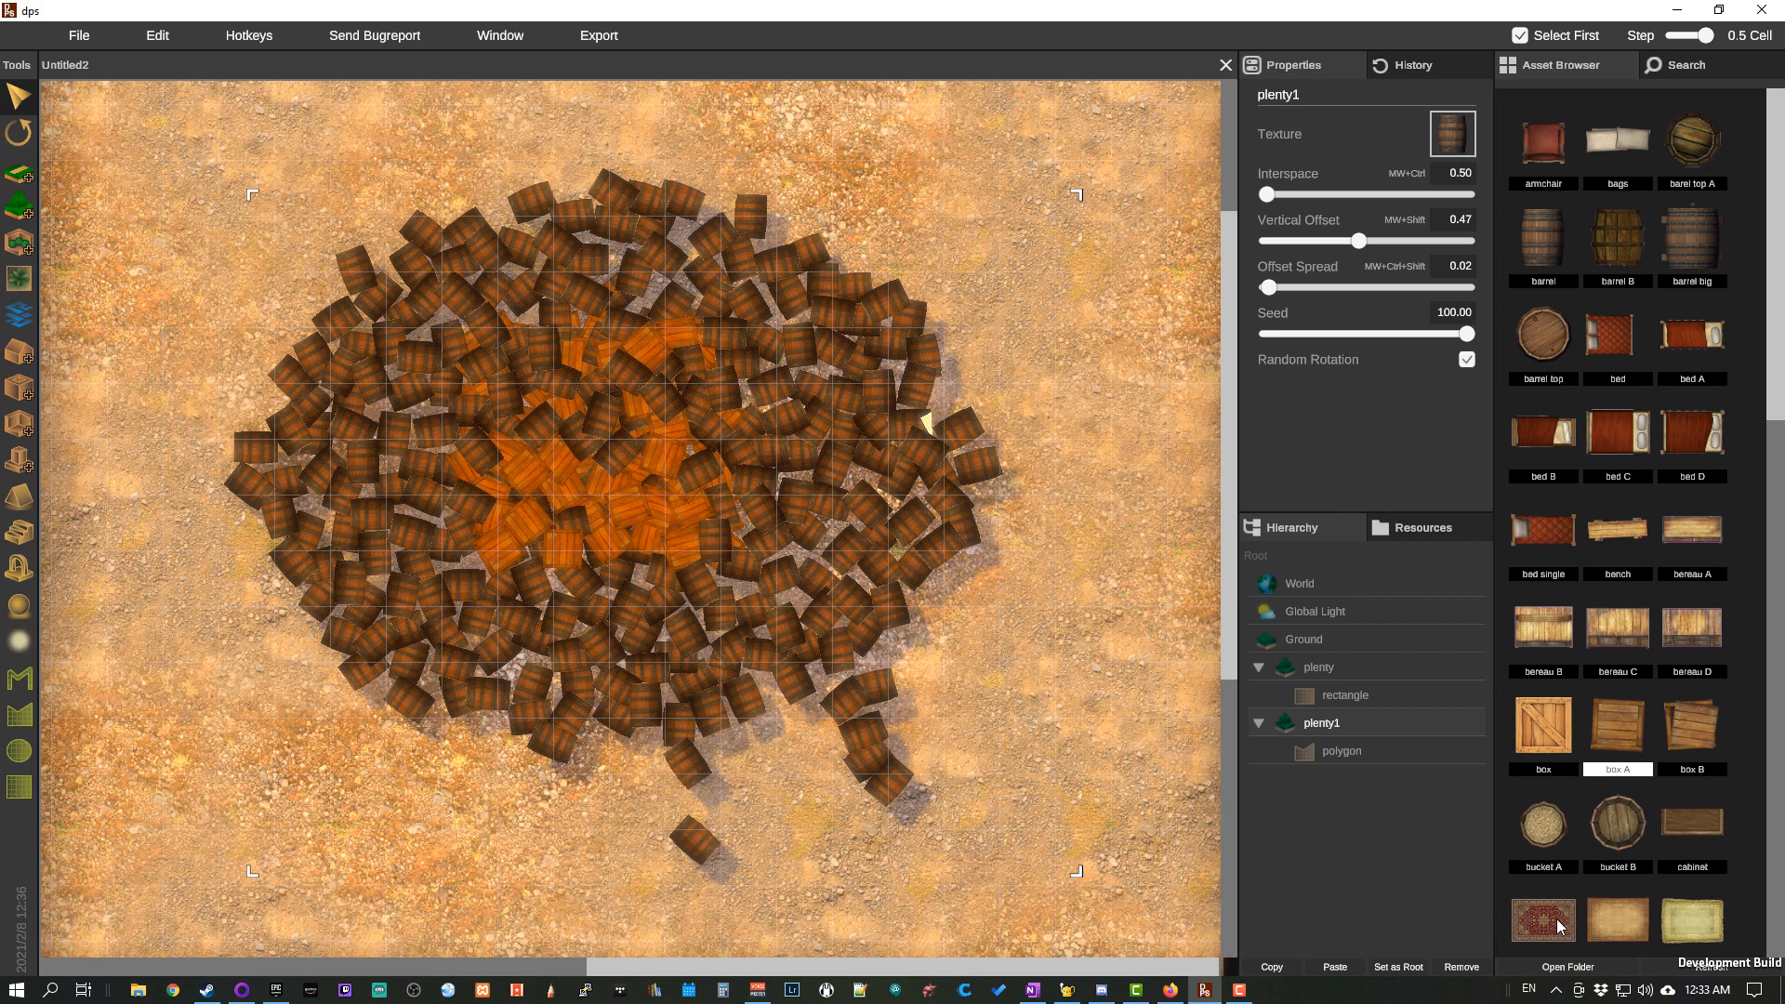
{"action": "right_click", "coordinate": [1318, 724]}
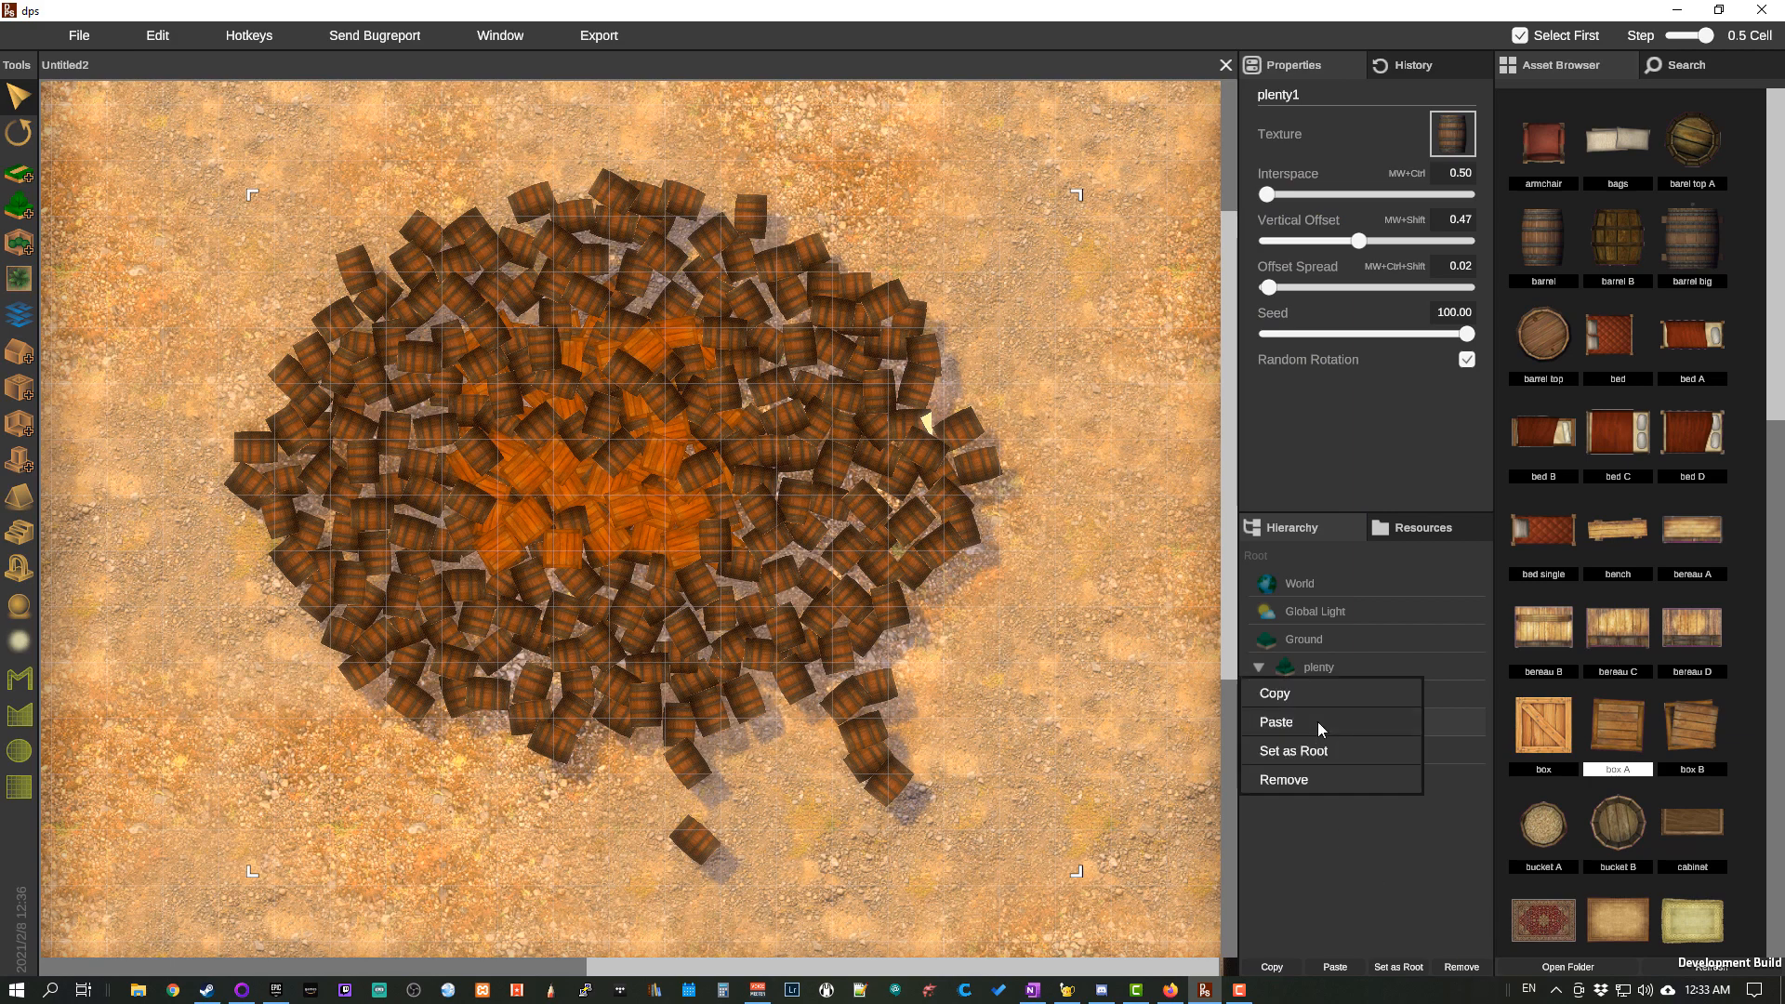
{"action": "left_click", "coordinate": [1309, 776]}
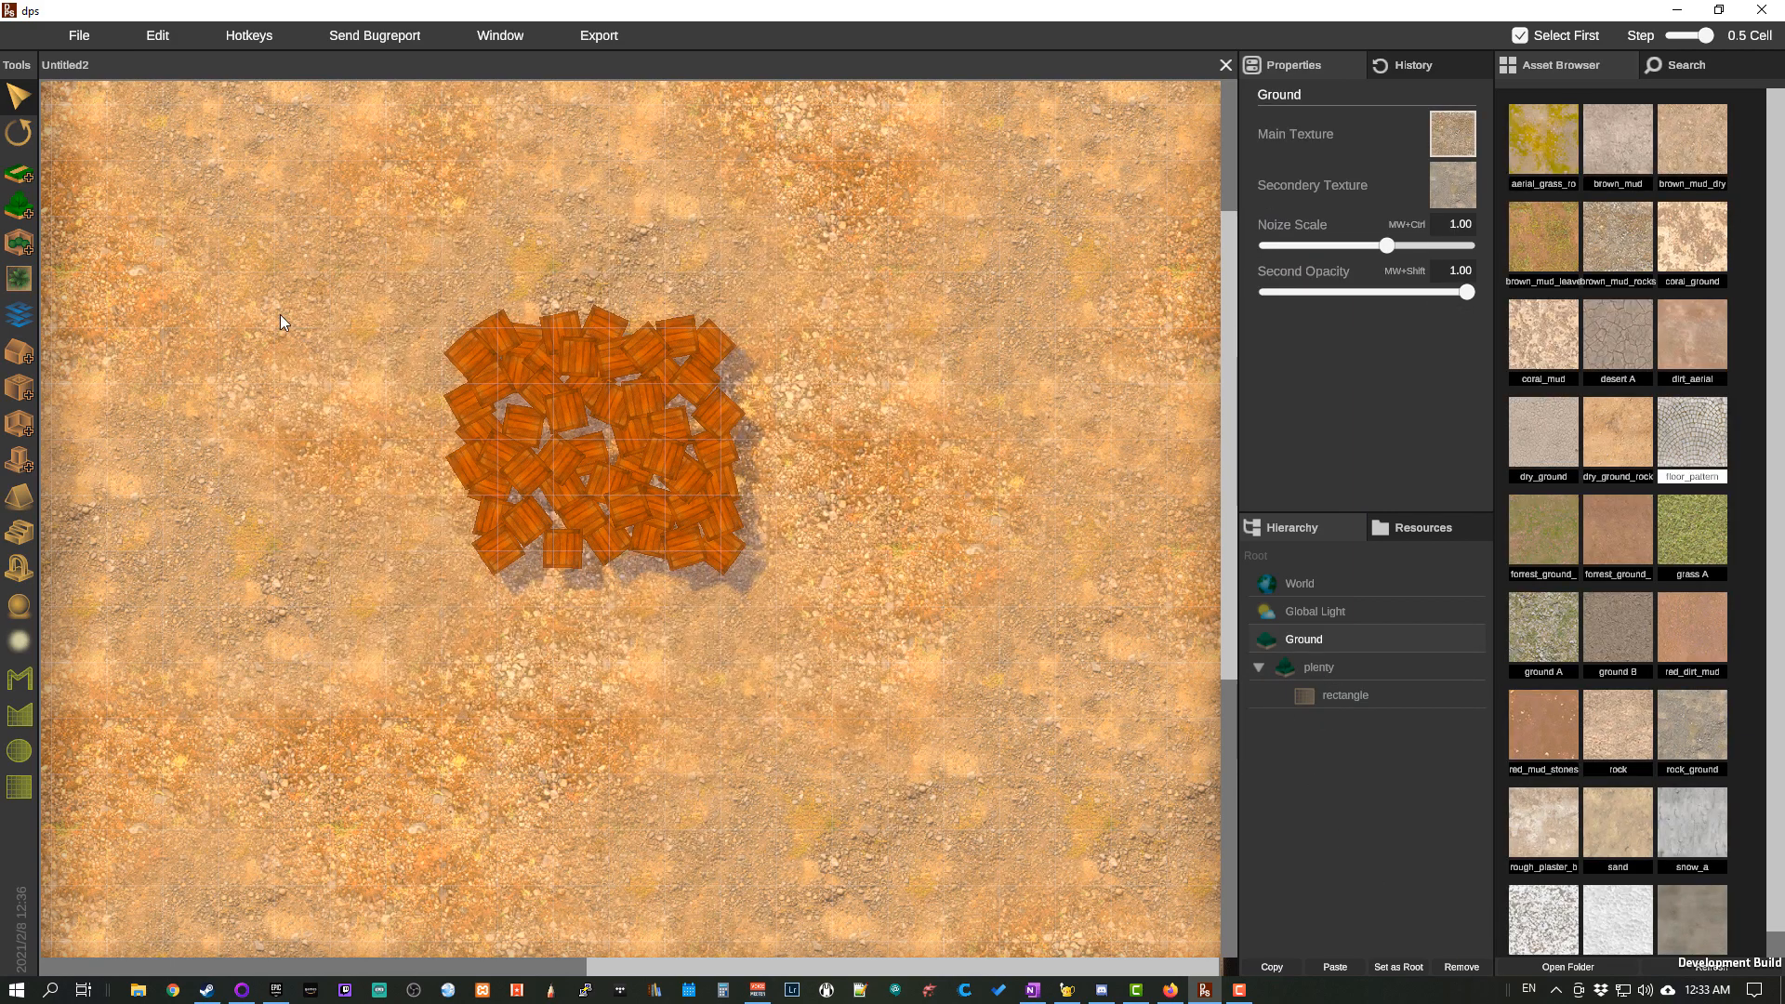
{"action": "mouse_move", "coordinate": [643, 433]}
{"action": "left_mouse_down"}
{"action": "mouse_move", "coordinate": [561, 438]}
{"action": "mouse_move", "coordinate": [649, 459]}
{"action": "left_mouse_up"}
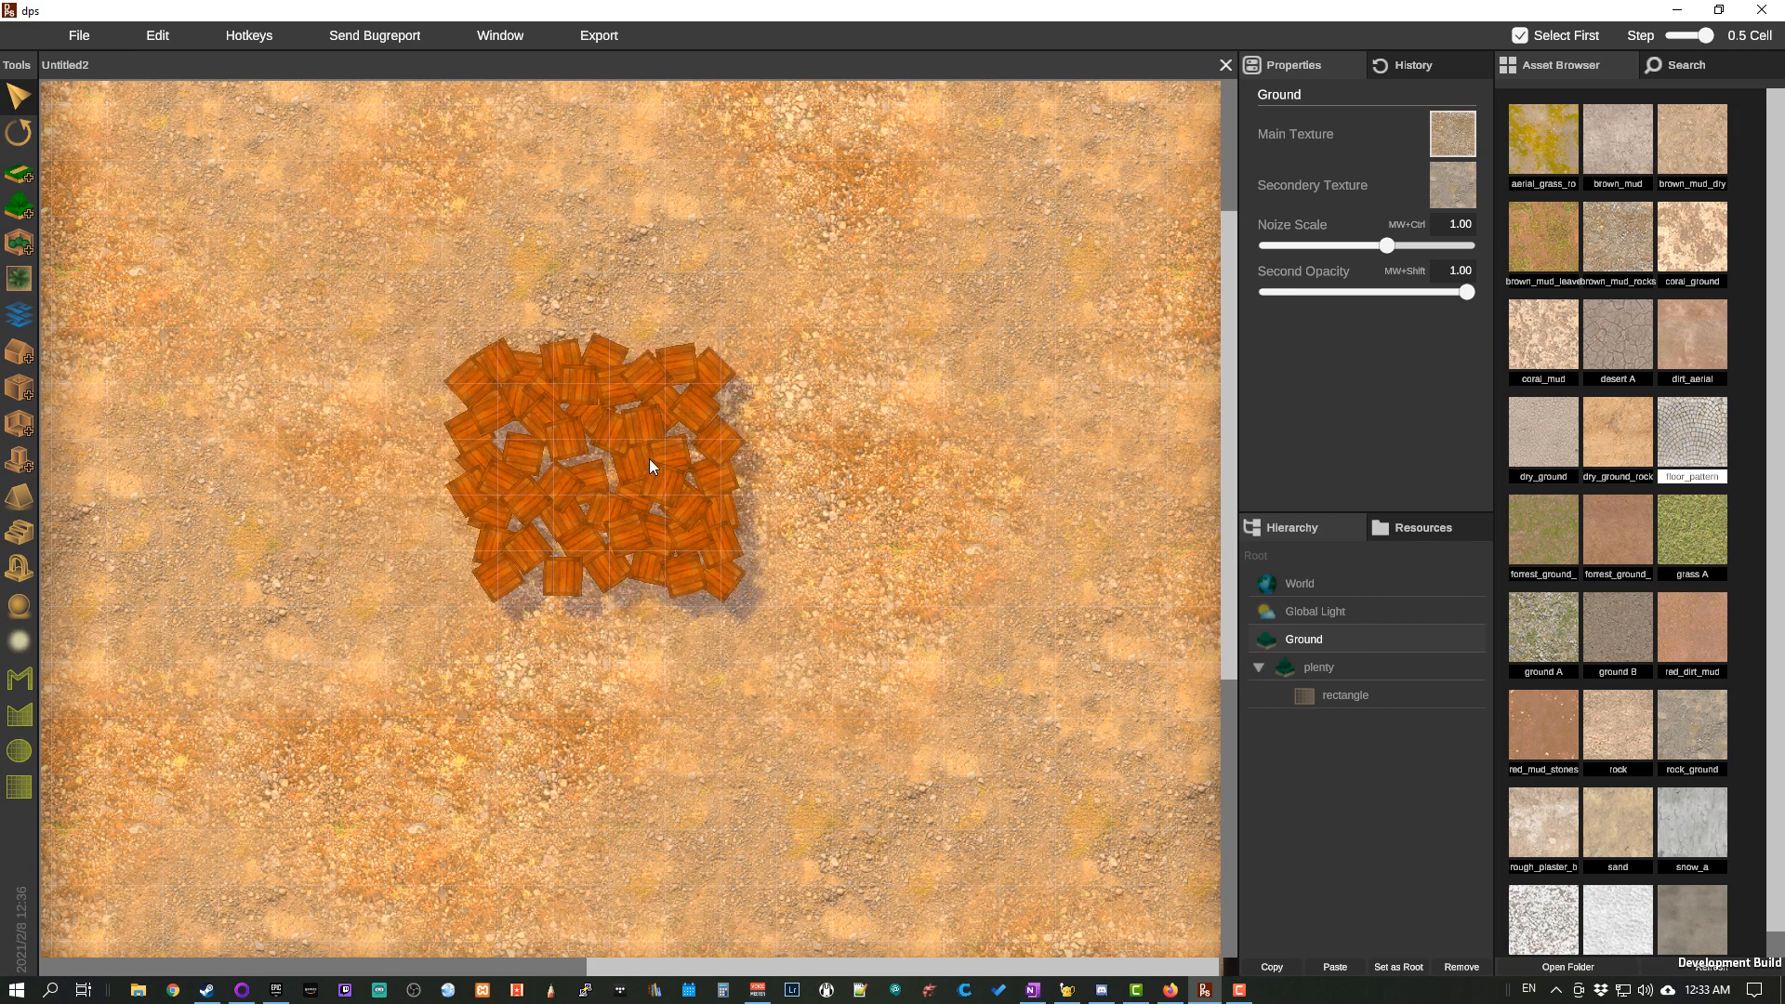
Step: Enlarge the crate rectangle up and to the right with its control points and set its interspace to 0.99
{"action": "left_click", "coordinate": [1342, 702]}
{"action": "left_click", "coordinate": [1341, 662]}
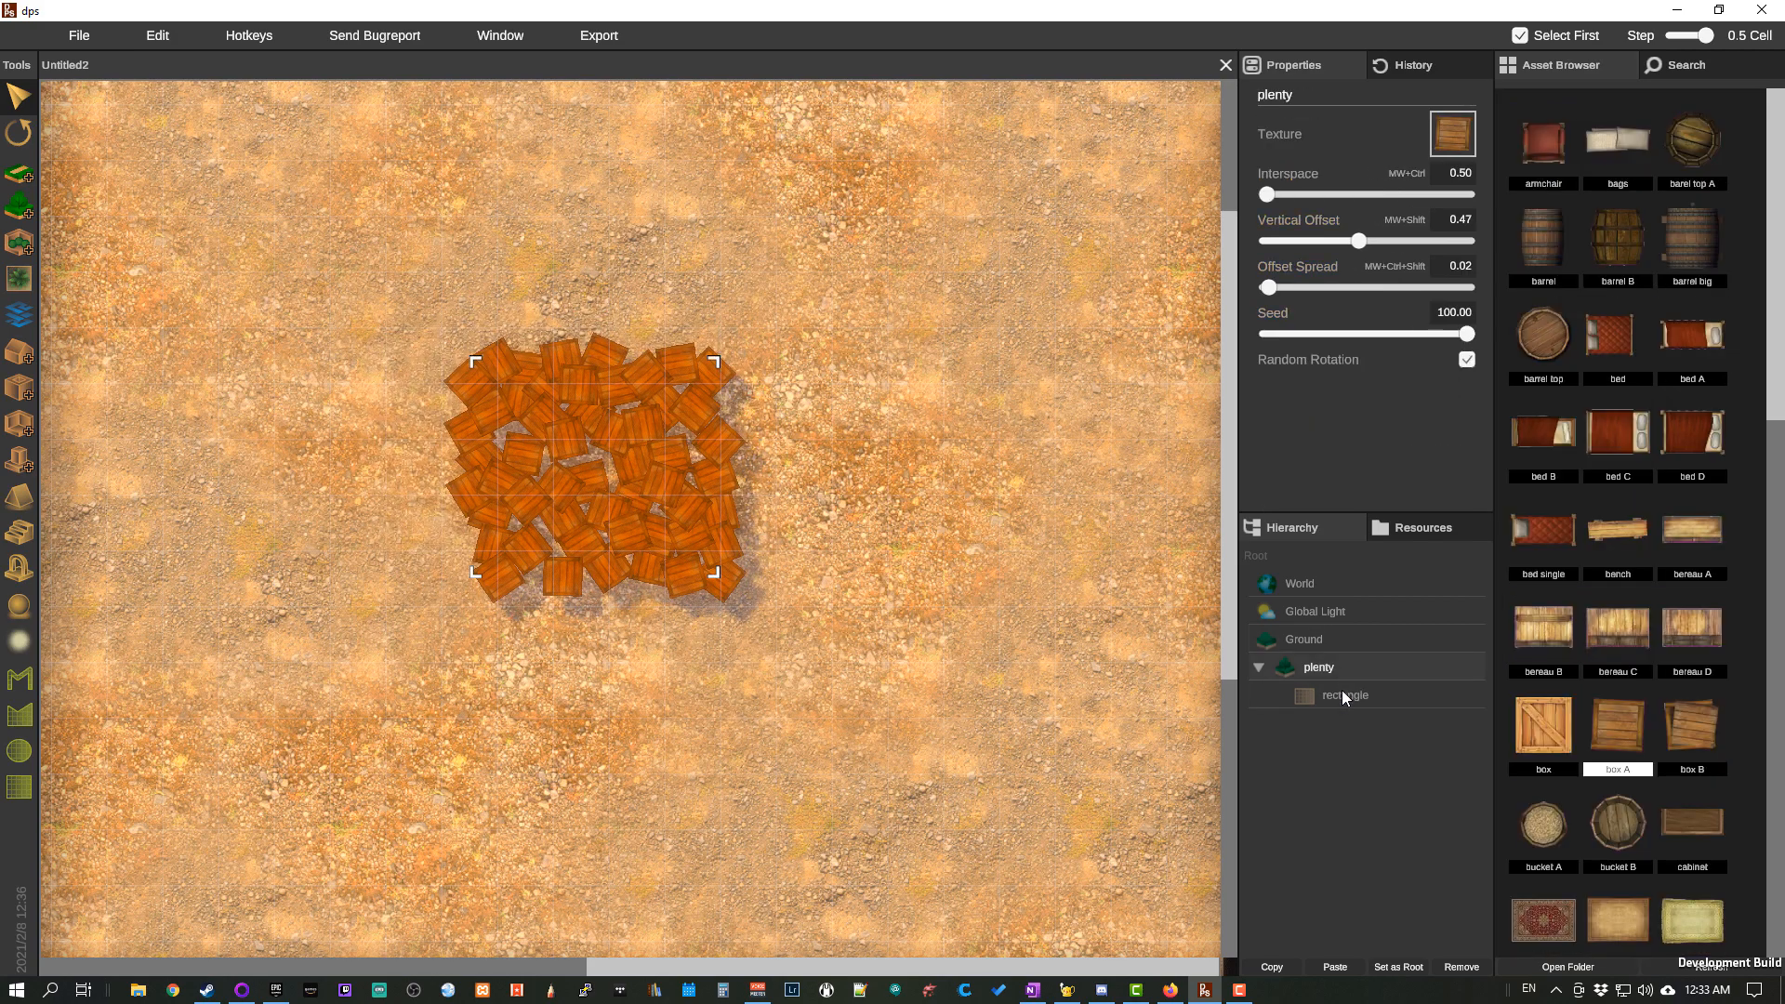
{"action": "left_click", "coordinate": [1342, 690]}
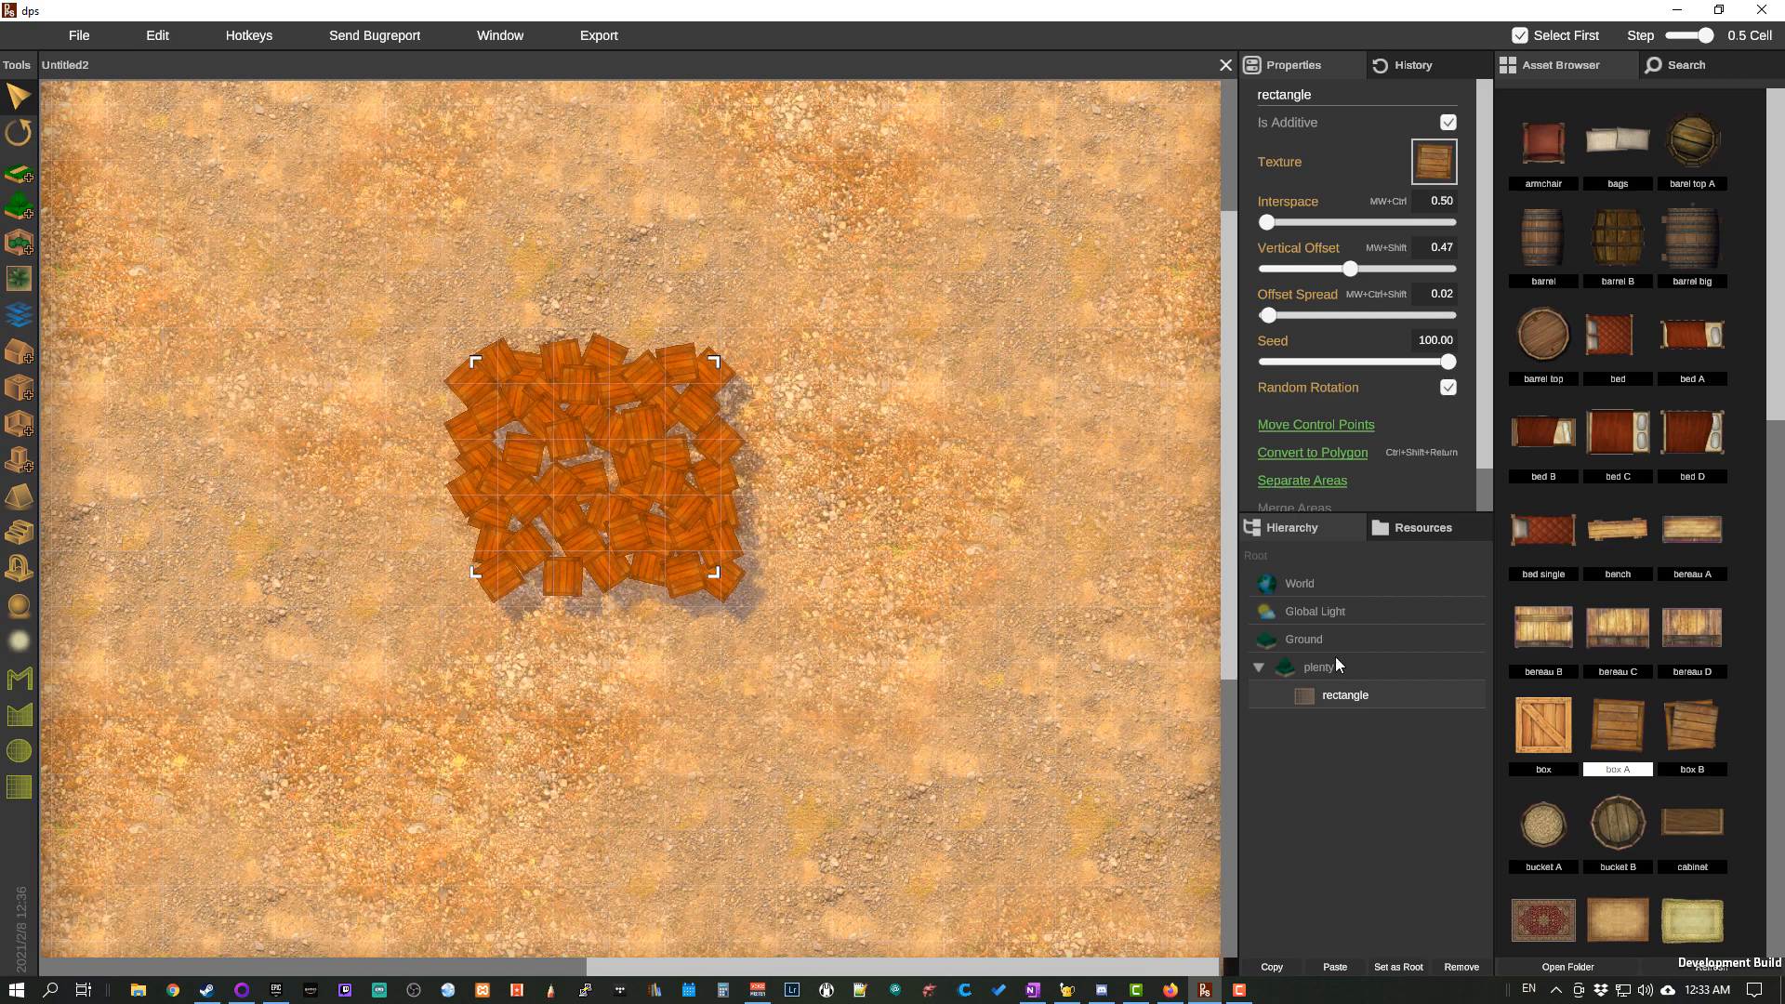
{"action": "left_click", "coordinate": [1313, 425]}
{"action": "left_click_drag", "start_coordinate": [718, 358], "coordinate": [971, 244]}
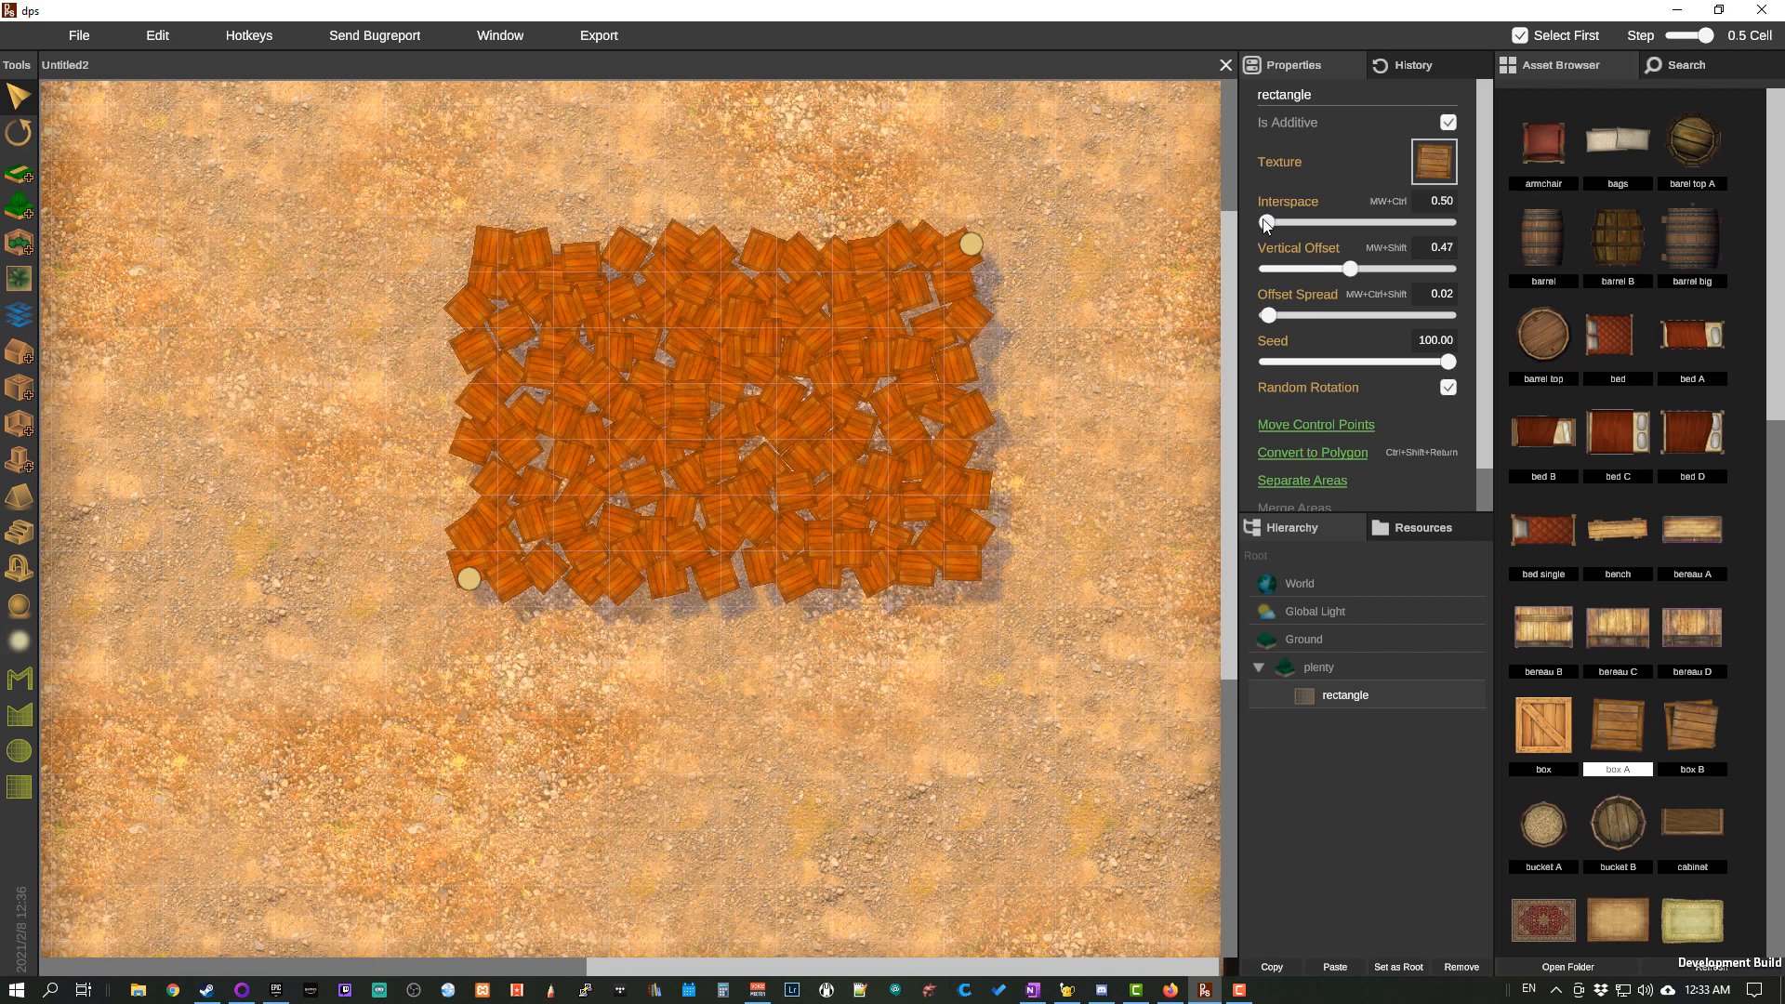
{"action": "left_click_drag", "start_coordinate": [1267, 222], "coordinate": [1272, 227]}
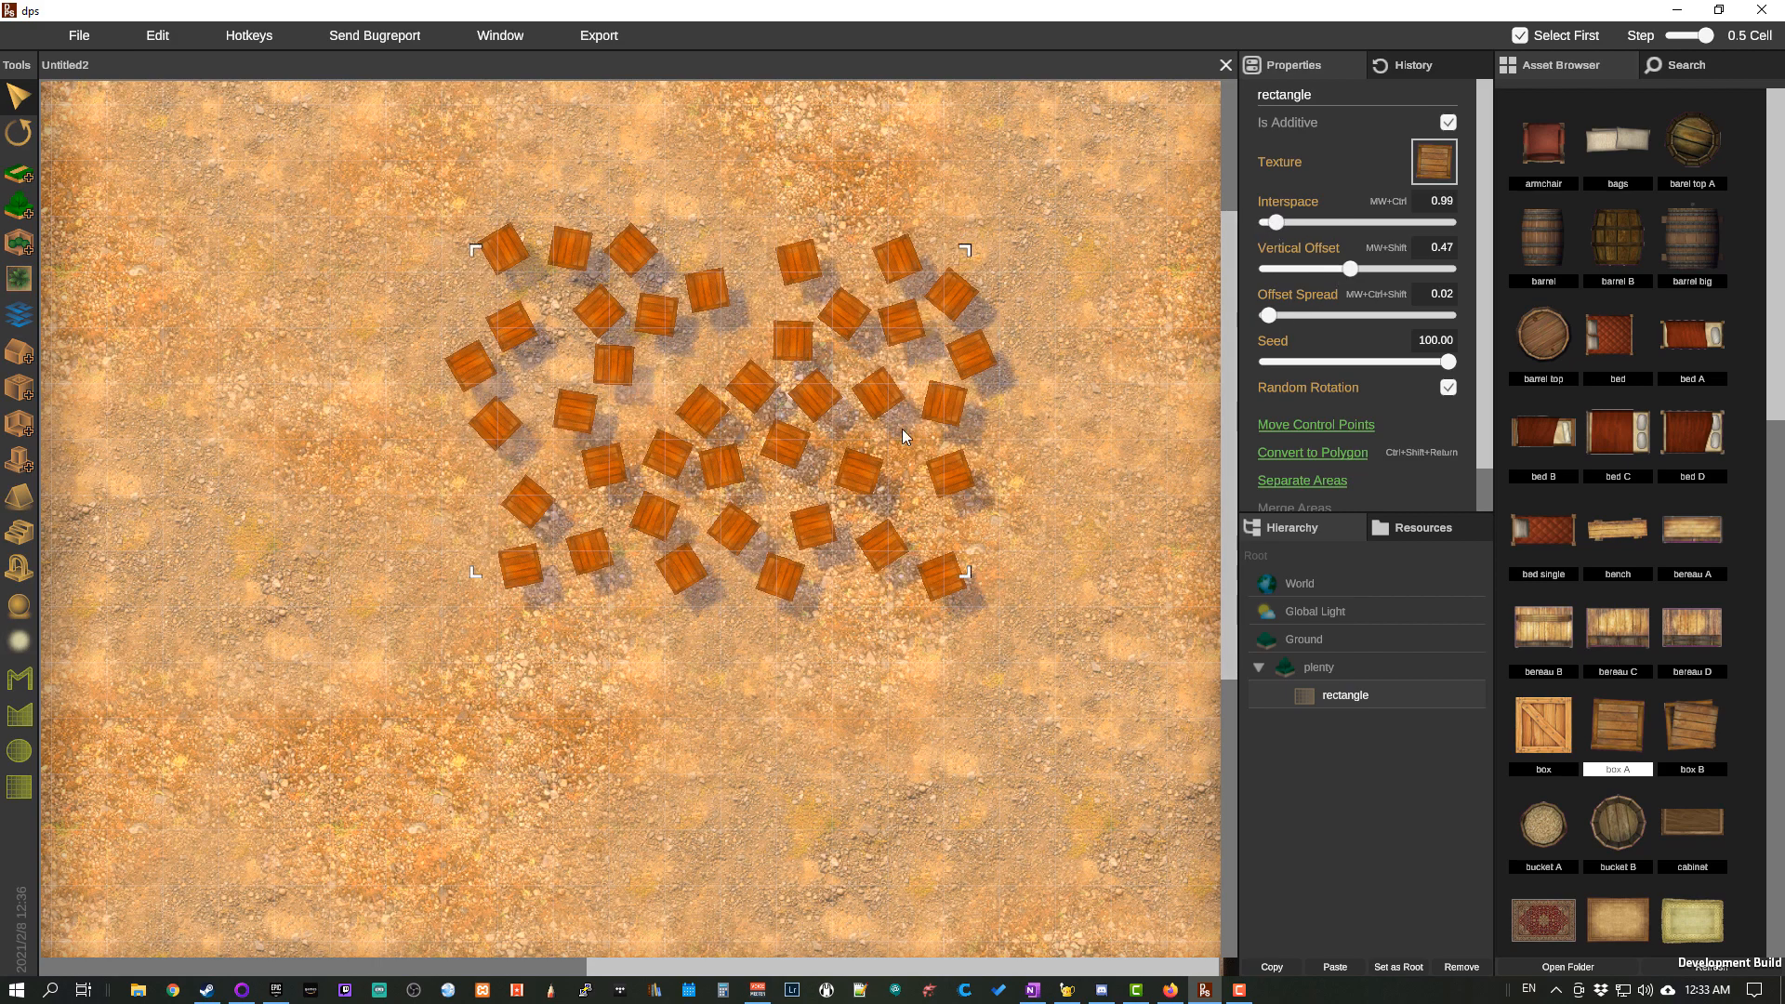
{"action": "left_click", "coordinate": [1335, 673]}
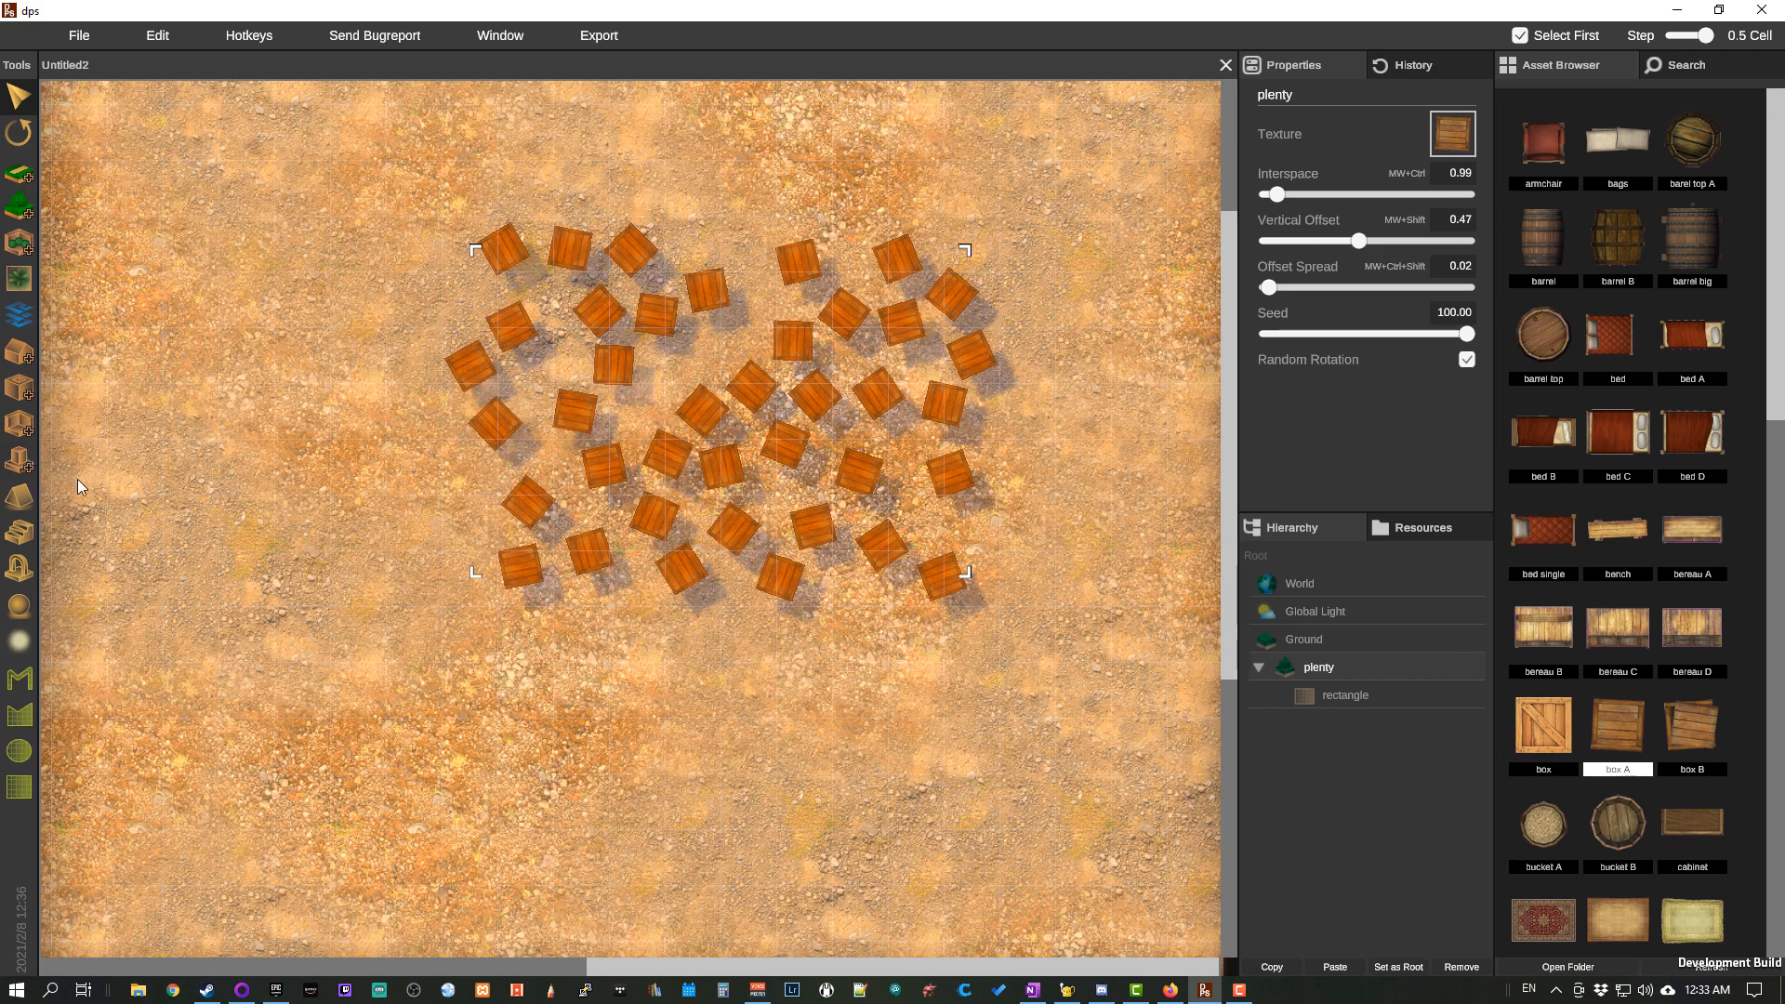
Step: Add a building with a floor and remove the building again
{"action": "left_click", "coordinate": [27, 362]}
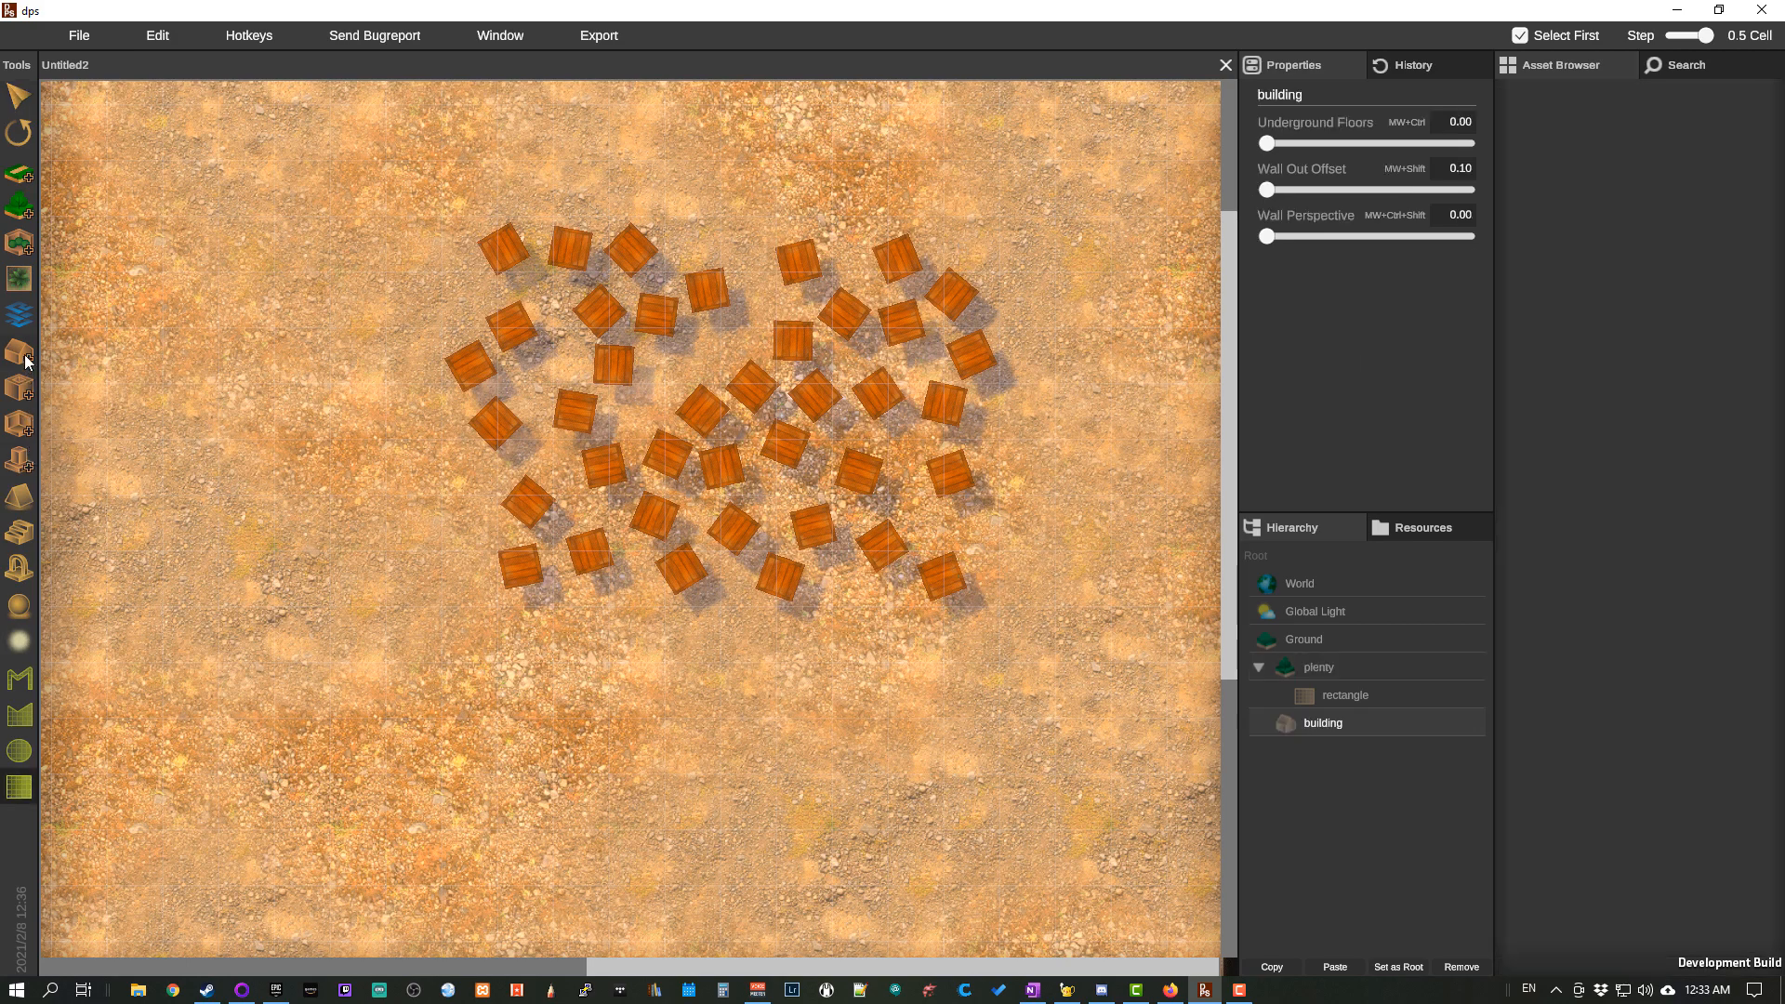
{"action": "left_click", "coordinate": [24, 394]}
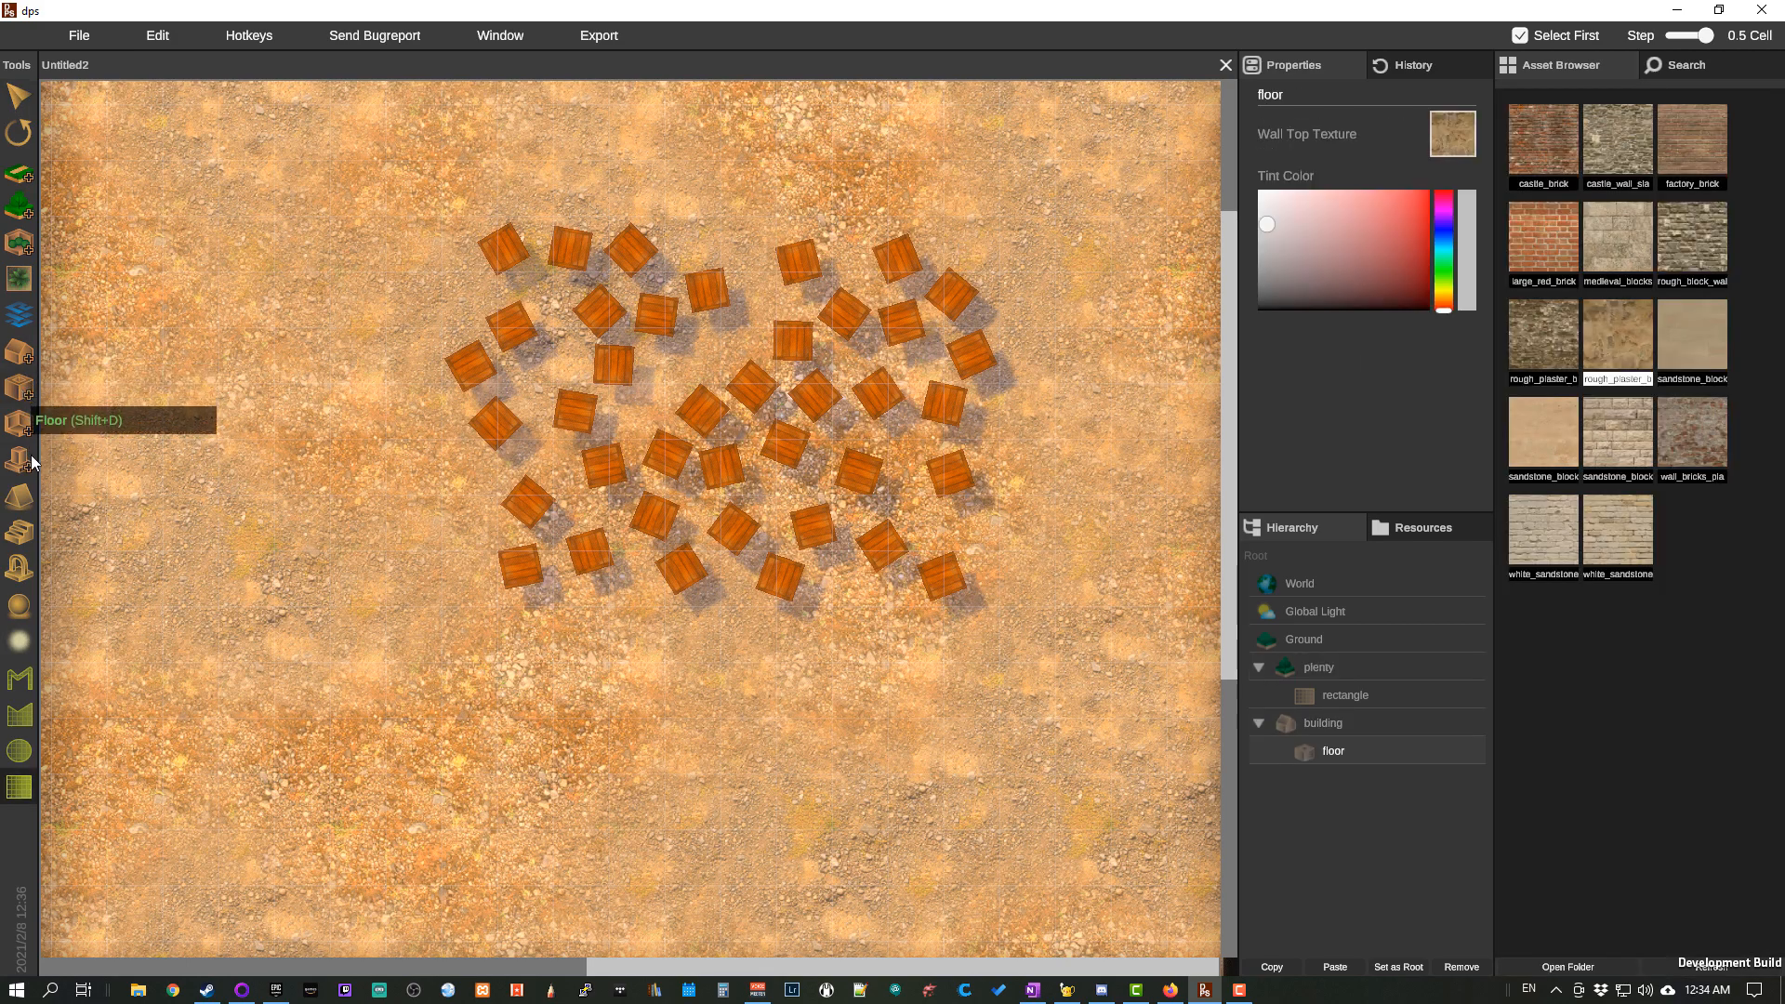
{"action": "mouse_move", "coordinate": [1298, 727]}
{"action": "left_mouse_down"}
{"action": "mouse_move", "coordinate": [1305, 687]}
{"action": "mouse_move", "coordinate": [1304, 722]}
{"action": "left_mouse_up"}
{"action": "right_click", "coordinate": [1310, 717]}
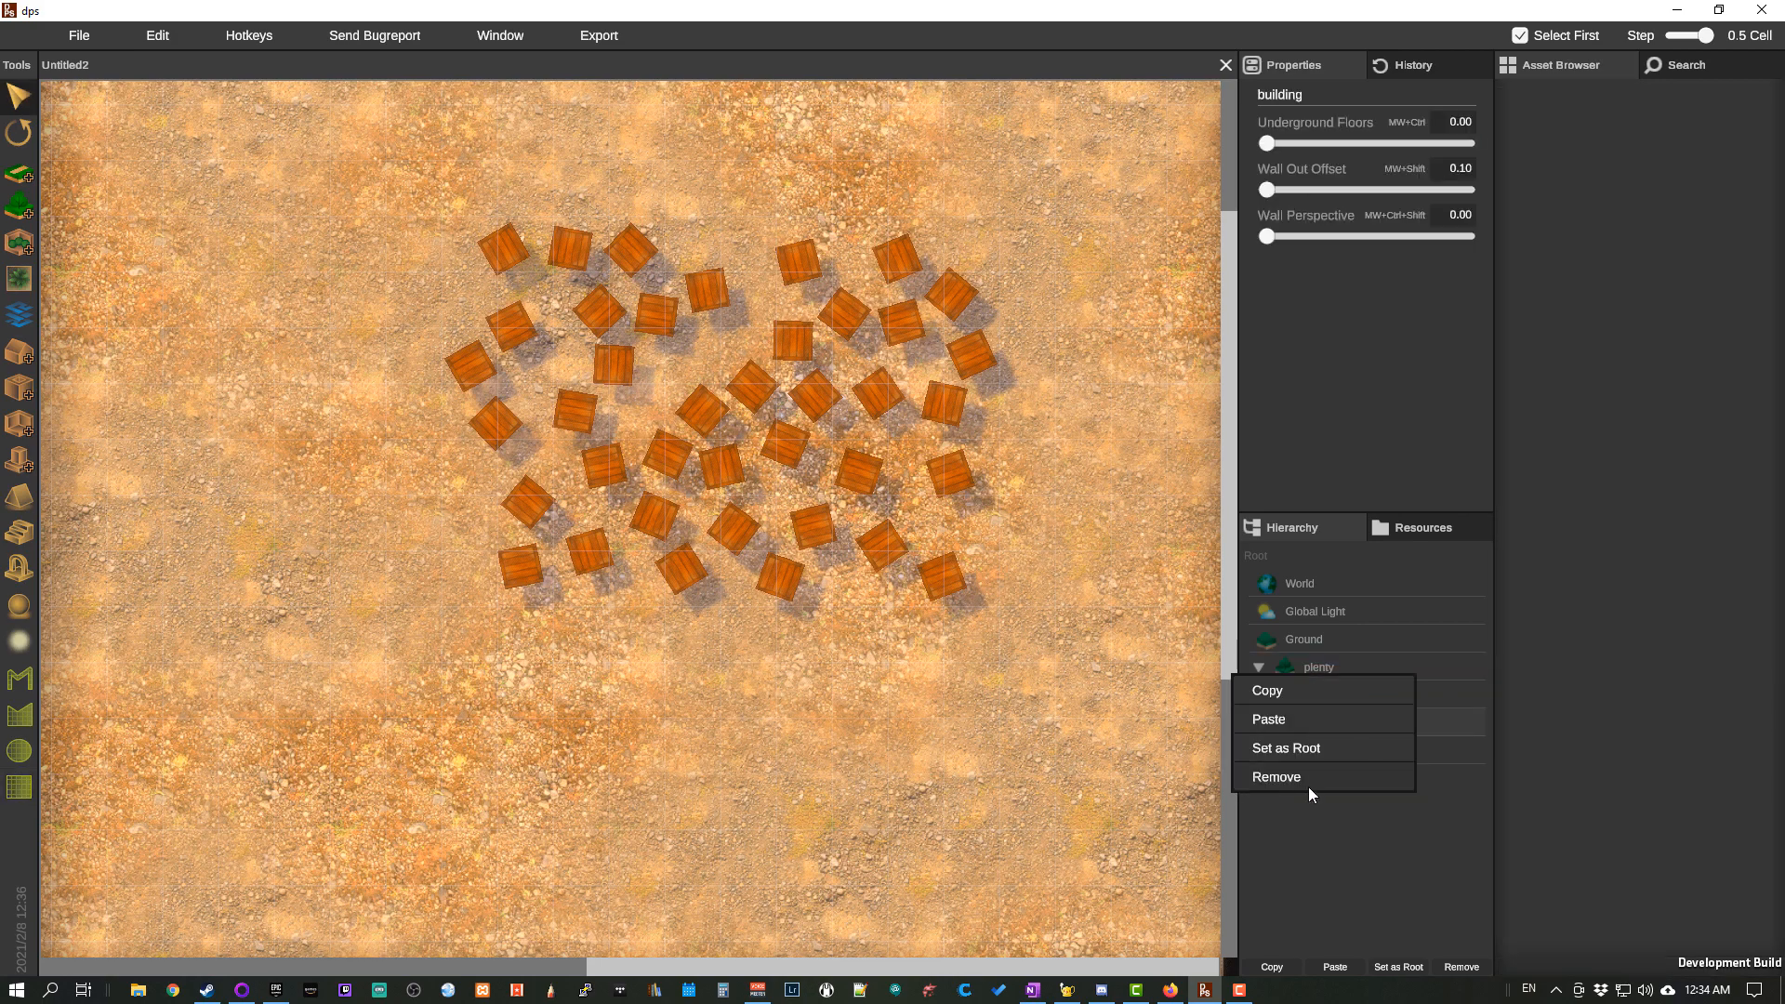
{"action": "left_click", "coordinate": [1308, 784]}
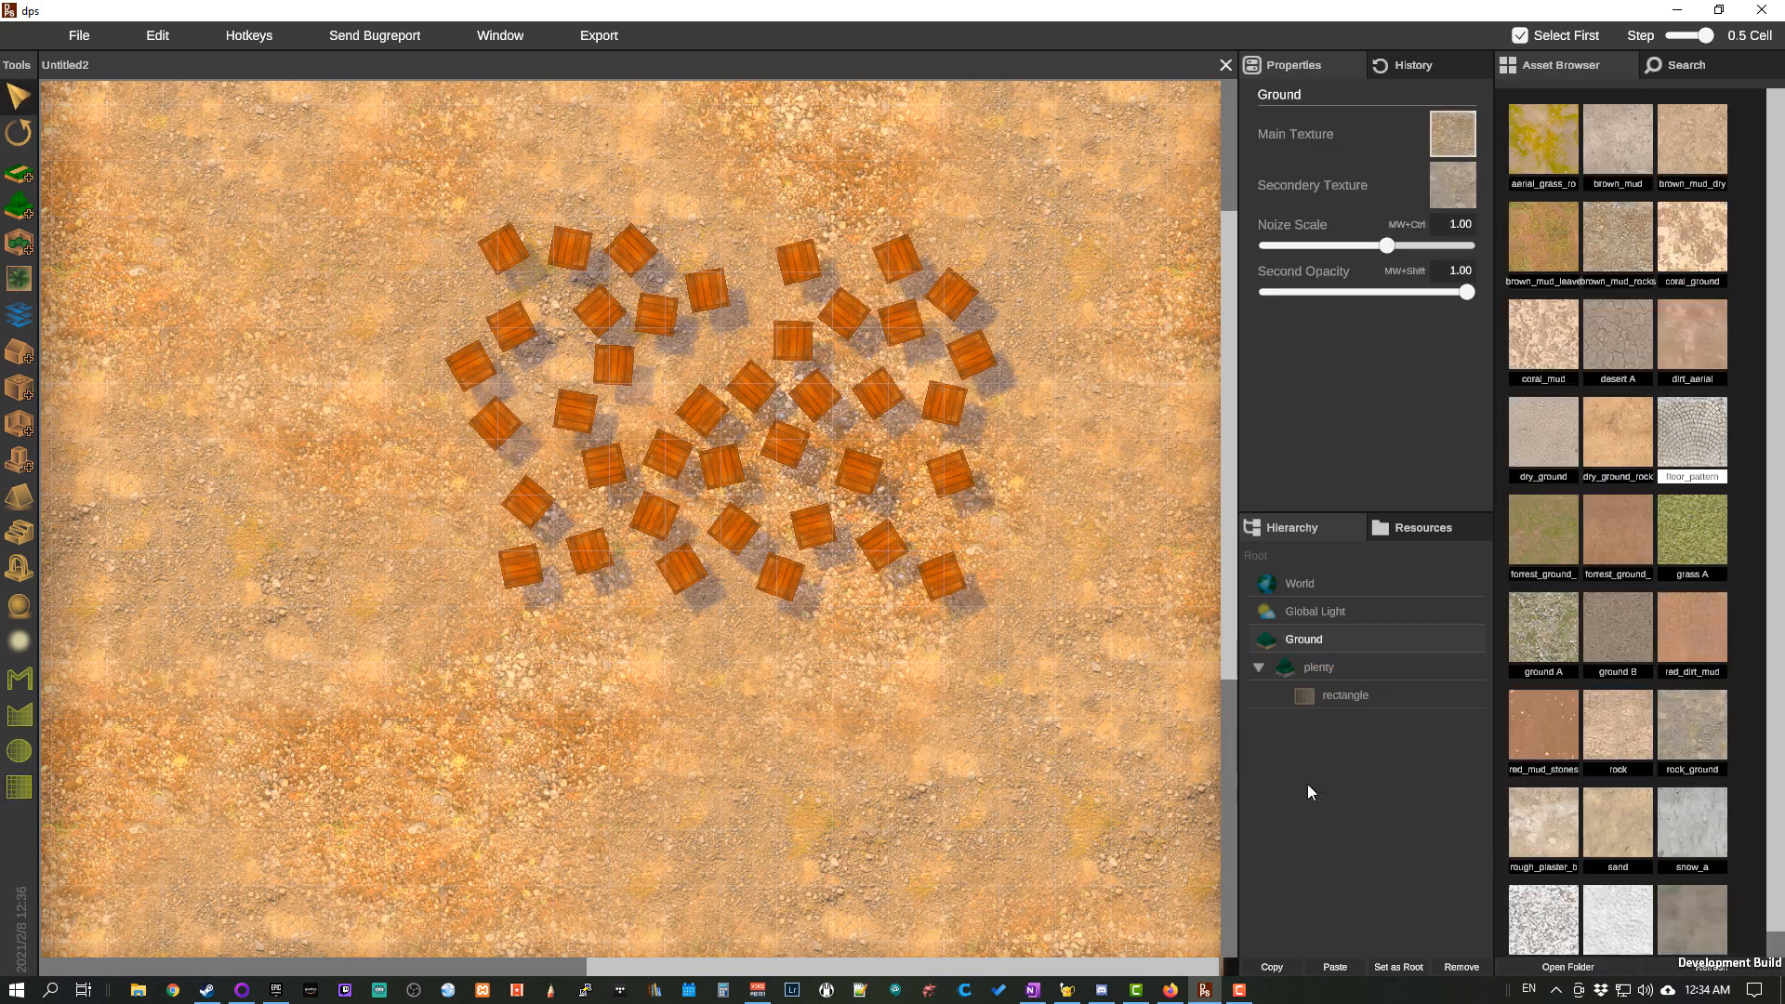
Step: Place four bereau C objects among the scattered crates
{"action": "left_click", "coordinate": [21, 609]}
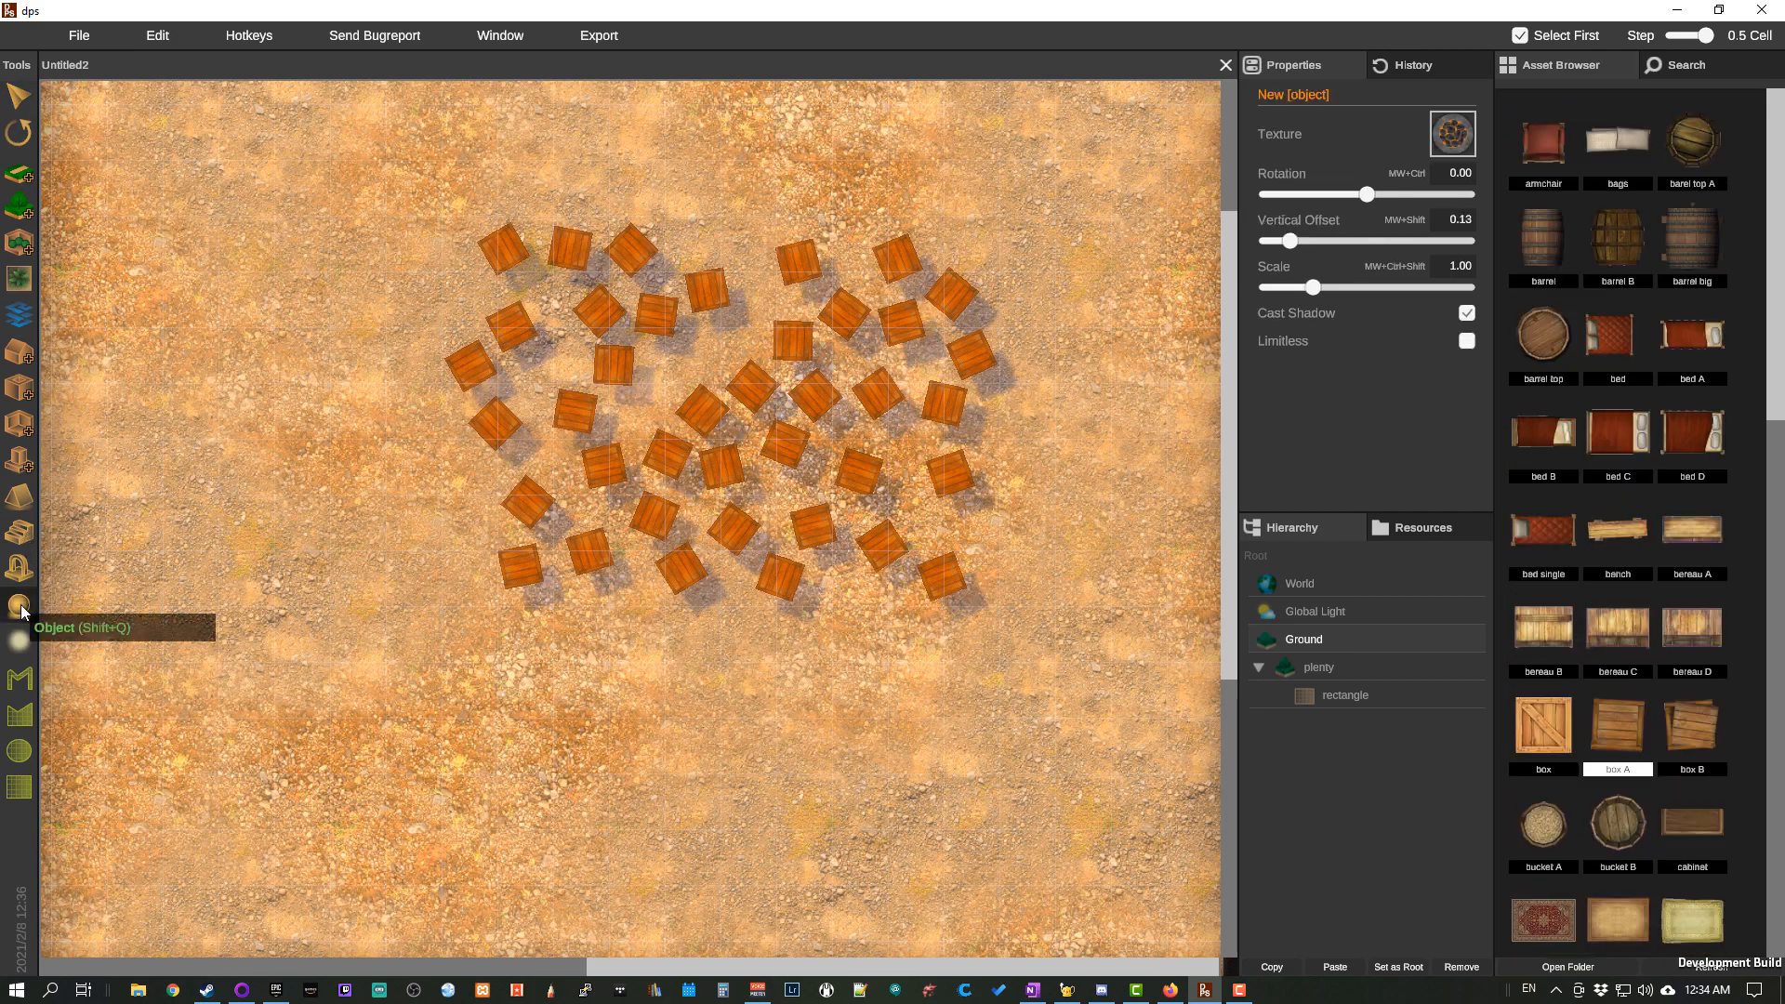
{"action": "left_click", "coordinate": [1636, 634]}
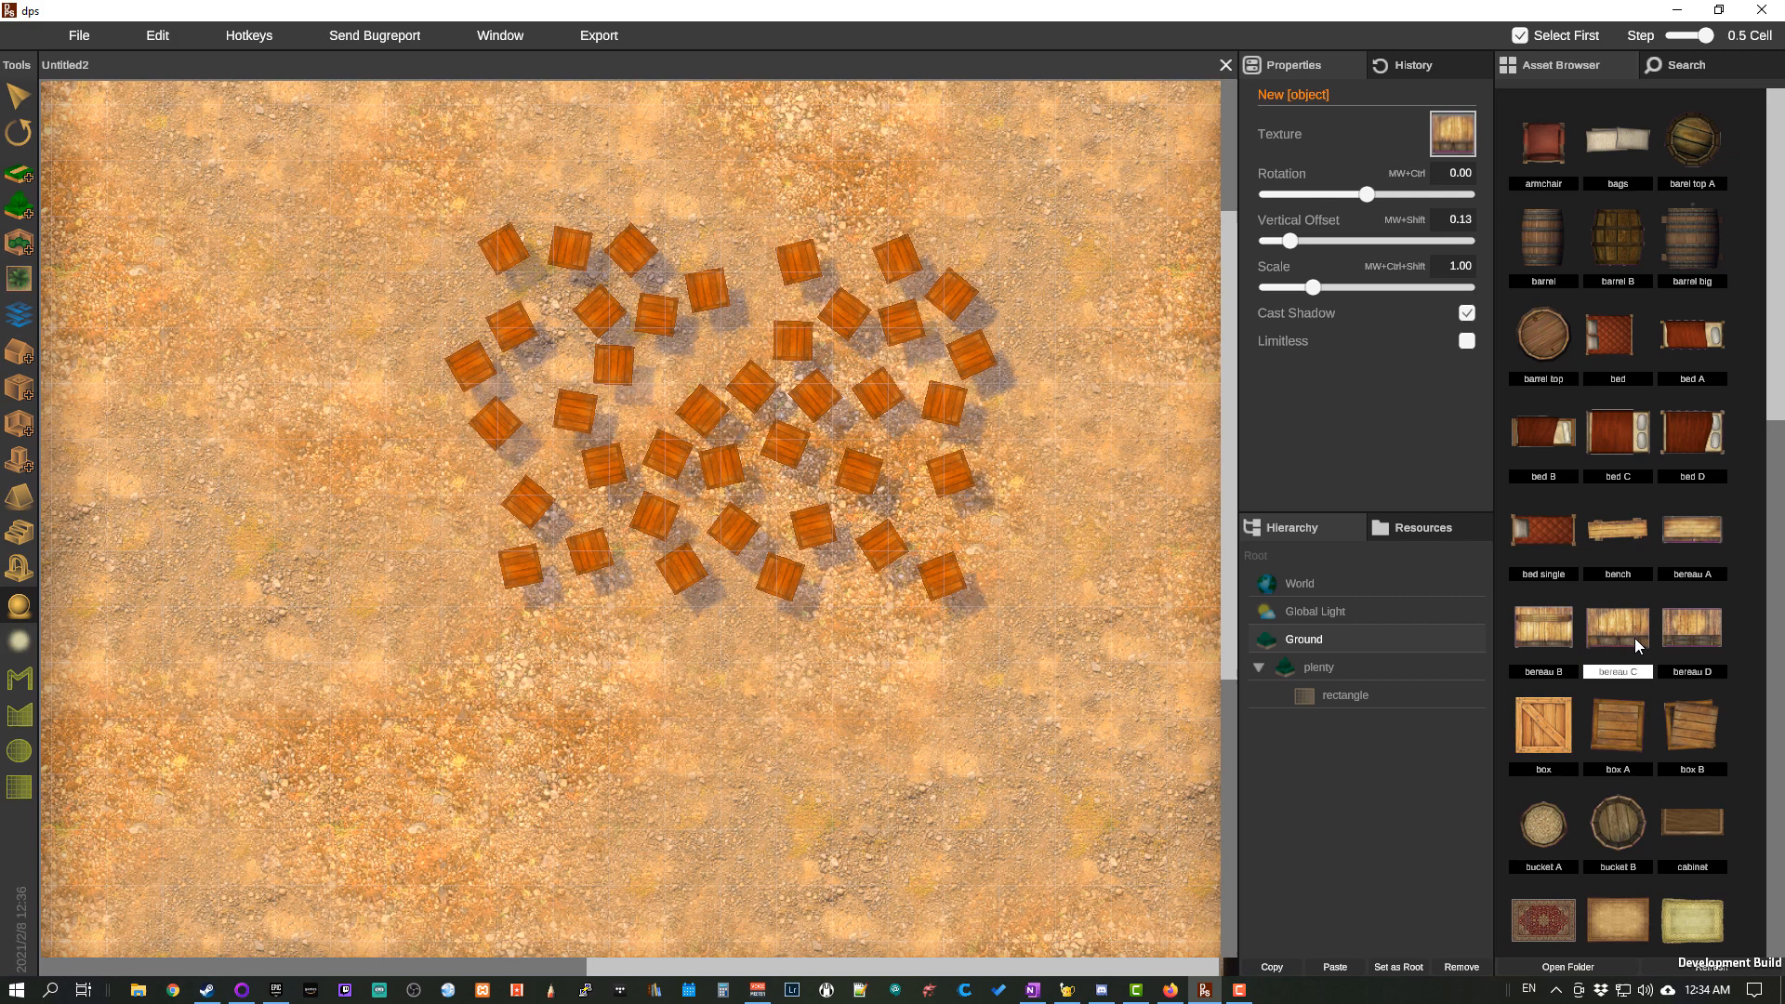
{"action": "left_click", "coordinate": [638, 435]}
{"action": "left_click", "coordinate": [591, 311]}
{"action": "left_click", "coordinate": [533, 452]}
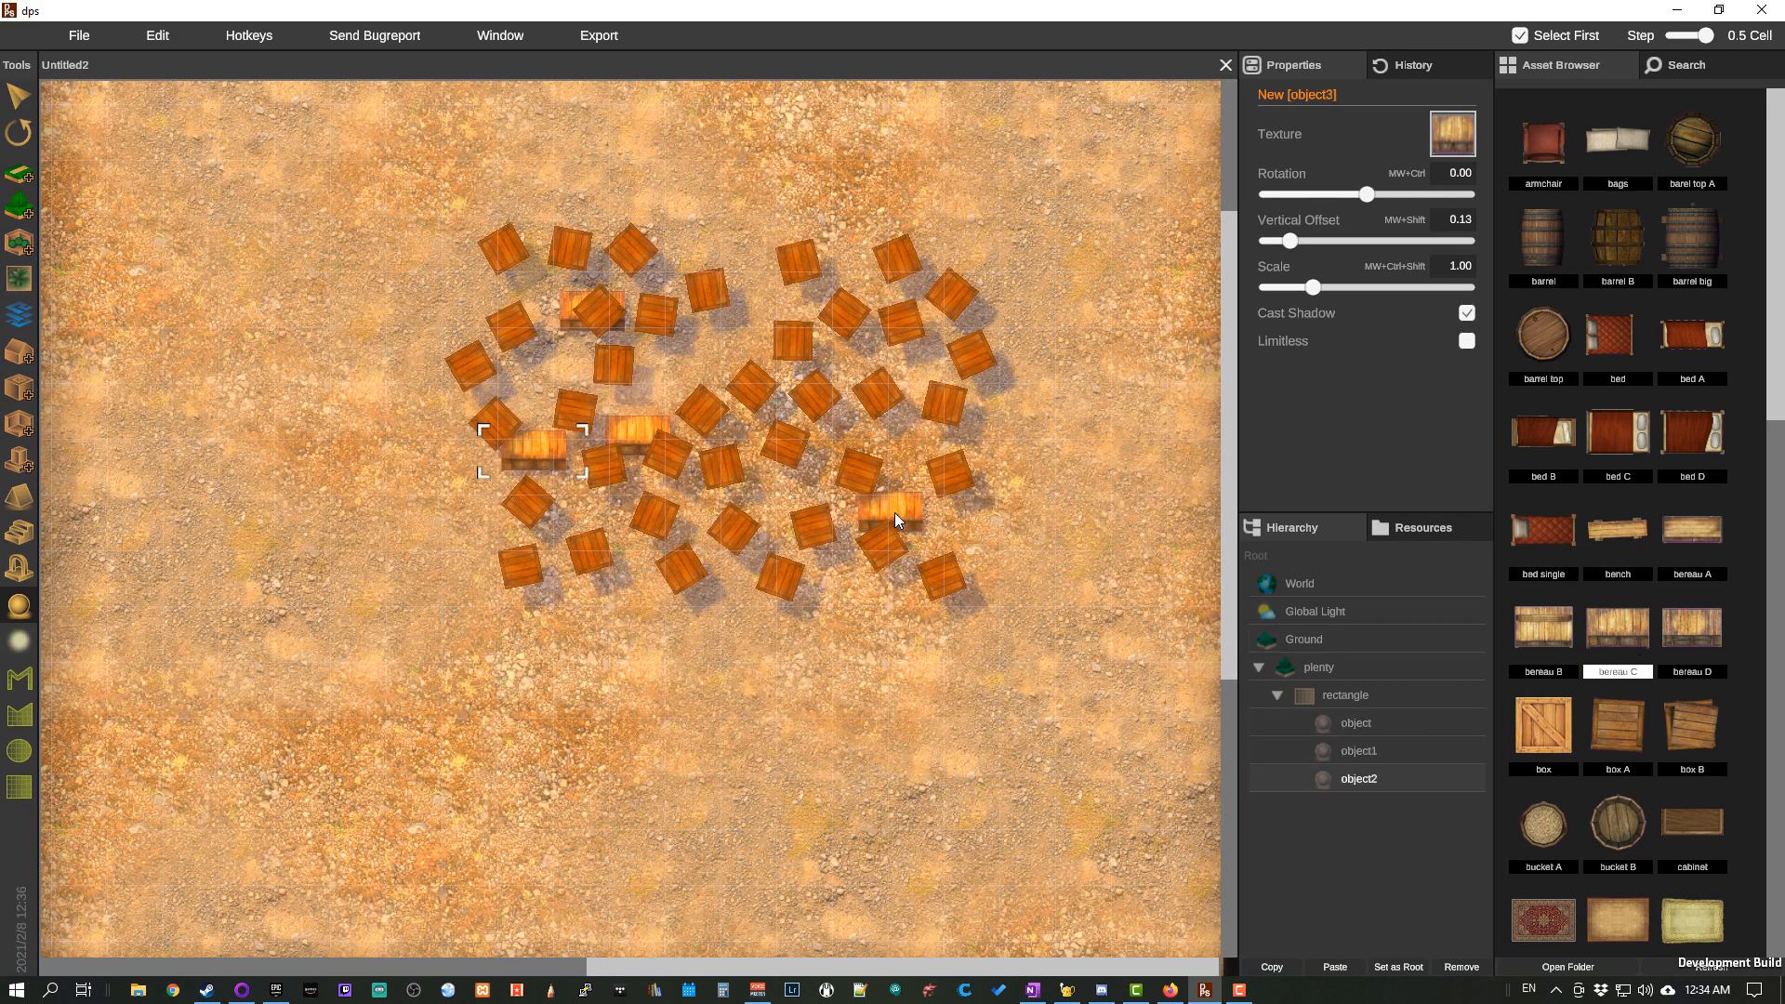
{"action": "left_click", "coordinate": [895, 511]}
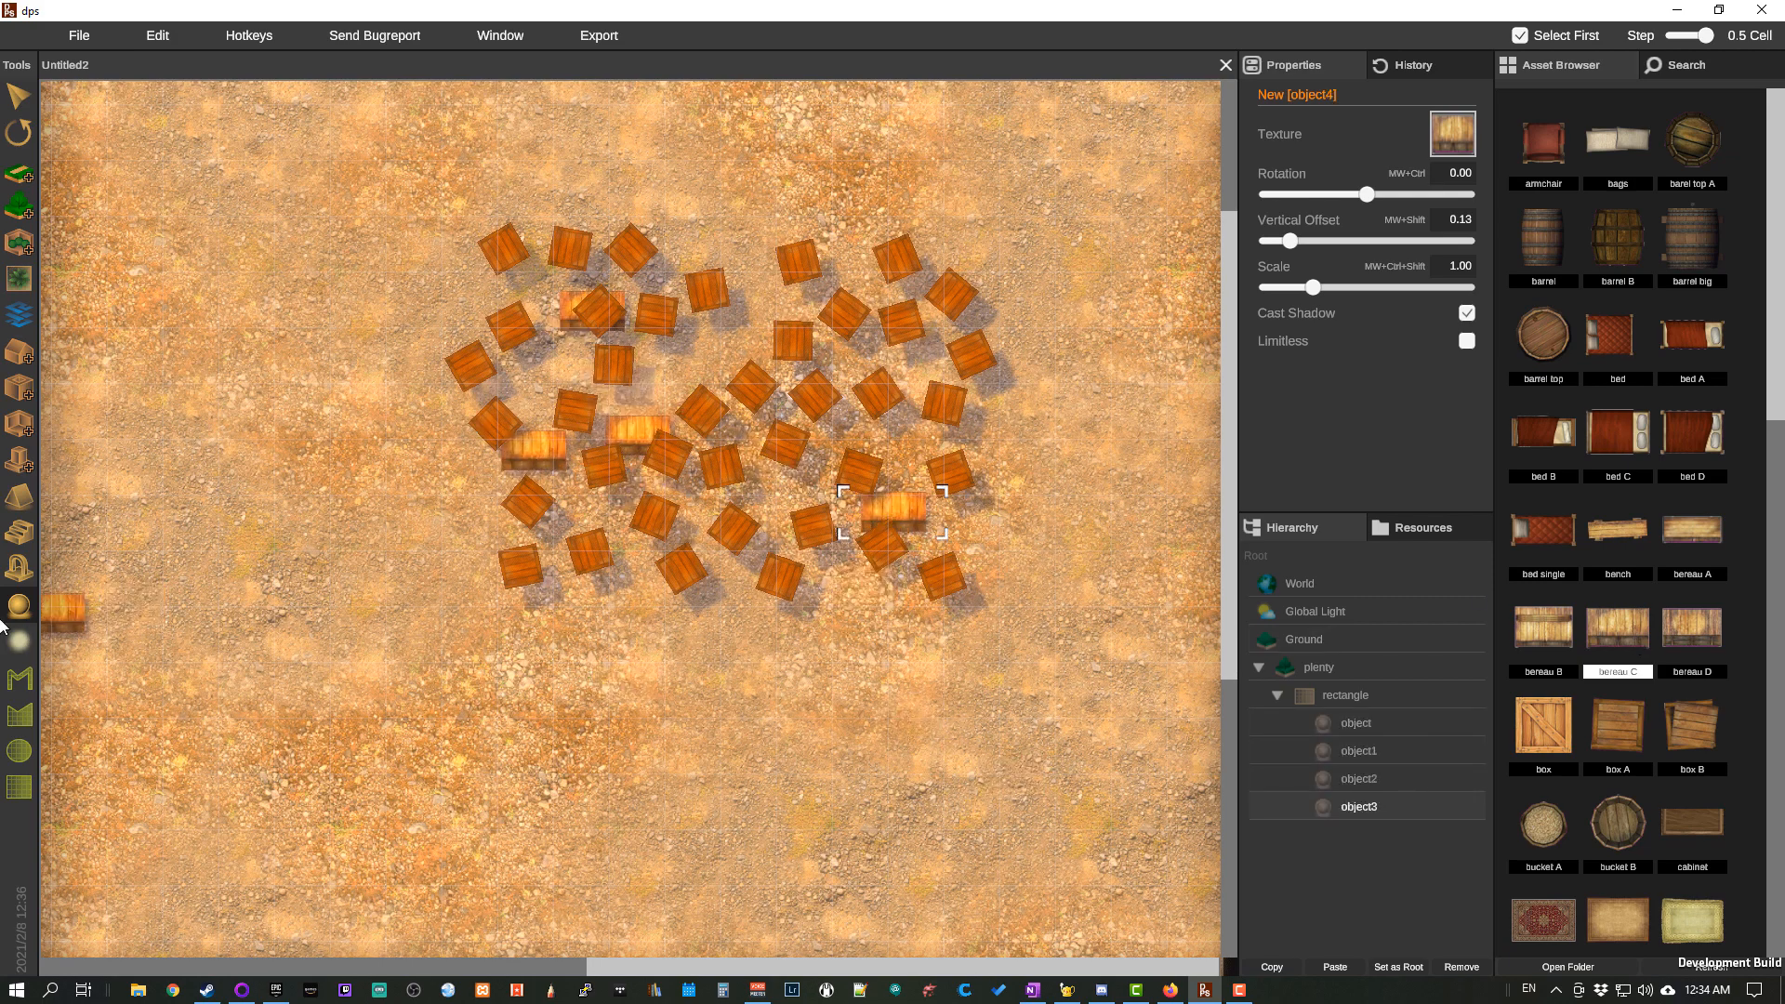
Step: Place two lights over the upper part of the crate area and shift the plenty group left
{"action": "left_click", "coordinate": [19, 642]}
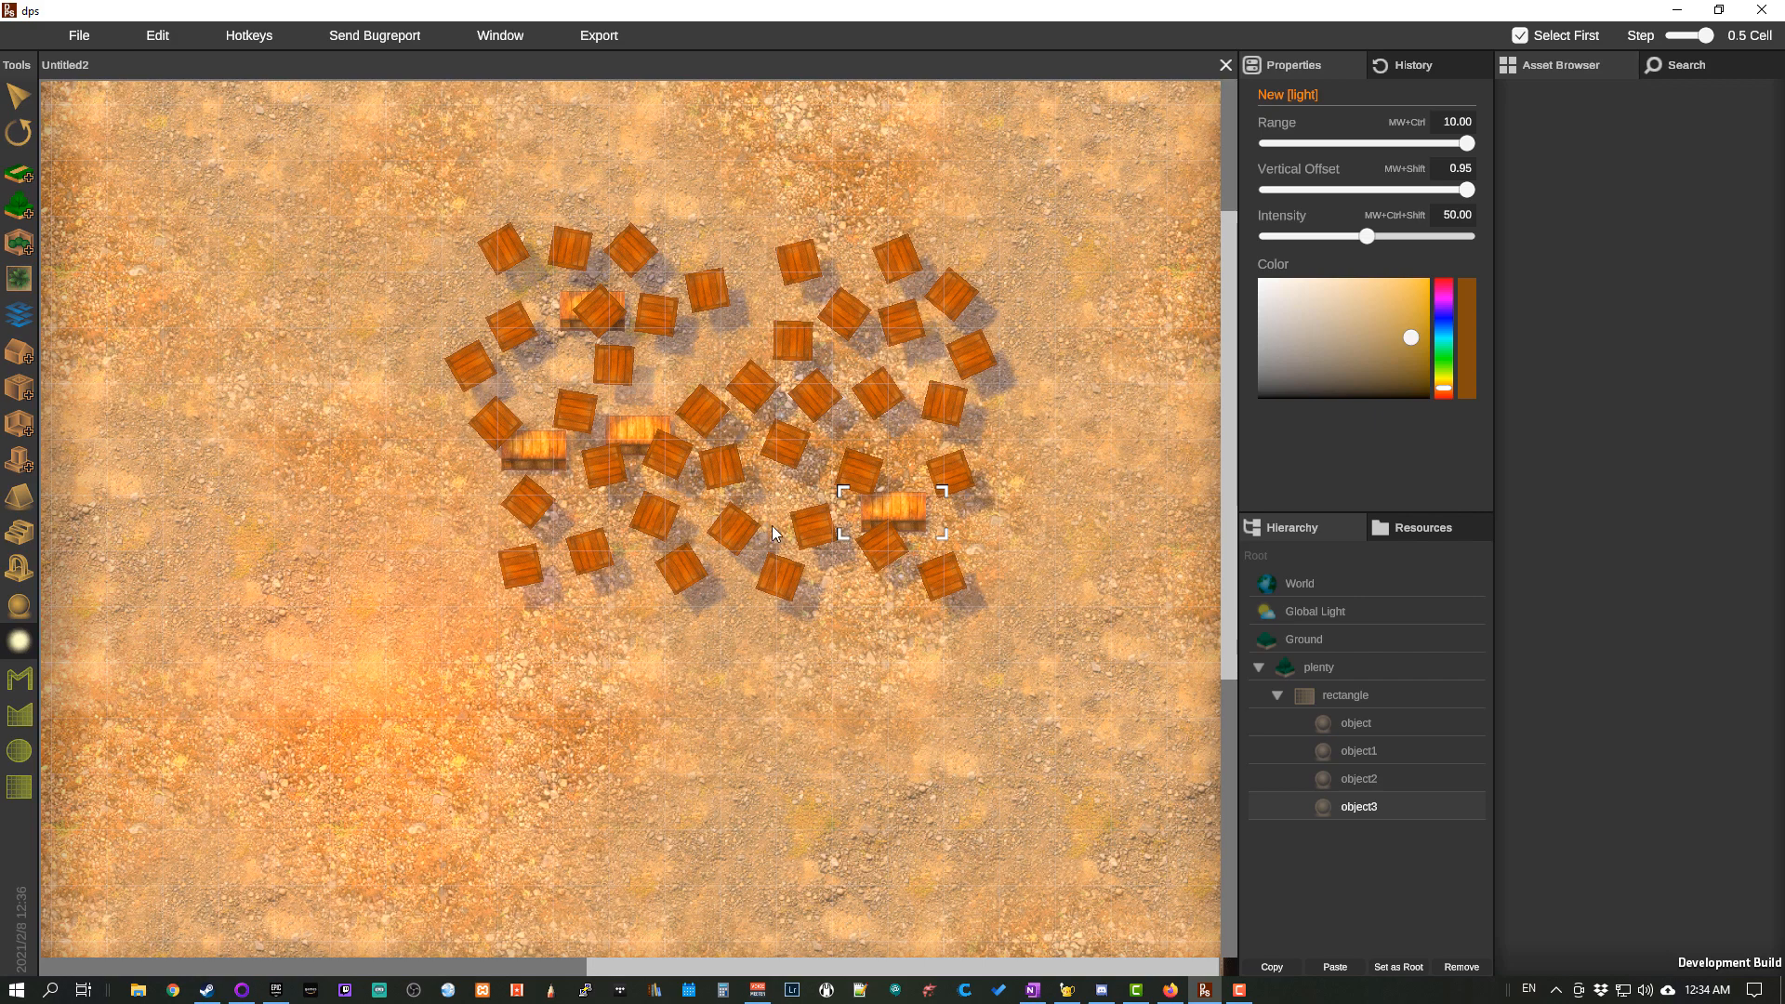
{"action": "left_click", "coordinate": [791, 341]}
{"action": "left_click", "coordinate": [655, 343]}
{"action": "right_click", "coordinate": [669, 465]}
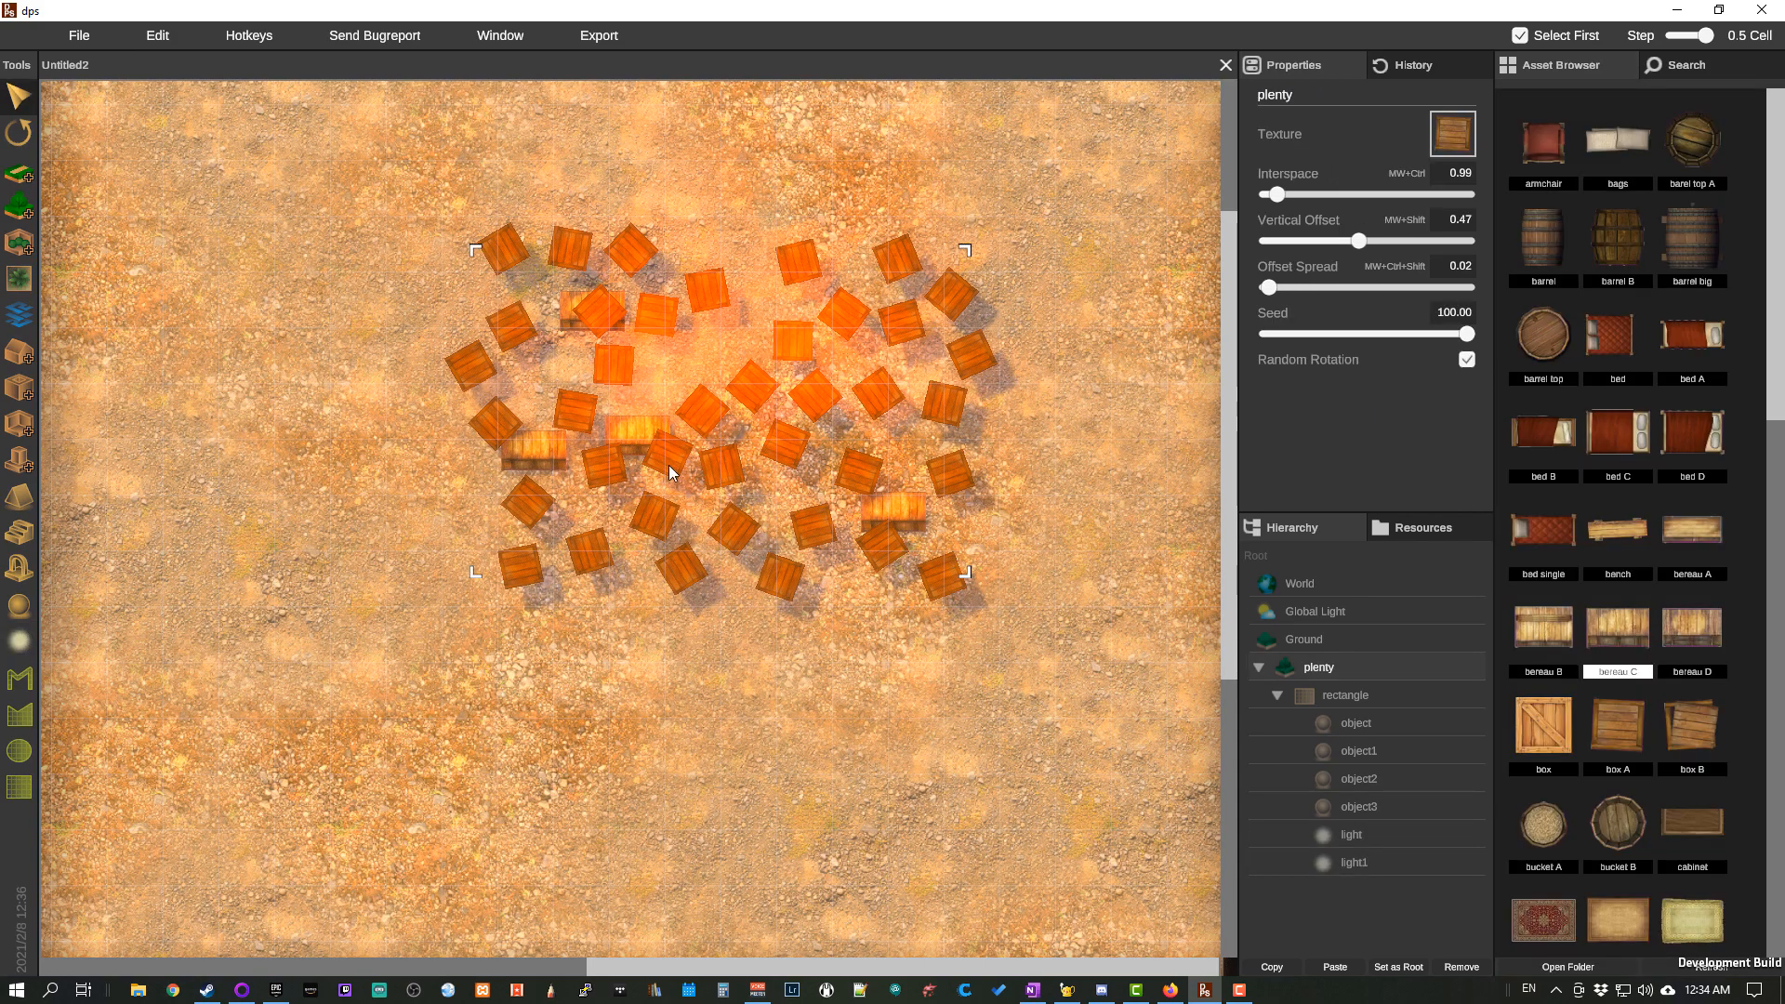
{"action": "left_click_drag", "start_coordinate": [852, 532], "coordinate": [705, 533]}
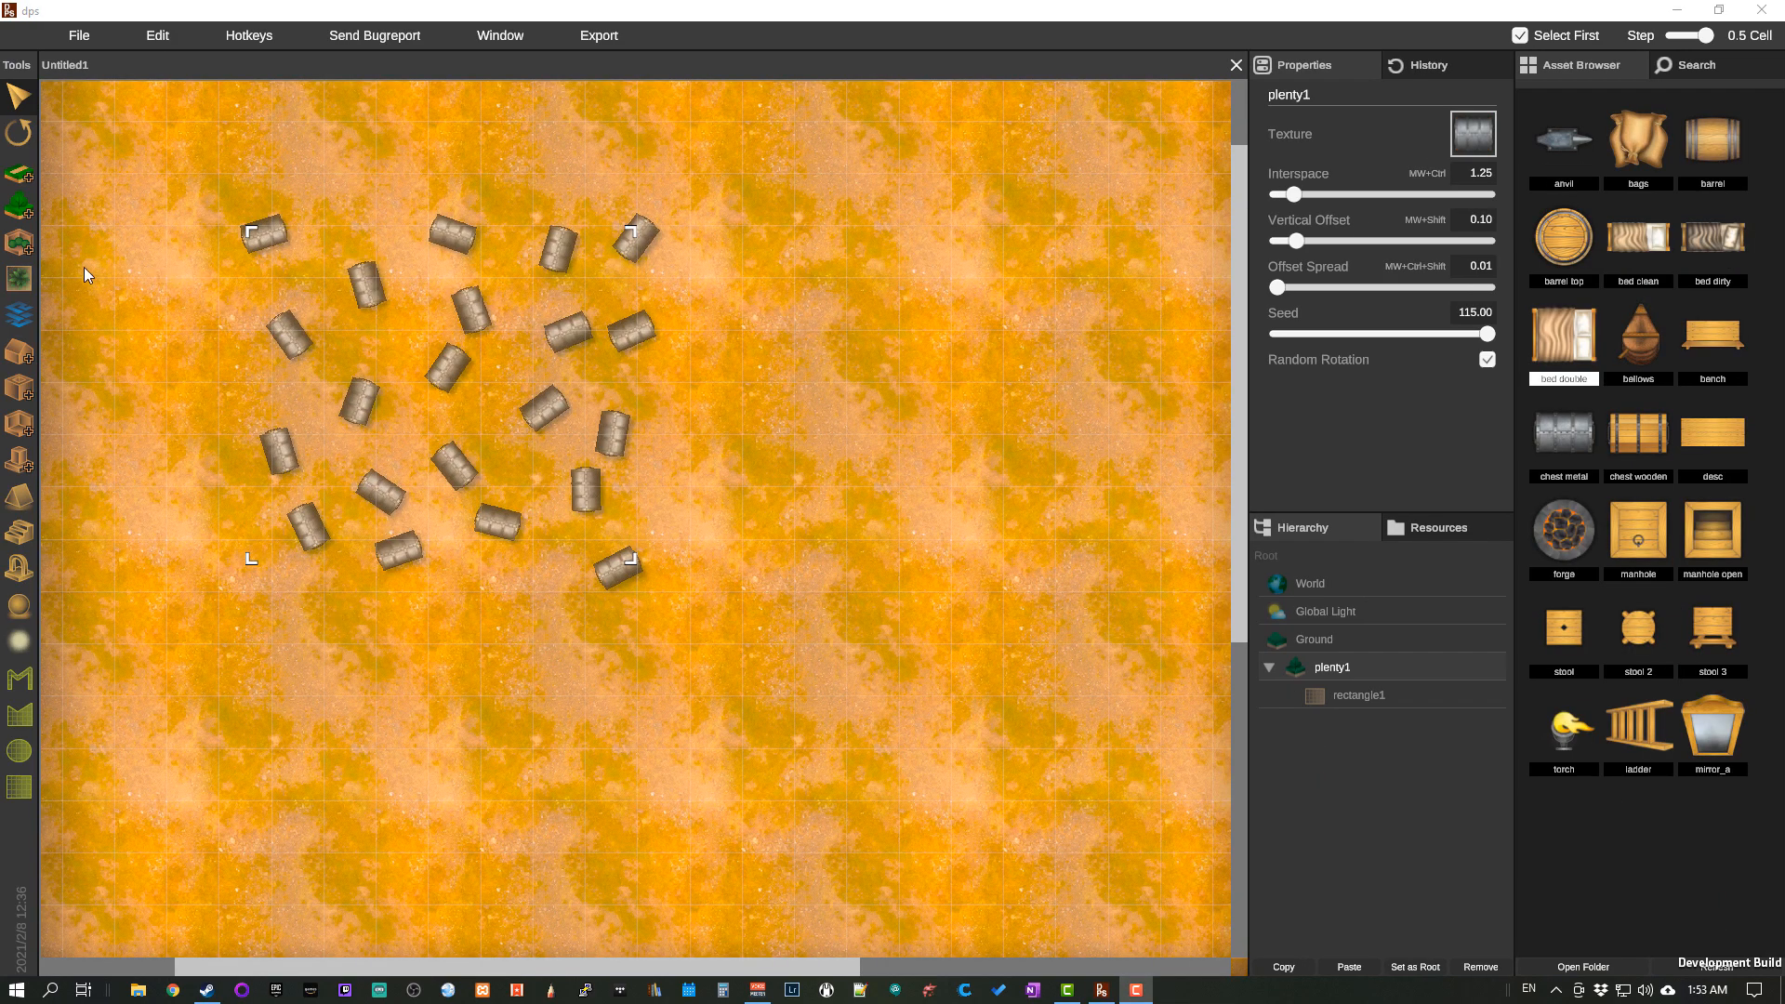
Step: Add a texture variant to the plenty group of metal chests and set the variant's texture to bellows
{"action": "left_click", "coordinate": [19, 282]}
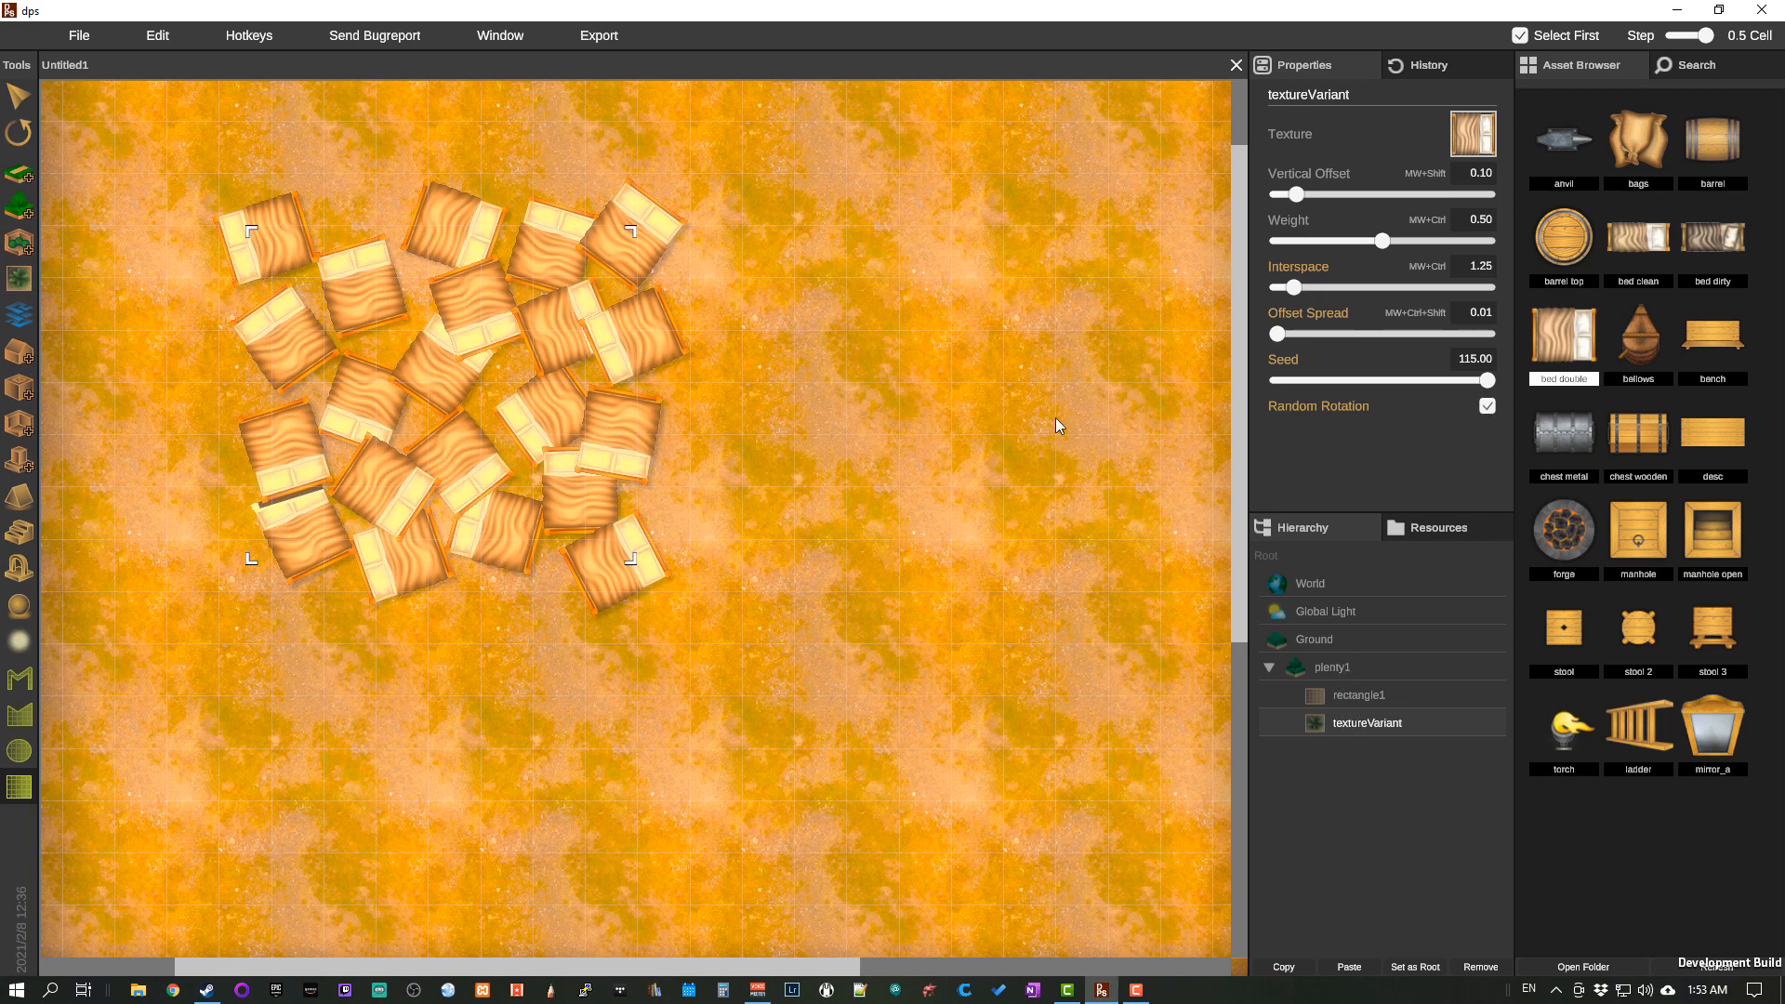
{"action": "left_click", "coordinate": [1635, 349]}
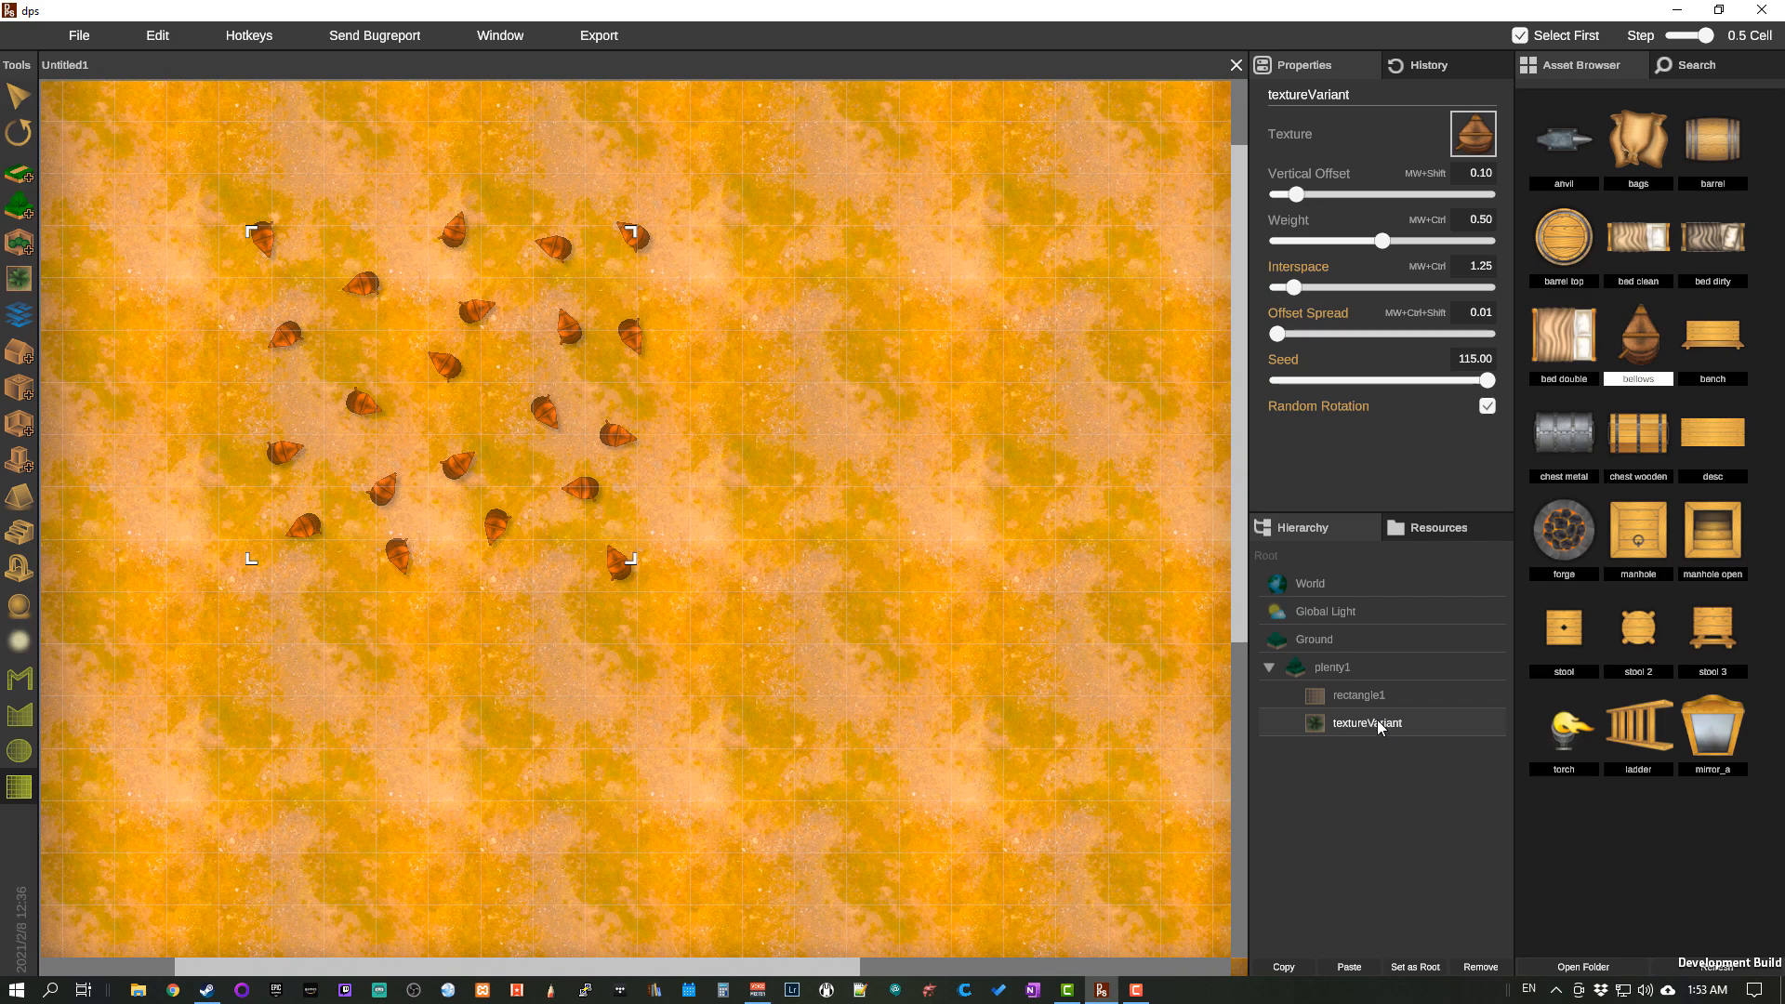
{"action": "left_click", "coordinate": [1344, 669]}
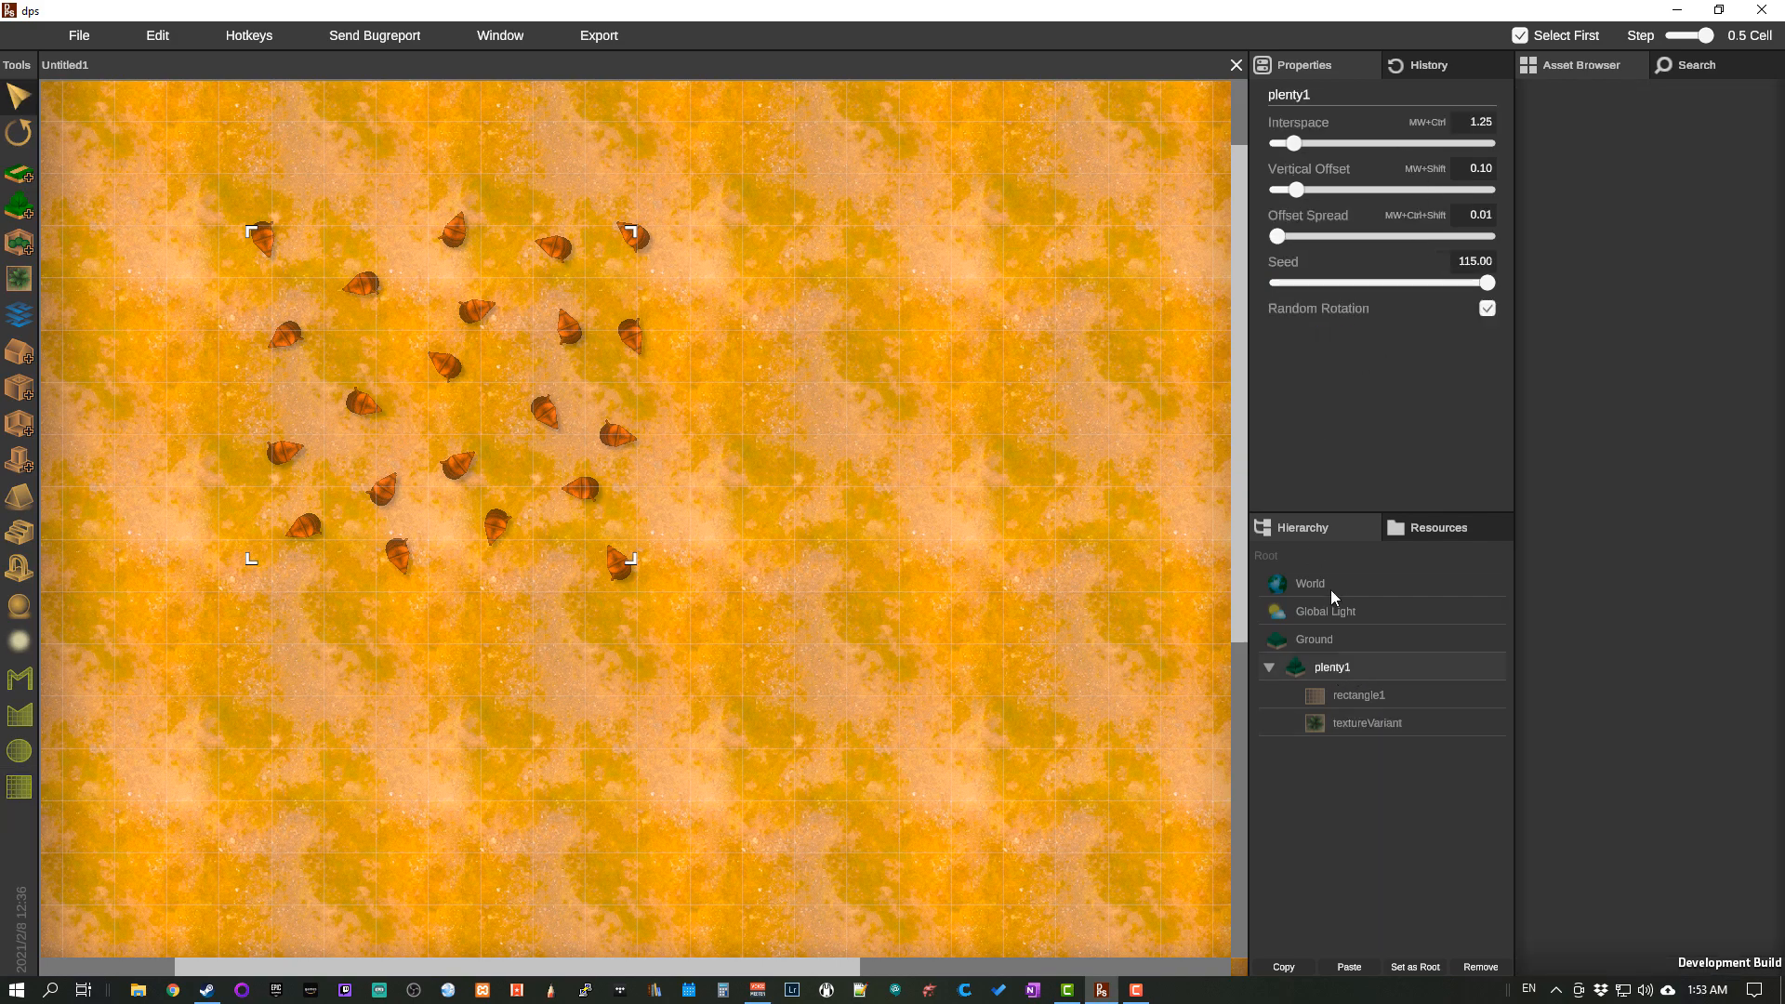
{"action": "left_click", "coordinate": [1349, 723]}
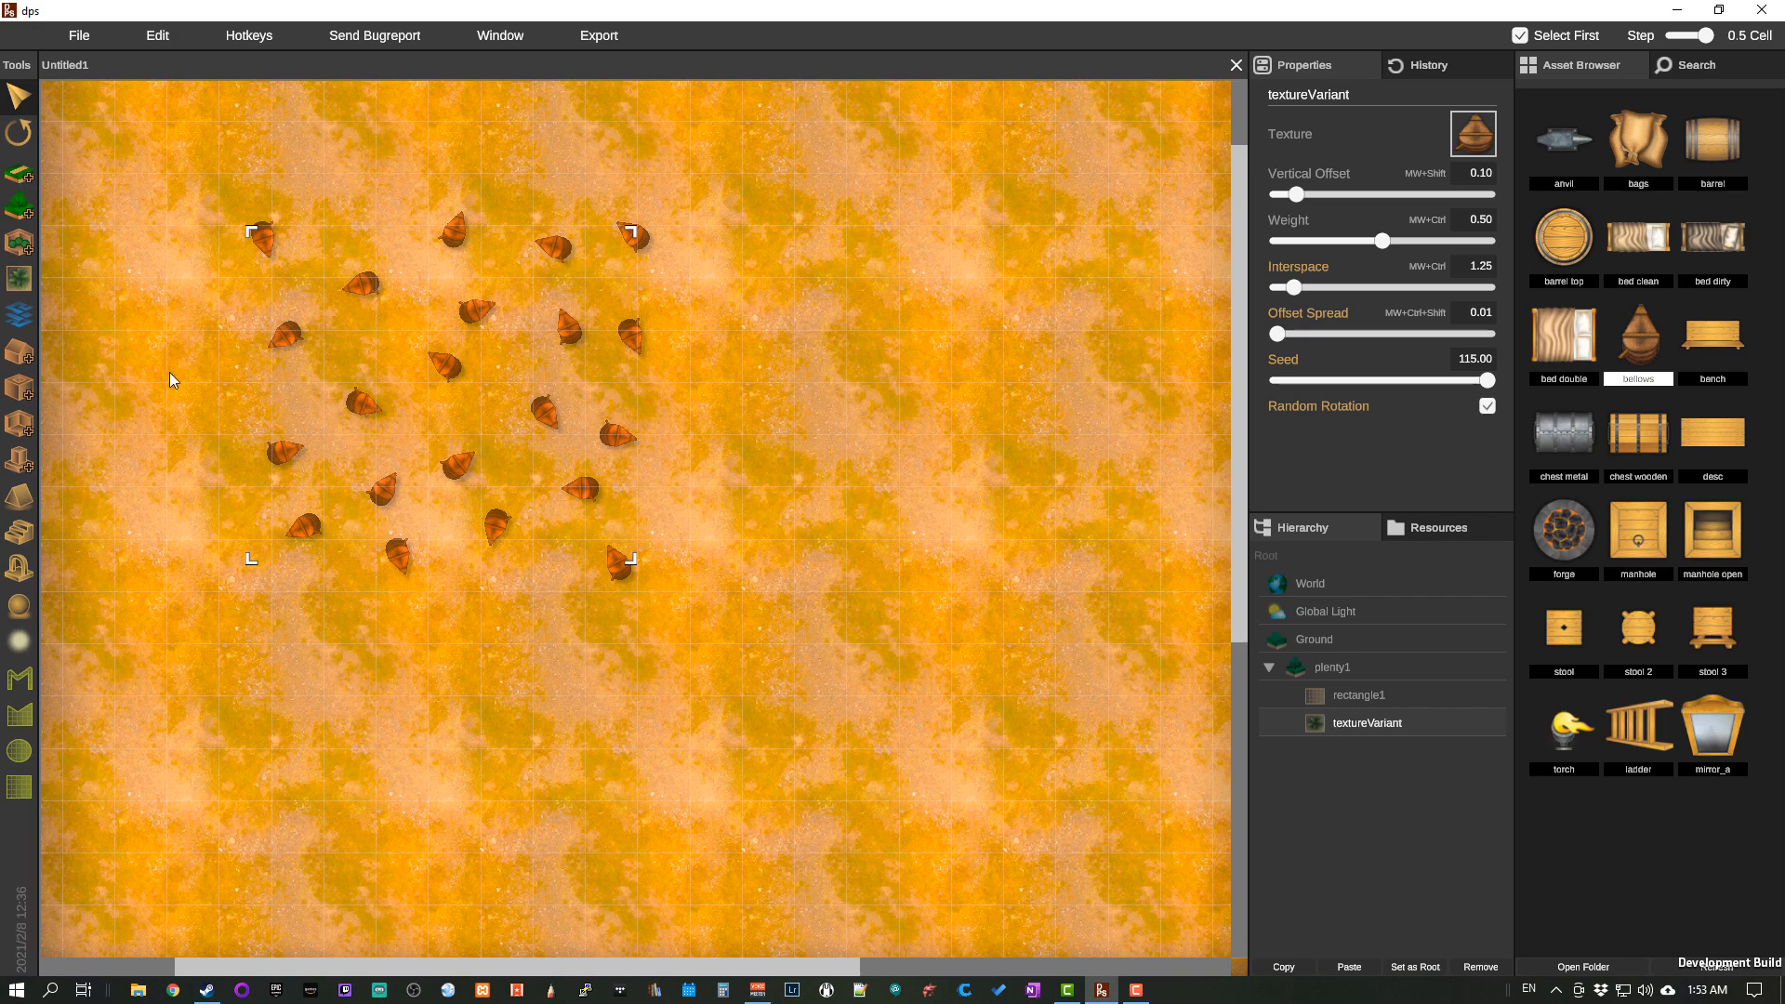
Step: Add a second texture variant with the forge texture and compare the properties of both variants
{"action": "left_click", "coordinate": [19, 278]}
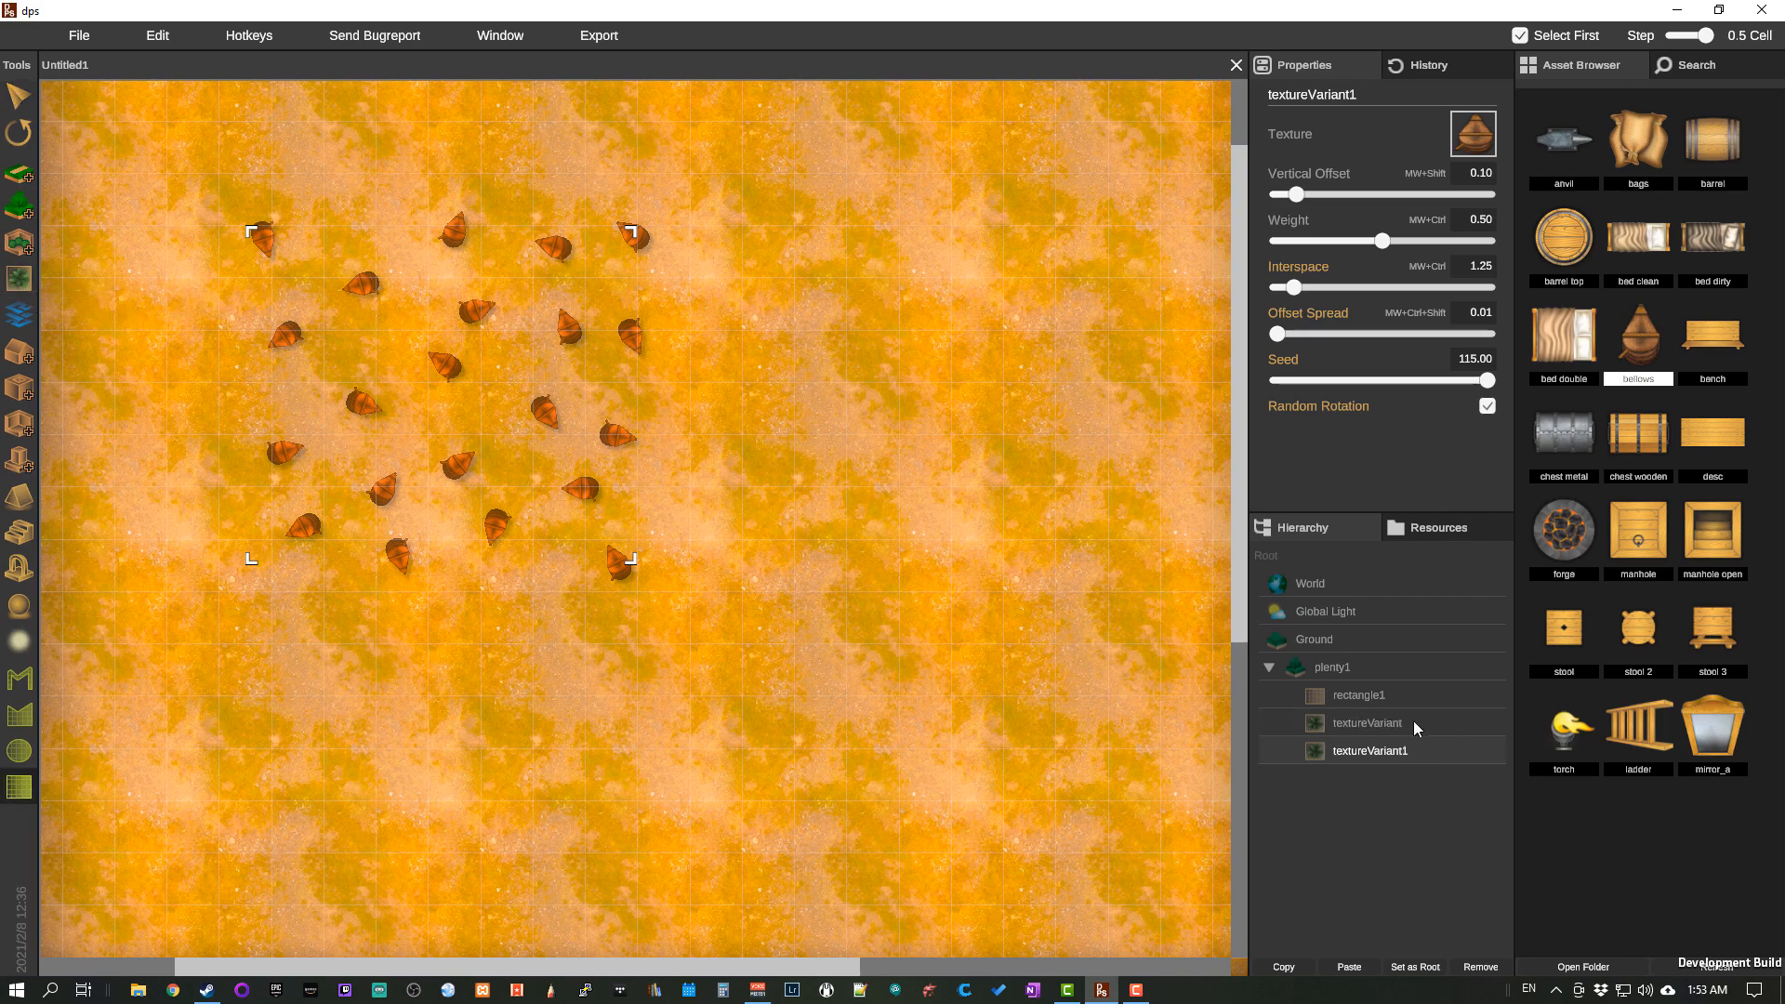
{"action": "left_click", "coordinate": [1578, 535]}
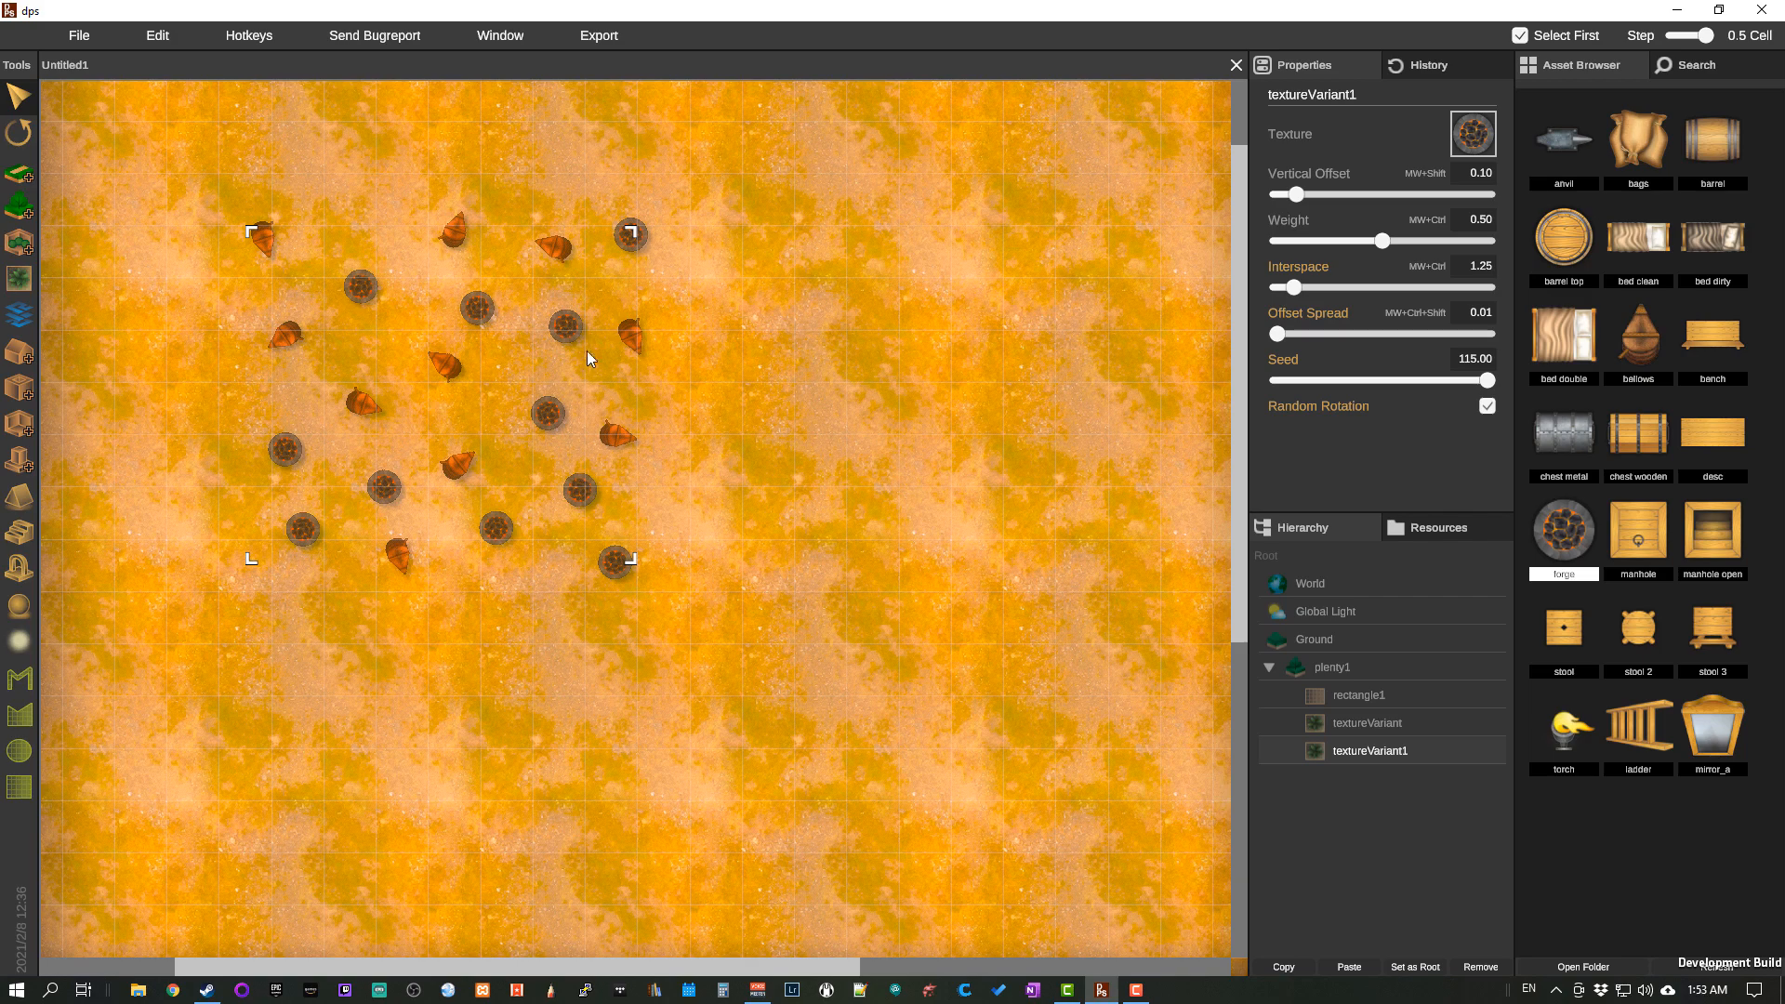
{"action": "left_click", "coordinate": [1367, 725]}
{"action": "left_click", "coordinate": [1370, 748]}
{"action": "left_click", "coordinate": [1365, 723]}
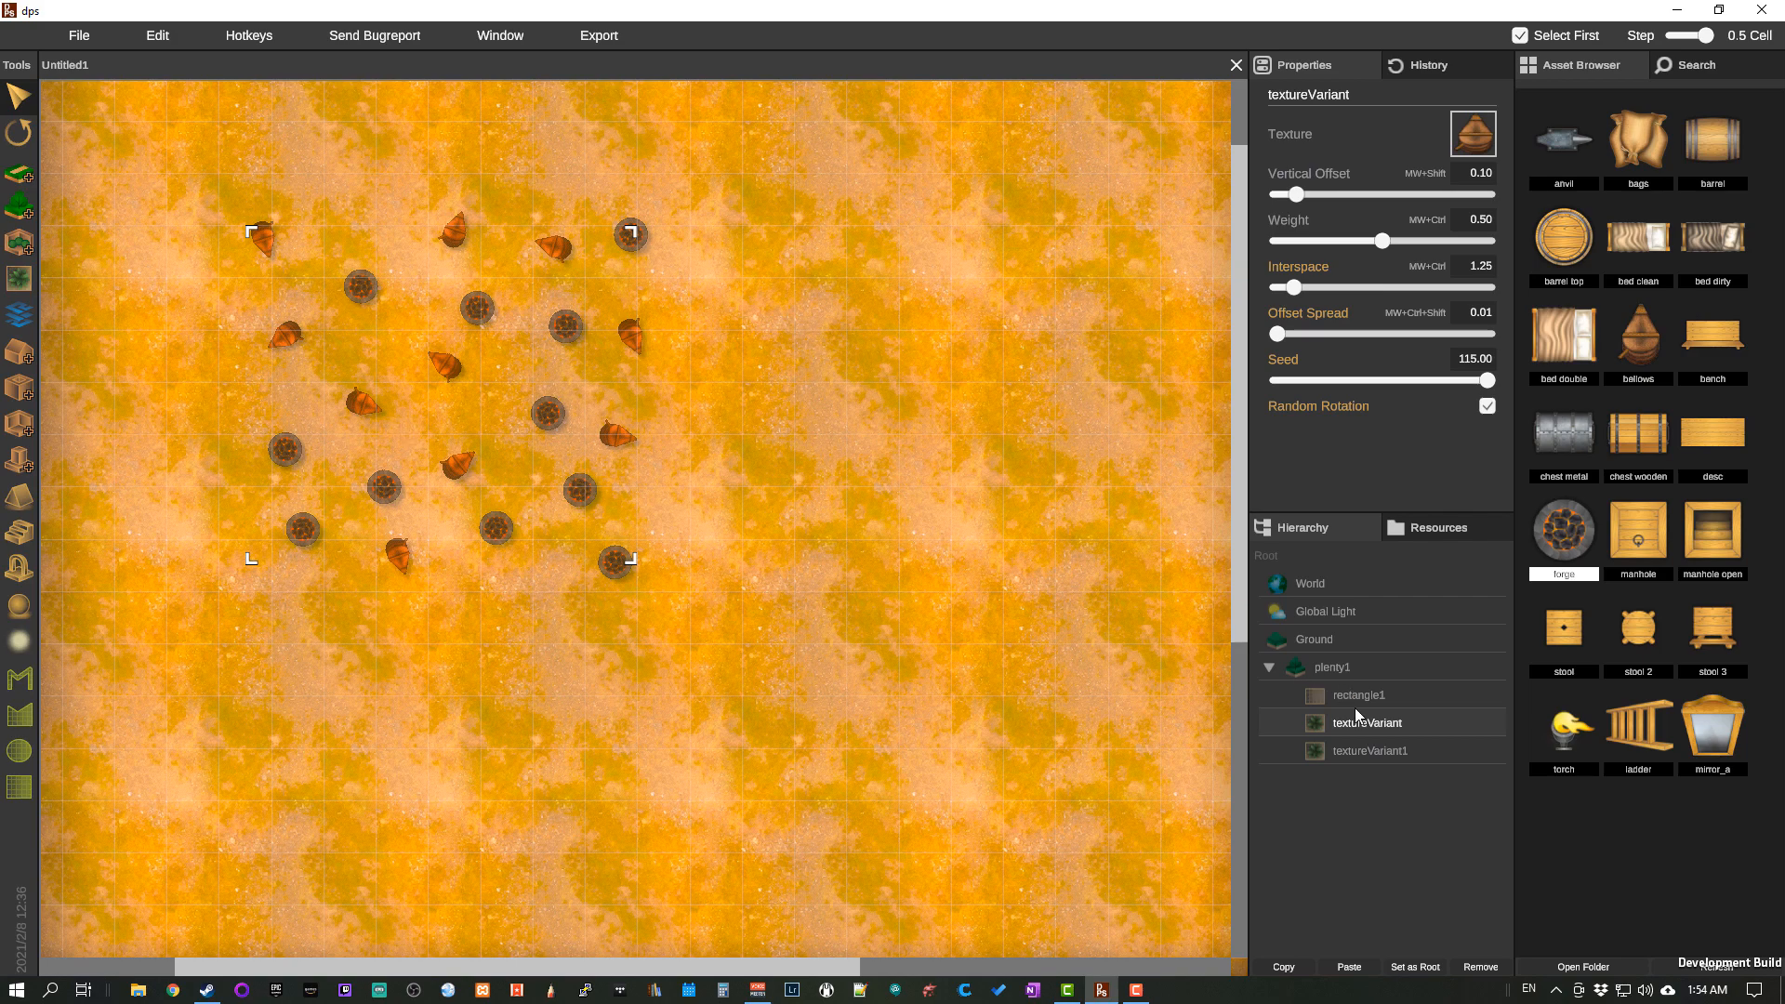
Step: Set the texture variants' shared interspace to 0.75 and check the value on both variants
{"action": "left_click", "coordinate": [1370, 747]}
{"action": "left_click", "coordinate": [1370, 725]}
{"action": "mouse_move", "coordinate": [1293, 287]}
{"action": "left_mouse_down"}
{"action": "mouse_move", "coordinate": [1322, 288]}
{"action": "mouse_move", "coordinate": [1289, 292]}
{"action": "left_mouse_up"}
{"action": "left_click", "coordinate": [1371, 748]}
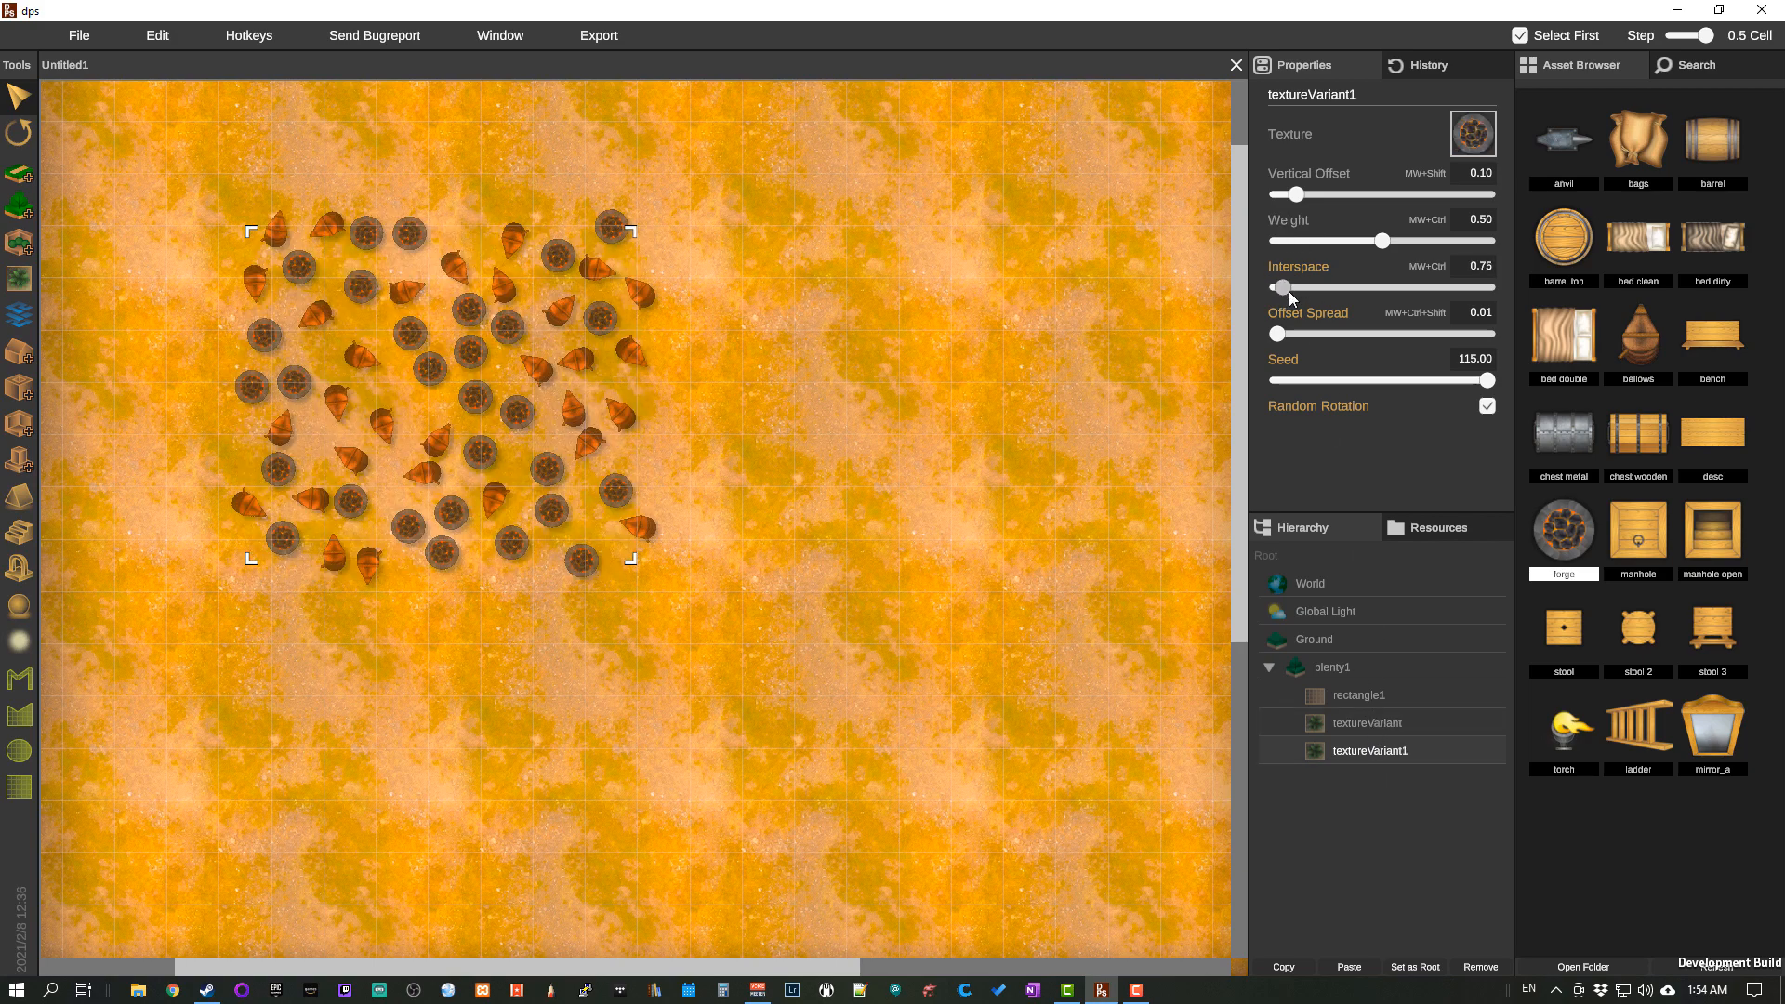
{"action": "left_click", "coordinate": [1403, 723]}
{"action": "left_click", "coordinate": [1425, 745]}
{"action": "left_click", "coordinate": [1422, 728]}
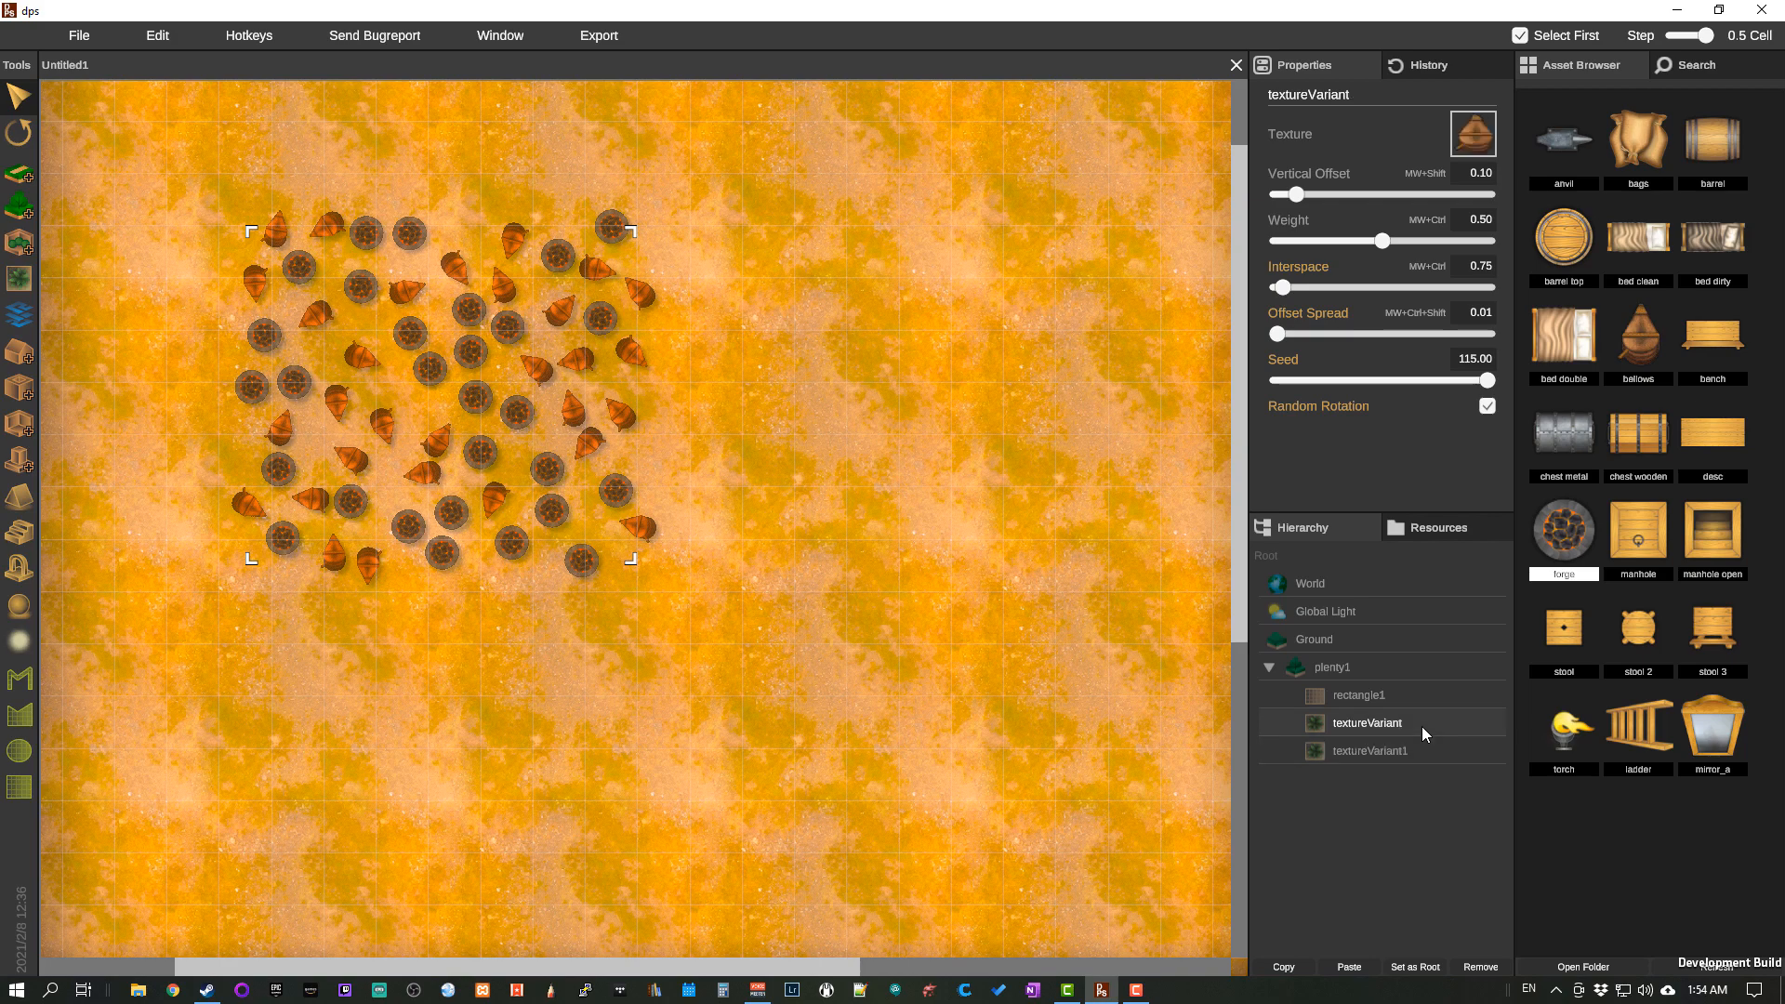
Step: Adjust the whole plenty group's vertical offset and lower its seed
{"action": "left_click", "coordinate": [1378, 672]}
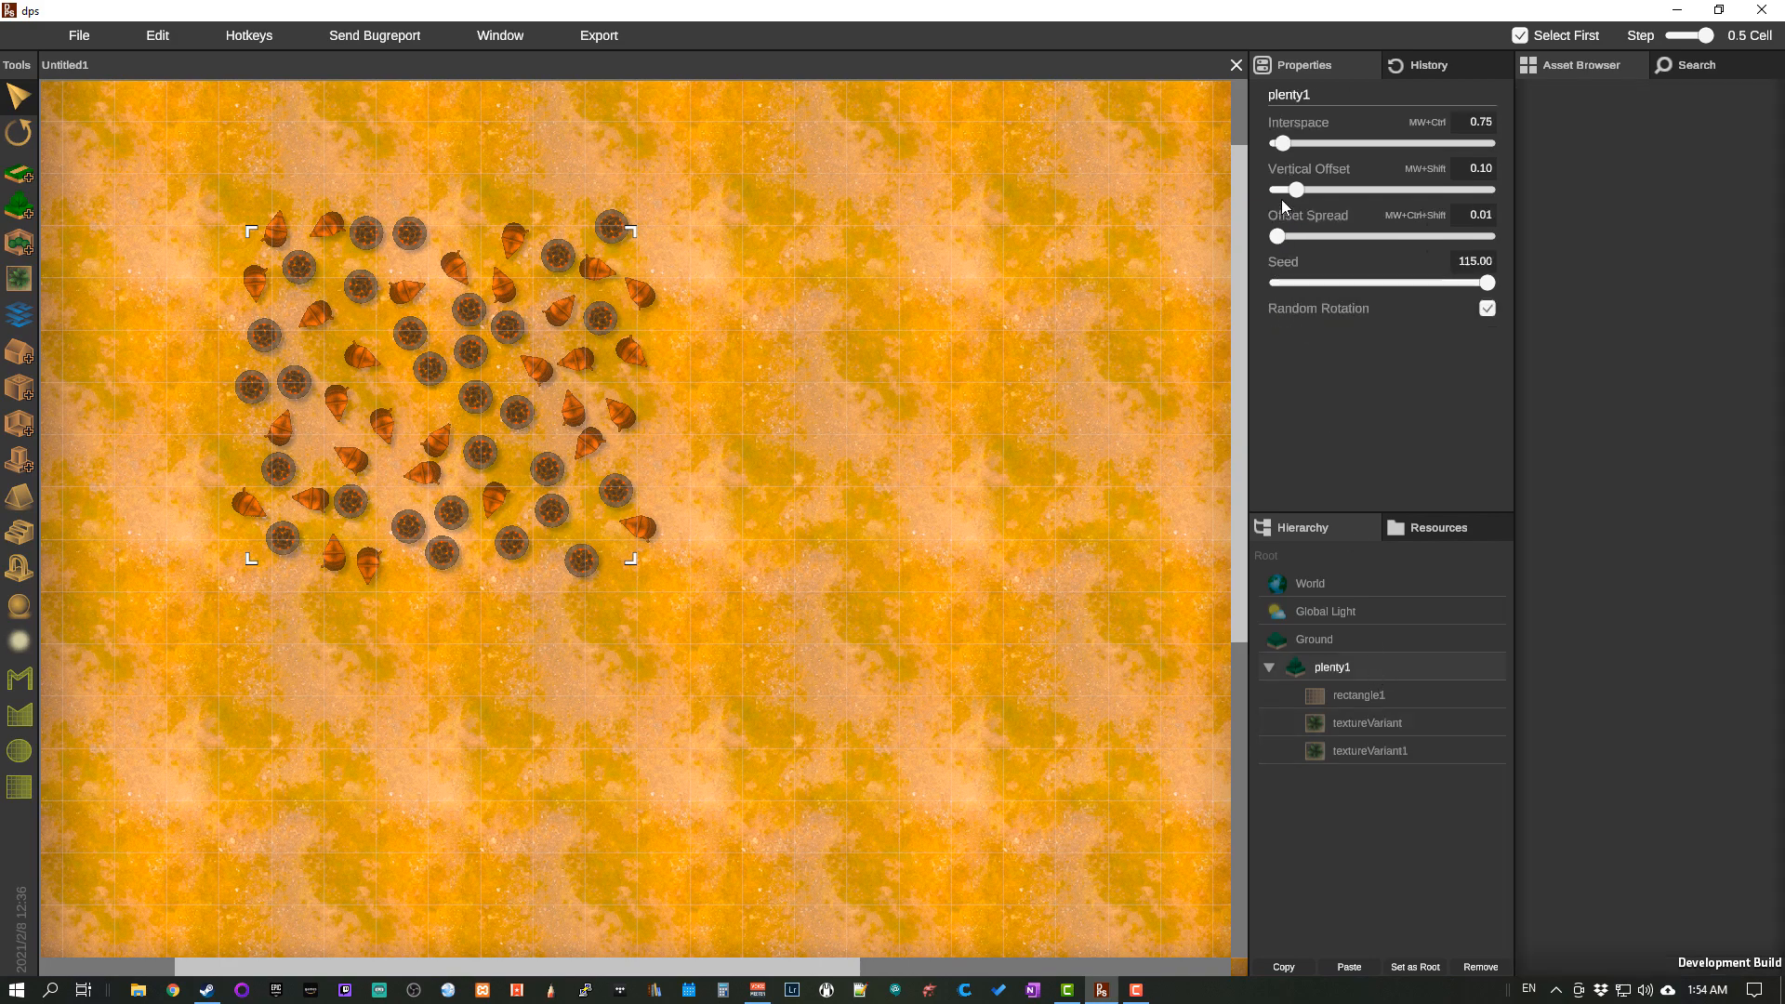
{"action": "left_click_drag", "start_coordinate": [1295, 190], "coordinate": [1334, 236]}
{"action": "left_click_drag", "start_coordinate": [1488, 283], "coordinate": [1330, 284]}
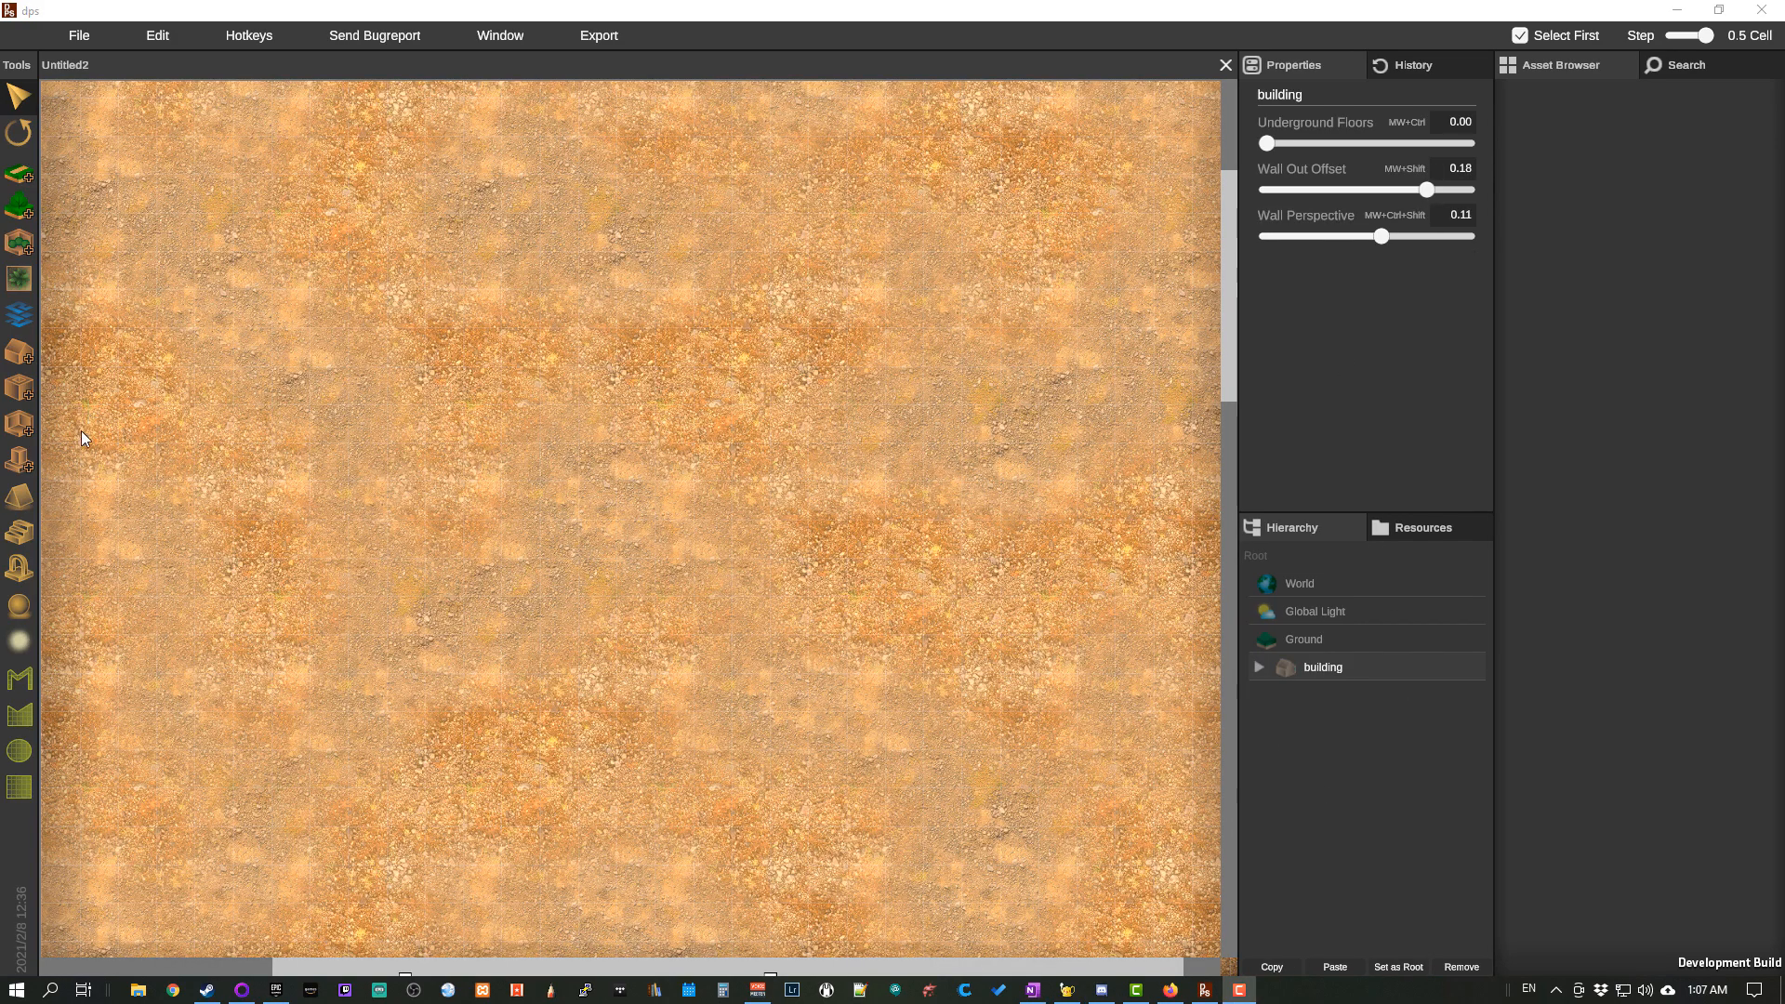
Step: Add a platform with the board_parquet texture and draw a long horizontal rectangle area for it
{"action": "left_click", "coordinate": [27, 471]}
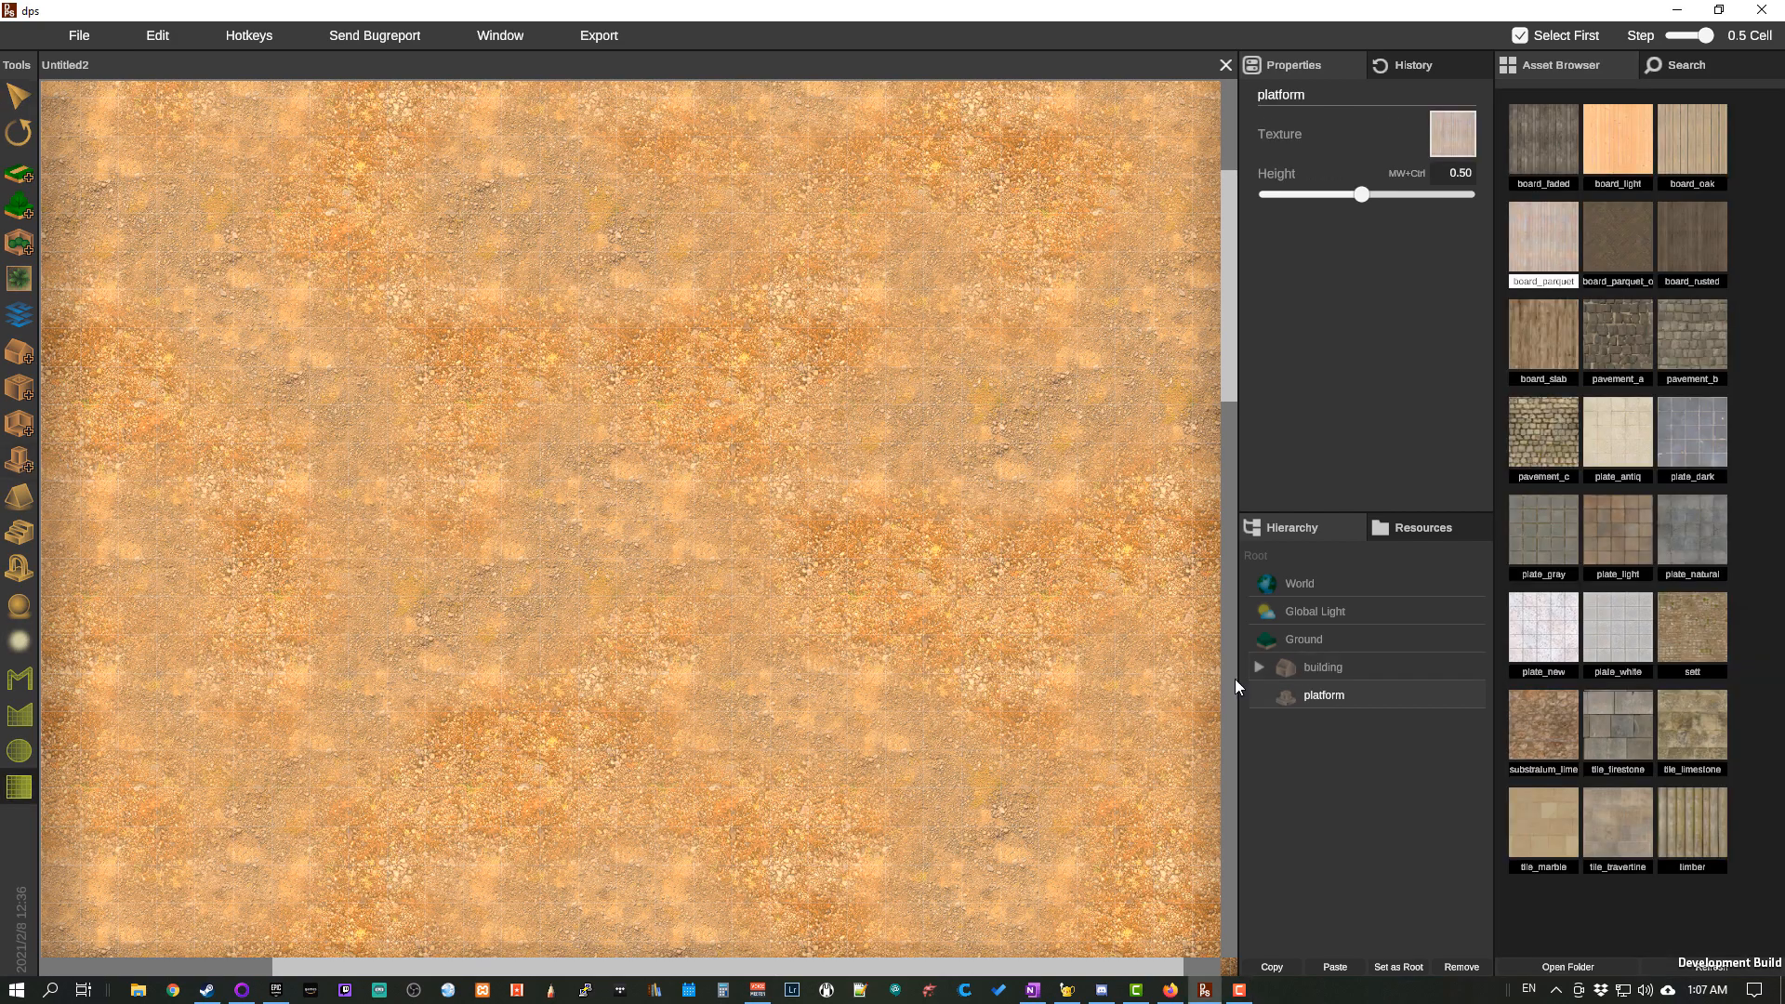
{"action": "left_click", "coordinate": [20, 791]}
{"action": "left_click_drag", "start_coordinate": [197, 460], "coordinate": [805, 558]}
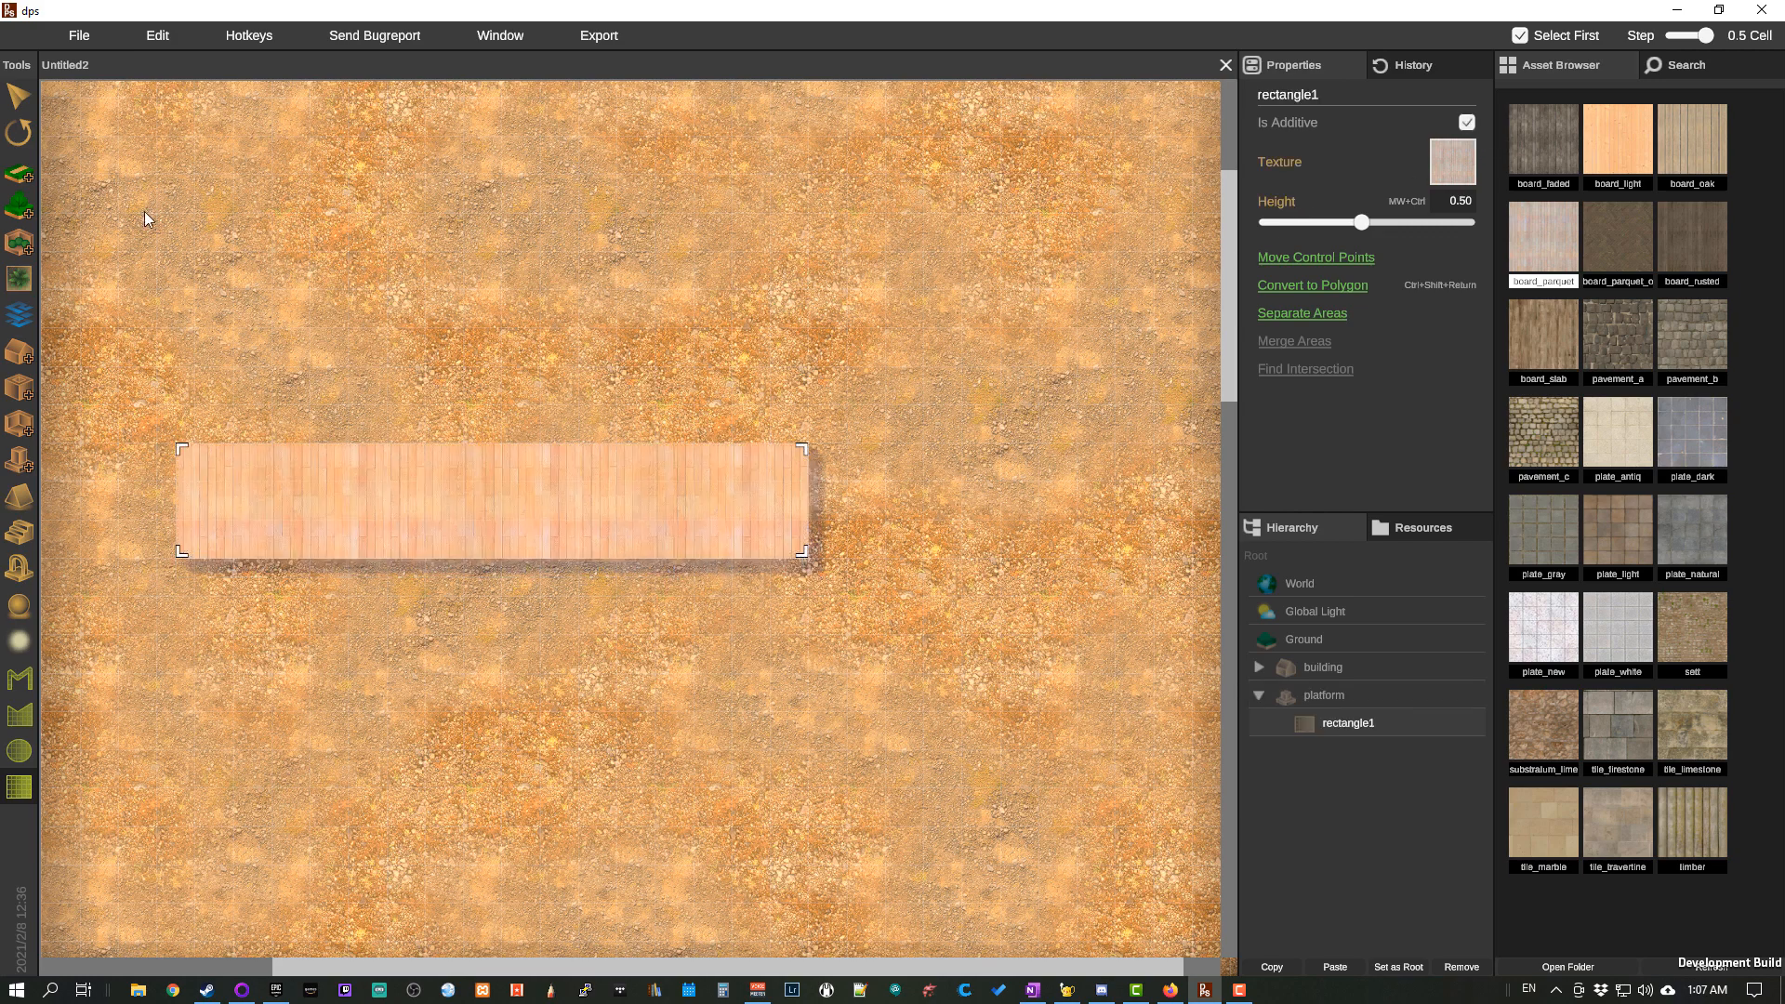
Step: Move the platform rectangle down and to the right and raise its upper edge with the control points
{"action": "left_click", "coordinate": [17, 91]}
{"action": "left_click_drag", "start_coordinate": [438, 472], "coordinate": [550, 541]}
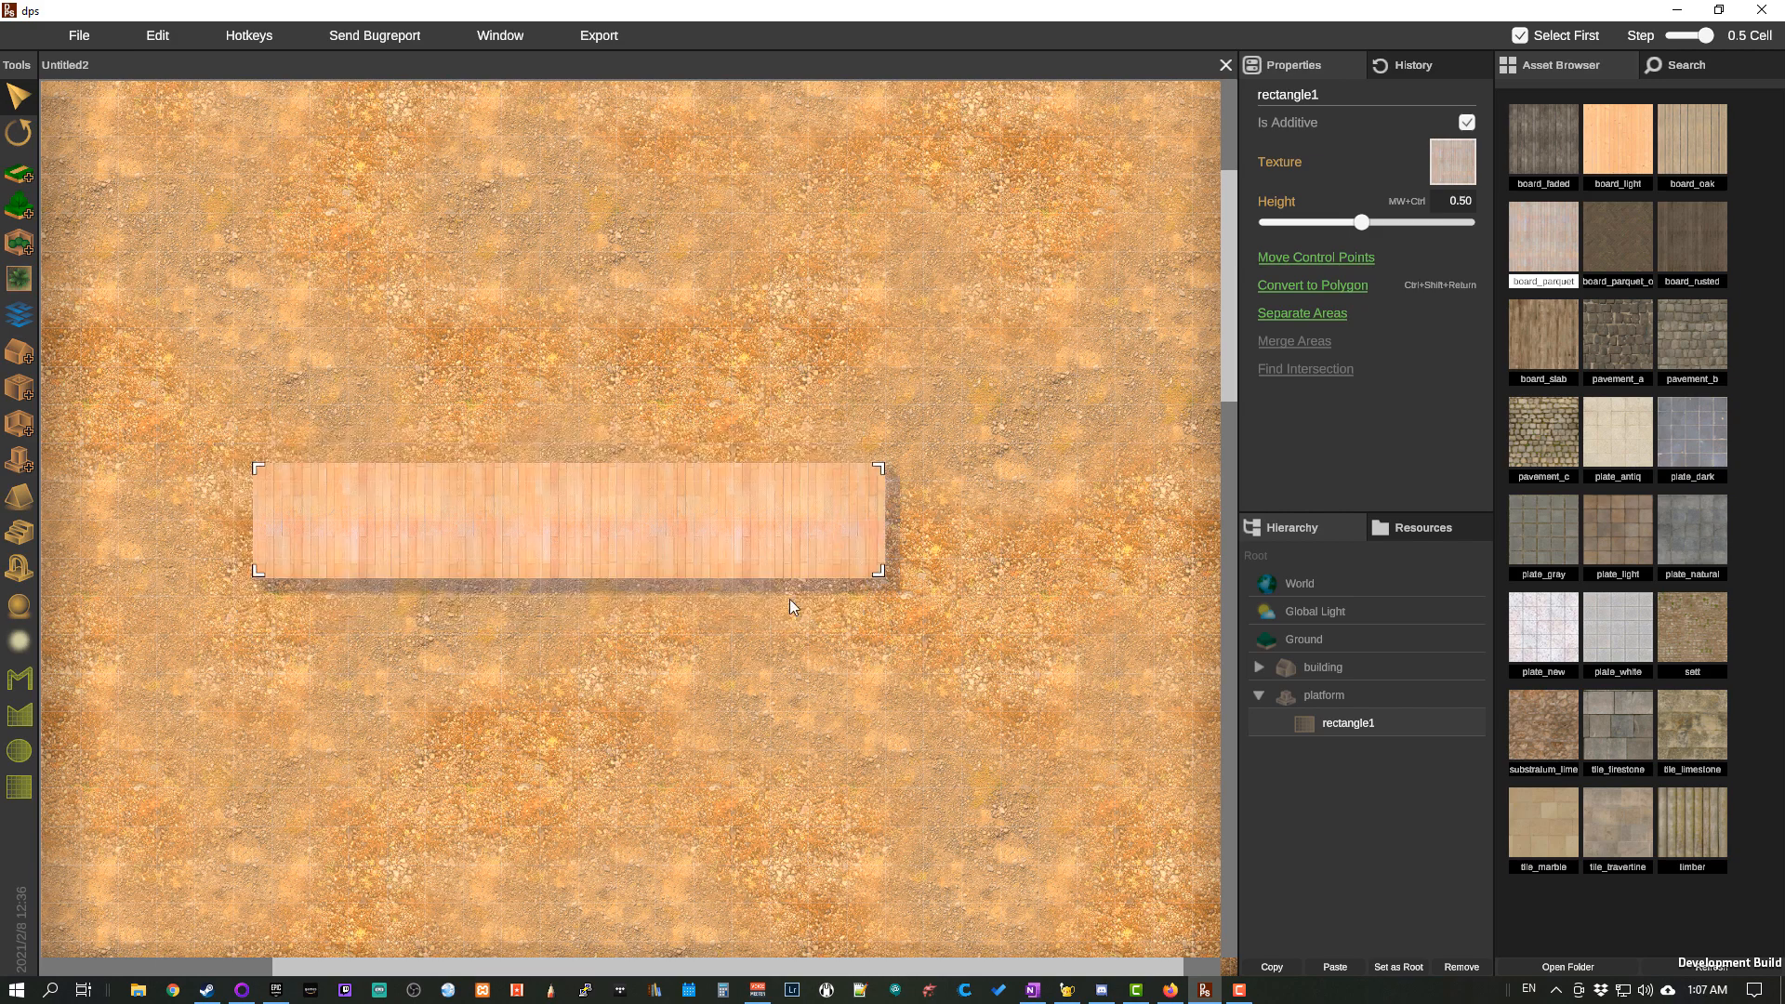
{"action": "left_click", "coordinate": [1337, 258]}
{"action": "mouse_move", "coordinate": [886, 463]}
{"action": "left_mouse_down"}
{"action": "mouse_move", "coordinate": [935, 375]}
{"action": "mouse_move", "coordinate": [886, 442]}
{"action": "left_mouse_up"}
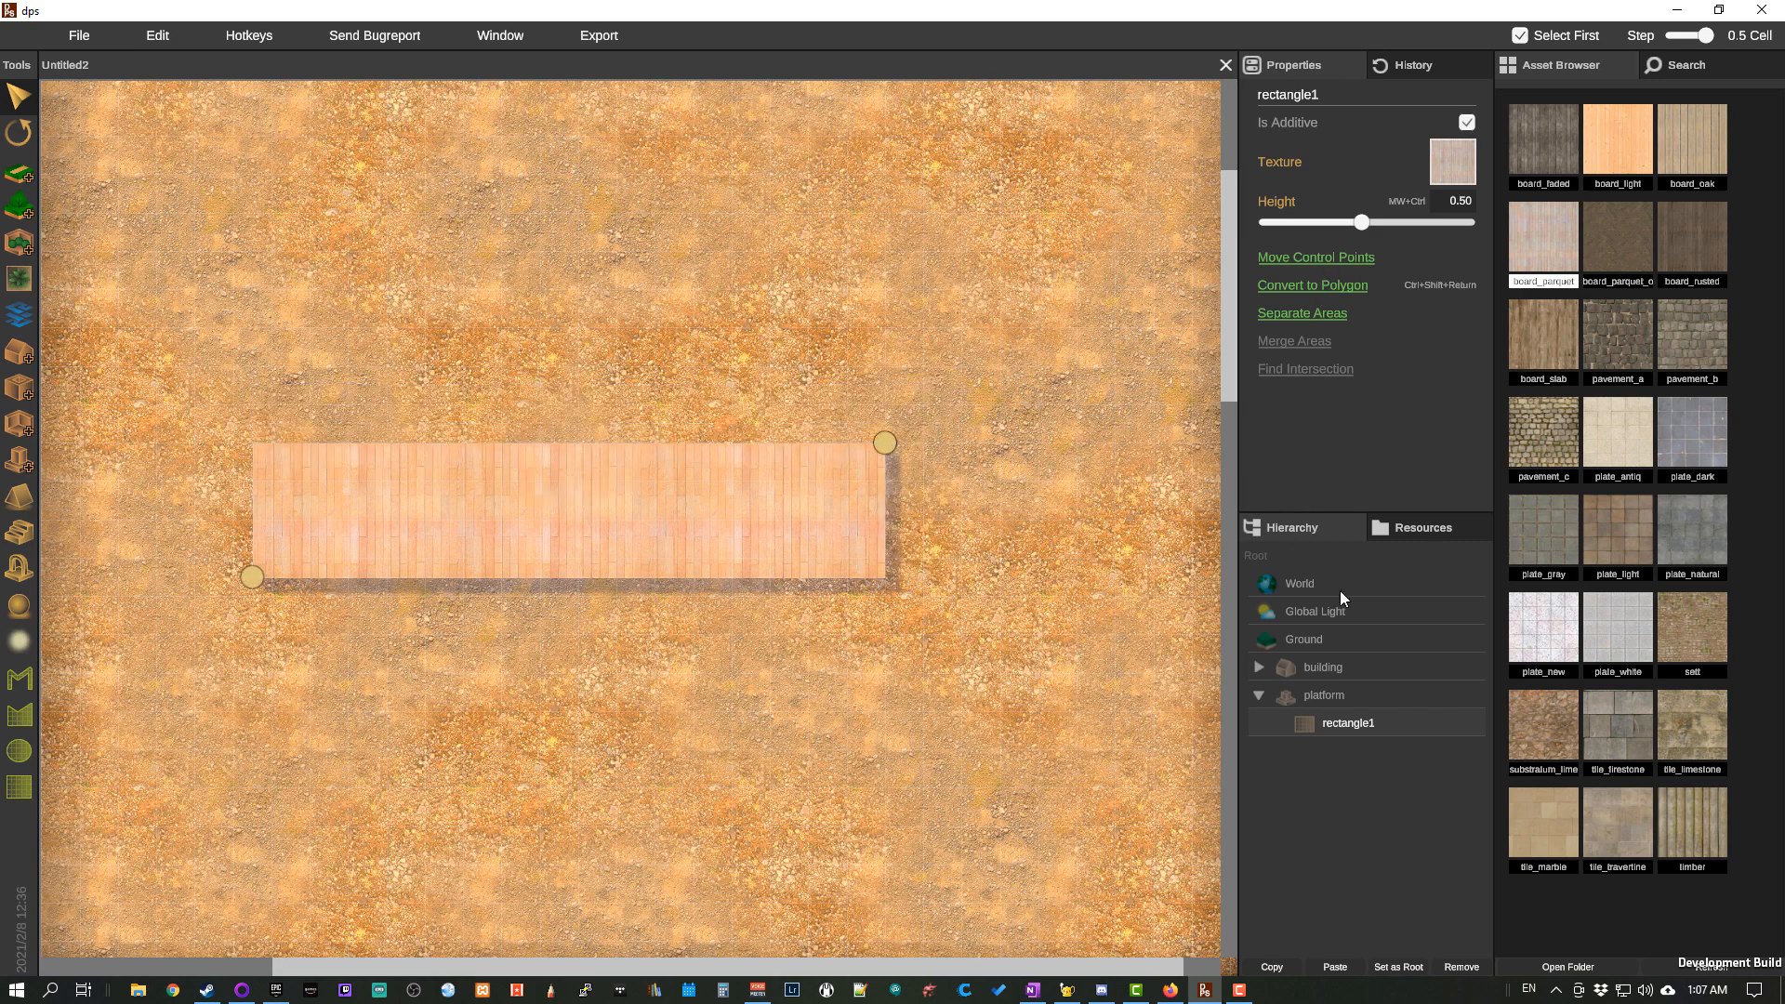
Step: Set the whole platform's height to 0.90 and cycle its texture through parquet, plate, timber and pavement variants, finishing with board_faded
{"action": "left_click", "coordinate": [1354, 697]}
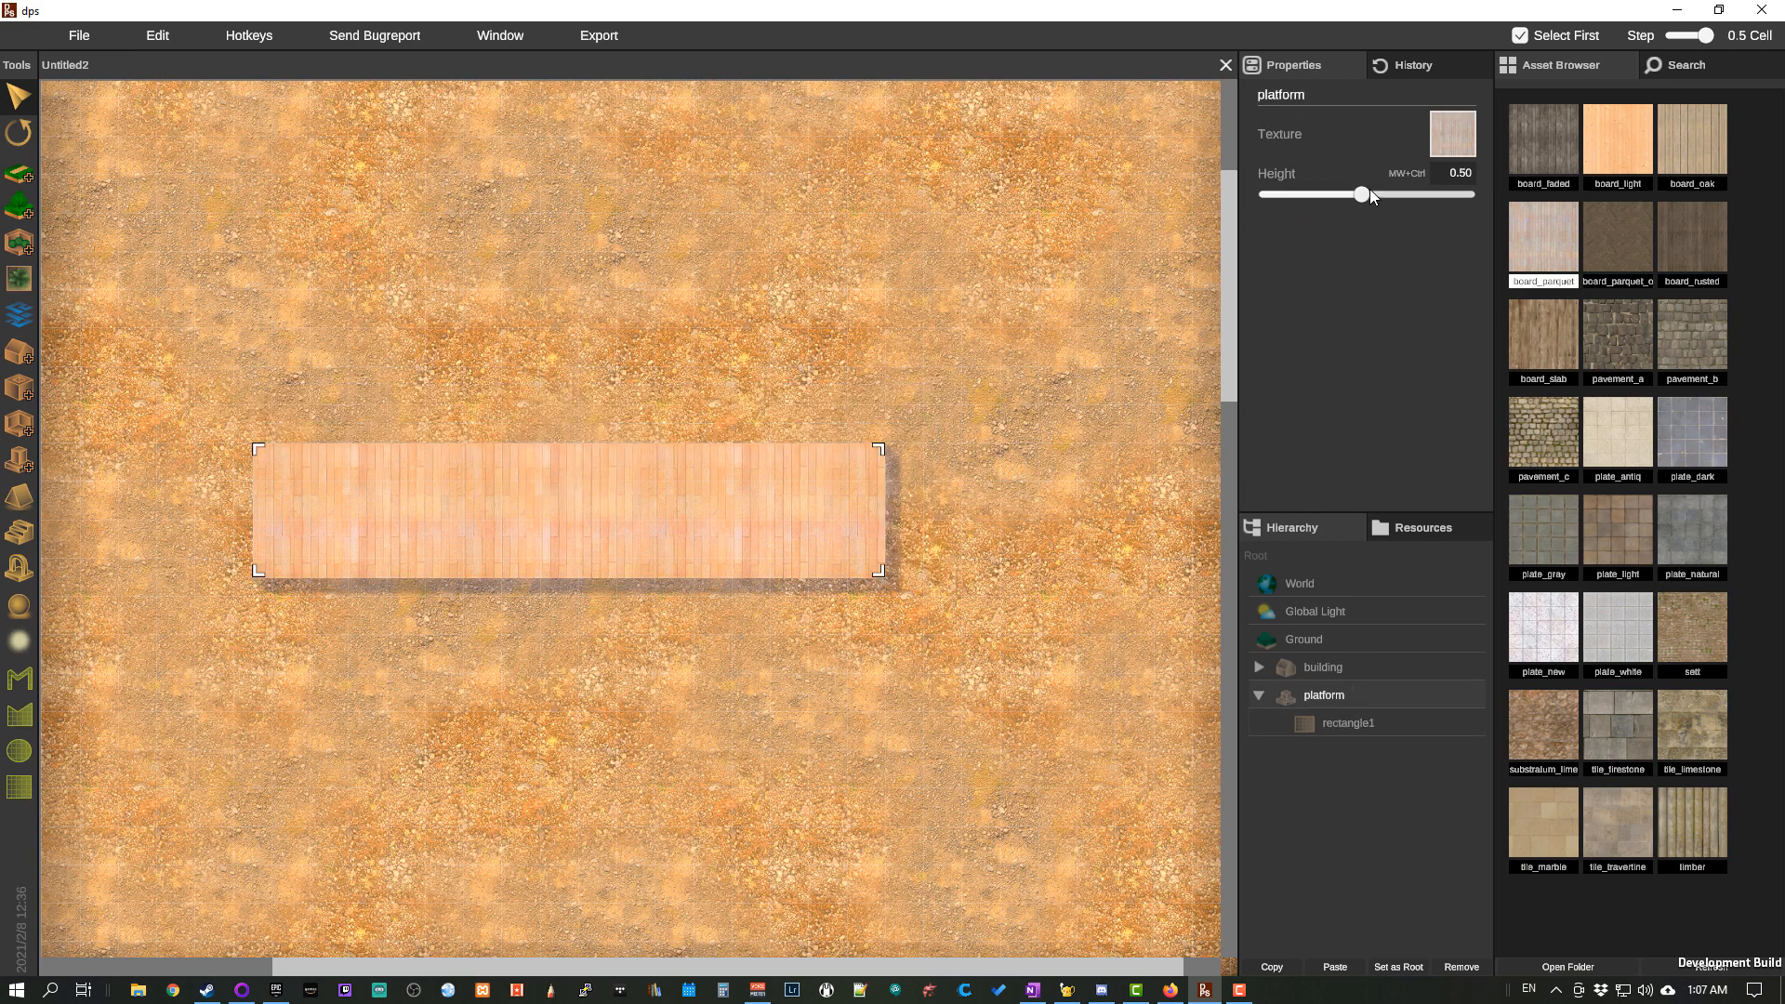
{"action": "left_click_drag", "start_coordinate": [1364, 195], "coordinate": [1443, 195]}
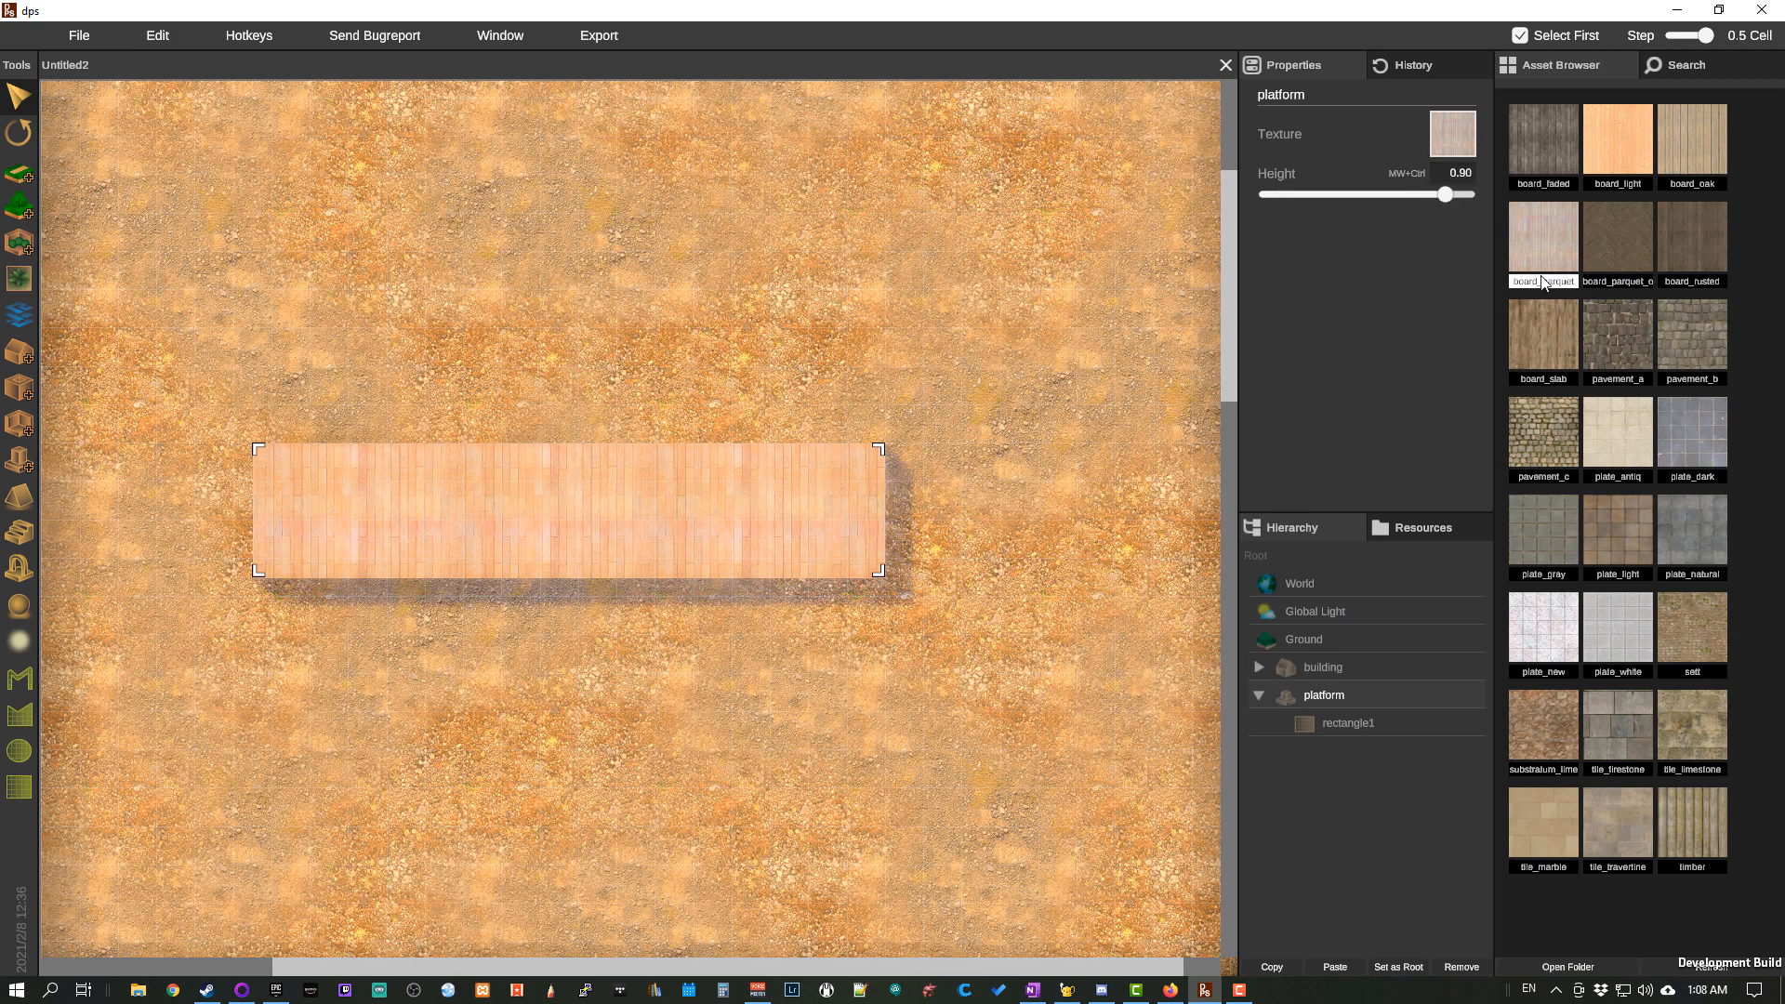
{"action": "left_click", "coordinate": [1609, 315]}
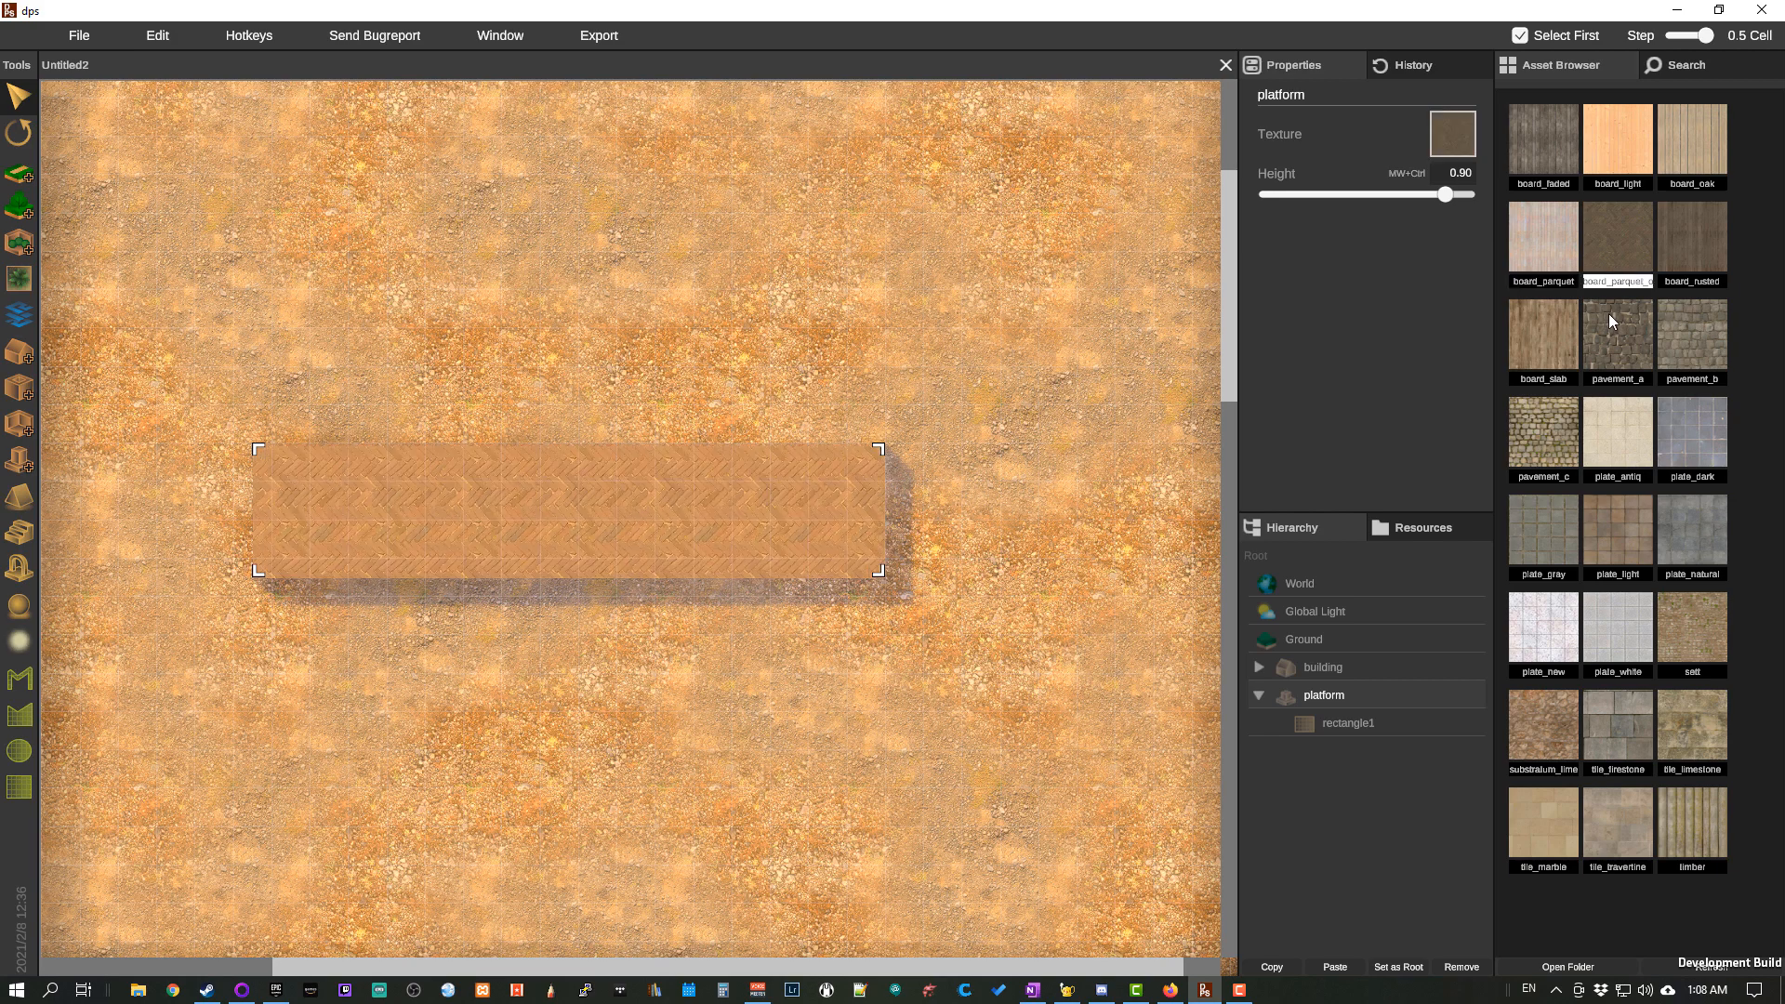
{"action": "left_click", "coordinate": [1592, 472]}
{"action": "left_click", "coordinate": [1598, 538]}
{"action": "left_click", "coordinate": [1510, 517]}
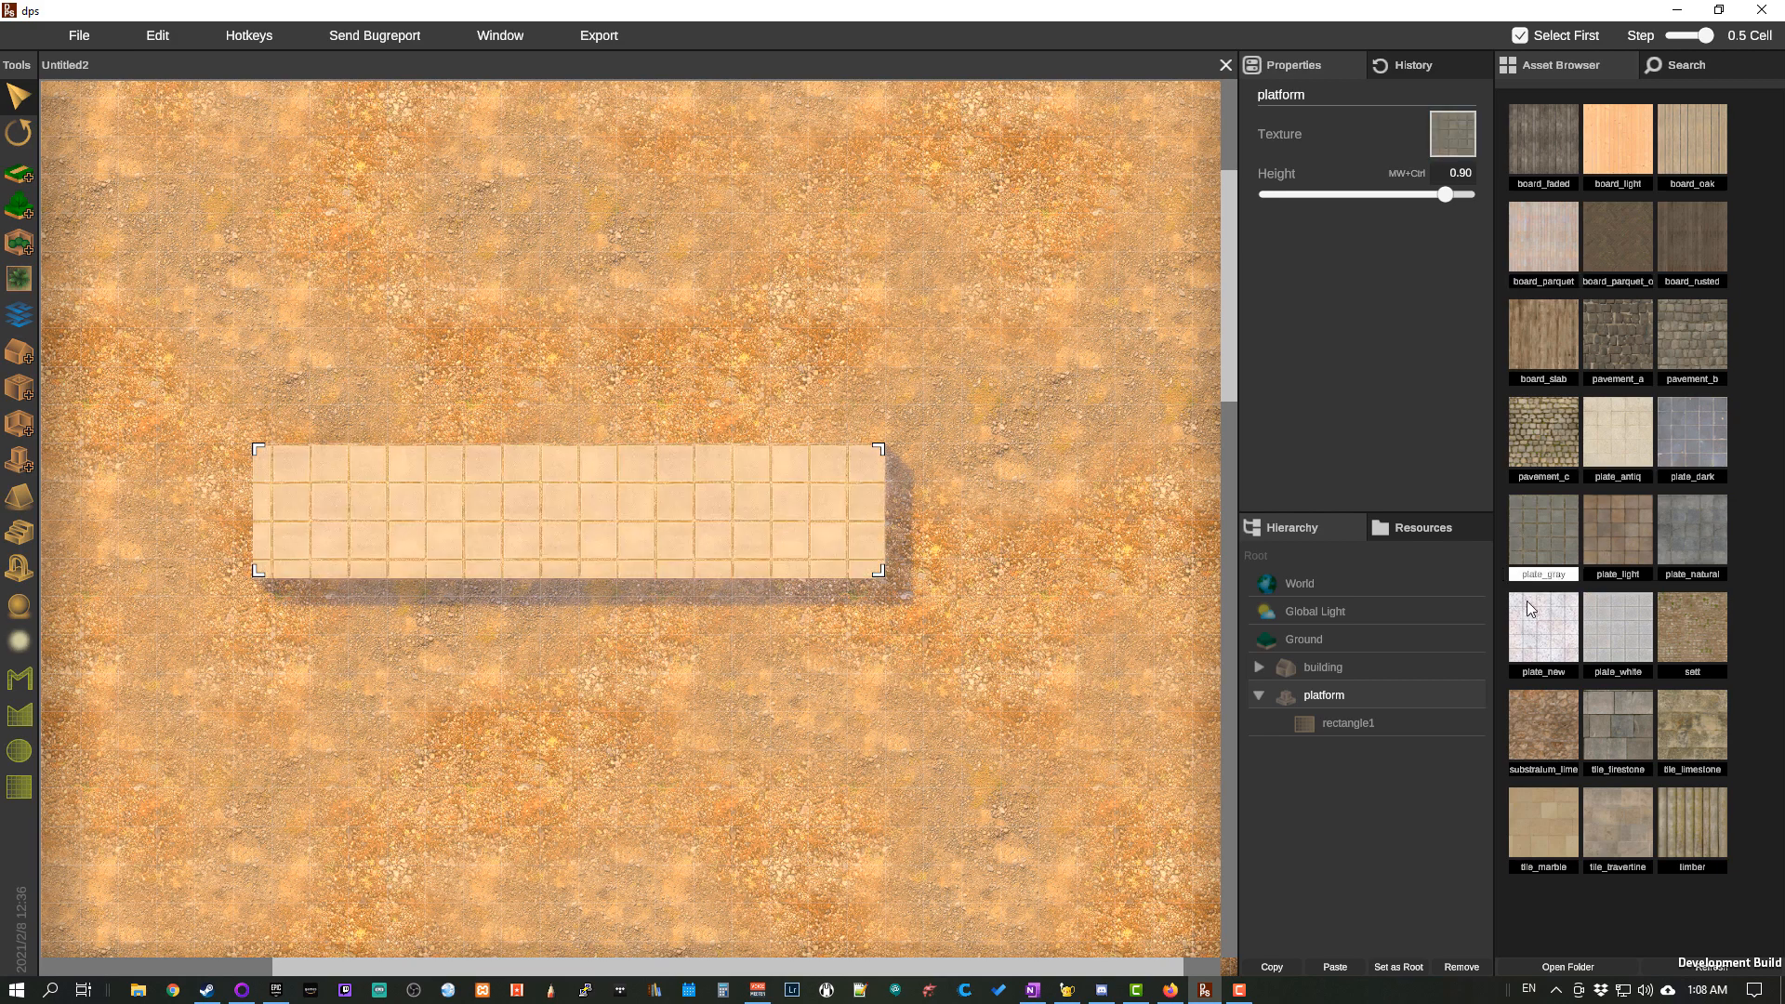
{"action": "left_click", "coordinate": [1527, 606]}
{"action": "left_click", "coordinate": [1553, 741]}
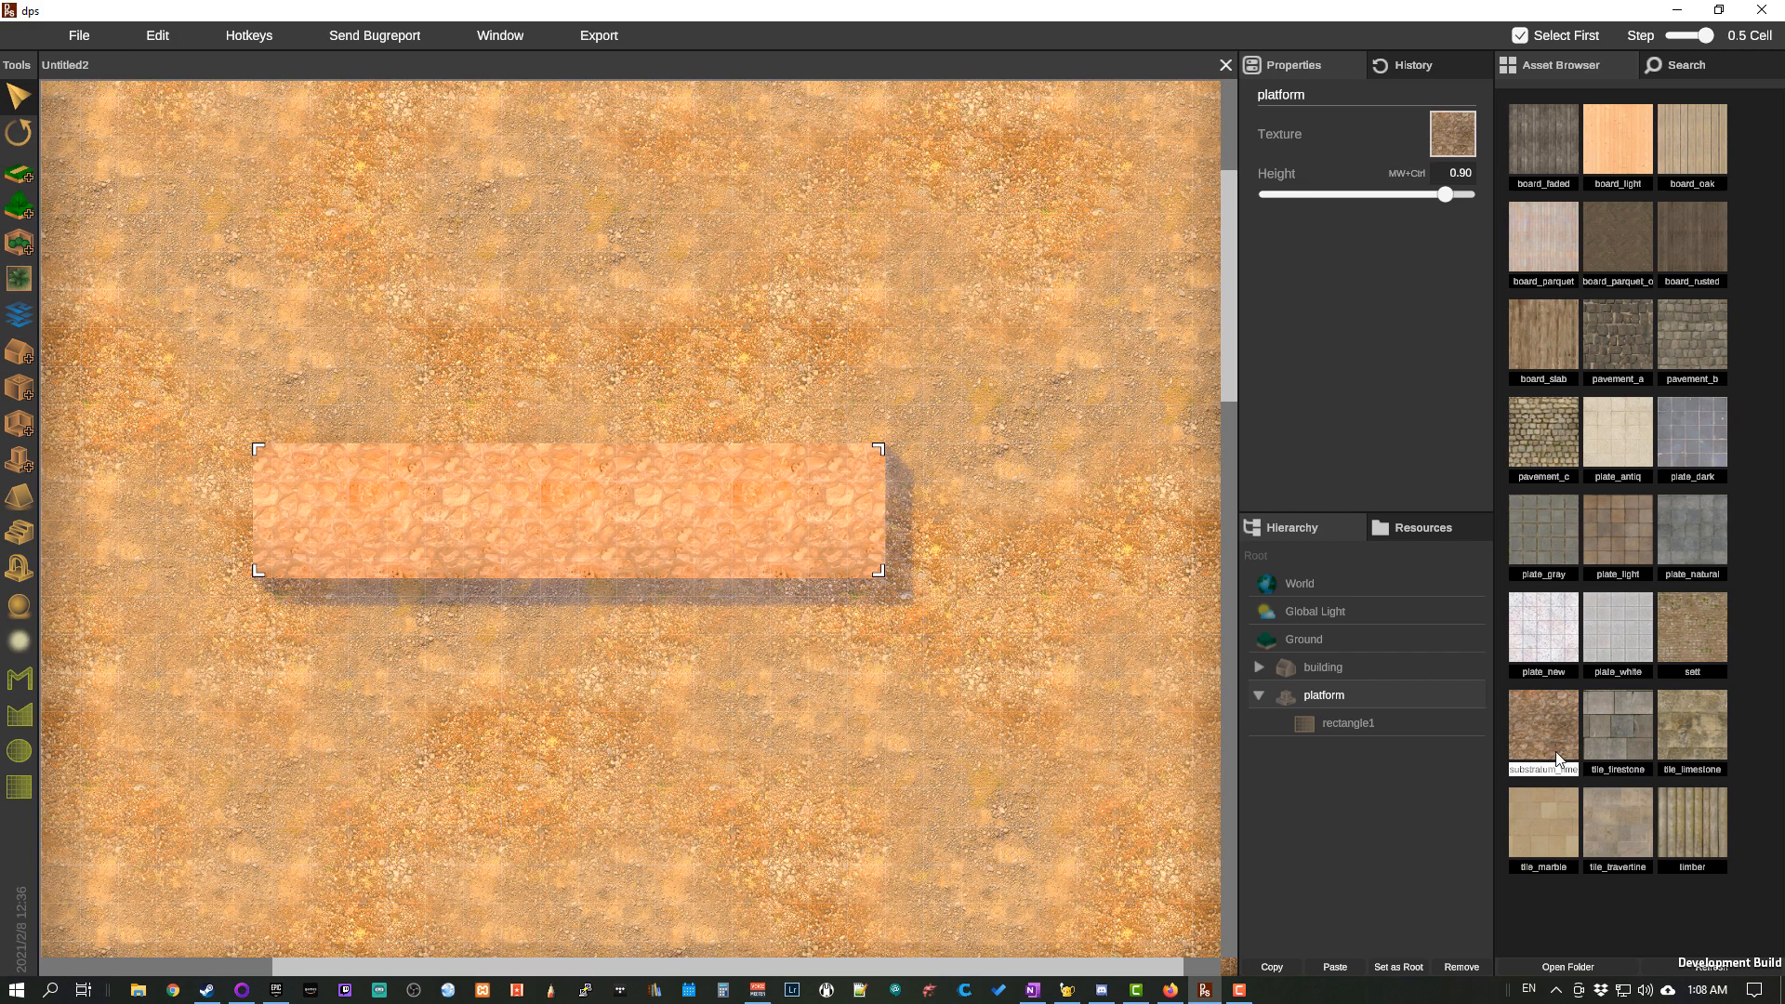
{"action": "left_click", "coordinate": [1593, 829]}
{"action": "left_click", "coordinate": [1691, 834]}
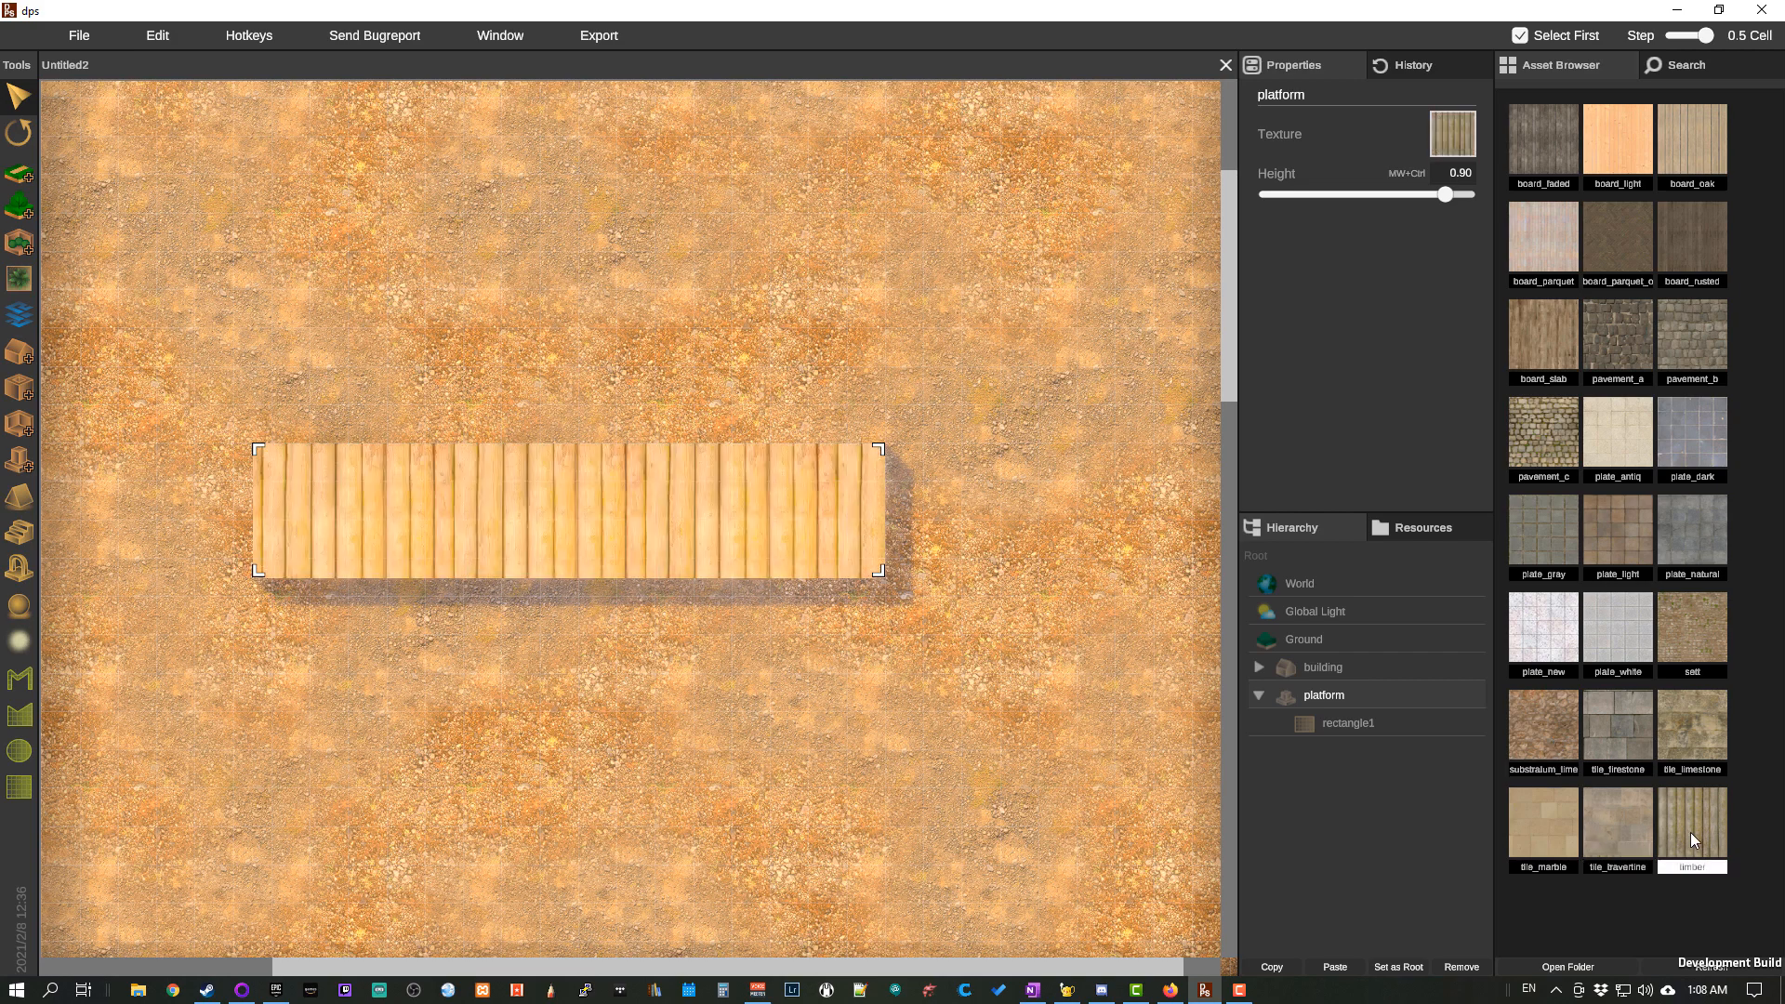
{"action": "left_click", "coordinate": [1683, 615]}
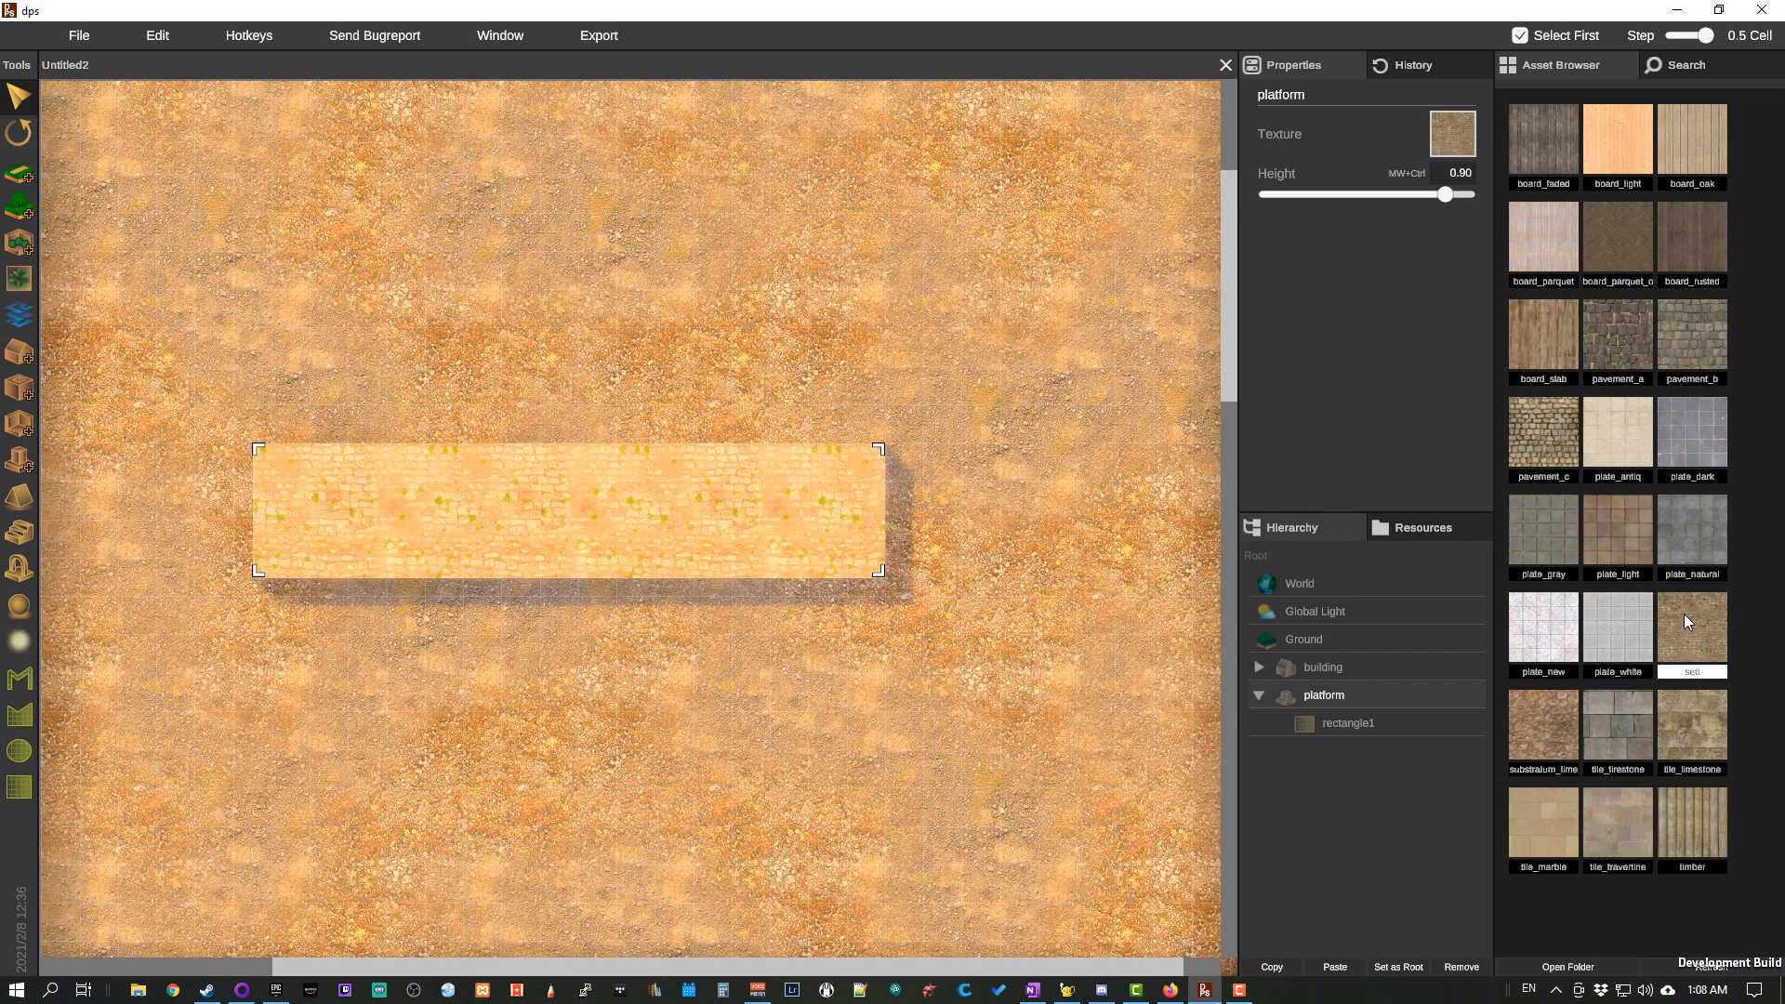
{"action": "left_click", "coordinate": [1690, 543]}
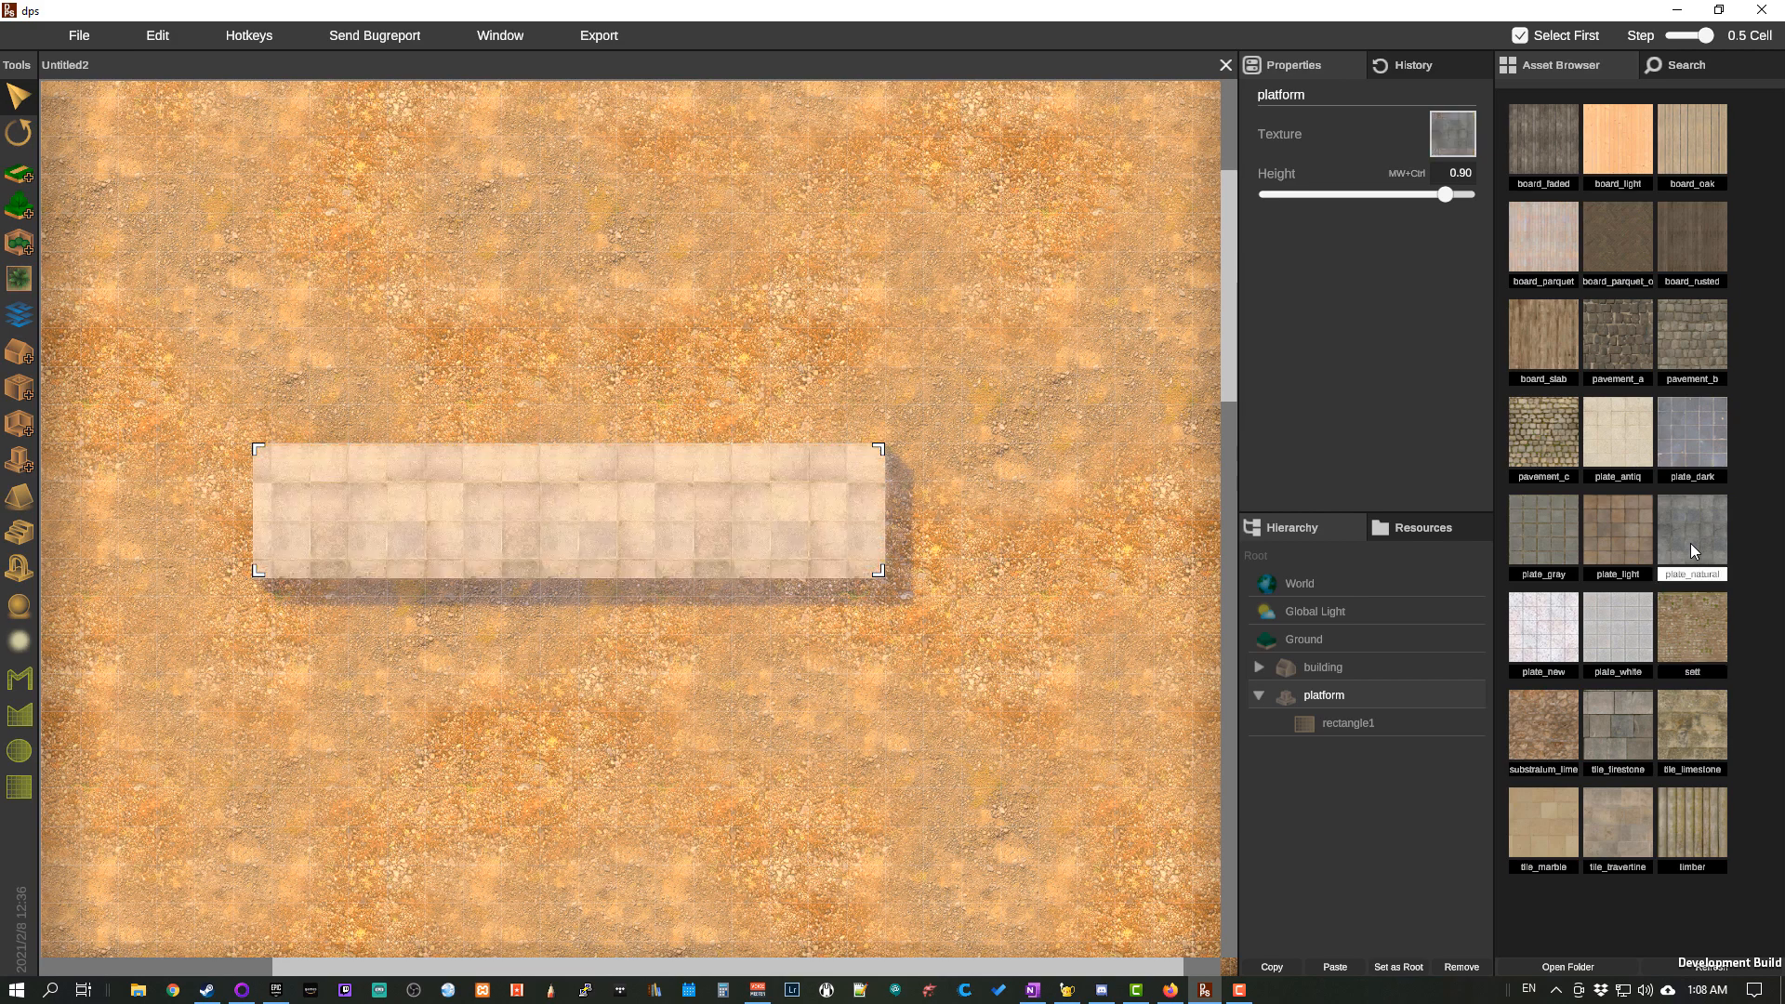
{"action": "left_click", "coordinate": [1688, 439]}
{"action": "left_click", "coordinate": [1616, 438]}
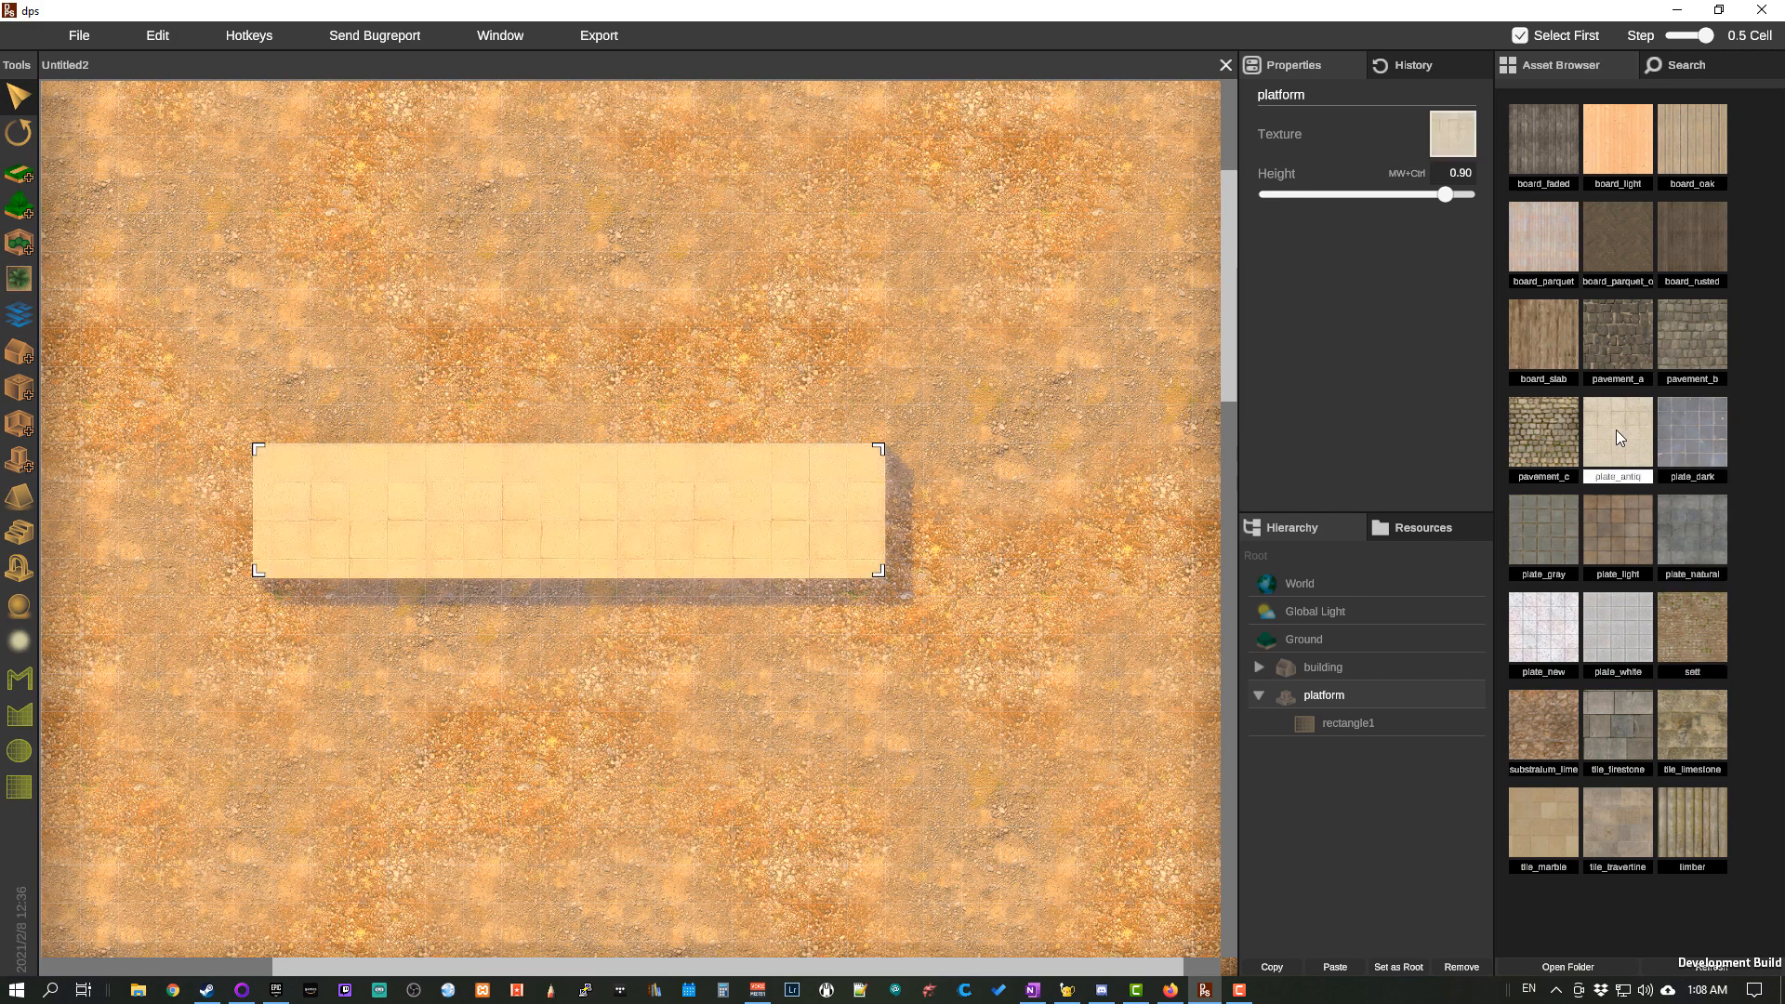
{"action": "left_click", "coordinate": [1618, 348]}
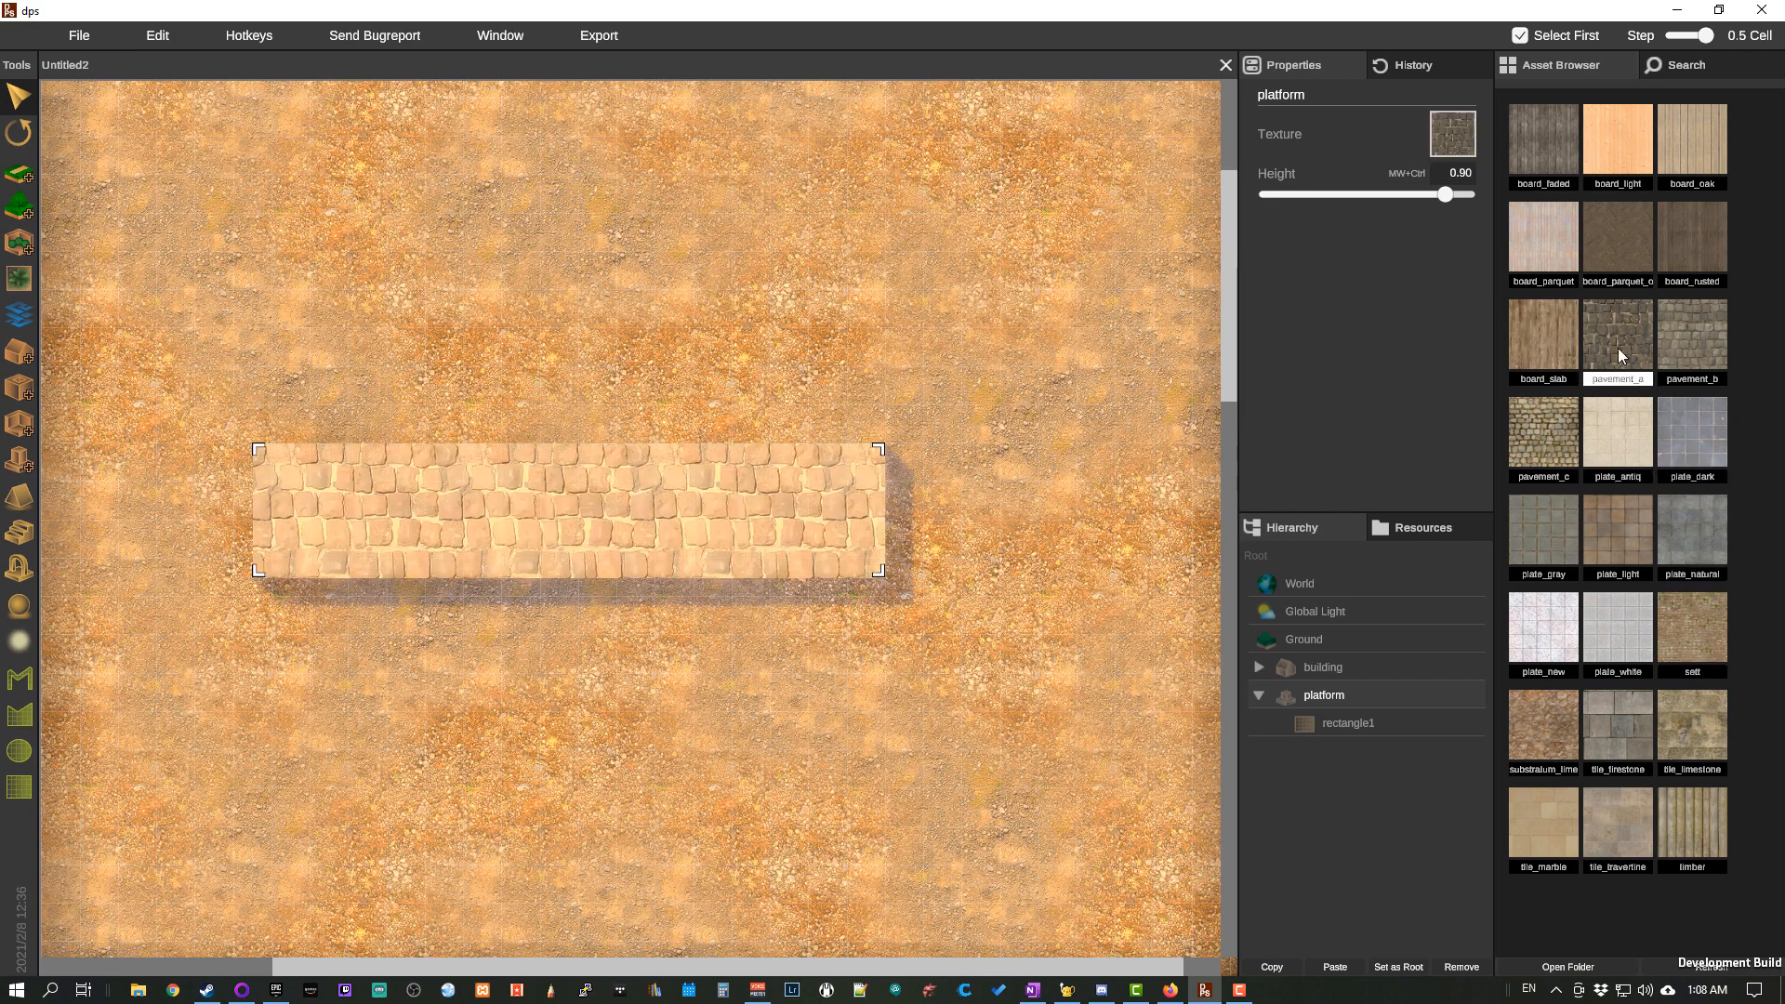
{"action": "left_click", "coordinate": [1553, 317]}
{"action": "left_click", "coordinate": [1553, 253]}
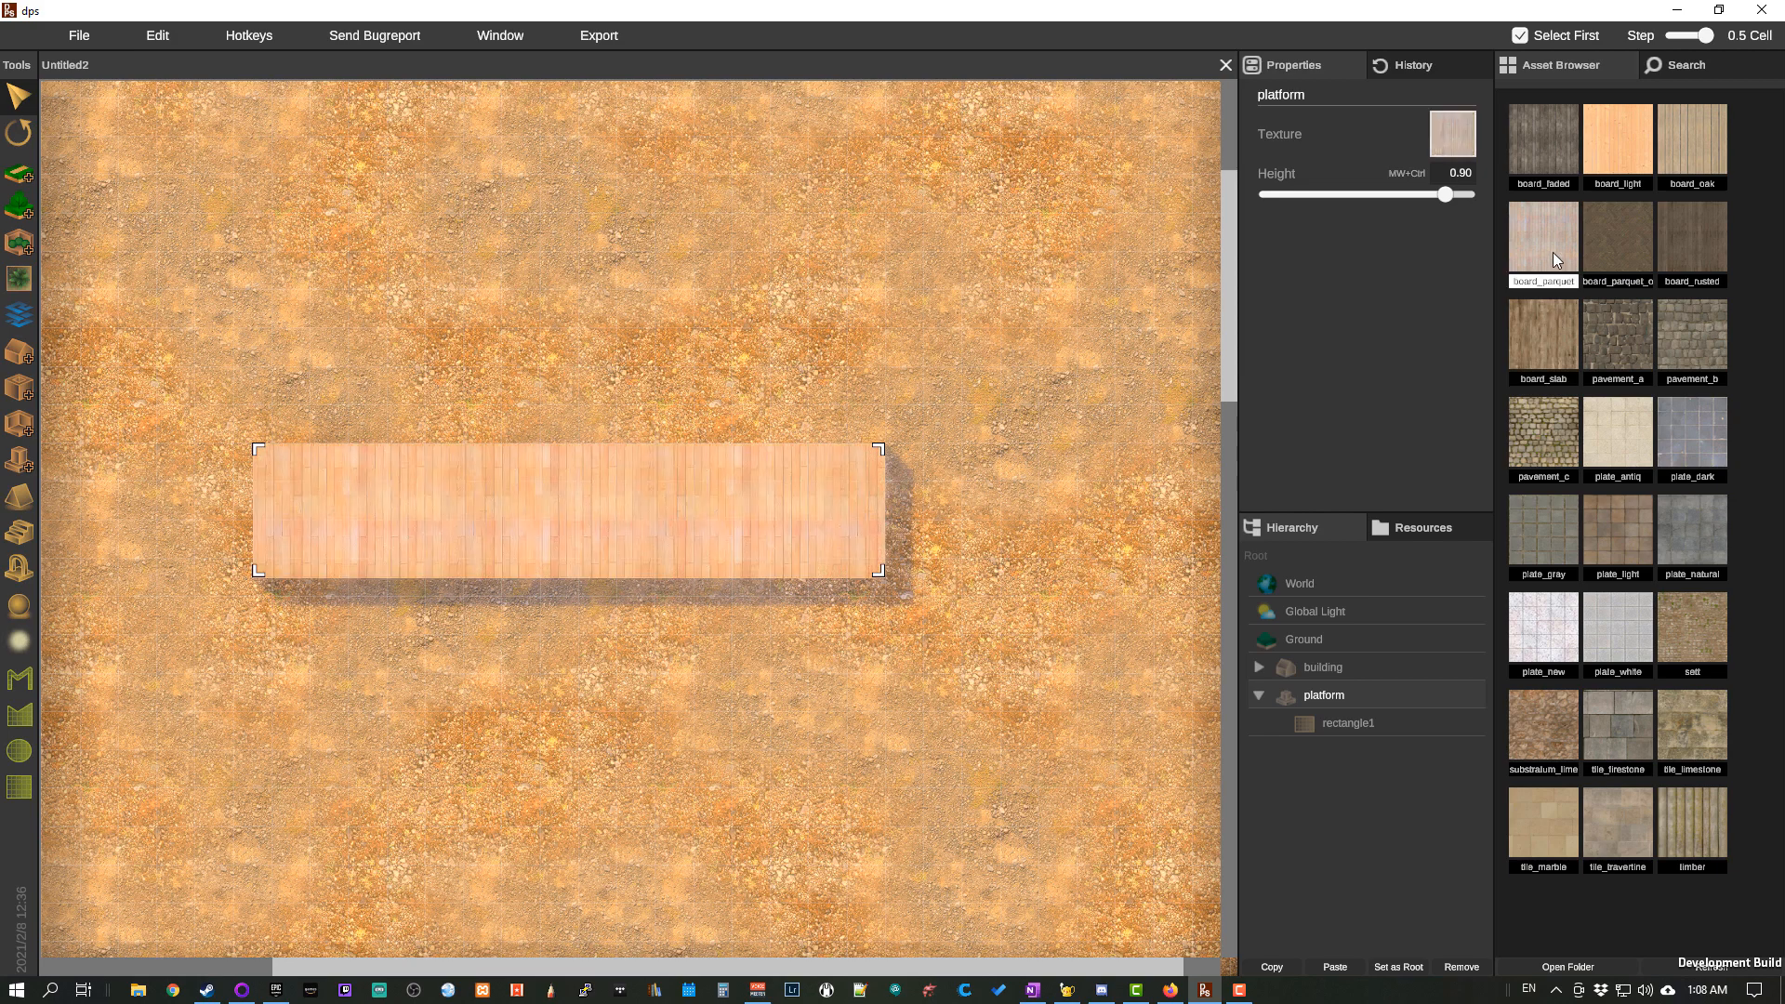
{"action": "left_click", "coordinate": [1549, 156]}
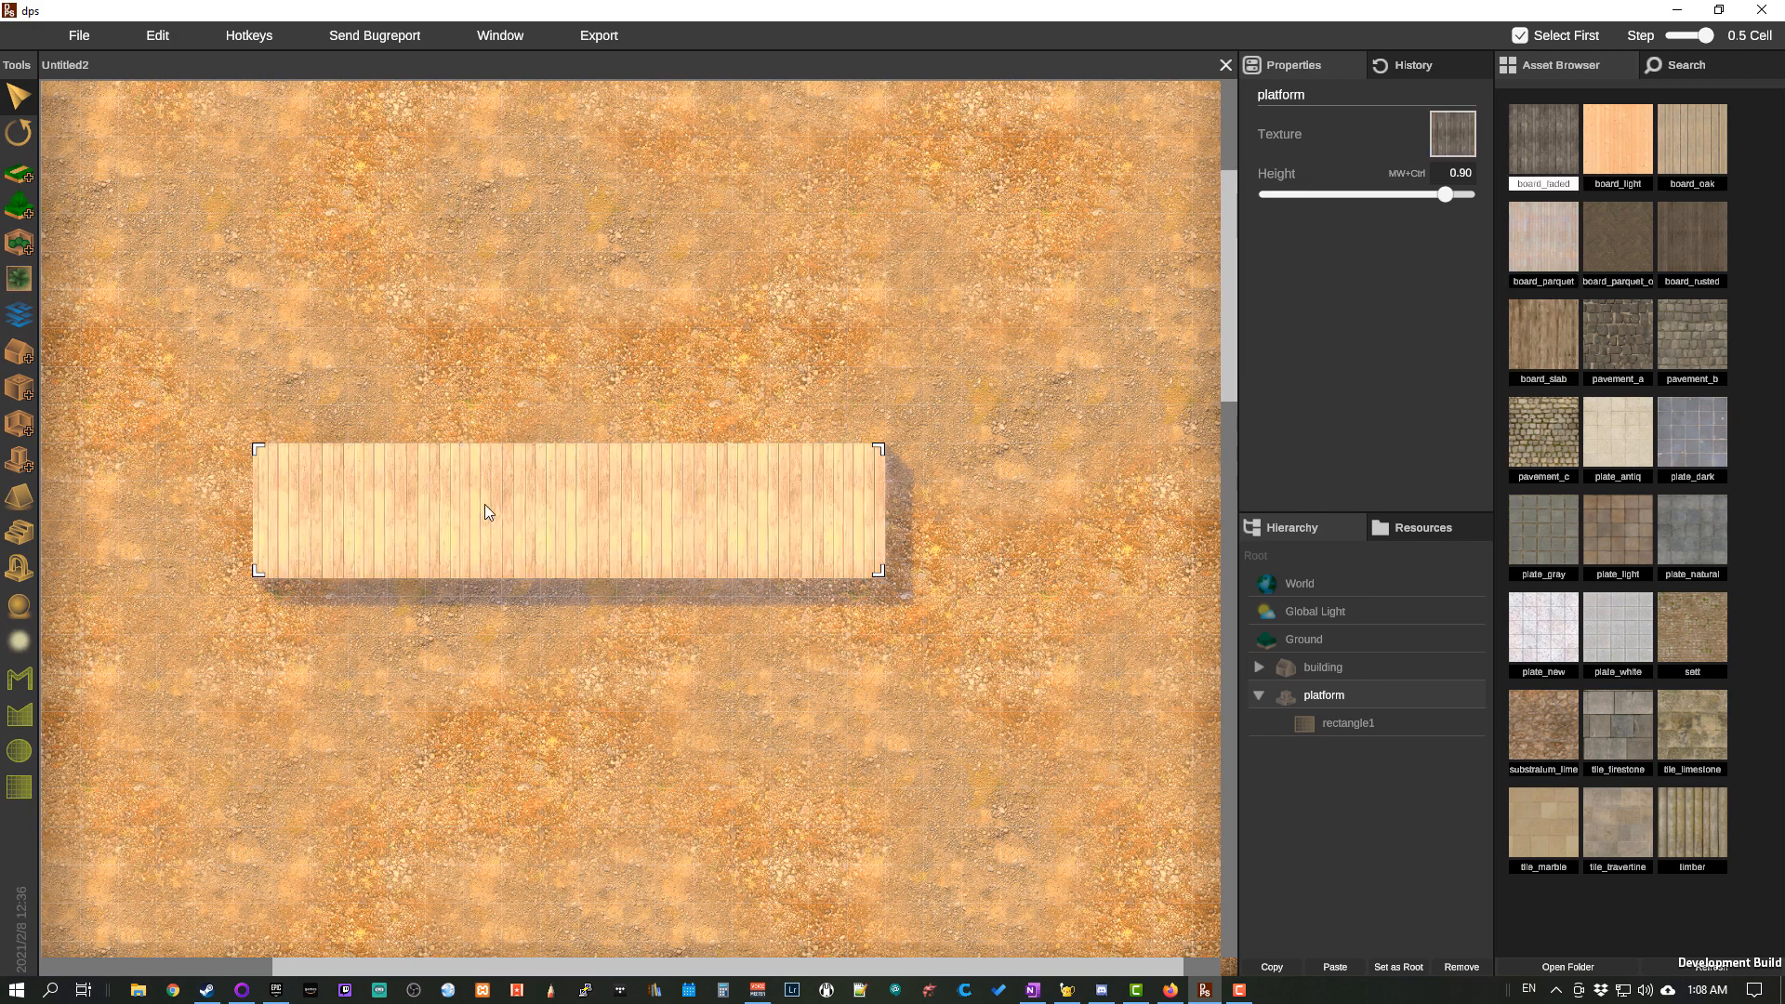
Step: Move the whole platform down and to the right on the map
{"action": "left_click_drag", "start_coordinate": [486, 510], "coordinate": [515, 549]}
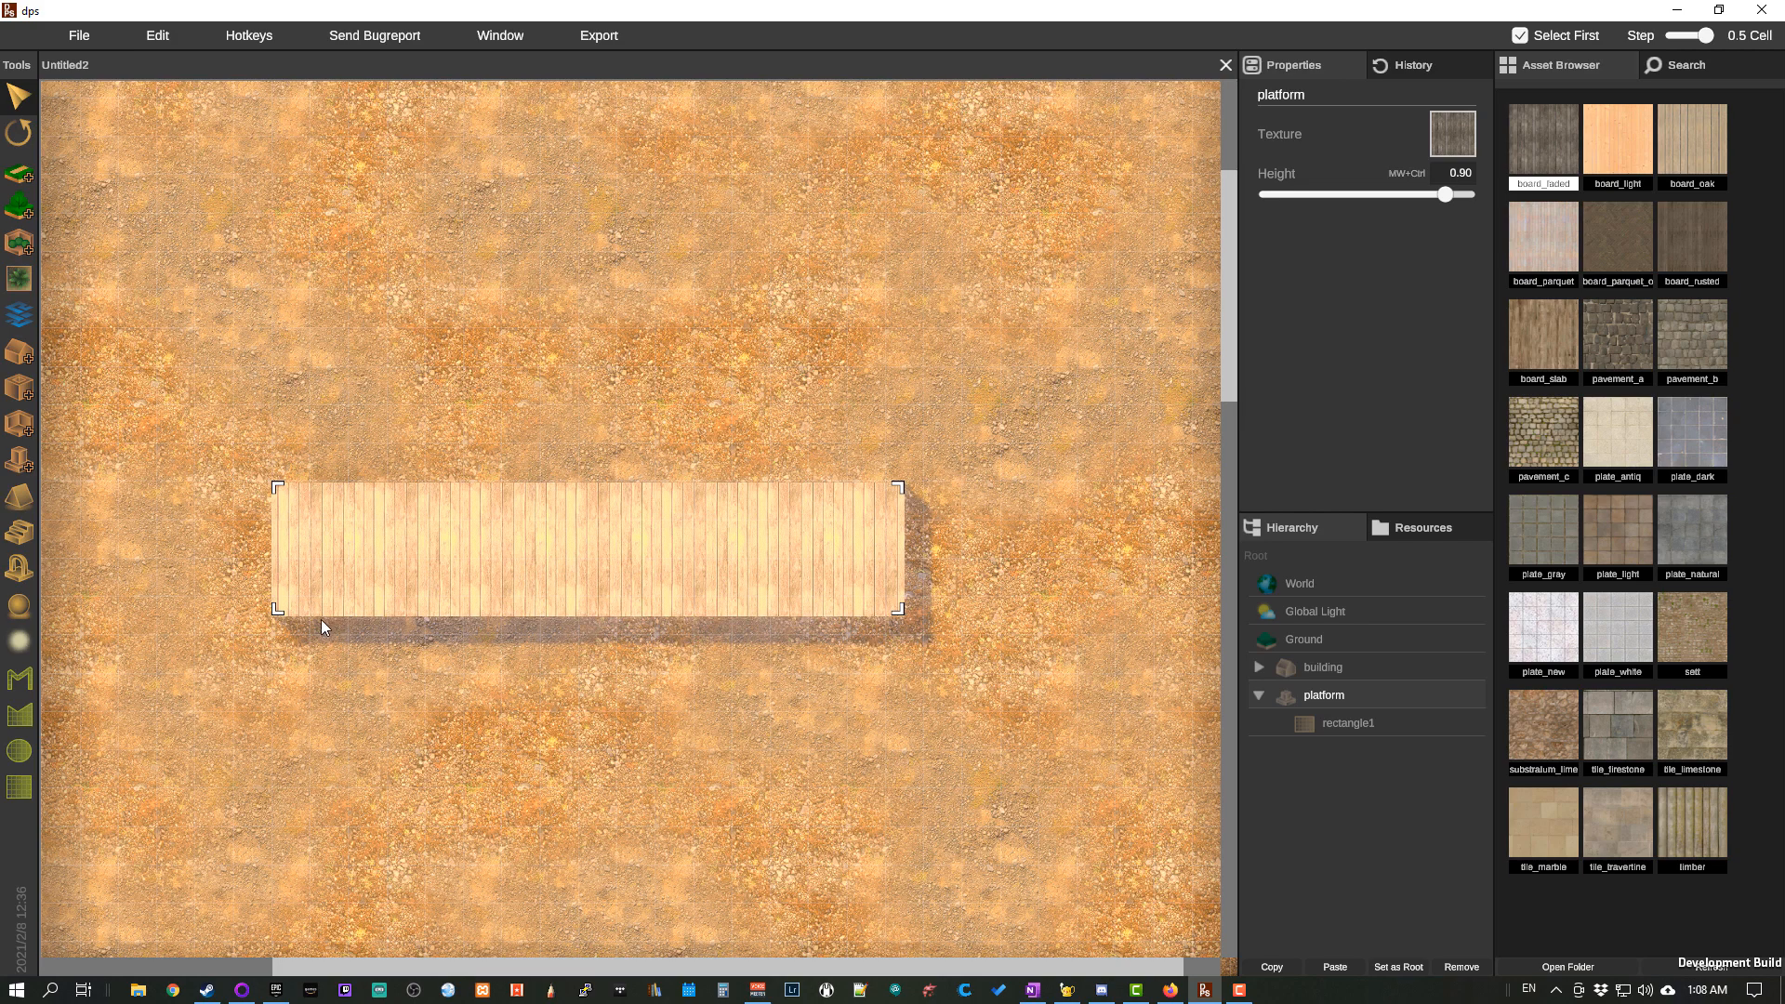
{"action": "left_click_drag", "start_coordinate": [466, 562], "coordinate": [561, 613]}
Step: Place two barrel objects and two lights on the platform
{"action": "left_click", "coordinate": [19, 606]}
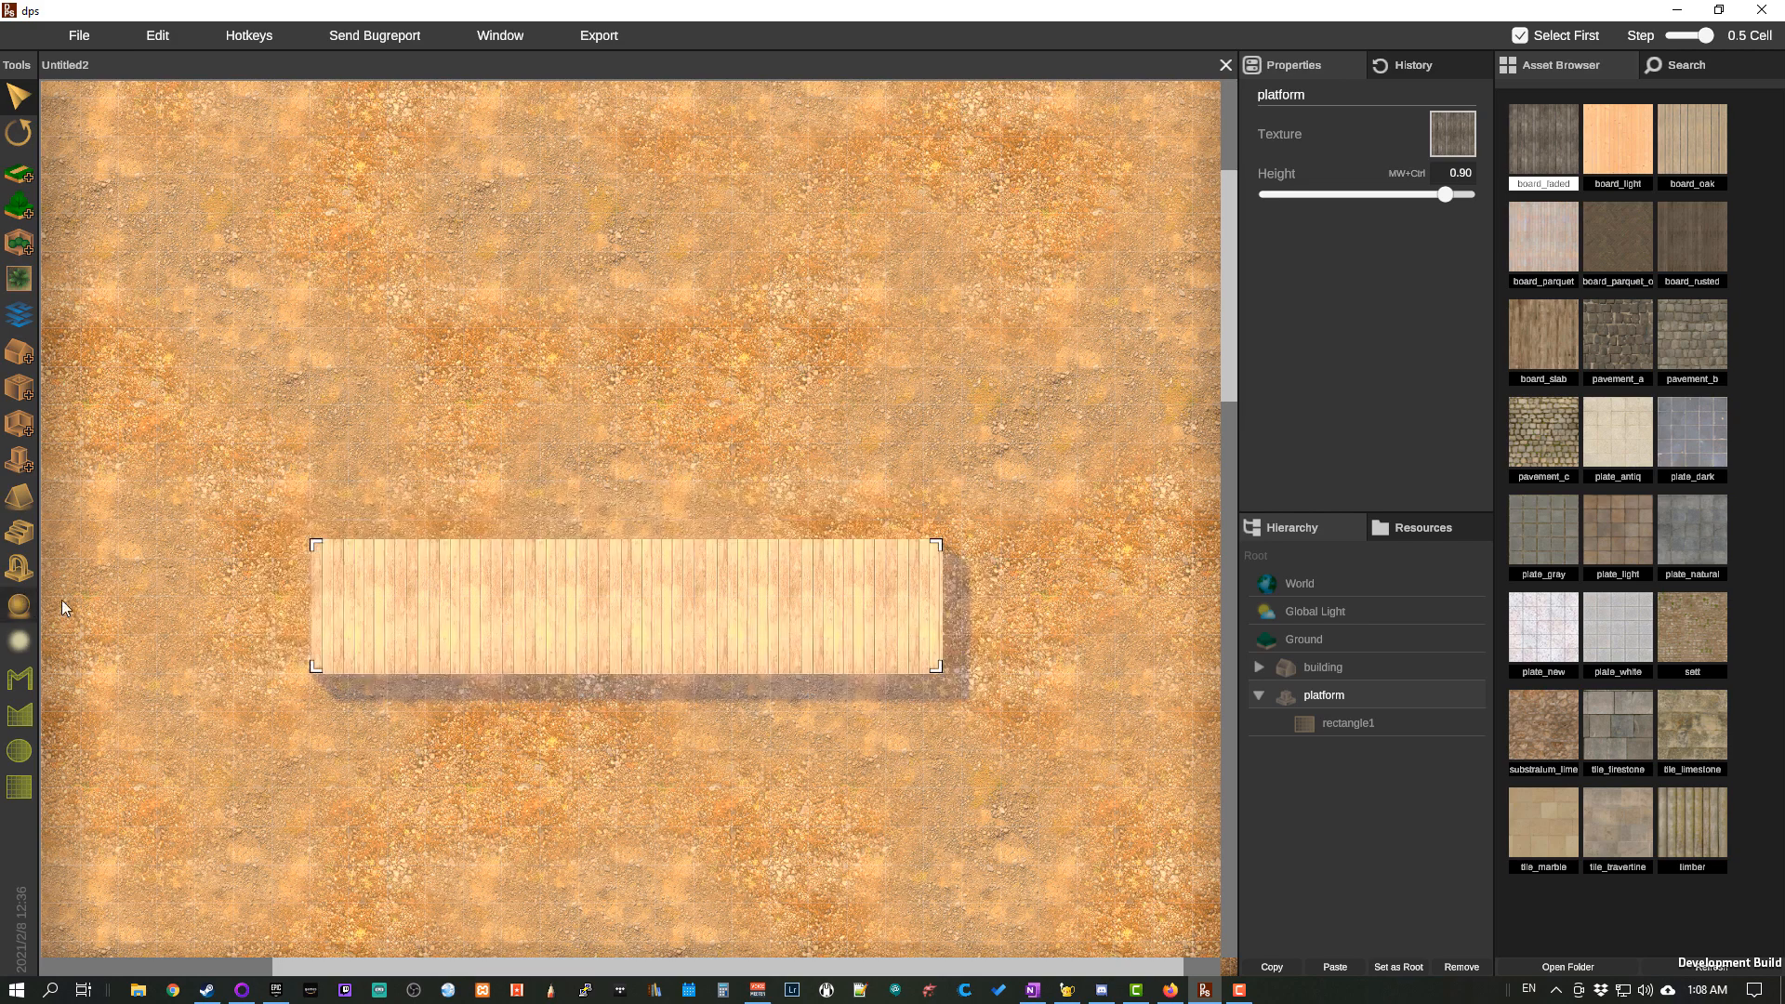
{"action": "left_click", "coordinate": [573, 627]}
{"action": "left_click", "coordinate": [489, 584]}
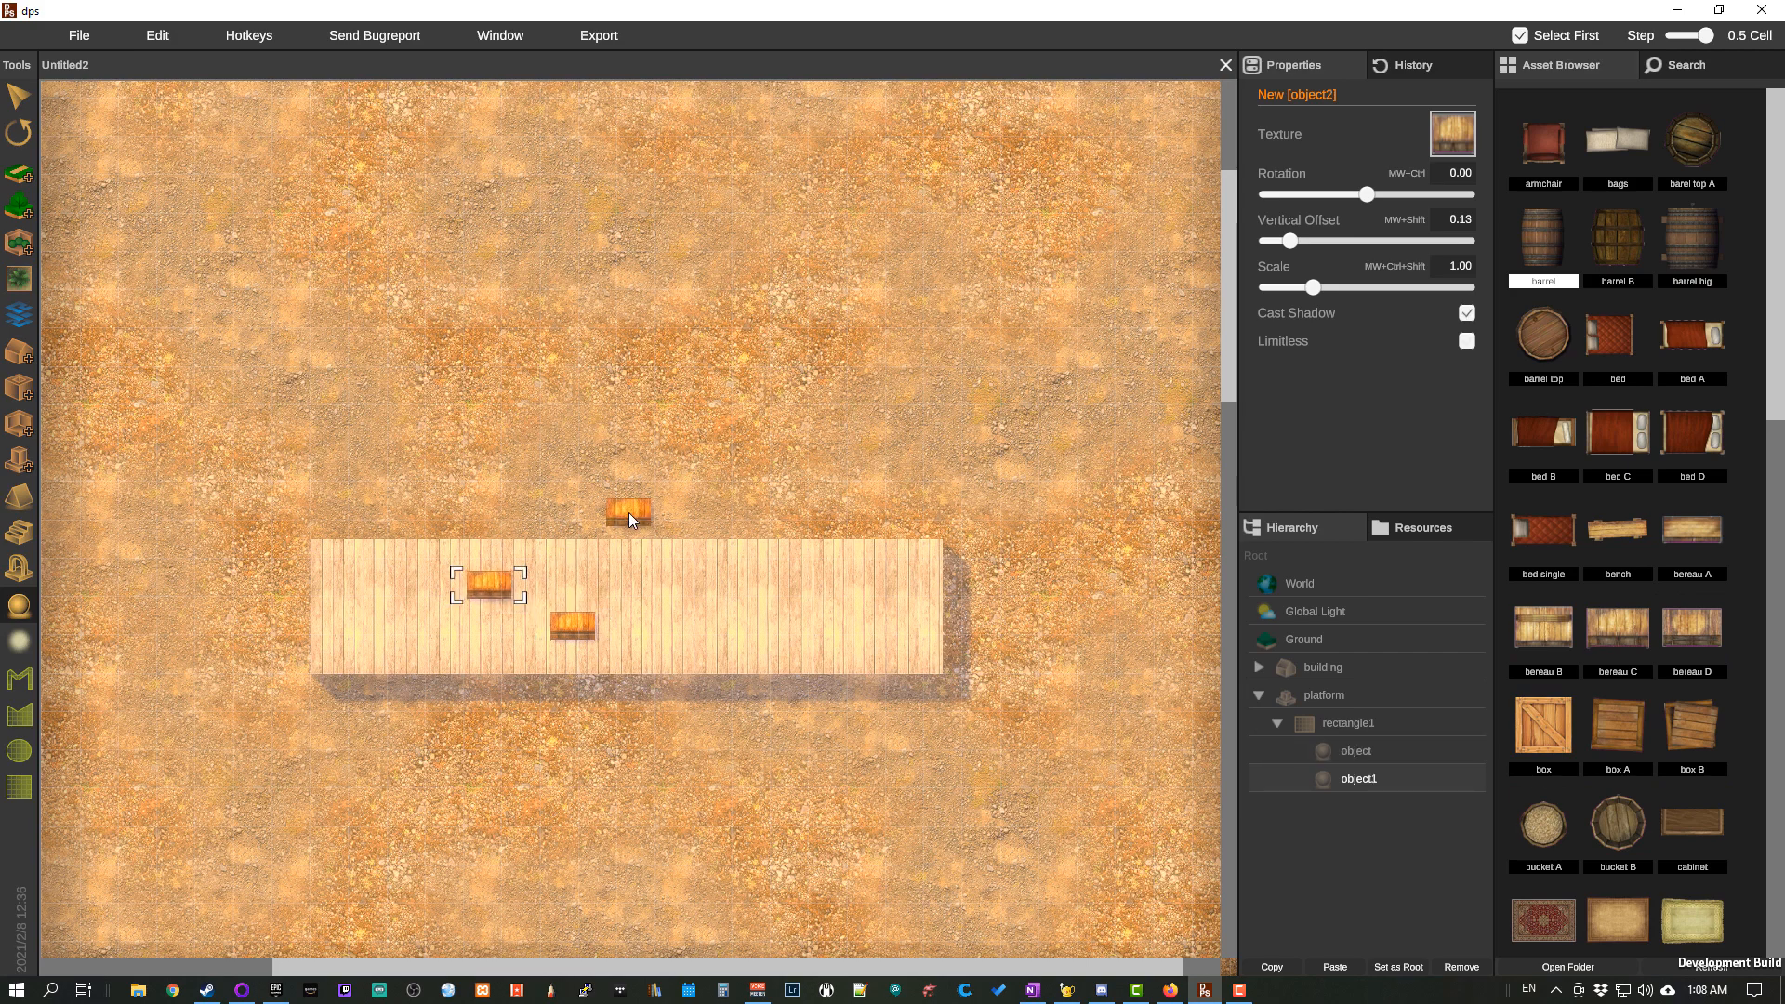
{"action": "left_click", "coordinate": [18, 642]}
{"action": "left_click", "coordinate": [656, 571]}
{"action": "left_click", "coordinate": [740, 646]}
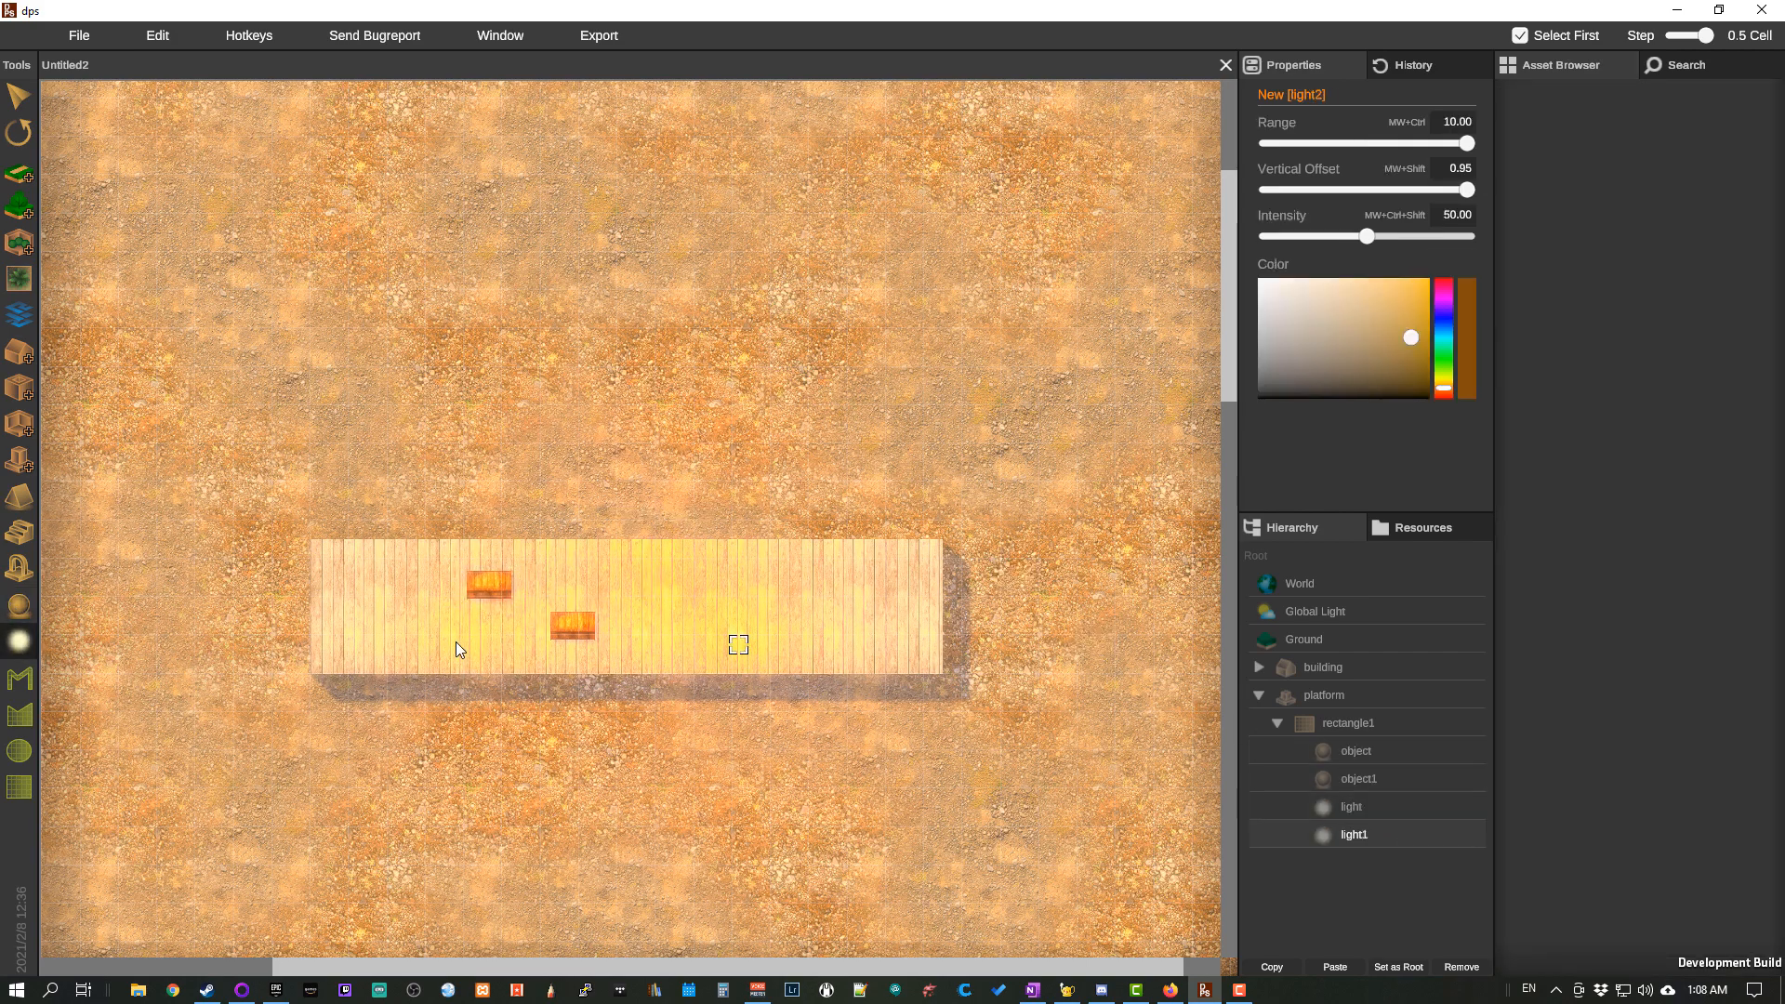
Step: Raise the whole platform's height to 1.00 and shift it down and to the left
{"action": "left_click", "coordinate": [1287, 693]}
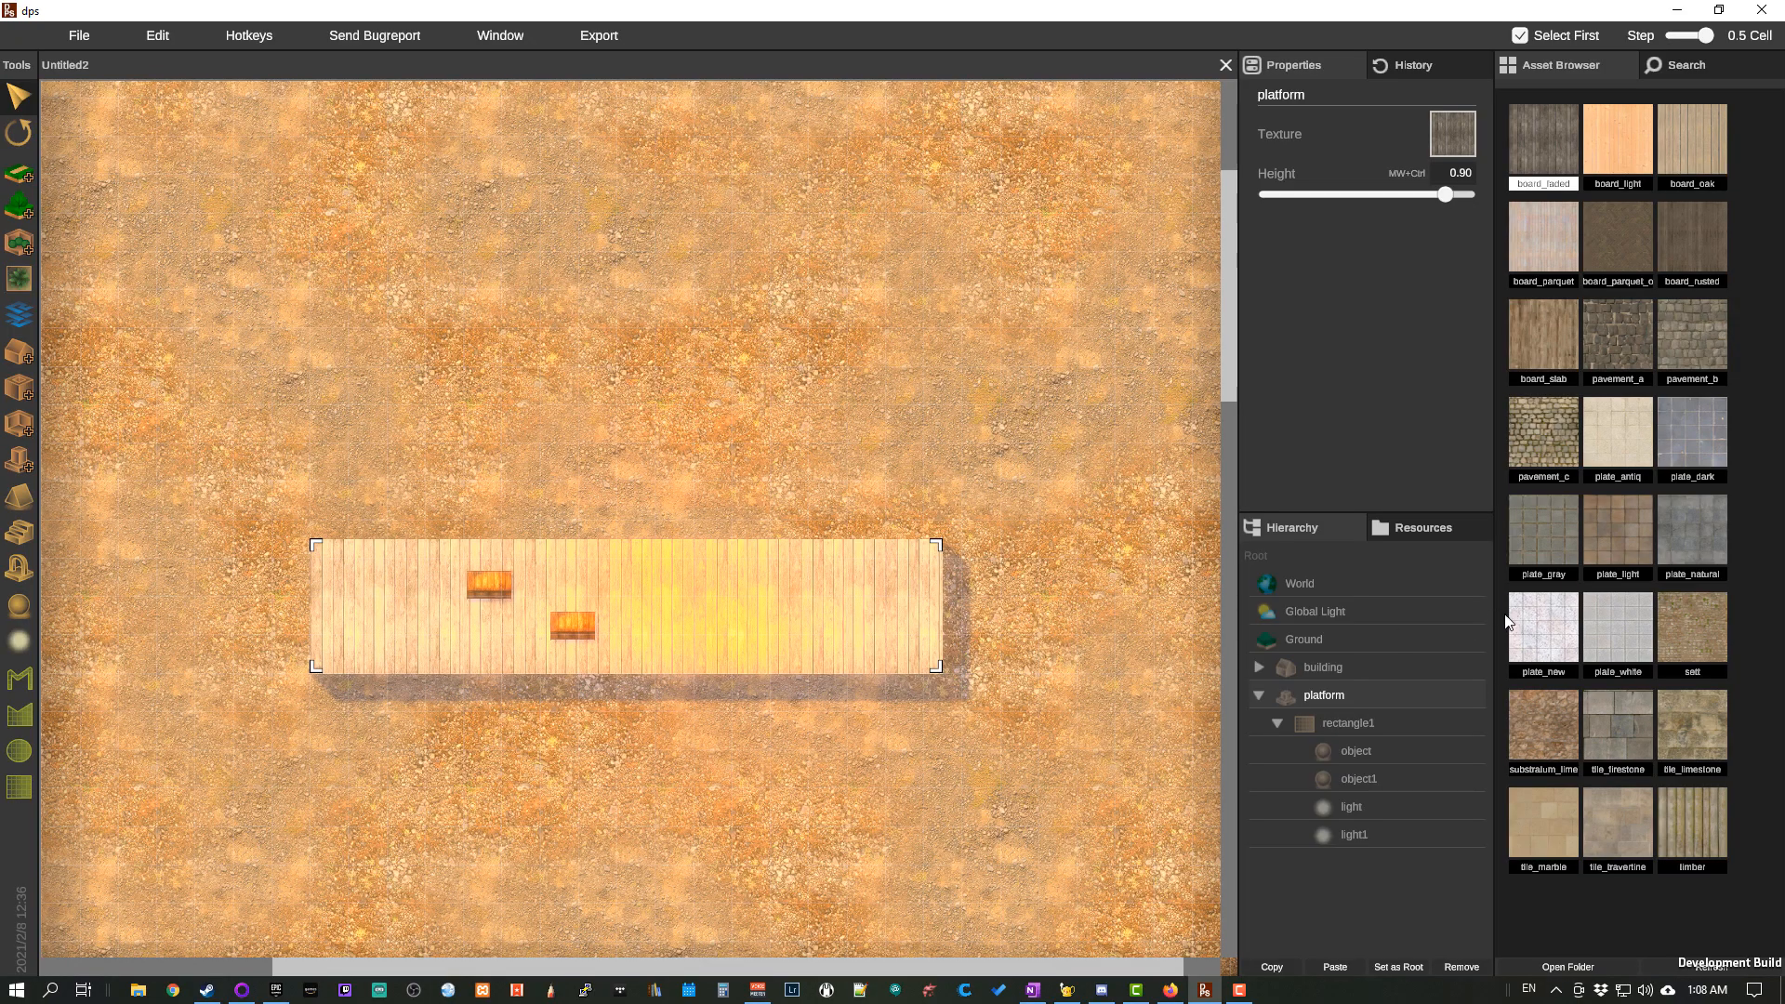
{"action": "left_click_drag", "start_coordinate": [1447, 195], "coordinate": [1486, 205]}
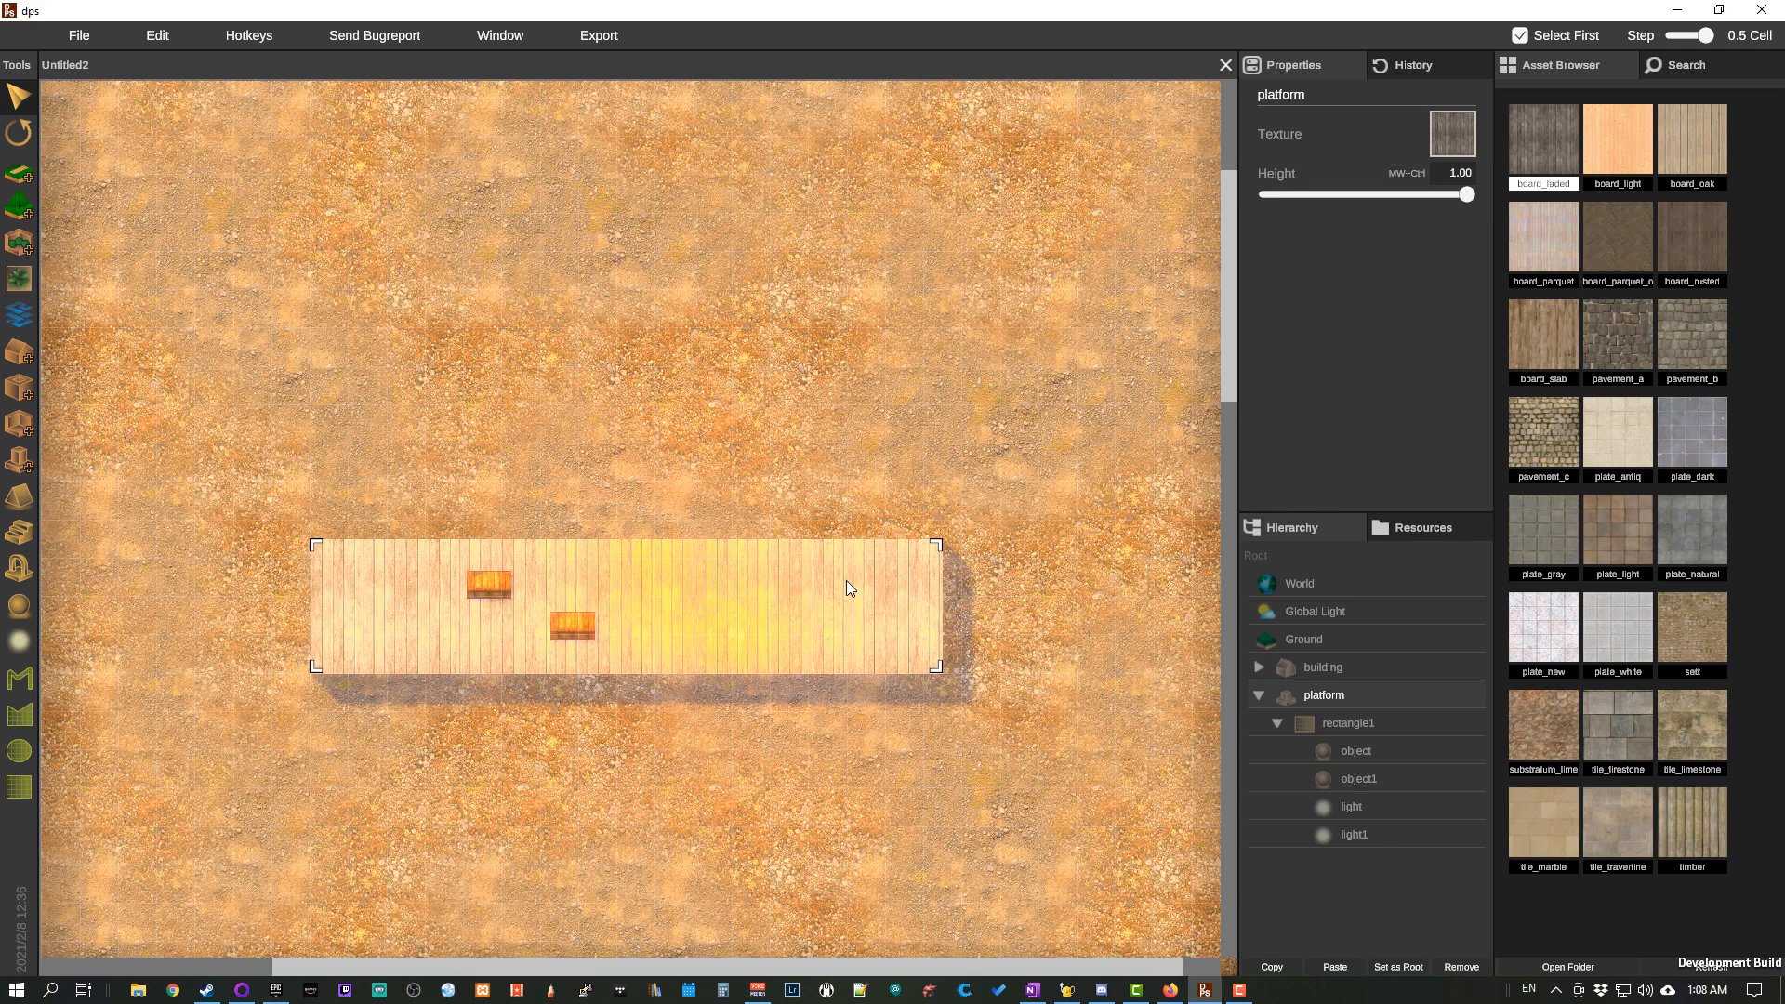
{"action": "left_click_drag", "start_coordinate": [807, 562], "coordinate": [763, 611]}
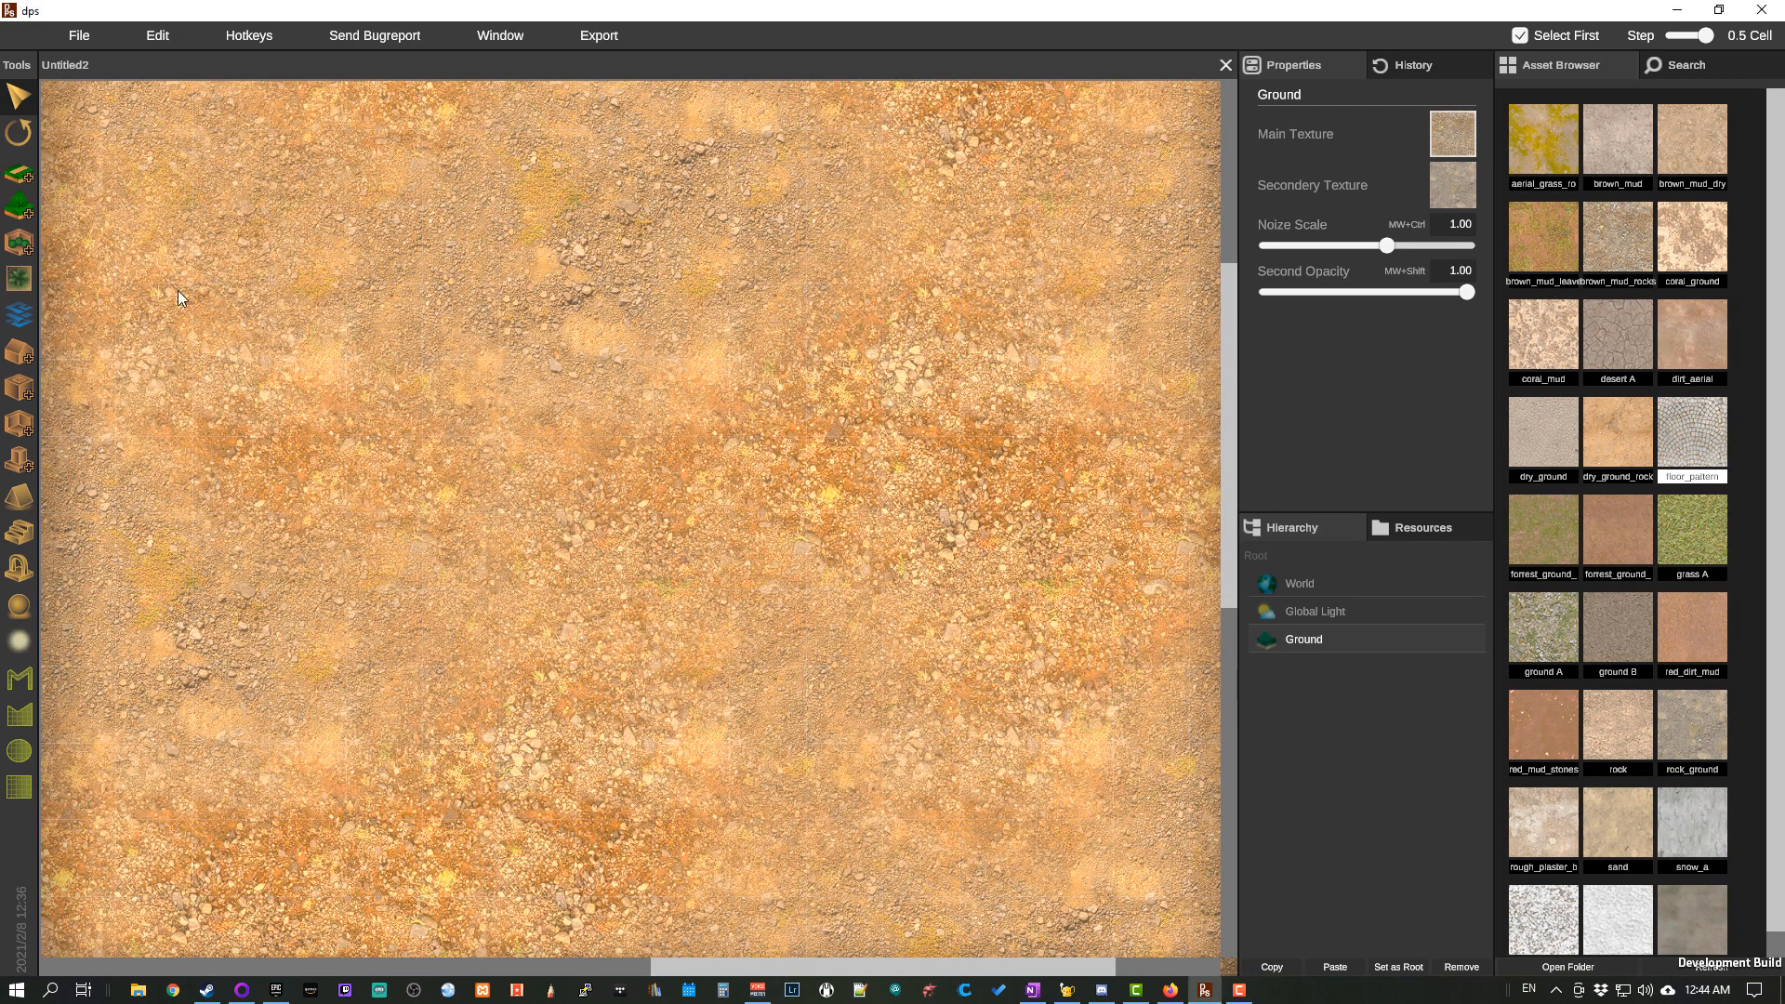
Step: Add a building with a perimeter, floor and room, and draw a large rectangle as the room's additive area
{"action": "left_click", "coordinate": [27, 247]}
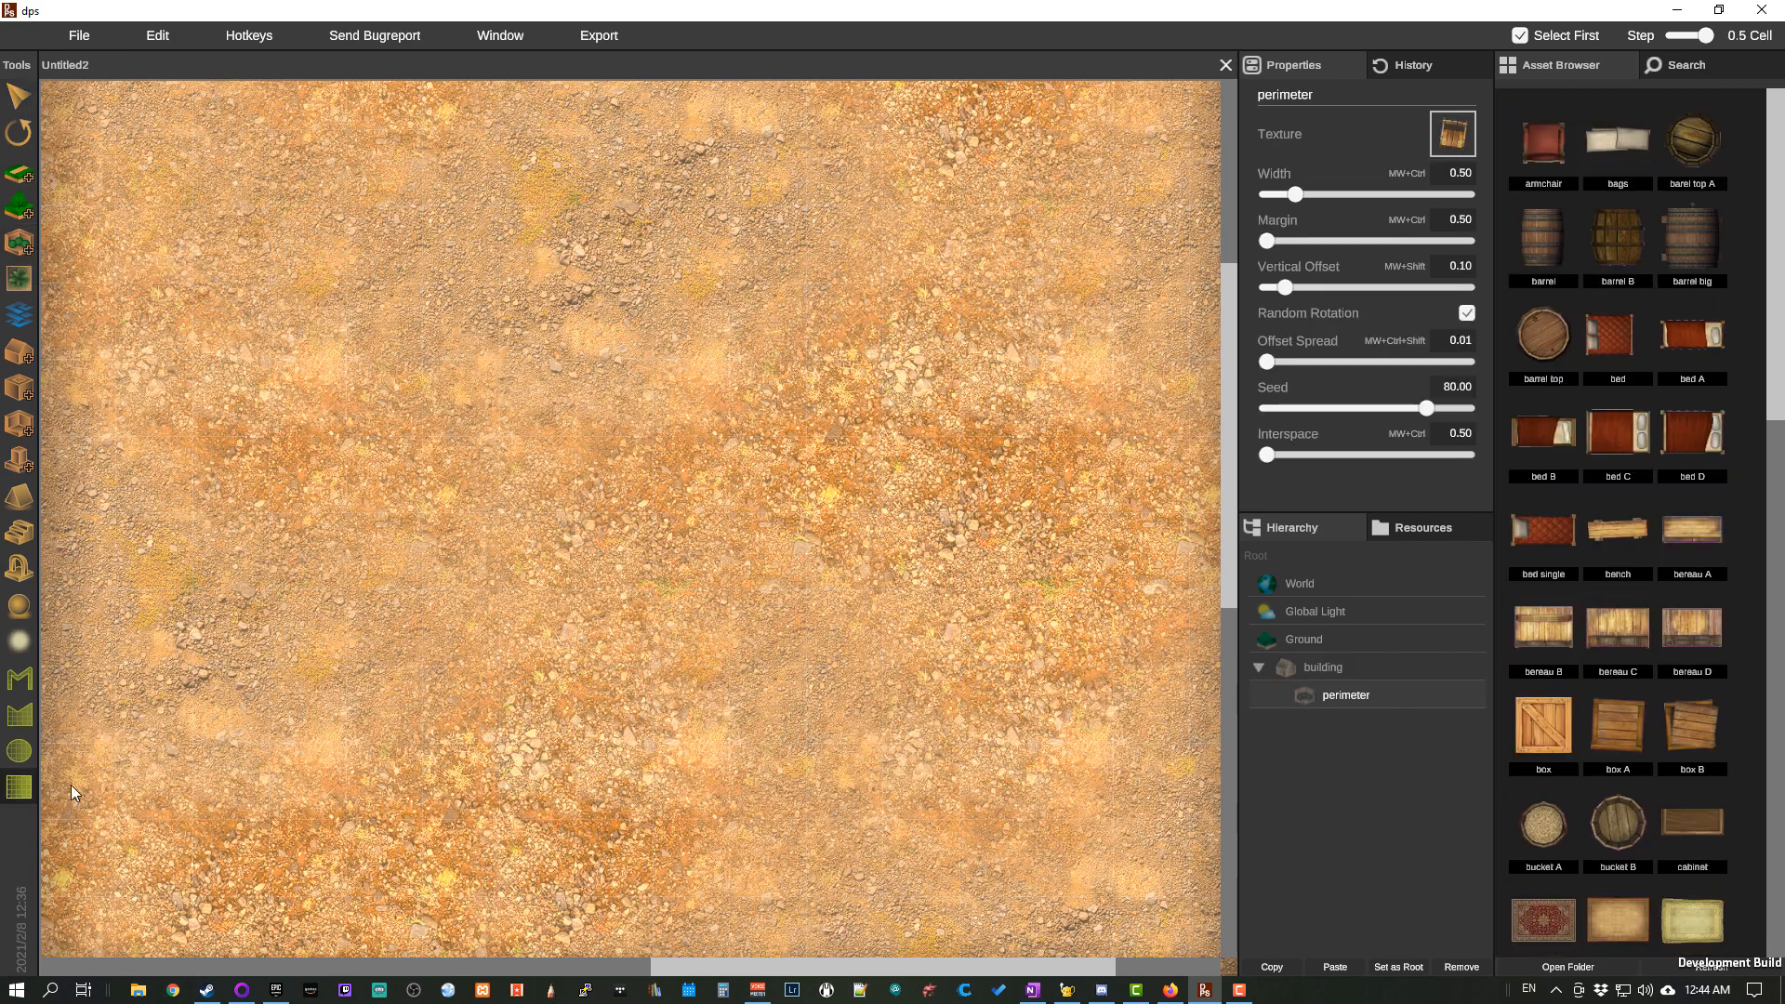
{"action": "left_click_drag", "start_coordinate": [313, 365], "coordinate": [951, 817]}
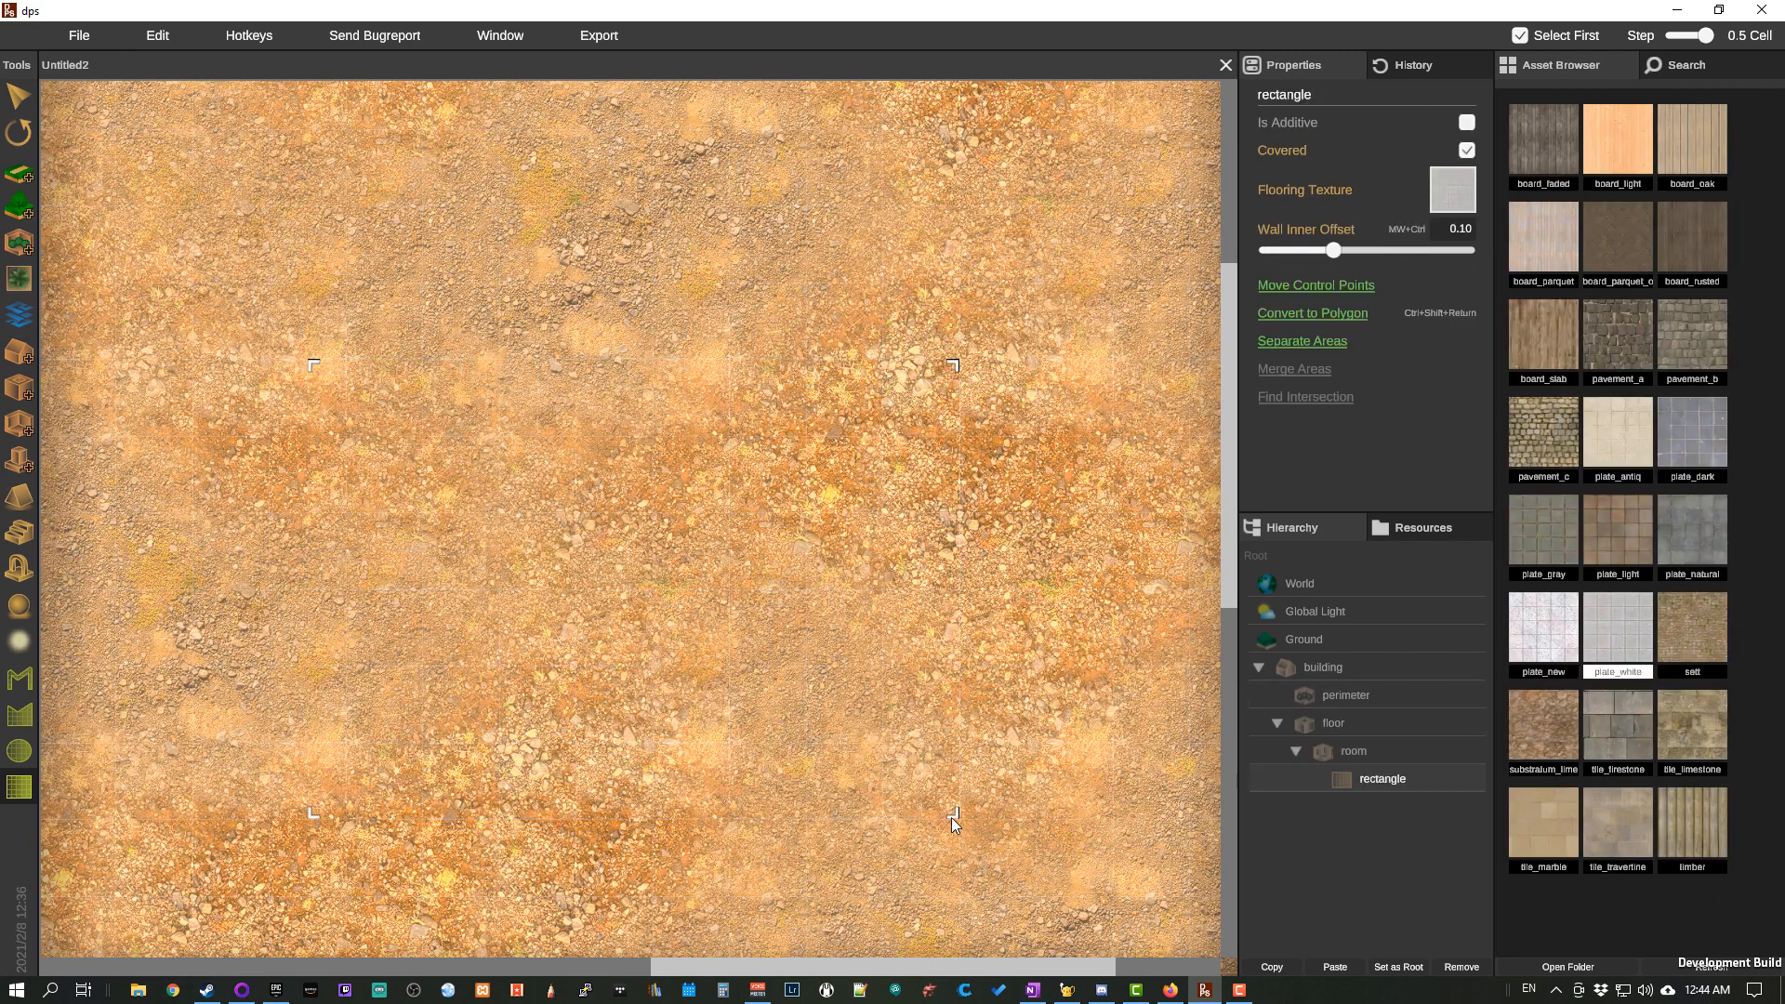
{"action": "left_click", "coordinate": [1467, 123]}
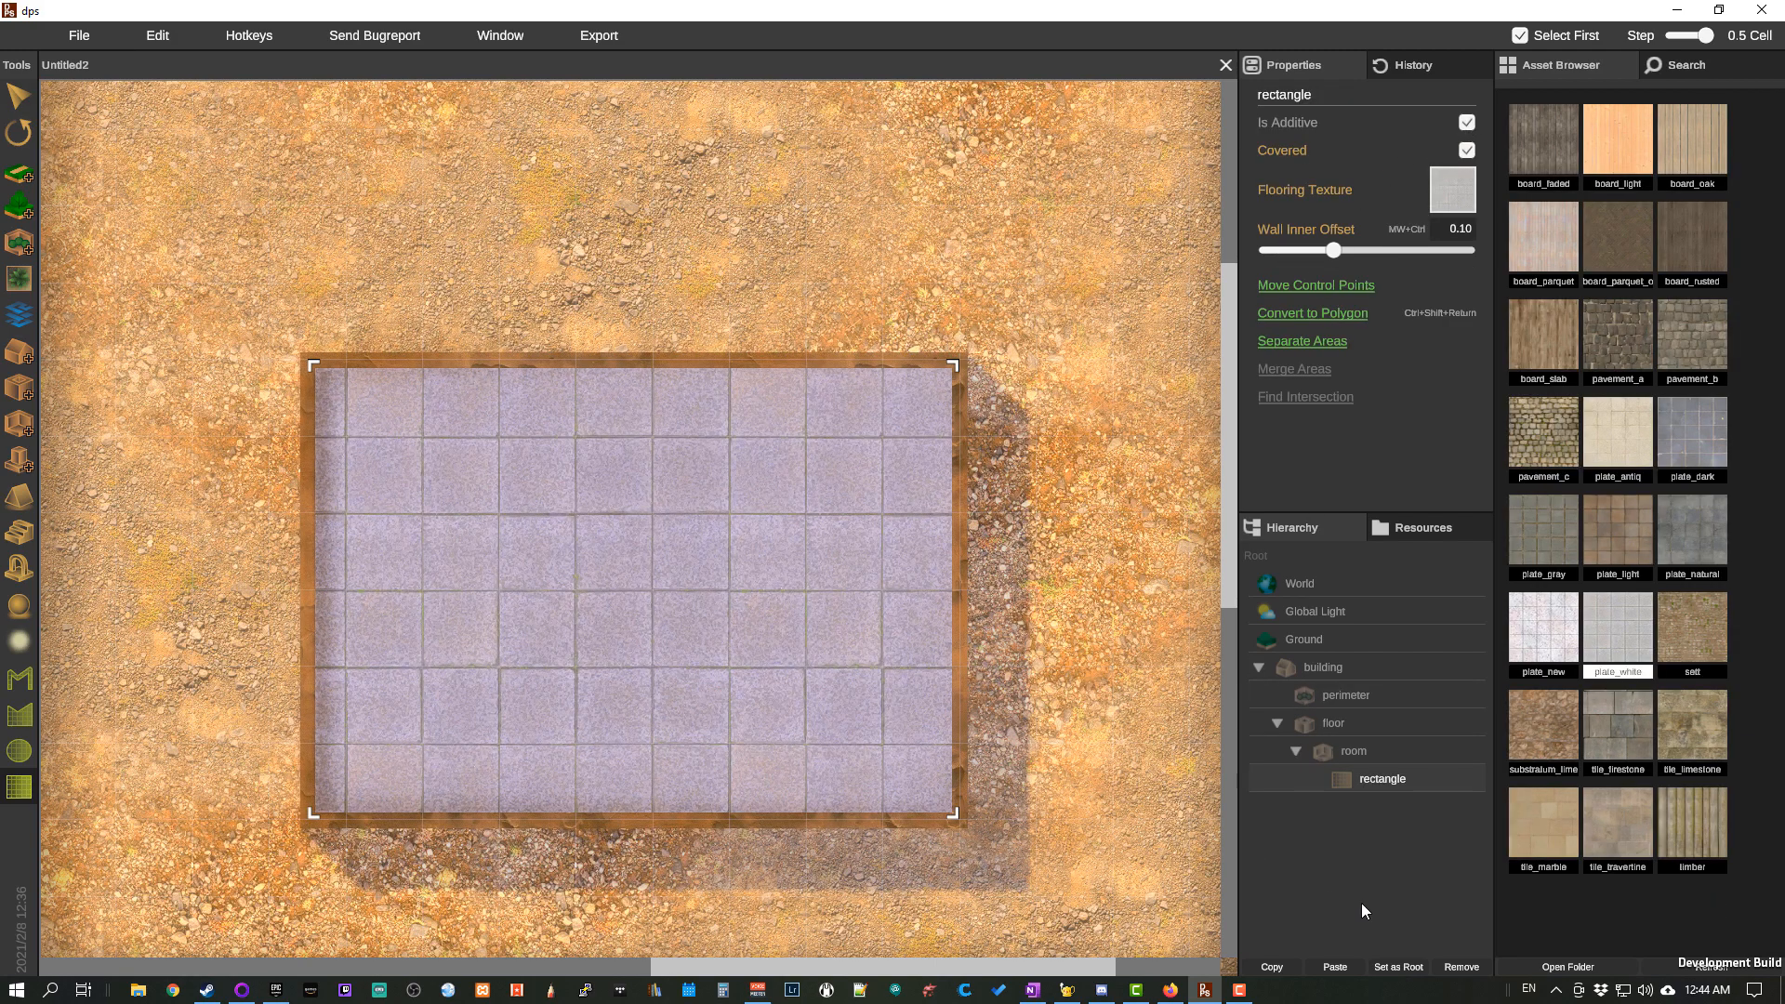
{"action": "left_click", "coordinate": [15, 96]}
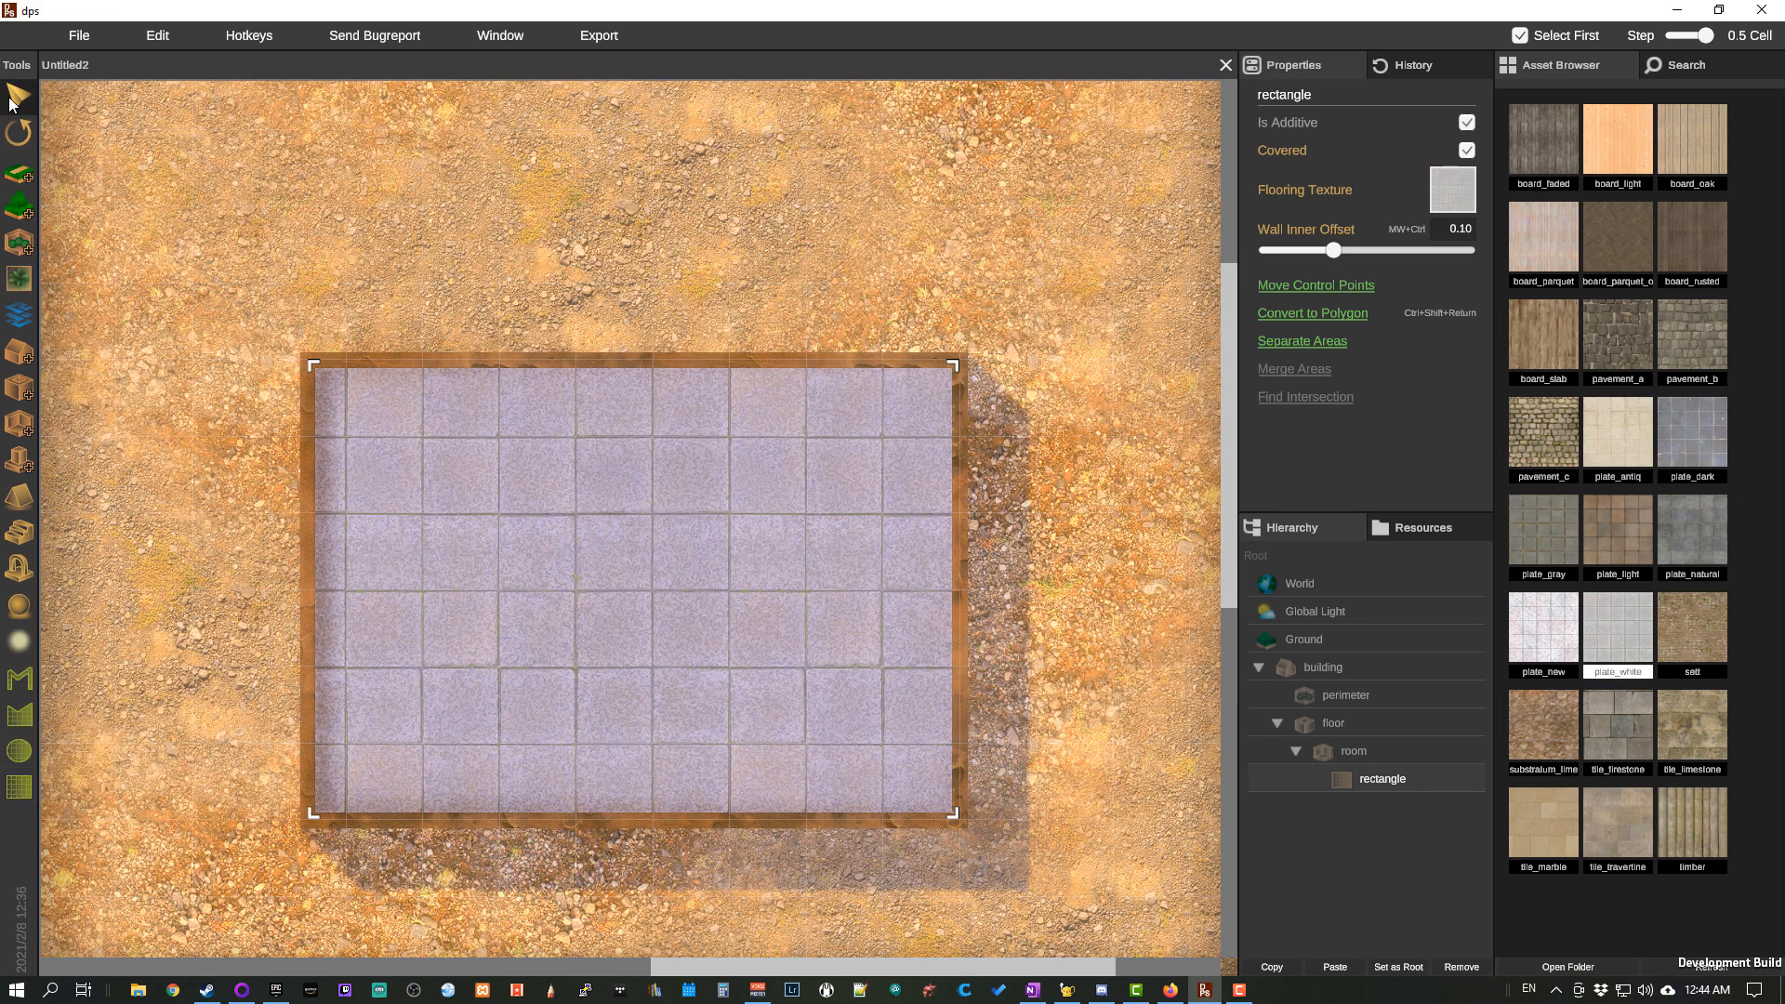
Step: Examine the properties of the building, its perimeter, floor, room and the room's rectangle one after another
{"action": "left_click", "coordinate": [1330, 739]}
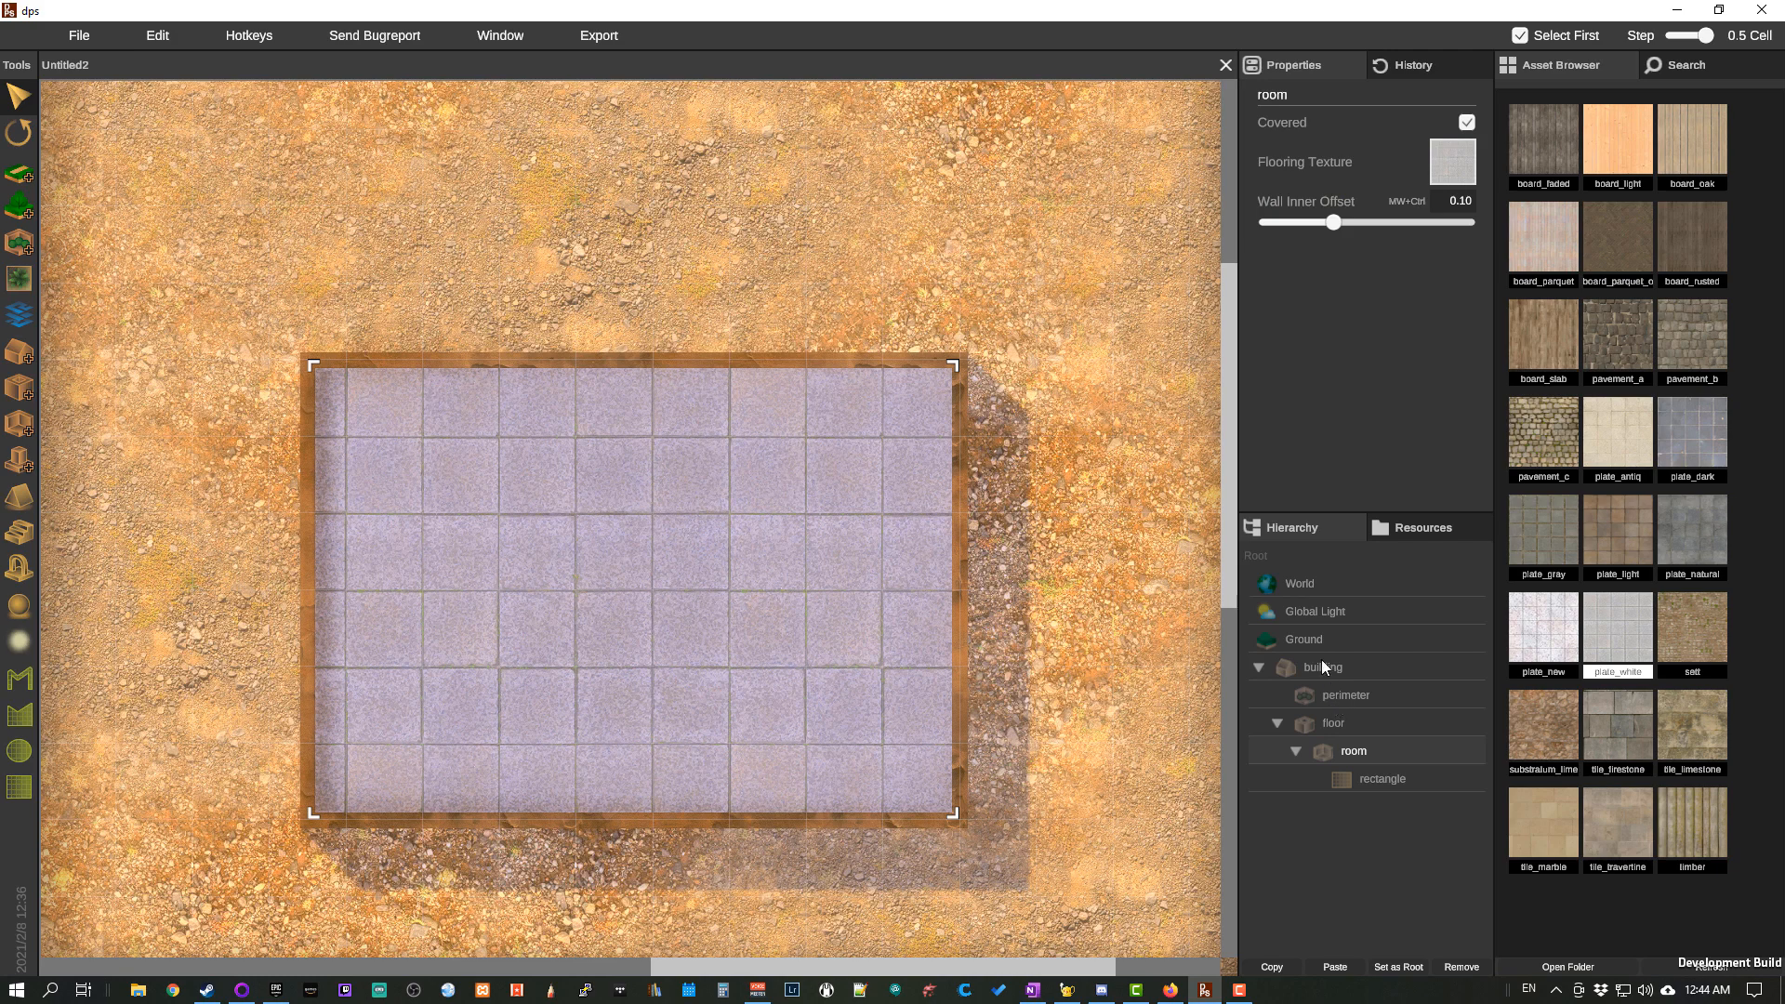
{"action": "left_click", "coordinate": [1330, 693]}
{"action": "left_click", "coordinate": [1324, 666]}
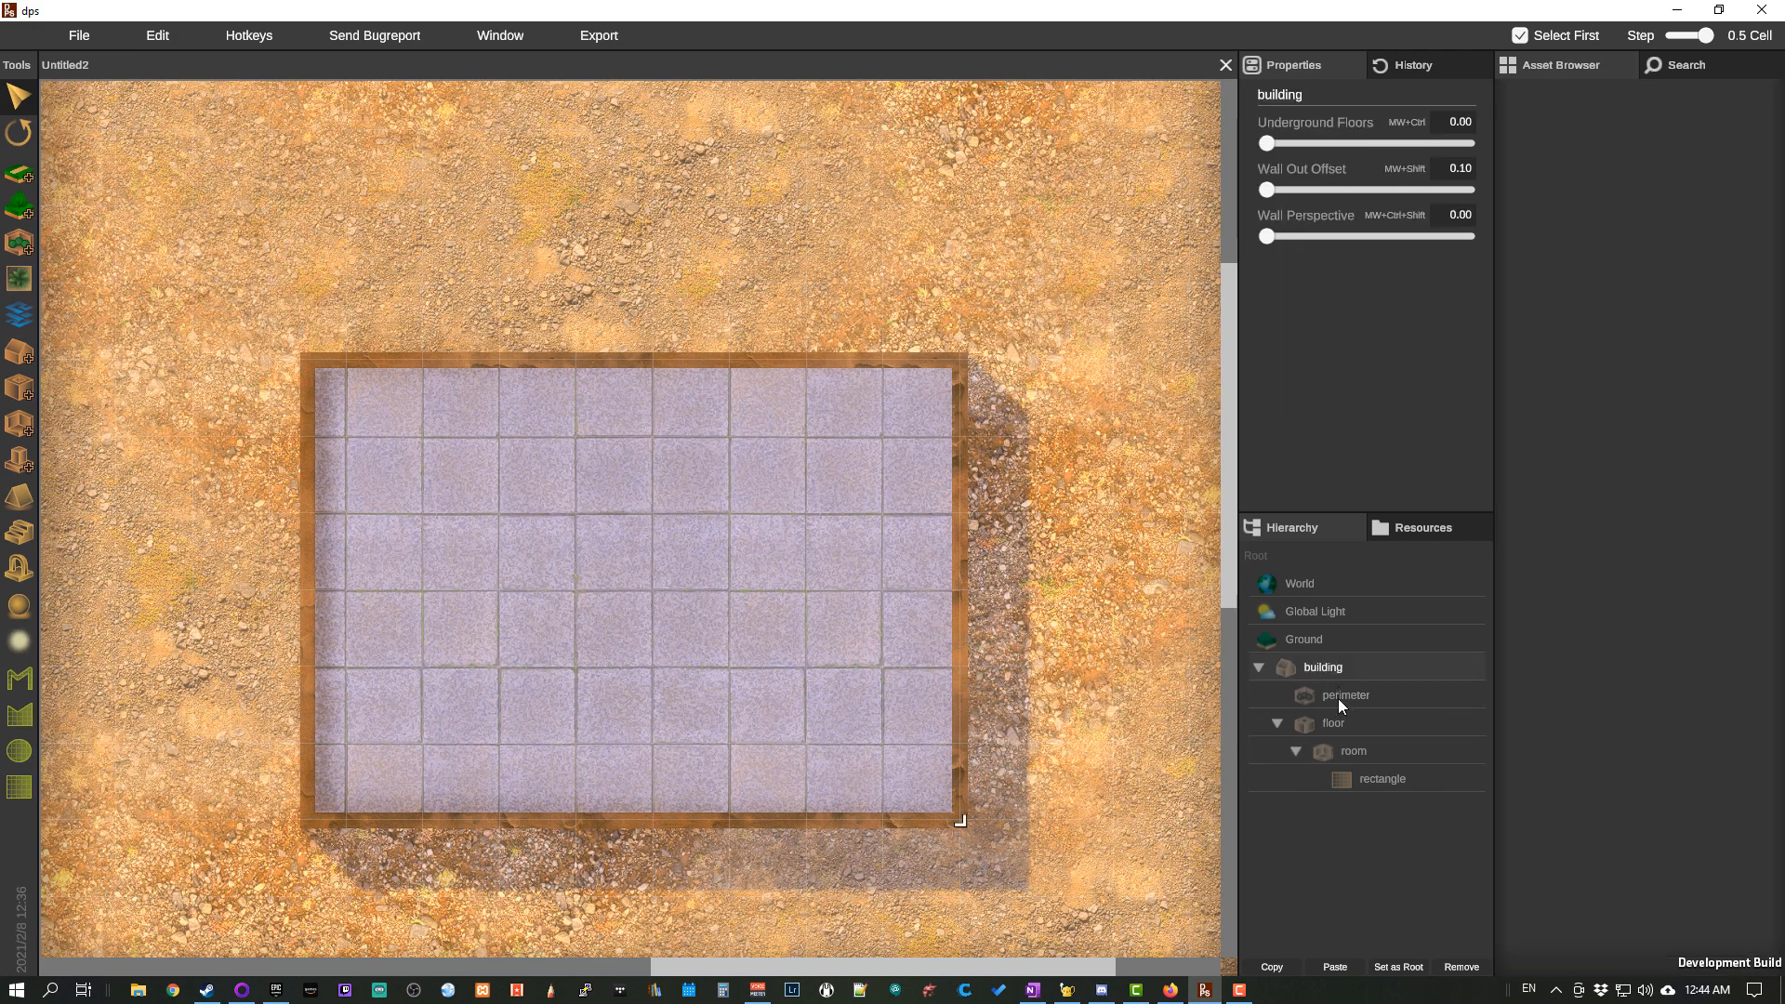
{"action": "left_click", "coordinate": [1339, 703]}
{"action": "left_click", "coordinate": [1341, 725]}
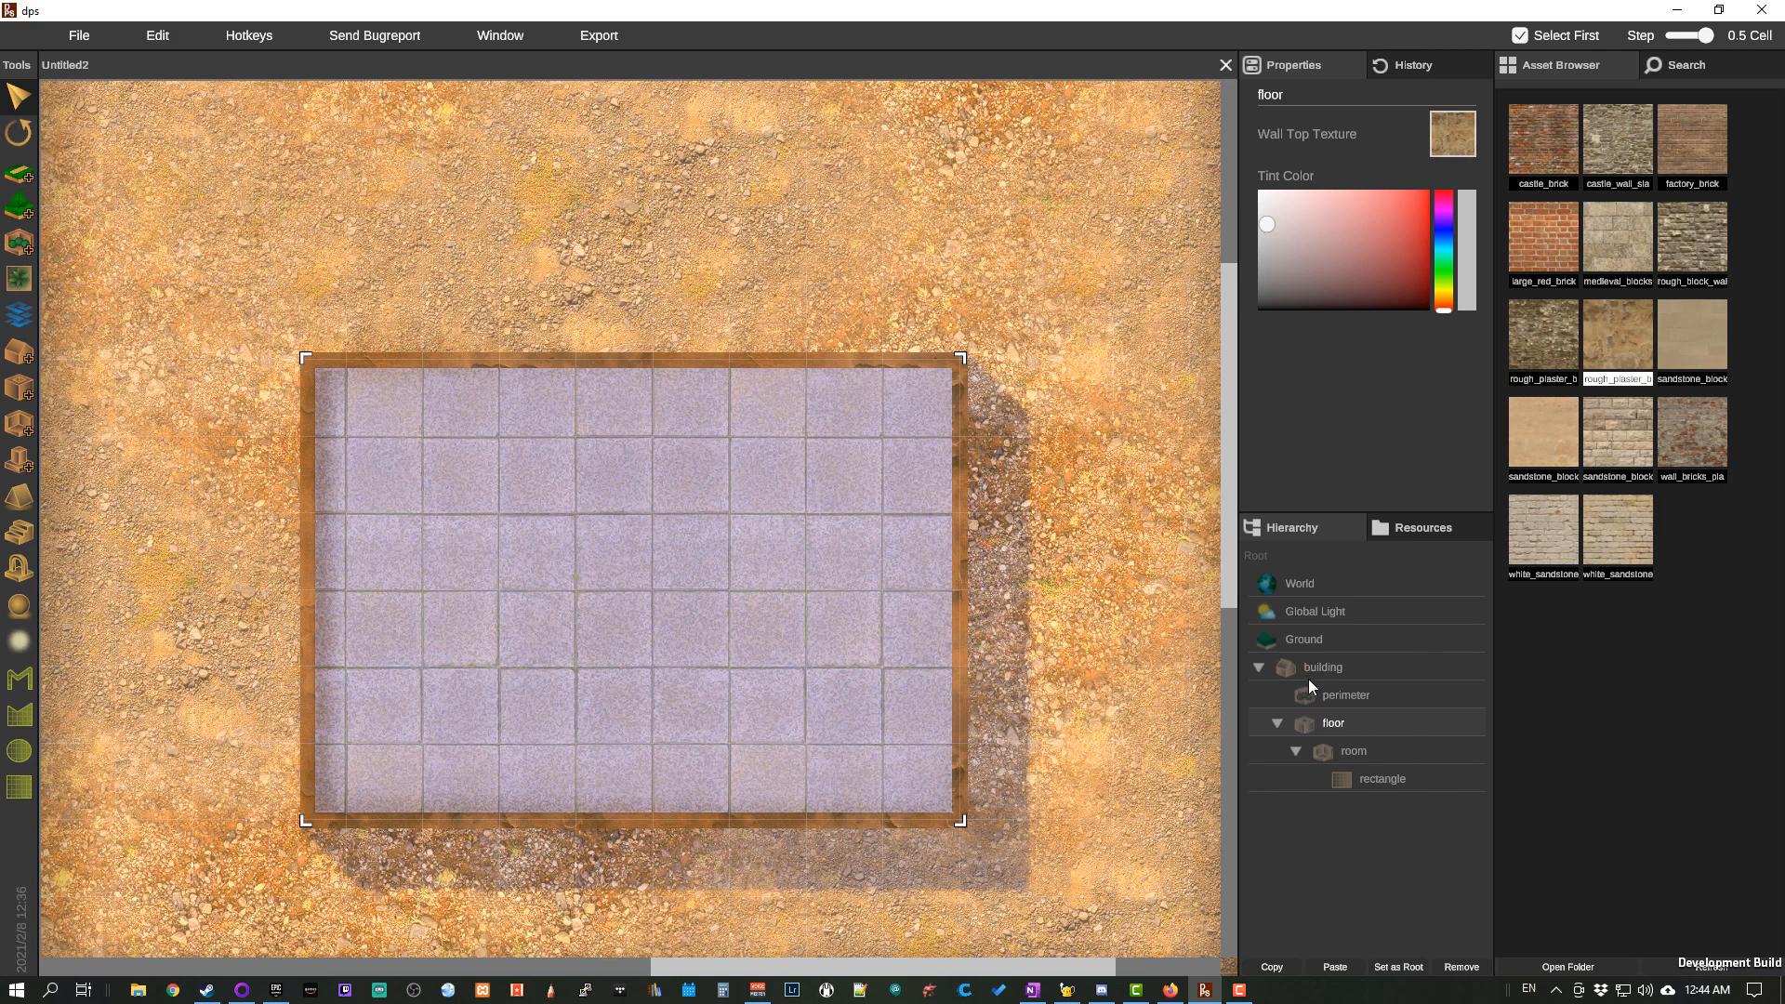
{"action": "left_click", "coordinate": [1353, 757]}
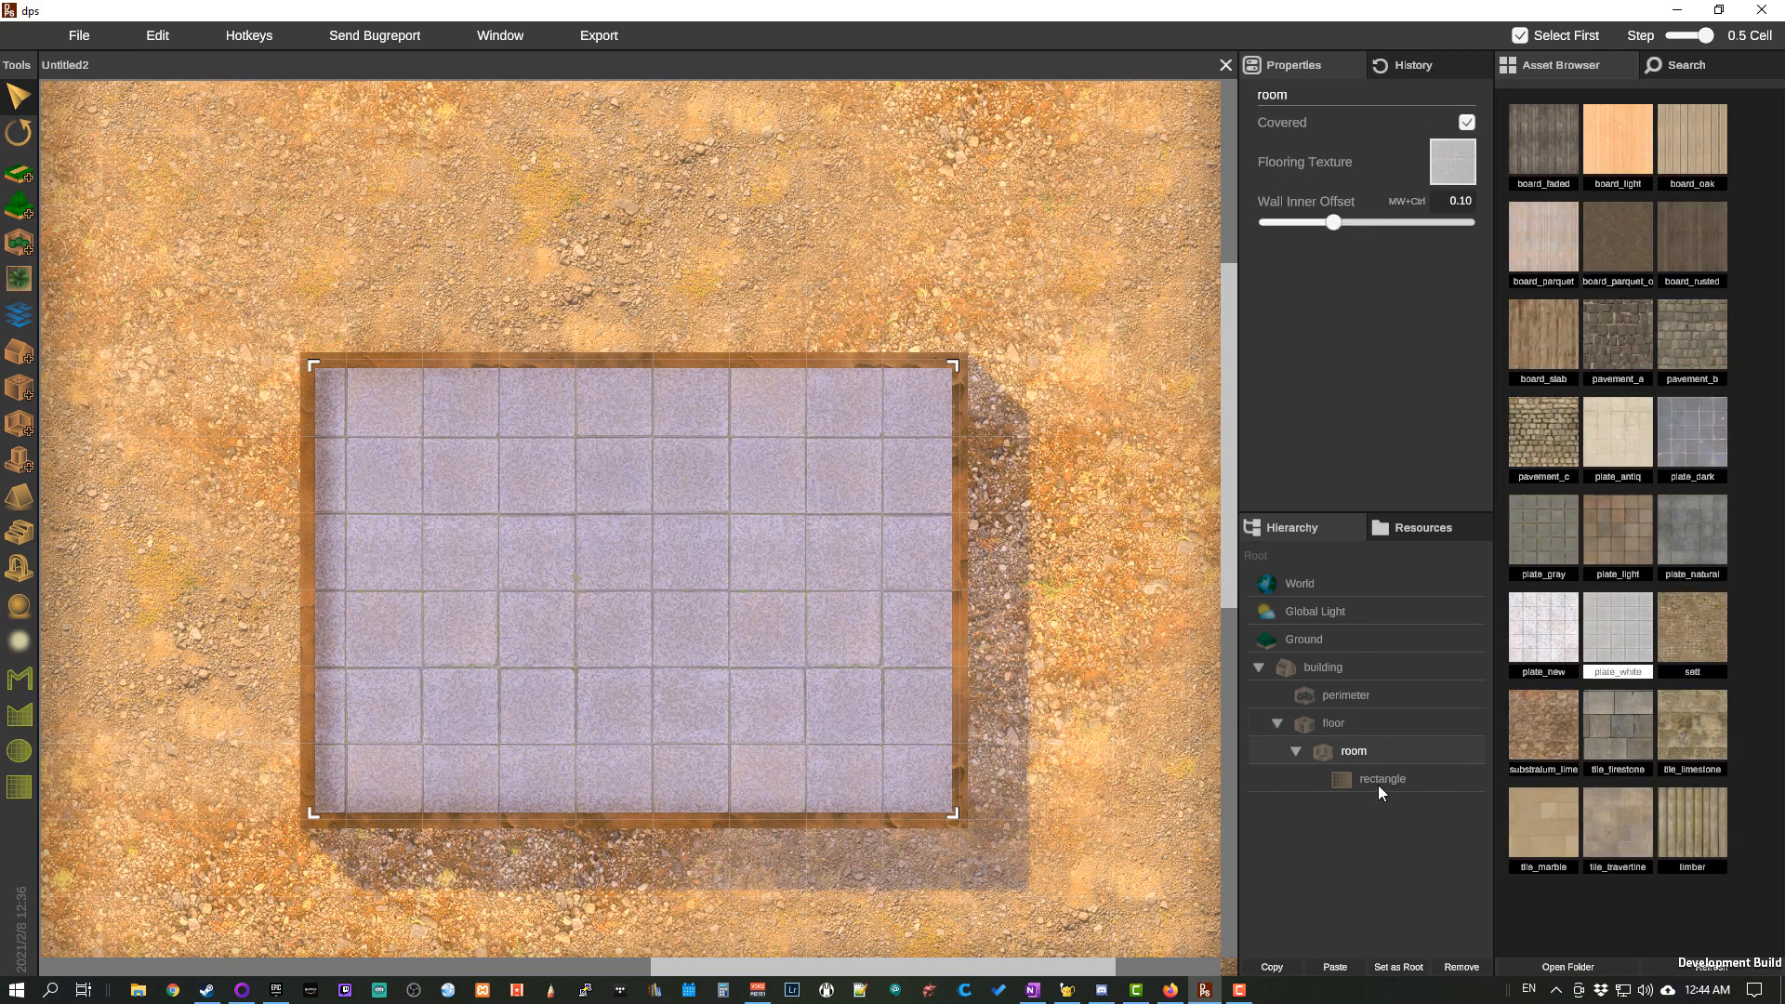
{"action": "left_click", "coordinate": [1378, 783]}
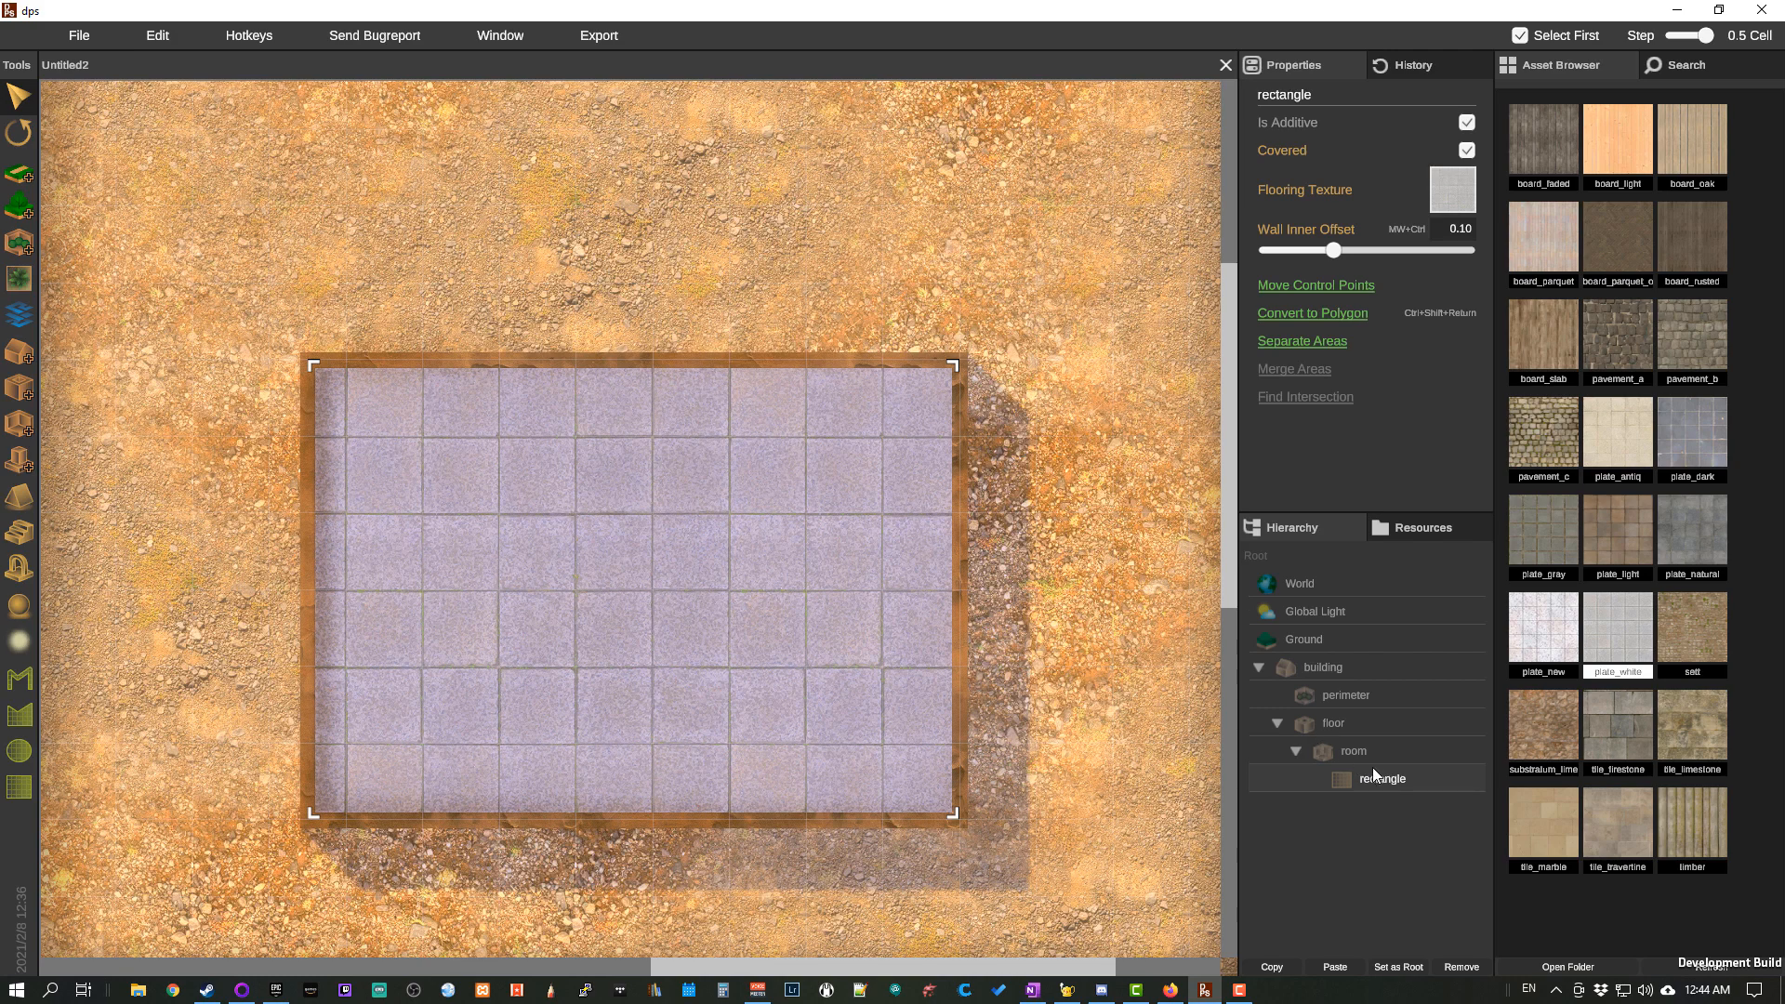
Step: Surround the building with chairs by giving its perimeter the chair A texture
{"action": "left_click", "coordinate": [1346, 696]}
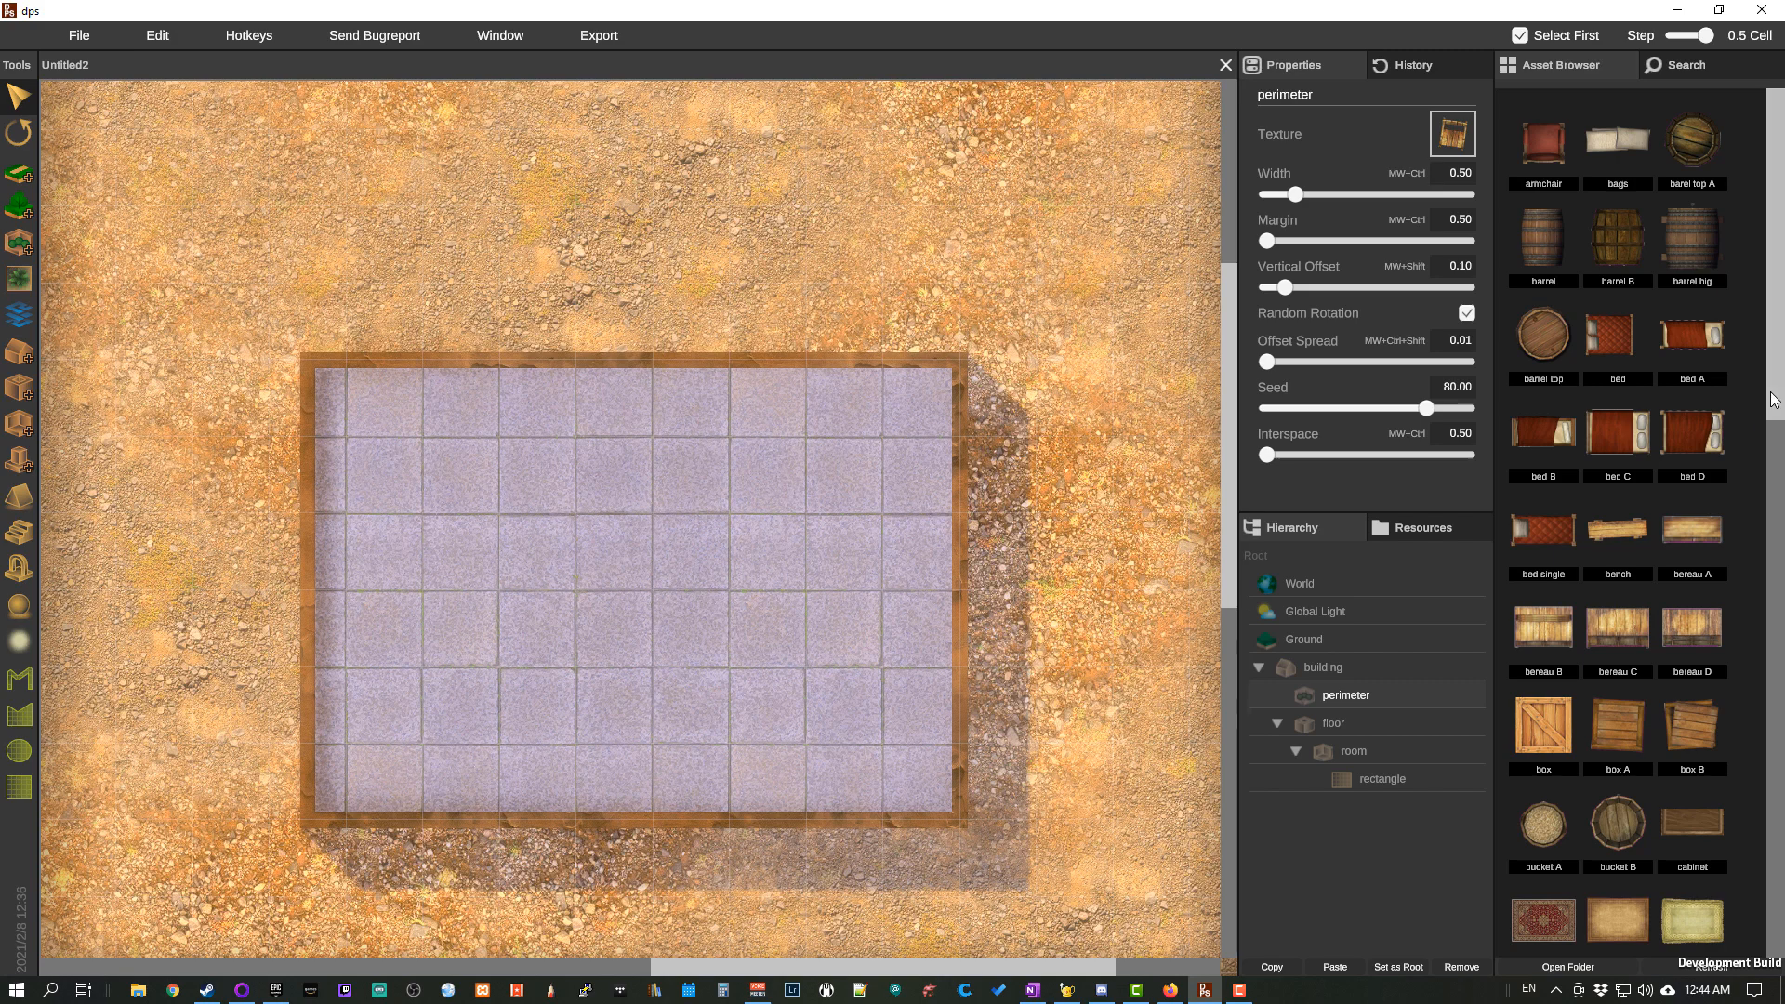
{"action": "scroll", "coordinate": [1713, 600], "scroll_direction": "down", "scroll_amount": 5}
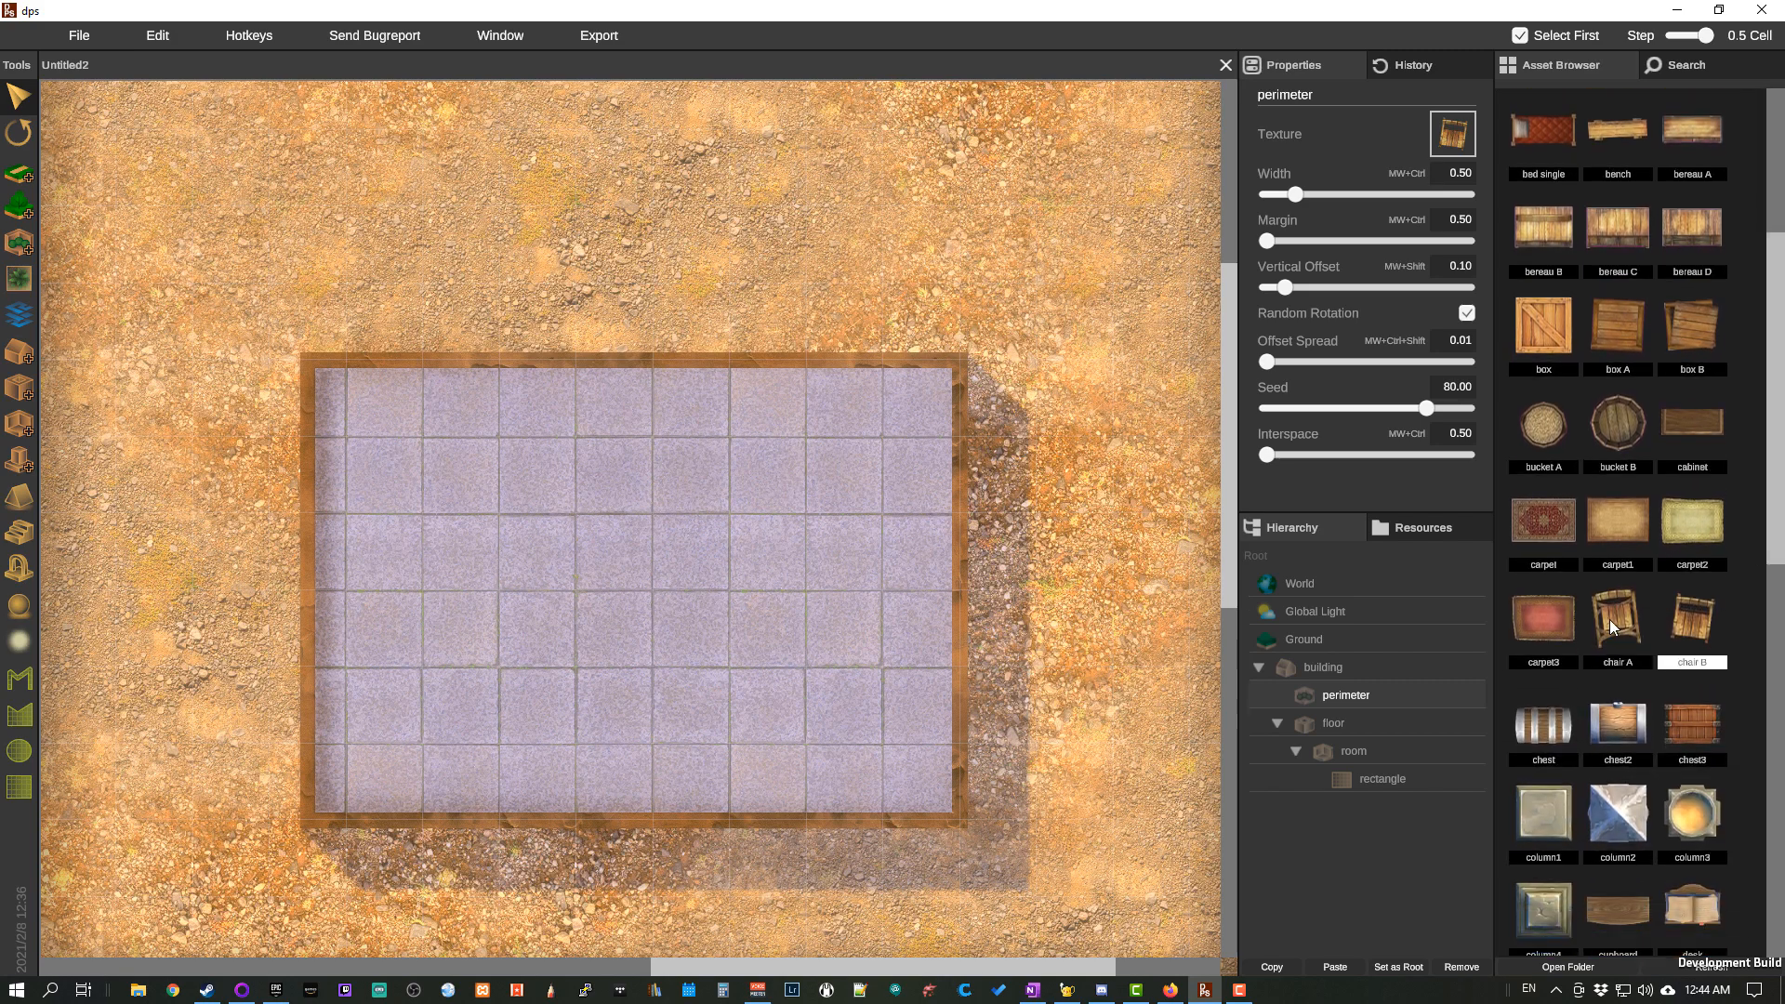
{"action": "left_click", "coordinate": [1610, 619]}
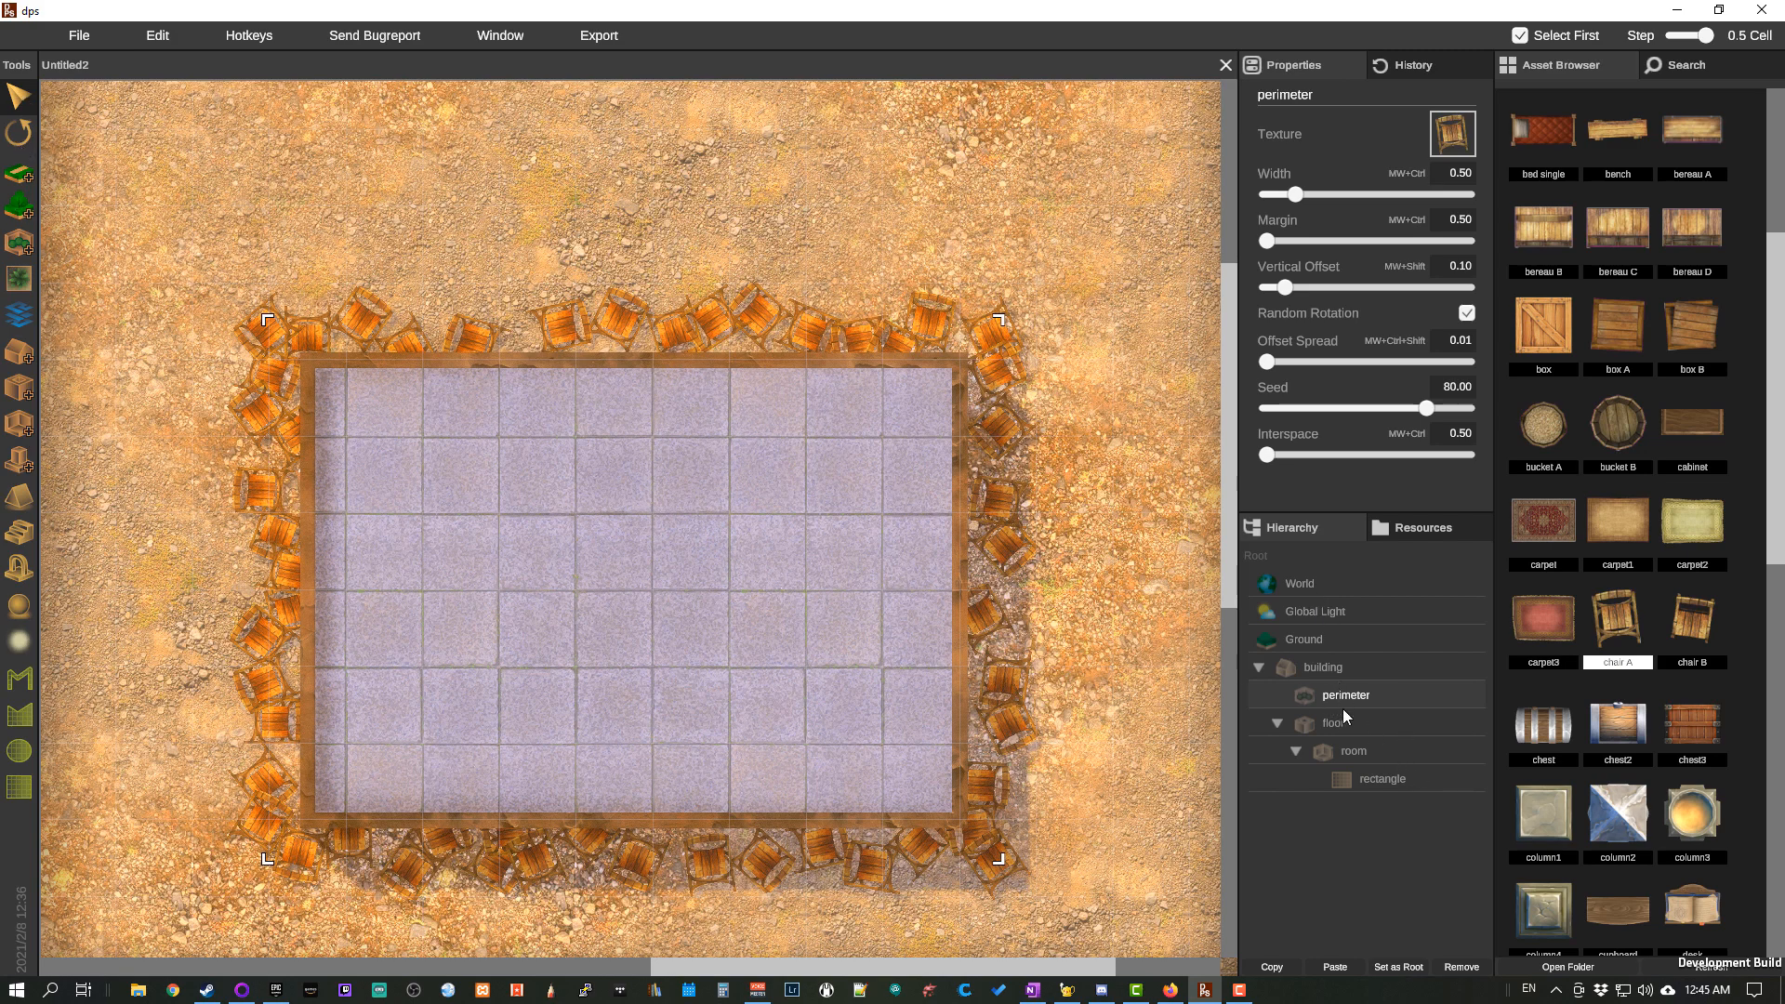
Step: Add a second room to the floor and draw an additive rectangle for it overlapping the first room's upper-left corner
{"action": "left_click", "coordinate": [1357, 754]}
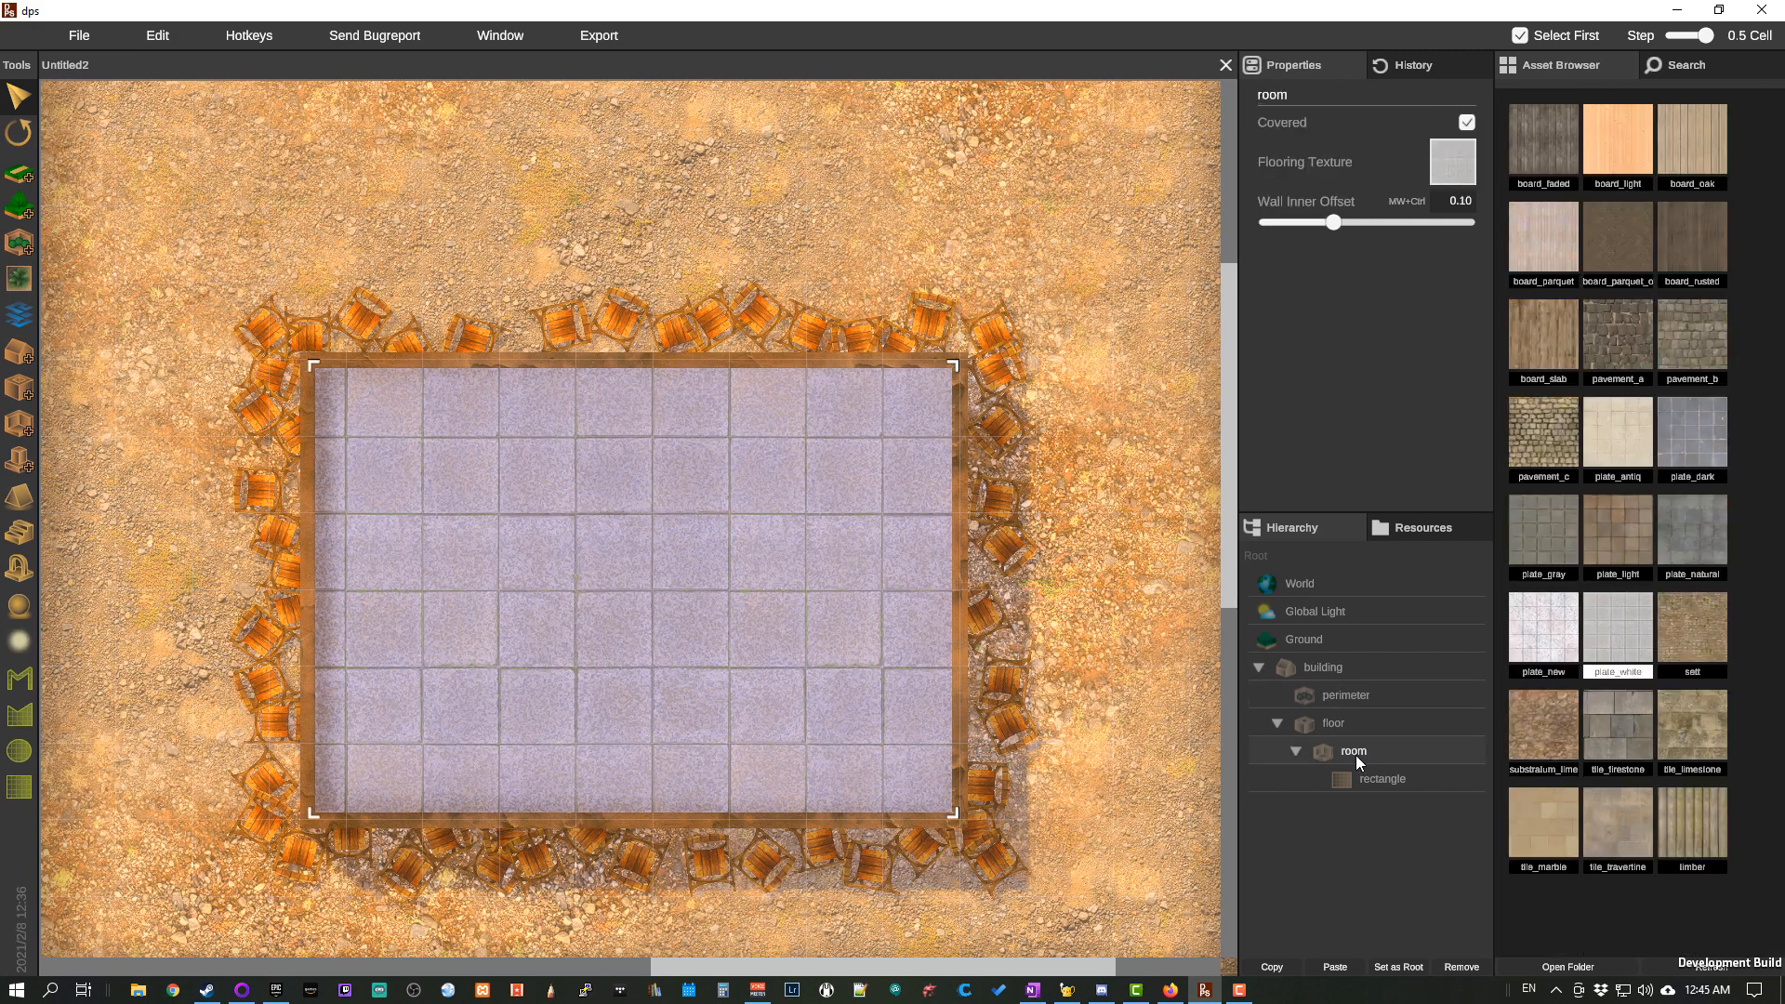
{"action": "left_click", "coordinate": [37, 434]}
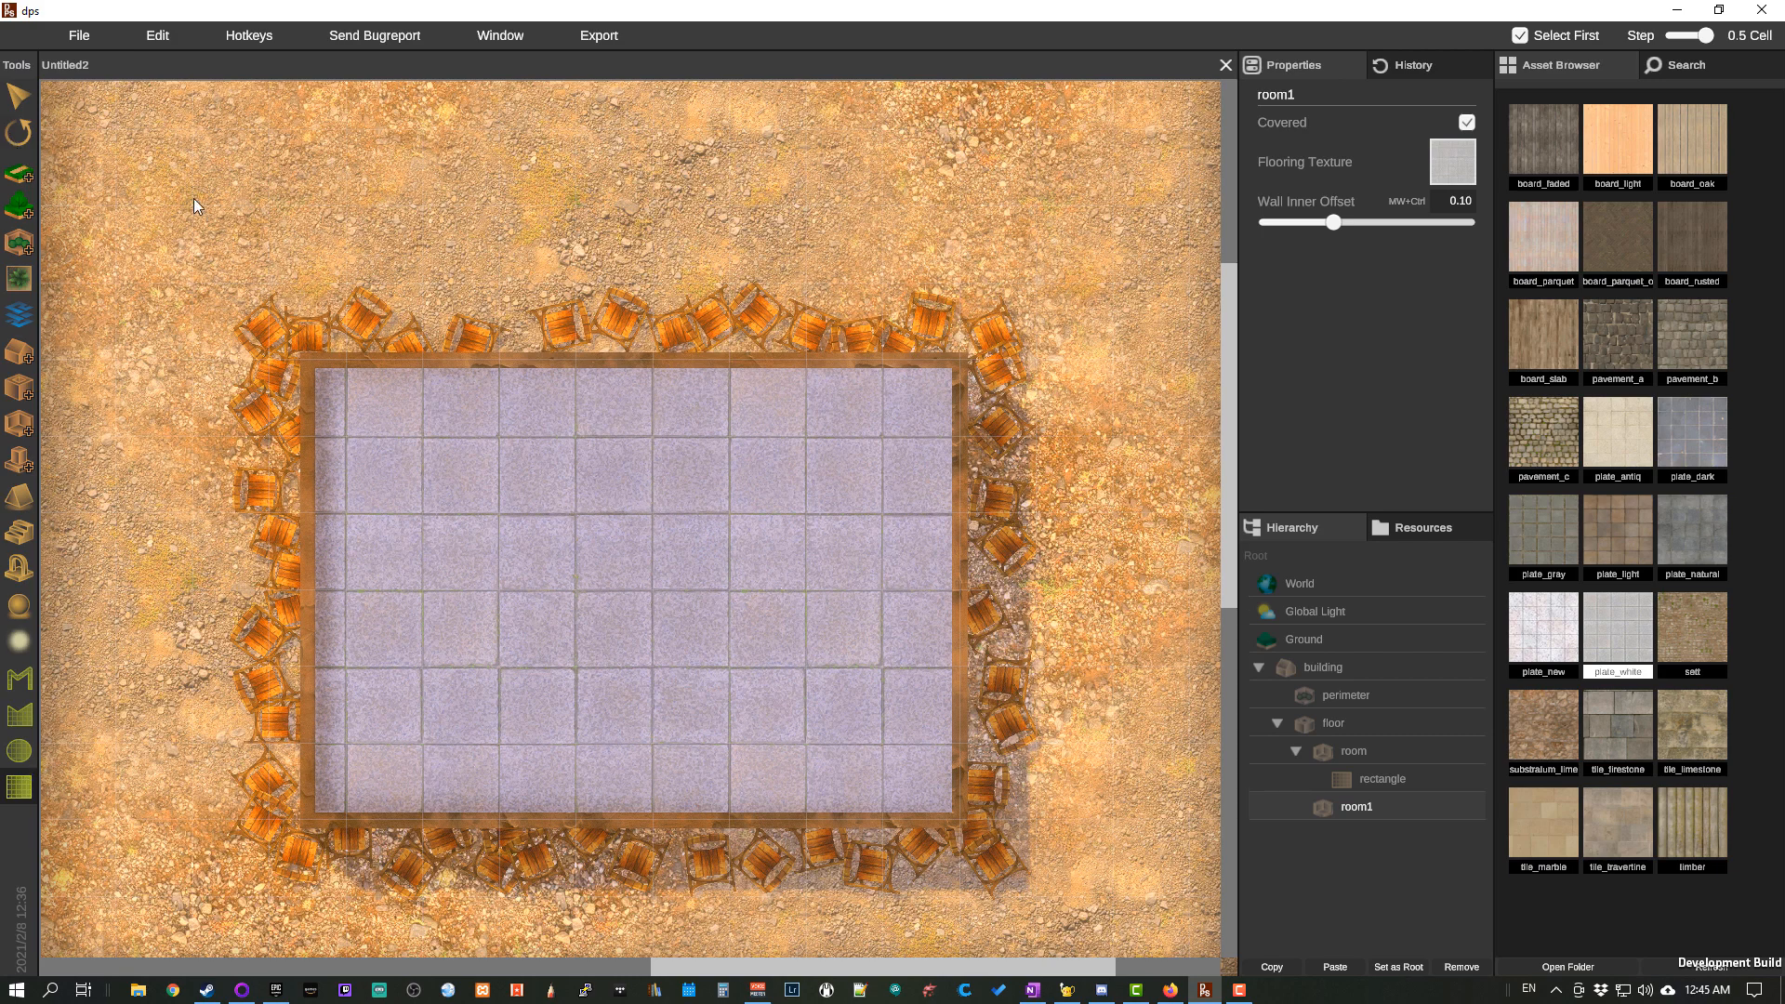
{"action": "left_click_drag", "start_coordinate": [193, 205], "coordinate": [646, 660]}
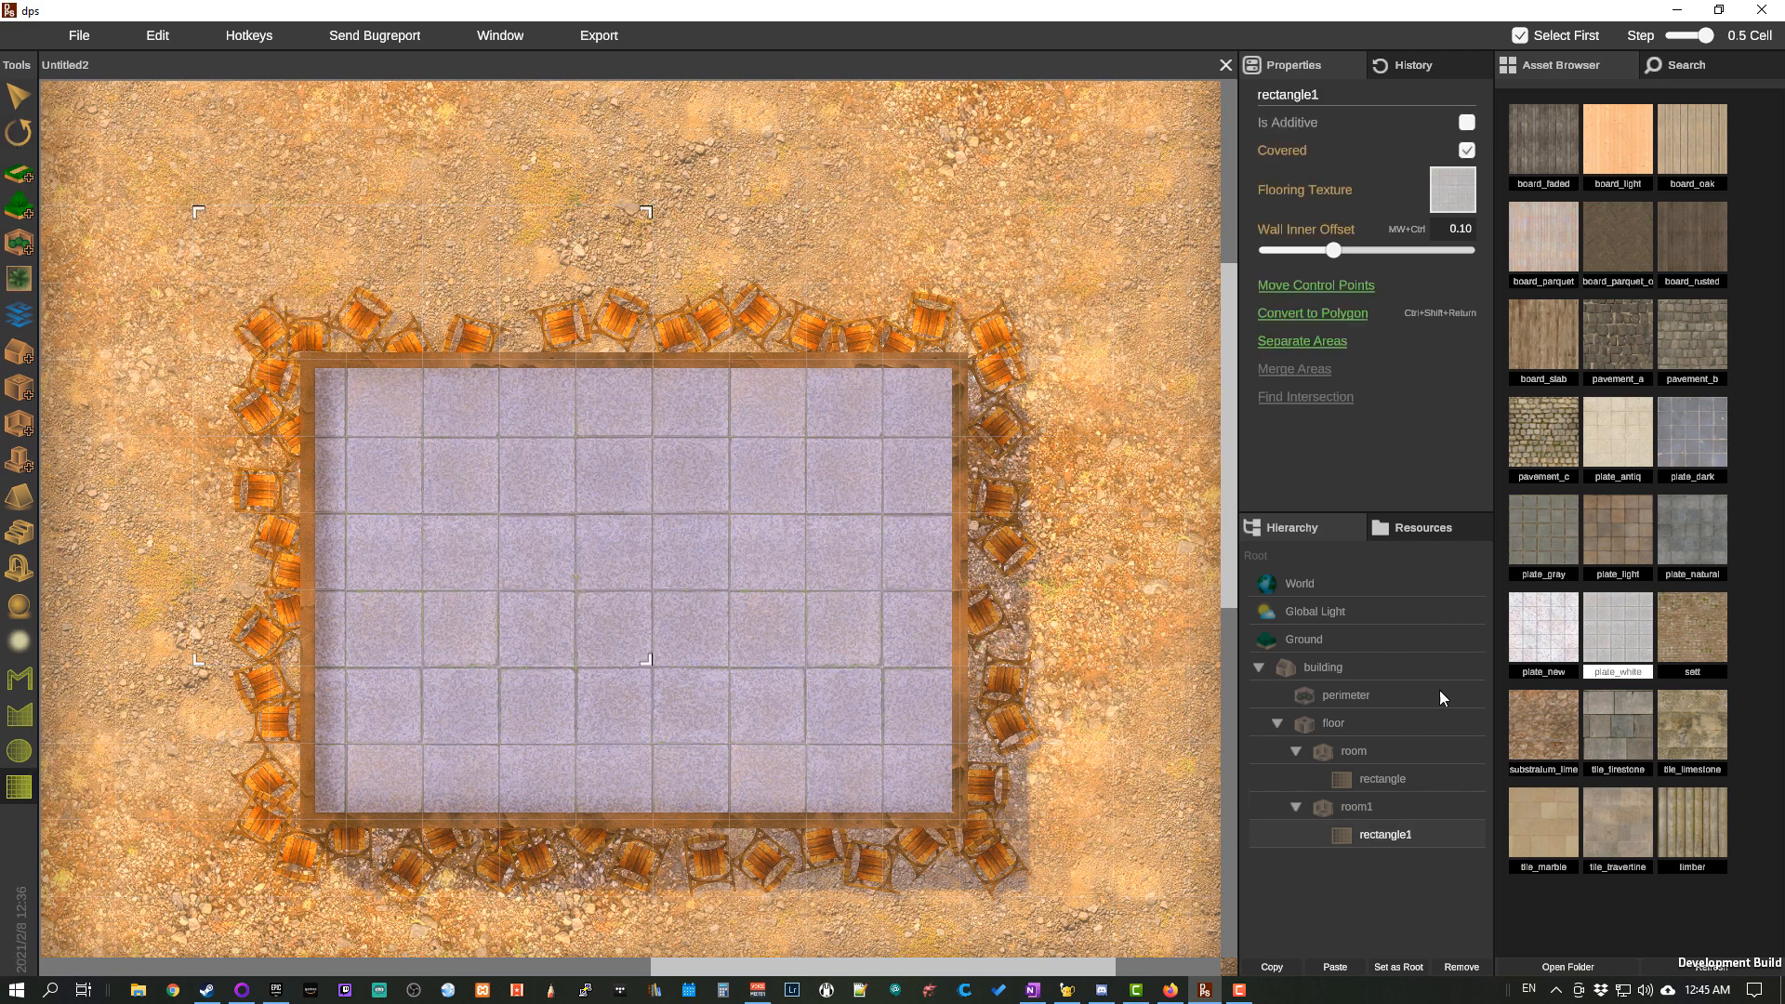
{"action": "left_click", "coordinate": [1466, 122]}
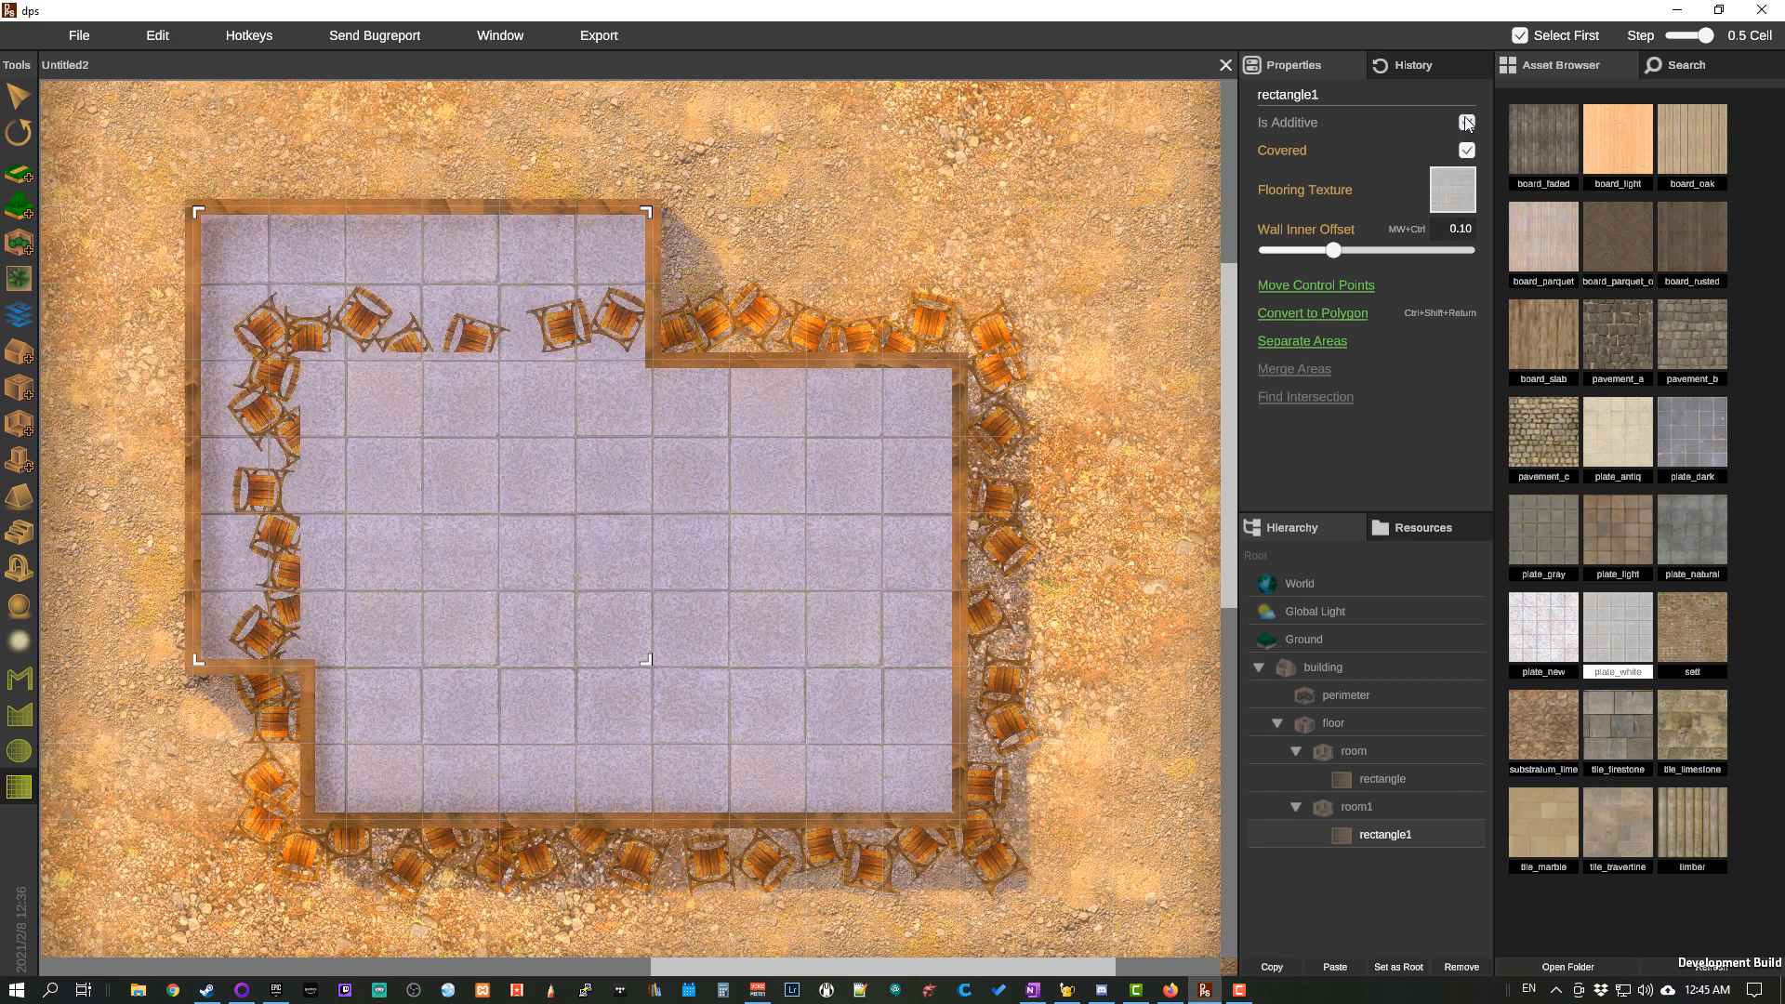
{"action": "left_click", "coordinate": [17, 95]}
Step: Move the second room's rectangle up and to the left so that it still overlaps the first room
{"action": "mouse_move", "coordinate": [359, 244]}
{"action": "left_mouse_down"}
{"action": "mouse_move", "coordinate": [251, 172]}
{"action": "mouse_move", "coordinate": [341, 246]}
{"action": "left_mouse_up"}
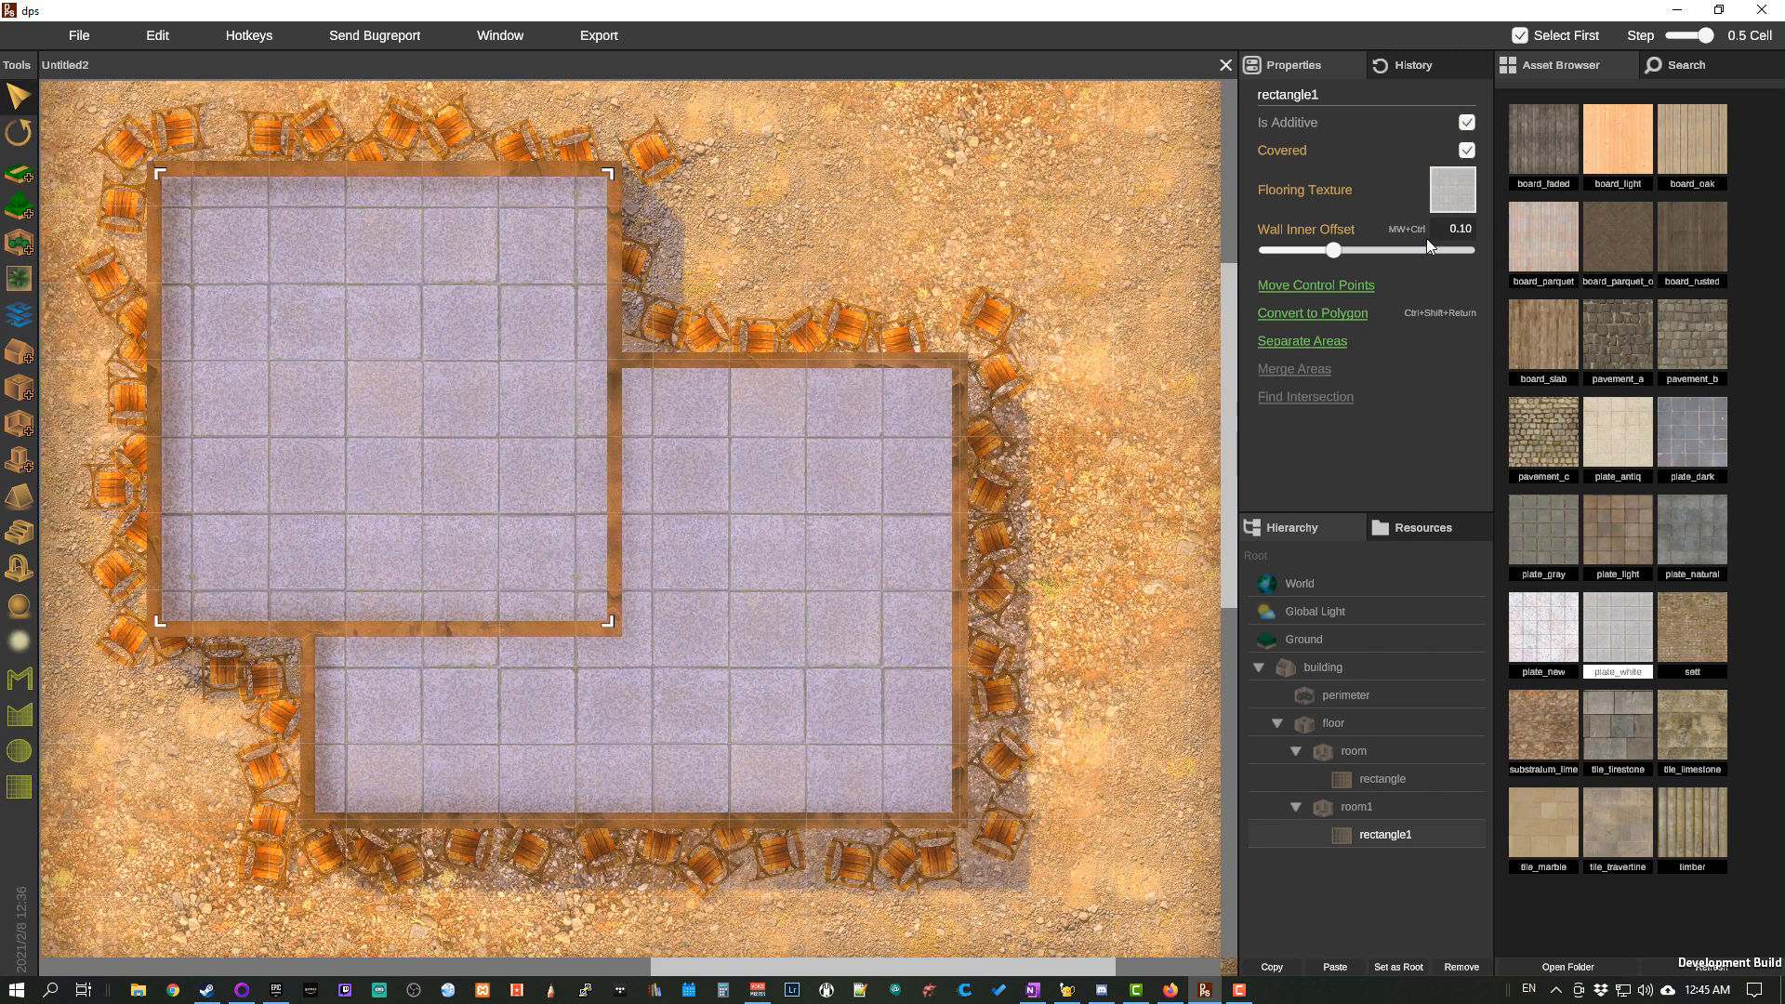
{"action": "scroll", "coordinate": [974, 240], "scroll_direction": "down", "scroll_amount": 1}
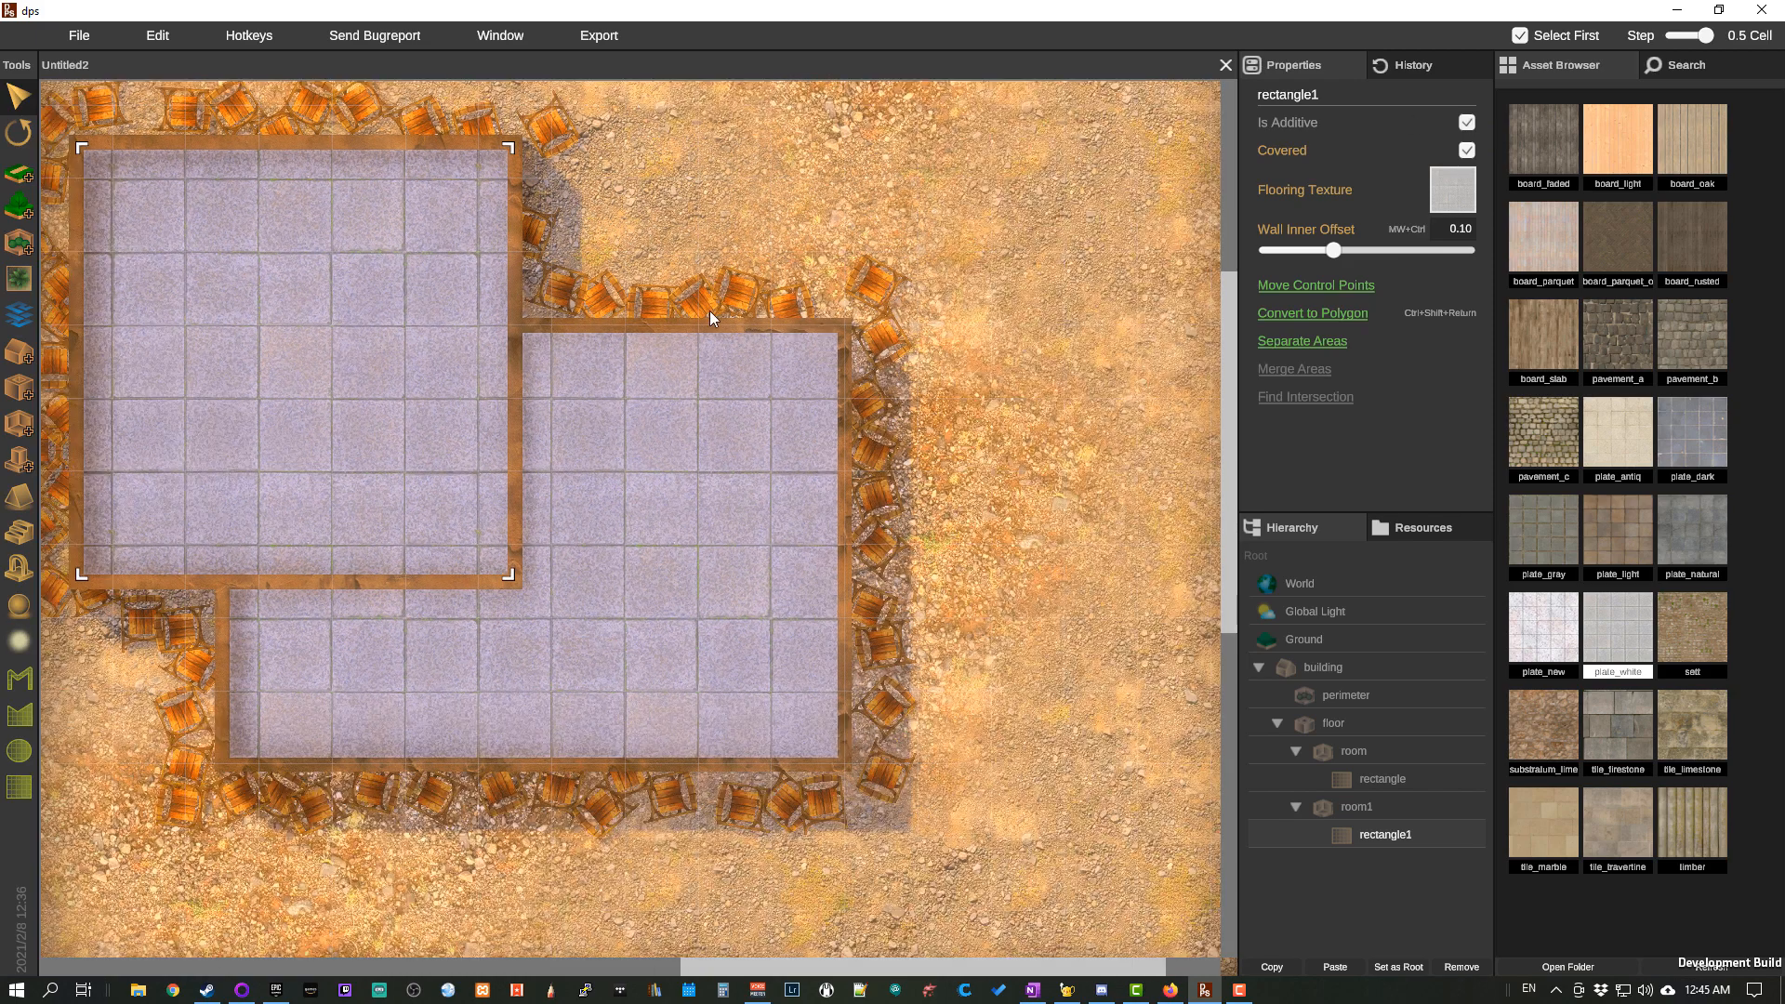
{"action": "scroll", "coordinate": [707, 314], "scroll_direction": "down", "scroll_amount": 1}
{"action": "left_click_drag", "start_coordinate": [683, 333], "coordinate": [948, 453]}
{"action": "left_click_drag", "start_coordinate": [597, 432], "coordinate": [574, 418]}
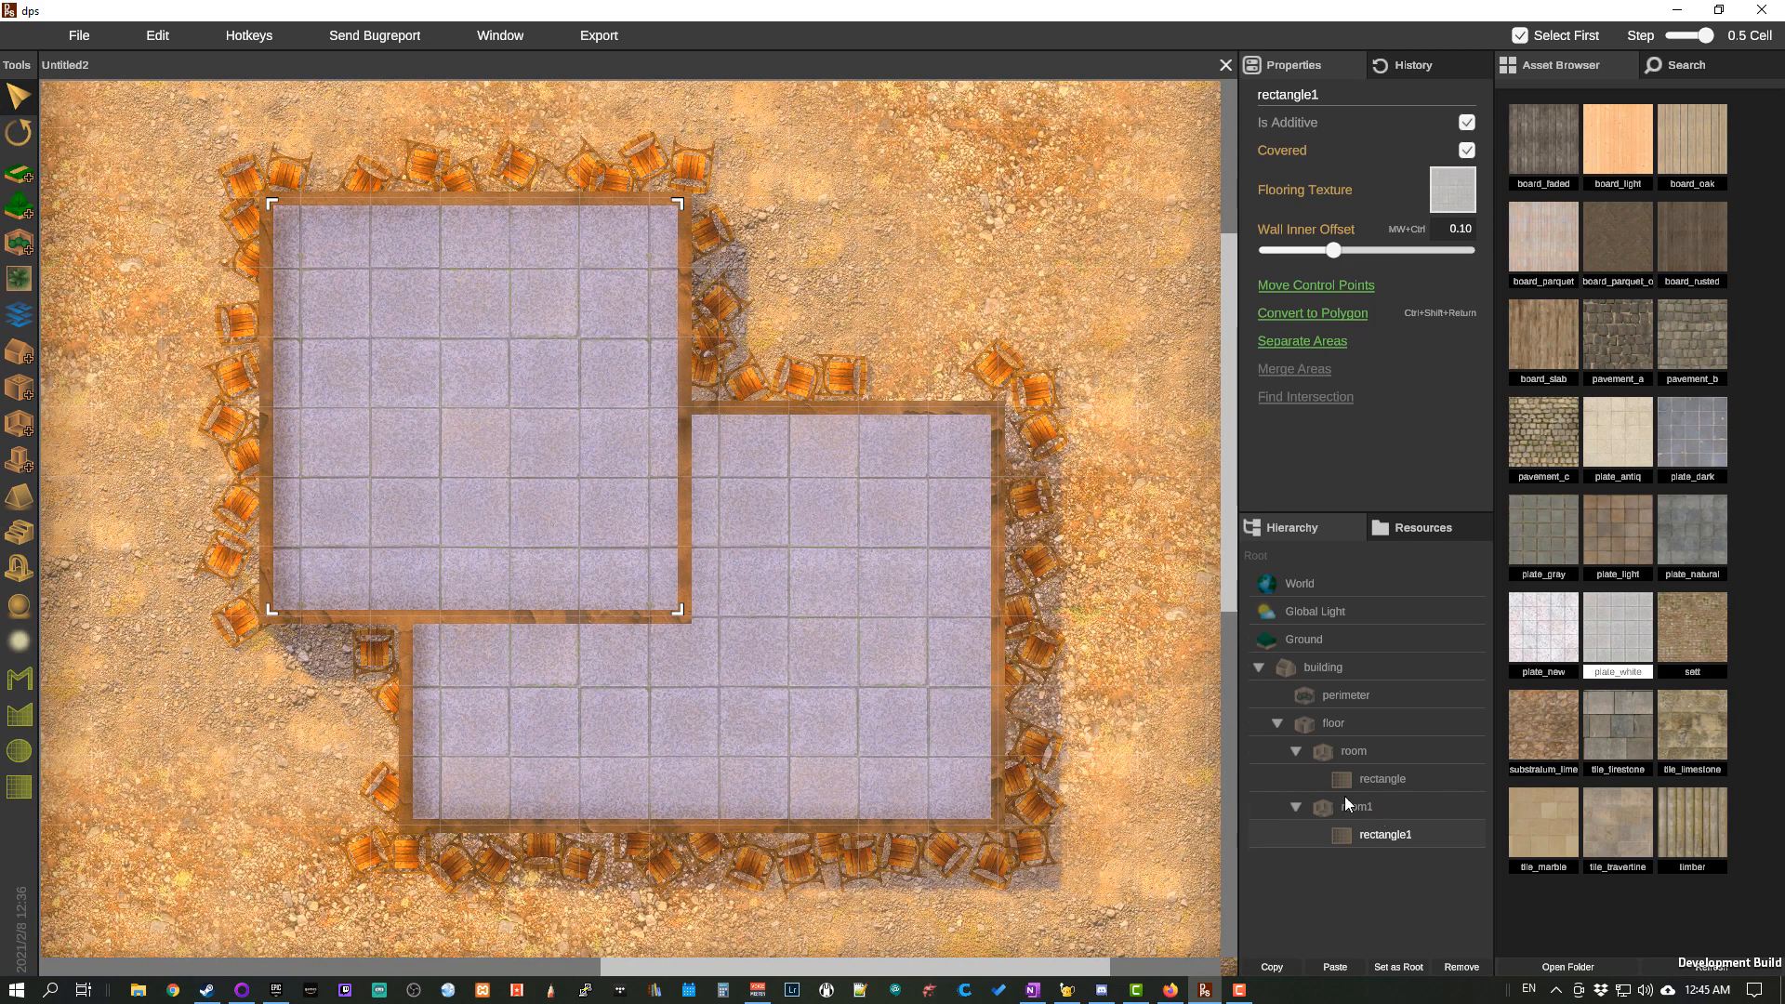
{"action": "left_click_drag", "start_coordinate": [413, 437], "coordinate": [377, 437]}
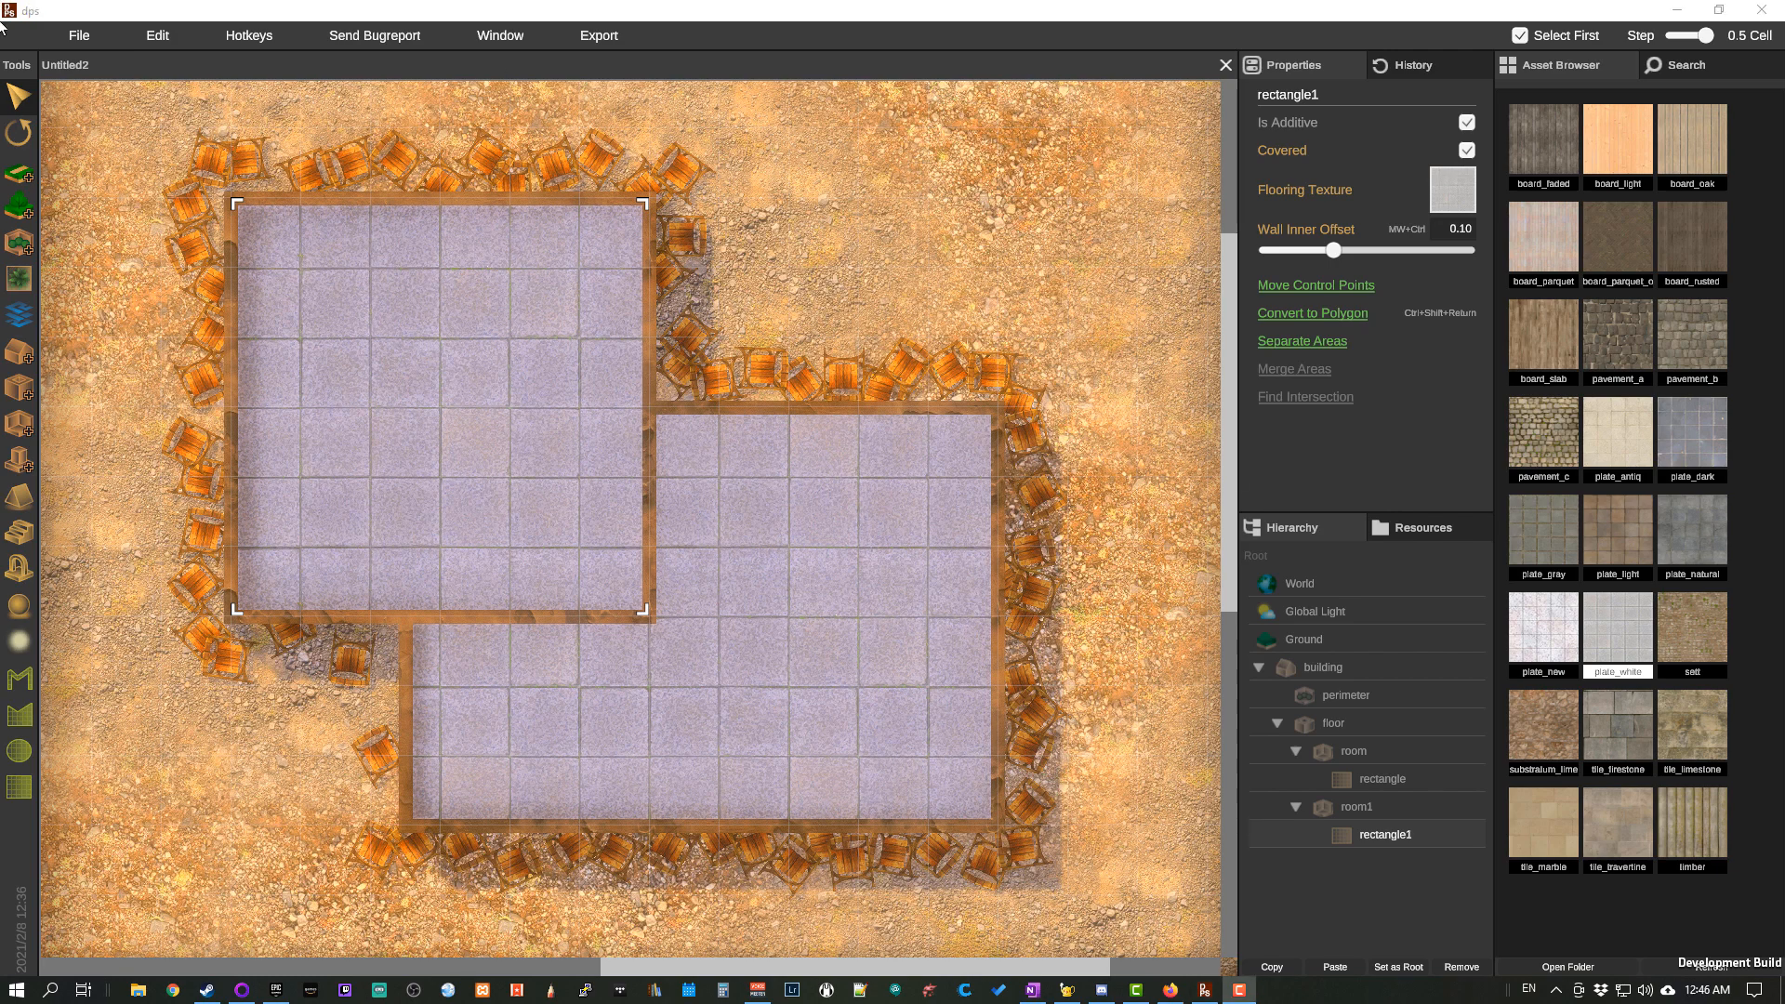
Step: Reposition the square room (rectangle1) half a cell up and half a cell left, keeping it overlapping the larger room
{"action": "mouse_move", "coordinate": [499, 388]}
{"action": "left_mouse_down"}
{"action": "mouse_move", "coordinate": [485, 360]}
{"action": "mouse_move", "coordinate": [437, 455]}
{"action": "mouse_move", "coordinate": [522, 383]}
{"action": "left_mouse_up"}
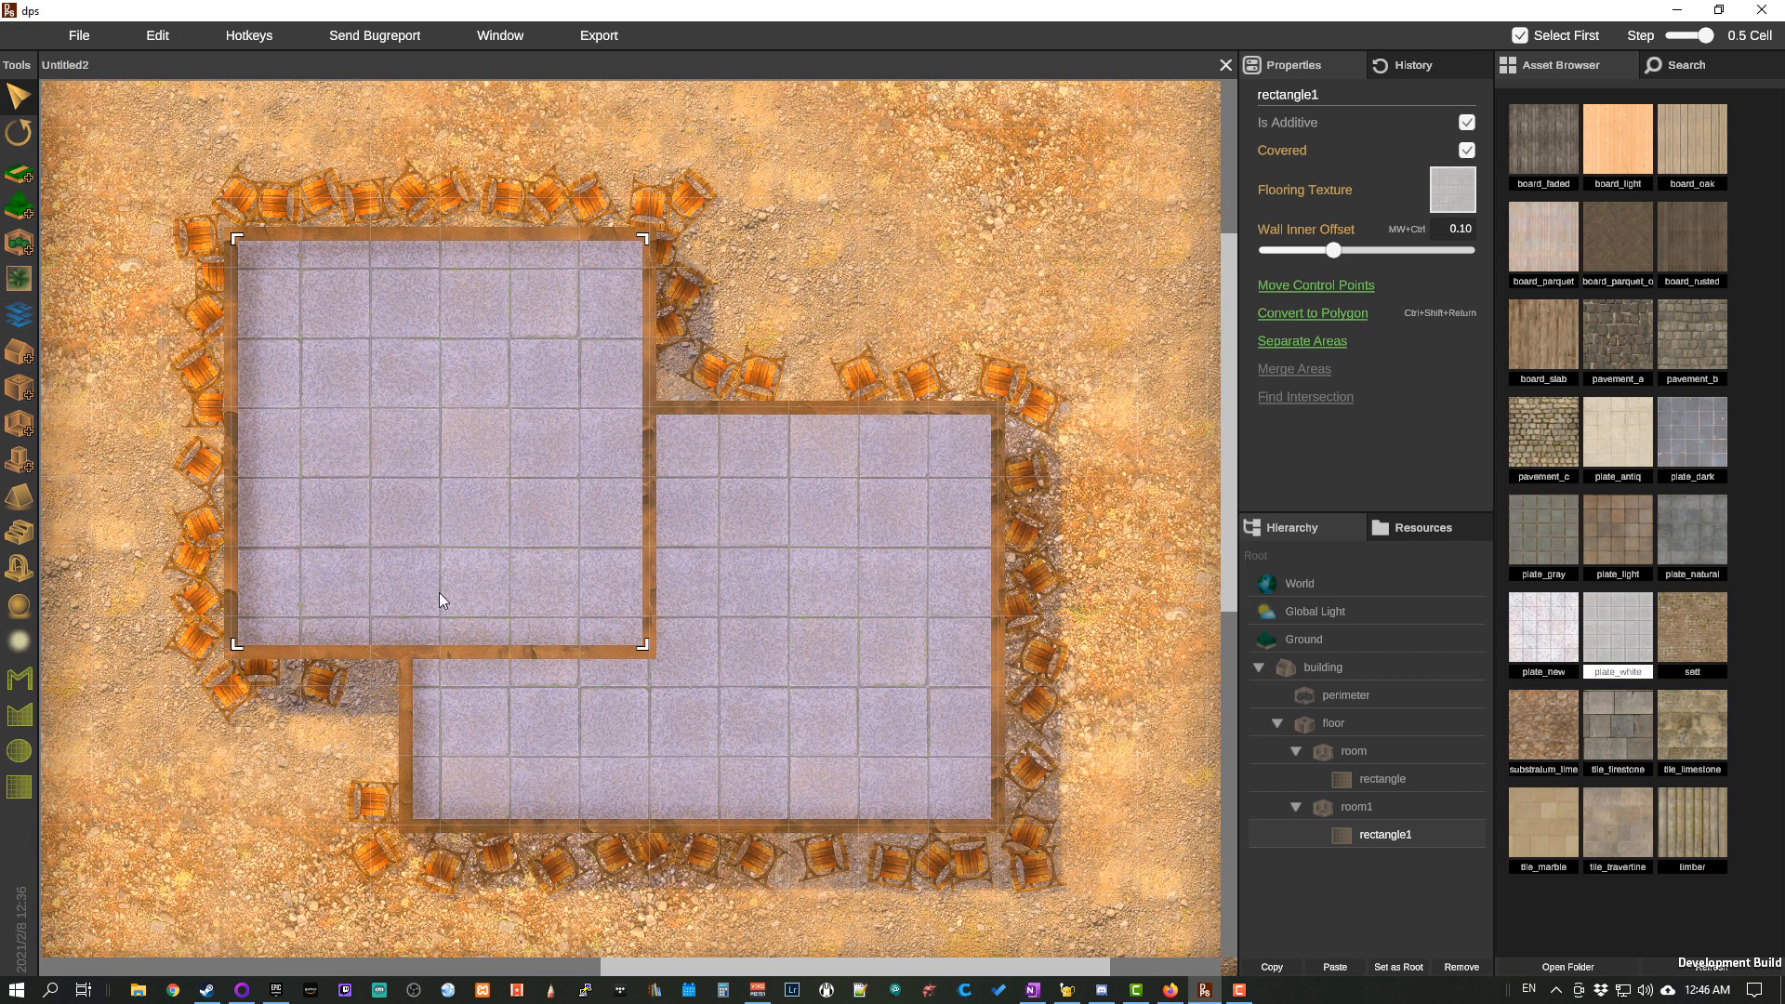
{"action": "left_click_drag", "start_coordinate": [438, 593], "coordinate": [333, 443]}
{"action": "mouse_move", "coordinate": [367, 376]}
{"action": "left_mouse_down"}
{"action": "mouse_move", "coordinate": [343, 400]}
{"action": "mouse_move", "coordinate": [375, 383]}
{"action": "left_mouse_up"}
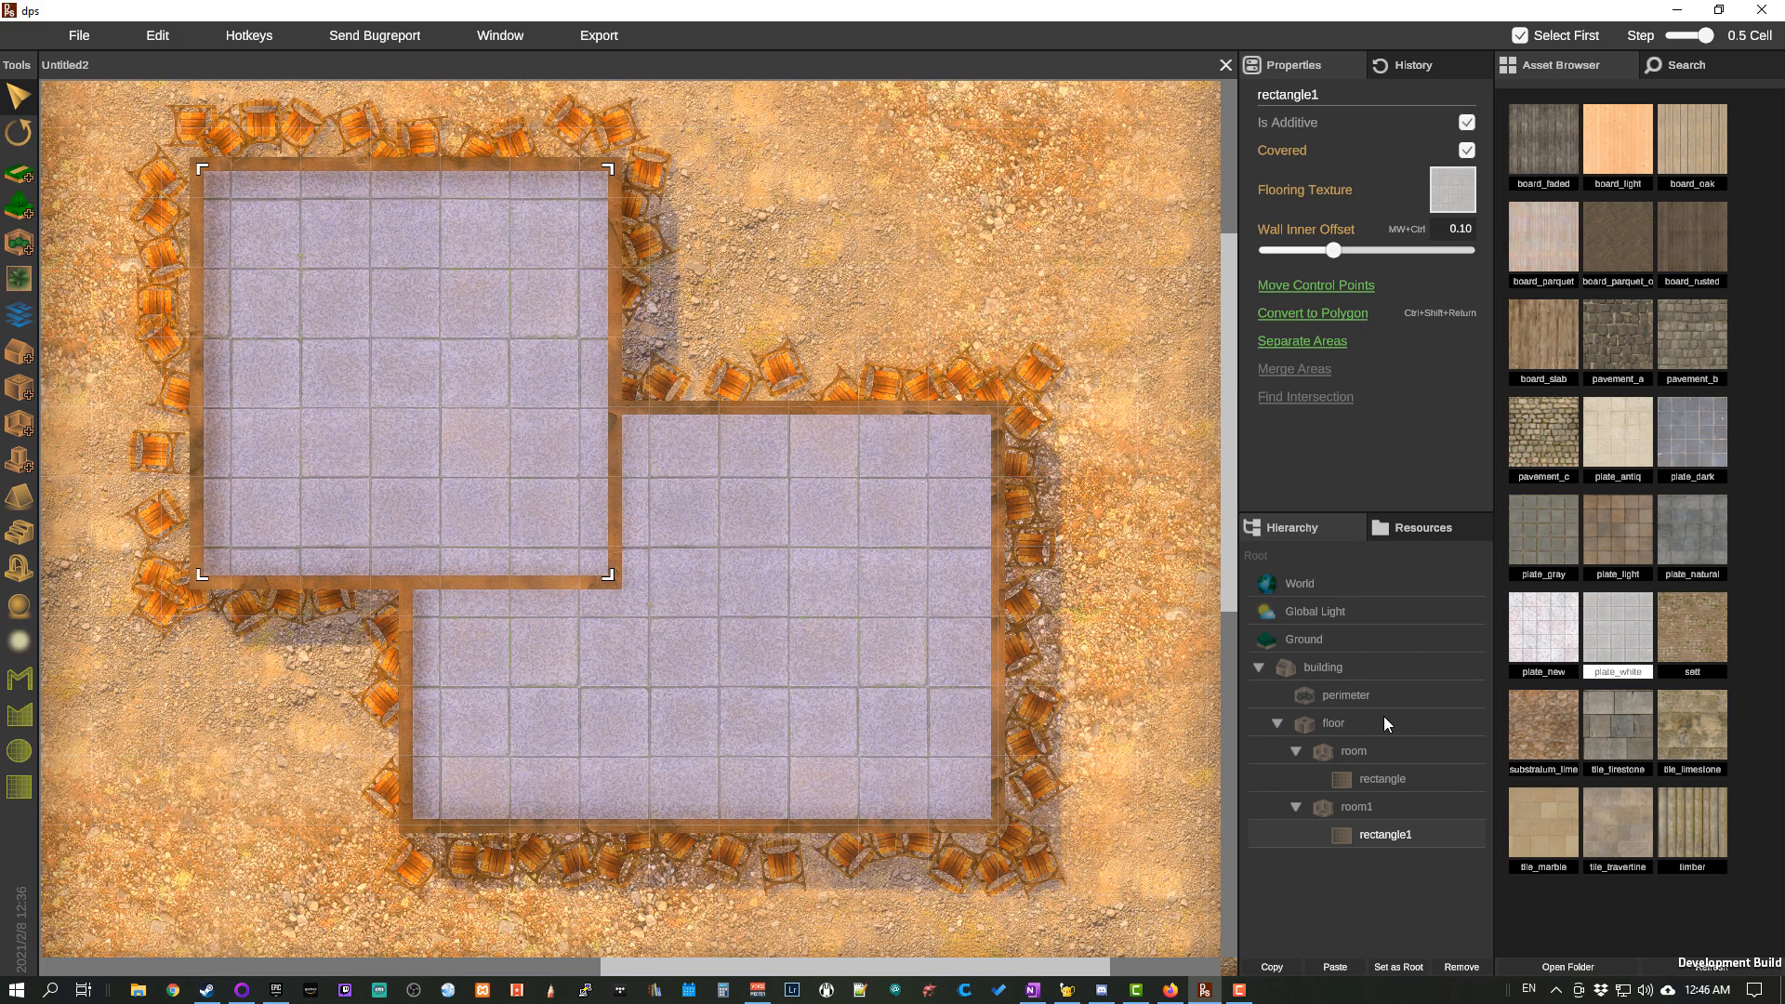
Step: Shift the larger room's rectangle half a cell to the right, away from the square room
{"action": "left_click", "coordinate": [1358, 724]}
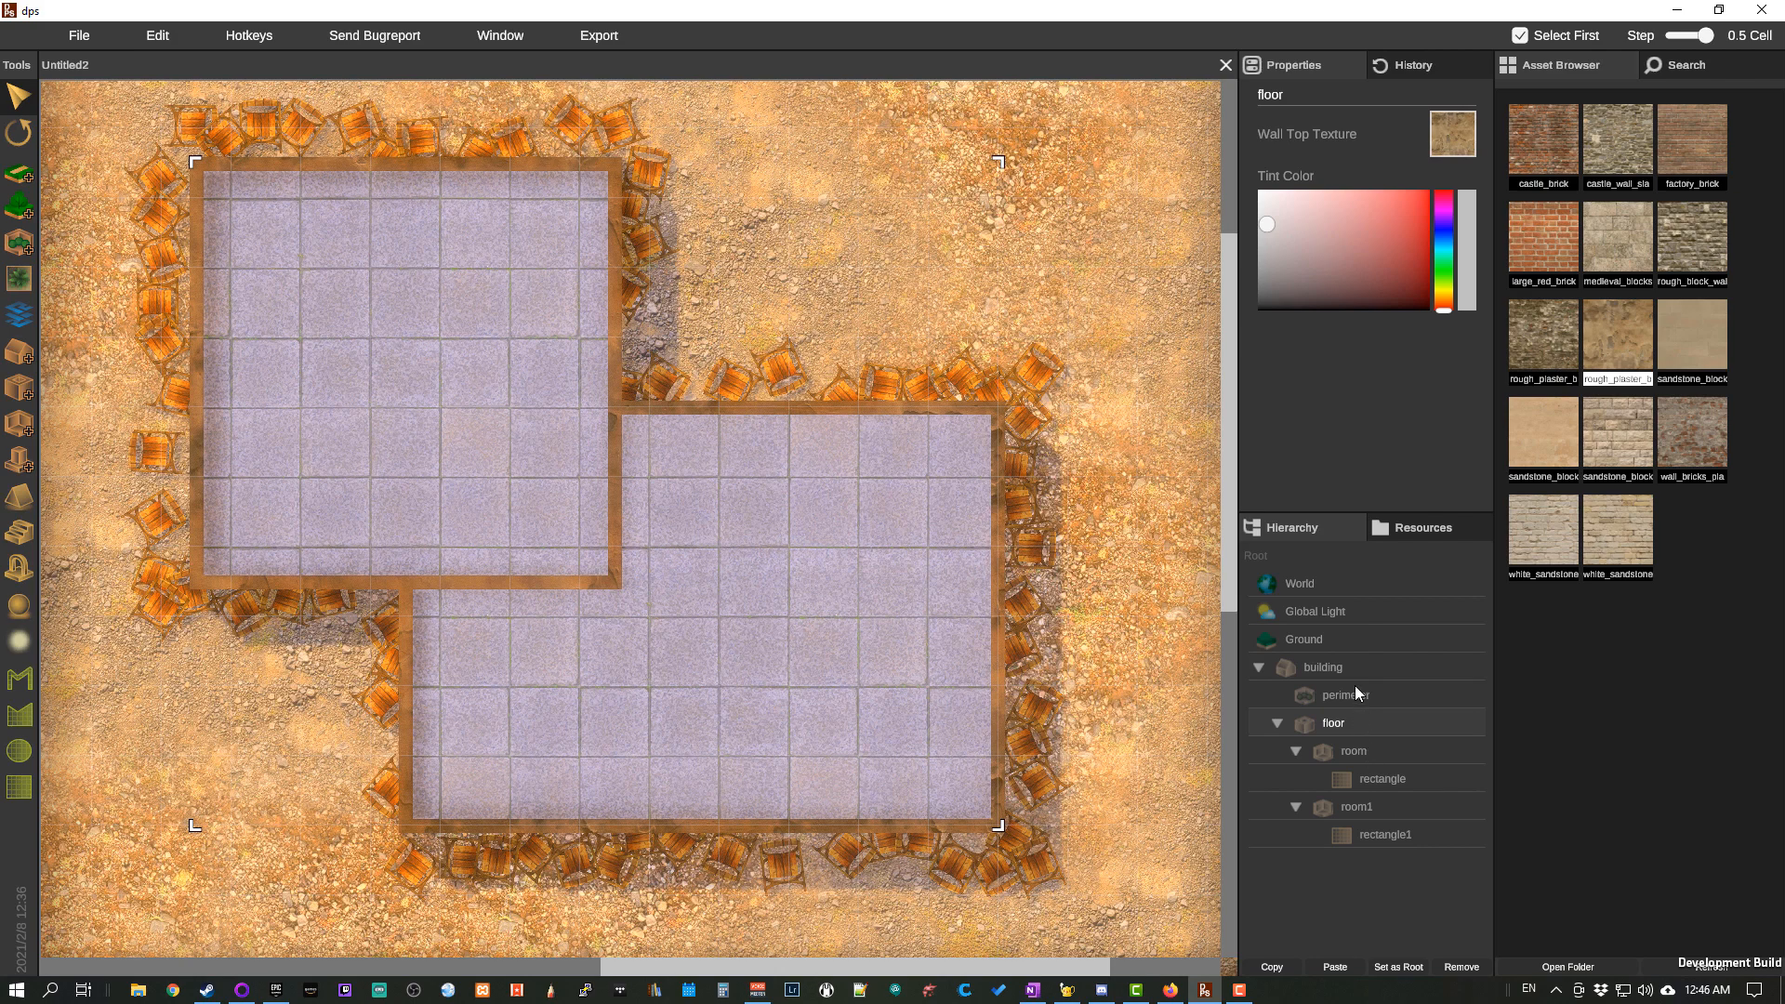
{"action": "left_click", "coordinate": [1355, 690]}
{"action": "left_click", "coordinate": [1363, 750]}
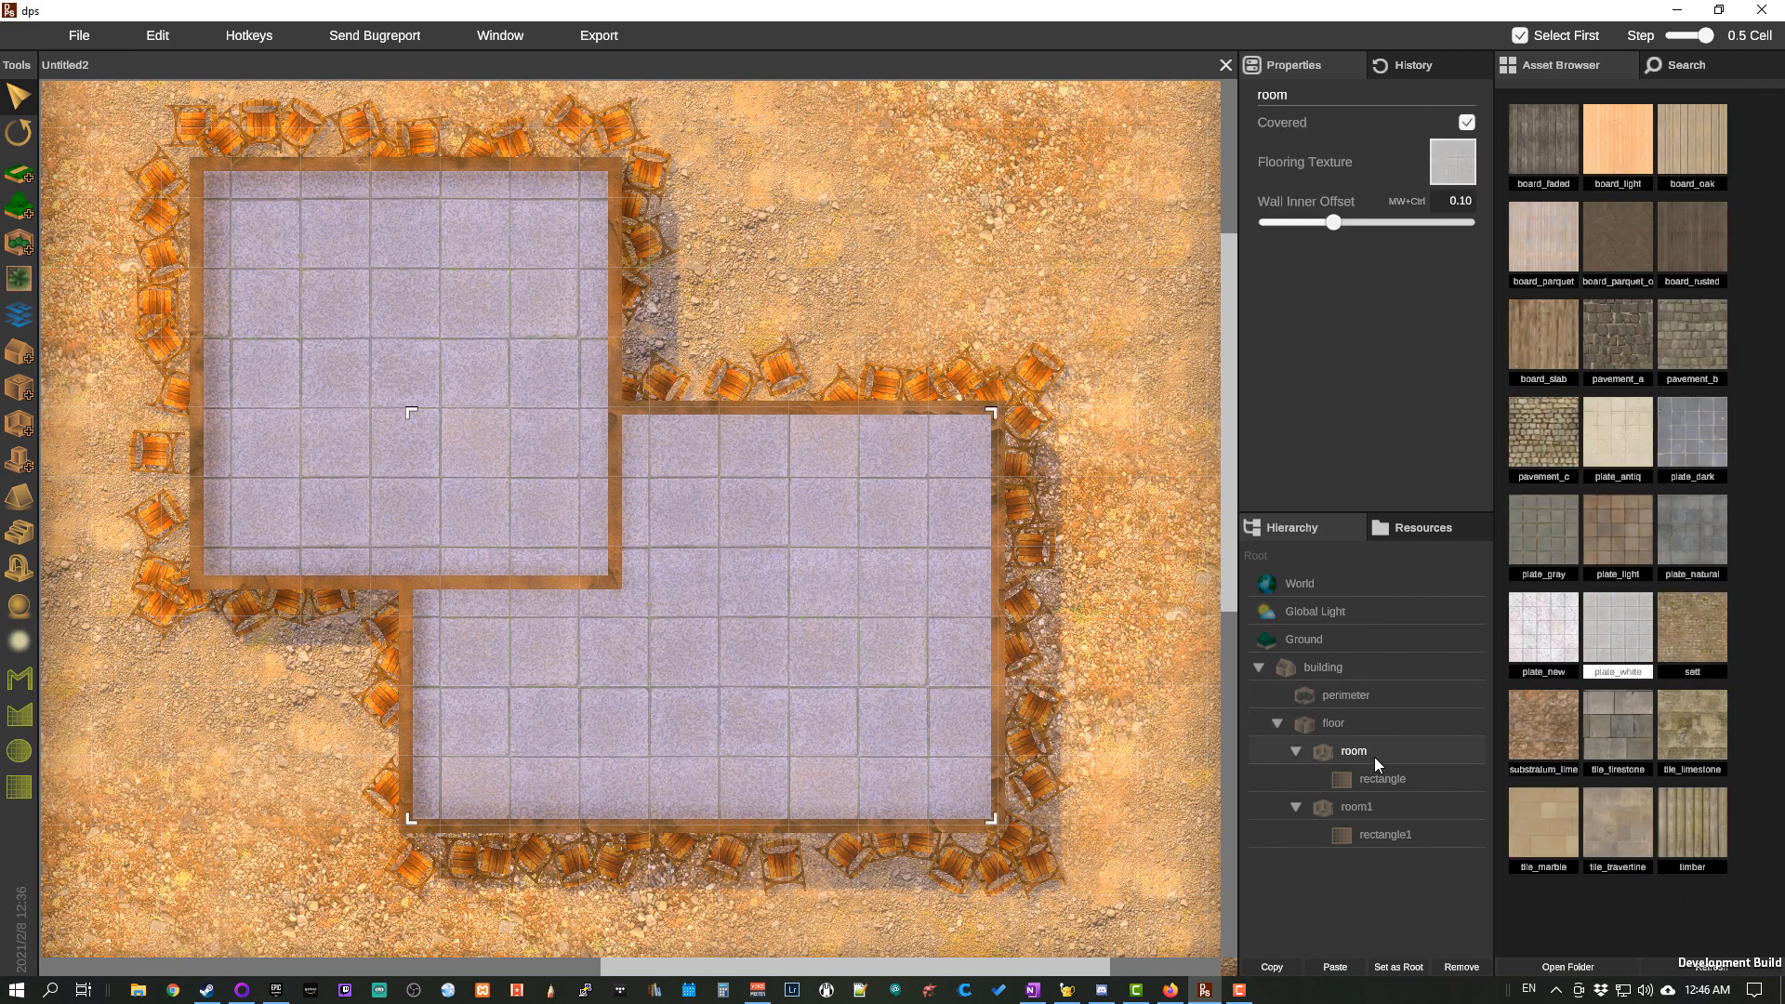
{"action": "left_click", "coordinate": [1390, 782]}
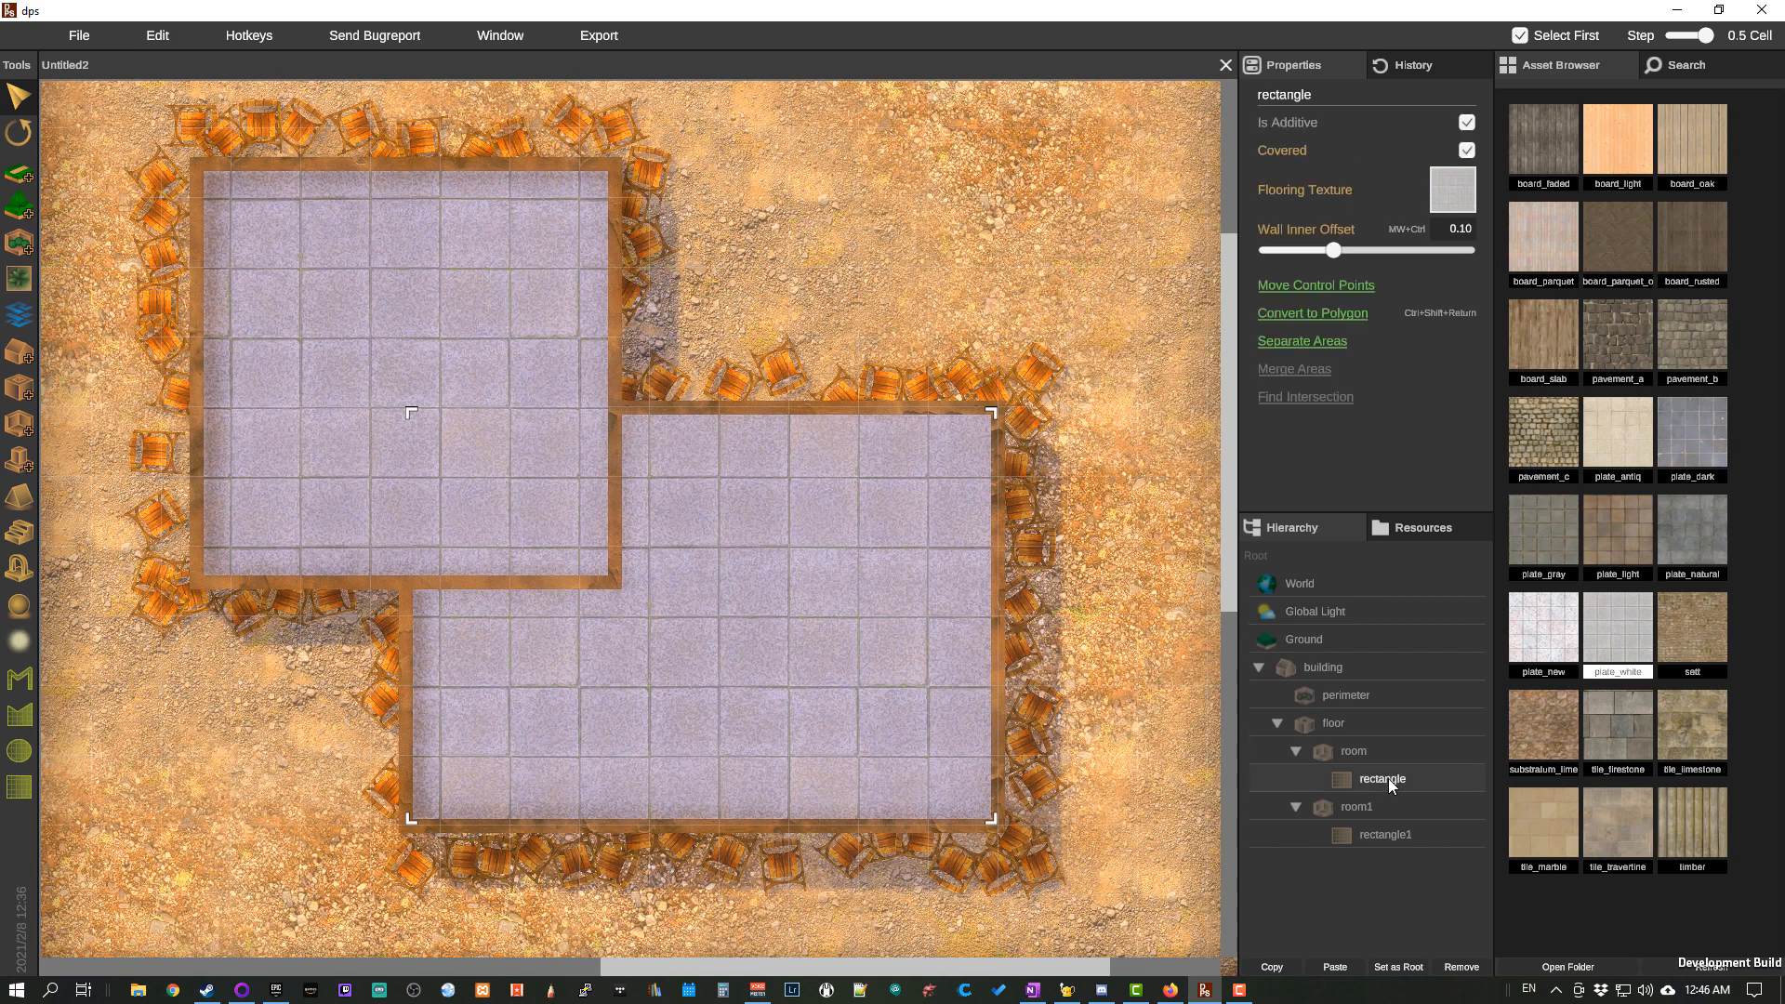
{"action": "key", "text": "Right"}
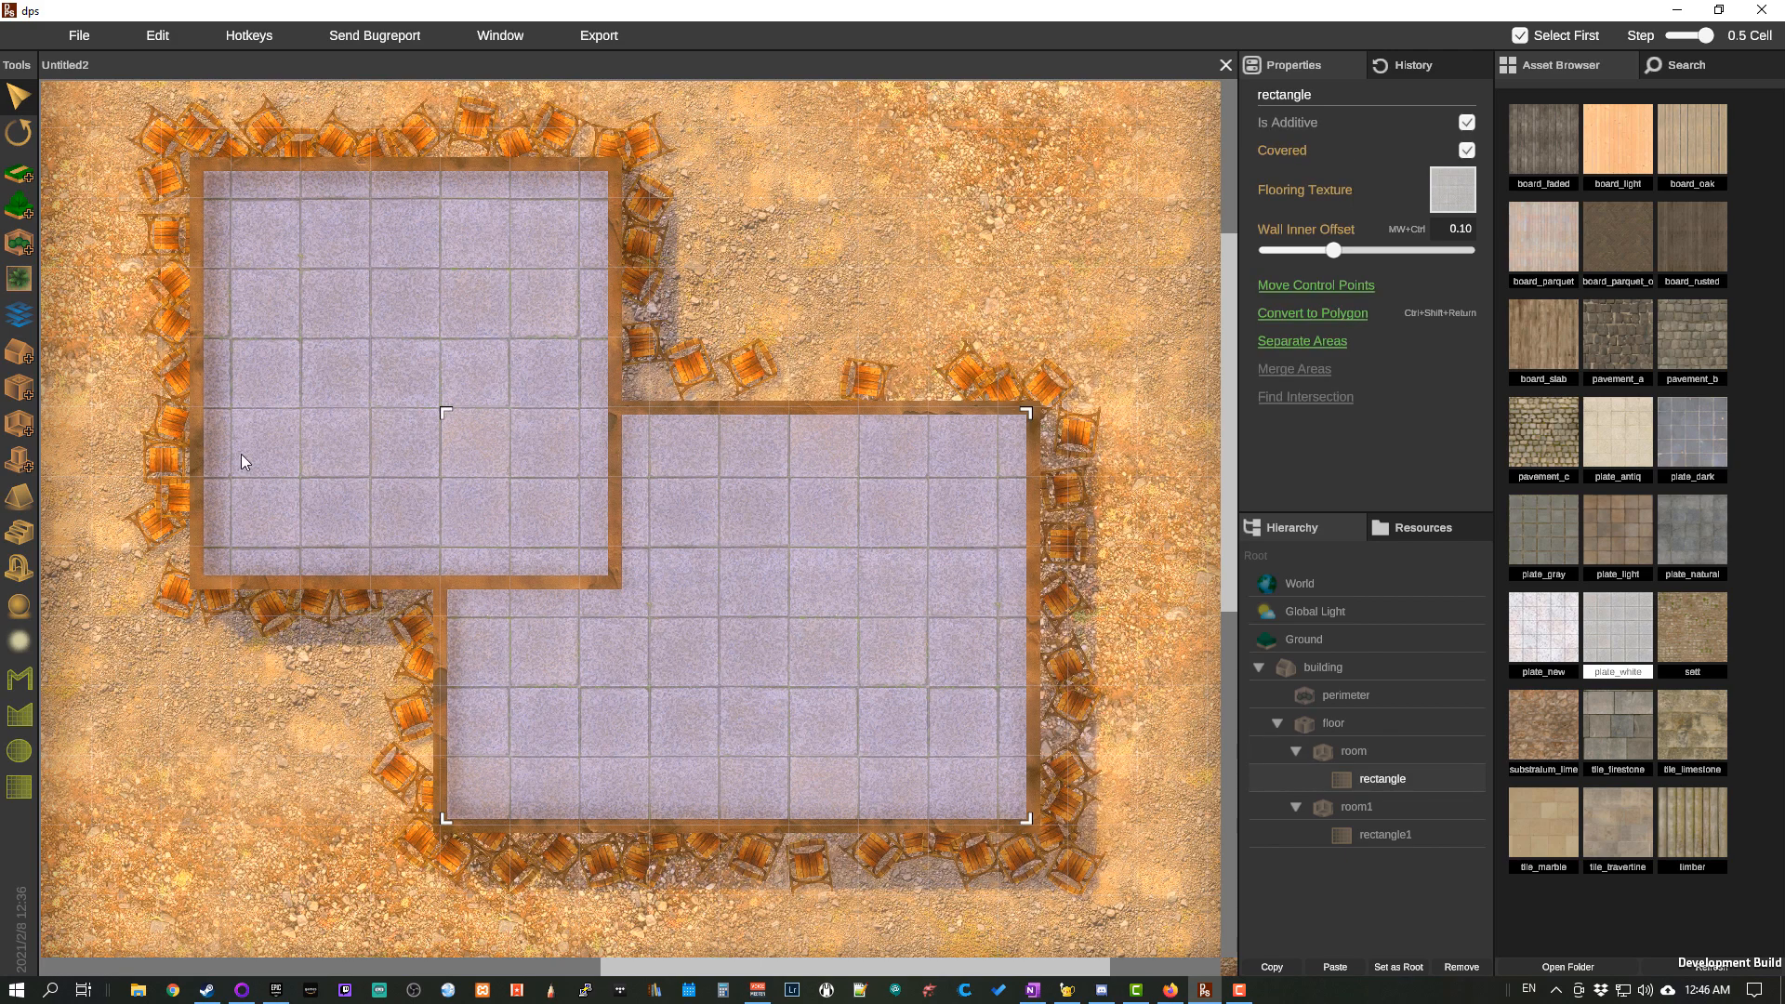
Step: Add a perimeter inside the larger room and set its texture to barrel
{"action": "left_click", "coordinate": [15, 253]}
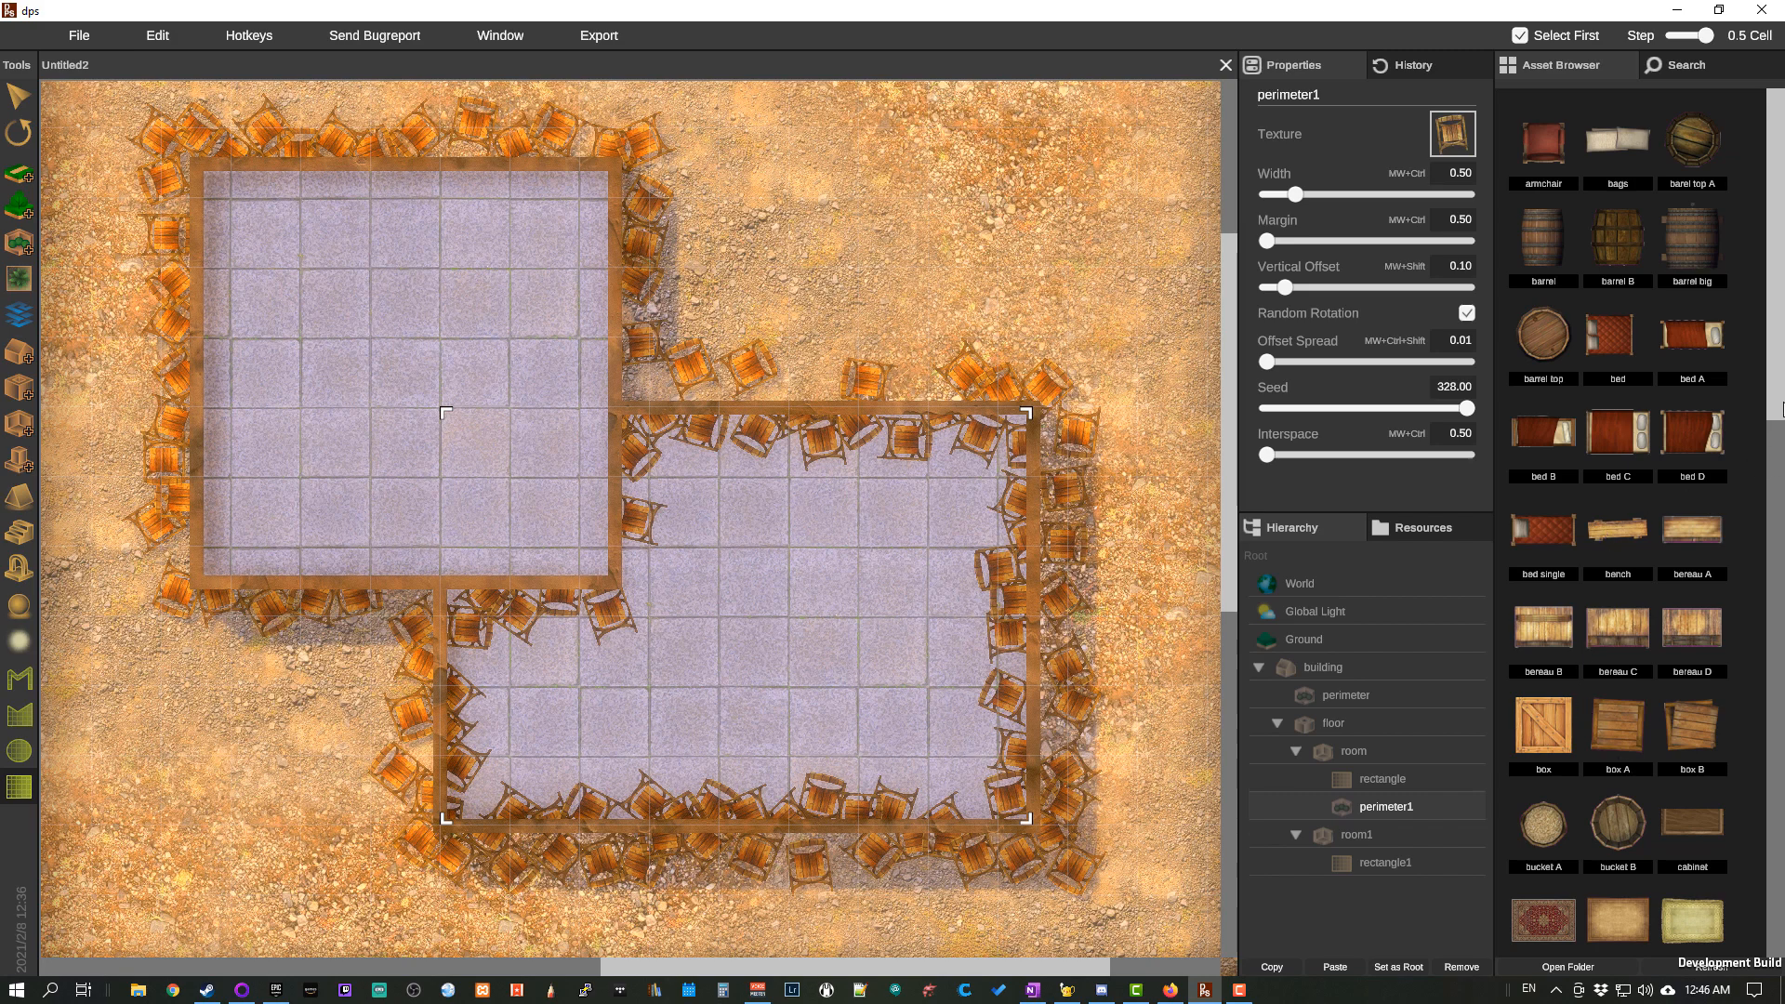
{"action": "left_click", "coordinate": [1539, 244]}
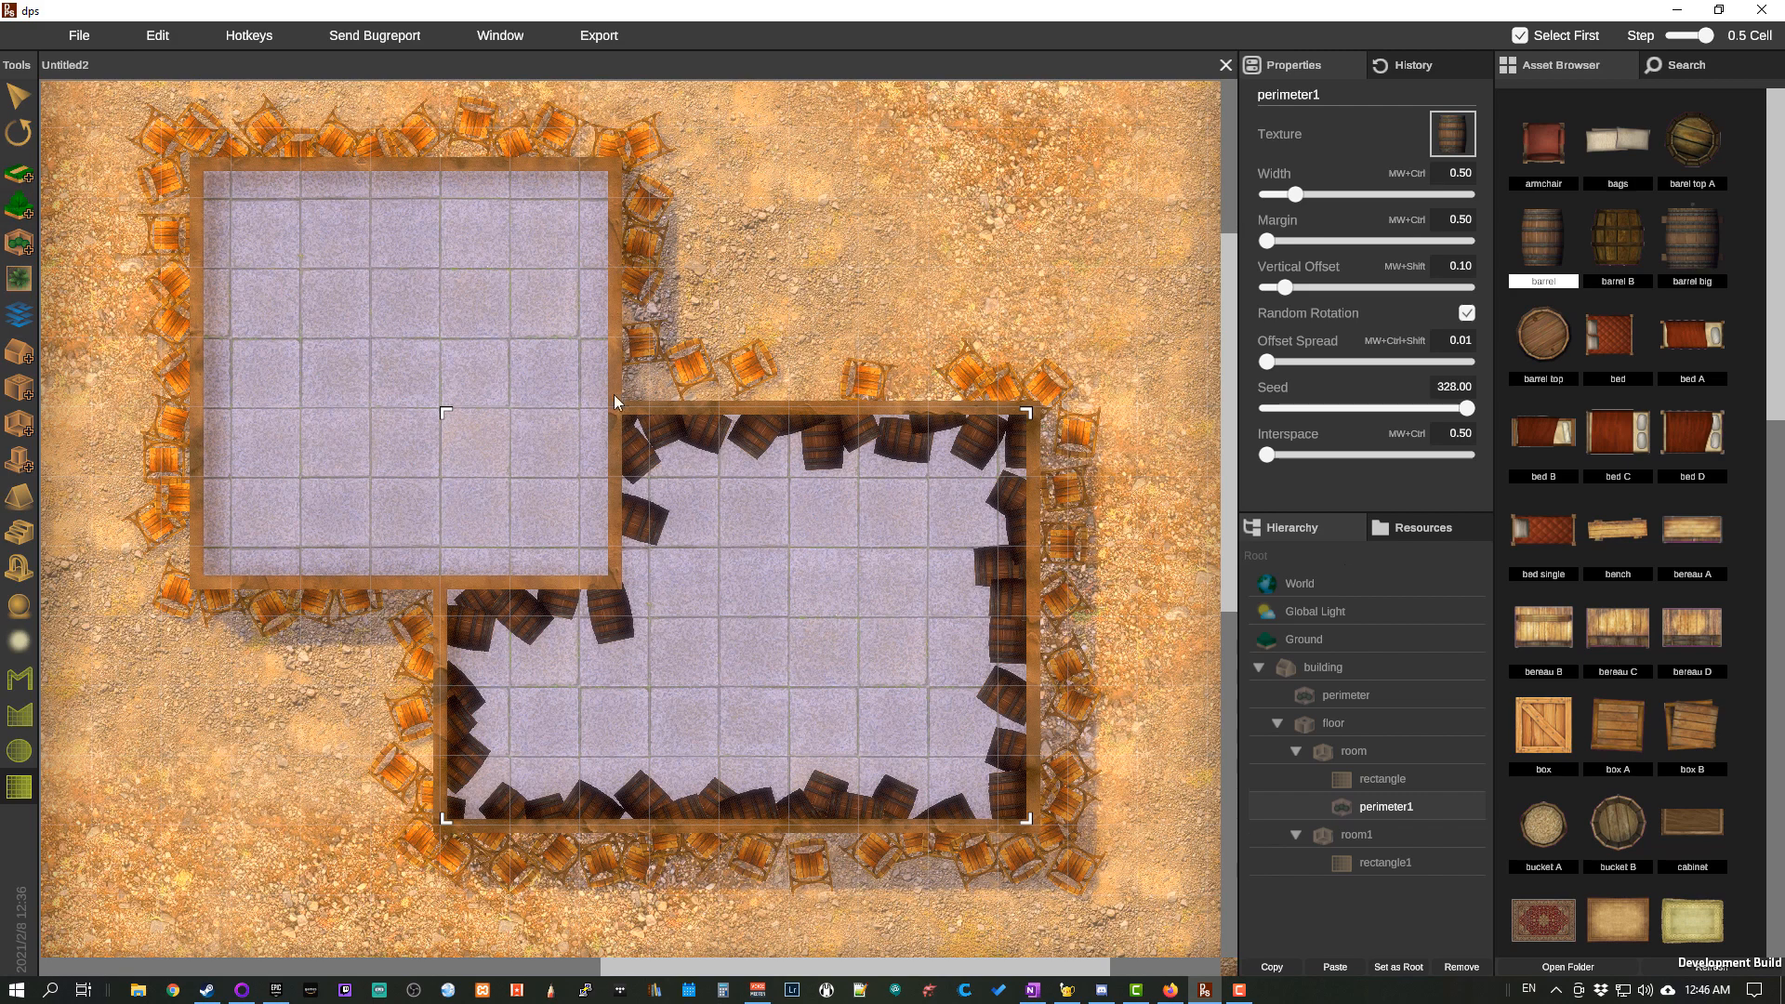
Step: Set the building's outer chair perimeter to a width of 0.51 and a vertical offset of 0.53
{"action": "left_click", "coordinate": [1331, 696]}
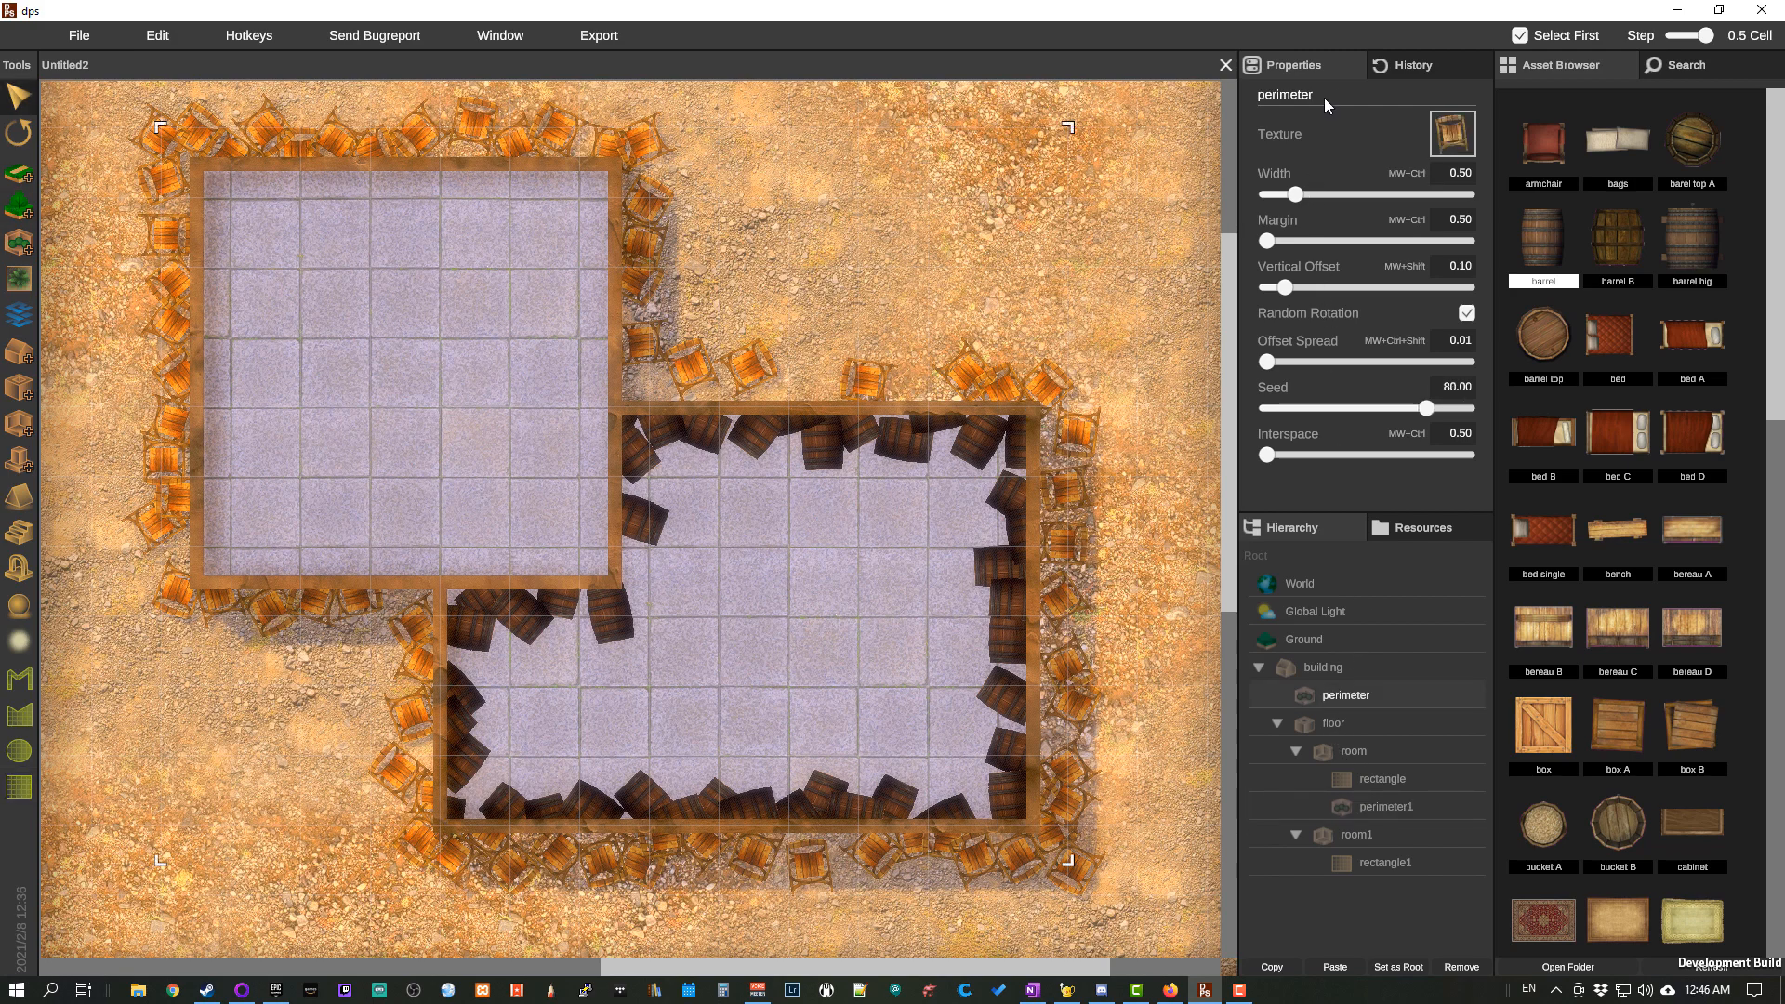
{"action": "left_click_drag", "start_coordinate": [1294, 194], "coordinate": [1476, 265]}
{"action": "left_click_drag", "start_coordinate": [1368, 238], "coordinate": [1256, 230]}
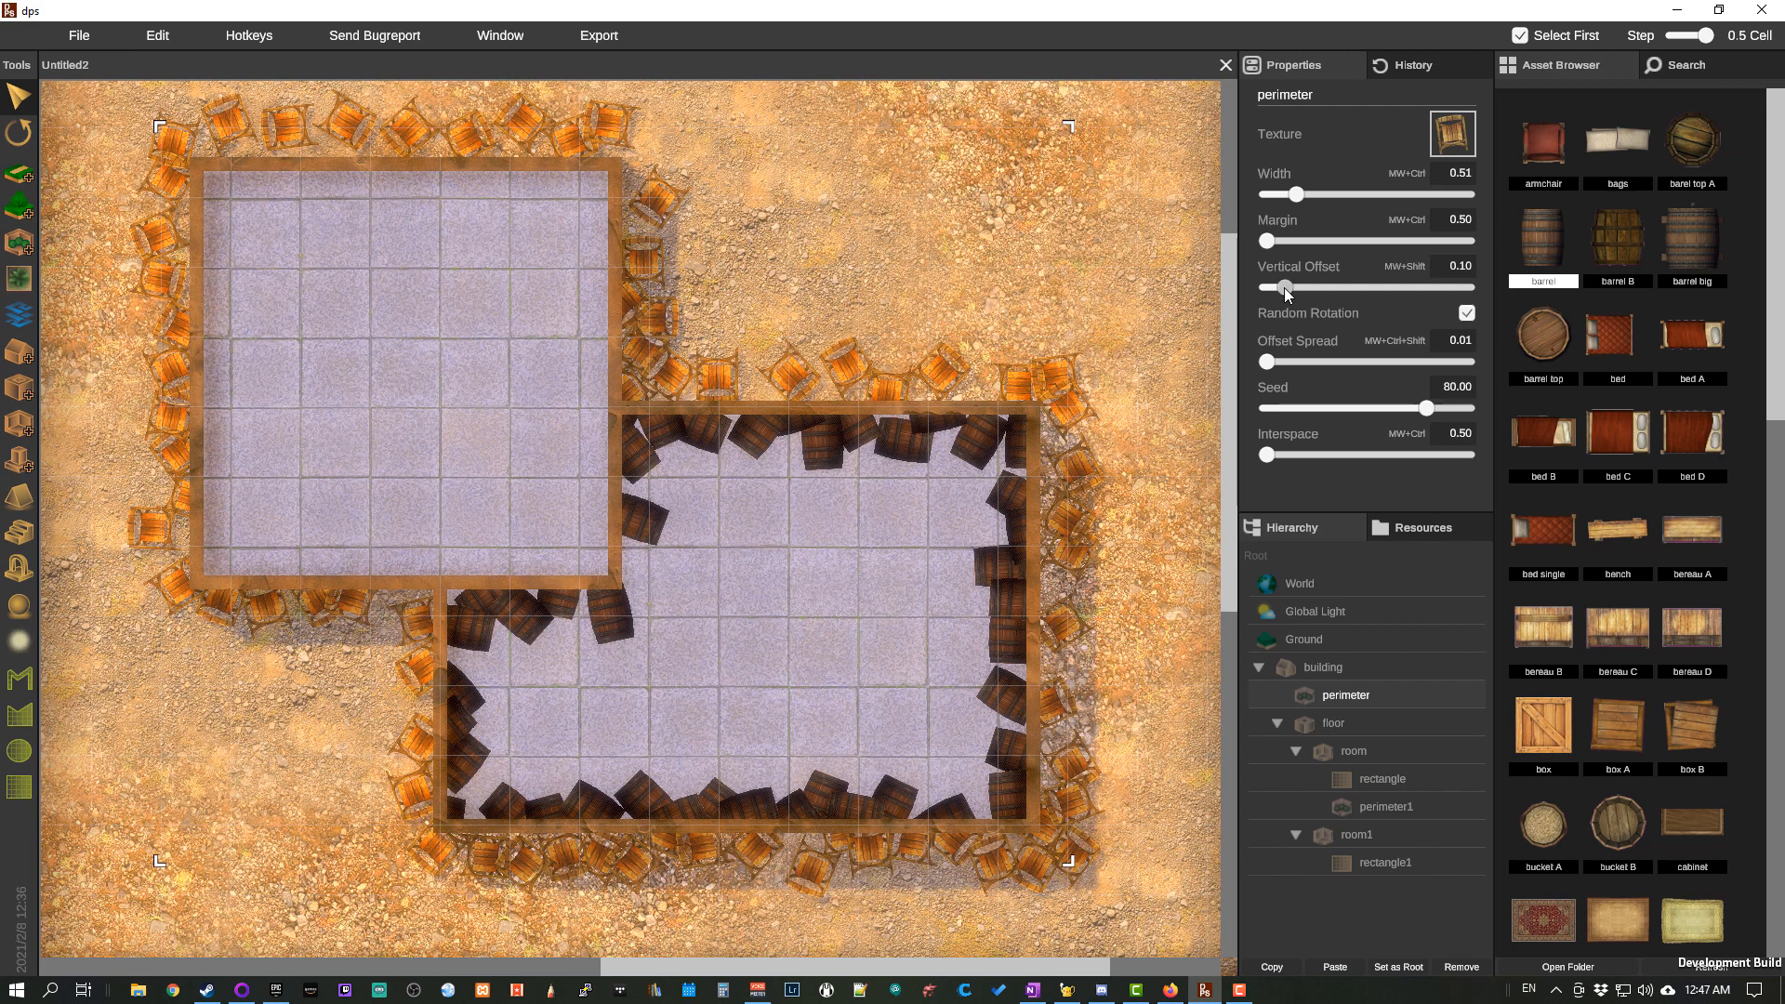
{"action": "left_click_drag", "start_coordinate": [1298, 294], "coordinate": [1370, 304]}
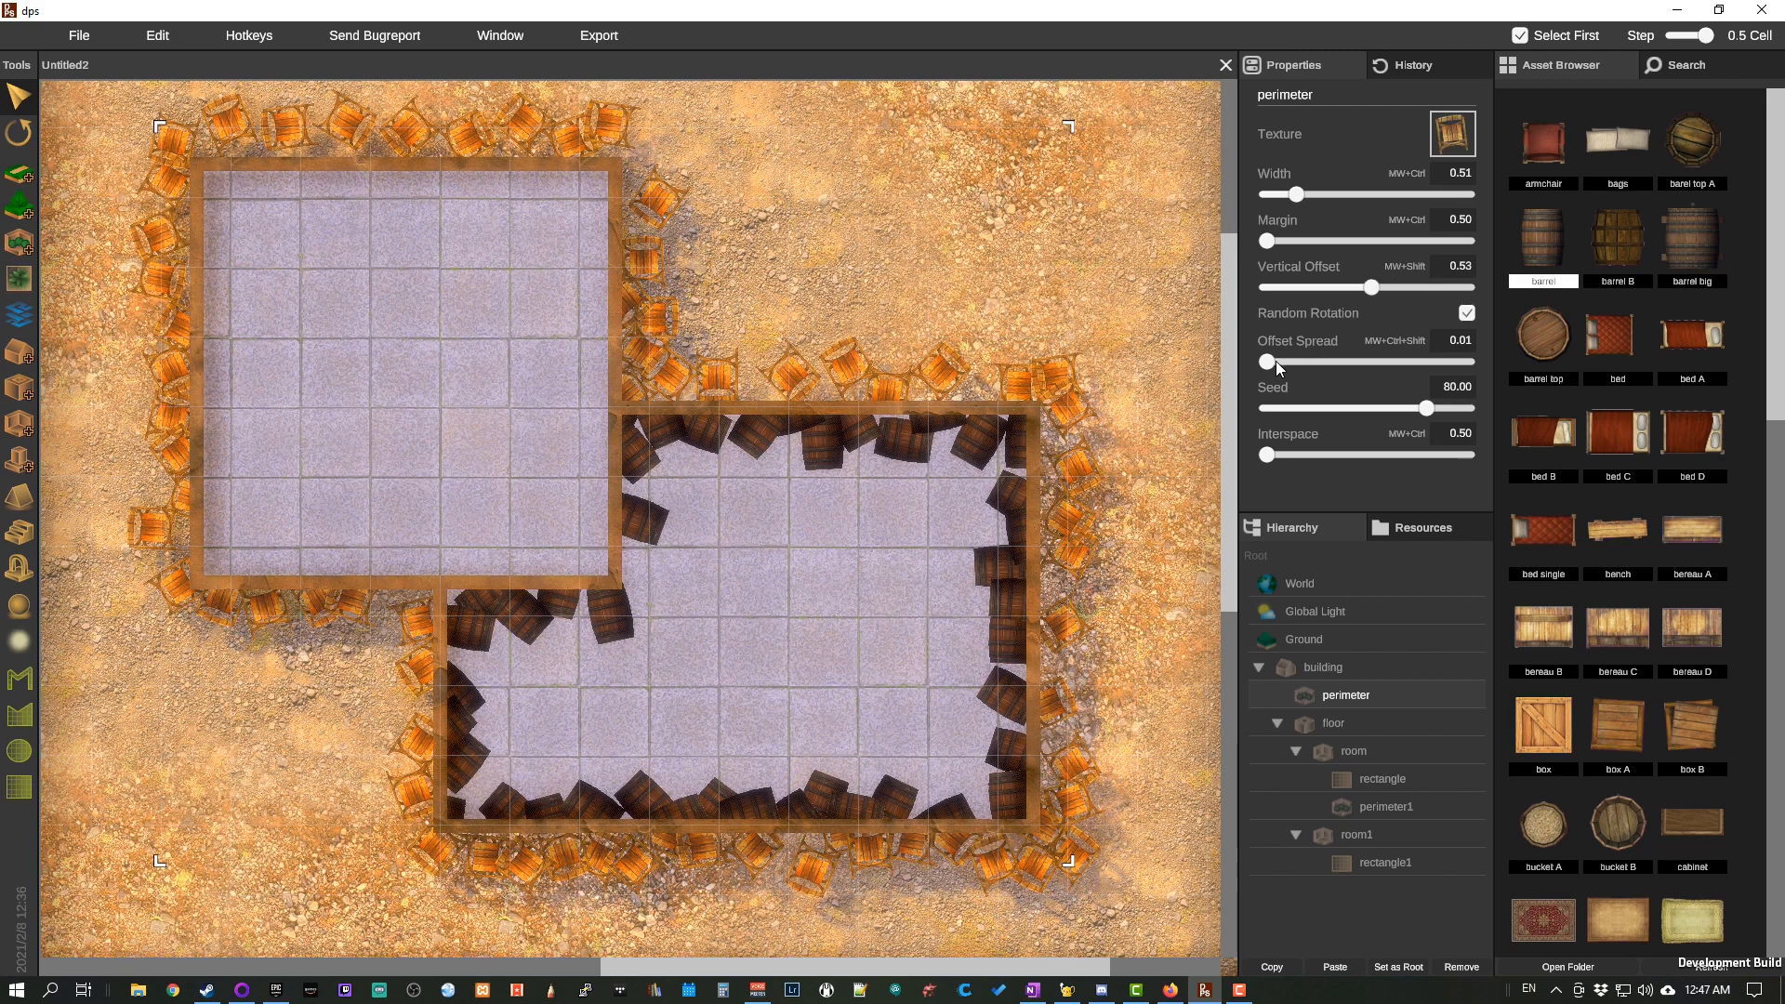
Step: Set the outer chair perimeter's offset spread to 0.94 and seed to 33, and adjust its interspace
{"action": "left_click_drag", "start_coordinate": [1276, 361], "coordinate": [1454, 370]}
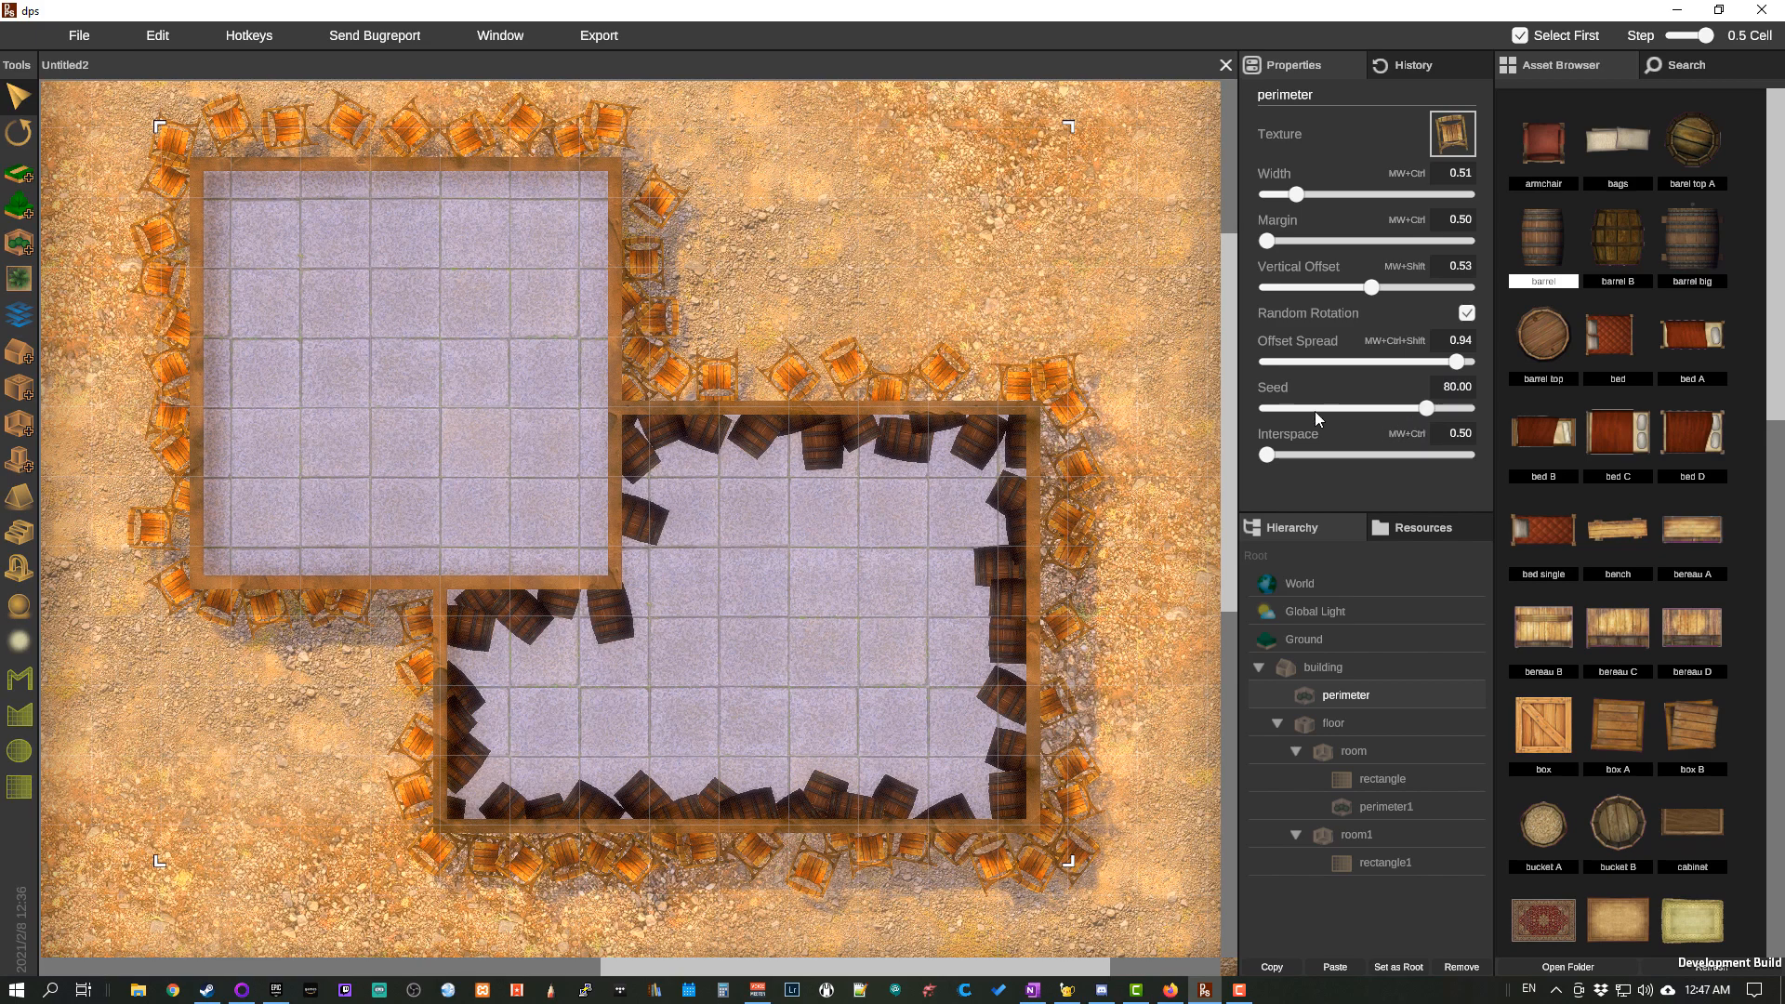
{"action": "left_click_drag", "start_coordinate": [1431, 409], "coordinate": [1261, 456]}
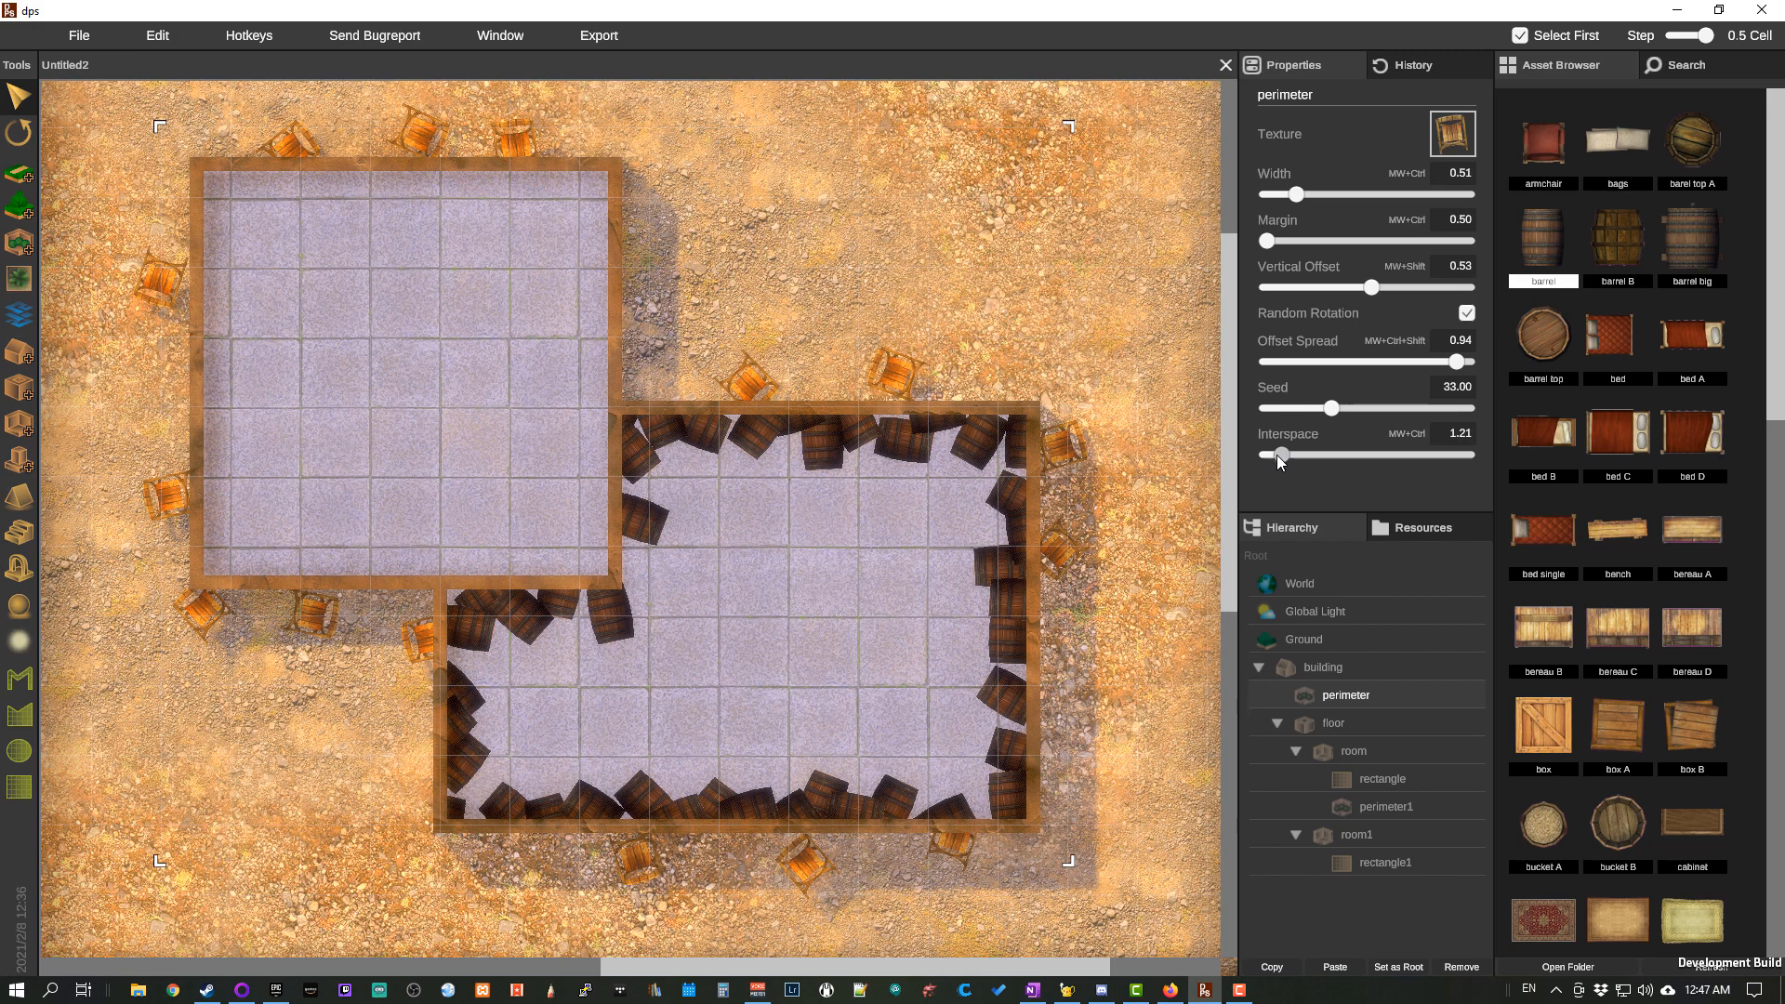
{"action": "left_click_drag", "start_coordinate": [1276, 454], "coordinate": [1264, 454]}
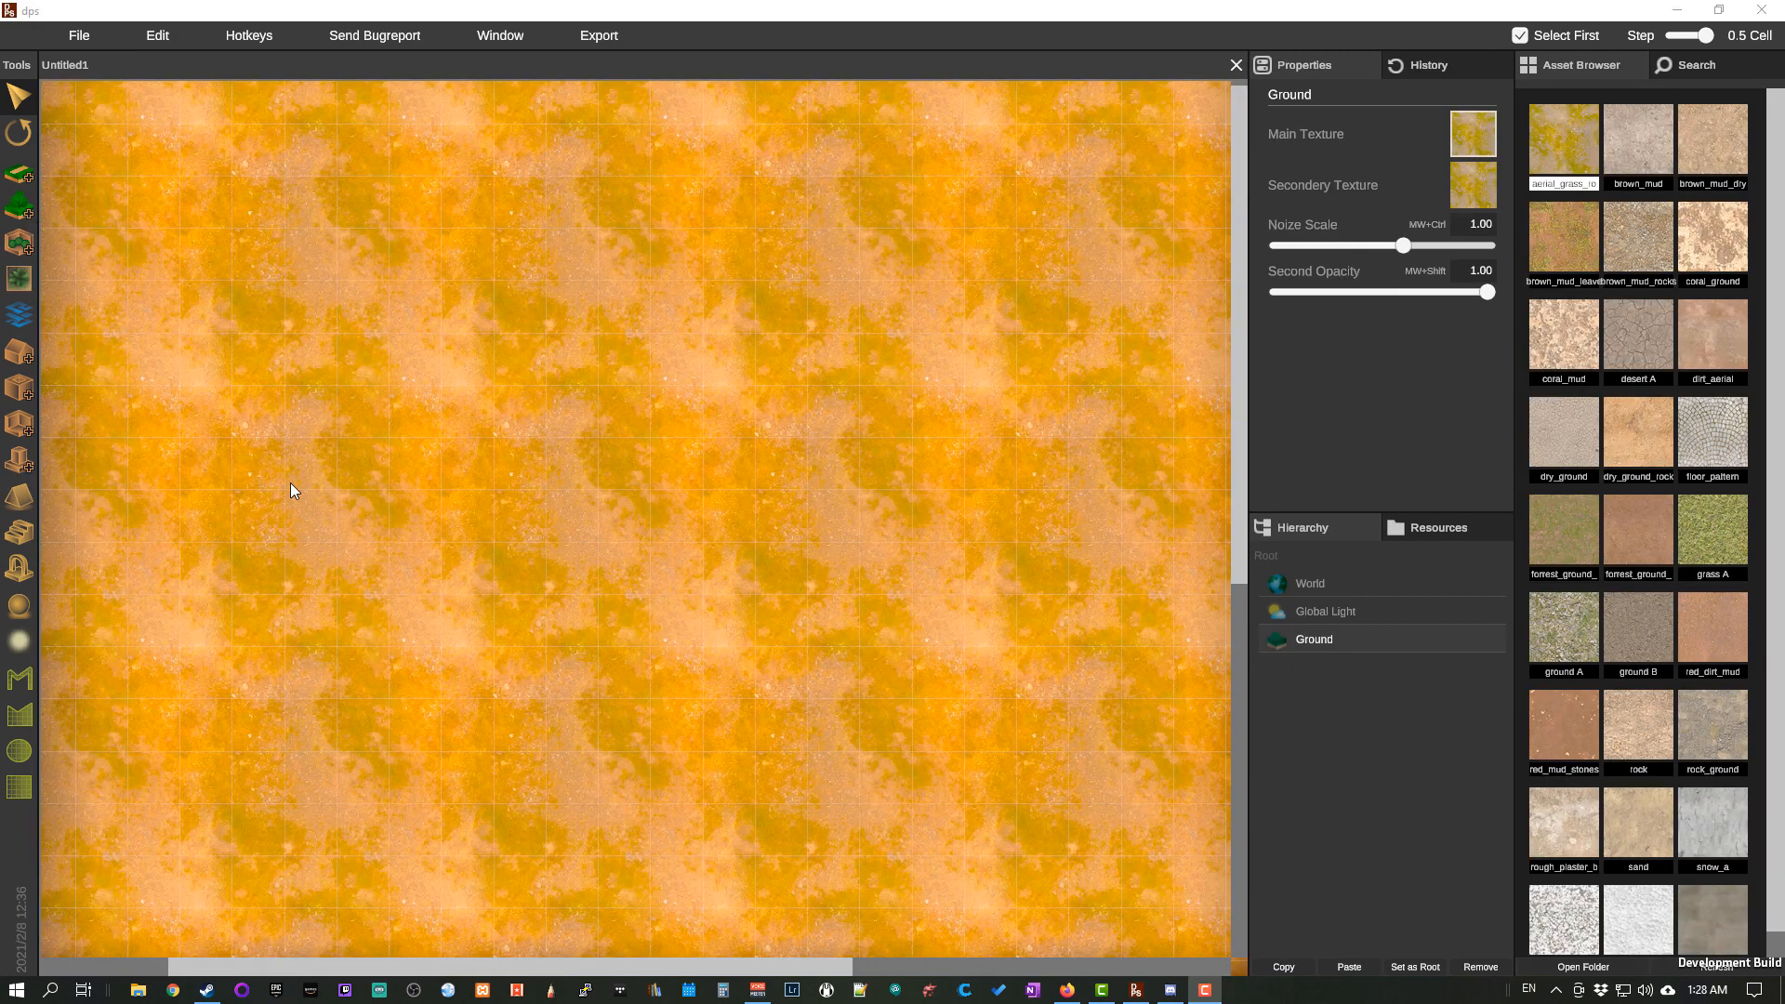
Step: Create a building with a floor and a room on the empty ground, and draw a wide rectangle for the room
{"action": "left_click", "coordinate": [28, 360]}
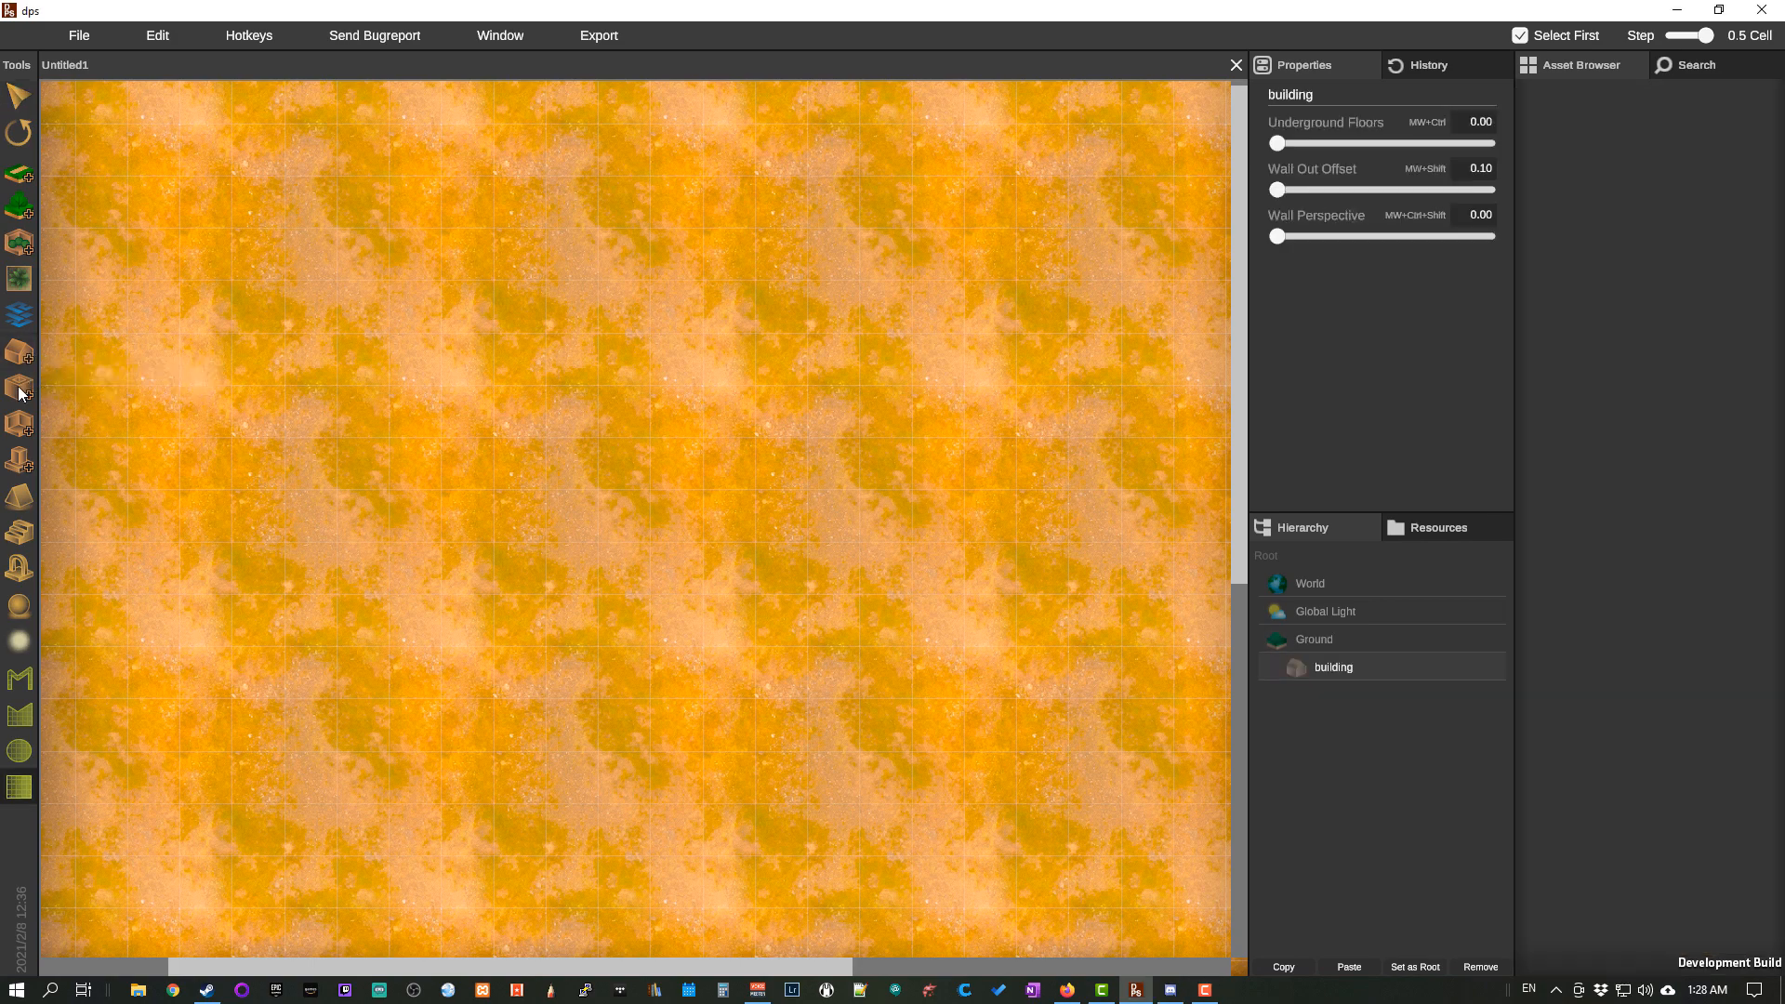
{"action": "left_click", "coordinate": [19, 390]}
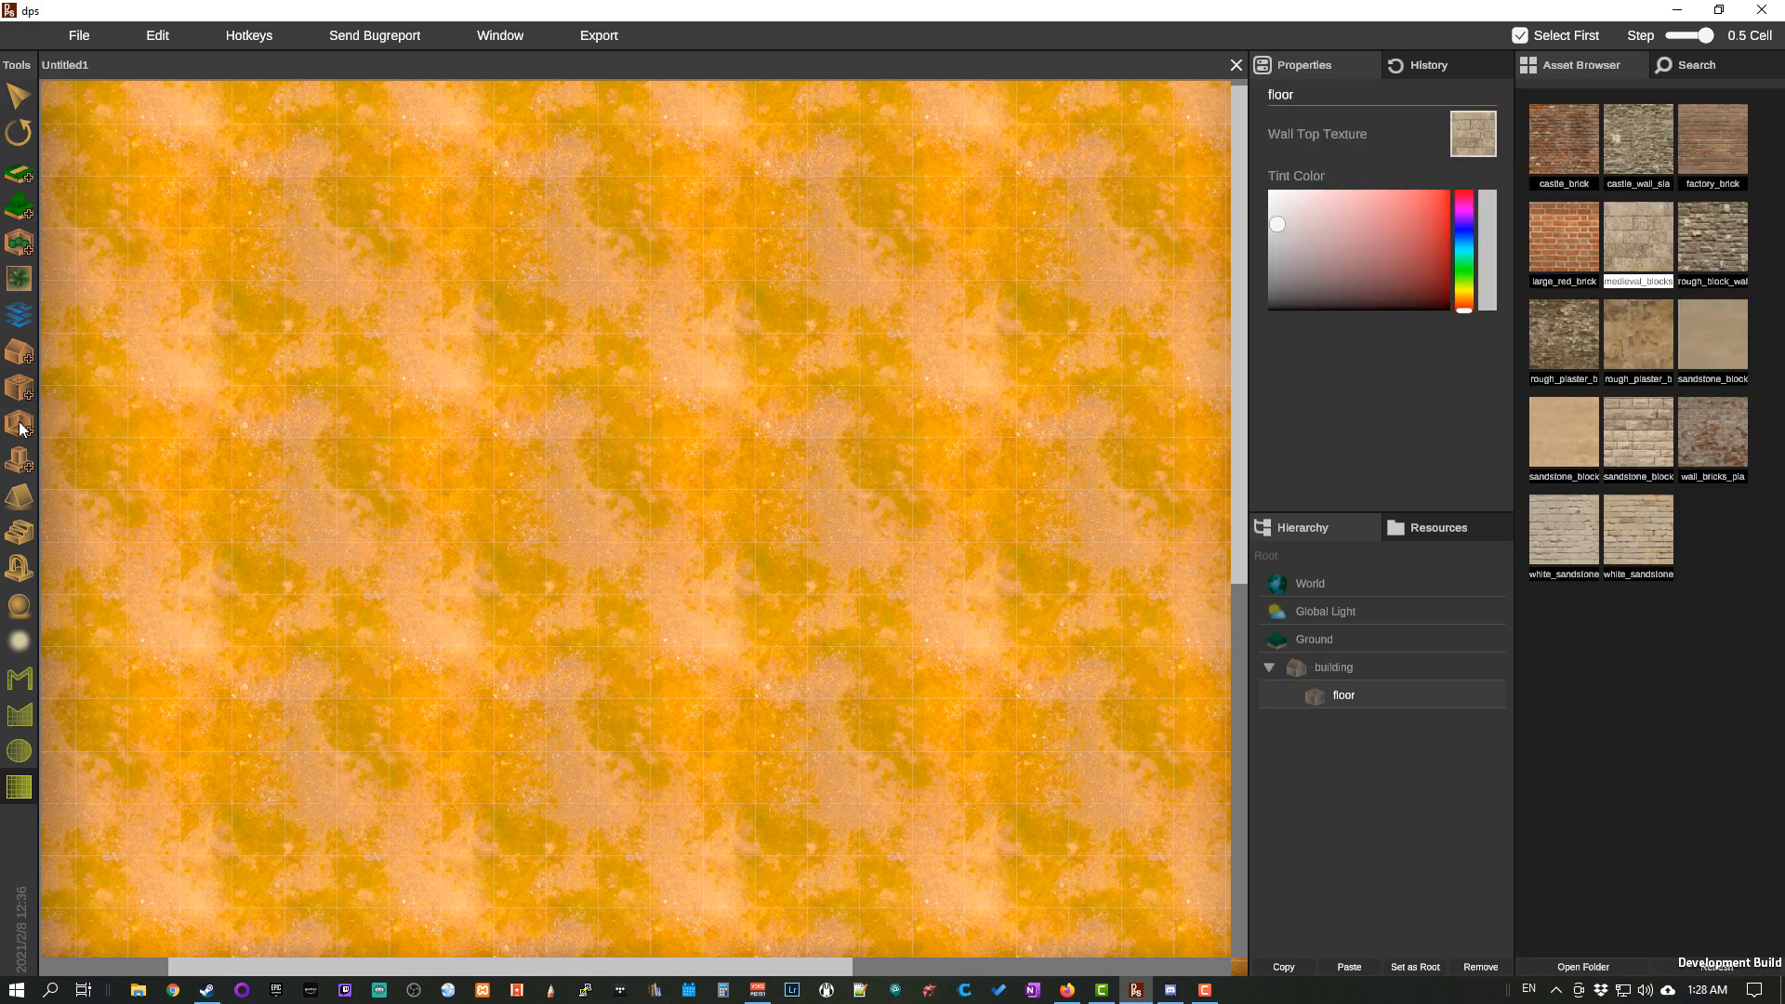
{"action": "left_click", "coordinate": [19, 426]}
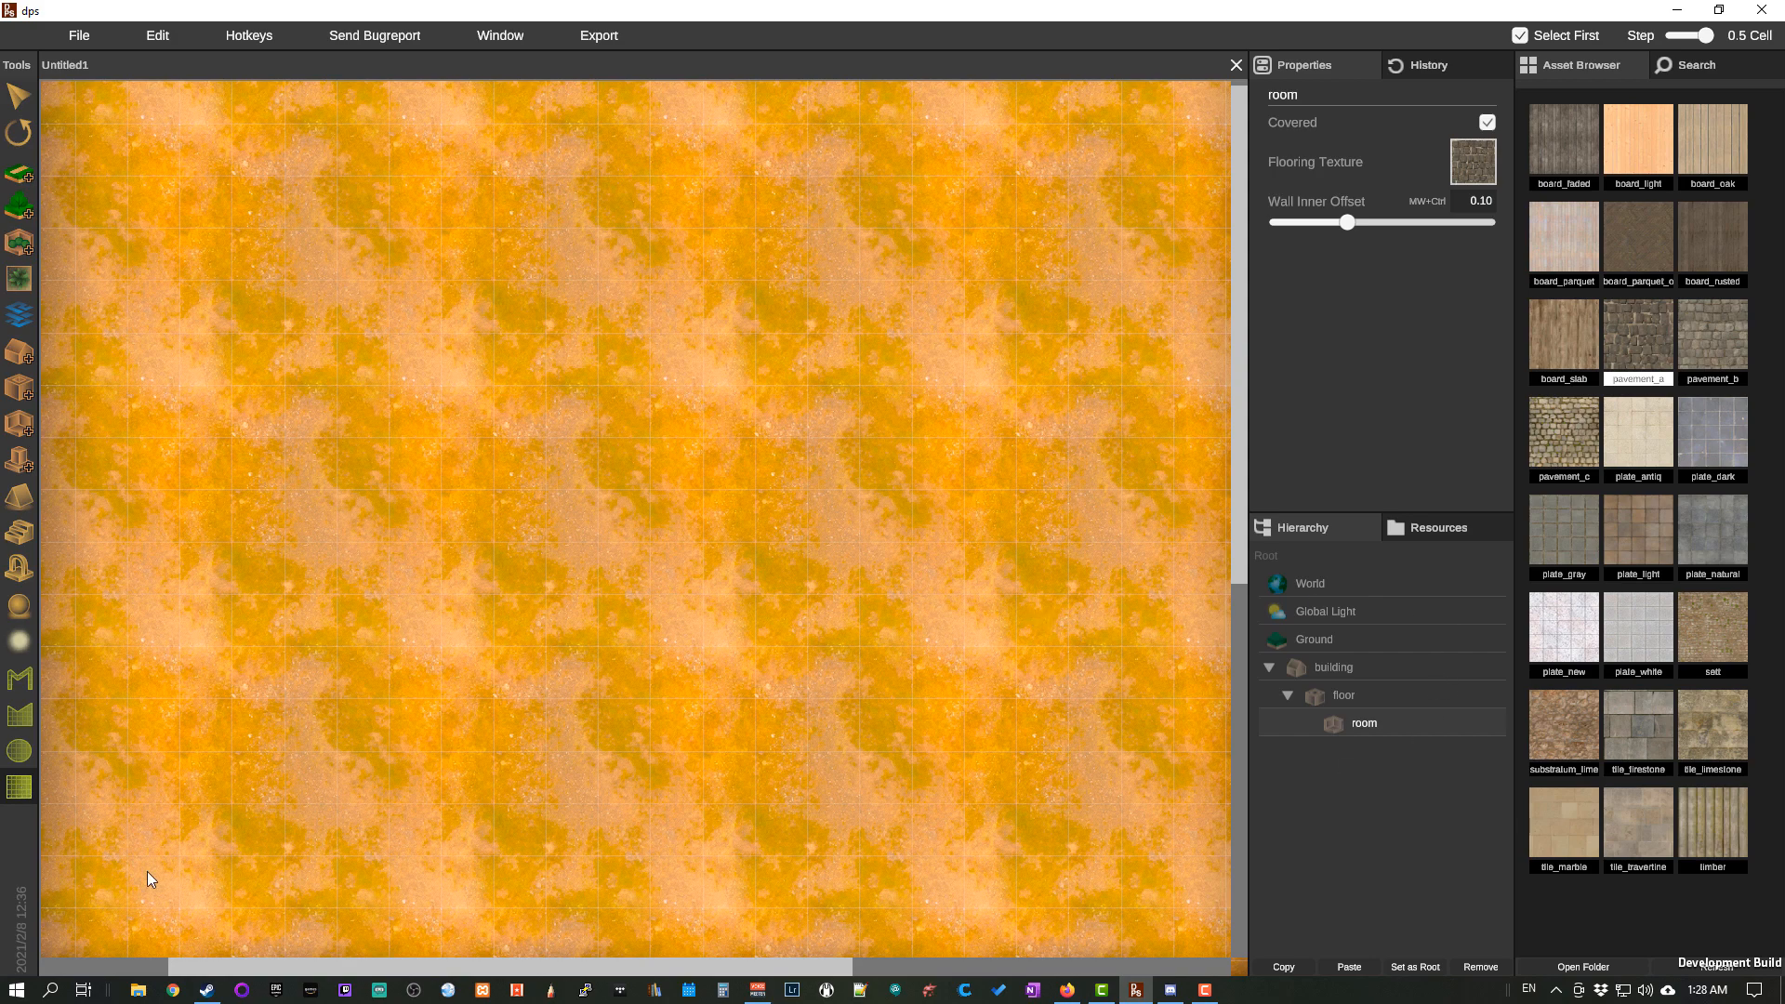
{"action": "left_click_drag", "start_coordinate": [209, 282], "coordinate": [629, 564]}
{"action": "scroll", "coordinate": [529, 515], "scroll_direction": "up", "scroll_amount": 1}
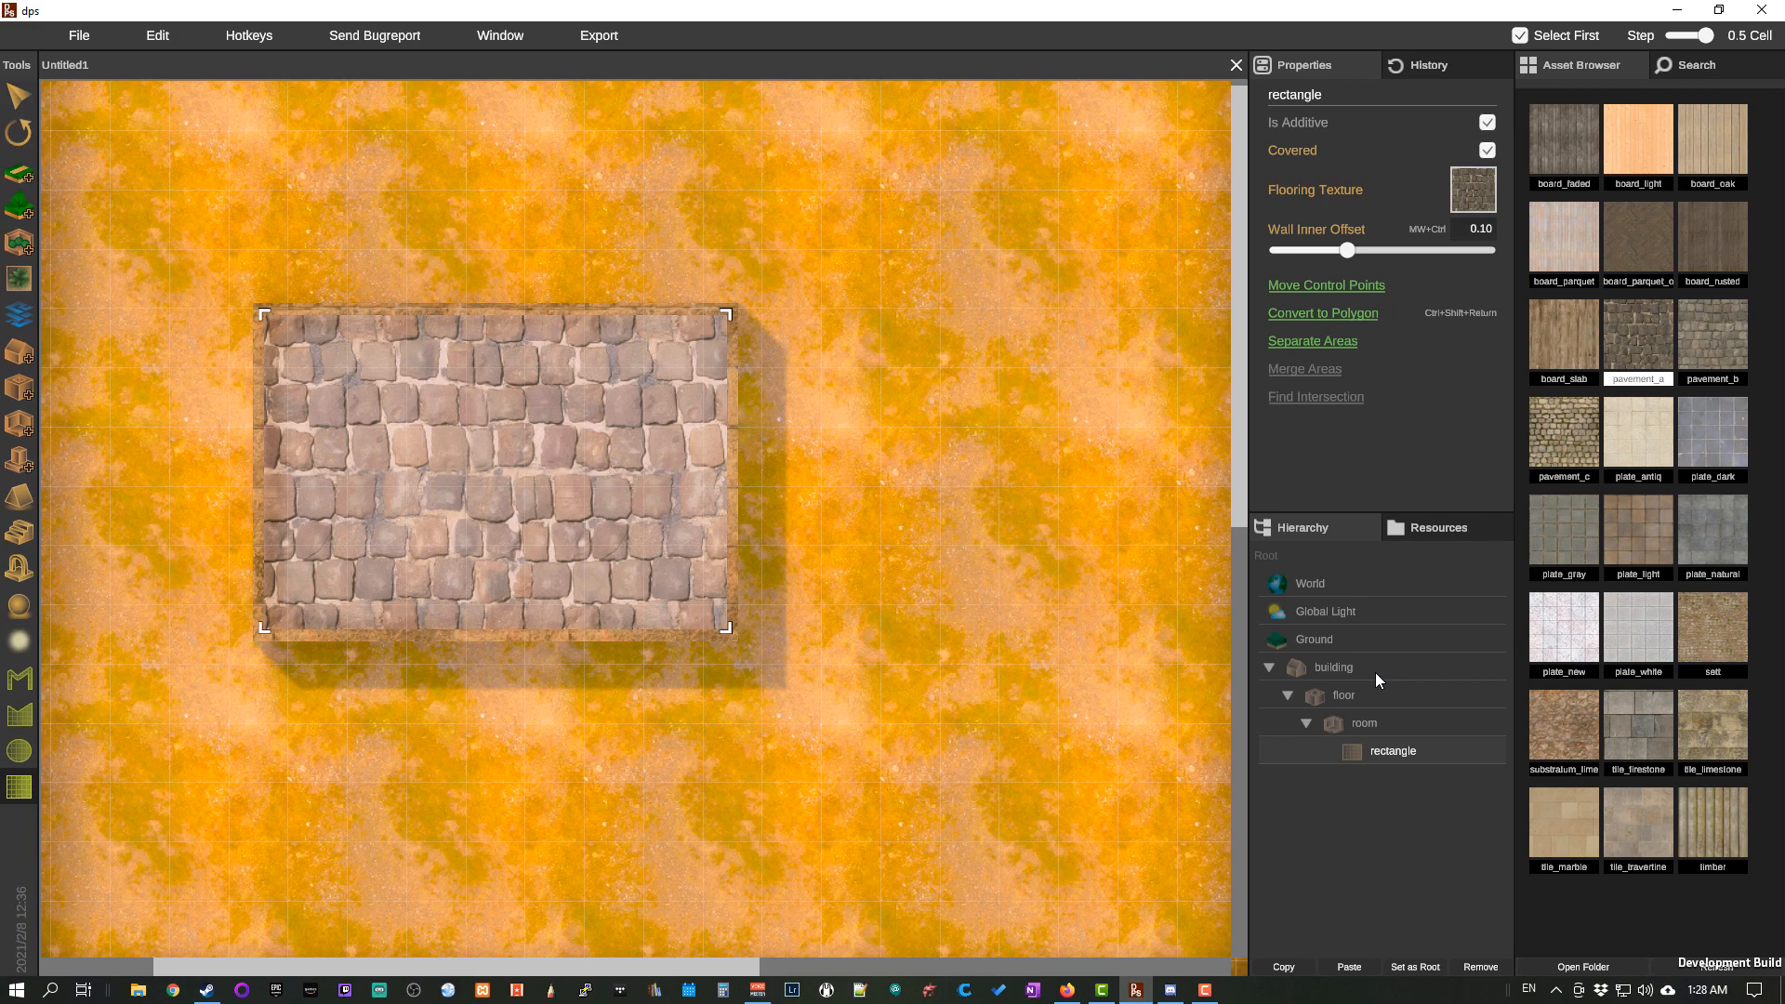
Step: Draw a second, tall and narrow rectangle in the same room, just right of the first one
{"action": "left_click_drag", "start_coordinate": [852, 705], "coordinate": [770, 640]}
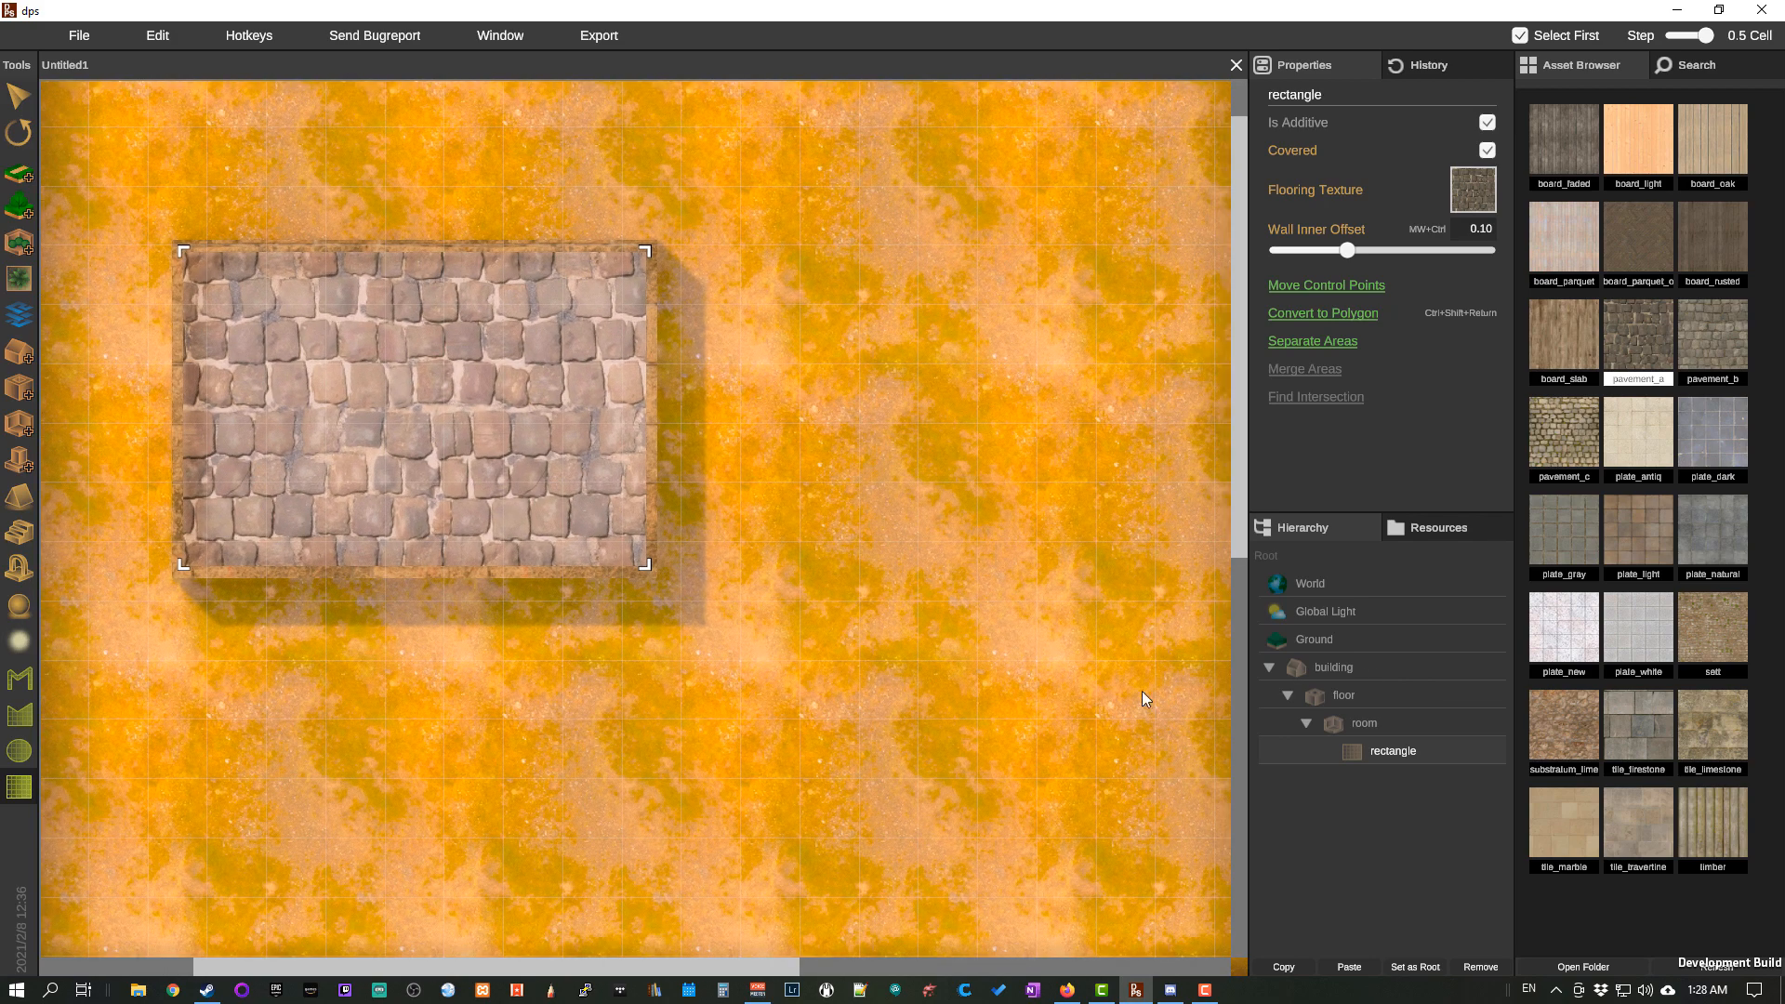
{"action": "left_click_drag", "start_coordinate": [677, 277], "coordinate": [900, 683]}
{"action": "left_click_drag", "start_coordinate": [713, 893], "coordinate": [592, 692]}
{"action": "scroll", "coordinate": [650, 845], "scroll_direction": "down", "scroll_amount": 1}
Step: Add a second room to the floor and draw it as an ellipse right of the two rectangles
{"action": "left_click", "coordinate": [22, 430]}
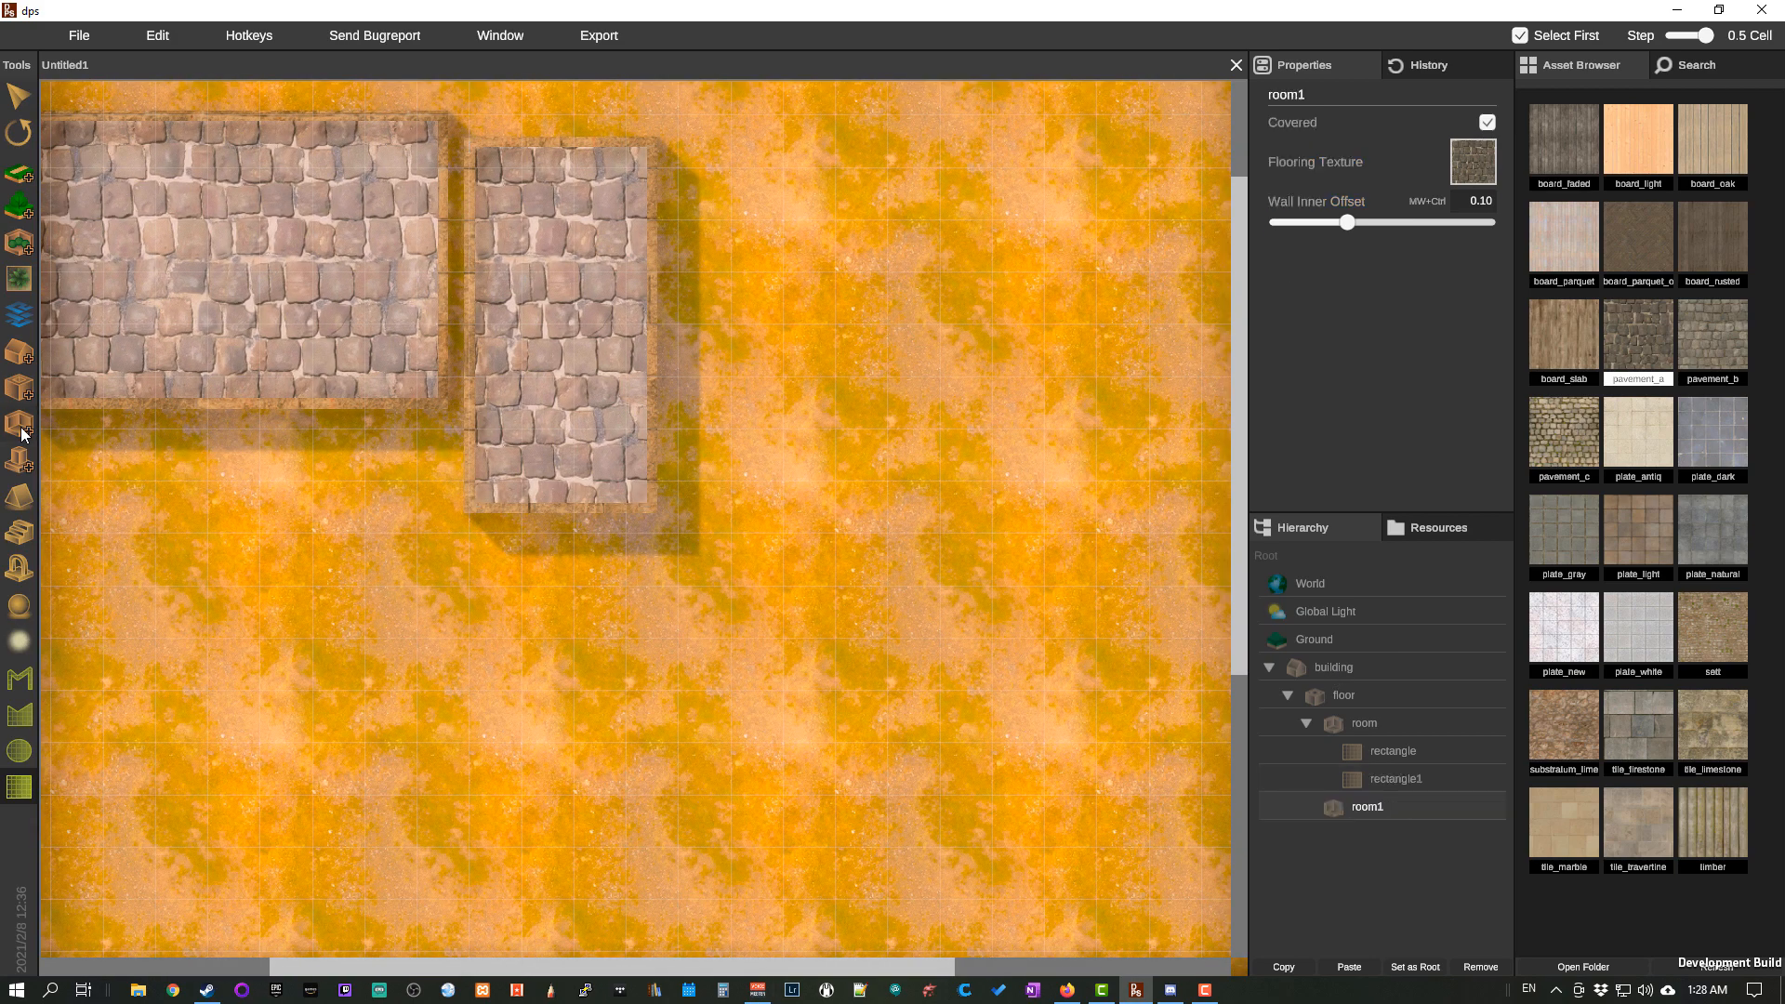
{"action": "left_click", "coordinate": [18, 751]}
{"action": "left_click_drag", "start_coordinate": [784, 274], "coordinate": [1025, 480]}
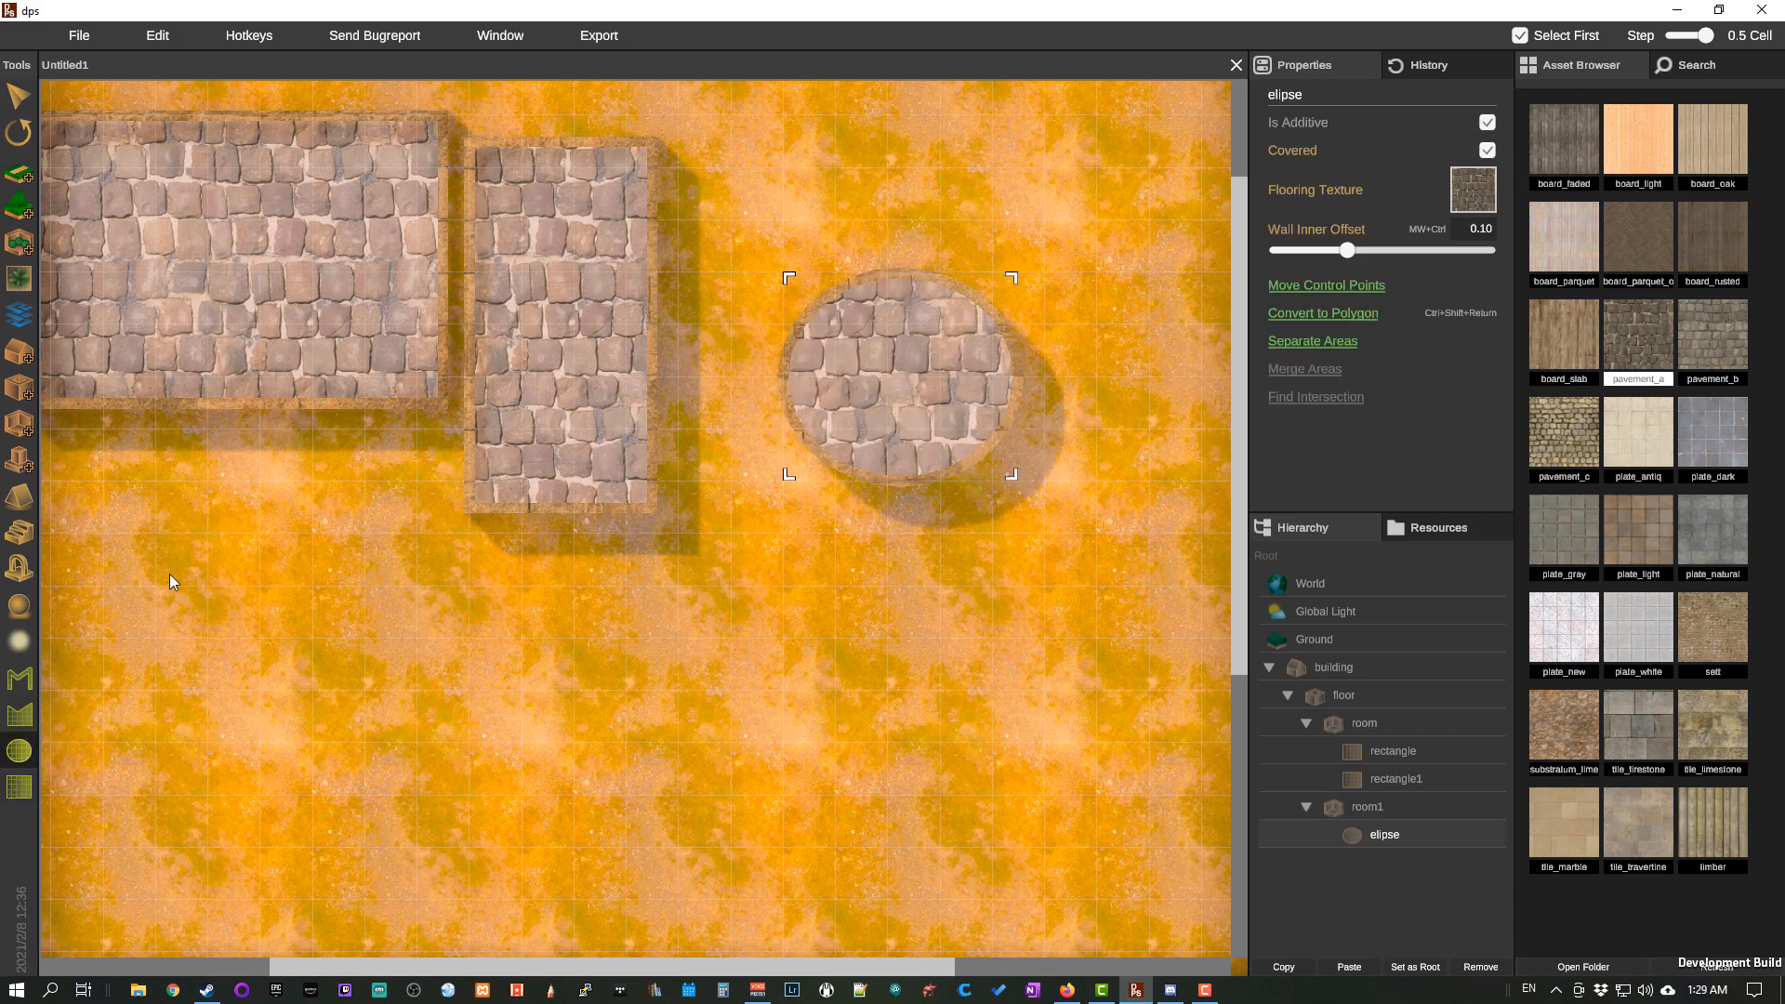
Step: Add a second floor containing a new room and draw a long horizontal rectangle for it below the other shapes
{"action": "left_click", "coordinate": [22, 394]}
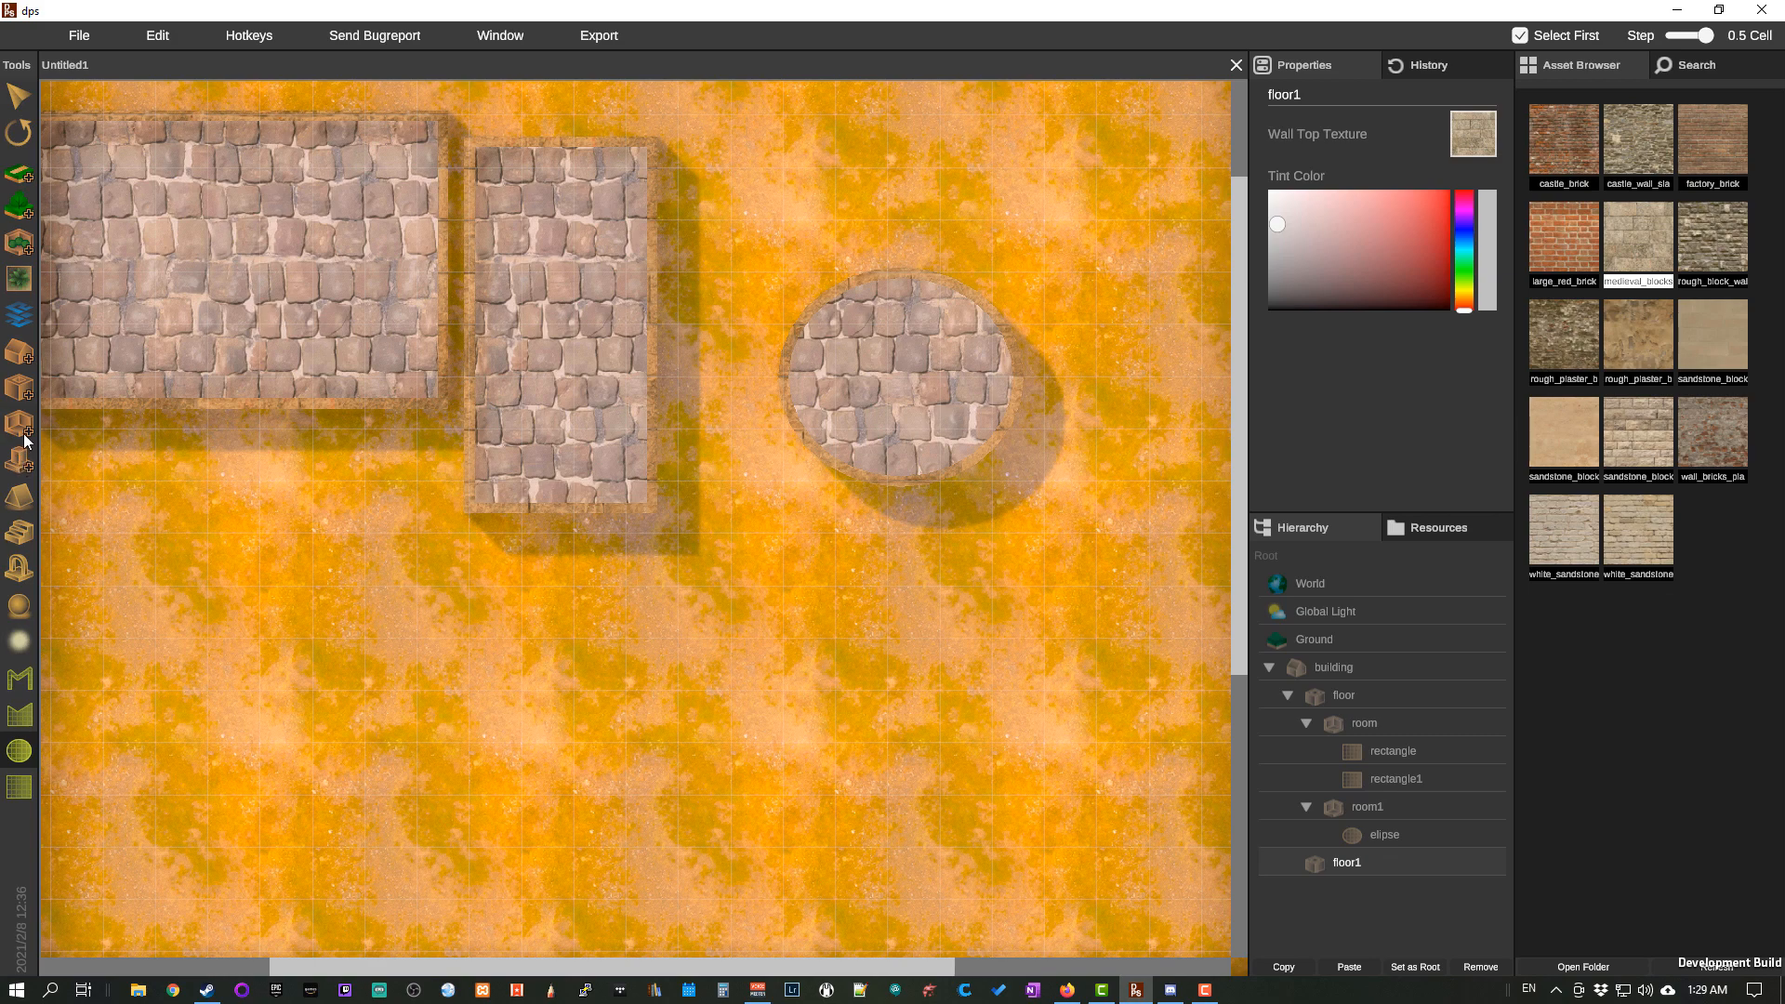
{"action": "left_click", "coordinate": [25, 435]}
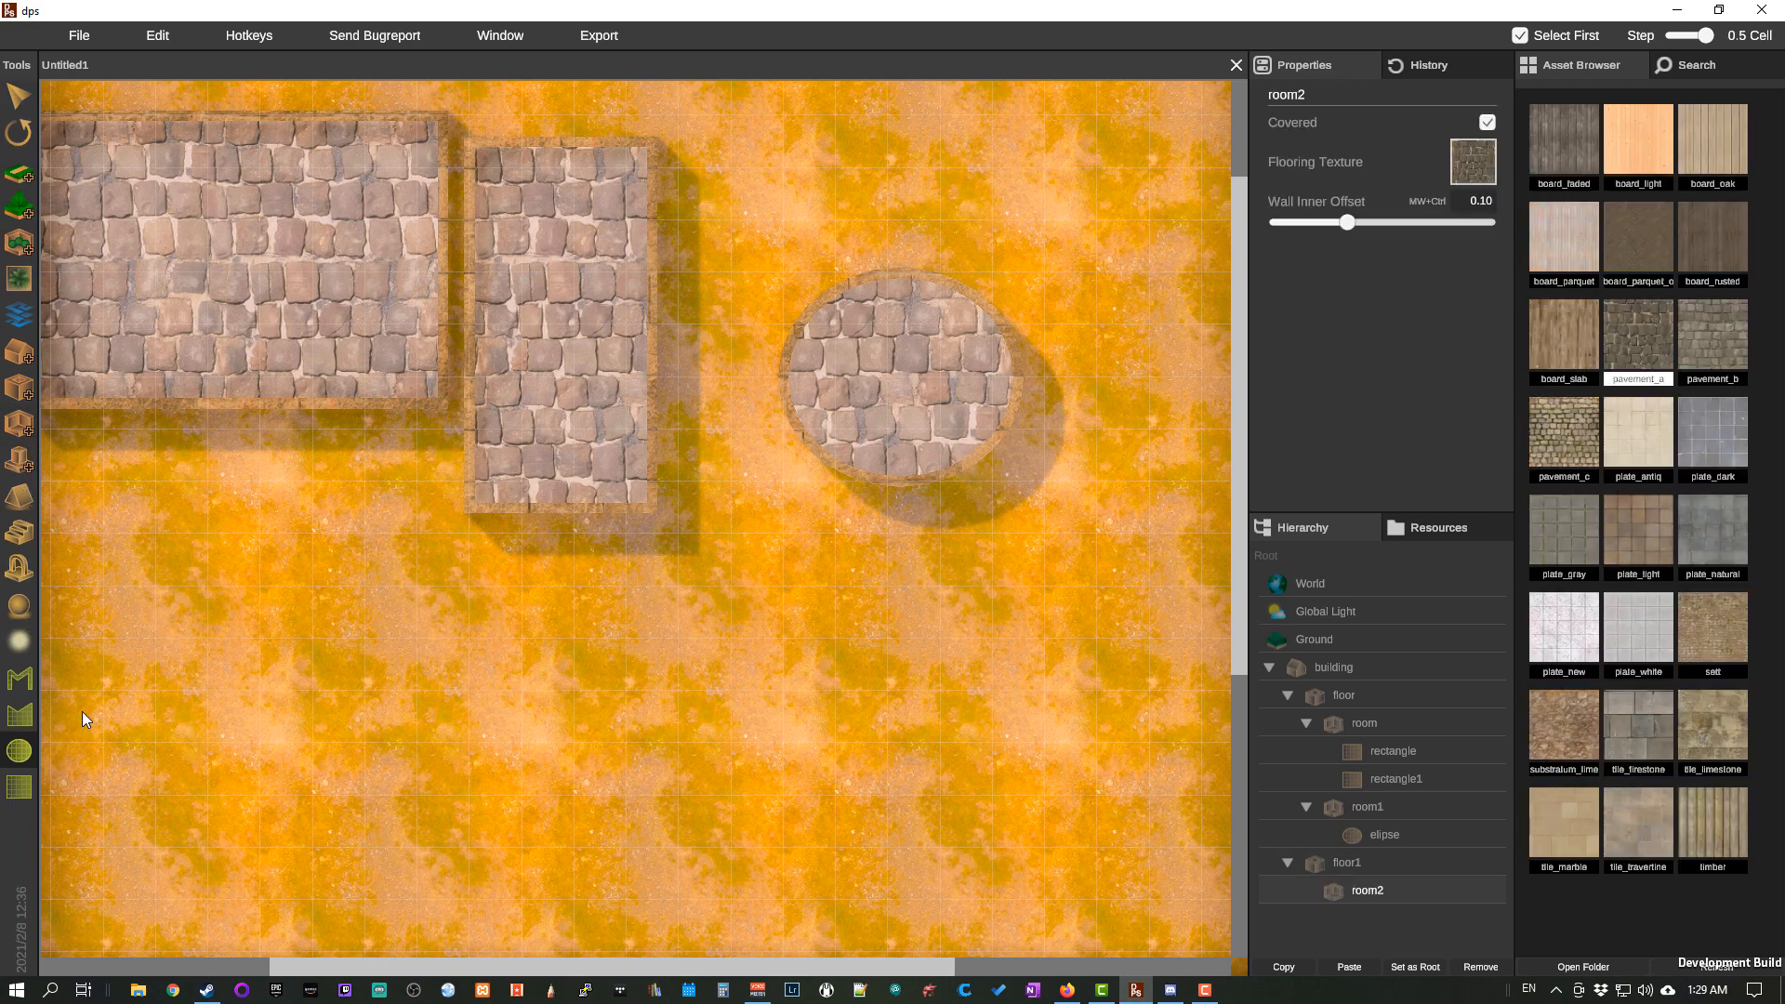
{"action": "left_click", "coordinate": [19, 789]}
{"action": "left_click_drag", "start_coordinate": [186, 675], "coordinate": [805, 868]}
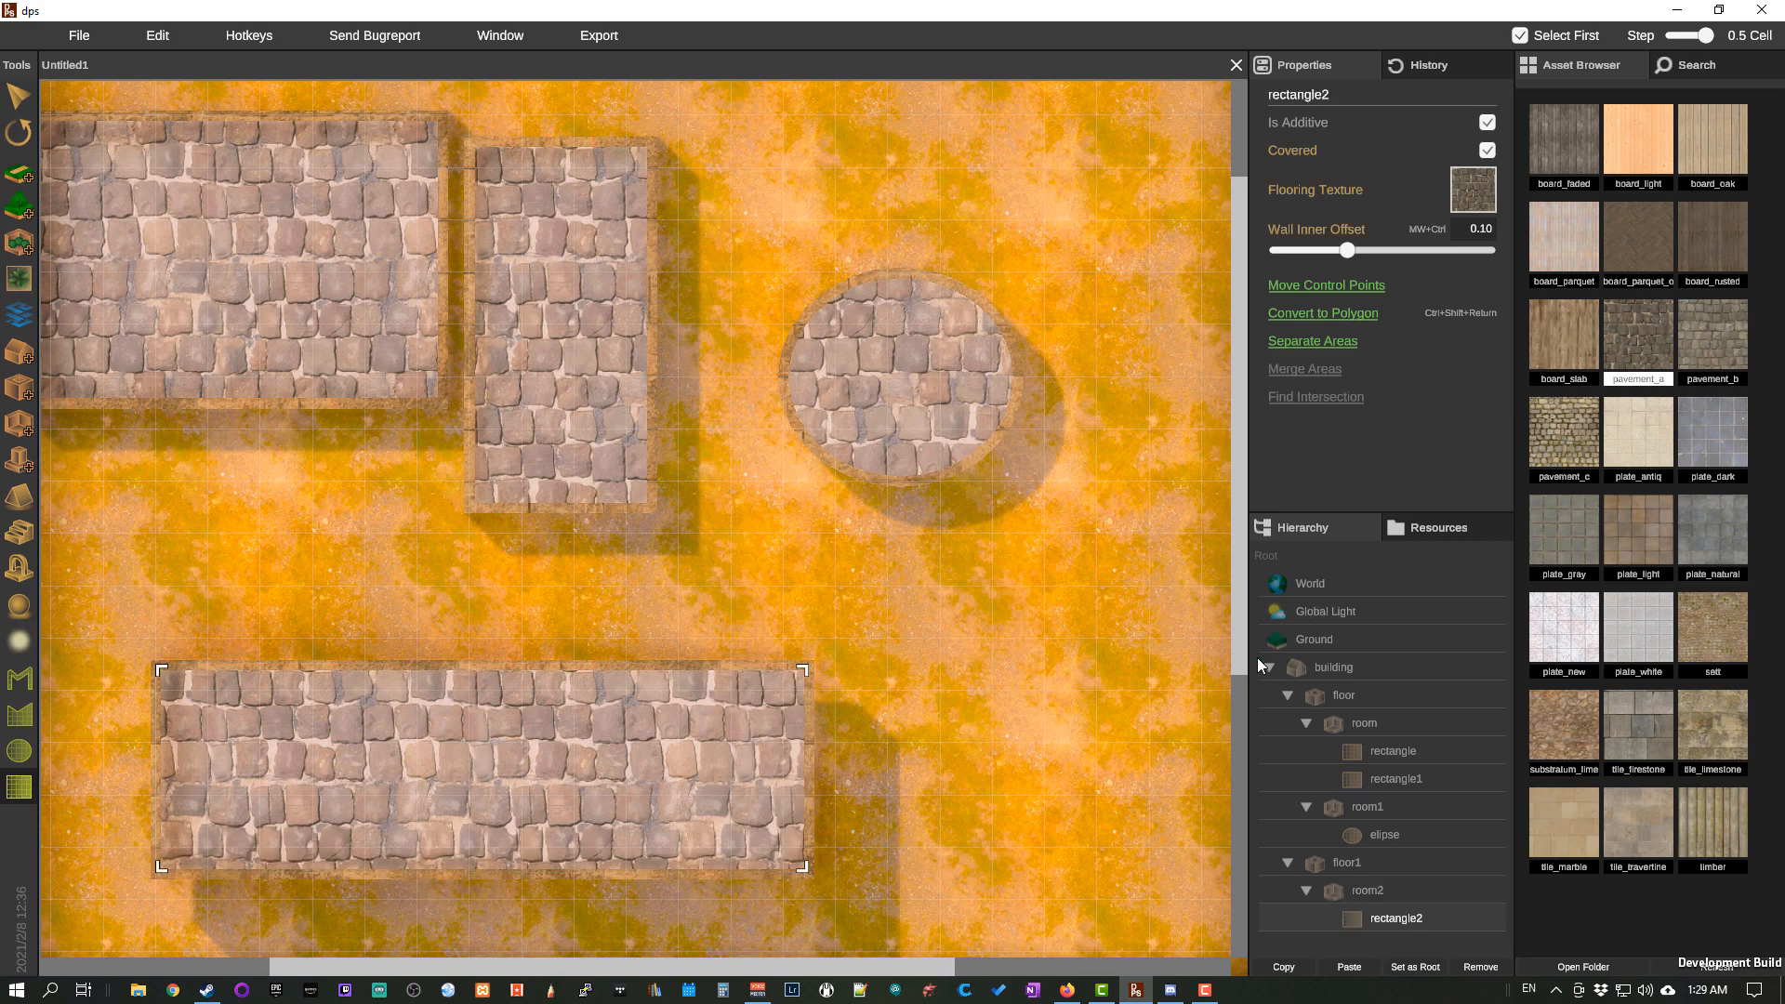
{"action": "left_click_drag", "start_coordinate": [1240, 668], "coordinate": [1231, 656]}
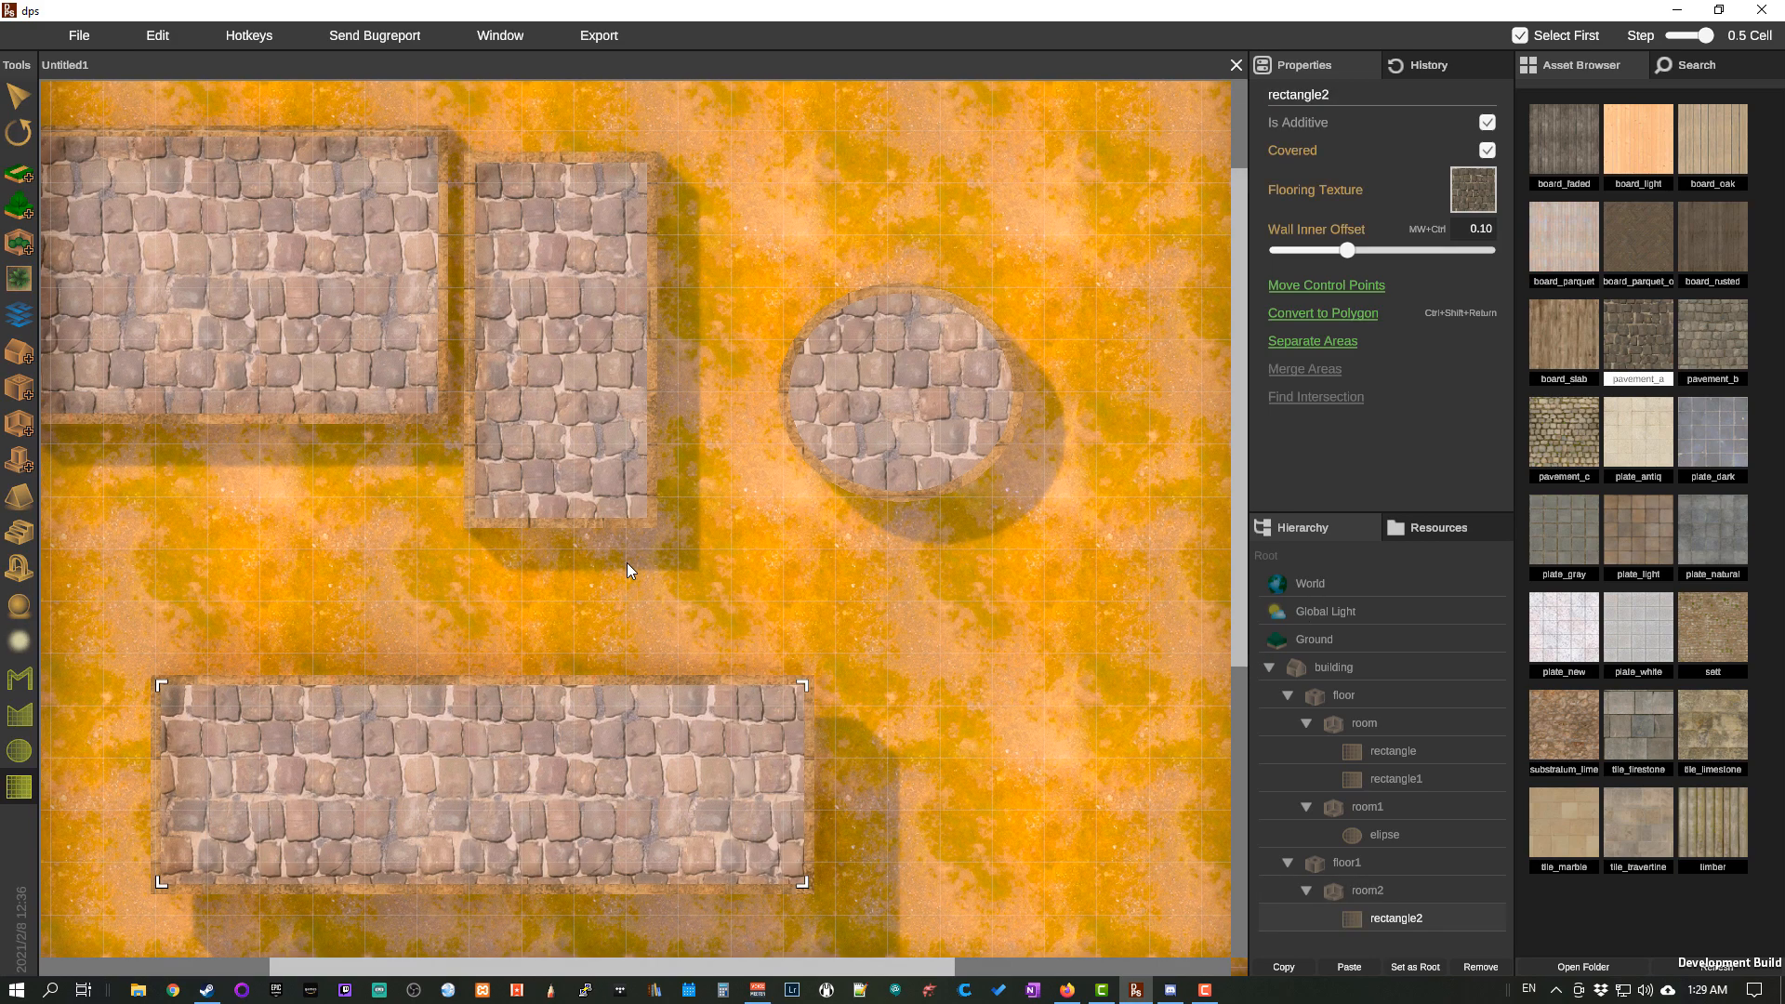
{"action": "scroll", "coordinate": [626, 562], "scroll_direction": "down", "scroll_amount": 1}
{"action": "left_click_drag", "start_coordinate": [627, 562], "coordinate": [746, 606]}
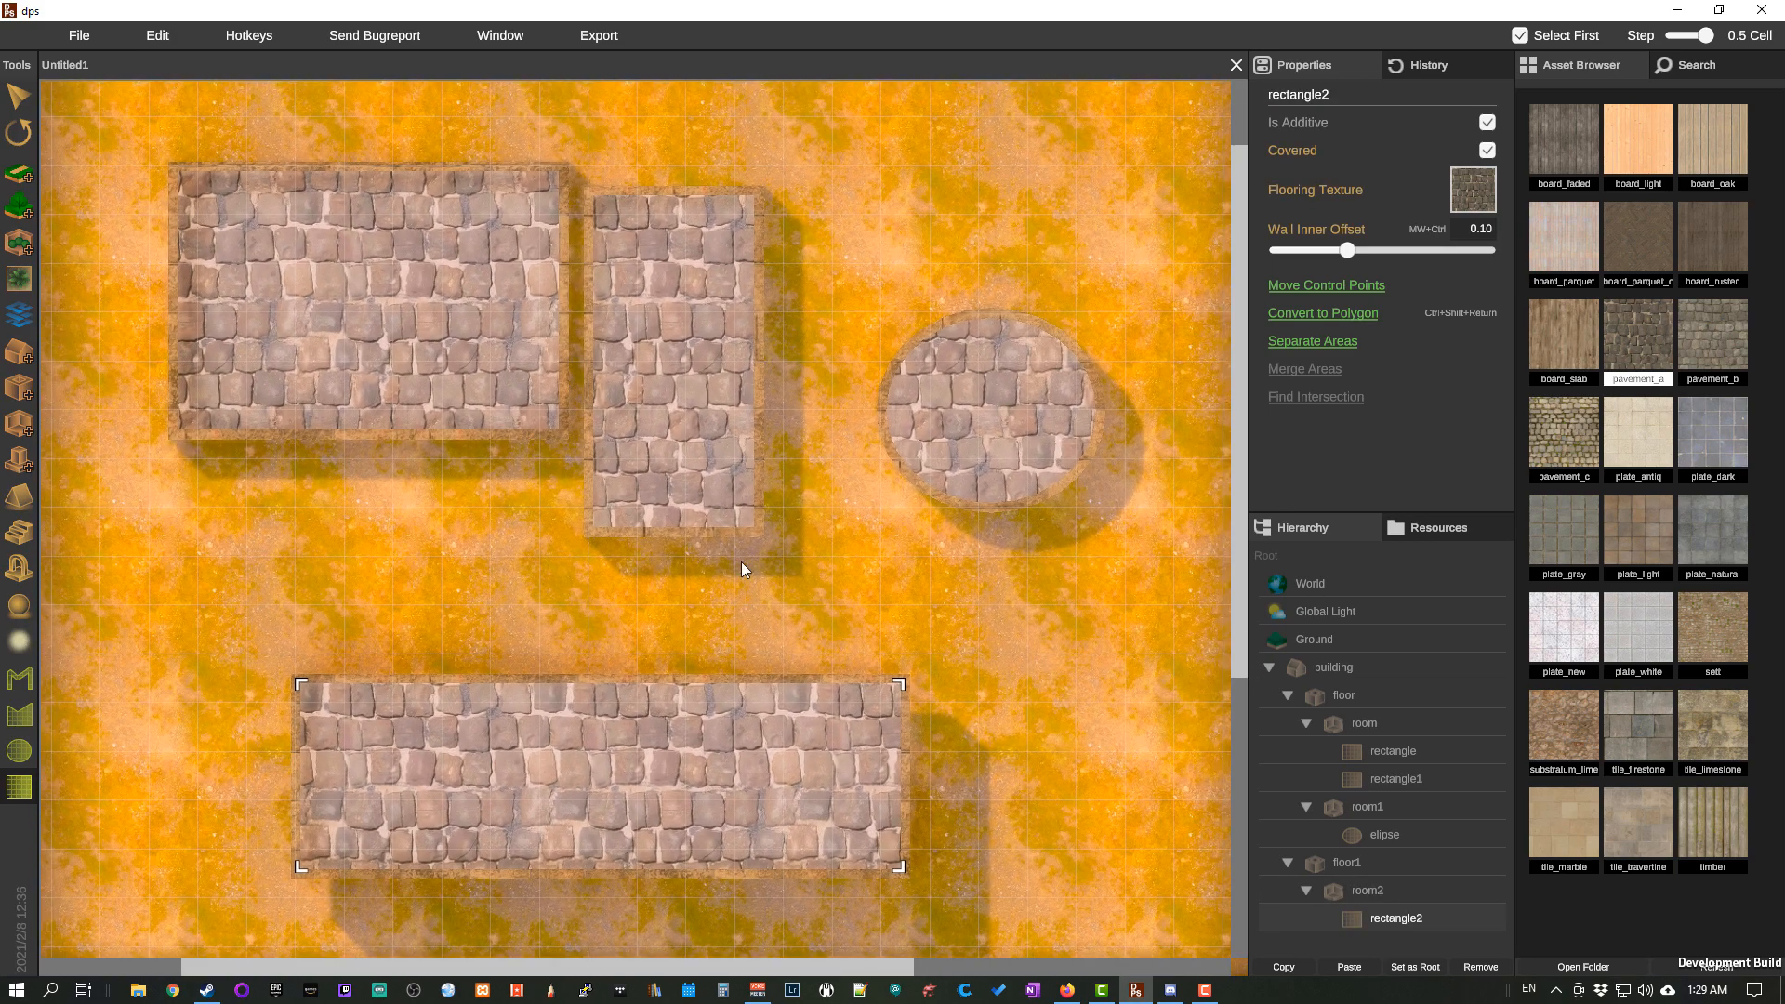
Step: Set the building's underground floors to 3 and its wall perspective to 0.20
{"action": "left_click", "coordinate": [1340, 669]}
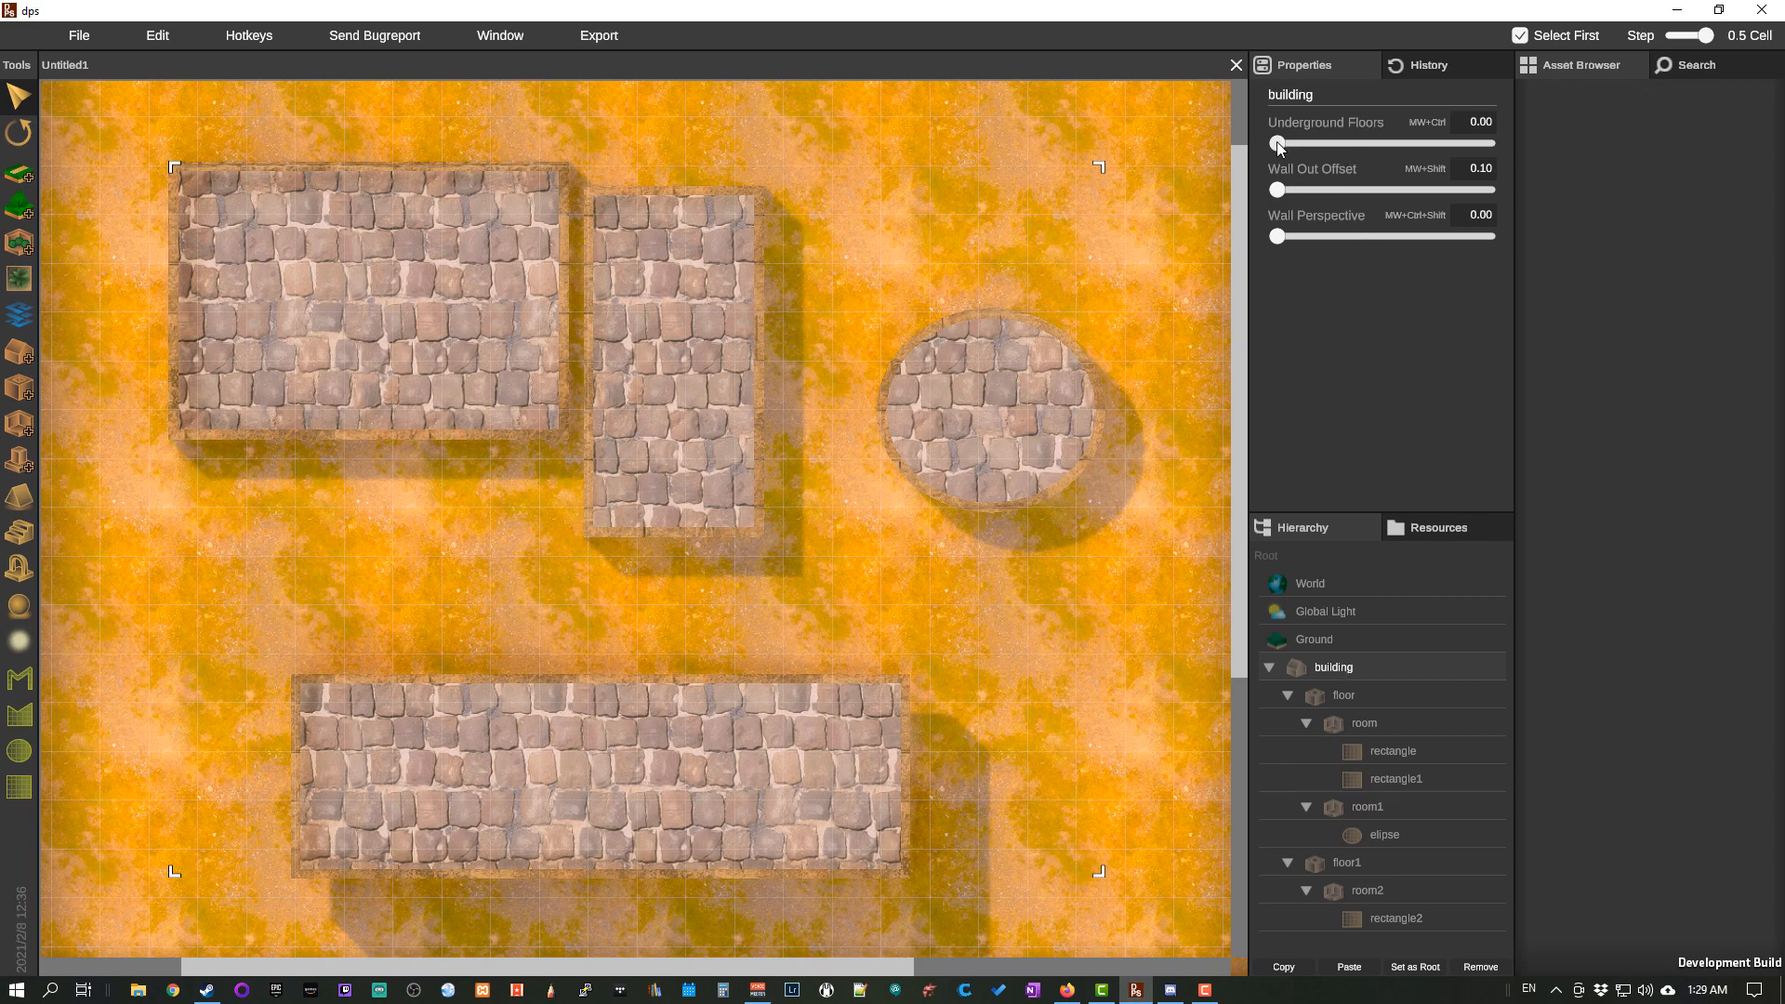
{"action": "mouse_move", "coordinate": [1296, 144]}
{"action": "left_mouse_down"}
{"action": "mouse_move", "coordinate": [1403, 144]}
{"action": "mouse_move", "coordinate": [1297, 177]}
{"action": "mouse_move", "coordinate": [1474, 178]}
{"action": "mouse_move", "coordinate": [1226, 189]}
{"action": "mouse_move", "coordinate": [1464, 192]}
{"action": "mouse_move", "coordinate": [1250, 193]}
{"action": "mouse_move", "coordinate": [1402, 210]}
{"action": "left_mouse_up"}
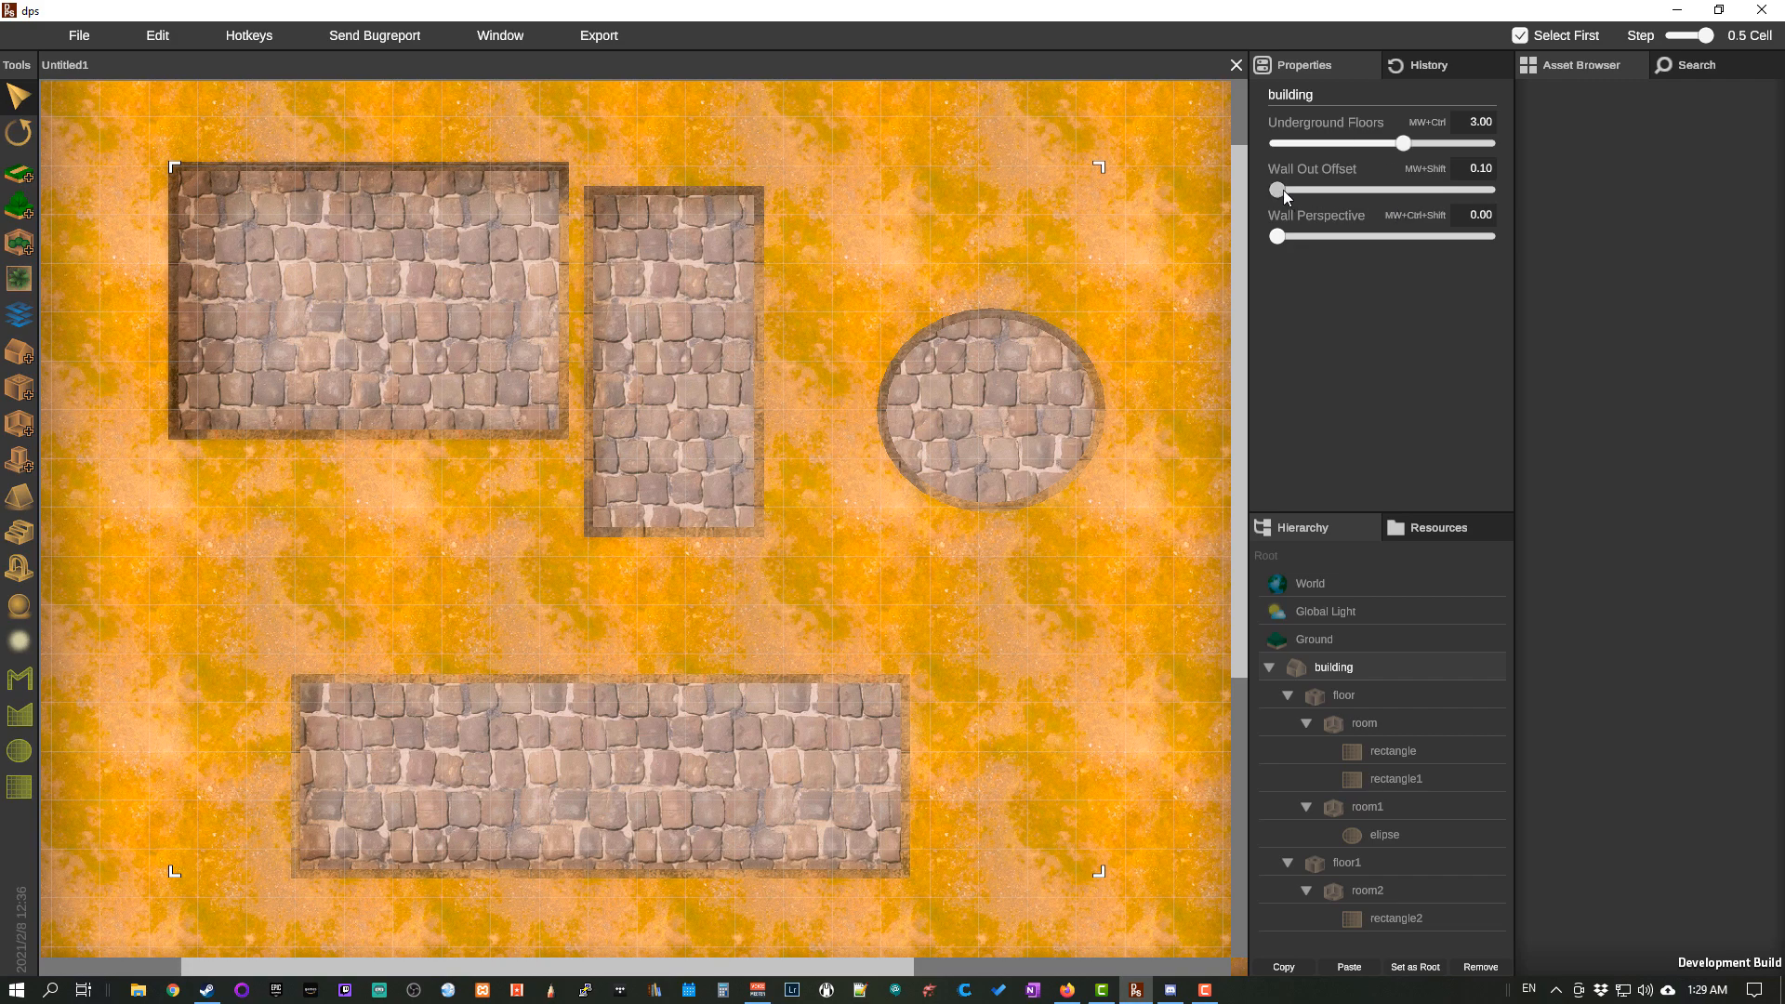
{"action": "mouse_move", "coordinate": [1283, 190]}
{"action": "left_mouse_down"}
{"action": "mouse_move", "coordinate": [1475, 193]}
{"action": "mouse_move", "coordinate": [1241, 218]}
{"action": "mouse_move", "coordinate": [1498, 234]}
{"action": "left_mouse_up"}
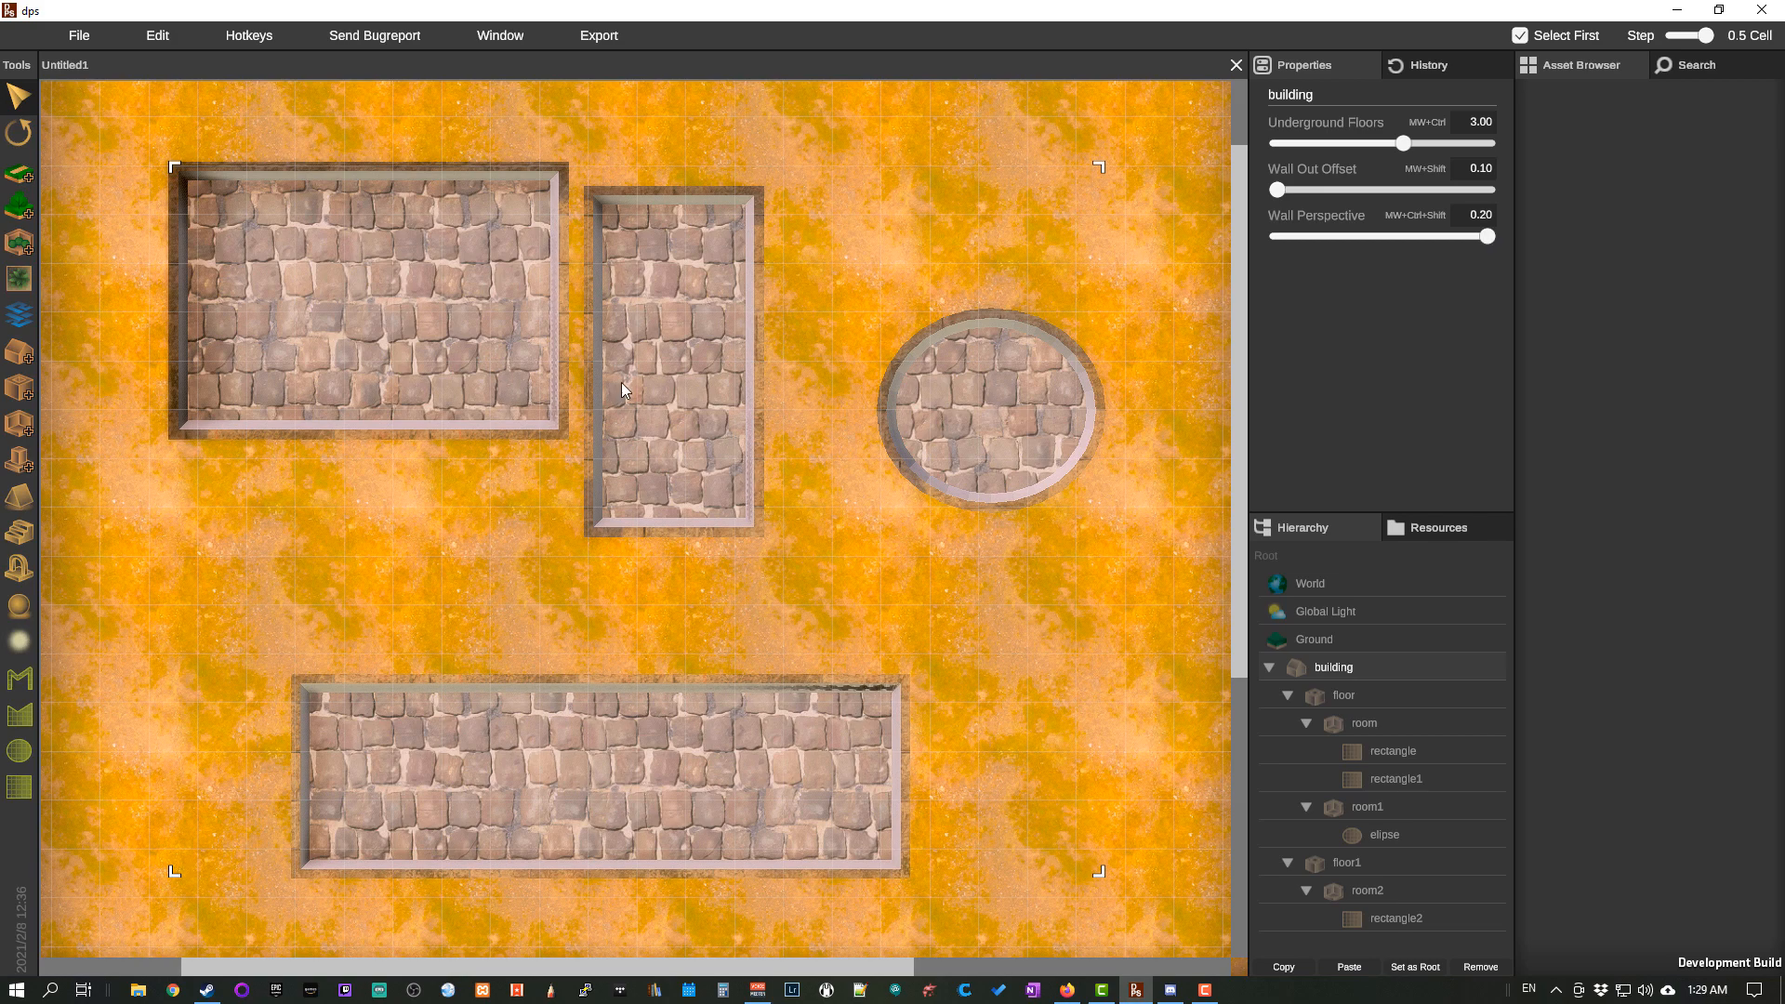
Step: Inspect the sunken walls up close and reduce the building's wall perspective to 0.12
{"action": "scroll", "coordinate": [622, 382], "scroll_direction": "up", "scroll_amount": 3}
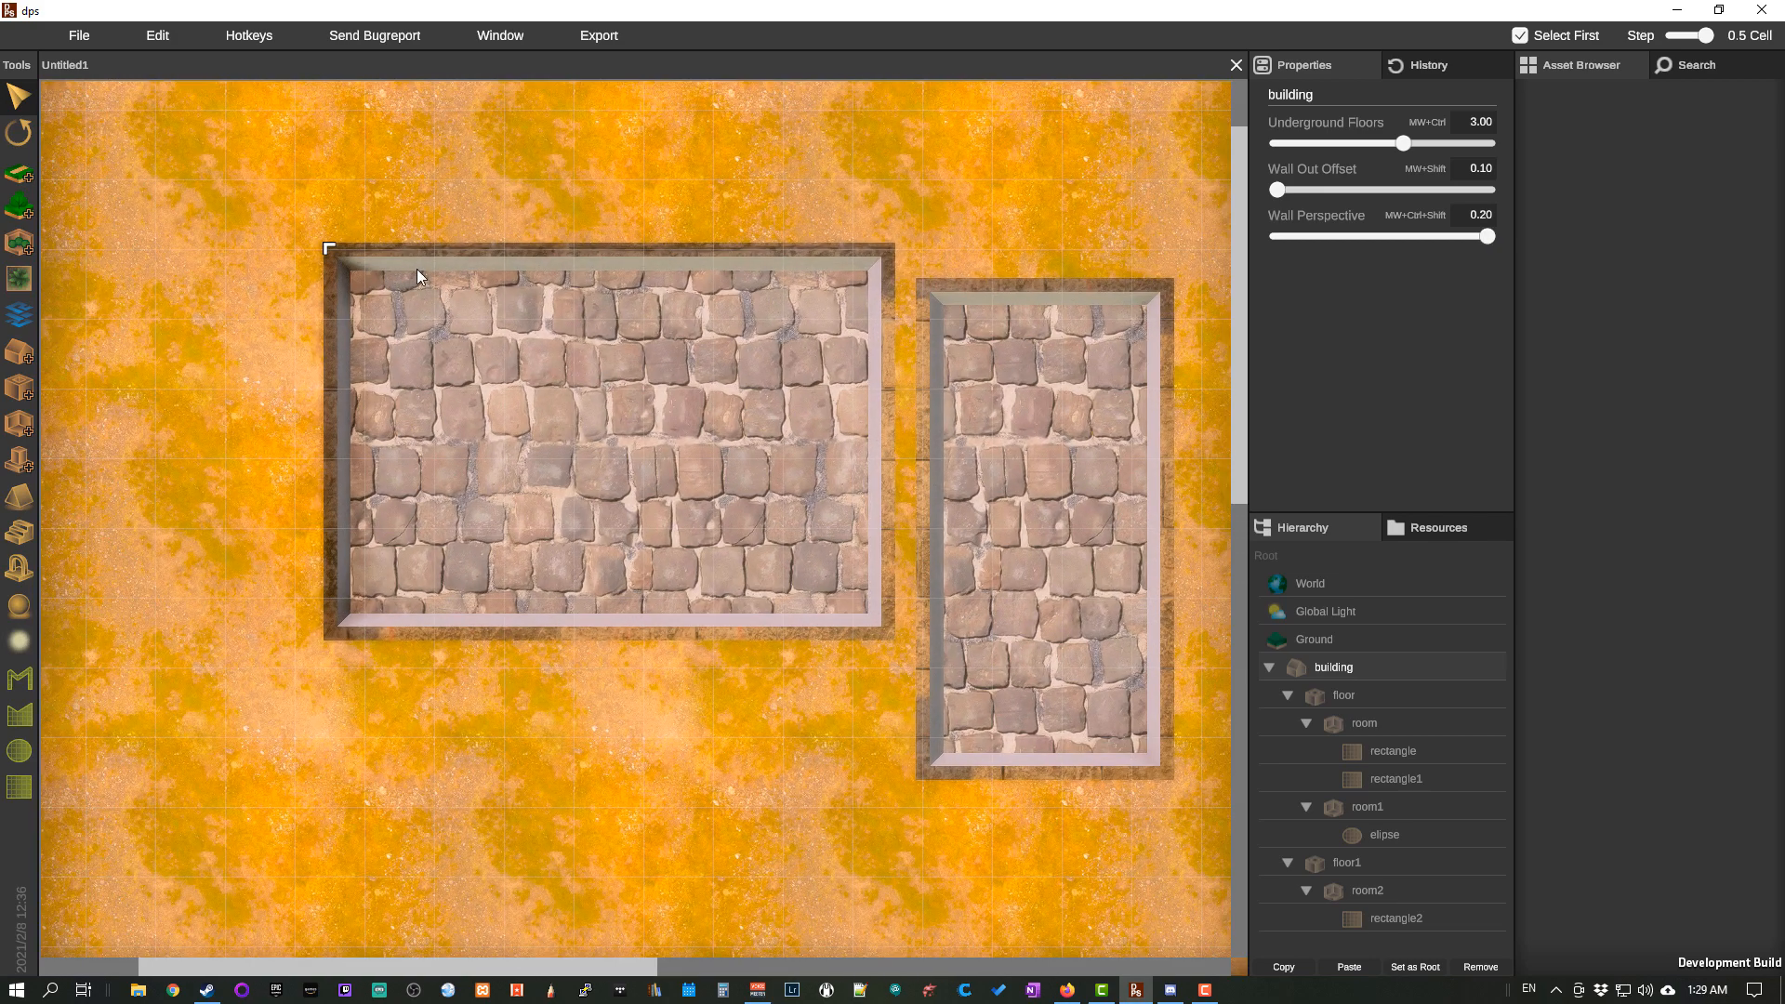
{"action": "left_click_drag", "start_coordinate": [630, 262], "coordinate": [709, 261]}
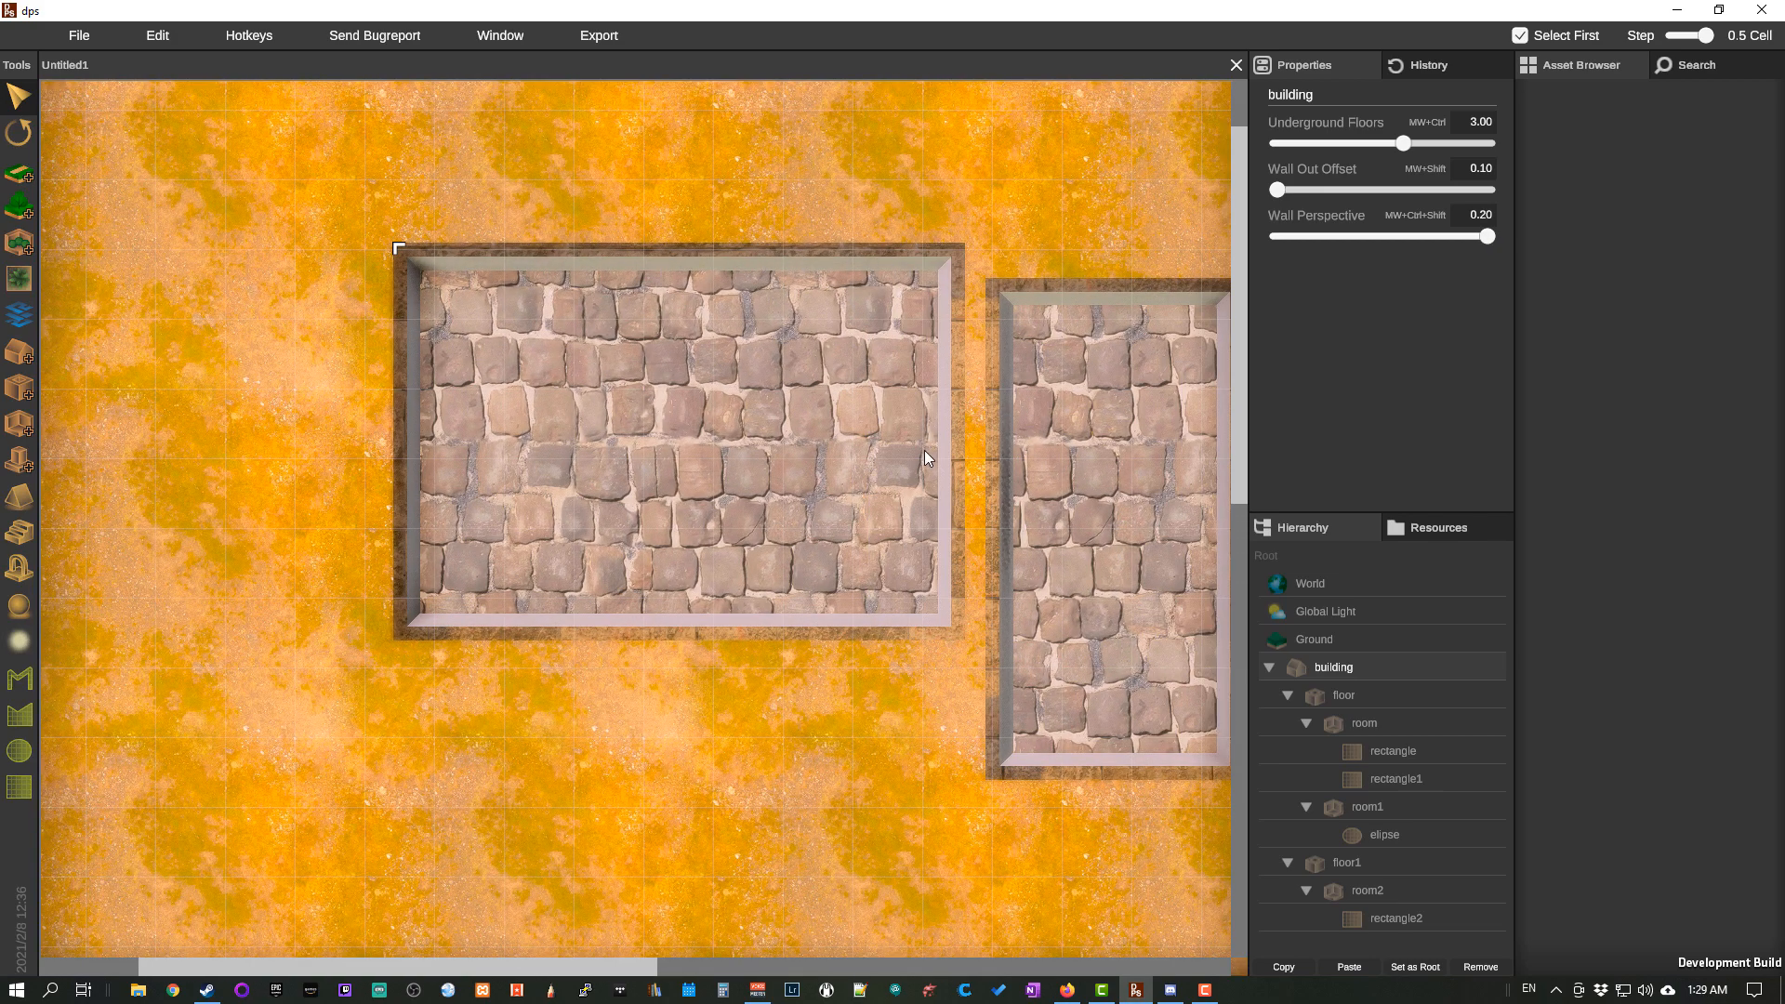
{"action": "left_click_drag", "start_coordinate": [1487, 236], "coordinate": [1399, 239]}
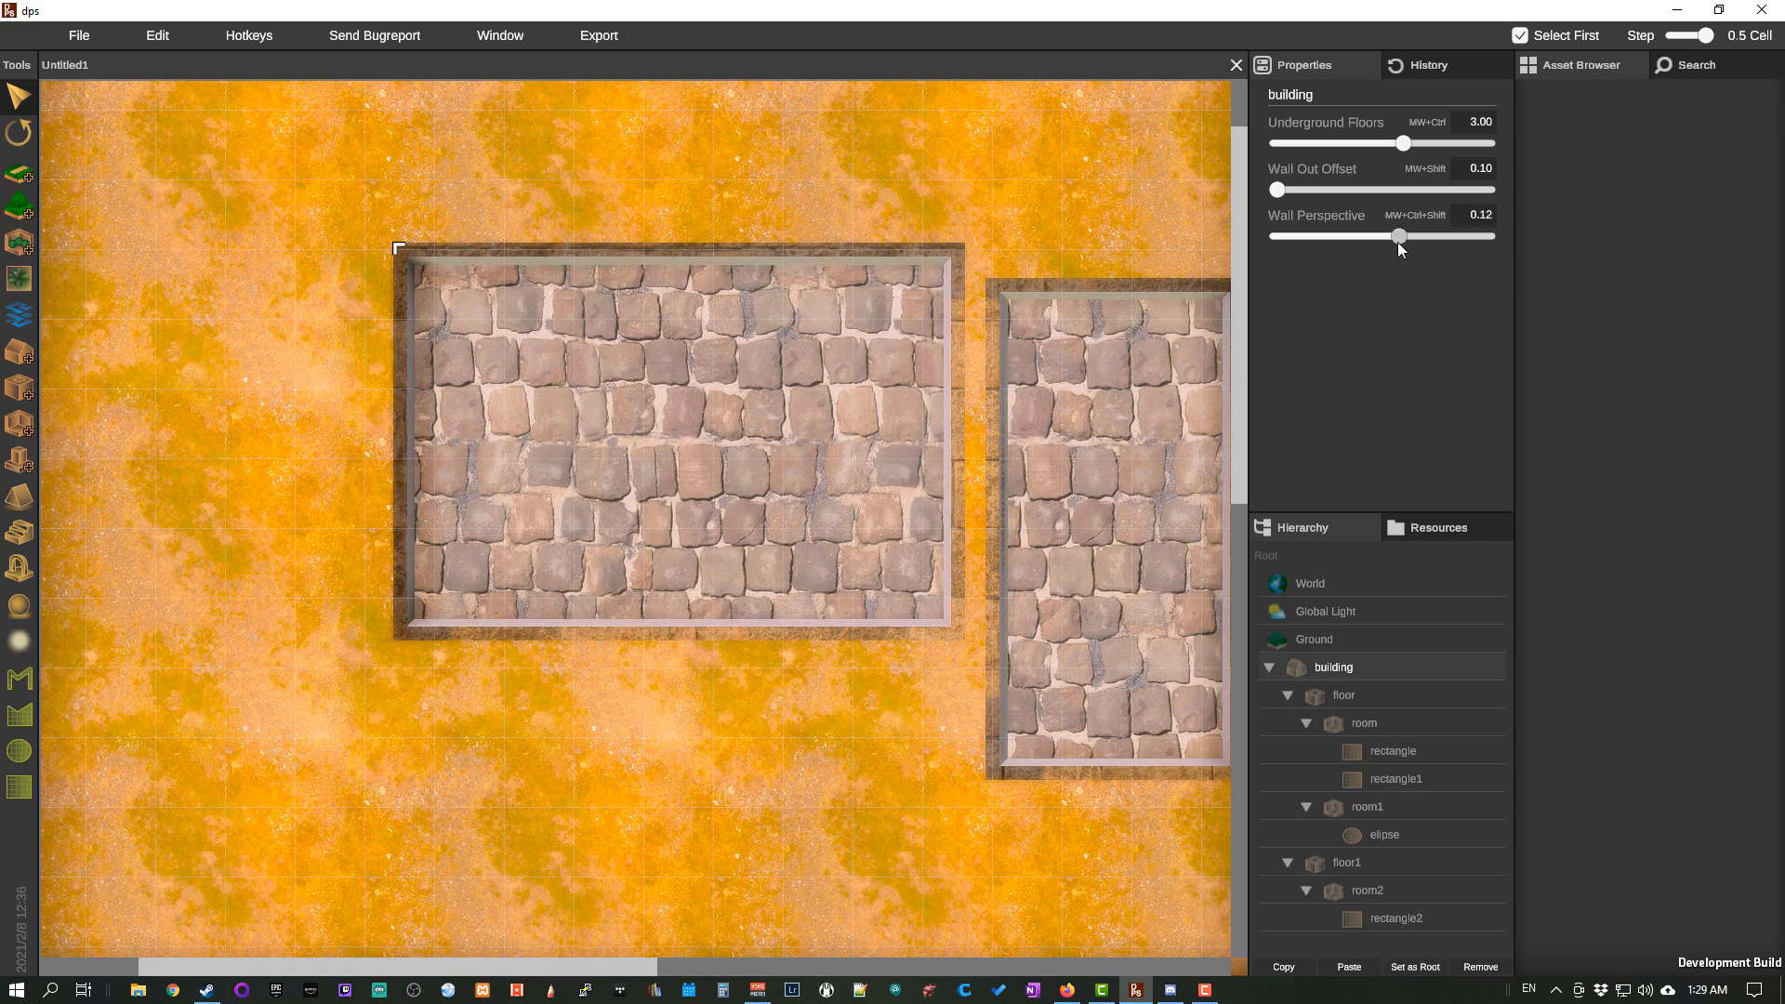
Step: Apply the rough block wall texture to the first floor's wall tops and tint it light red
{"action": "left_click", "coordinate": [1374, 697]}
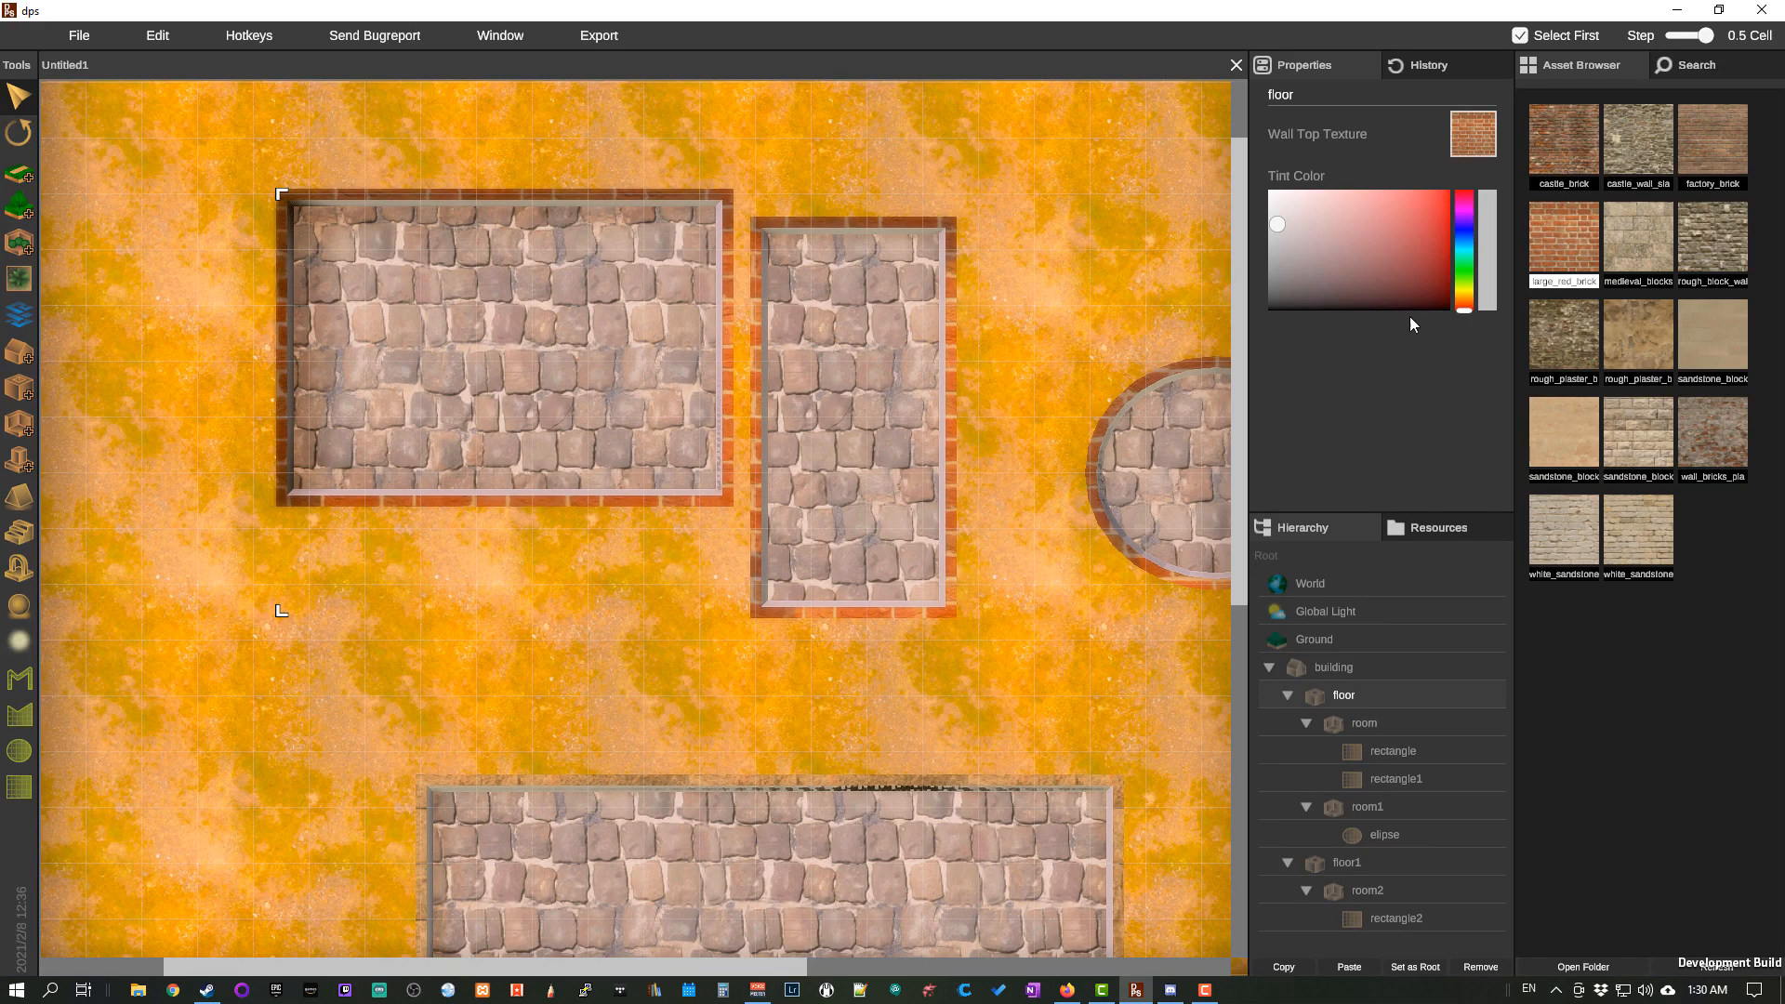
{"action": "left_click", "coordinate": [1637, 135]}
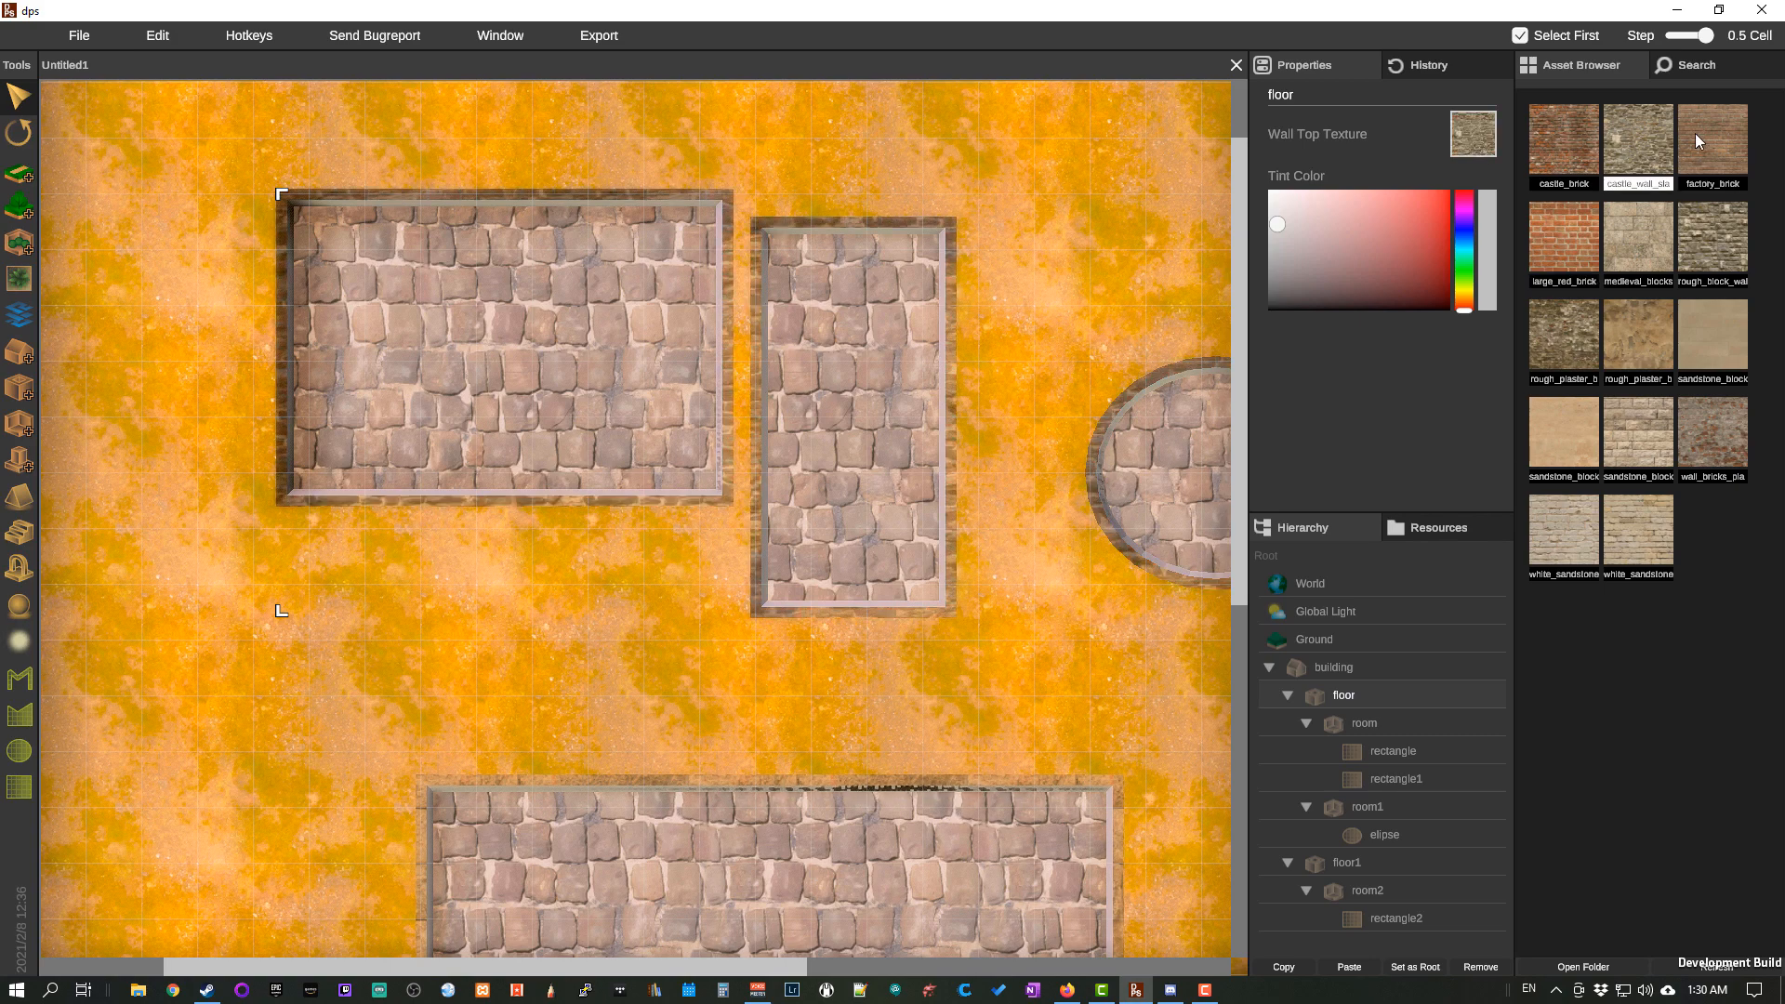
{"action": "left_click", "coordinate": [1689, 219]}
{"action": "left_click", "coordinate": [1347, 220]}
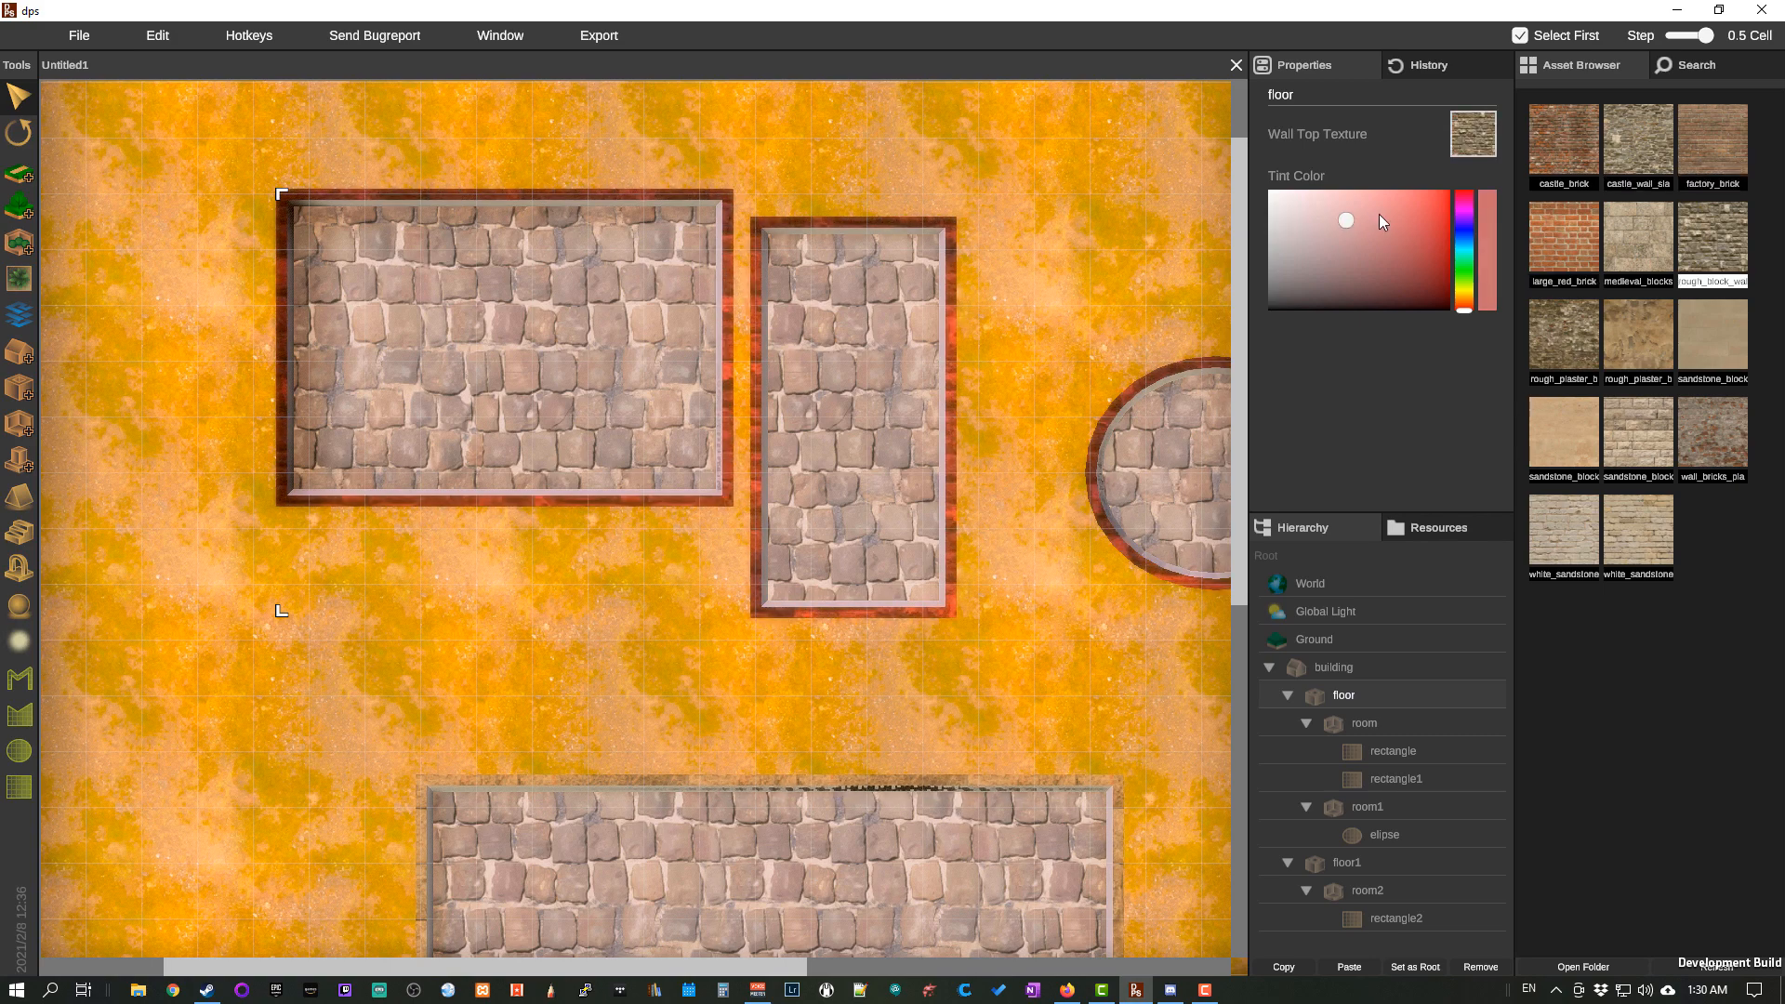
Step: Fade the first floor's wall-top tint to a pale greyish red
{"action": "left_click_drag", "start_coordinate": [1380, 220], "coordinate": [1298, 236]}
{"action": "left_click_drag", "start_coordinate": [982, 678], "coordinate": [919, 633]}
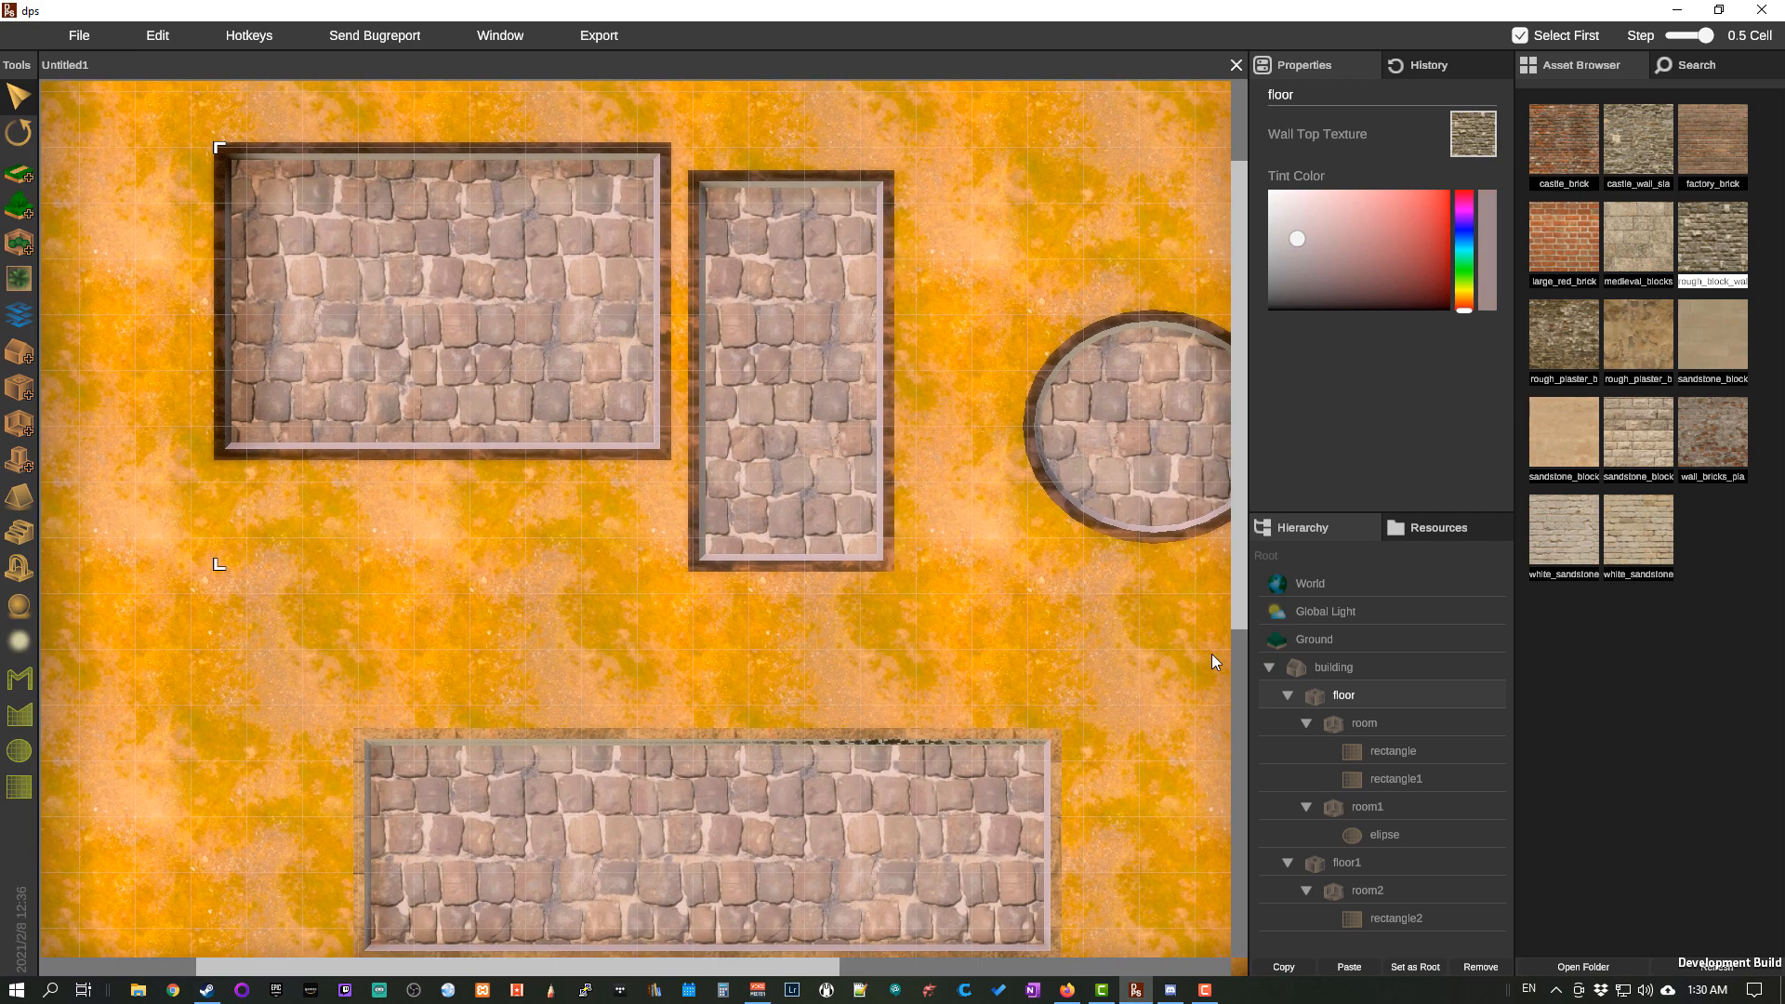
Step: Toggle the Covered option of the first floor's two-rectangle room off and on to compare its lighting
{"action": "left_click", "coordinate": [1380, 725]}
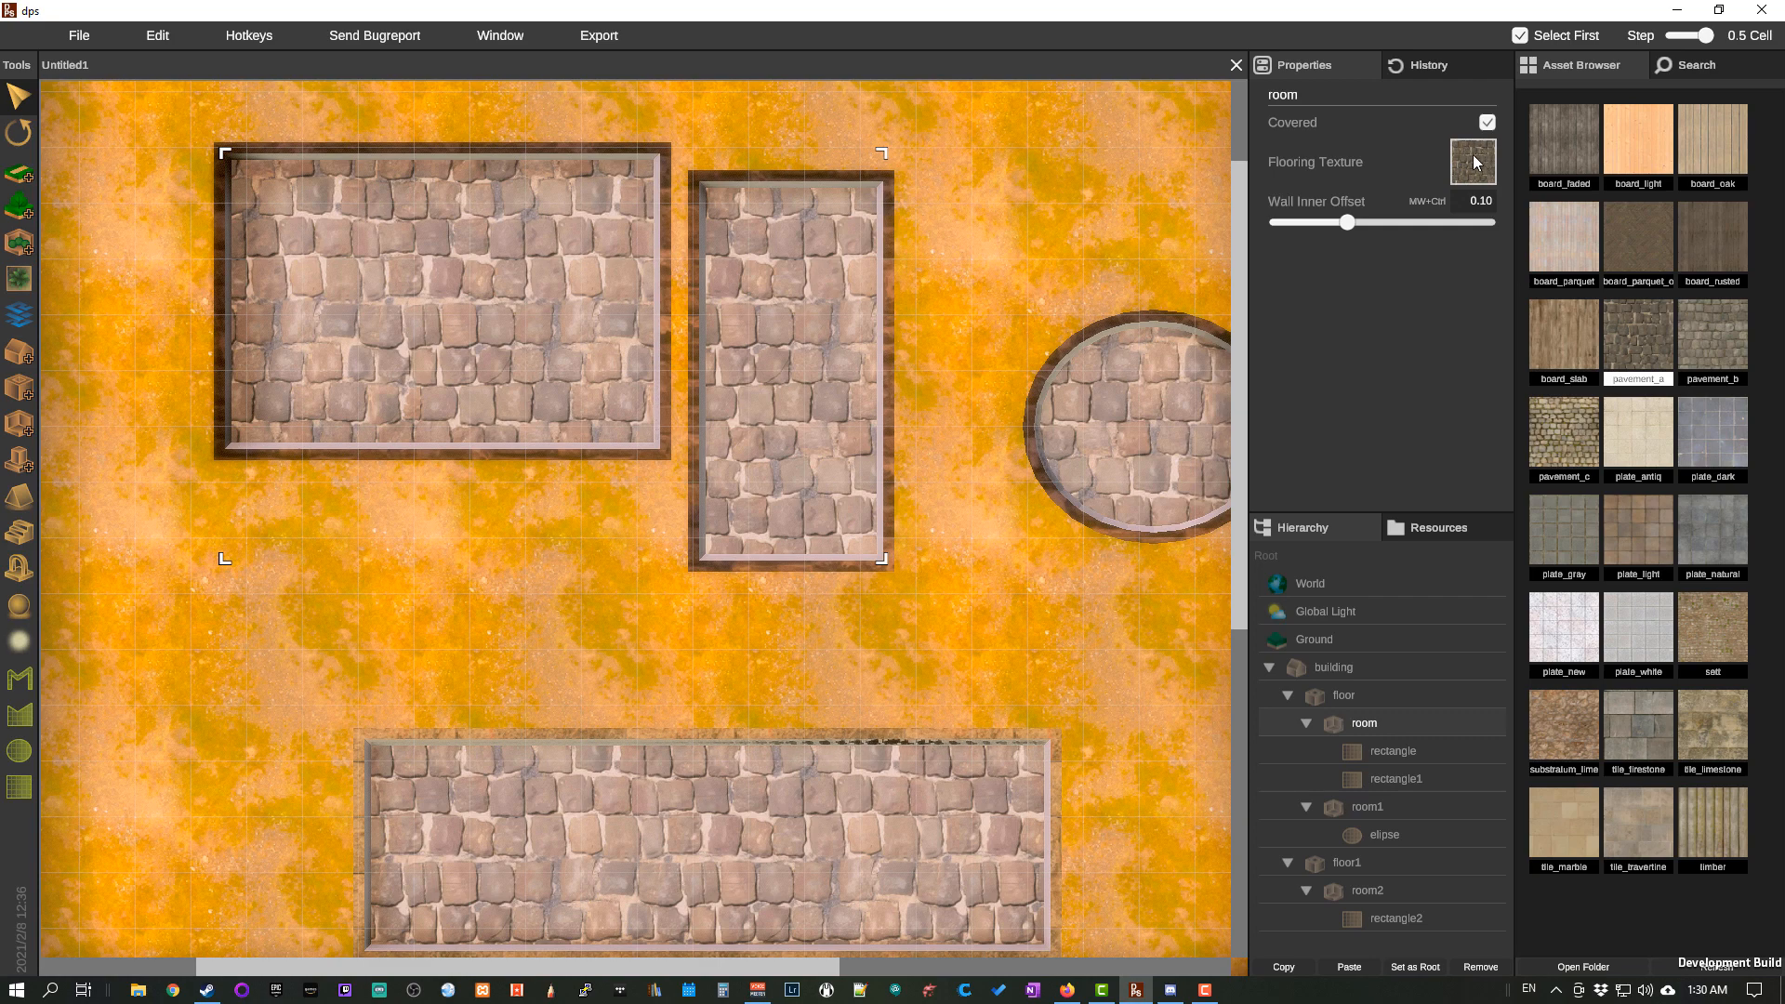
{"action": "left_click", "coordinate": [1485, 123]}
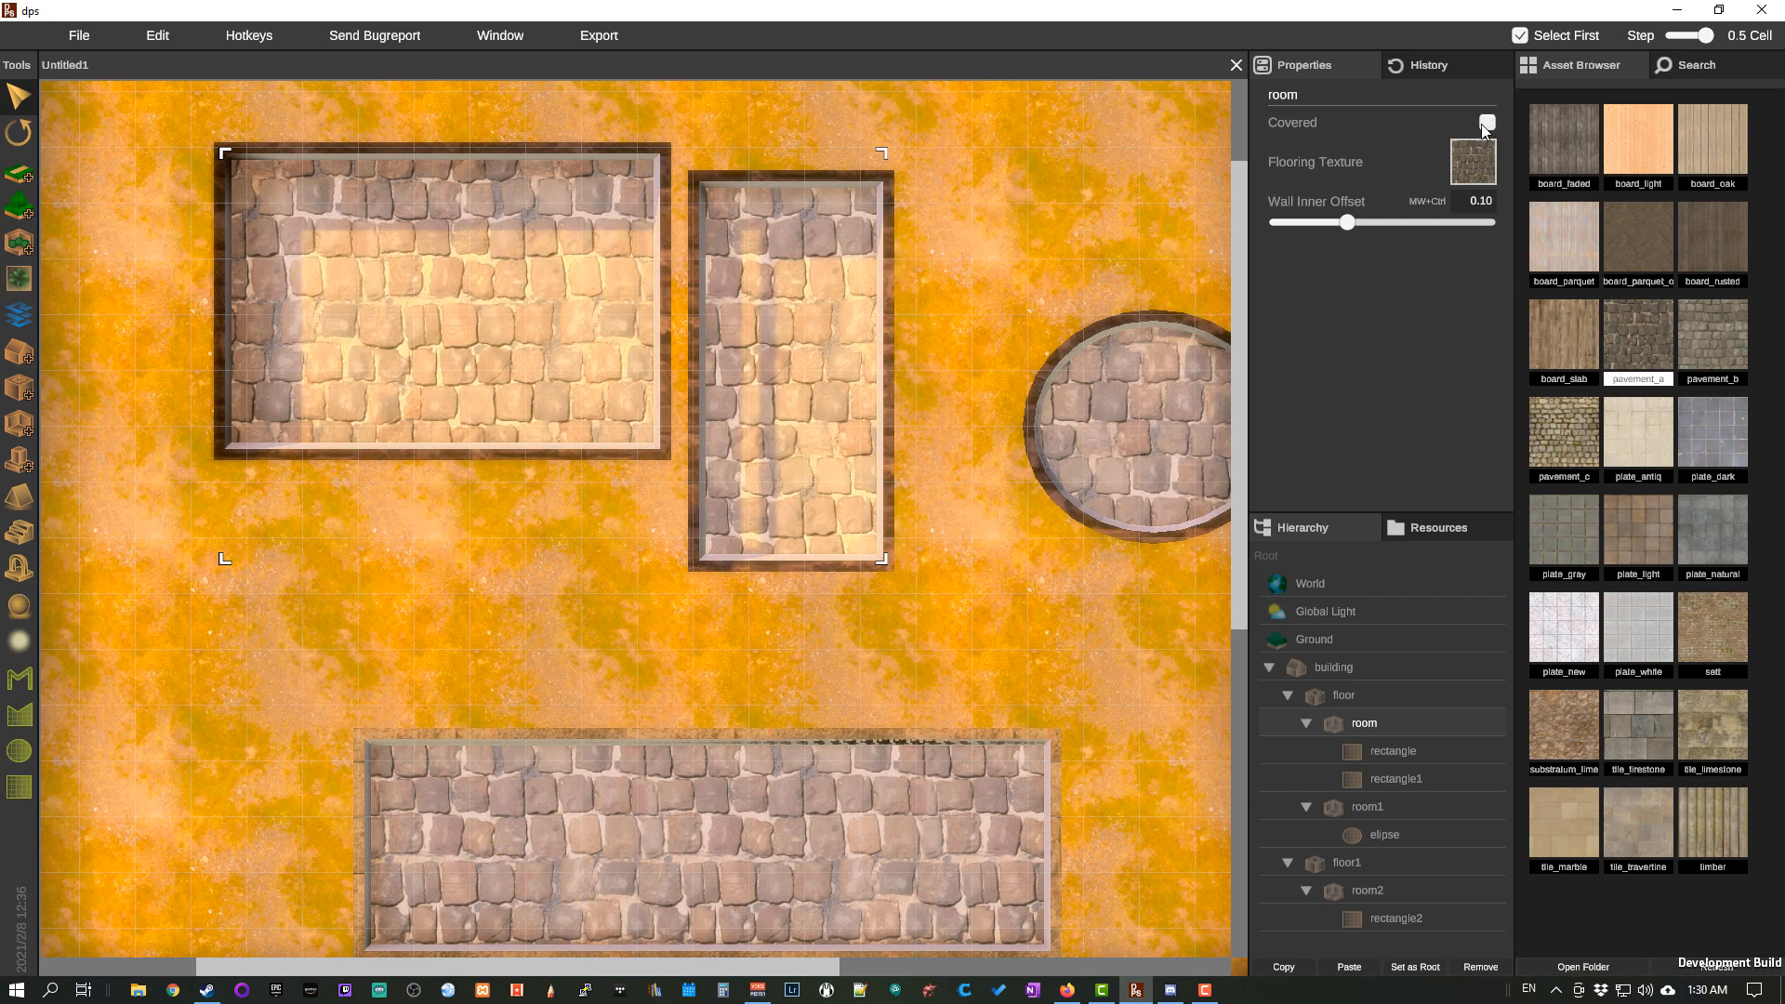
{"action": "left_click", "coordinate": [1485, 123]}
{"action": "left_click", "coordinate": [1485, 123]}
{"action": "left_click", "coordinate": [1487, 123]}
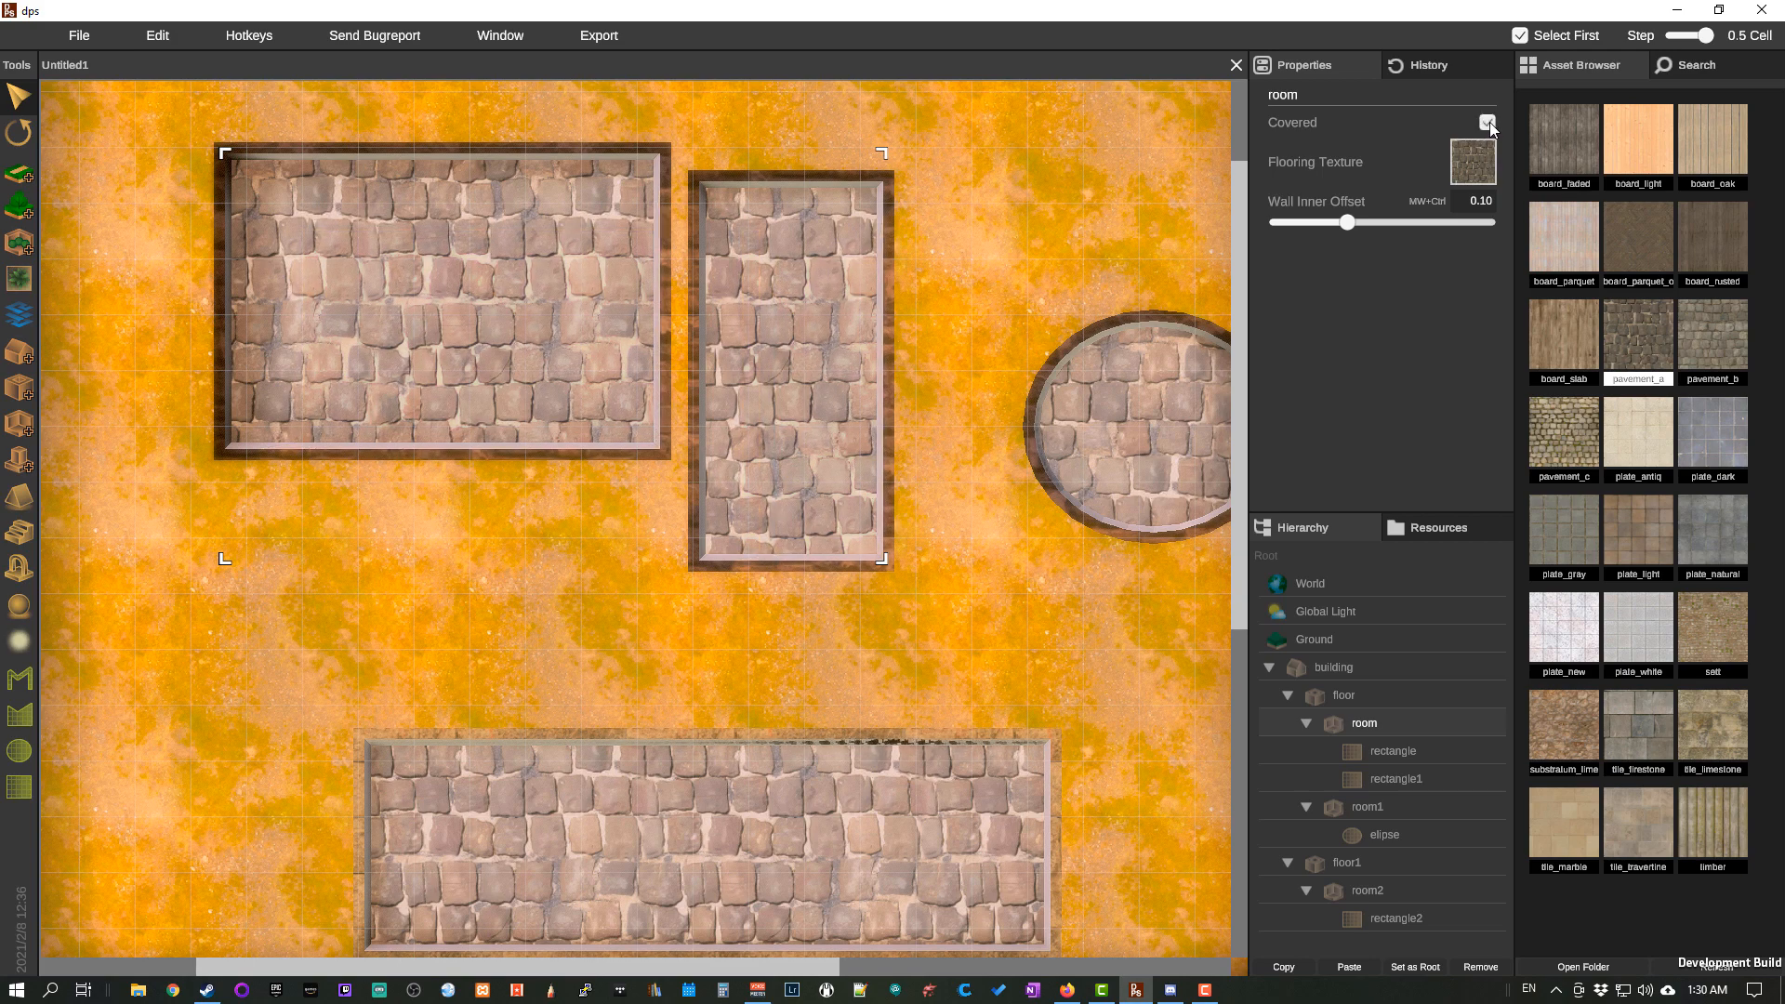
{"action": "left_click", "coordinate": [1487, 123]}
{"action": "left_click", "coordinate": [1488, 123]}
Step: Apply the plate_antiq flooring texture to the two-rectangle room and set its wall inner offset to 0.16
{"action": "left_click", "coordinate": [1576, 316]}
{"action": "left_click", "coordinate": [1618, 334]}
{"action": "left_click", "coordinate": [1638, 432]}
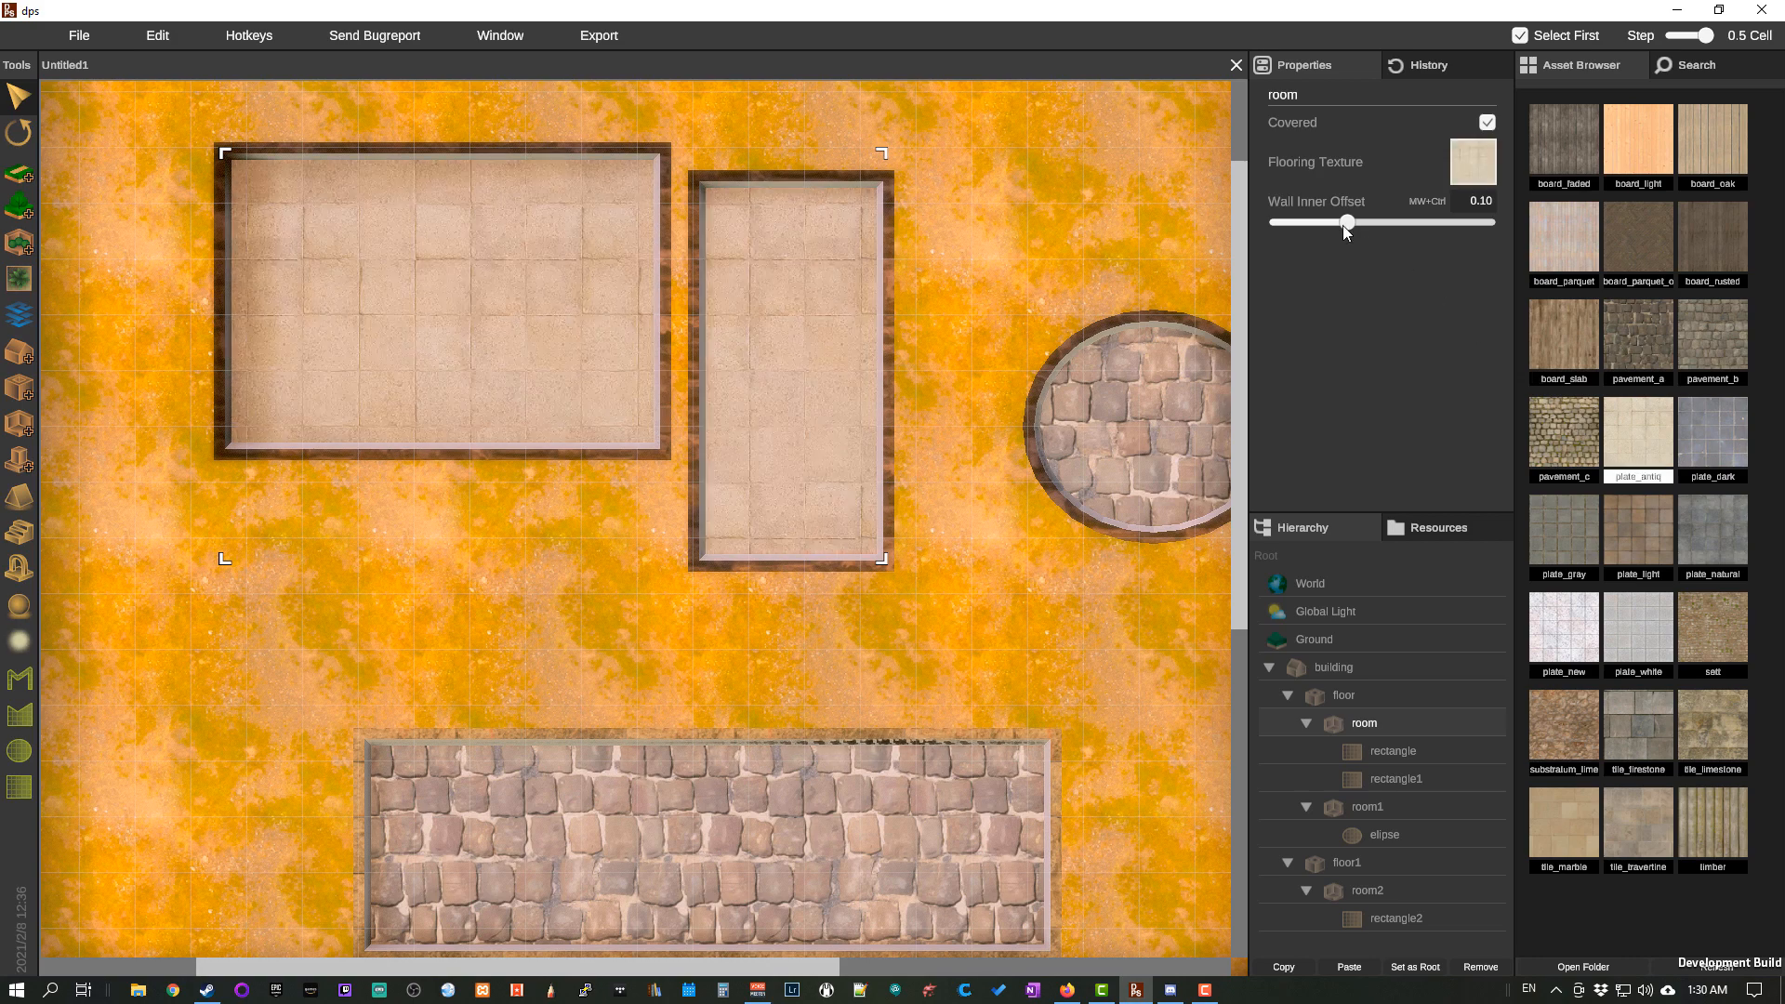
{"action": "left_click_drag", "start_coordinate": [1342, 225], "coordinate": [1425, 244]}
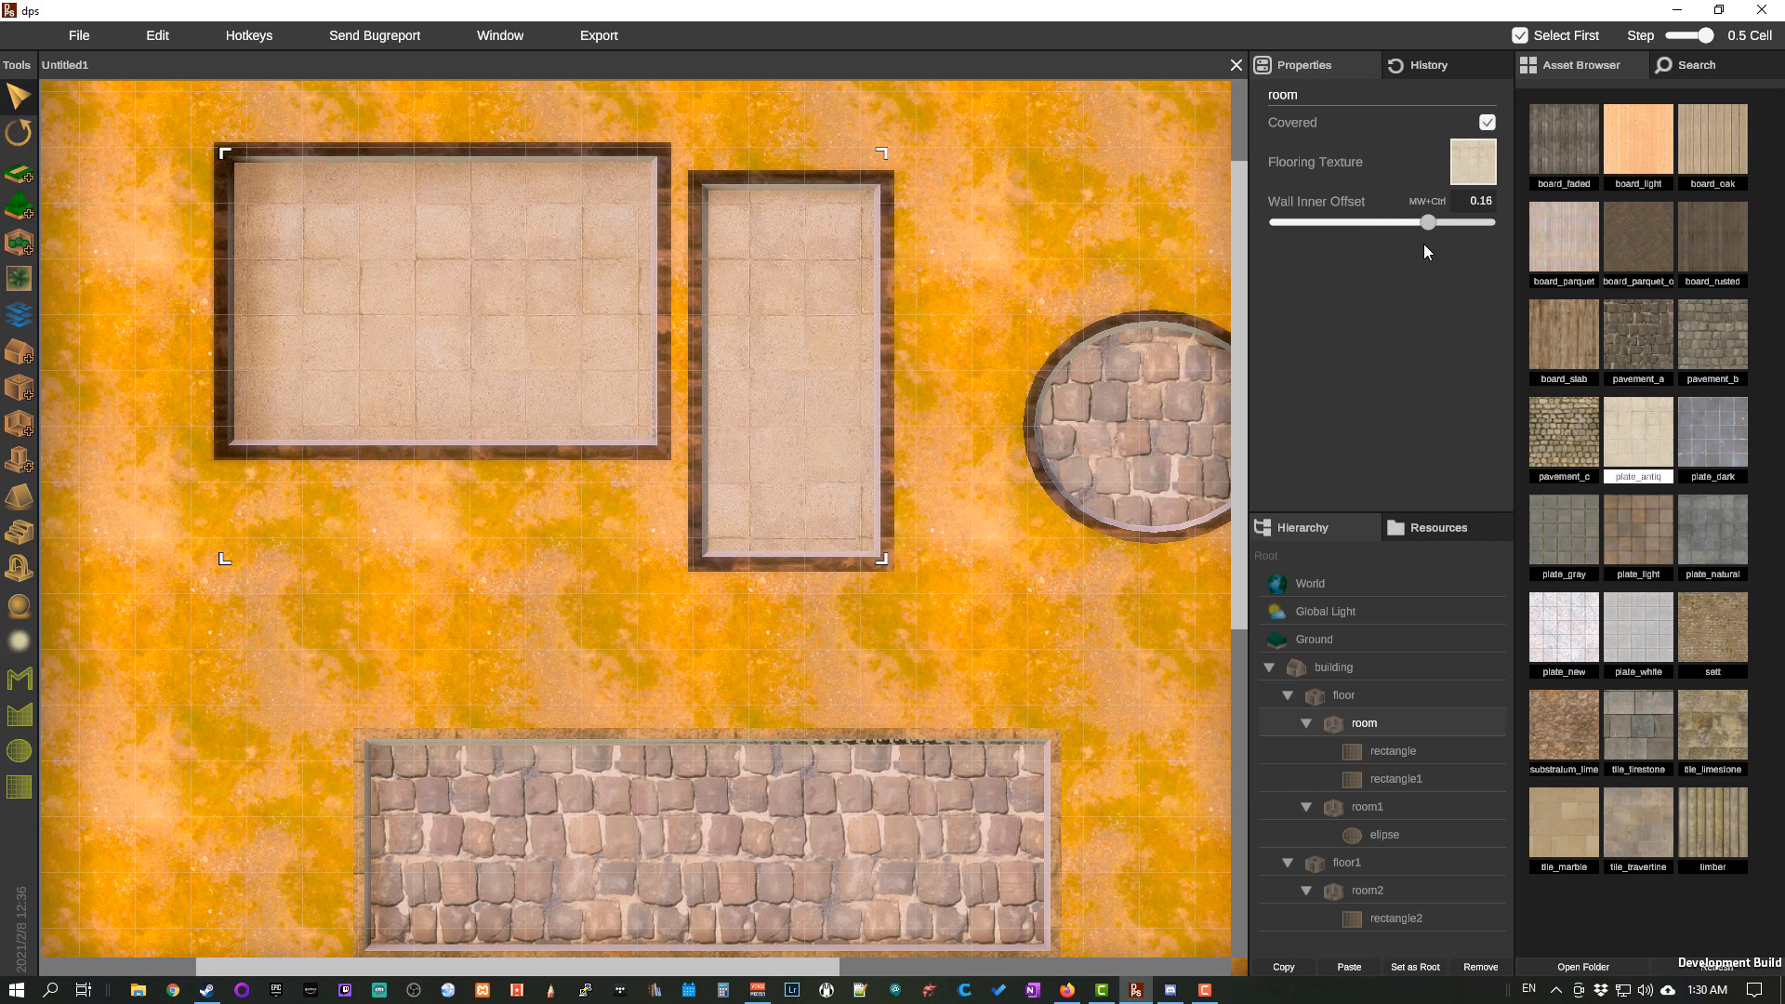
Step: Move the room's large rectangle so it overlaps the upper part of the tall rectangle beside it
{"action": "left_click", "coordinate": [1391, 751]}
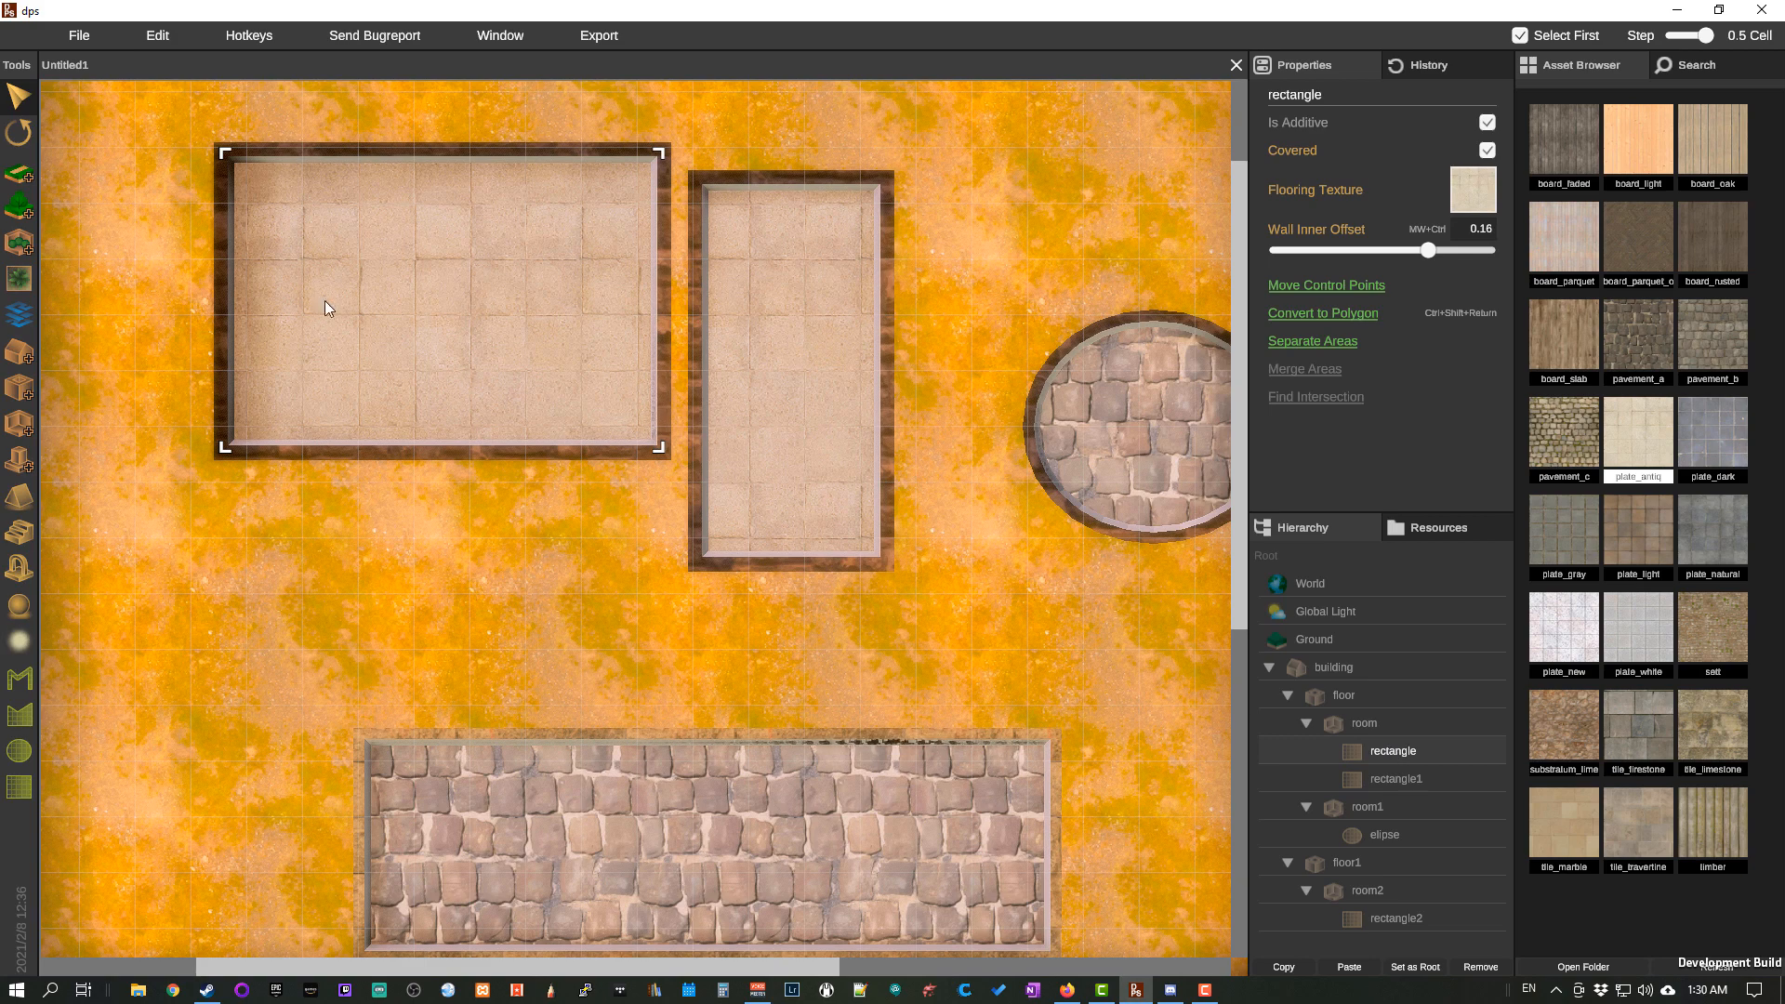
{"action": "left_click", "coordinate": [1391, 778]}
{"action": "left_click", "coordinate": [1392, 755]}
{"action": "left_click_drag", "start_coordinate": [392, 366], "coordinate": [509, 549]}
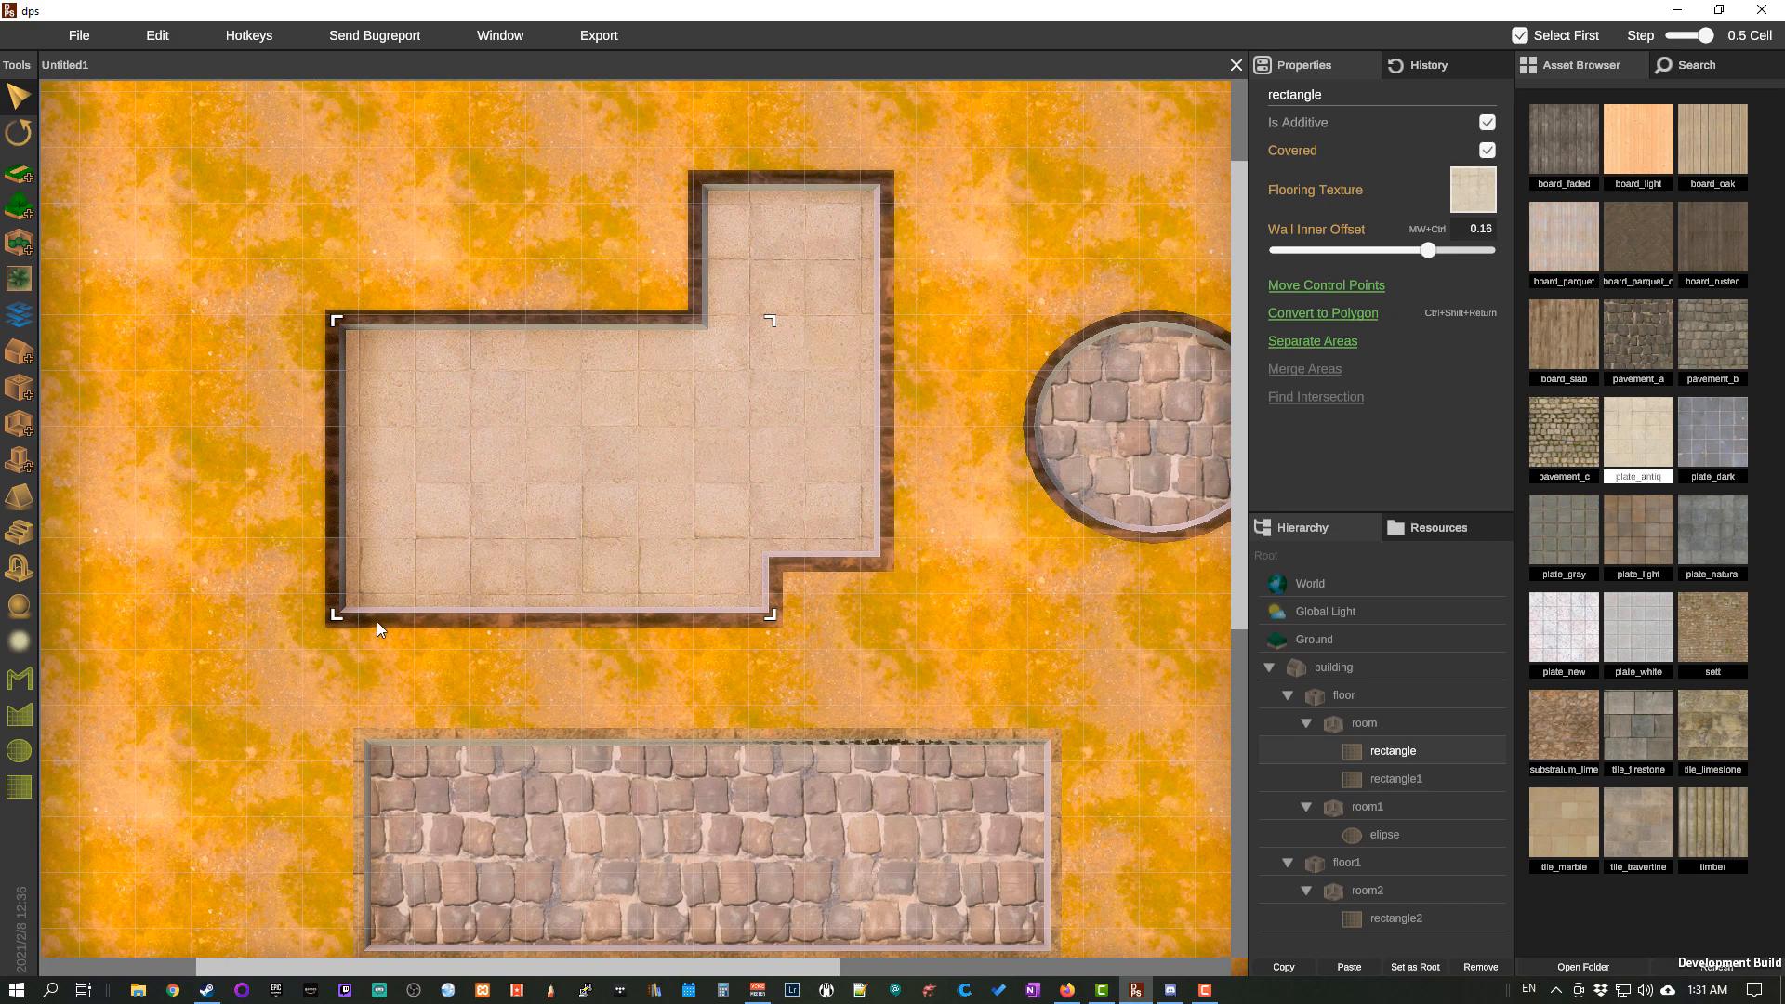
{"action": "left_click_drag", "start_coordinate": [376, 621], "coordinate": [378, 465]}
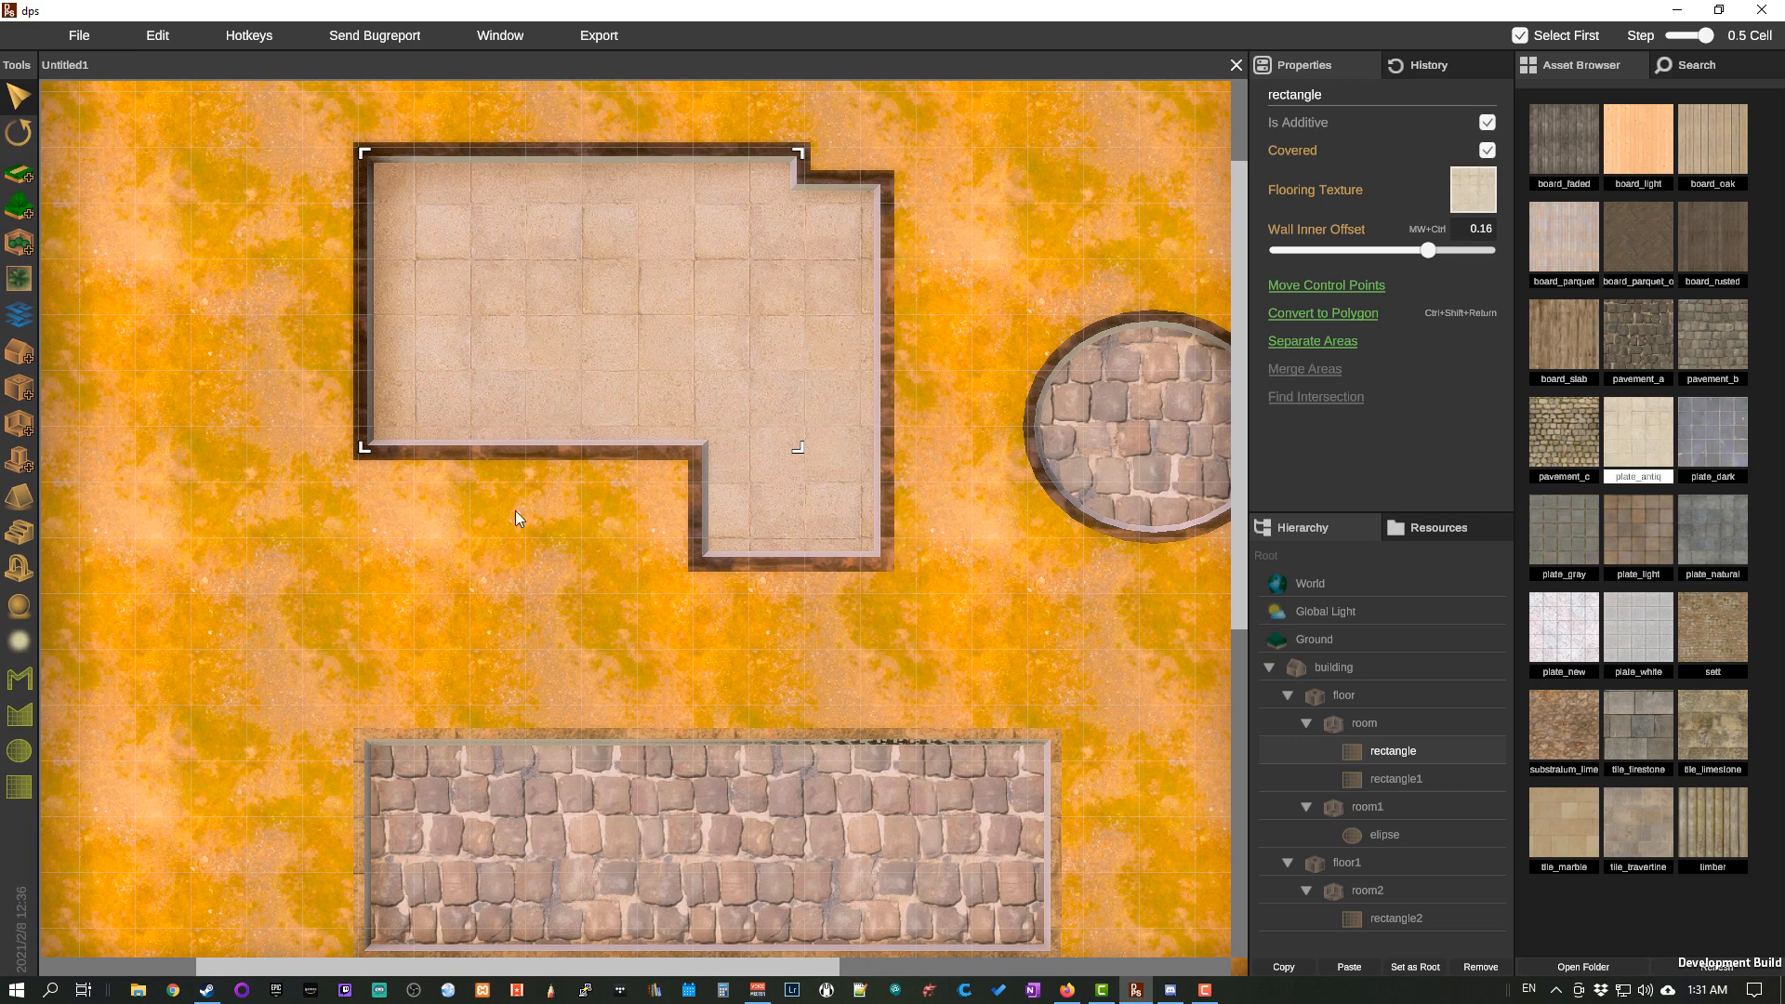
Step: Move the second room's ellipse onto the right side of the two-rectangle room so that the two rooms overlap
{"action": "left_click_drag", "start_coordinate": [1046, 661], "coordinate": [902, 692]}
{"action": "left_click", "coordinate": [1404, 834]}
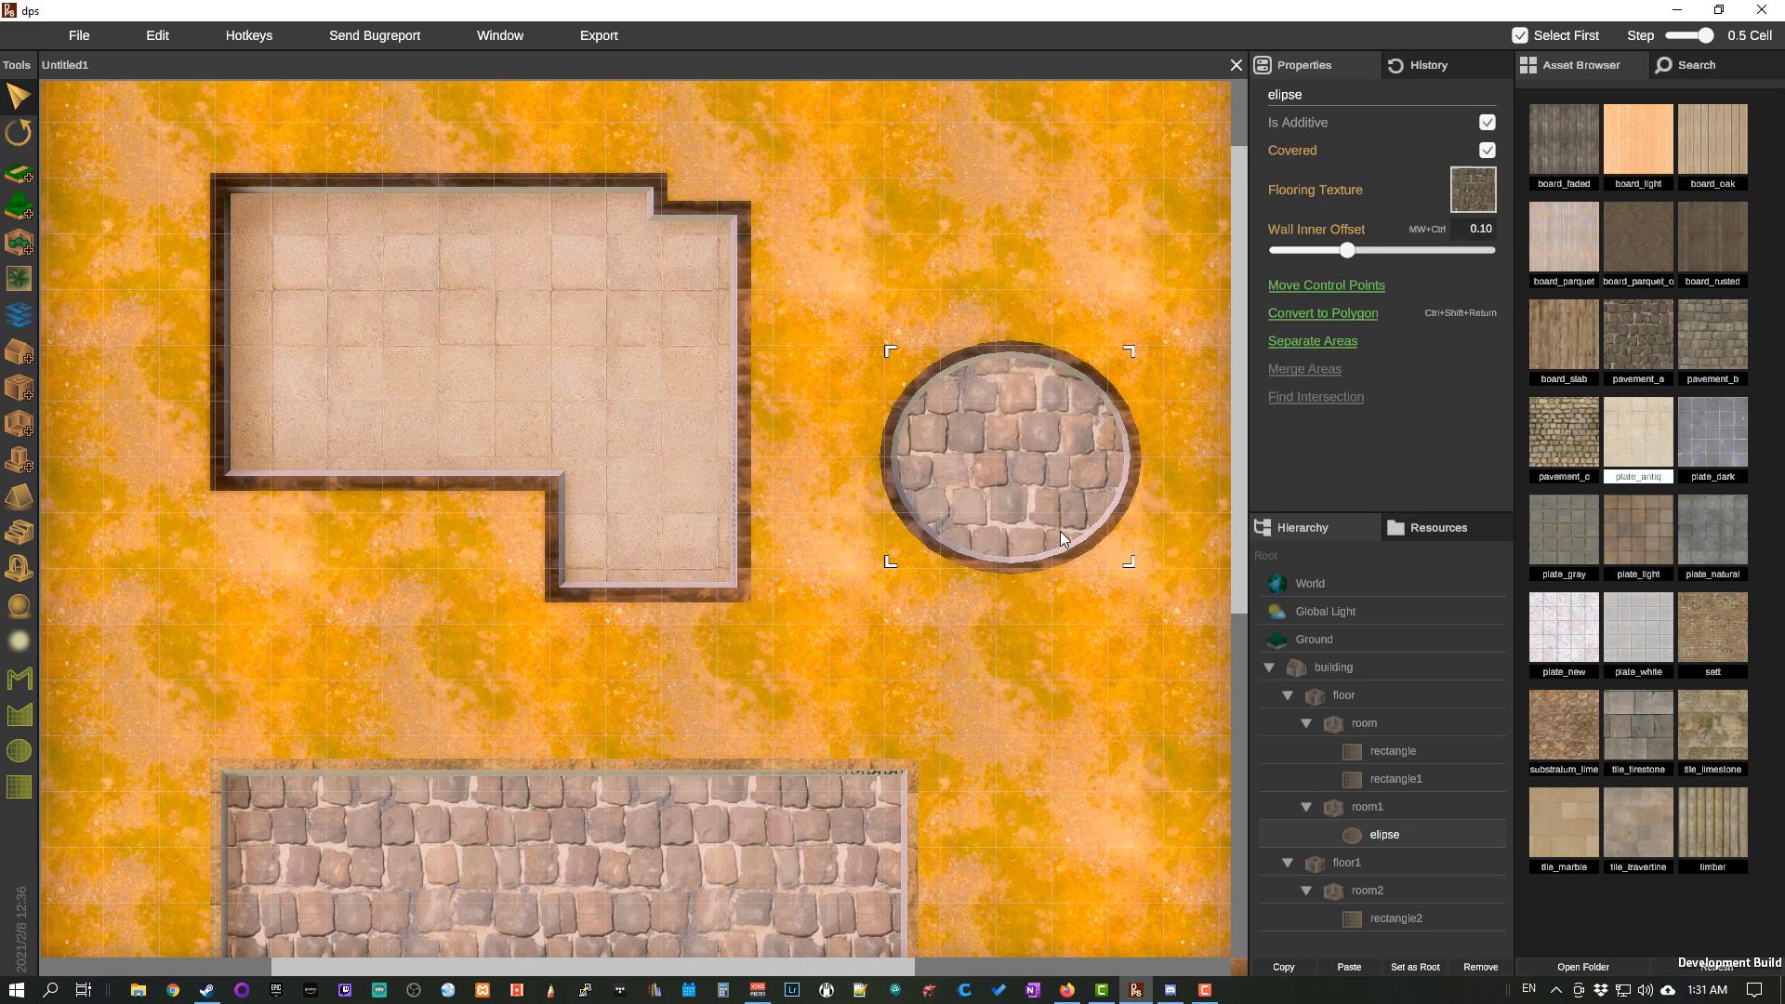
{"action": "left_click_drag", "start_coordinate": [1039, 517], "coordinate": [811, 449]}
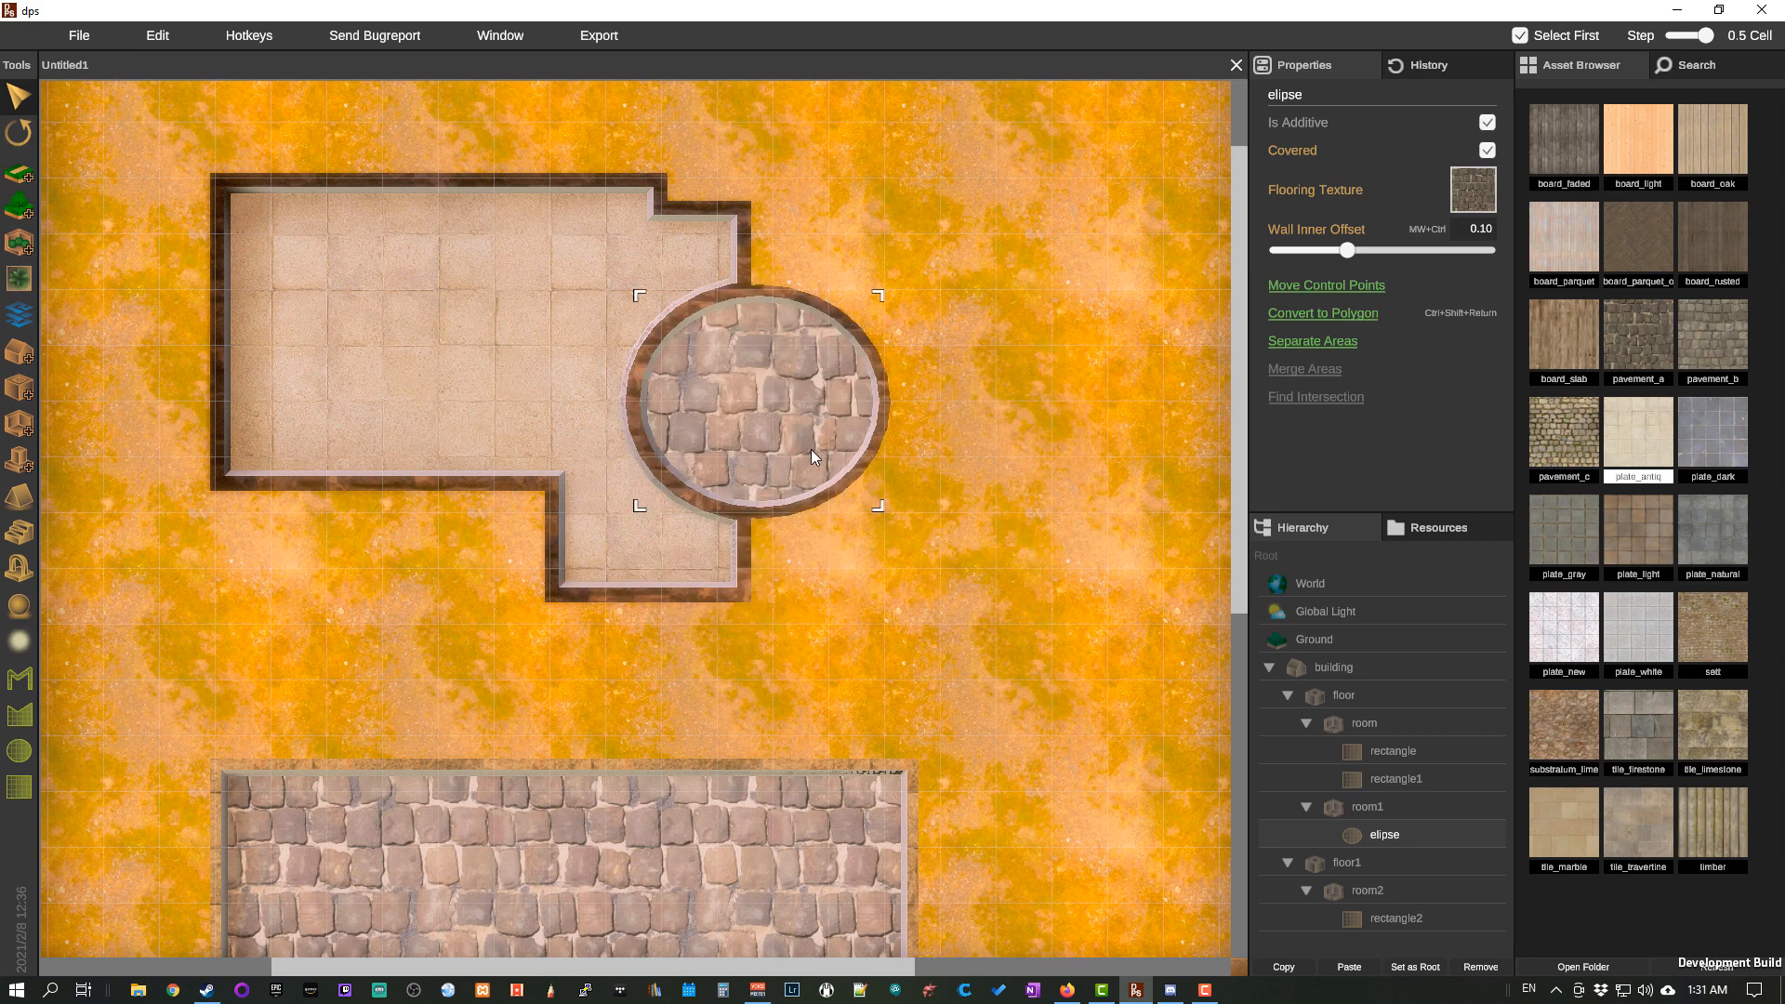
{"action": "left_click_drag", "start_coordinate": [702, 534], "coordinate": [728, 518]}
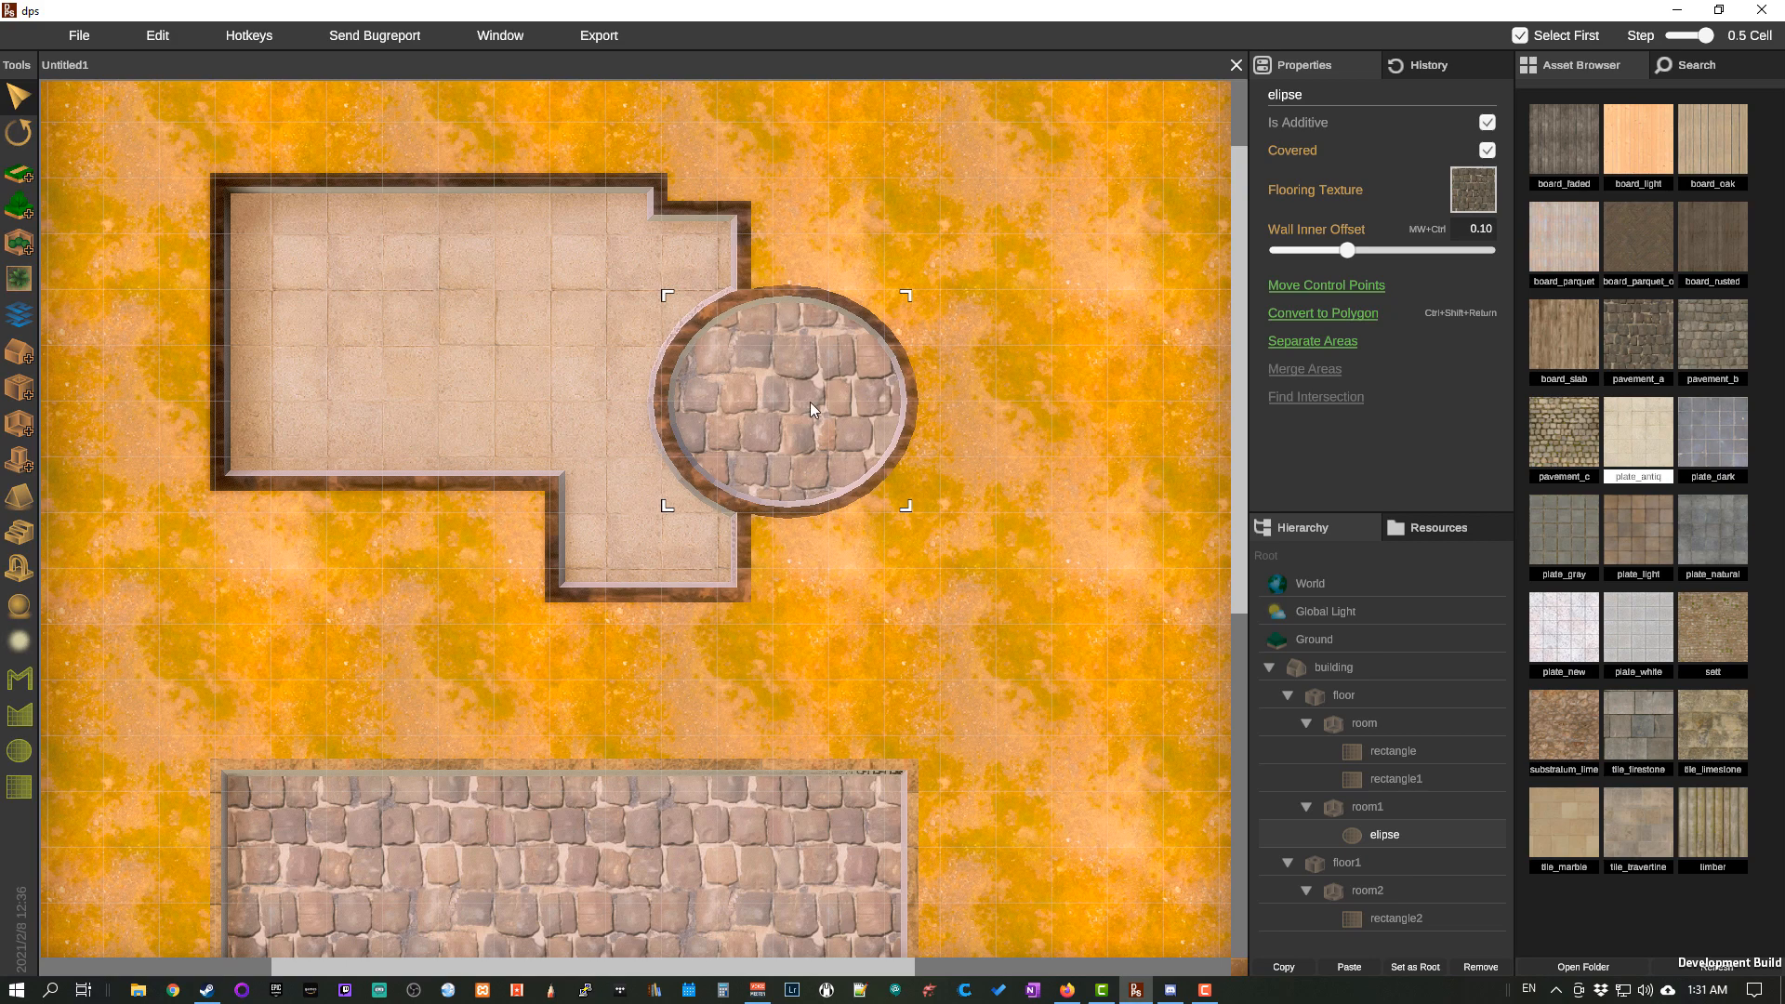
{"action": "left_click_drag", "start_coordinate": [811, 402], "coordinate": [799, 354]}
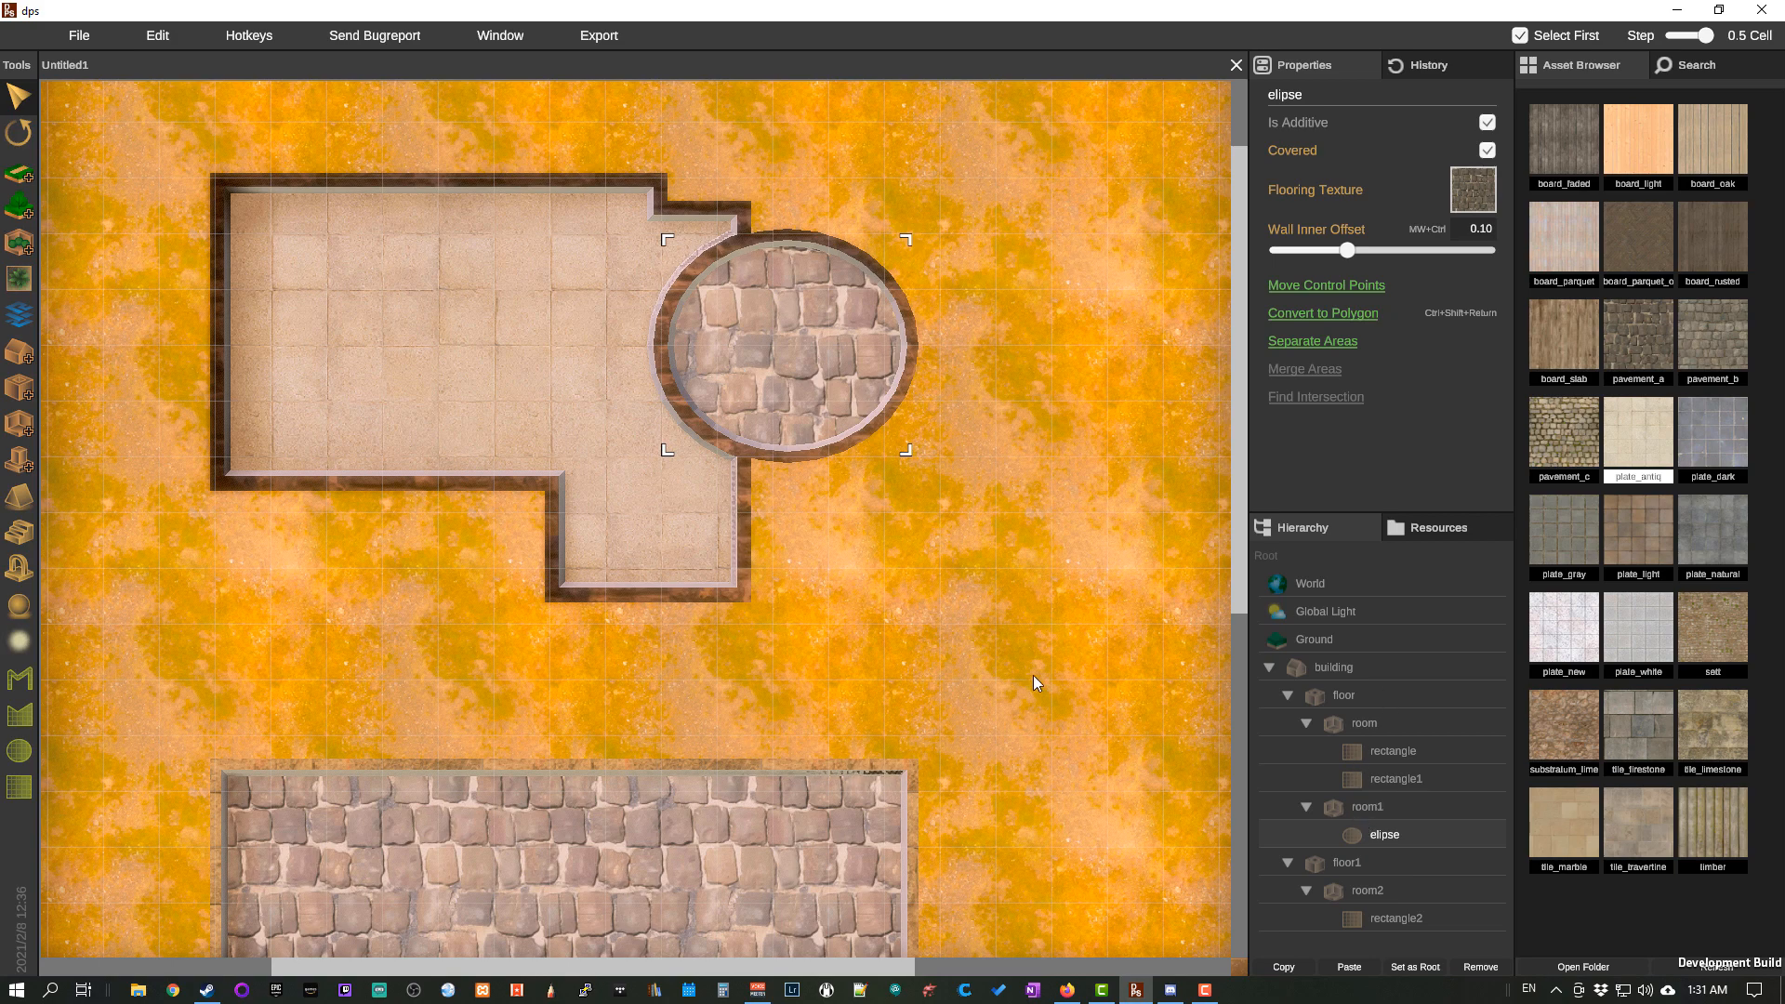
Step: Move the second floor's long rectangle up so it covers the lower end of the first floor's tall rectangle
{"action": "left_click_drag", "start_coordinate": [1033, 676], "coordinate": [1065, 568]}
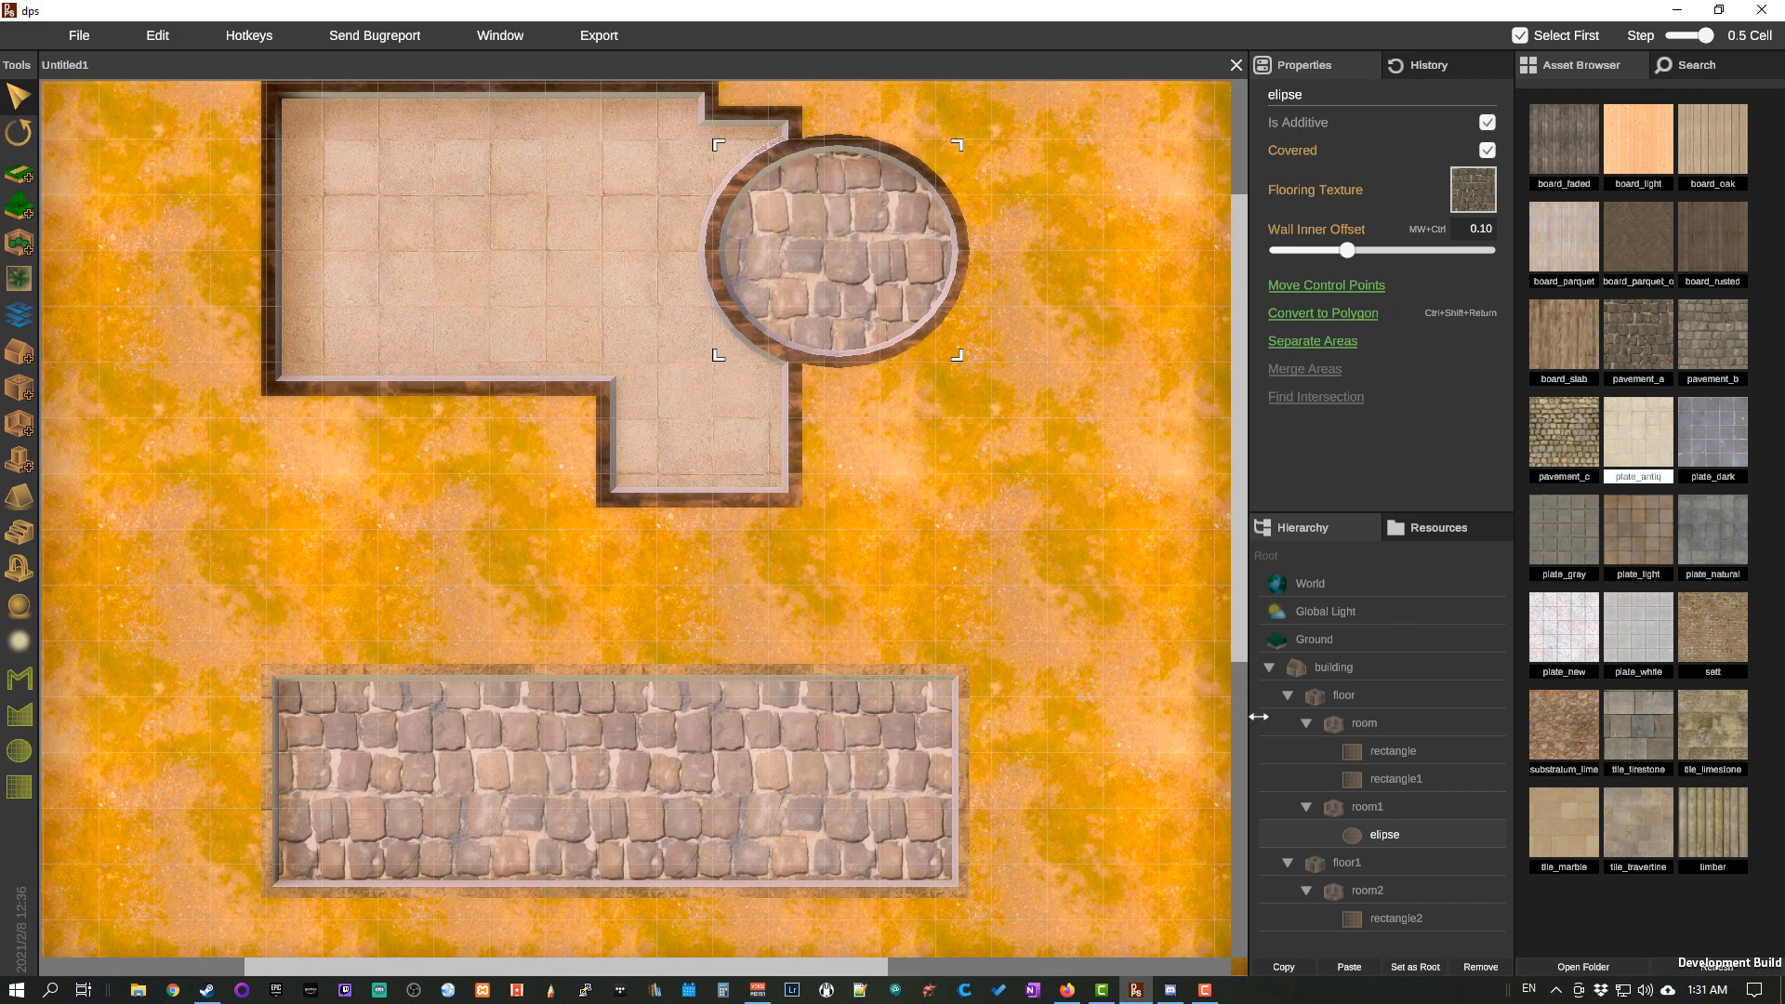
{"action": "left_click", "coordinate": [1389, 916]}
{"action": "left_click_drag", "start_coordinate": [749, 828], "coordinate": [827, 712]}
{"action": "left_click_drag", "start_coordinate": [1023, 745], "coordinate": [856, 614]}
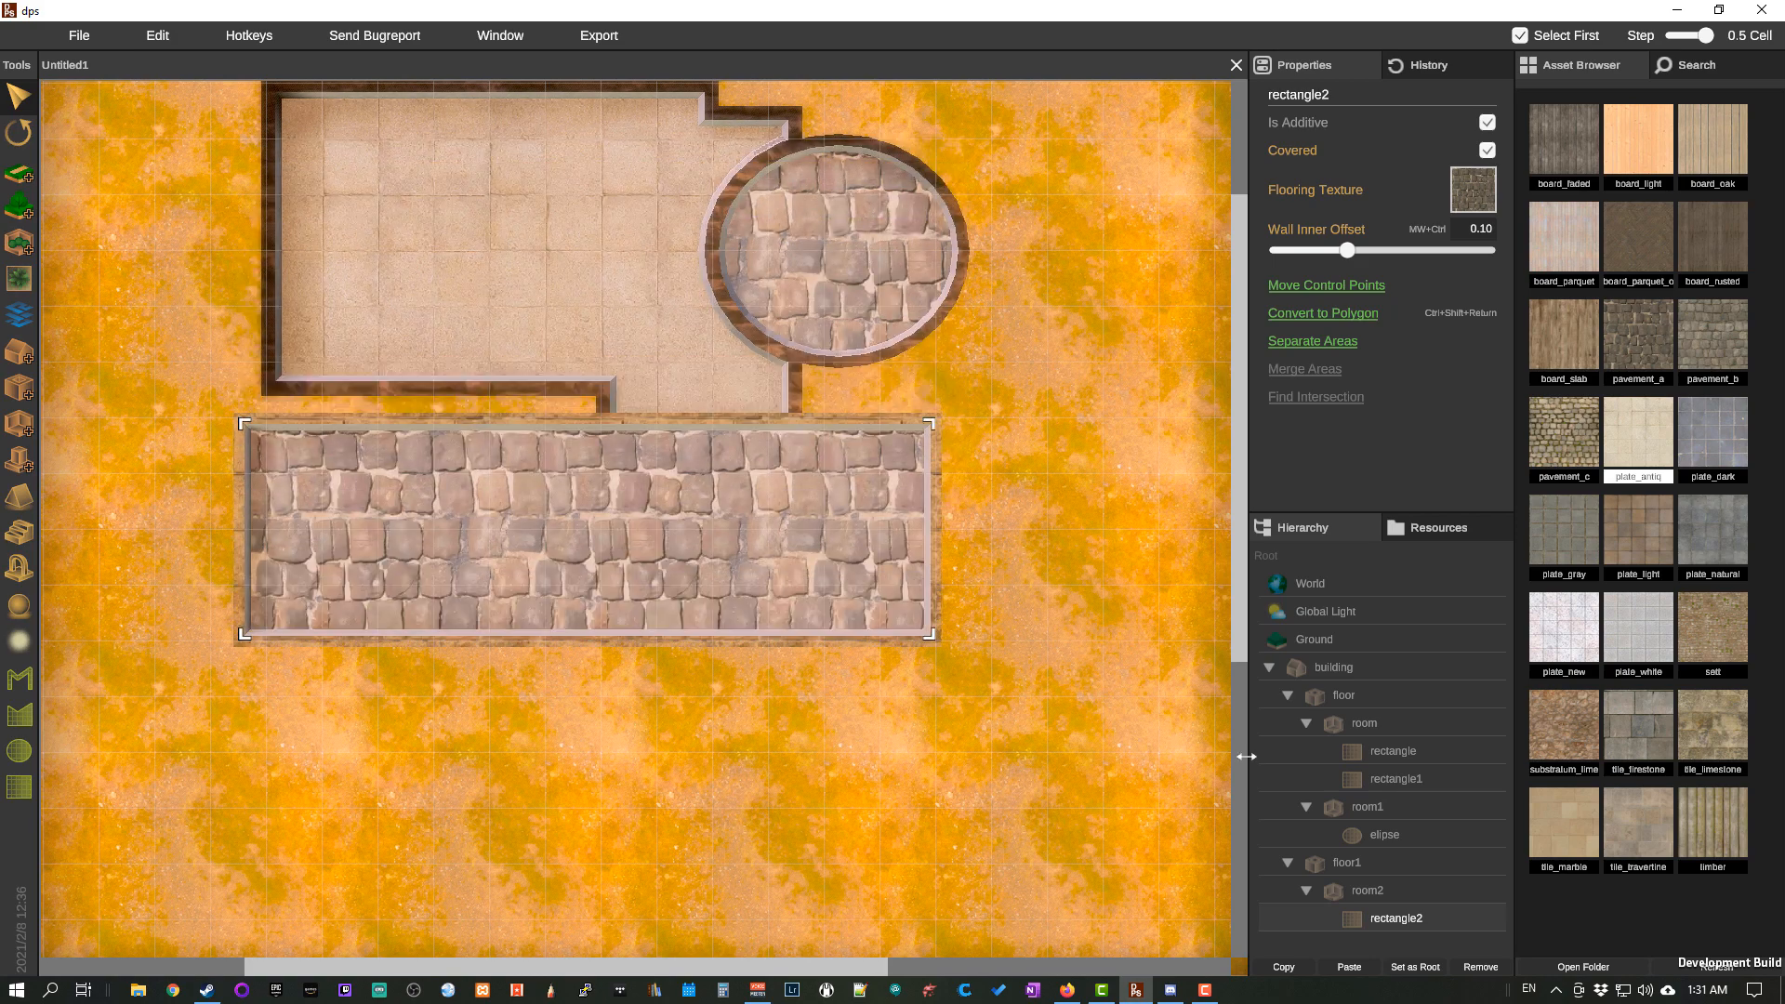
Step: Select the second floor as a whole and shift it up and right against the first floor's rooms
{"action": "left_click", "coordinate": [1328, 669]}
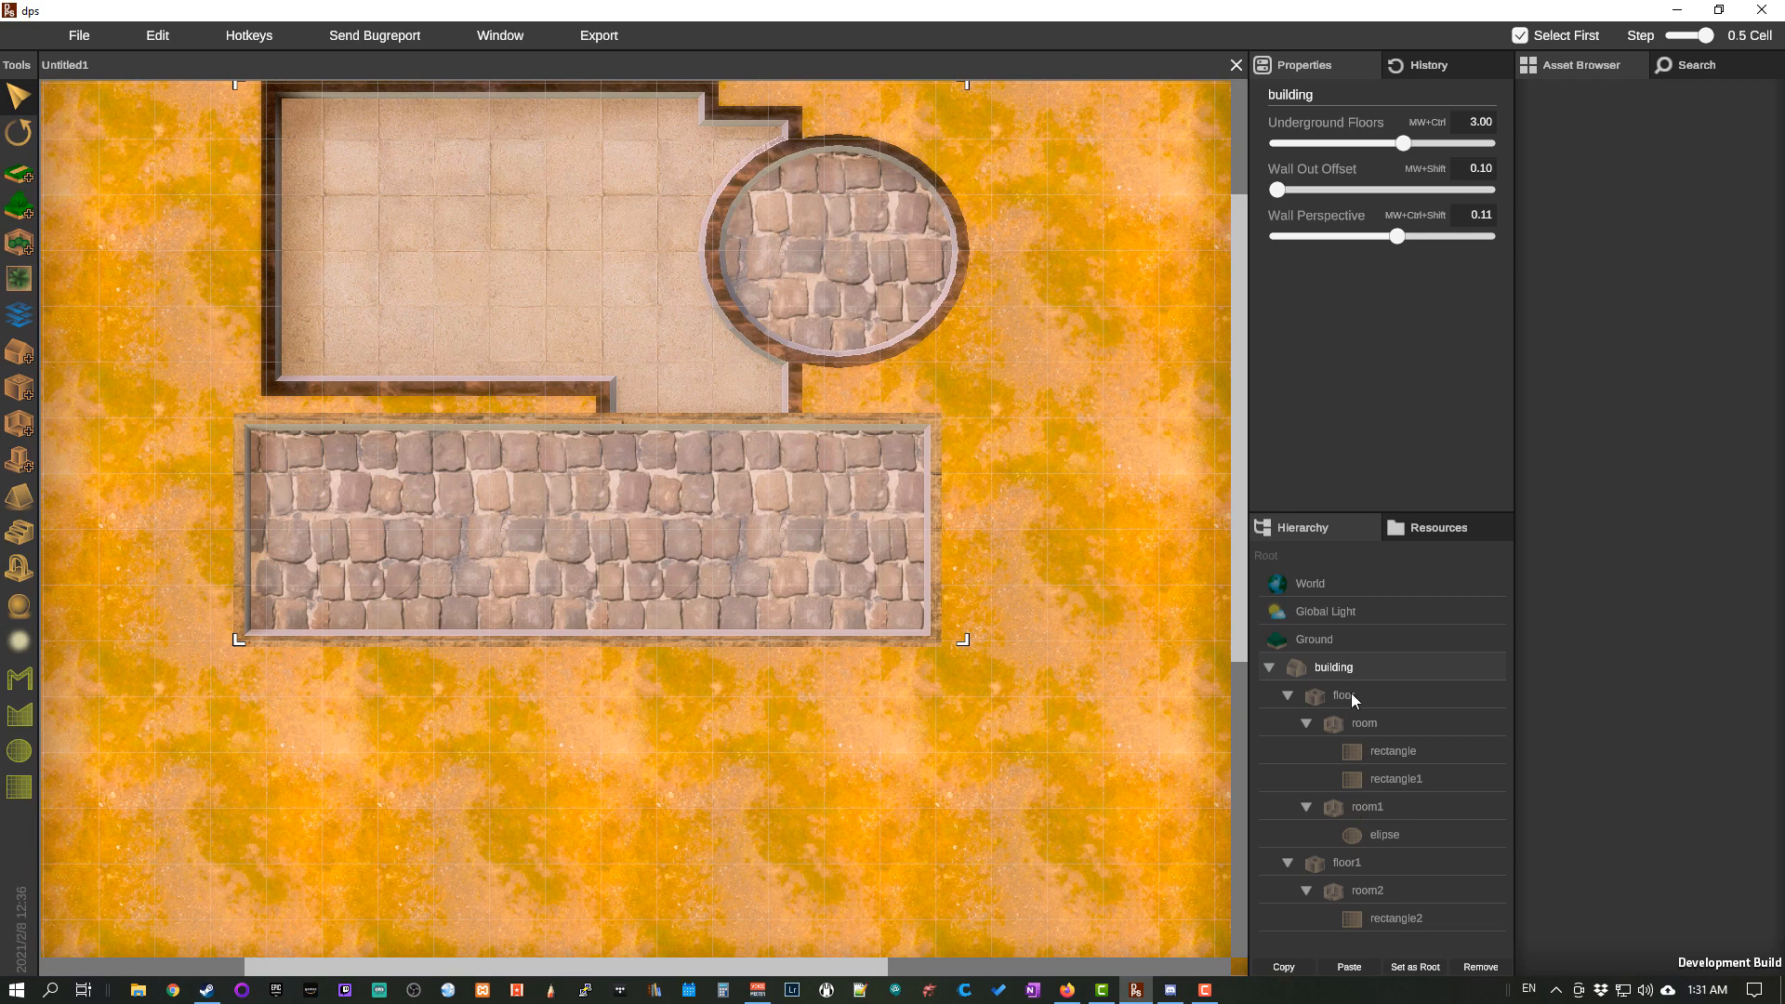
{"action": "left_click", "coordinate": [1341, 699]}
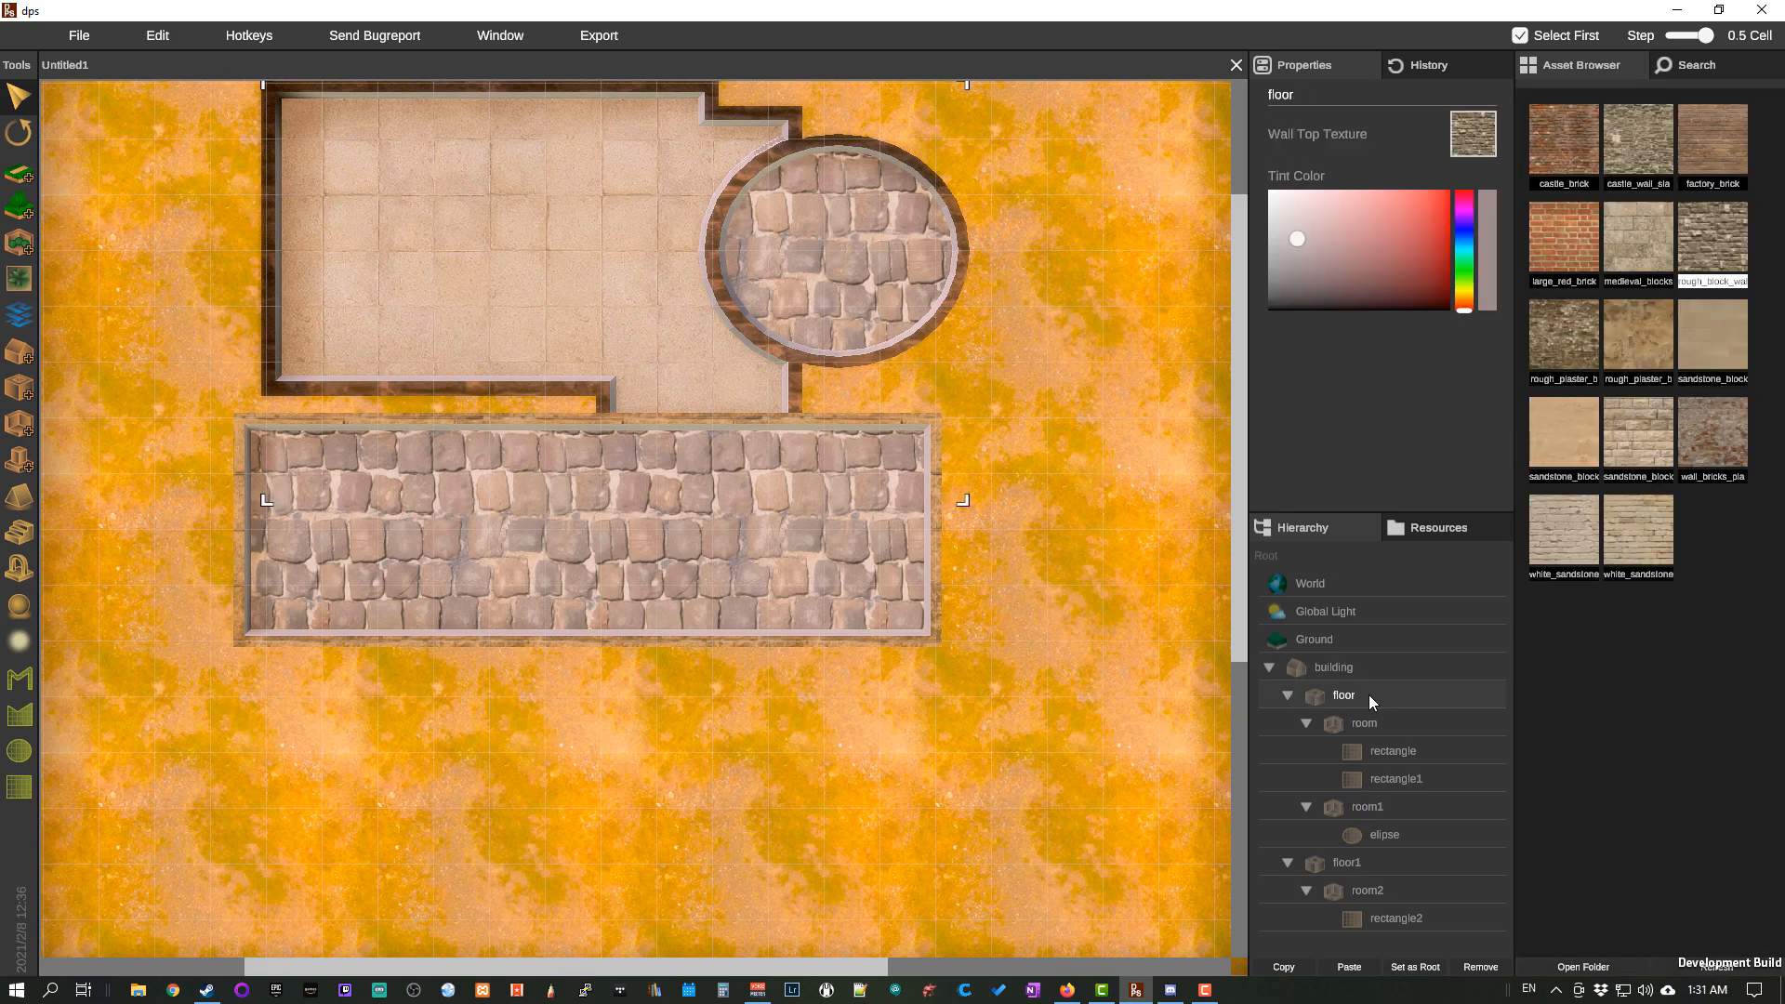
{"action": "left_click", "coordinate": [1348, 862]}
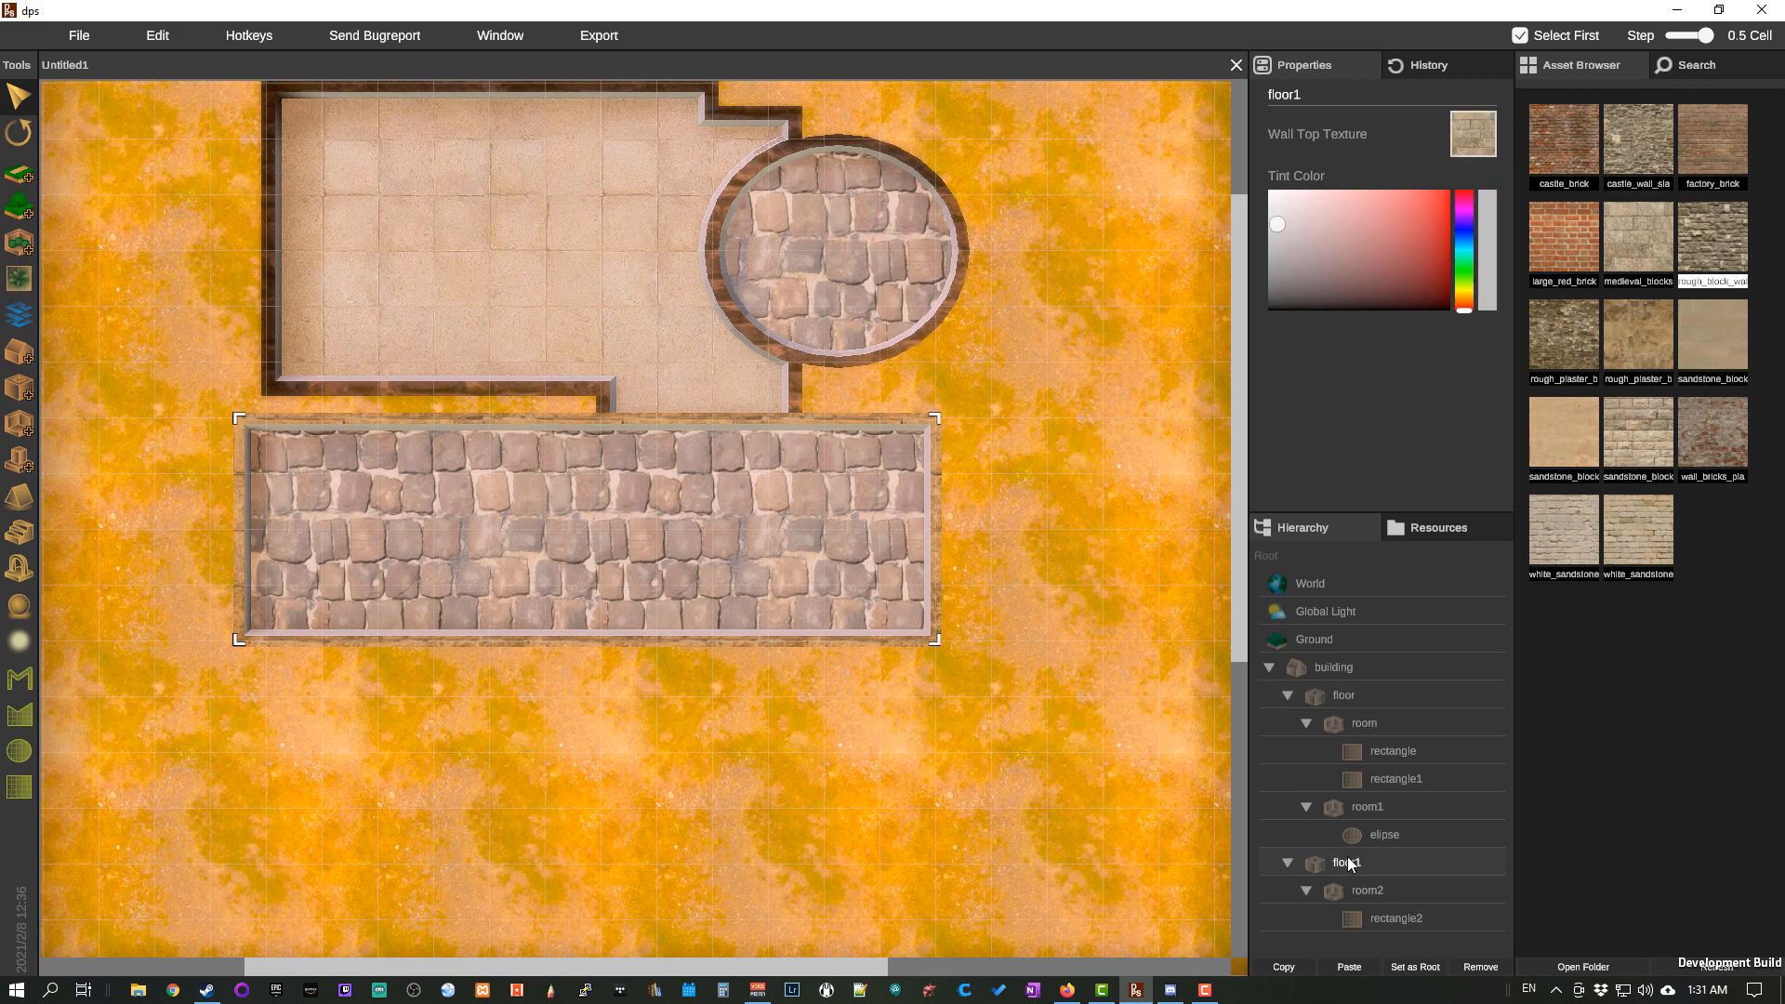
{"action": "left_click_drag", "start_coordinate": [815, 483], "coordinate": [813, 528]}
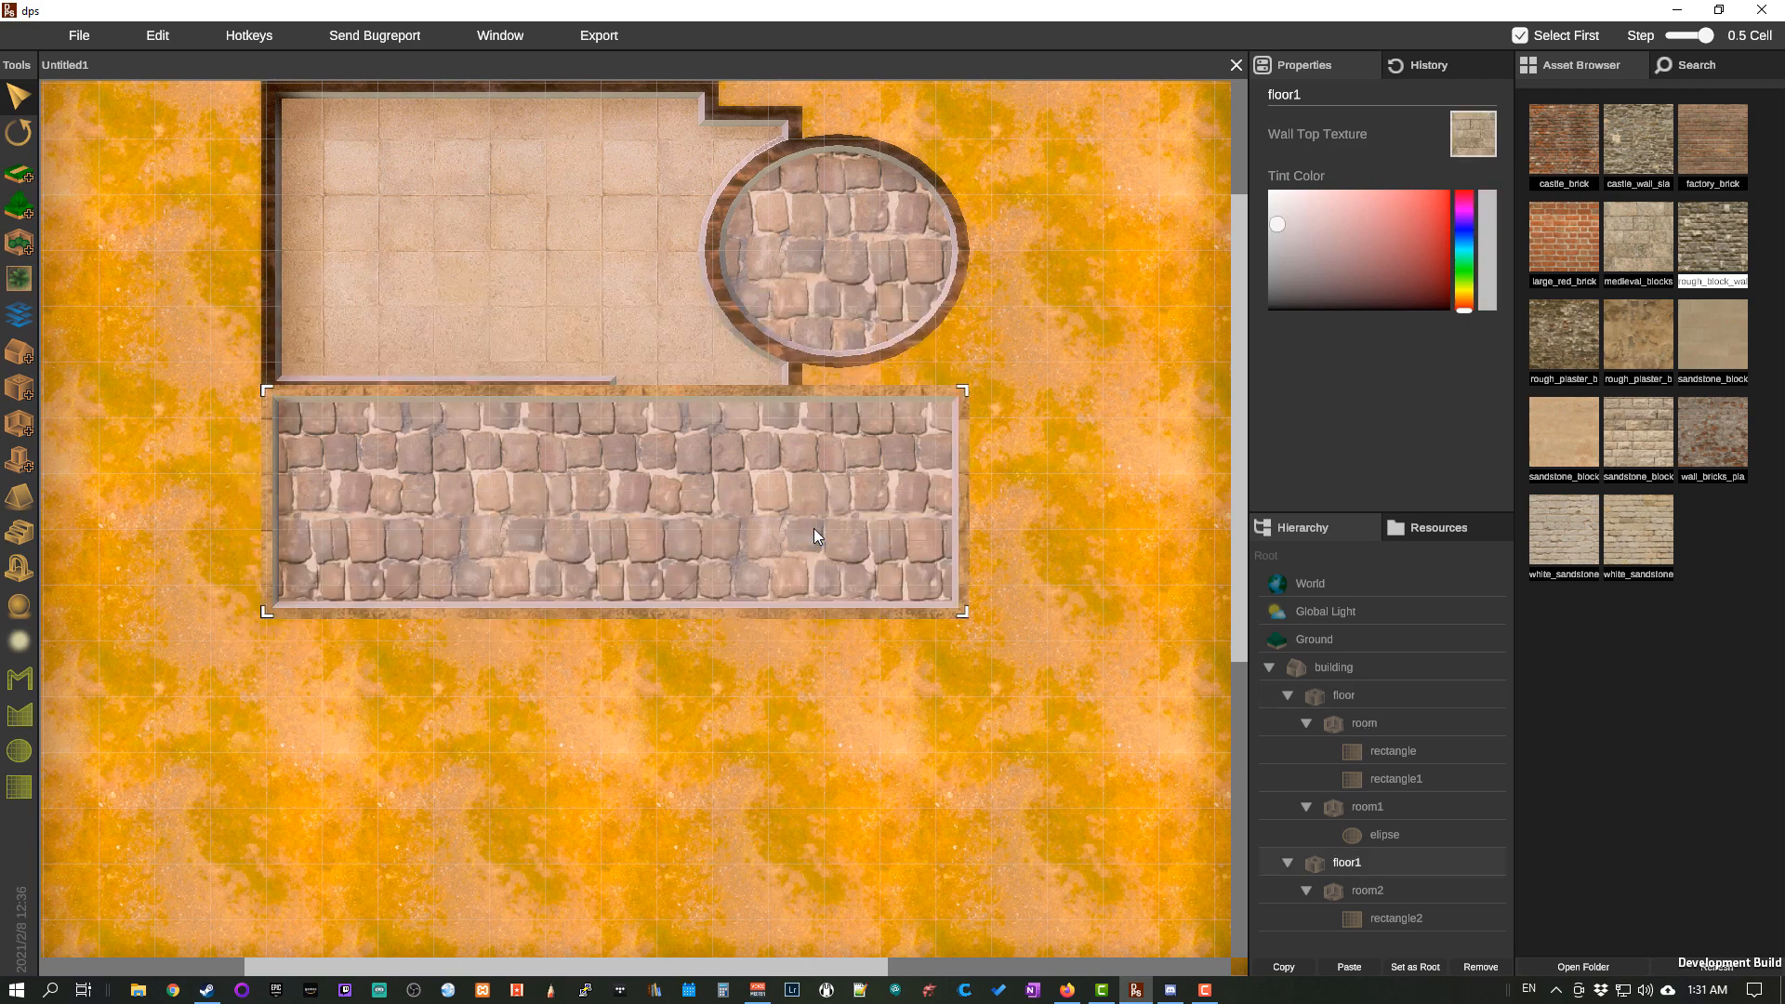
Step: Collapse both floors, reorder floor1 ahead of floor in the building's hierarchy, and reposition floor1 beneath the first floor's rooms
{"action": "left_click", "coordinate": [1287, 695]}
{"action": "left_click", "coordinate": [1287, 725]}
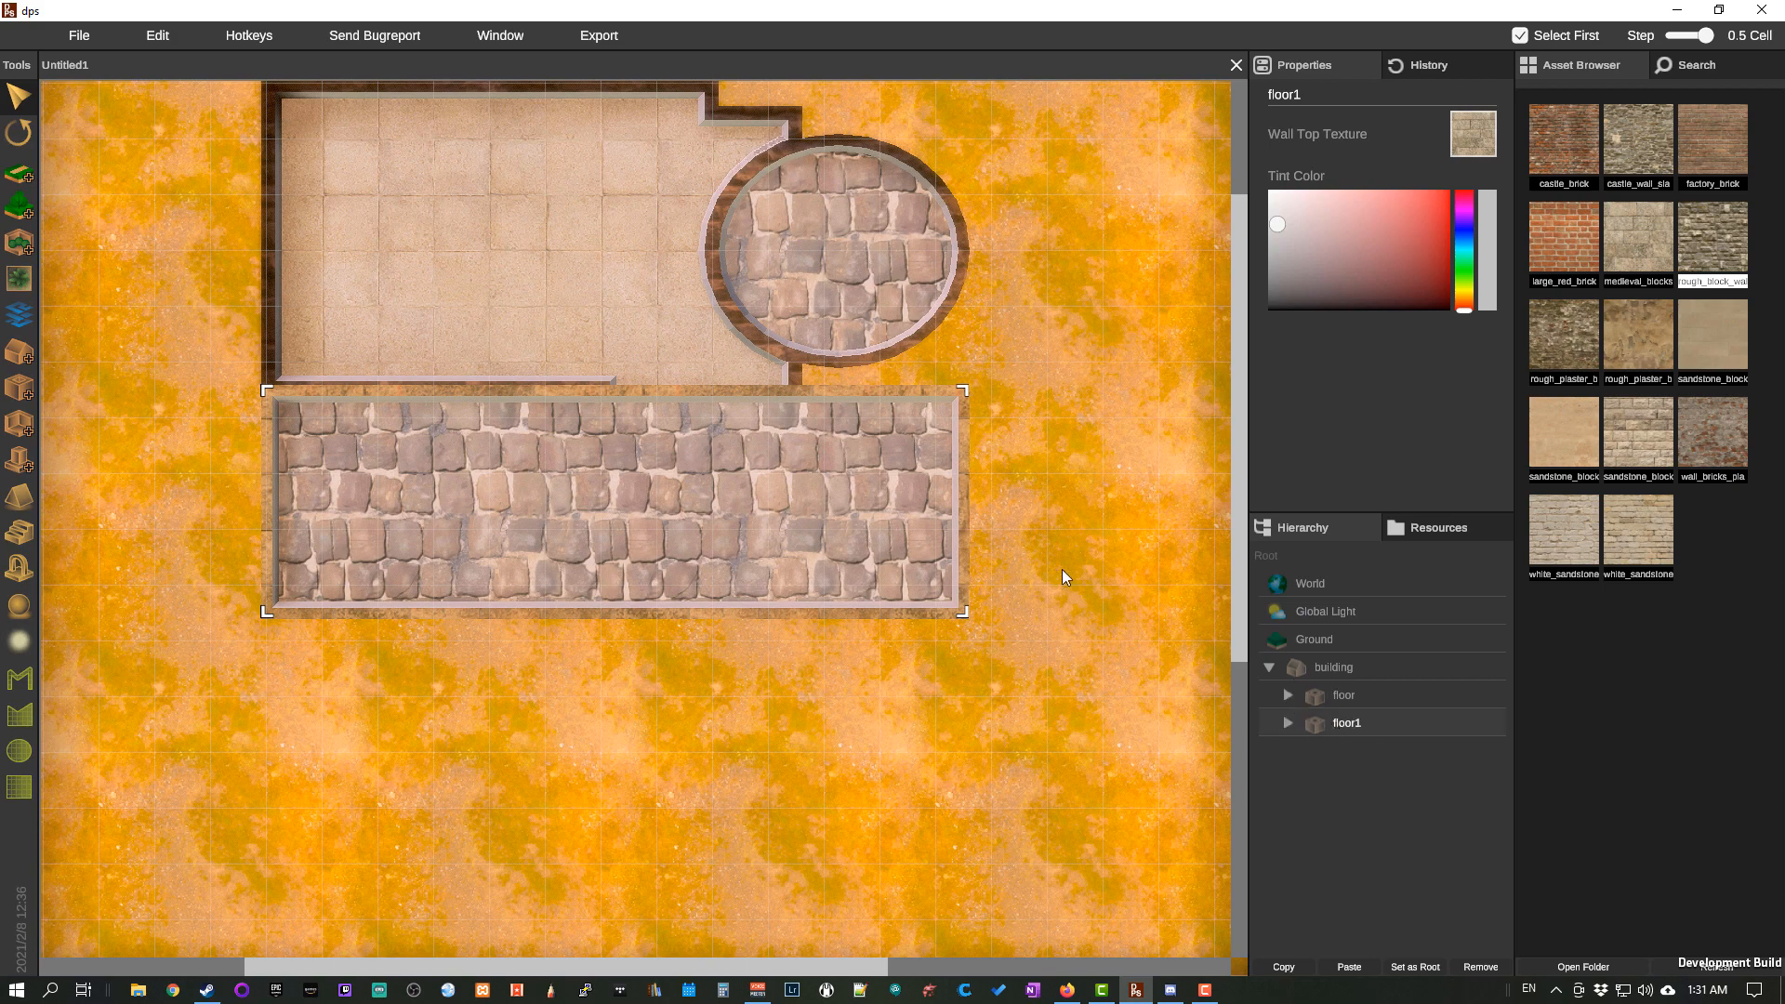
{"action": "left_click_drag", "start_coordinate": [796, 534], "coordinate": [888, 488]}
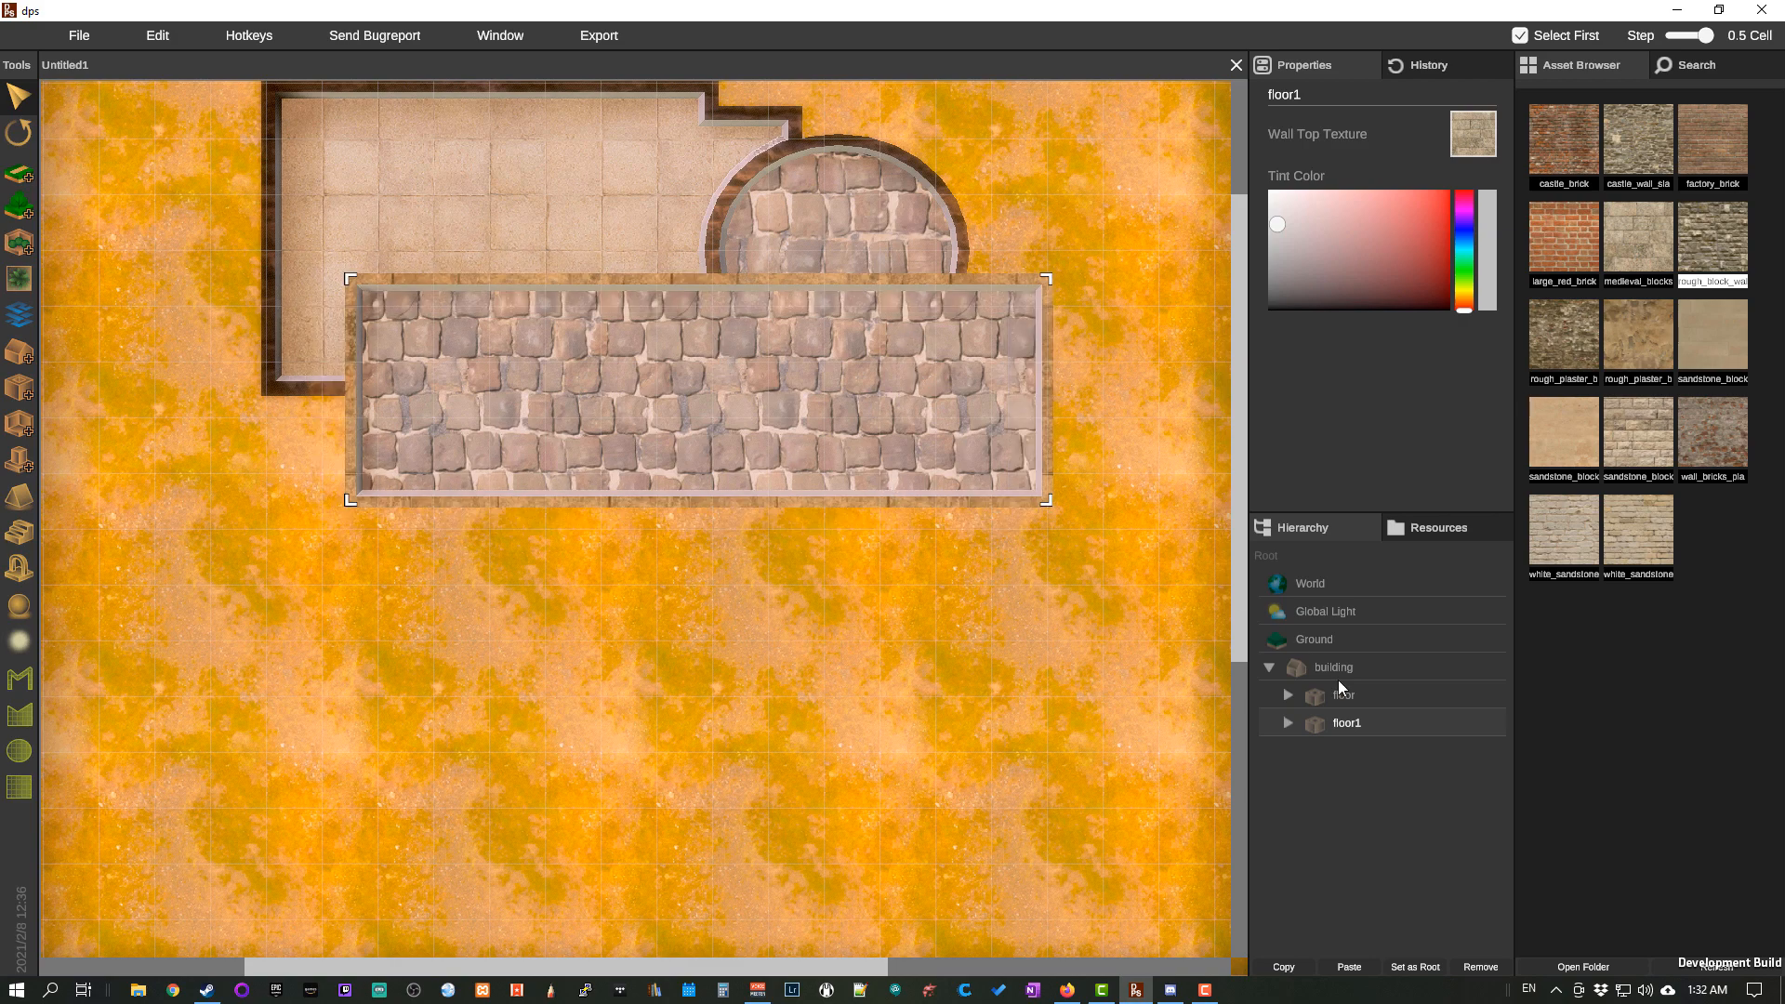
{"action": "left_click_drag", "start_coordinate": [954, 500], "coordinate": [952, 696]}
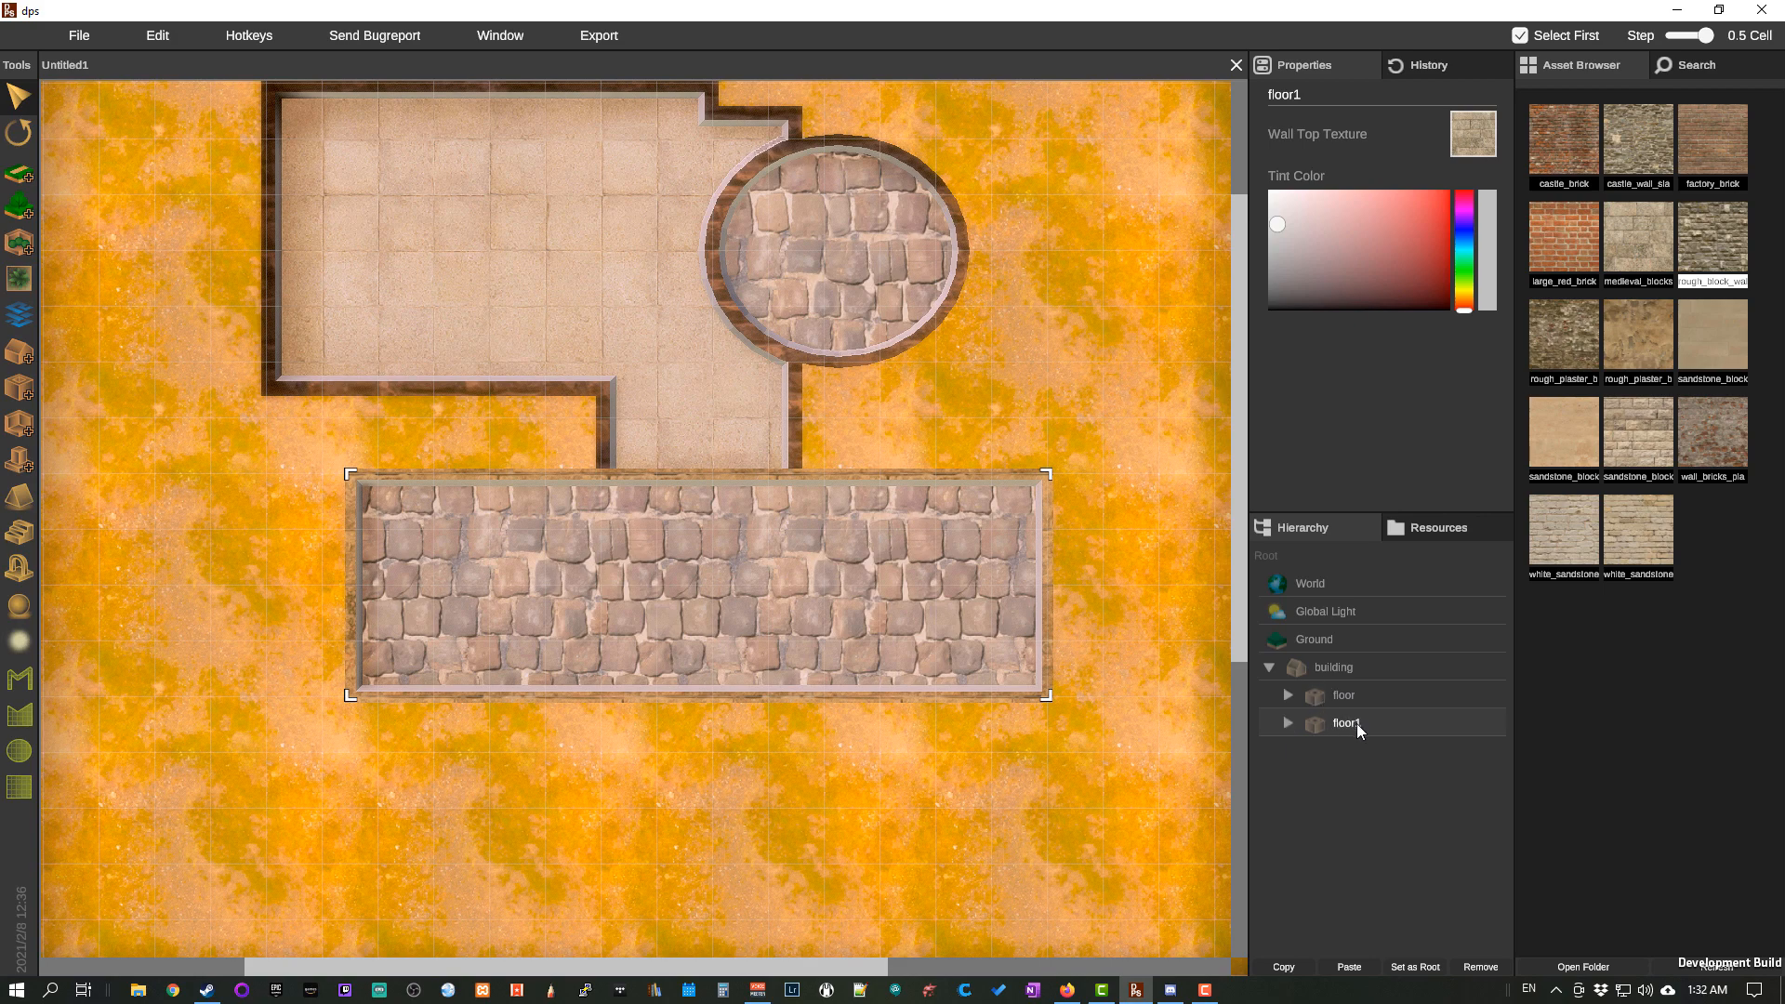
{"action": "left_click_drag", "start_coordinate": [1369, 716], "coordinate": [1369, 682]}
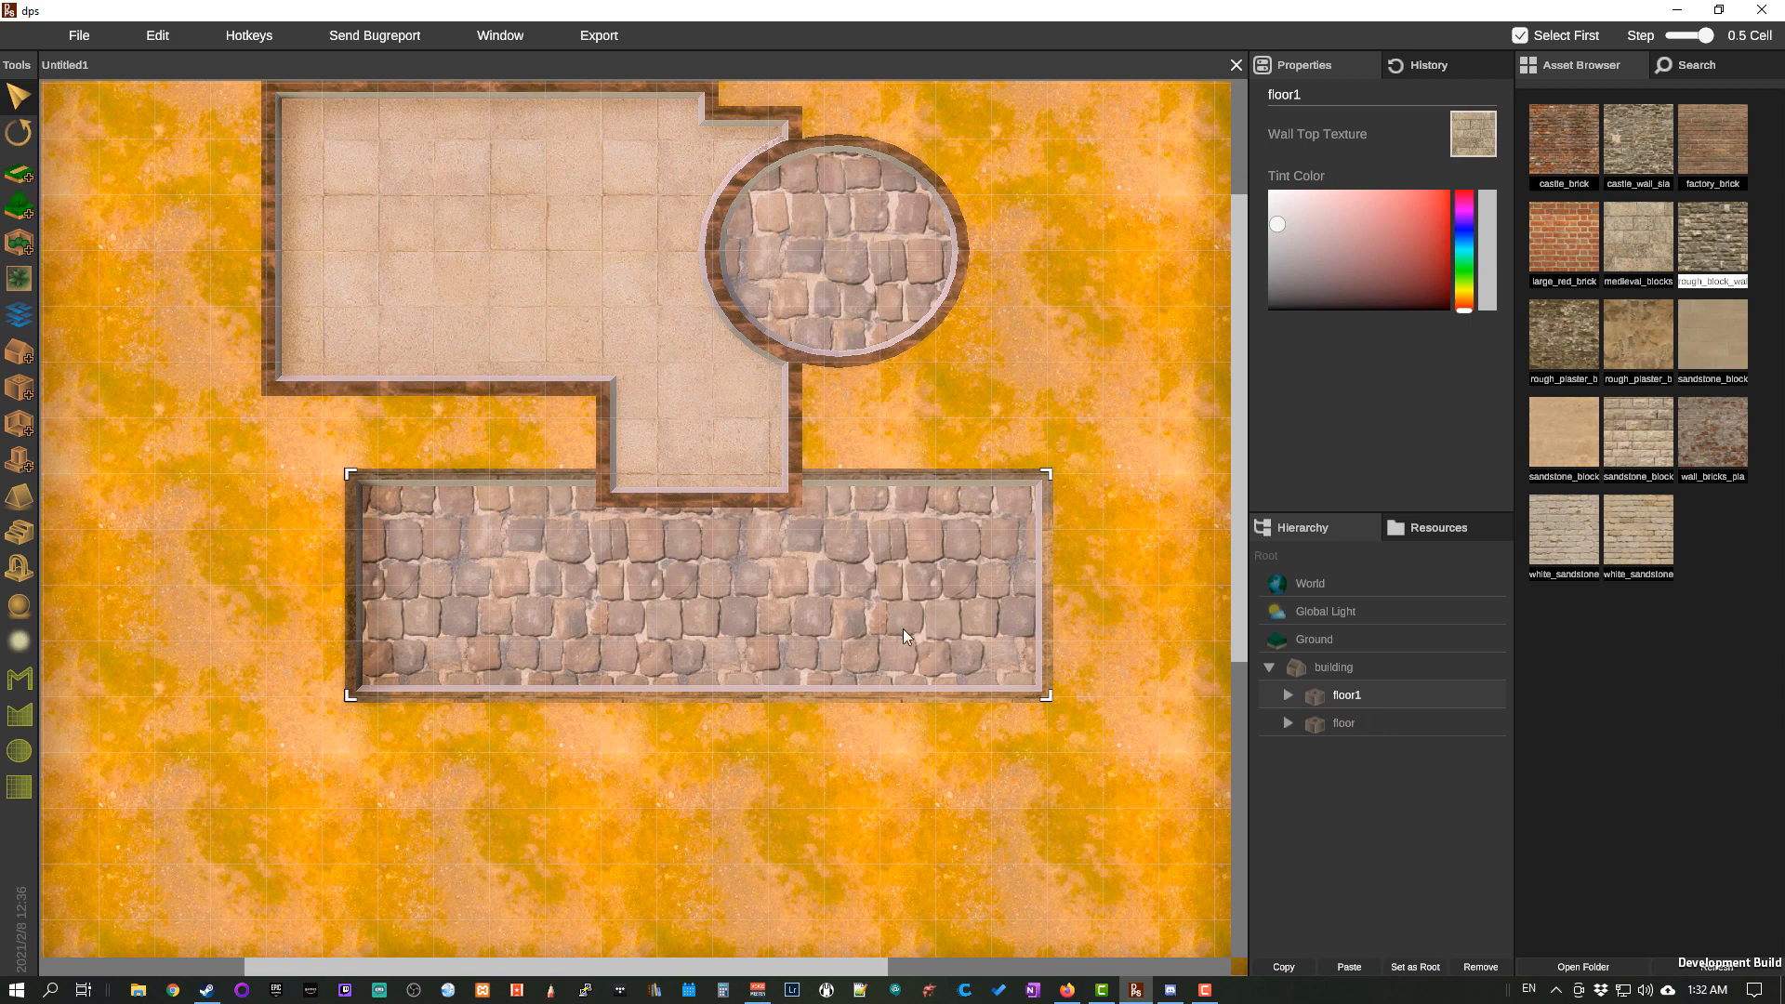
{"action": "left_click_drag", "start_coordinate": [902, 629], "coordinate": [934, 553]}
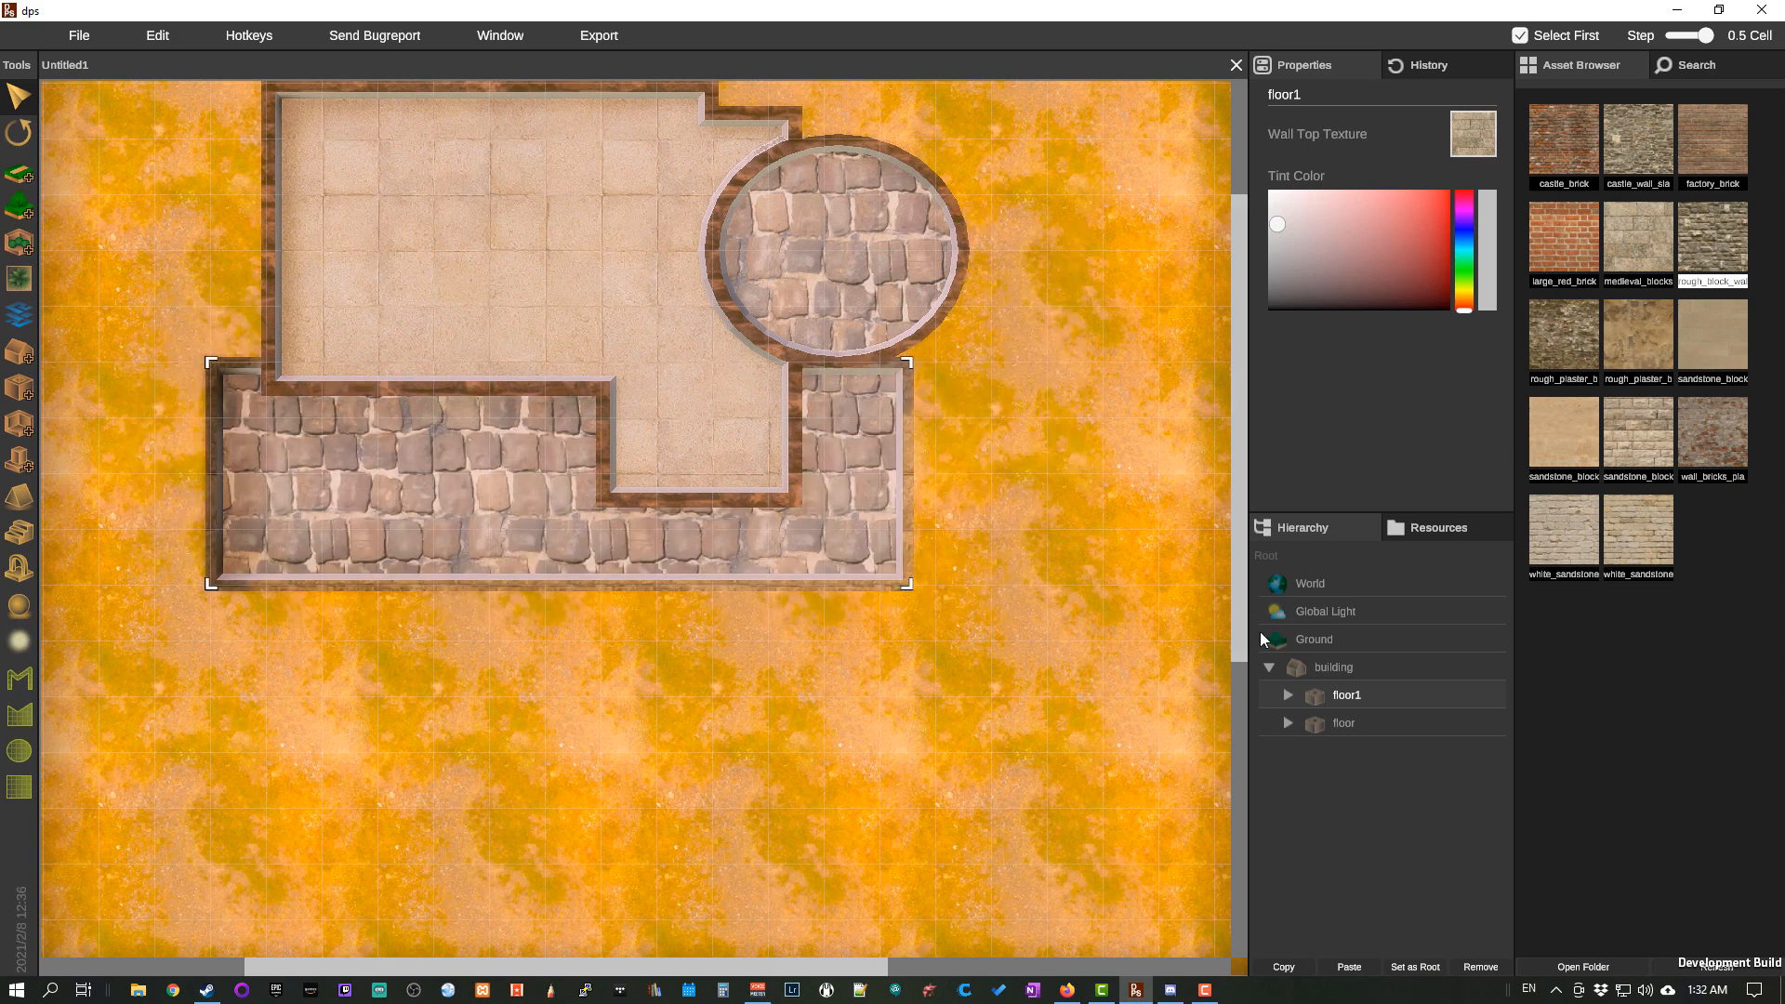
Step: Expand both floors in the hierarchy and move the large rectangle of room down and left over floor1
{"action": "left_click", "coordinate": [1287, 696]}
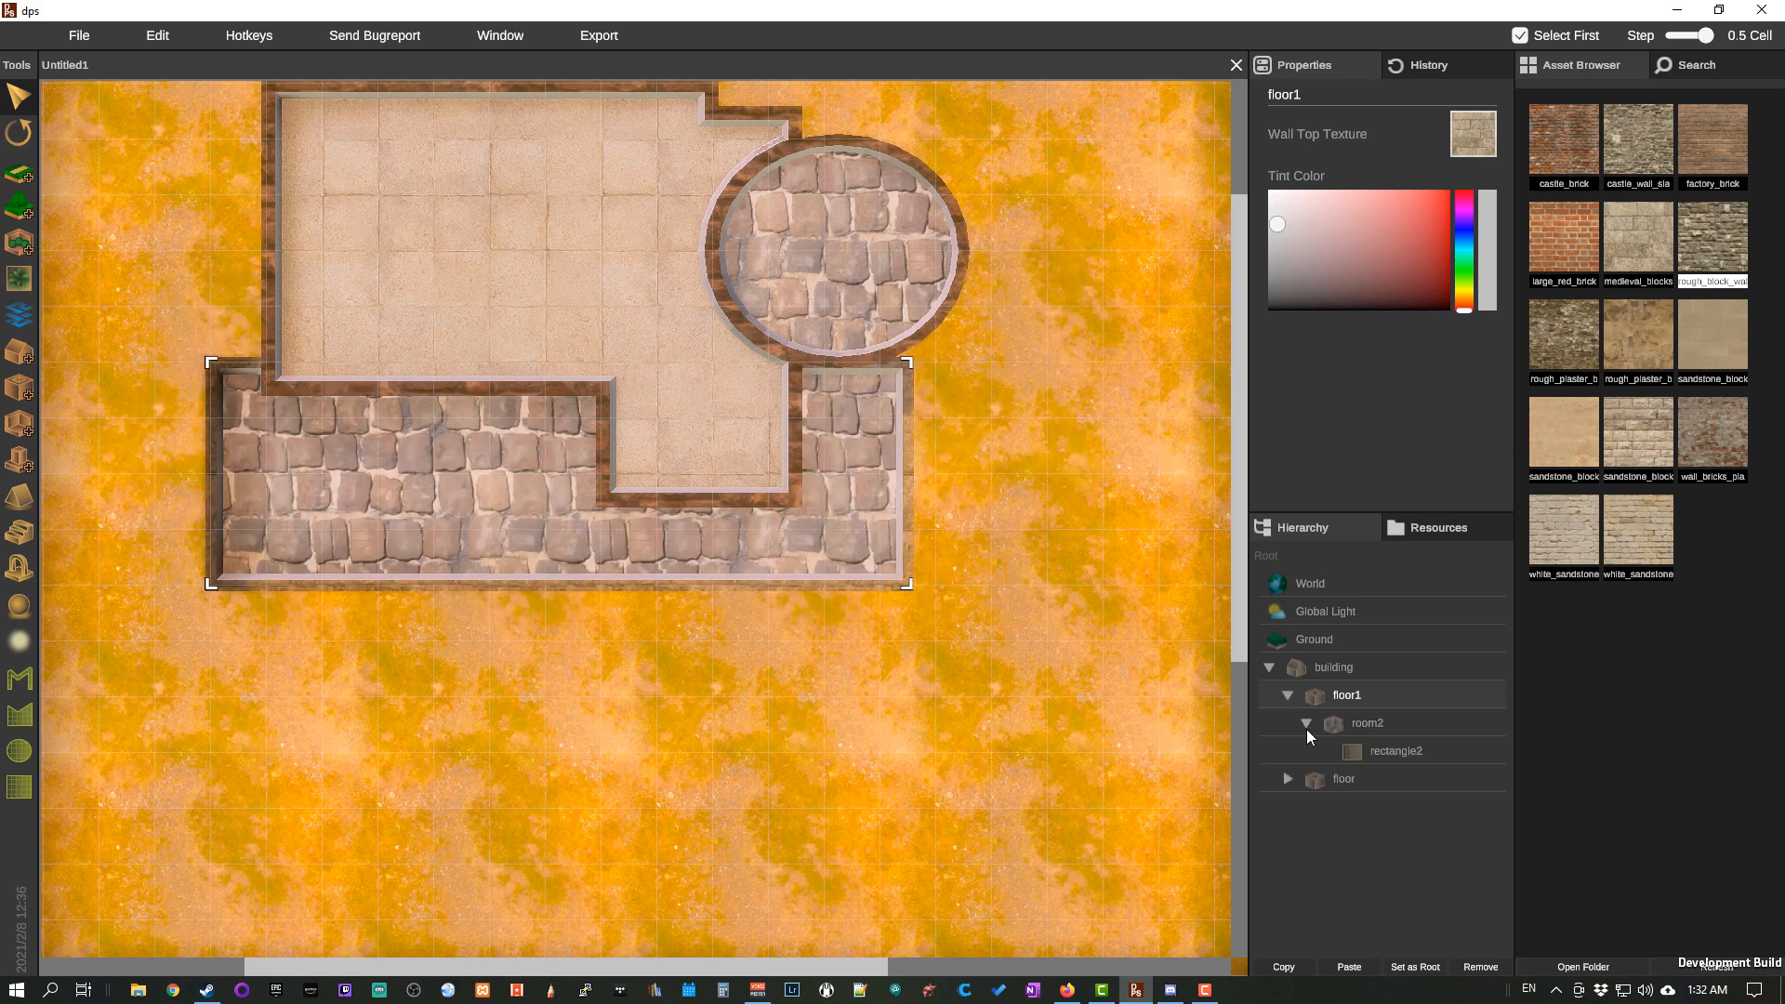
{"action": "left_click", "coordinate": [1337, 753]}
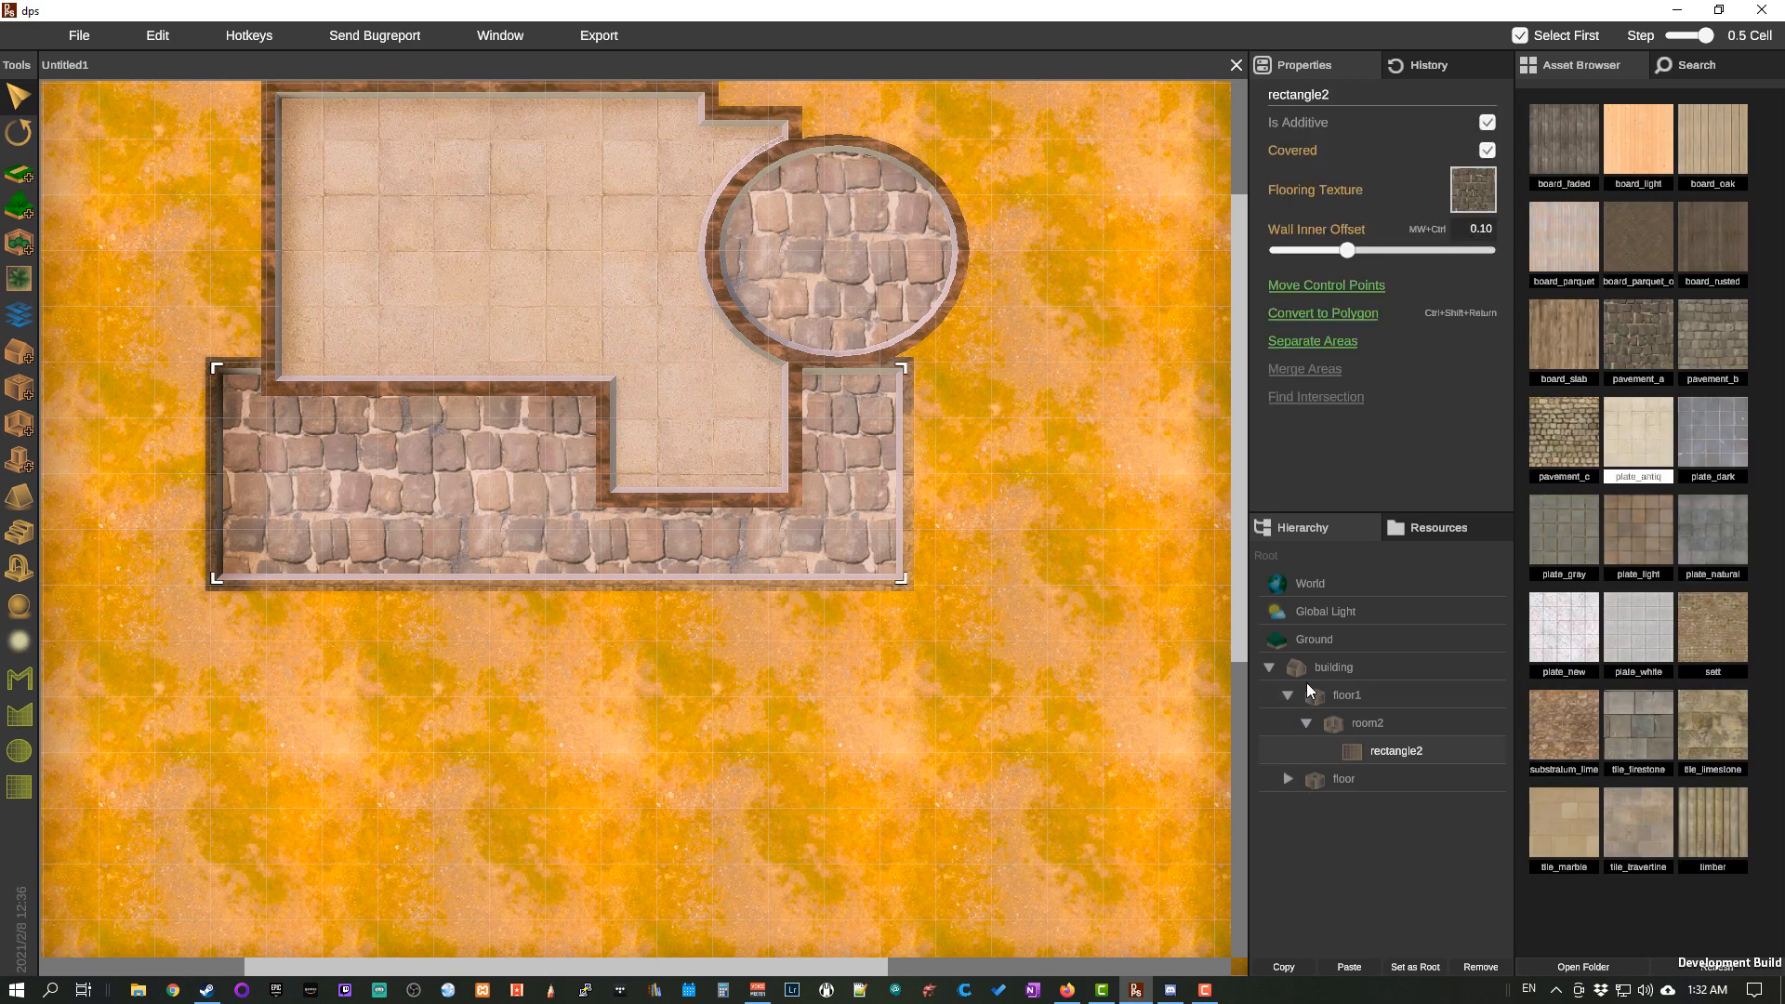
{"action": "left_click", "coordinate": [1287, 780]}
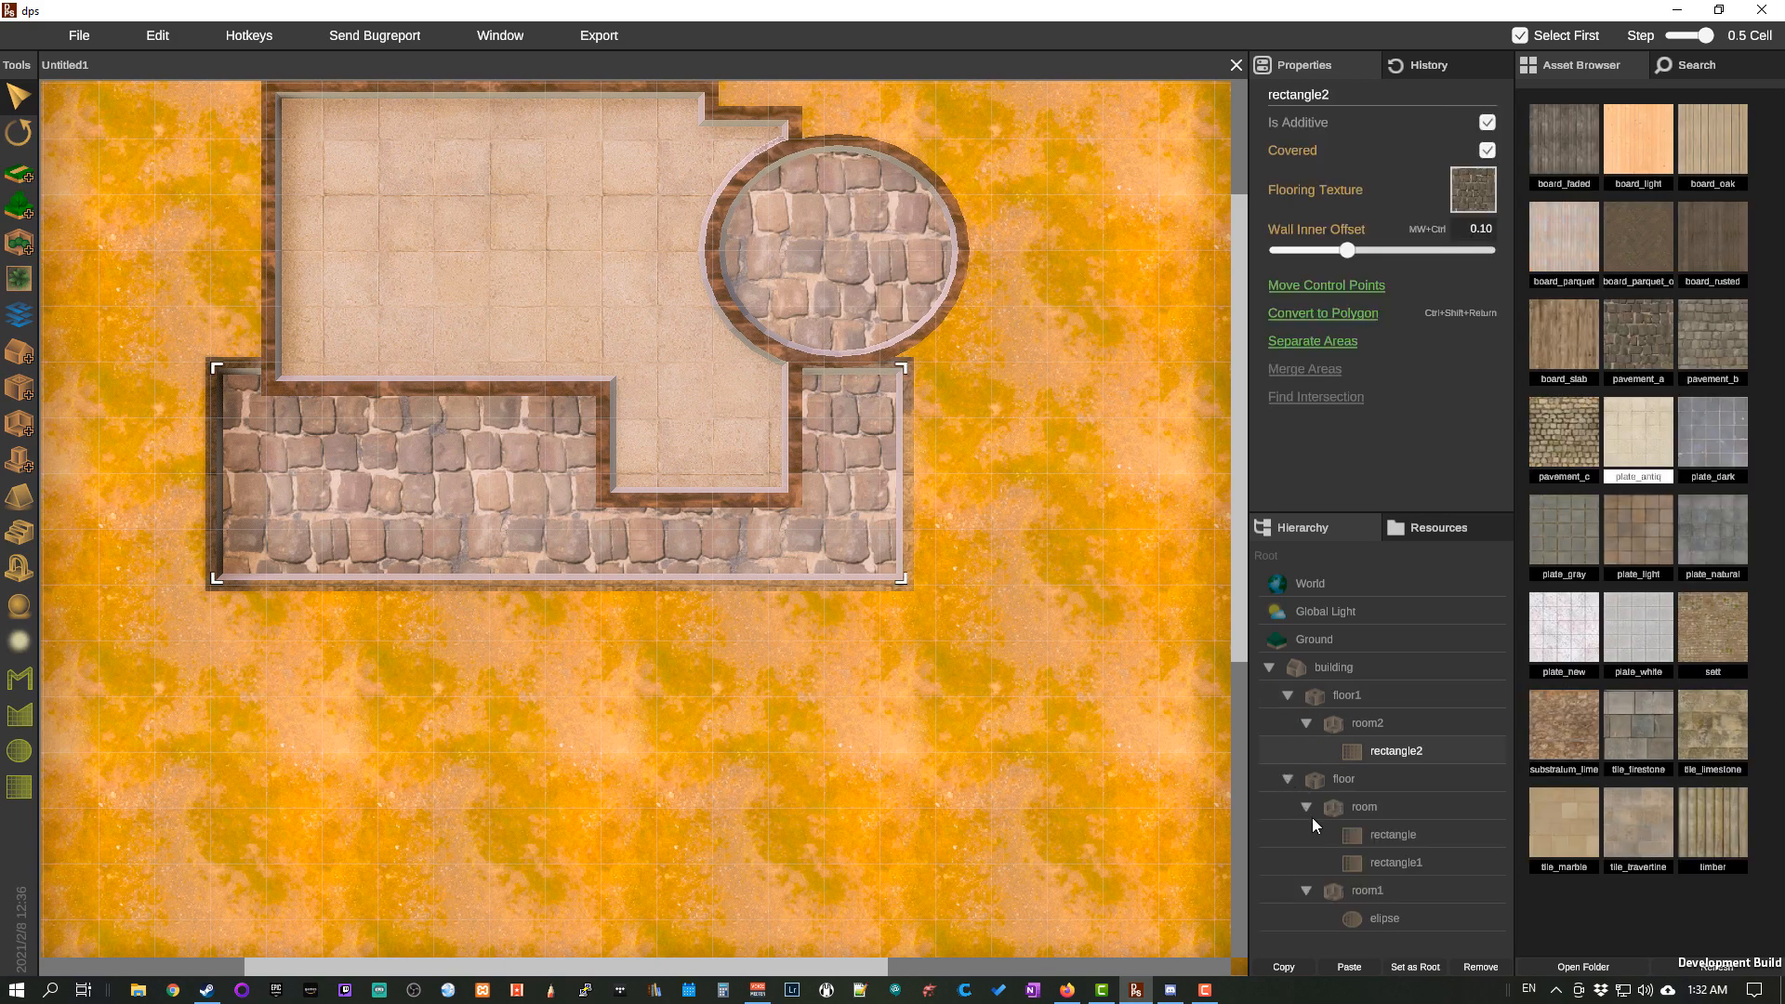
{"action": "left_click", "coordinate": [1402, 837]}
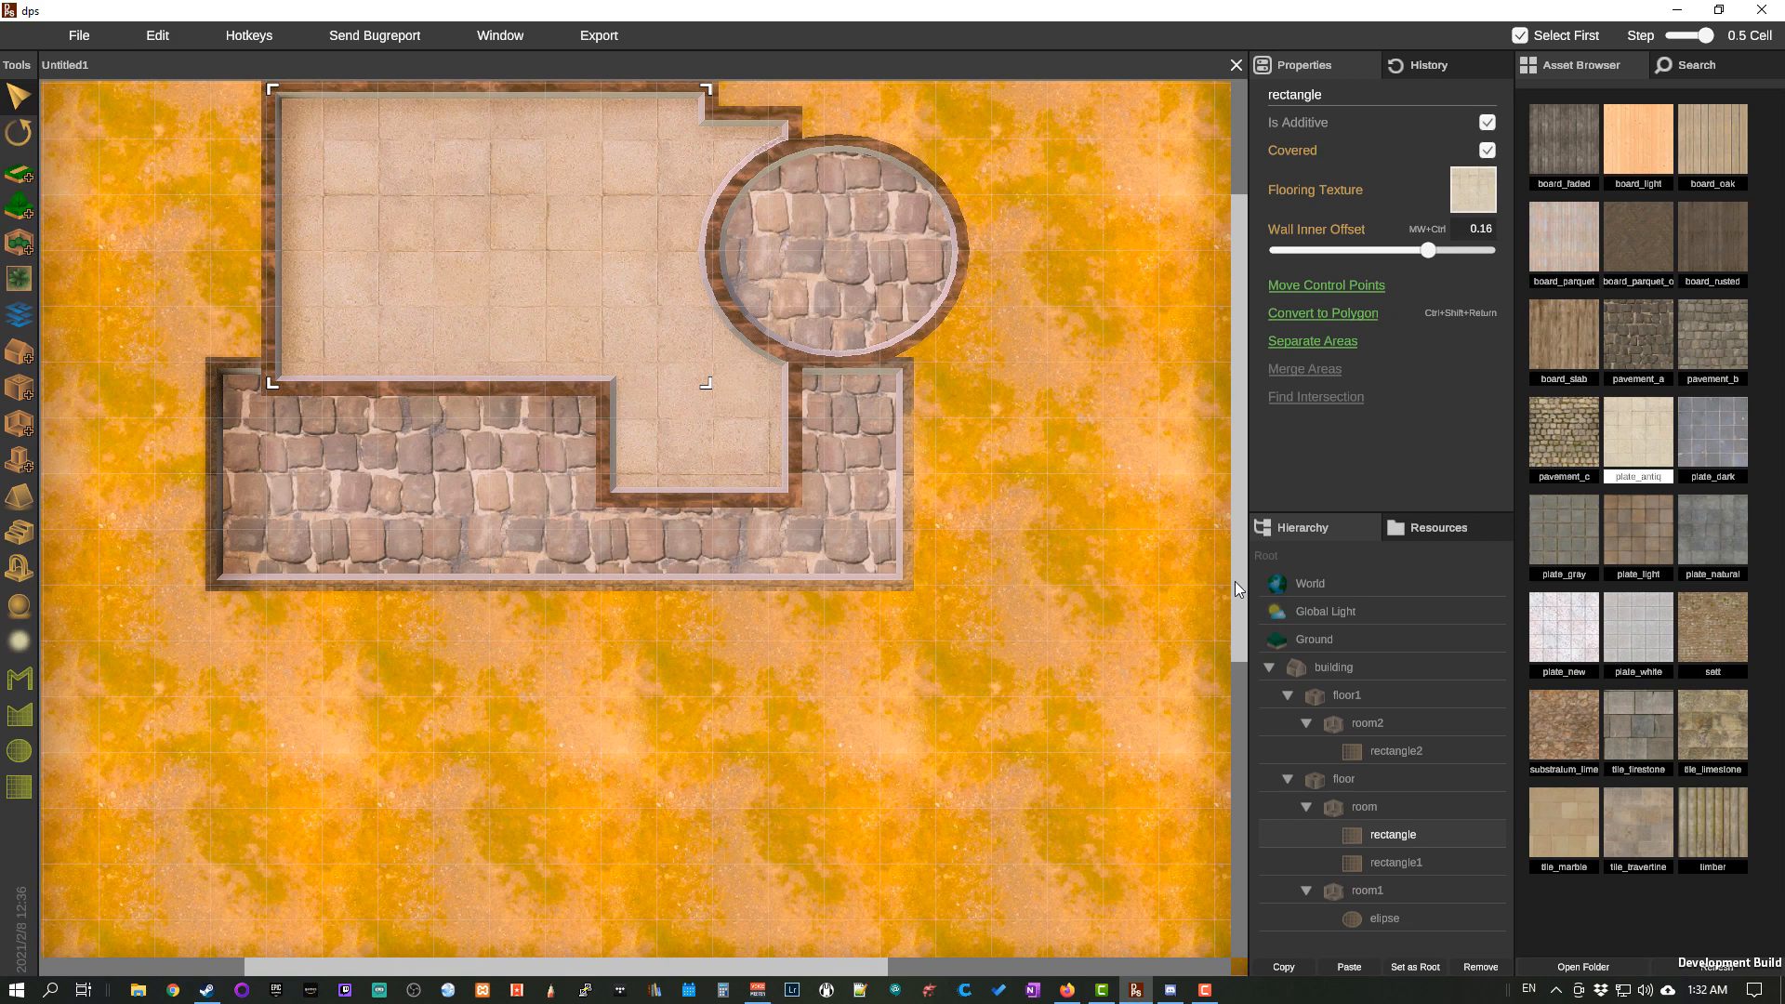
{"action": "left_click_drag", "start_coordinate": [791, 288], "coordinate": [684, 355]}
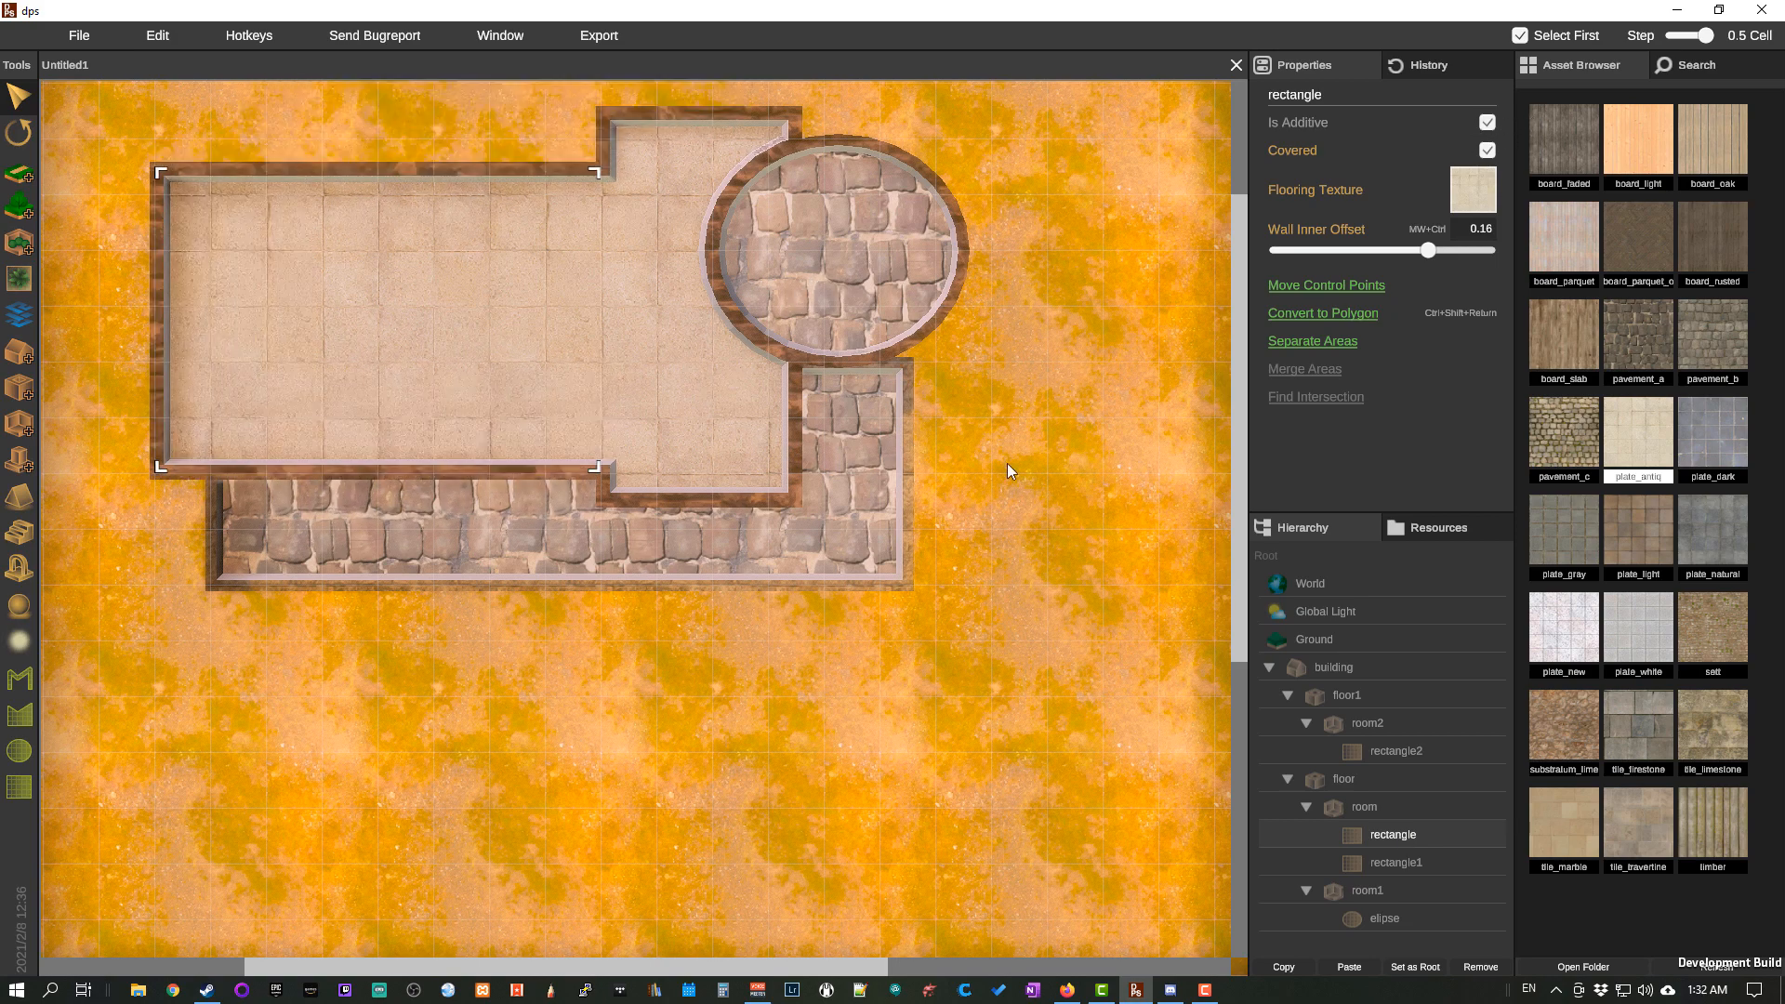
Step: Make rectangle1 subtractive by disabling Is Additive, and move it into the large rectangle to cut a notch from its lower edge
{"action": "left_click", "coordinate": [1372, 867]}
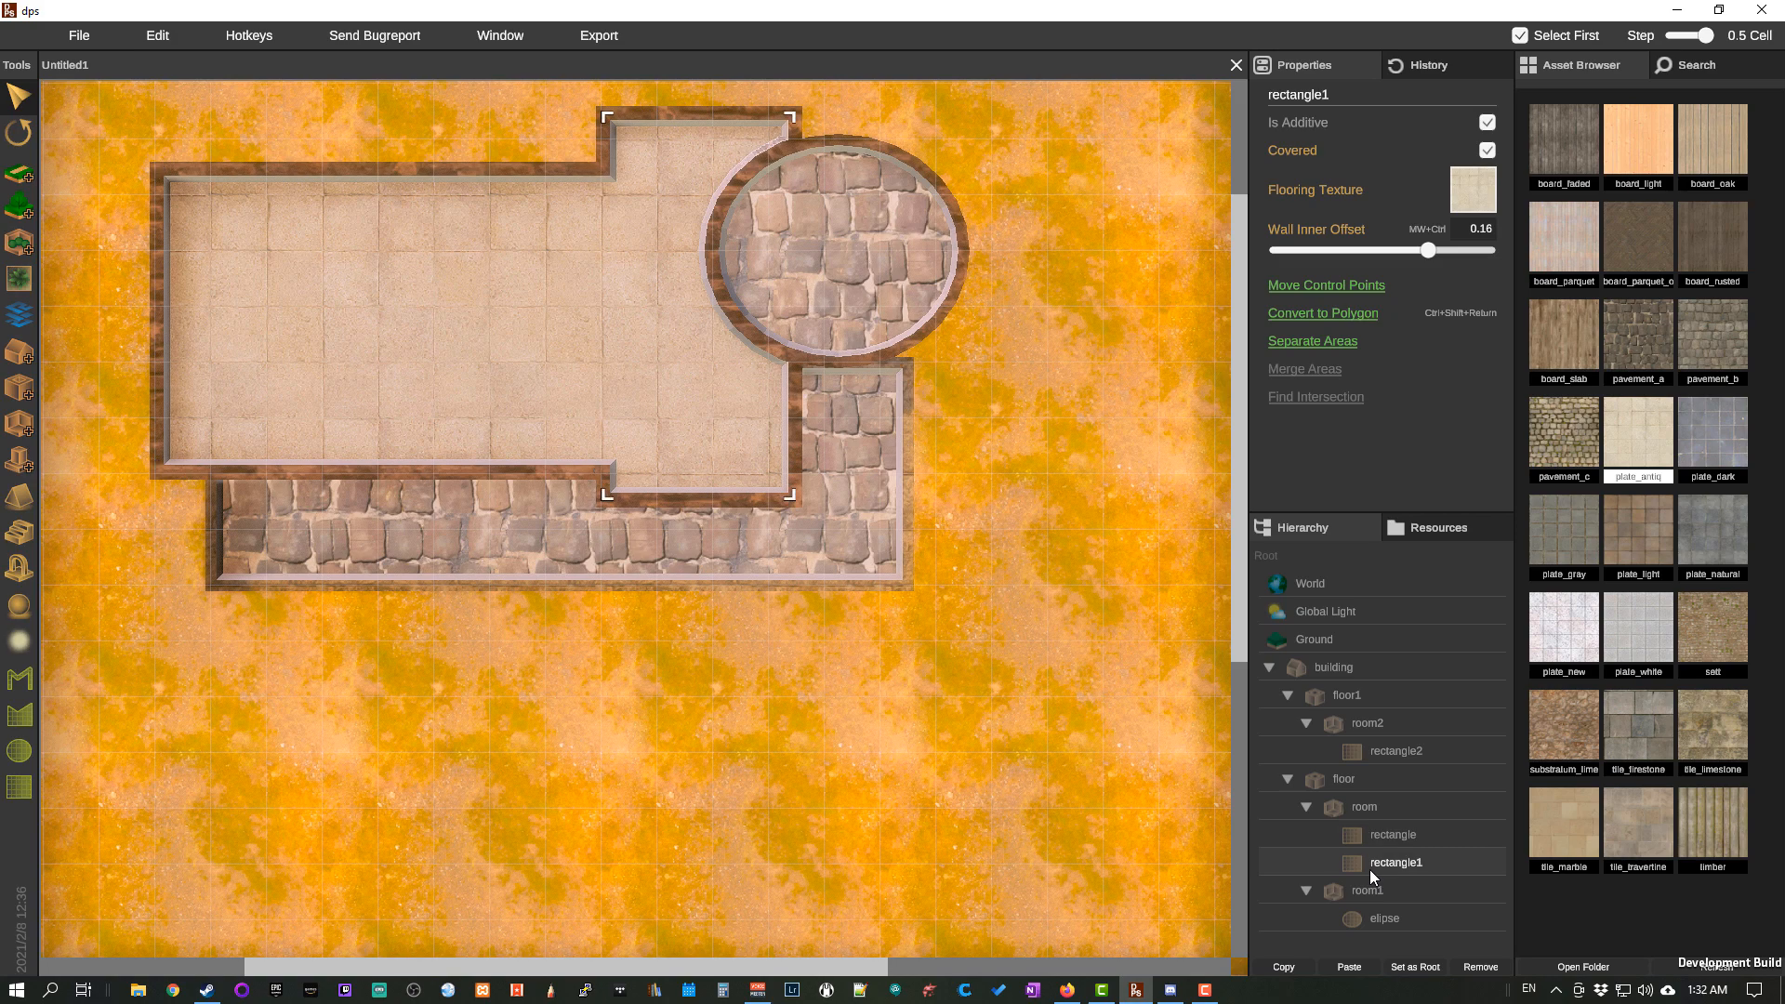
{"action": "left_click", "coordinate": [1487, 123]}
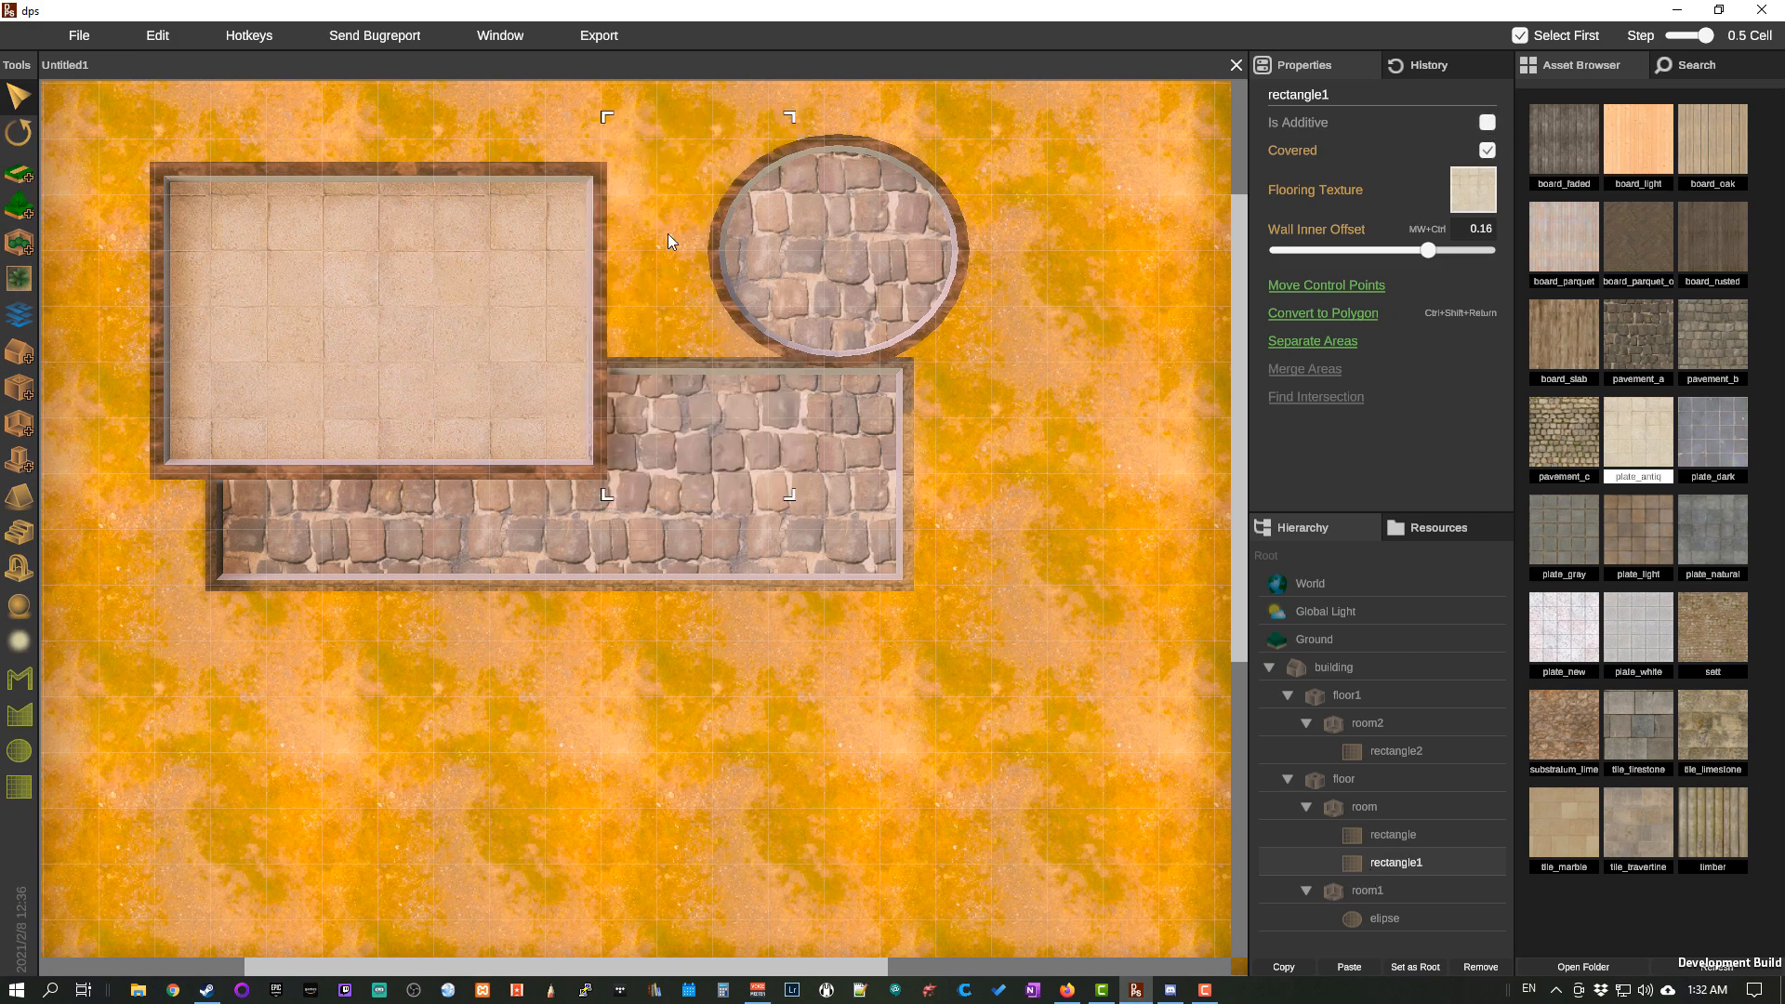
{"action": "left_click_drag", "start_coordinate": [668, 241], "coordinate": [359, 407]}
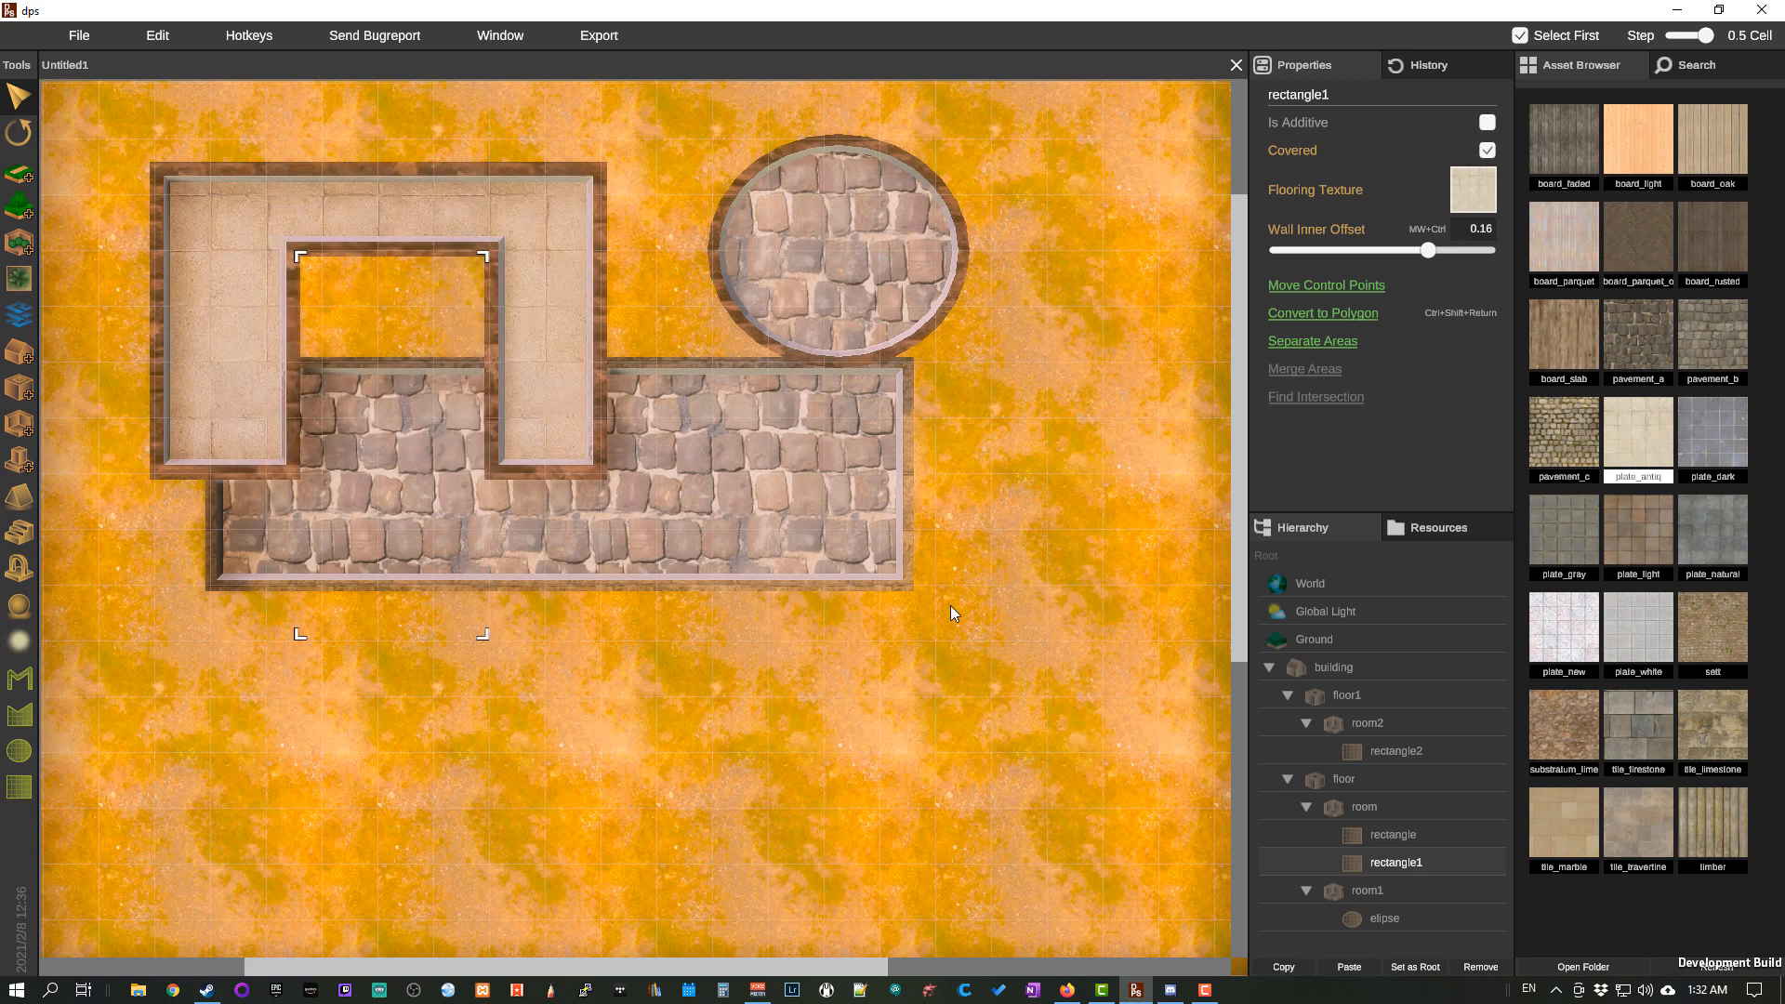
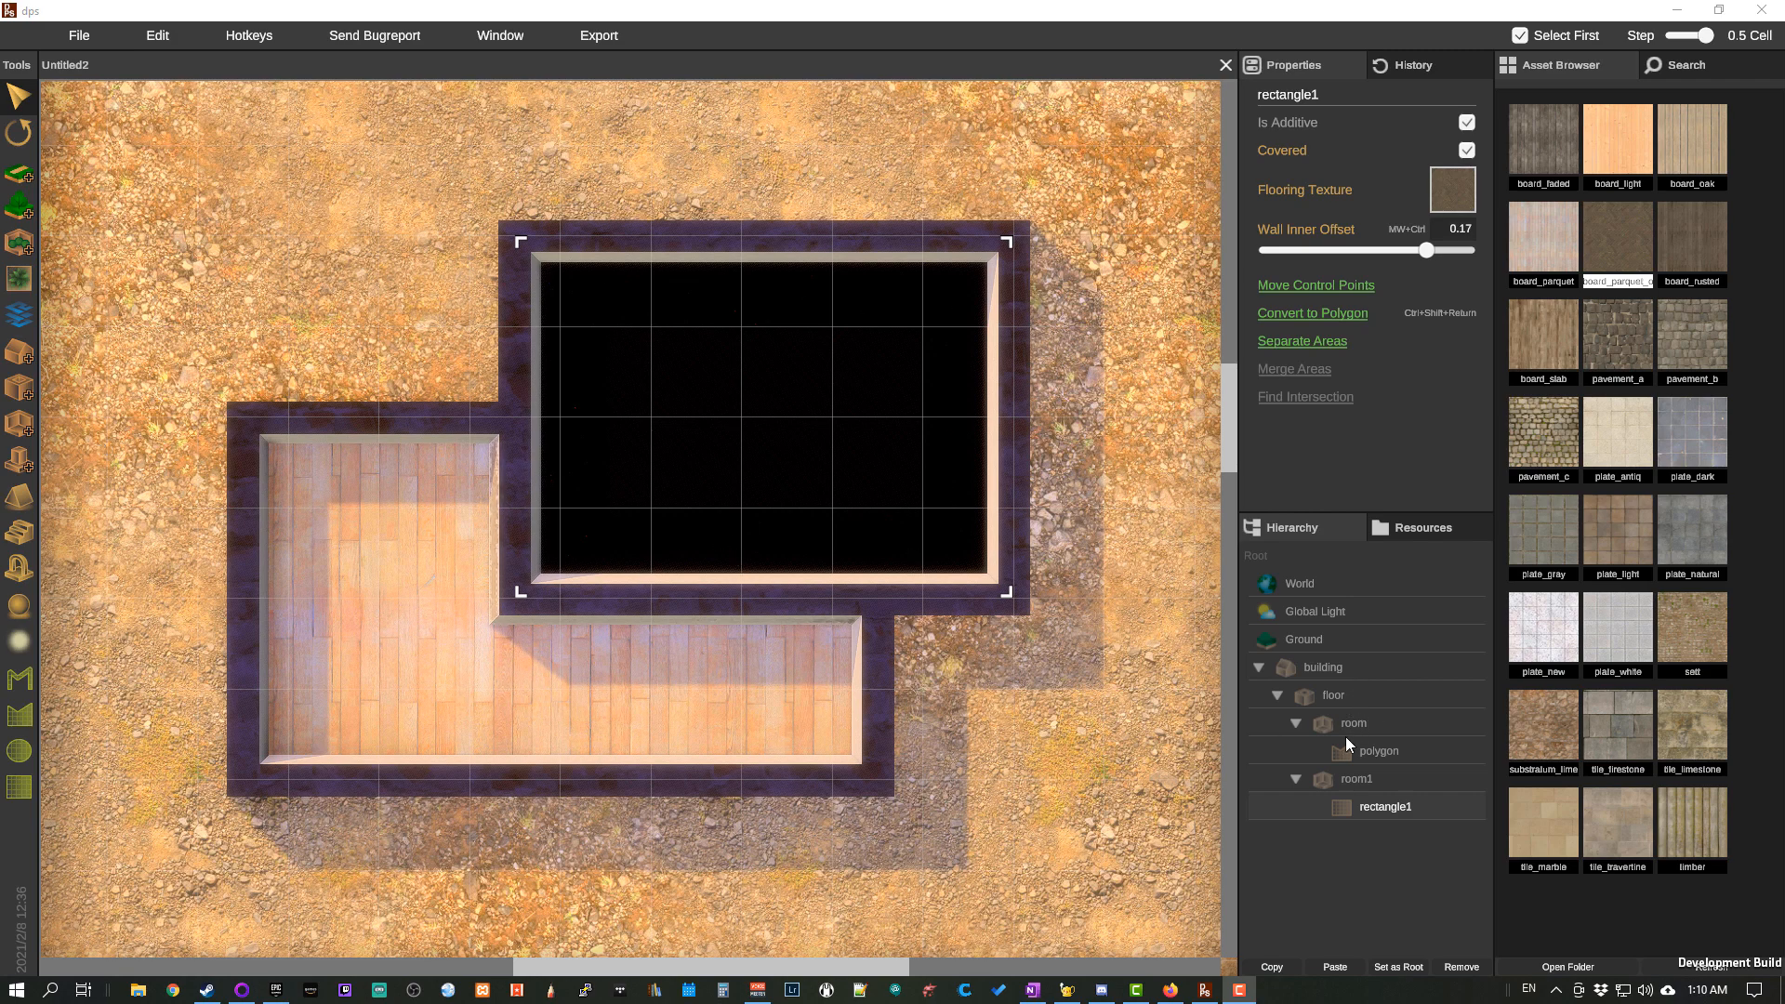
Step: Shift the L-shaped polygon room half a cell down and left, and draw horizontal stairs about 2 cells long inside it
{"action": "left_click", "coordinate": [24, 545]}
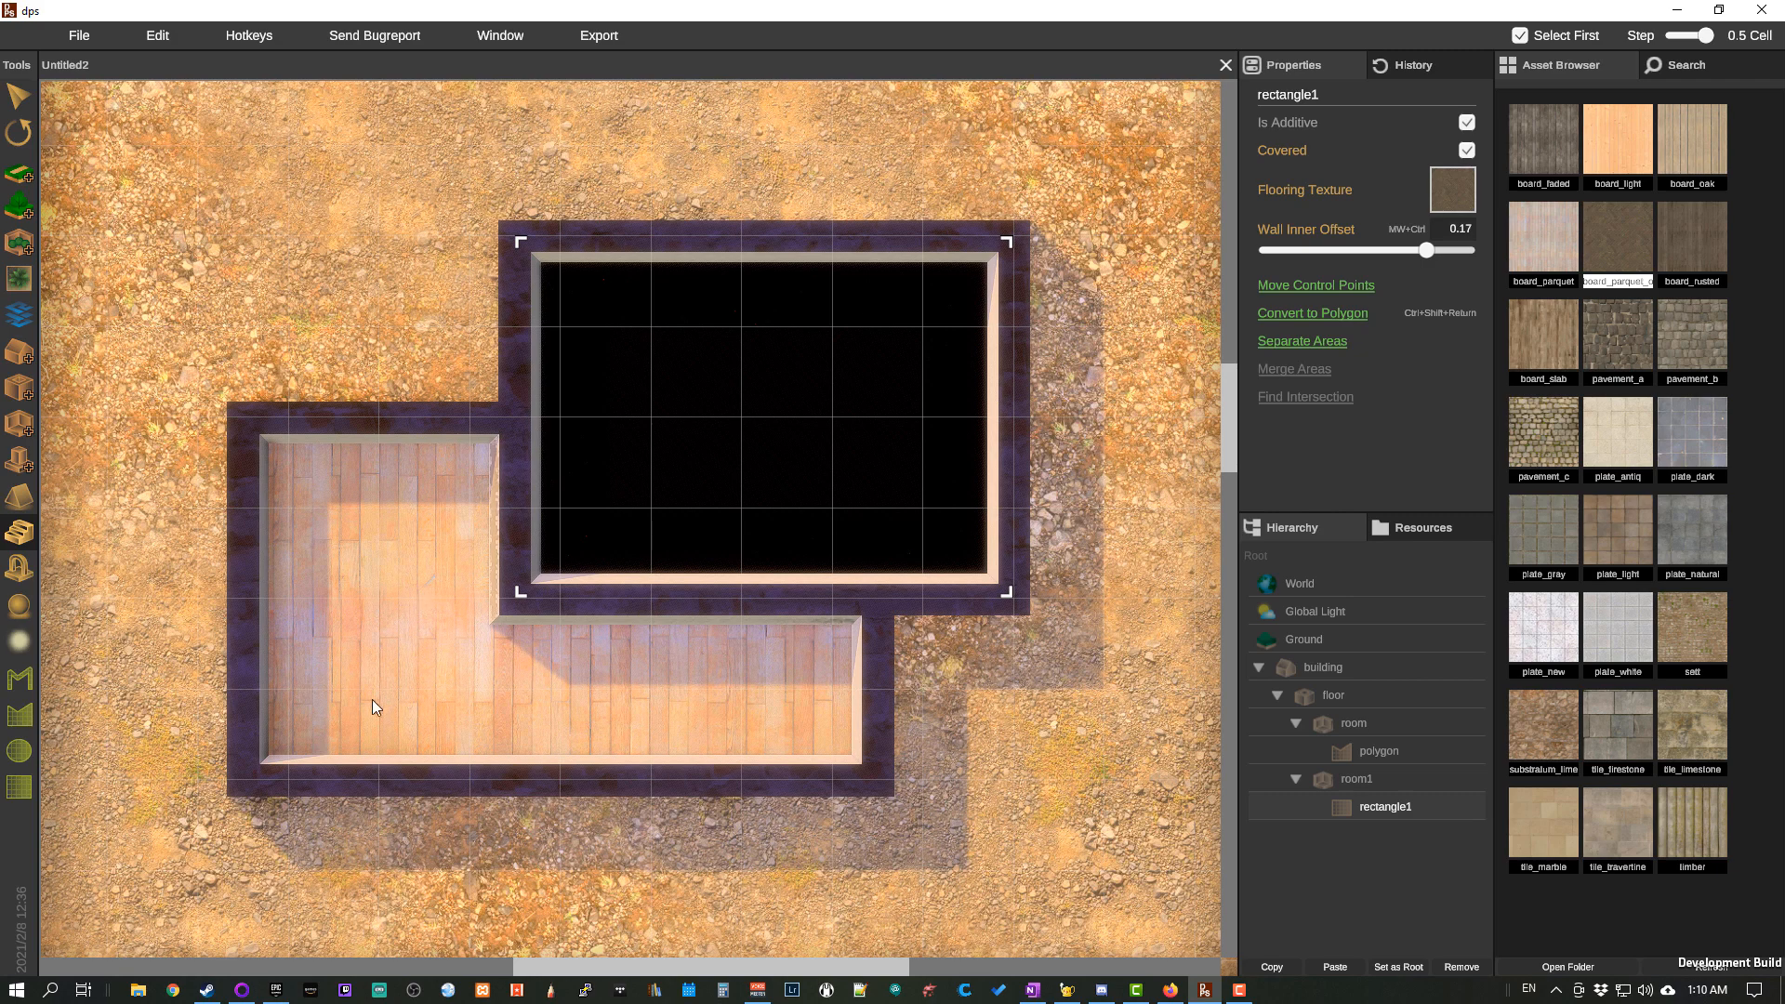
{"action": "left_click", "coordinate": [1374, 751]}
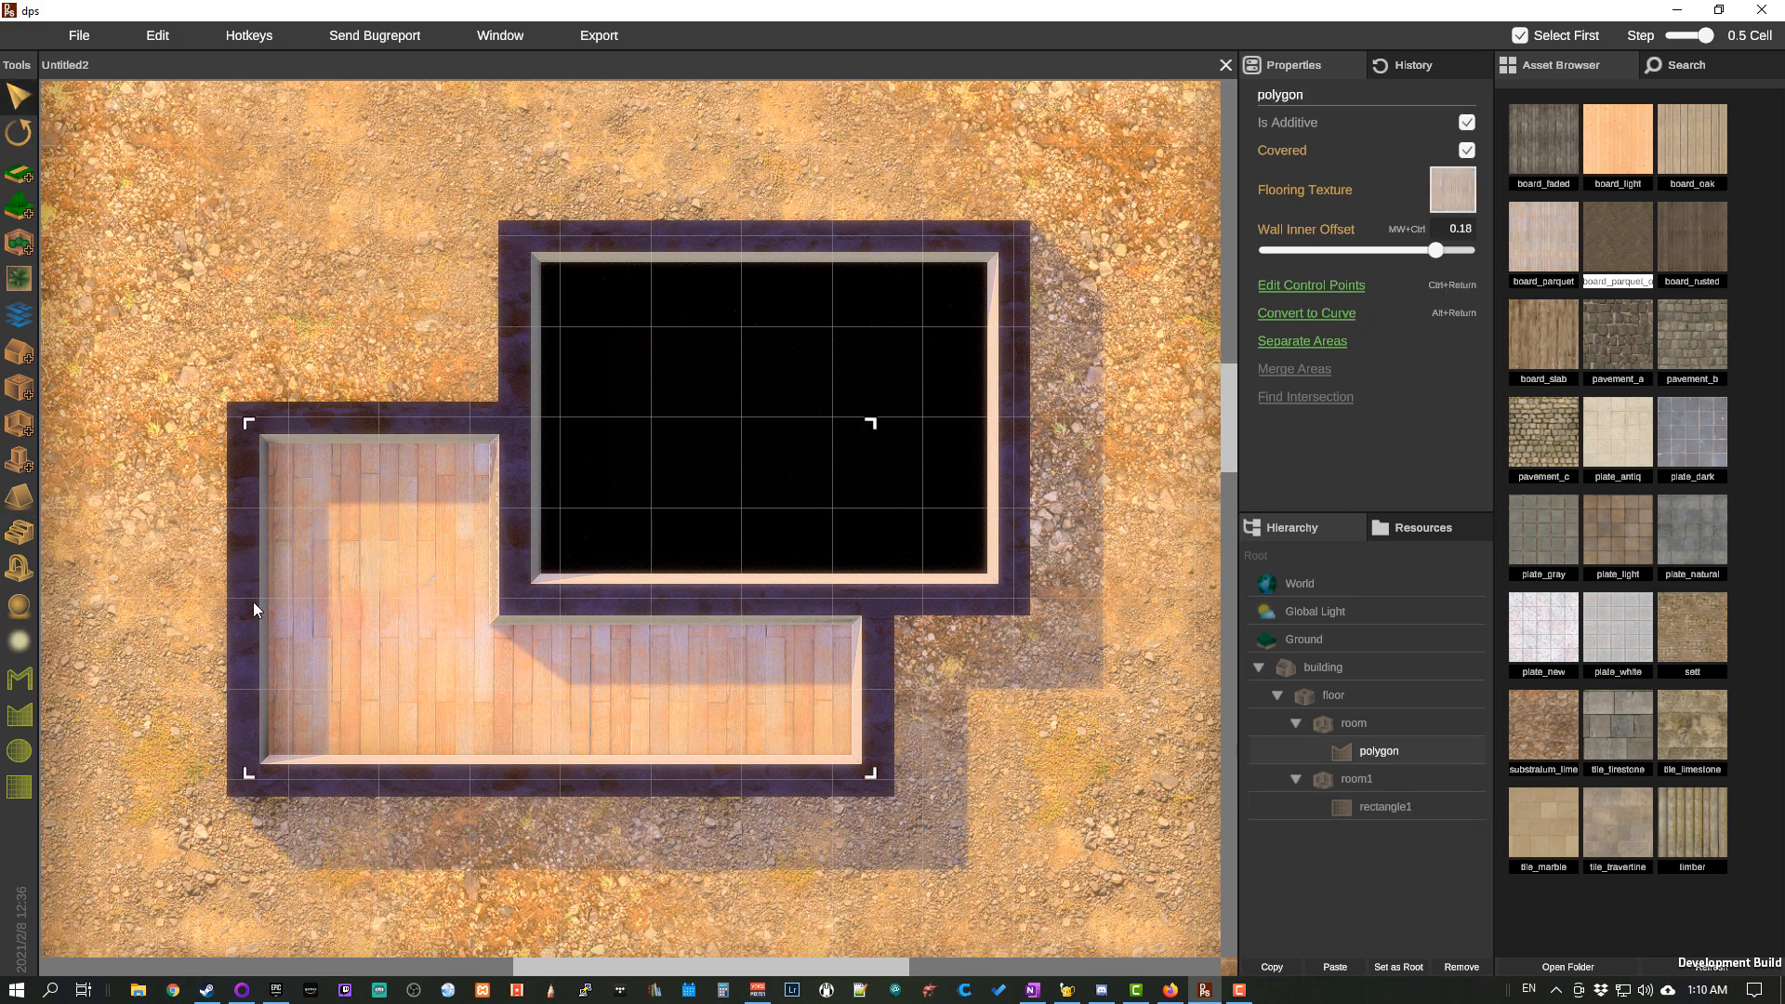
{"action": "left_click_drag", "start_coordinate": [315, 699], "coordinate": [508, 722]}
{"action": "left_click", "coordinate": [18, 535]}
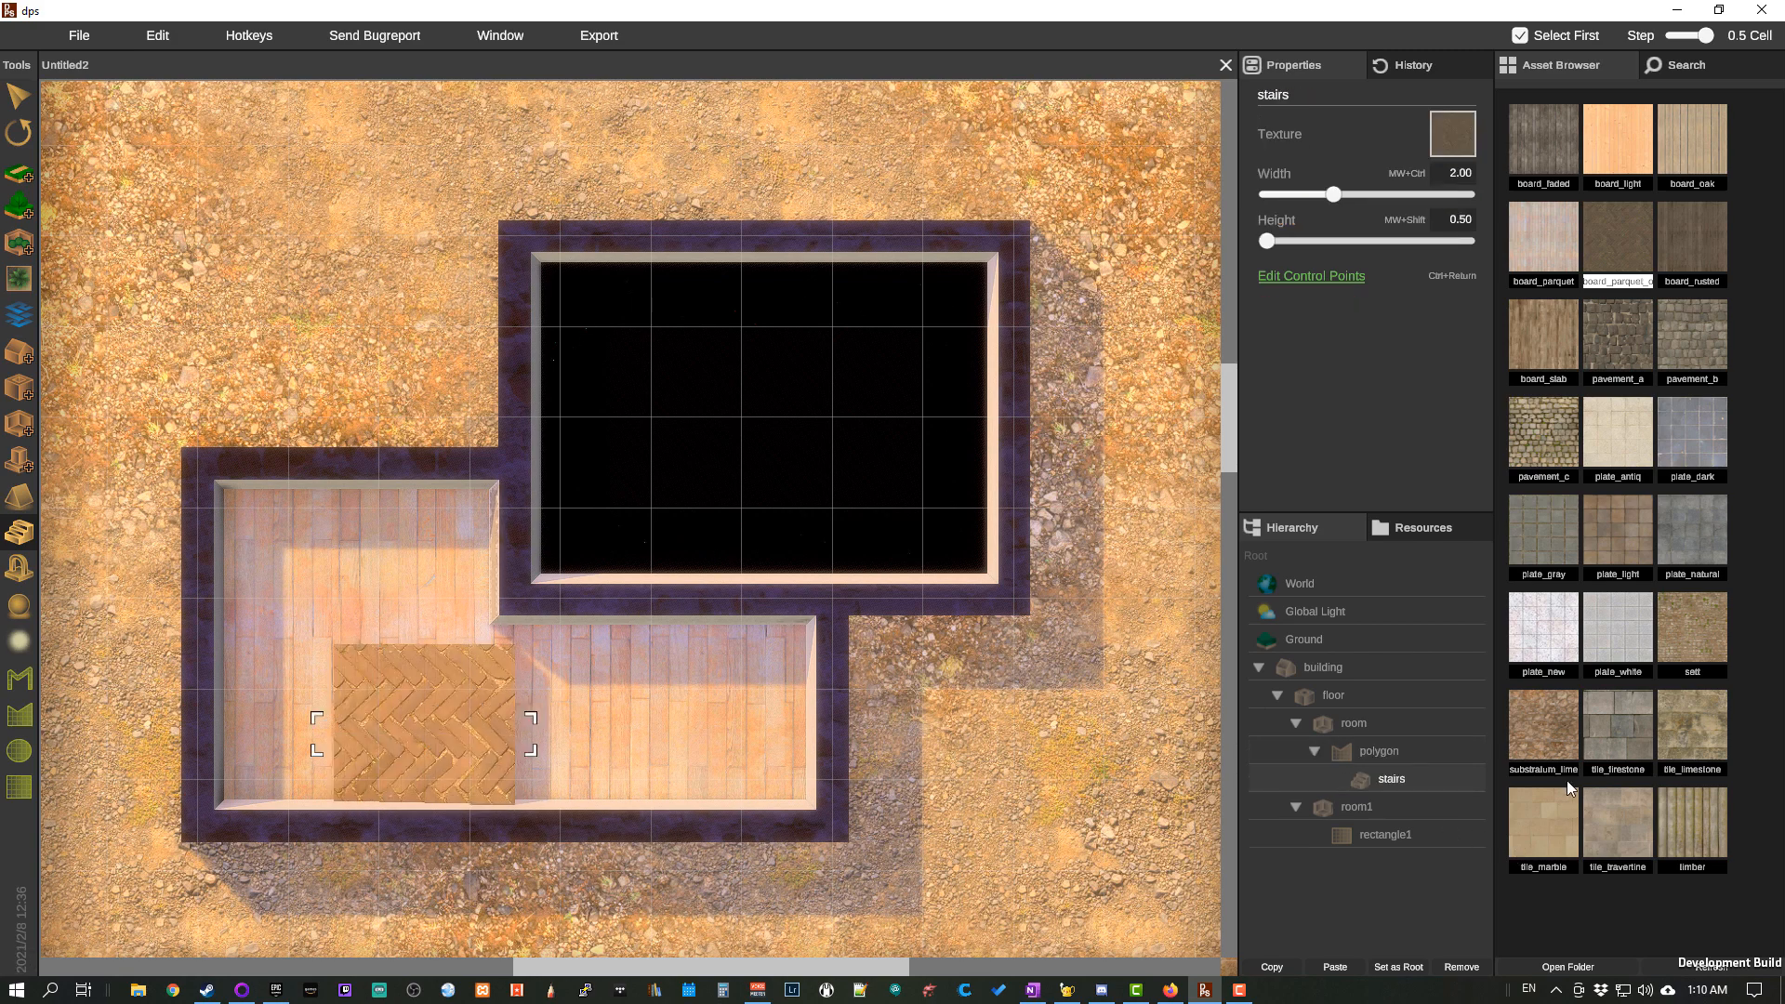
Step: Apply the timber texture to the stairs and lengthen them about half a cell by moving their right control point
{"action": "left_click", "coordinate": [1711, 844]}
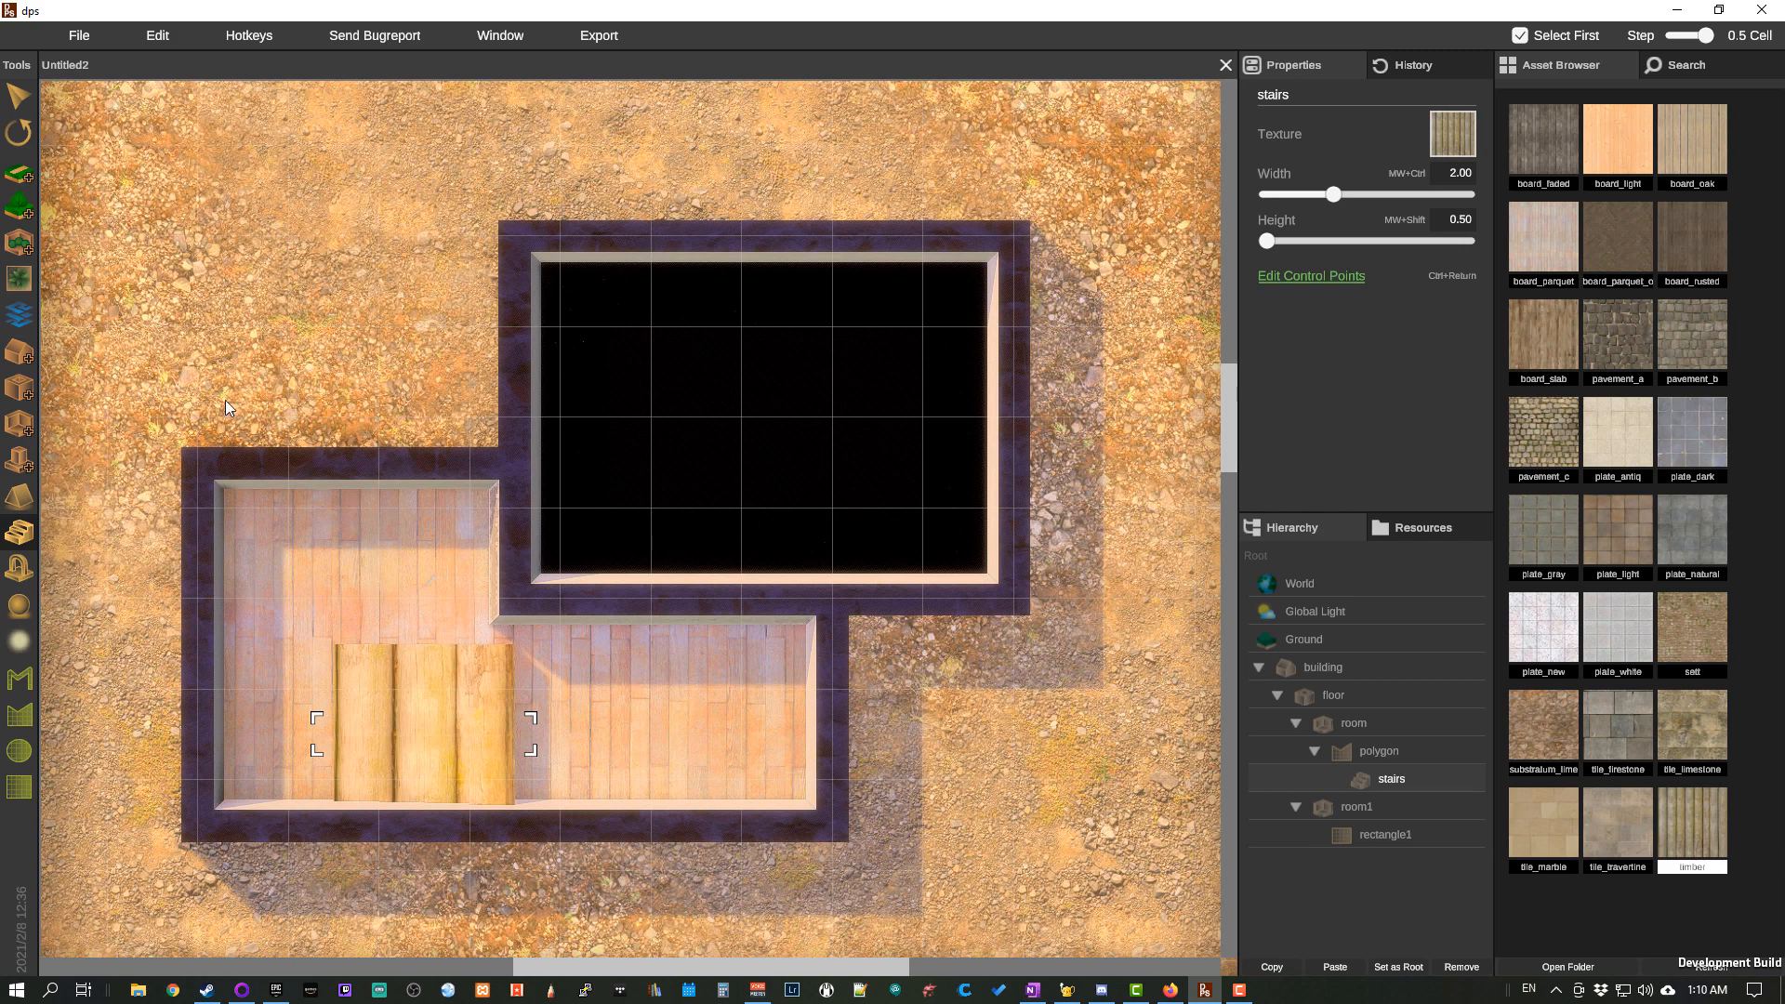
{"action": "left_click", "coordinate": [1311, 276]}
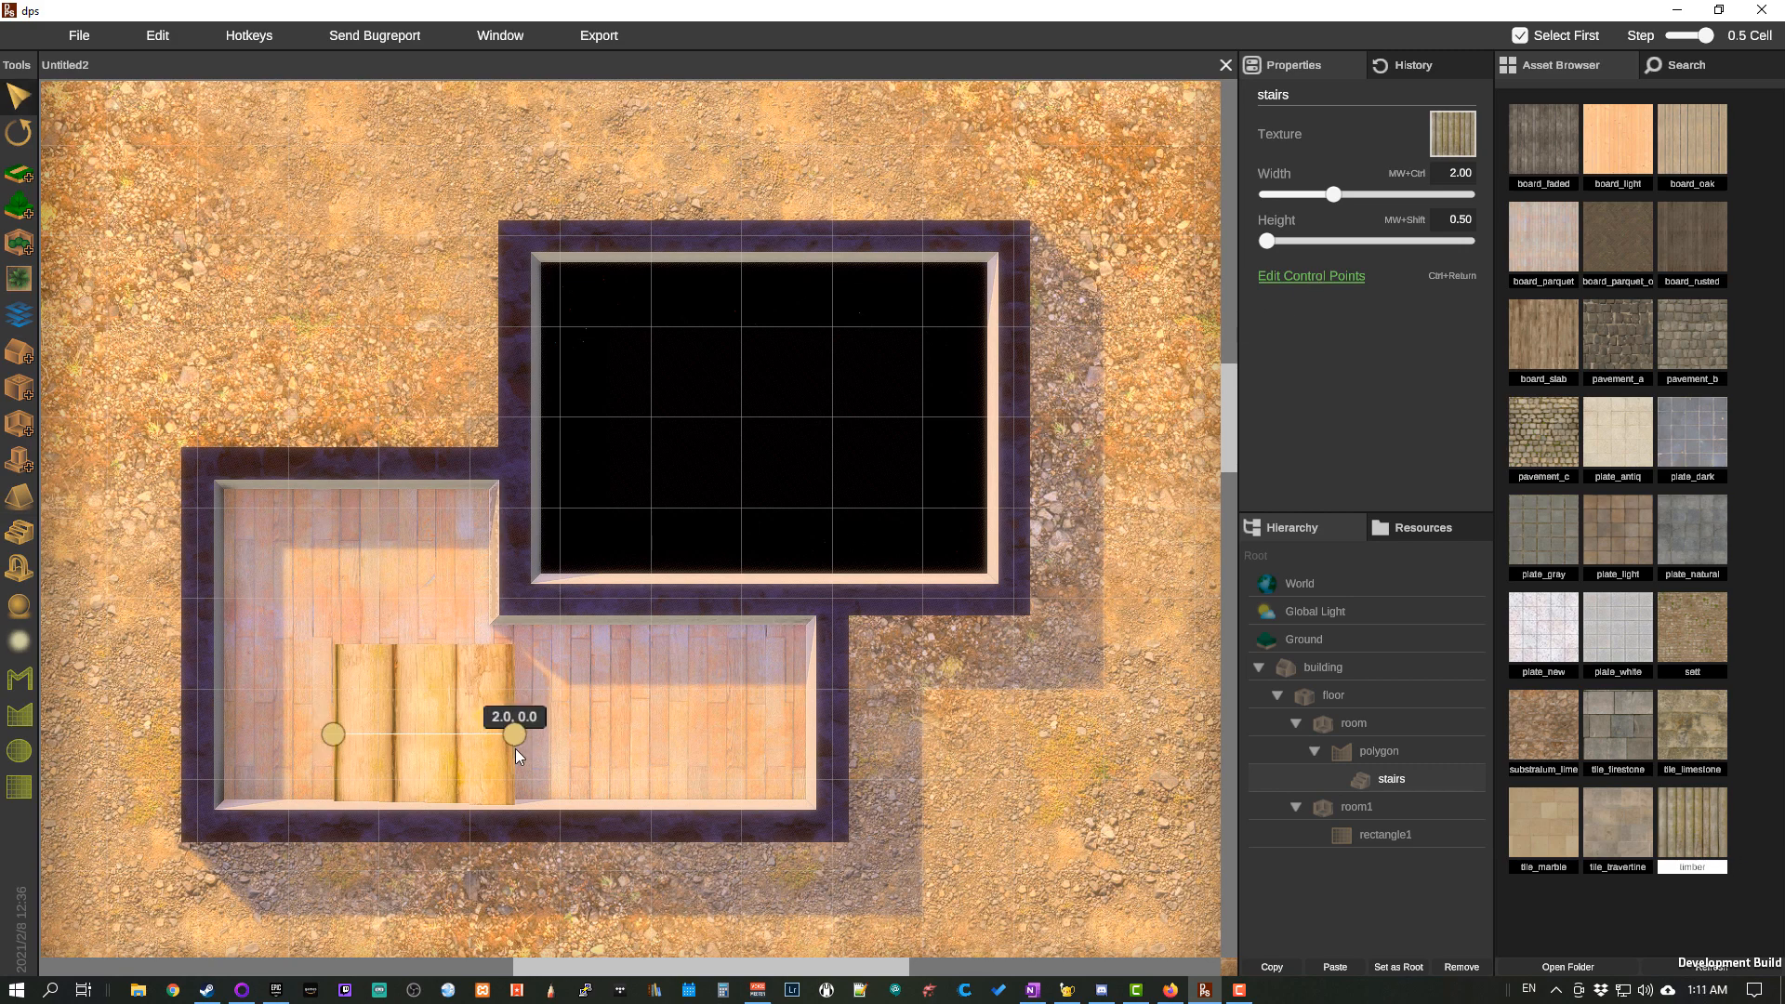
{"action": "left_click_drag", "start_coordinate": [515, 749], "coordinate": [572, 749]}
Step: Set the stairs' width to 1.02 and height to 1.00, and move them up against the wall shared with rectangle1
{"action": "left_click", "coordinate": [1376, 787]}
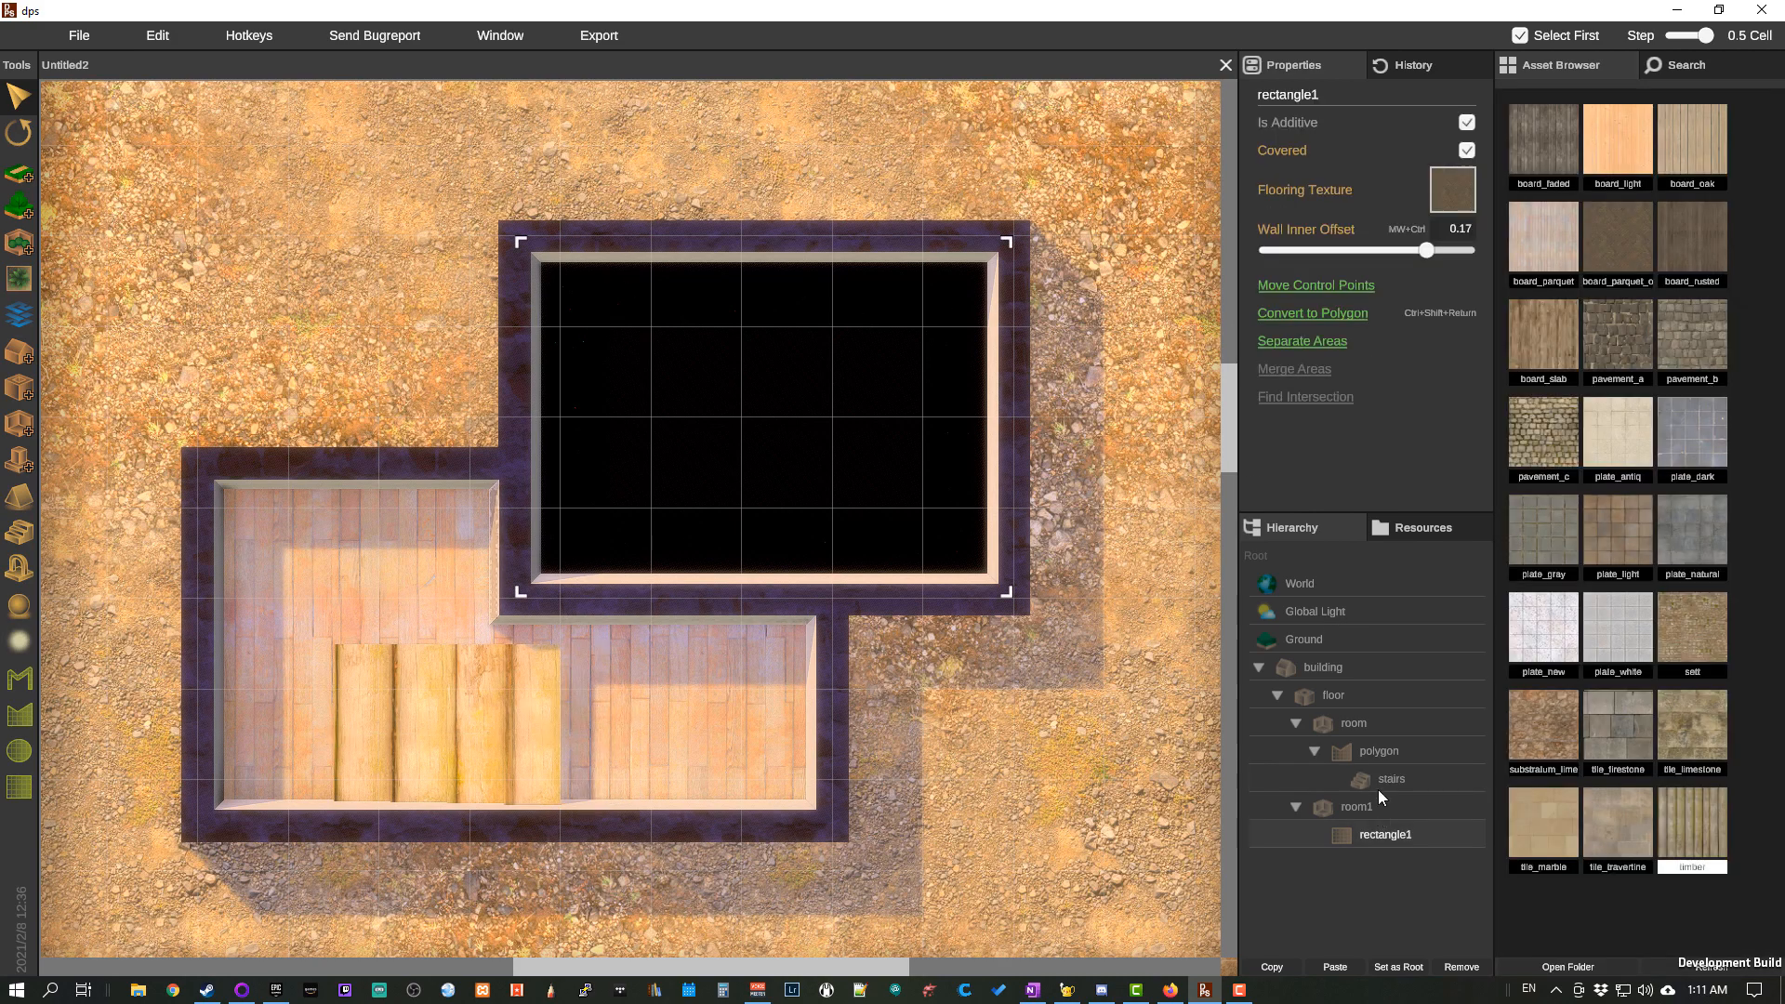
{"action": "mouse_move", "coordinate": [1335, 197]}
{"action": "left_mouse_down"}
{"action": "mouse_move", "coordinate": [1270, 182]}
{"action": "mouse_move", "coordinate": [1332, 249]}
{"action": "mouse_move", "coordinate": [1476, 280]}
{"action": "mouse_move", "coordinate": [1302, 279]}
{"action": "mouse_move", "coordinate": [1492, 276]}
{"action": "left_mouse_up"}
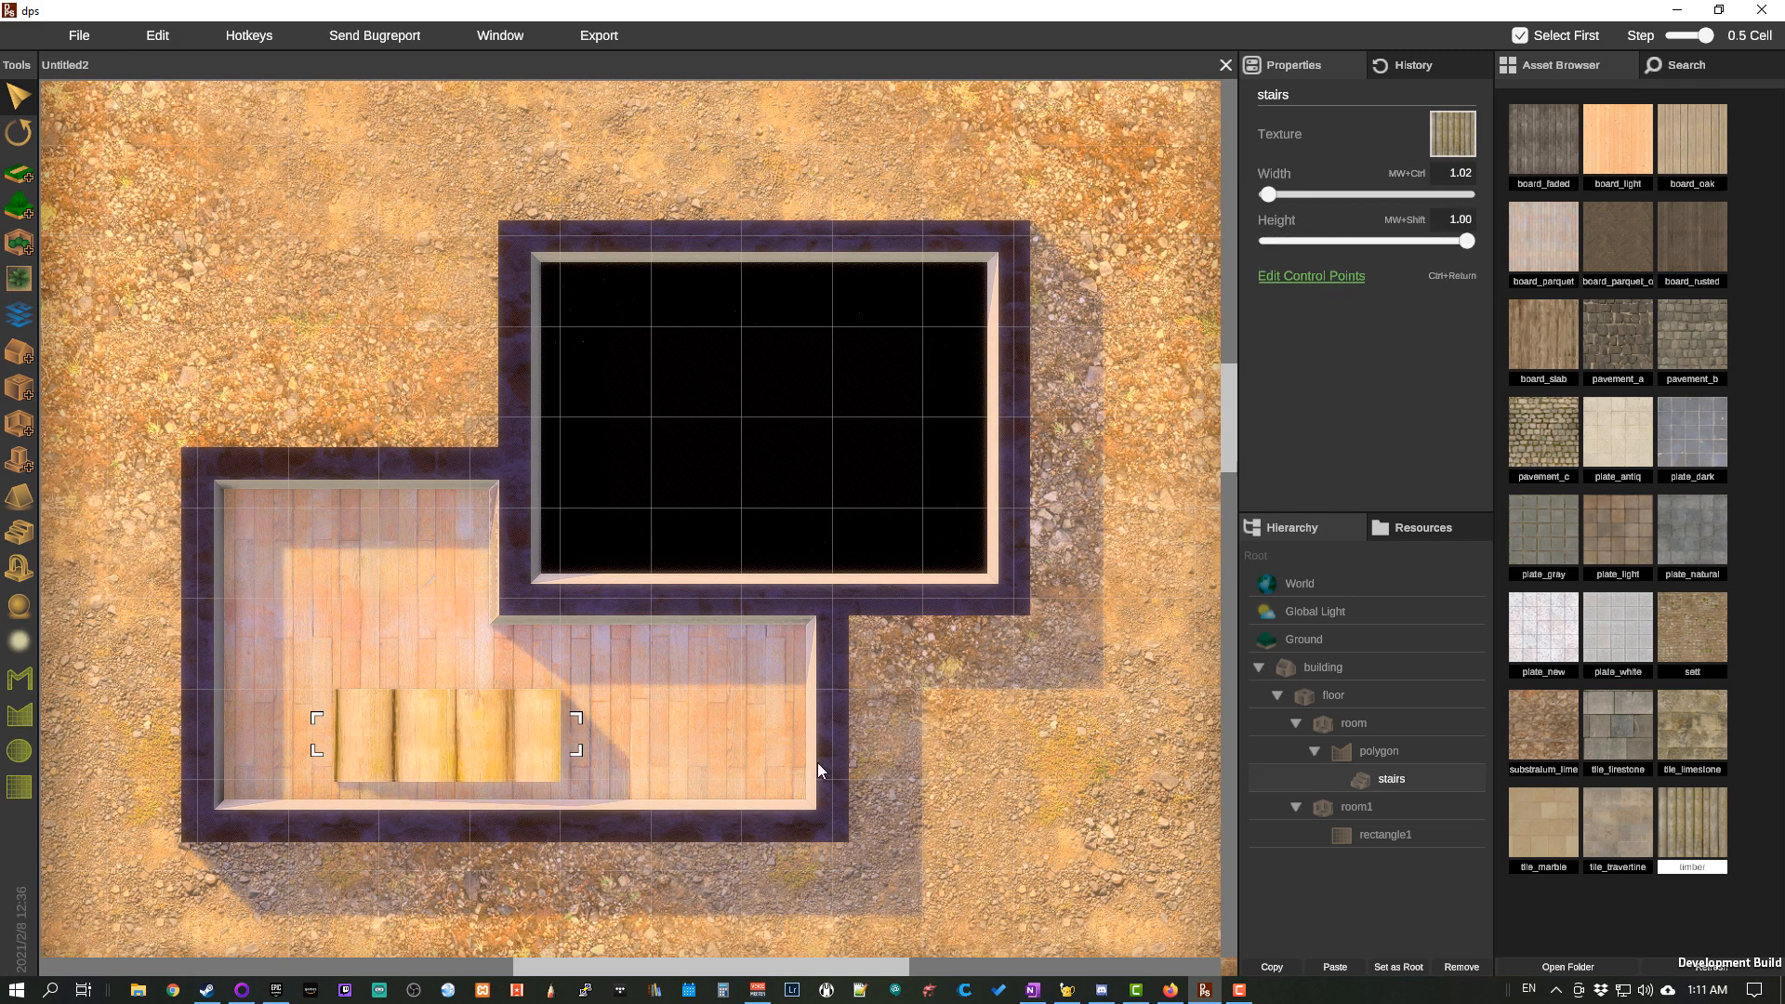
{"action": "left_click_drag", "start_coordinate": [437, 733], "coordinate": [367, 546]}
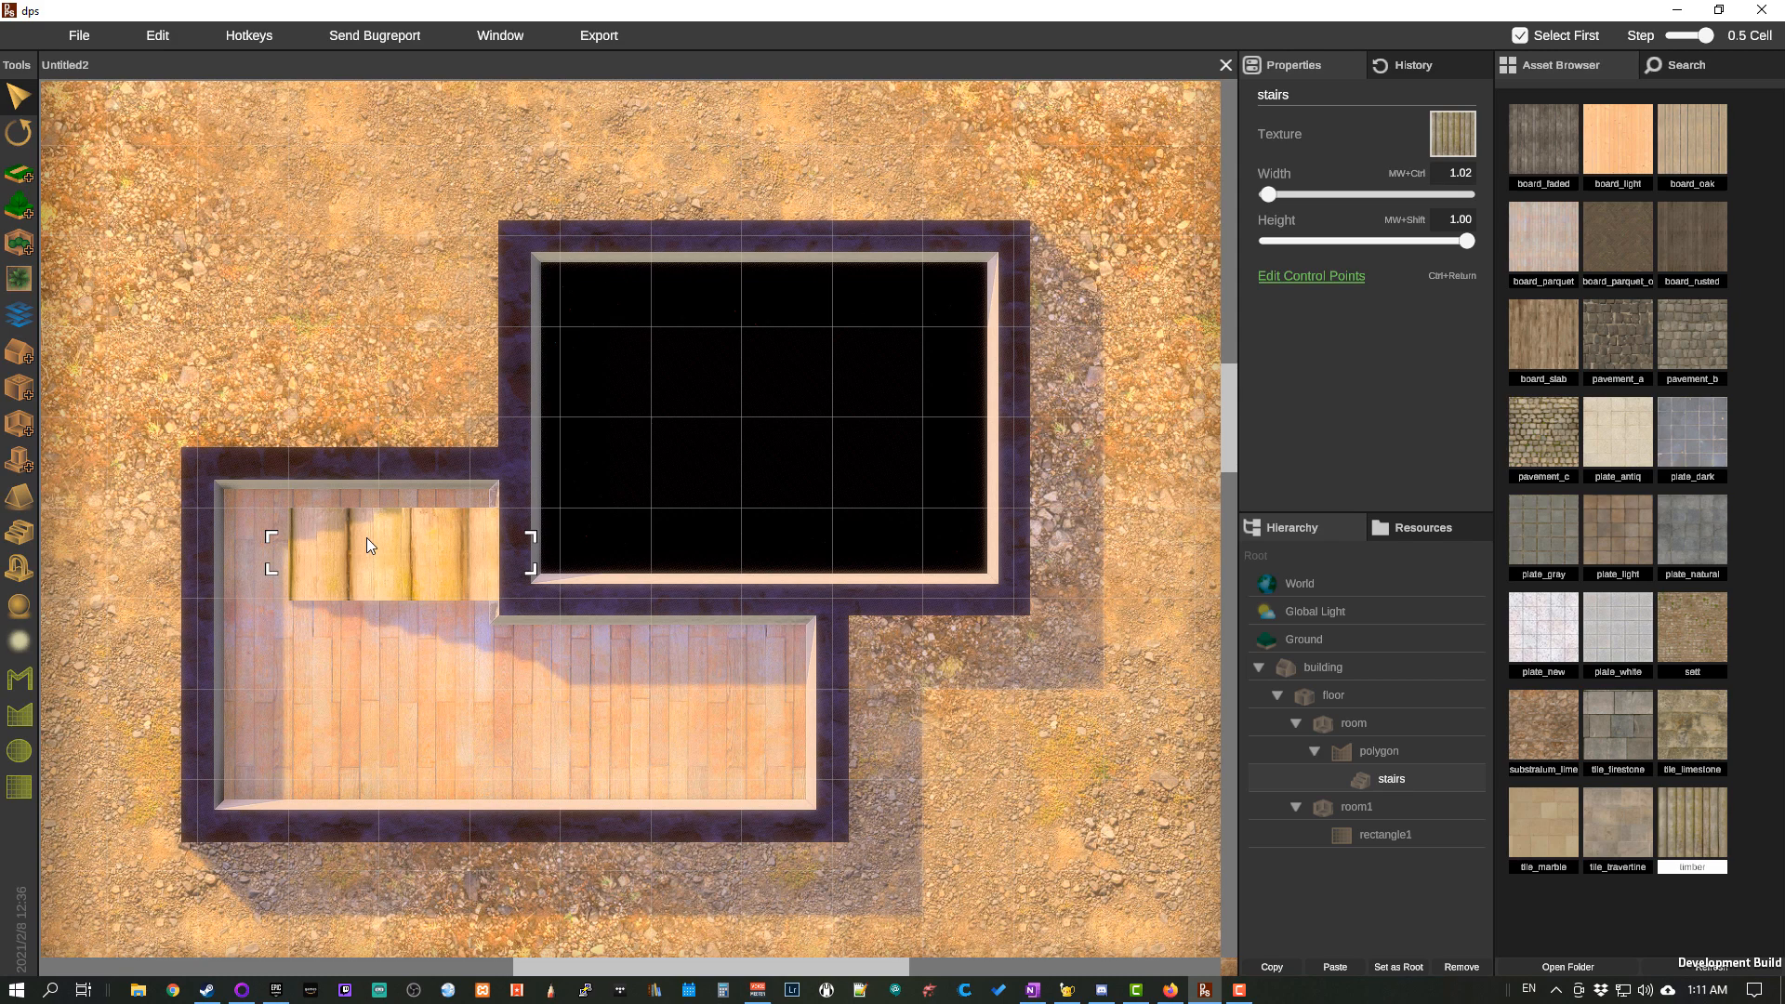
Step: Extend rectangle1 half a cell downward by moving its lower-left control point
{"action": "left_click", "coordinate": [1382, 728]}
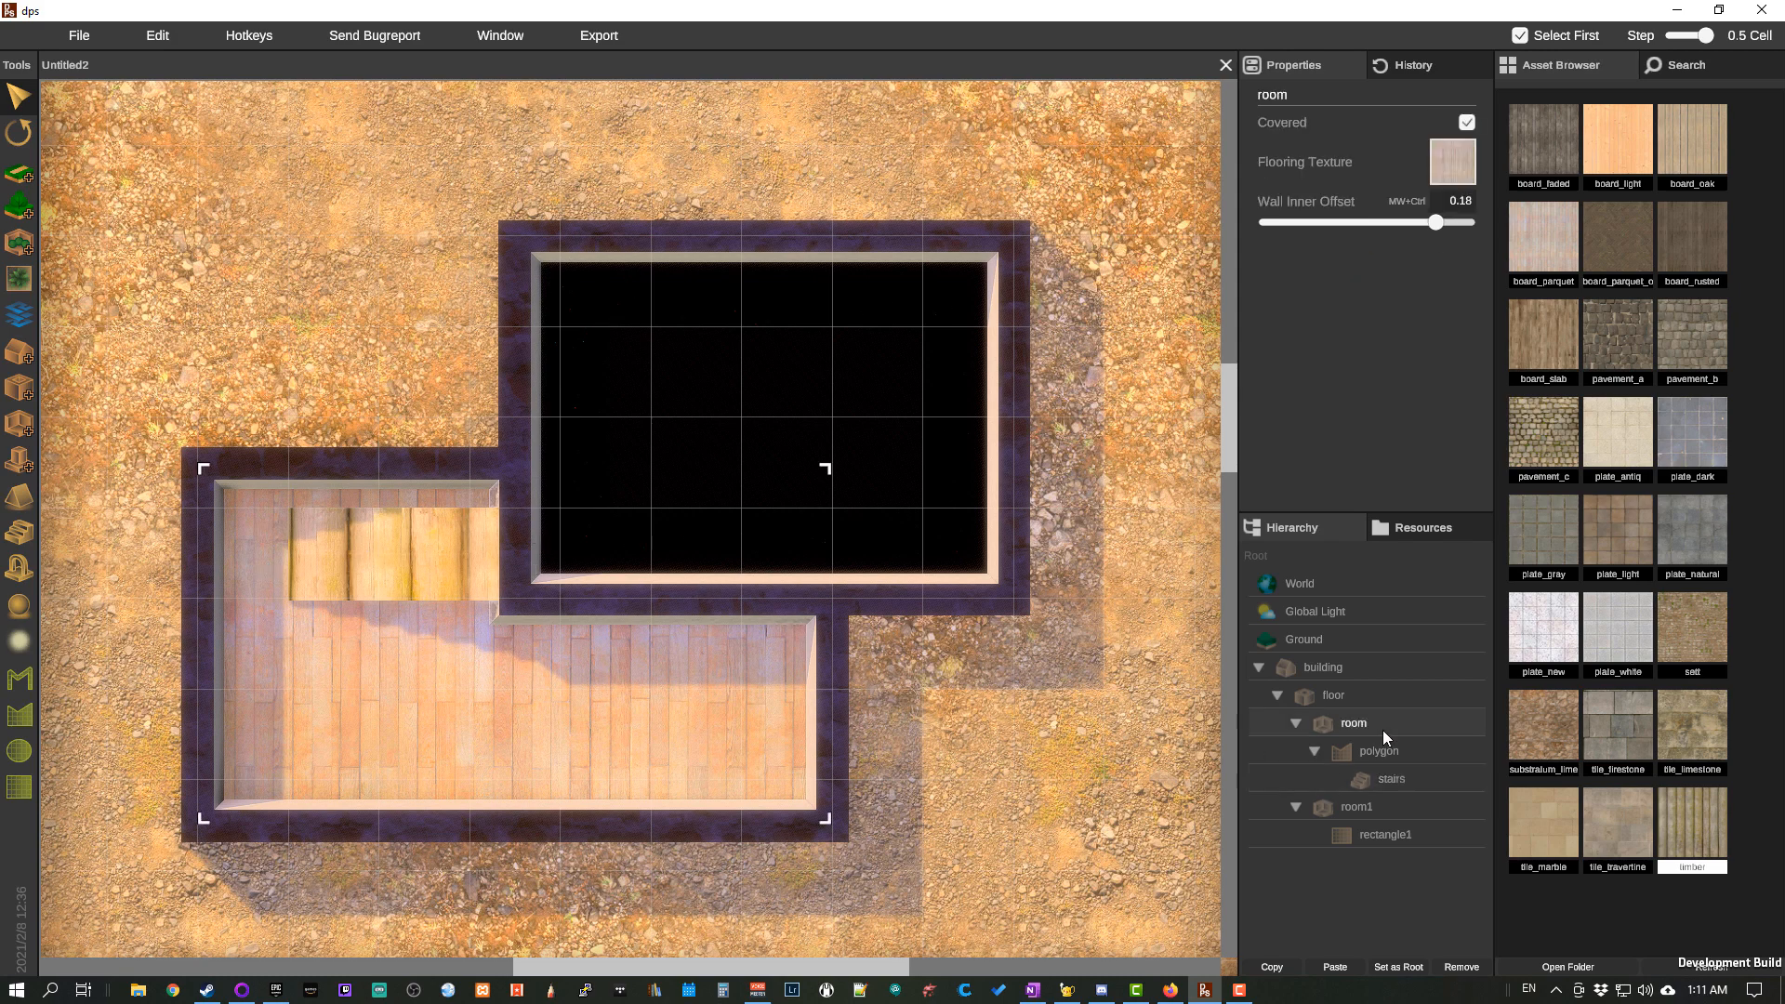
{"action": "left_click", "coordinate": [1354, 809]}
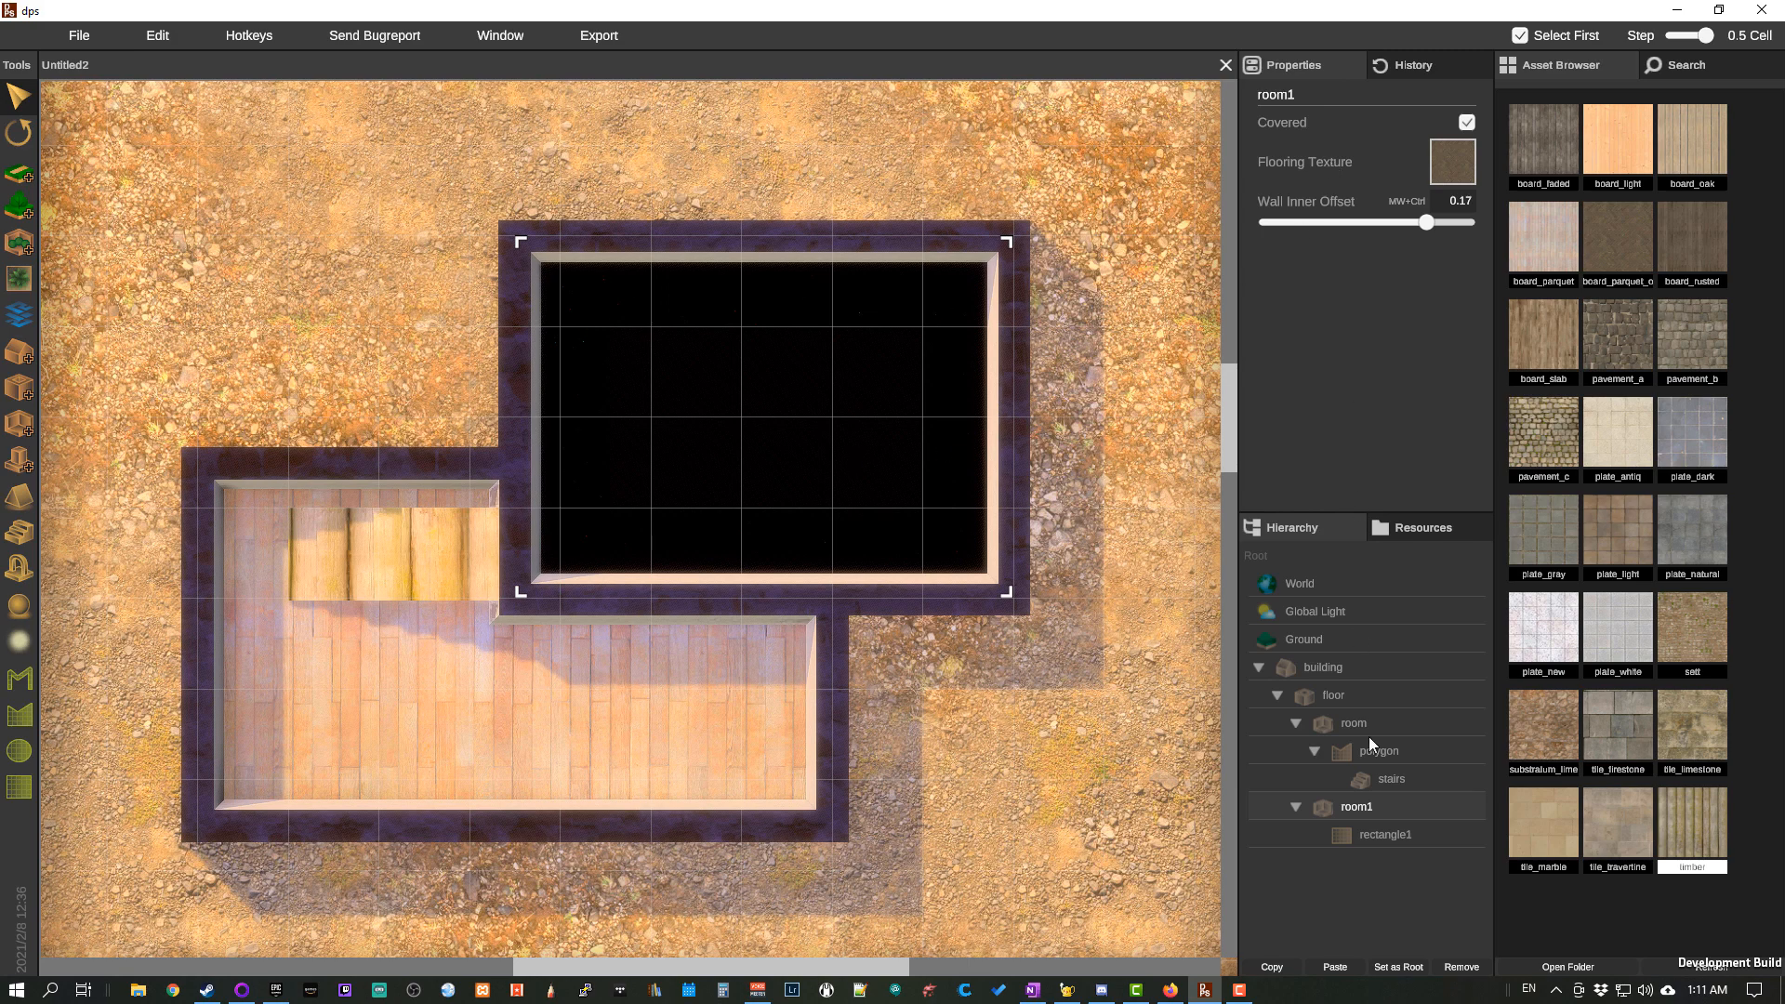
{"action": "left_click", "coordinate": [1379, 837]}
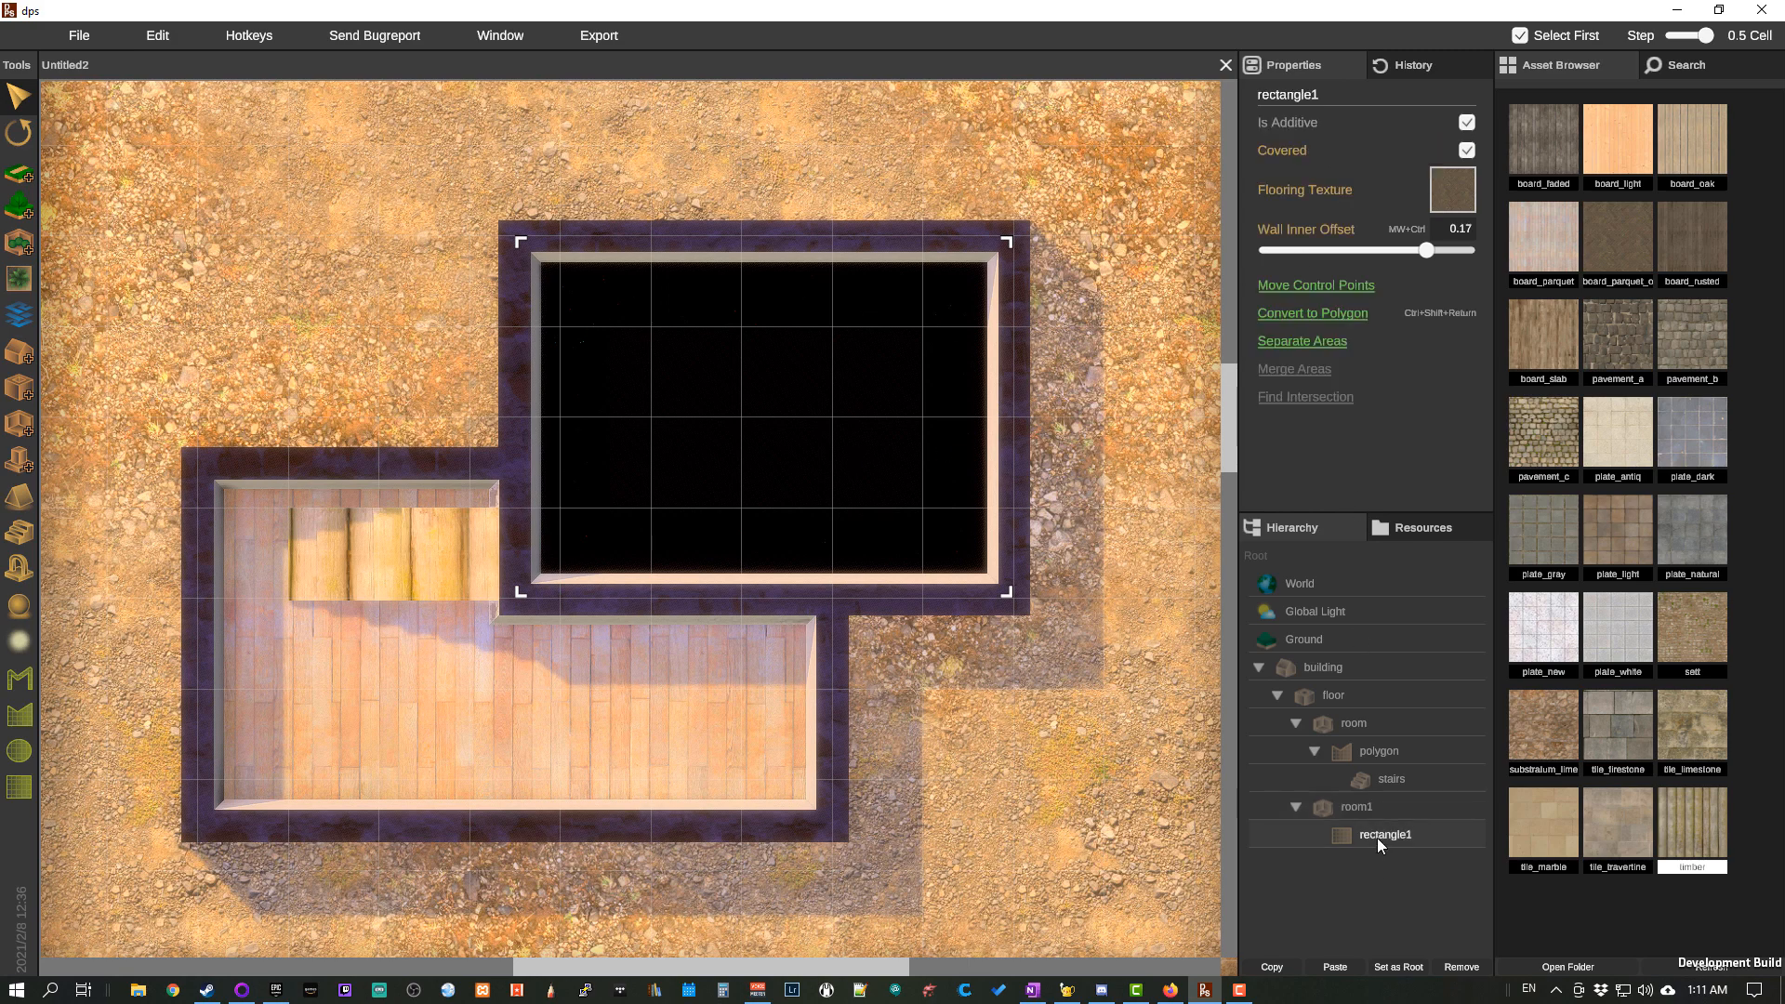
{"action": "left_click", "coordinate": [1347, 285]}
{"action": "left_click_drag", "start_coordinate": [512, 599], "coordinate": [514, 644]}
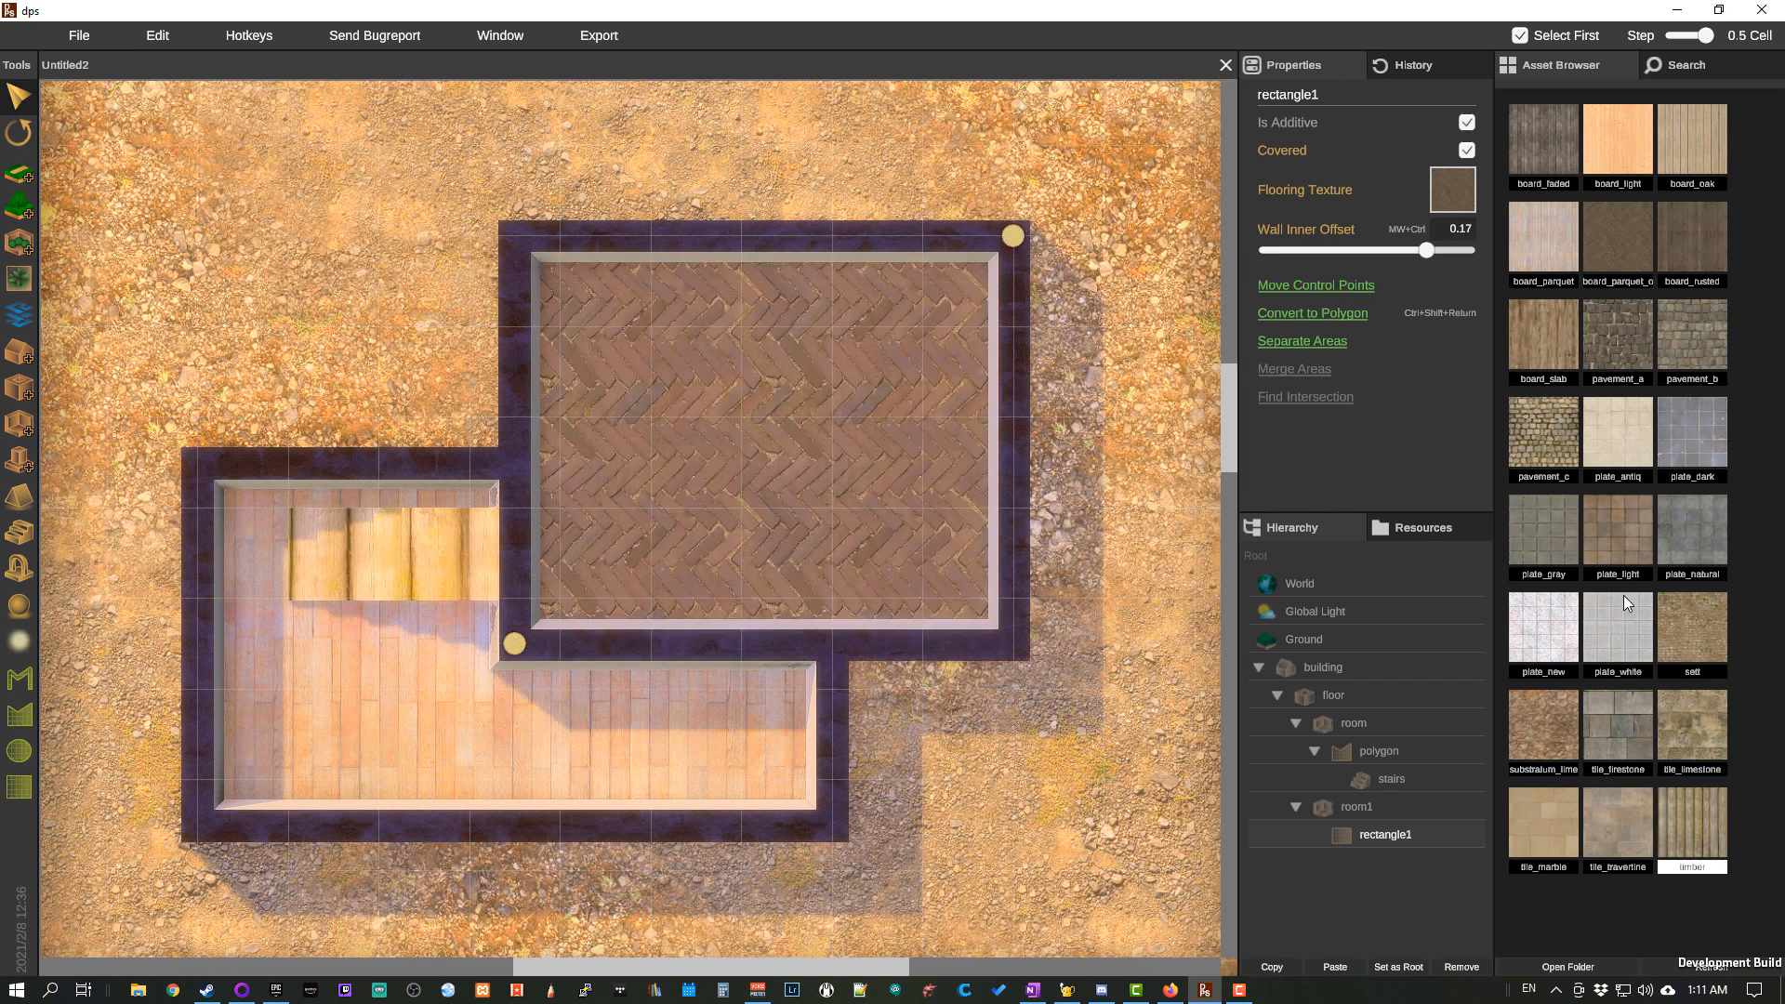
Step: Try plate_dark as rectangle1's flooring texture and settle on plate_white
{"action": "left_click", "coordinate": [1689, 442]}
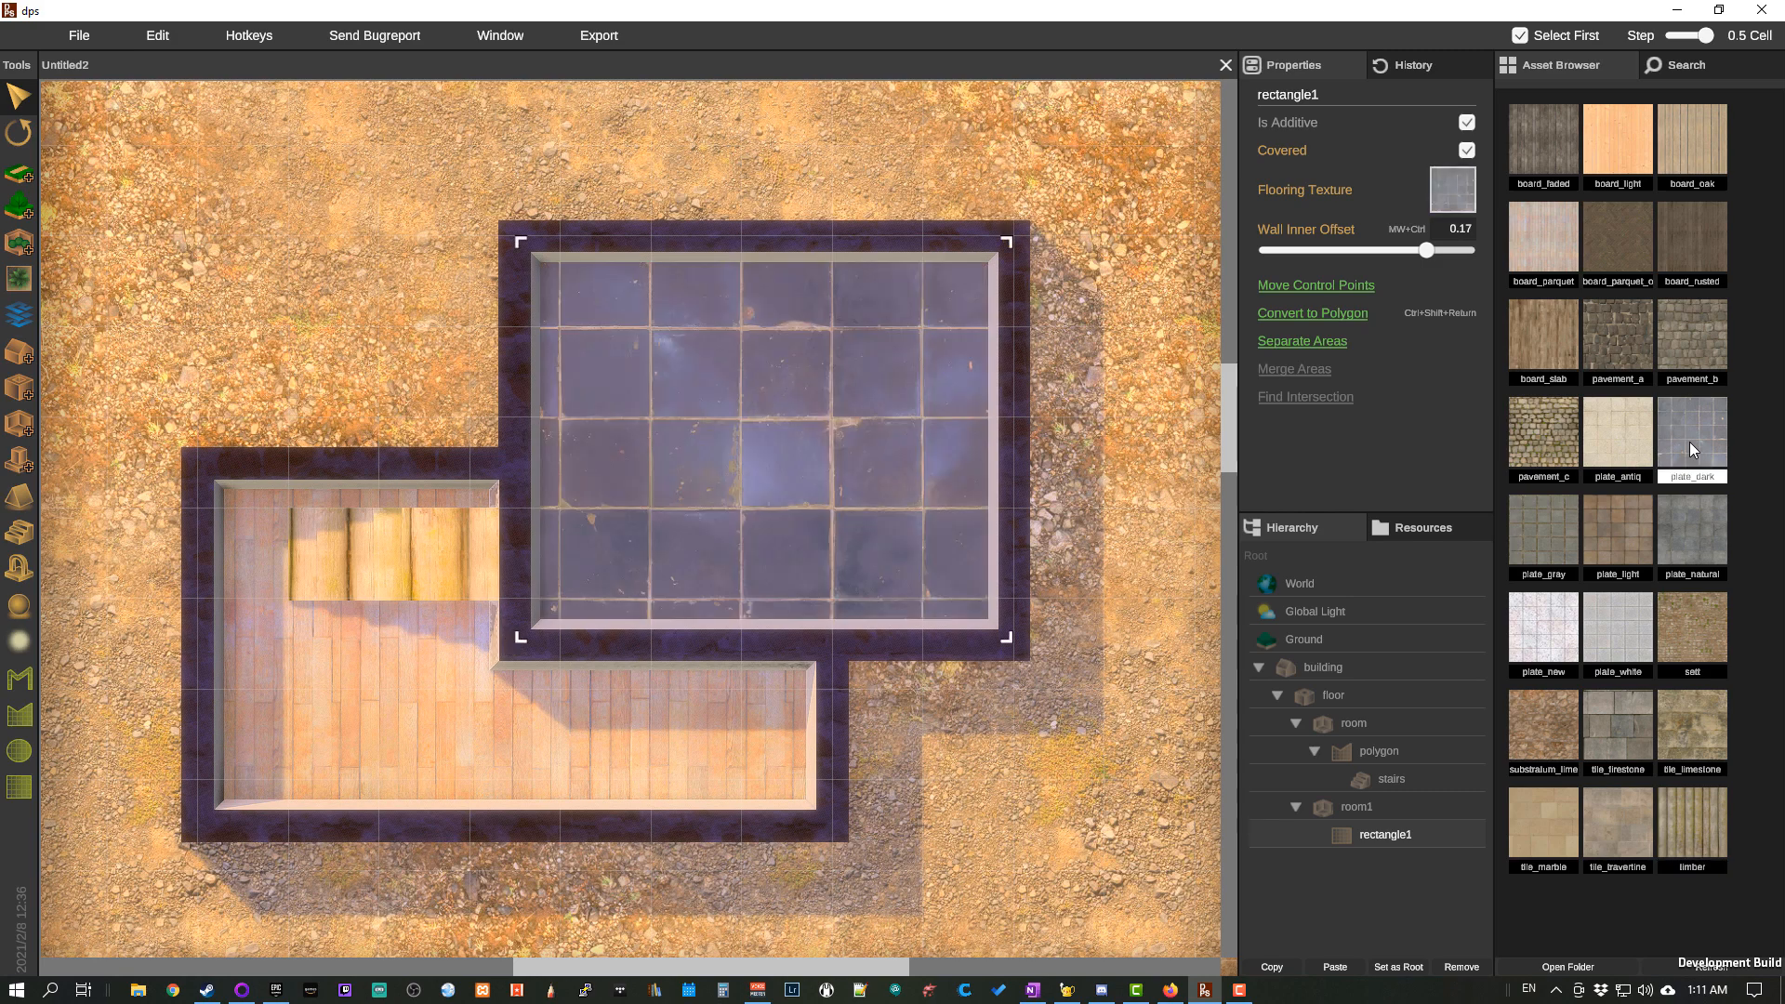
{"action": "left_click", "coordinate": [1575, 655]}
{"action": "left_click", "coordinate": [1611, 639]}
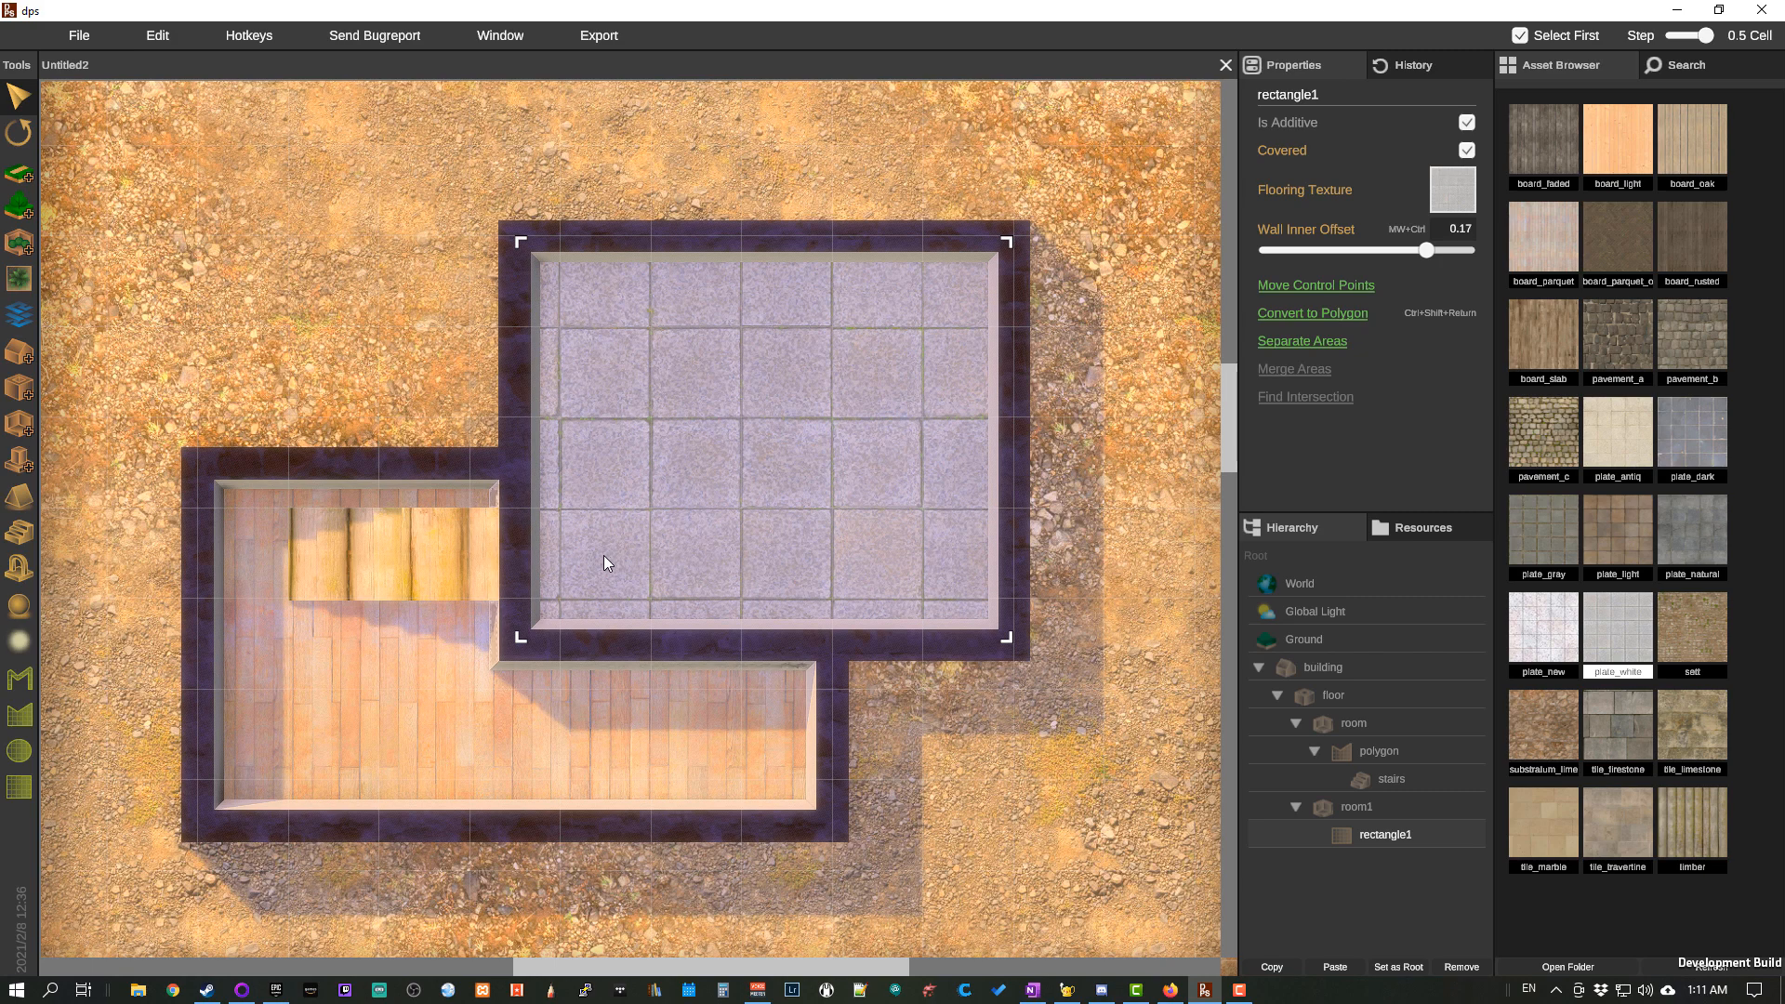
Step: Set the stairs' width to 1.09 and keep their height at the maximum of 1.00
{"action": "left_click", "coordinate": [1395, 779]}
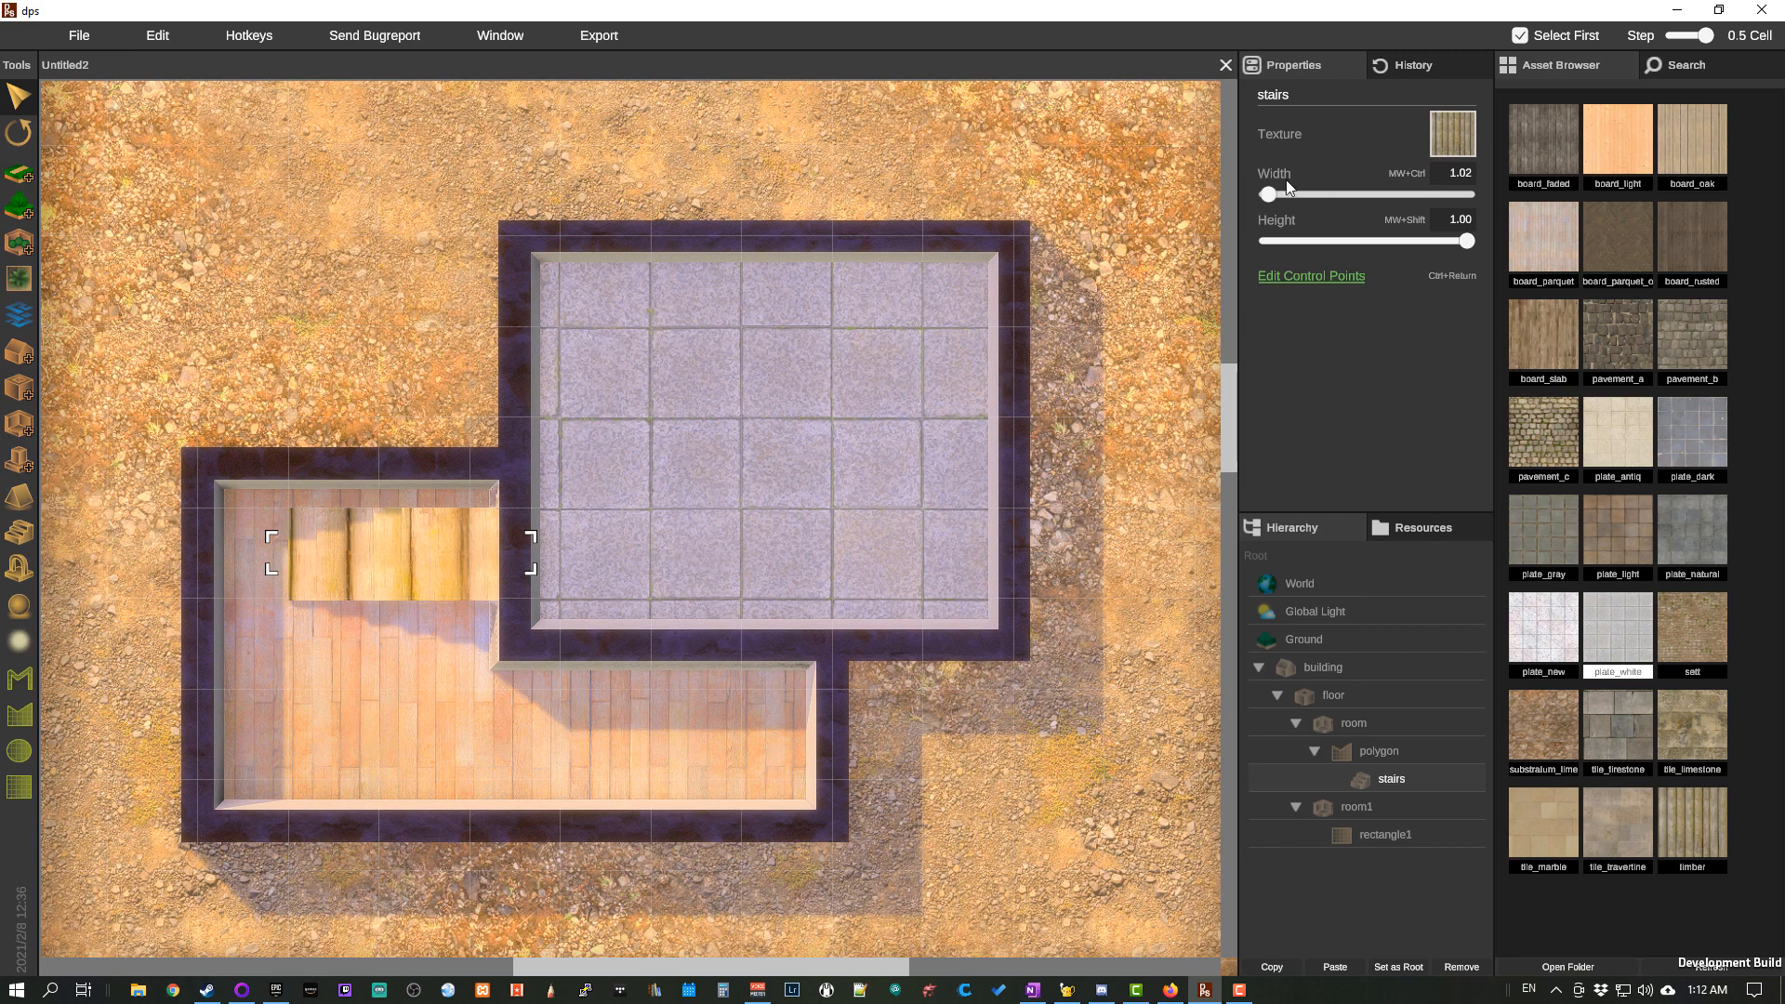
{"action": "mouse_move", "coordinate": [1270, 194]}
{"action": "left_mouse_down"}
{"action": "mouse_move", "coordinate": [1409, 198]}
{"action": "mouse_move", "coordinate": [1276, 196]}
{"action": "left_mouse_up"}
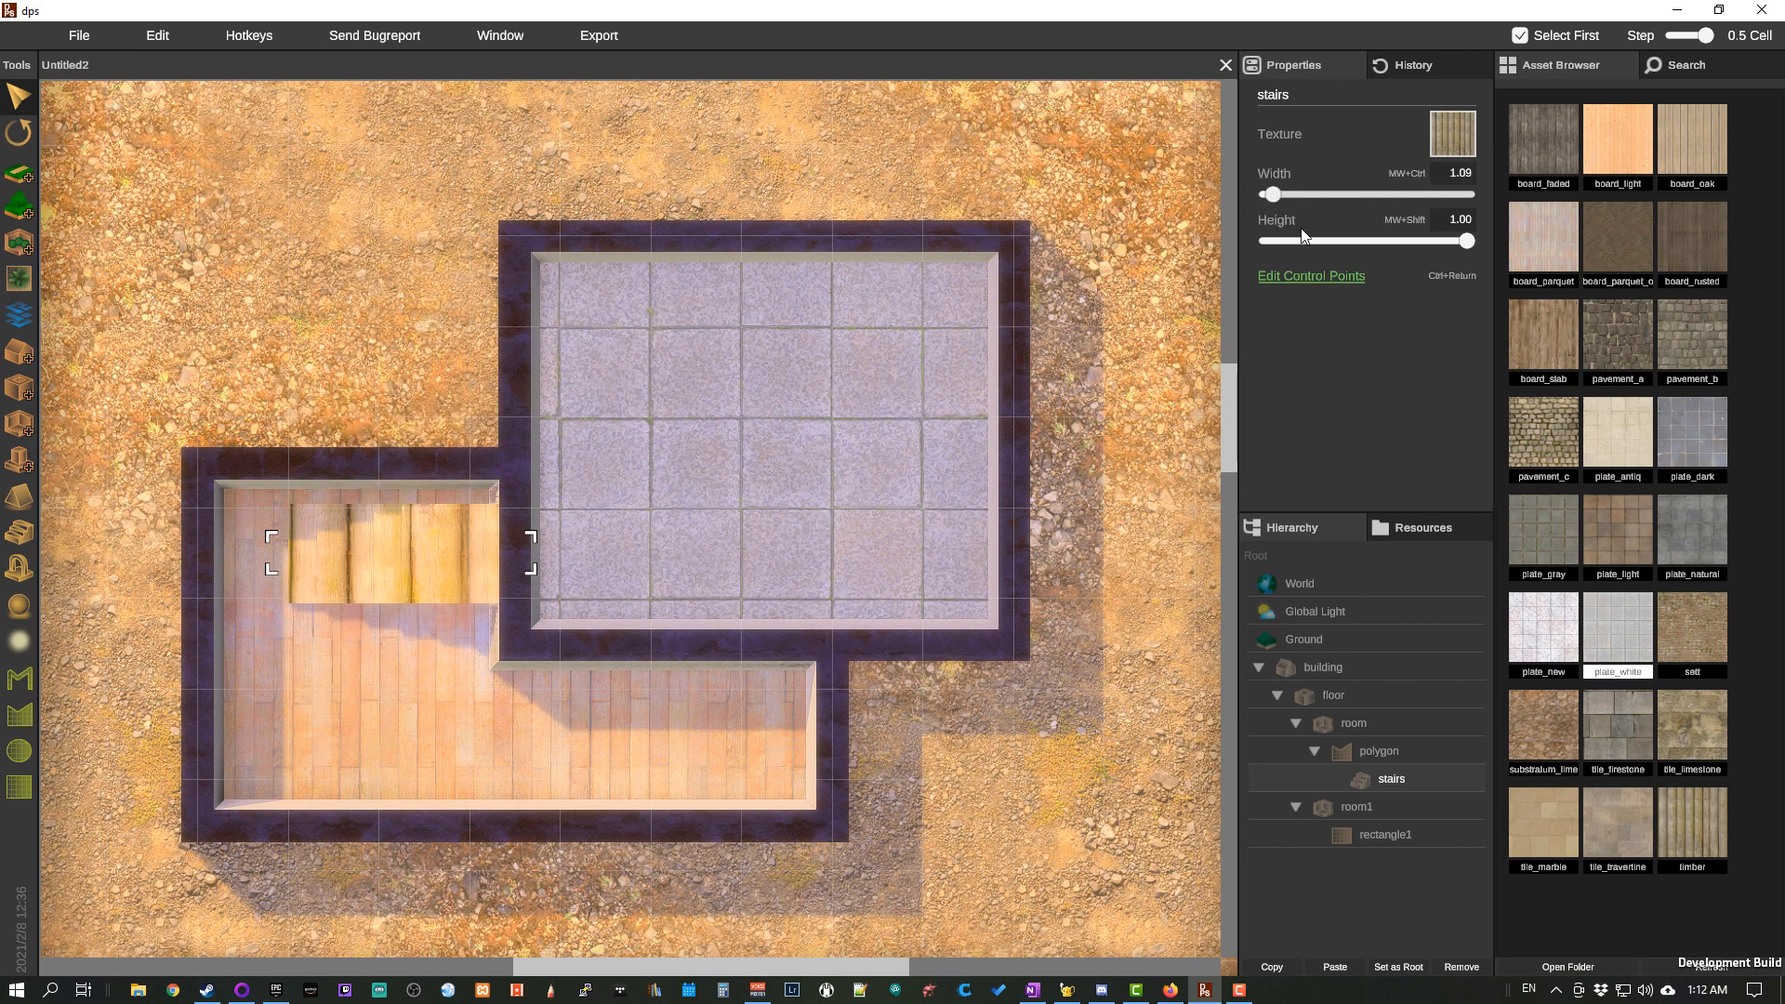
{"action": "mouse_move", "coordinate": [1468, 247]}
{"action": "left_mouse_down"}
{"action": "mouse_move", "coordinate": [1313, 229]}
{"action": "mouse_move", "coordinate": [1520, 260]}
{"action": "left_mouse_up"}
Step: Compare the portal top designs and place a portal with design 1 in the shared wall at the stairs' right end
{"action": "left_click", "coordinate": [21, 570]}
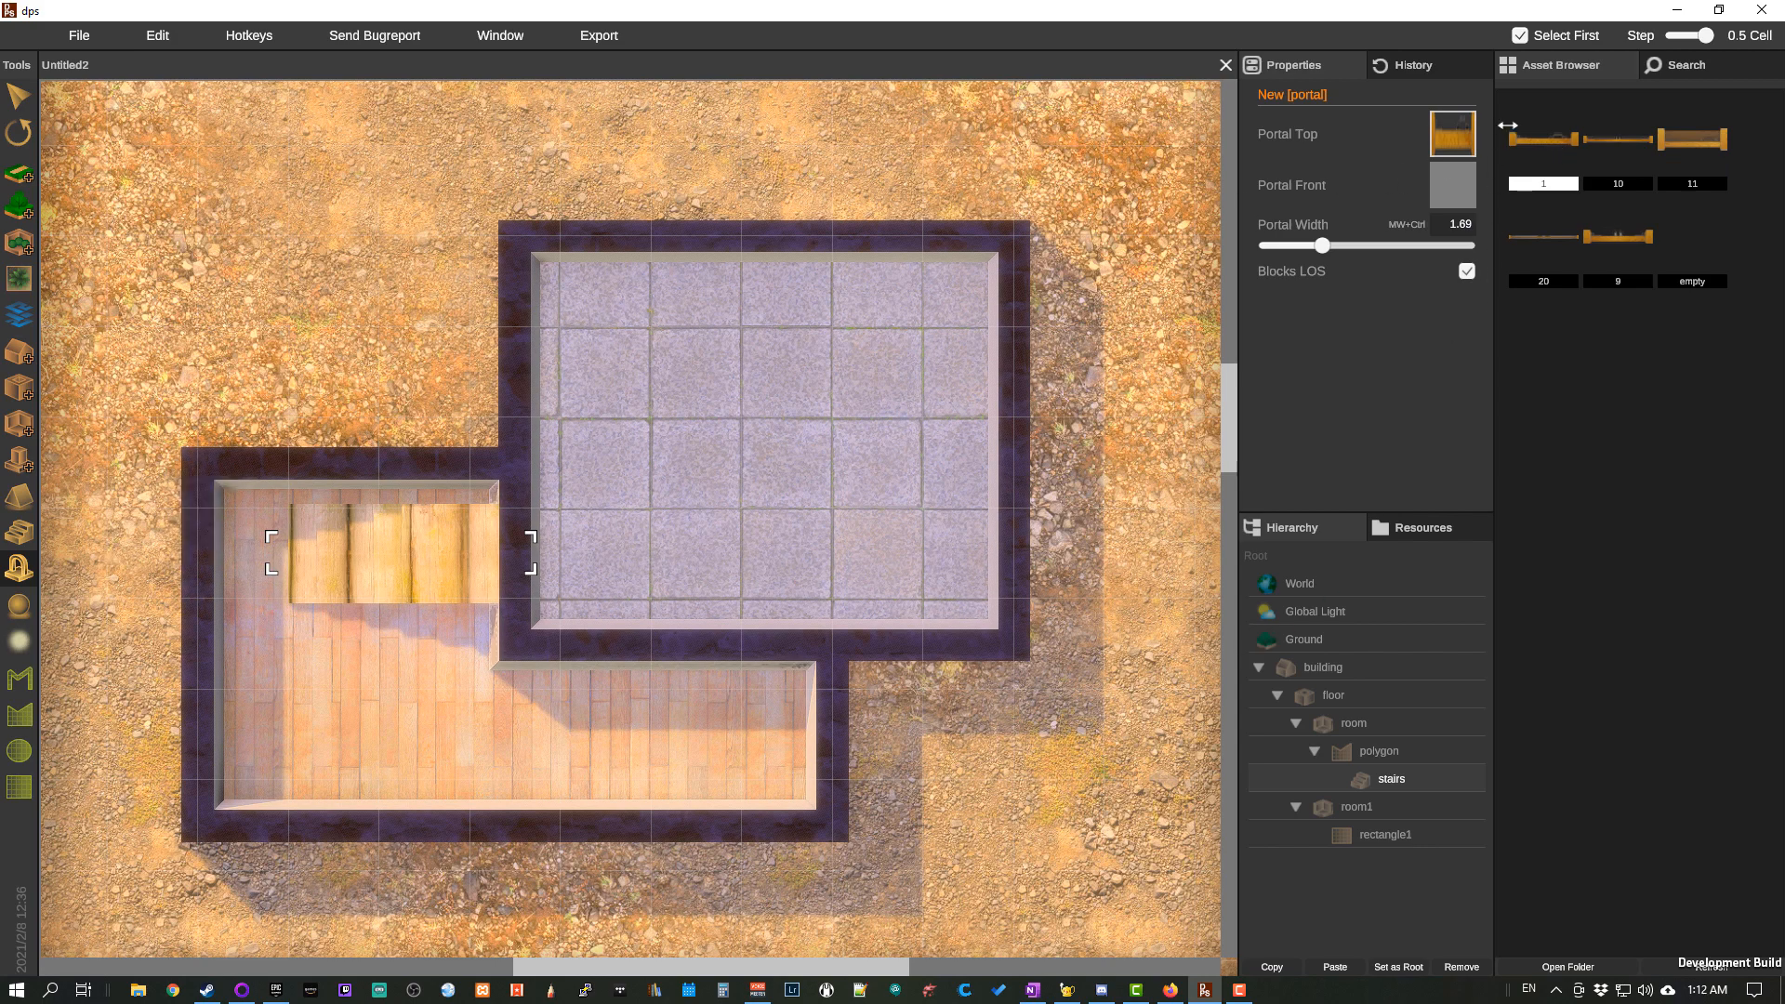
{"action": "left_click", "coordinate": [1615, 143]}
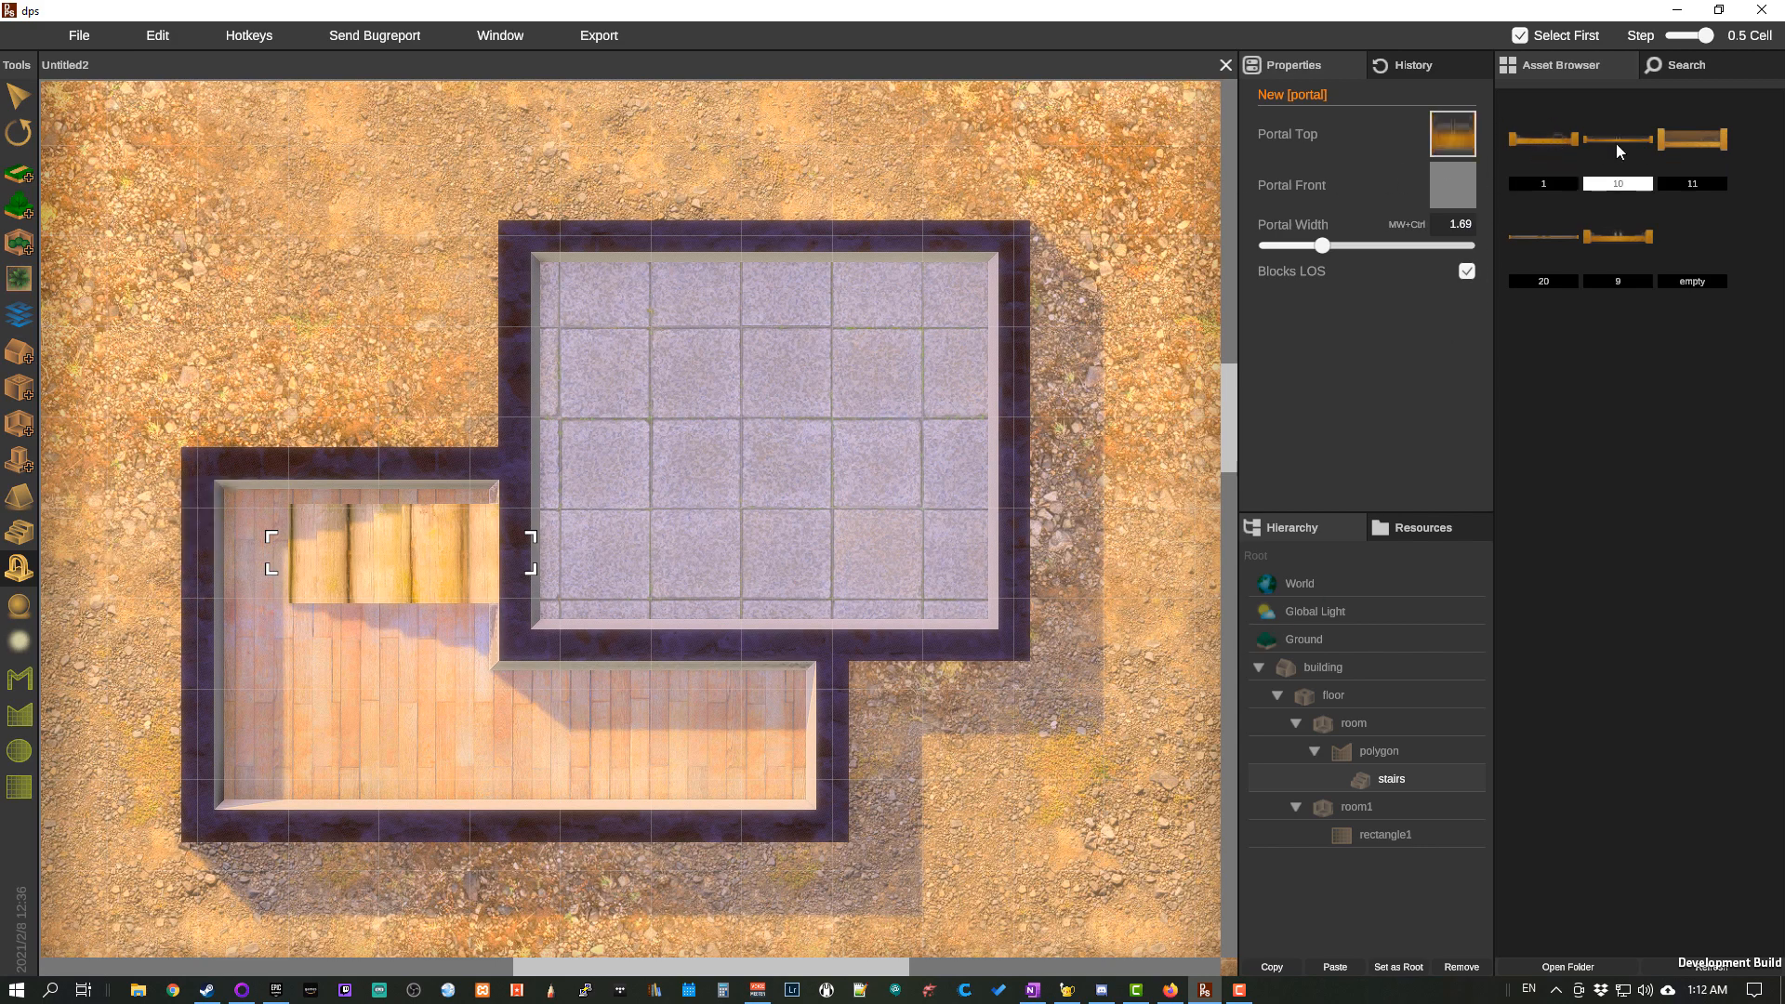
{"action": "left_click", "coordinate": [1666, 142]}
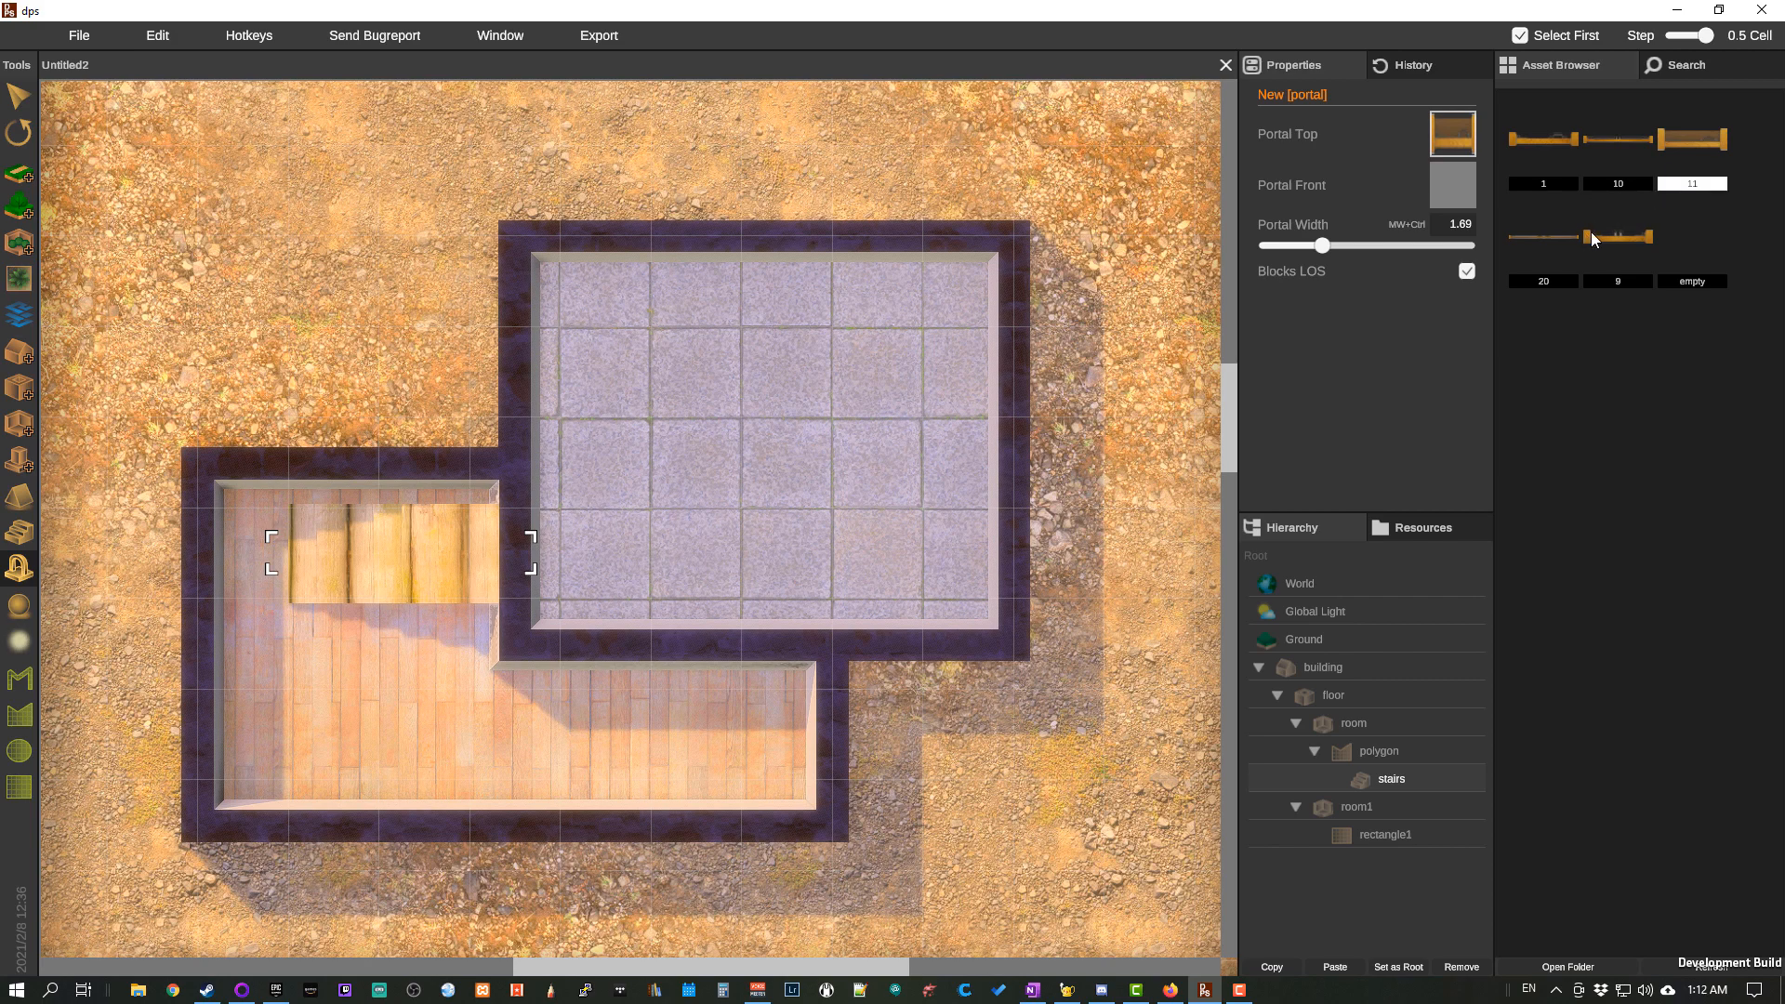
{"action": "left_click", "coordinate": [1553, 244]}
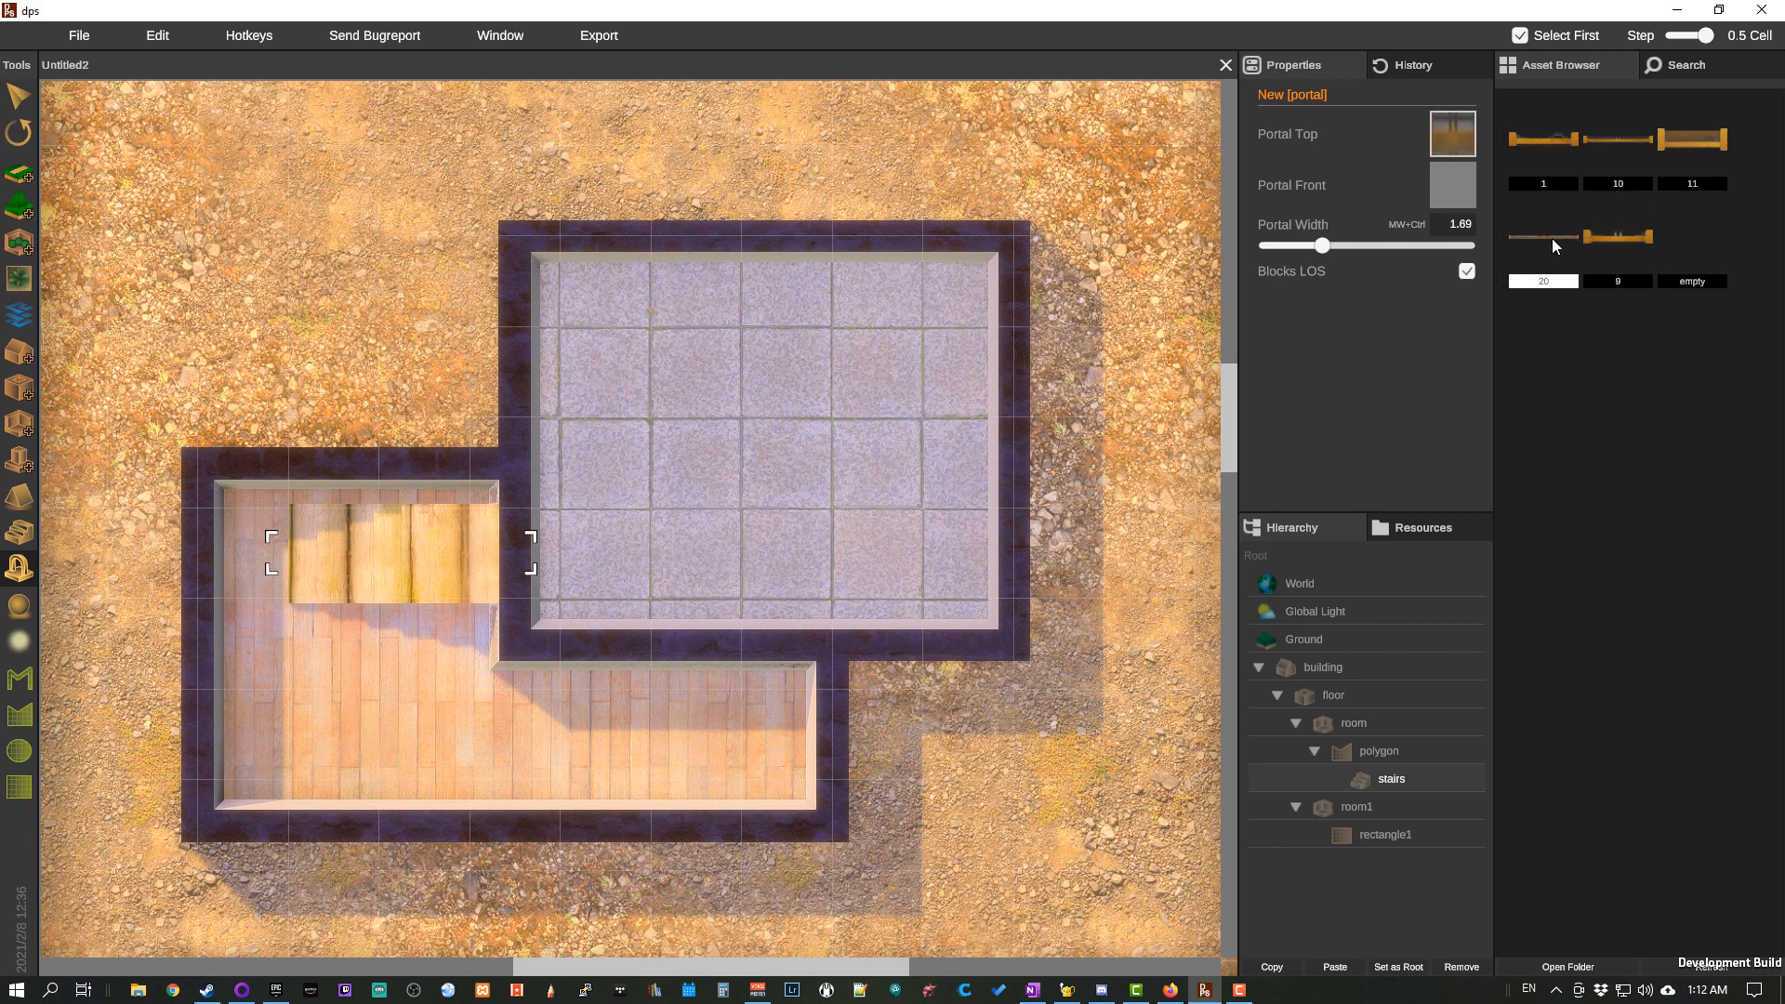
{"action": "left_click", "coordinate": [1551, 144]}
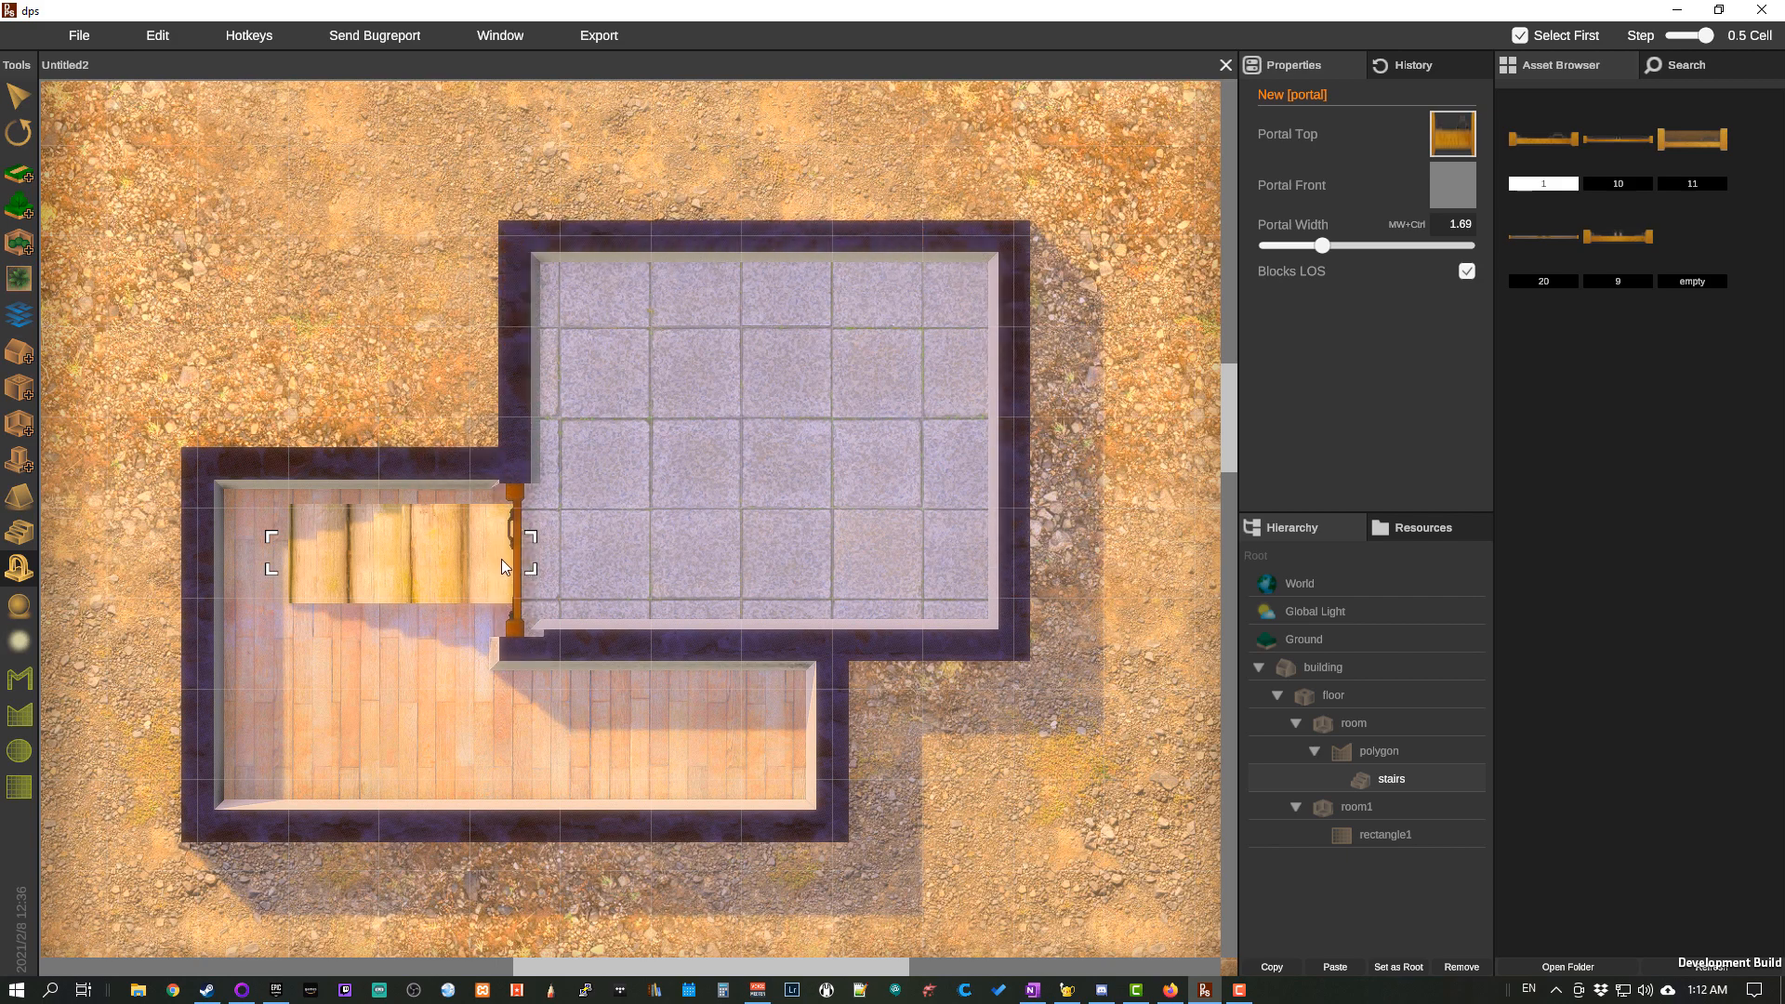
{"action": "left_click", "coordinate": [501, 556]}
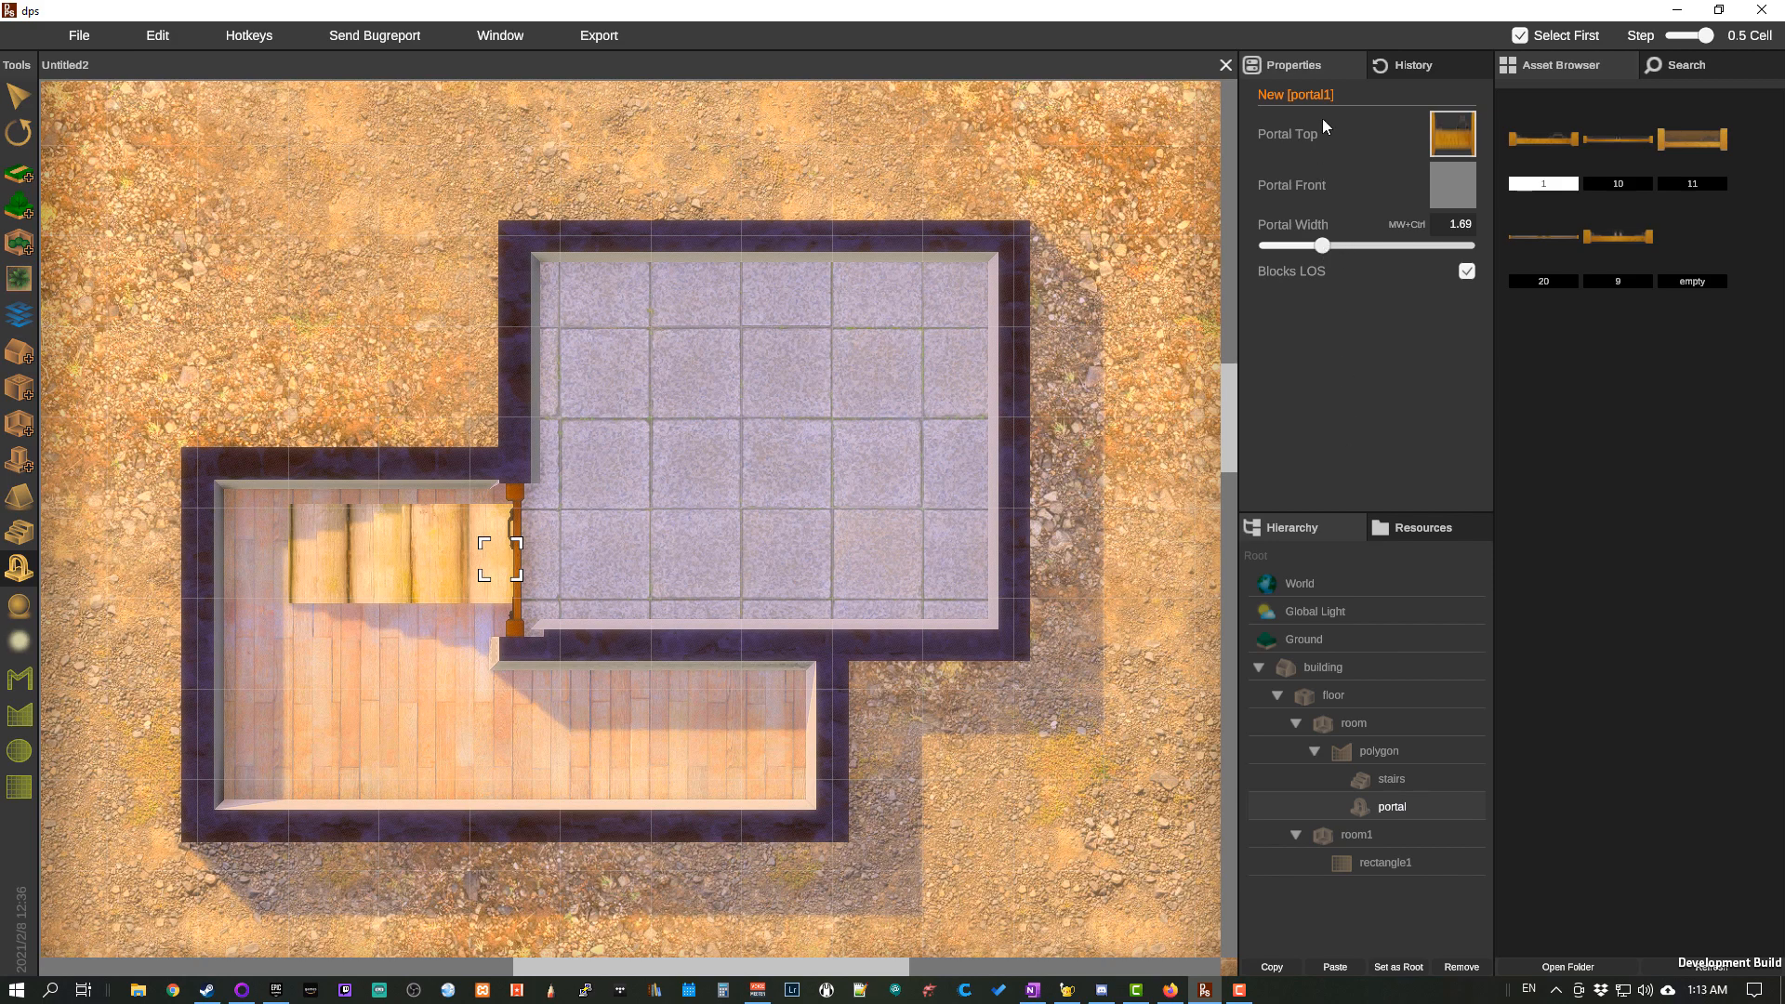
Step: Set the portal's width to 1.24 and its front to the cracked stencil with irregular openings
{"action": "key", "text": "Escape"}
{"action": "left_click", "coordinate": [1542, 127]}
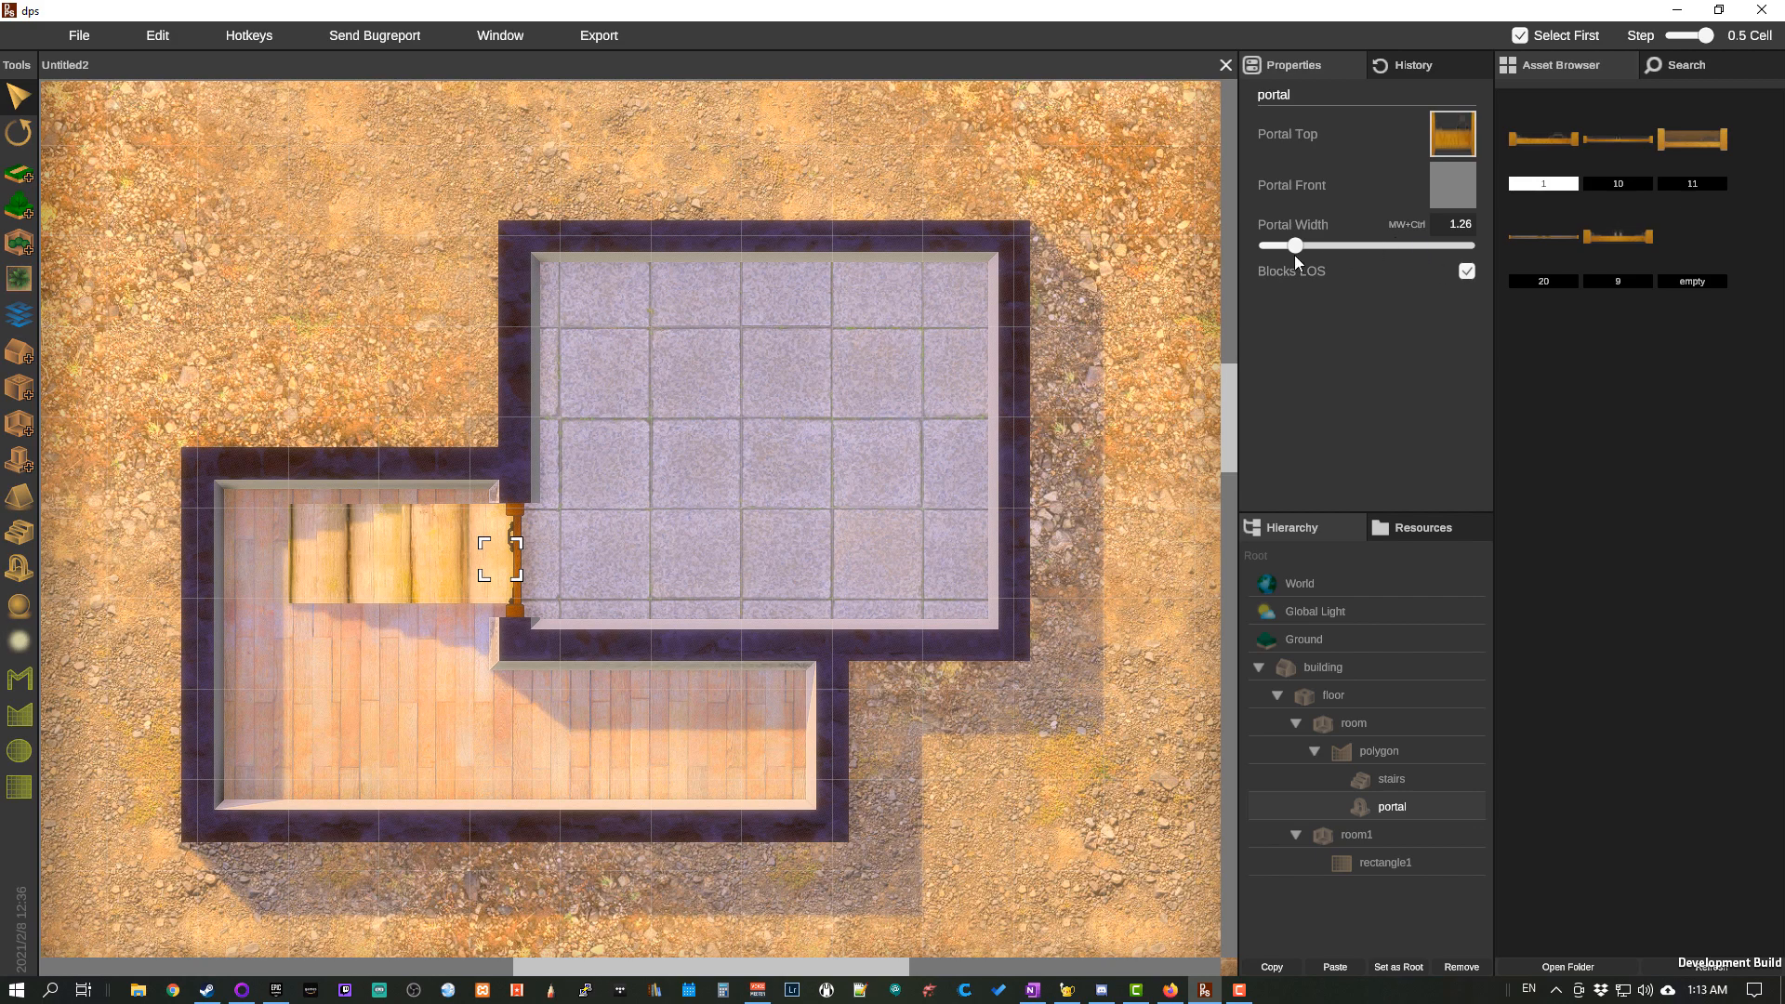
{"action": "mouse_move", "coordinate": [1295, 248]}
{"action": "left_mouse_down"}
{"action": "mouse_move", "coordinate": [1331, 249]}
{"action": "mouse_move", "coordinate": [1294, 247]}
{"action": "left_mouse_up"}
{"action": "left_click", "coordinate": [1454, 192]}
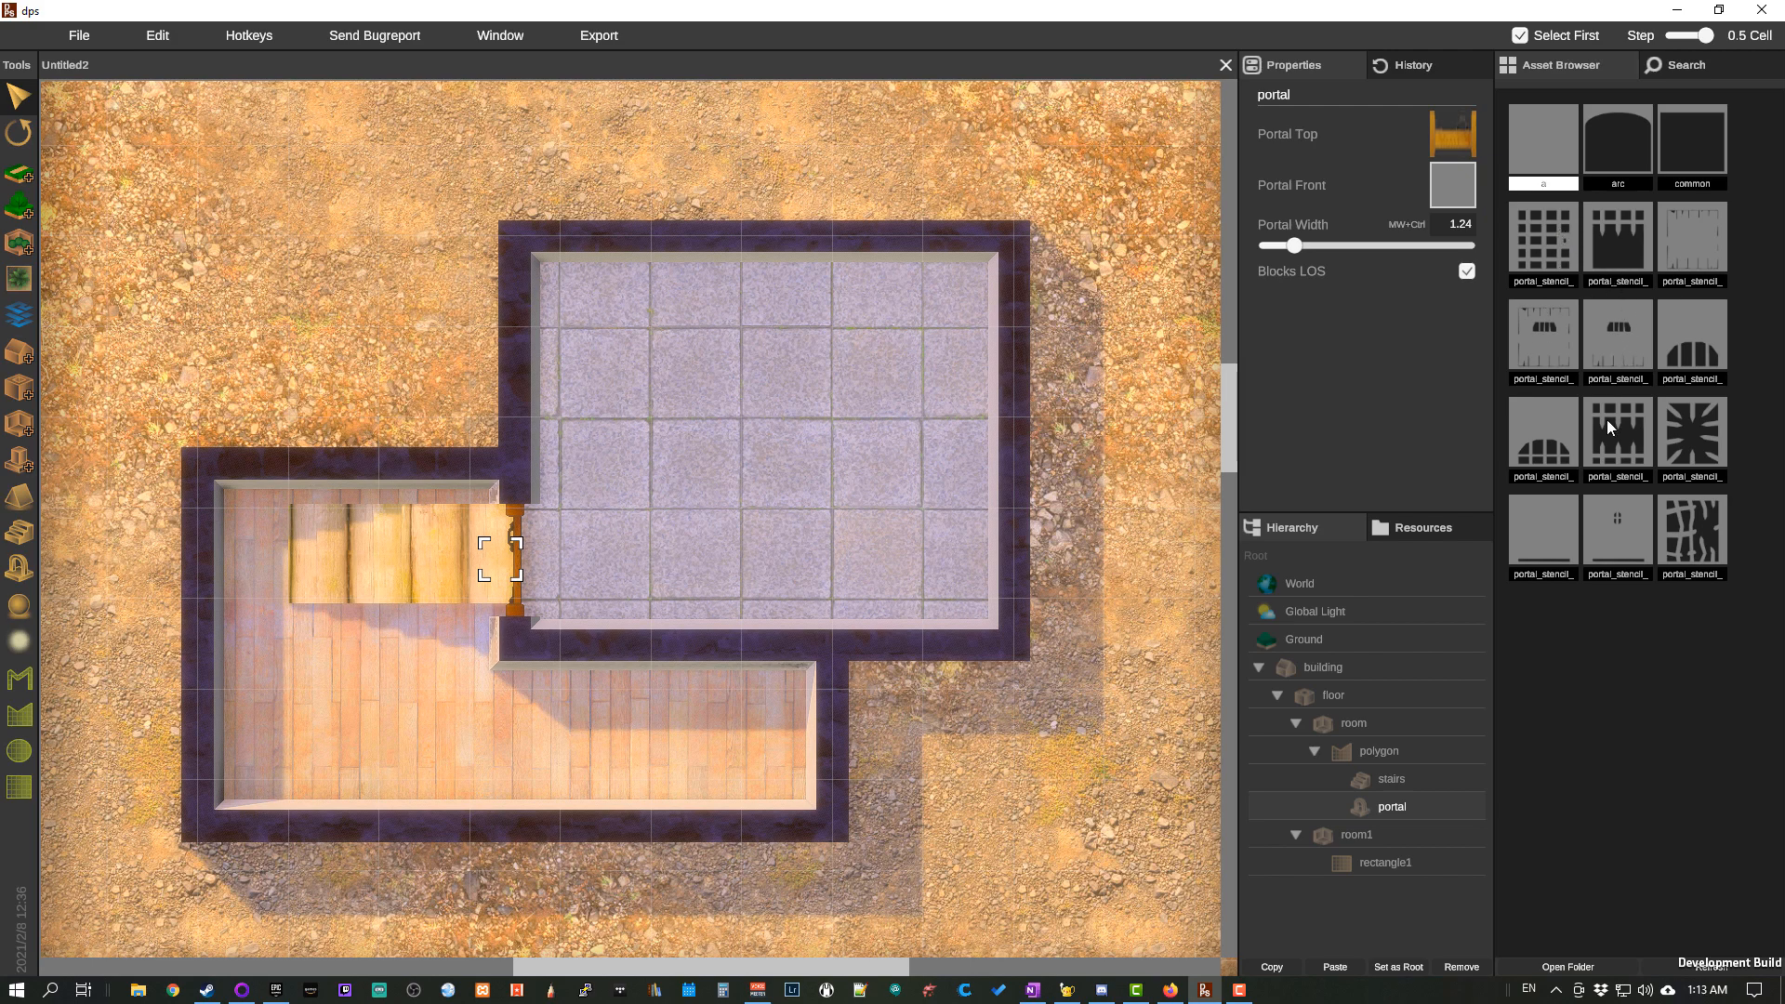
{"action": "left_click", "coordinate": [1685, 516]}
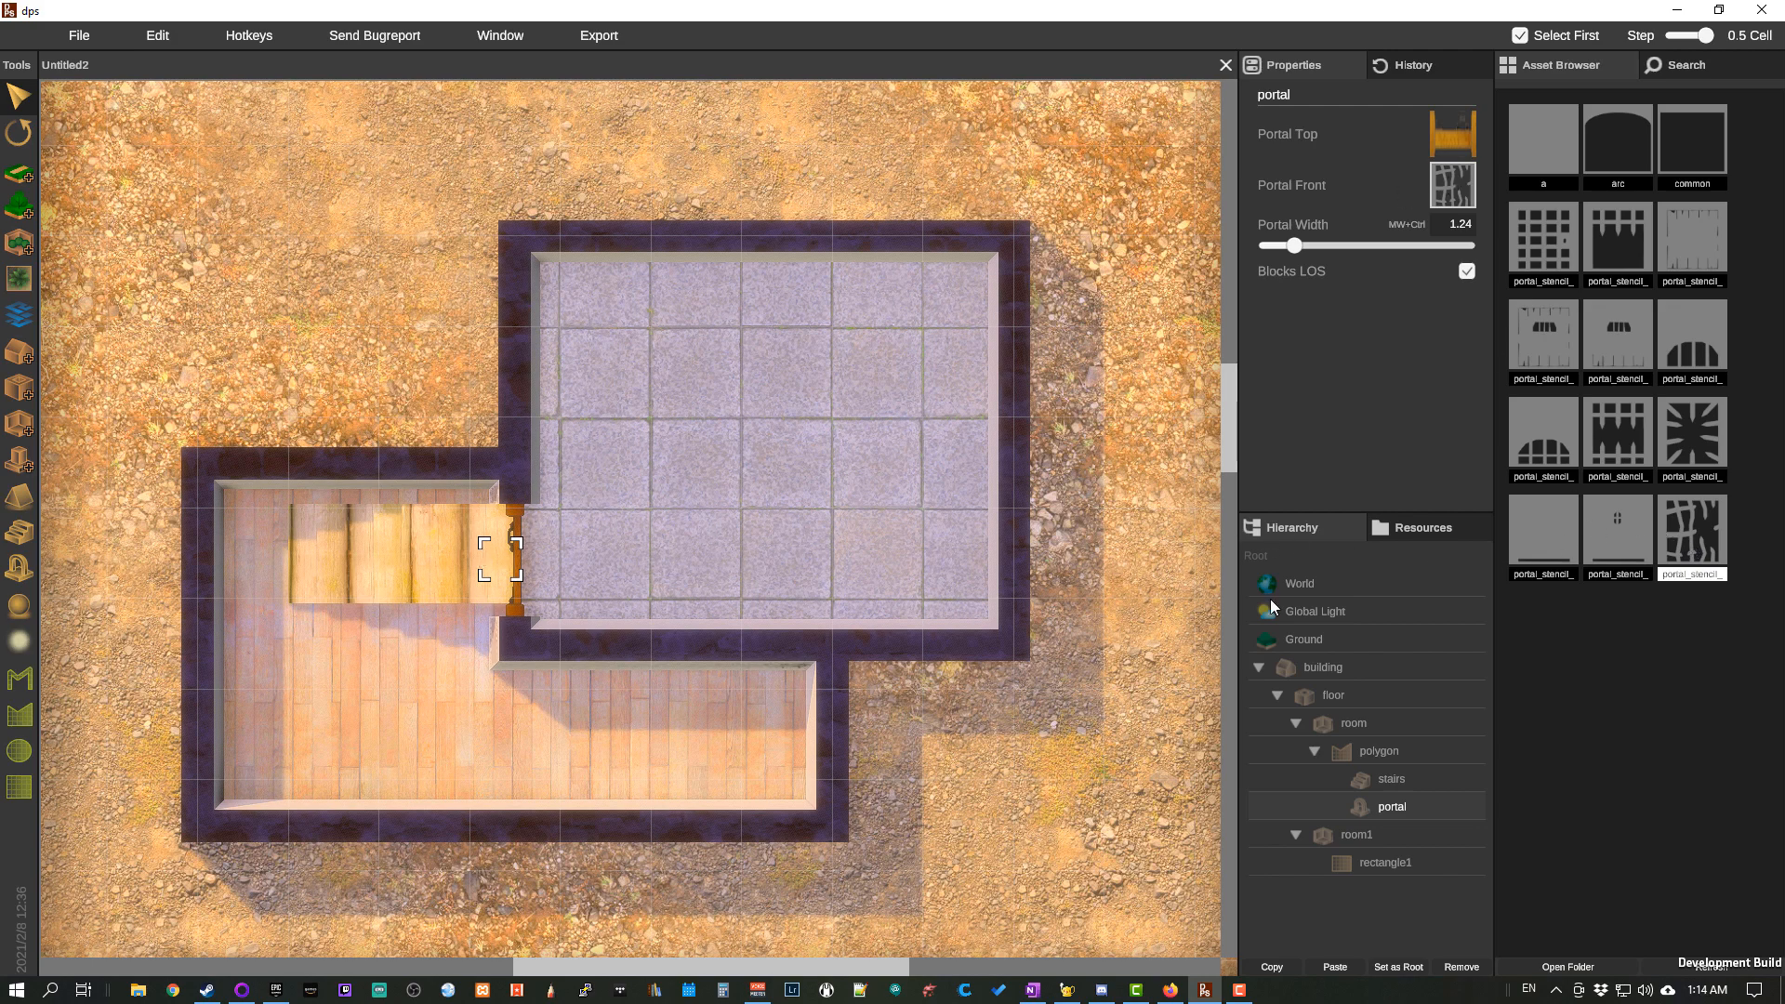
Step: Place an orange light with range 10.00 and intensity 50.00 on the stairs beside the portal
{"action": "left_click", "coordinate": [18, 641]}
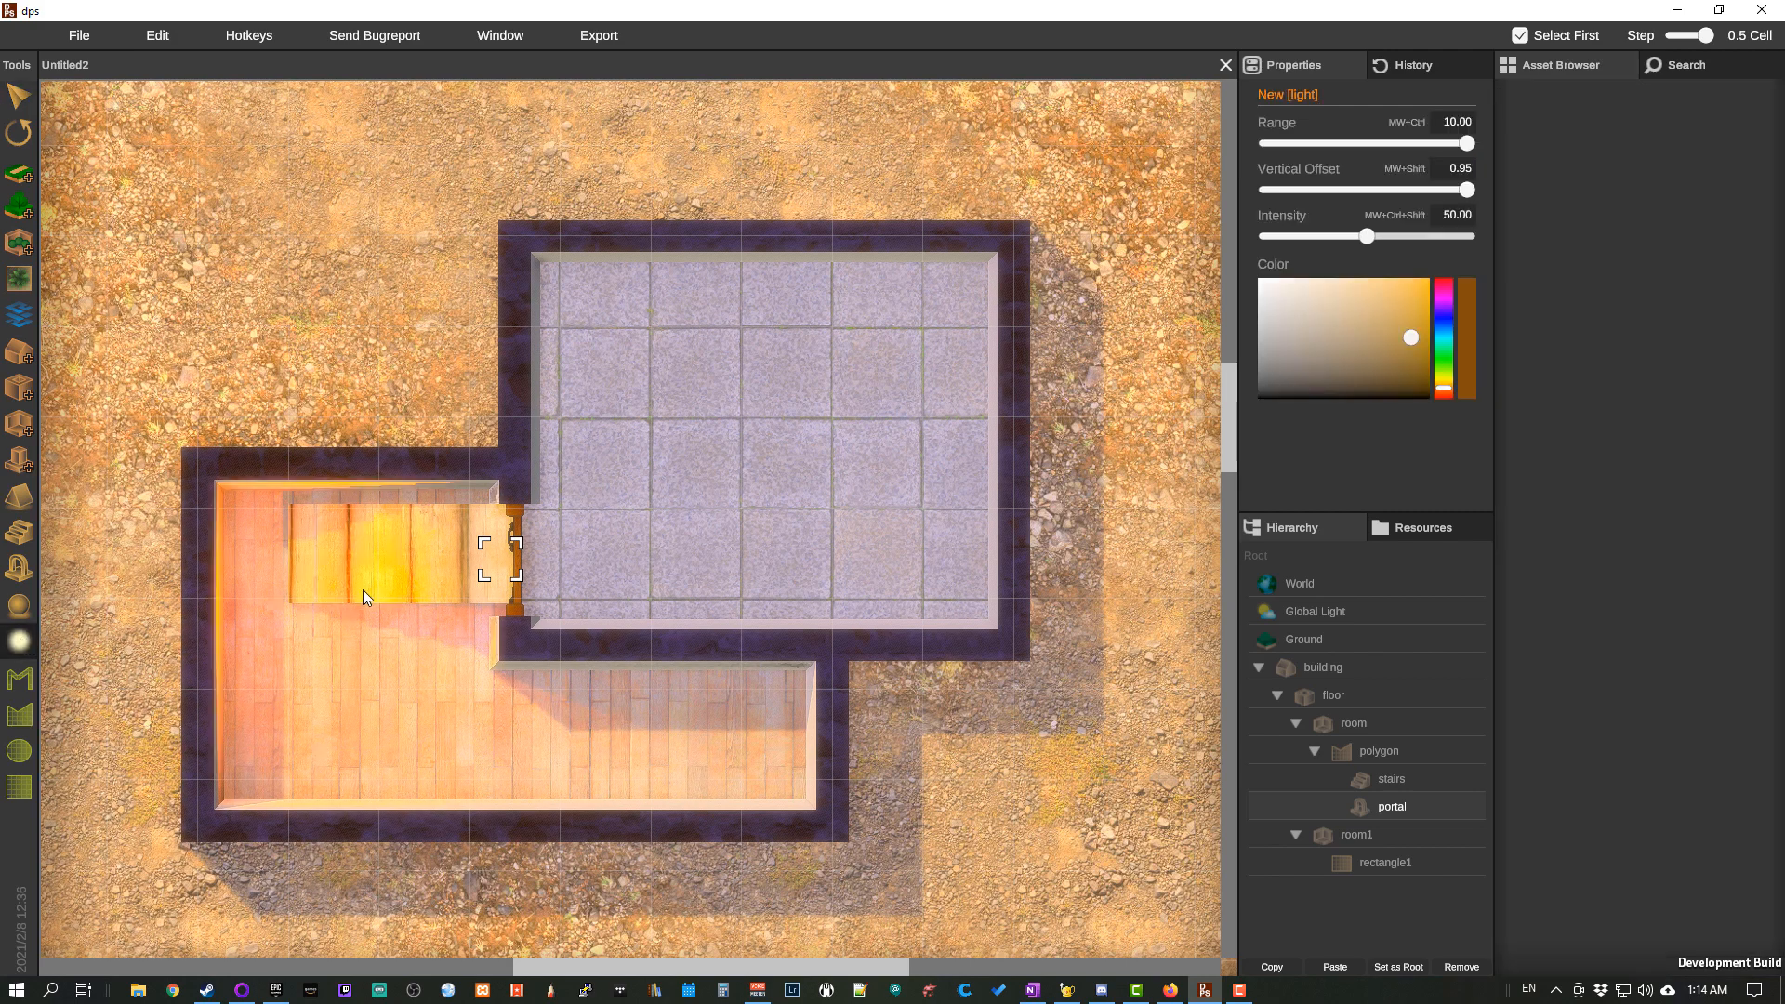
{"action": "left_click", "coordinate": [495, 545]}
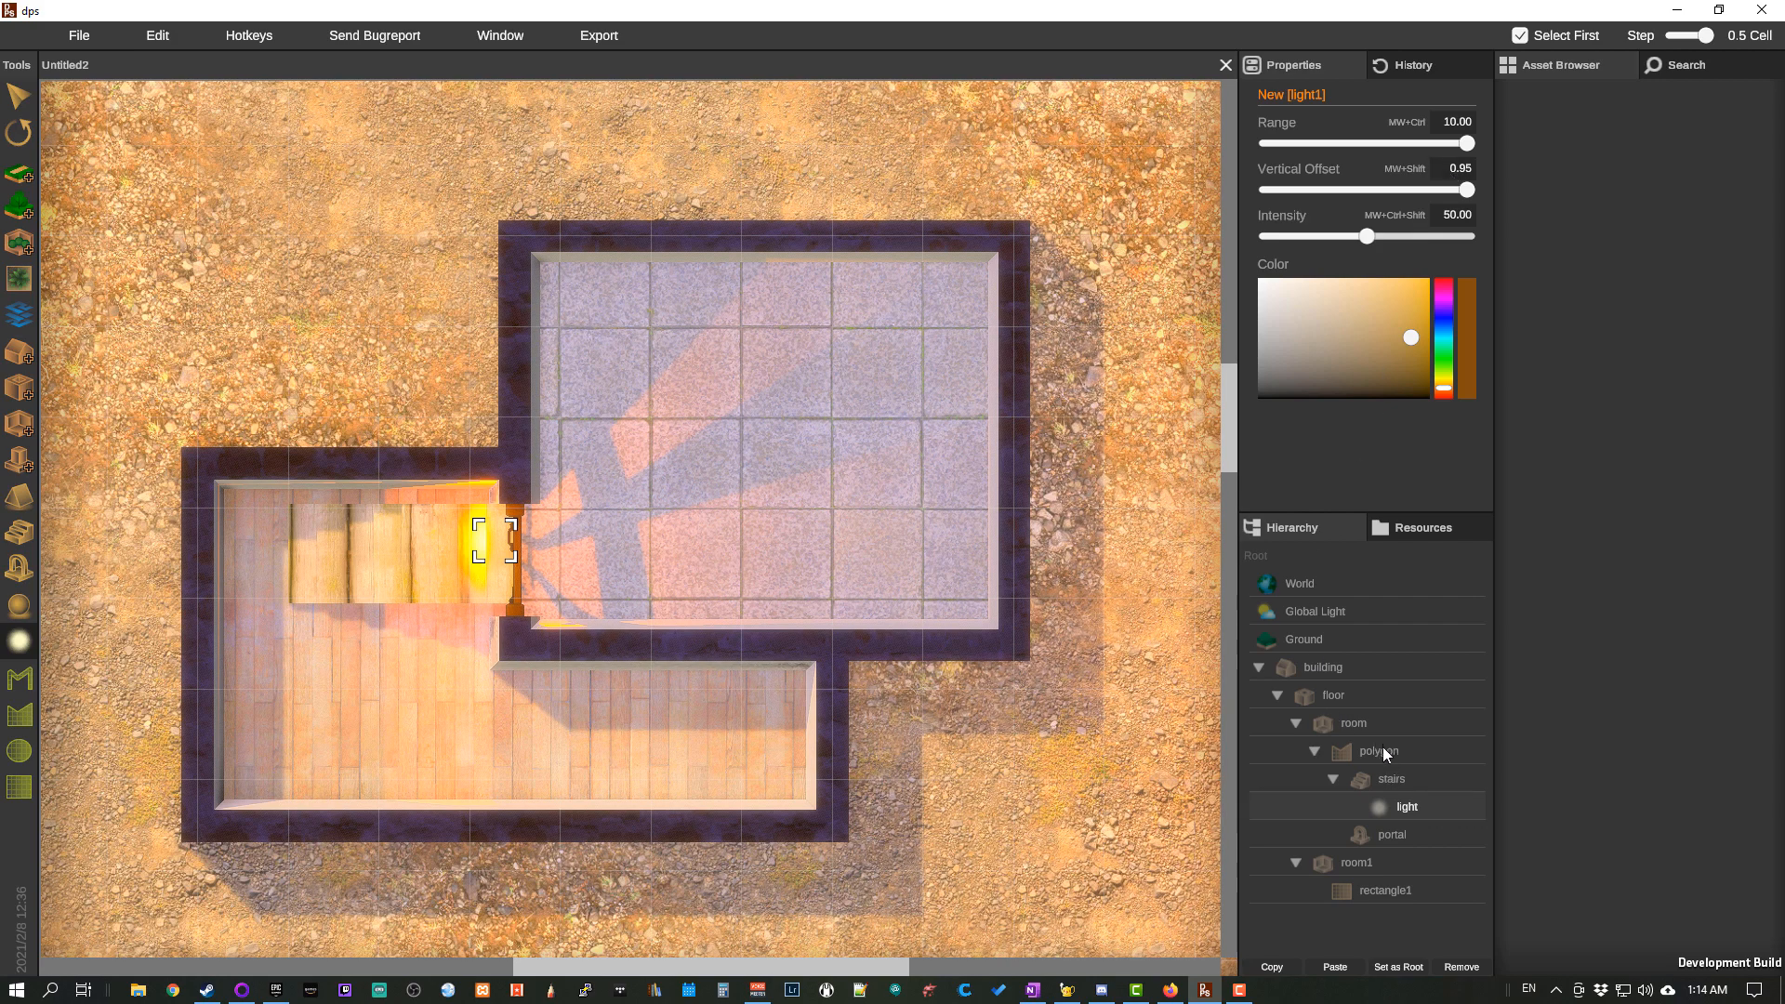
Step: Try several front stencils on the portal, settle on the square-grid one, and disable Blocks LOS
{"action": "left_click", "coordinate": [1403, 838]}
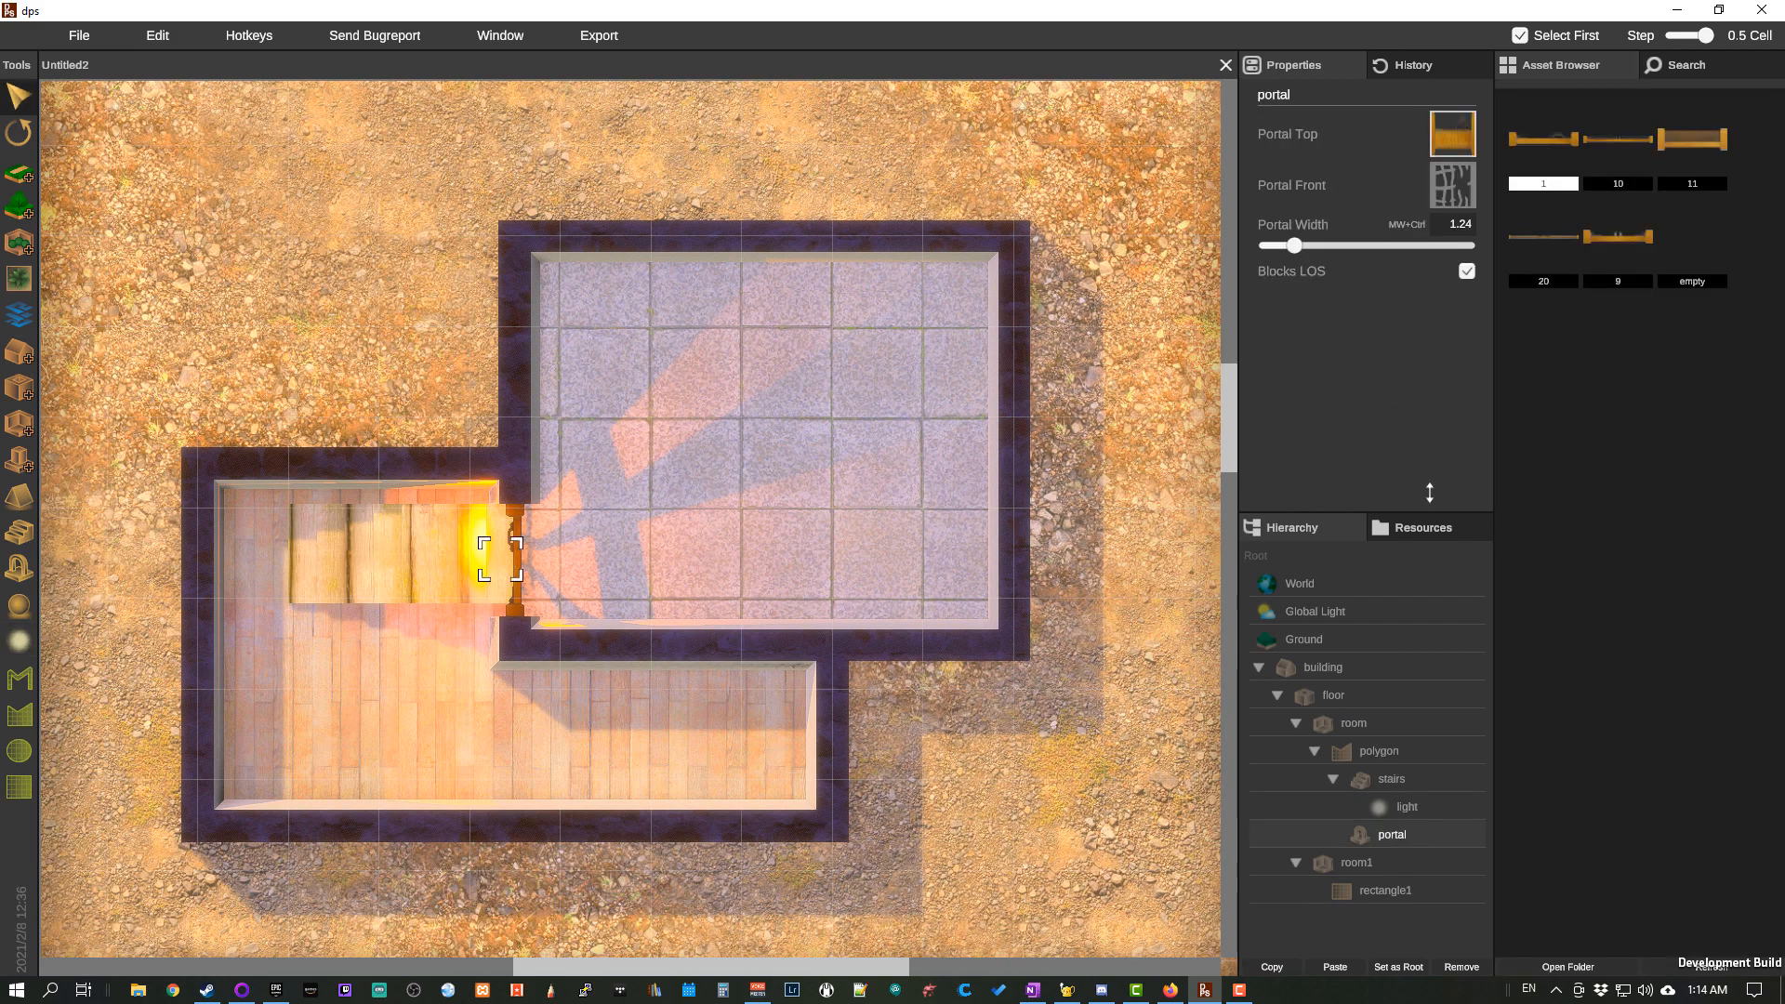
{"action": "left_click", "coordinate": [1460, 190]}
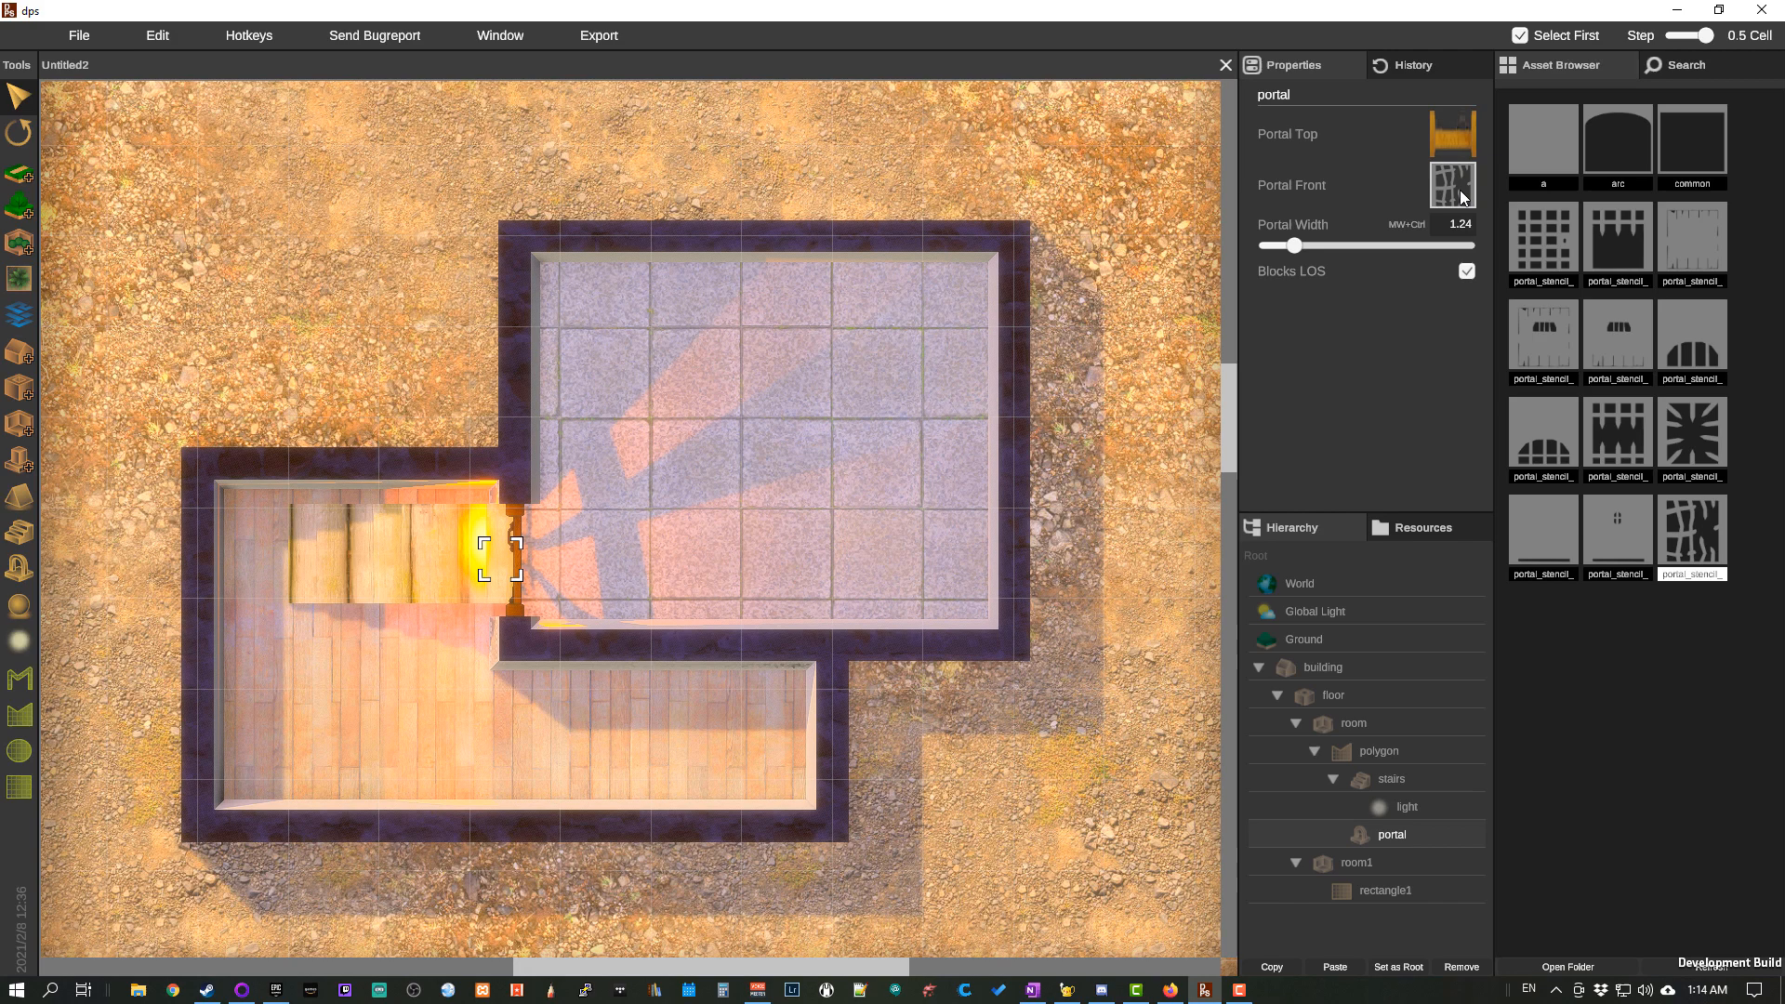
{"action": "left_click", "coordinate": [1559, 244]}
{"action": "left_click", "coordinate": [1659, 259]}
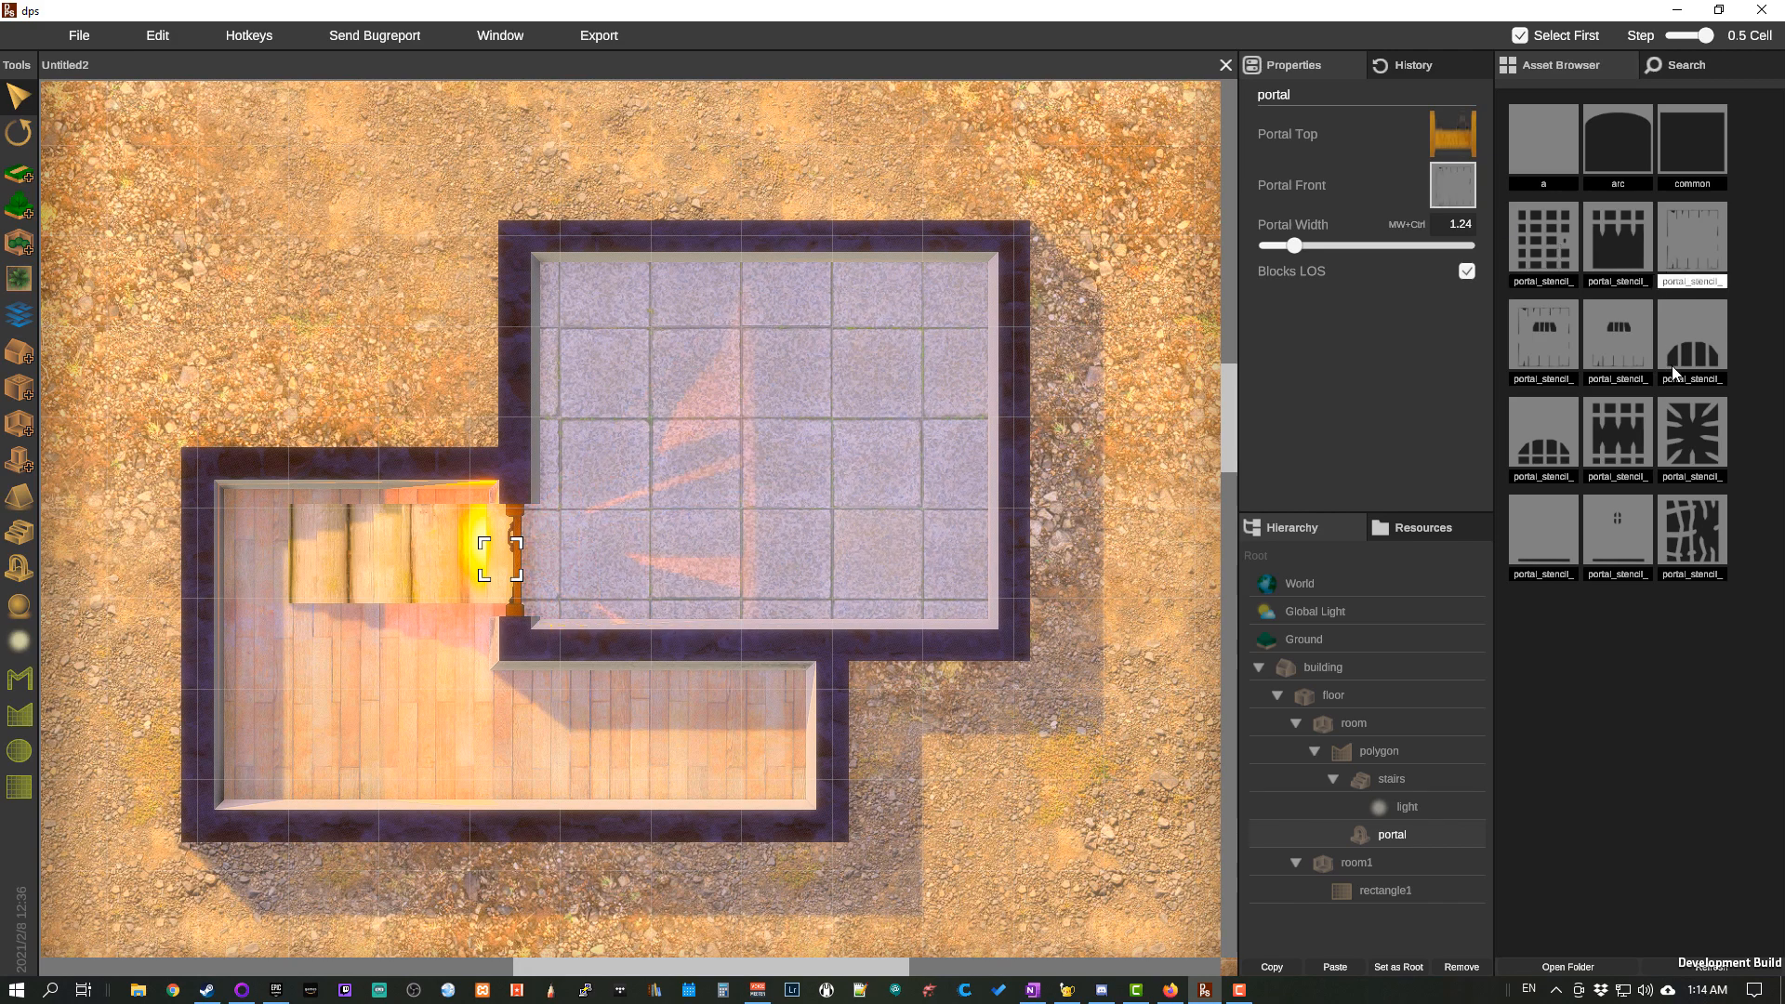
{"action": "left_click", "coordinate": [1693, 430]}
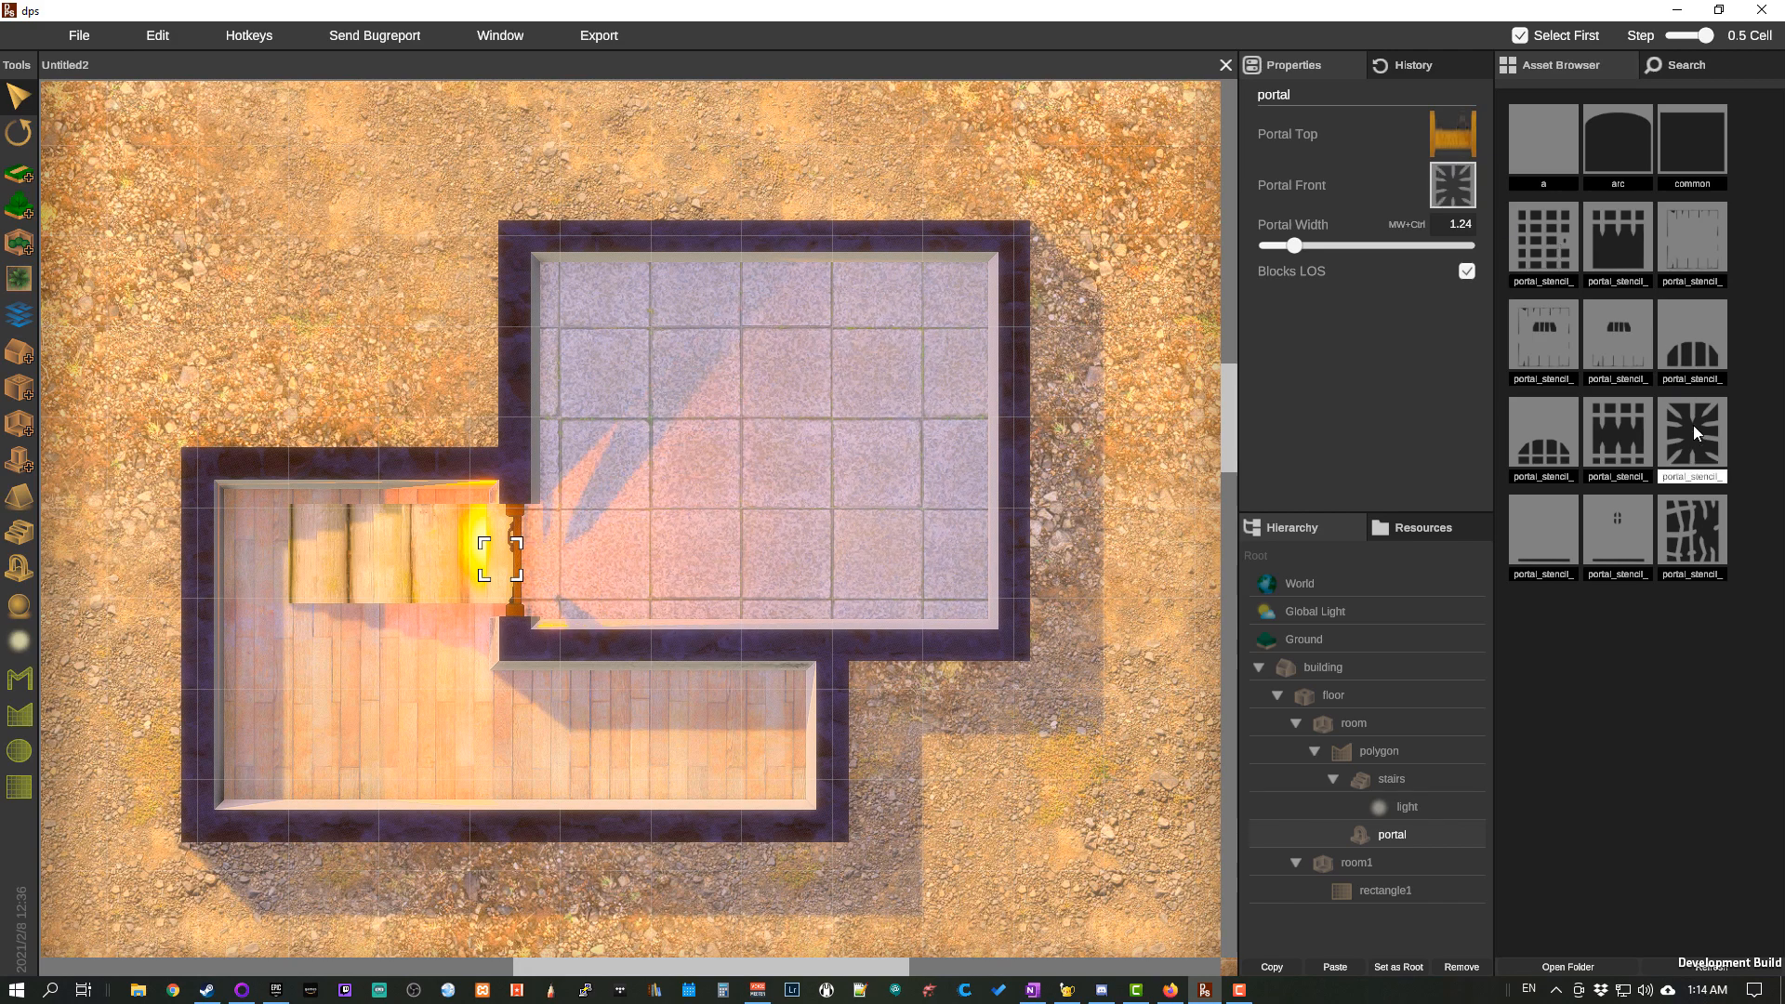
{"action": "left_click", "coordinate": [1588, 439]}
{"action": "left_click", "coordinate": [1542, 517]}
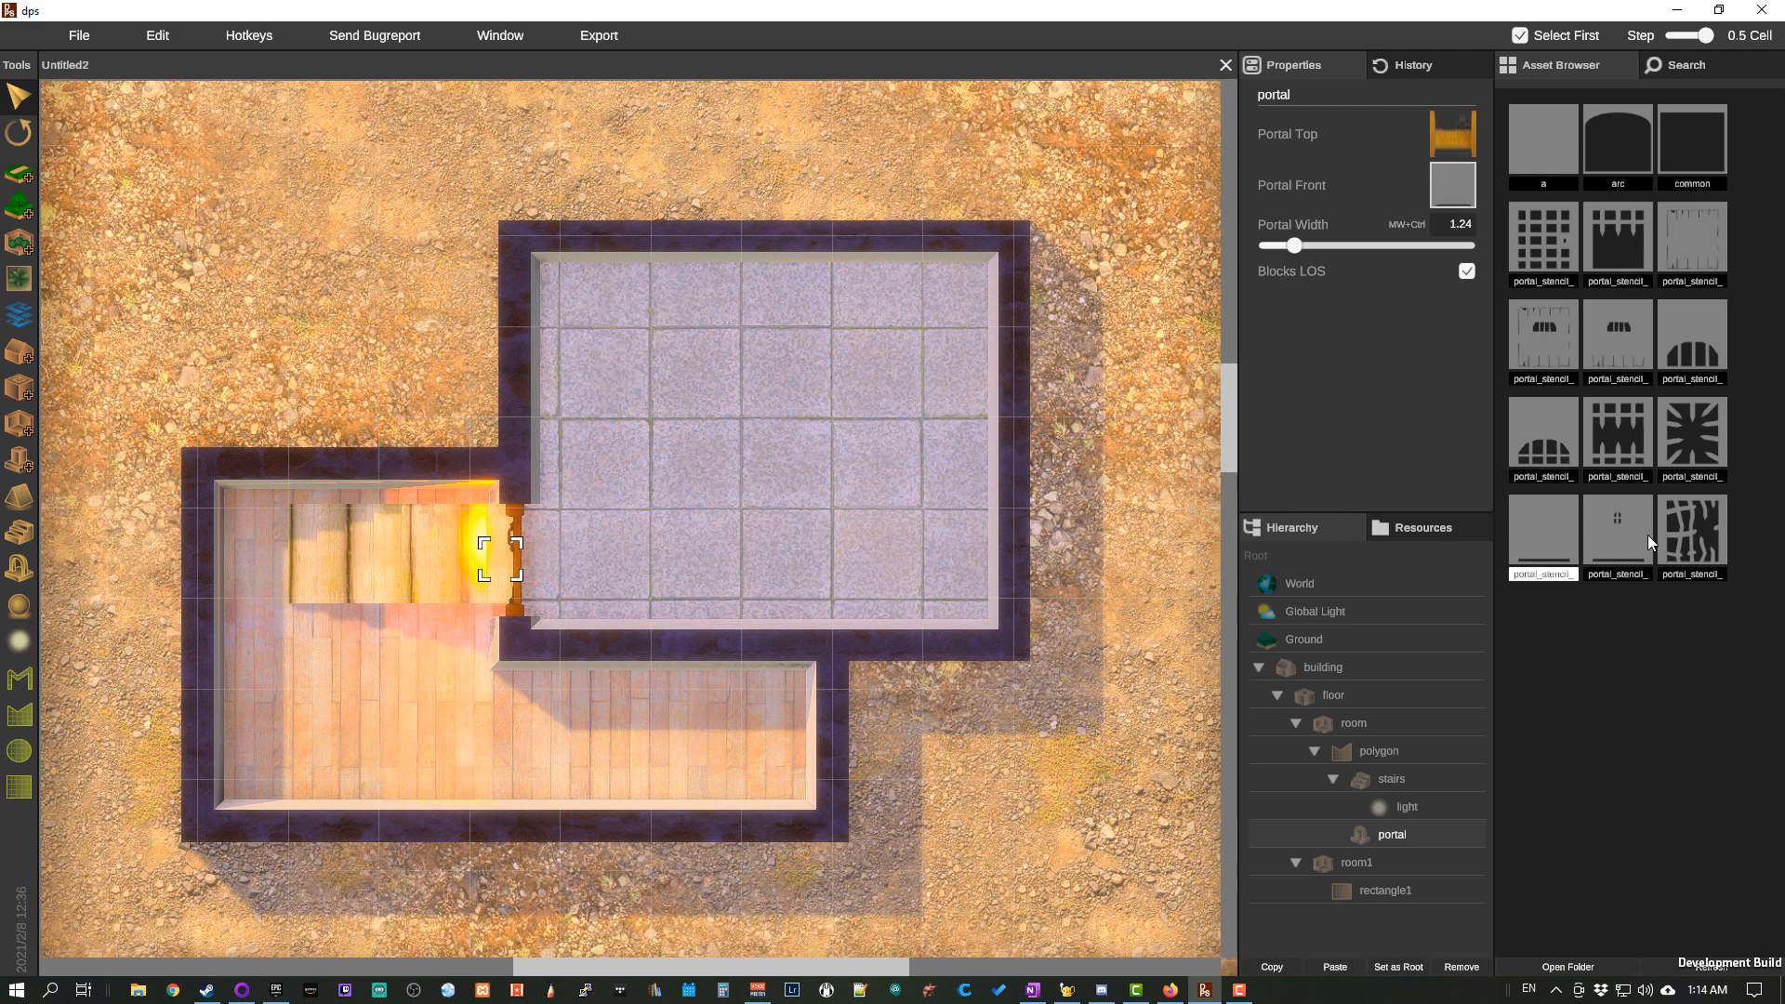
{"action": "left_click", "coordinate": [1648, 534]}
{"action": "left_click", "coordinate": [1700, 519]}
{"action": "left_click", "coordinate": [1704, 437]}
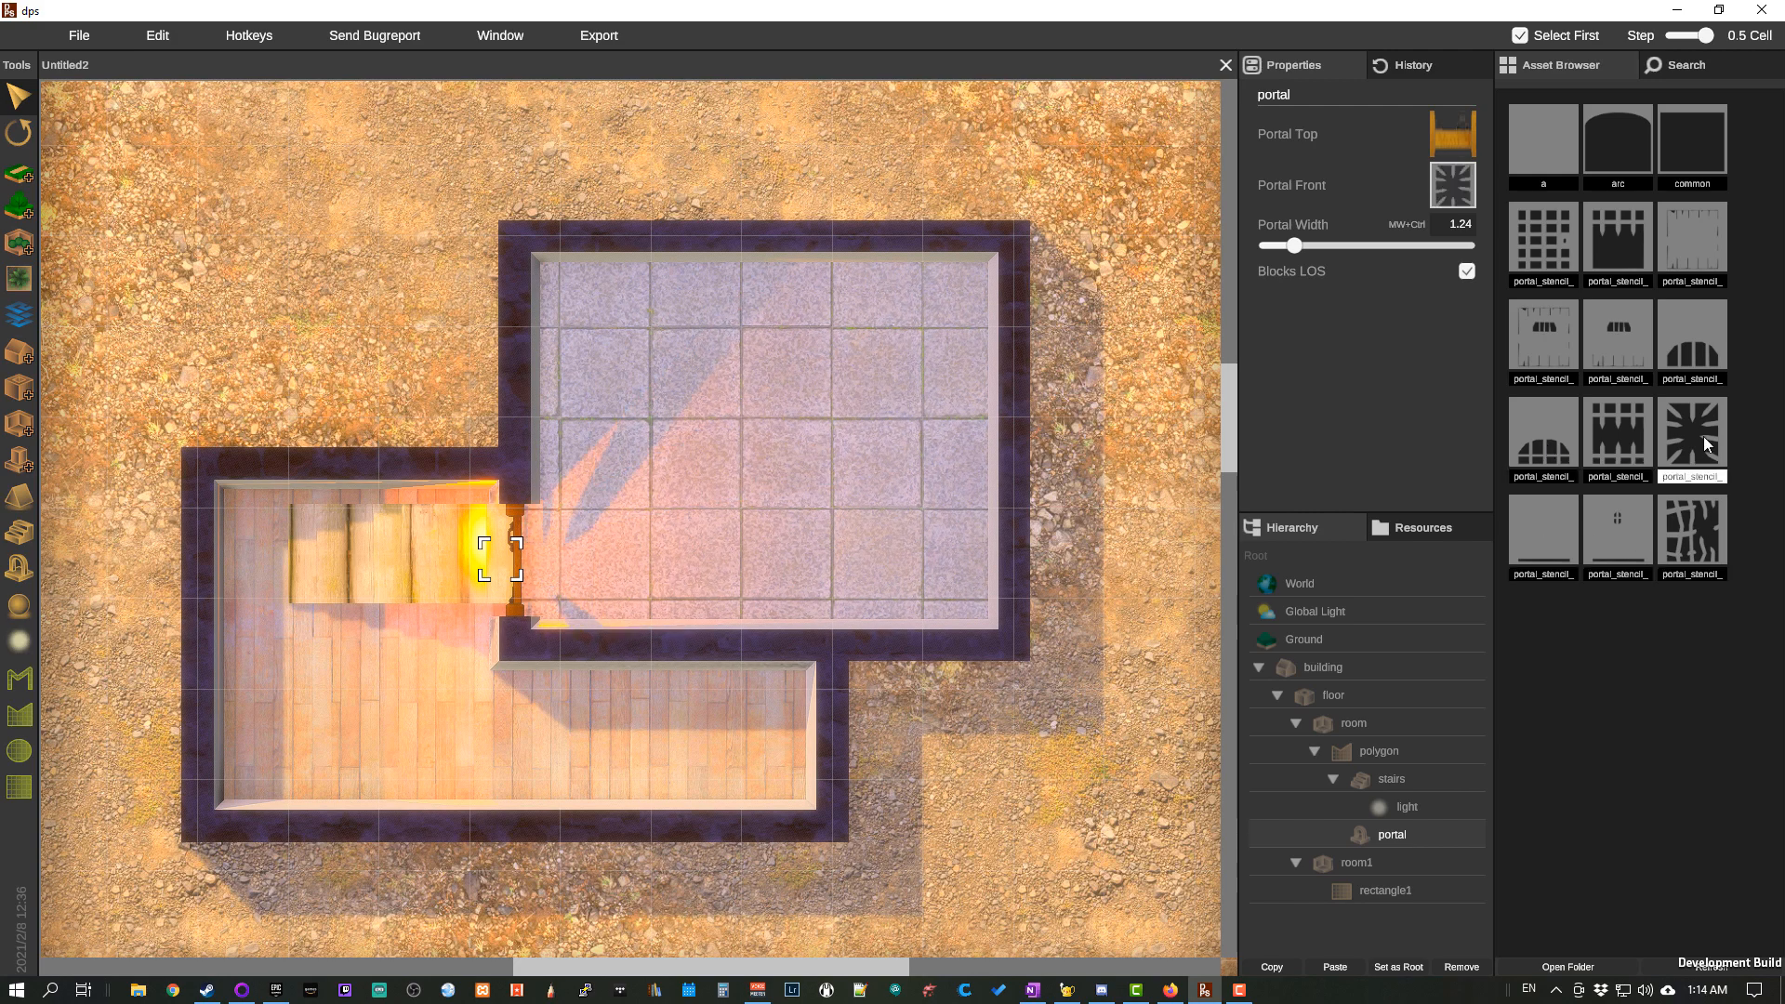
{"action": "left_click", "coordinate": [1569, 249]}
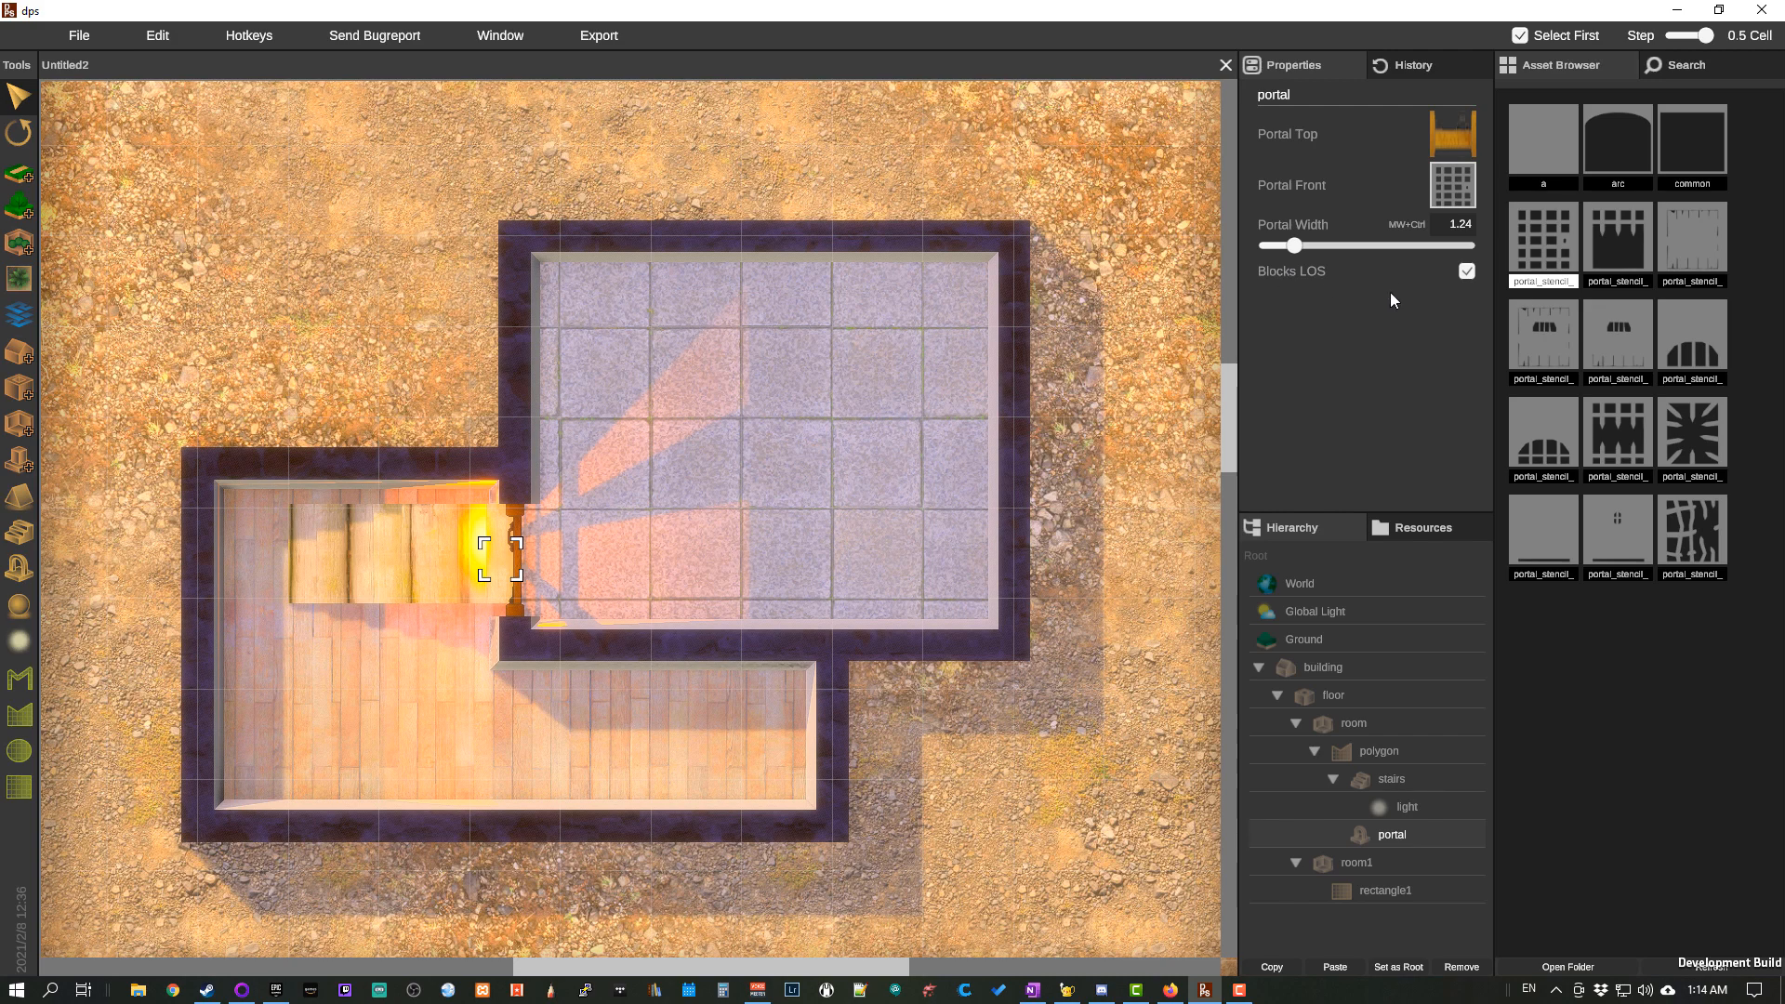
{"action": "left_click", "coordinate": [1462, 277]}
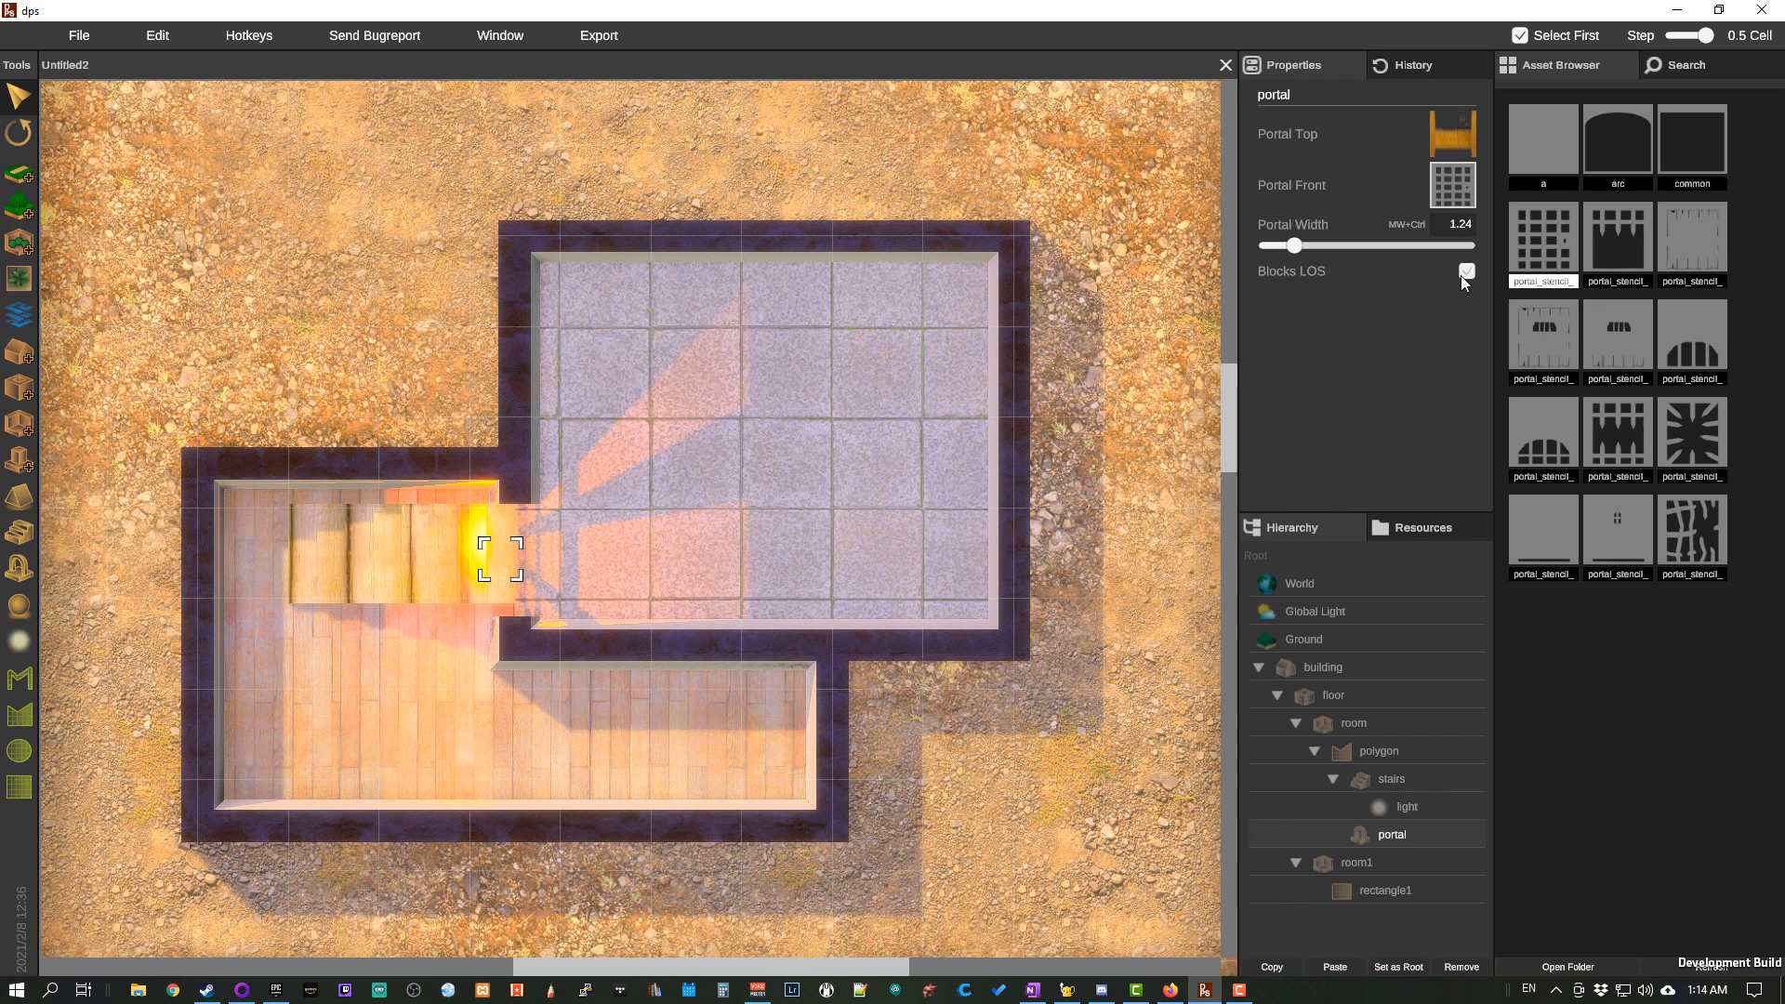
Step: Toggle Blocks LOS on and off for the portal and leave it enabled
{"action": "left_click", "coordinate": [1466, 273]}
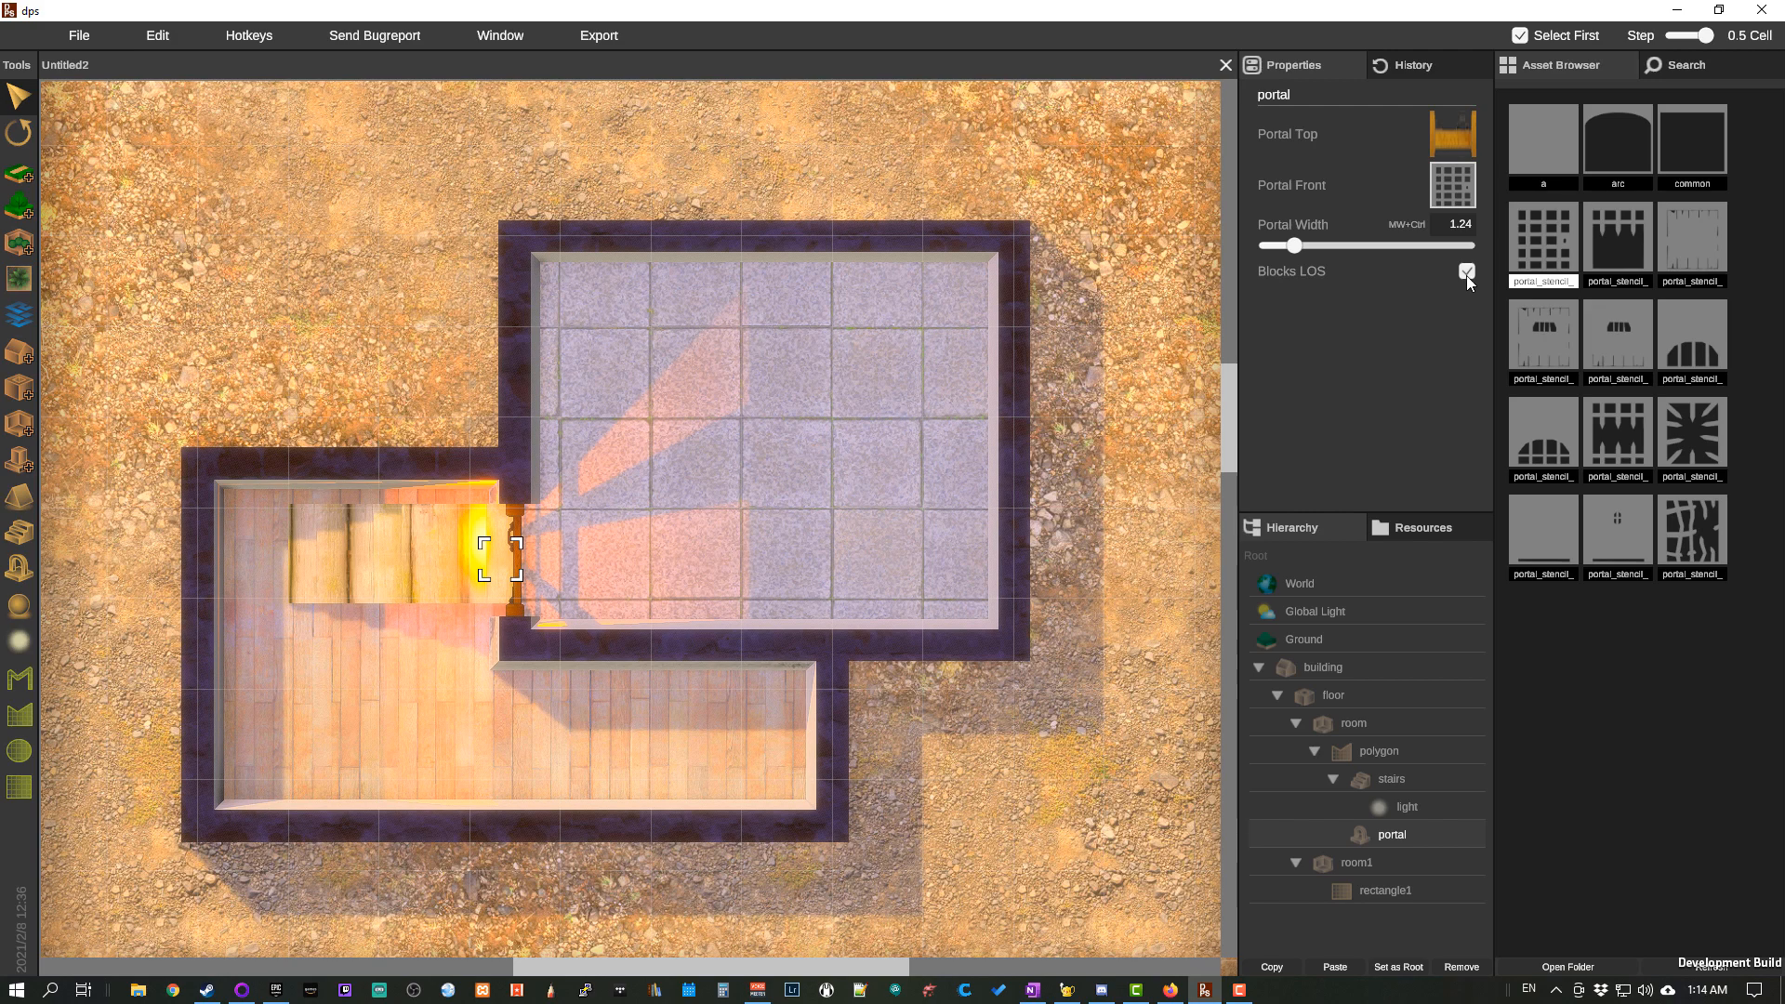
{"action": "left_click", "coordinate": [1465, 273]}
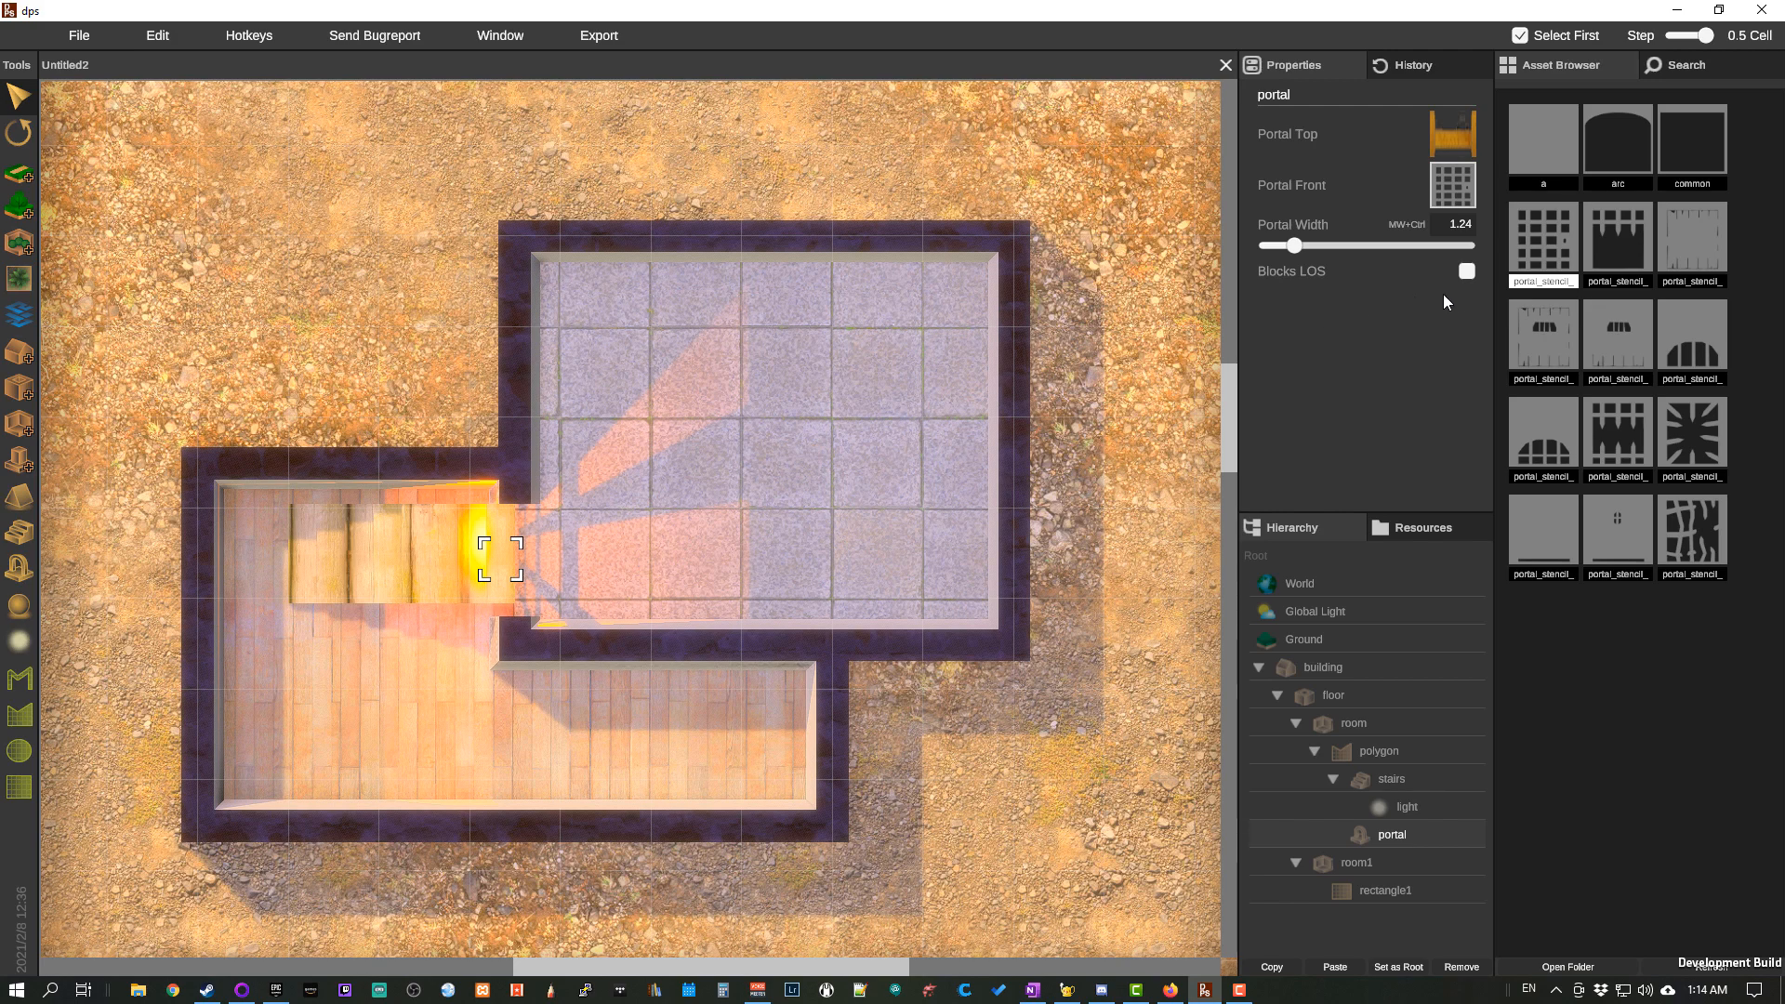
{"action": "left_click", "coordinate": [1467, 272]}
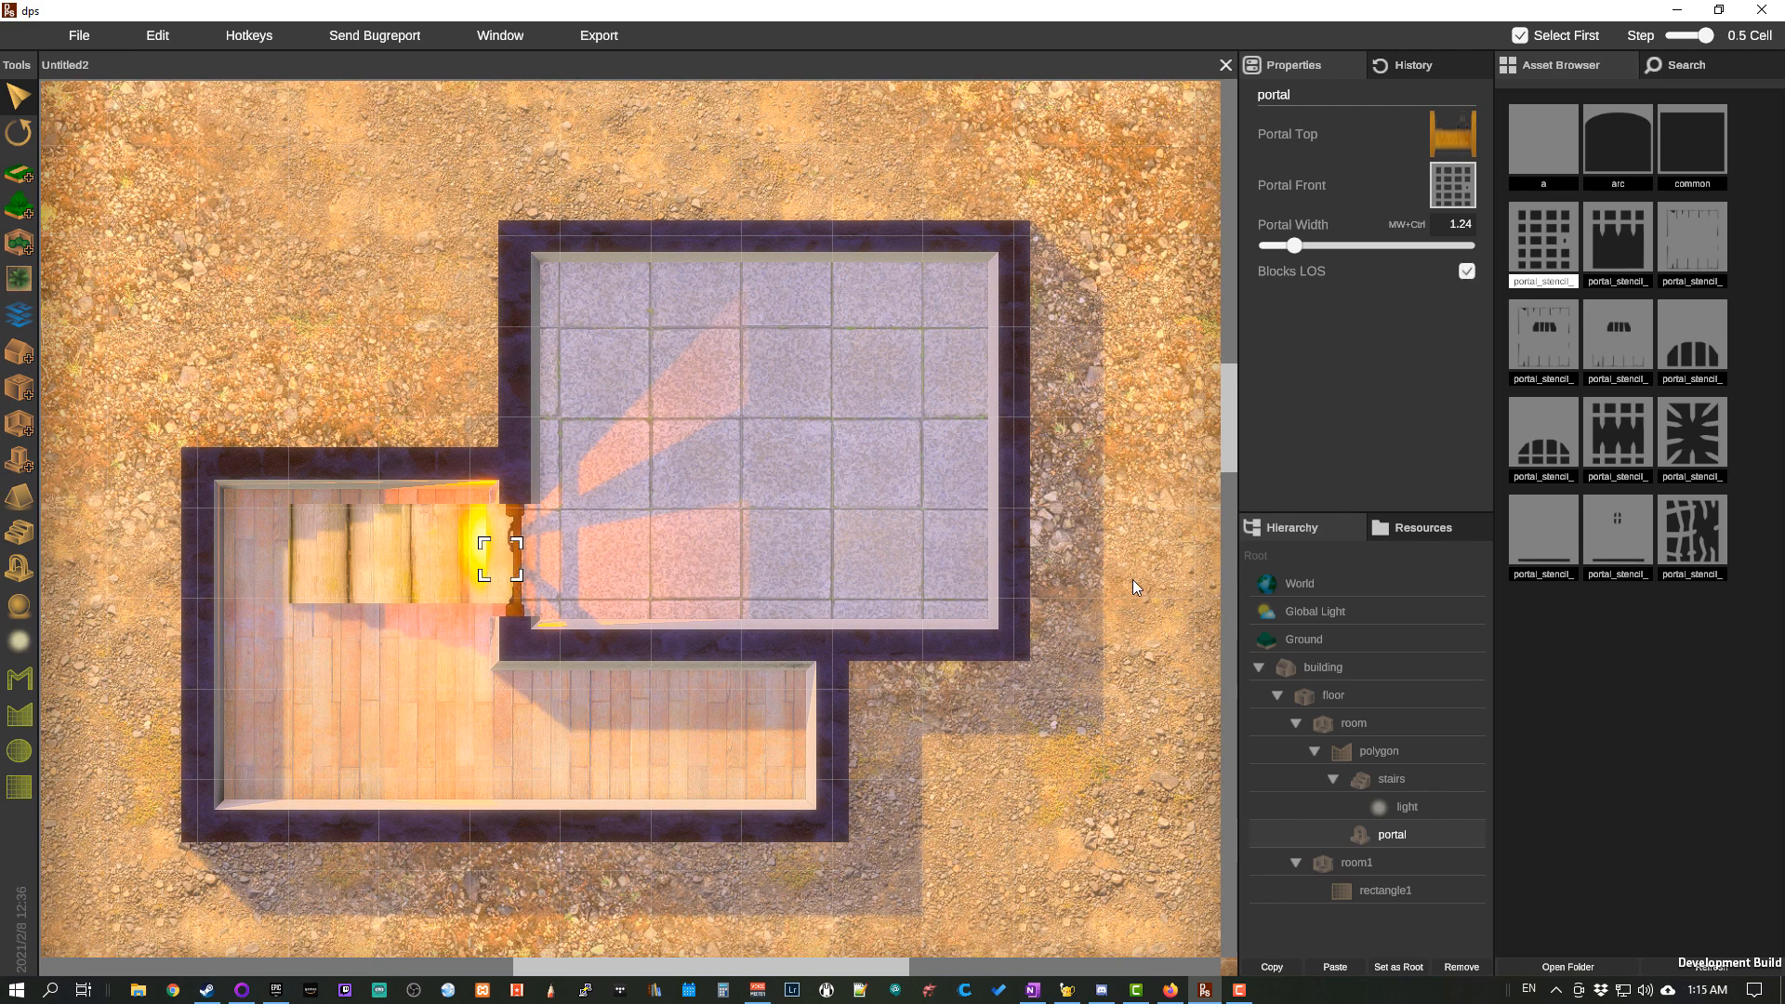
Step: Draw a horizontal roof across the upper part of the tiled room and try the x_stakes and default textures on it
{"action": "left_click", "coordinate": [21, 498]}
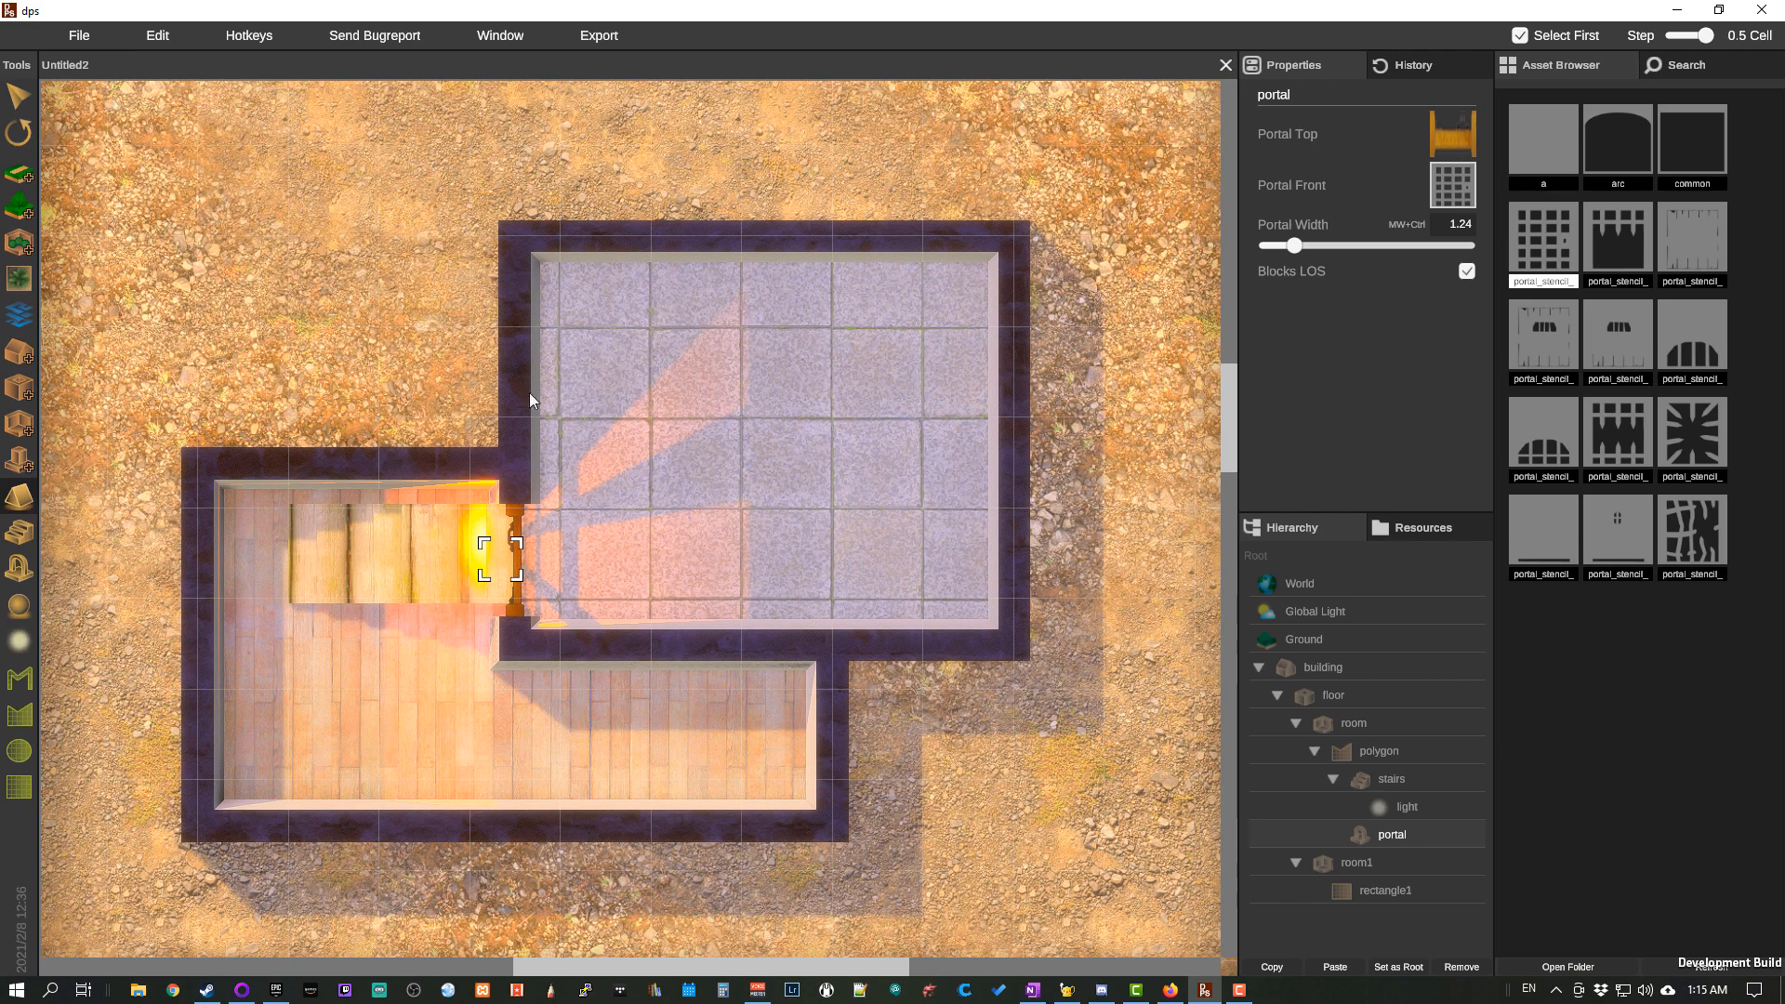
{"action": "left_click_drag", "start_coordinate": [389, 325], "coordinate": [1056, 326]}
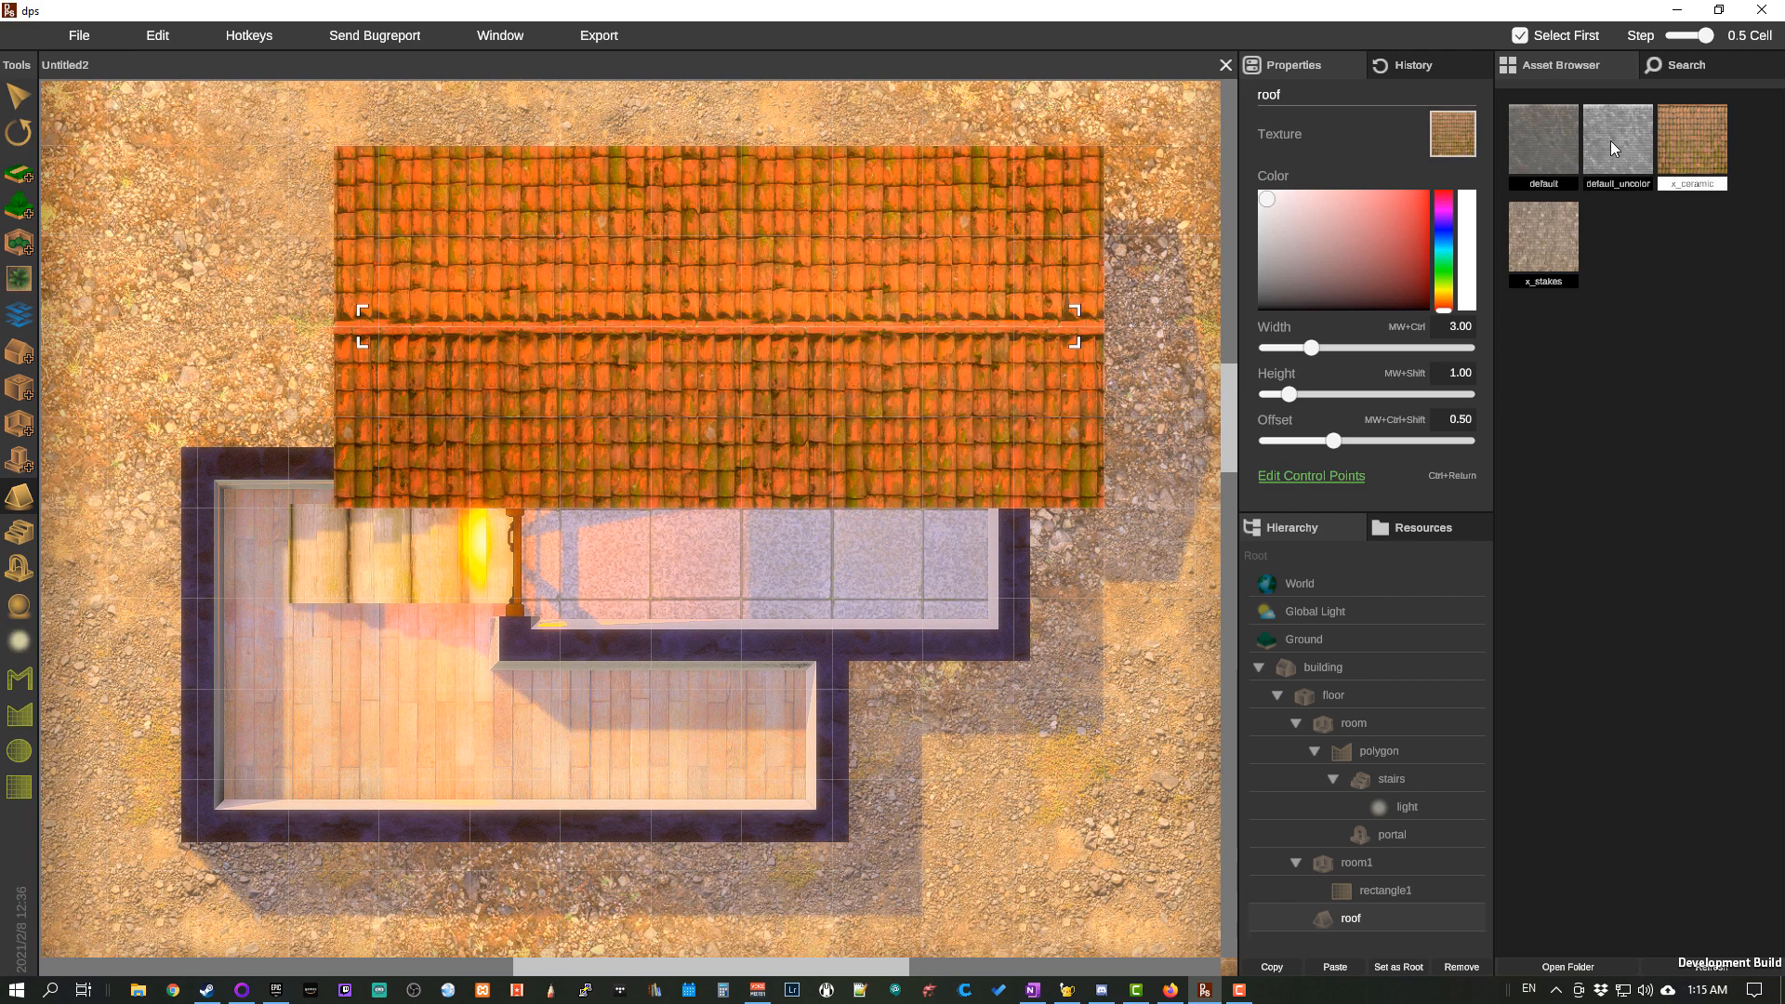
{"action": "left_click", "coordinate": [1544, 212]}
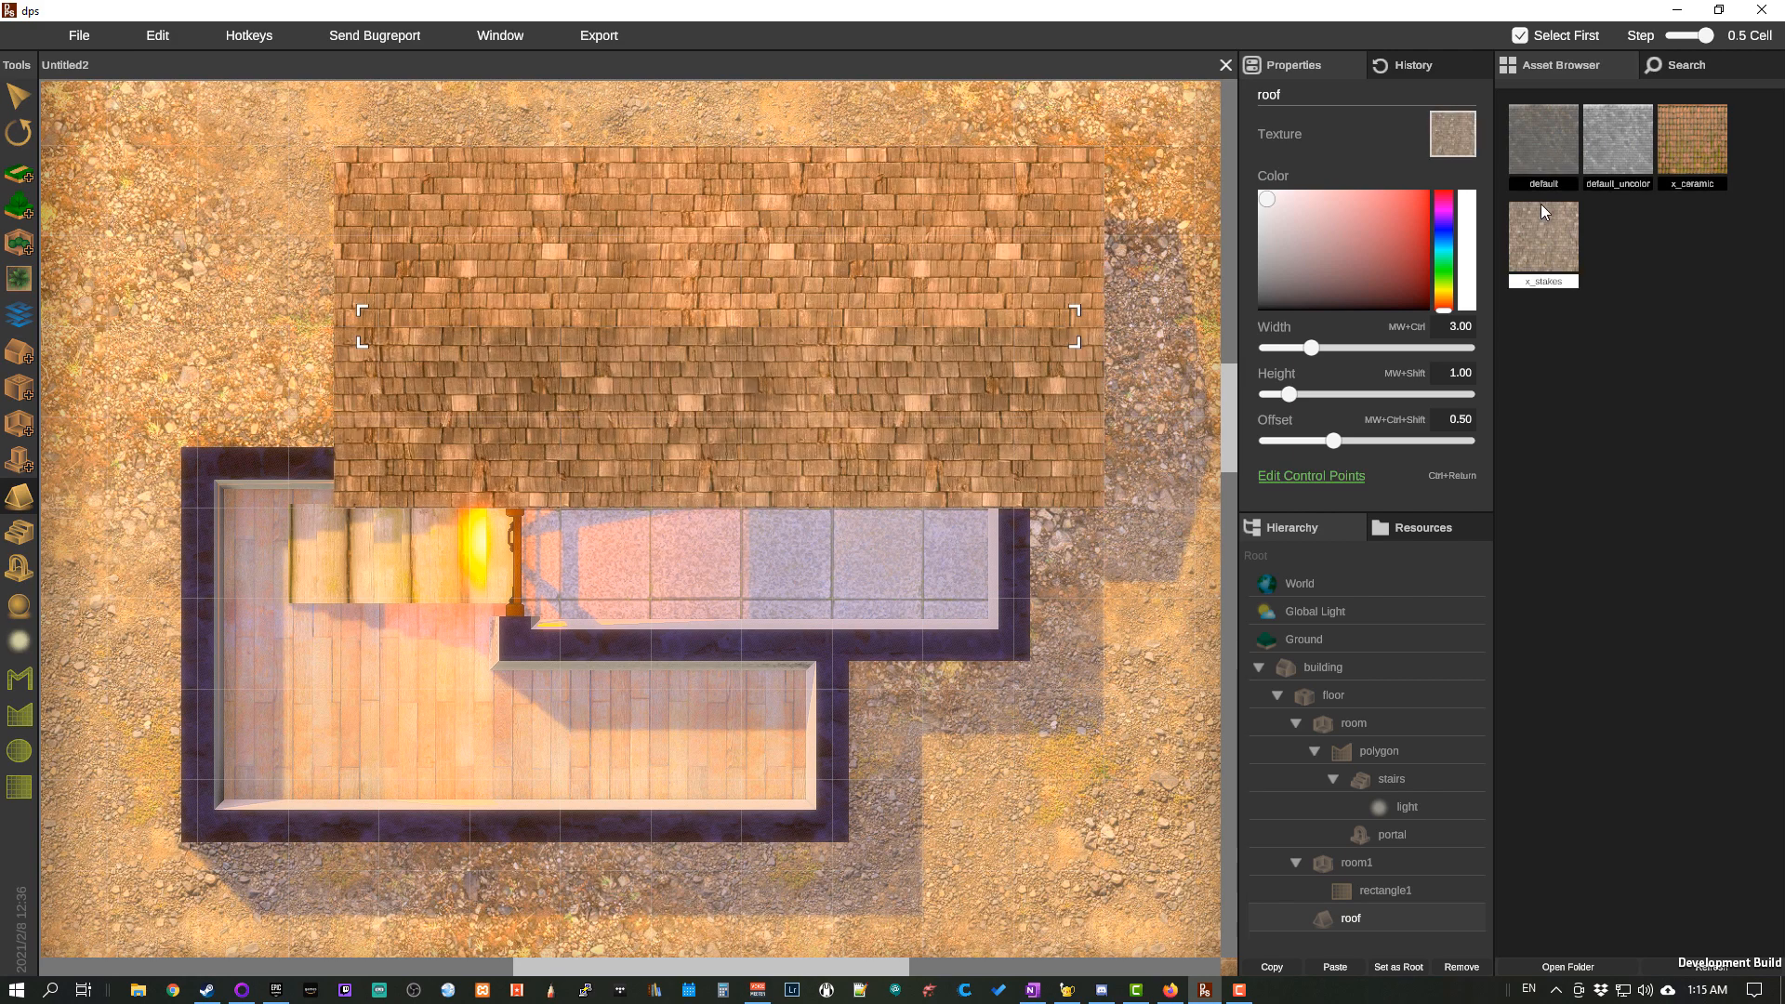
{"action": "left_click", "coordinate": [1531, 124]}
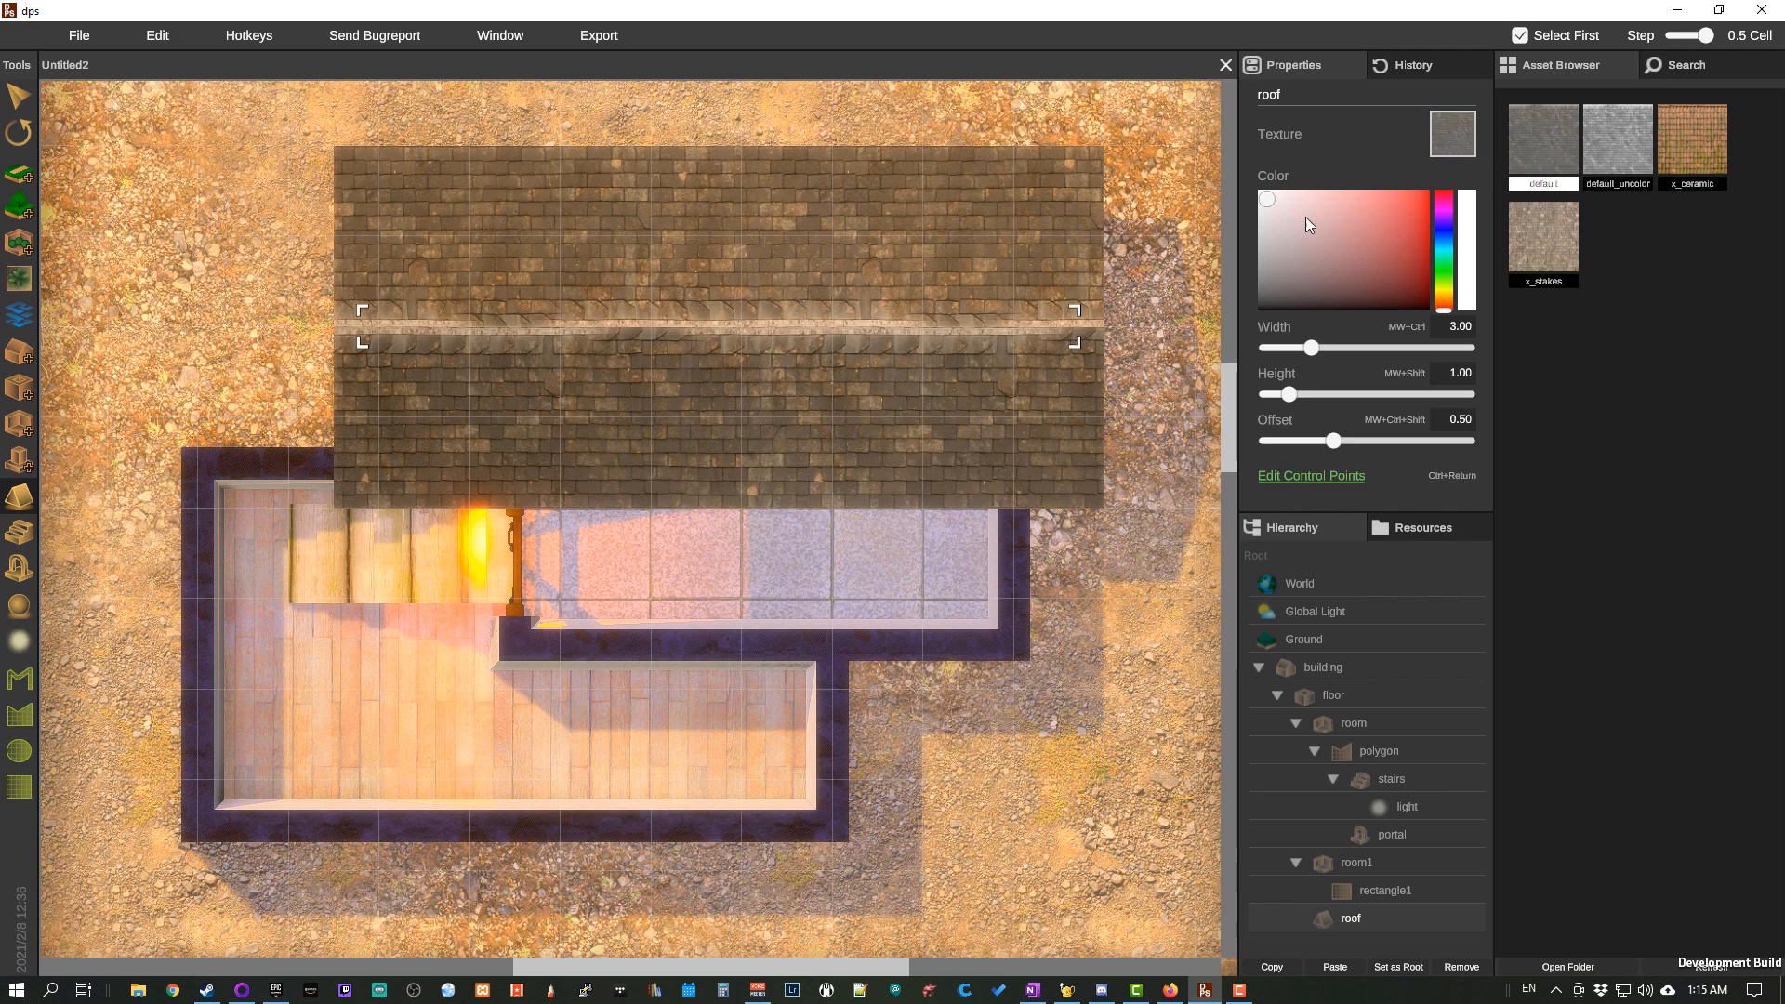
Step: Try green and blue roof colours and the default_uncolor texture, then settle on the x_ceramic texture with a pale teal-grey colour
{"action": "left_click_drag", "start_coordinate": [1274, 205], "coordinate": [1341, 270]}
{"action": "left_click_drag", "start_coordinate": [1424, 216], "coordinate": [1444, 281]}
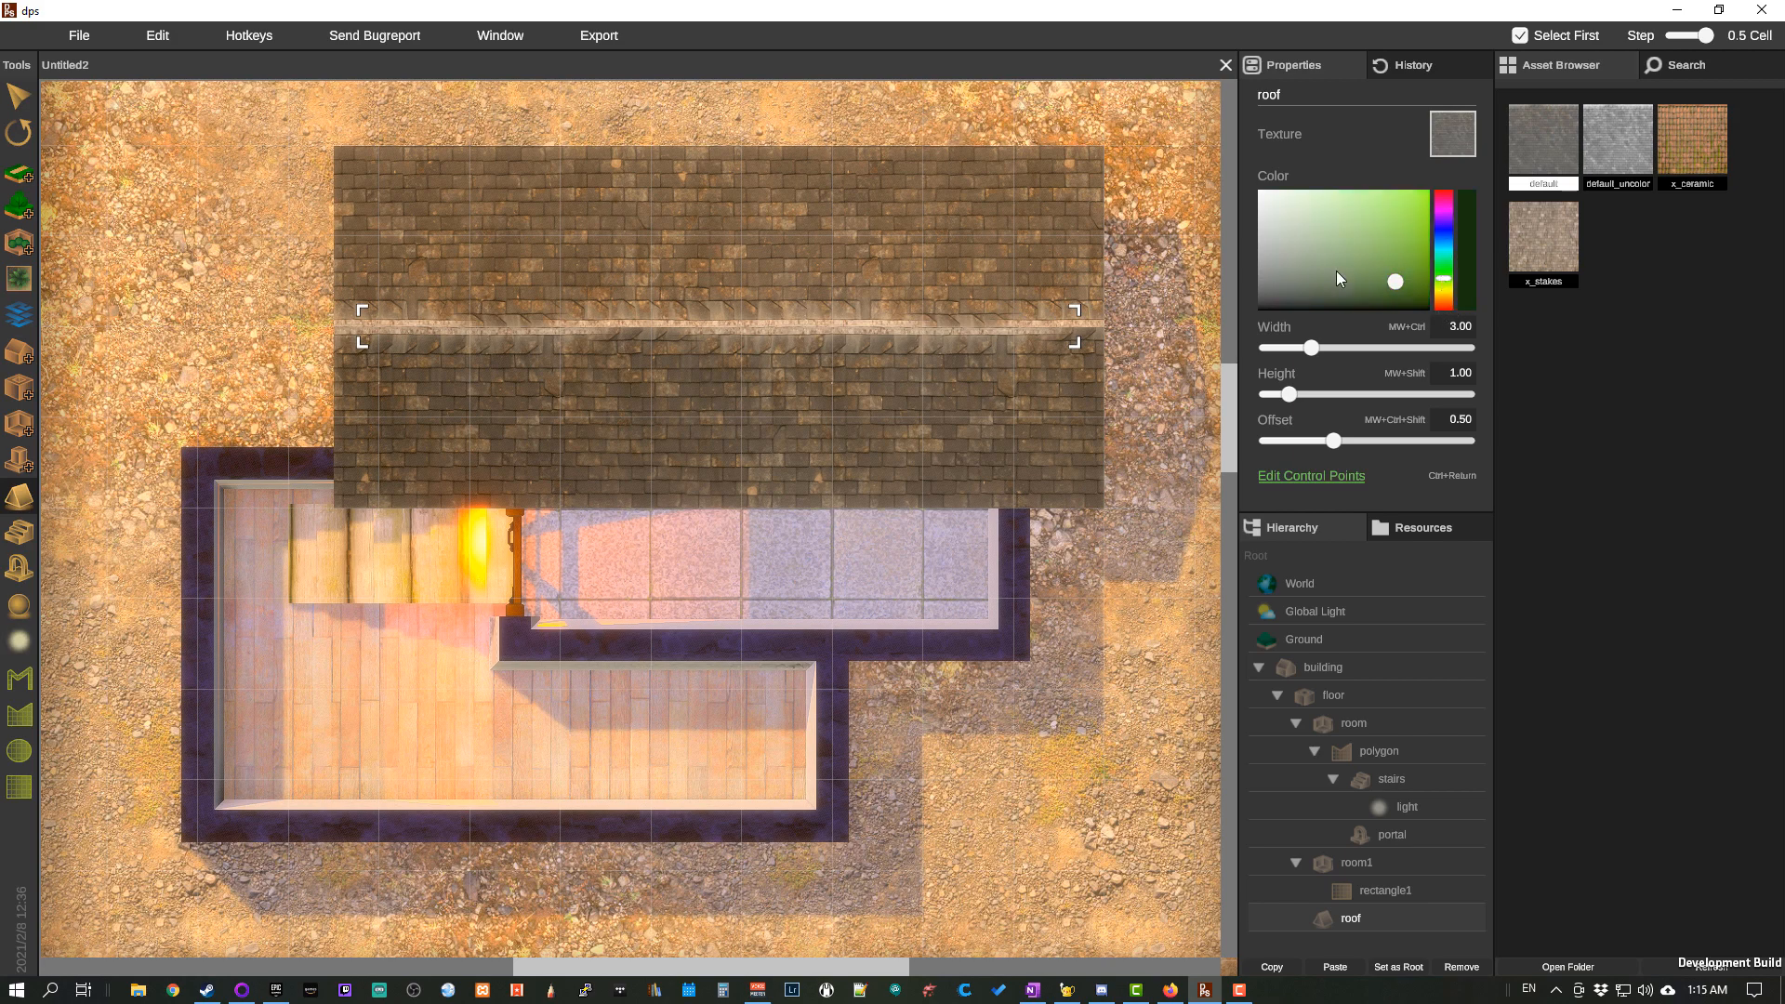
{"action": "left_click_drag", "start_coordinate": [1291, 262], "coordinate": [1447, 240]}
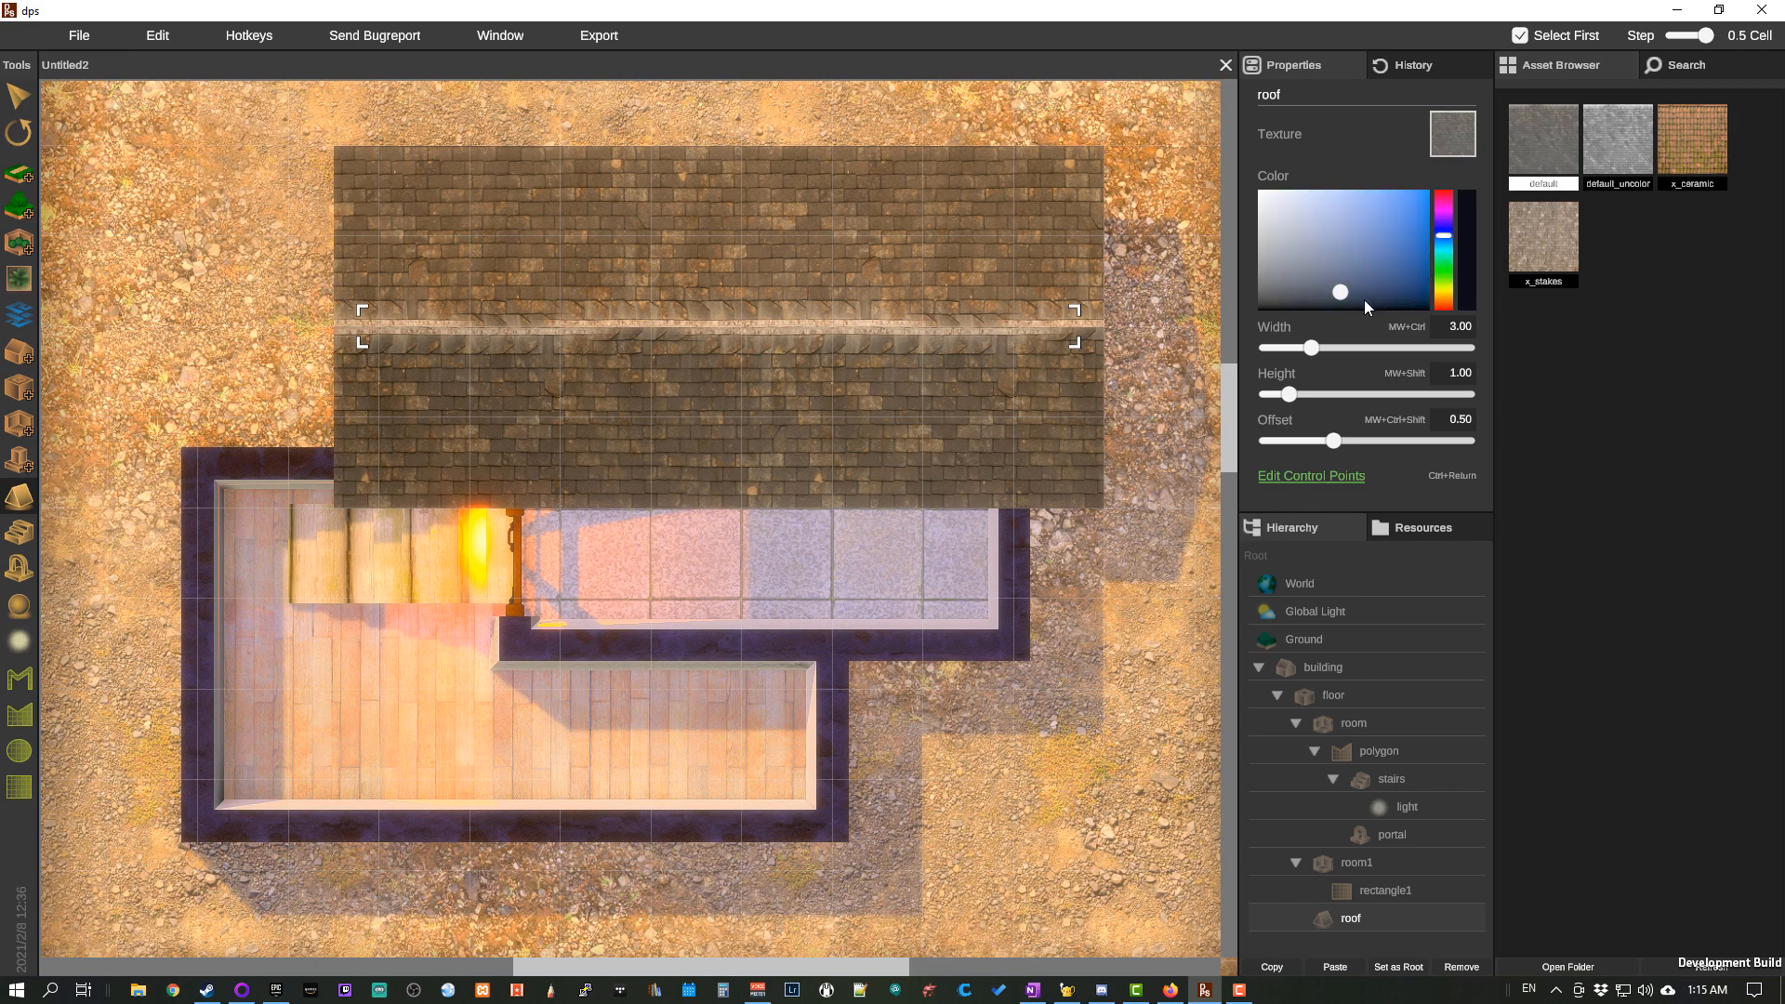
{"action": "left_click_drag", "start_coordinate": [1327, 295], "coordinate": [1372, 249]}
{"action": "left_click", "coordinate": [1634, 153]}
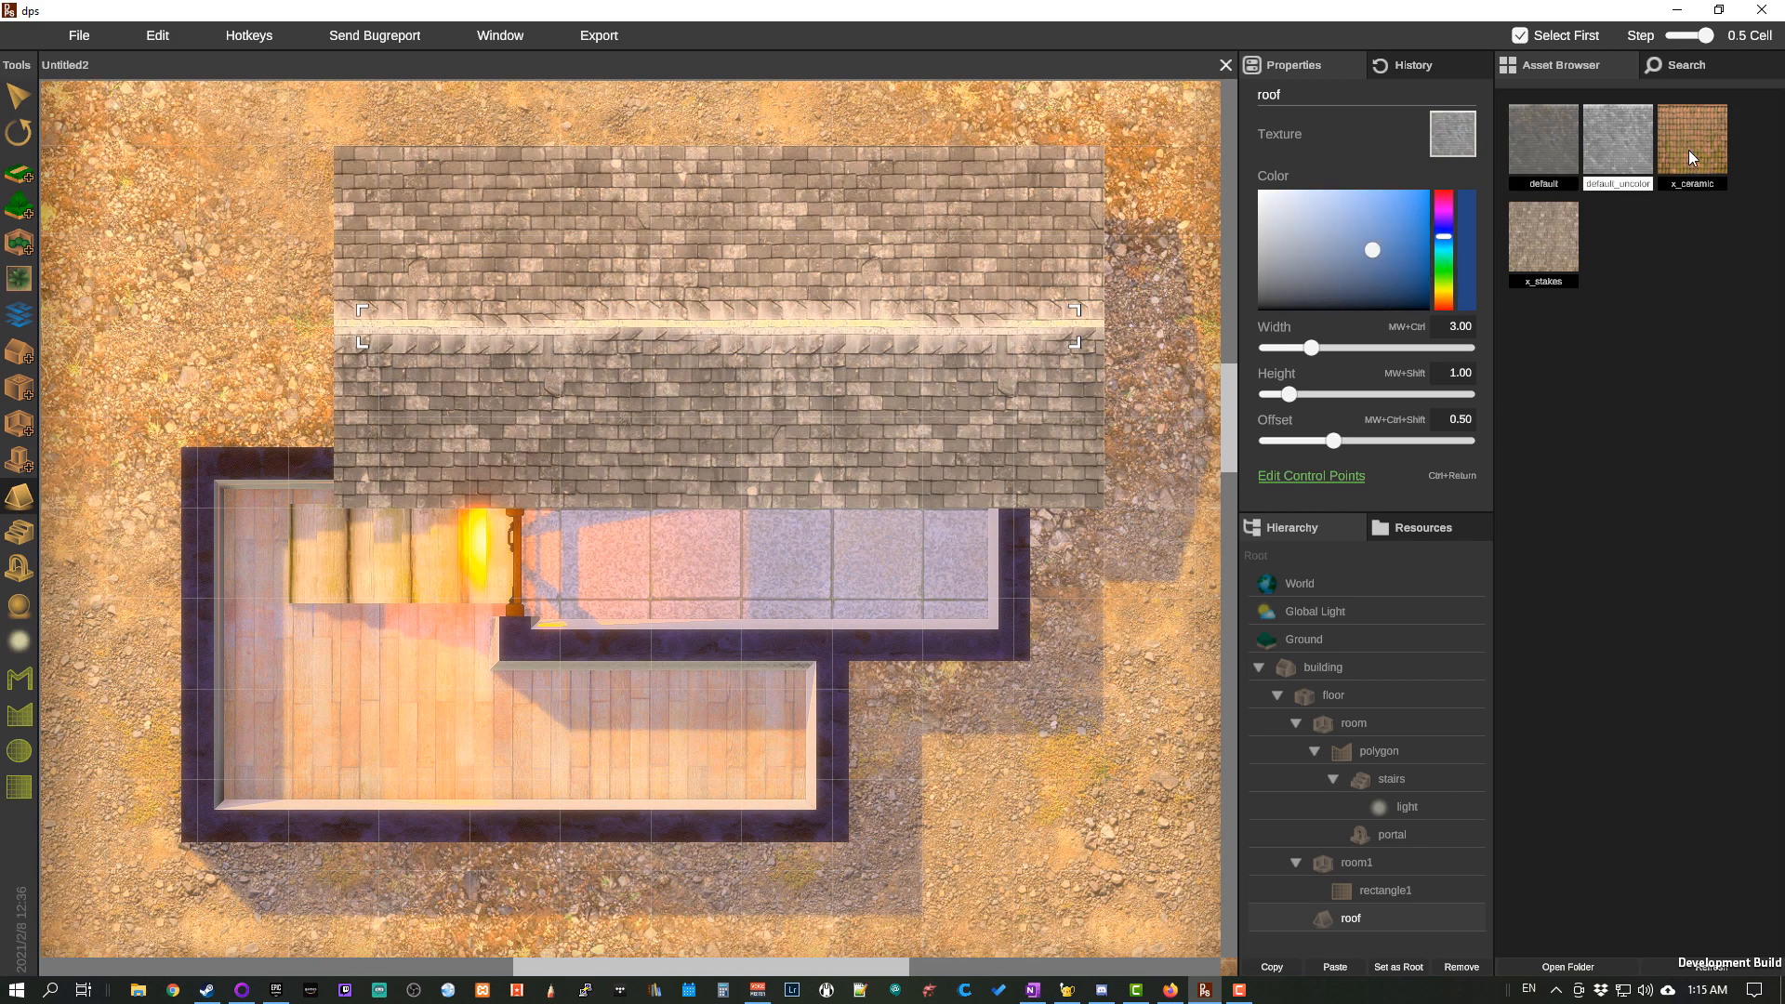
{"action": "left_click", "coordinate": [1688, 148]}
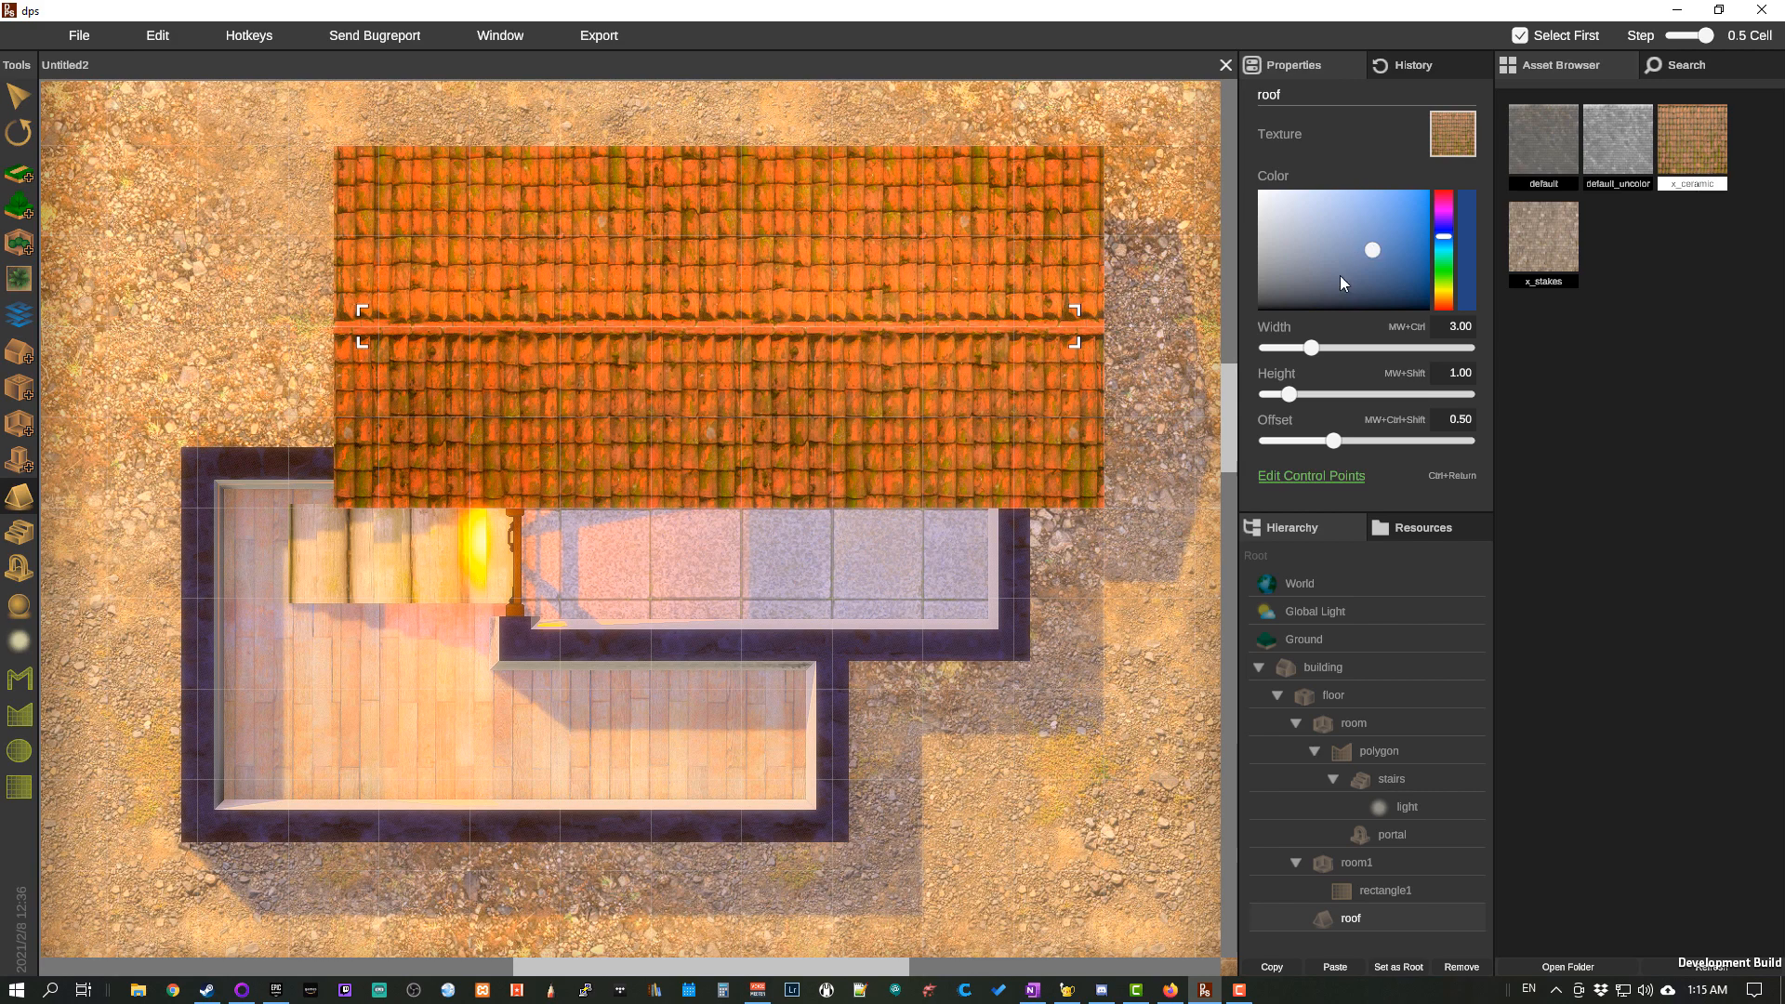
{"action": "mouse_move", "coordinate": [1341, 277]}
{"action": "left_mouse_down"}
{"action": "mouse_move", "coordinate": [1324, 268]}
{"action": "mouse_move", "coordinate": [1371, 292]}
{"action": "mouse_move", "coordinate": [1389, 226]}
{"action": "mouse_move", "coordinate": [1274, 238]}
{"action": "left_mouse_up"}
{"action": "mouse_move", "coordinate": [1440, 238]}
{"action": "left_mouse_down"}
{"action": "mouse_move", "coordinate": [1442, 271]}
{"action": "mouse_move", "coordinate": [1449, 242]}
{"action": "mouse_move", "coordinate": [1444, 256]}
{"action": "left_mouse_up"}
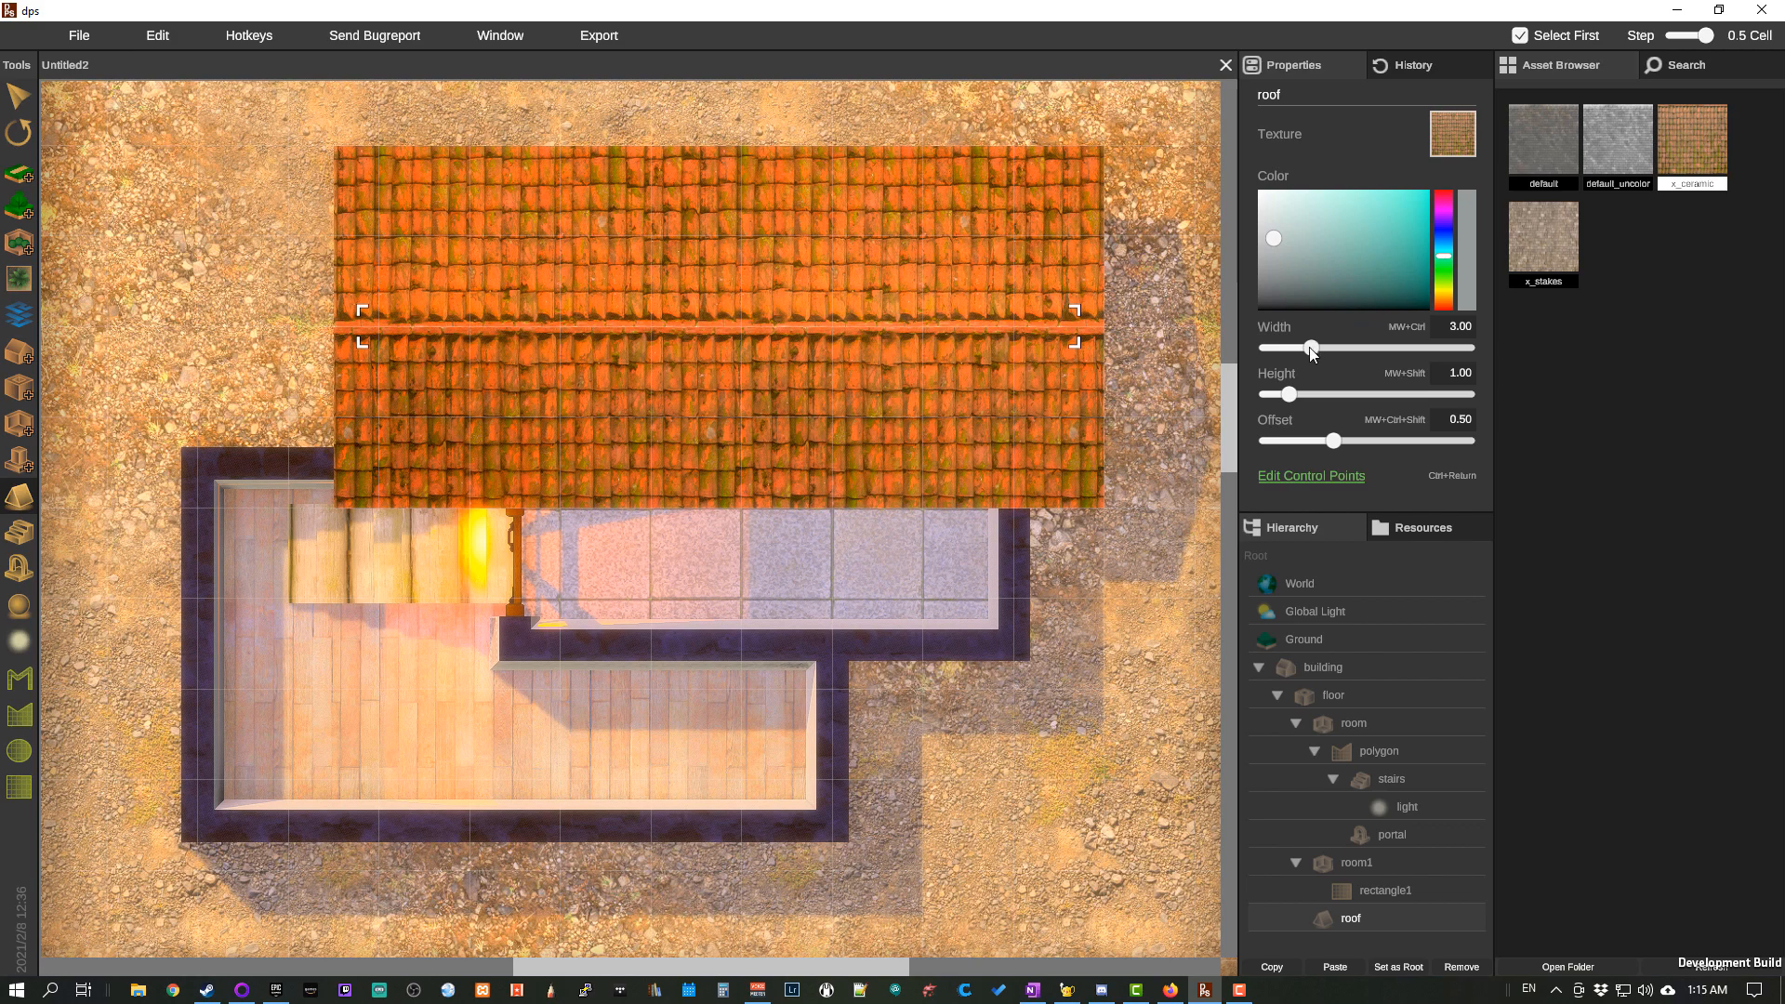
Step: Adjust the roof's width, height and offset
{"action": "left_click_drag", "start_coordinate": [1311, 348], "coordinate": [1418, 392]}
{"action": "left_click_drag", "start_coordinate": [1328, 439], "coordinate": [1293, 461]}
{"action": "left_click_drag", "start_coordinate": [1144, 555], "coordinate": [917, 587]}
{"action": "mouse_move", "coordinate": [1298, 444]}
{"action": "left_mouse_down"}
{"action": "mouse_move", "coordinate": [1499, 446]}
{"action": "mouse_move", "coordinate": [1265, 443]}
{"action": "mouse_move", "coordinate": [1308, 443]}
{"action": "left_mouse_up"}
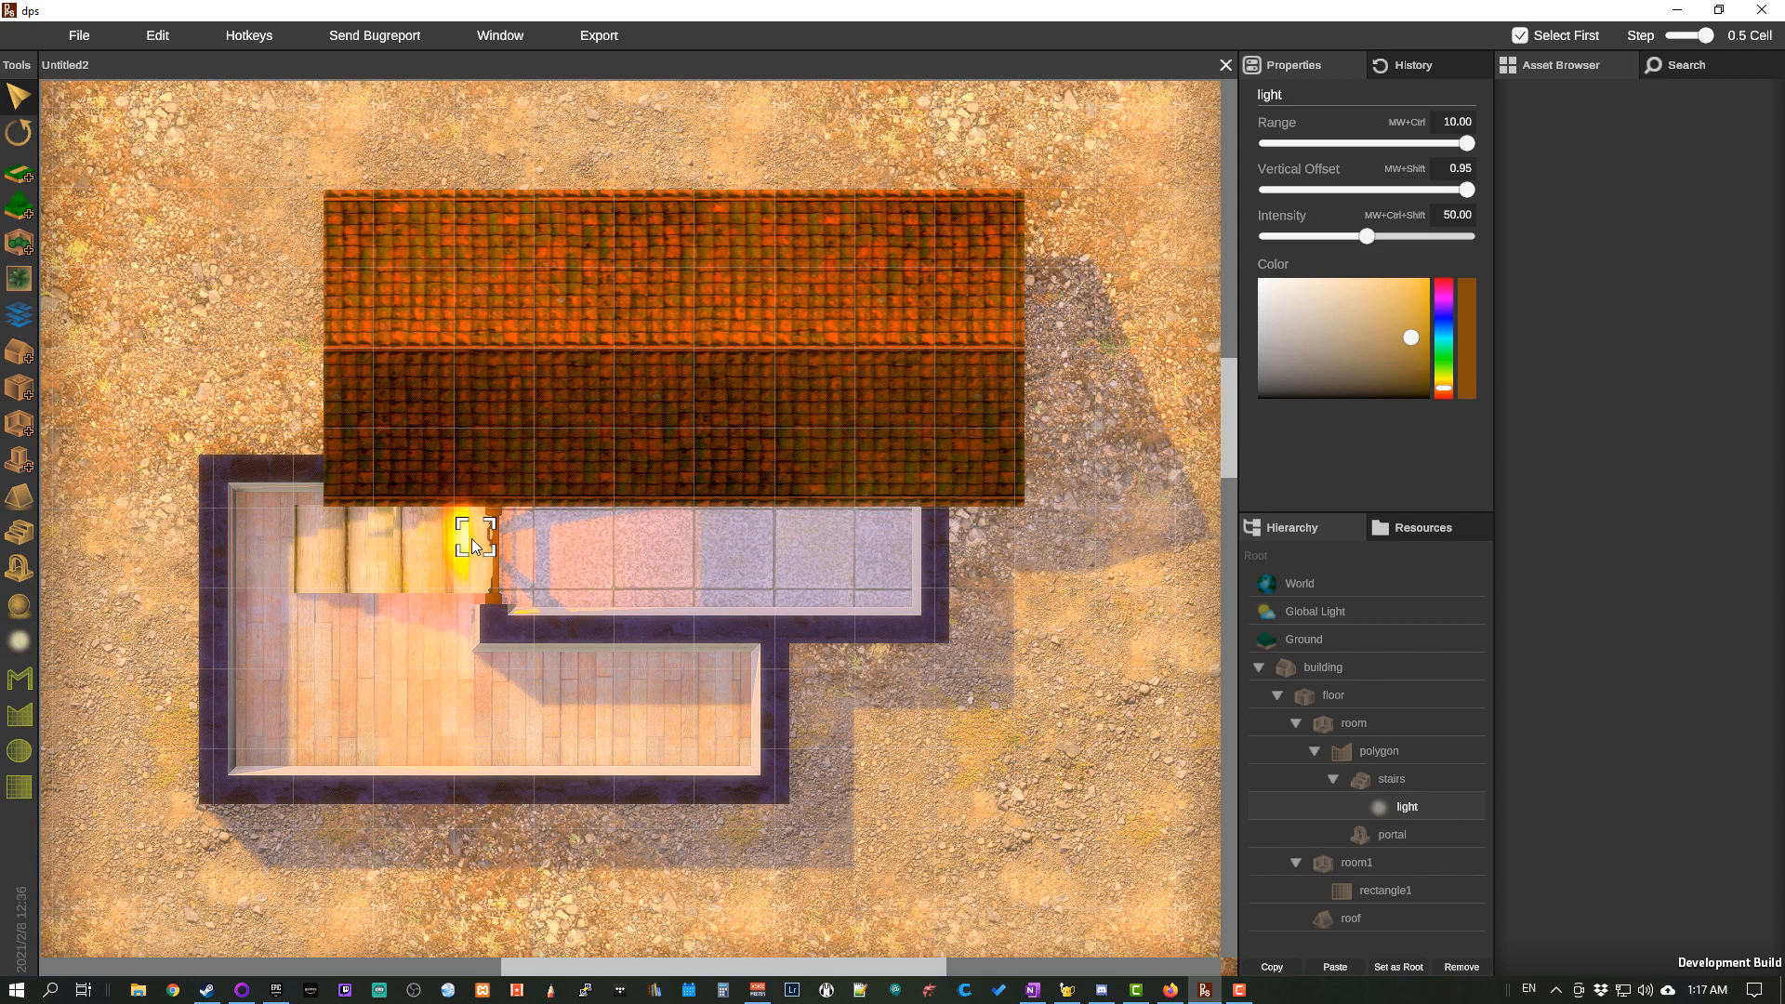
Step: Nudge the light on the stairs and set its range to 9.75, vertical offset to 0.91 and intensity to 95.53
{"action": "mouse_move", "coordinate": [471, 539]}
{"action": "left_mouse_down"}
{"action": "mouse_move", "coordinate": [468, 564]}
{"action": "mouse_move", "coordinate": [433, 548]}
{"action": "mouse_move", "coordinate": [467, 546]}
{"action": "left_mouse_up"}
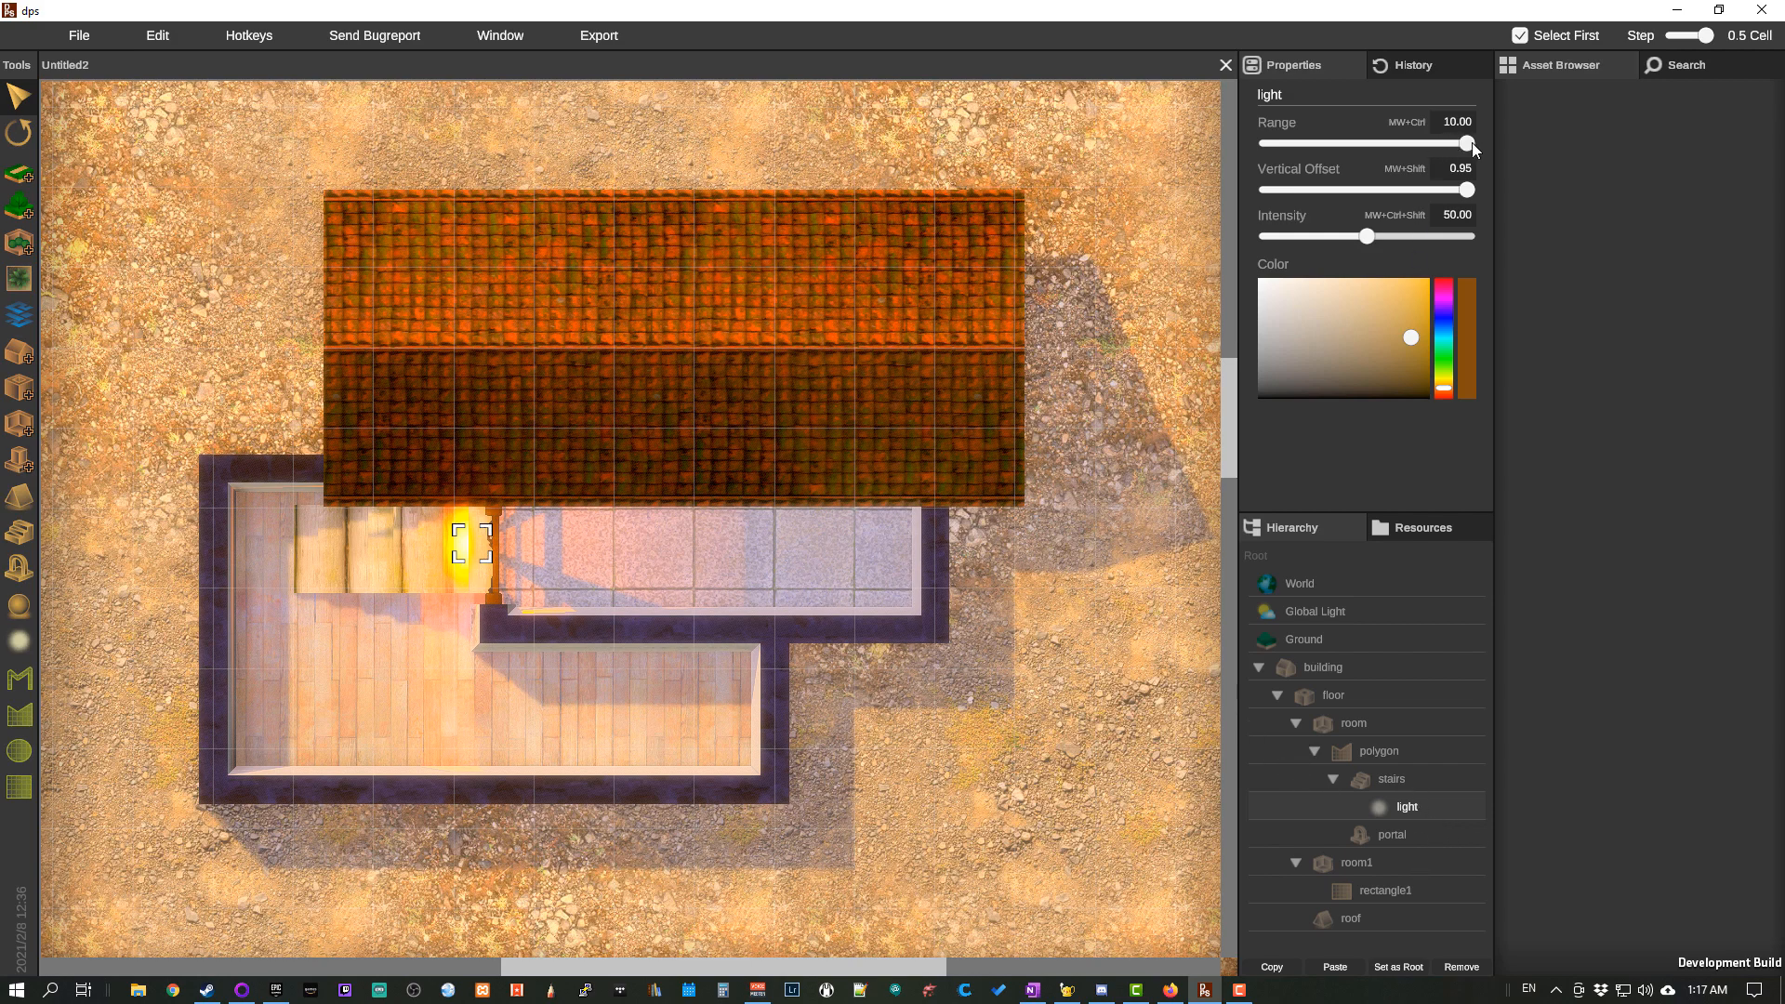
{"action": "left_click_drag", "start_coordinate": [1471, 143], "coordinate": [1351, 143]}
{"action": "left_click_drag", "start_coordinate": [1475, 152], "coordinate": [1442, 264]}
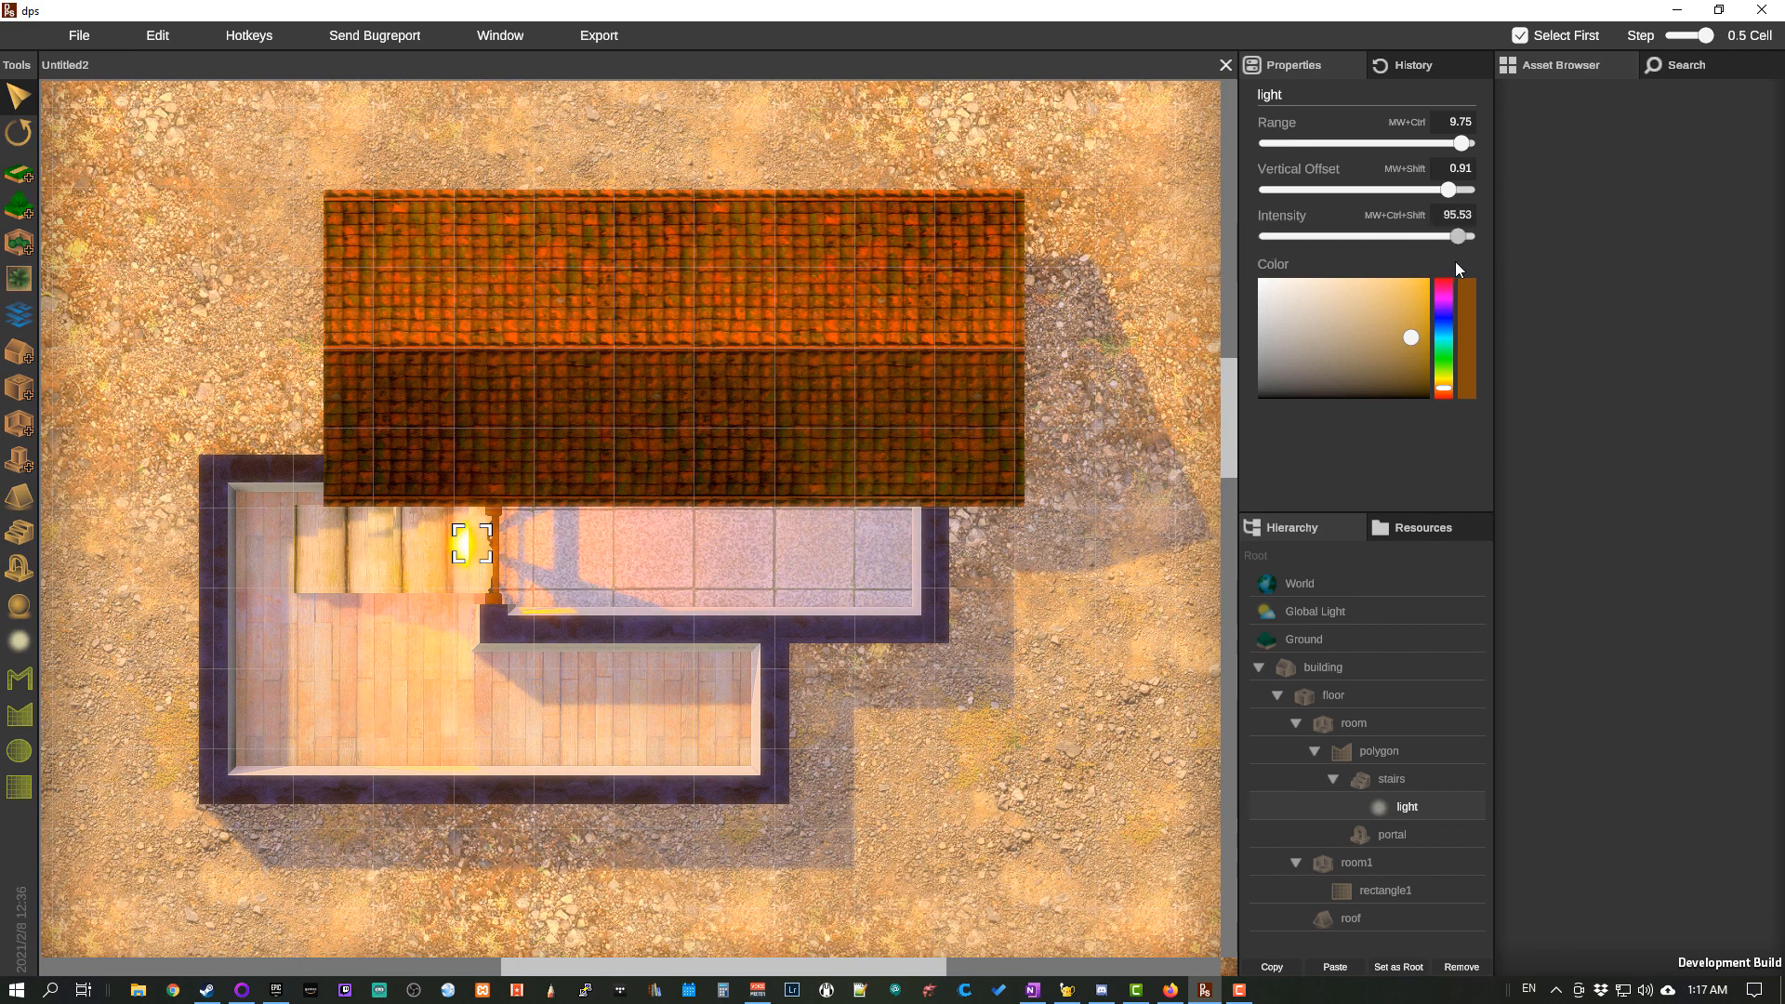
Step: Try light grey and purple colours on the stairs light and settle on a dark cyan
{"action": "mouse_move", "coordinate": [1408, 337]}
{"action": "left_mouse_down"}
{"action": "mouse_move", "coordinate": [1367, 312]}
{"action": "mouse_move", "coordinate": [1313, 363]}
{"action": "mouse_move", "coordinate": [1272, 319]}
{"action": "left_mouse_up"}
{"action": "left_click", "coordinate": [1451, 384]}
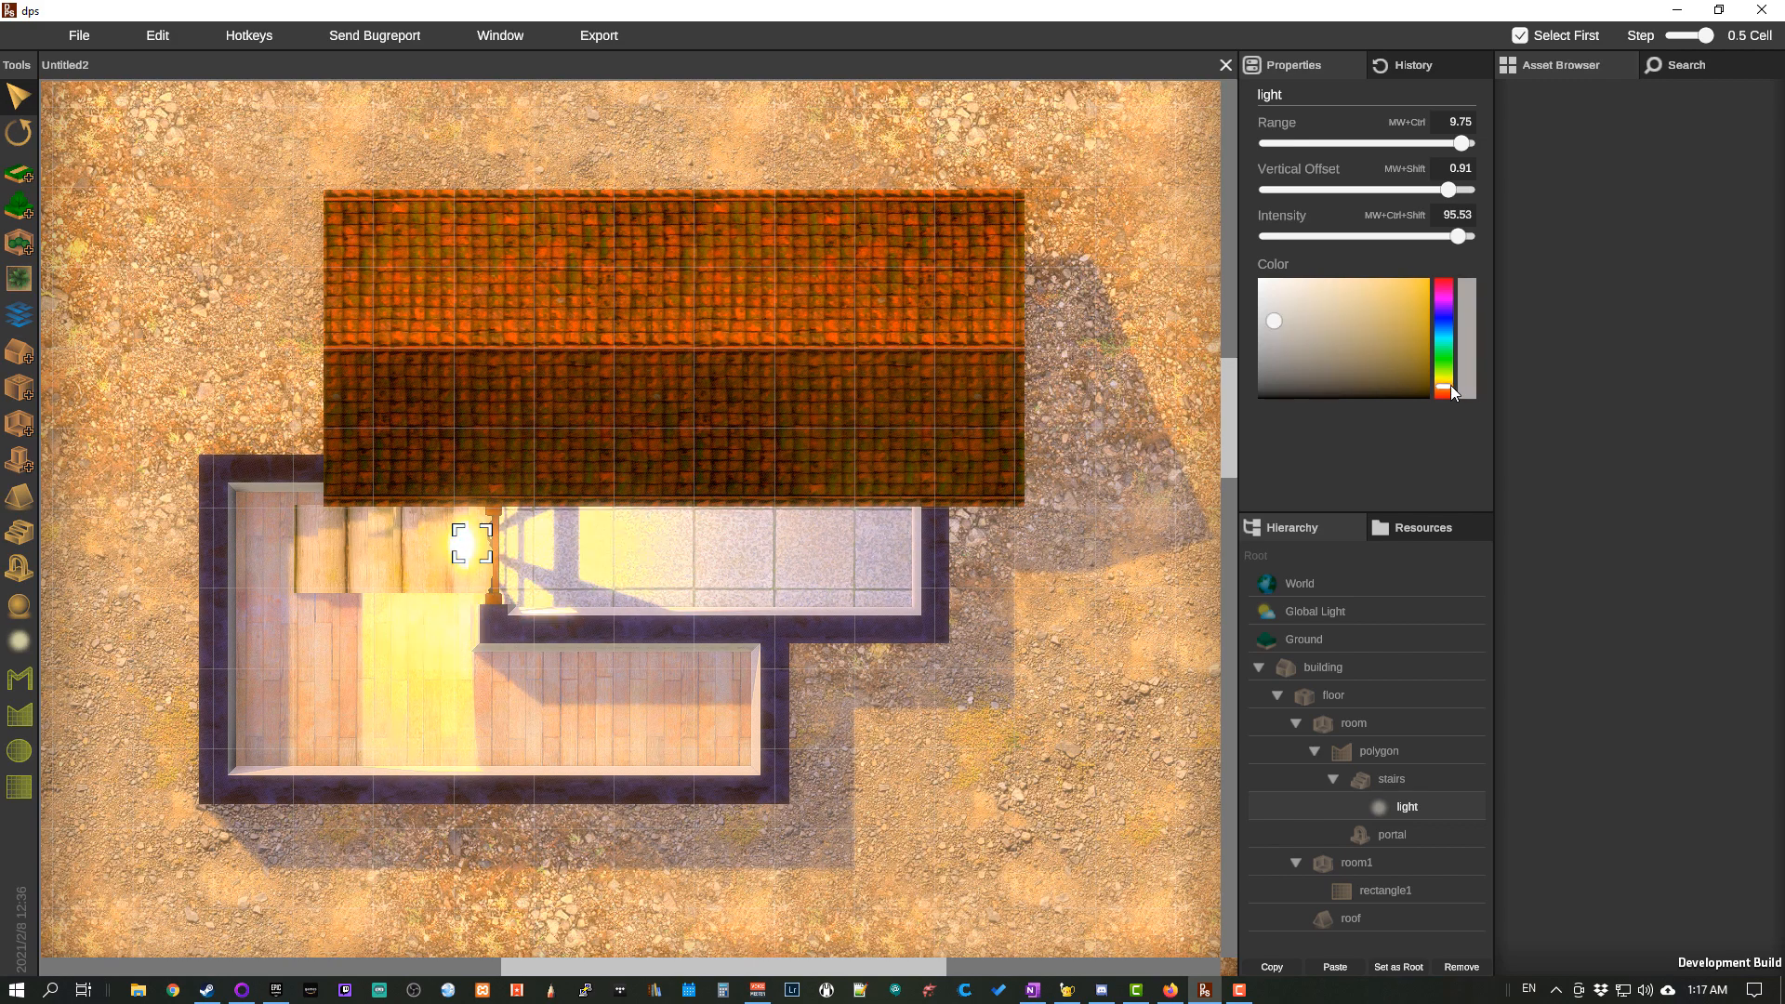
{"action": "left_click_drag", "start_coordinate": [1446, 367], "coordinate": [1448, 303]}
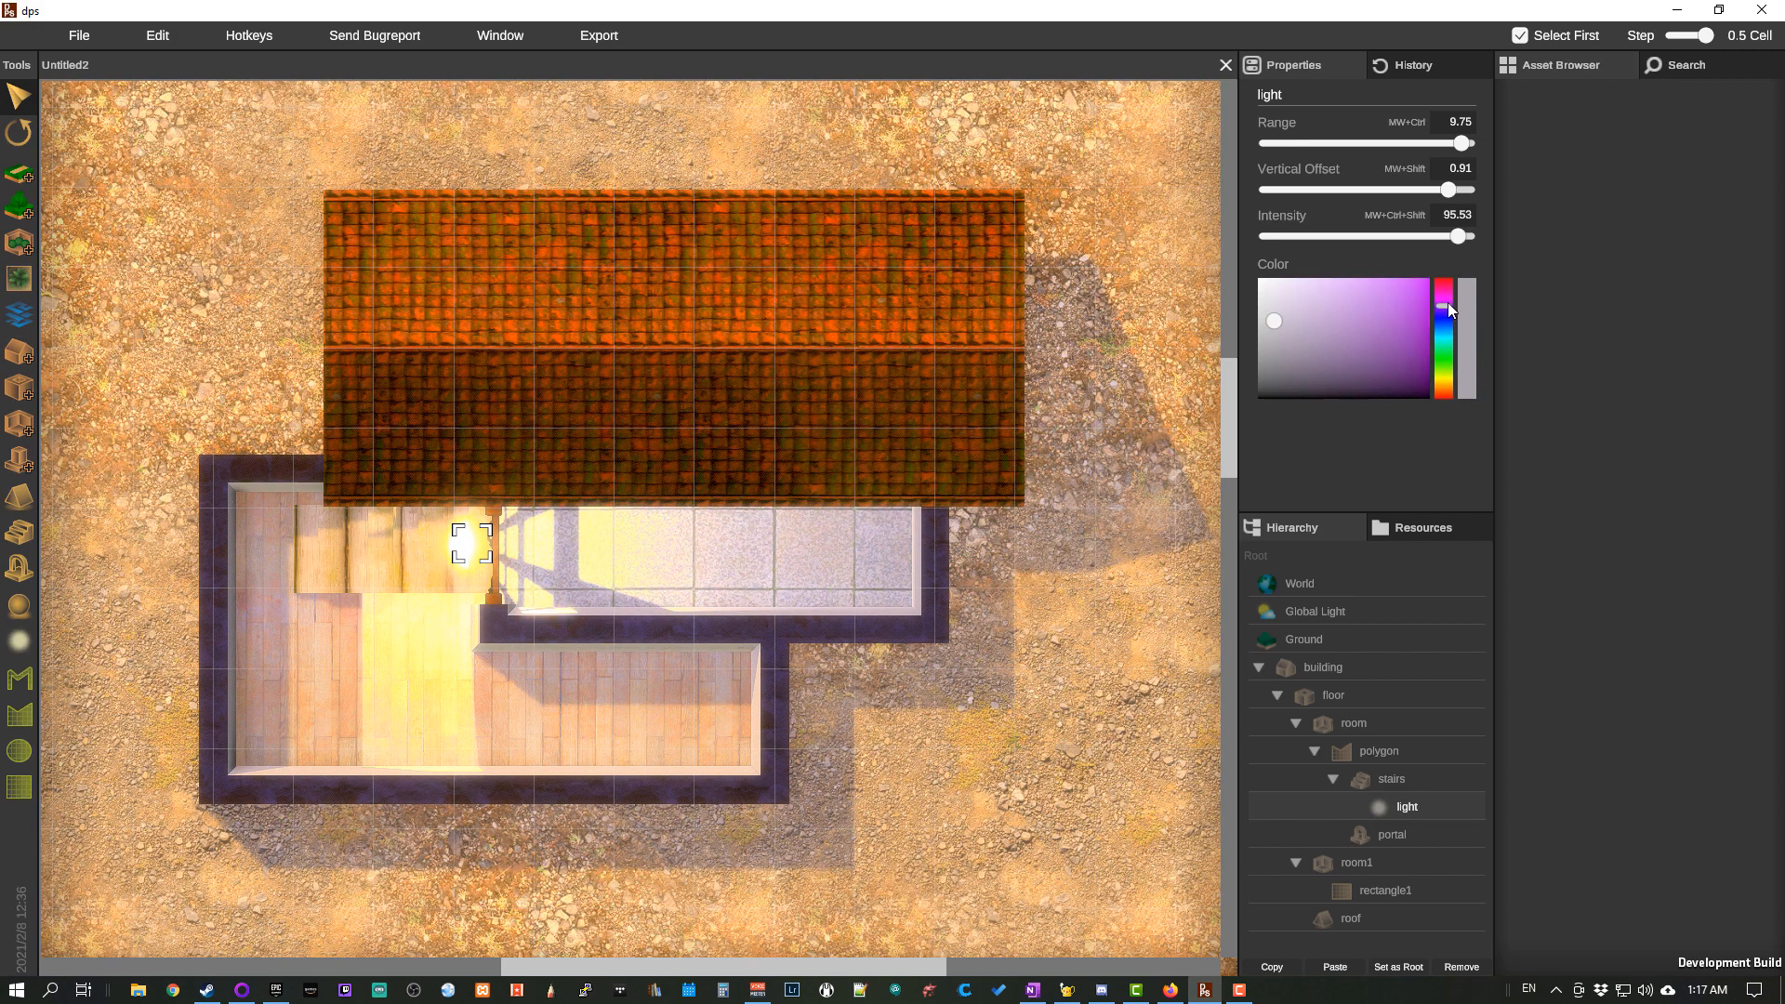
{"action": "mouse_move", "coordinate": [1279, 322]}
{"action": "left_mouse_down"}
{"action": "mouse_move", "coordinate": [1429, 333]}
{"action": "mouse_move", "coordinate": [1383, 335]}
{"action": "mouse_move", "coordinate": [1371, 372]}
{"action": "left_mouse_up"}
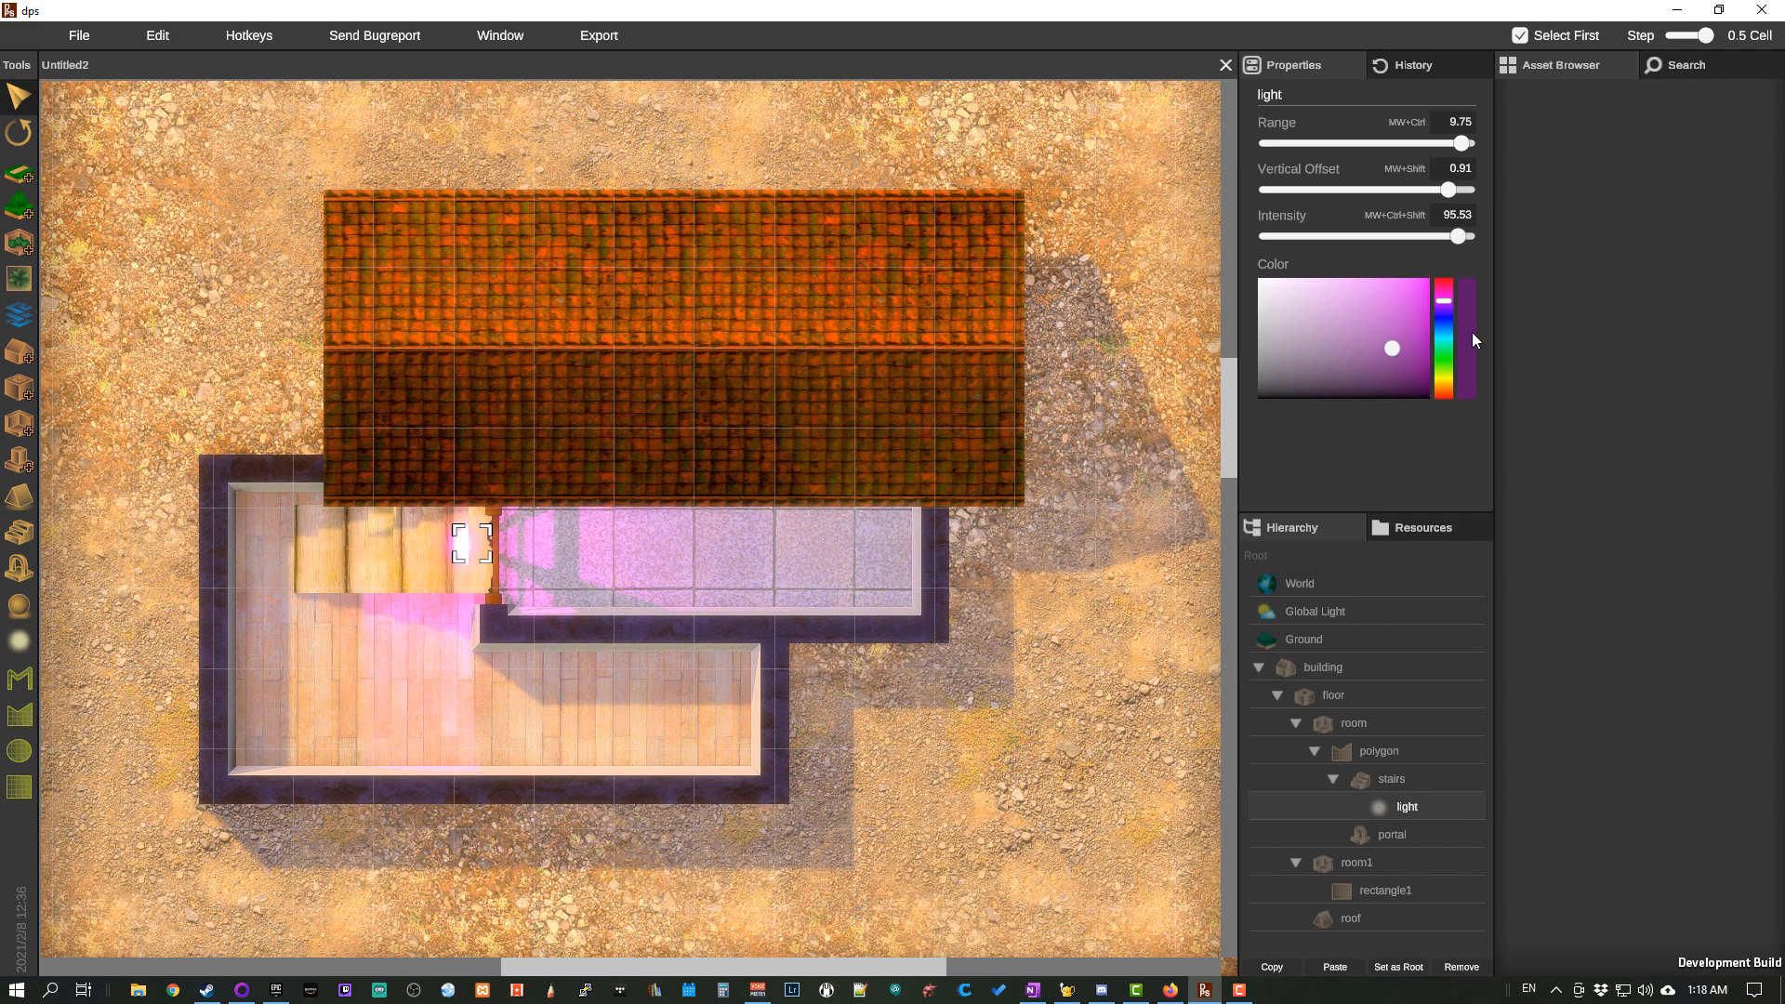
{"action": "left_click_drag", "start_coordinate": [1444, 306], "coordinate": [1443, 337]}
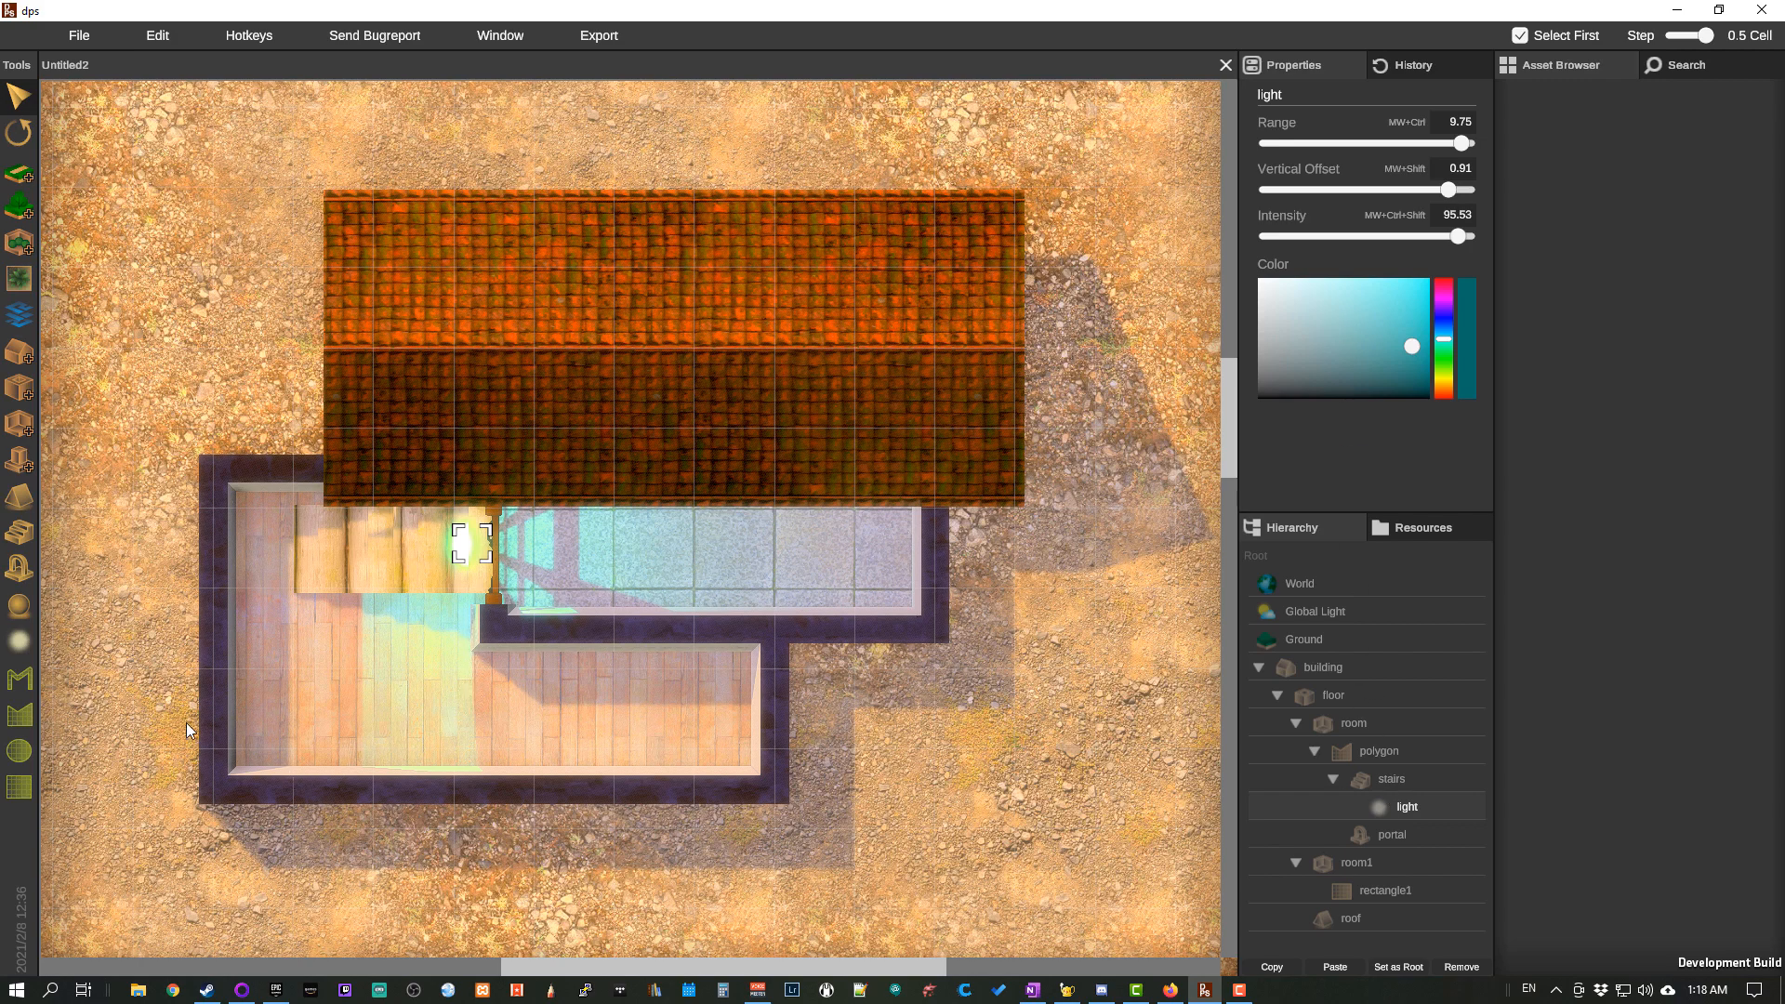
Step: Place one stool object on the wooden floor and another on the open ground outside the building
{"action": "left_click", "coordinate": [18, 606]}
{"action": "left_click", "coordinate": [1120, 644]}
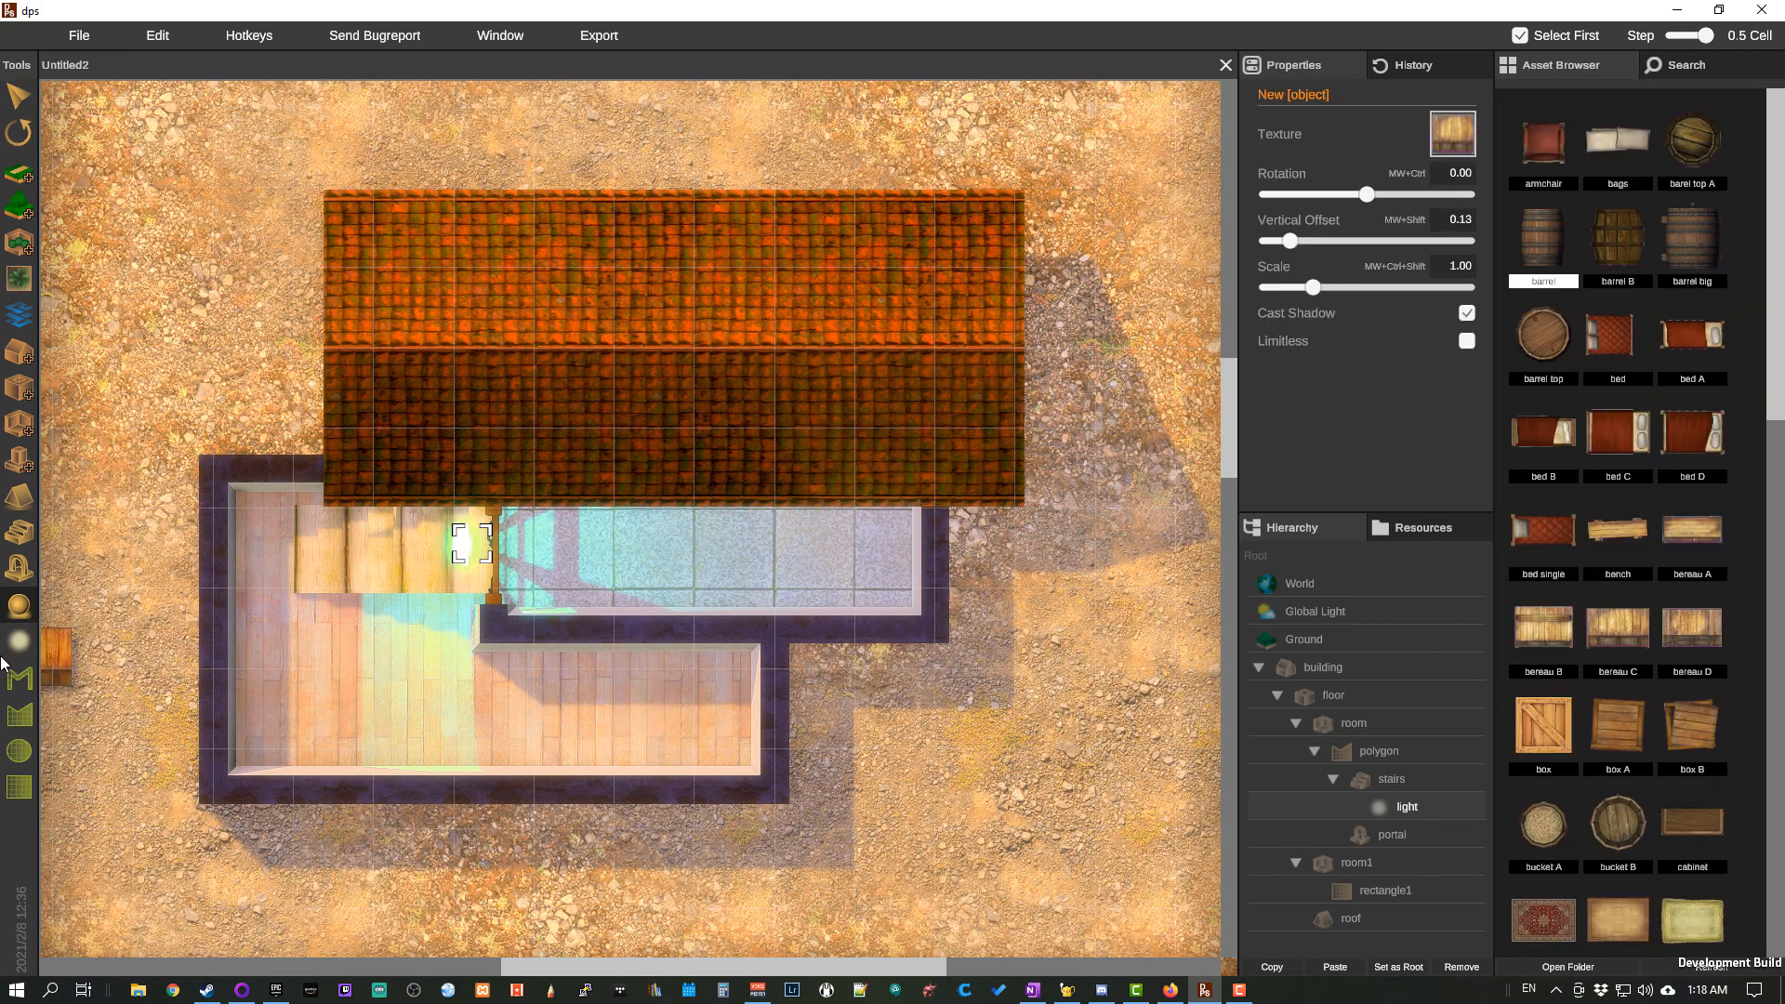
{"action": "scroll", "coordinate": [1602, 778], "scroll_direction": "down", "scroll_amount": 10}
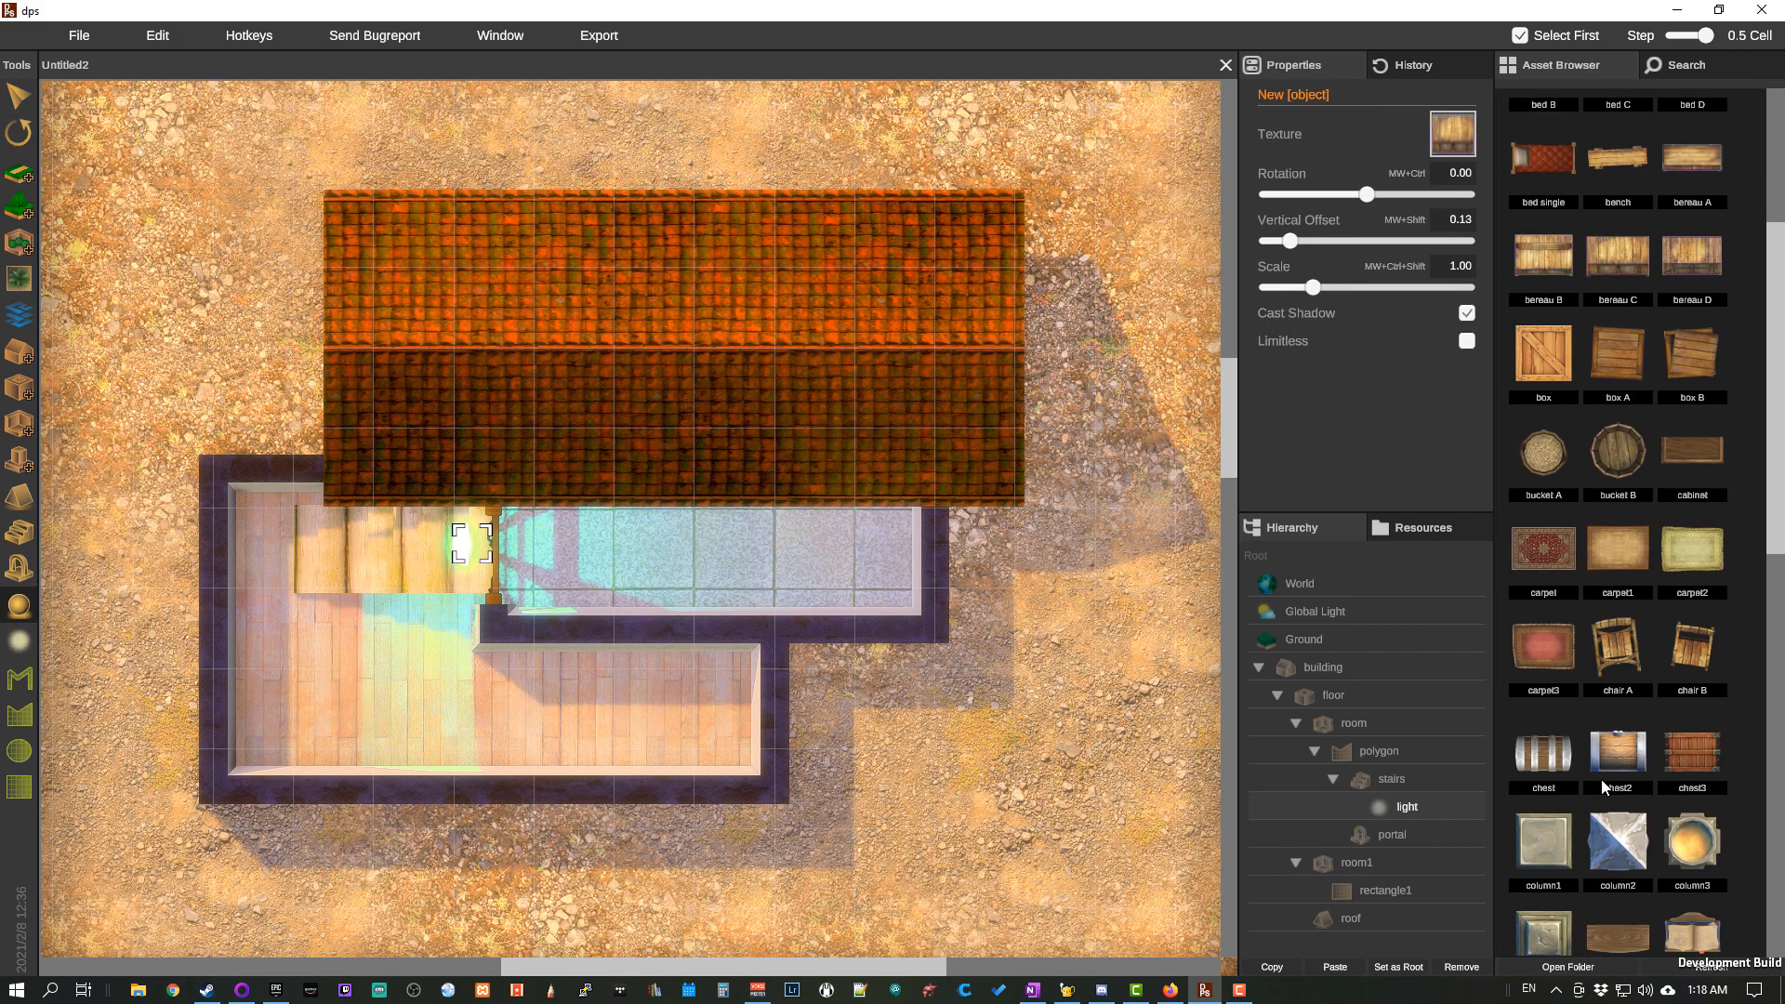
{"action": "scroll", "coordinate": [1599, 779], "scroll_direction": "down", "scroll_amount": 2}
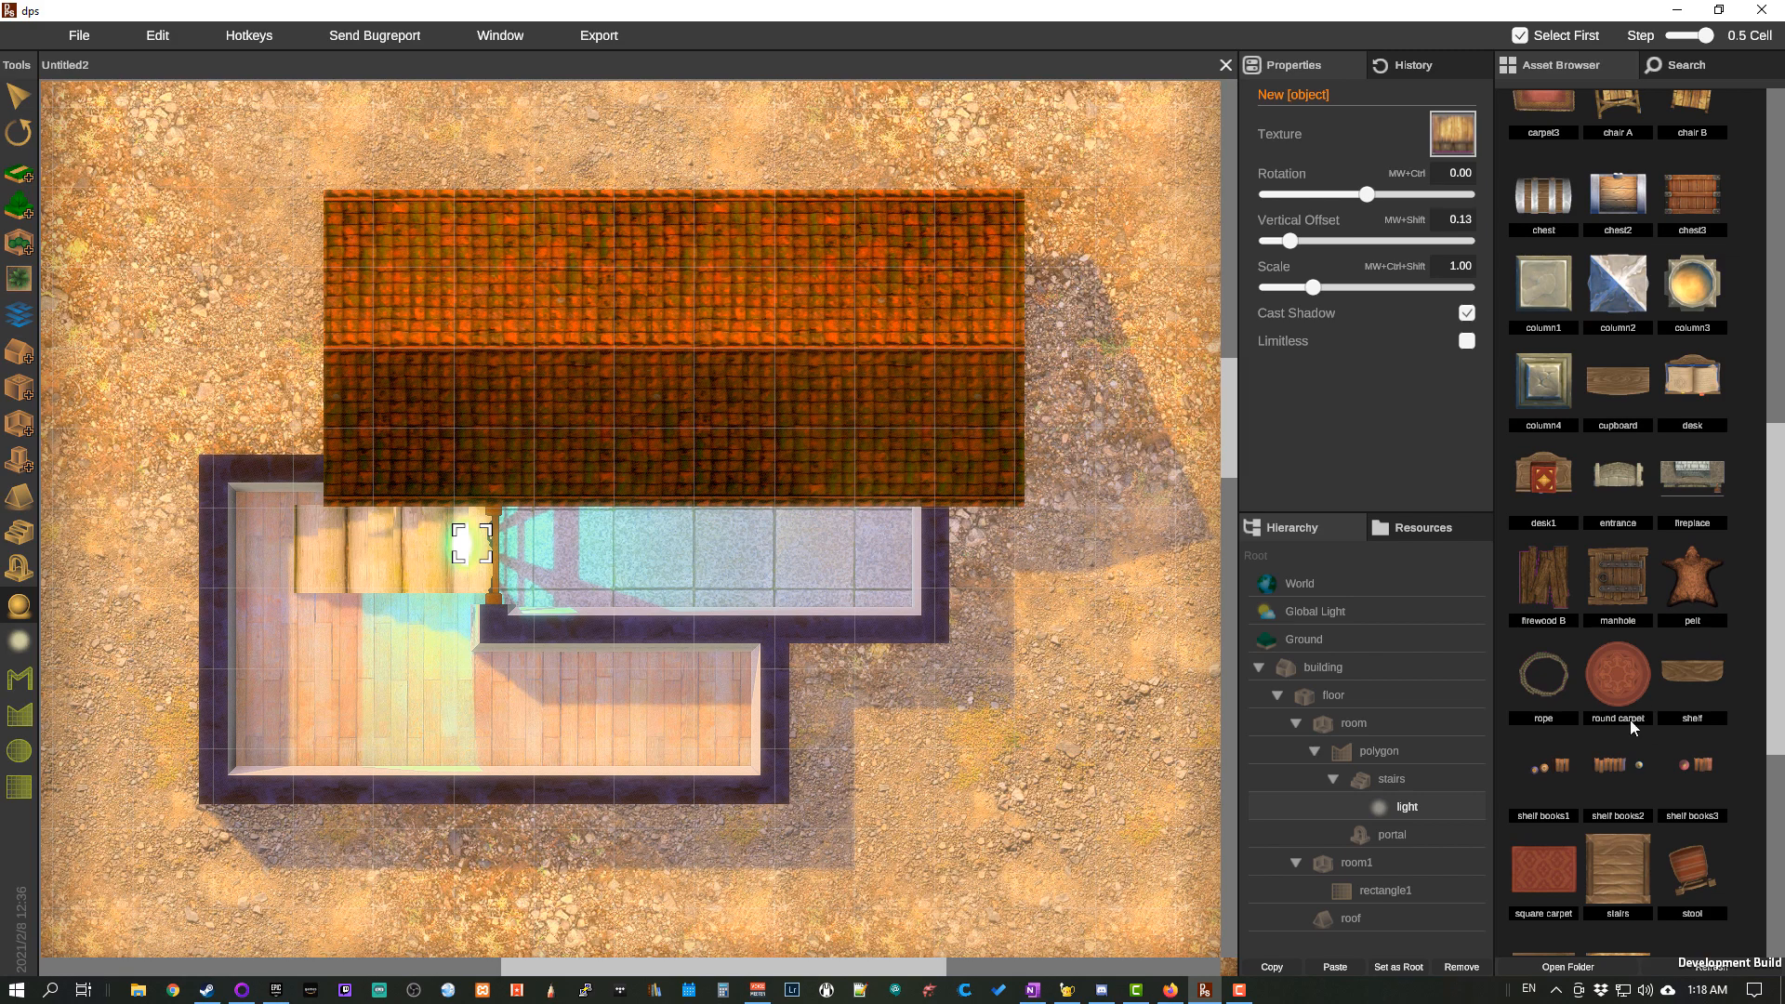
{"action": "scroll", "coordinate": [1648, 828], "scroll_direction": "down", "scroll_amount": 2}
{"action": "left_click", "coordinate": [1703, 717]}
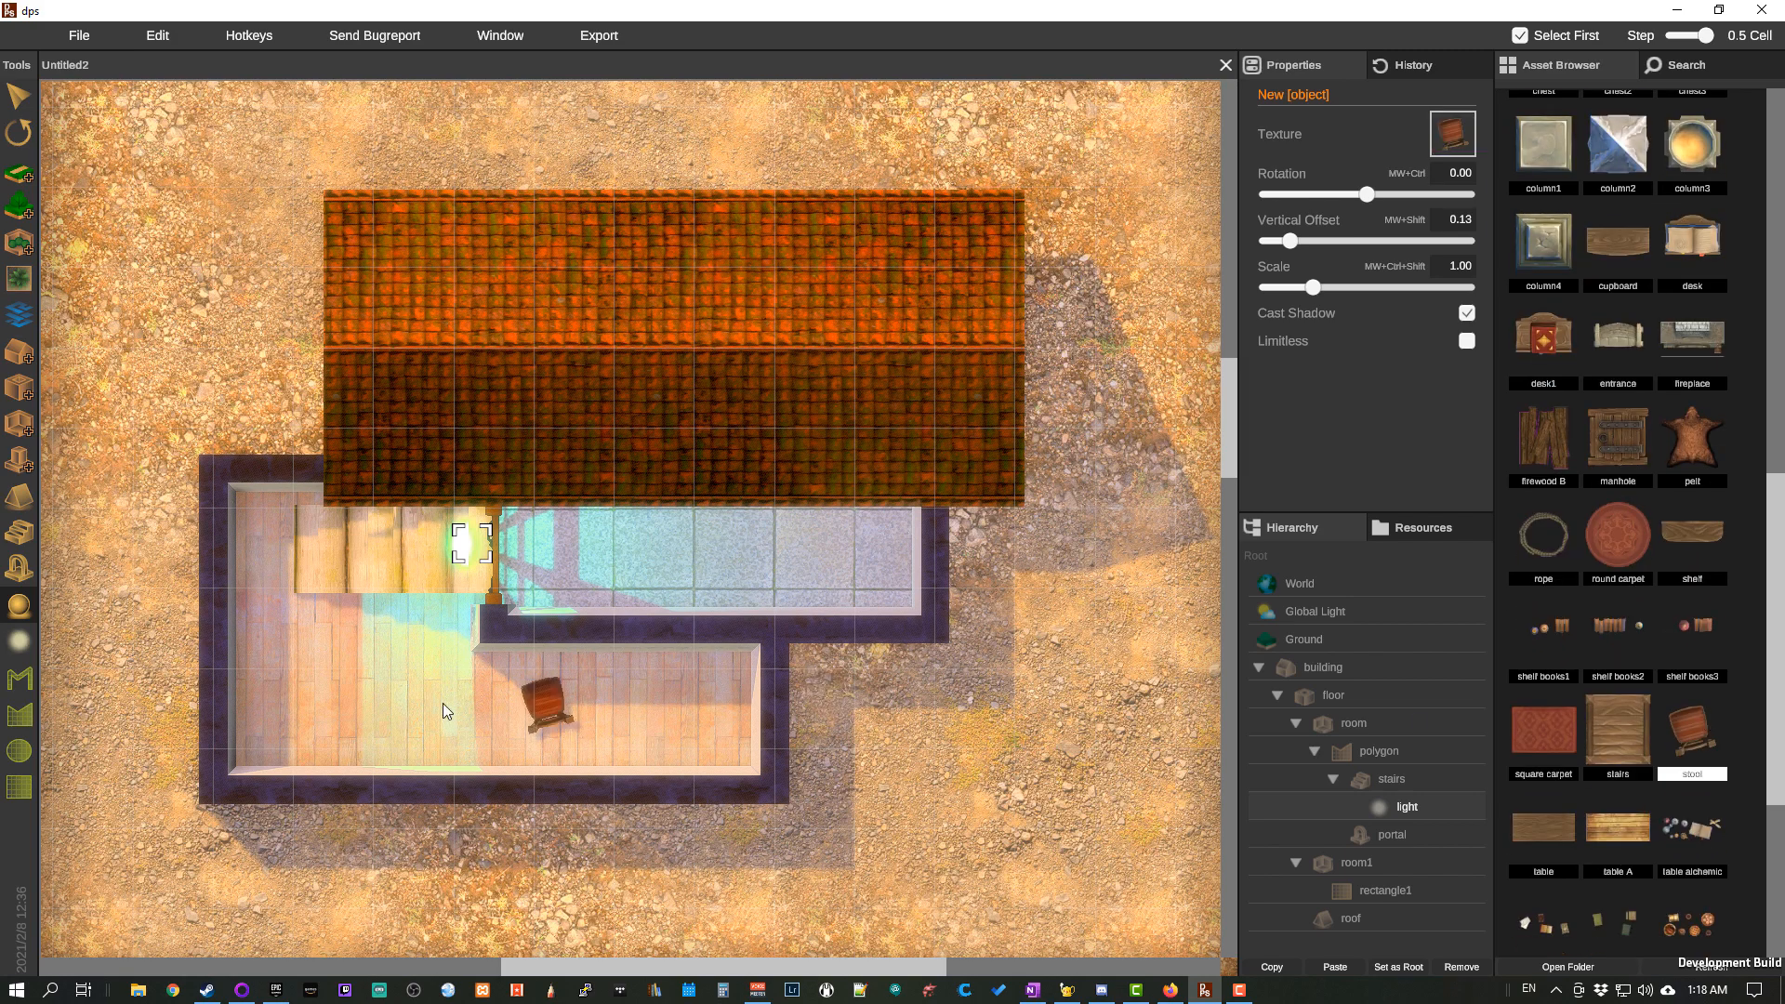
{"action": "left_click", "coordinate": [343, 718]}
{"action": "left_click", "coordinate": [1018, 820]}
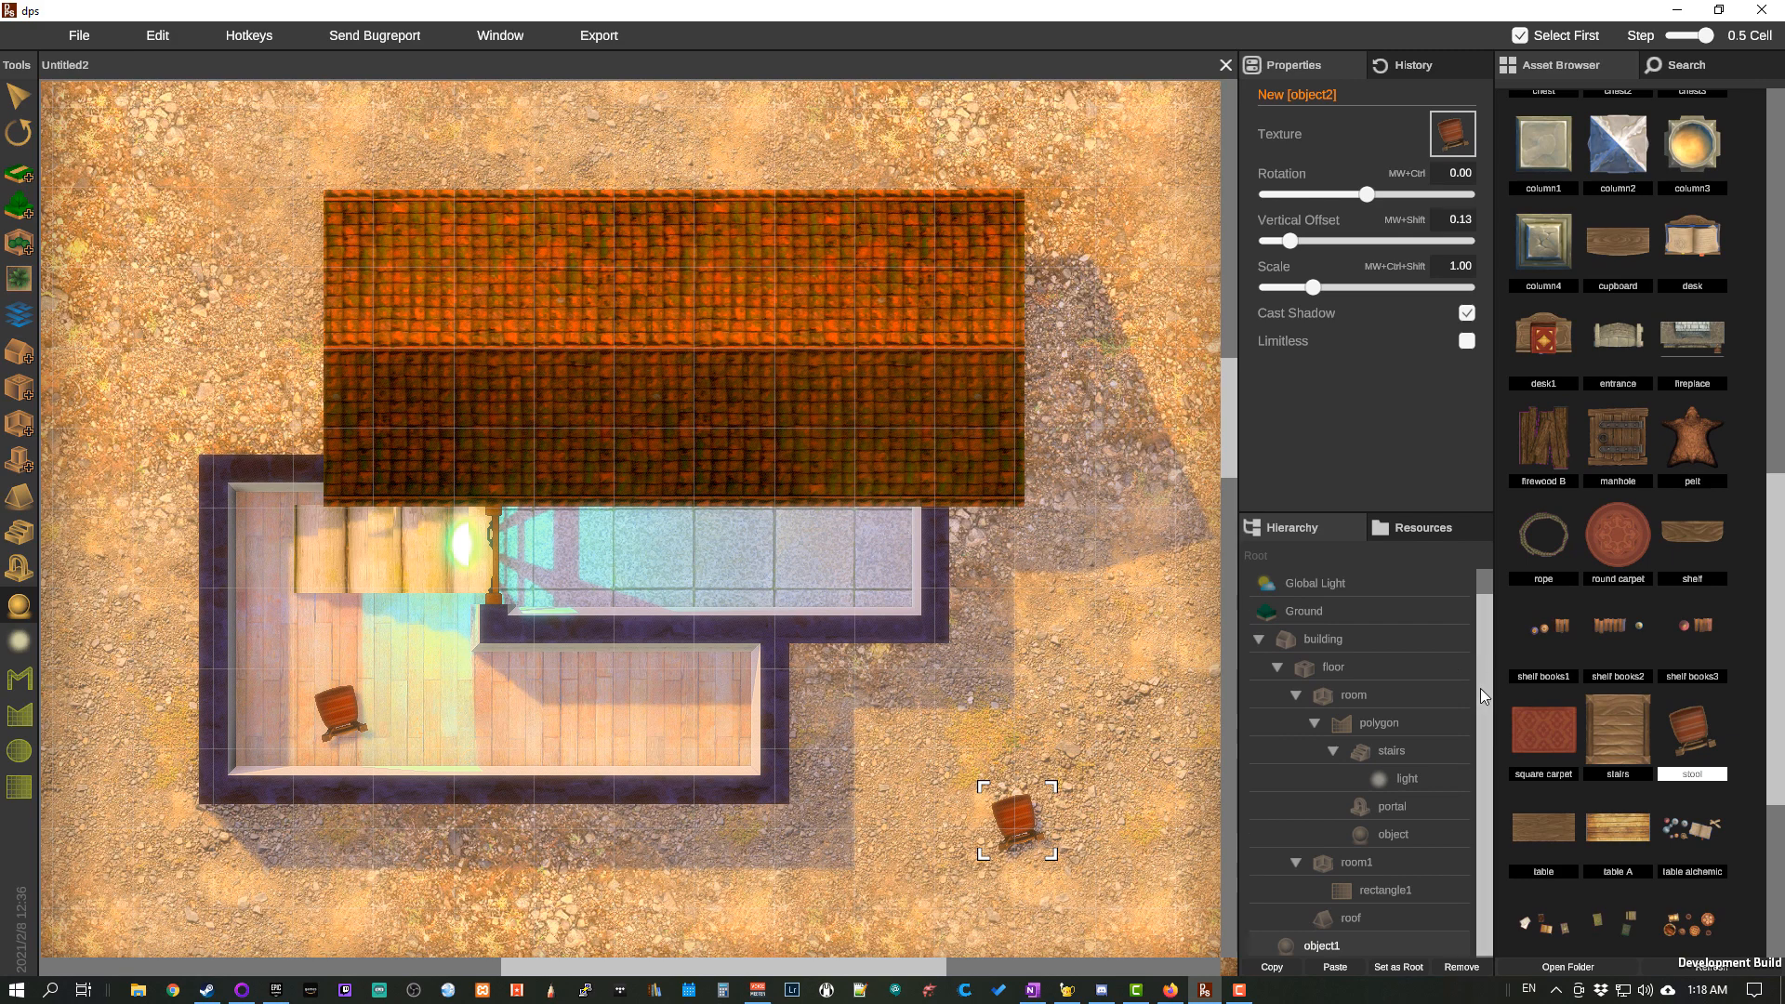
Step: Place two more stools on the wooden floor, one in the narrow wing and one below the stairs
{"action": "left_click_drag", "start_coordinate": [1480, 688], "coordinate": [1480, 683]}
{"action": "left_click", "coordinate": [539, 694]}
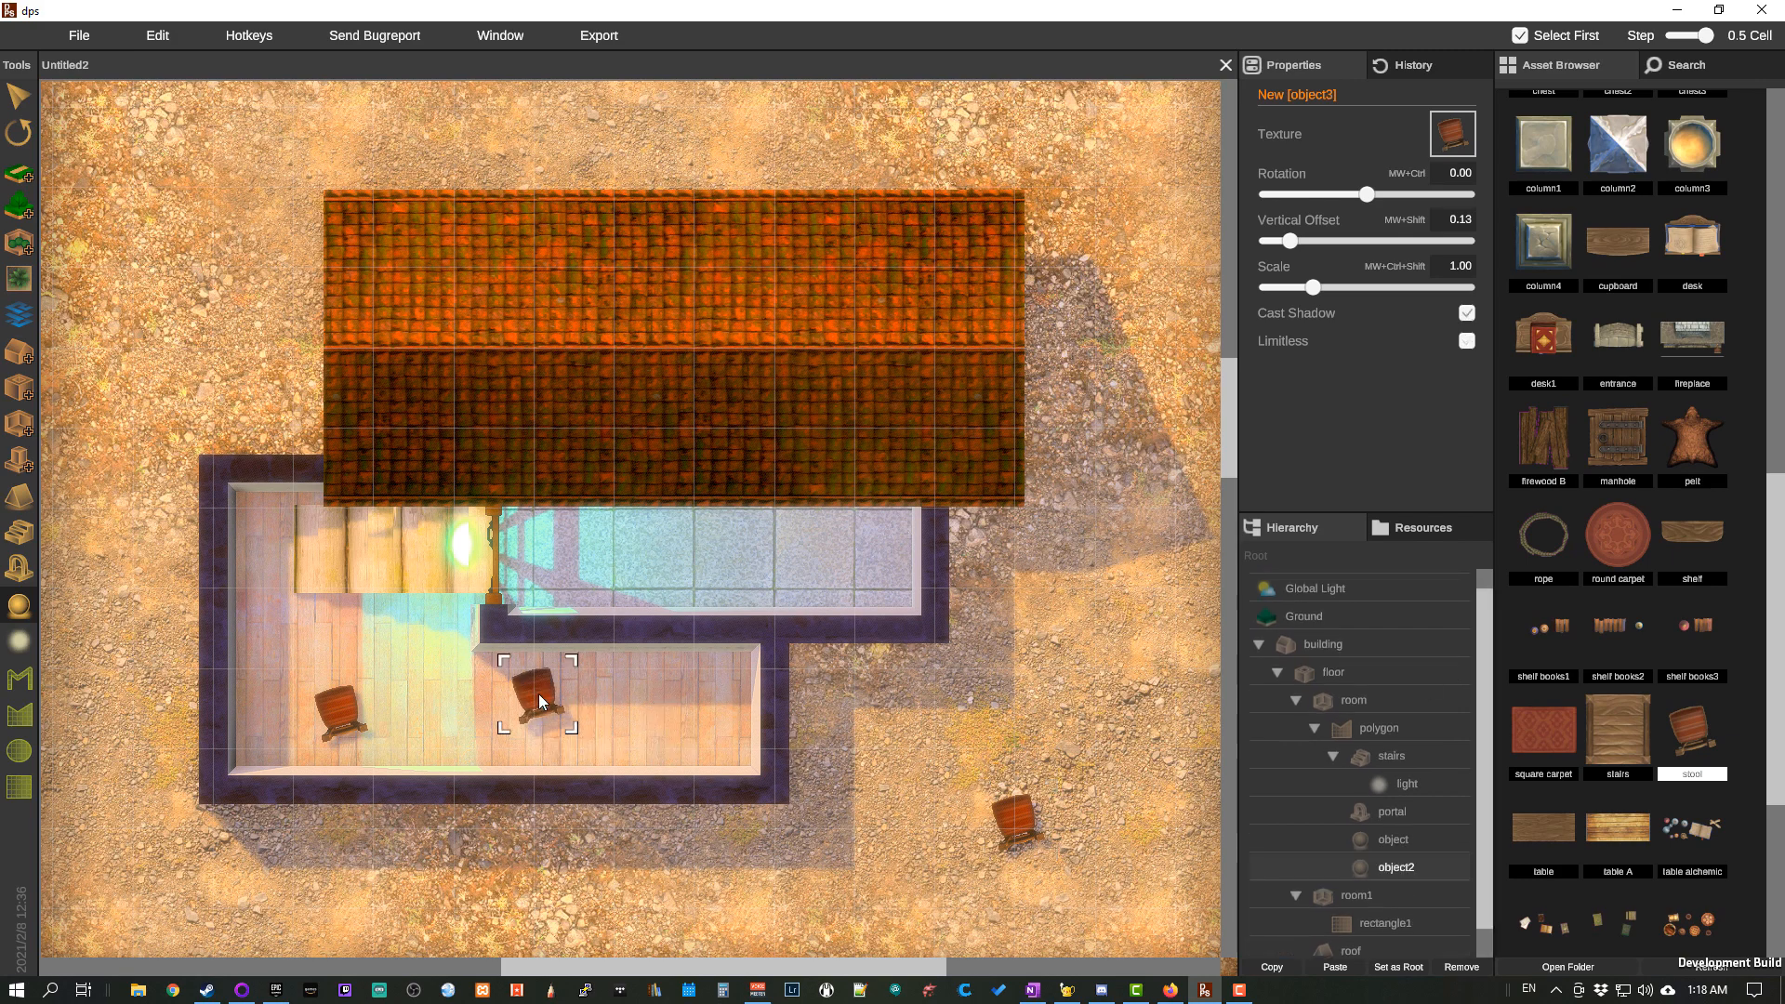
{"action": "left_click", "coordinate": [429, 639]}
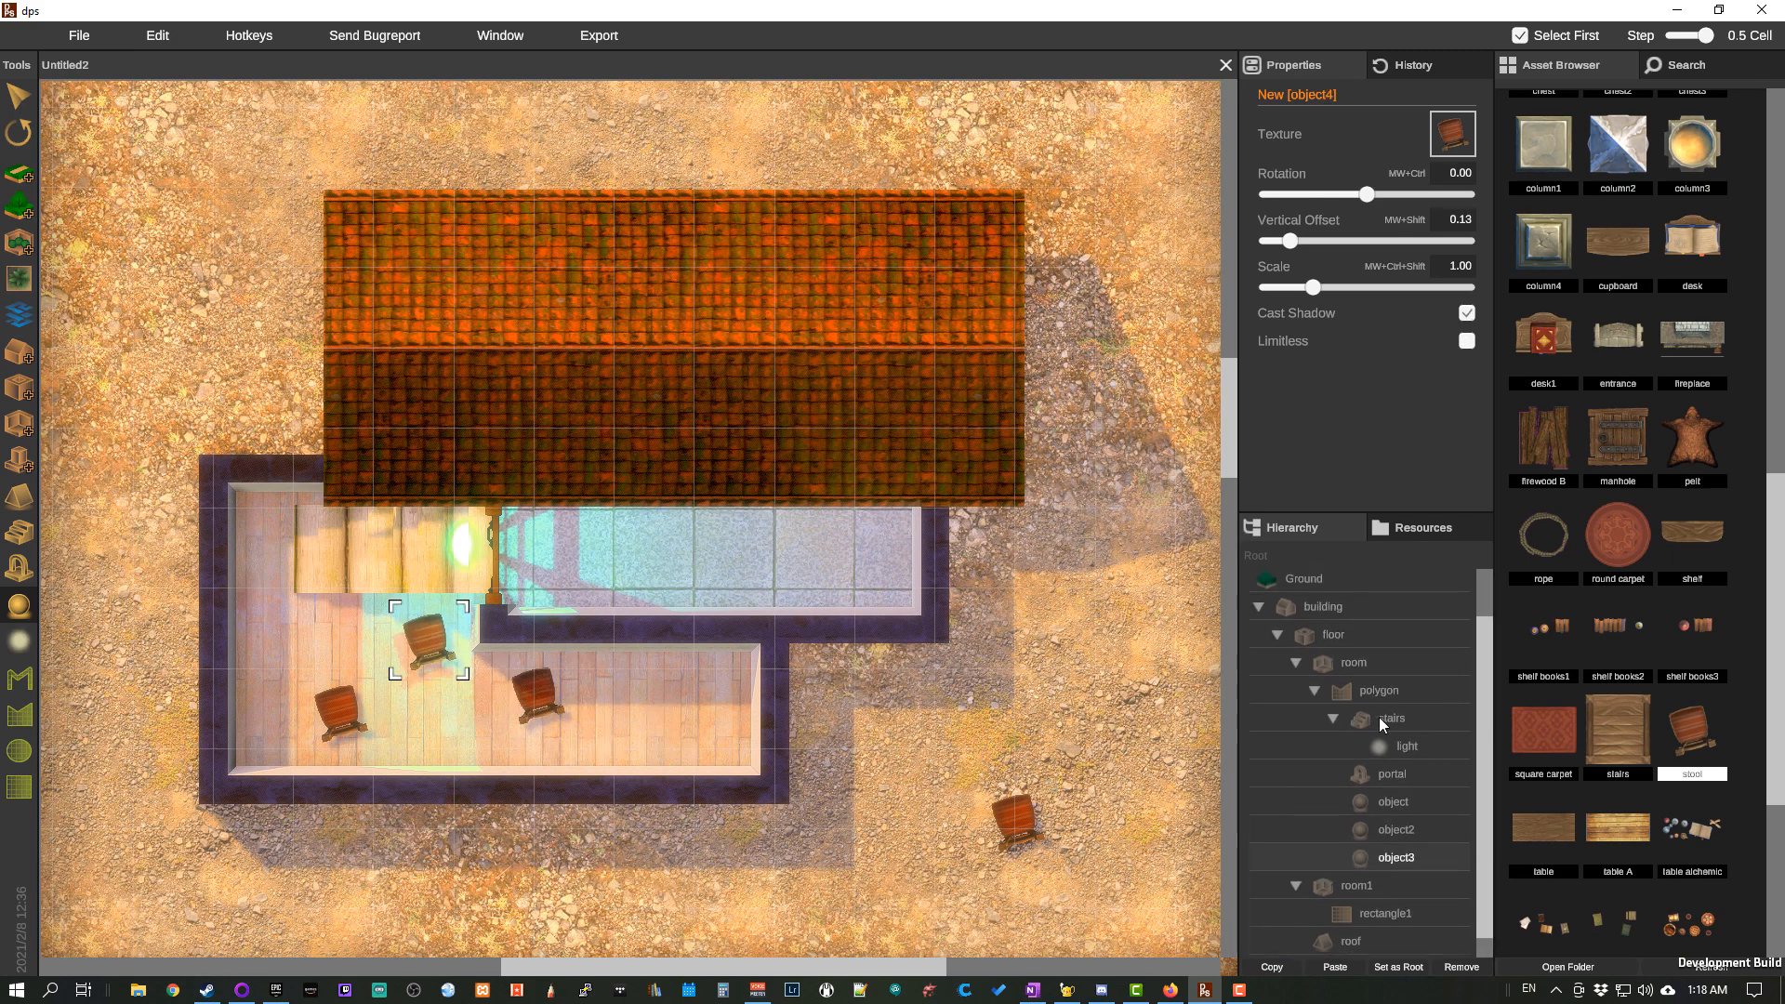
Step: Select the wooden-floored room's polygon and examine which of the placed stools are nested under it in the hierarchy
{"action": "left_click", "coordinate": [1328, 686]}
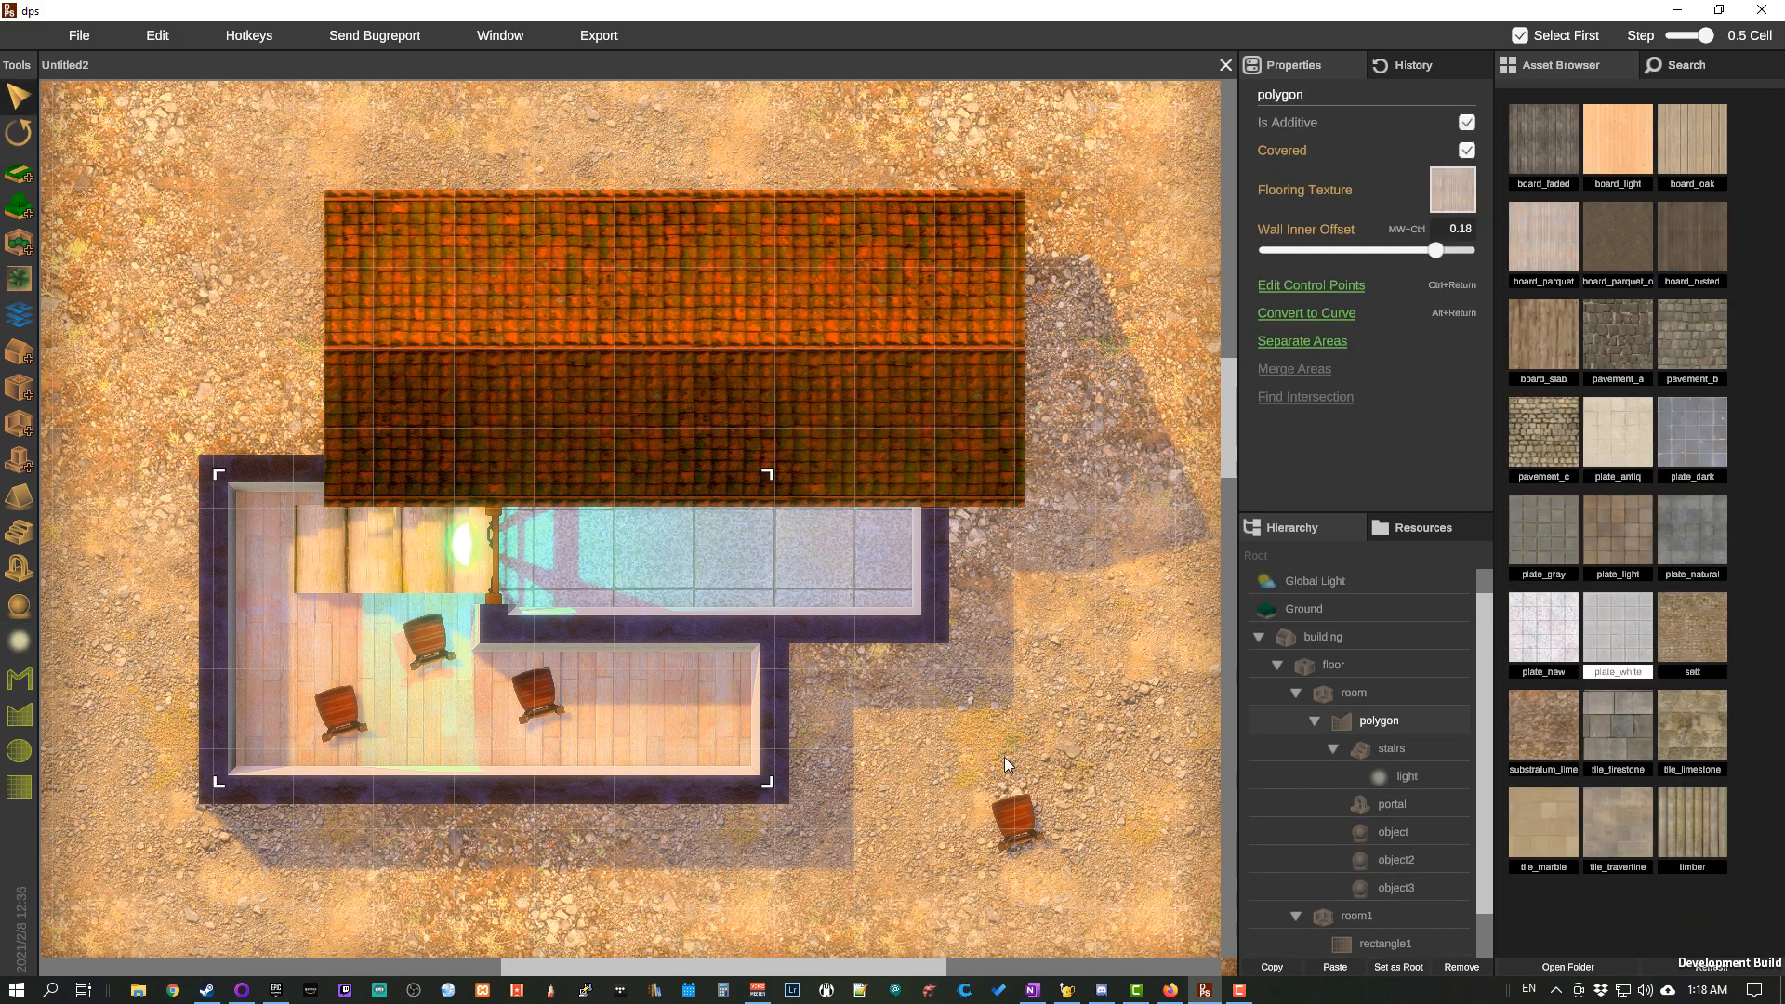
{"action": "scroll", "coordinate": [1008, 795], "scroll_direction": "down", "scroll_amount": 2}
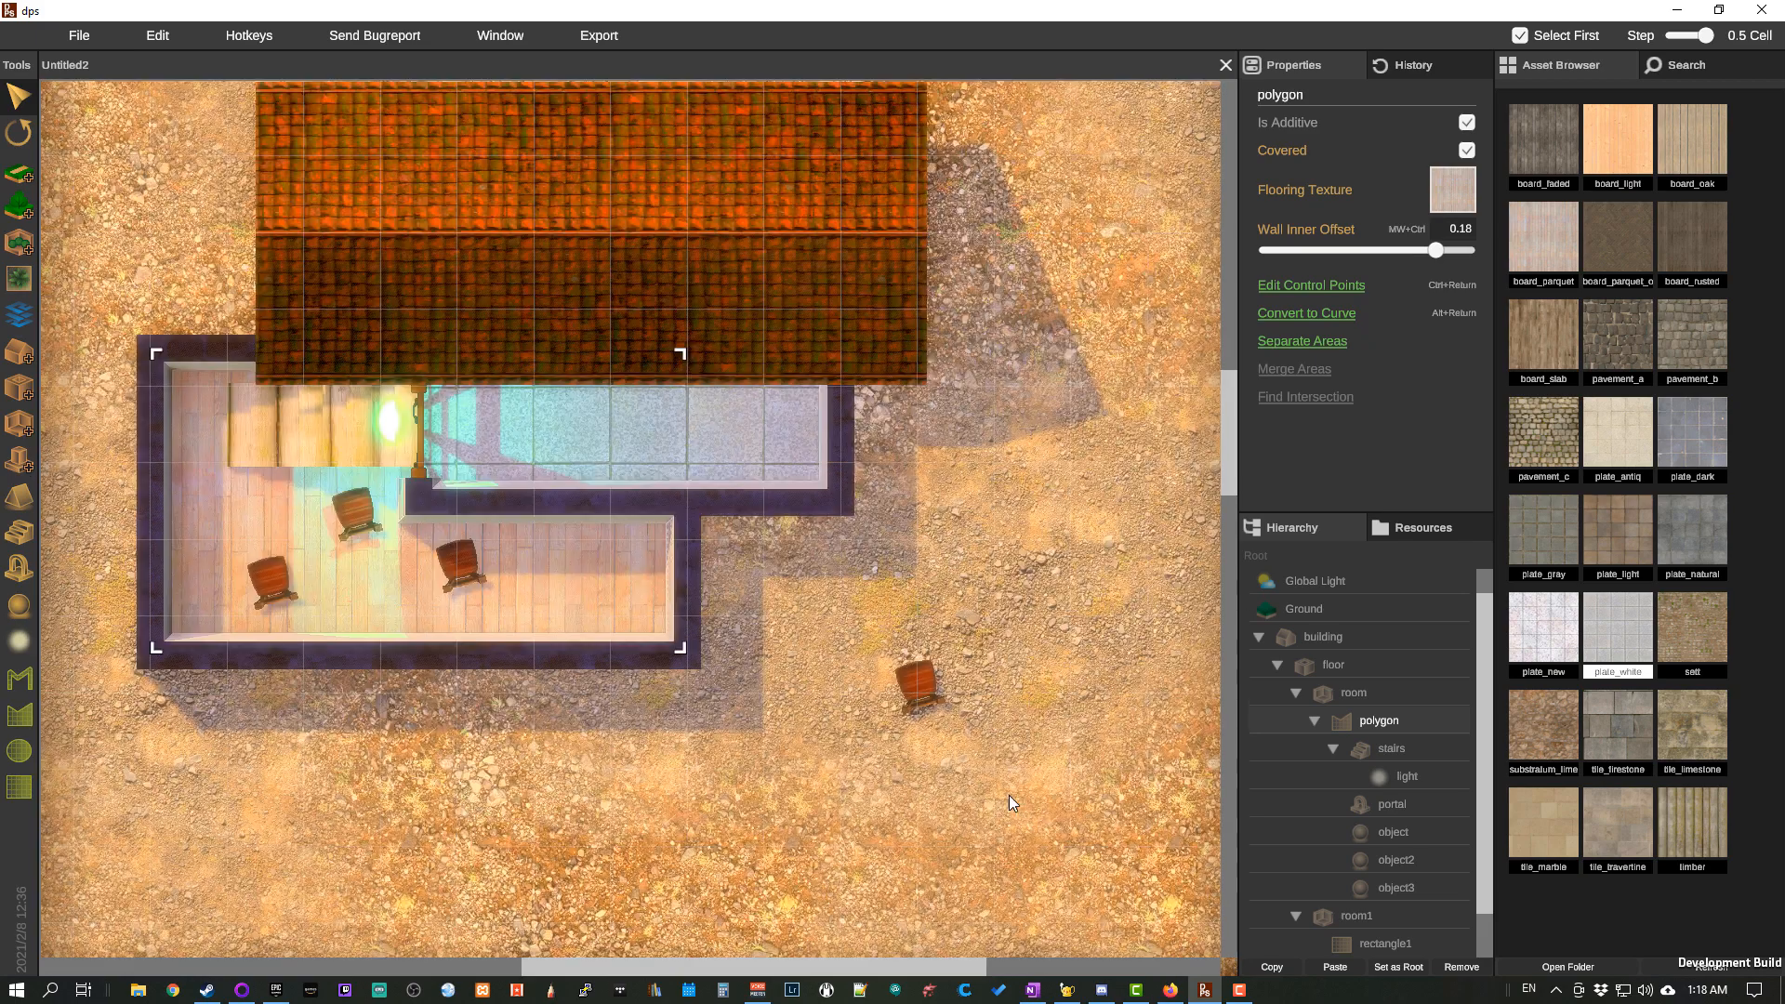
{"action": "scroll", "coordinate": [827, 646], "scroll_direction": "up", "scroll_amount": 1}
{"action": "left_click_drag", "start_coordinate": [856, 653], "coordinate": [828, 680]}
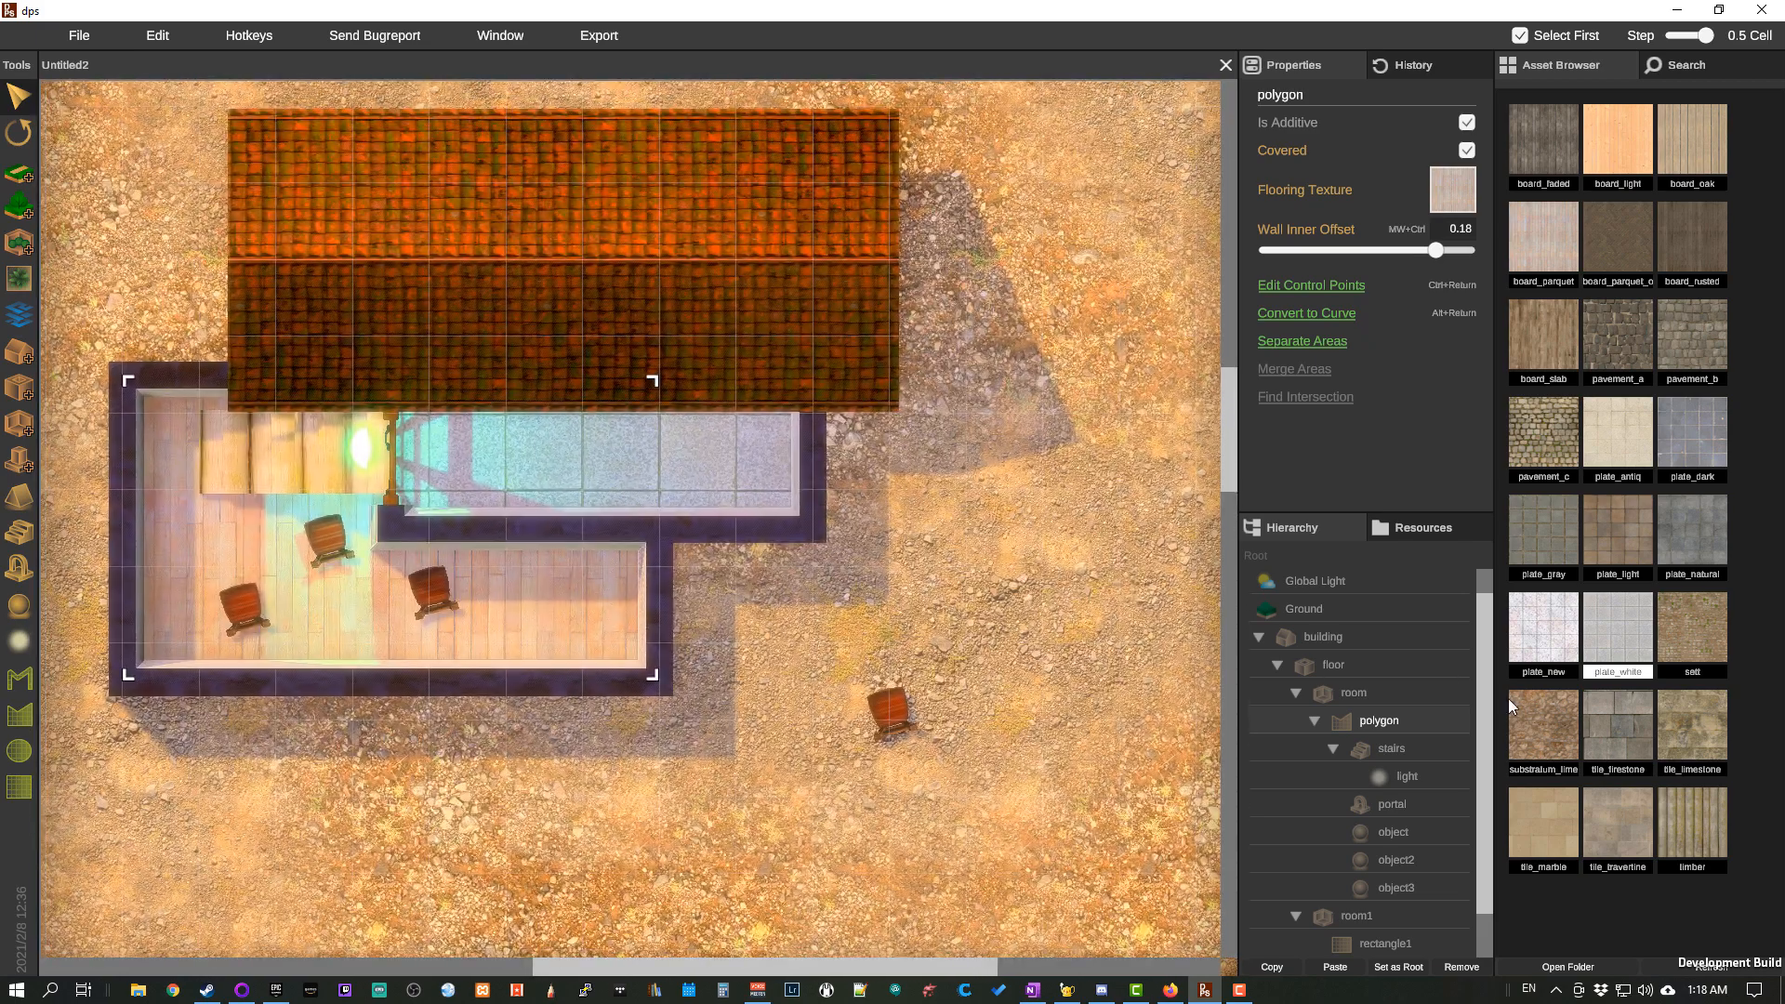
{"action": "left_click_drag", "start_coordinate": [1495, 716], "coordinate": [1482, 744]}
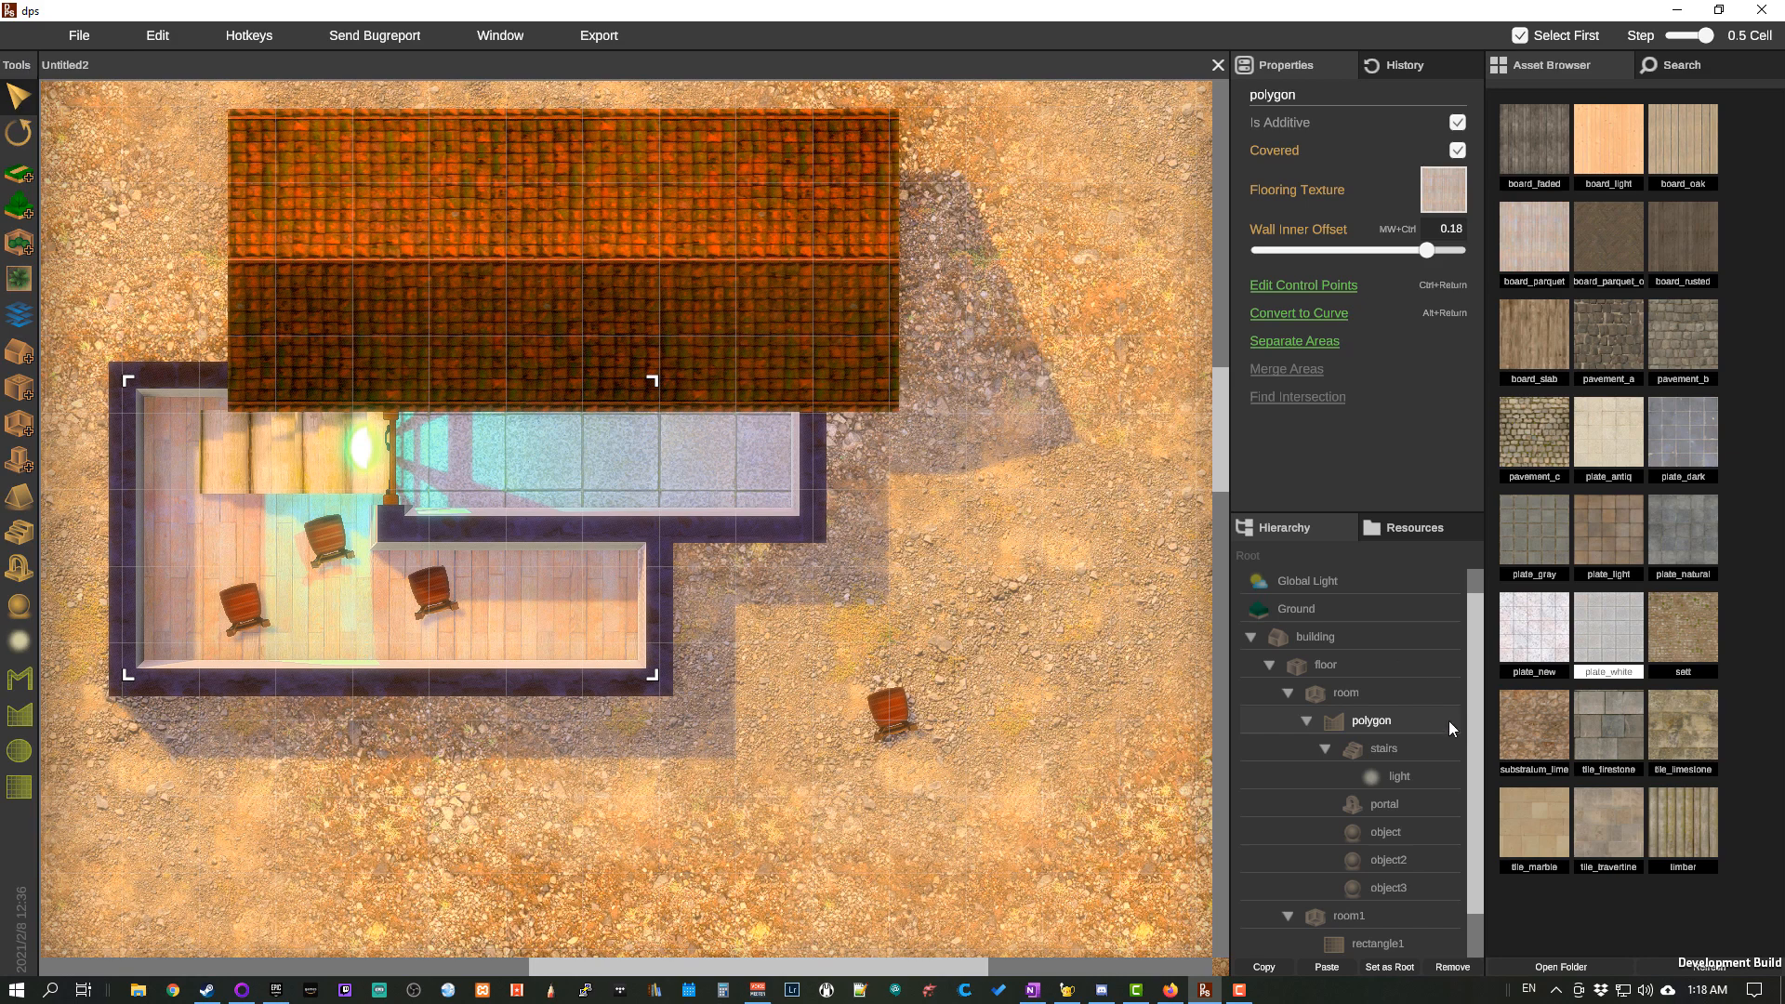
{"action": "scroll", "coordinate": [1470, 772], "scroll_direction": "down", "scroll_amount": 1}
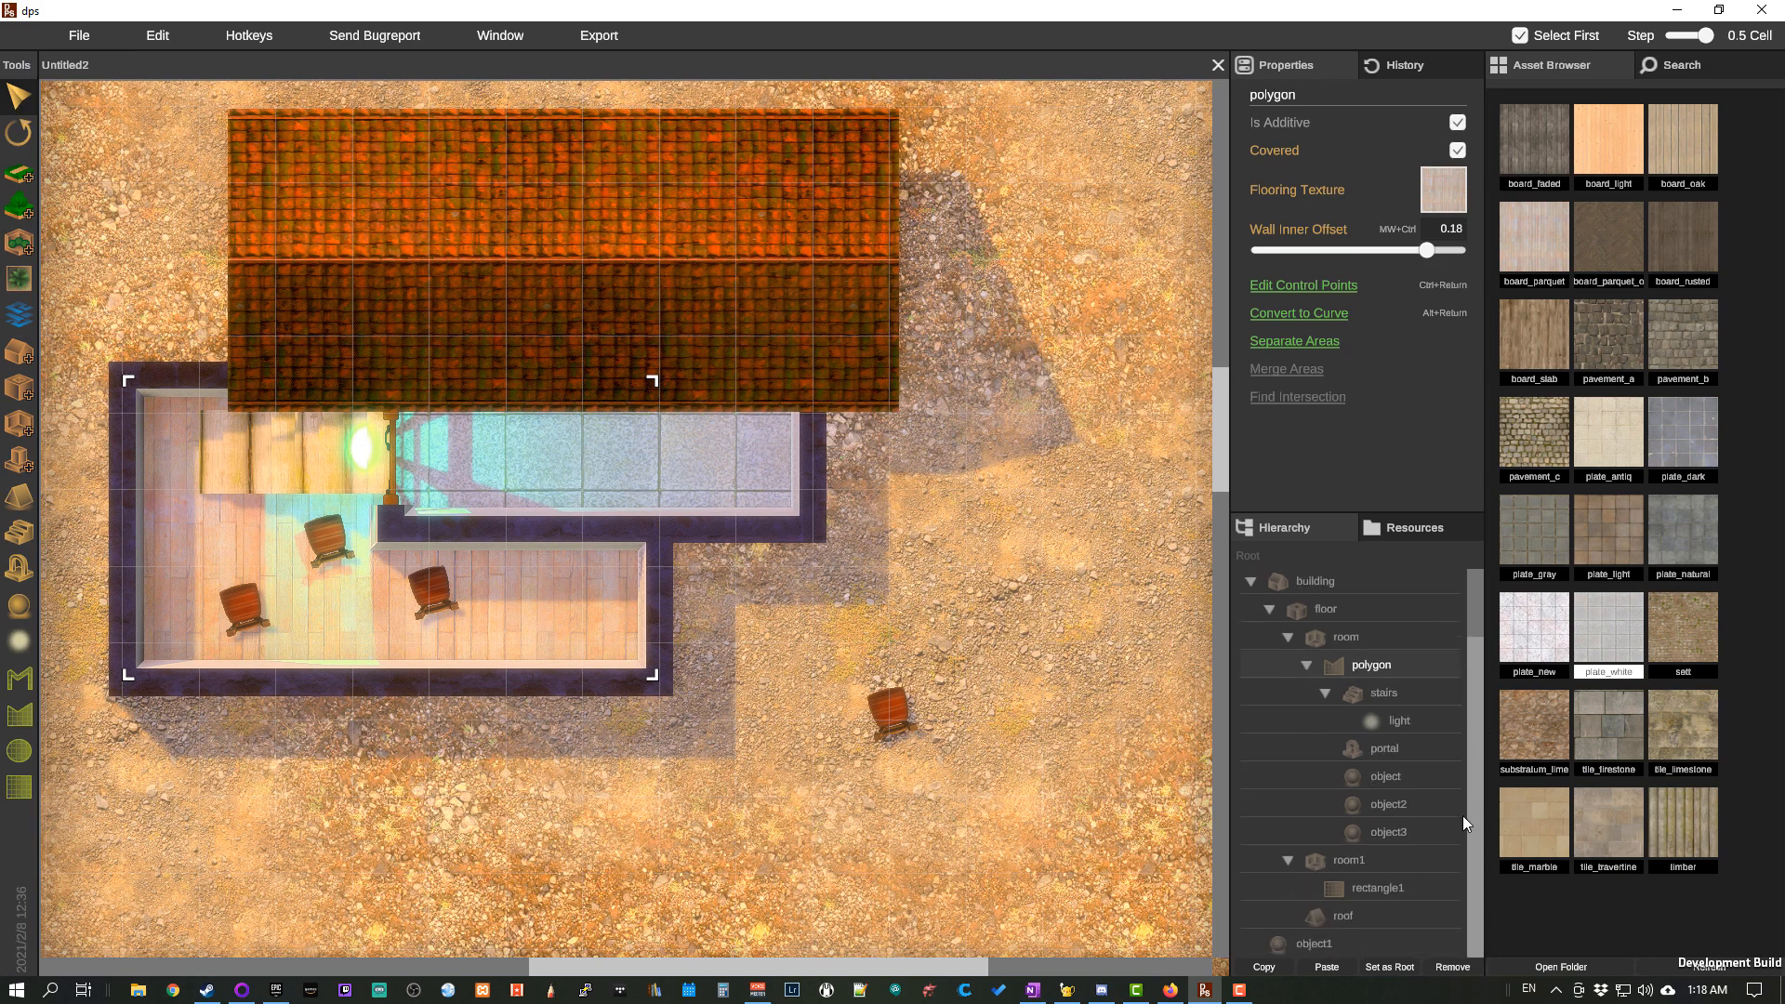
Step: Move the outside stool into the wooden-floored room's area and back out onto the open ground beside the building
{"action": "left_click", "coordinate": [1325, 949]}
{"action": "left_click_drag", "start_coordinate": [899, 719], "coordinate": [851, 738]}
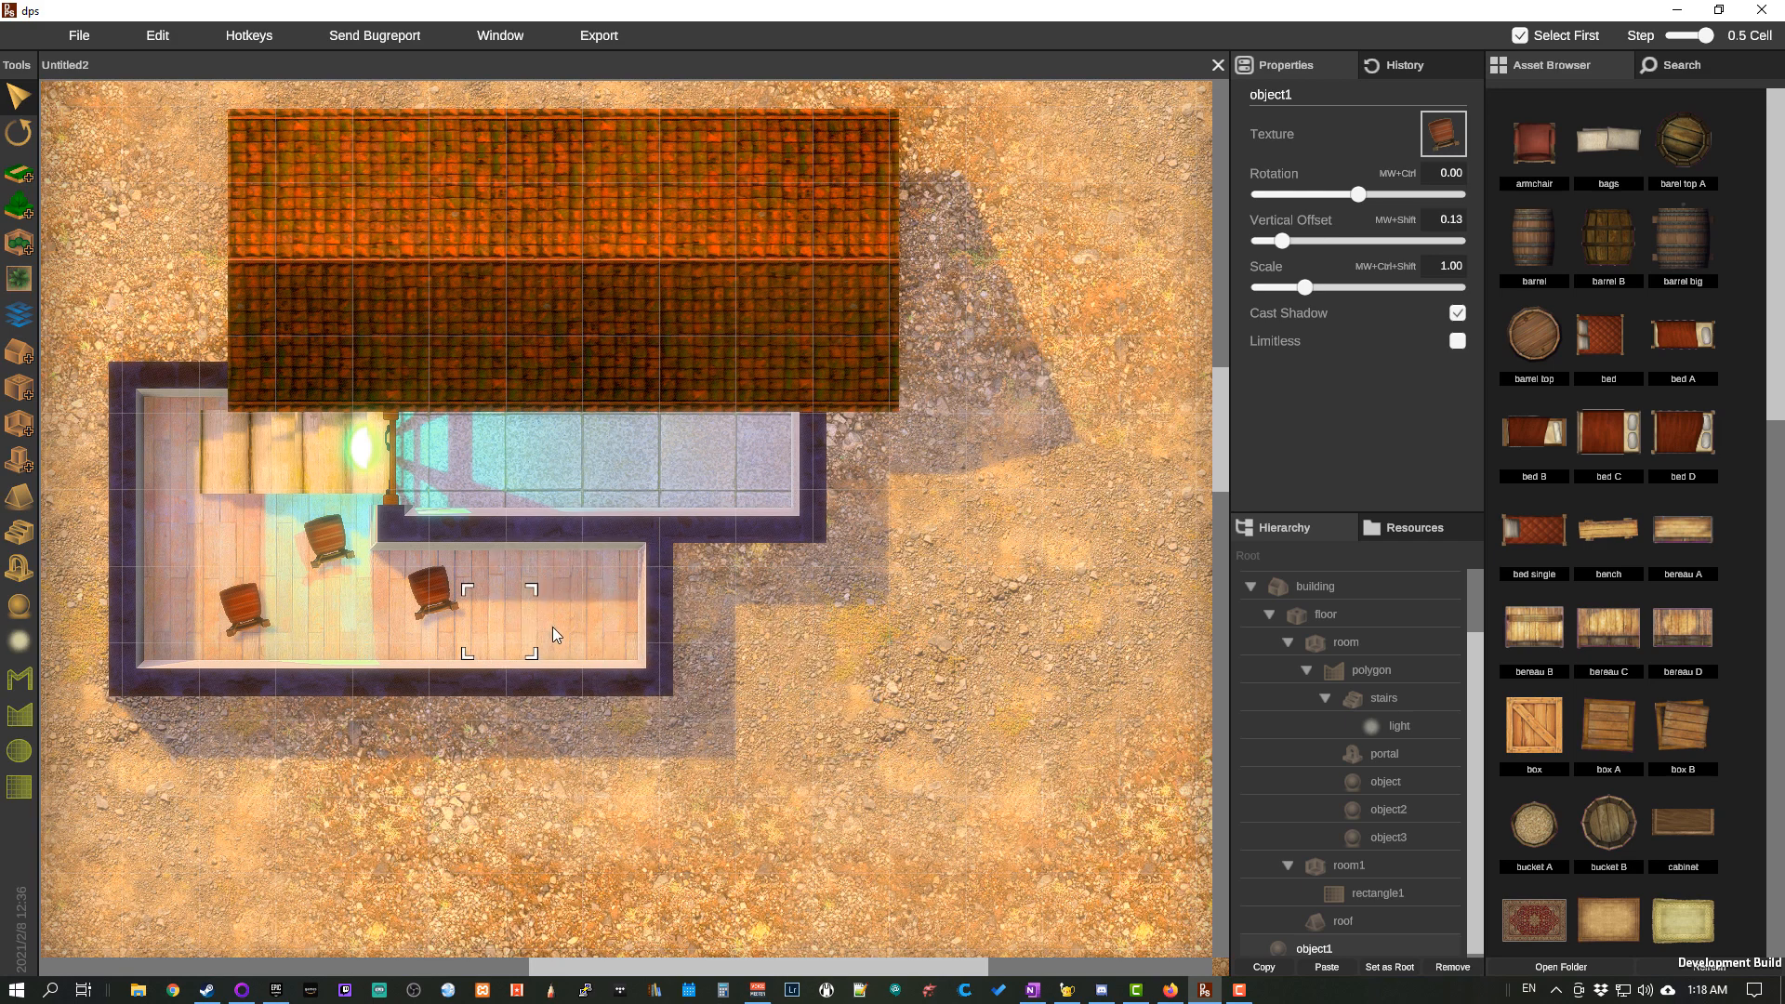
{"action": "left_click_drag", "start_coordinate": [553, 628], "coordinate": [741, 631]}
{"action": "left_click_drag", "start_coordinate": [752, 643], "coordinate": [623, 642]}
{"action": "left_click_drag", "start_coordinate": [481, 607], "coordinate": [876, 670]}
{"action": "left_click", "coordinate": [1320, 948]}
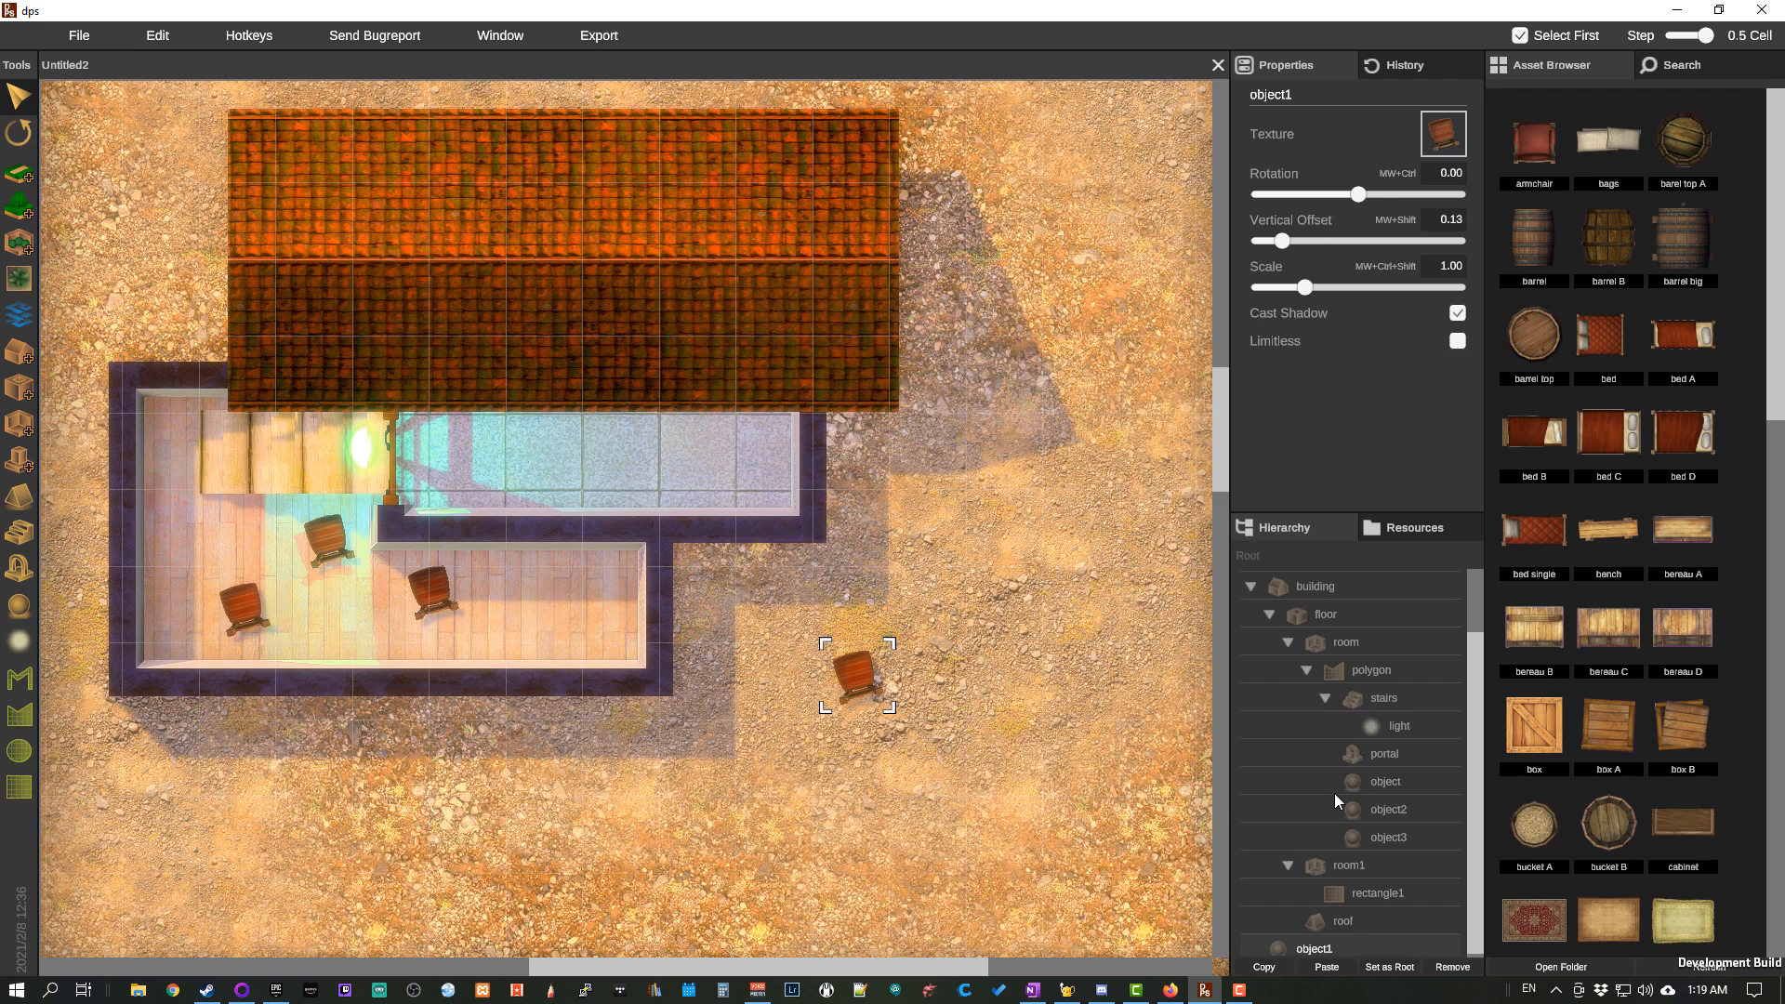
Step: Change the texture of the leftmost stool in the wooden-floored room to barrel top
{"action": "left_click", "coordinate": [1369, 785]}
{"action": "left_click_drag", "start_coordinate": [422, 618], "coordinate": [600, 583]}
{"action": "scroll", "coordinate": [571, 673], "scroll_direction": "up", "scroll_amount": 1}
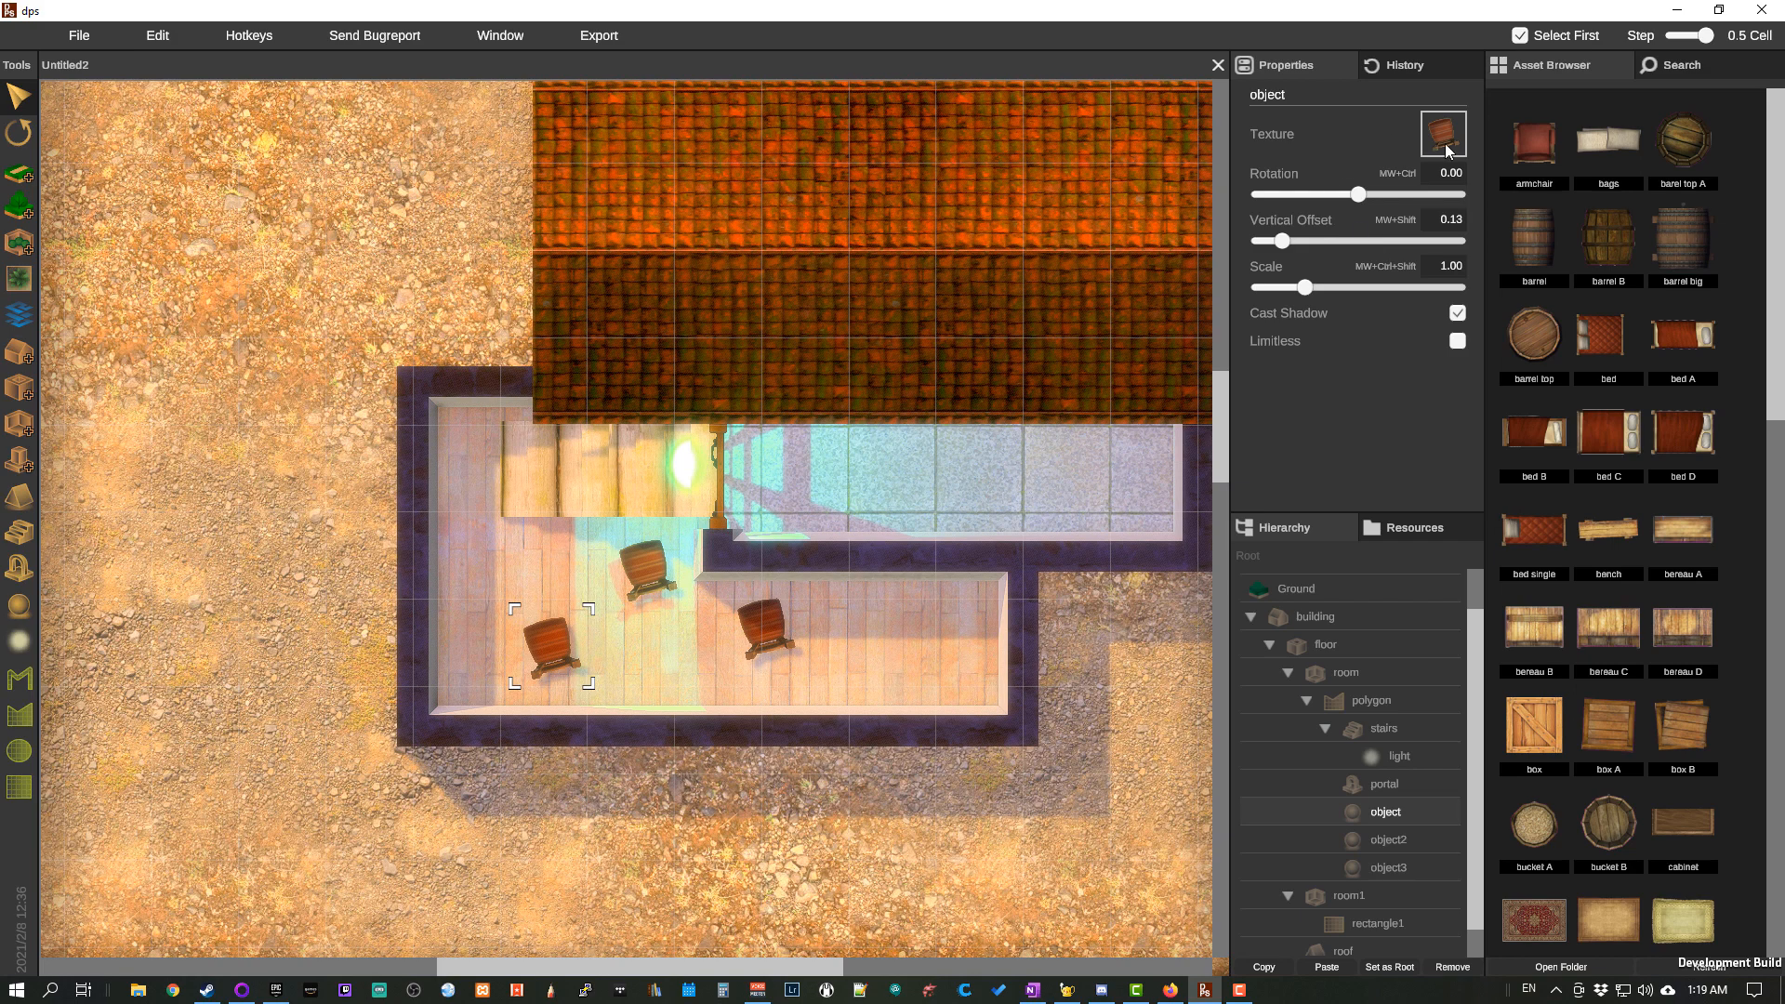
{"action": "left_click", "coordinate": [1532, 332]}
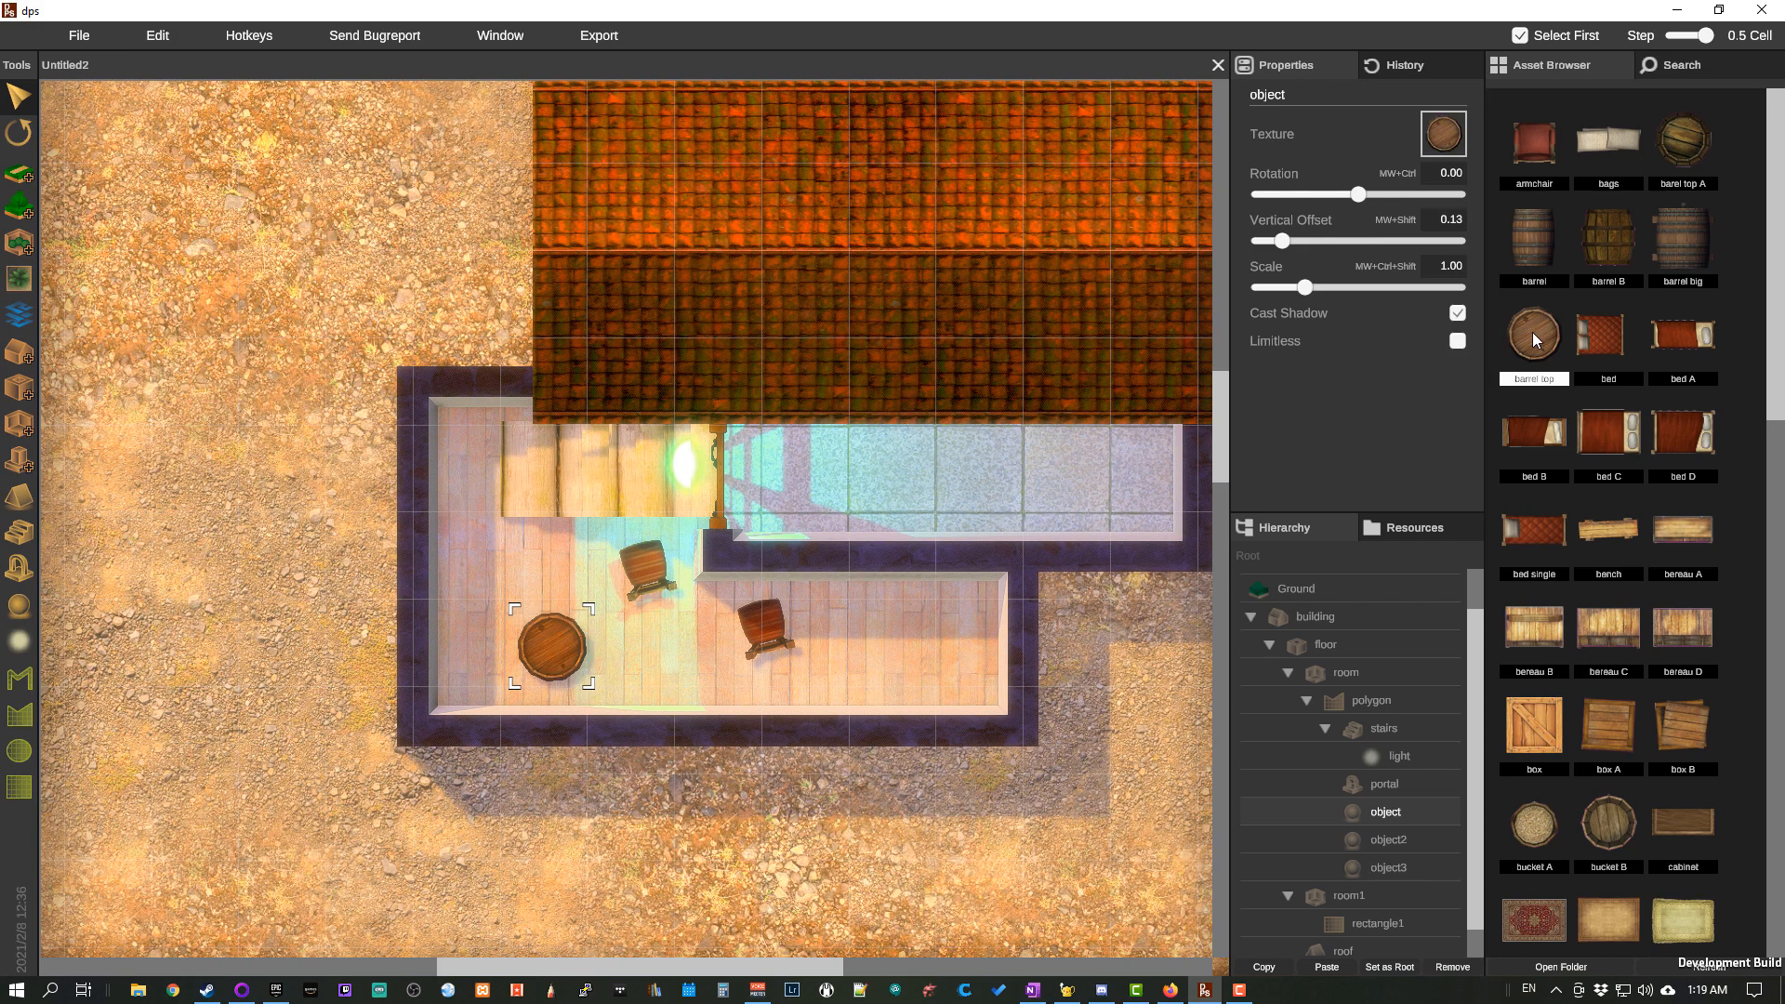
Step: Change the barrel top's texture to armchair and set its rotation to -10, vertical offset to 0.30 and scale to 0.98
{"action": "left_click", "coordinate": [1539, 224]}
{"action": "left_click", "coordinate": [1548, 142]}
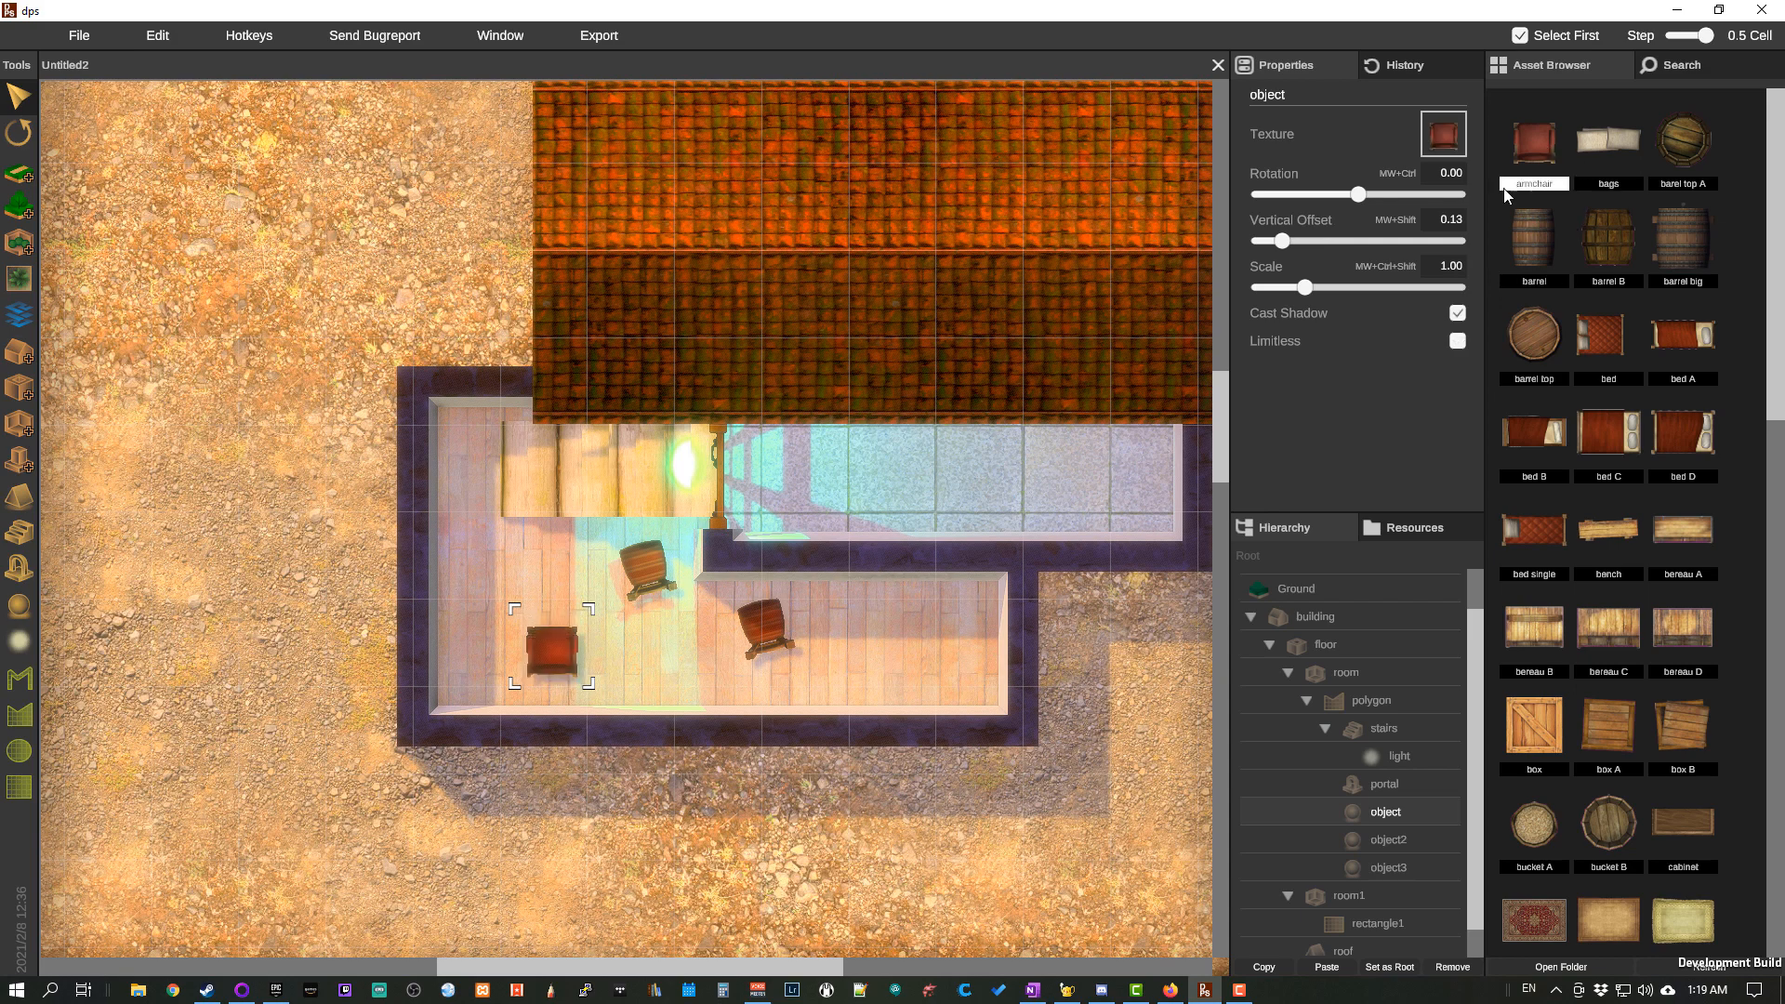
{"action": "mouse_move", "coordinate": [1358, 194]}
{"action": "left_mouse_down"}
{"action": "mouse_move", "coordinate": [1457, 197]}
{"action": "mouse_move", "coordinate": [1264, 180]}
{"action": "mouse_move", "coordinate": [1470, 197]}
{"action": "mouse_move", "coordinate": [1353, 195]}
{"action": "mouse_move", "coordinate": [1359, 248]}
{"action": "mouse_move", "coordinate": [1291, 246]}
{"action": "mouse_move", "coordinate": [1317, 247]}
{"action": "mouse_move", "coordinate": [1328, 294]}
{"action": "mouse_move", "coordinate": [1261, 287]}
{"action": "mouse_move", "coordinate": [1408, 283]}
{"action": "mouse_move", "coordinate": [1271, 292]}
{"action": "mouse_move", "coordinate": [1303, 287]}
{"action": "left_mouse_up"}
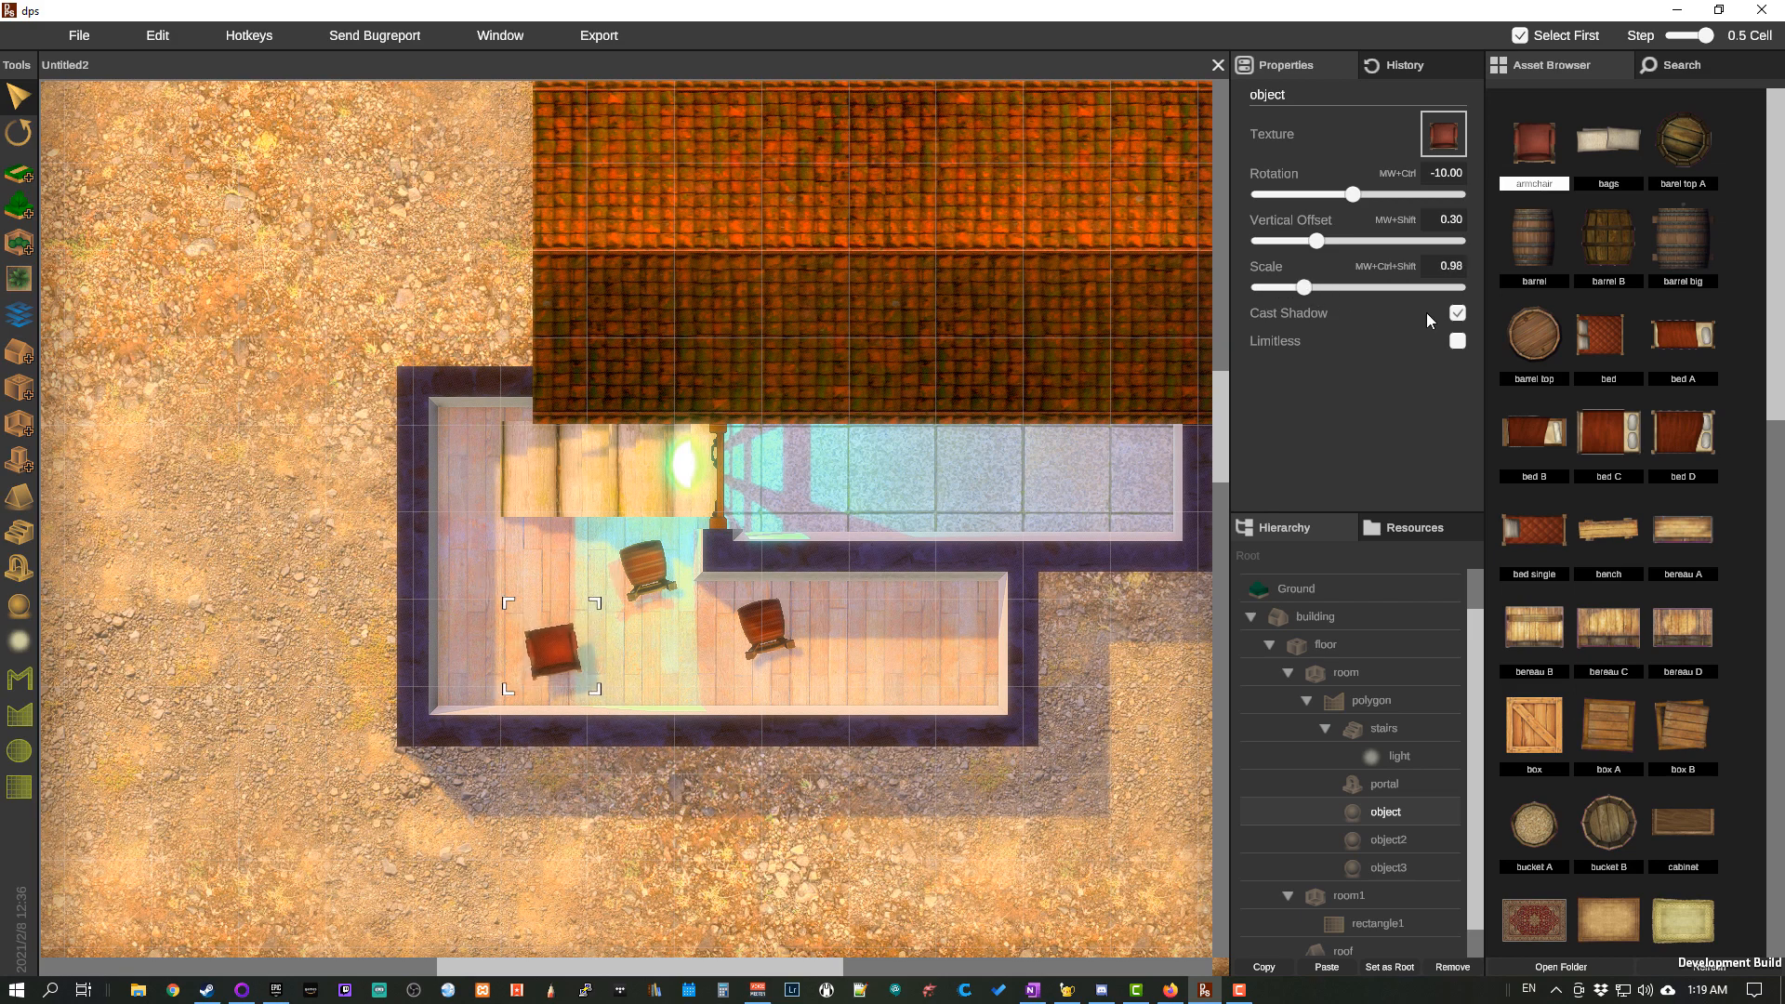
Step: Turn the armchair's shadow casting off and on again to compare the effect
{"action": "left_click", "coordinate": [1457, 314]}
{"action": "left_click", "coordinate": [1457, 315]}
{"action": "left_click", "coordinate": [1458, 315]}
{"action": "left_click", "coordinate": [1457, 314]}
Step: Make the armchair limitless, move it across the wooden-floored room's lower wall and enlarge it to a scale of 3.82
{"action": "left_click", "coordinate": [1454, 343]}
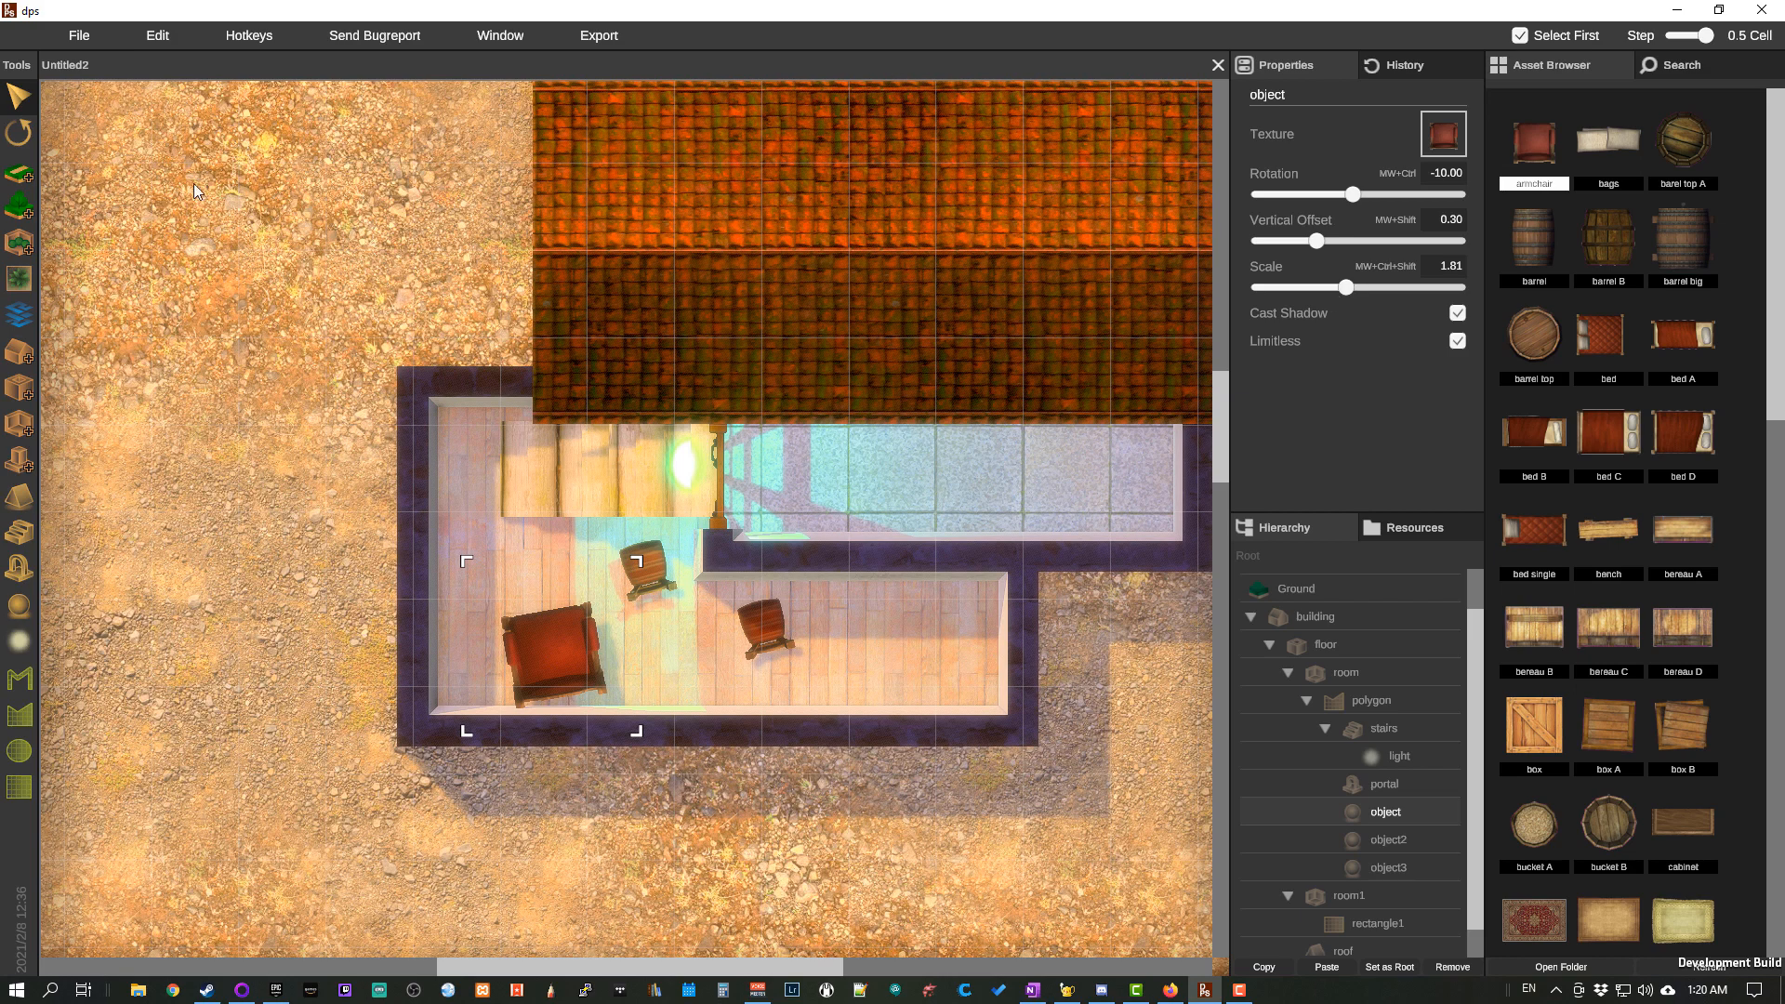
{"action": "left_click_drag", "start_coordinate": [555, 658], "coordinate": [546, 728]}
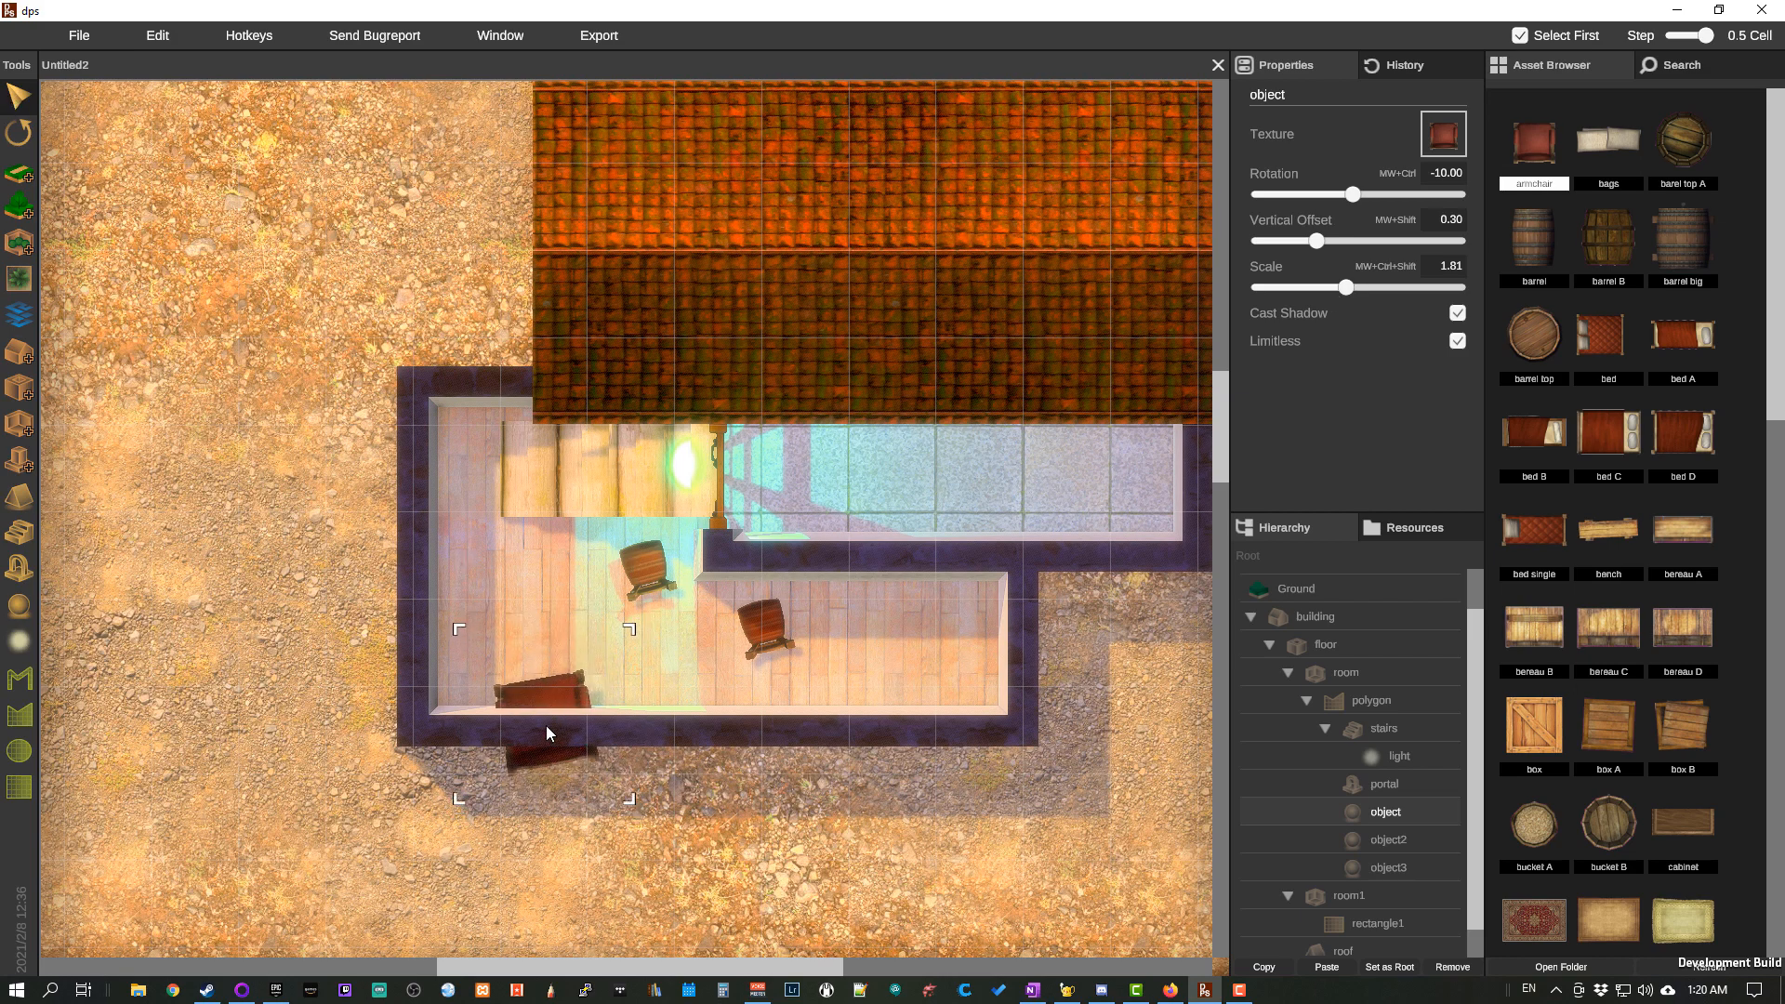
{"action": "left_click_drag", "start_coordinate": [1345, 288], "coordinate": [1448, 279]}
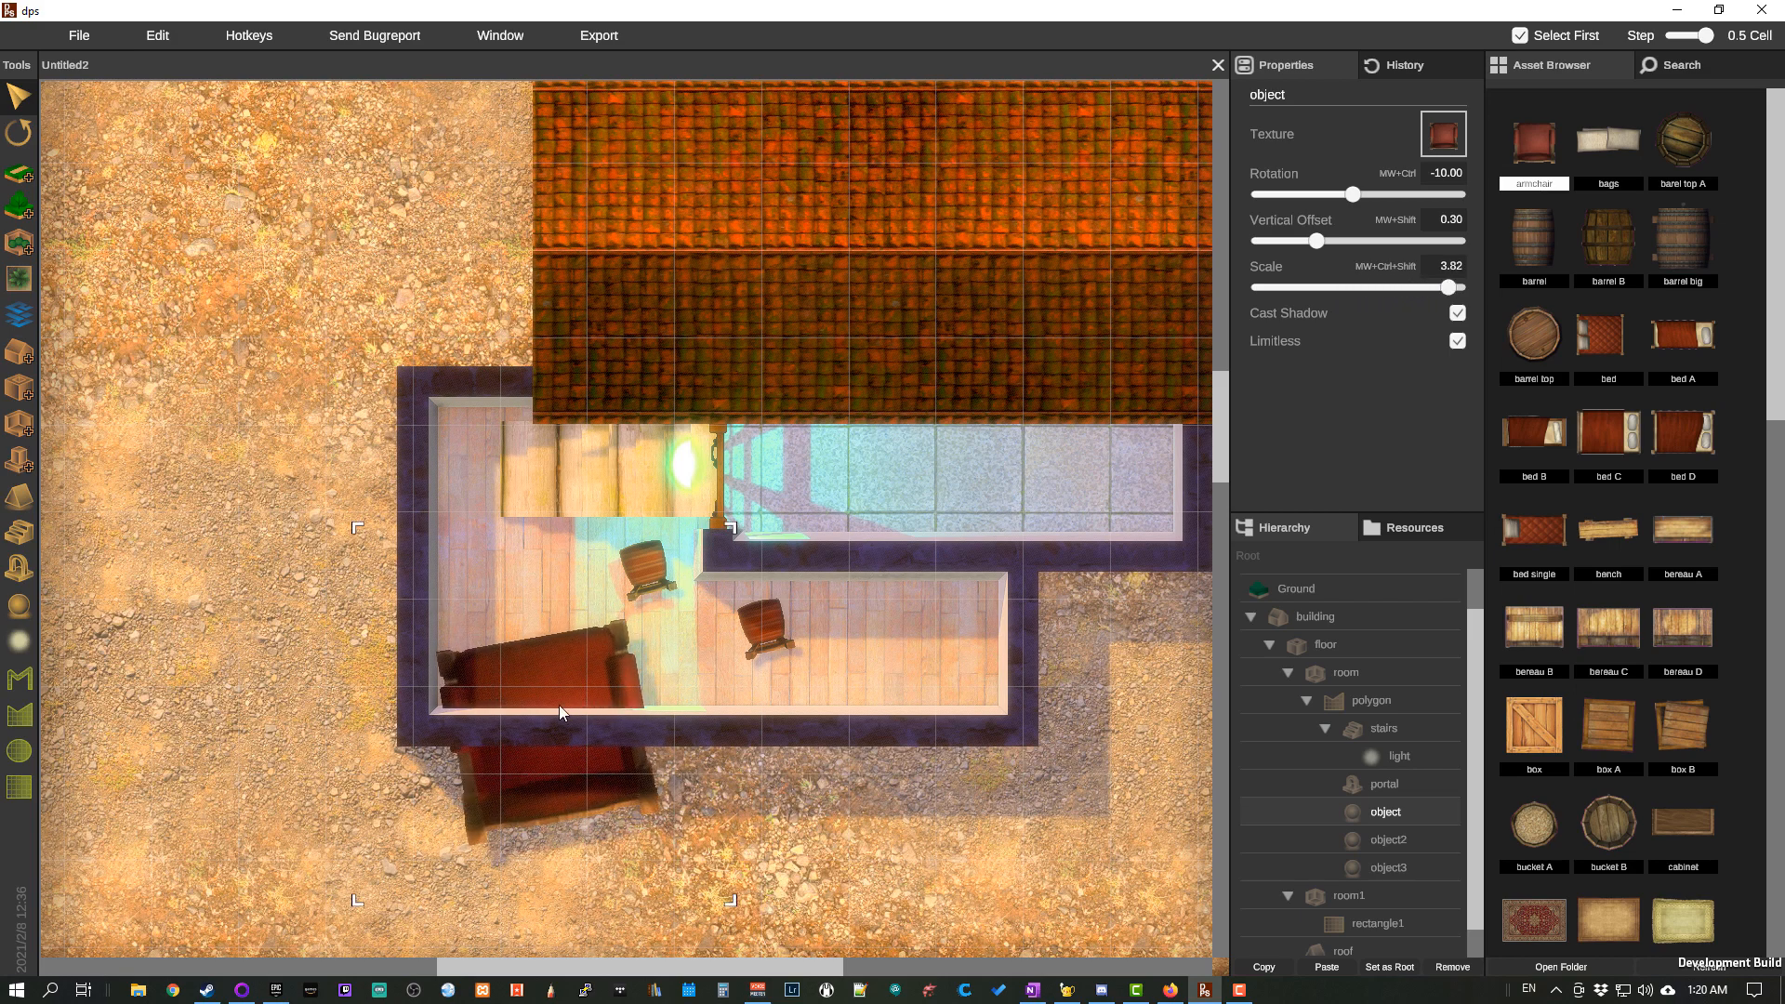
{"action": "left_click_drag", "start_coordinate": [560, 712], "coordinate": [577, 784]}
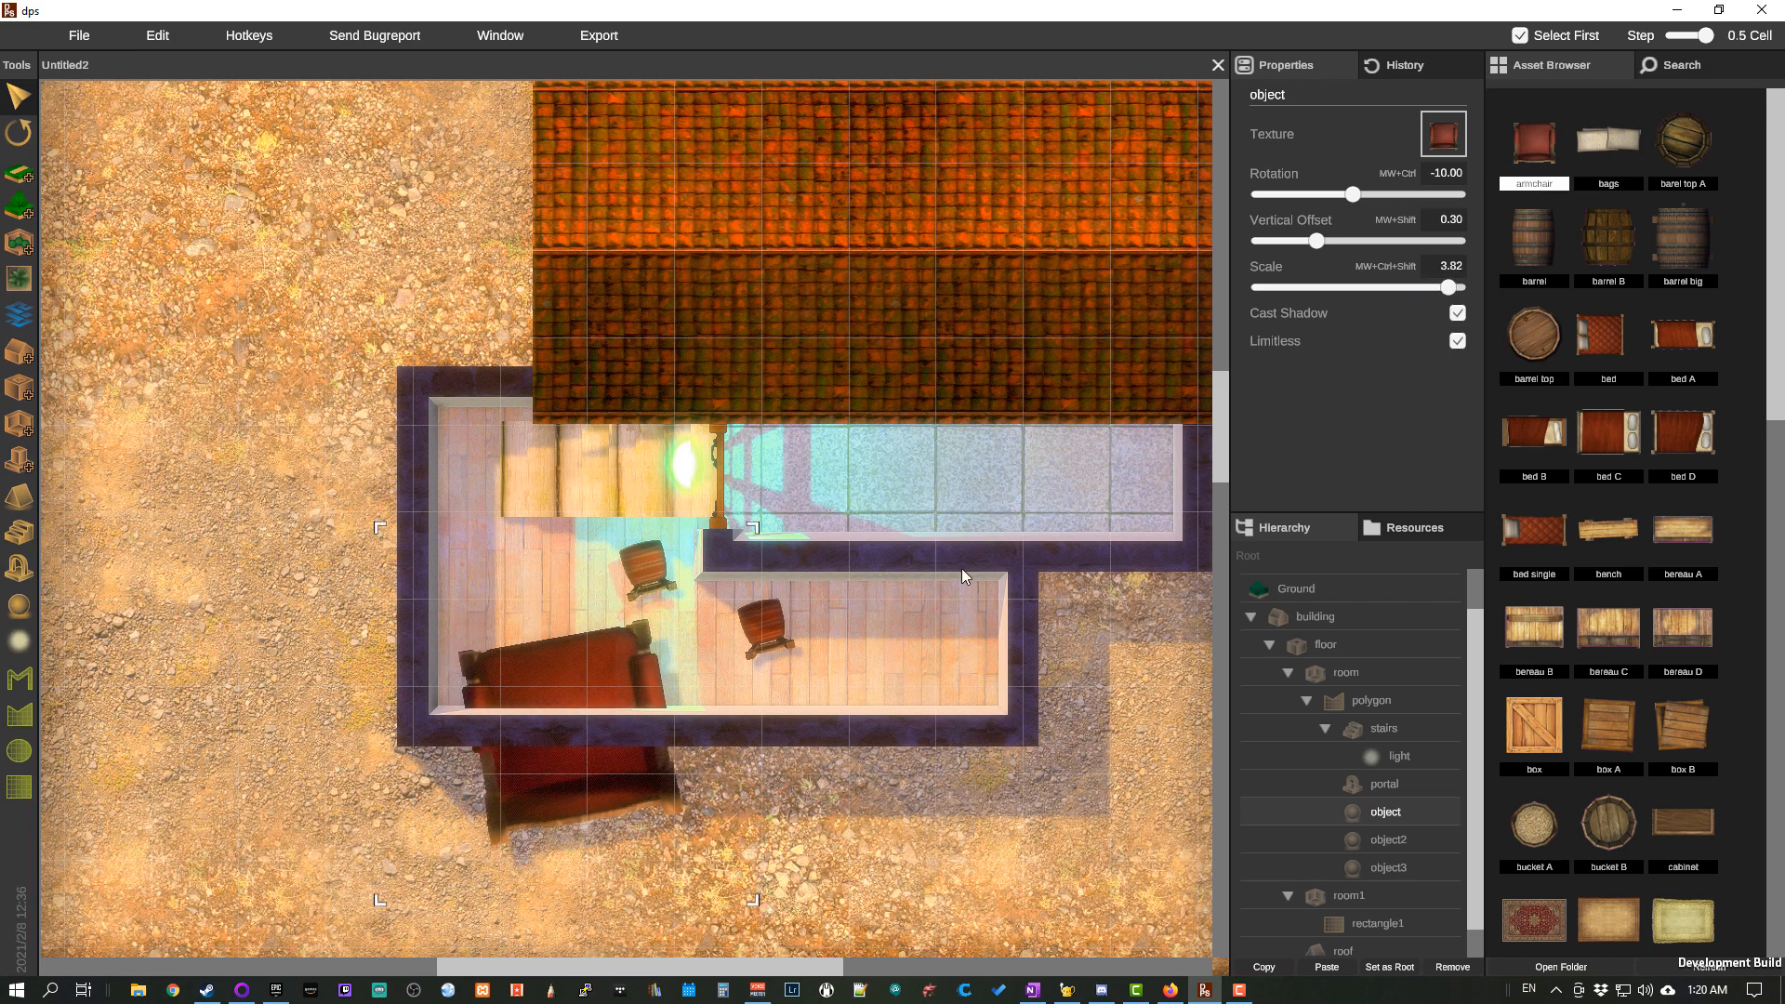
Step: Move the armchair across the room's lower-left wall while comparing Limitless off and on, leaving the option enabled
{"action": "left_click", "coordinate": [1457, 343]}
{"action": "left_click_drag", "start_coordinate": [573, 668], "coordinate": [515, 686]}
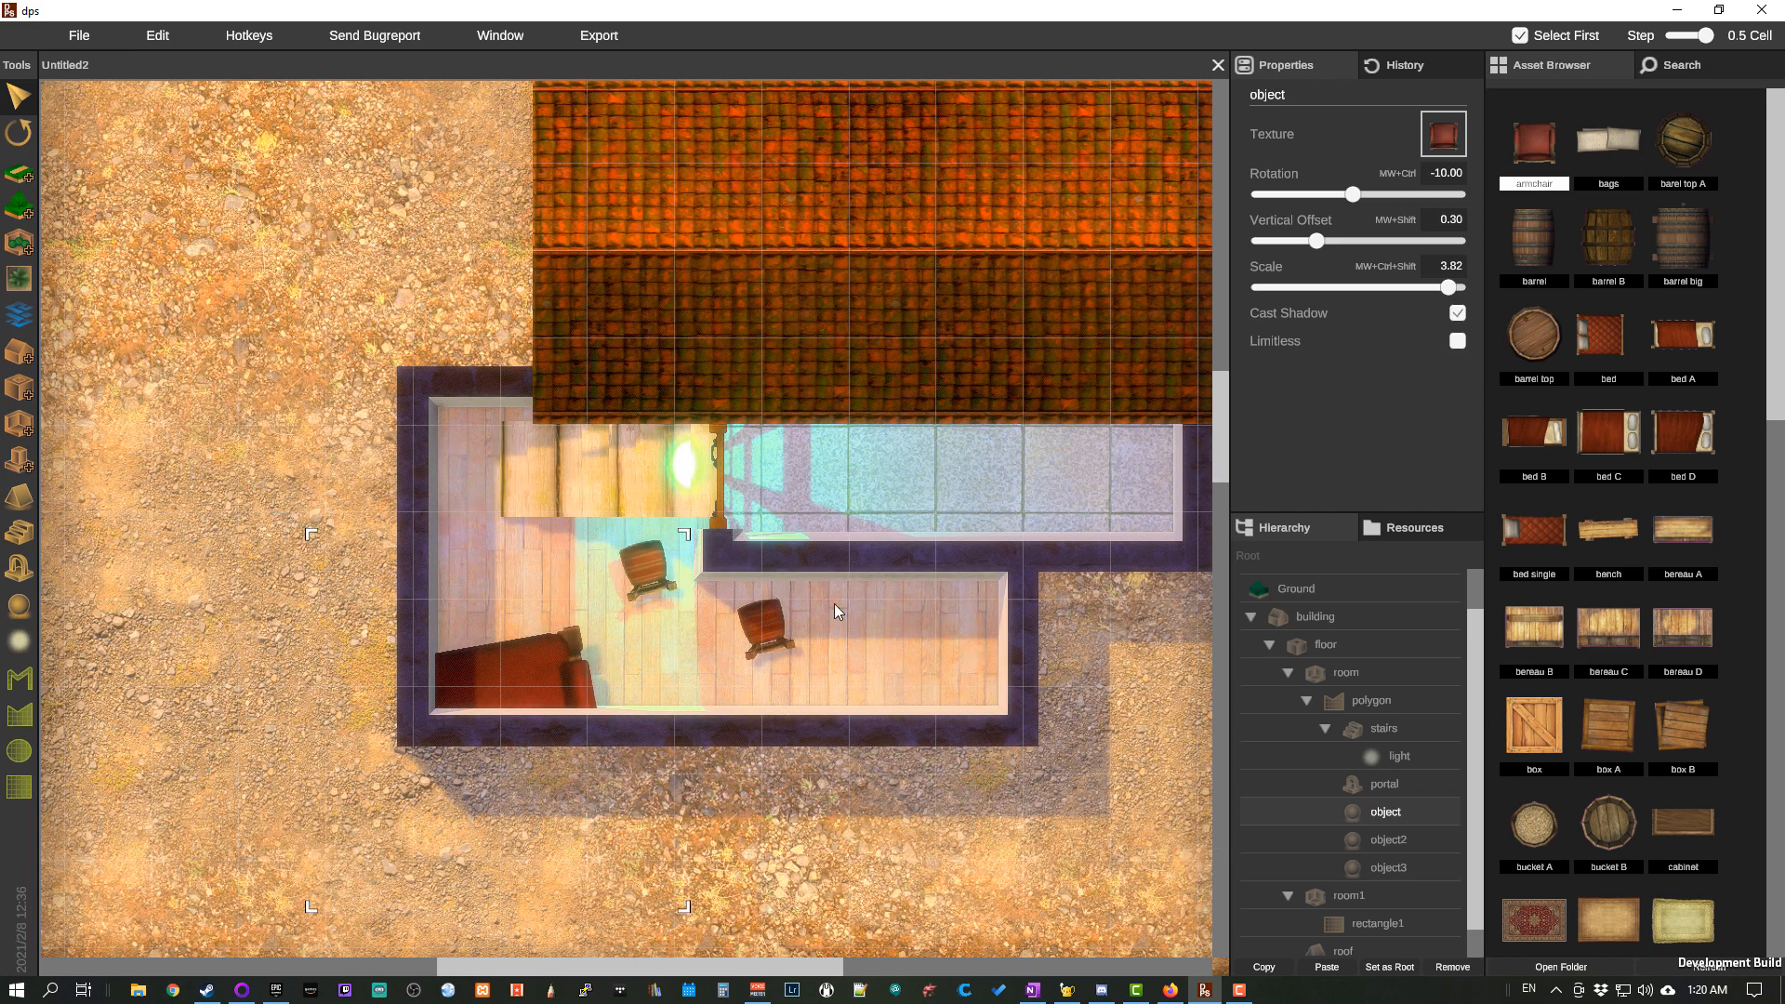
{"action": "left_click", "coordinate": [1458, 342]}
{"action": "left_click_drag", "start_coordinate": [542, 695], "coordinate": [437, 651]}
{"action": "left_click", "coordinate": [1457, 341]}
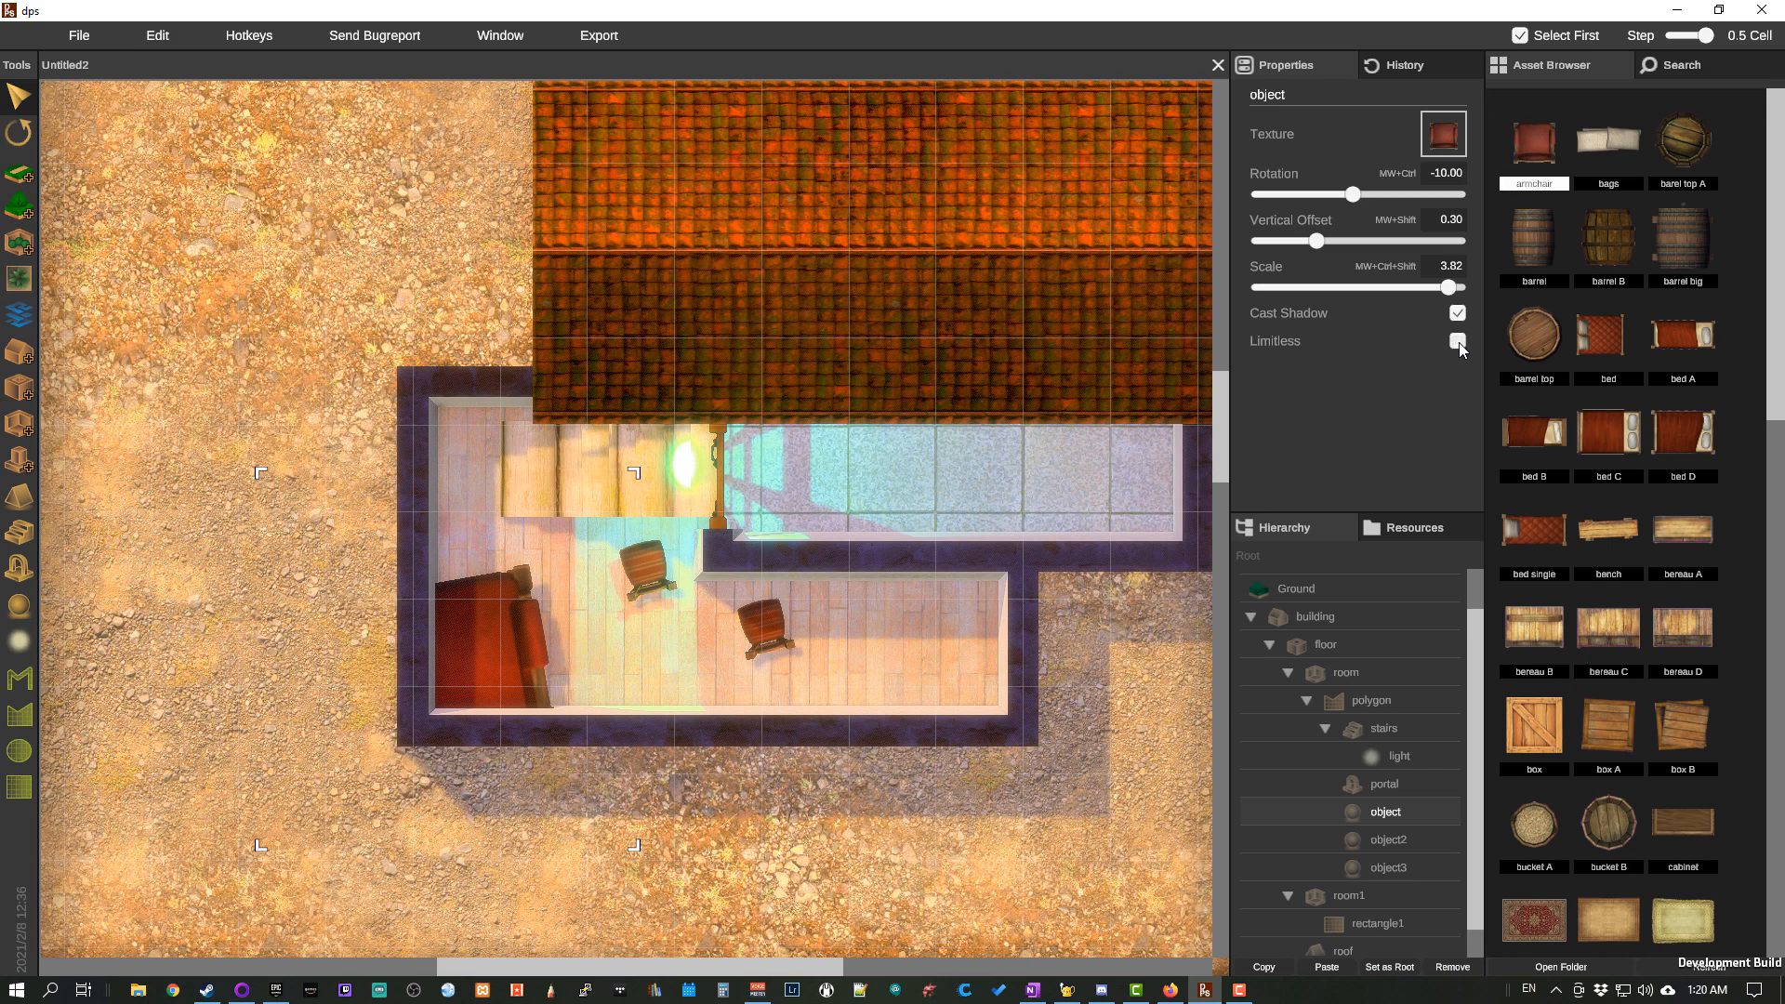
{"action": "left_click", "coordinate": [1457, 341]}
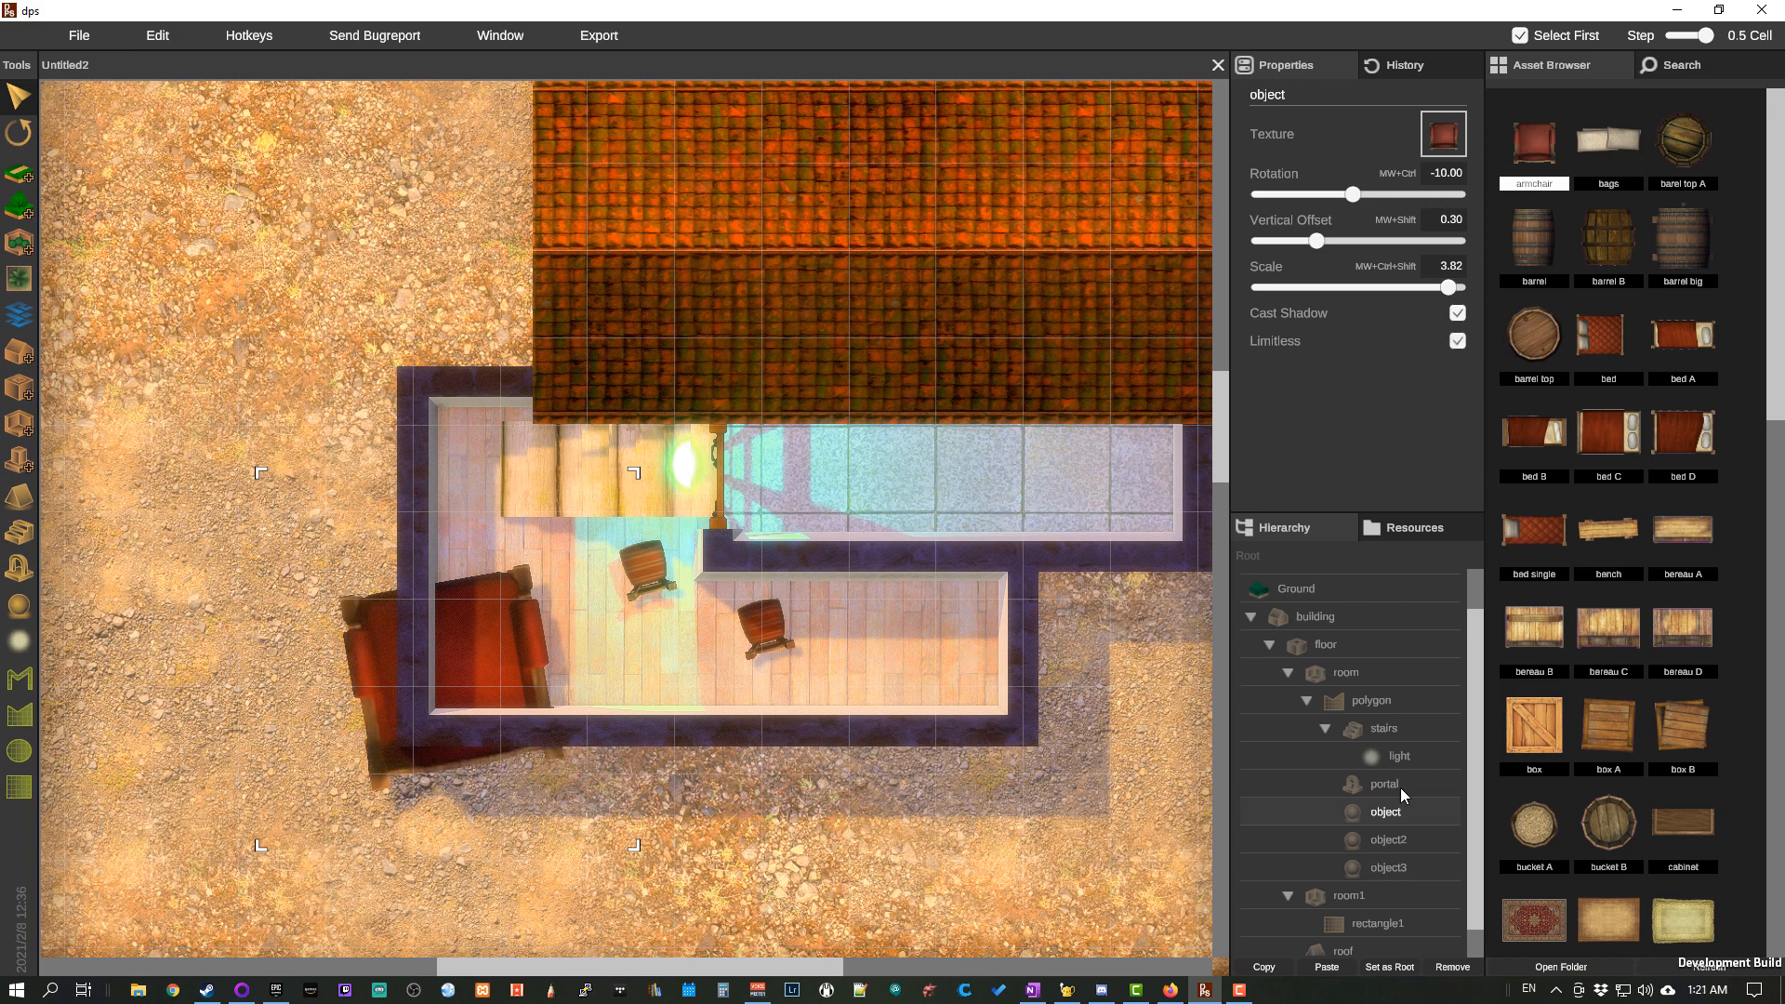
Step: Select both indoor stools together, shift them slightly down and set their rotation to 8
{"action": "left_click", "coordinate": [1400, 834]}
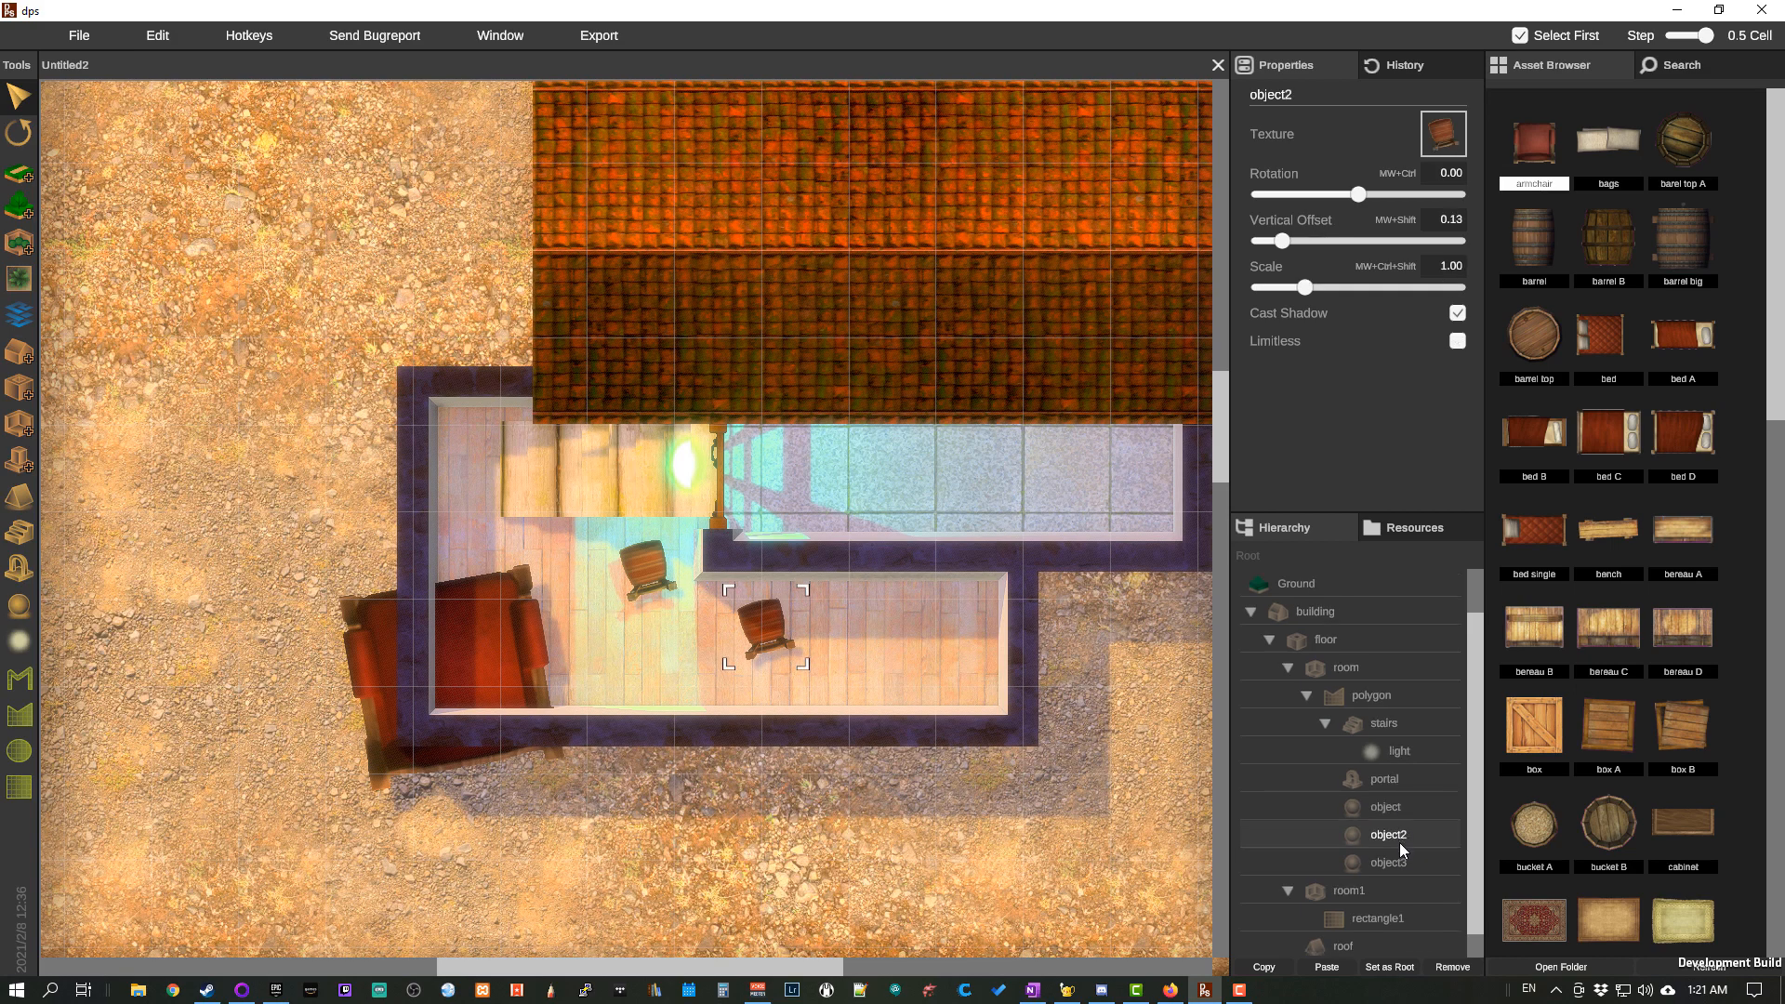
{"action": "left_click", "coordinate": [1406, 867], "text": "ctrl"}
{"action": "mouse_move", "coordinate": [628, 550]}
{"action": "left_mouse_down"}
{"action": "mouse_move", "coordinate": [640, 618]}
{"action": "mouse_move", "coordinate": [639, 579]}
{"action": "left_mouse_up"}
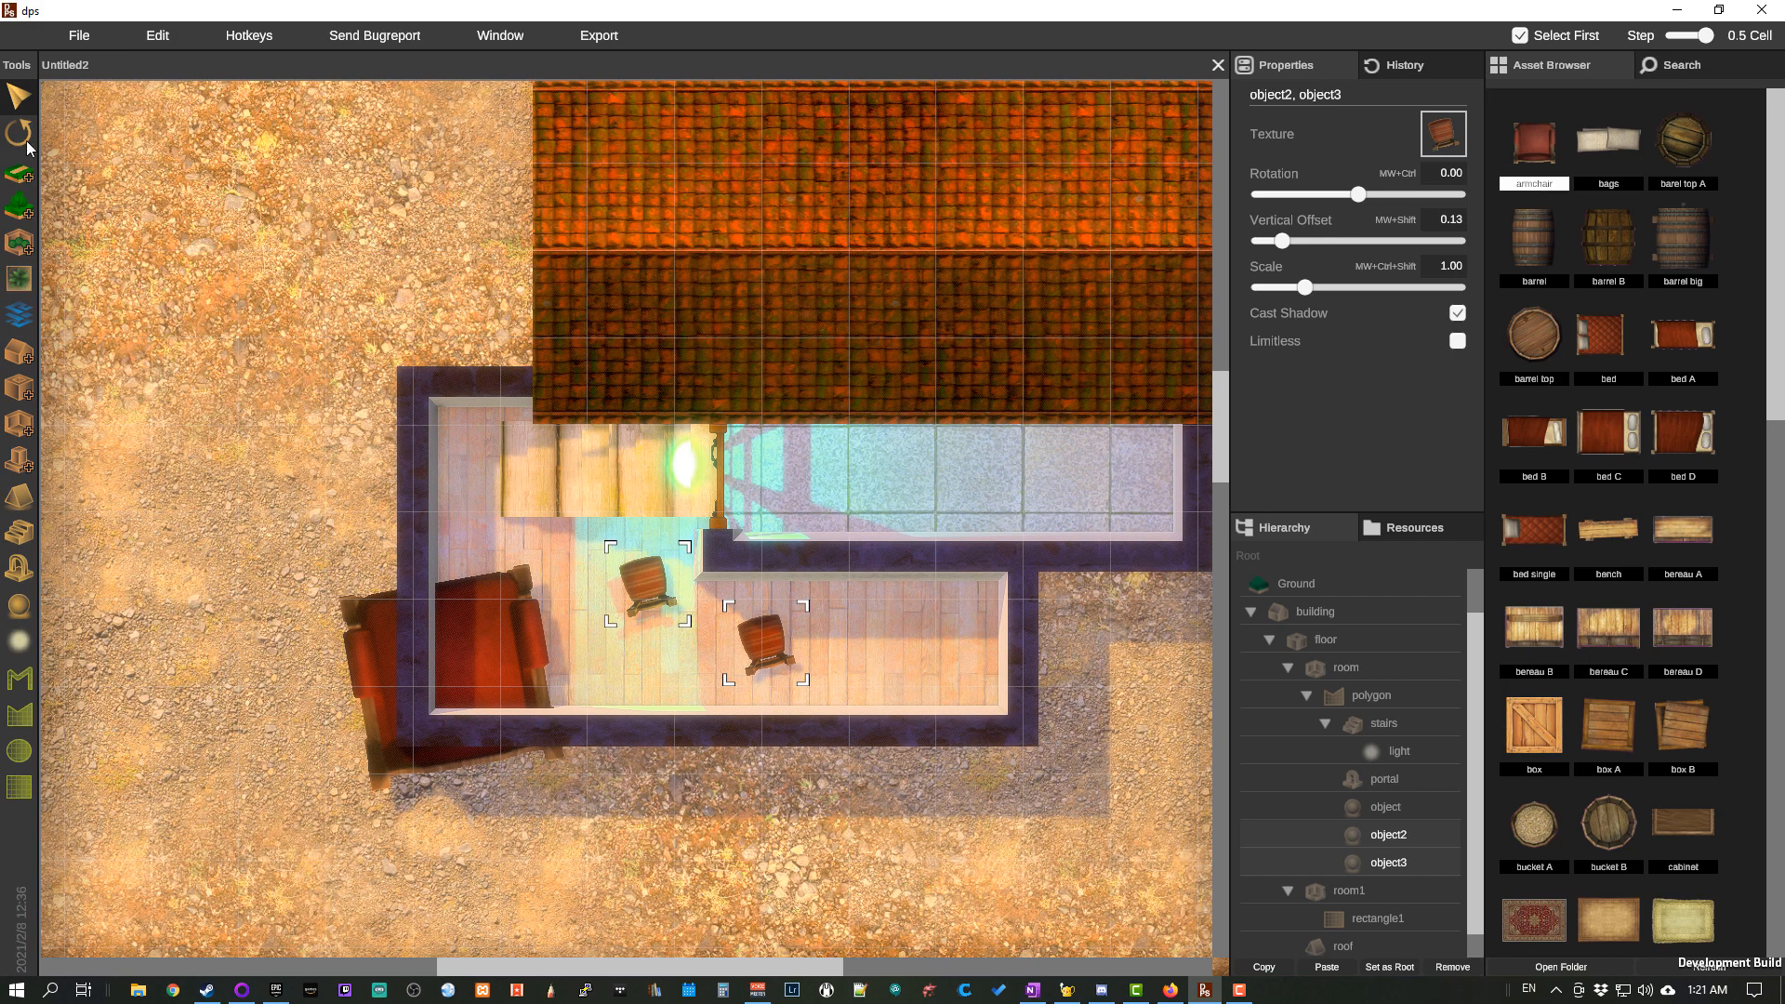
{"action": "mouse_move", "coordinate": [1361, 194]}
{"action": "left_mouse_down"}
{"action": "mouse_move", "coordinate": [1416, 194]}
{"action": "mouse_move", "coordinate": [1365, 198]}
{"action": "left_mouse_up"}
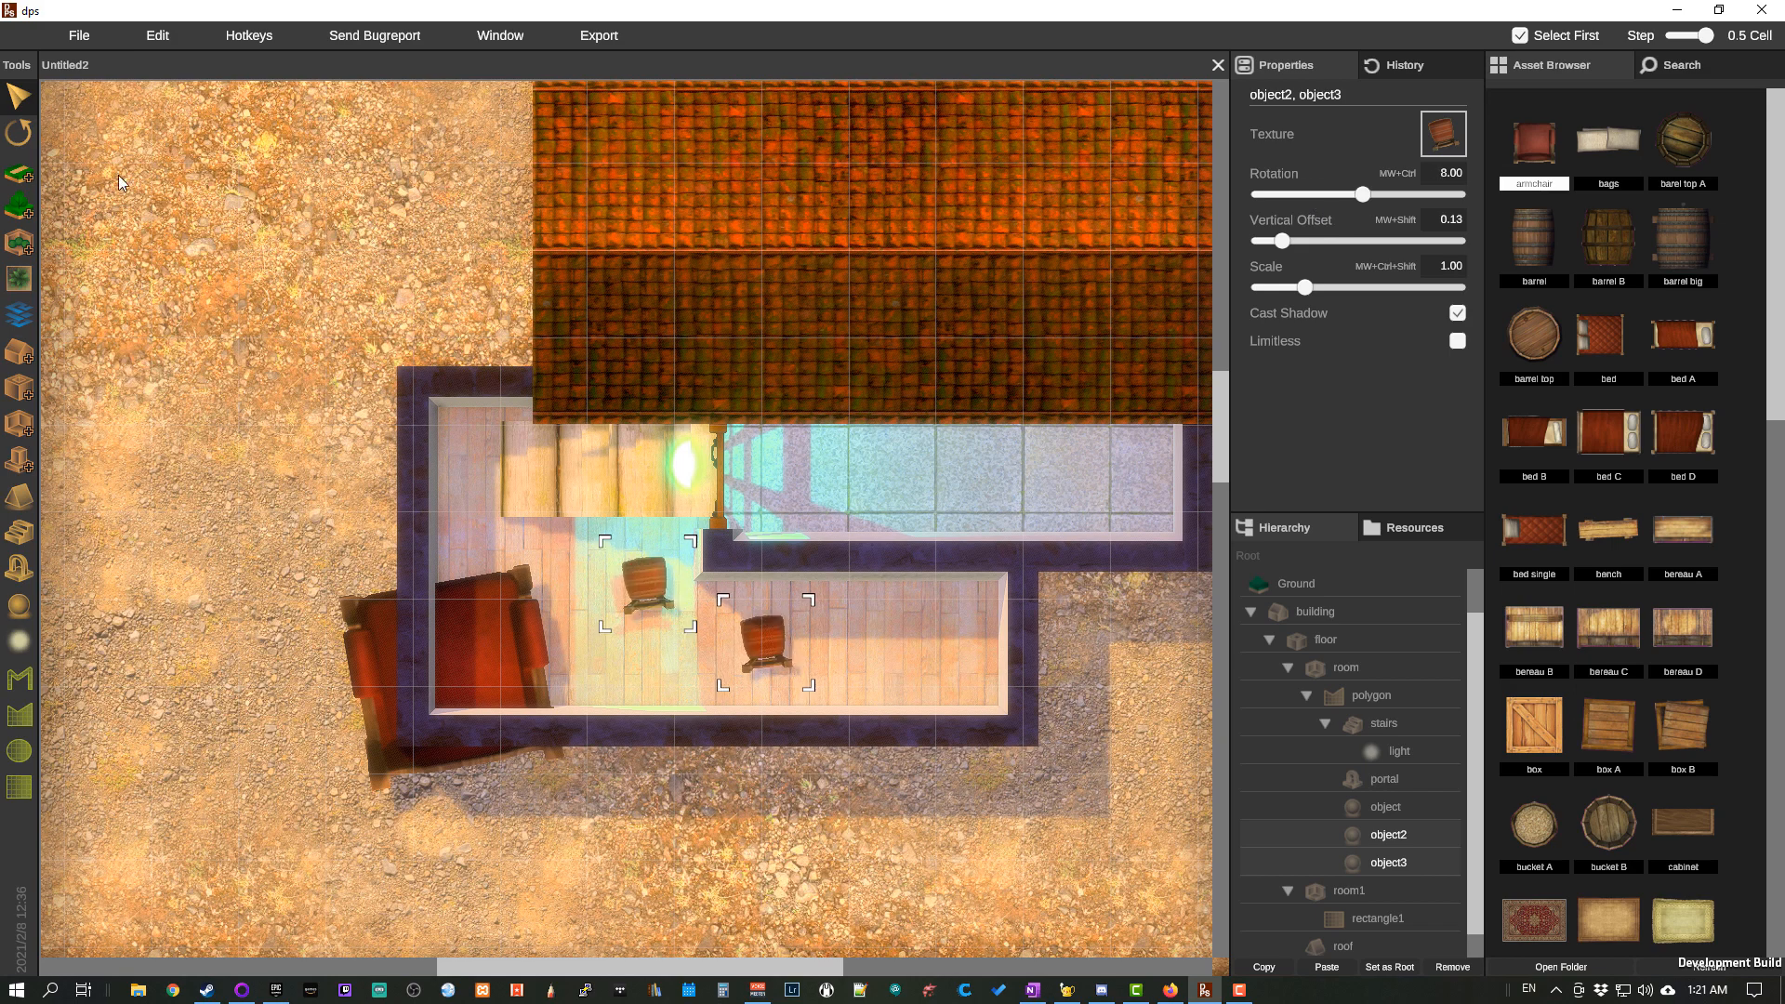
Step: Rotate the two selected stools around their shared centre with the Rotate tool, ending at a rotation of 3
{"action": "left_click", "coordinate": [17, 141]}
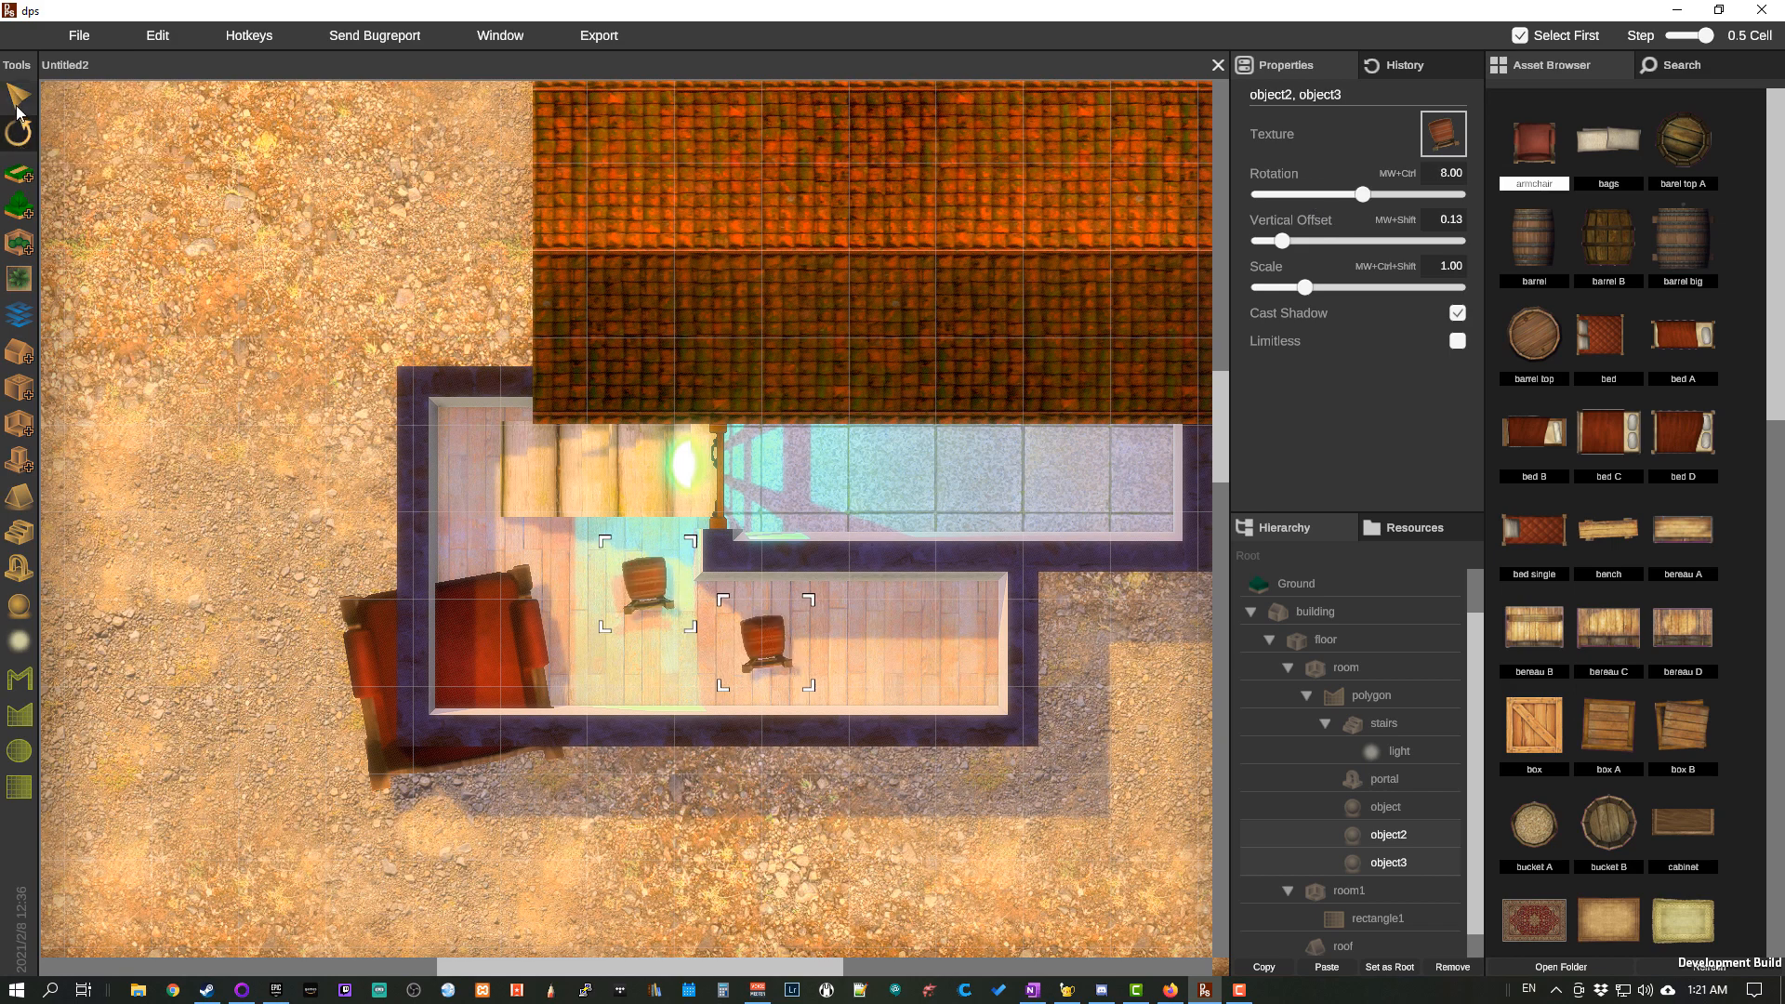
{"action": "left_click_drag", "start_coordinate": [649, 572], "coordinate": [671, 682]}
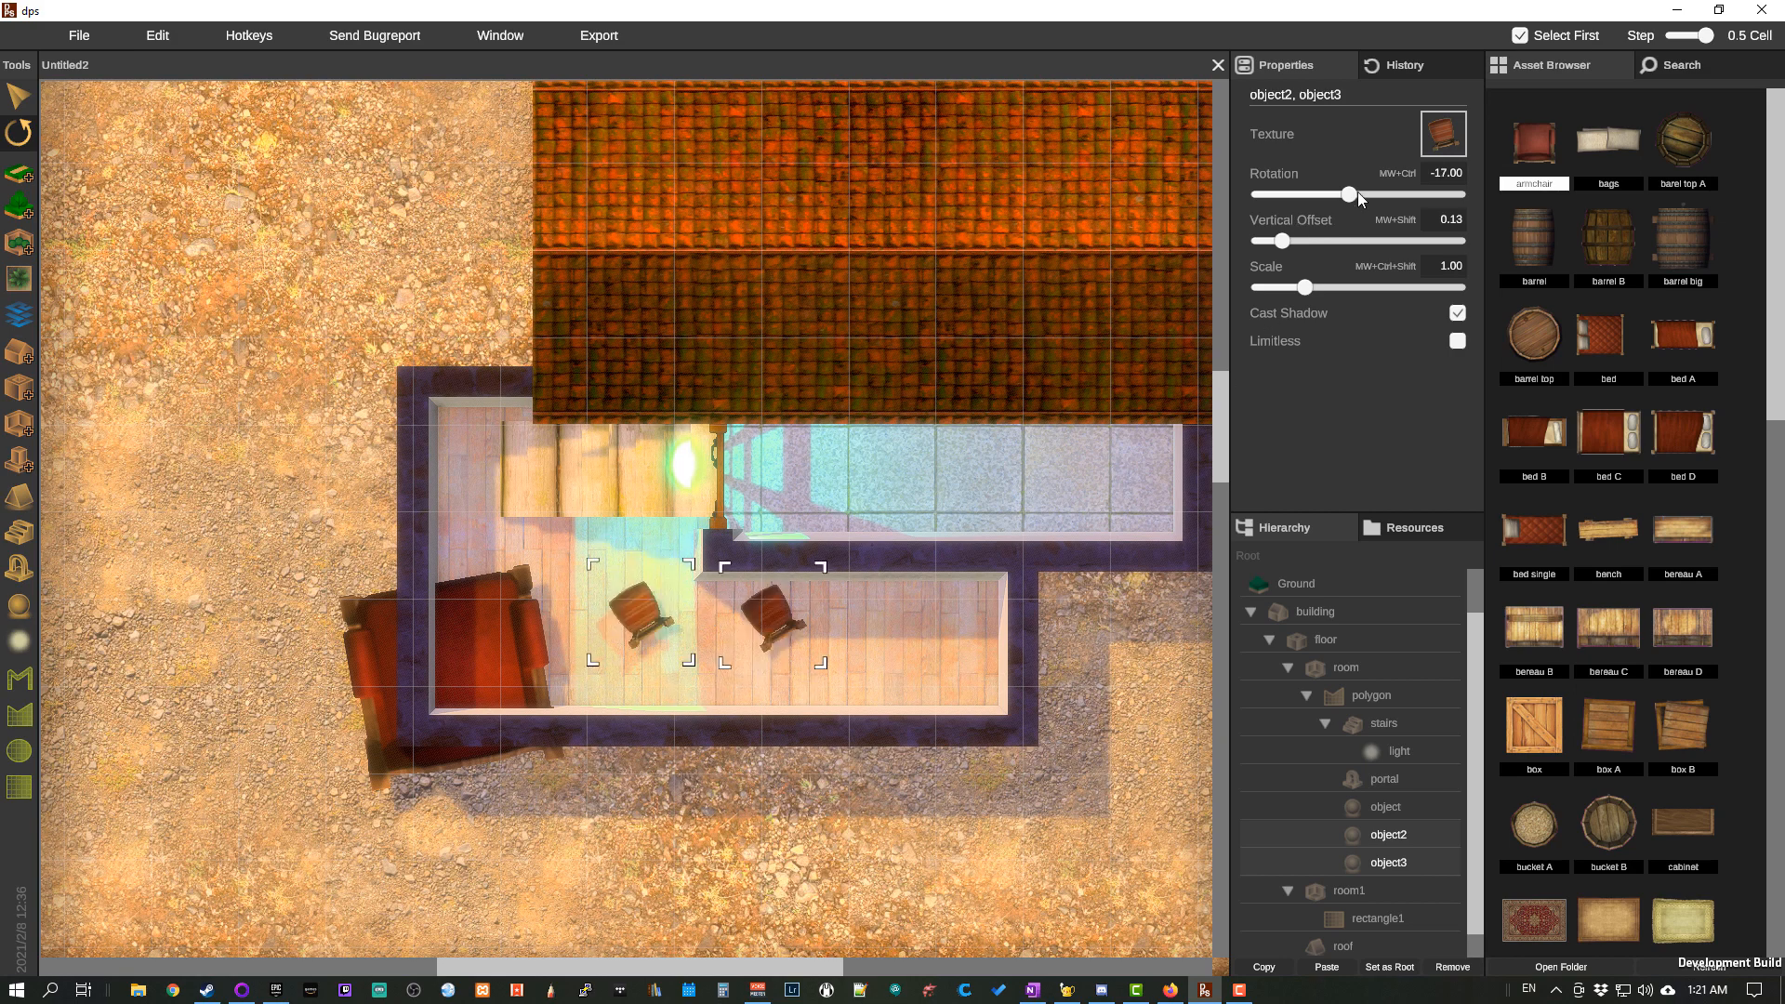
{"action": "mouse_move", "coordinate": [1347, 201]}
{"action": "left_mouse_down"}
{"action": "mouse_move", "coordinate": [1405, 199]}
{"action": "mouse_move", "coordinate": [1292, 206]}
{"action": "mouse_move", "coordinate": [1408, 216]}
{"action": "mouse_move", "coordinate": [1296, 214]}
{"action": "mouse_move", "coordinate": [1399, 210]}
{"action": "mouse_move", "coordinate": [1358, 194]}
{"action": "left_mouse_up"}
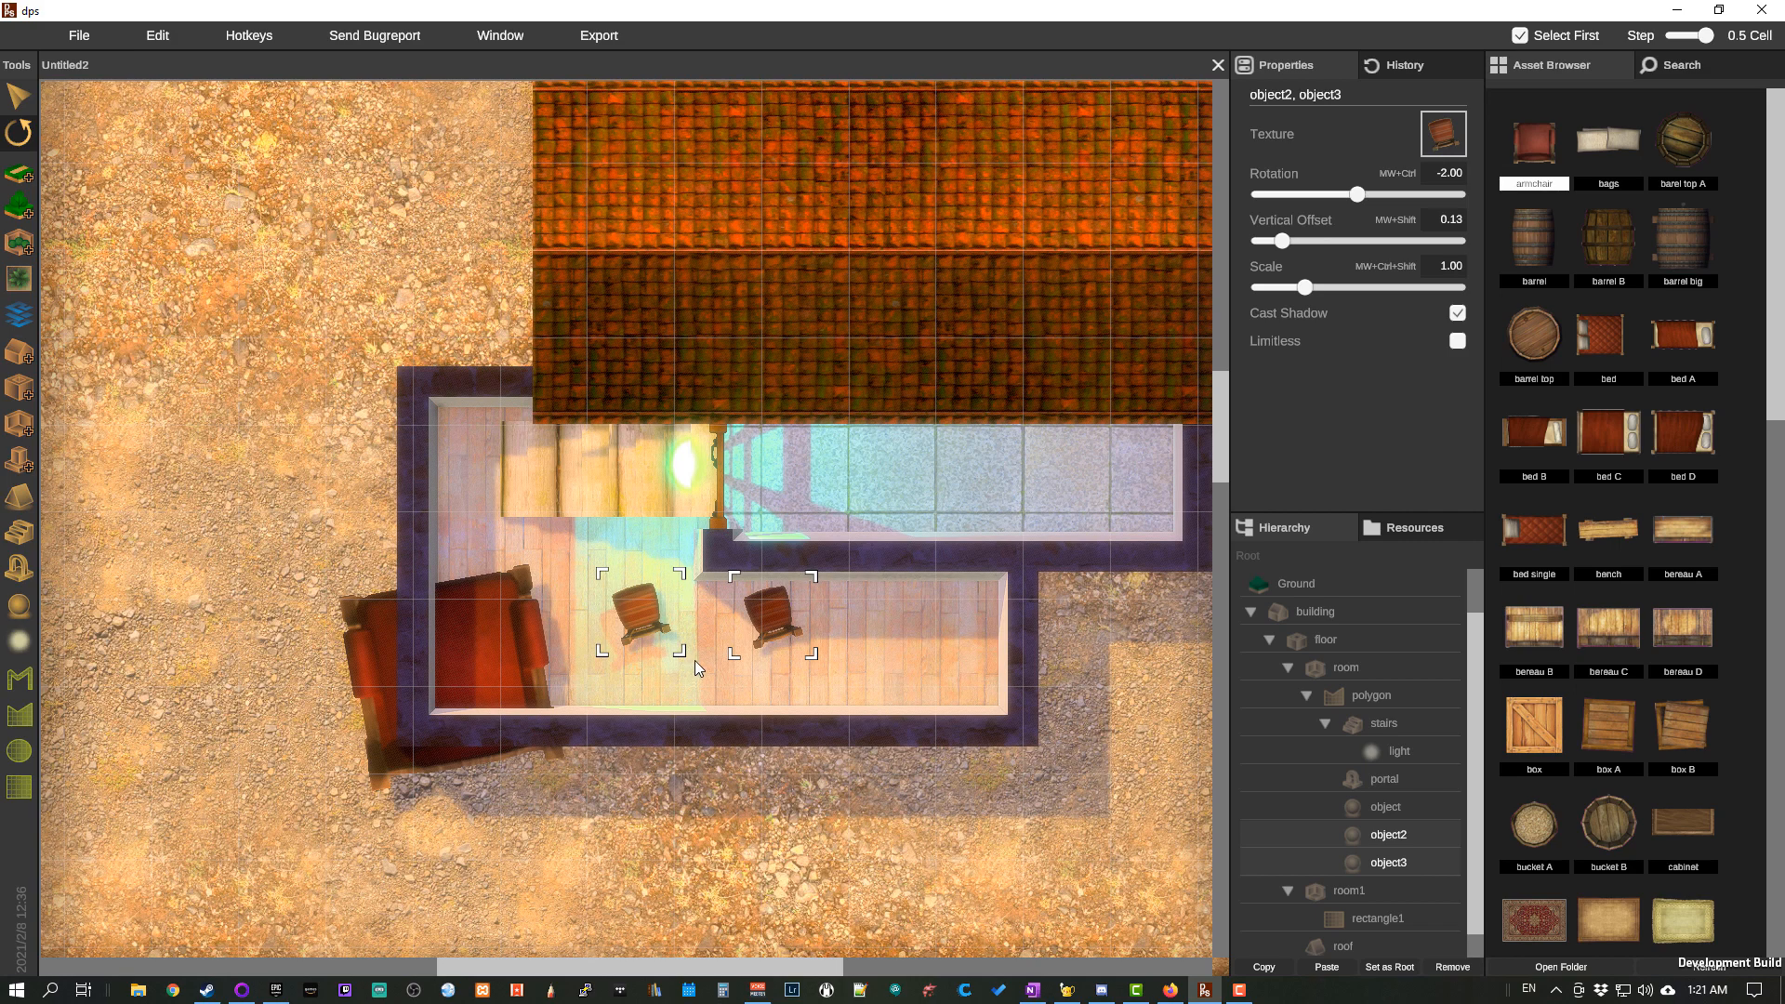
{"action": "left_click_drag", "start_coordinate": [694, 661], "coordinate": [952, 505]}
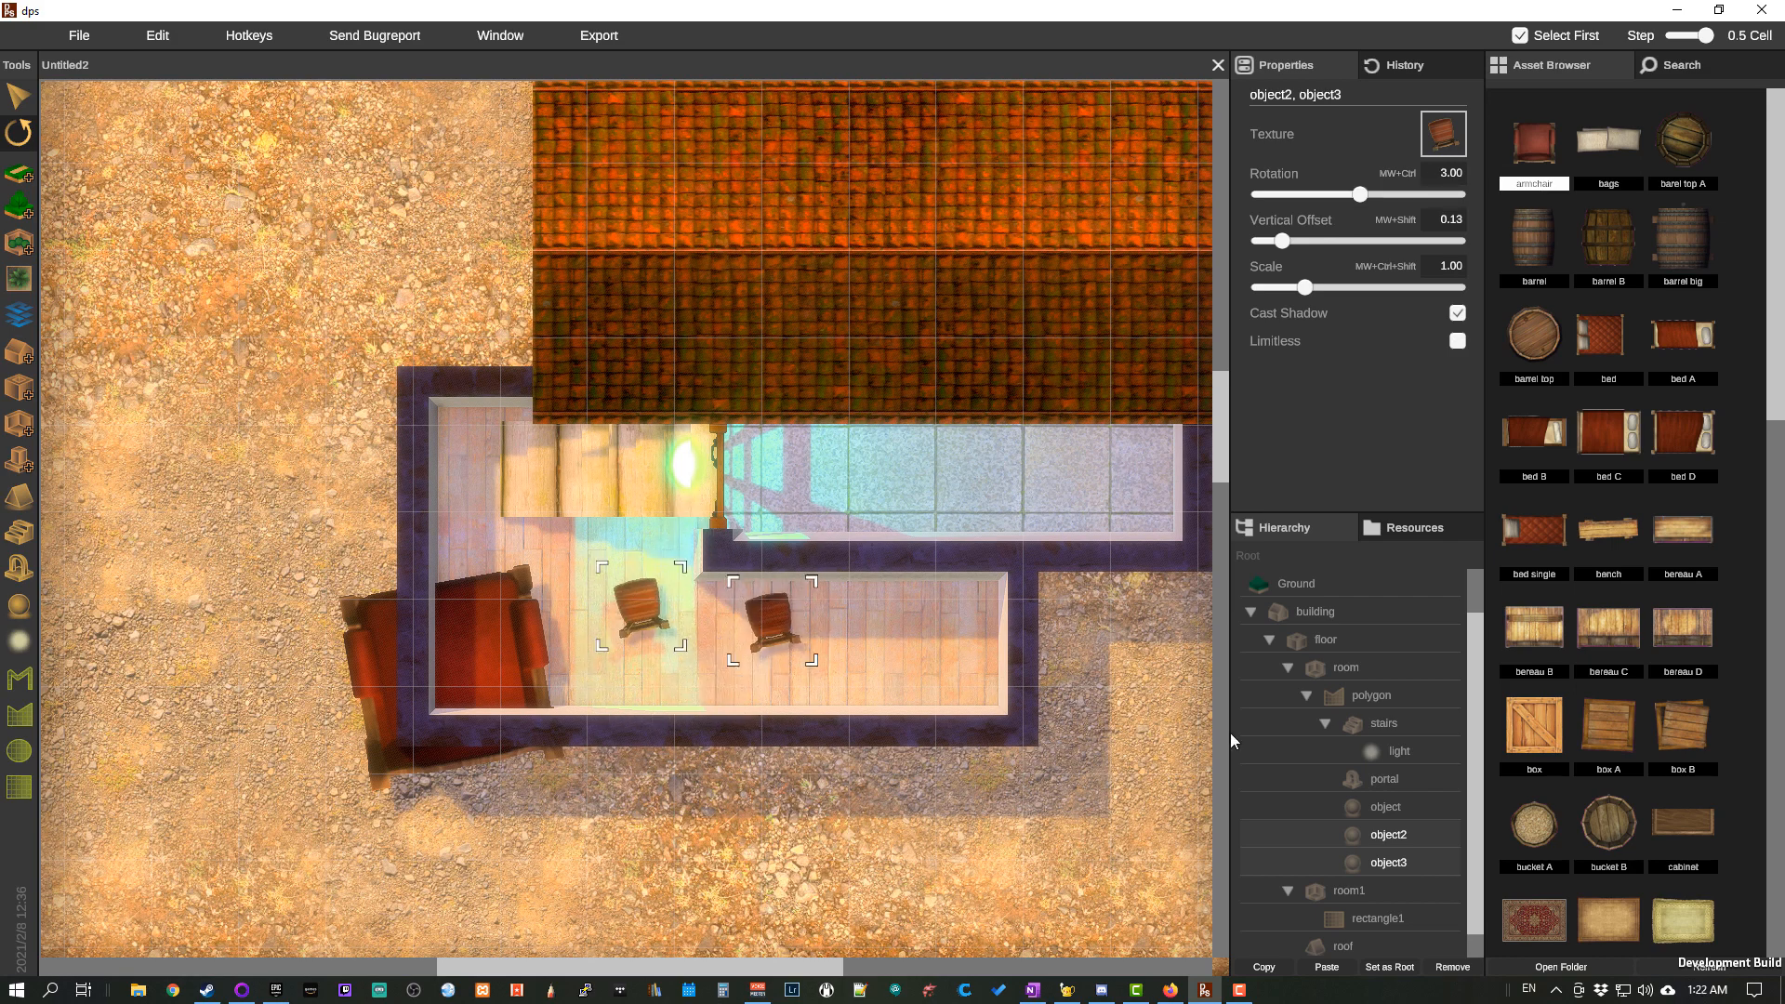
Step: Select only the stool in the narrow wing and turn it around its own centre with the Rotate tool
{"action": "left_click", "coordinate": [1406, 847]}
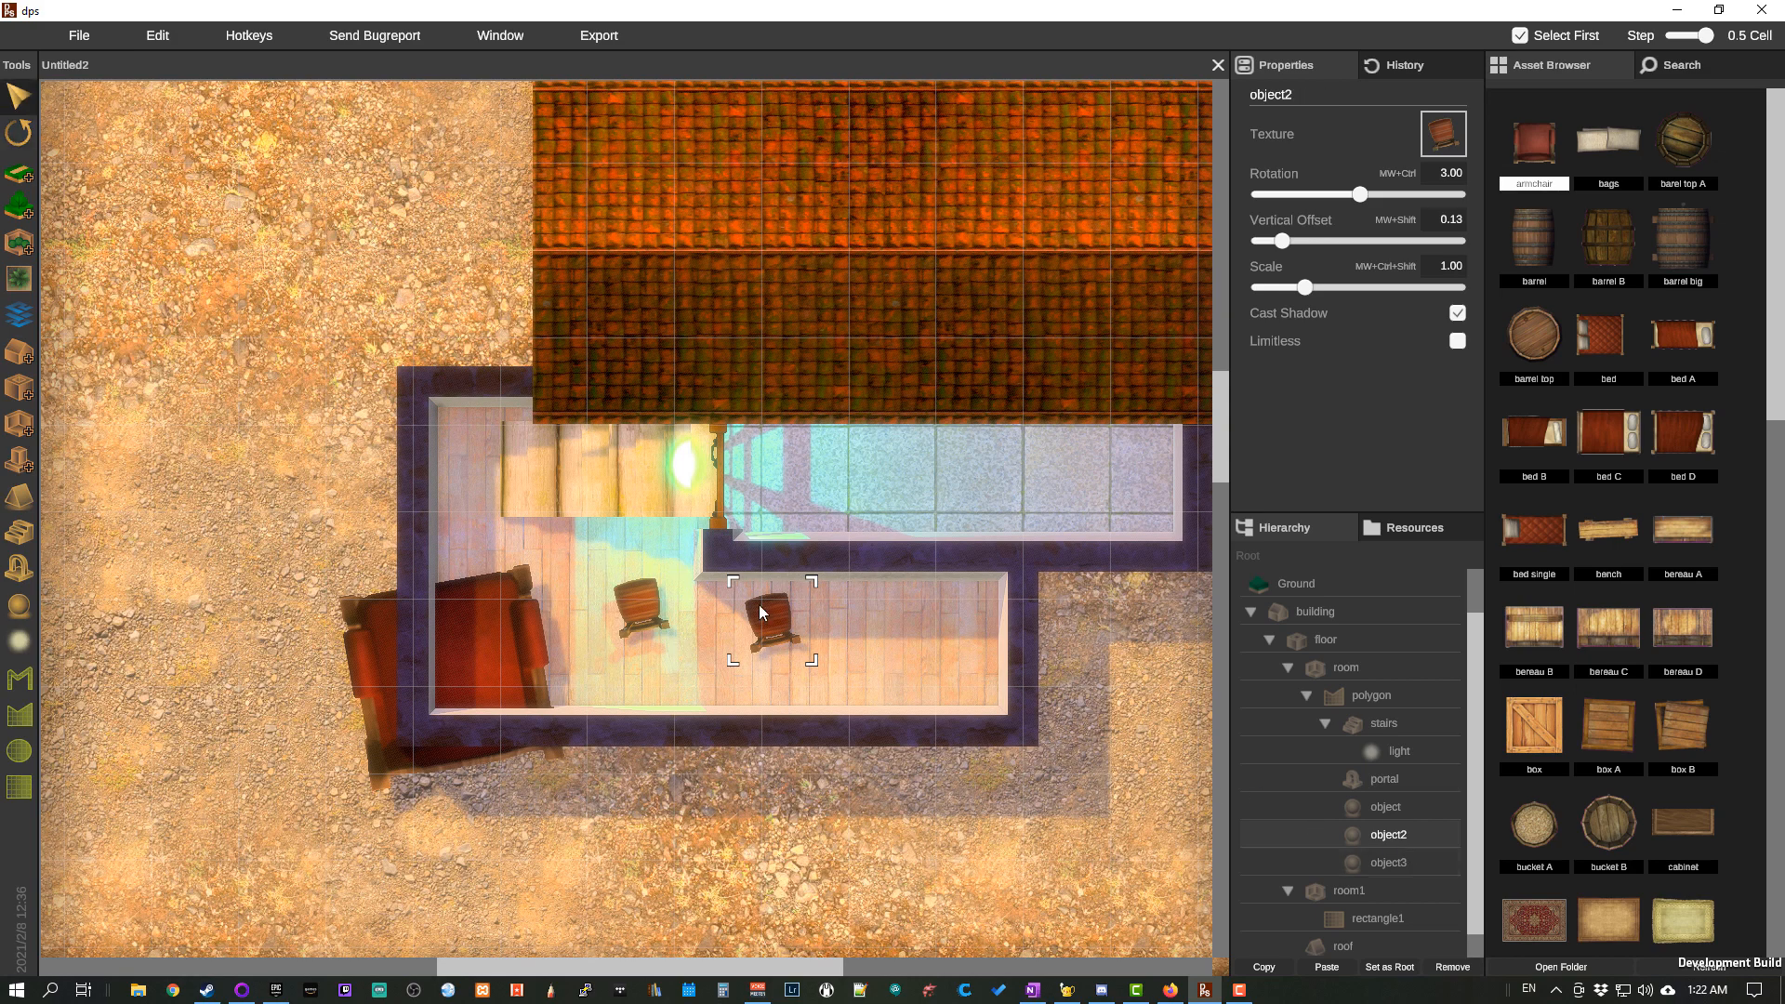
{"action": "key", "text": "r"}
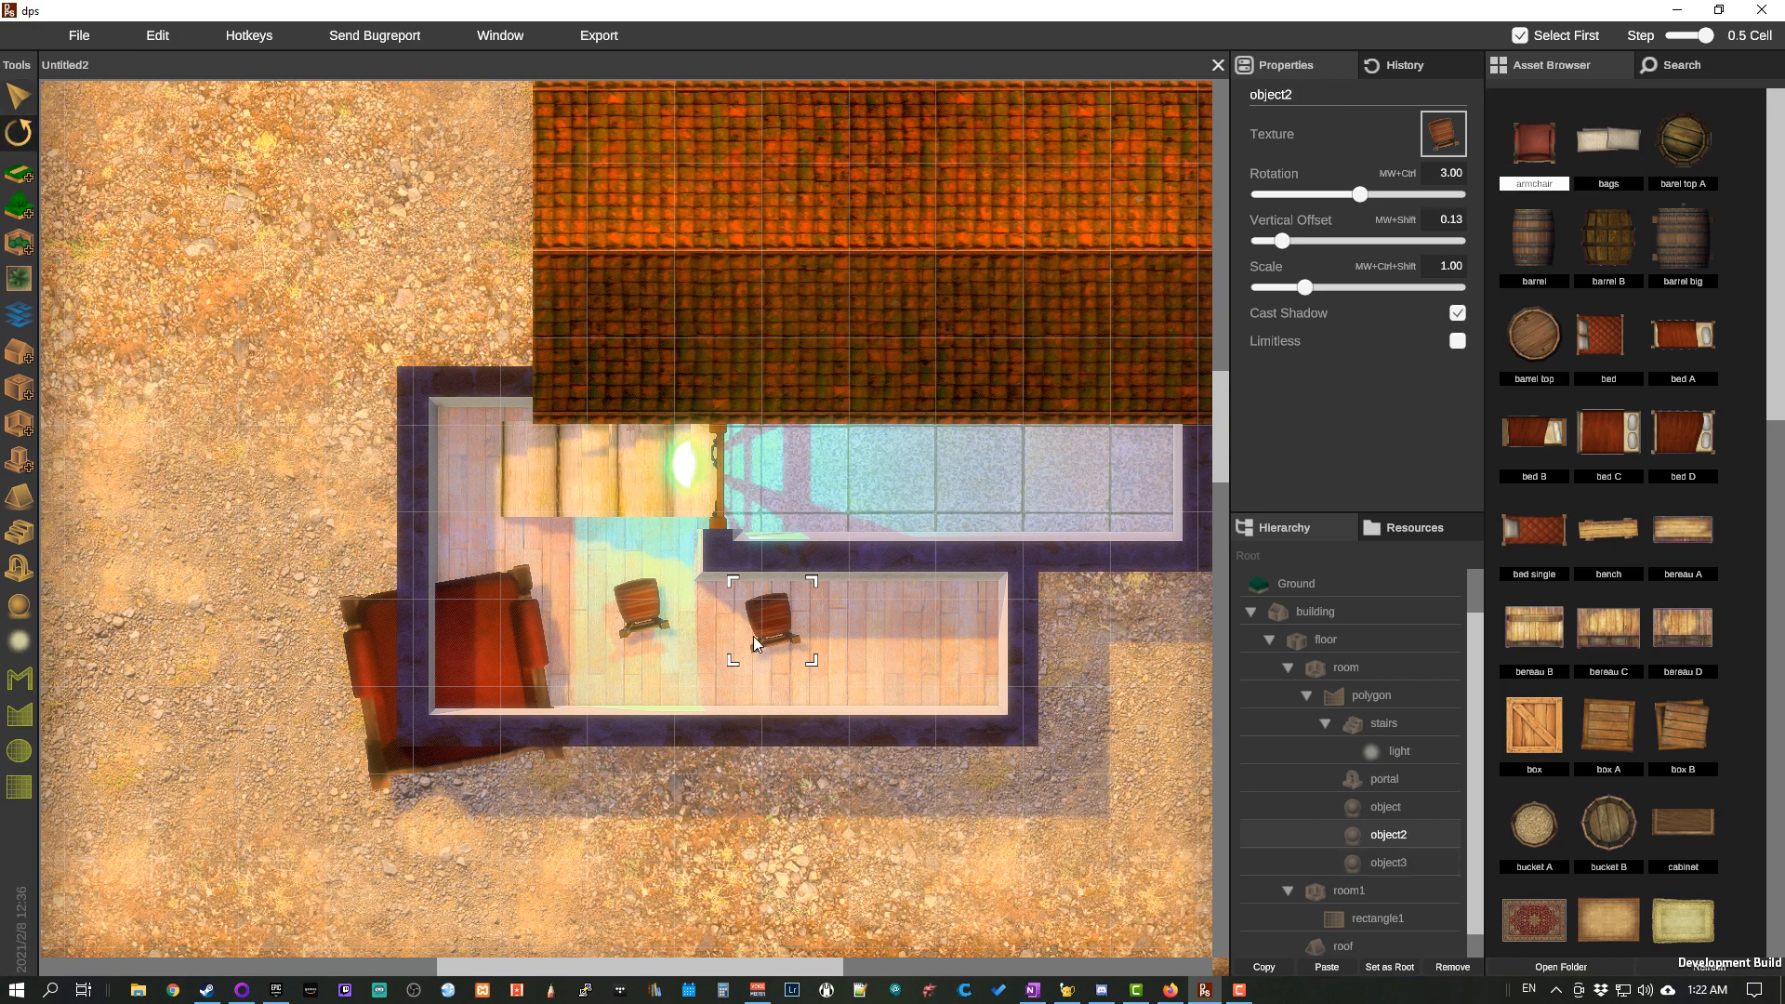
{"action": "left_click_drag", "start_coordinate": [742, 643], "coordinate": [774, 603]}
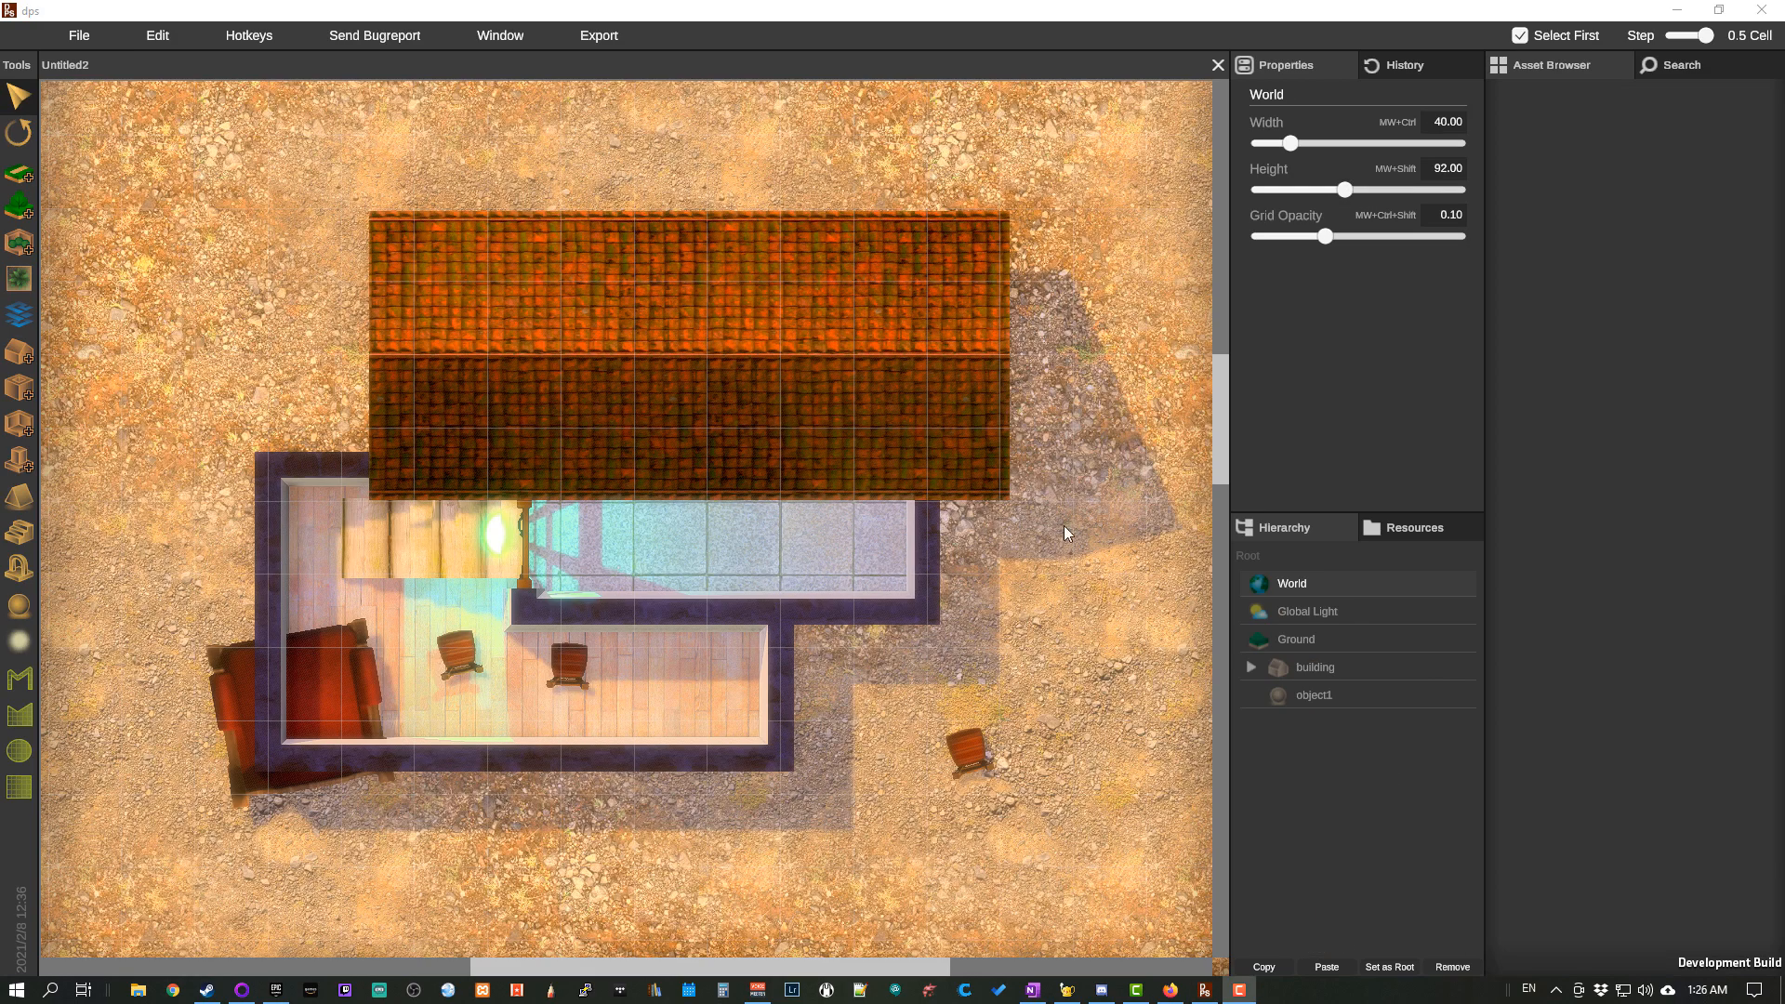
Step: Examine the properties of the Ground, Global Light and World entries in the hierarchy
{"action": "left_click", "coordinate": [1326, 640]}
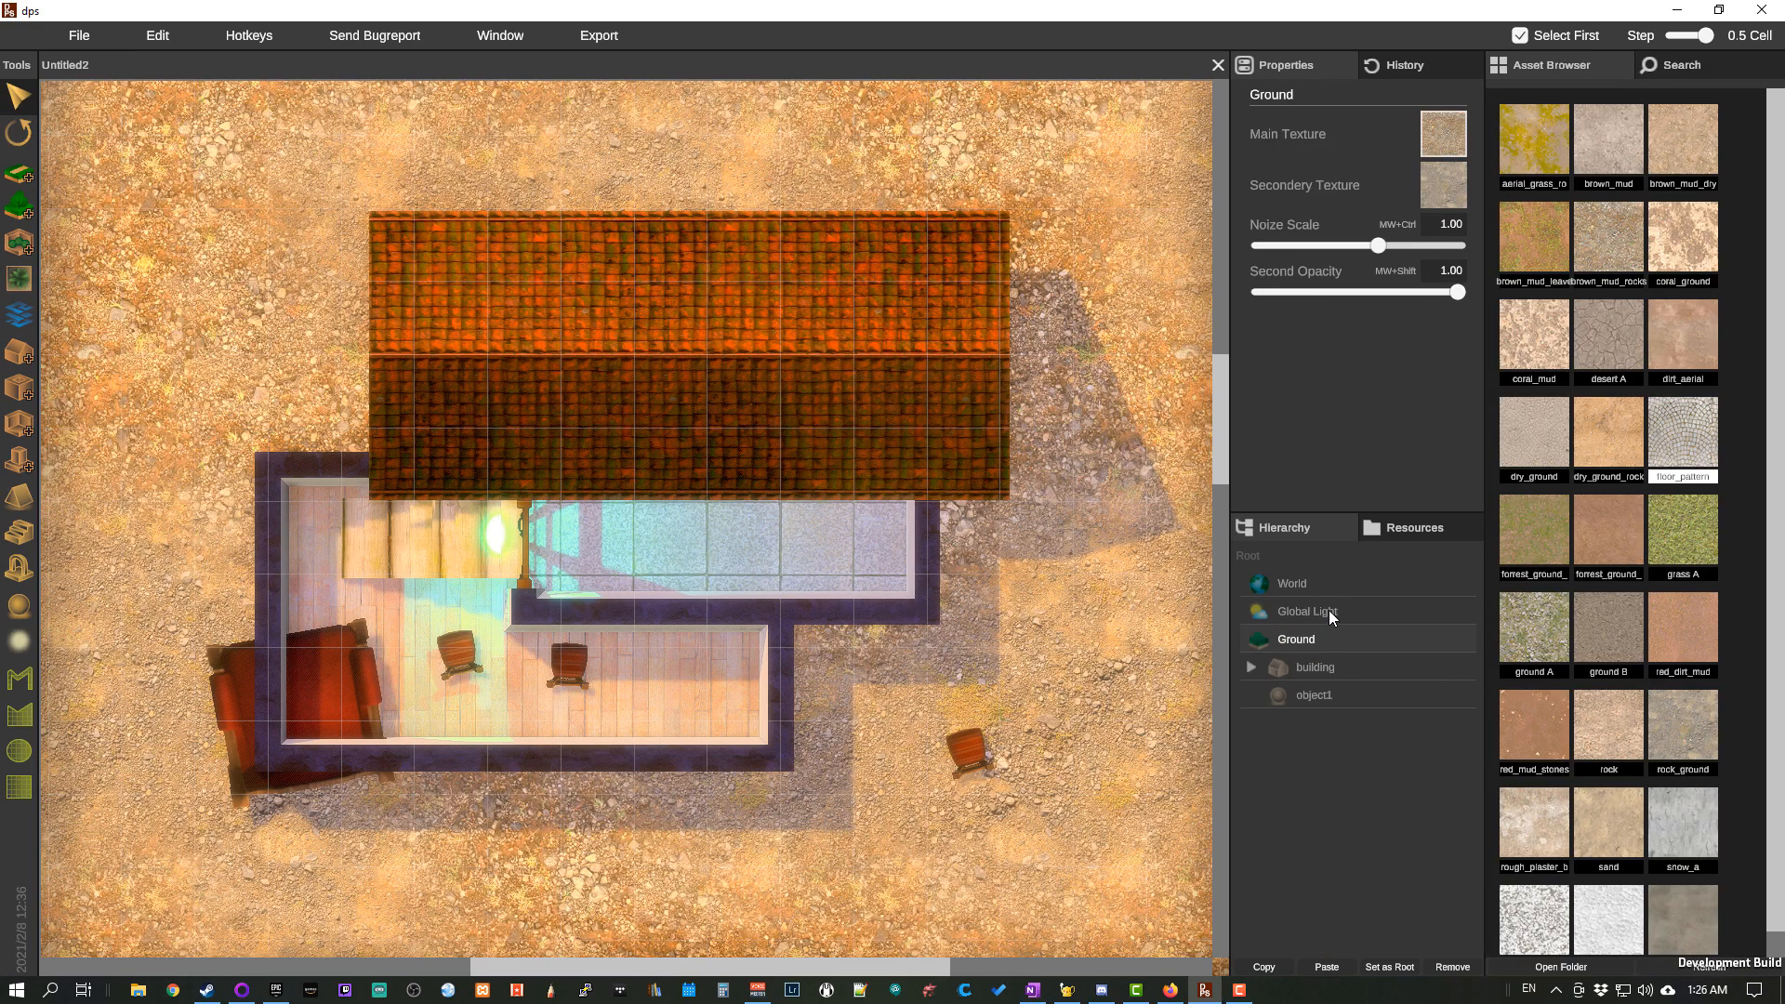
{"action": "left_click", "coordinate": [1330, 610]}
{"action": "left_click", "coordinate": [1332, 593]}
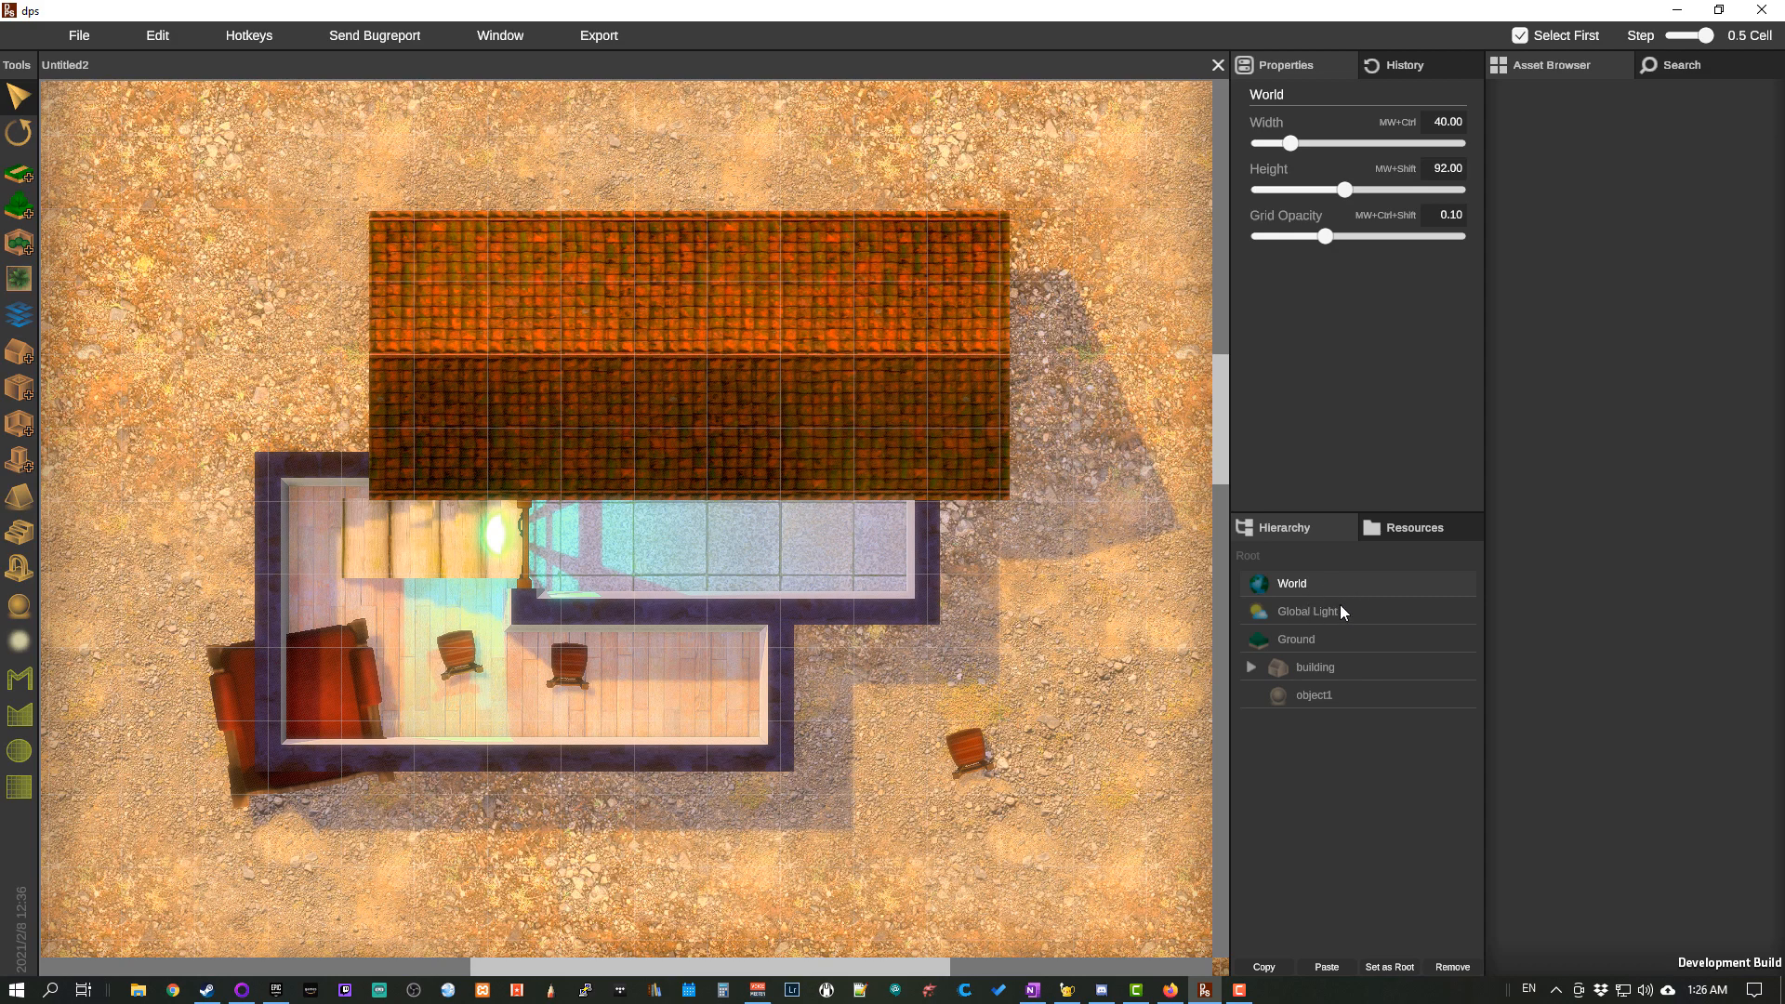
{"action": "left_click", "coordinate": [1341, 611]}
{"action": "left_click", "coordinate": [1347, 640]}
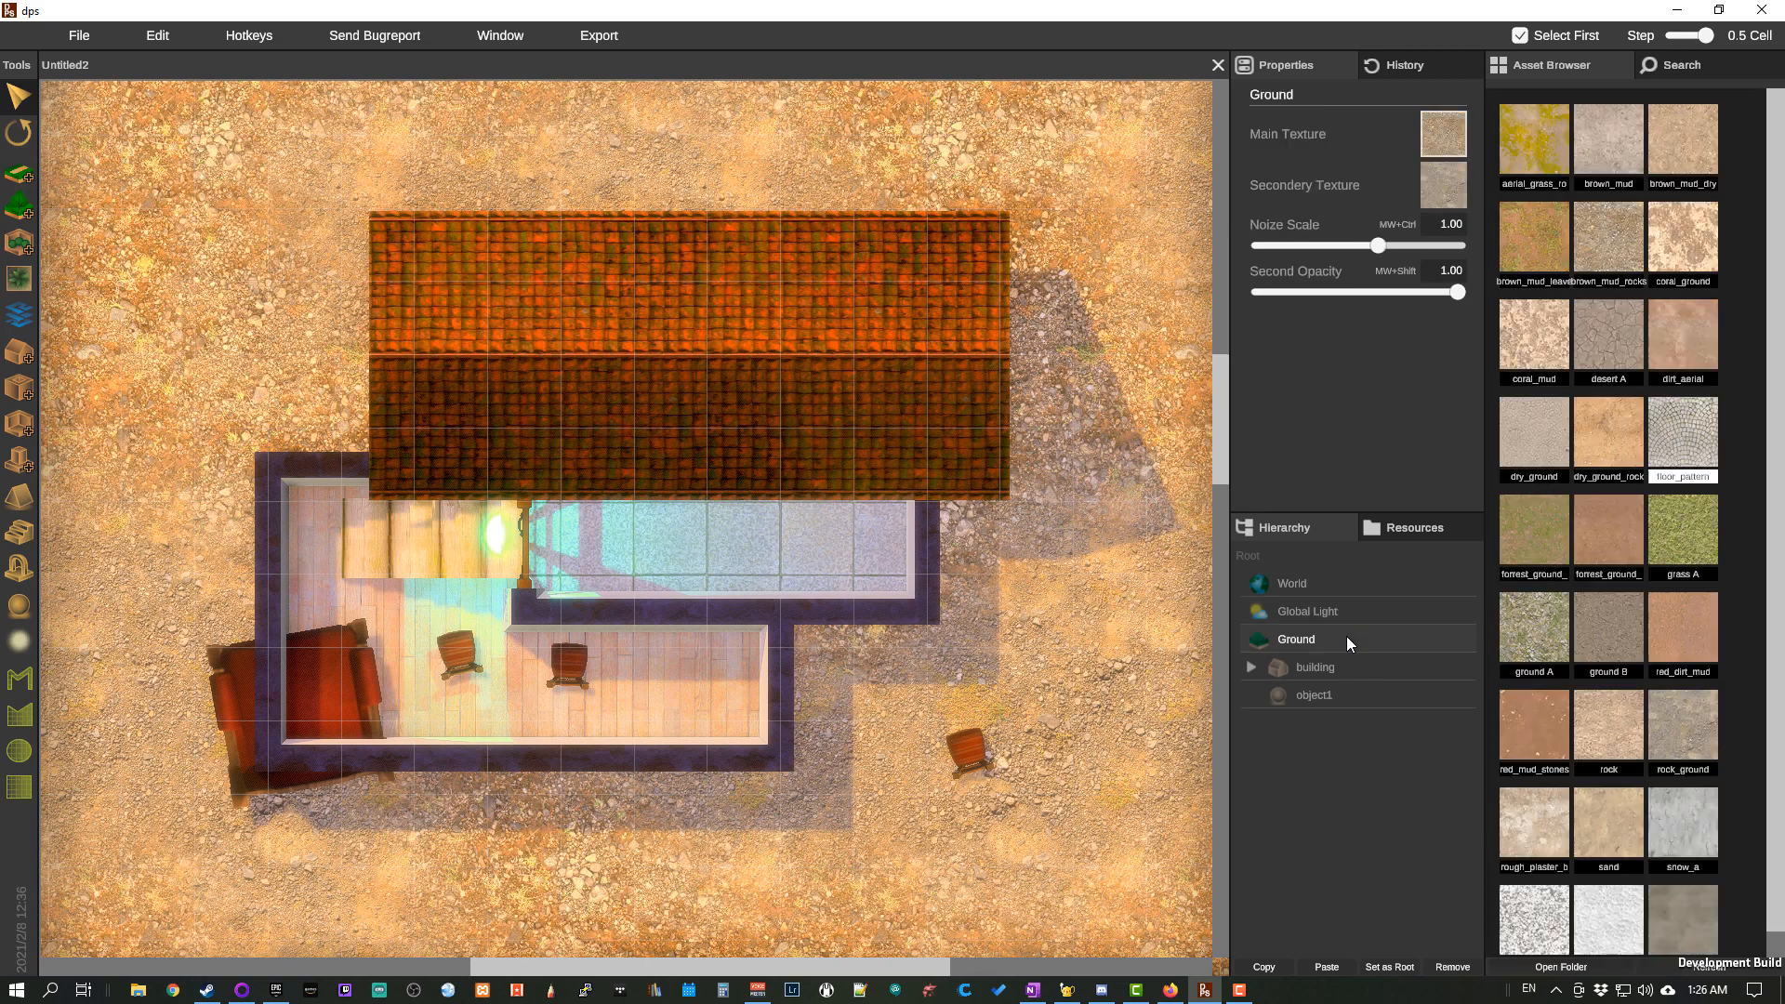
Step: Try the World's grid opacity at its maximum of 0.30, then lower it to 0.16
{"action": "left_click", "coordinate": [1345, 584]}
{"action": "scroll", "coordinate": [1017, 595], "scroll_direction": "down", "scroll_amount": 1}
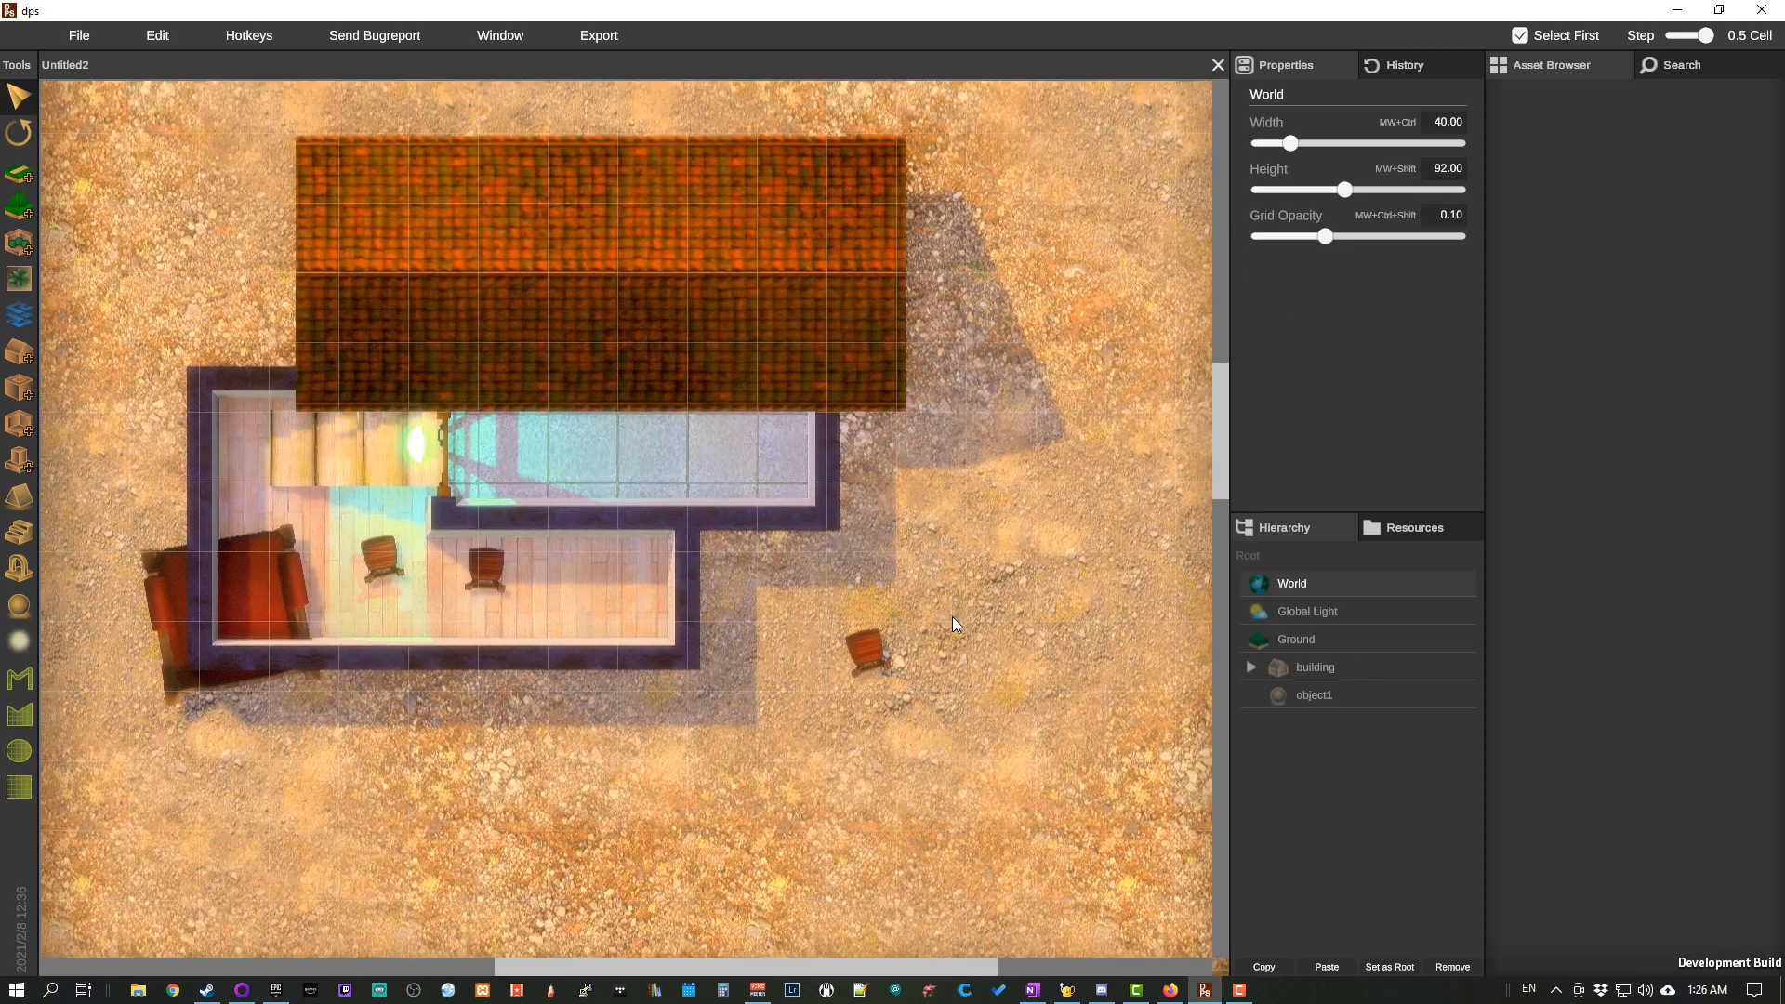
{"action": "scroll", "coordinate": [951, 638], "scroll_direction": "down", "scroll_amount": 1}
{"action": "left_click_drag", "start_coordinate": [952, 616], "coordinate": [928, 751]}
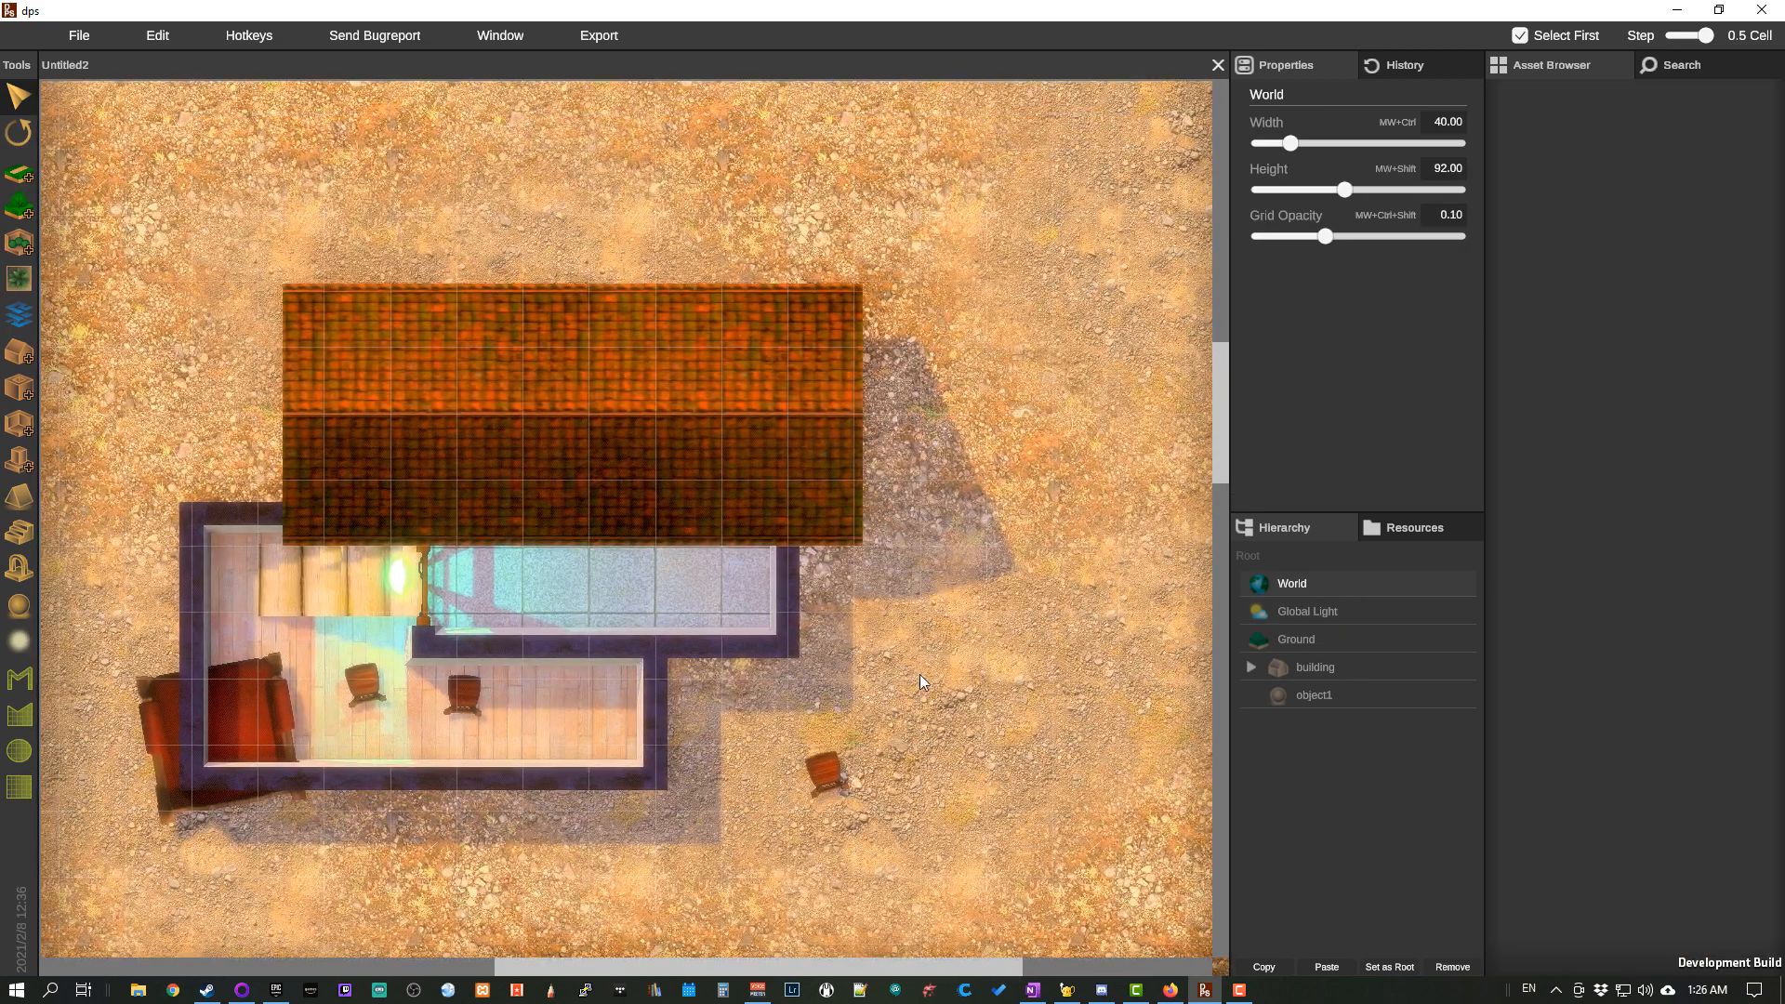
{"action": "left_click_drag", "start_coordinate": [920, 675], "coordinate": [935, 680]}
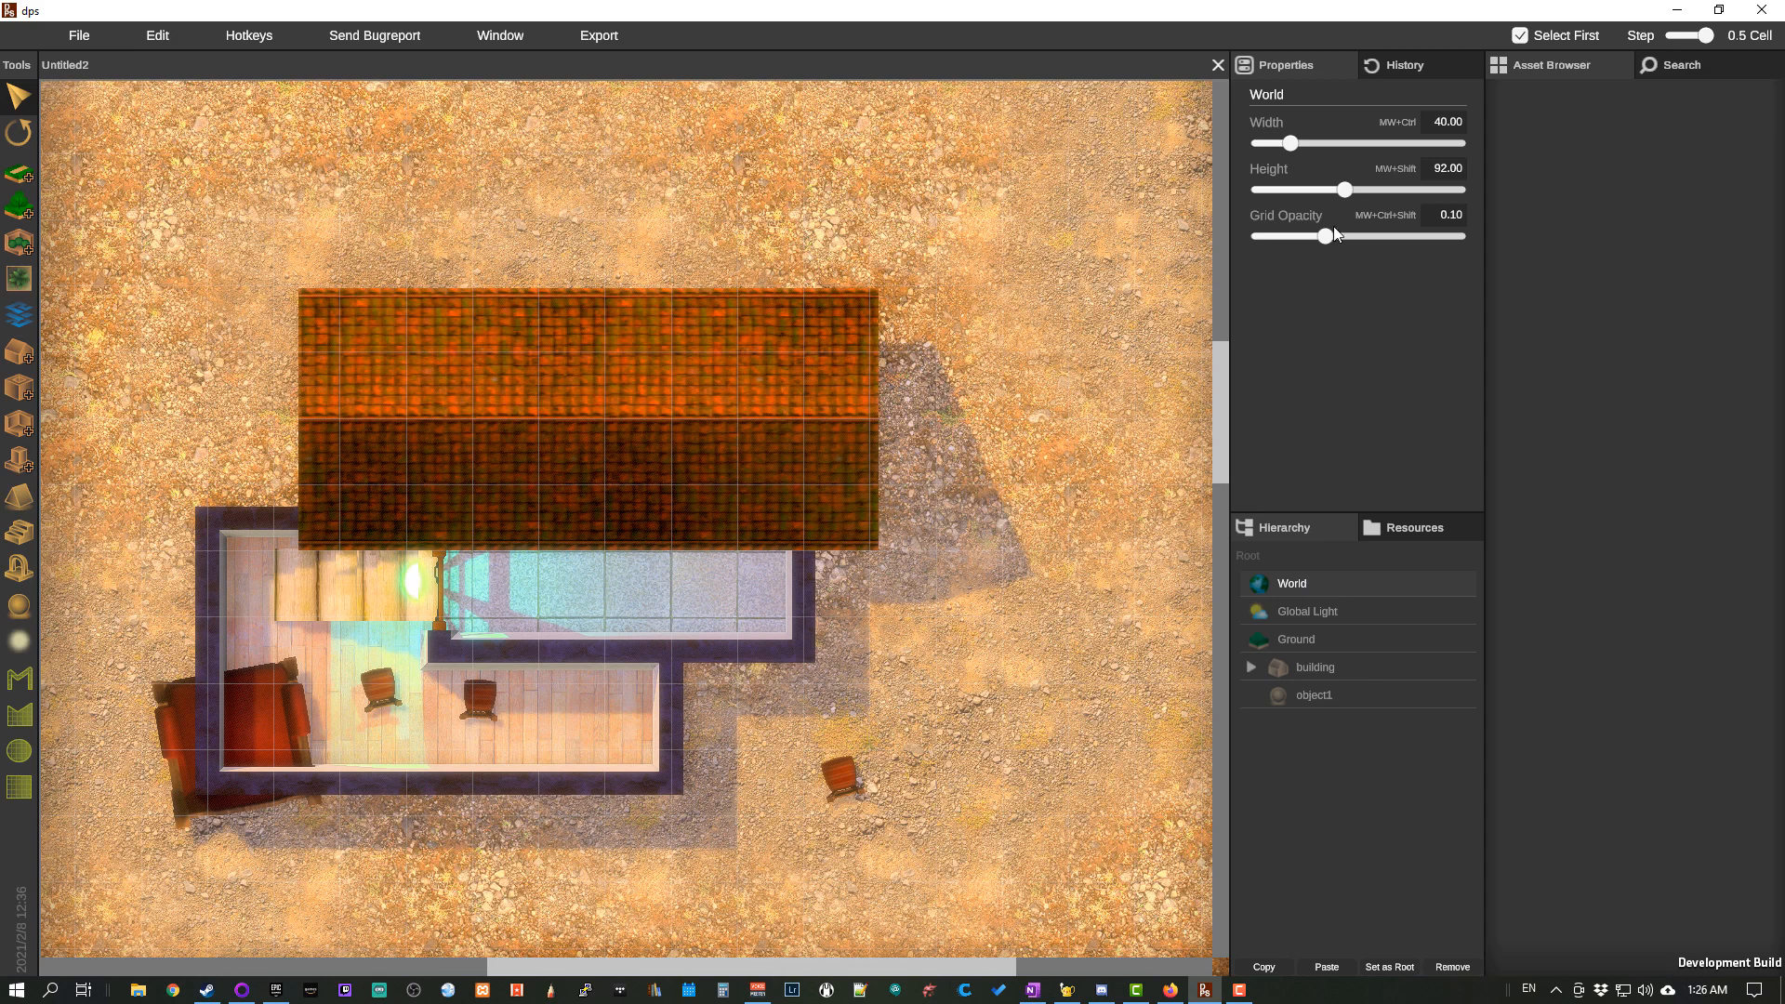
{"action": "left_click_drag", "start_coordinate": [1327, 237], "coordinate": [1327, 237]}
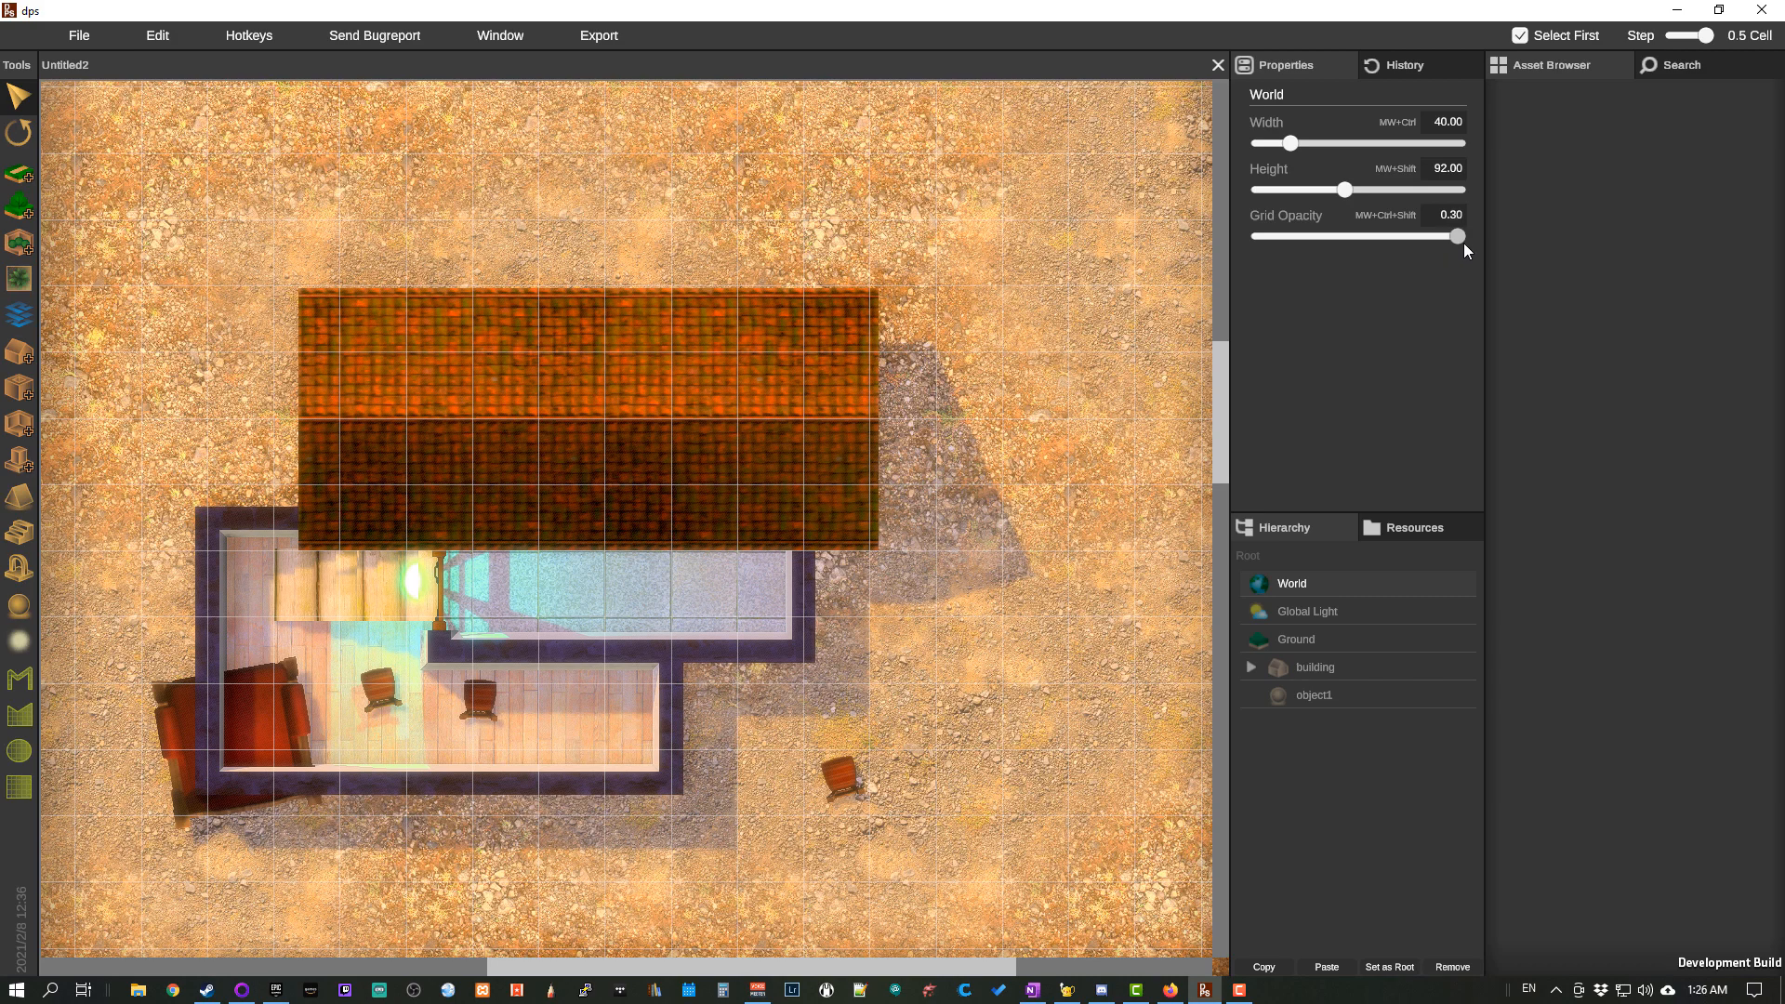
{"action": "left_click_drag", "start_coordinate": [1463, 243], "coordinate": [1365, 226]}
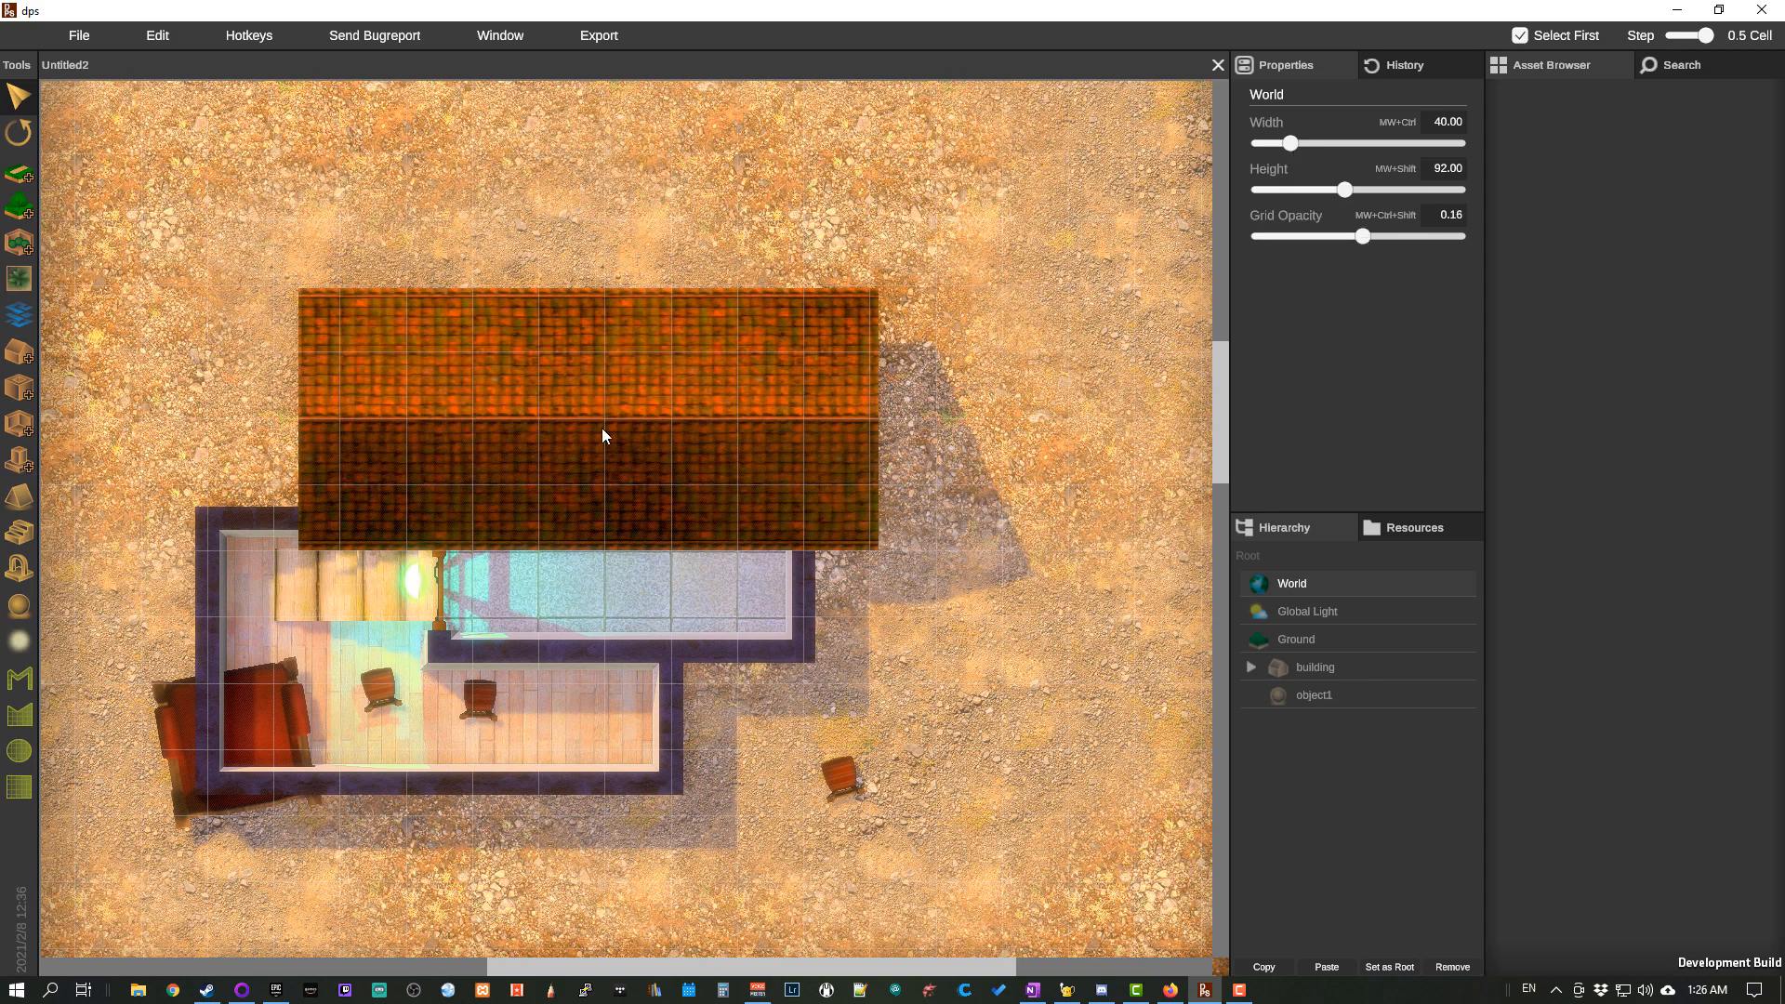
Step: Resize the world to 79 wide by 89 high, then shrink it to 36 by 37 and inspect its edges
{"action": "left_click_drag", "start_coordinate": [1345, 190], "coordinate": [1332, 145]}
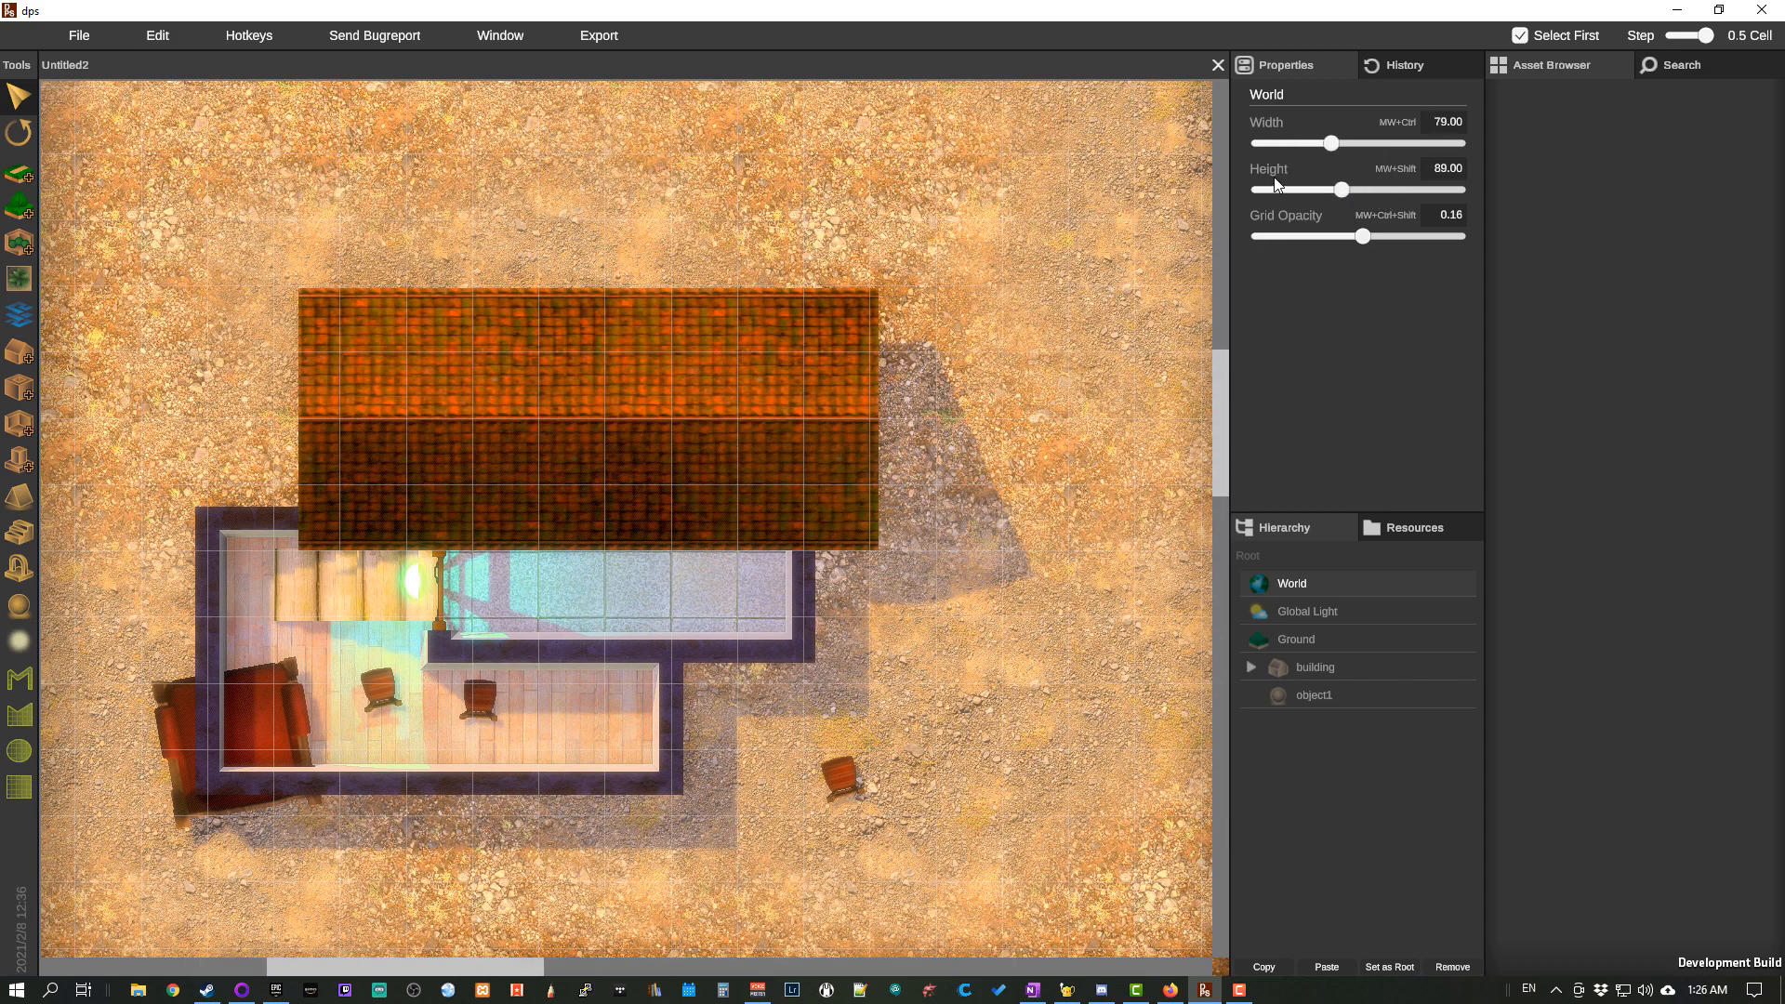
{"action": "left_click_drag", "start_coordinate": [1341, 187], "coordinate": [1285, 142]}
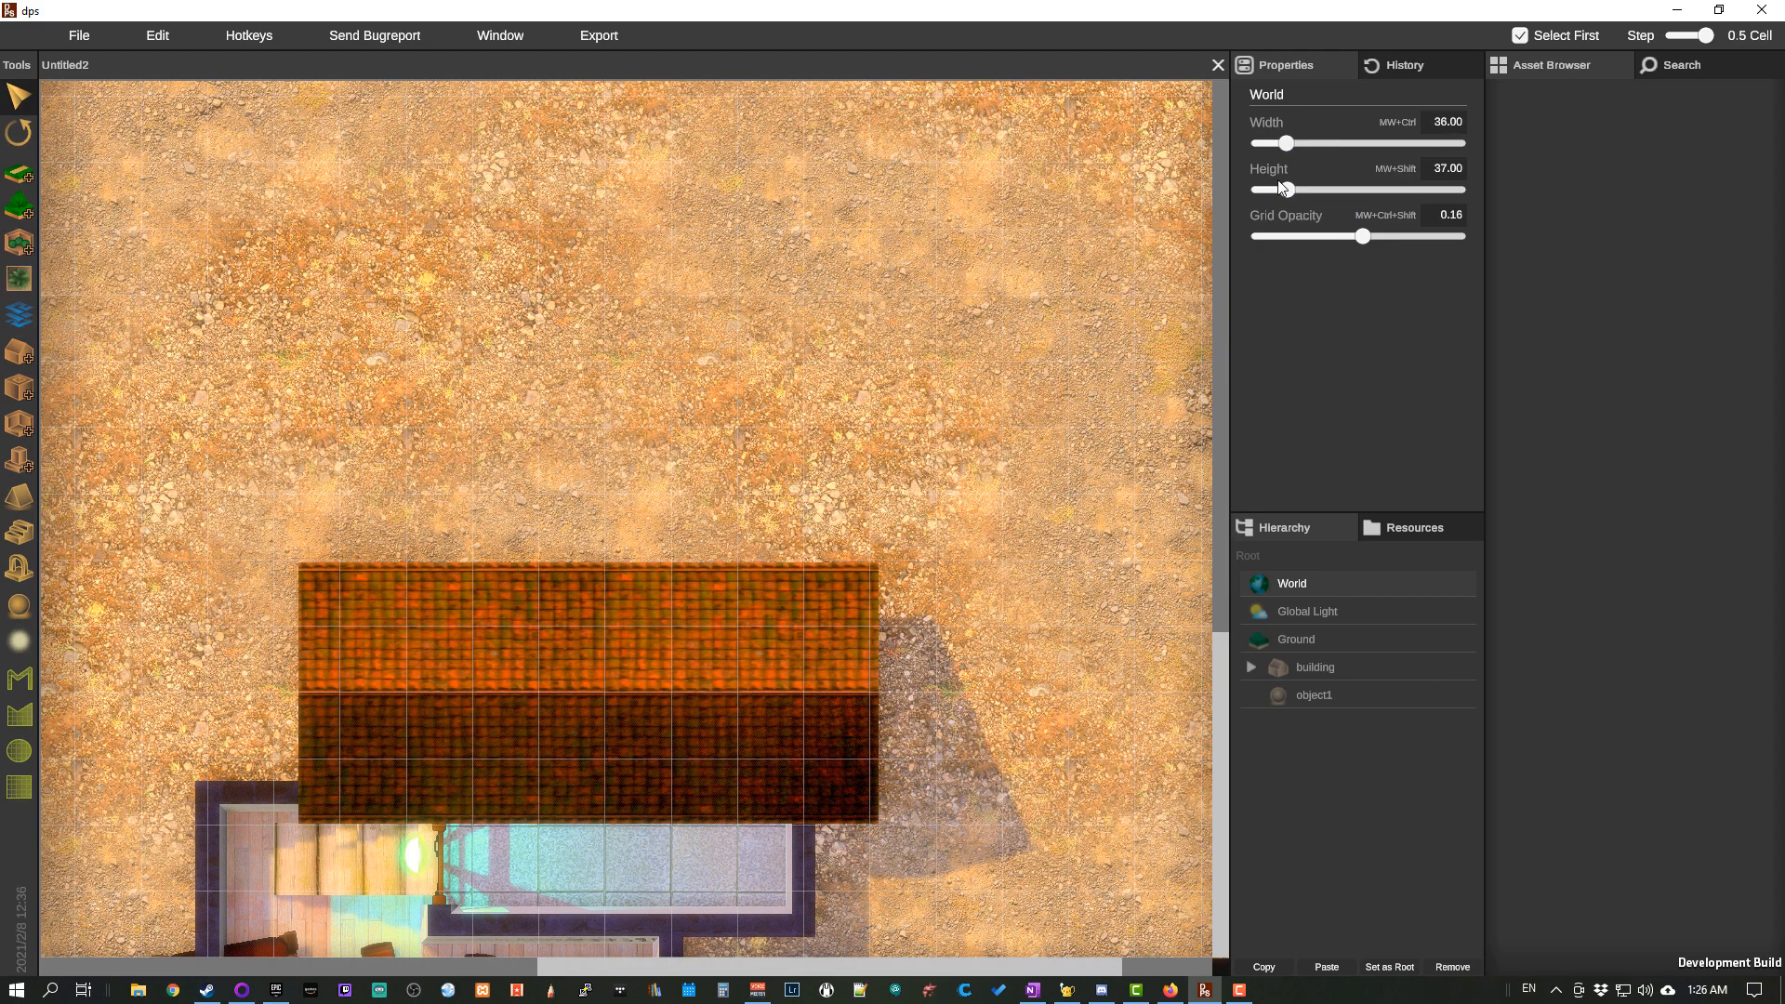
{"action": "left_click_drag", "start_coordinate": [1050, 686], "coordinate": [975, 690]}
{"action": "scroll", "coordinate": [975, 690], "scroll_direction": "down", "scroll_amount": 1}
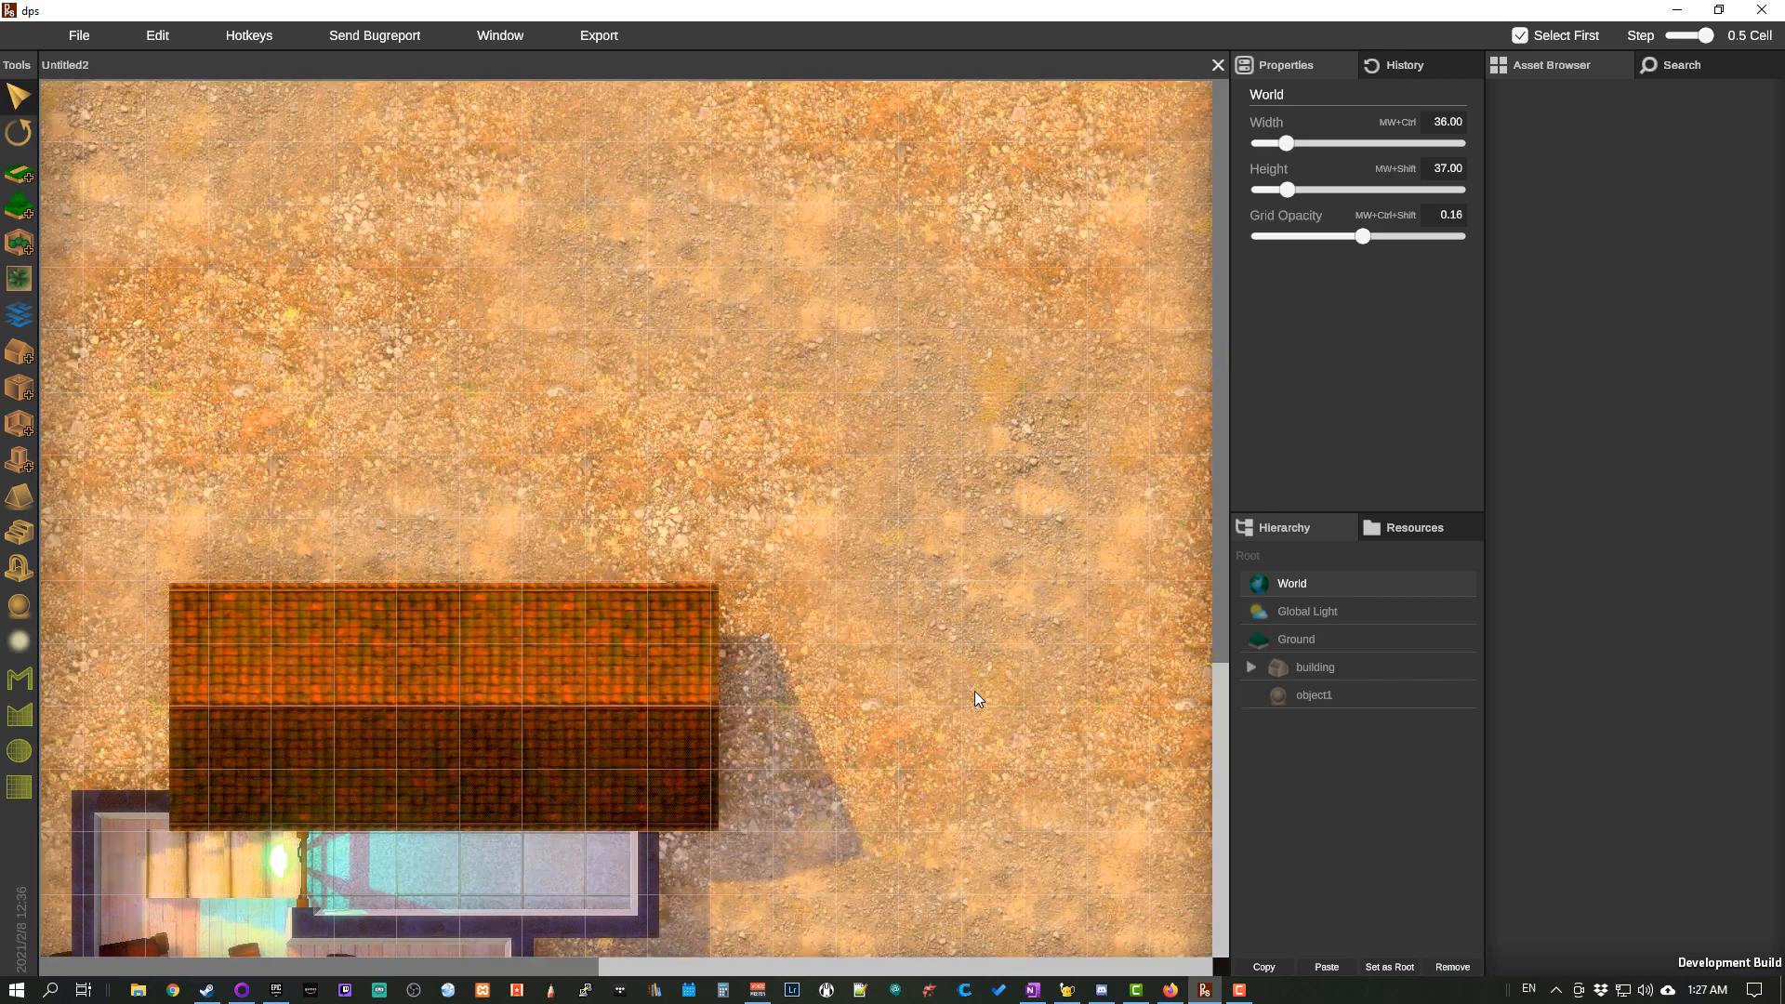
{"action": "scroll", "coordinate": [975, 690], "scroll_direction": "down", "scroll_amount": 5}
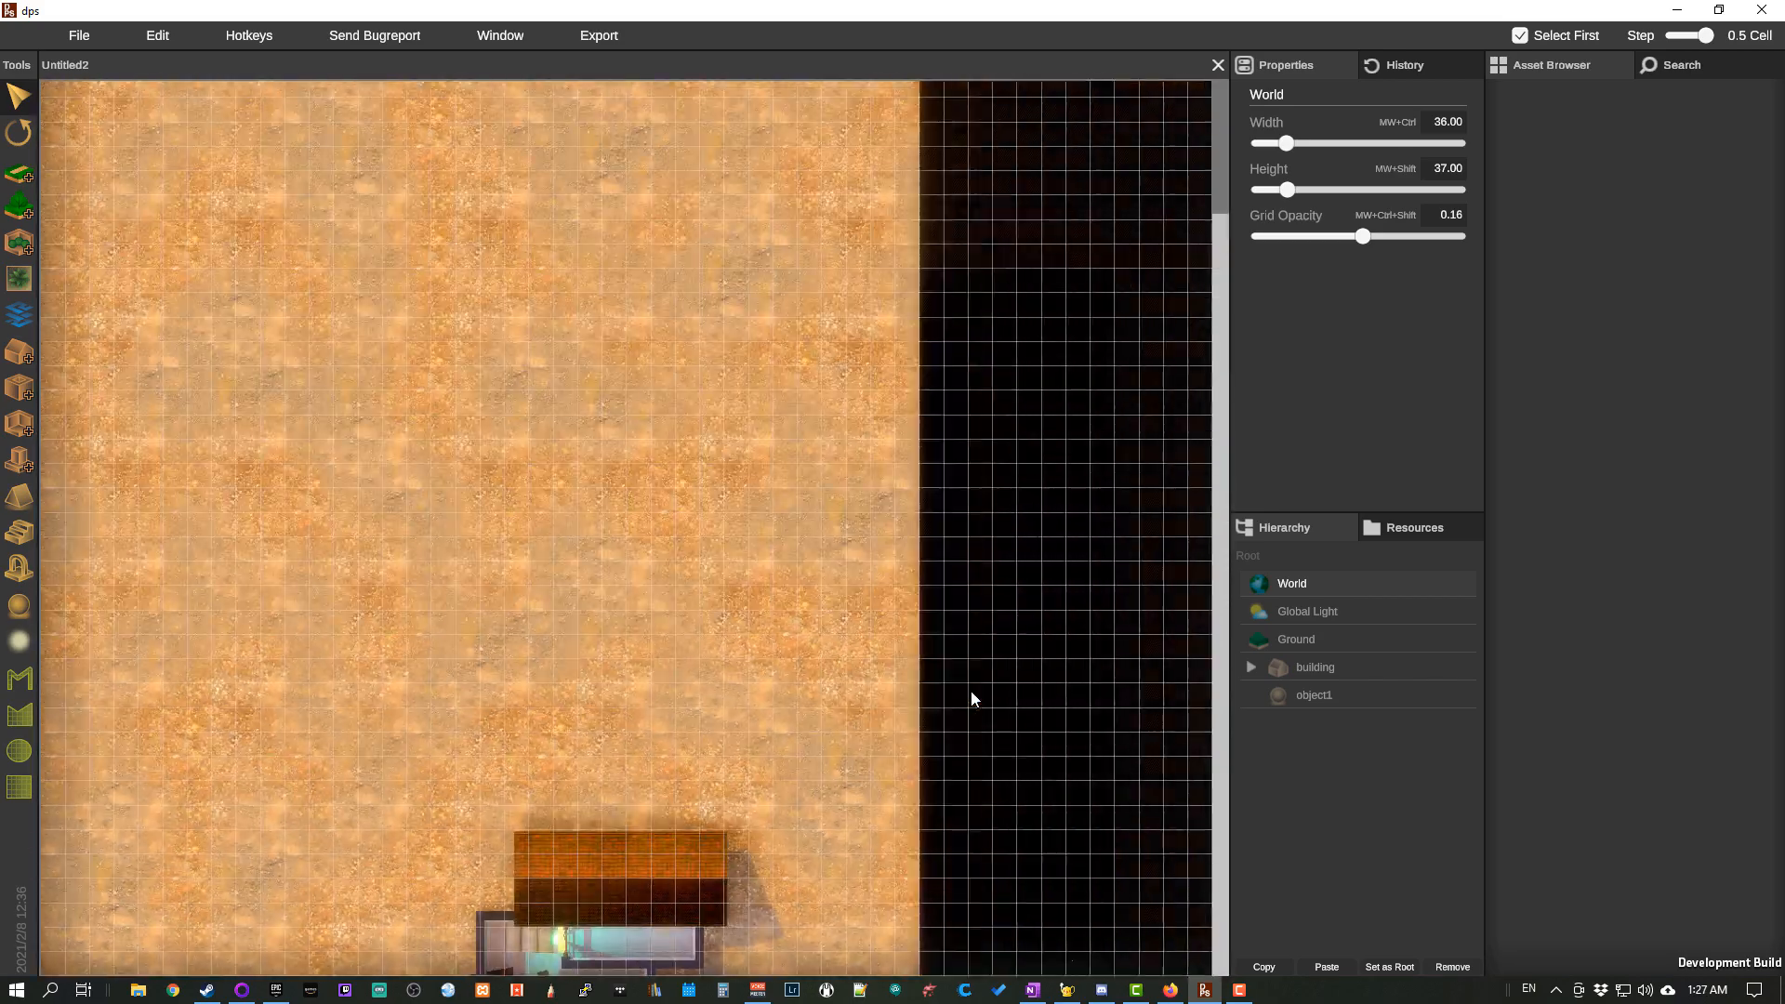
{"action": "scroll", "coordinate": [970, 699], "scroll_direction": "down", "scroll_amount": 1}
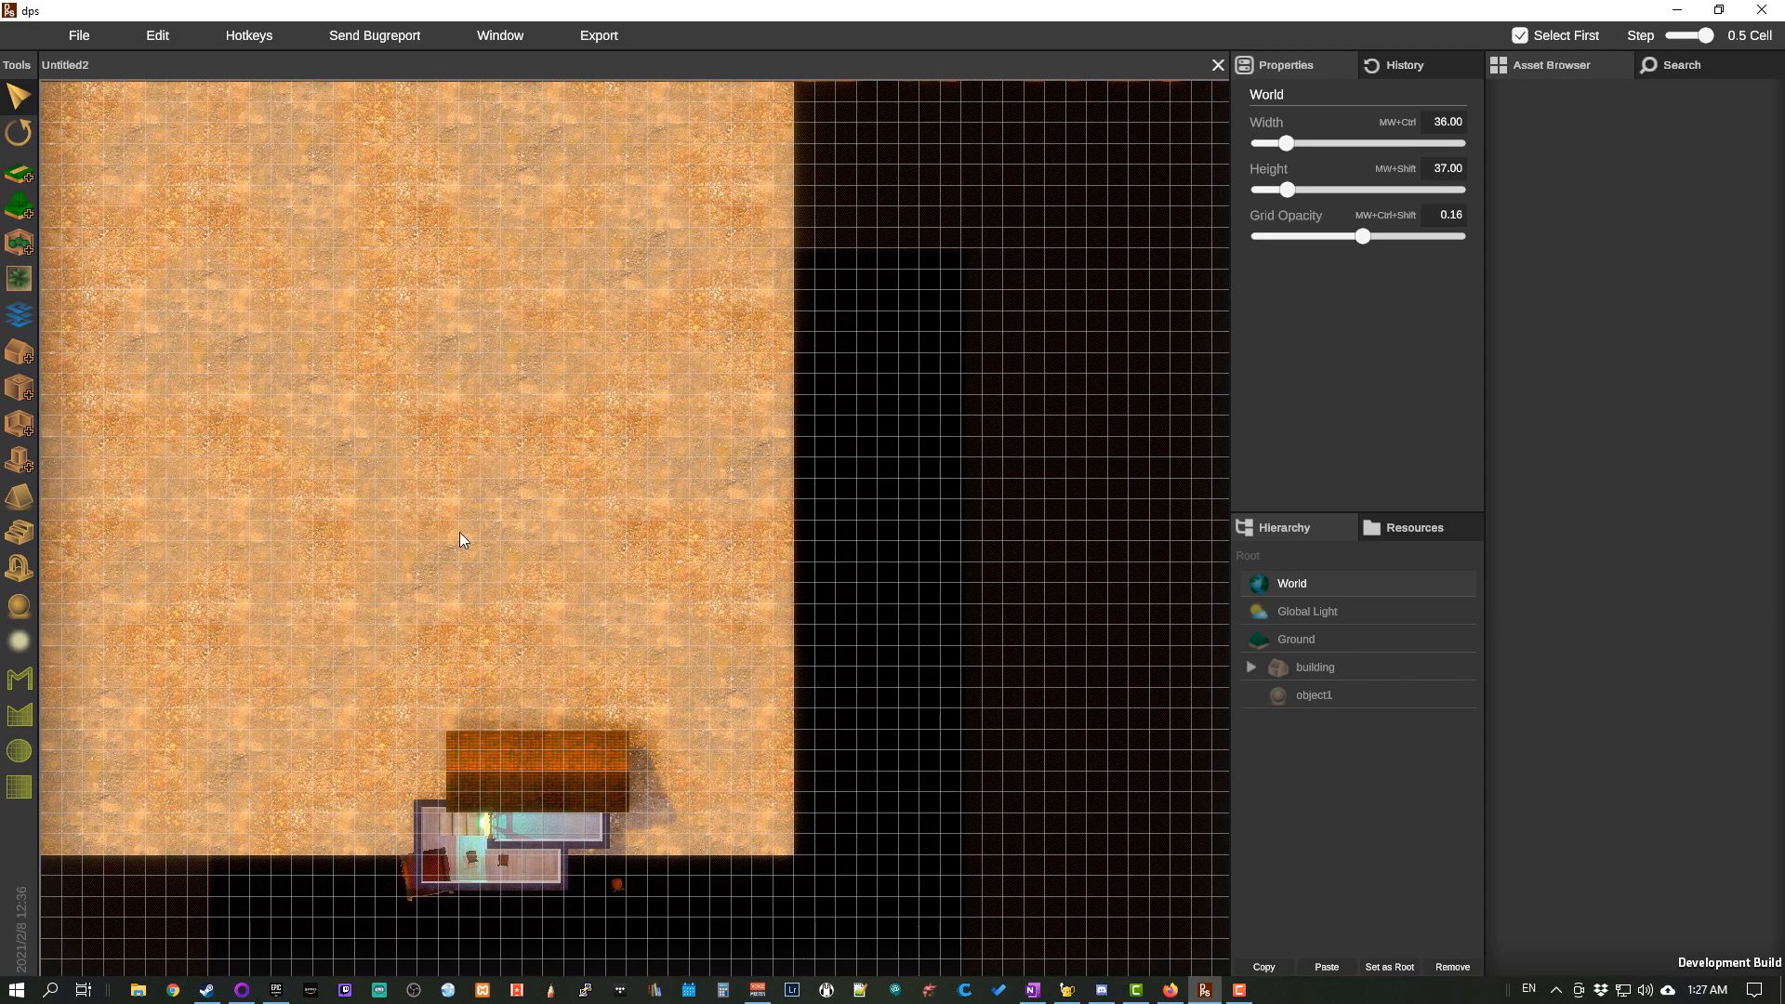
{"action": "scroll", "coordinate": [505, 556], "scroll_direction": "down", "scroll_amount": 1}
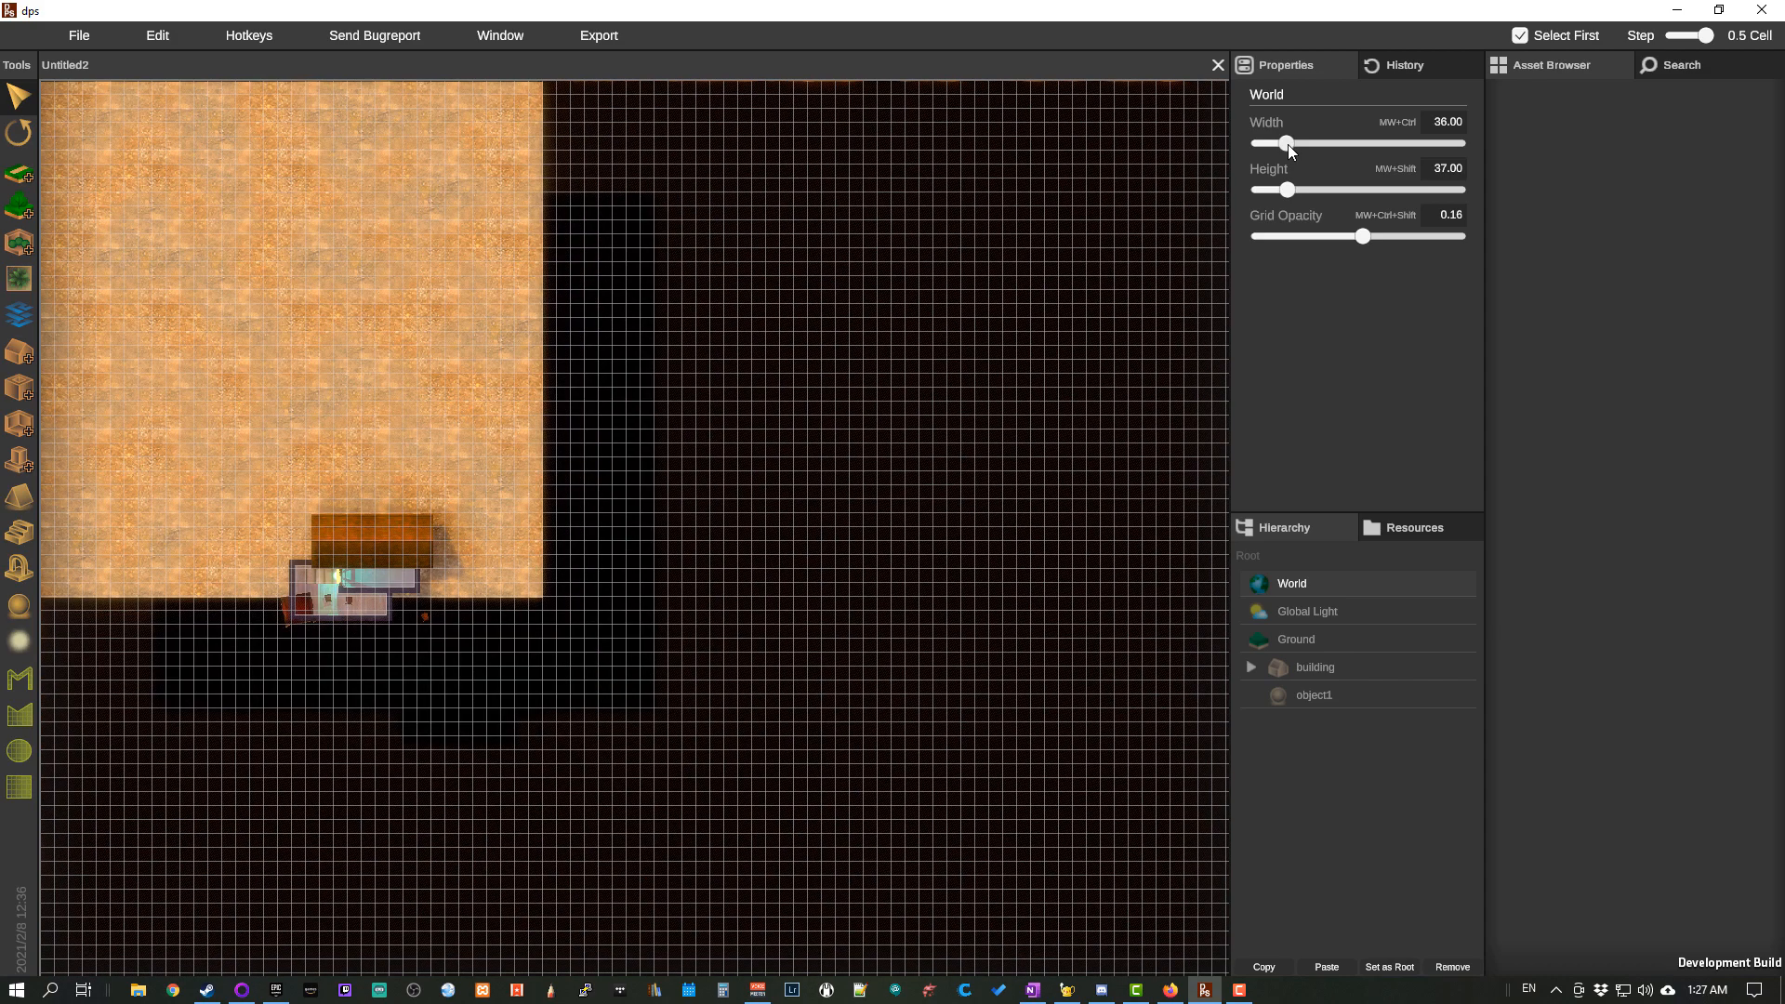
Step: Set the world's width to 65, its height to 60 and its grid opacity to 0.13
{"action": "left_click_drag", "start_coordinate": [1289, 144], "coordinate": [1311, 190]}
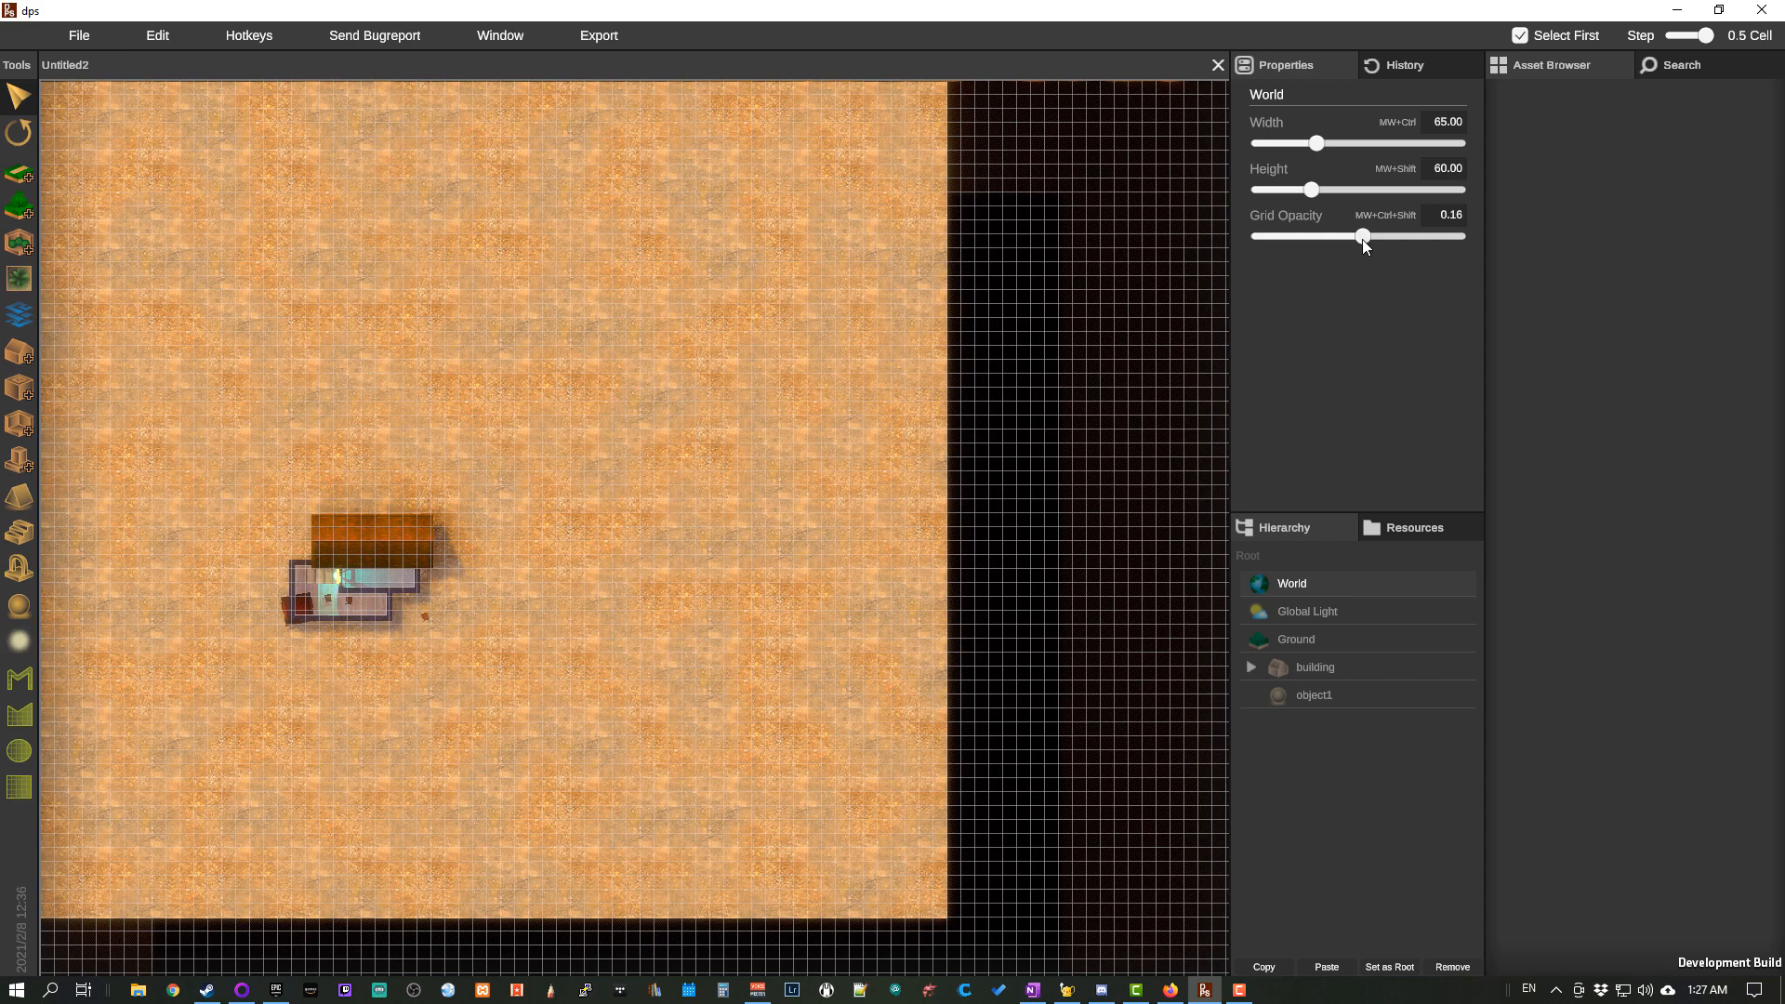
{"action": "left_click_drag", "start_coordinate": [1392, 238], "coordinate": [1349, 244]}
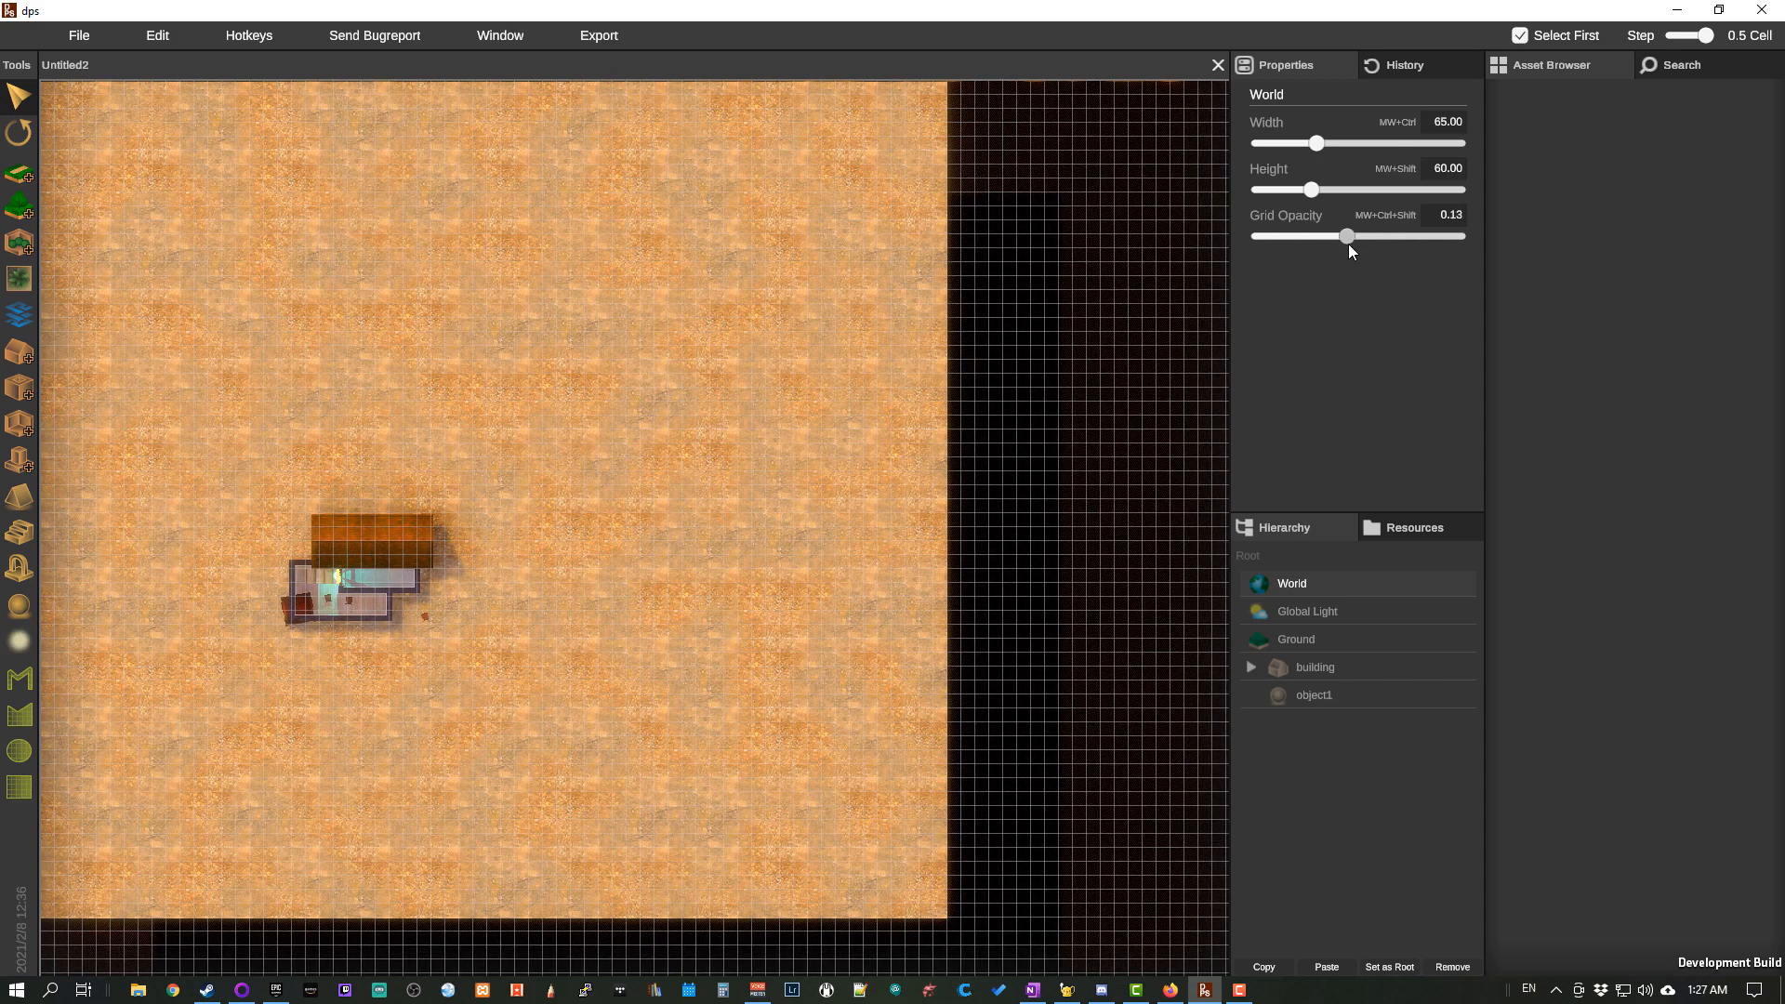
Step: Preview the Underground, Sunset and Moonlight environments of the Global Light over the building, then return to Sunlight
{"action": "left_click", "coordinate": [1317, 611]}
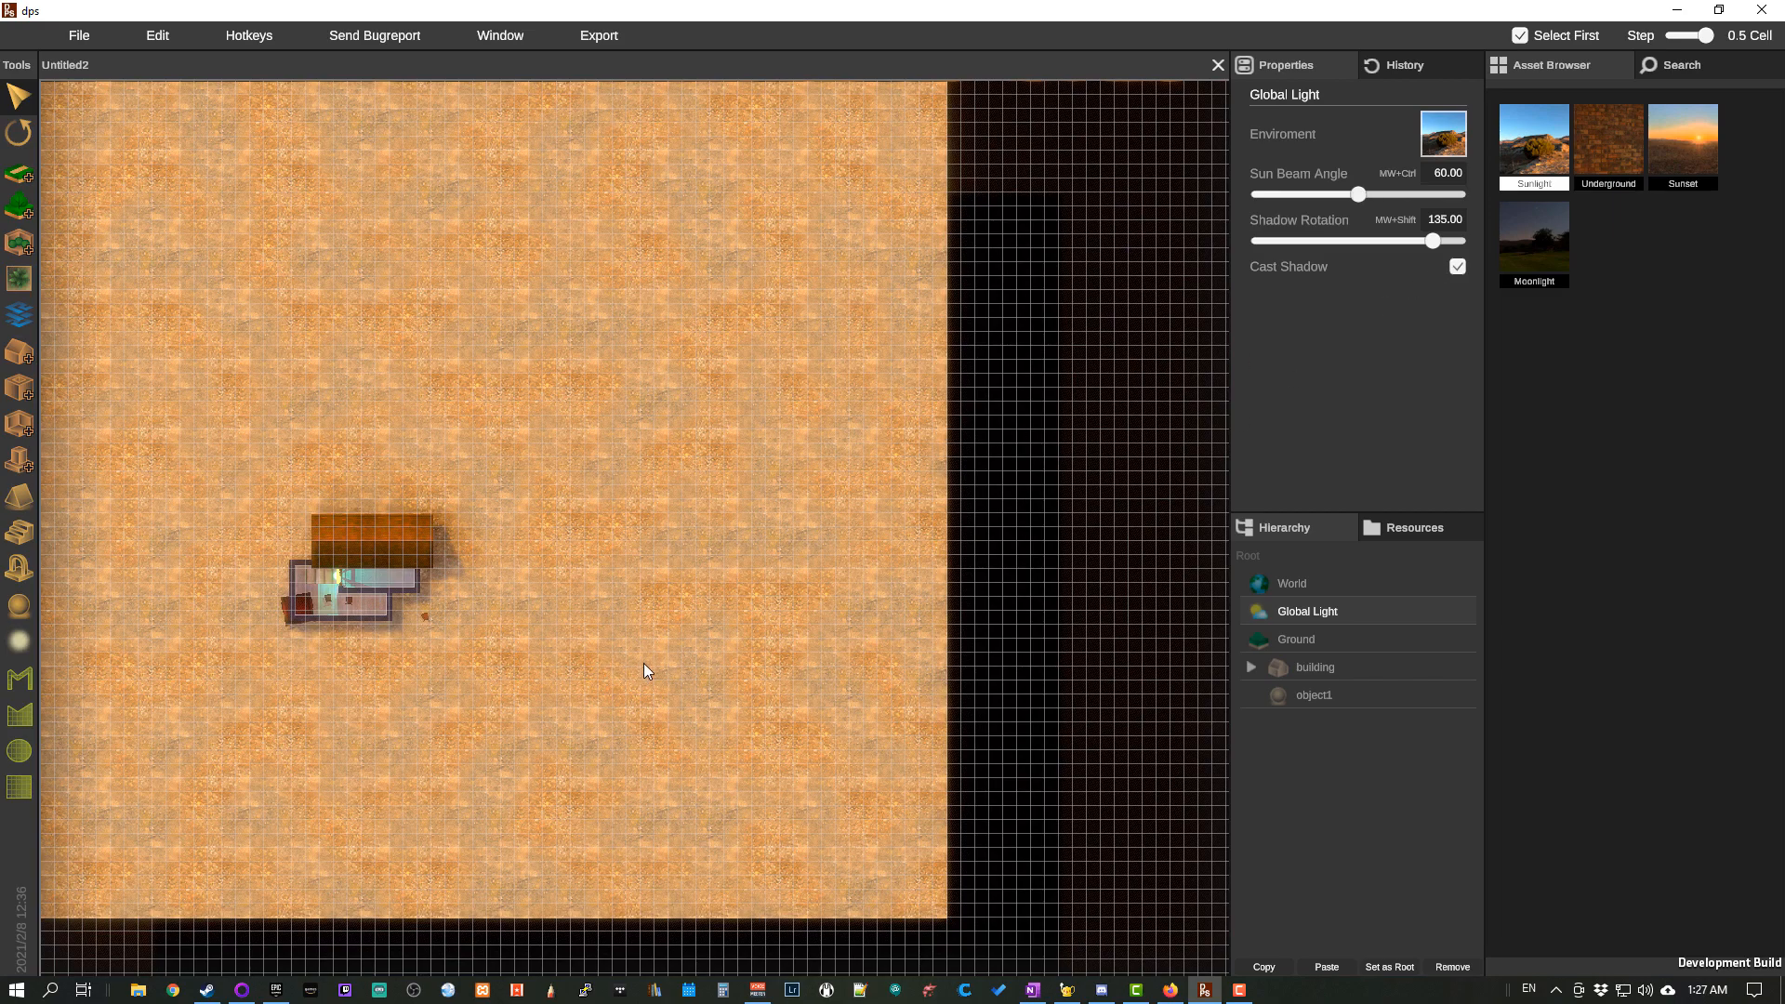
{"action": "scroll", "coordinate": [643, 662], "scroll_direction": "up", "scroll_amount": 6}
{"action": "left_click_drag", "start_coordinate": [729, 724], "coordinate": [1172, 753]}
{"action": "scroll", "coordinate": [940, 480], "scroll_direction": "up", "scroll_amount": 3}
{"action": "scroll", "coordinate": [1015, 633], "scroll_direction": "up", "scroll_amount": 2}
{"action": "scroll", "coordinate": [1172, 753], "scroll_direction": "up", "scroll_amount": 1}
{"action": "scroll", "coordinate": [1172, 753], "scroll_direction": "up", "scroll_amount": 1}
{"action": "left_click_drag", "start_coordinate": [725, 235], "coordinate": [439, 116]}
{"action": "left_click_drag", "start_coordinate": [1114, 638], "coordinate": [1081, 560]}
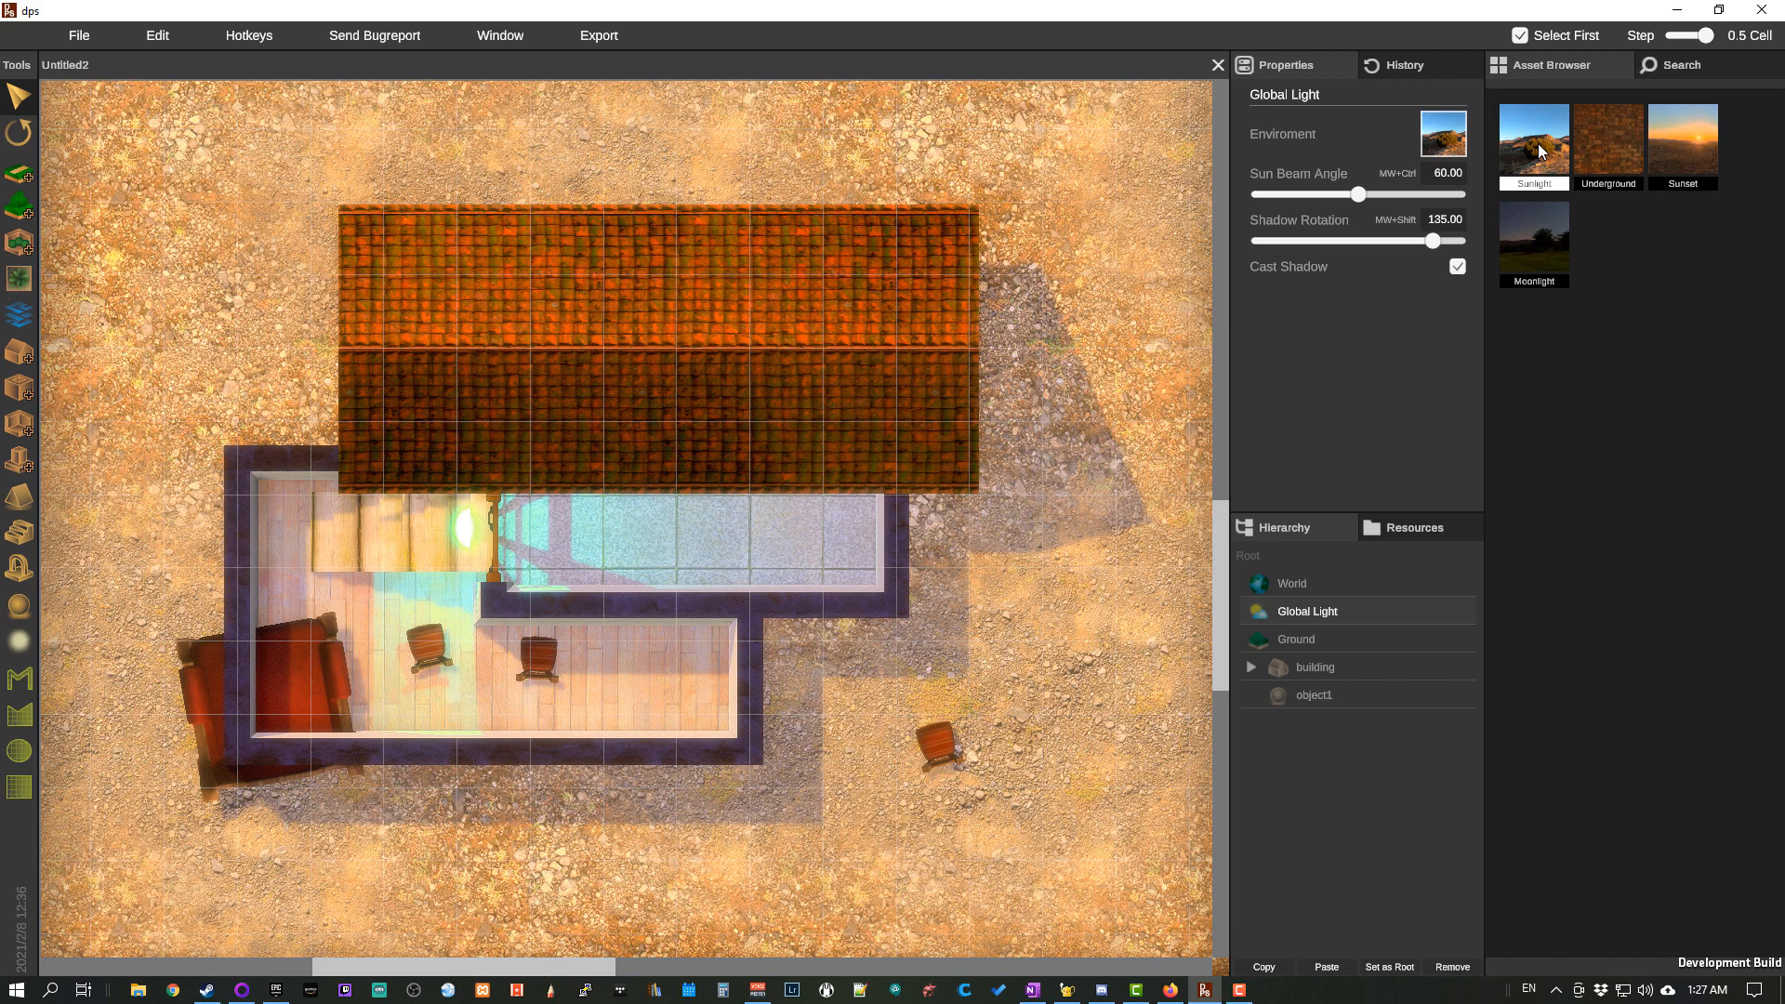
{"action": "left_click", "coordinate": [1603, 143]}
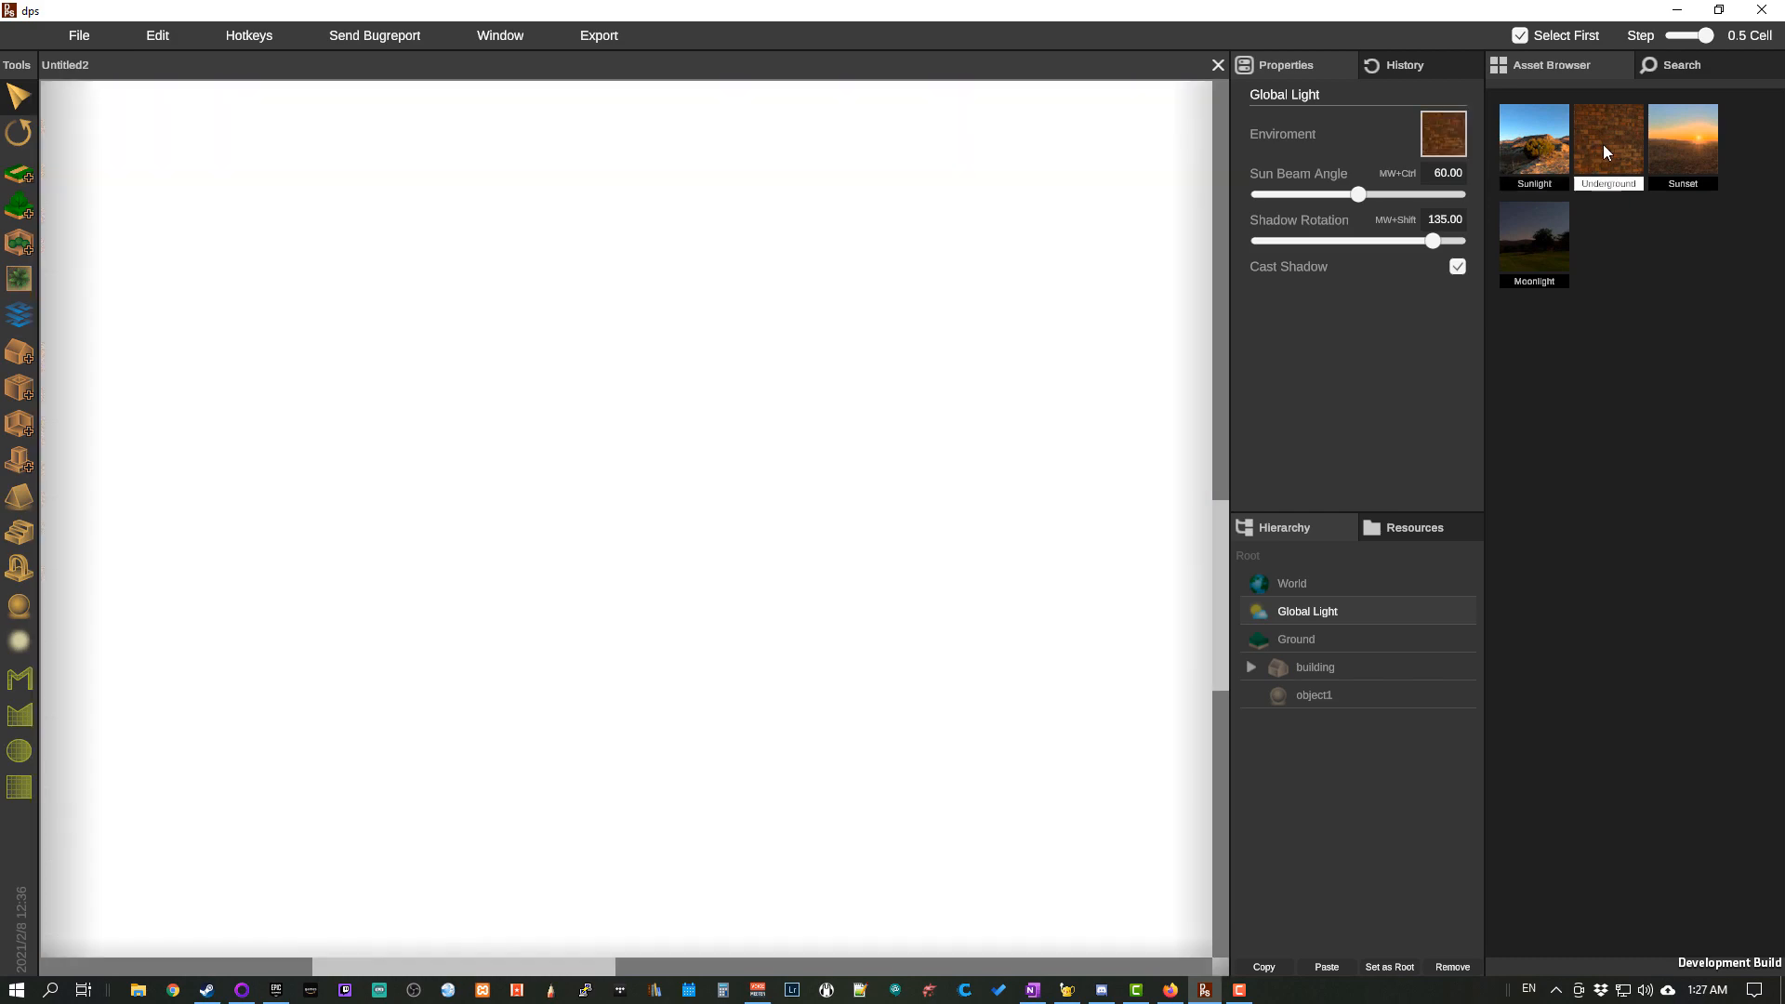
{"action": "left_click", "coordinate": [1676, 149]}
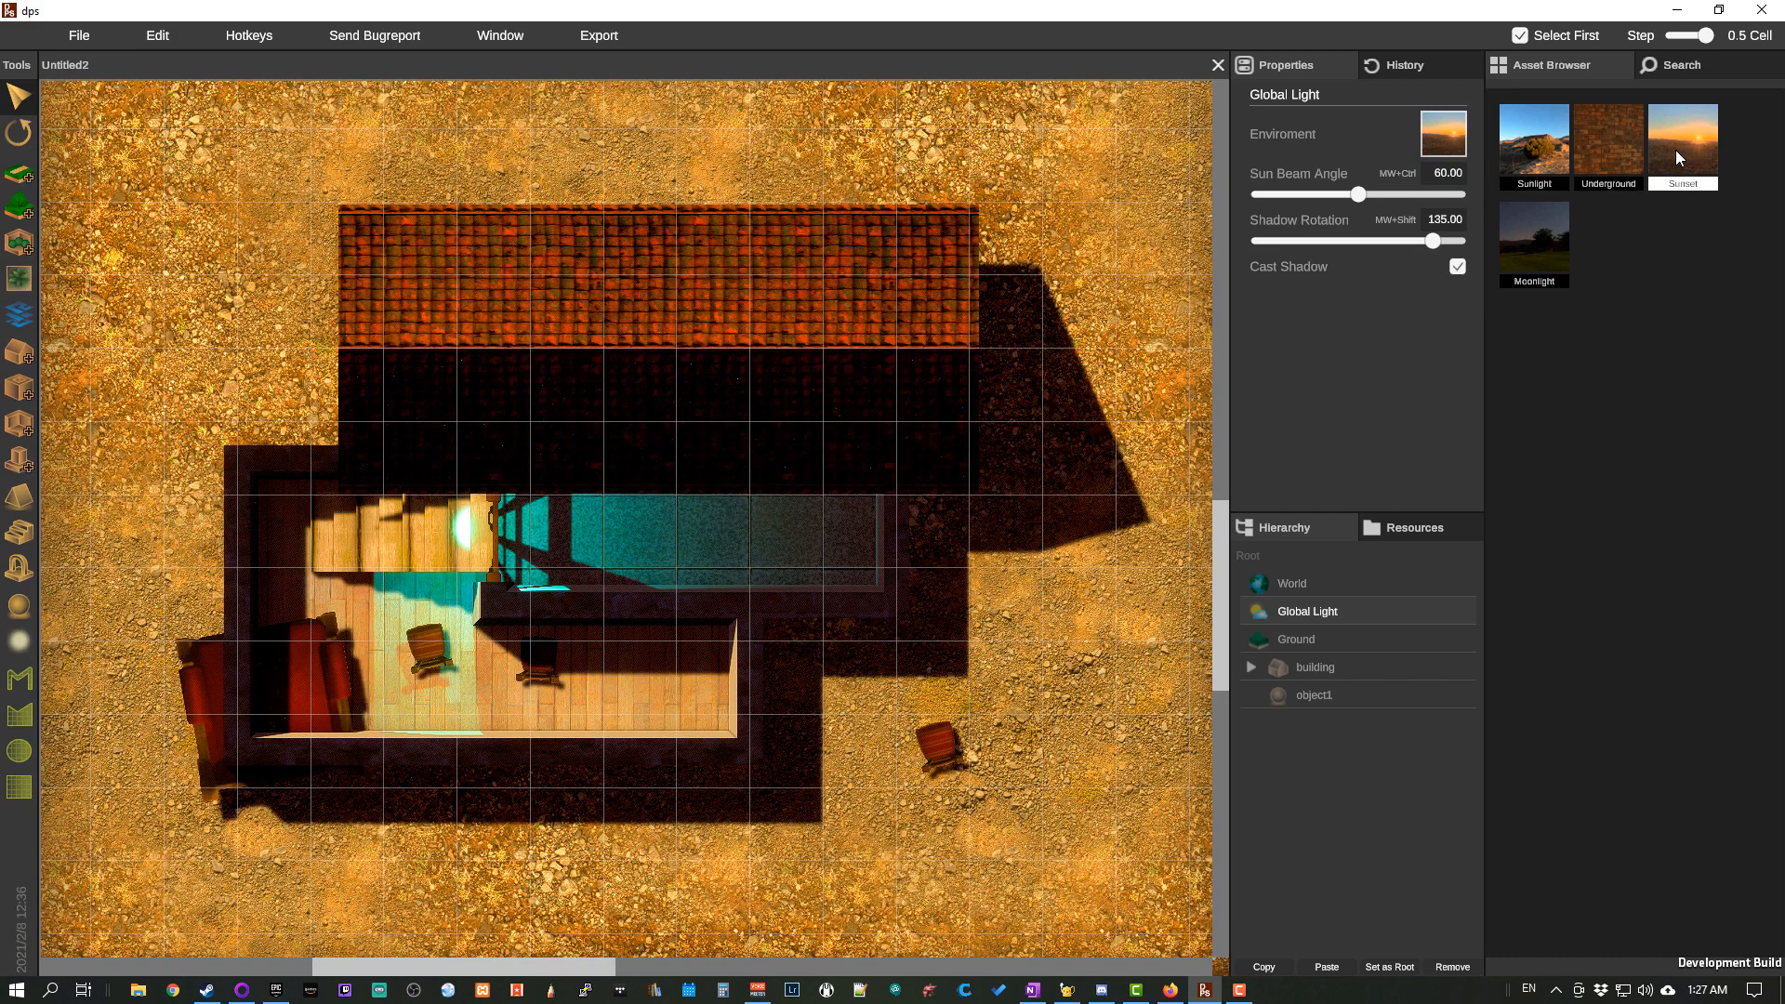
{"action": "left_click", "coordinate": [1542, 245]}
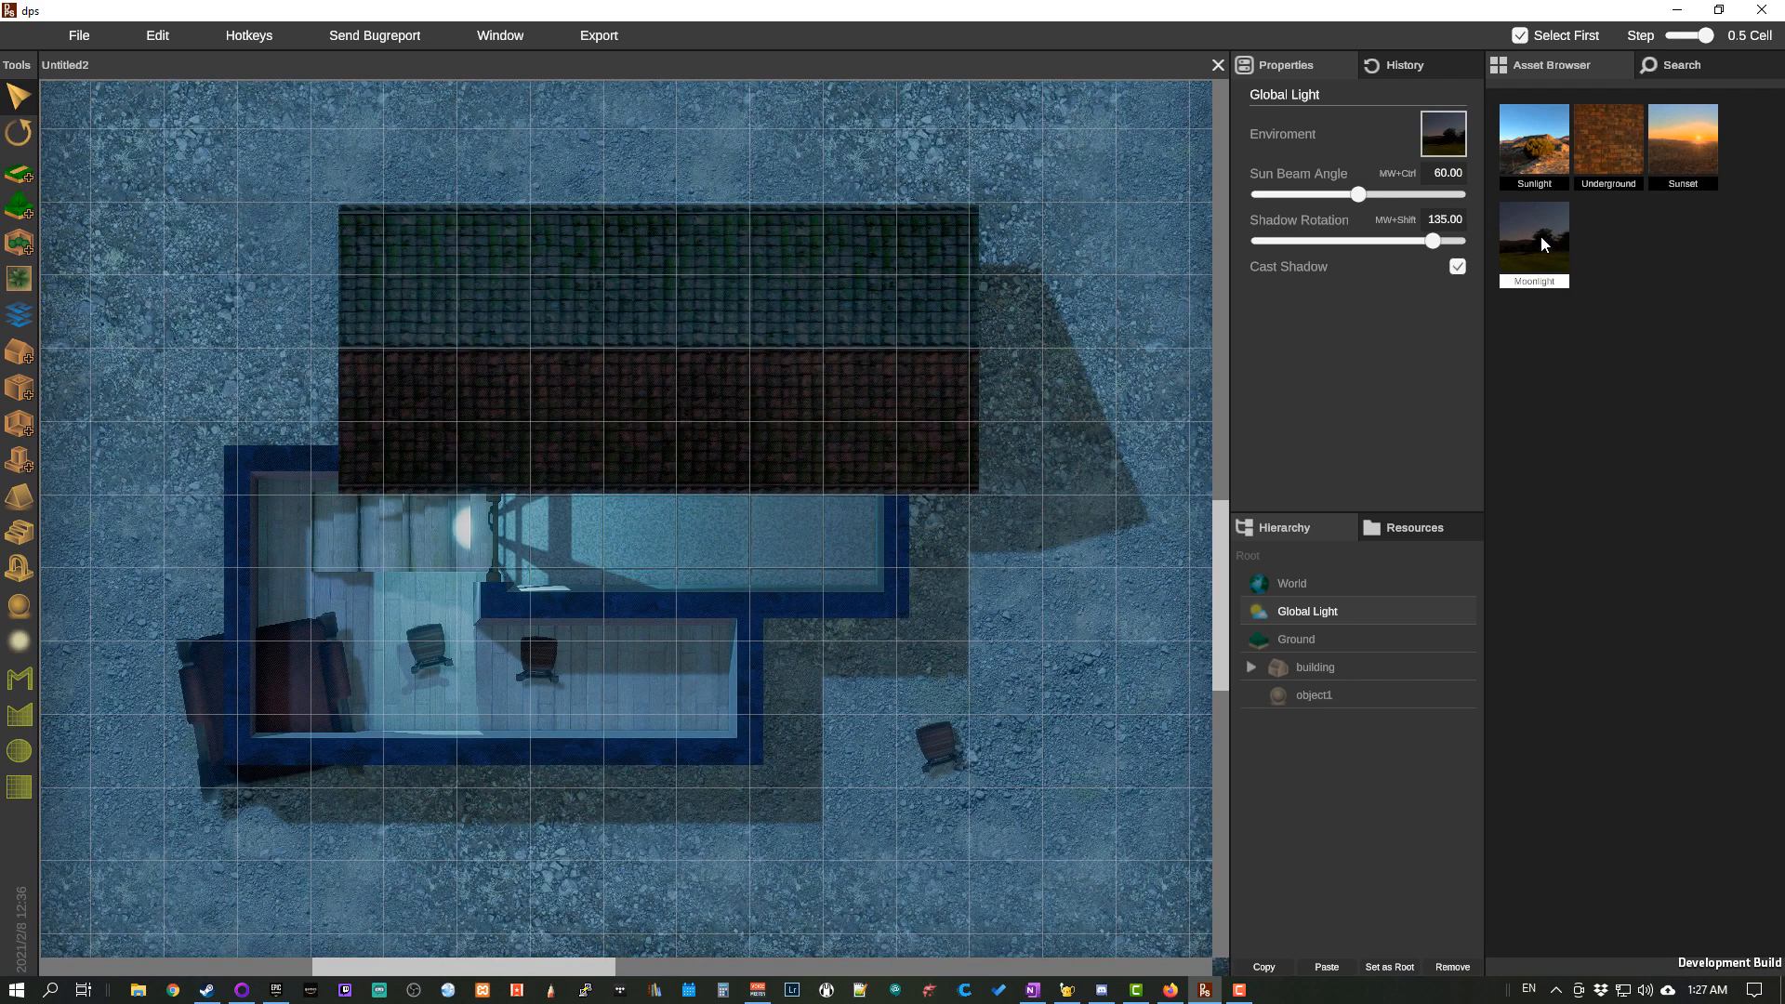
{"action": "left_click", "coordinate": [1536, 161]}
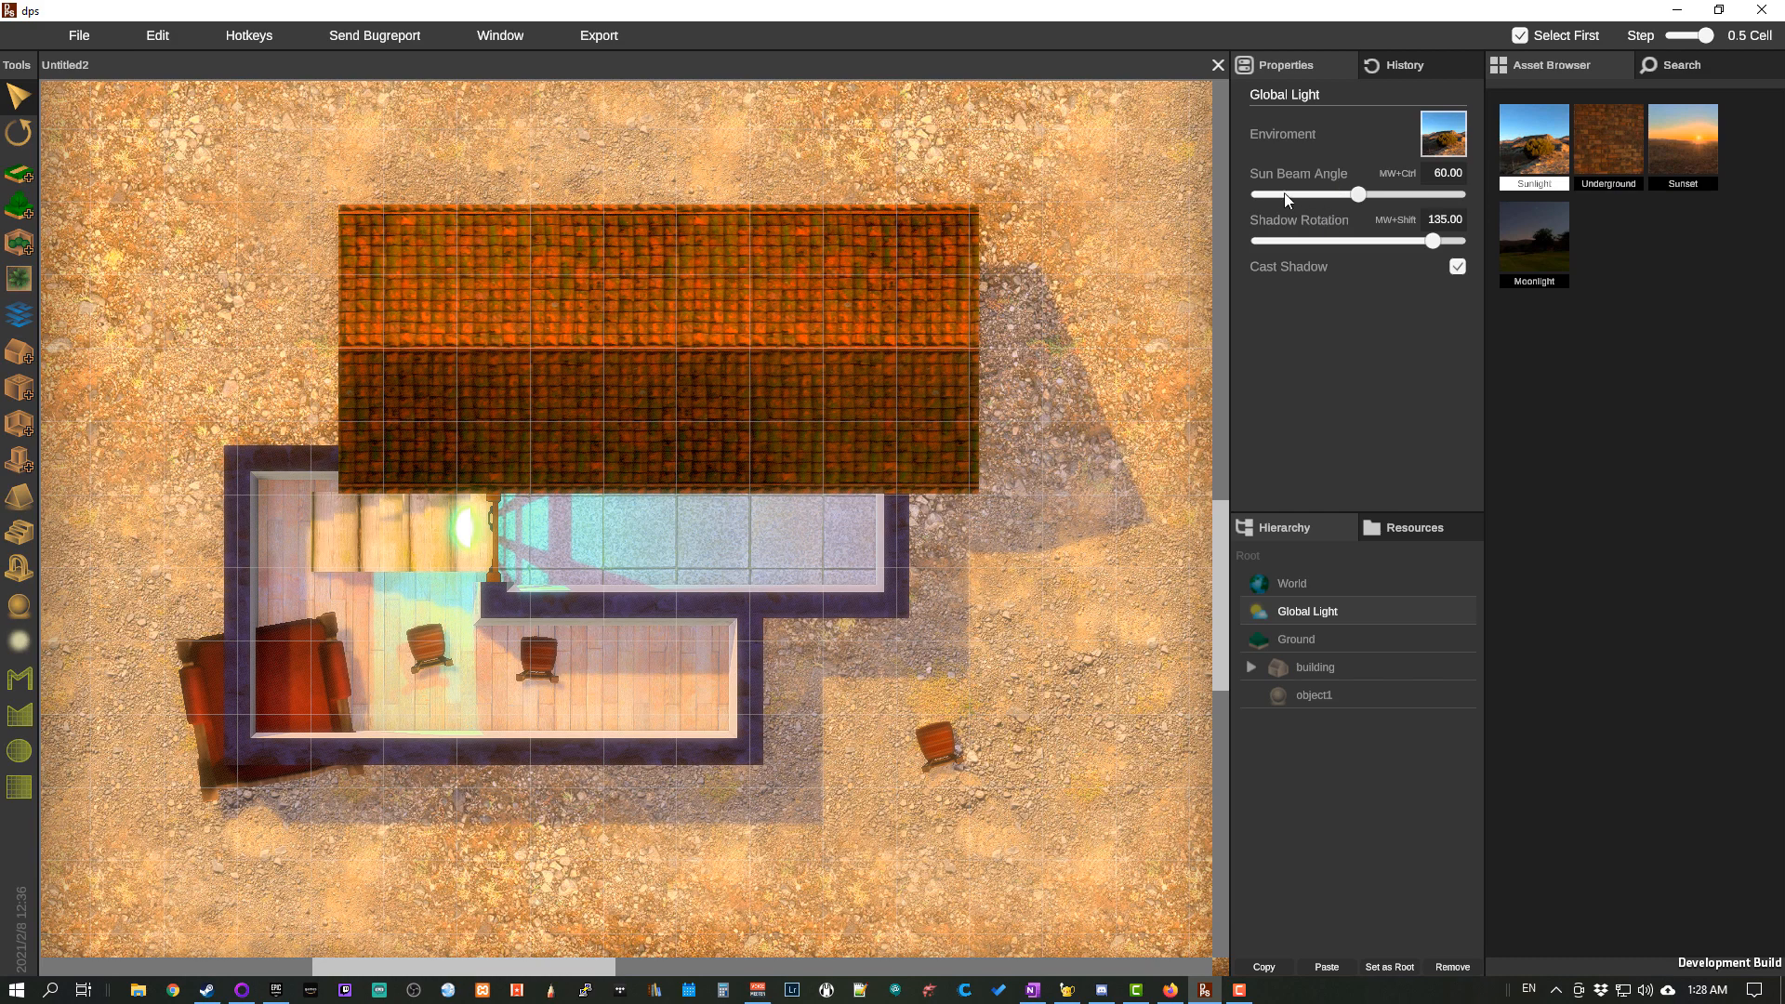
Step: Set the Global Light's sun beam angle to 51.29 and its shadow rotation to 54
{"action": "left_click", "coordinate": [1372, 194]}
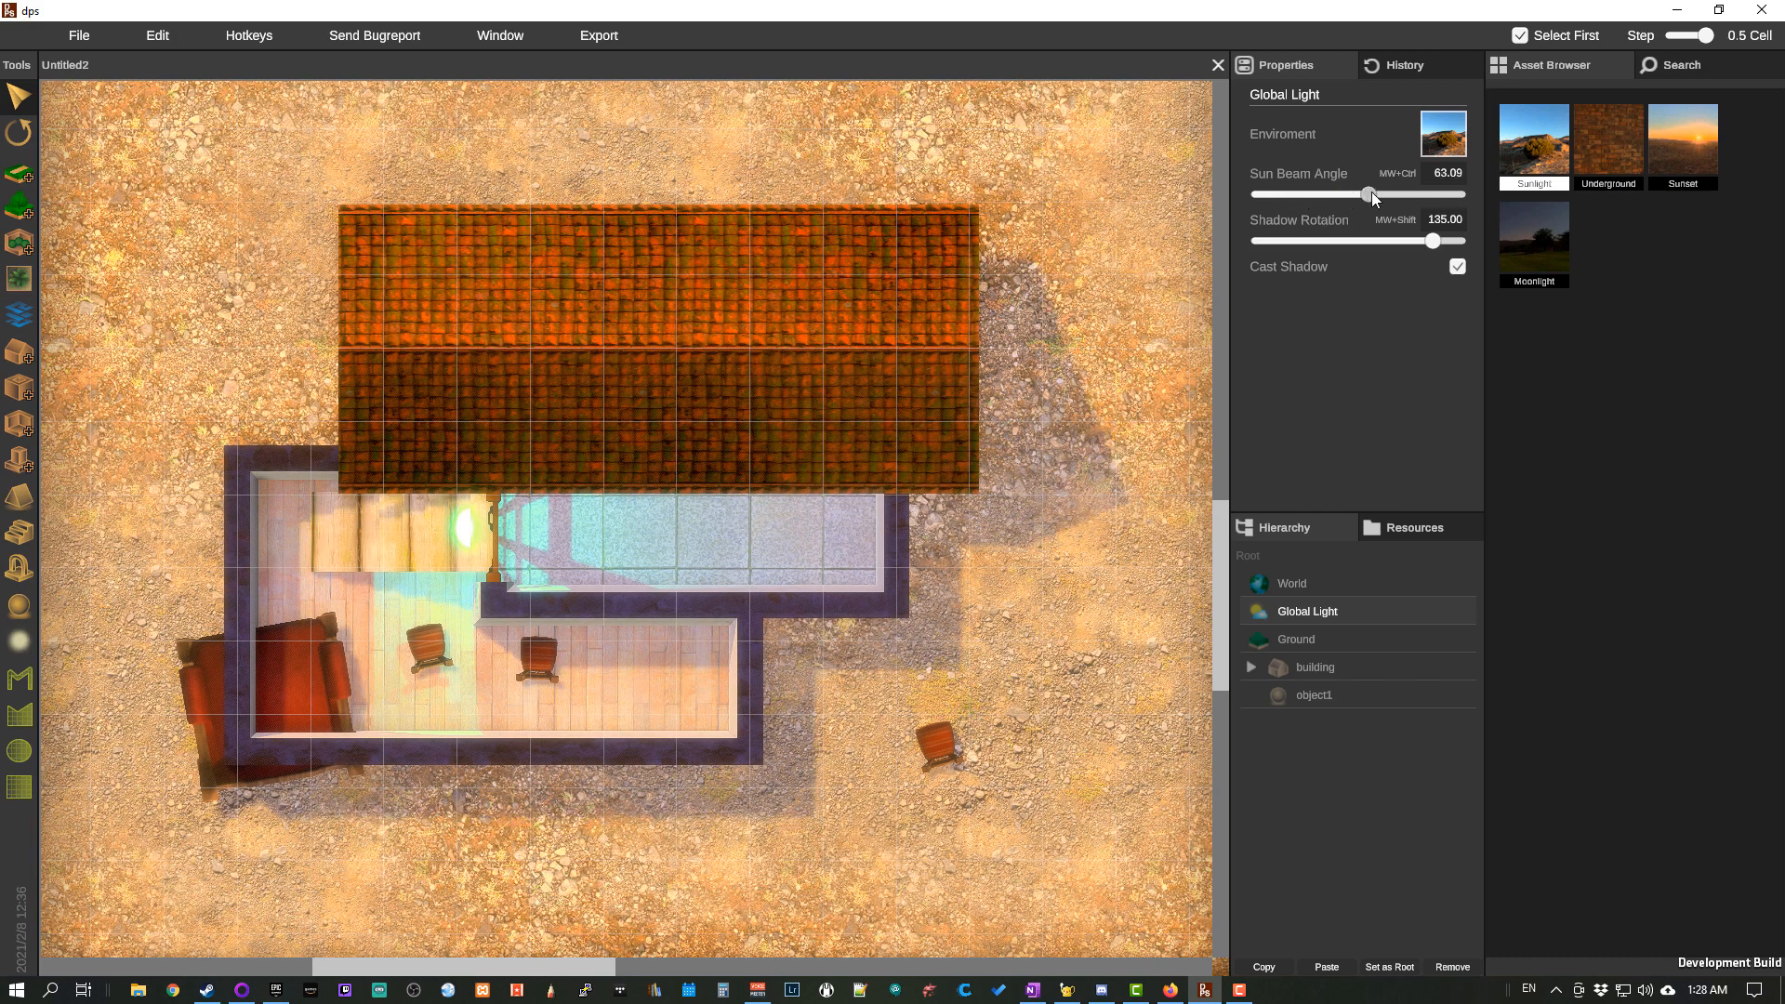
{"action": "left_click_drag", "start_coordinate": [1371, 193], "coordinate": [1312, 232]}
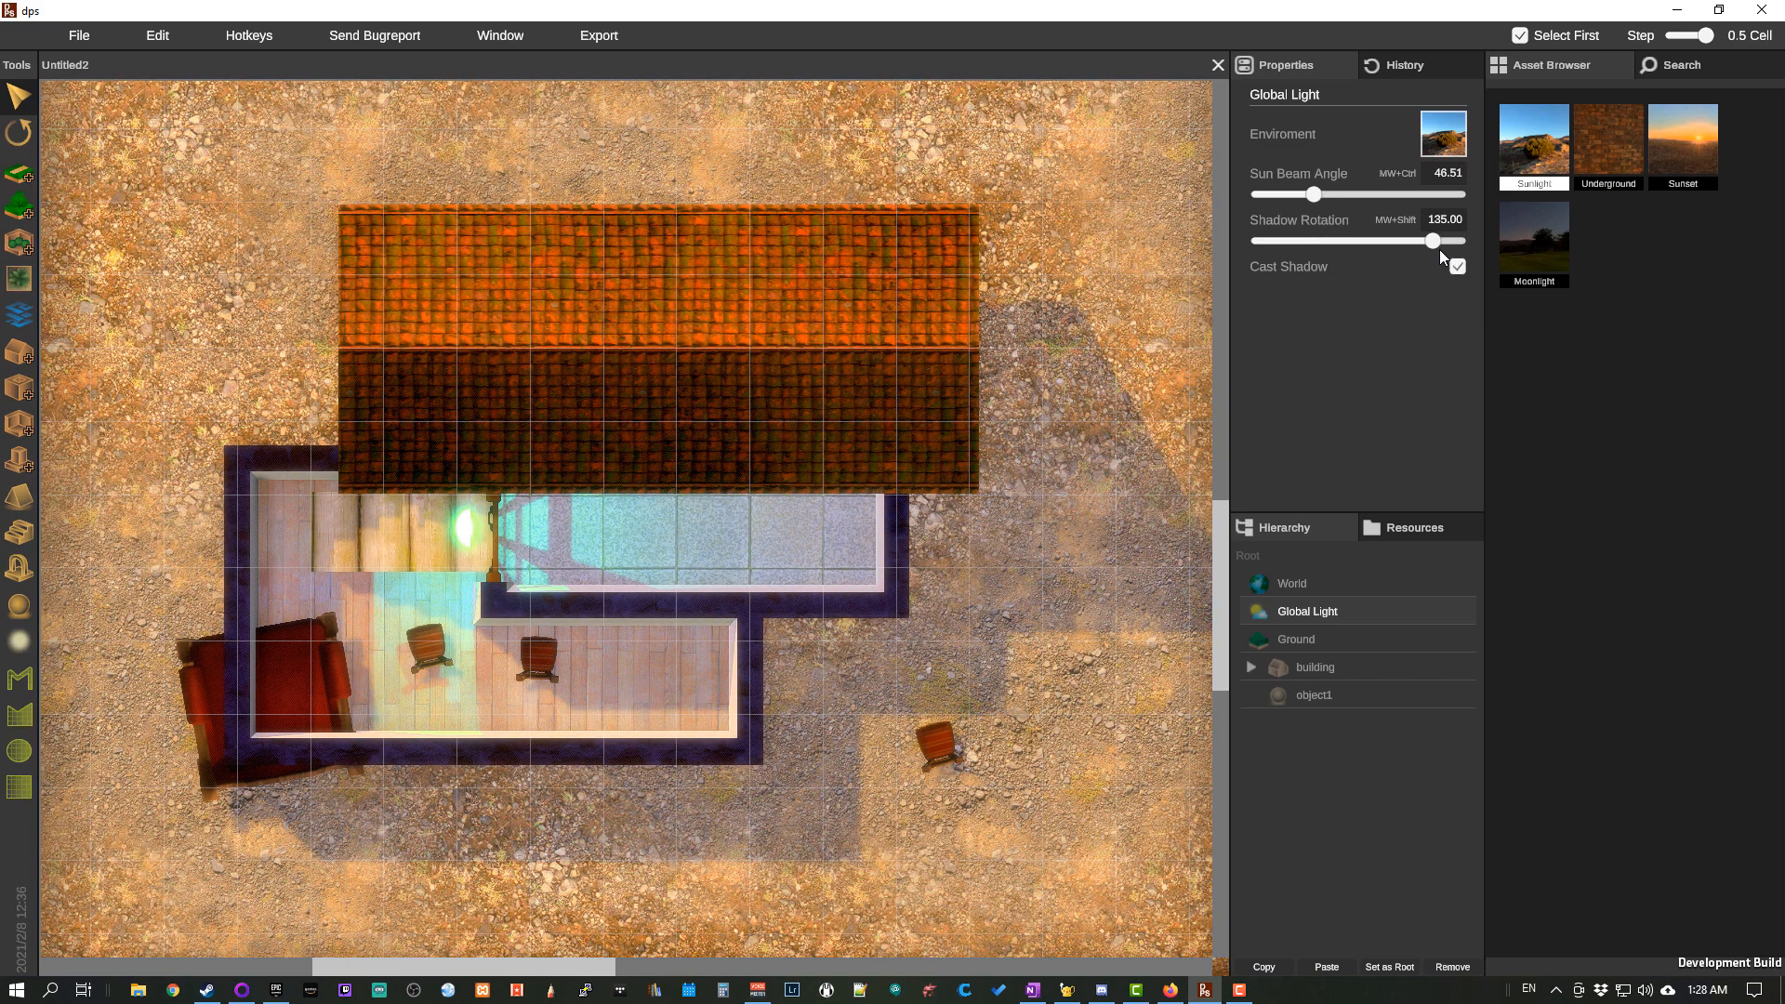
{"action": "mouse_move", "coordinate": [1430, 239]}
{"action": "left_mouse_down"}
{"action": "mouse_move", "coordinate": [1338, 249]}
{"action": "mouse_move", "coordinate": [1227, 310]}
{"action": "mouse_move", "coordinate": [1443, 304]}
{"action": "mouse_move", "coordinate": [1348, 301]}
{"action": "mouse_move", "coordinate": [1384, 295]}
{"action": "left_mouse_up"}
{"action": "mouse_move", "coordinate": [1311, 201]}
{"action": "left_mouse_down"}
{"action": "mouse_move", "coordinate": [1347, 199]}
{"action": "mouse_move", "coordinate": [1326, 201]}
{"action": "left_mouse_up"}
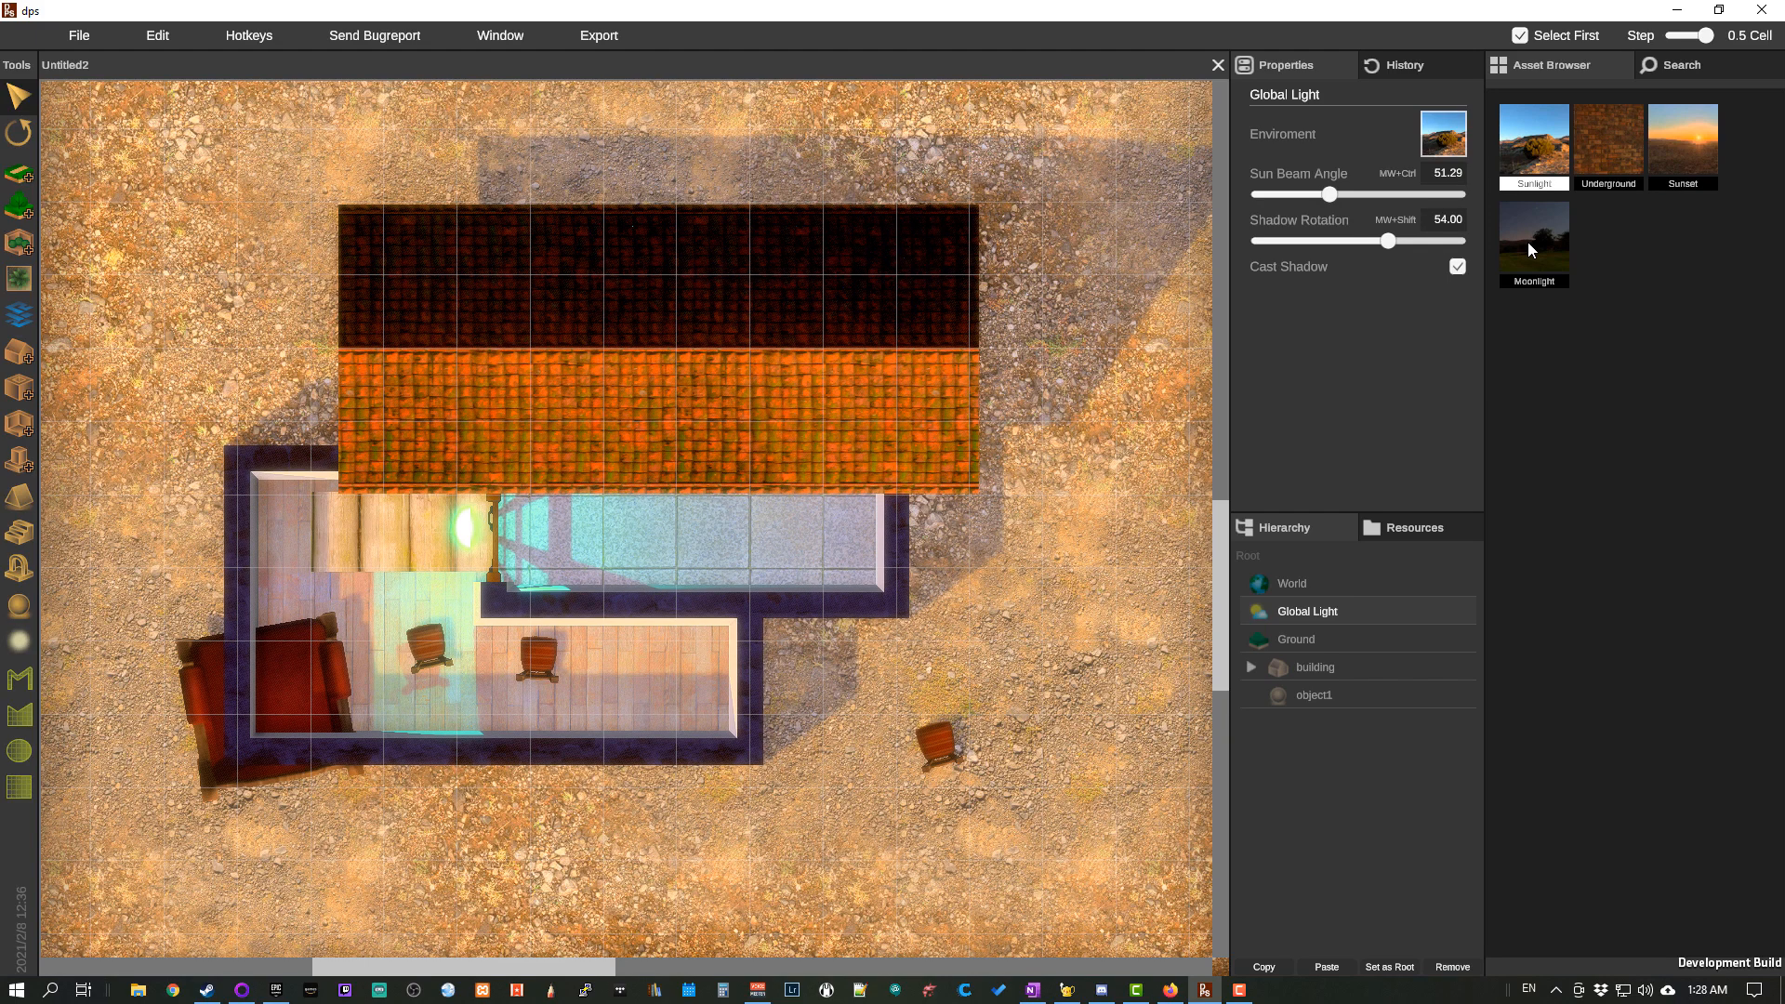
Step: Set the shadow rotation to 132 while comparing the Sunset and Moonlight environments, ending on Sunlight
{"action": "left_click", "coordinate": [1601, 147]}
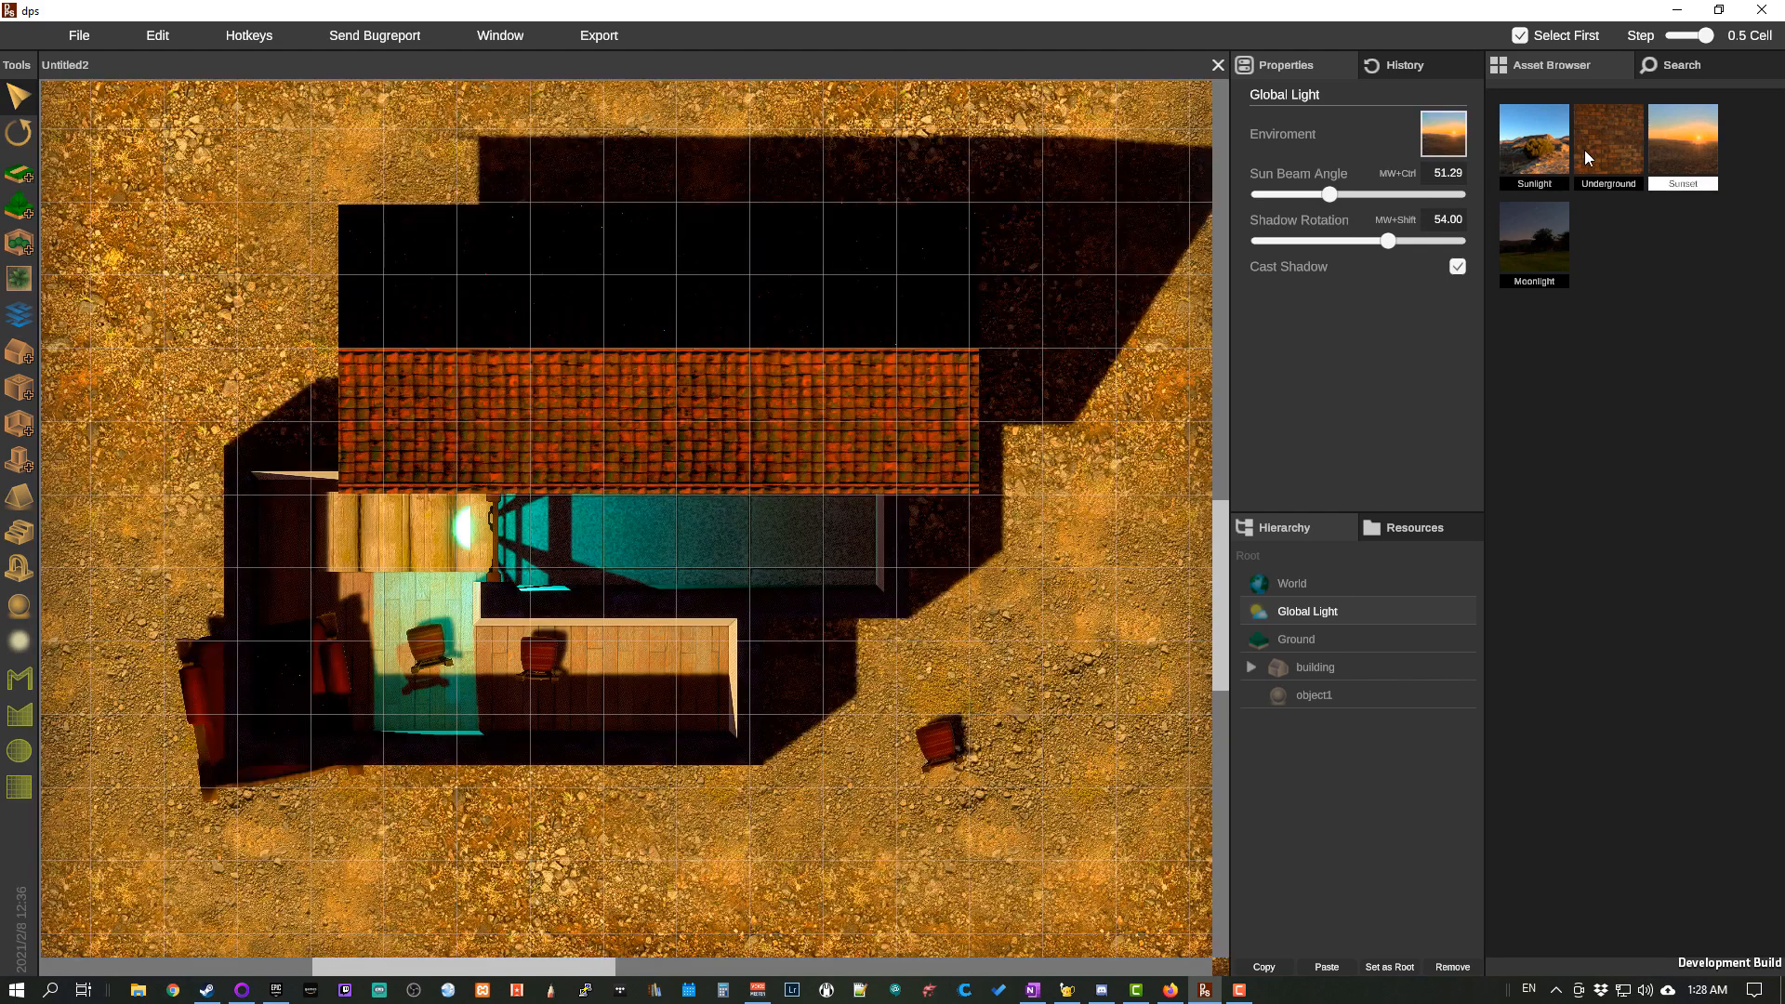
{"action": "left_click", "coordinate": [1540, 159]}
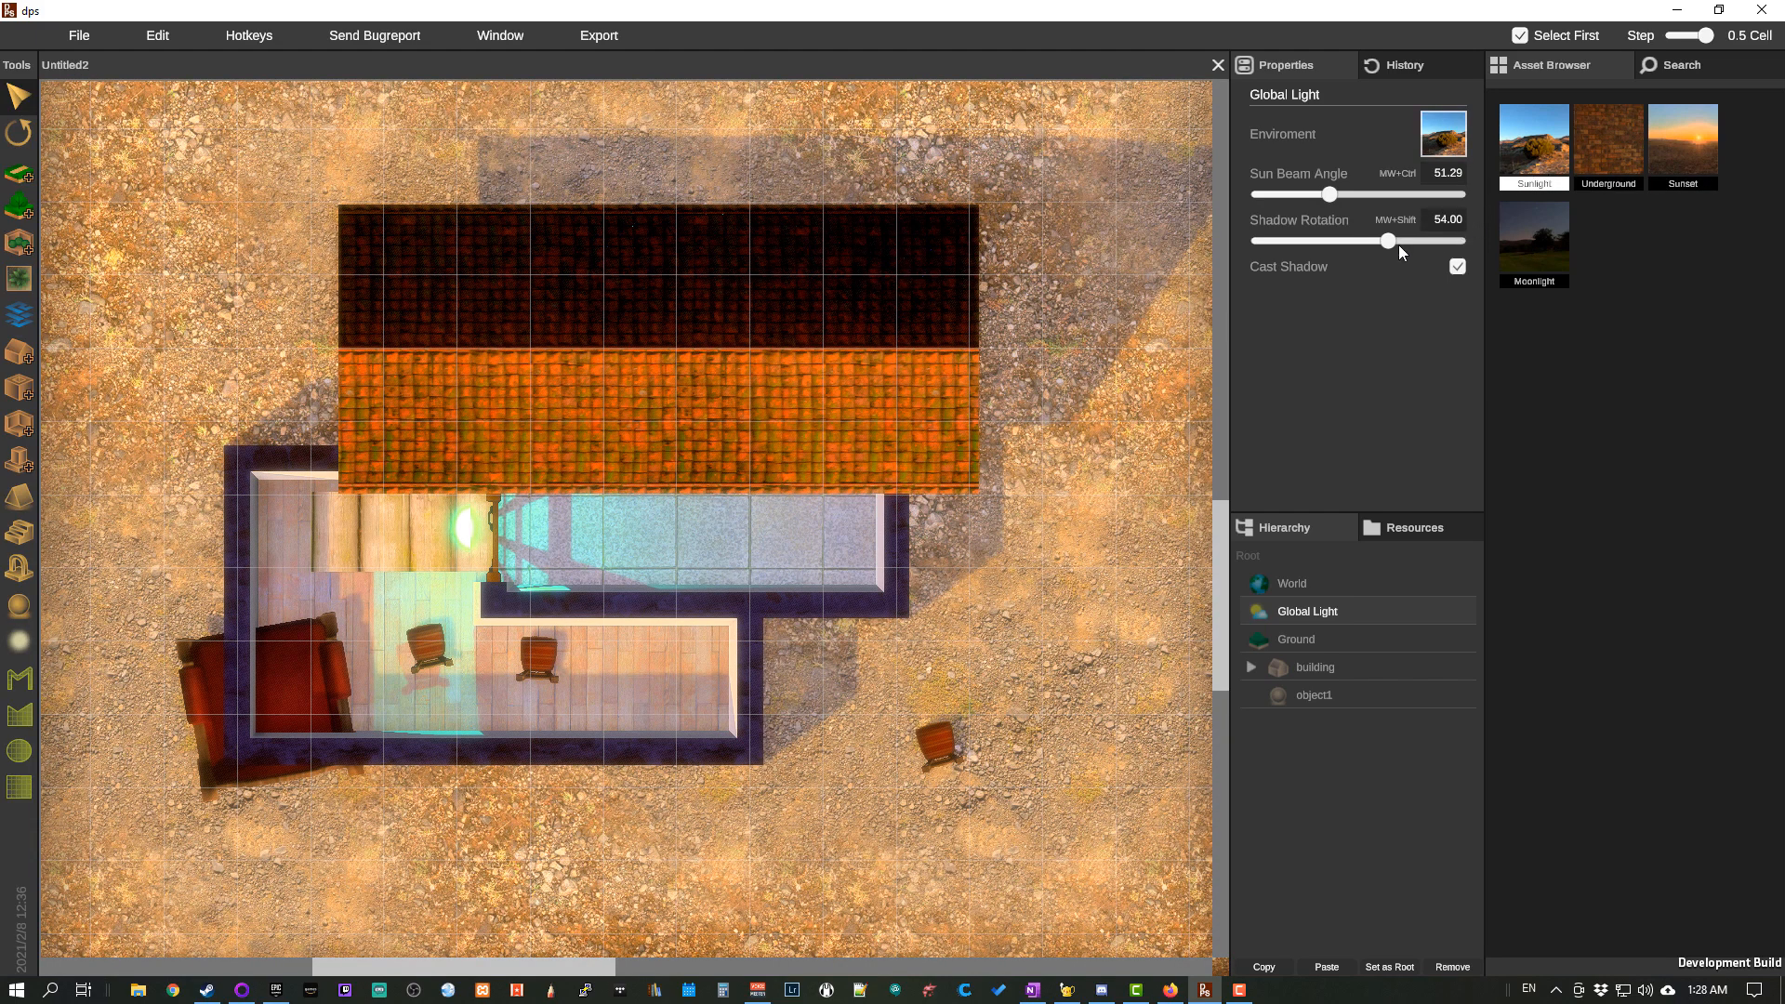
{"action": "mouse_move", "coordinate": [1400, 243]}
{"action": "left_mouse_down"}
{"action": "mouse_move", "coordinate": [1467, 244]}
{"action": "mouse_move", "coordinate": [1415, 245]}
{"action": "mouse_move", "coordinate": [1431, 240]}
{"action": "left_mouse_up"}
{"action": "left_click", "coordinate": [1524, 249]}
{"action": "left_click", "coordinate": [1540, 172]}
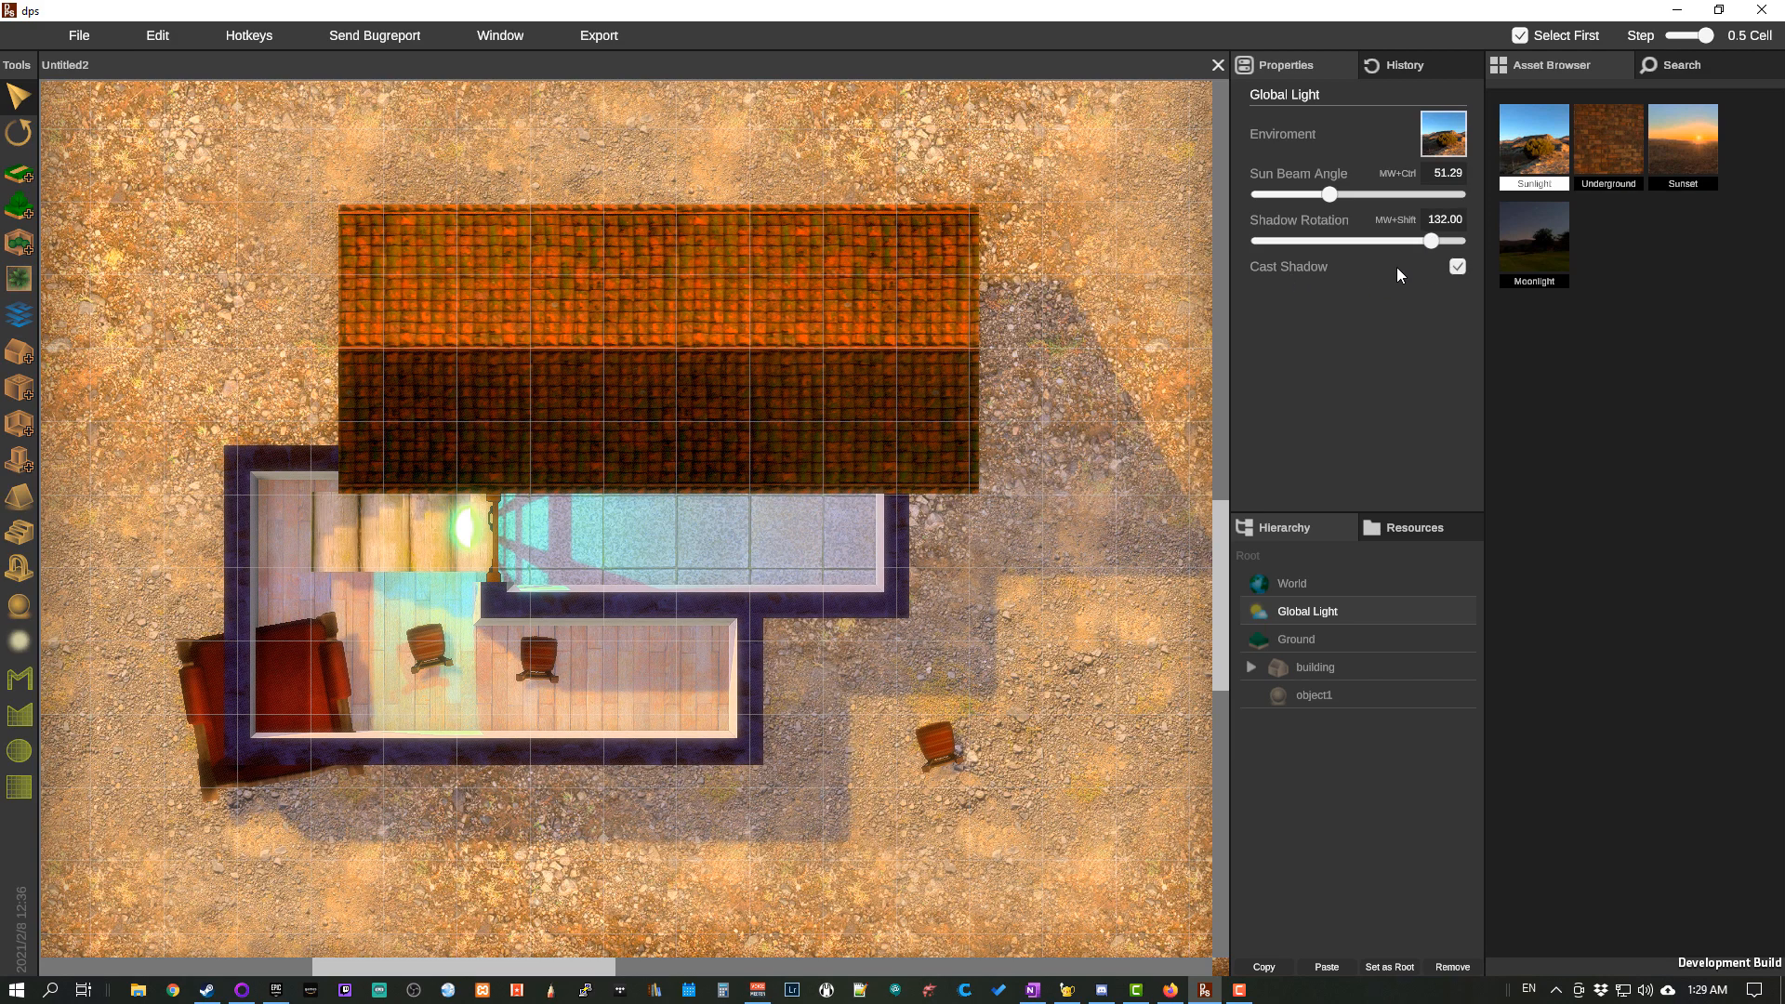
Step: Turn the Global Light's Cast Shadow option off and back on
{"action": "left_click", "coordinate": [1456, 268]}
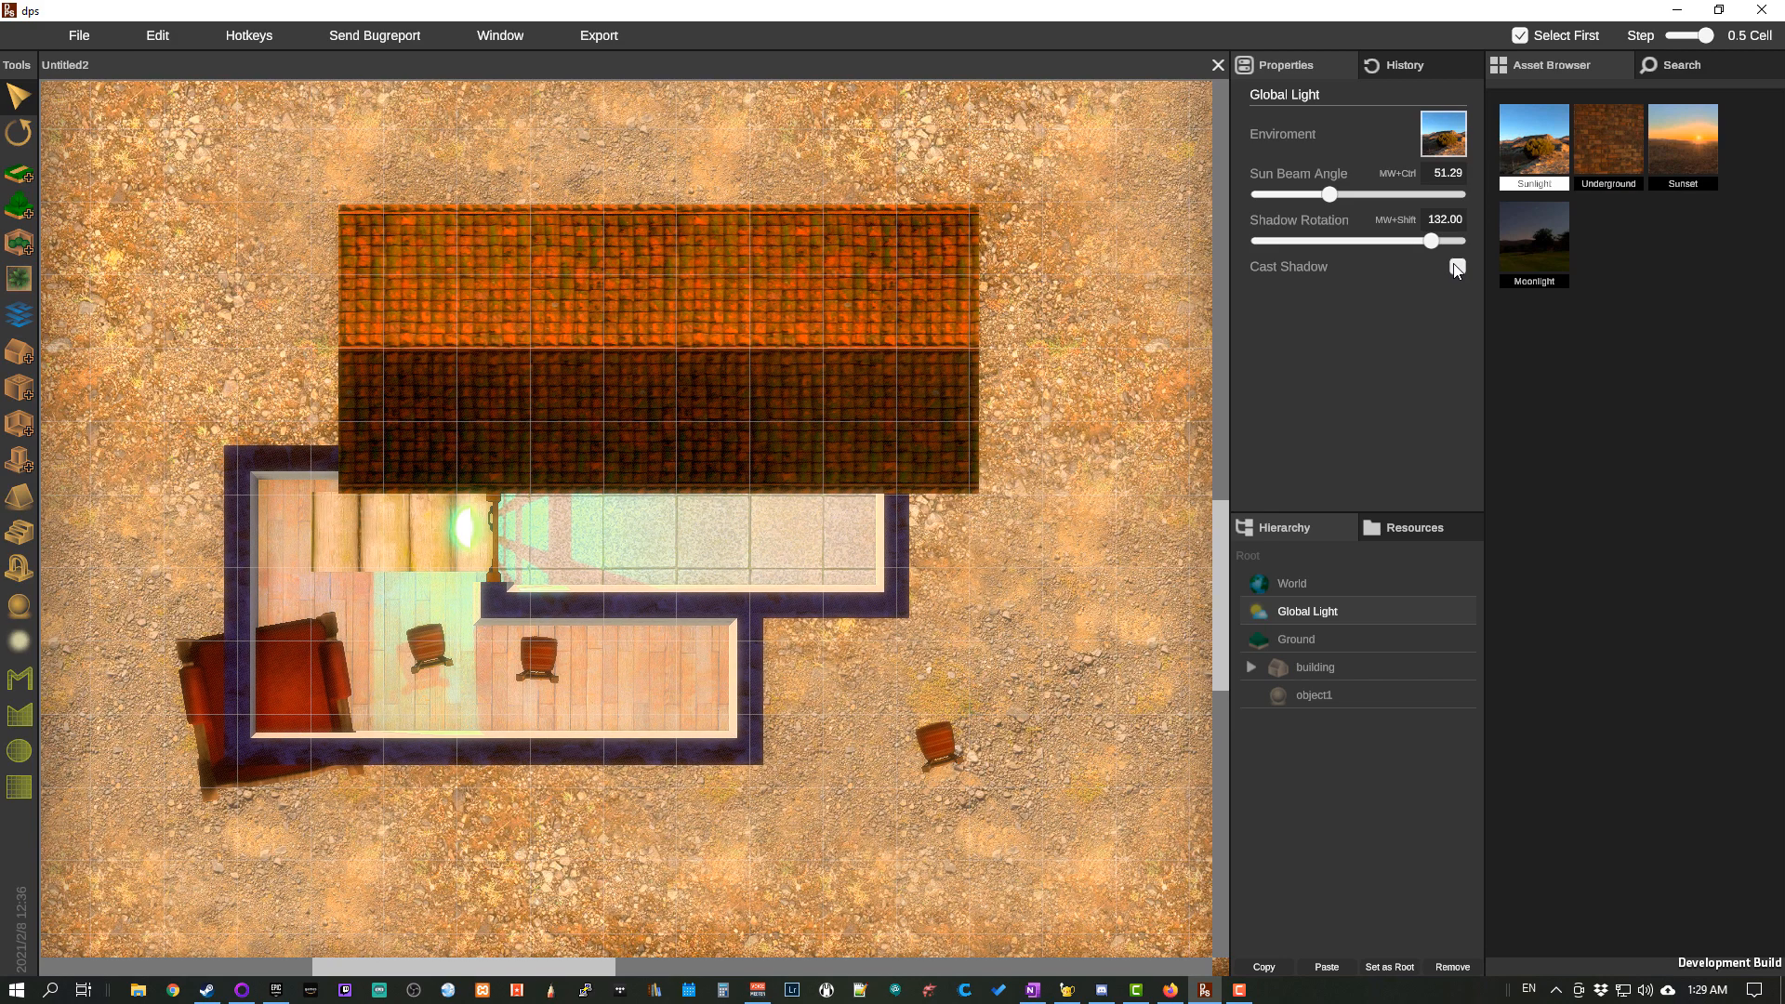
{"action": "left_click", "coordinate": [1458, 267]}
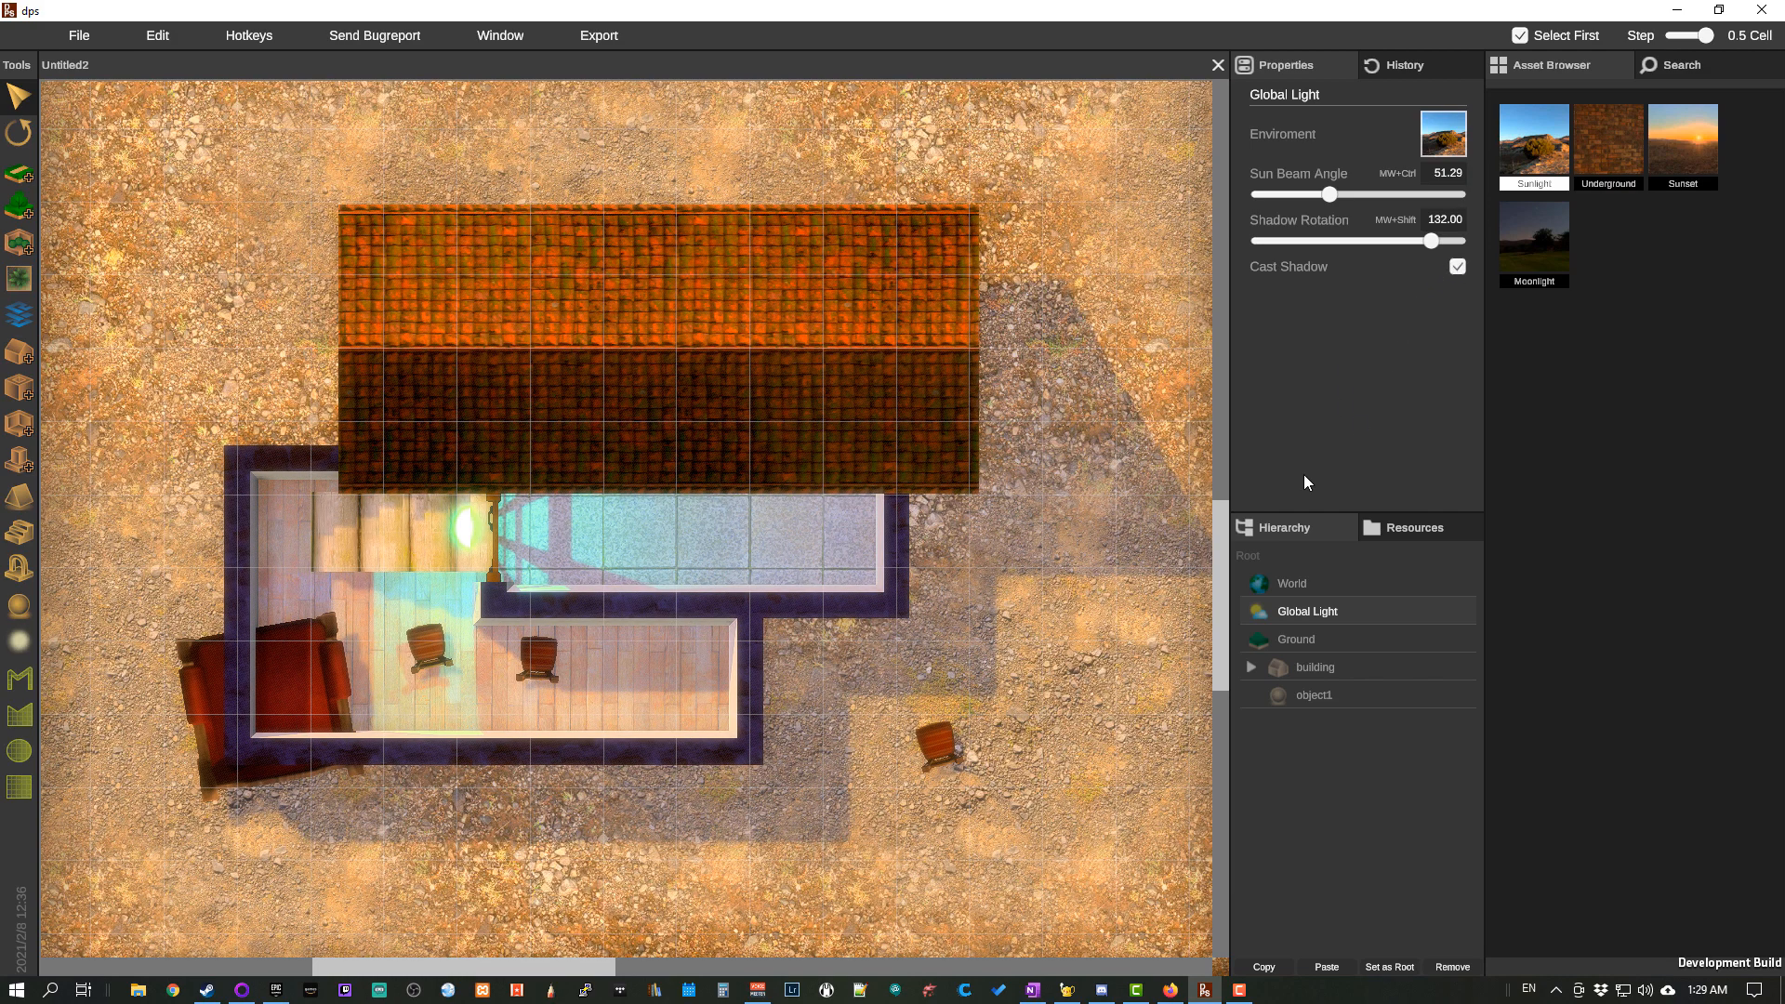
Step: Set the Ground's main texture to red_mud_stones and its secondary texture to grass A
{"action": "left_click", "coordinate": [1298, 638]}
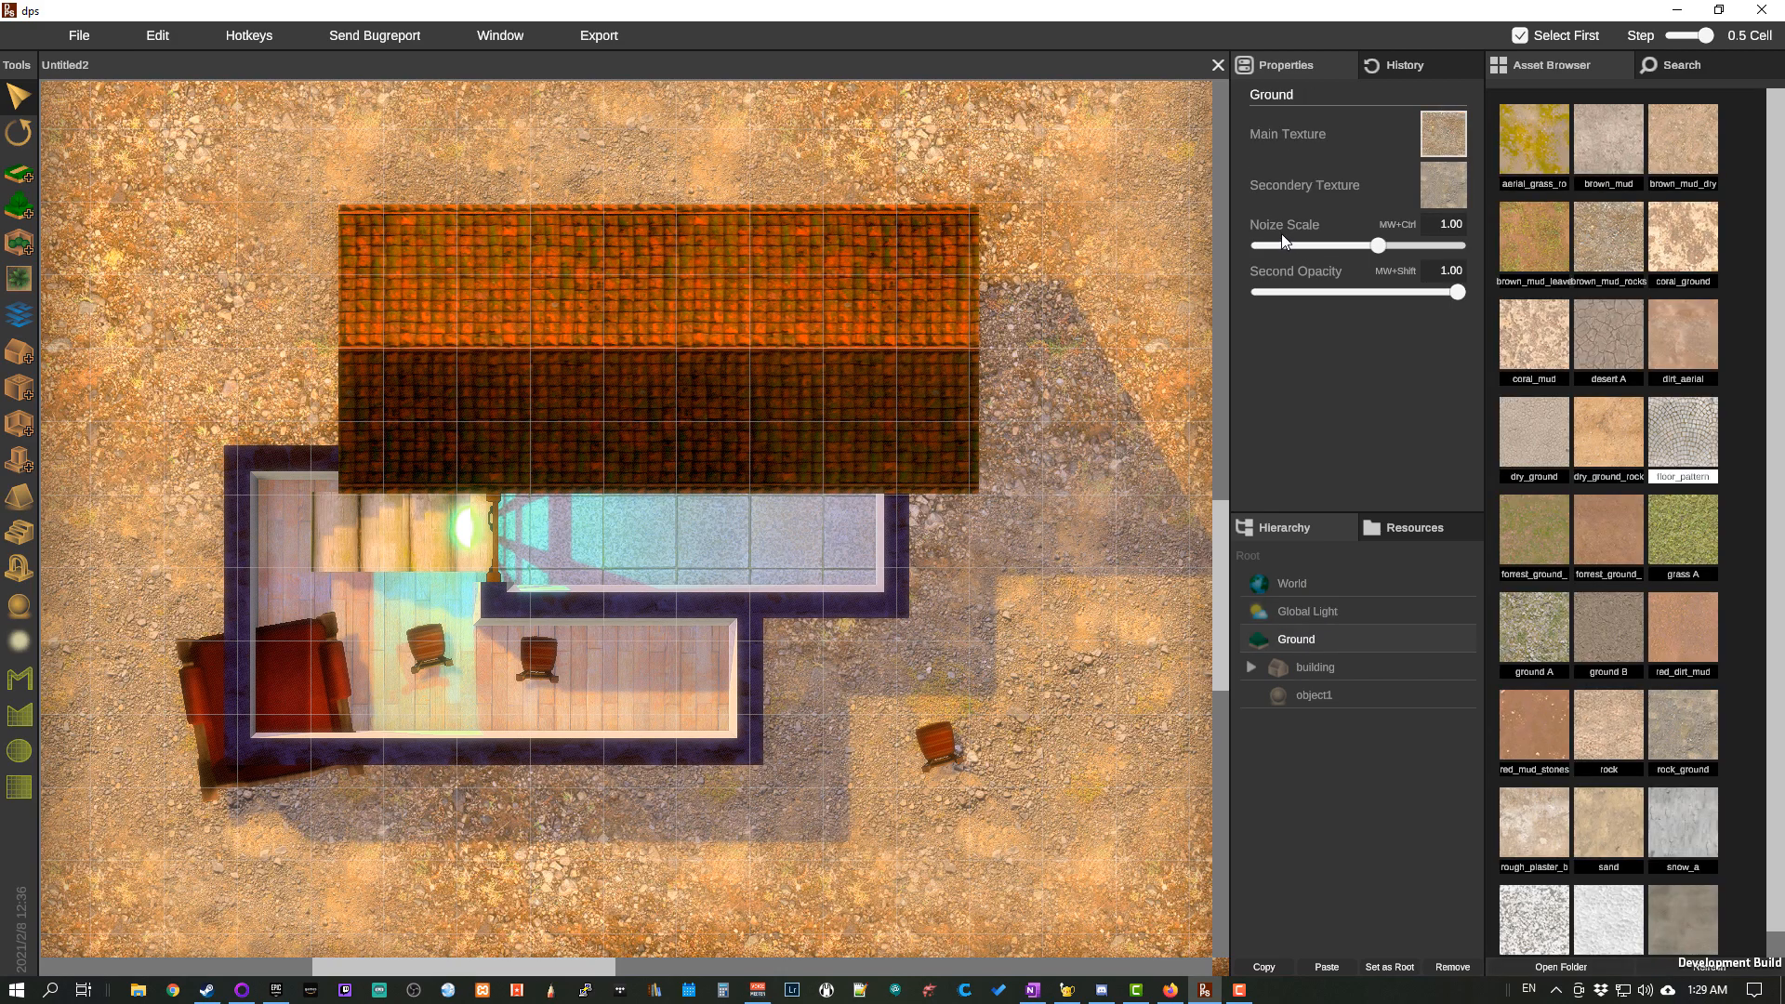
{"action": "left_click_drag", "start_coordinate": [1035, 528], "coordinate": [789, 393]}
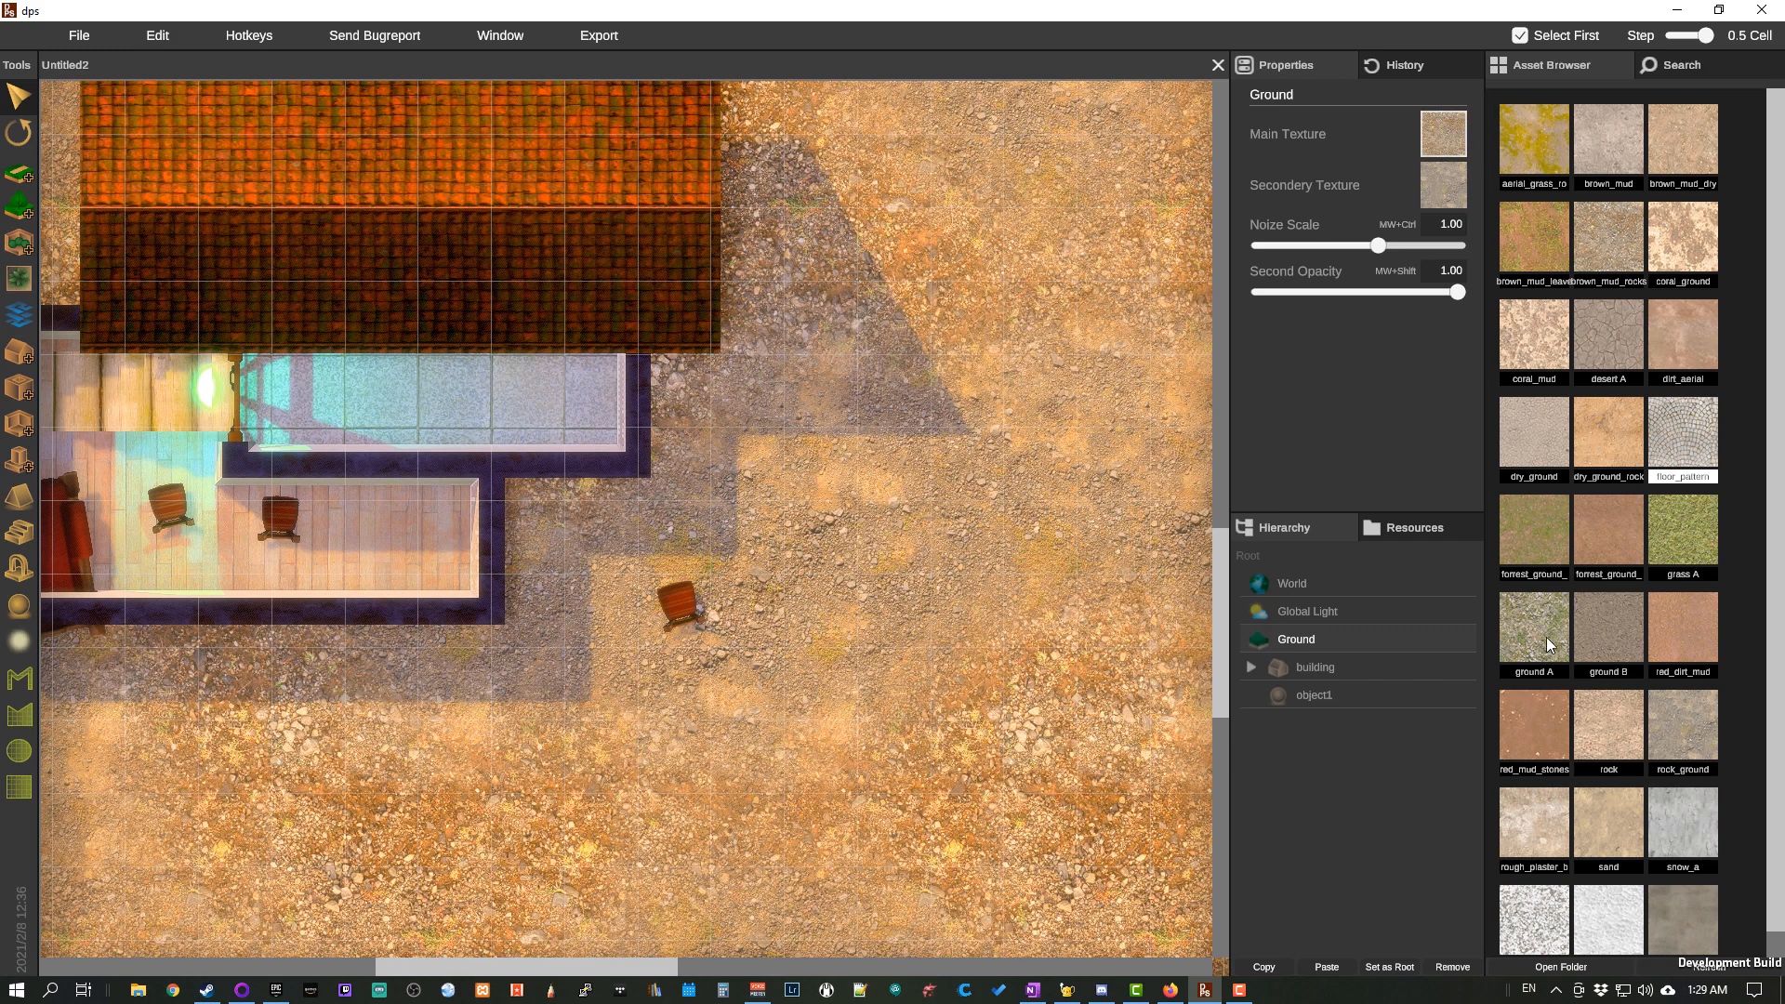
{"action": "left_click", "coordinate": [1545, 729]}
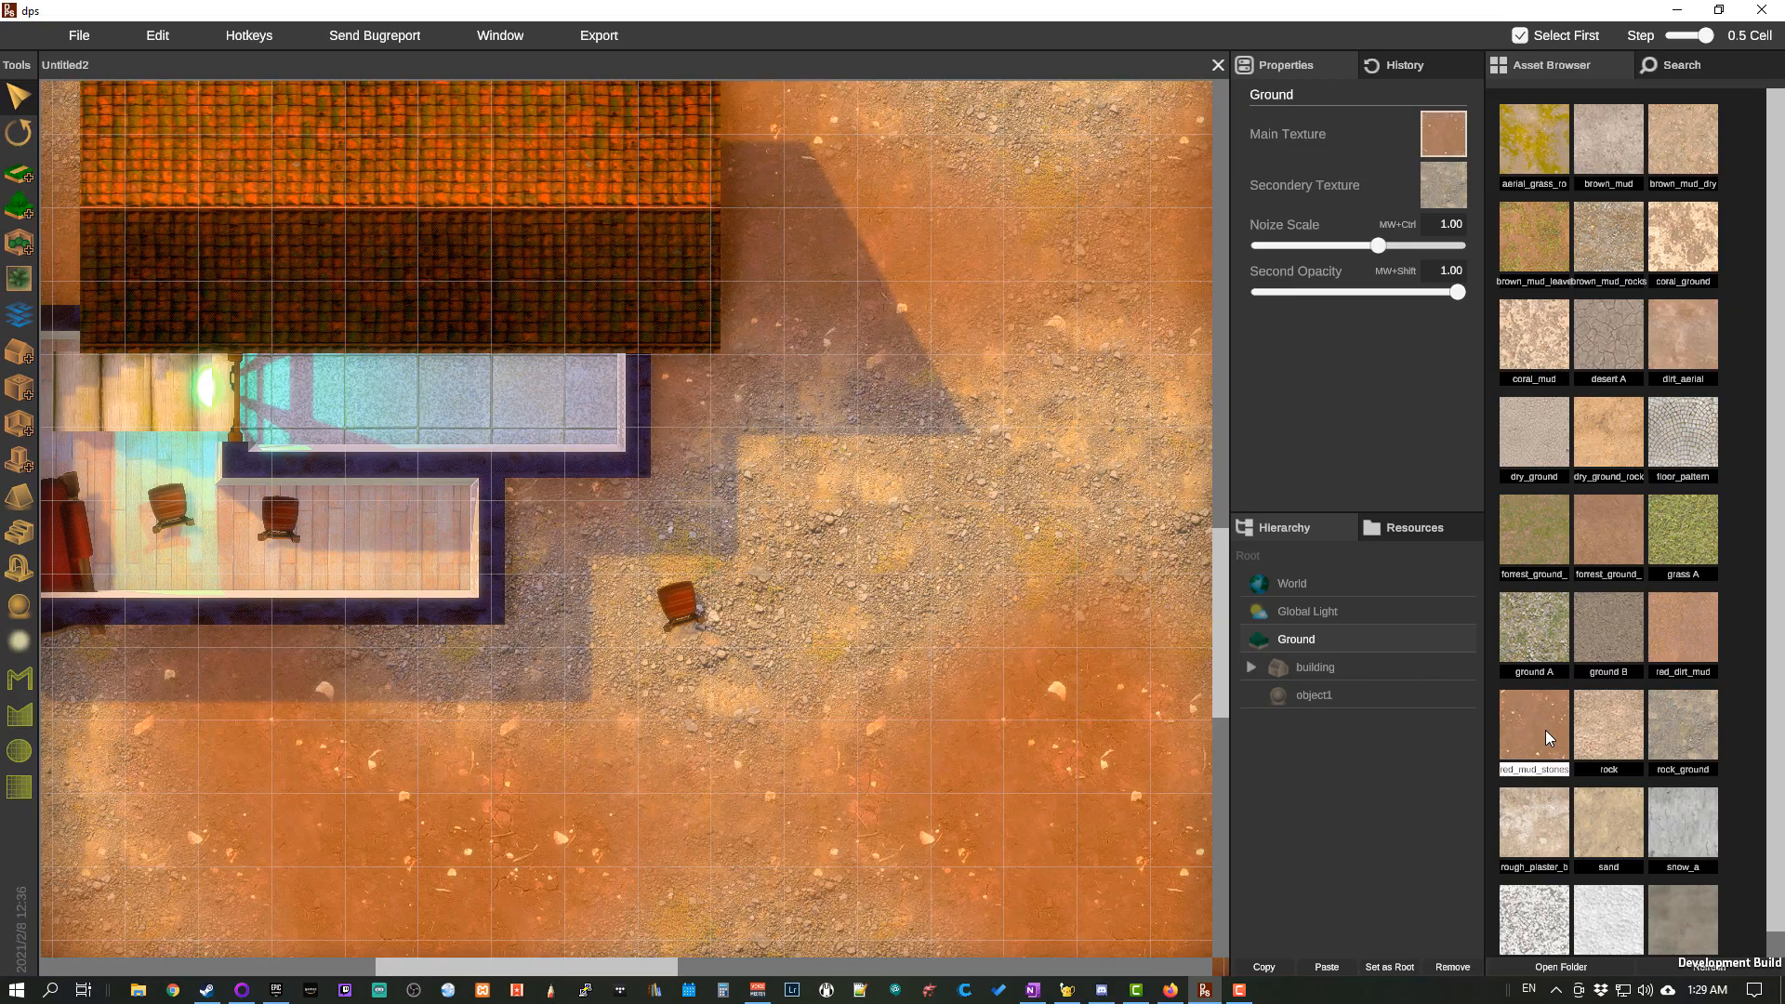
{"action": "left_click_drag", "start_coordinate": [865, 457], "coordinate": [1196, 594]}
{"action": "scroll", "coordinate": [767, 410], "scroll_direction": "down", "scroll_amount": 1}
{"action": "scroll", "coordinate": [951, 527], "scroll_direction": "down", "scroll_amount": 2}
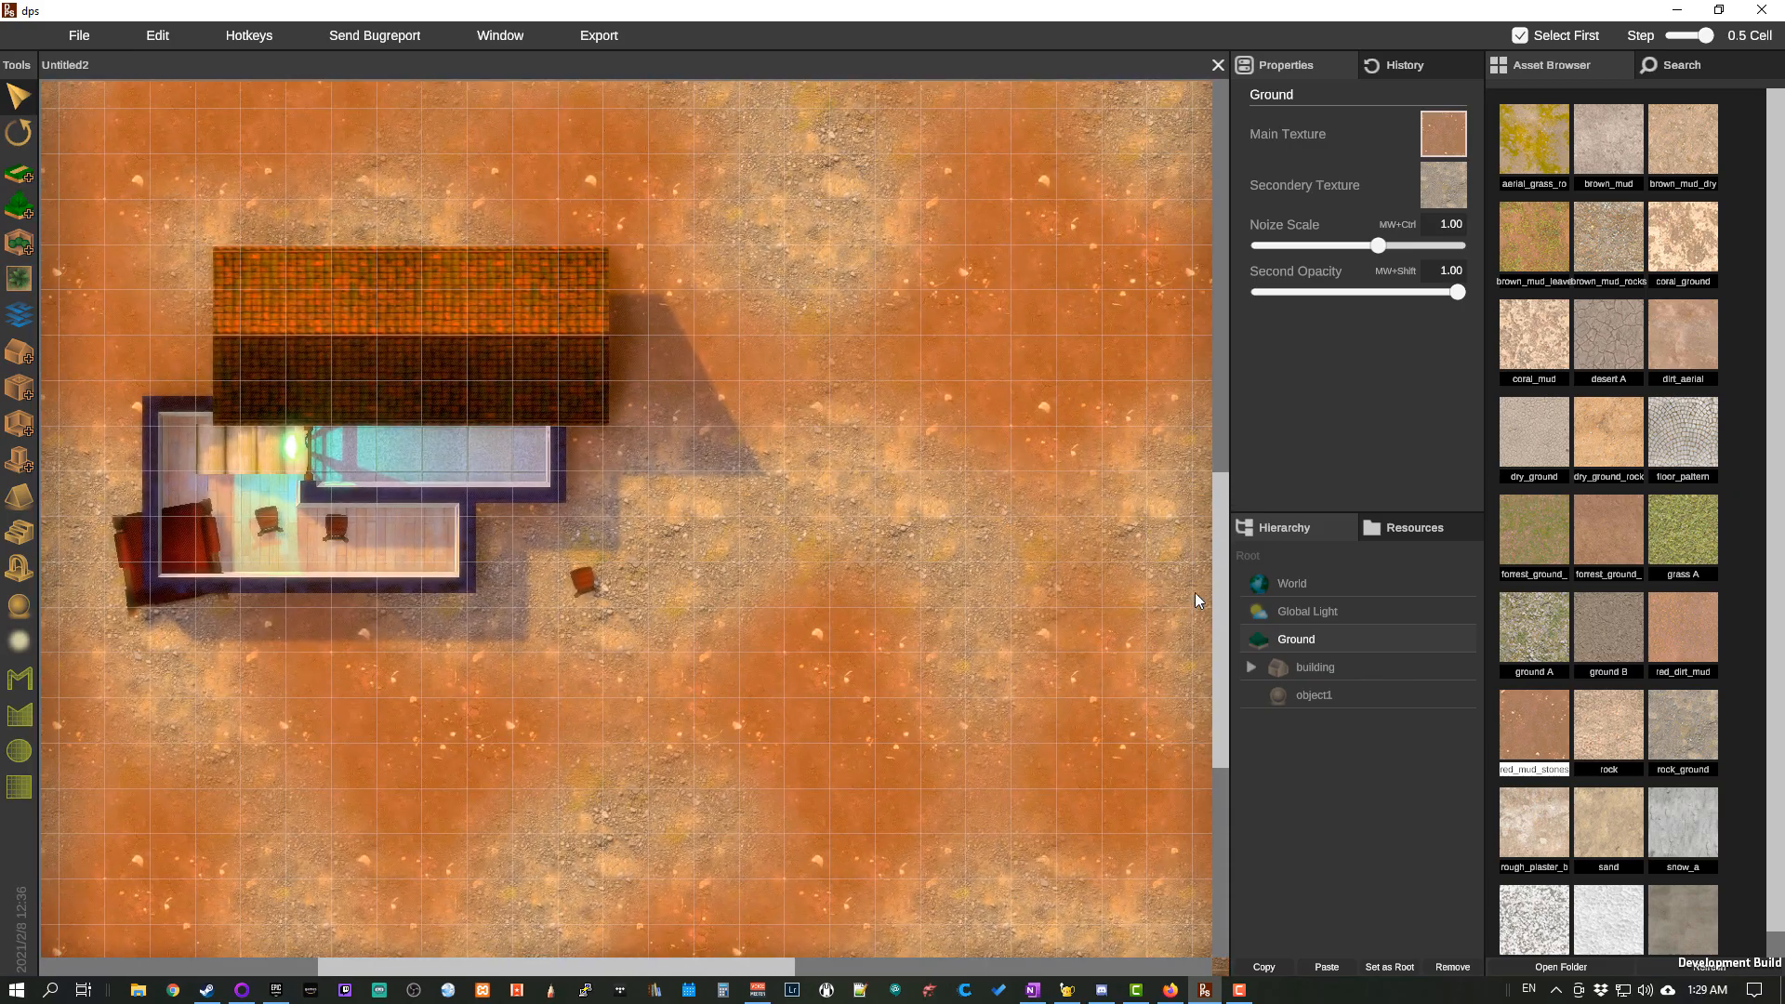
{"action": "left_click", "coordinate": [1443, 195]}
{"action": "left_click", "coordinate": [1682, 534]}
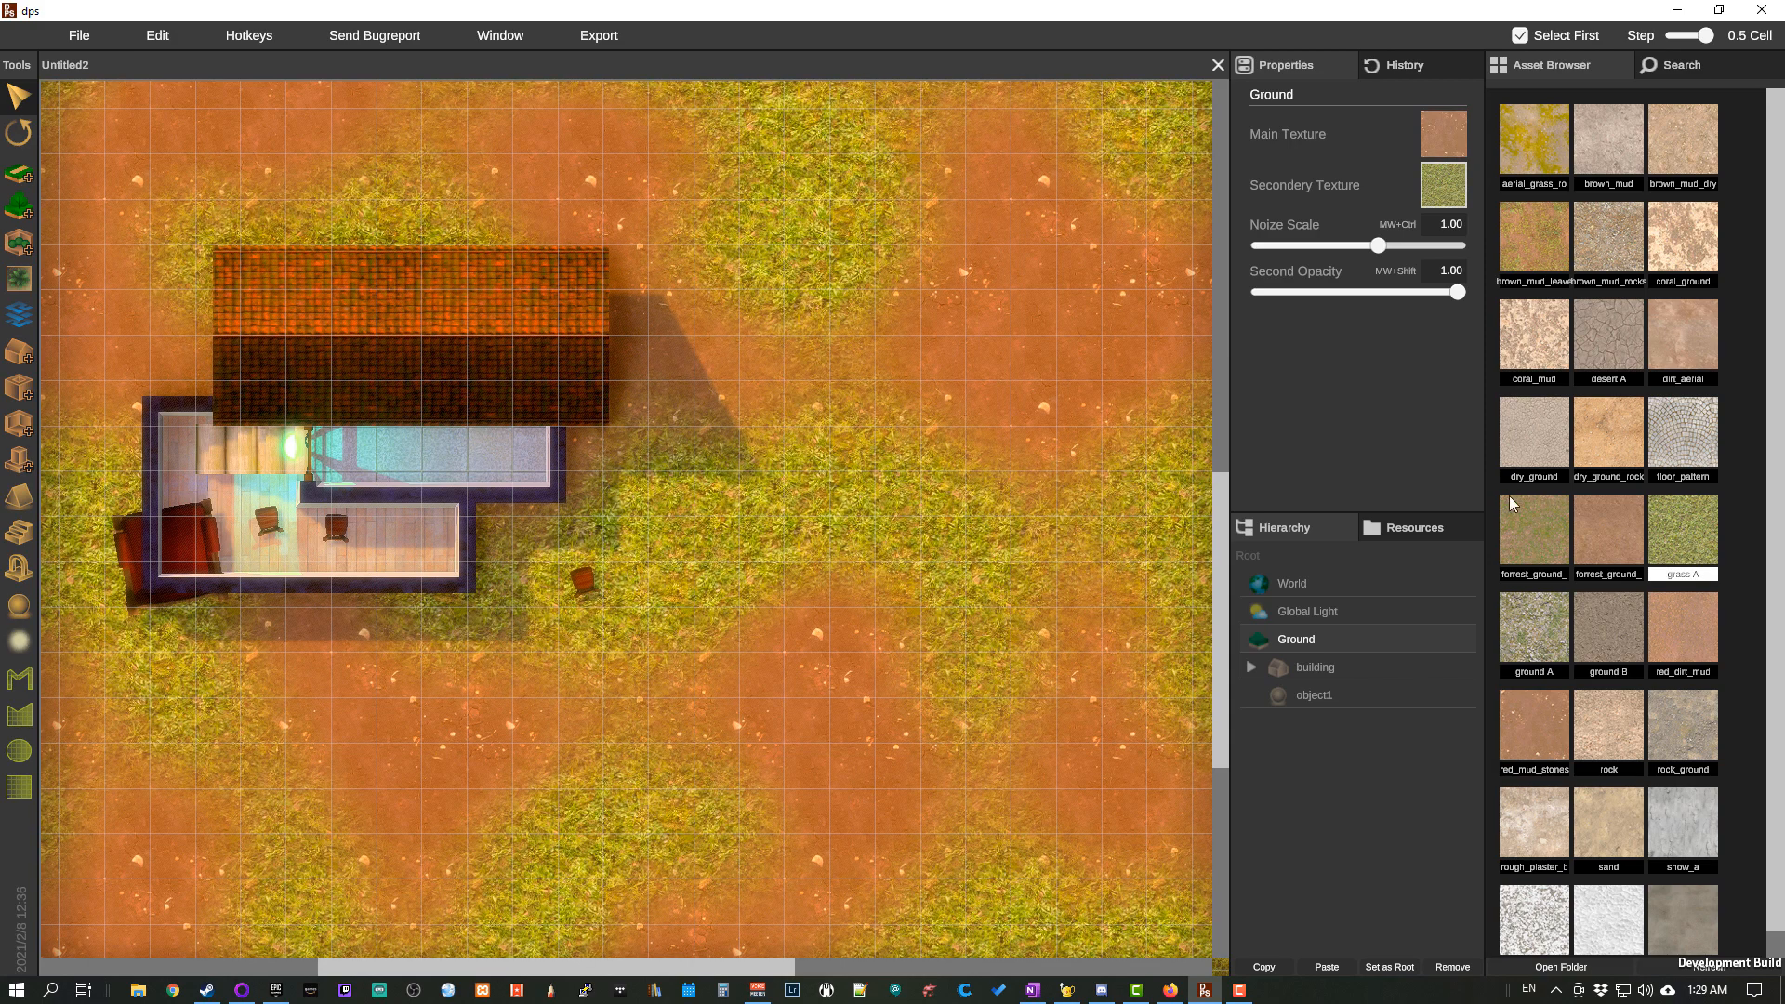
{"action": "left_click", "coordinate": [1434, 139]}
Step: Raise the Ground's noise scale to its maximum of 1.50, then lower it to 1.05
{"action": "left_click_drag", "start_coordinate": [1379, 247], "coordinate": [1457, 302]}
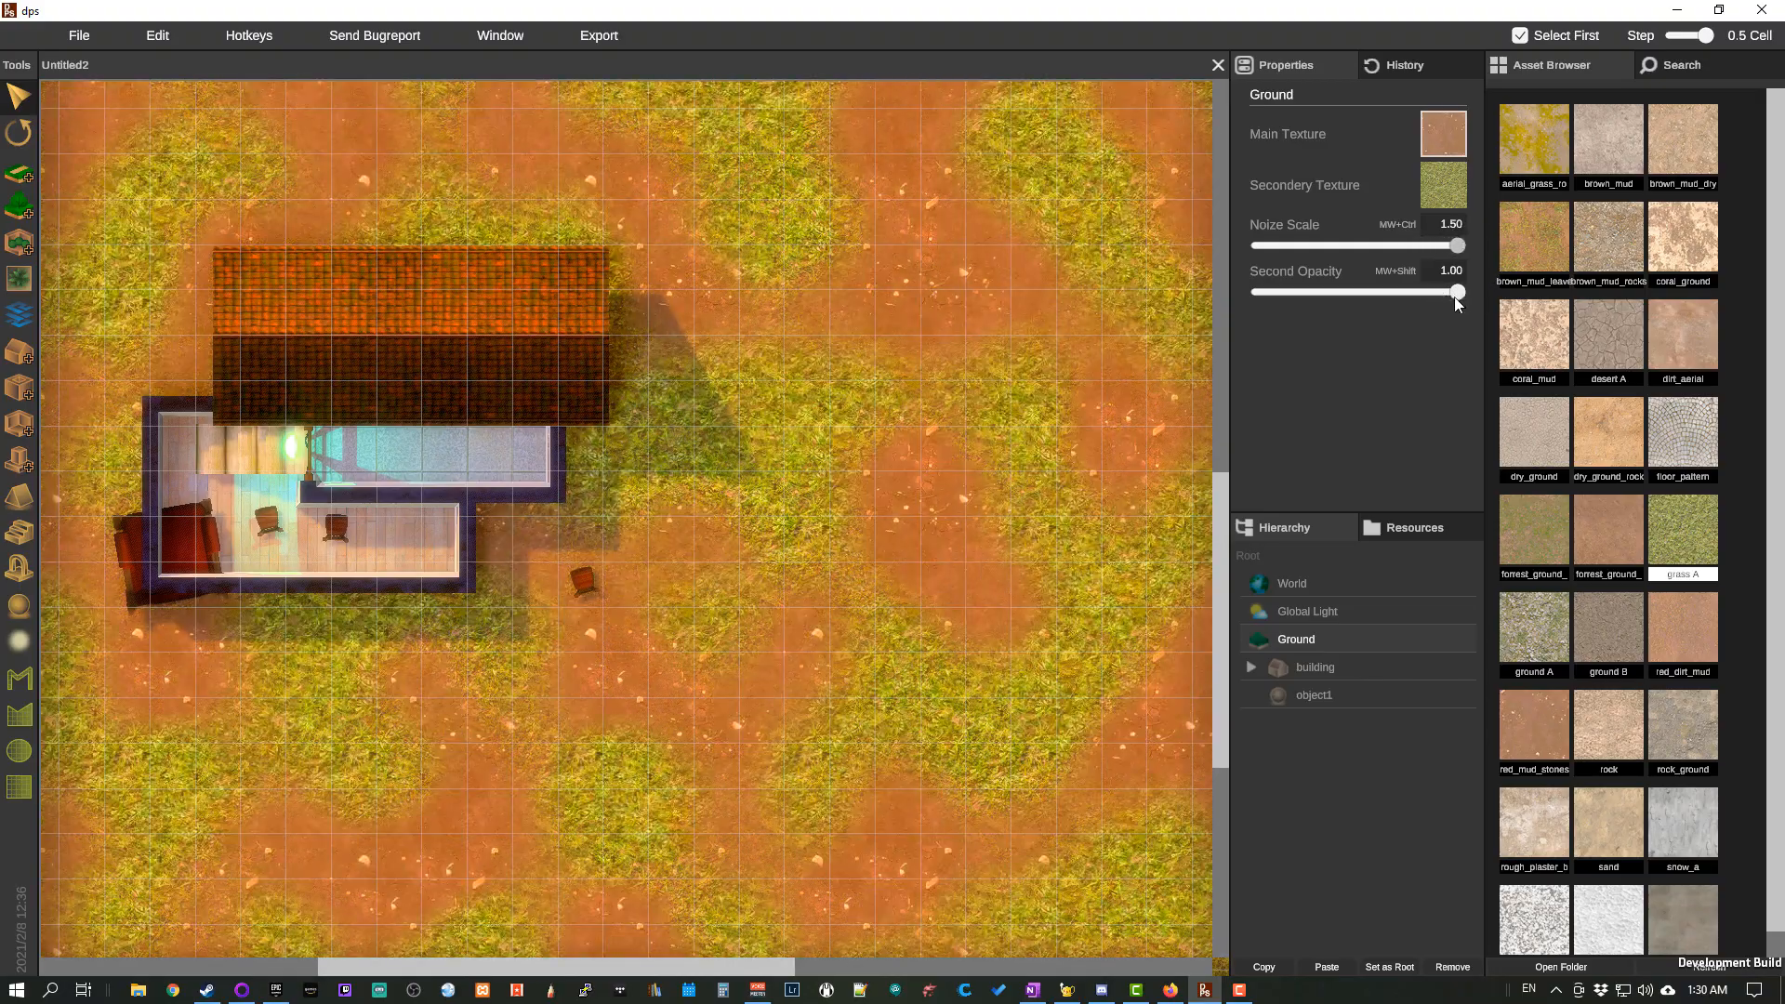
{"action": "scroll", "coordinate": [1457, 302], "scroll_direction": "down", "scroll_amount": 5}
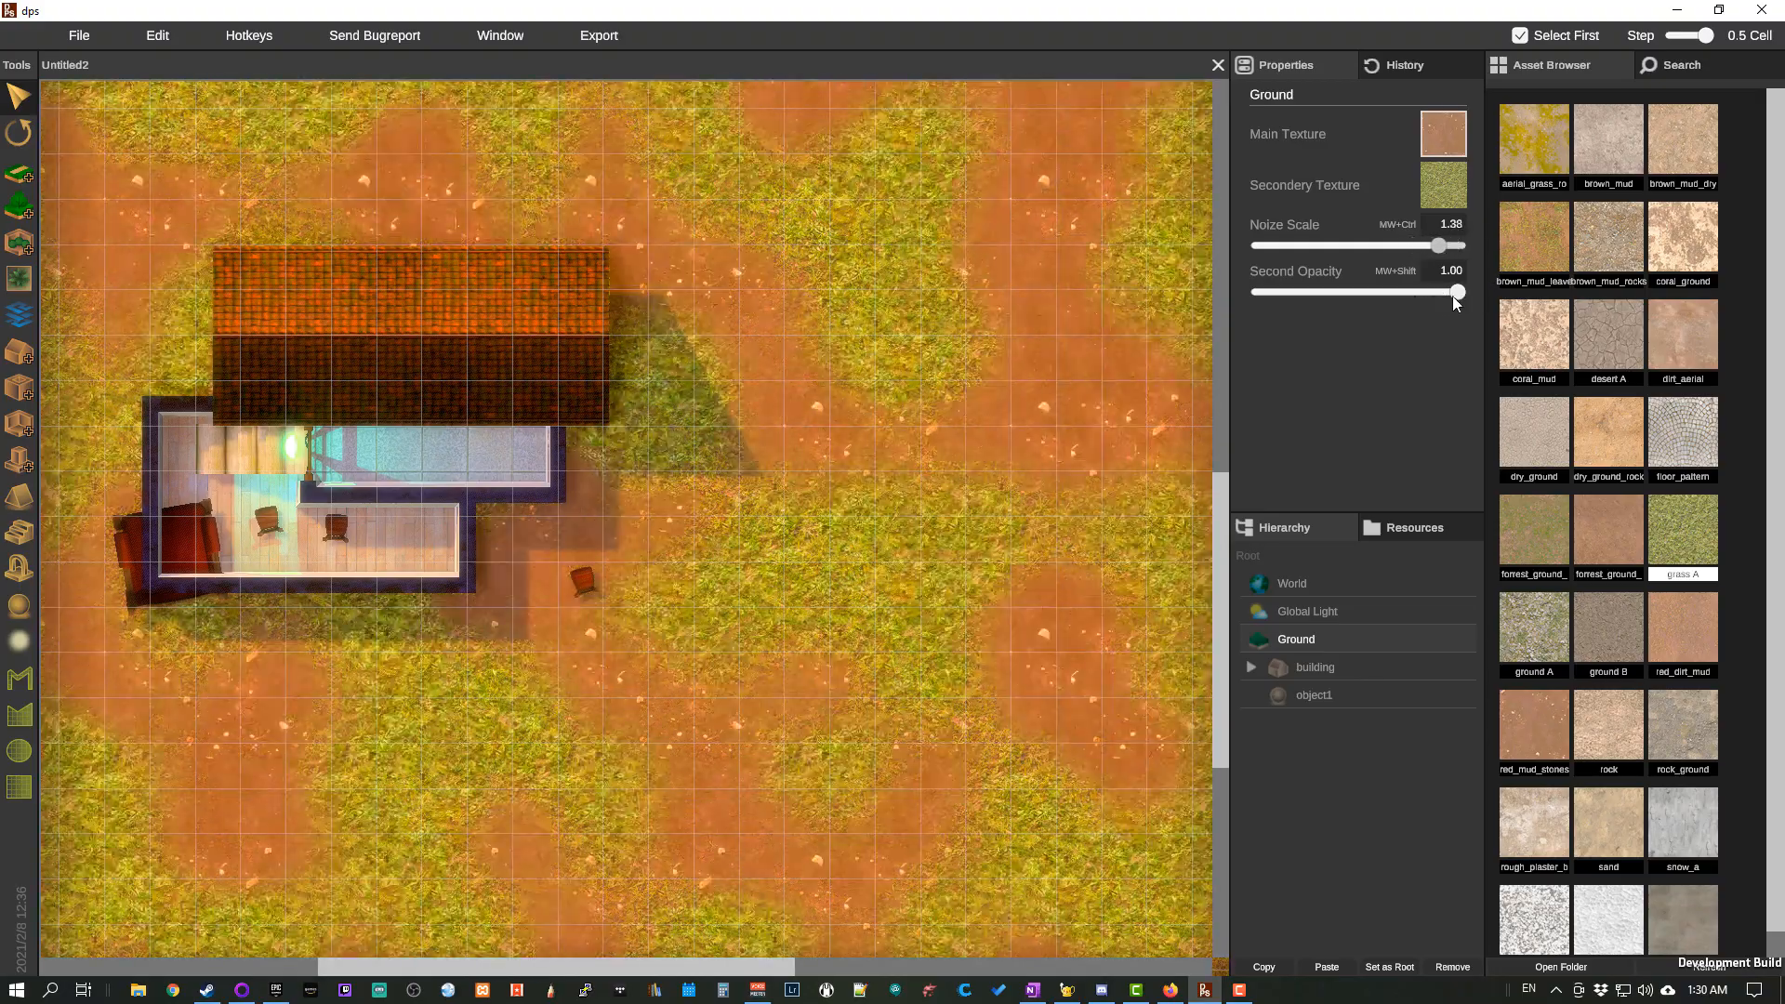
{"action": "scroll", "coordinate": [1452, 295], "scroll_direction": "down", "scroll_amount": 12}
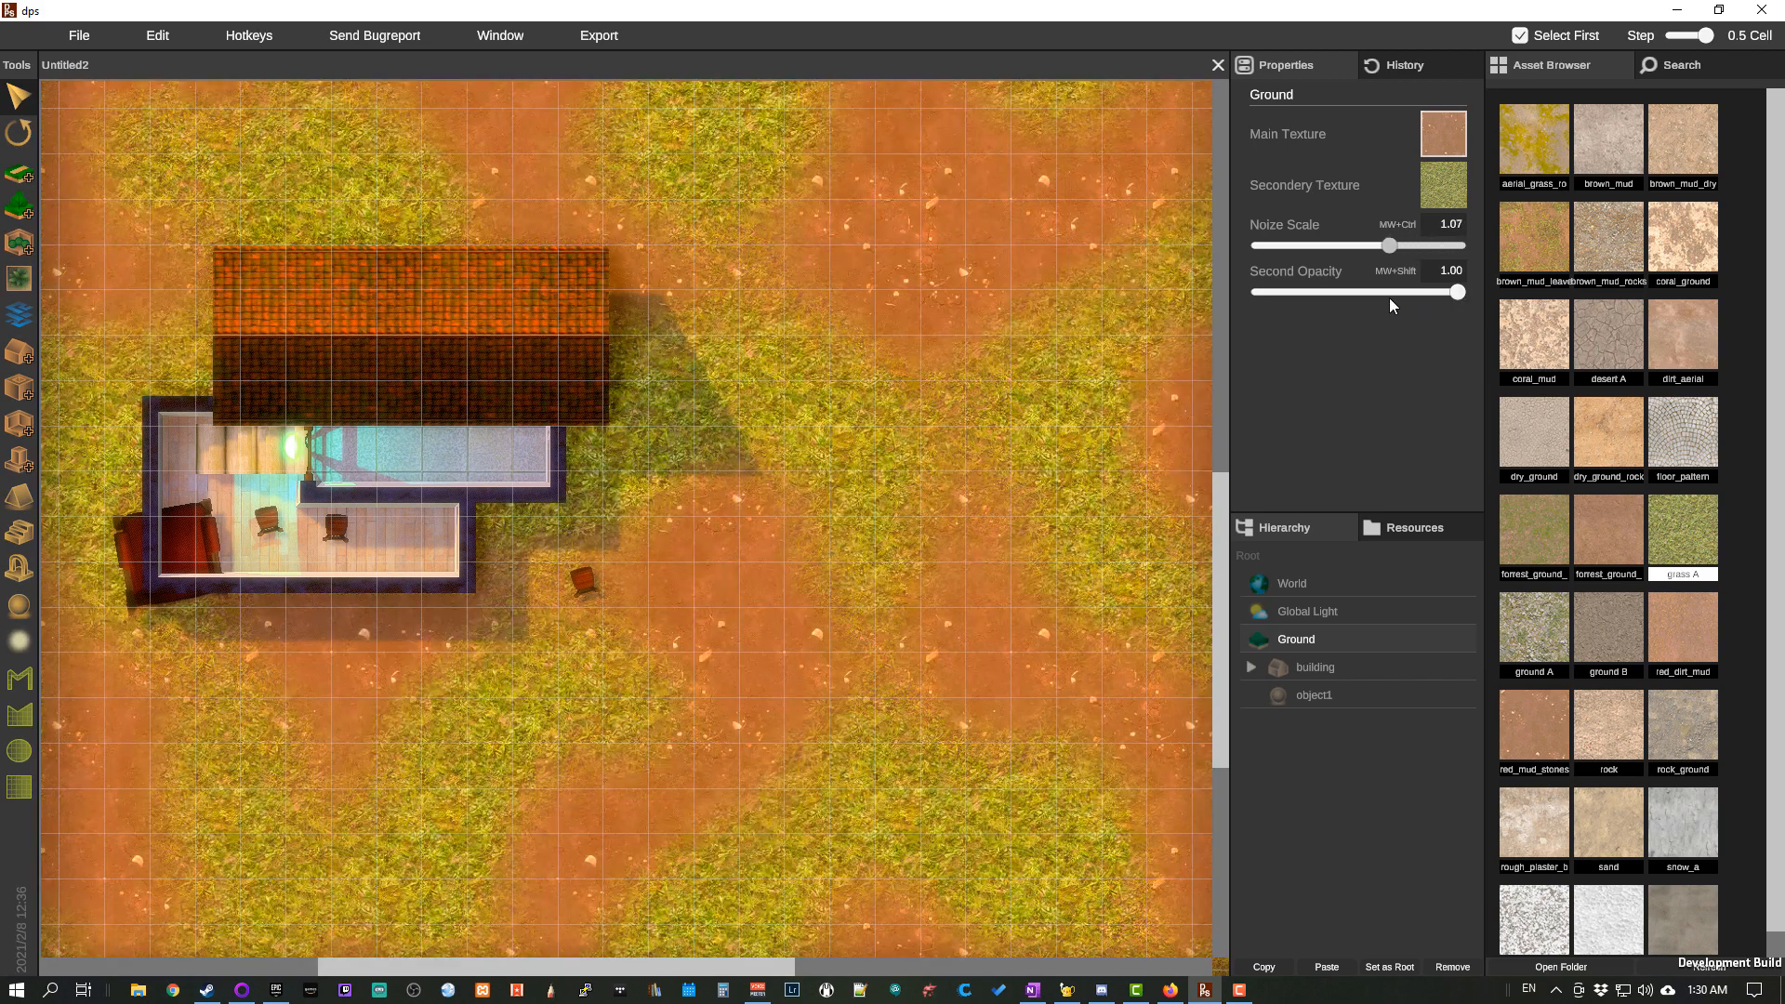
{"action": "scroll", "coordinate": [1389, 297], "scroll_direction": "down", "scroll_amount": 1}
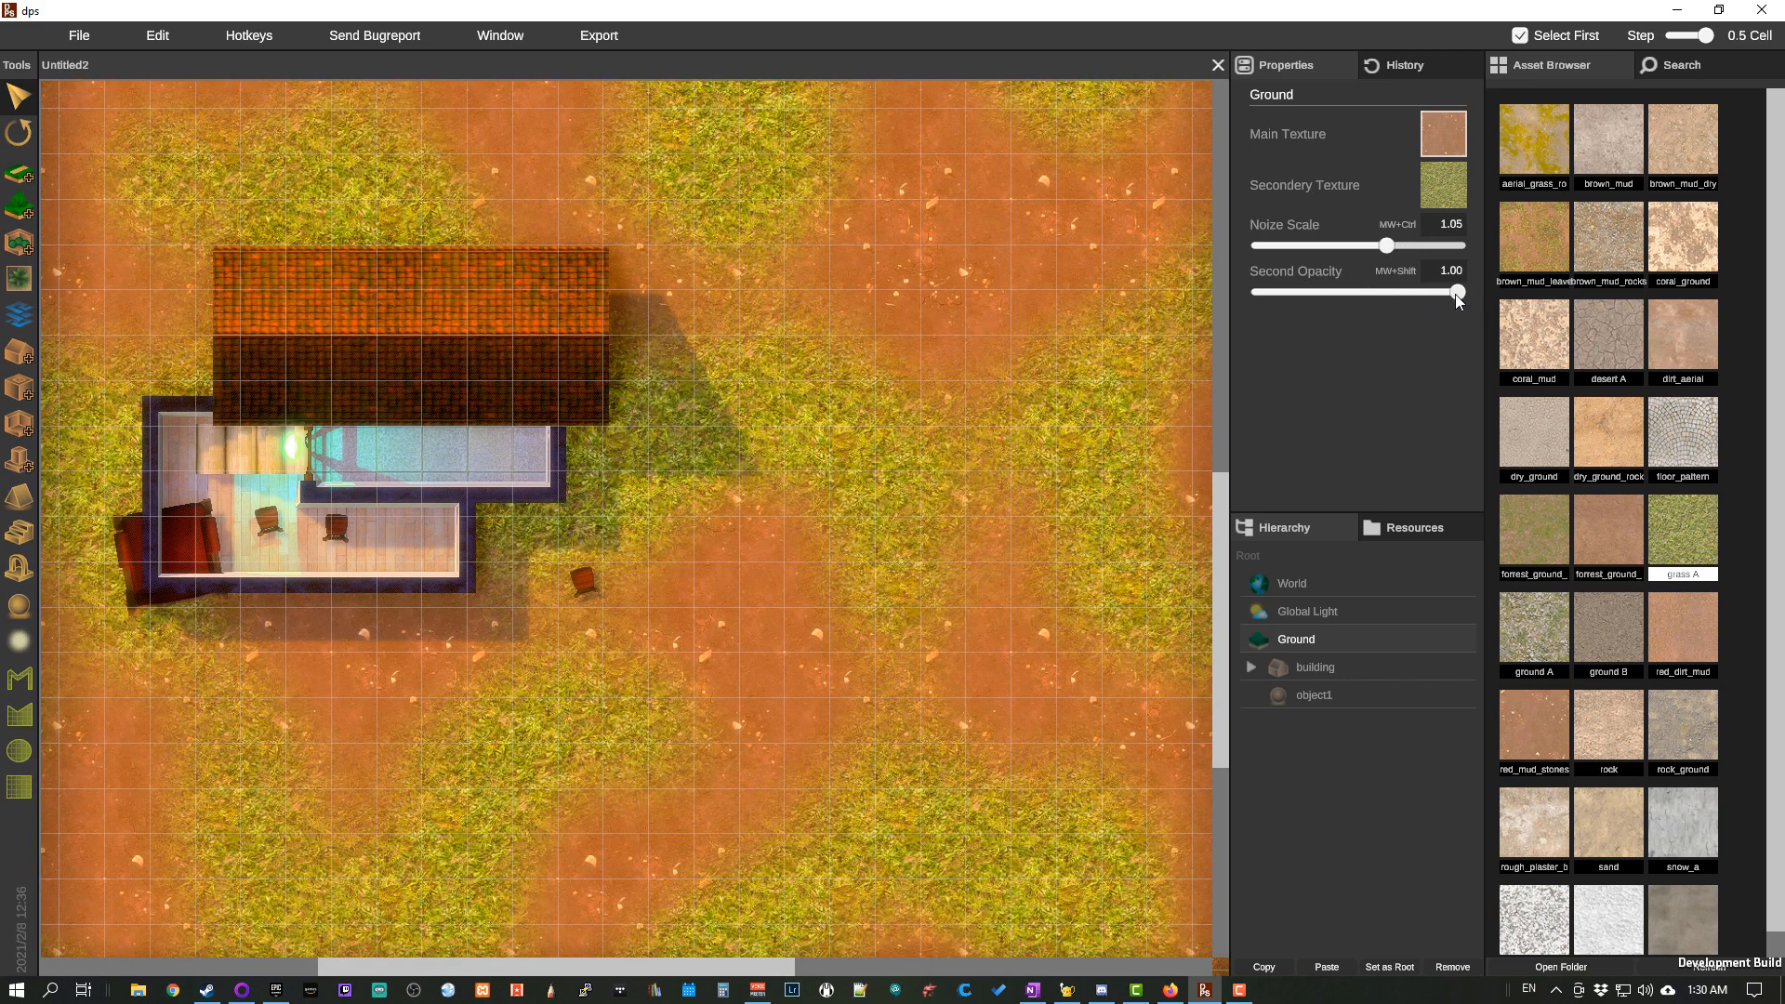
Step: Try the Ground's second texture opacity at 0.10, then restore it to 1.00
{"action": "left_click_drag", "start_coordinate": [1367, 293], "coordinate": [1267, 298]}
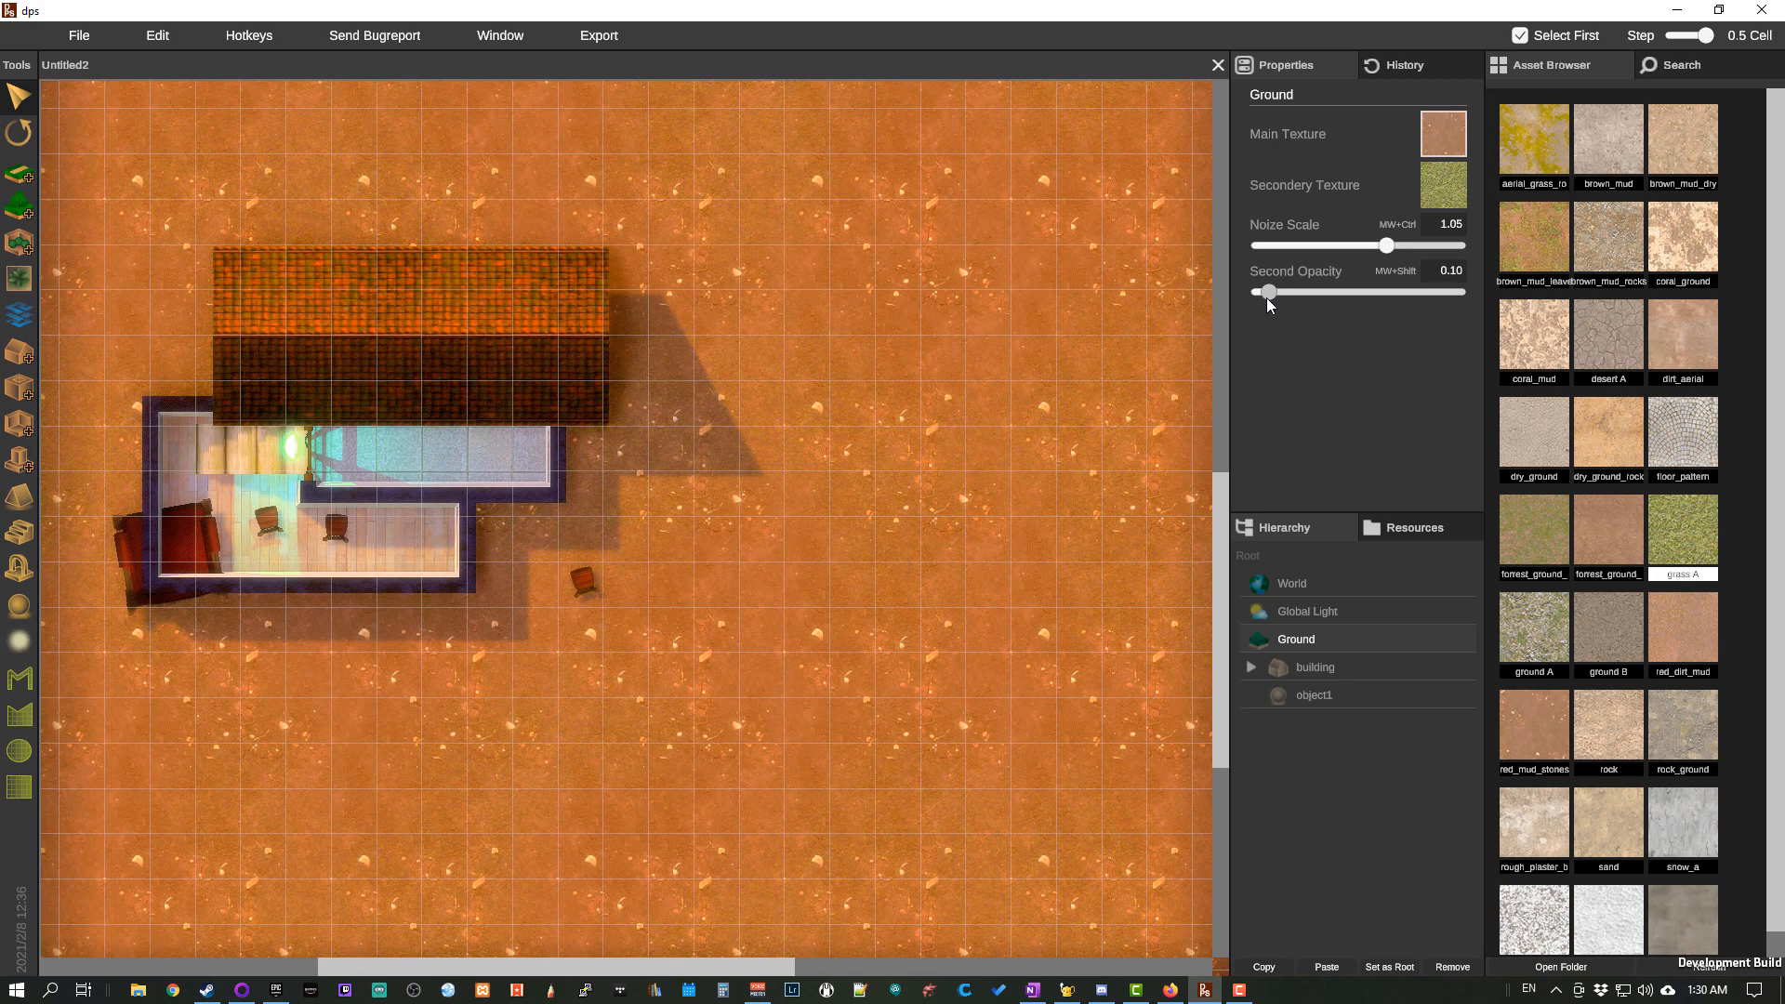
{"action": "left_click_drag", "start_coordinate": [1266, 298], "coordinate": [1321, 299]}
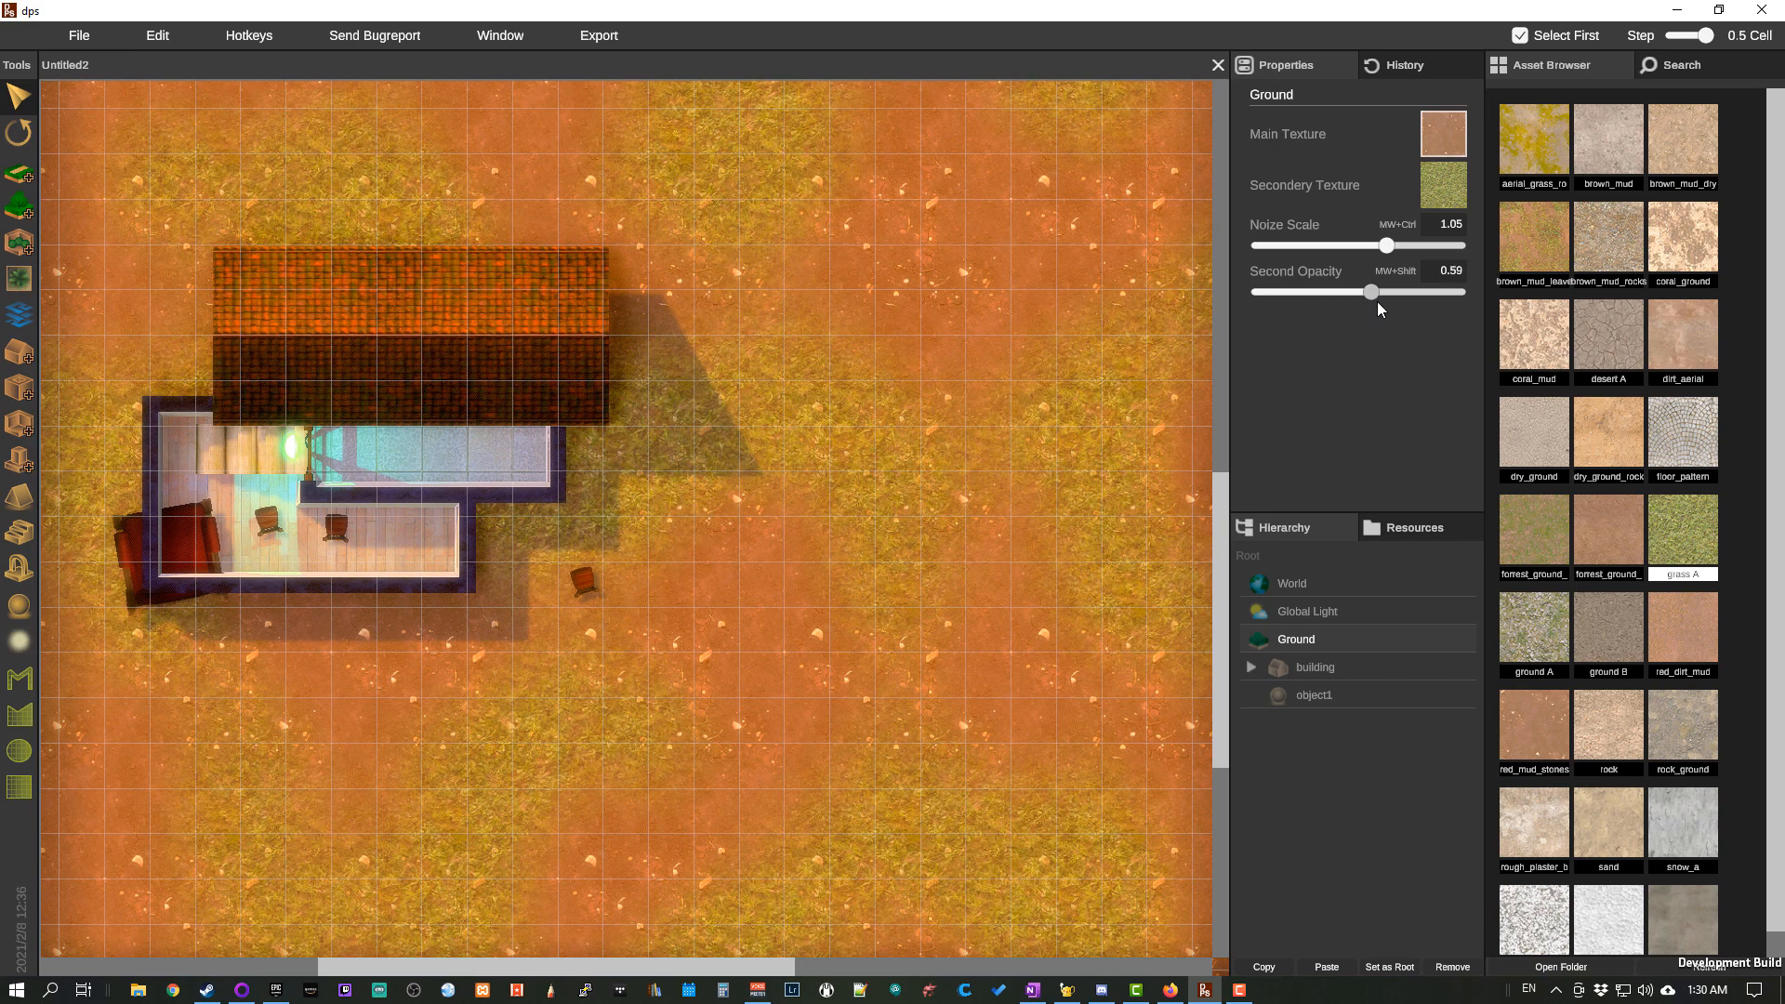
{"action": "left_click_drag", "start_coordinate": [1460, 303], "coordinate": [1488, 298]}
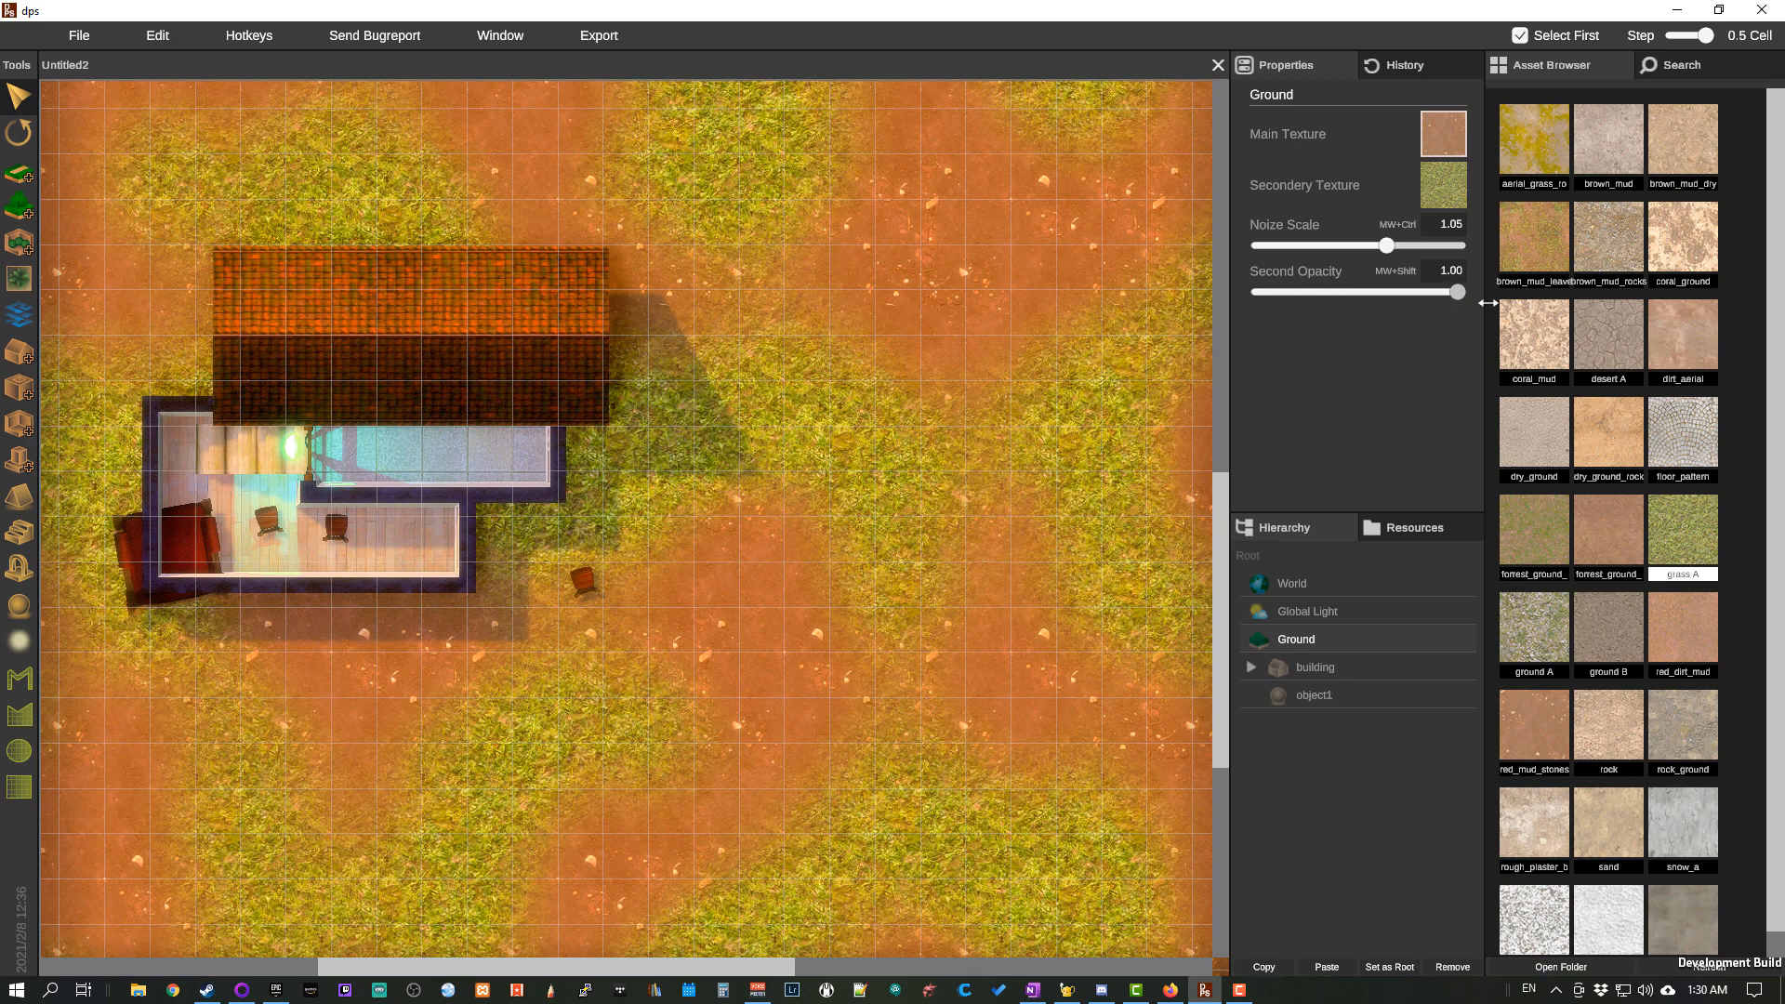
{"action": "scroll", "coordinate": [898, 467], "scroll_direction": "up", "scroll_amount": 1}
{"action": "left_click_drag", "start_coordinate": [842, 467], "coordinate": [960, 381]}
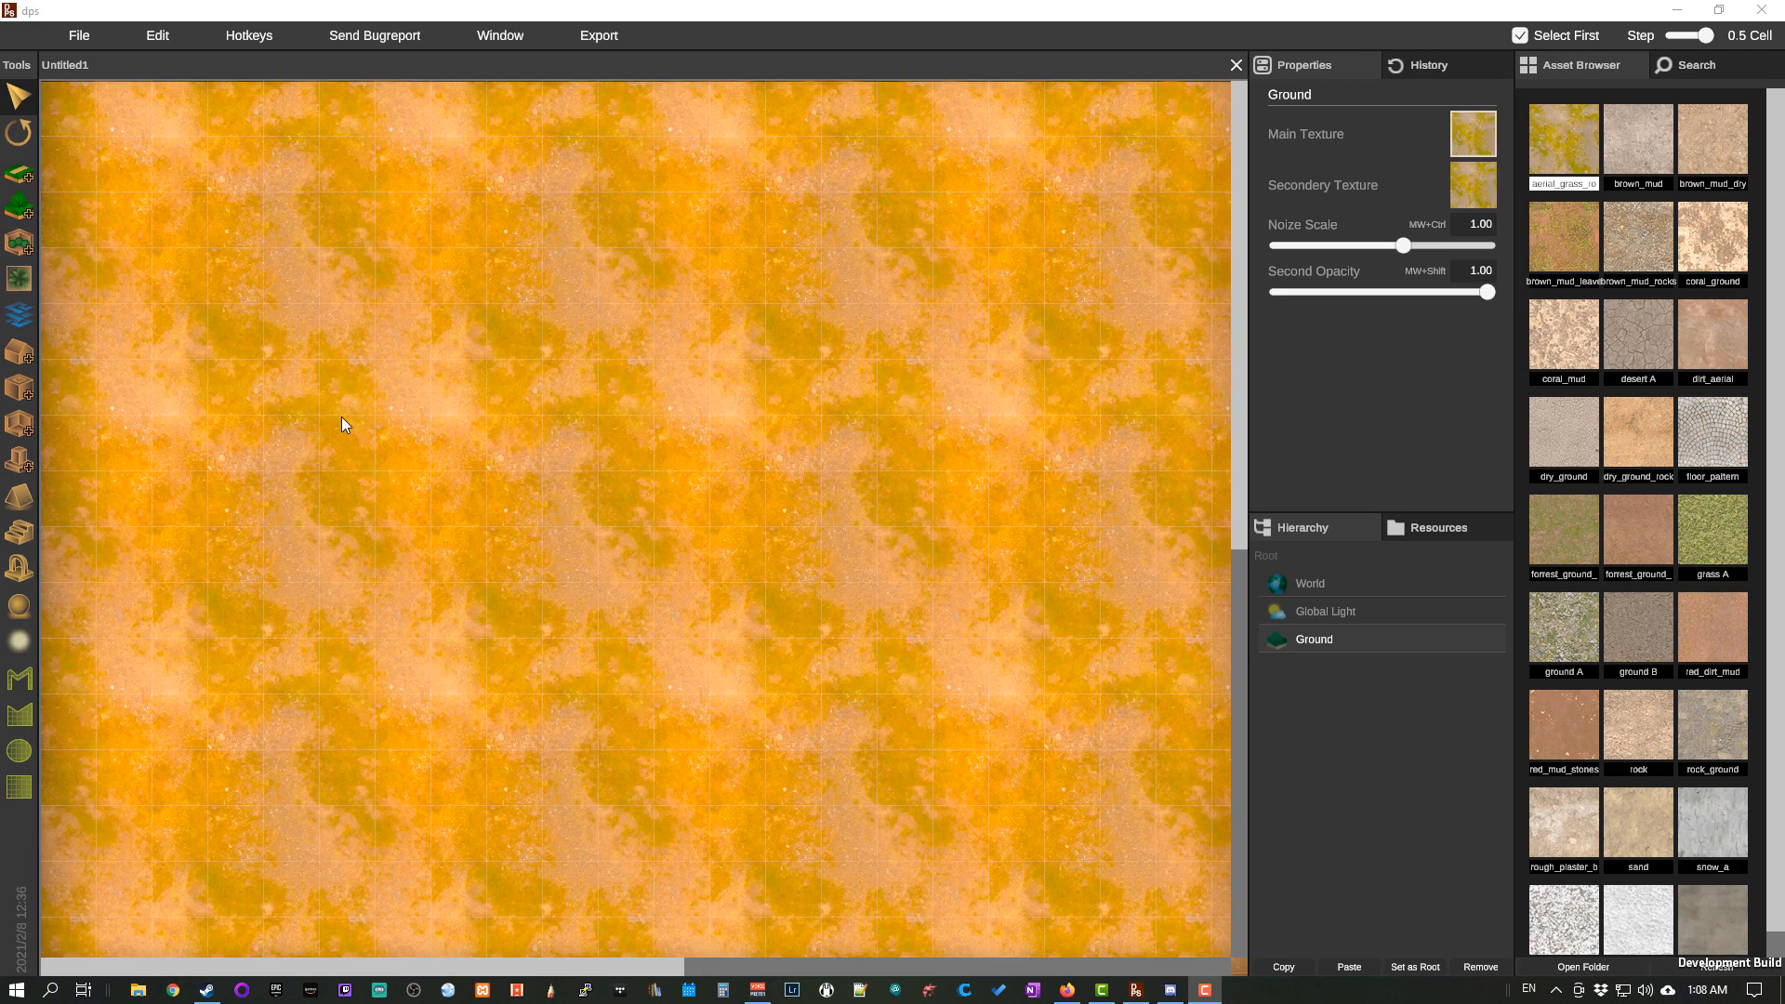
Step: Add a template image to the Untitled1 map and, after trying the other available images, set its texture to EdzellCastle
{"action": "left_click", "coordinate": [26, 325]}
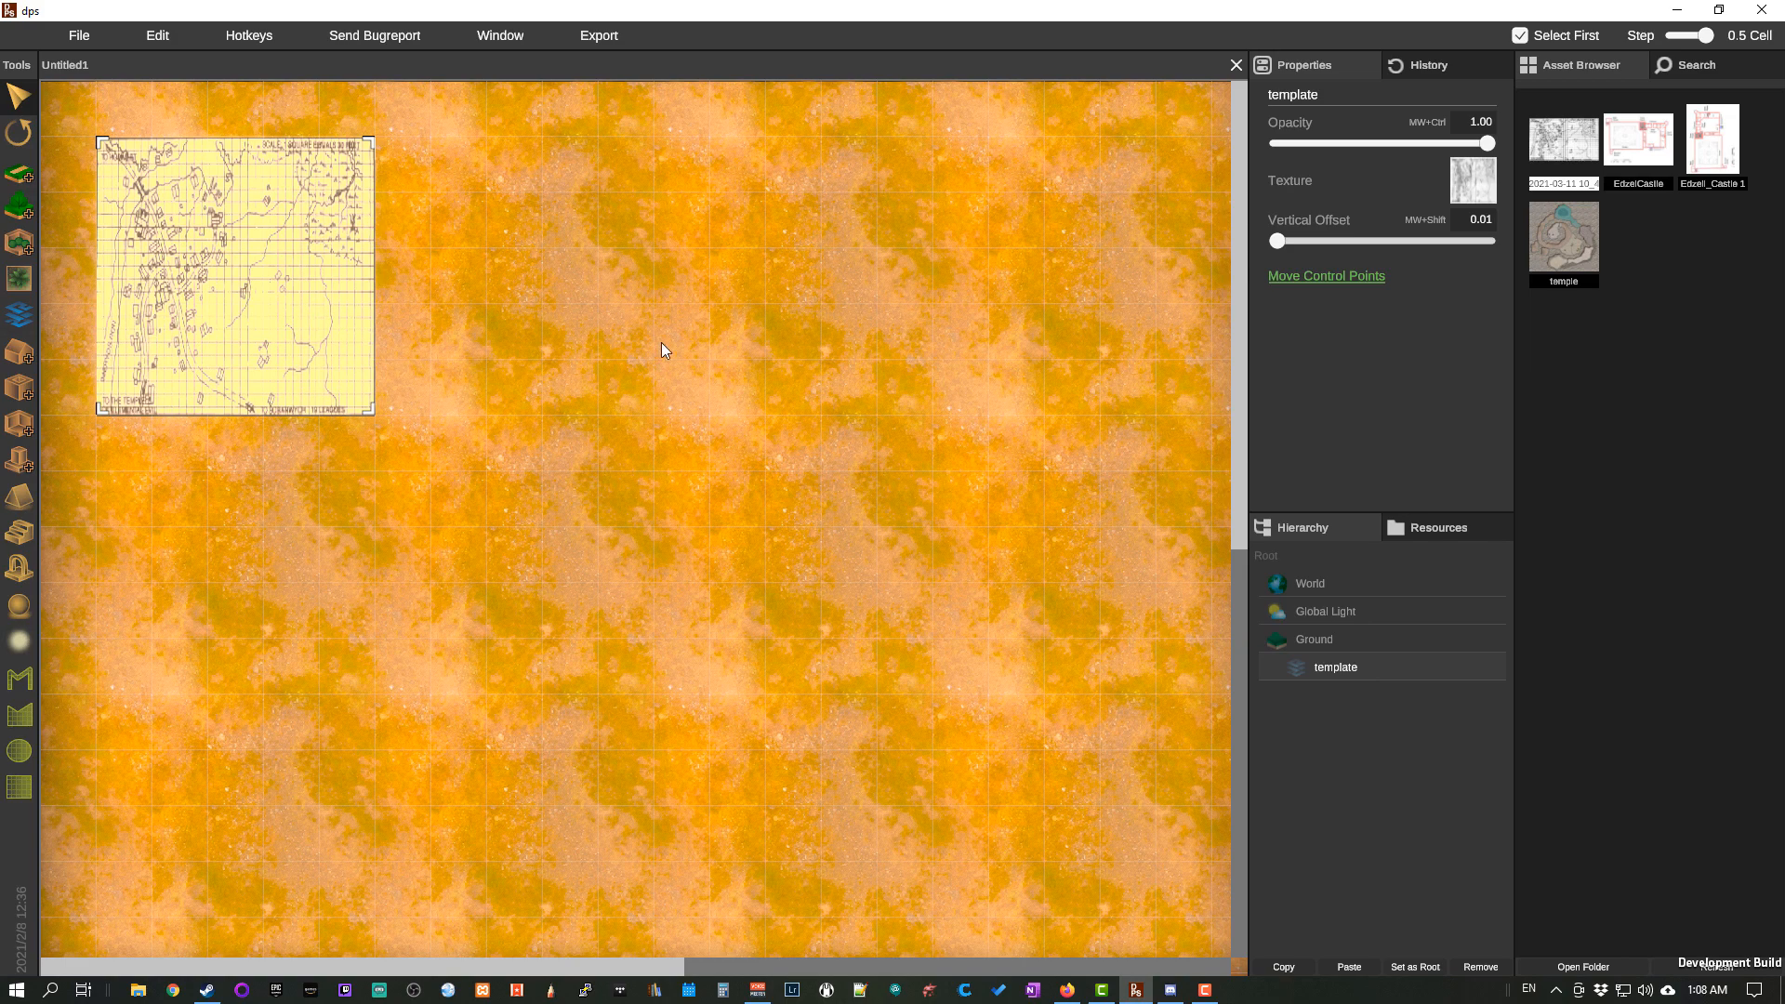
{"action": "left_click", "coordinate": [1653, 144]}
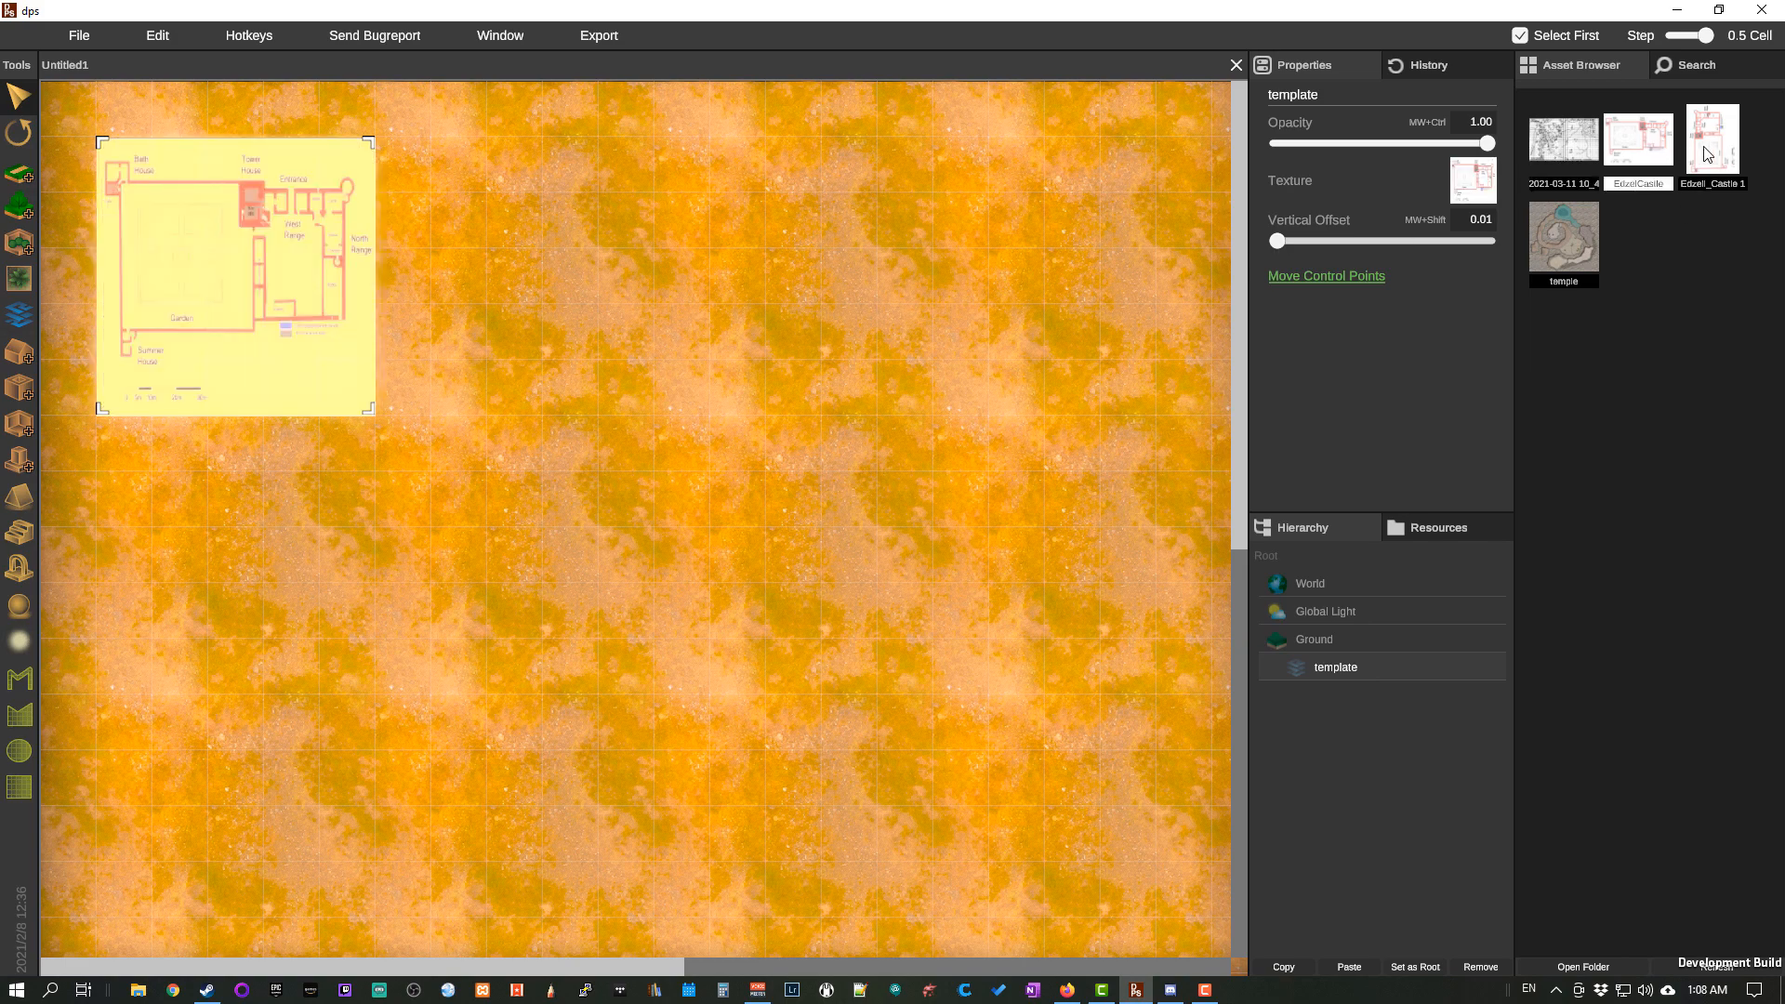
{"action": "left_click", "coordinate": [1709, 151]}
{"action": "left_click", "coordinate": [1664, 151]}
{"action": "left_click", "coordinate": [1590, 150]}
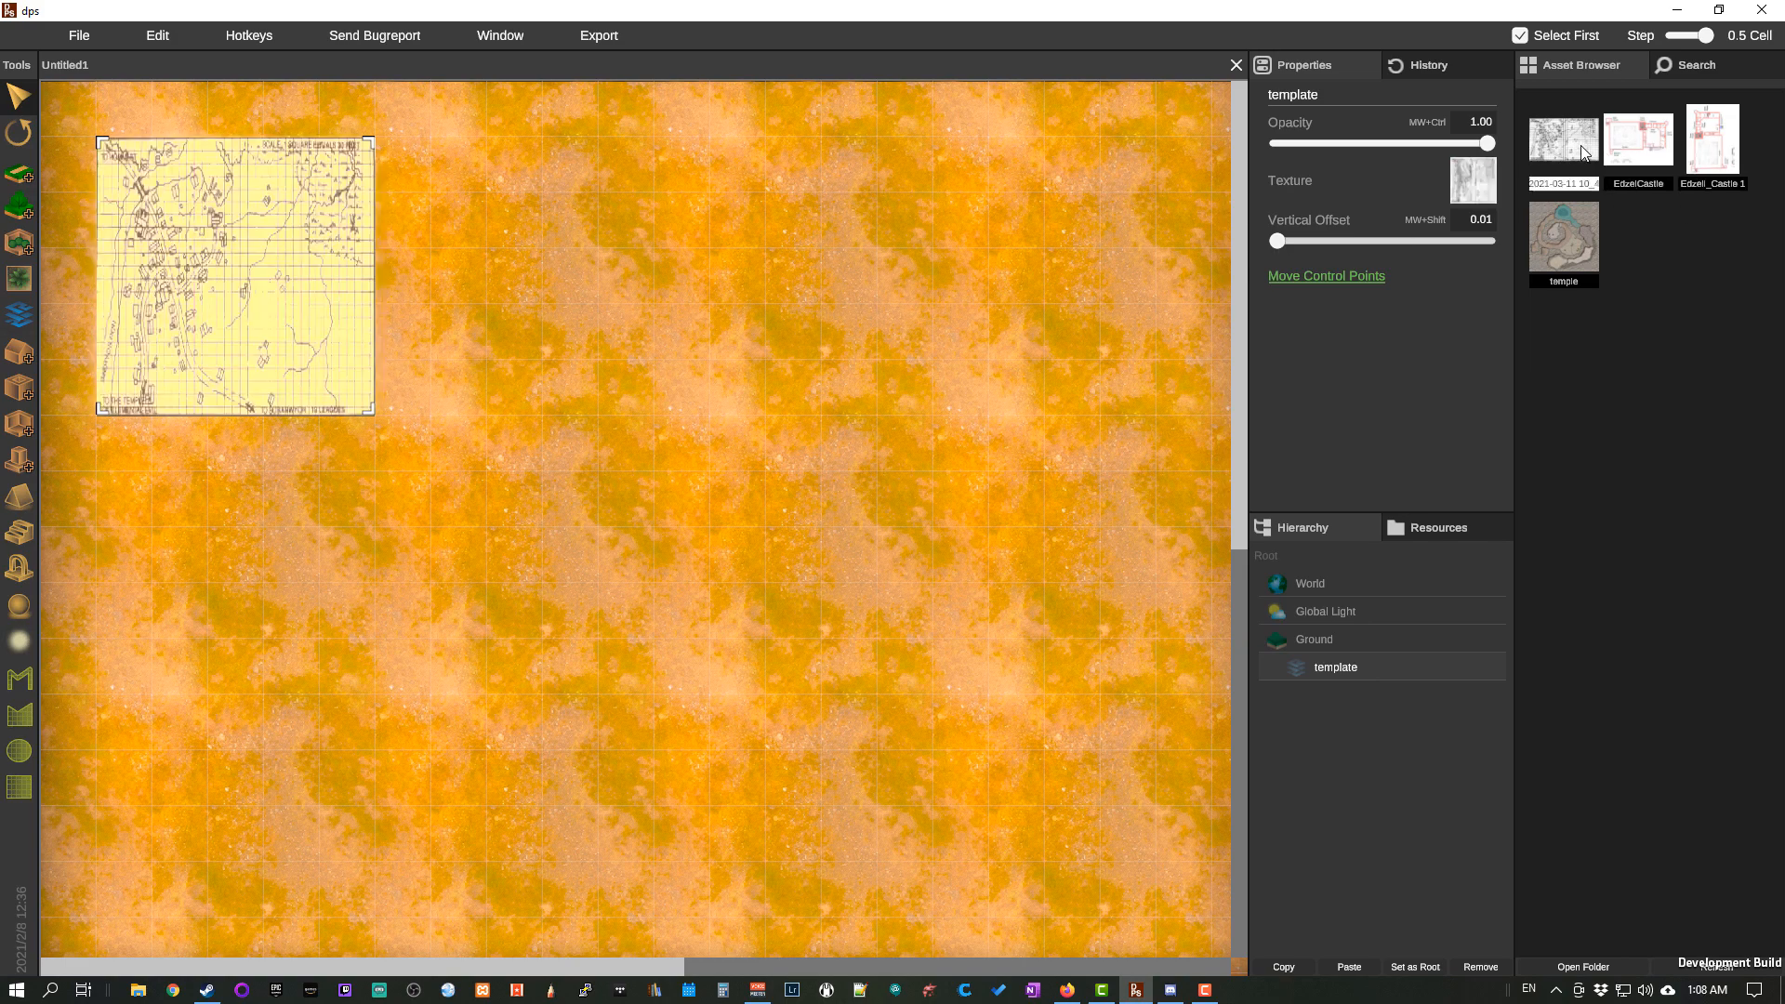
{"action": "left_click", "coordinate": [1572, 234]}
{"action": "left_click", "coordinate": [1567, 153]}
{"action": "left_click", "coordinate": [1714, 160]}
{"action": "left_click", "coordinate": [1716, 160]}
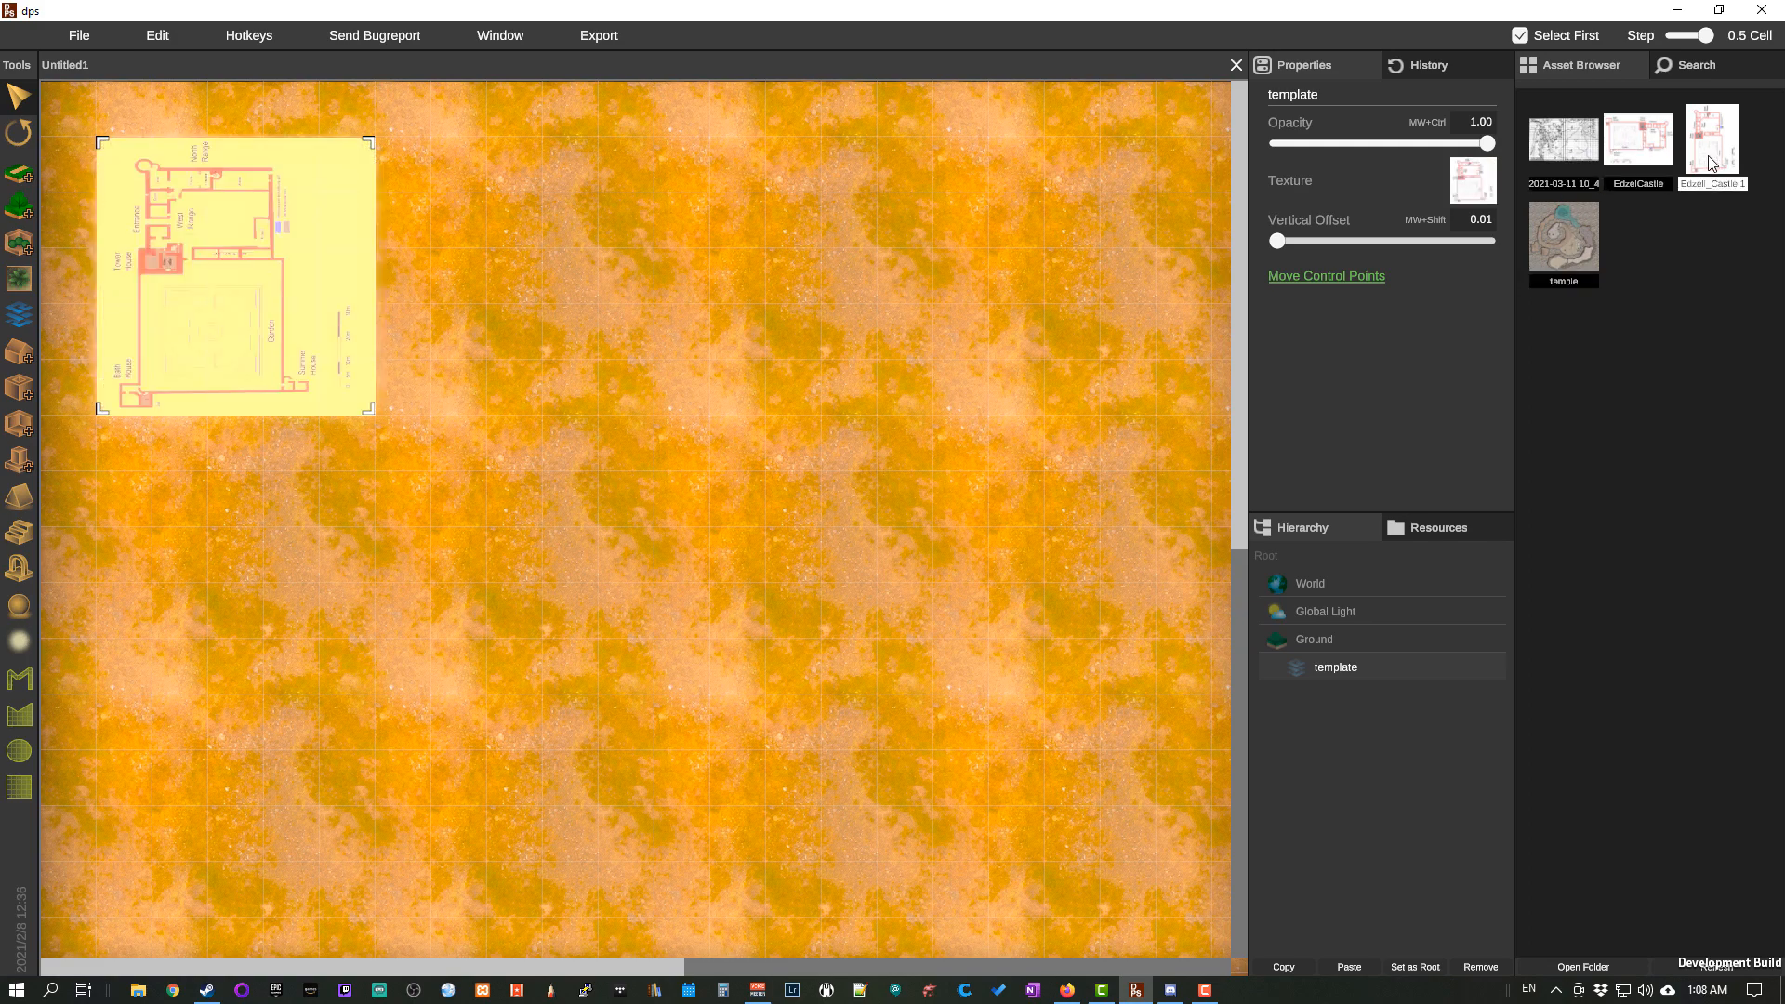
{"action": "left_click", "coordinate": [1634, 153]}
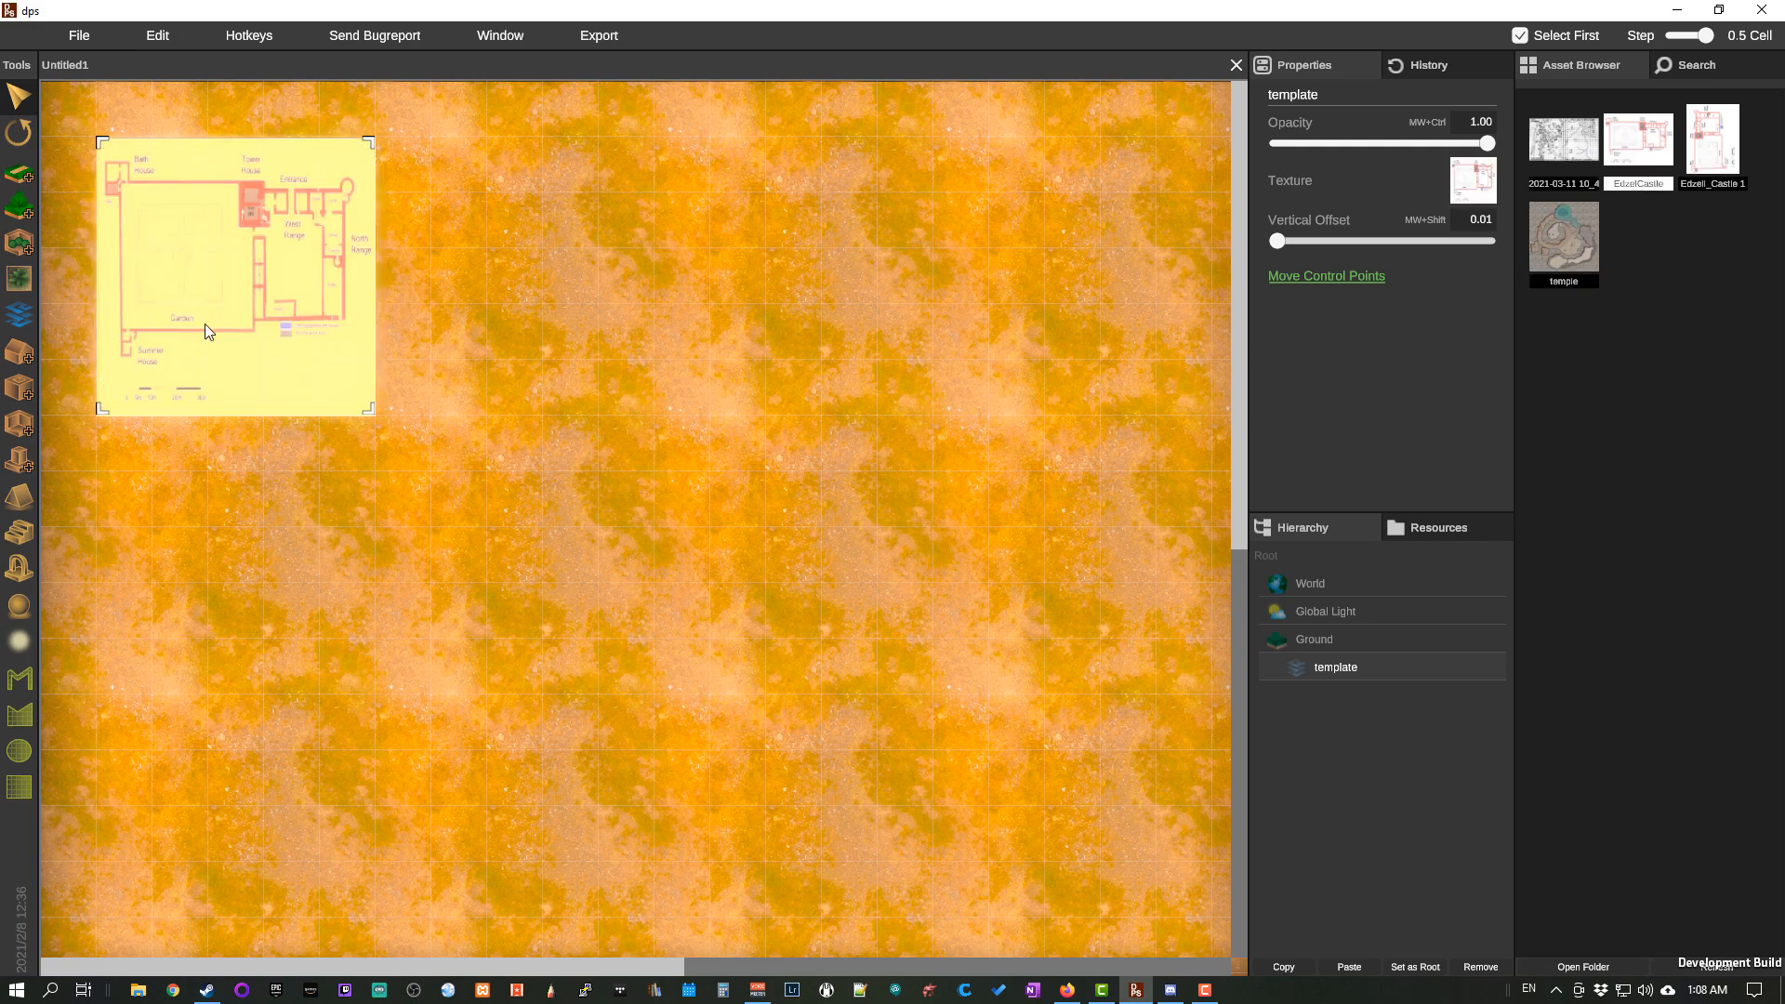
Step: Move the castle template further into the map and use its control points to stretch it into a large landscape rectangle
{"action": "left_click_drag", "start_coordinate": [193, 294], "coordinate": [251, 348]}
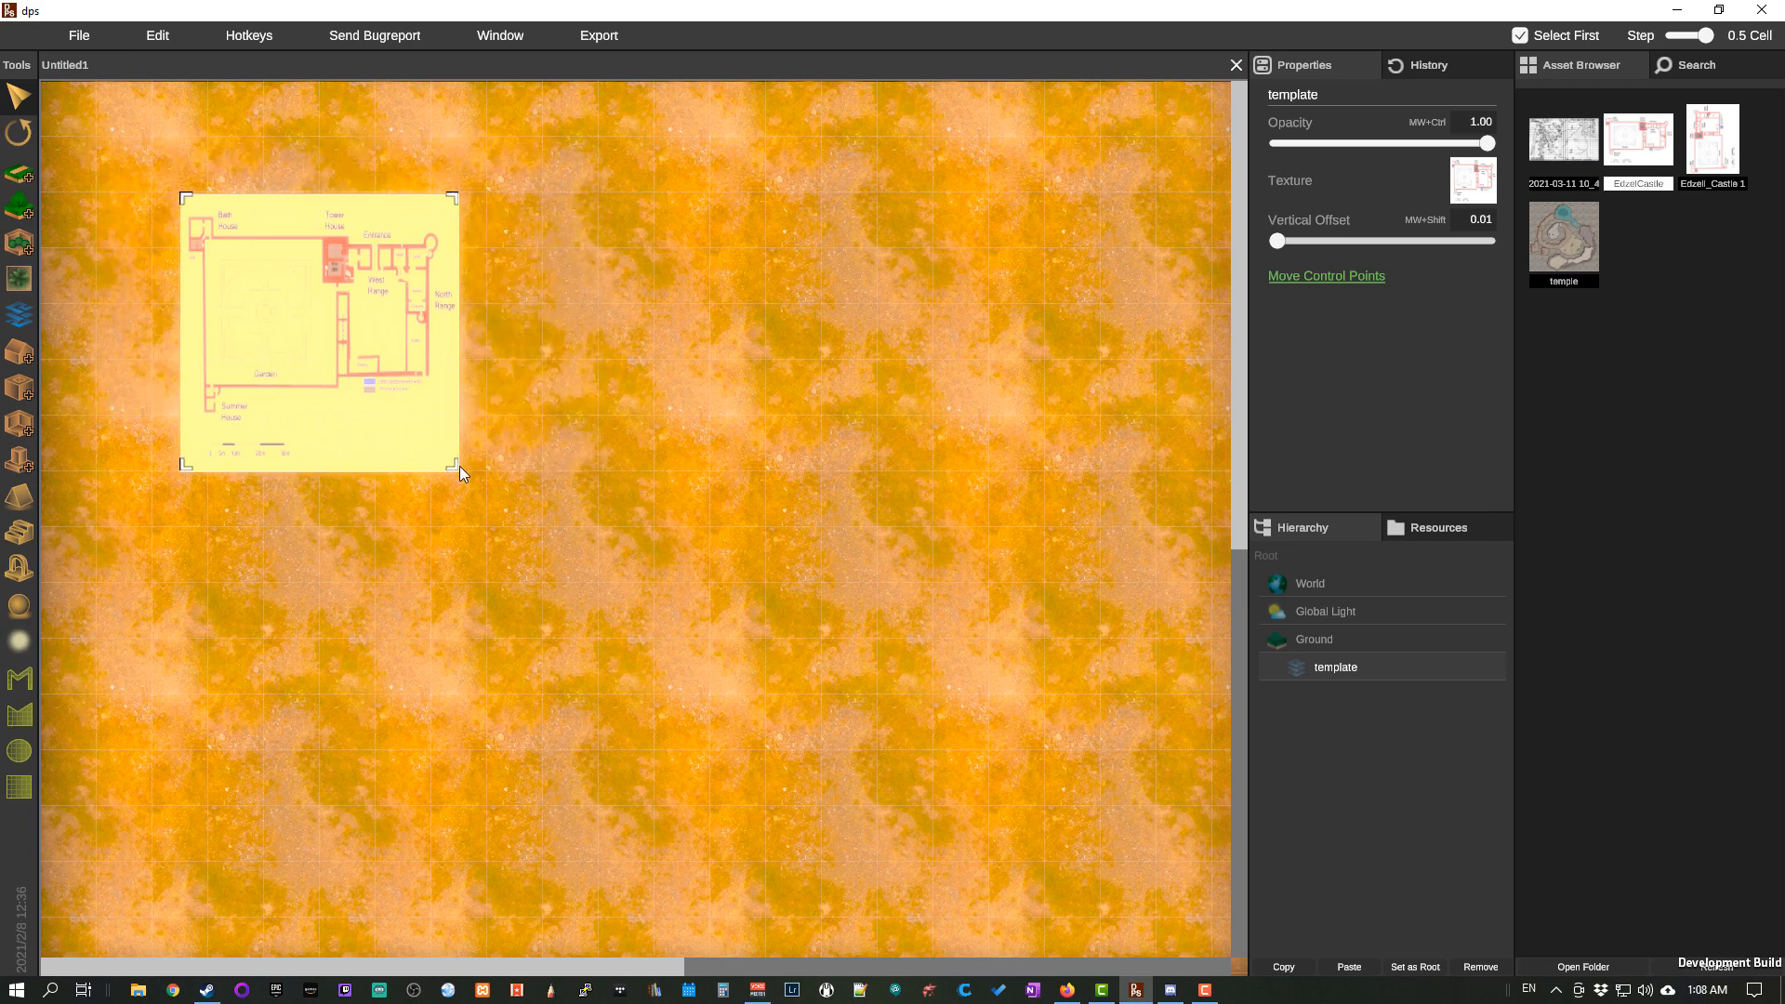
{"action": "left_click_drag", "start_coordinate": [450, 467], "coordinate": [578, 487]}
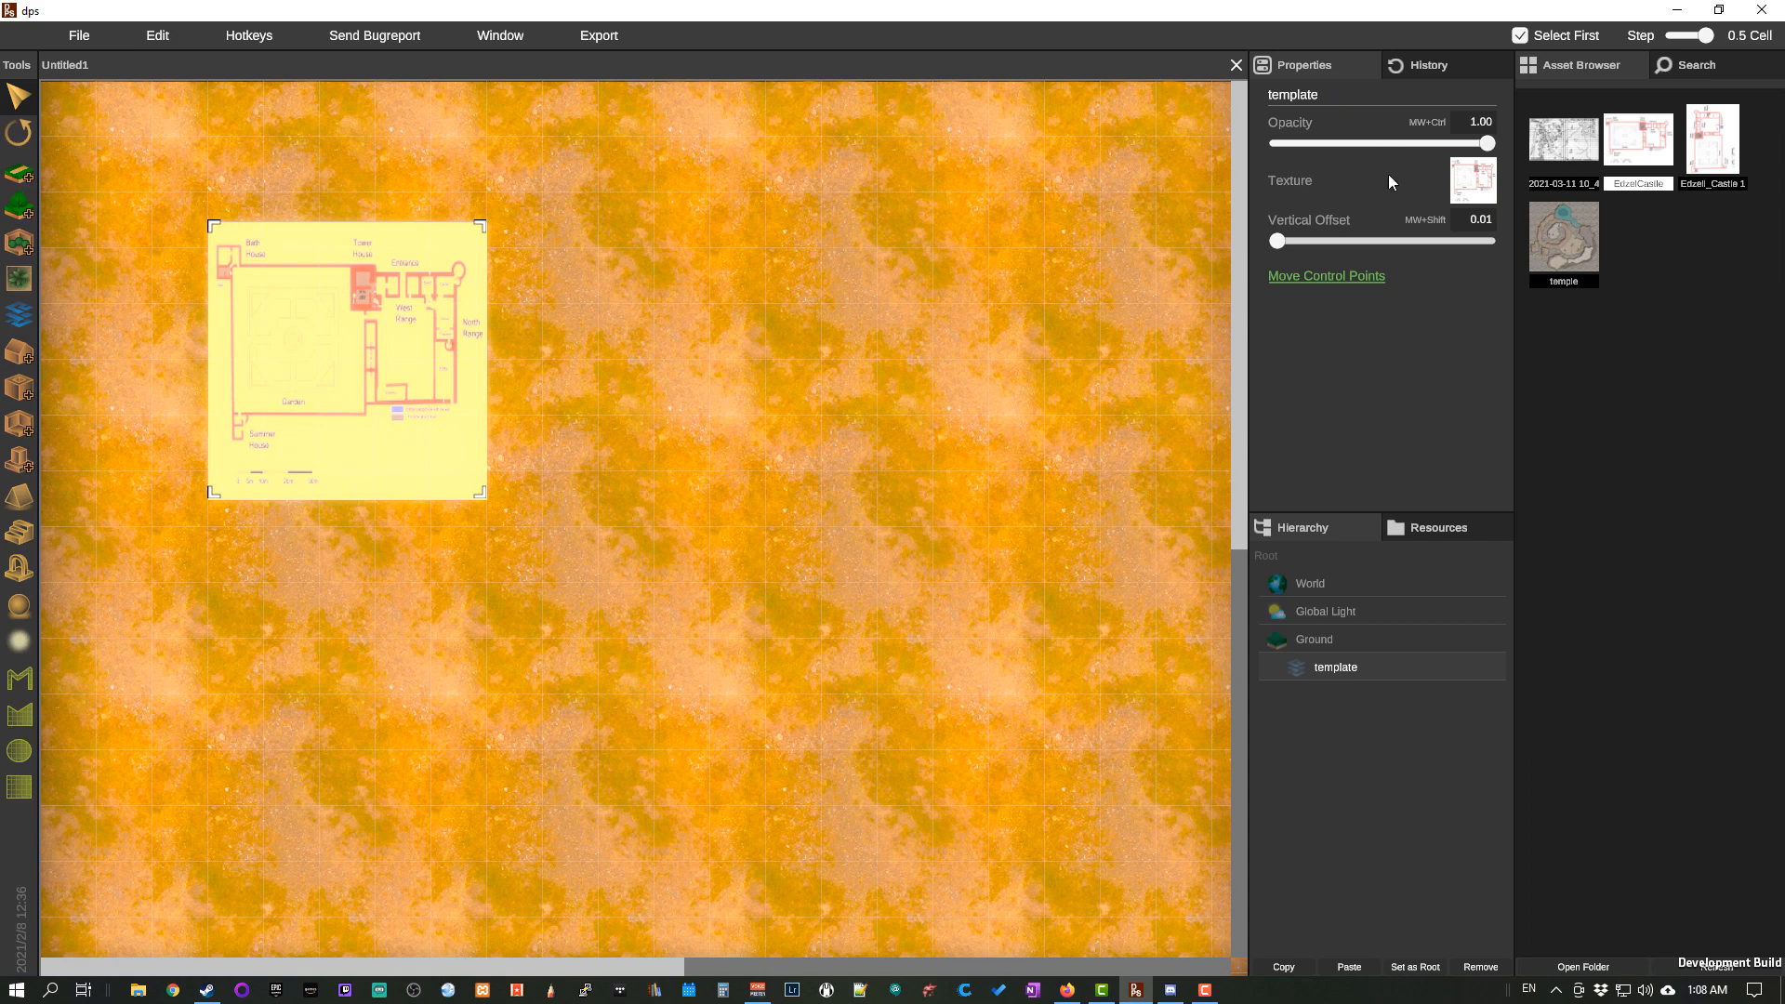
{"action": "mouse_move", "coordinate": [1273, 240]}
{"action": "left_mouse_down"}
{"action": "mouse_move", "coordinate": [1361, 245]}
{"action": "mouse_move", "coordinate": [1253, 267]}
{"action": "left_mouse_up"}
{"action": "left_click", "coordinate": [1292, 276]}
{"action": "left_click_drag", "start_coordinate": [500, 502], "coordinate": [986, 757]}
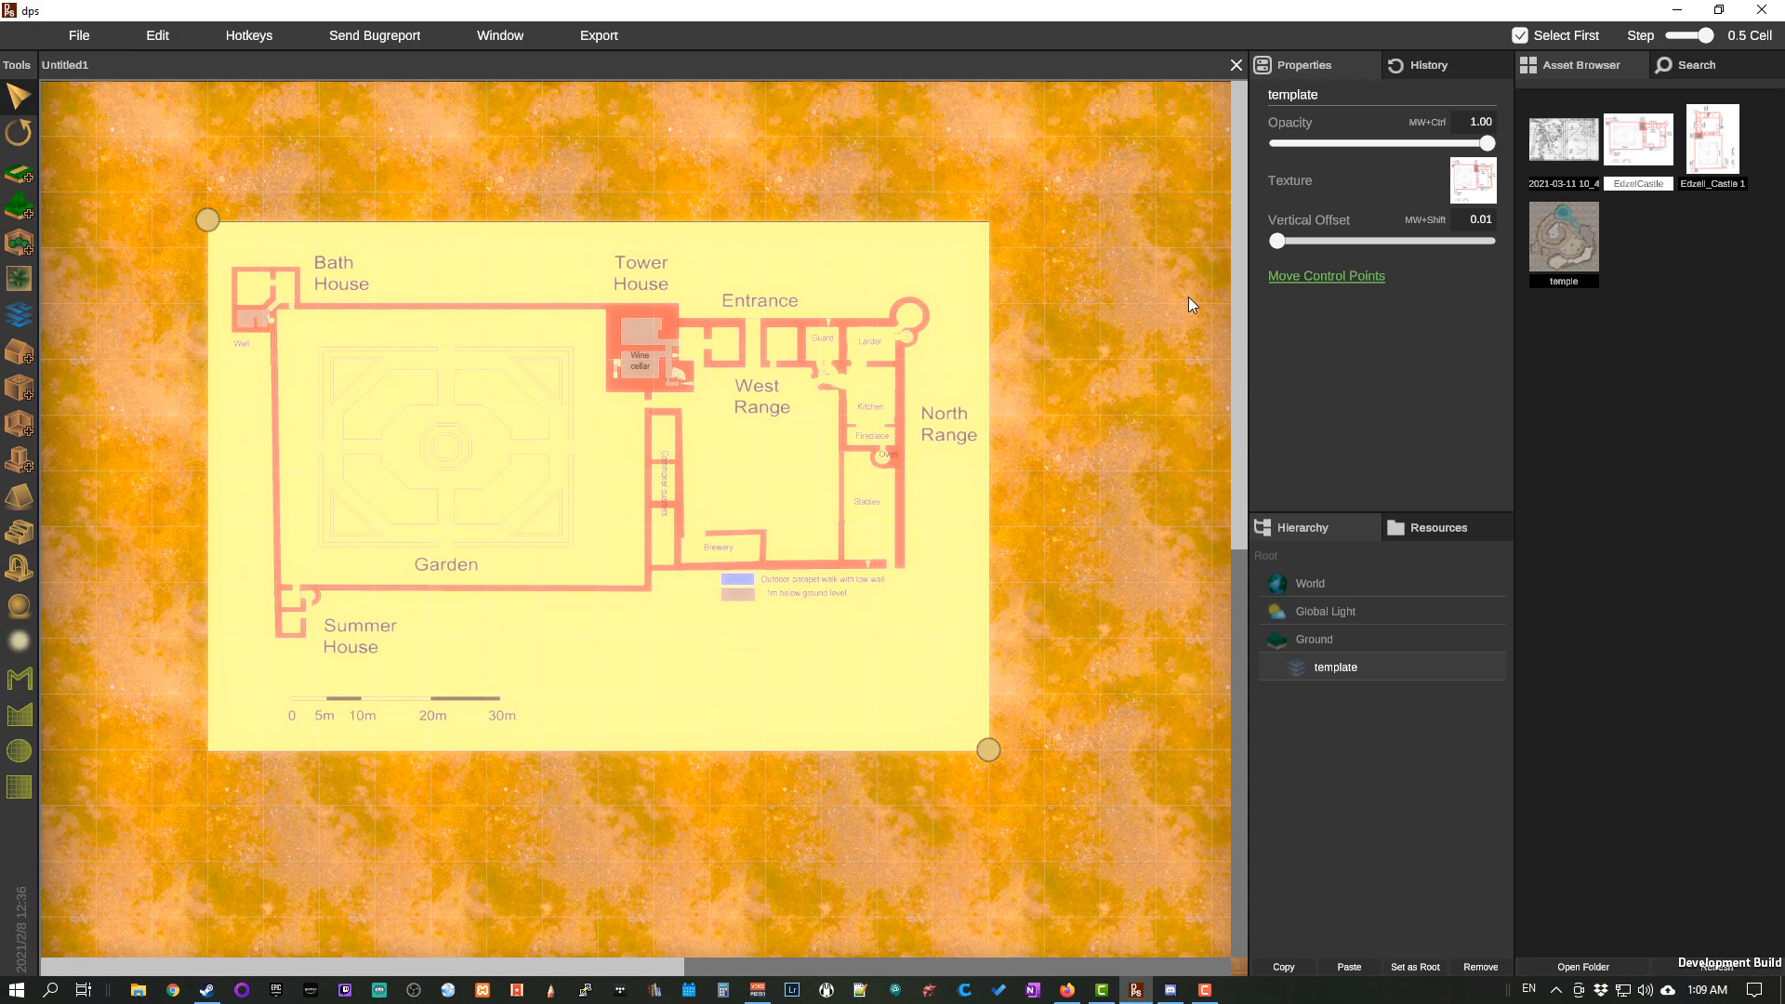
Step: Try the template's opacity at 0.15, restore it to 1.00, and set its vertical offset to 0.40
{"action": "left_click_drag", "start_coordinate": [1486, 144], "coordinate": [1313, 147]}
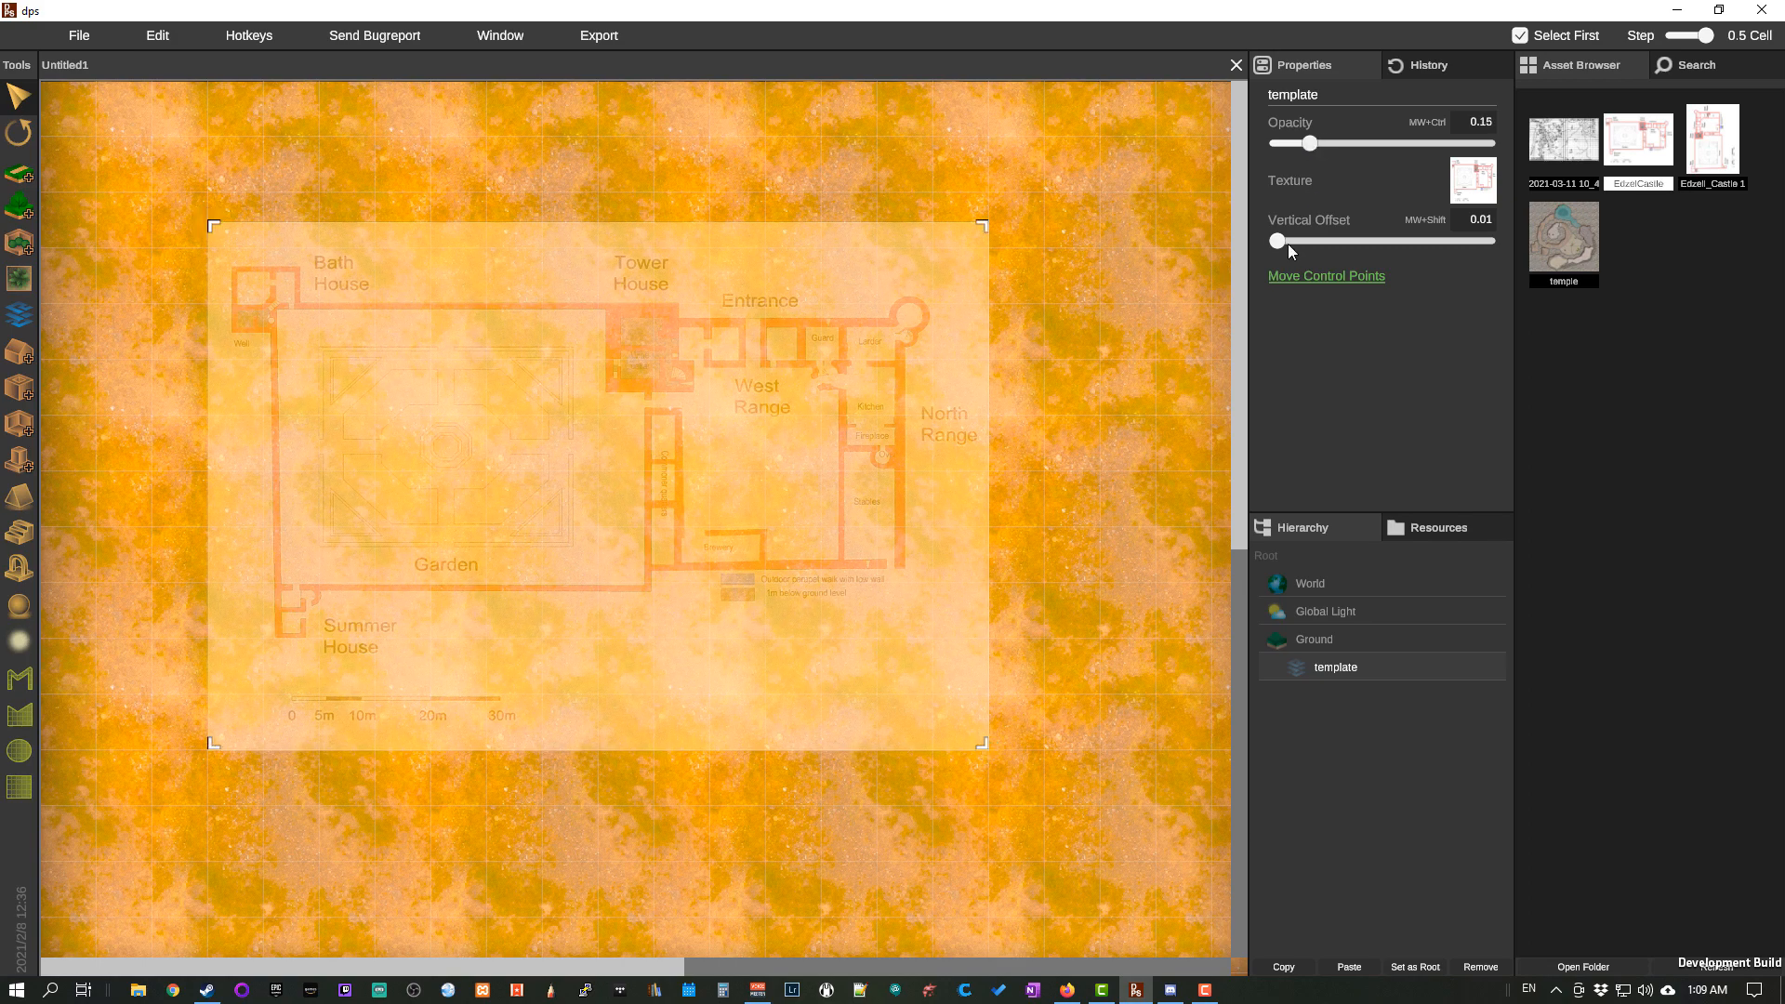
{"action": "mouse_move", "coordinate": [1298, 240]}
{"action": "left_mouse_down"}
{"action": "mouse_move", "coordinate": [1387, 238]}
{"action": "mouse_move", "coordinate": [1274, 247]}
{"action": "left_mouse_up"}
{"action": "left_click_drag", "start_coordinate": [1310, 145], "coordinate": [1488, 144]}
{"action": "left_click_drag", "start_coordinate": [1318, 237], "coordinate": [1281, 271]}
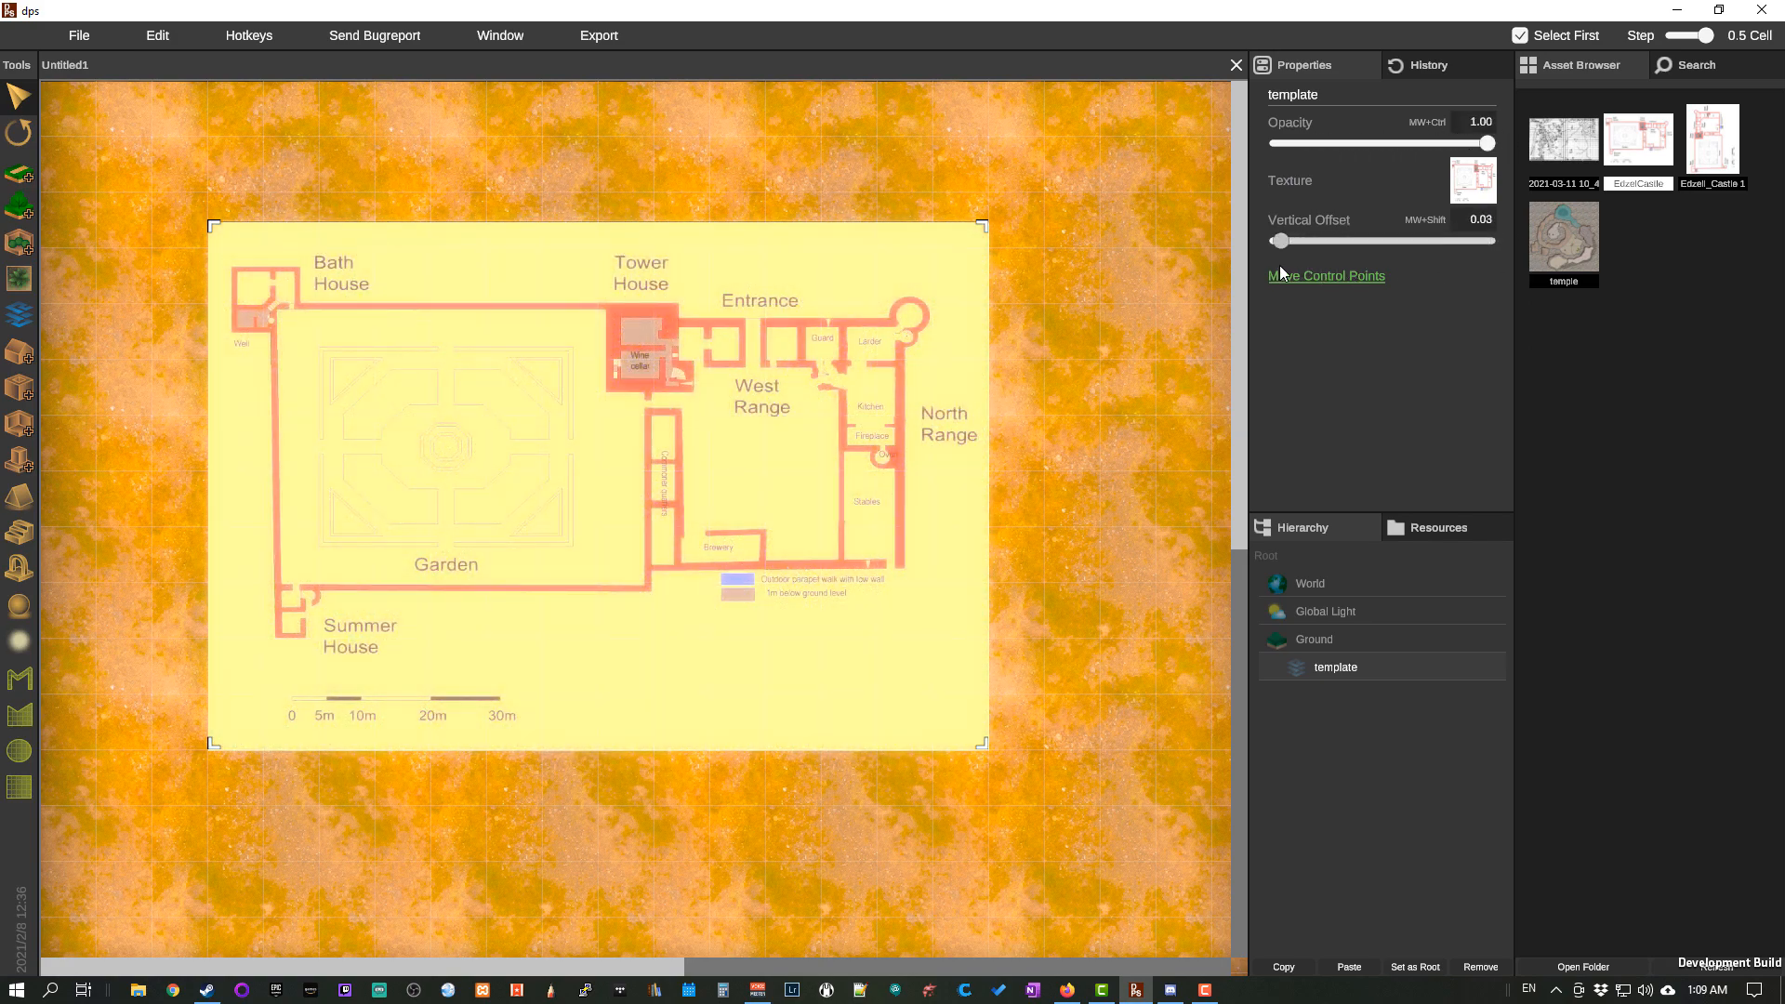
{"action": "left_click_drag", "start_coordinate": [1479, 266], "coordinate": [1286, 300]}
Step: Pull the template's lower-right control point inward to make the castle plan narrower and nearly square
{"action": "left_click", "coordinate": [1308, 275]}
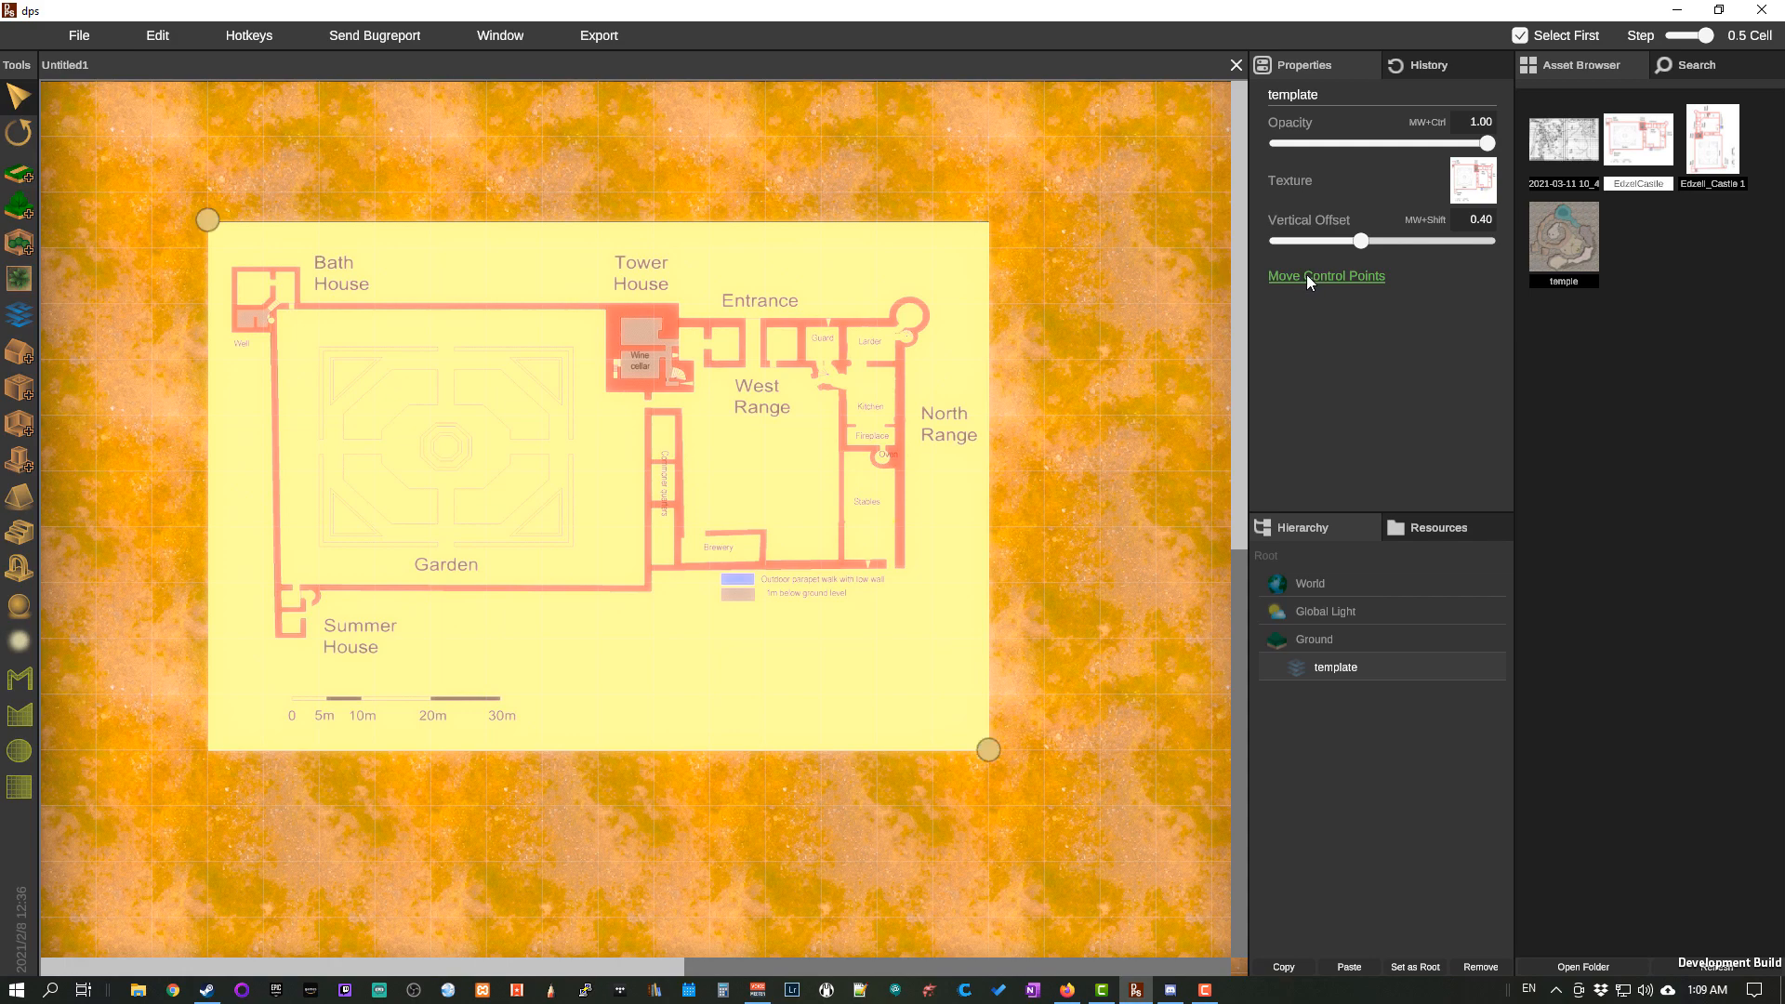
{"action": "left_click_drag", "start_coordinate": [989, 755], "coordinate": [686, 727]}
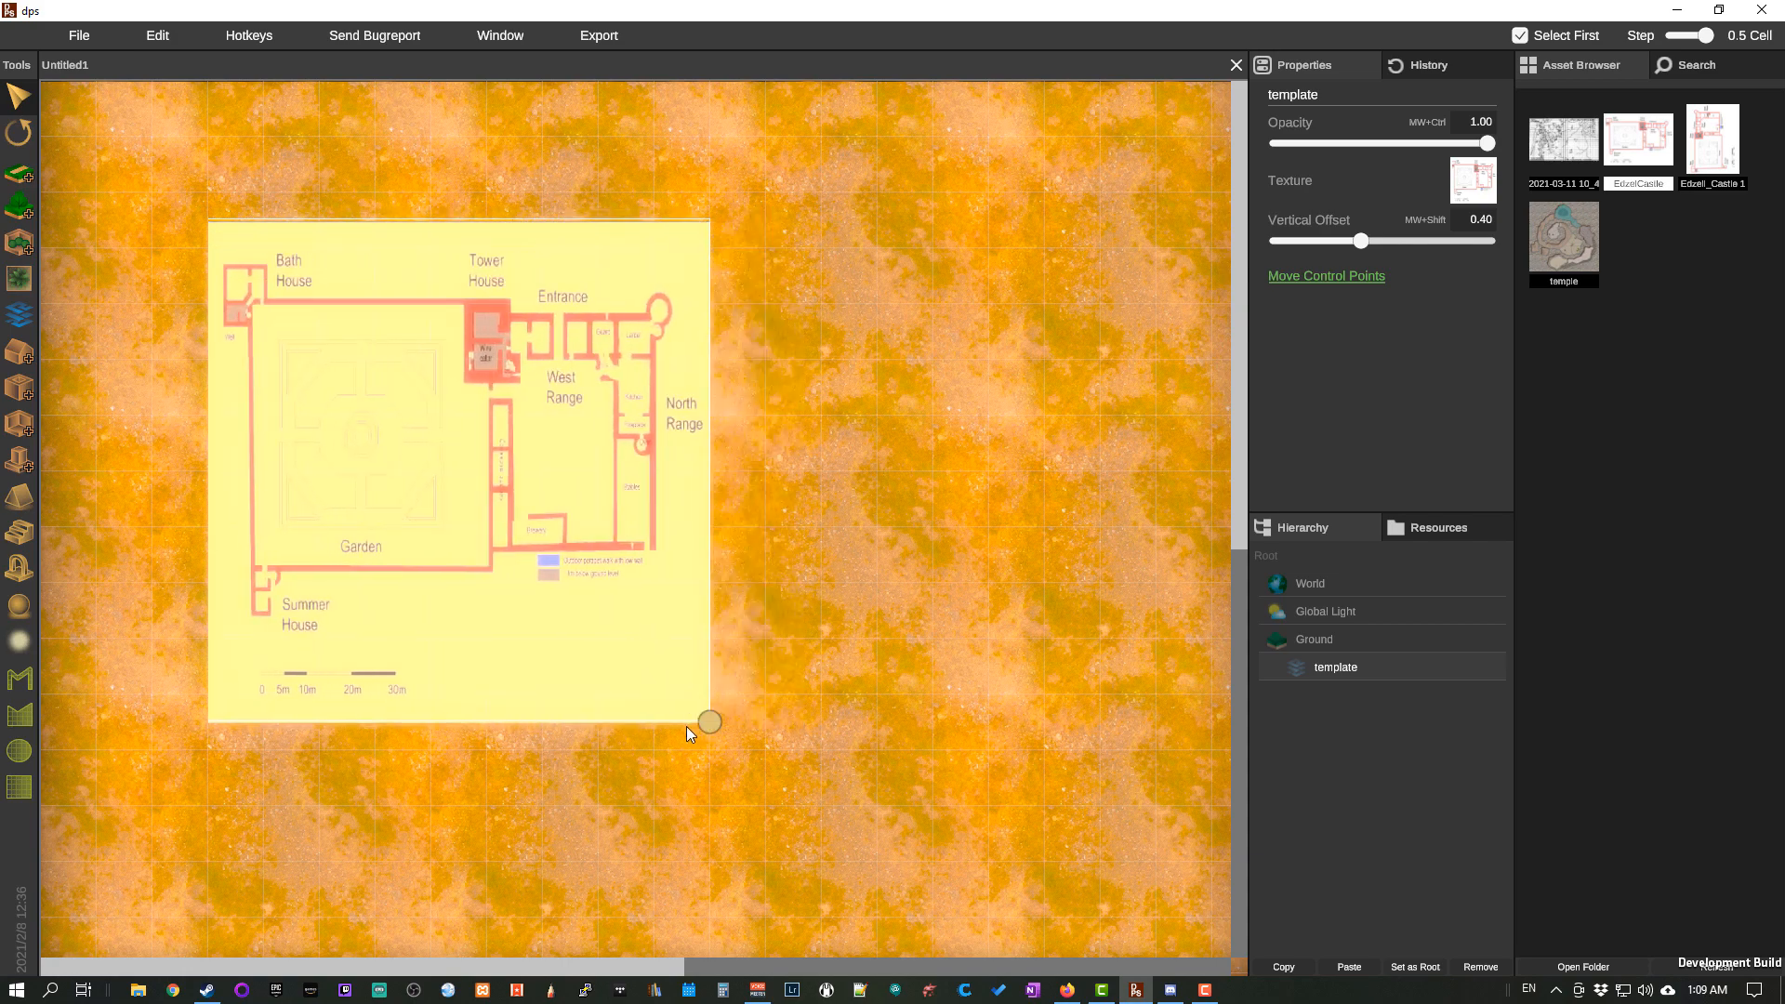
{"action": "left_click", "coordinate": [1207, 991]}
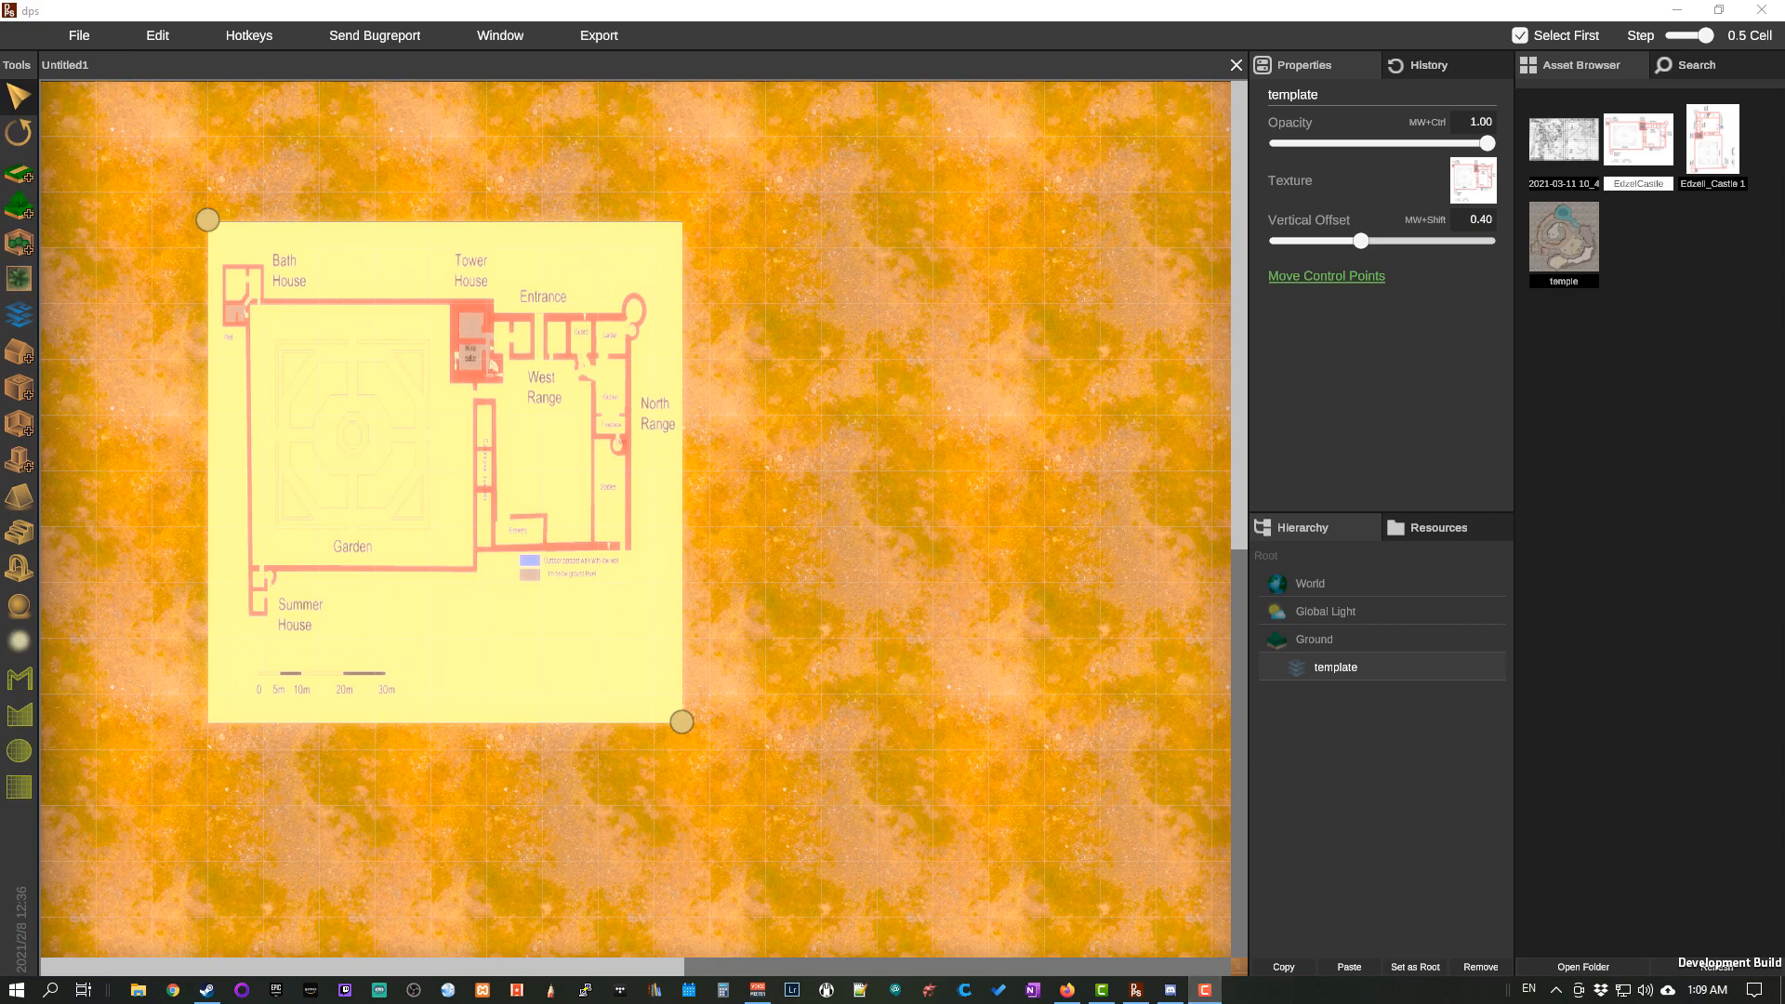